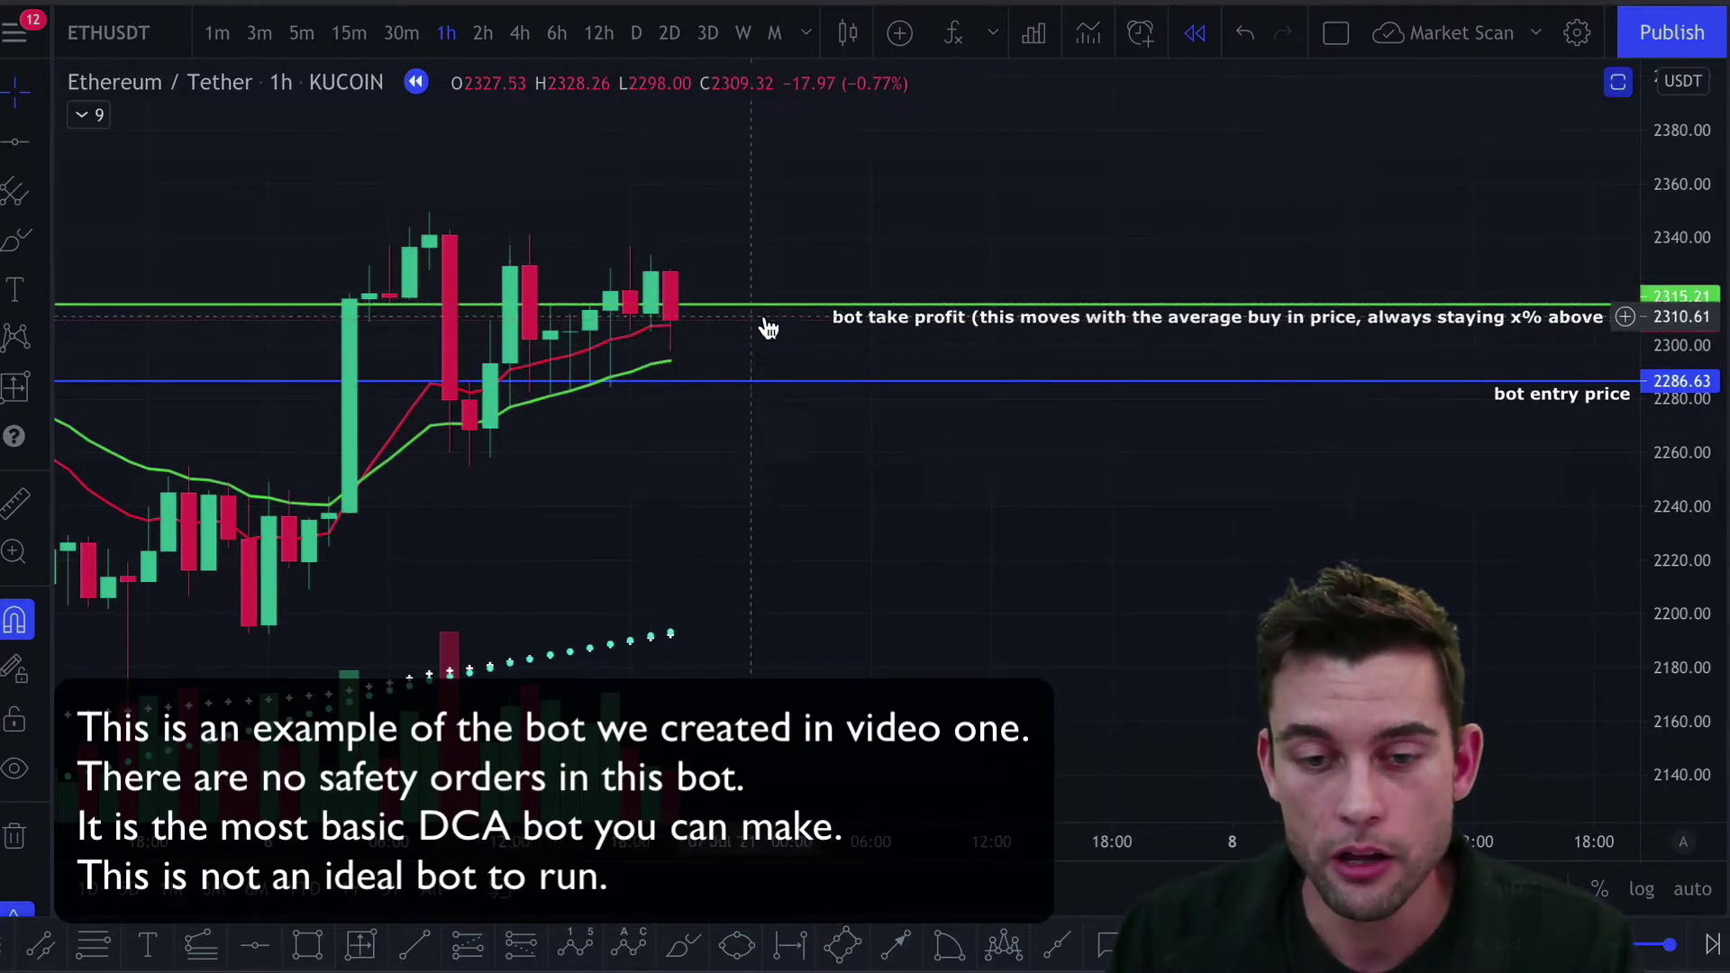
Raise the bot entry price line to about 2343.65 and the bot take profit line to about 2370.18
mouse_move(764, 311)
mouse_down()
mouse_move(765, 402)
mouse_move(751, 297)
mouse_up()
drag(860, 422, 847, 230)
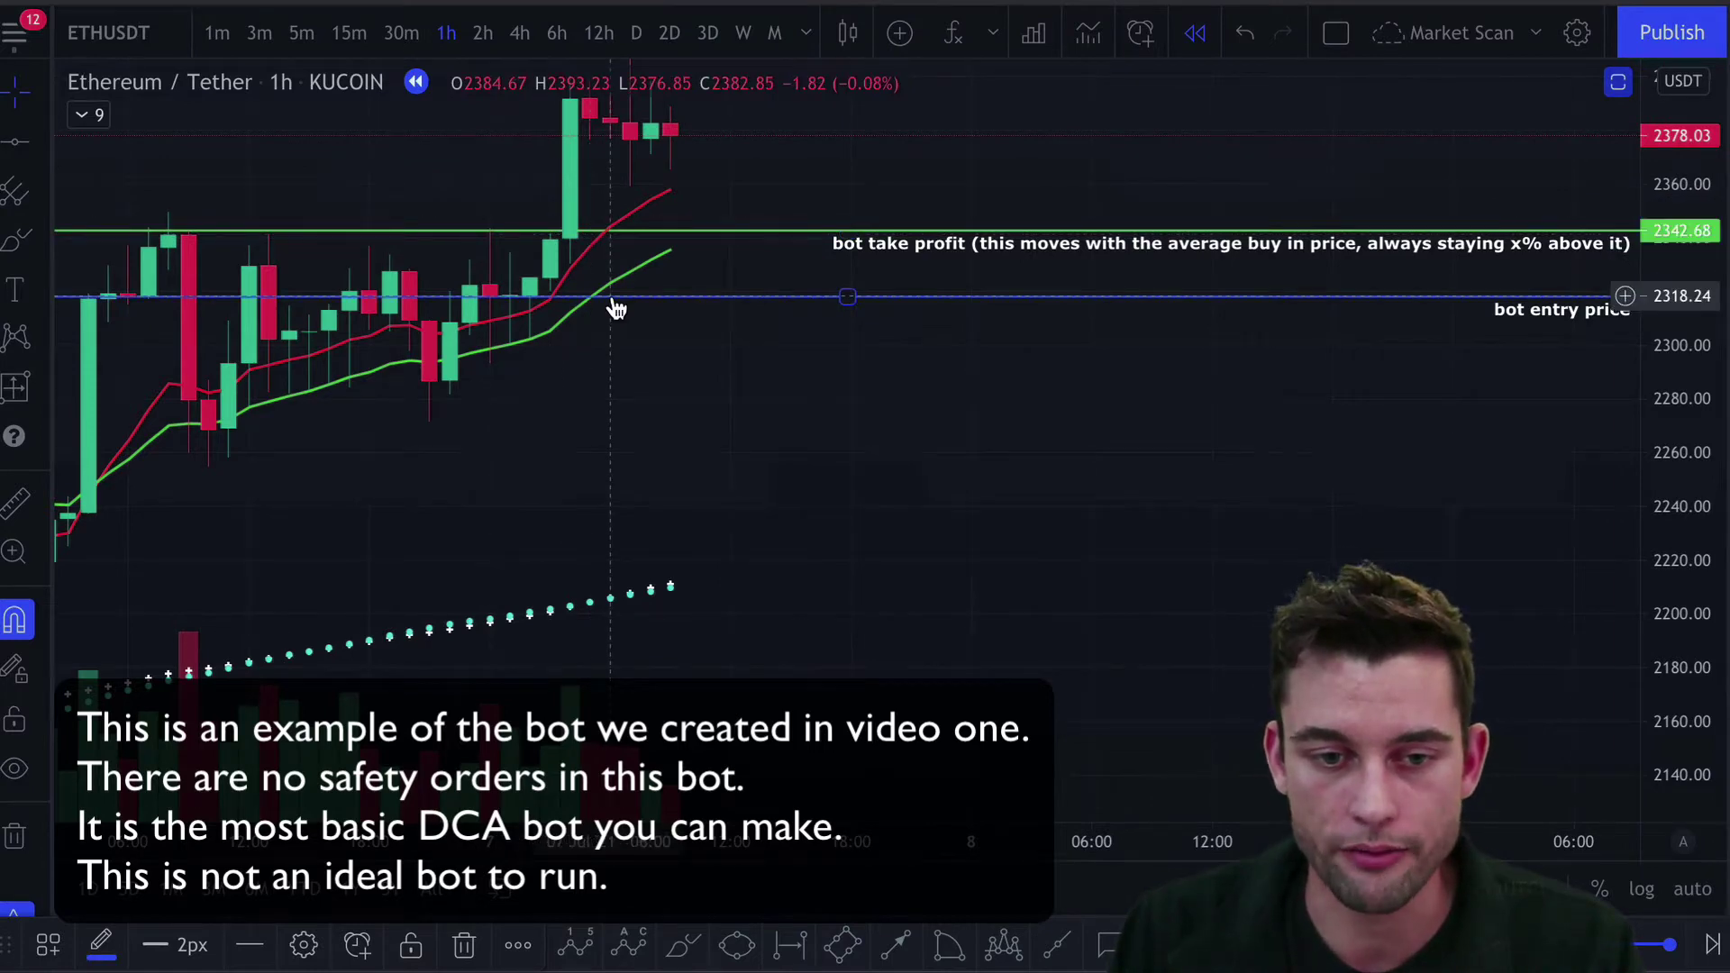
drag(617, 304, 618, 233)
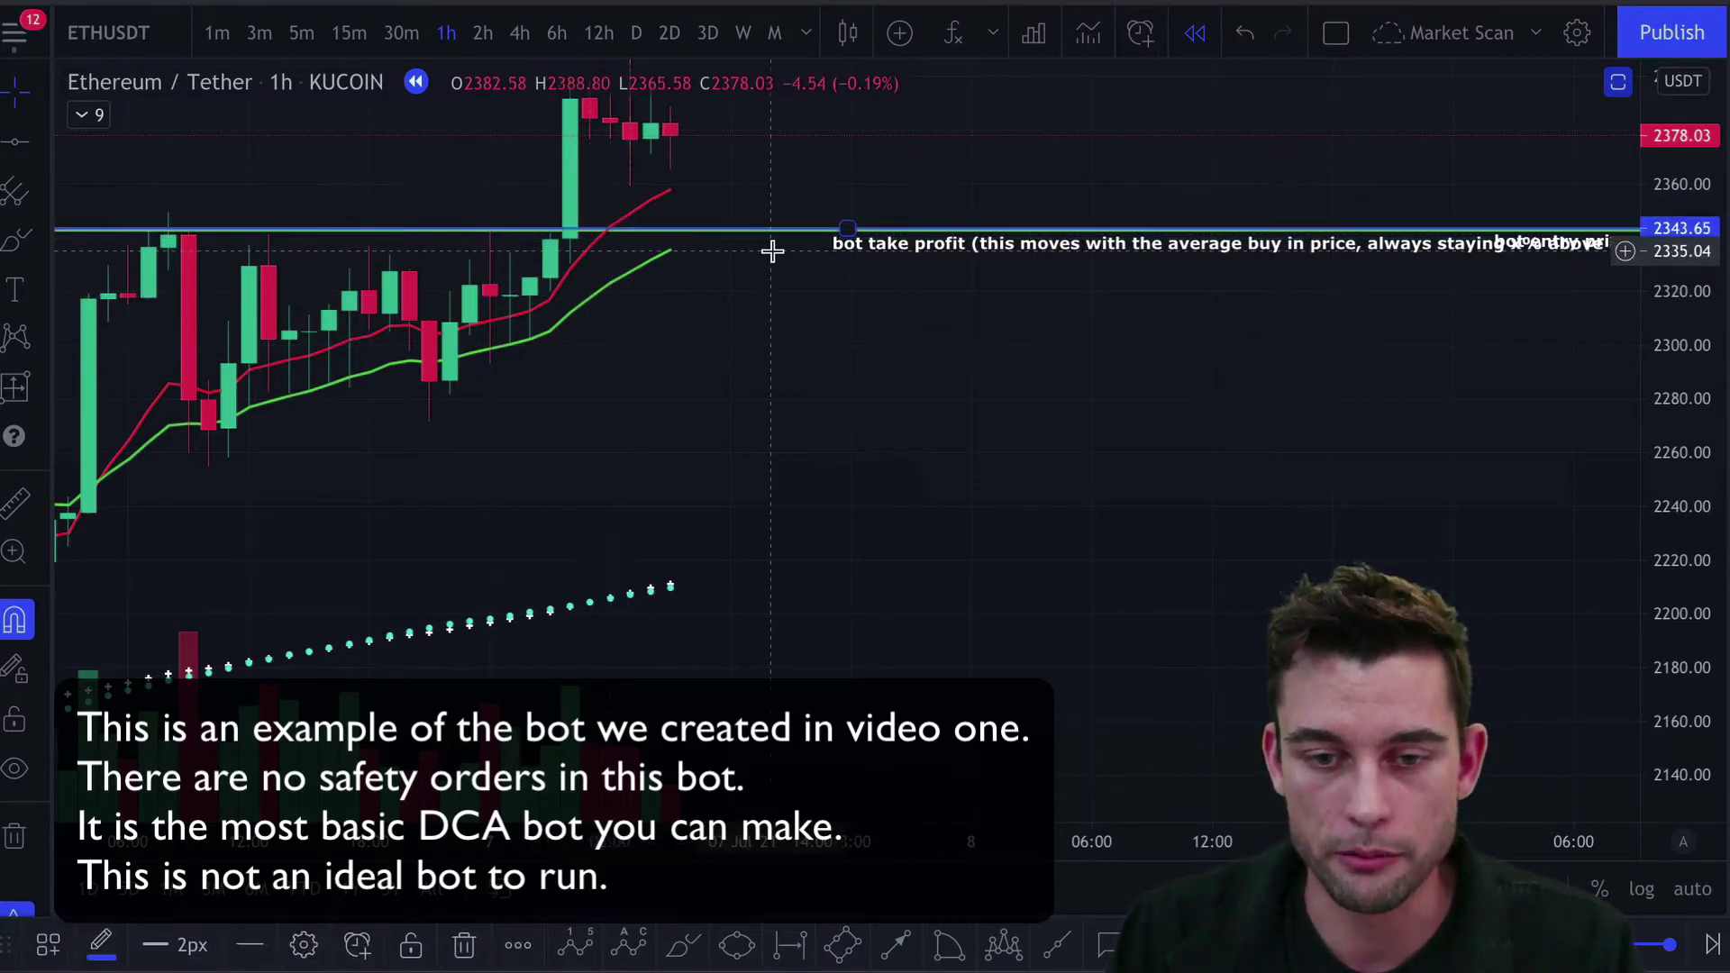
drag(841, 247, 830, 324)
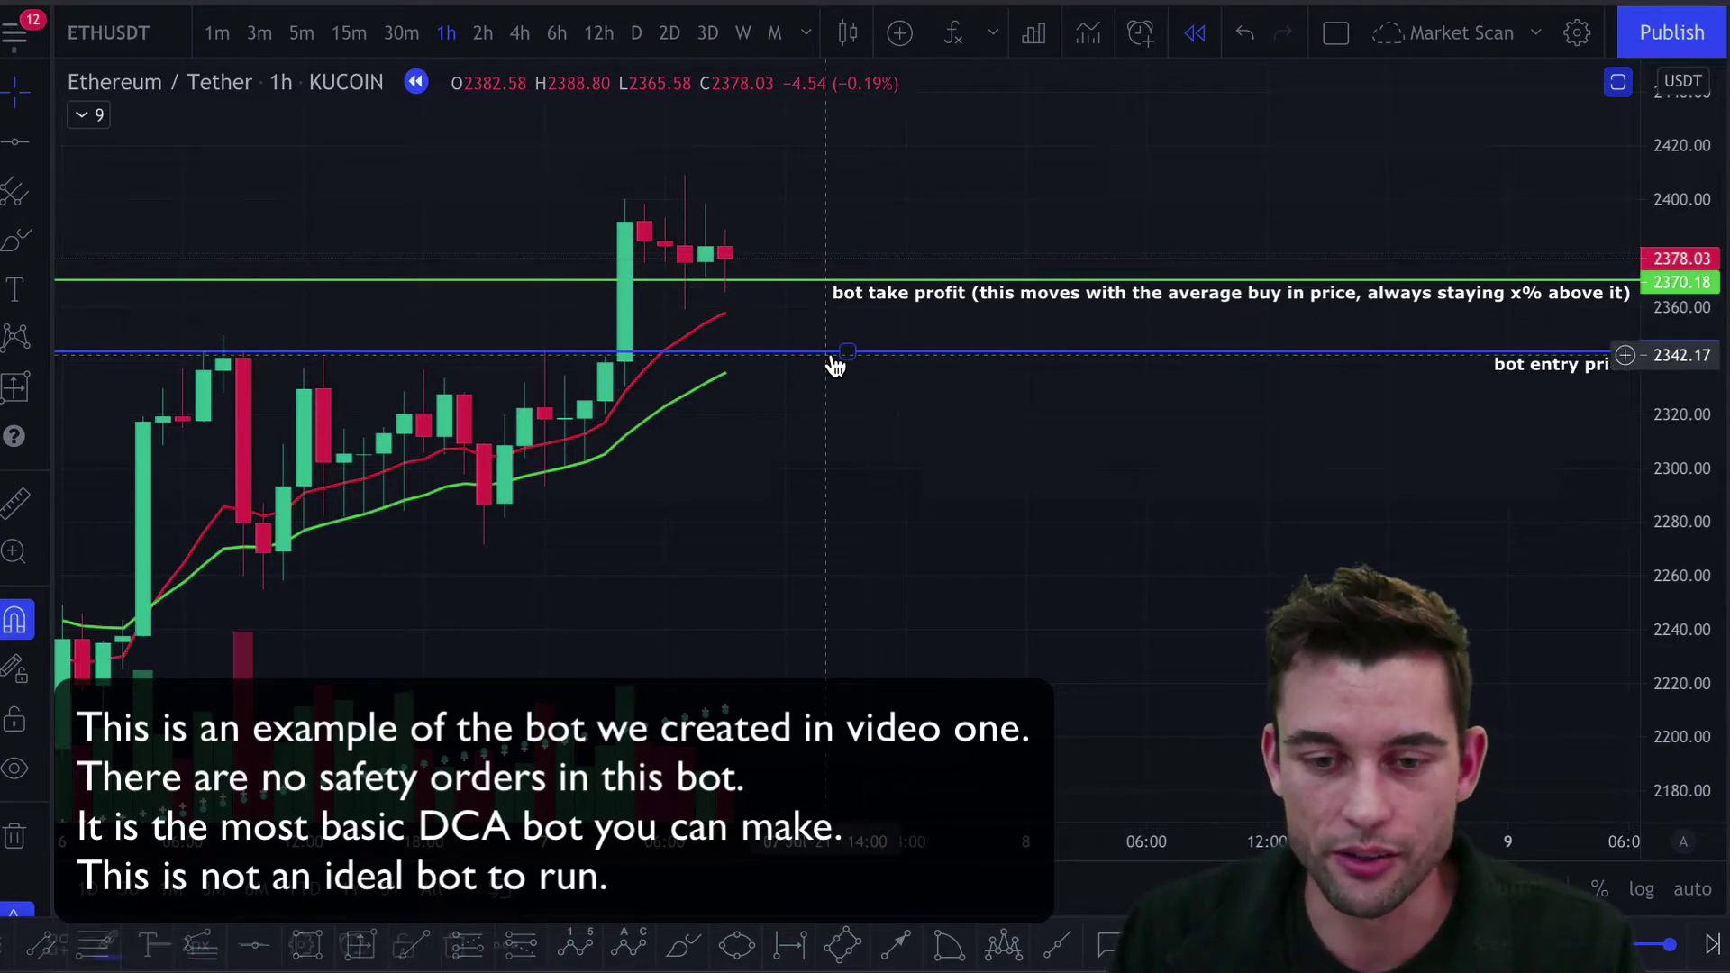
Raise the bot take profit line to about 2399.20 and the bot entry price line to about 2371.19
drag(831, 352, 866, 220)
drag(846, 285, 838, 278)
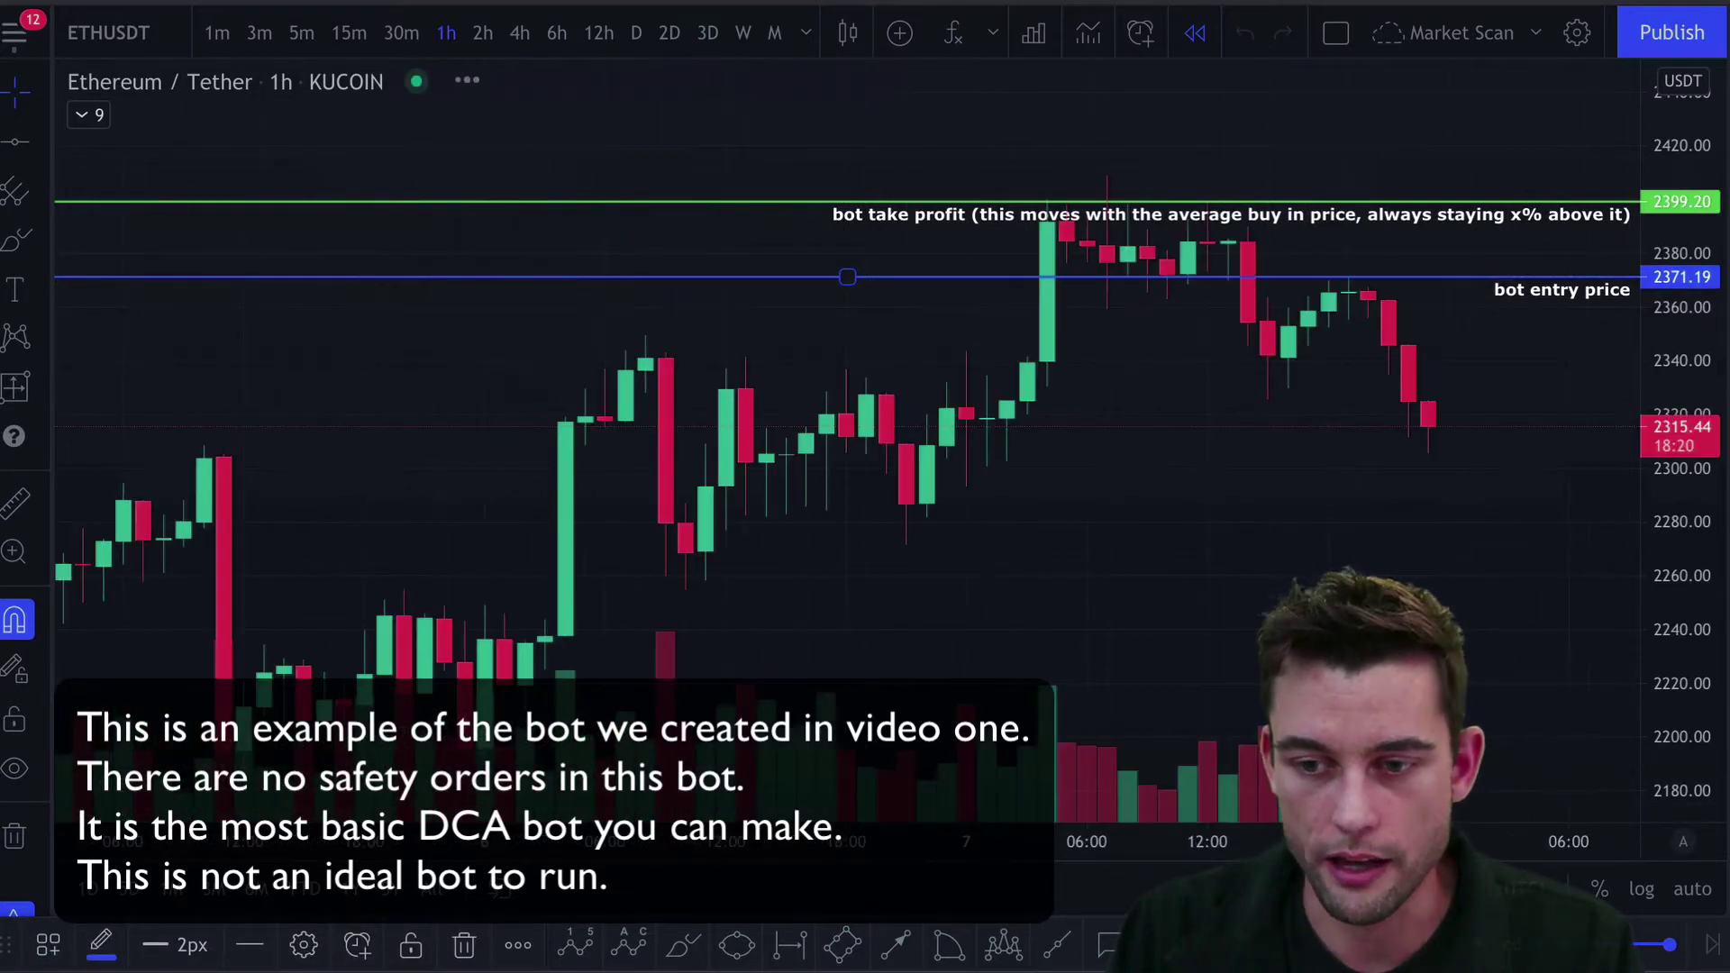
drag(1394, 512, 618, 478)
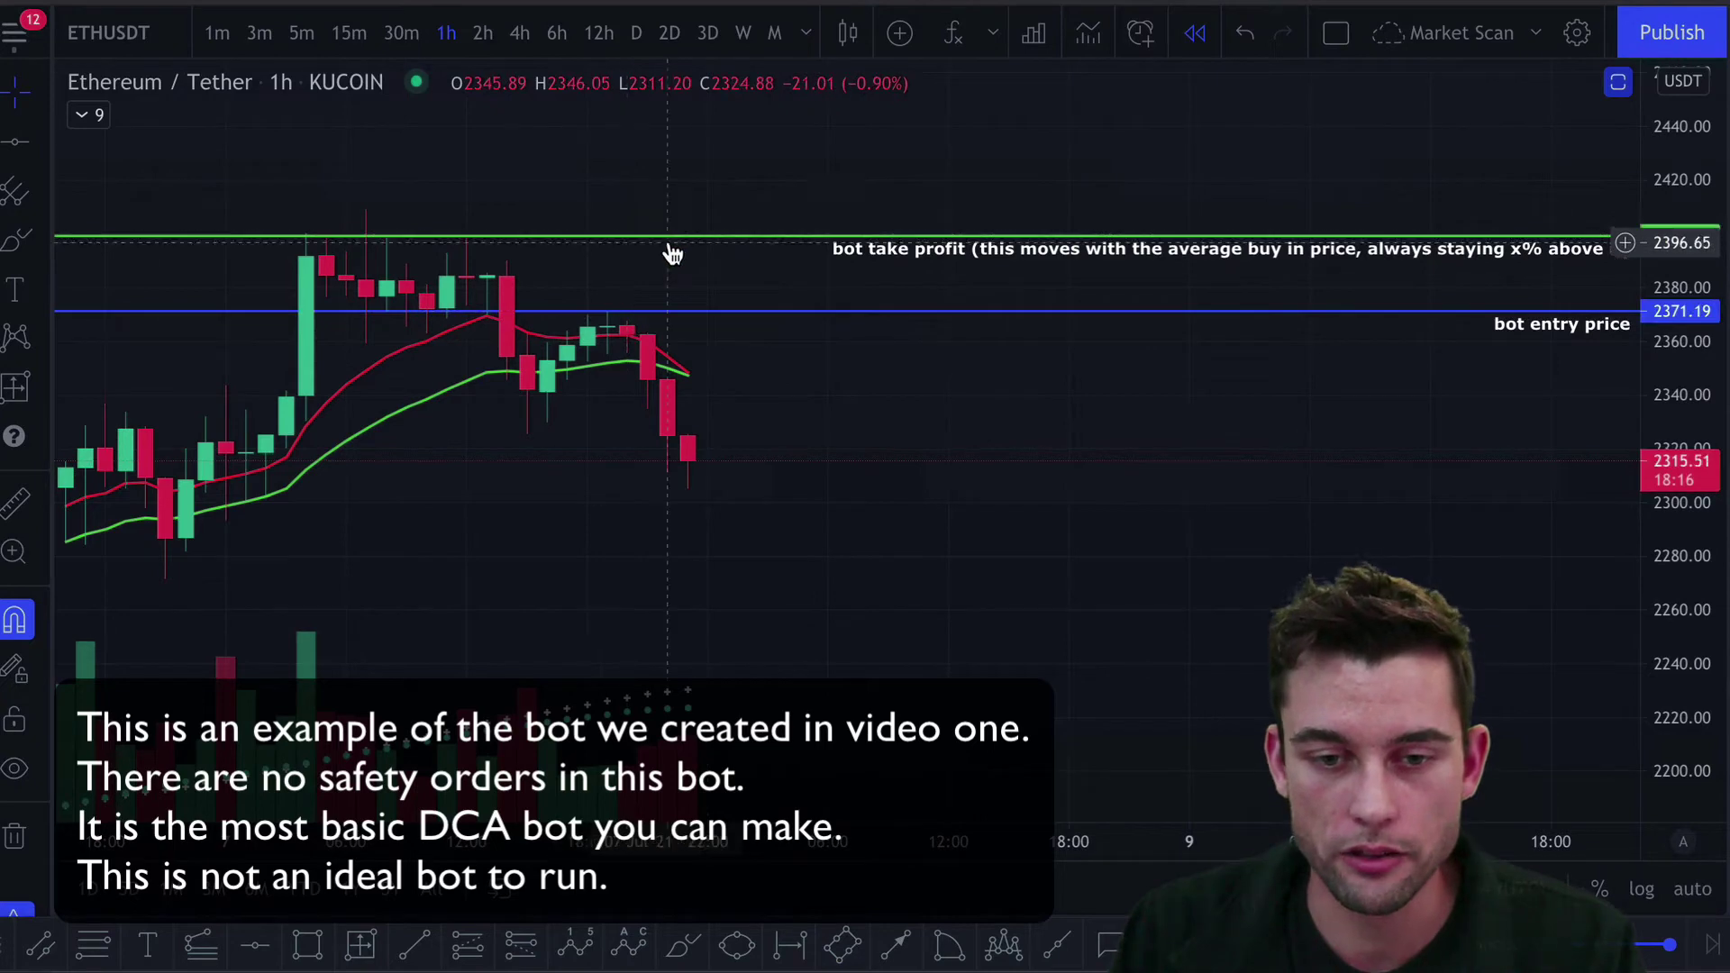
drag(664, 248, 475, 255)
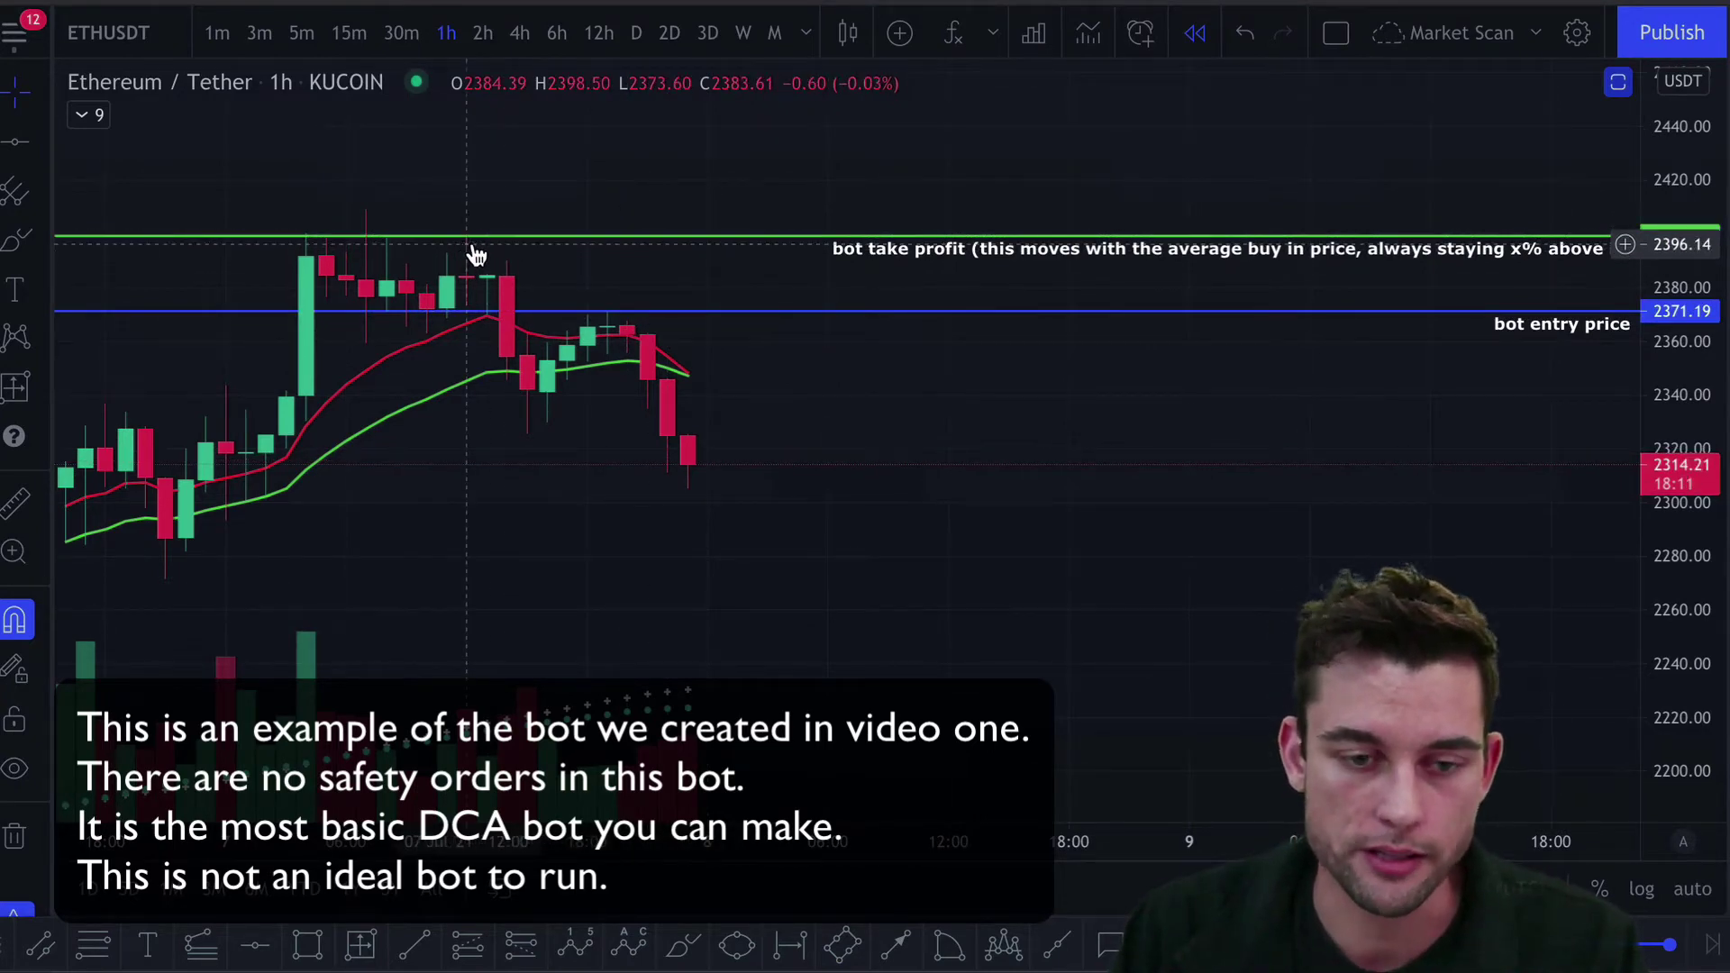
Measure the price drop from the bot entry price line to the current price, then clear the measurement
shift+click(743, 317)
click(787, 451)
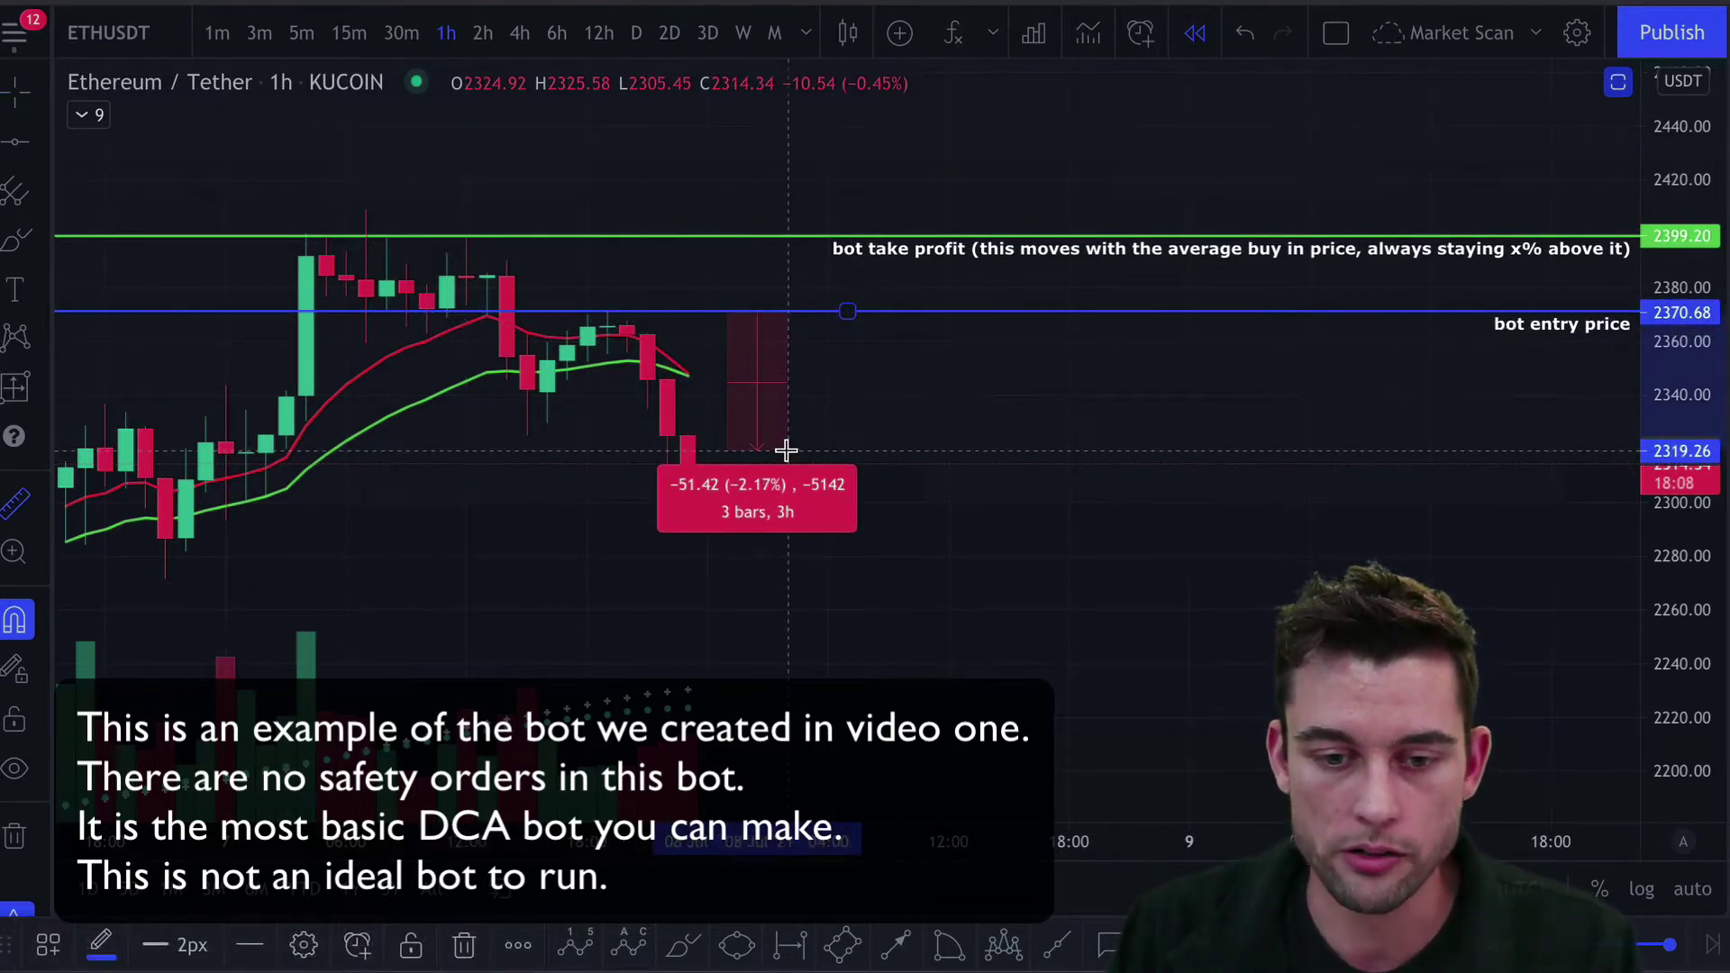
click(760, 317)
shift+click(756, 312)
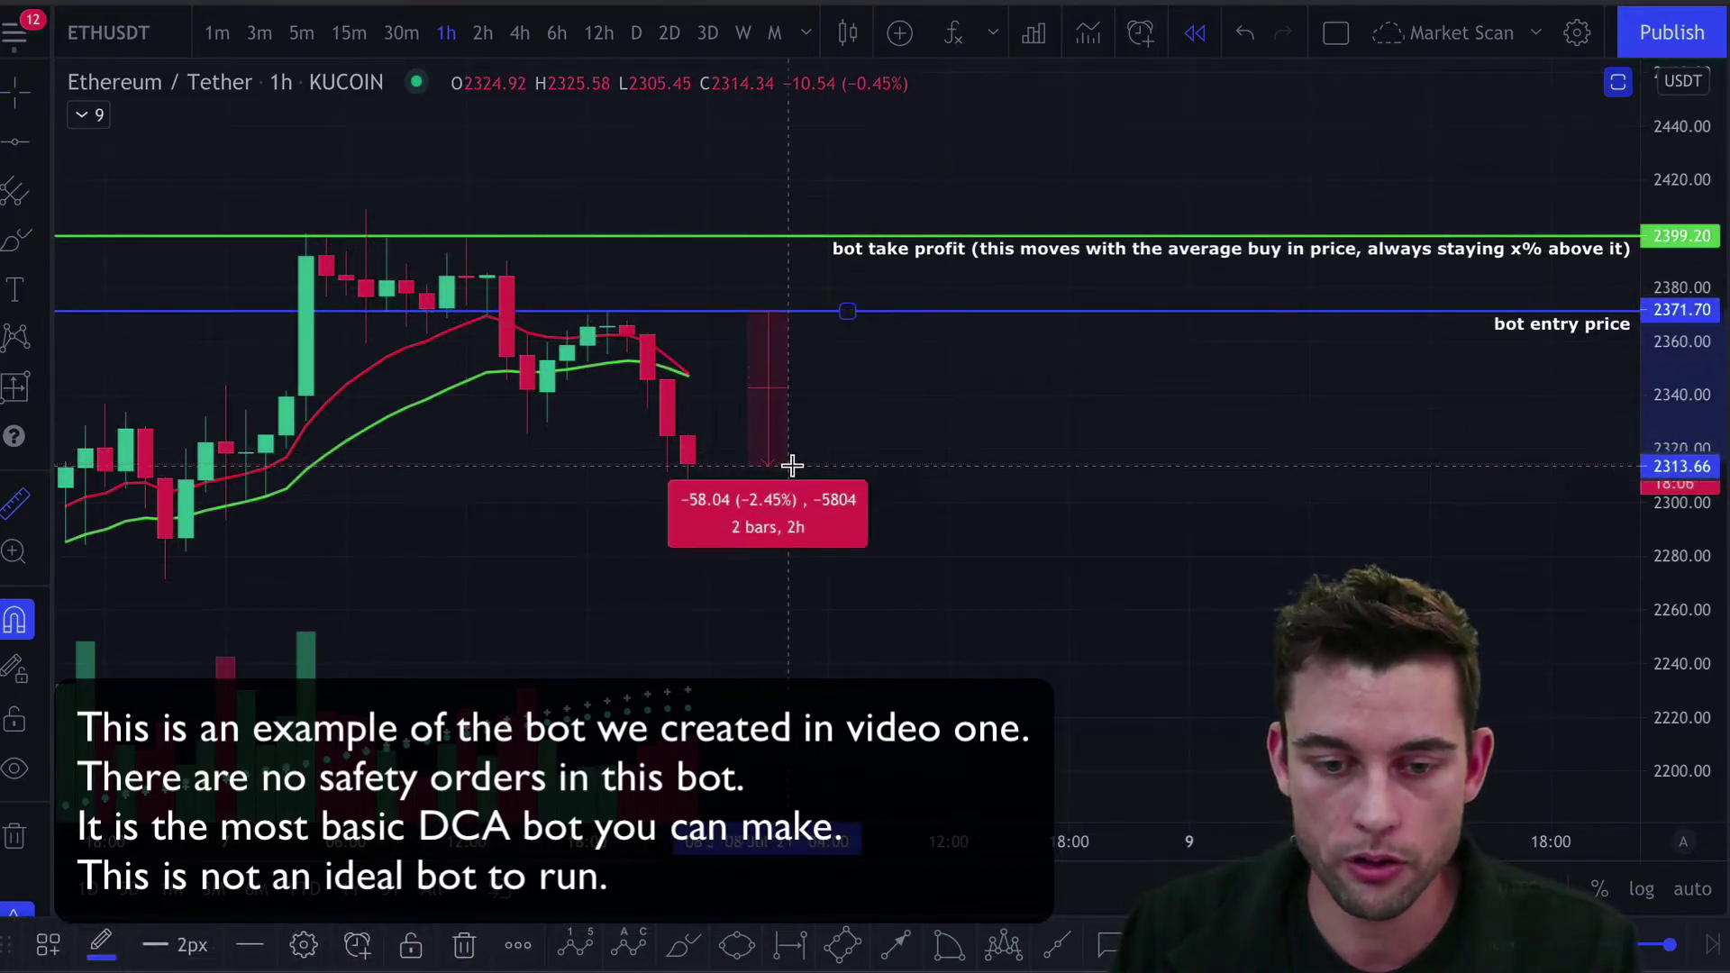
click(793, 467)
click(1100, 405)
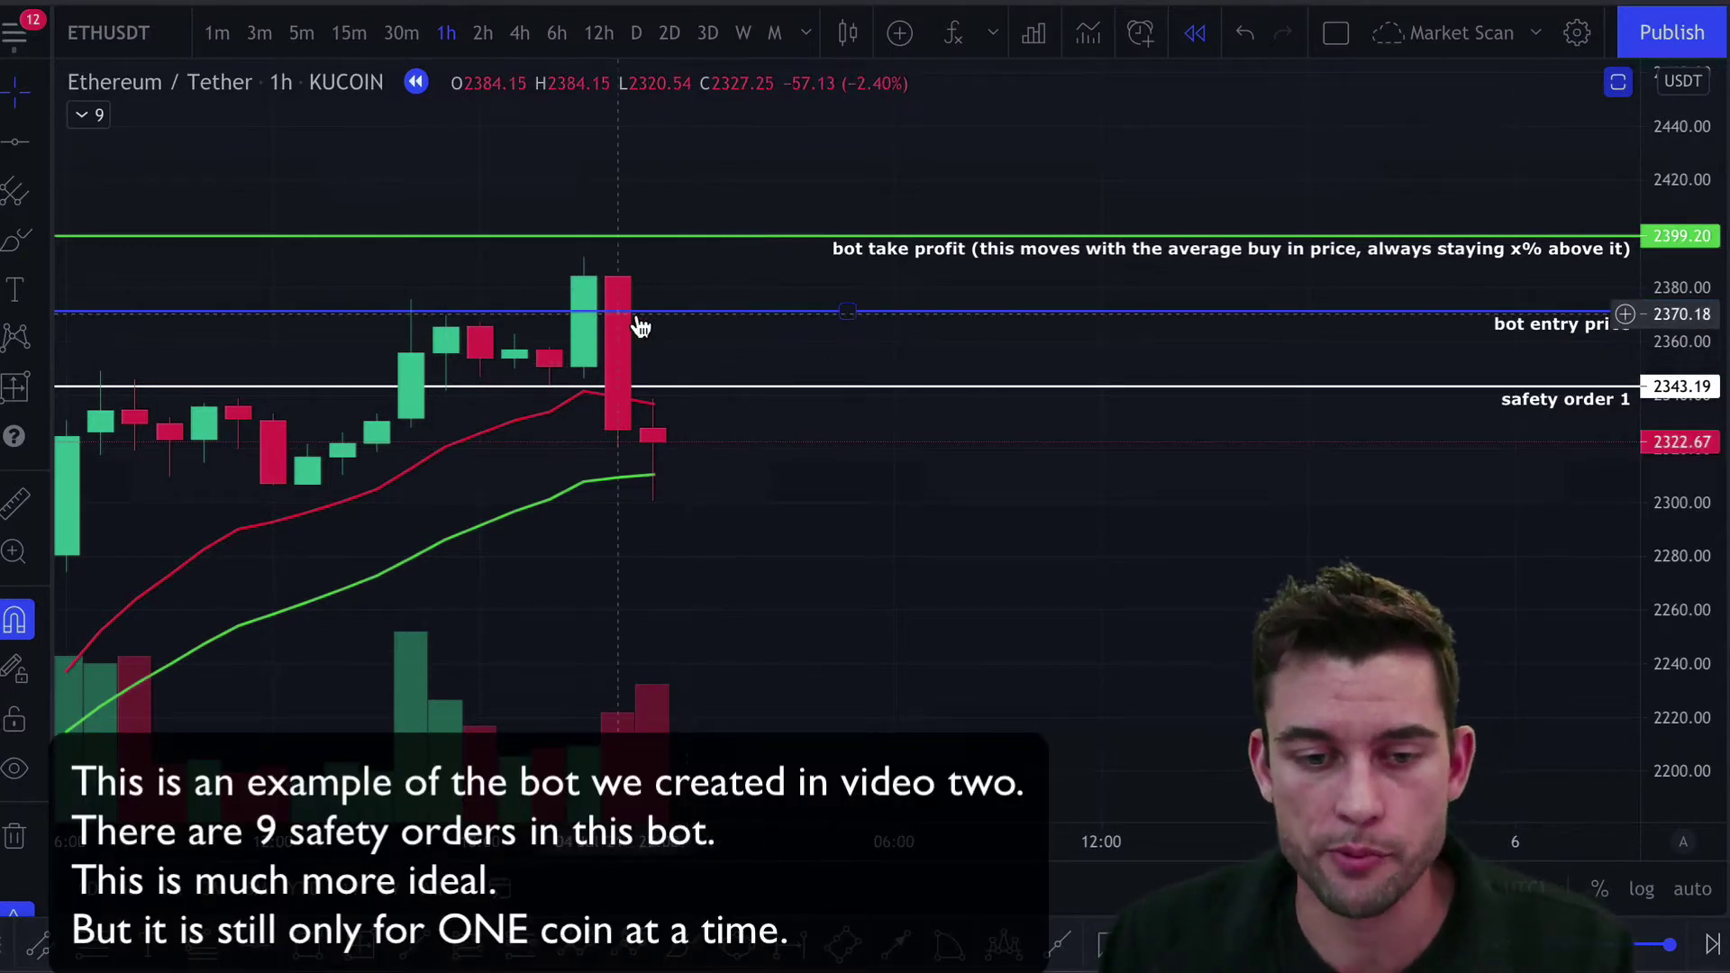
Lower the bot entry price line to about 2359.48 and the bot take profit line to about 2377.81
drag(640, 326, 637, 322)
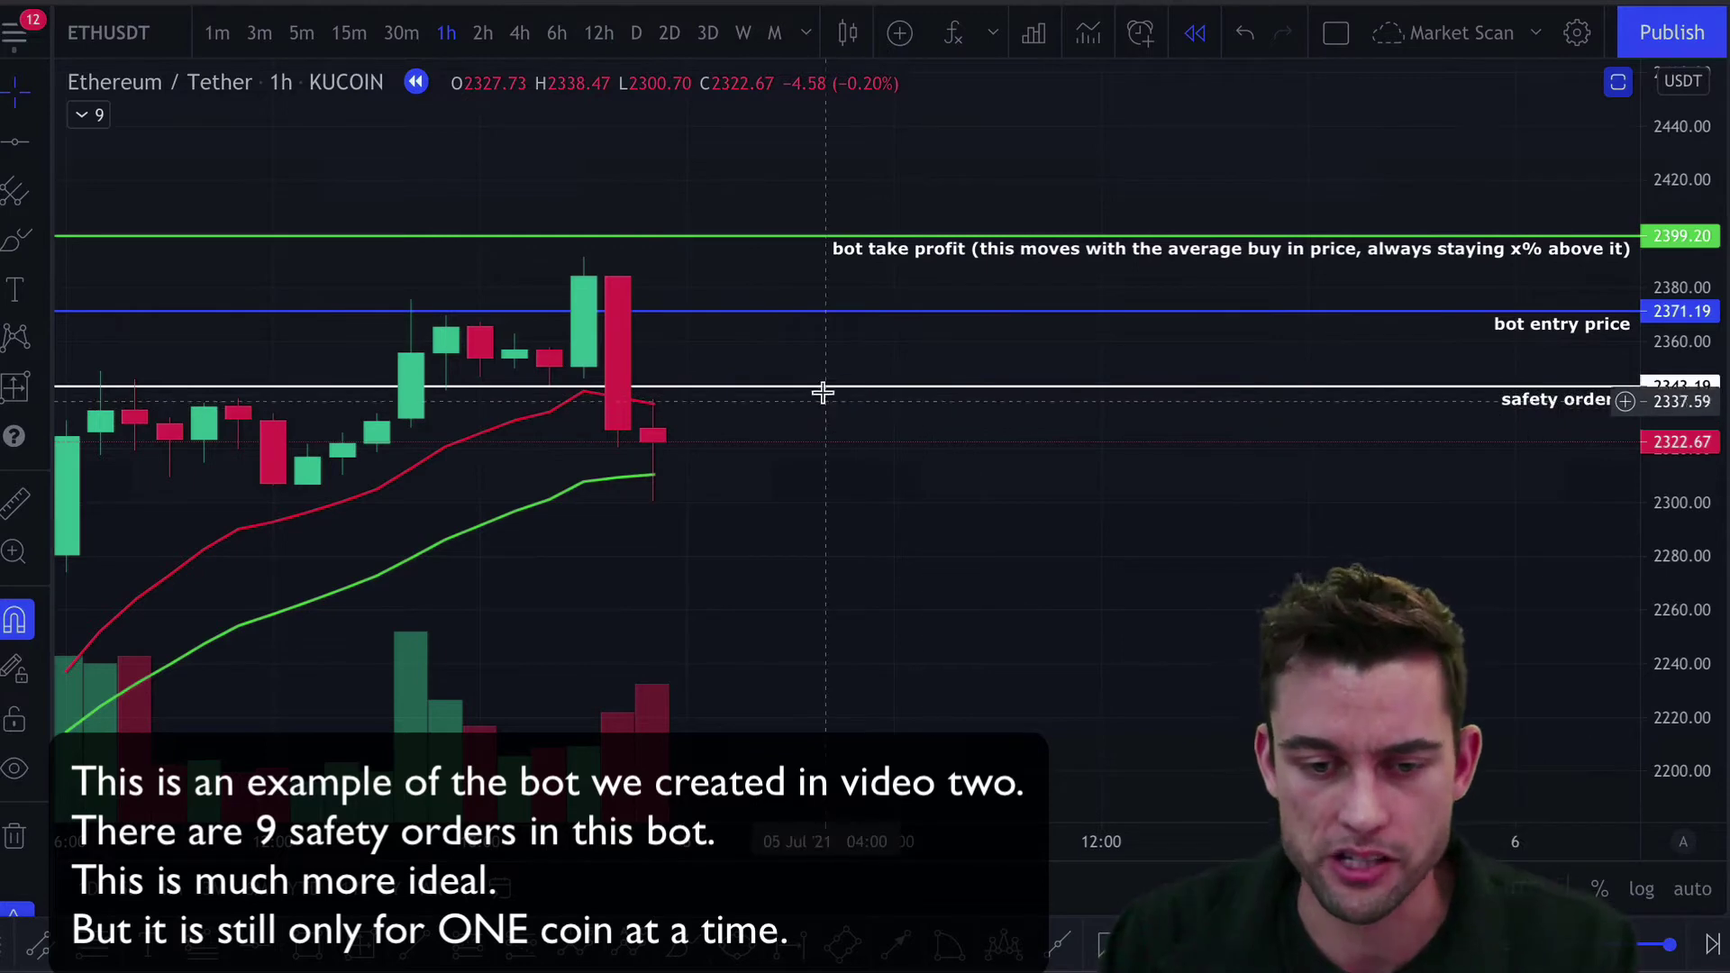
drag(626, 388, 667, 399)
drag(664, 312, 664, 327)
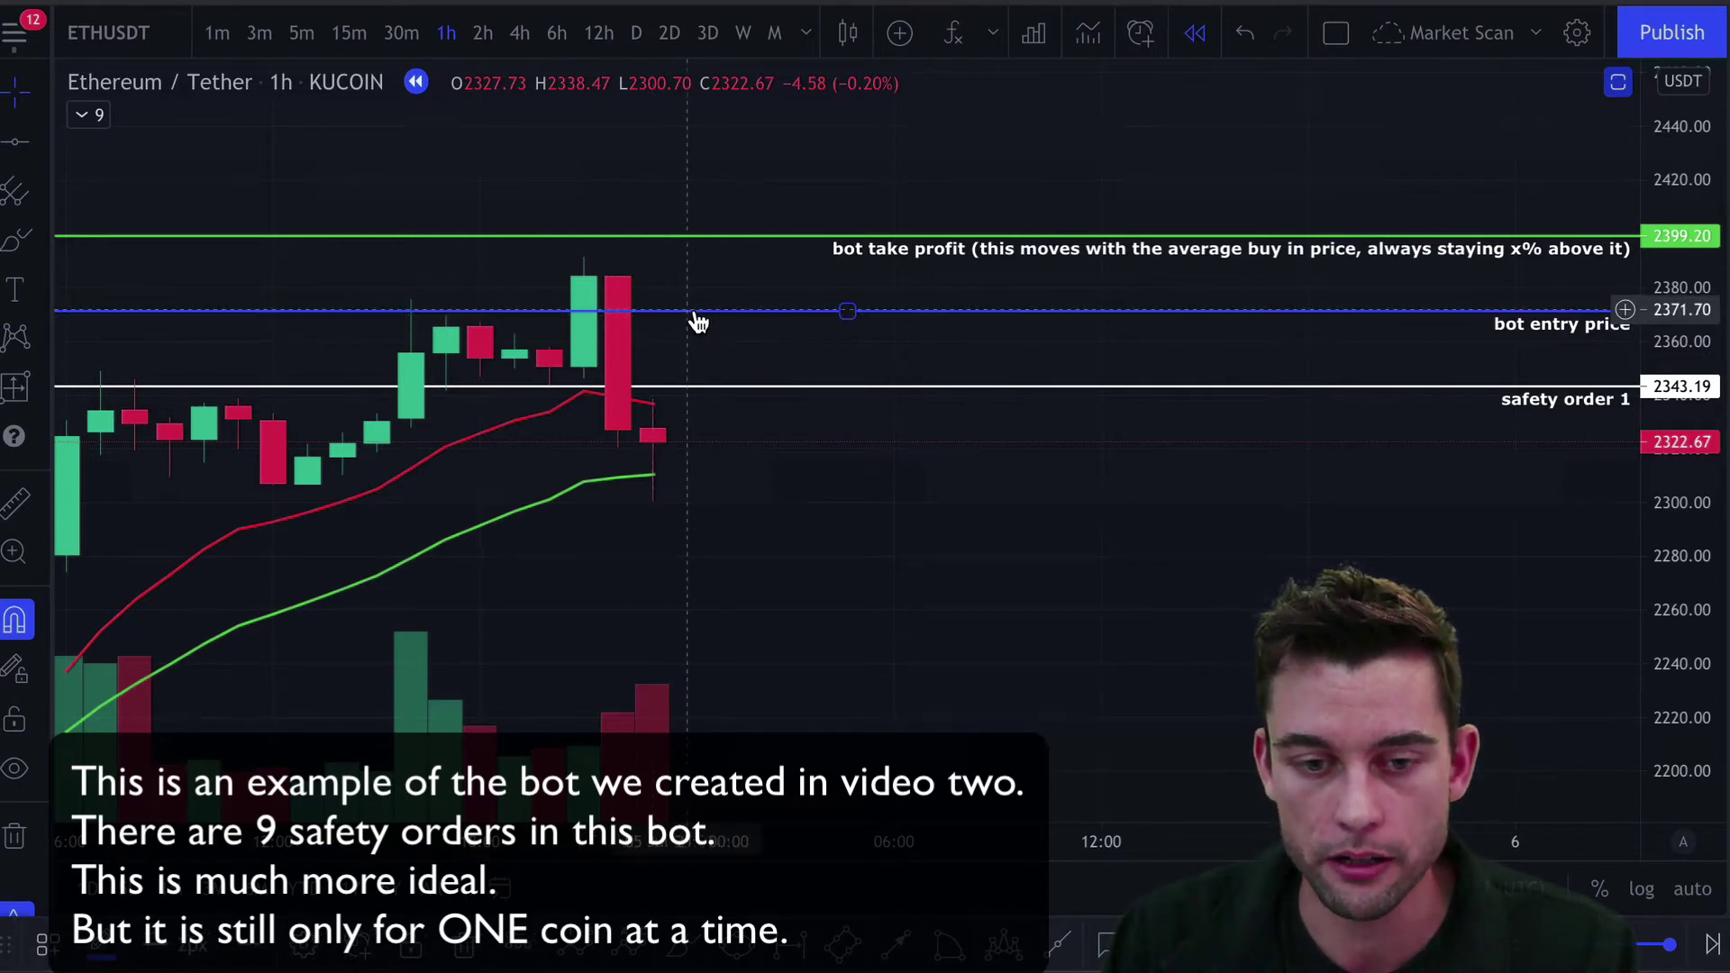
drag(699, 321, 683, 361)
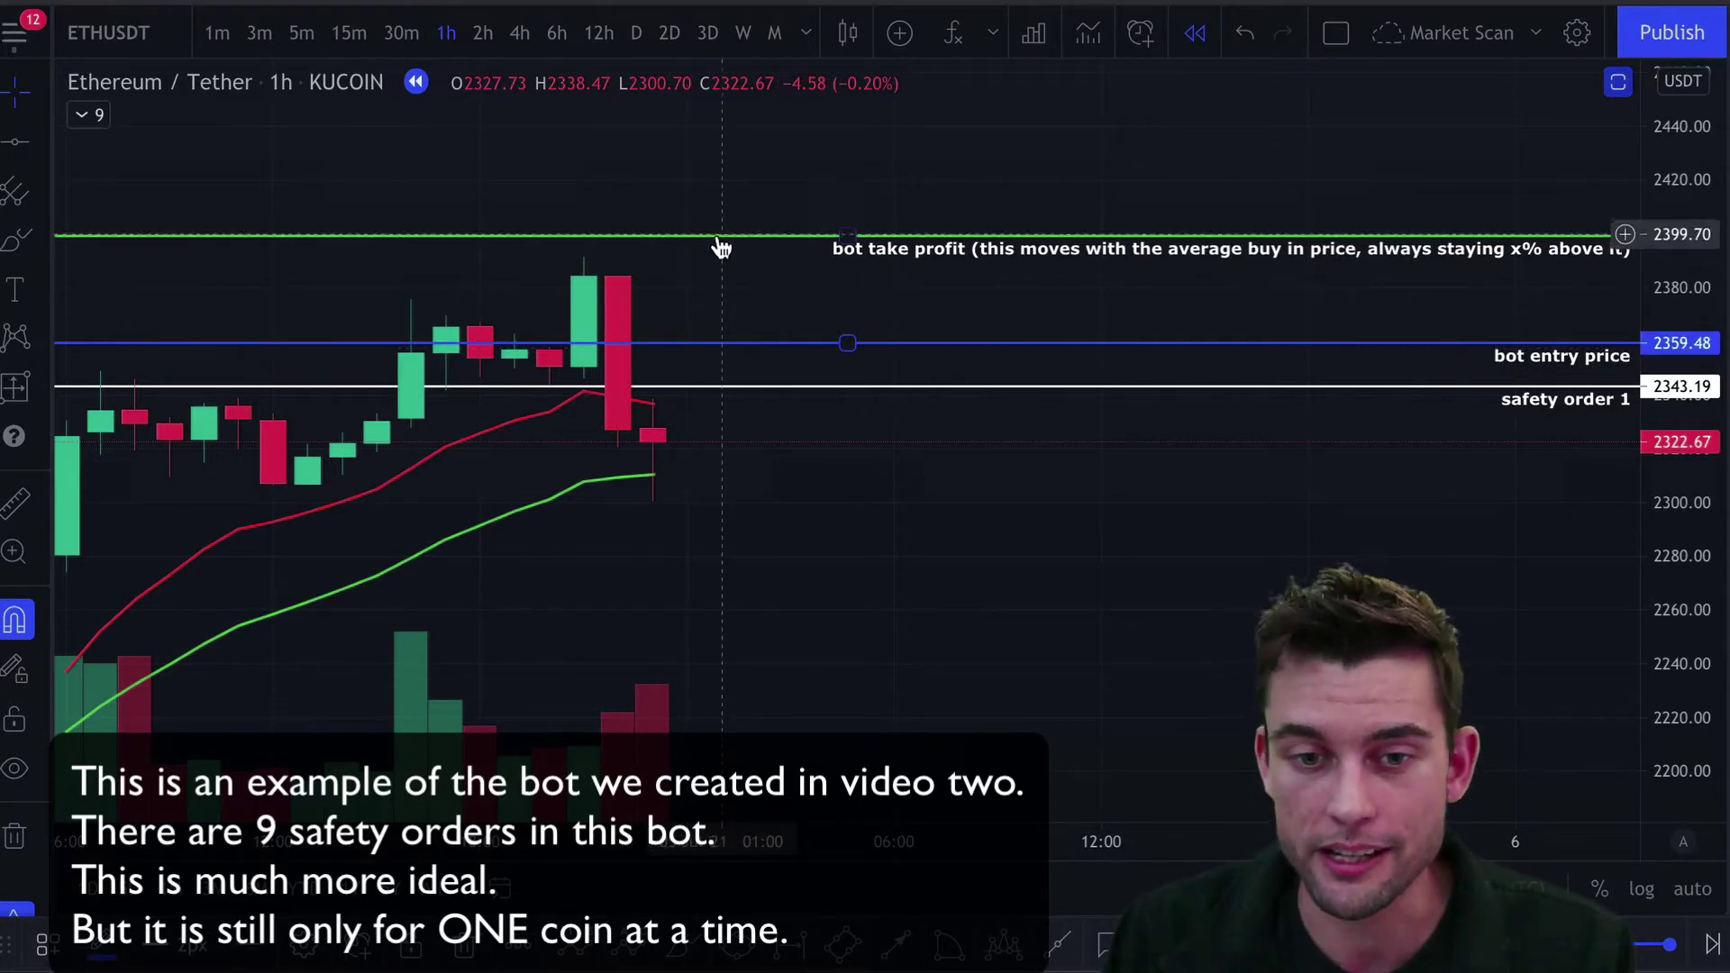
drag(718, 243, 718, 248)
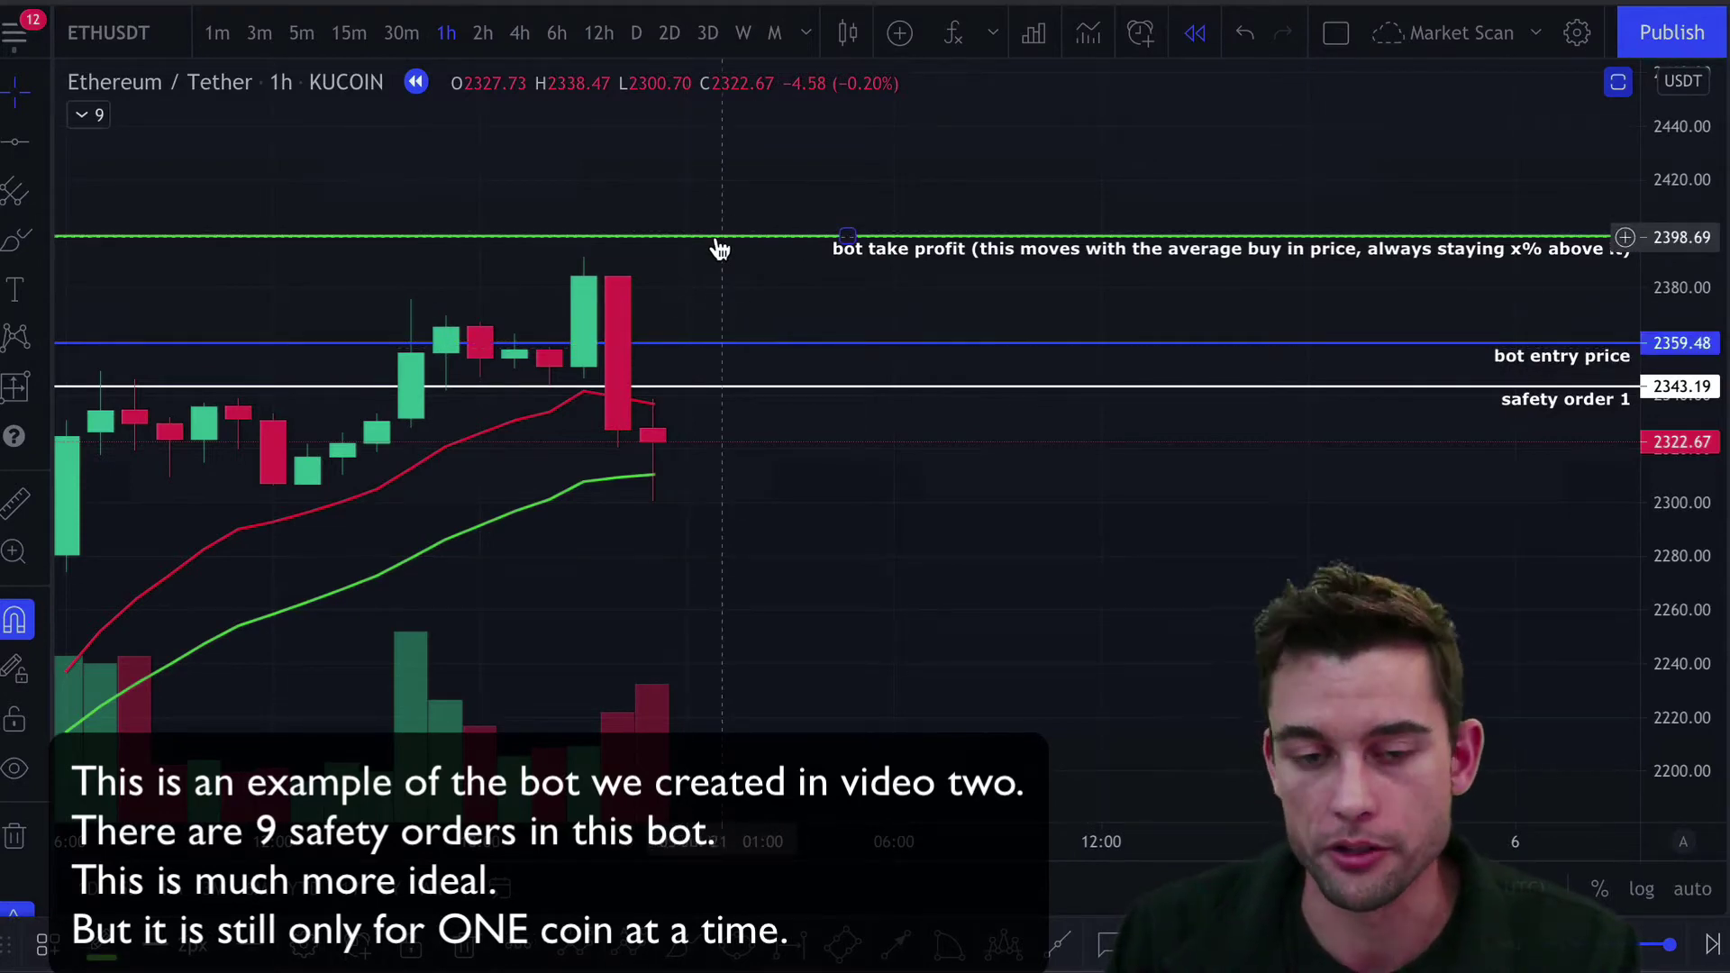
drag(718, 249, 711, 293)
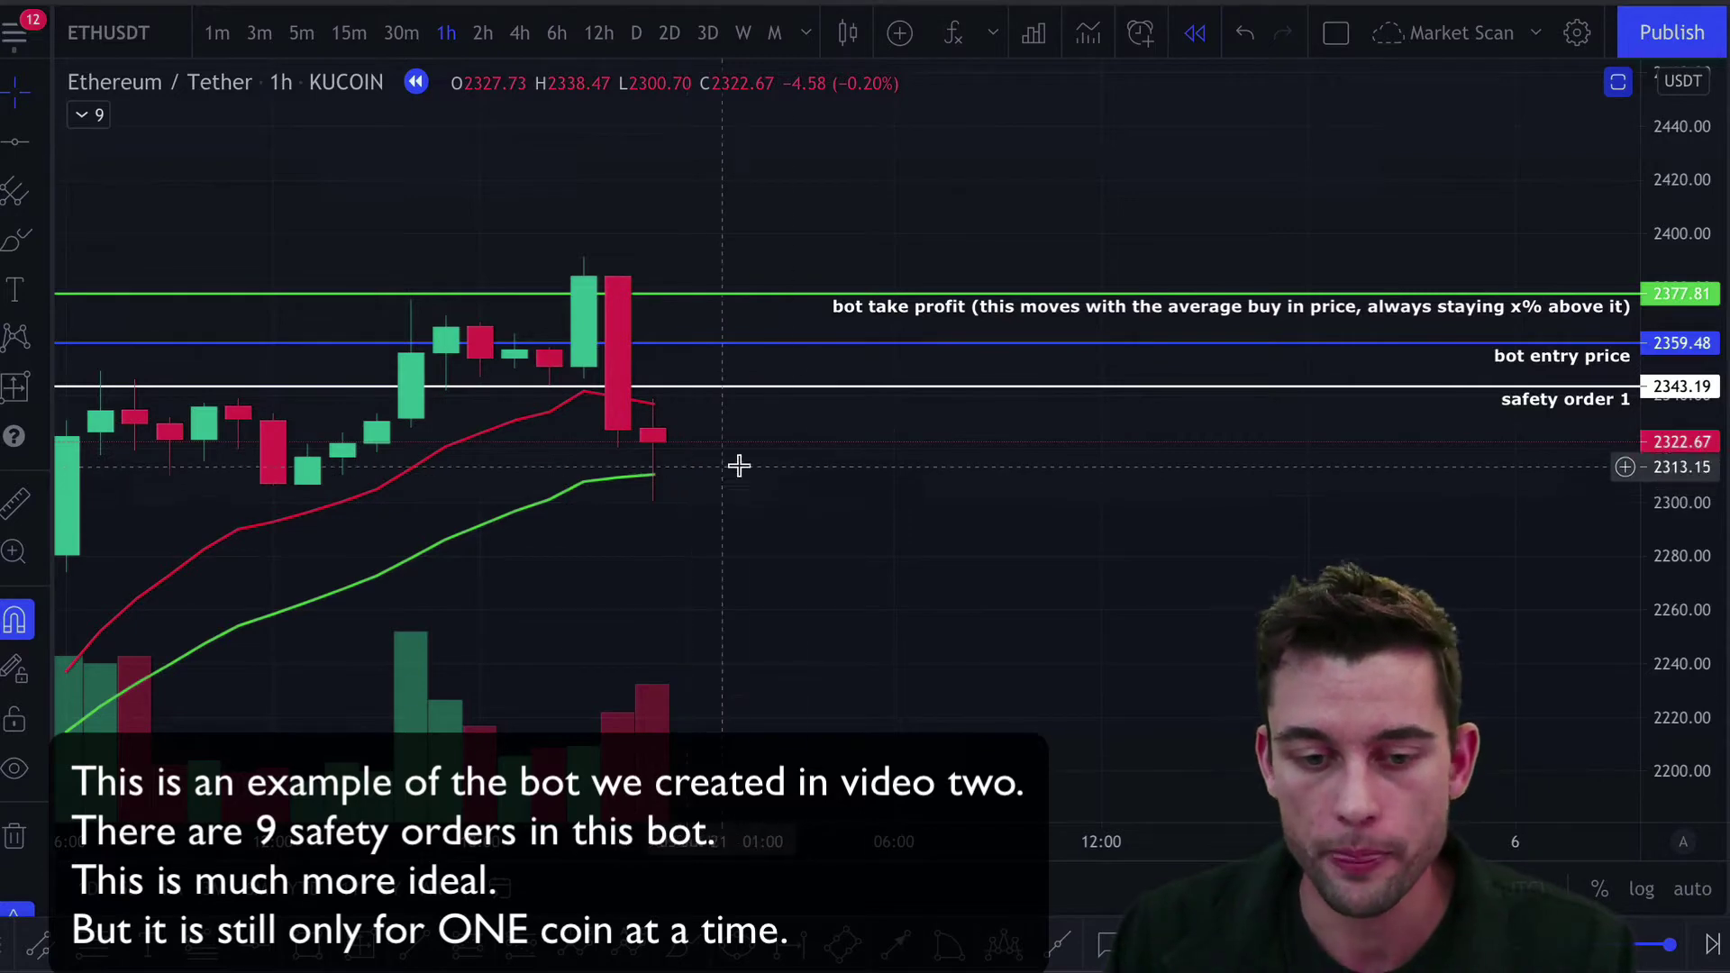
Duplicate the safety order 1 line at about 2320.79 and label the copy "safety order 2"
drag(853, 388, 1166, 459)
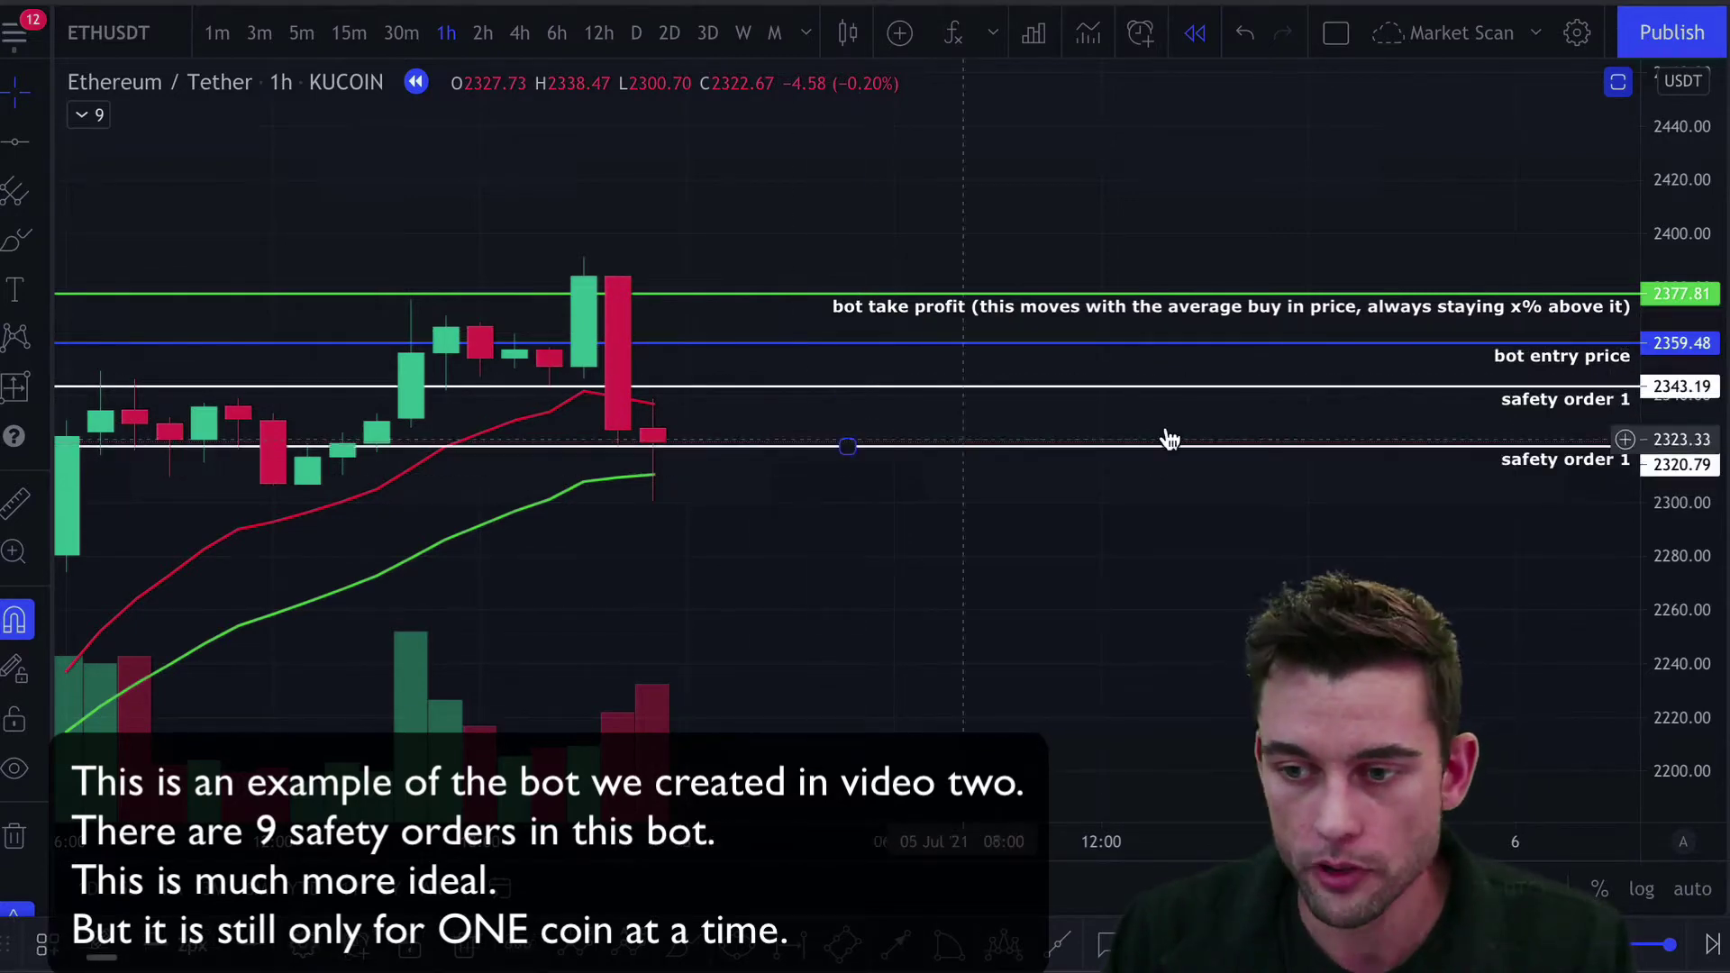
double_click(1591, 465)
key(End)
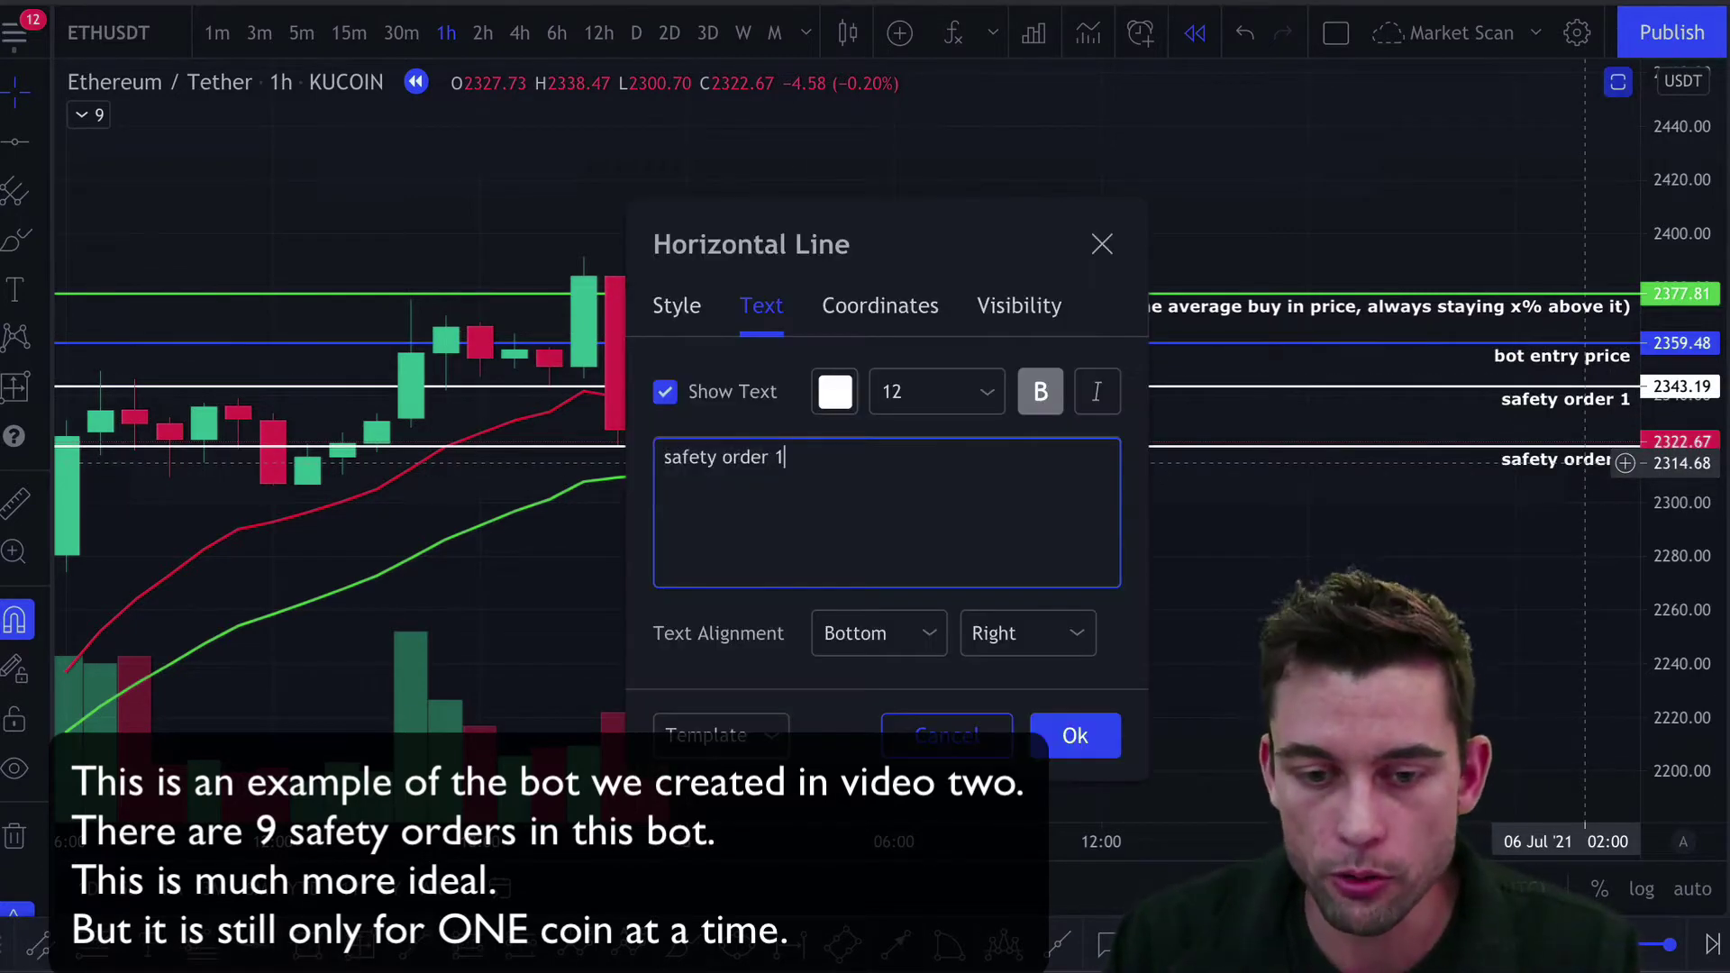
key(BackSpace)
text(2)
click(1104, 735)
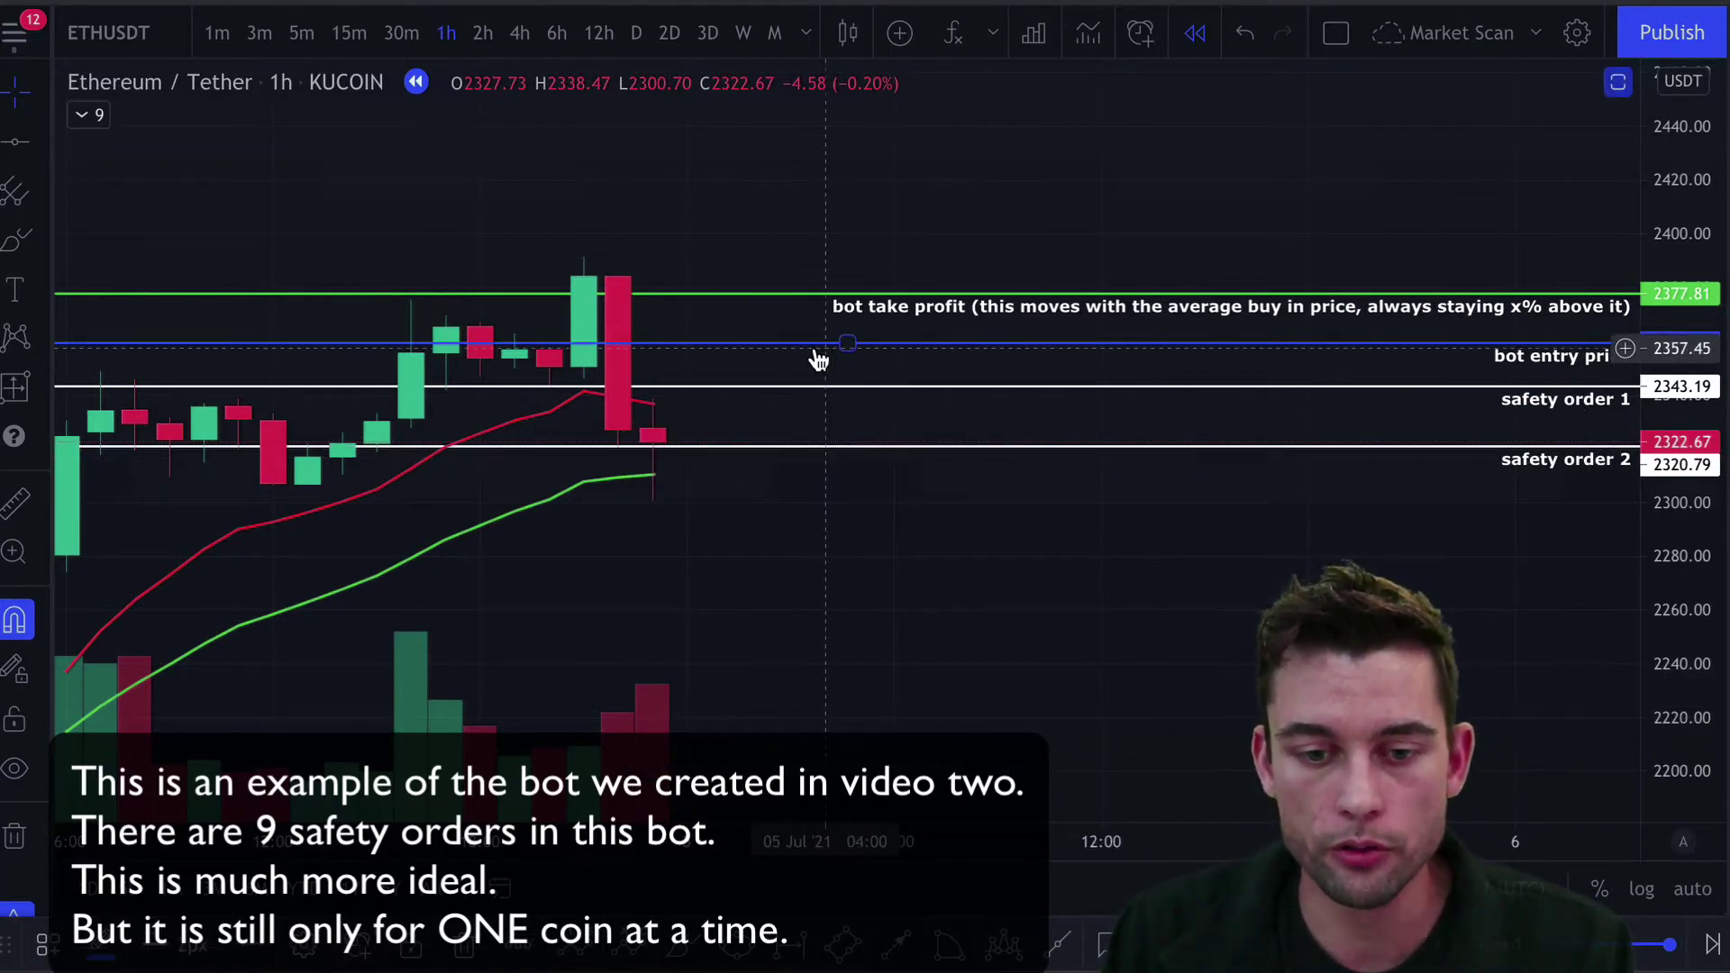
Lower the bot entry price line to about 2346.75 and the take profit line to about 2359.48
drag(818, 363, 817, 384)
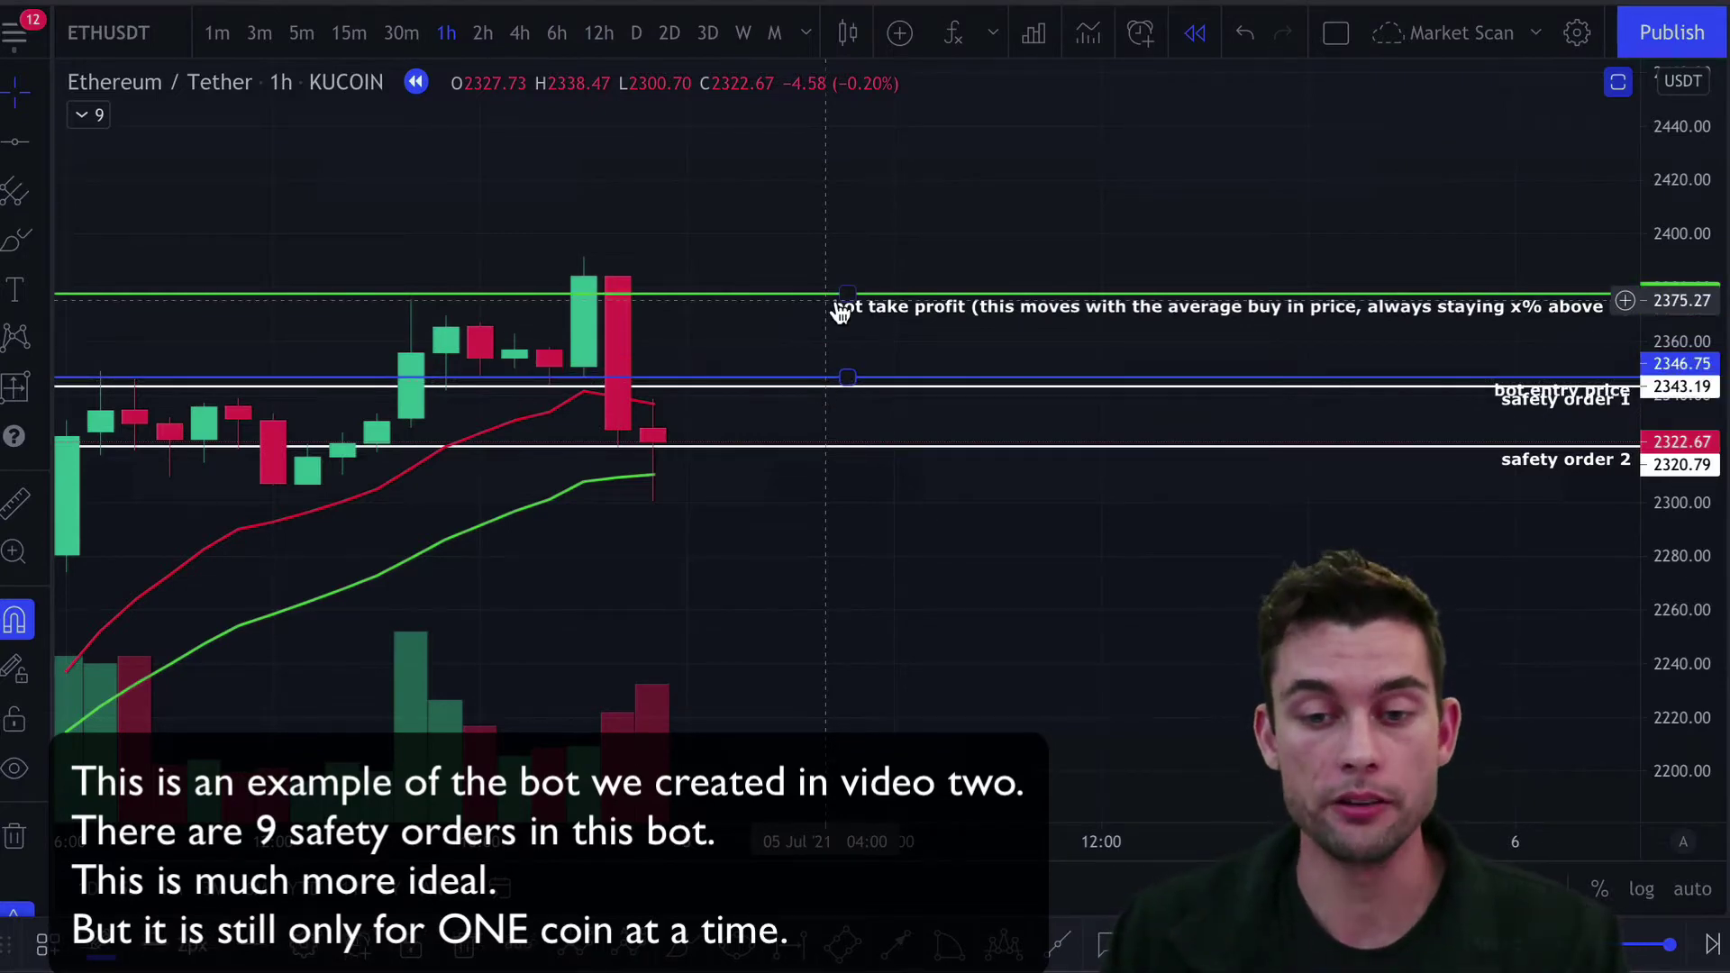
drag(840, 316, 838, 364)
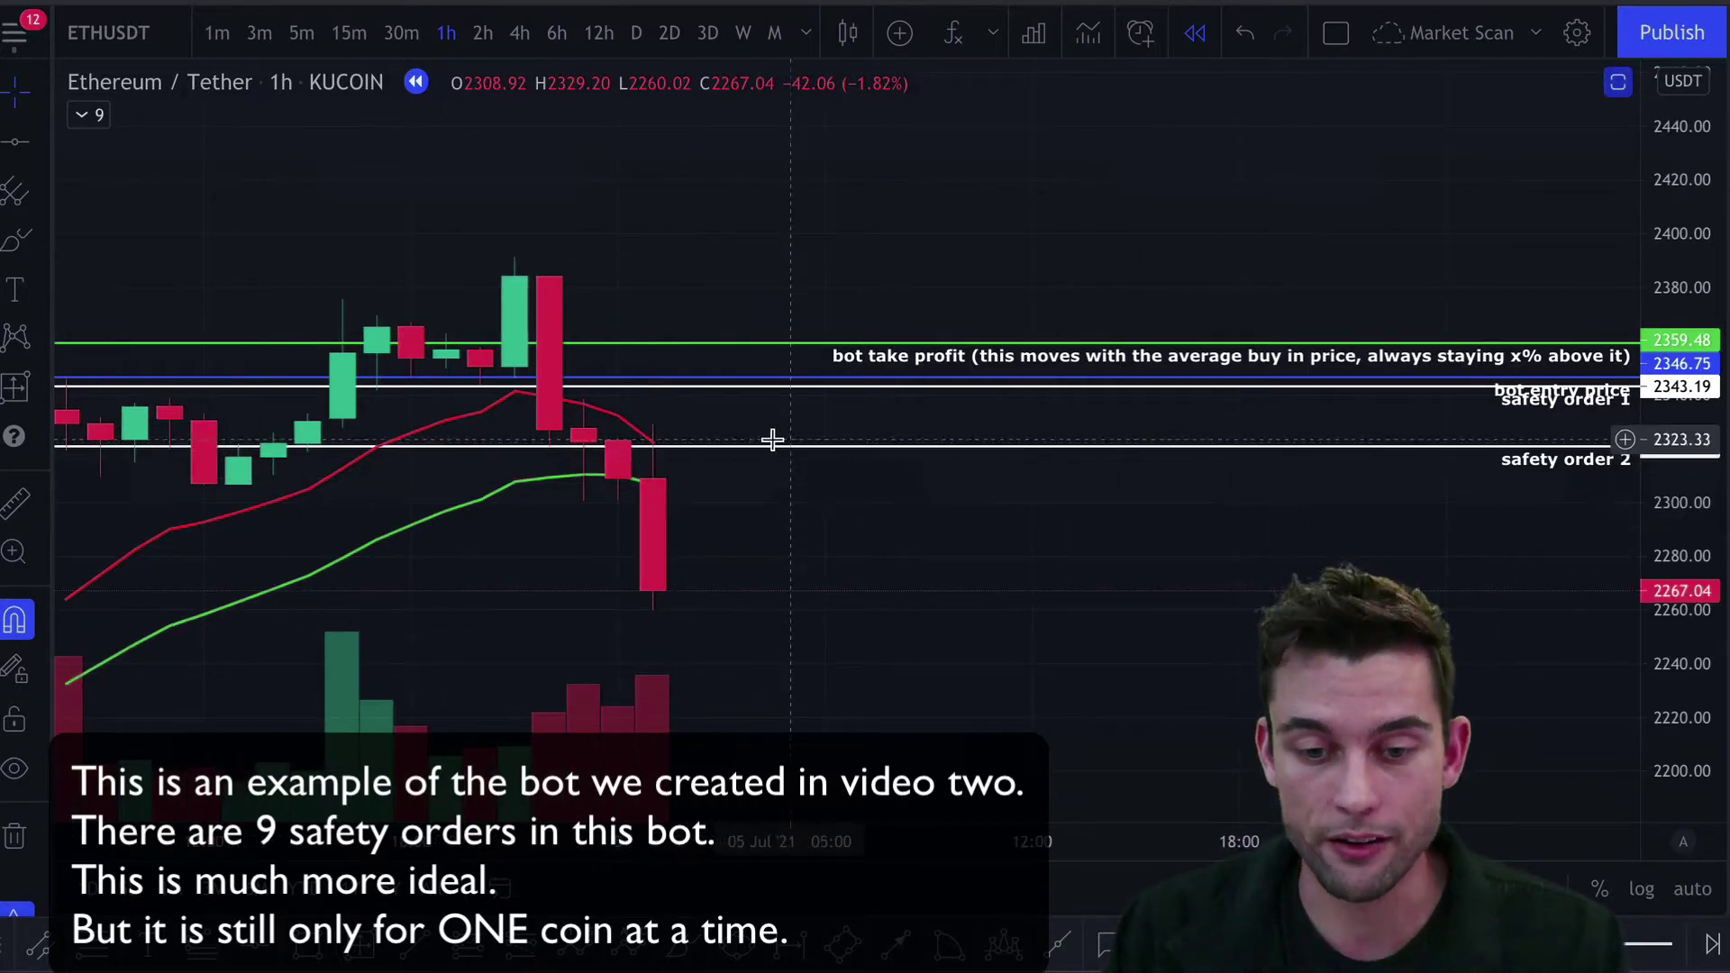
Duplicate the safety order 2 line at about 2292.79 and label the copy "safety order 3"
drag(773, 455, 788, 528)
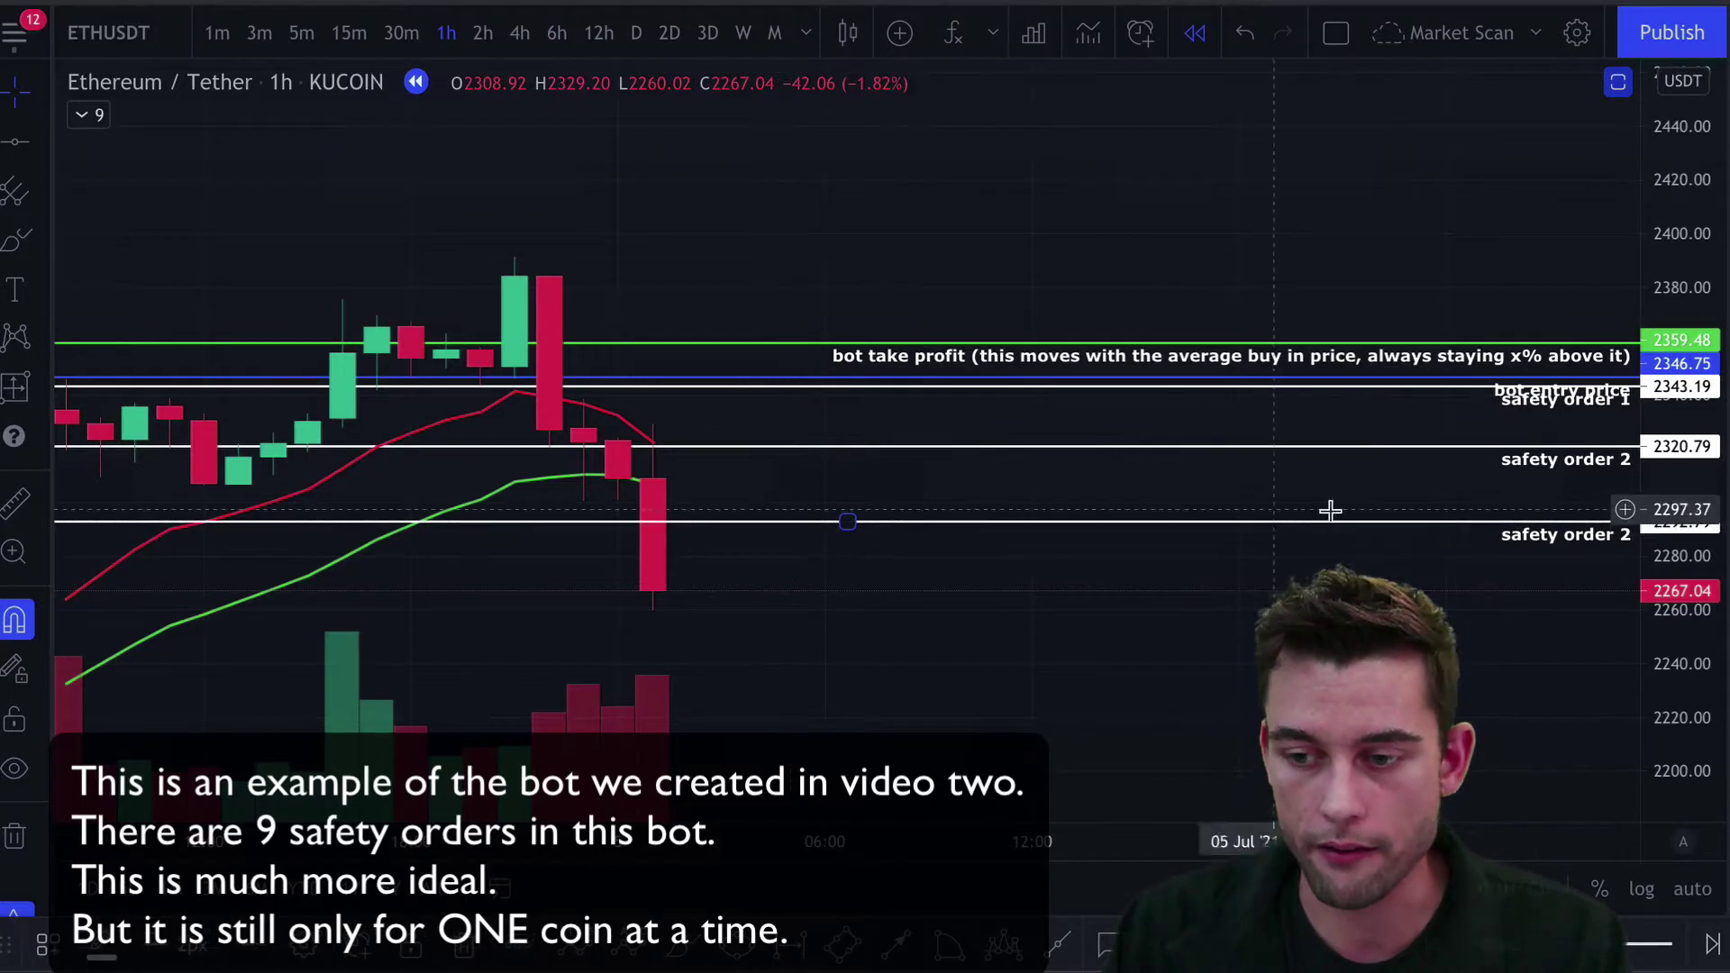
double_click(1537, 532)
click(854, 485)
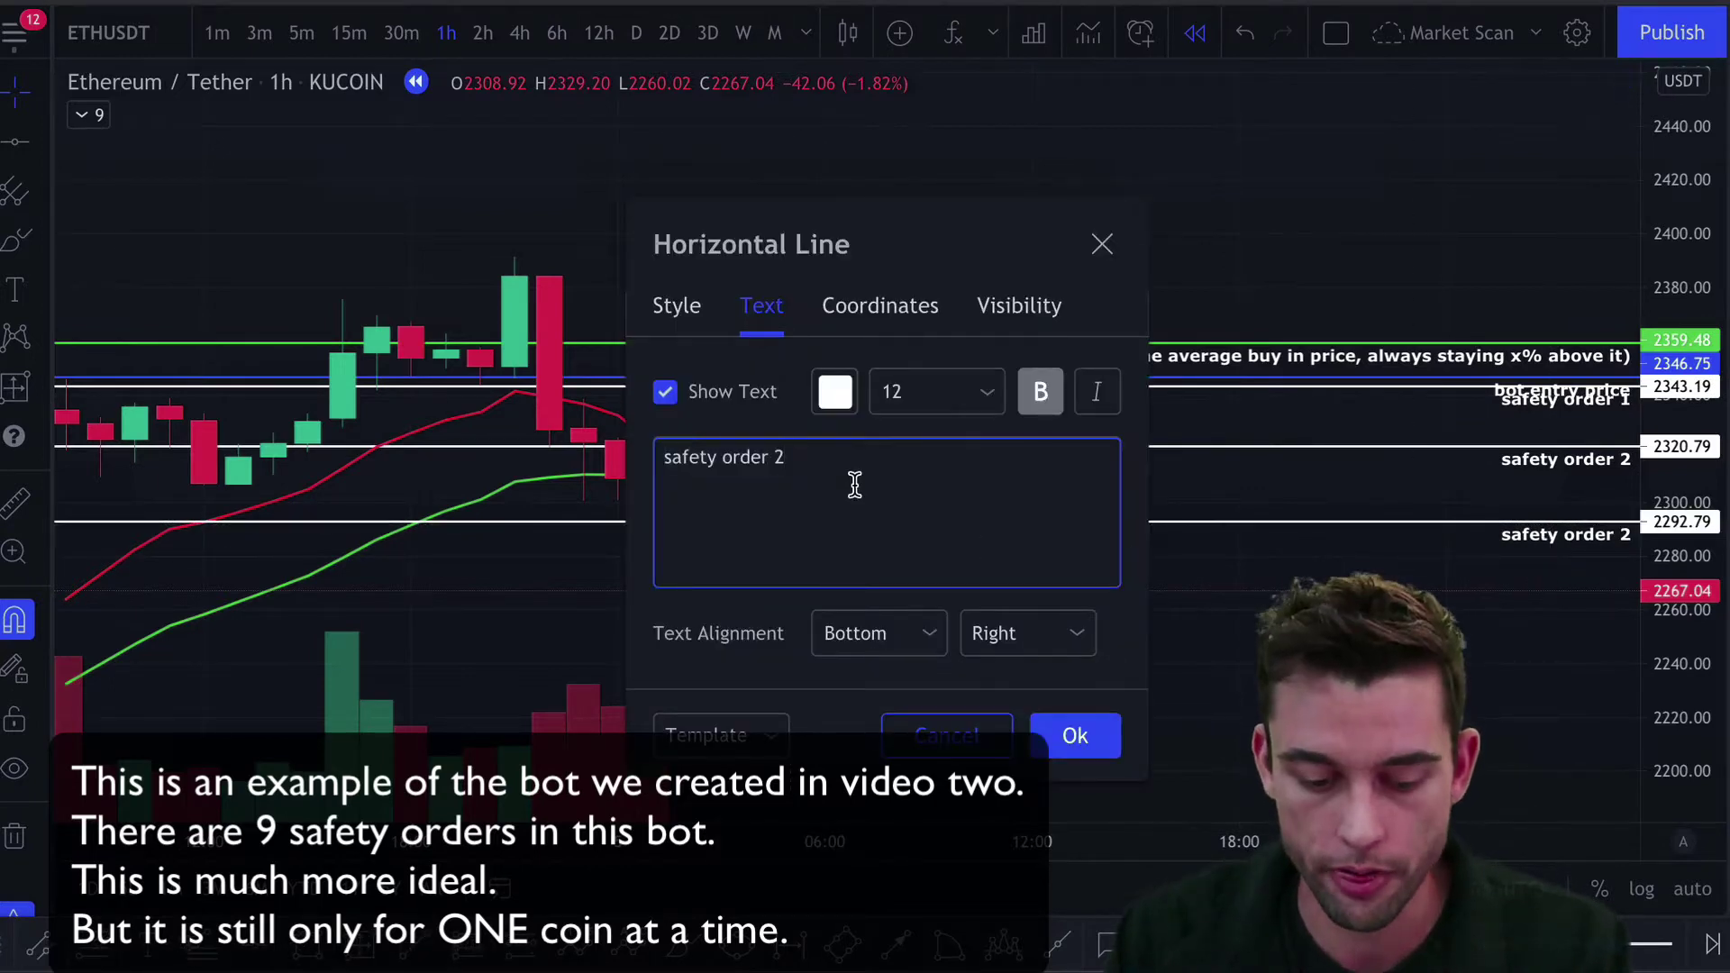
click(1059, 744)
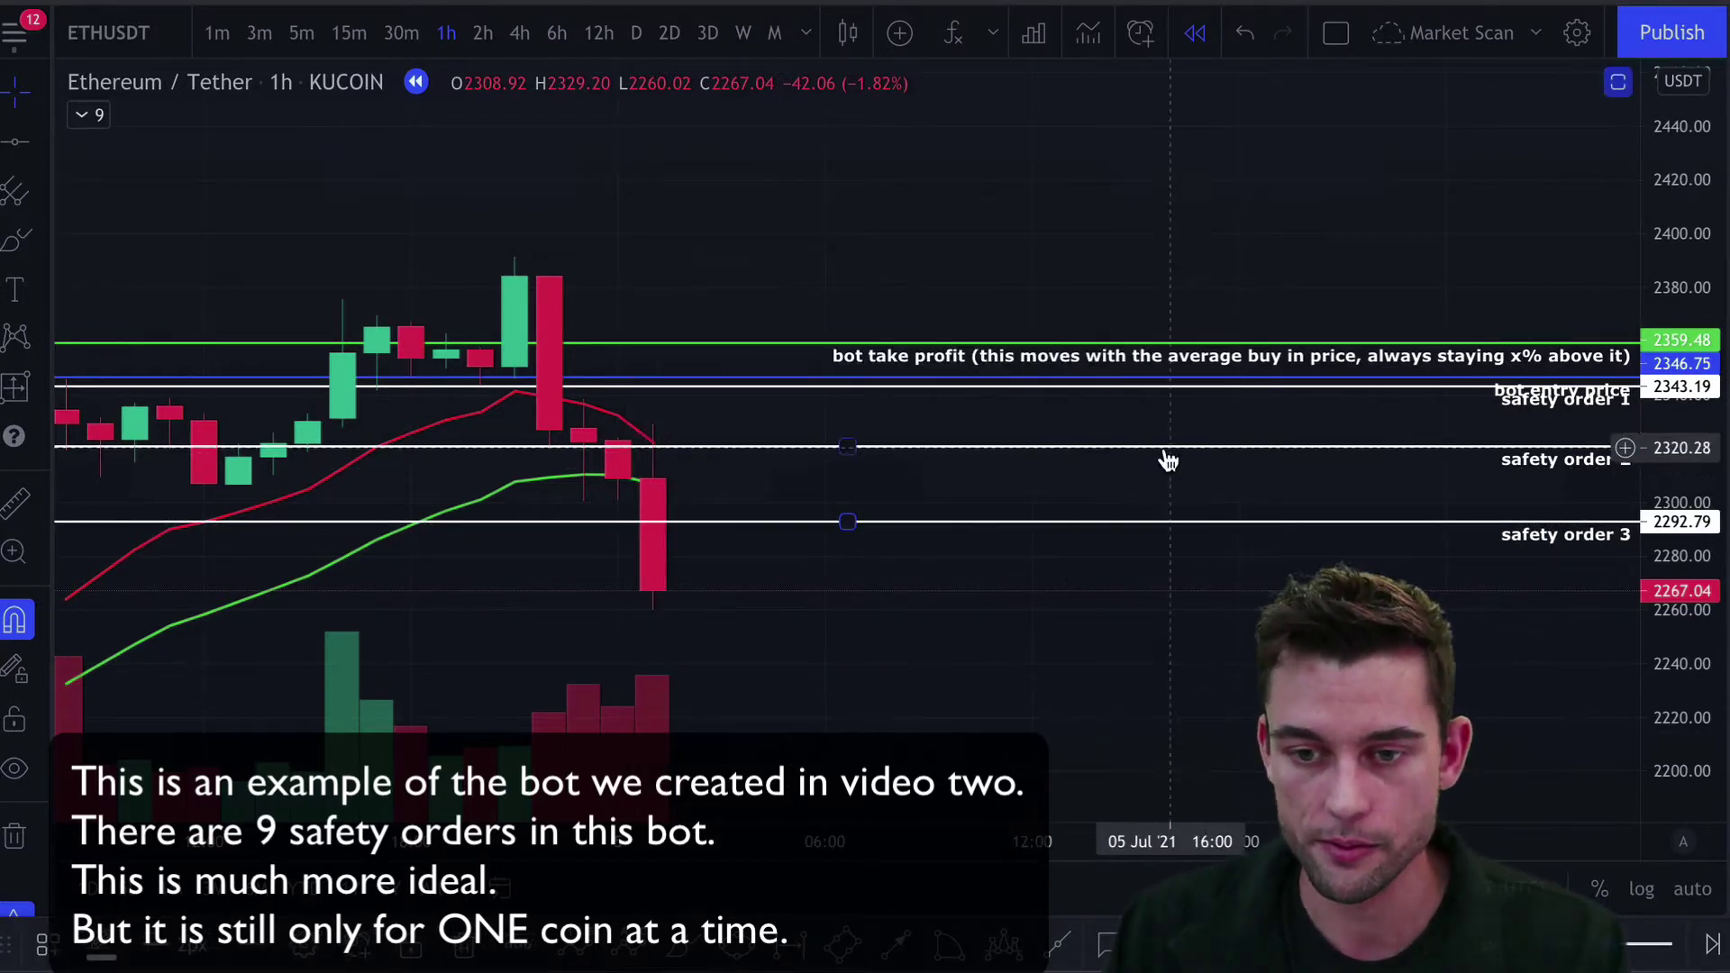
Lower the bot entry price line to about 2322.32 and the take profit line to about 2331.48
drag(1041, 388, 1031, 417)
drag(1028, 431, 1023, 445)
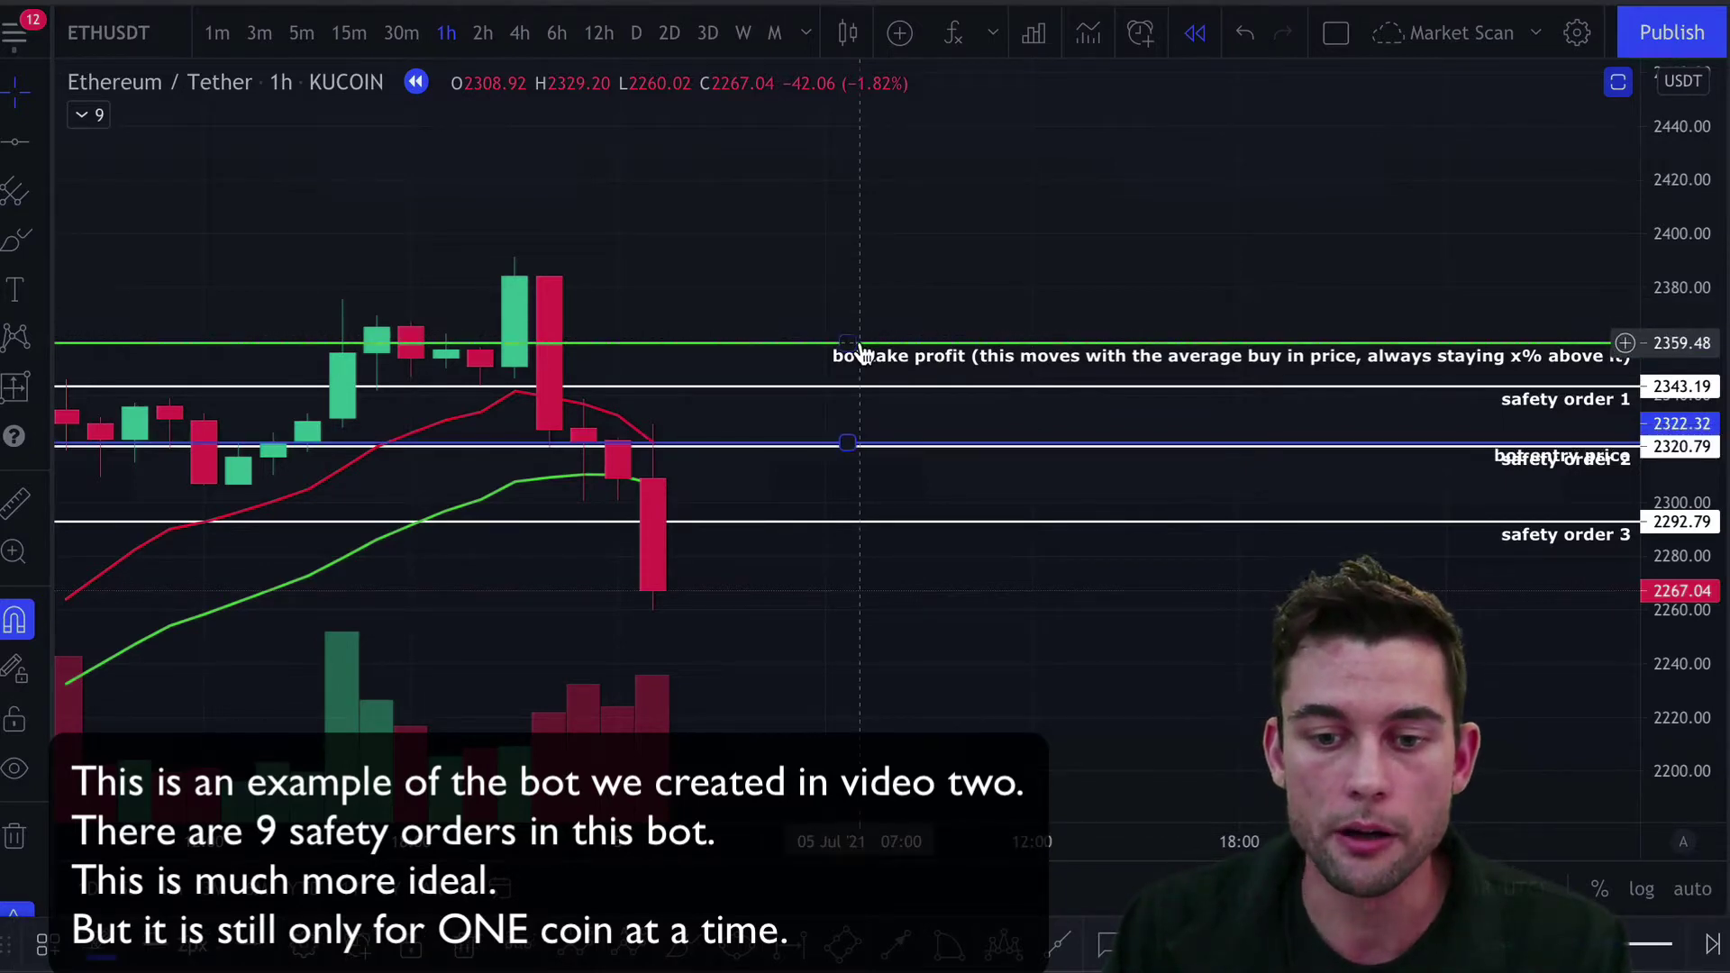
drag(863, 358, 867, 418)
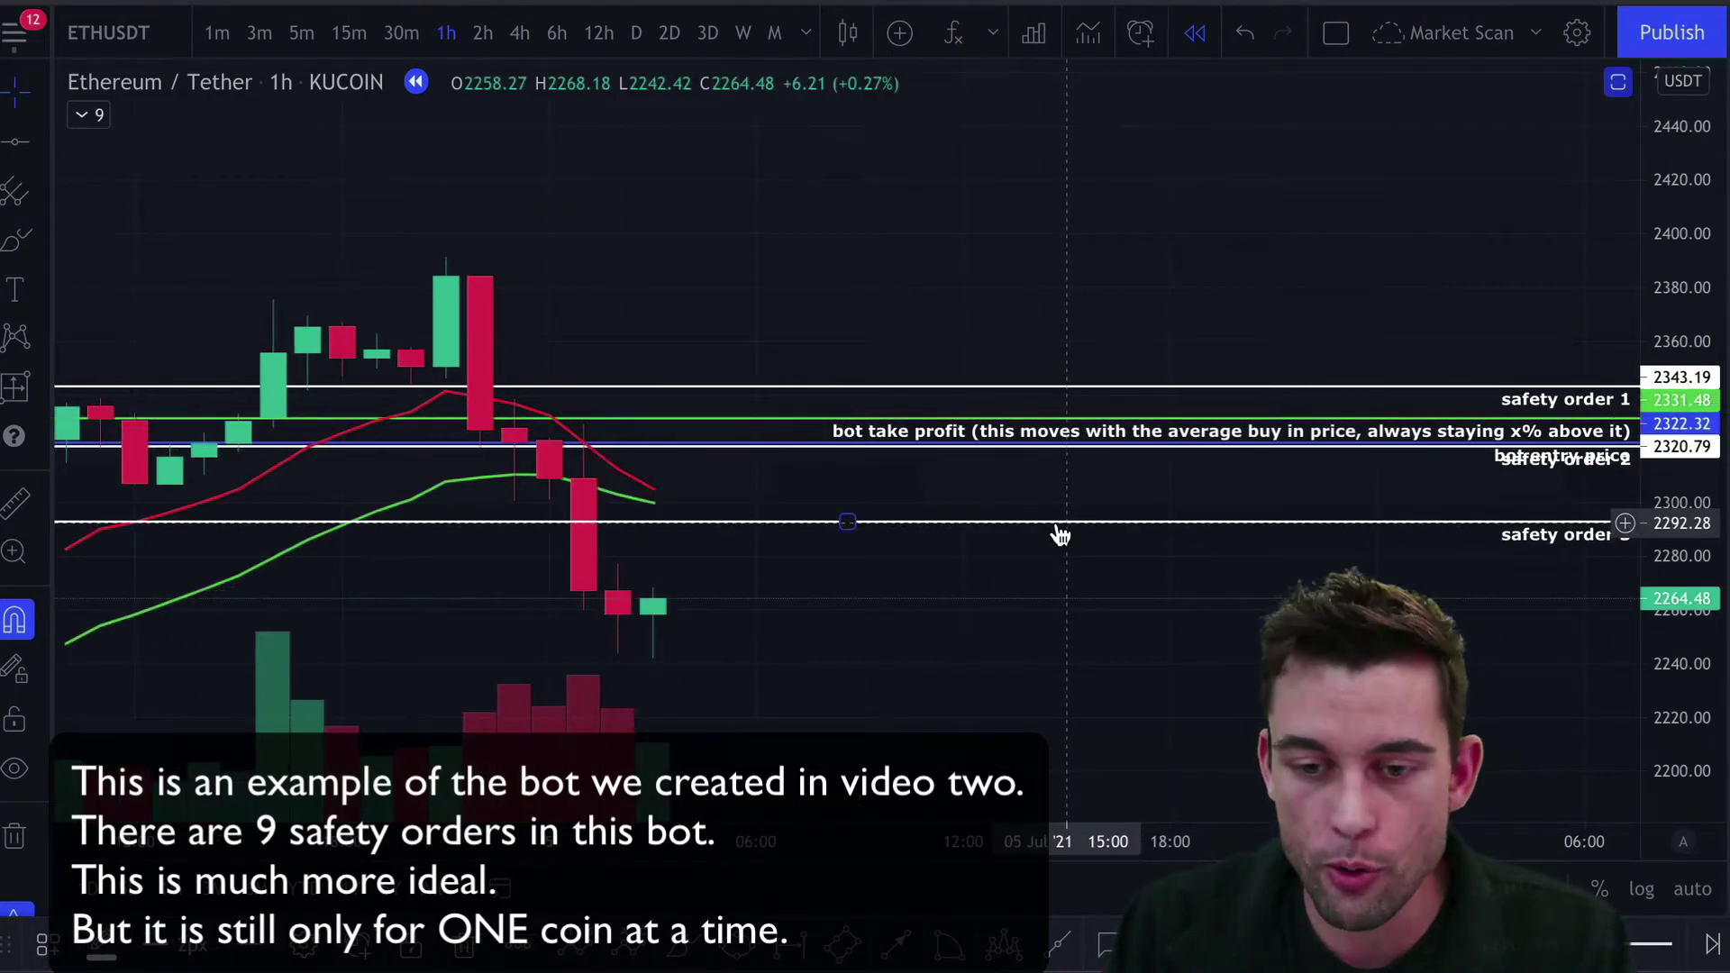
Duplicate the safety order 3 line at about 2266.31 and label the copy "safety order 4"
drag(1060, 535, 1027, 594)
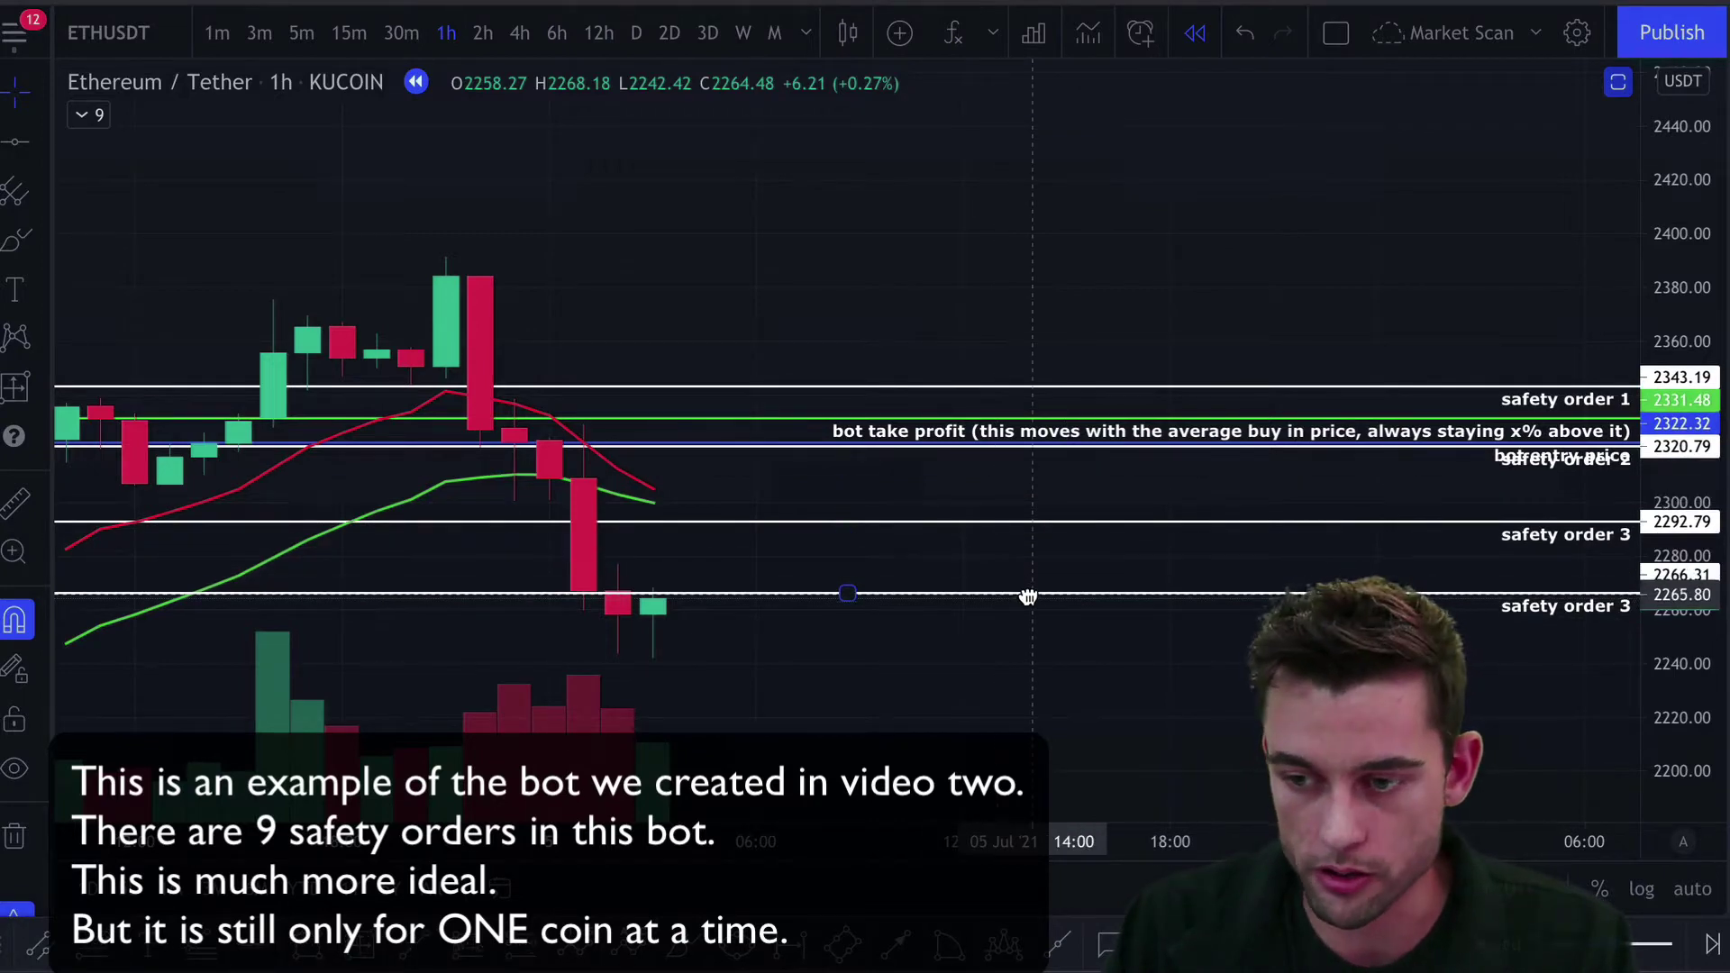
double_click(1589, 612)
click(786, 457)
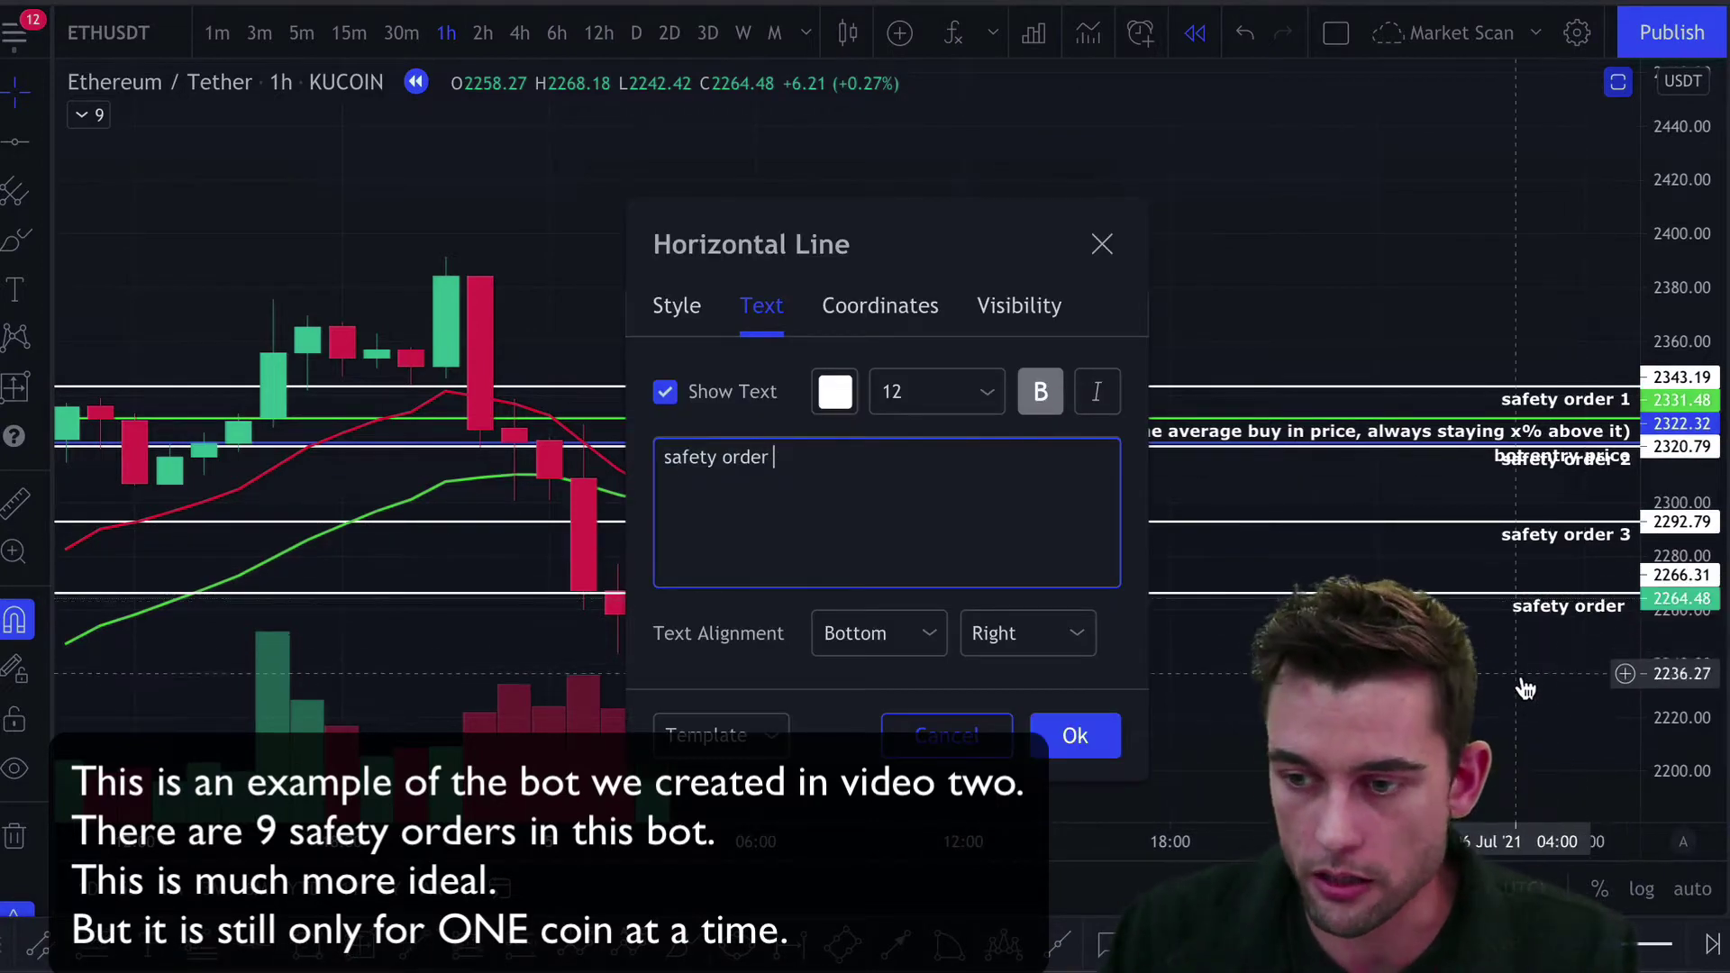
text(4)
click(1070, 735)
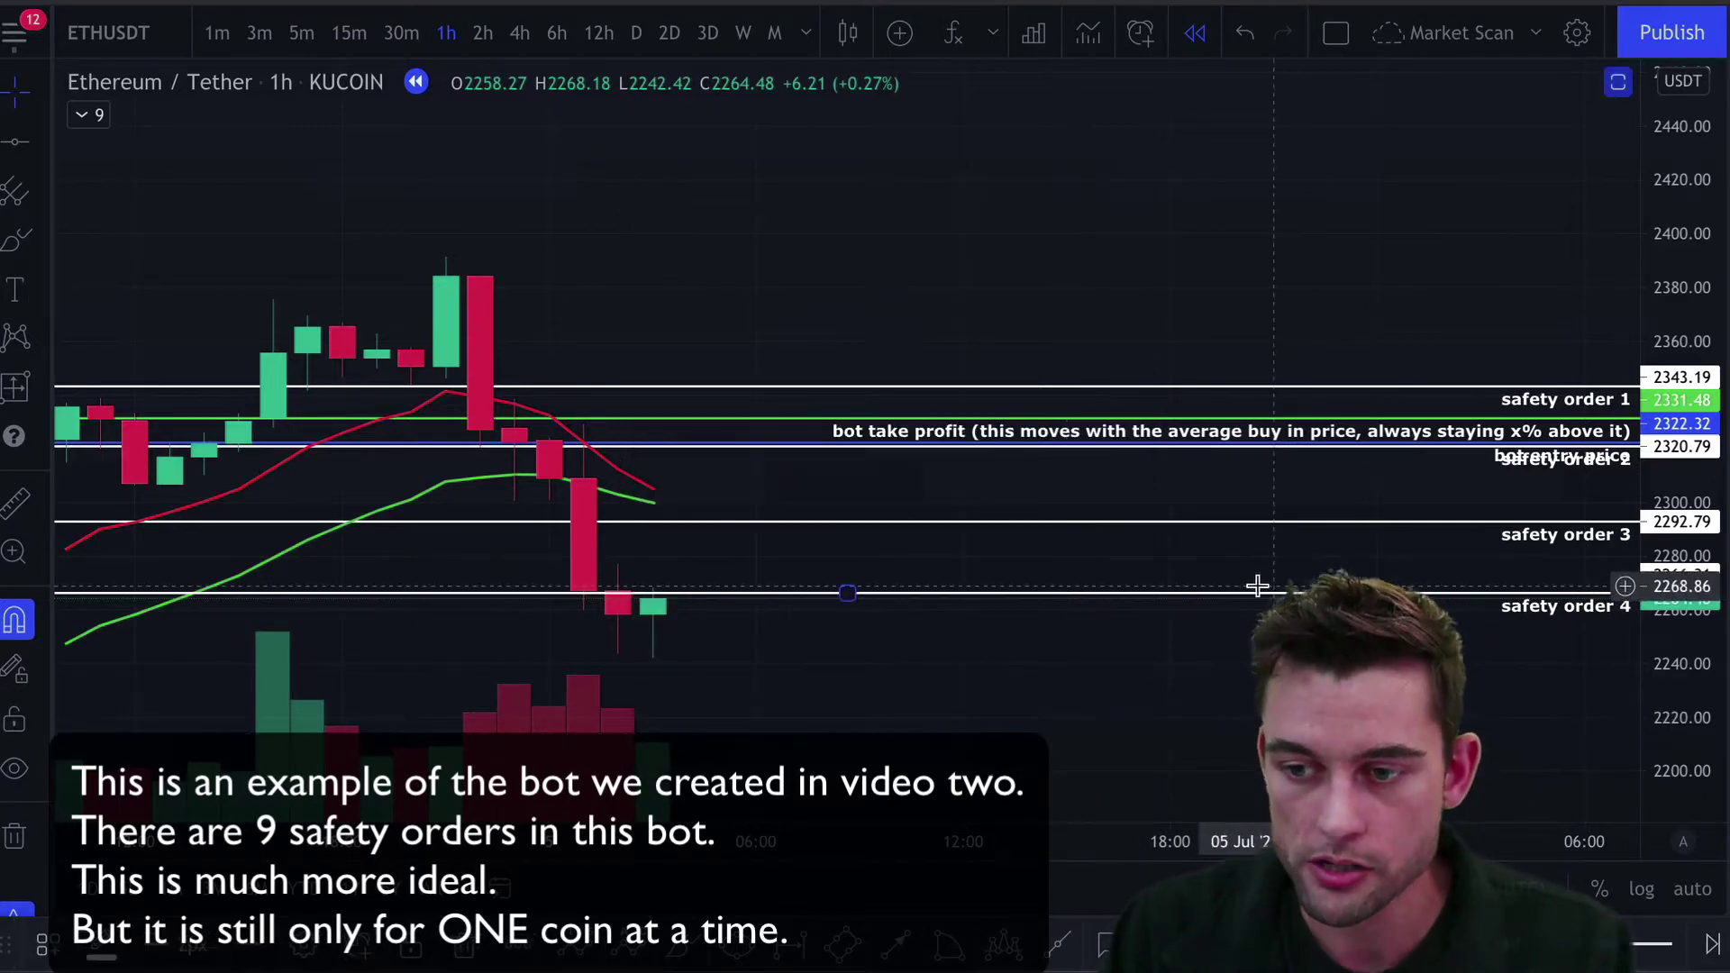
Lower the bot entry price line to about 2300.93 and the take profit line to about 2310.61
drag(763, 450, 761, 499)
drag(759, 421, 762, 476)
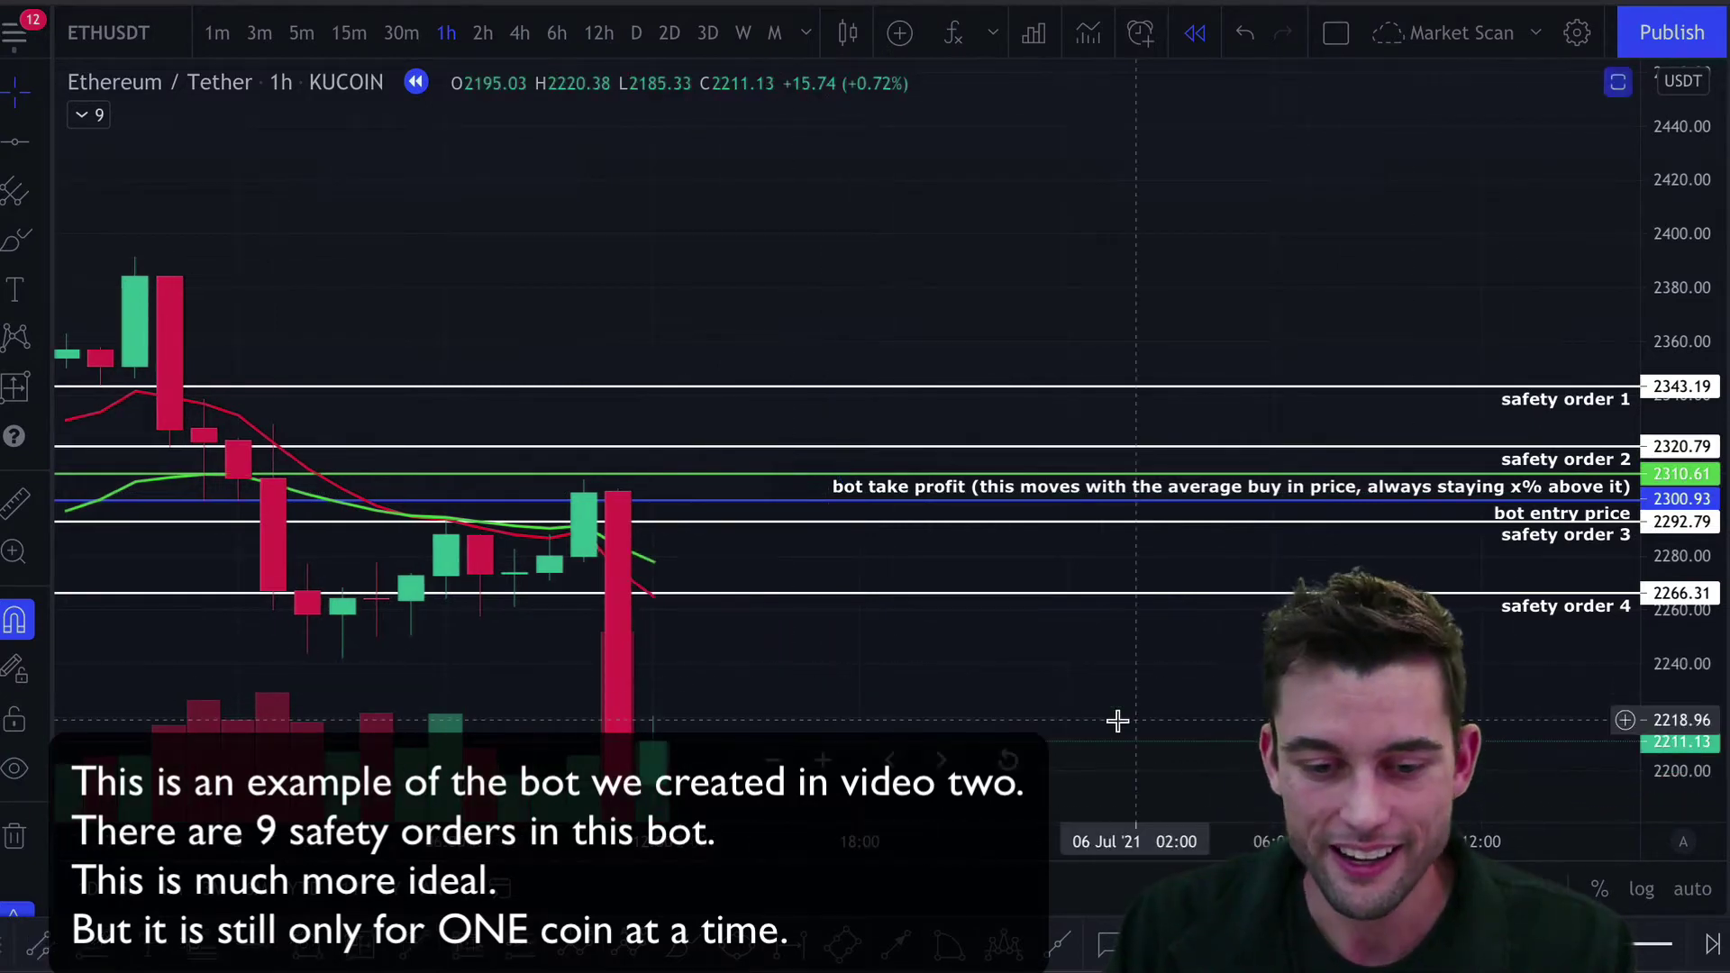
Duplicate the safety order 4 line at about 2237.80 and label the copy "safety order 5"
drag(1115, 718, 1147, 547)
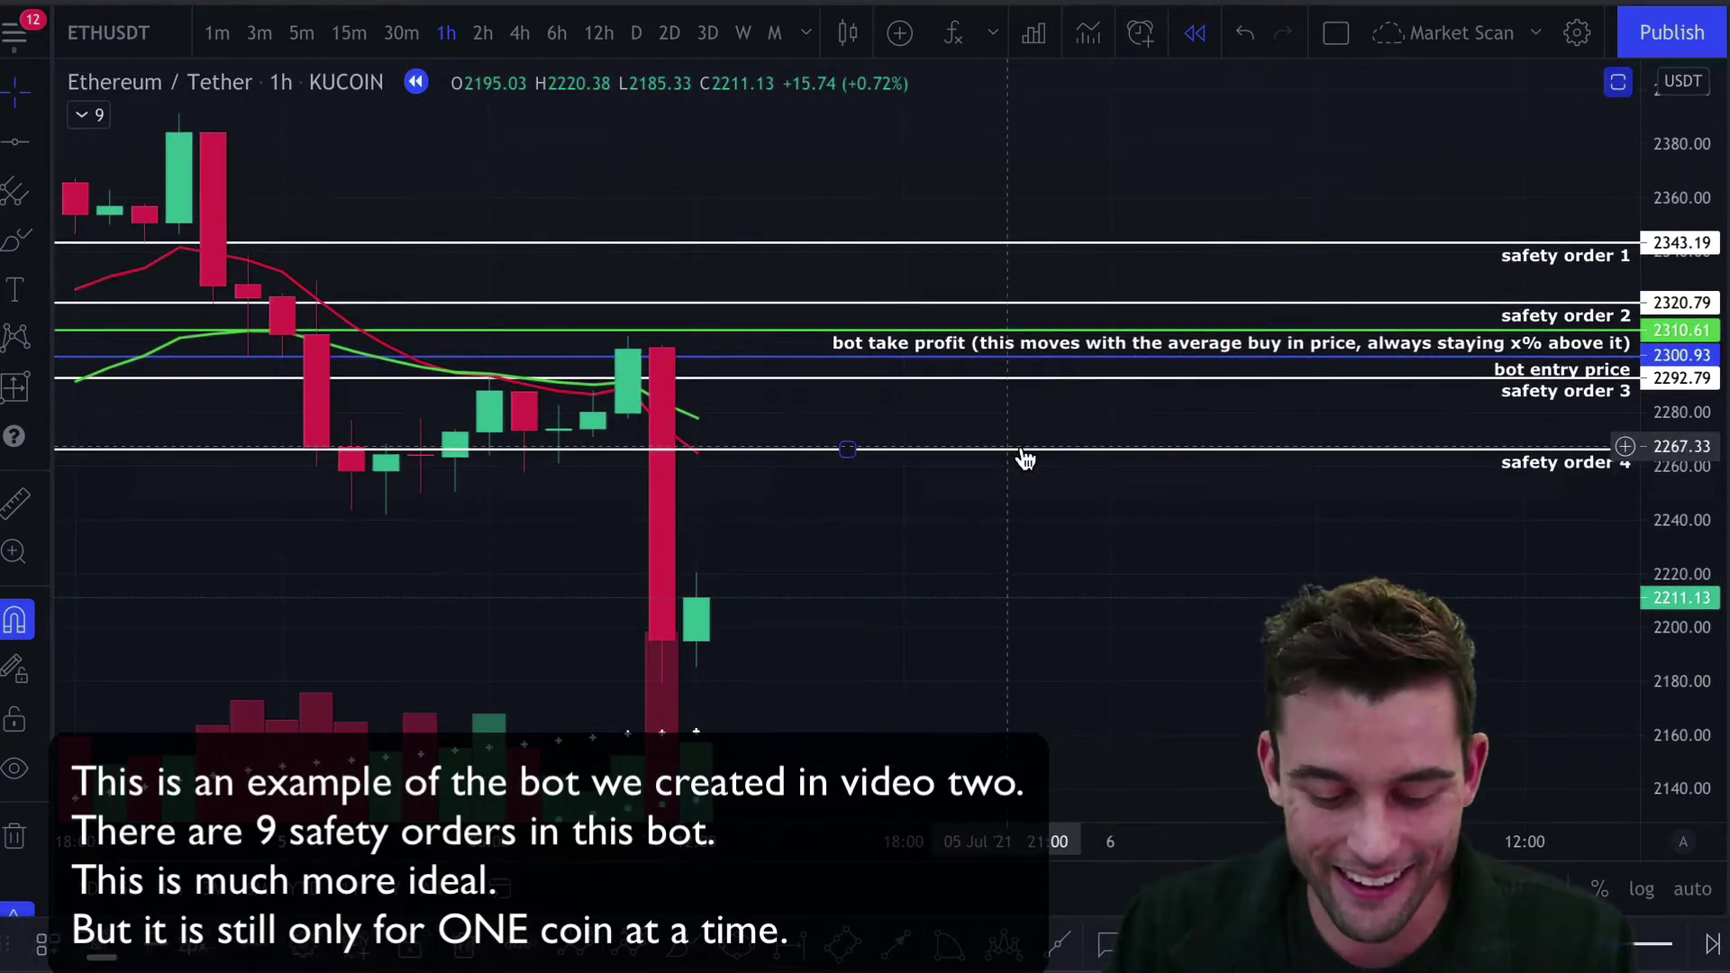
key(ctrl+c)
key(ctrl+v)
drag(937, 402, 937, 529)
double_click(1522, 540)
click(1017, 529)
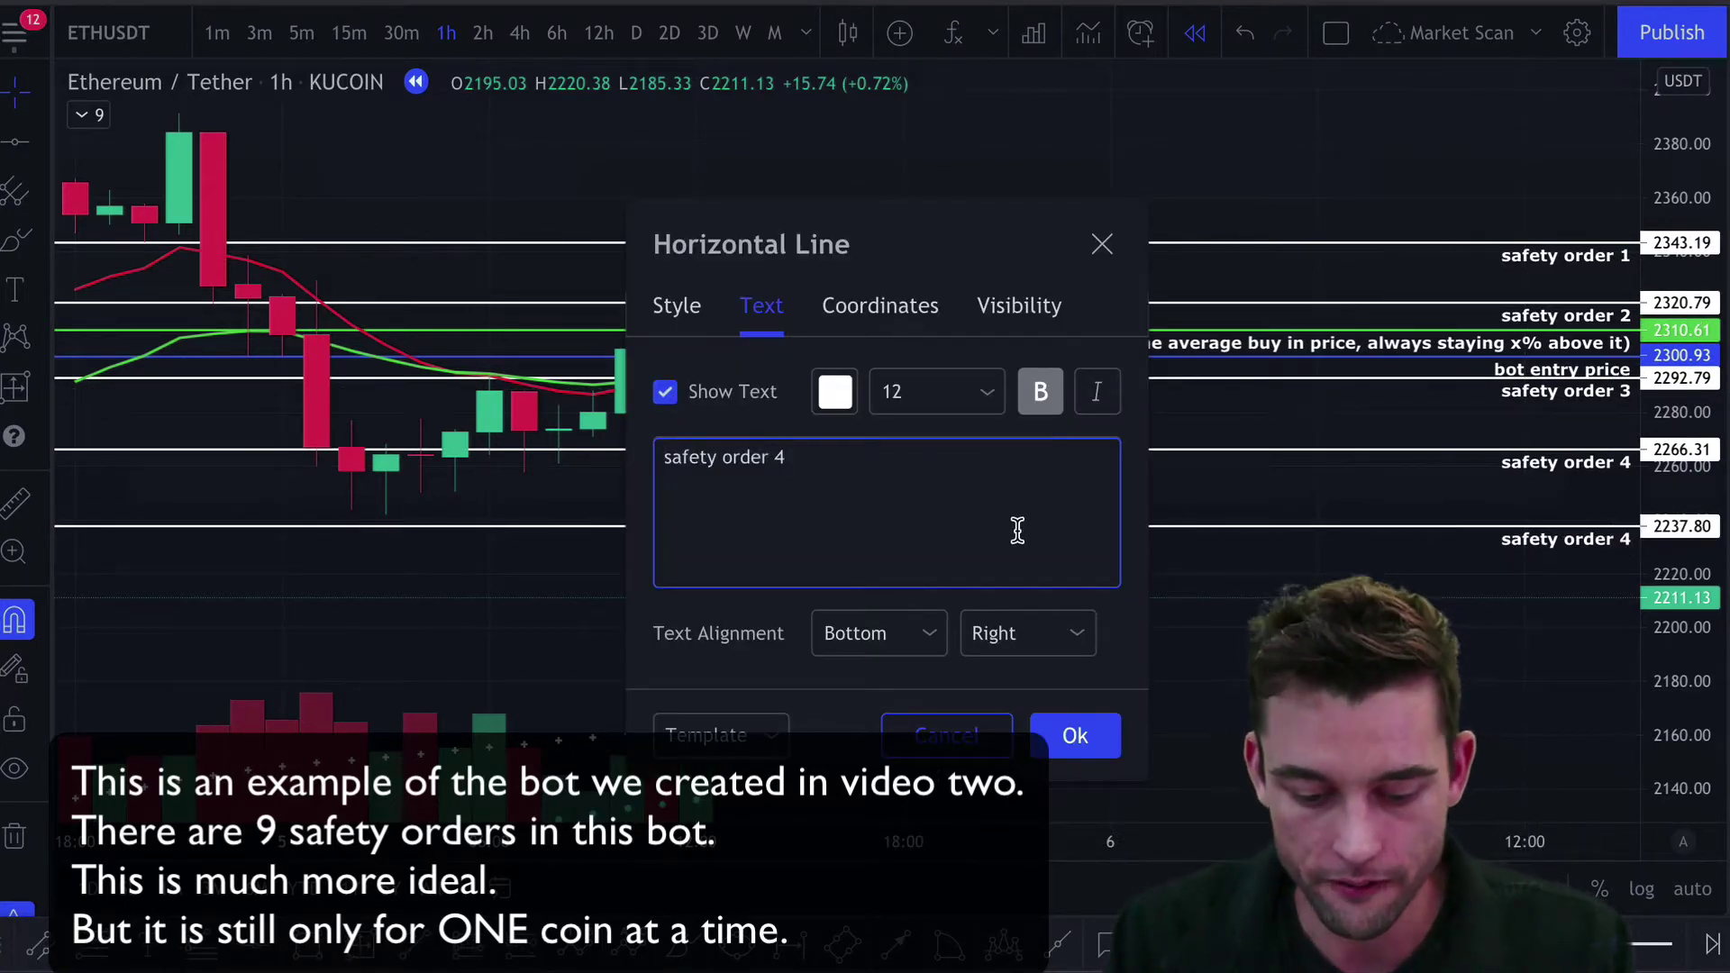
click(1058, 738)
Duplicate the safety order 5 line at about 2202.16 and label the copy "safety order 6"
key(ctrl+c)
key(ctrl+v)
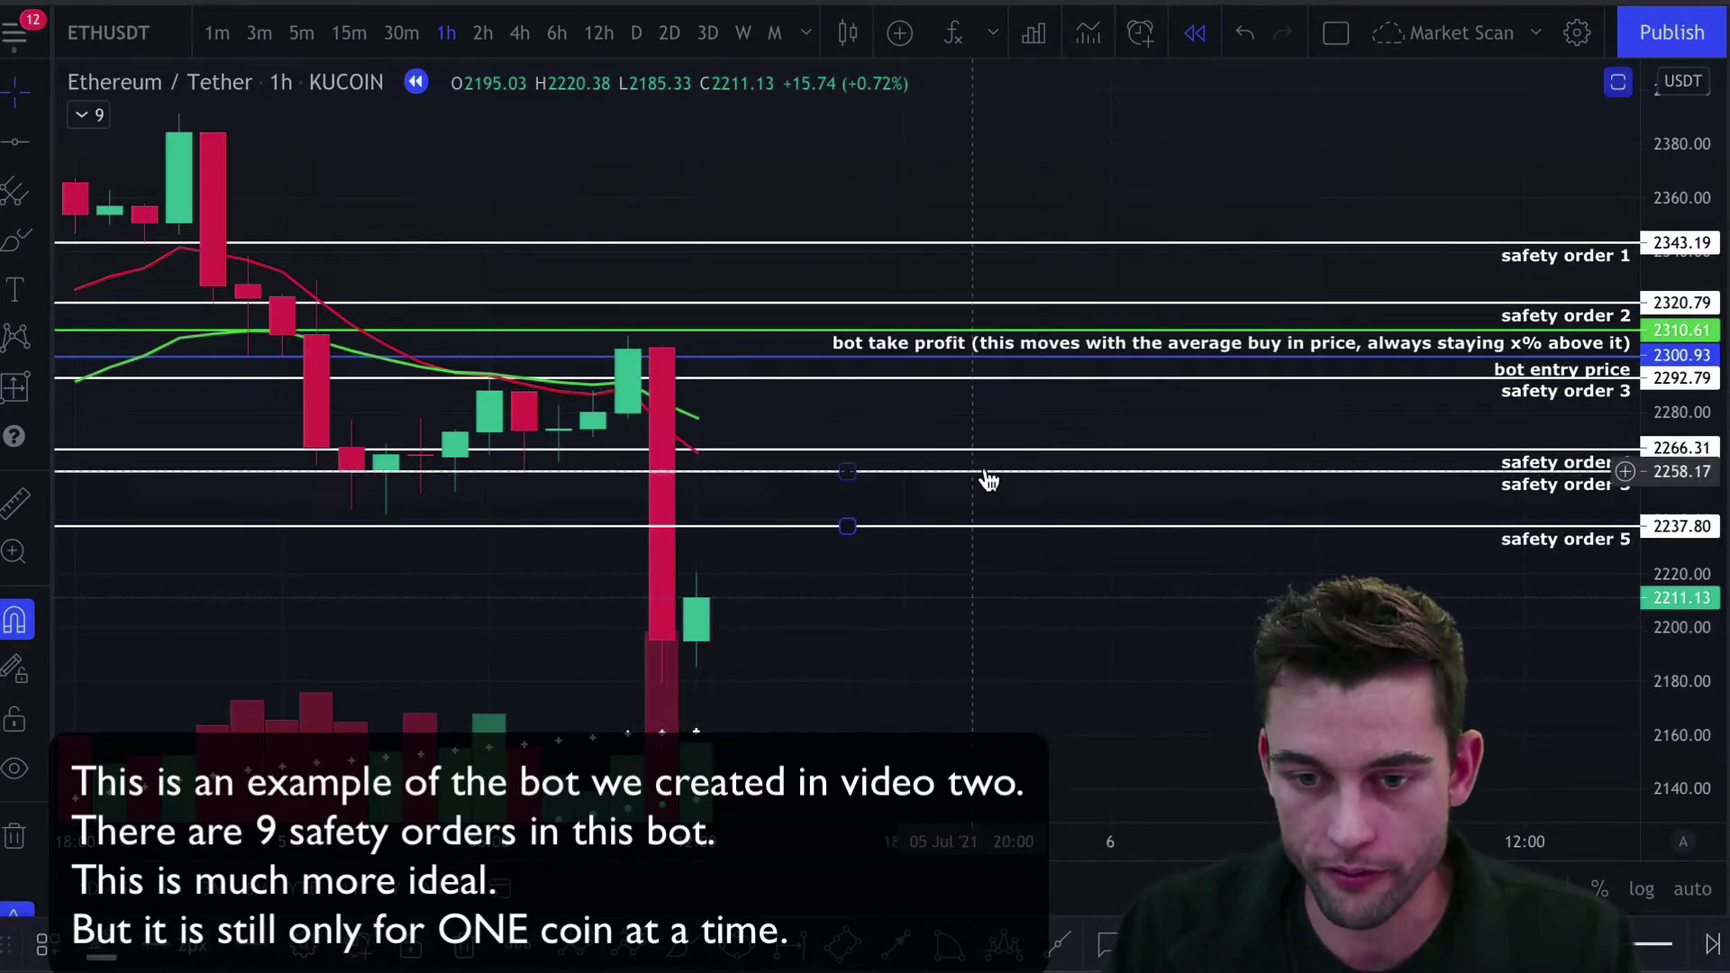
drag(981, 483, 1019, 628)
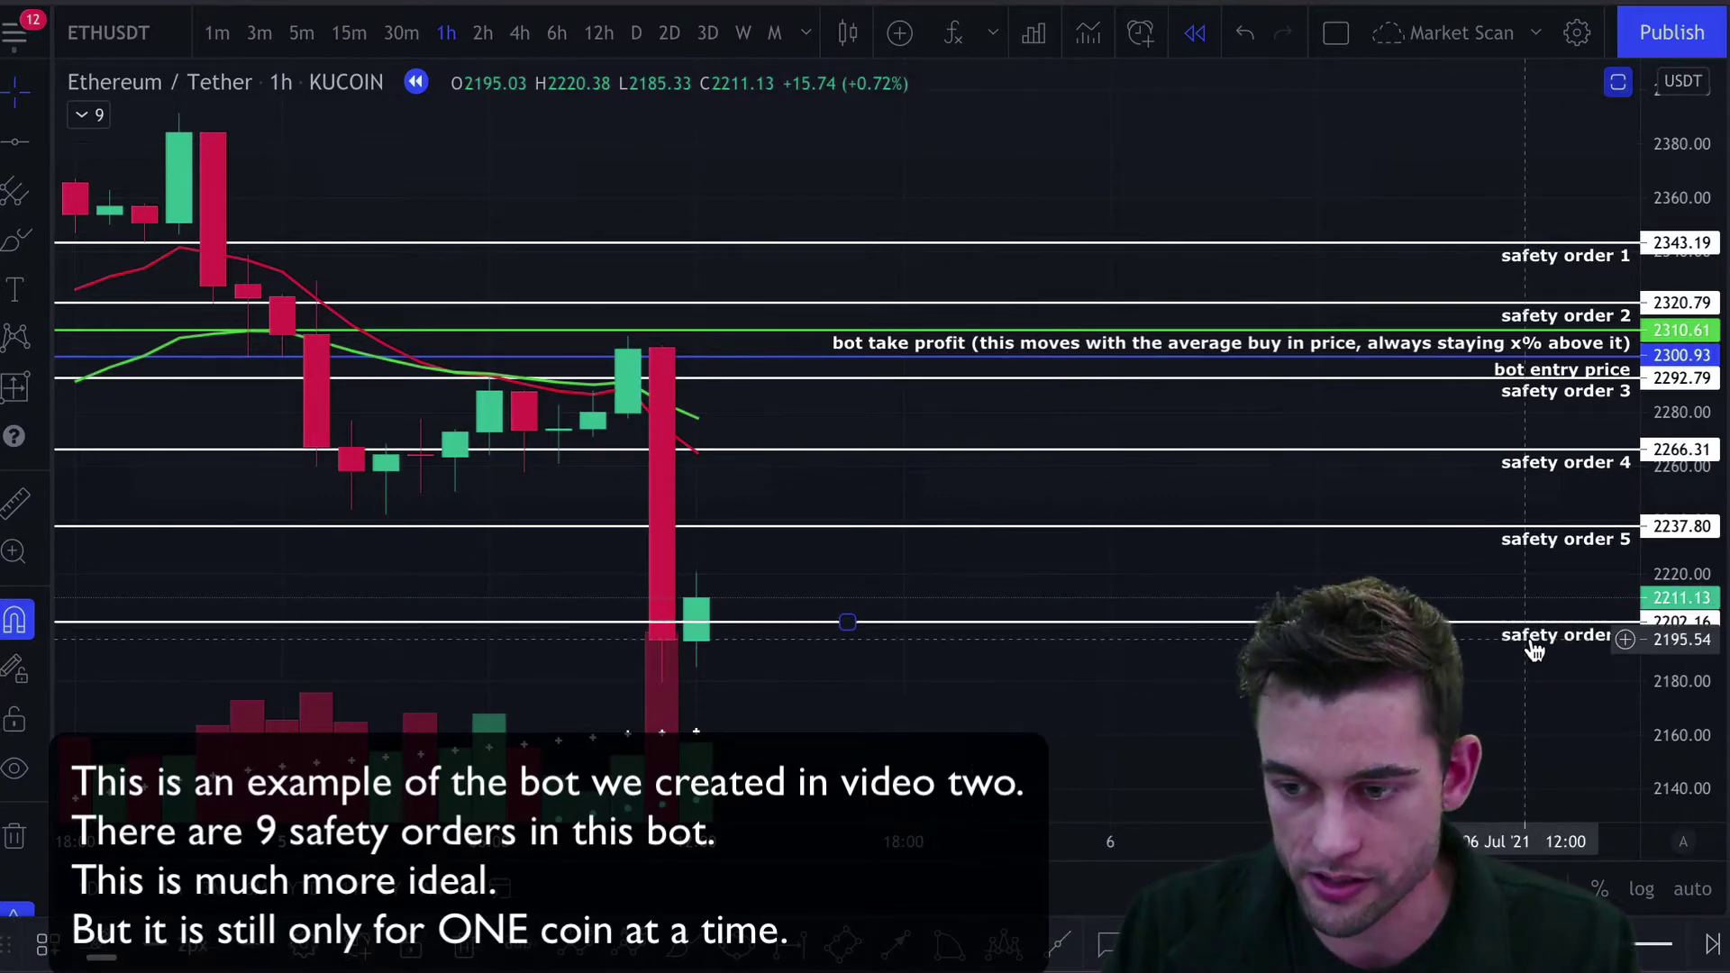
double_click(1534, 647)
click(957, 509)
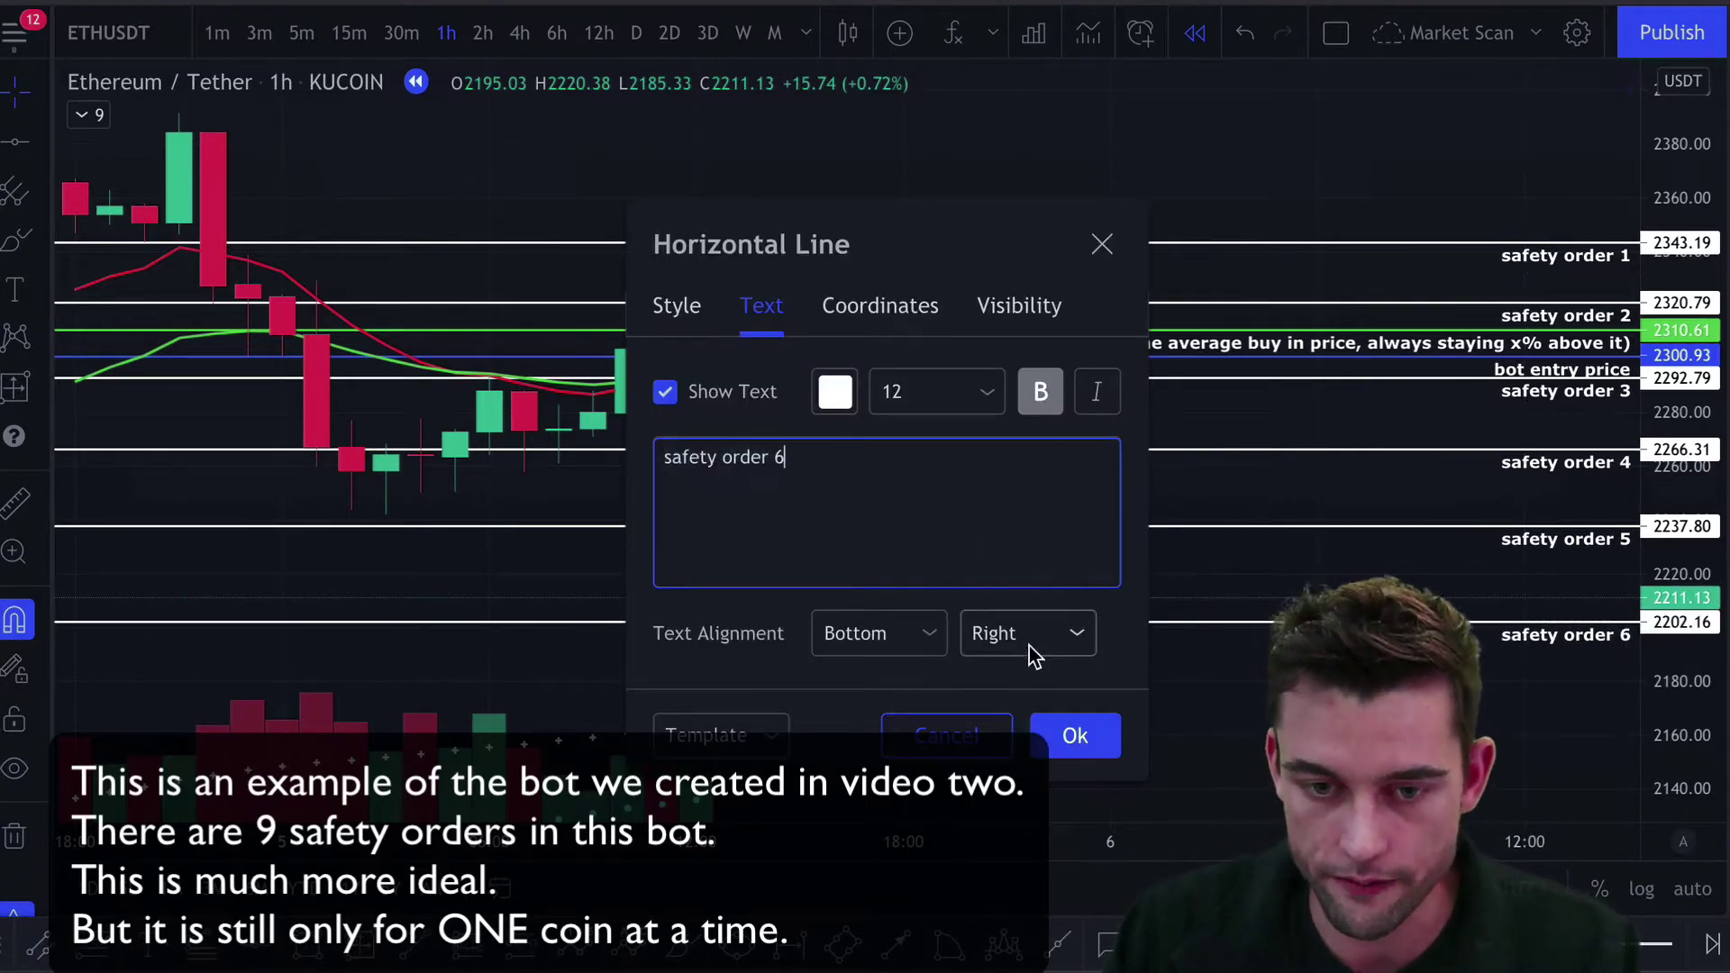
click(1073, 734)
Lower the bot entry price line to about 2242.89 and the take profit line to about 2257.15
drag(1132, 363, 1148, 458)
drag(1097, 364, 1120, 514)
drag(1084, 427, 1083, 479)
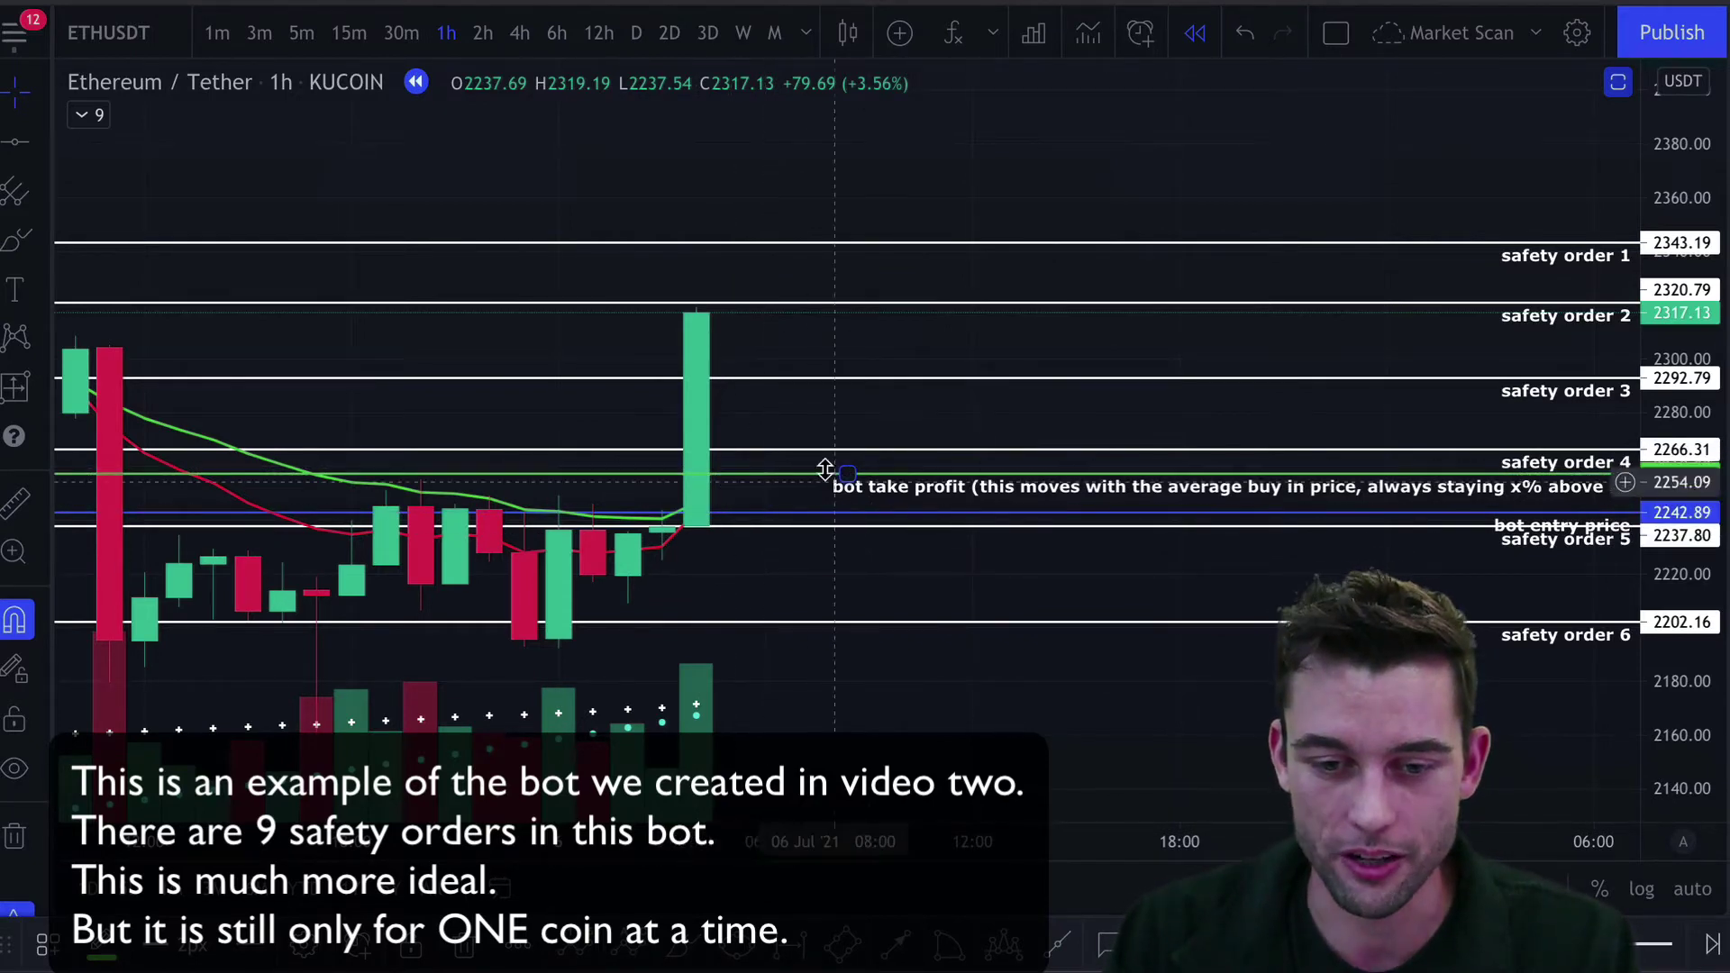
click(834, 536)
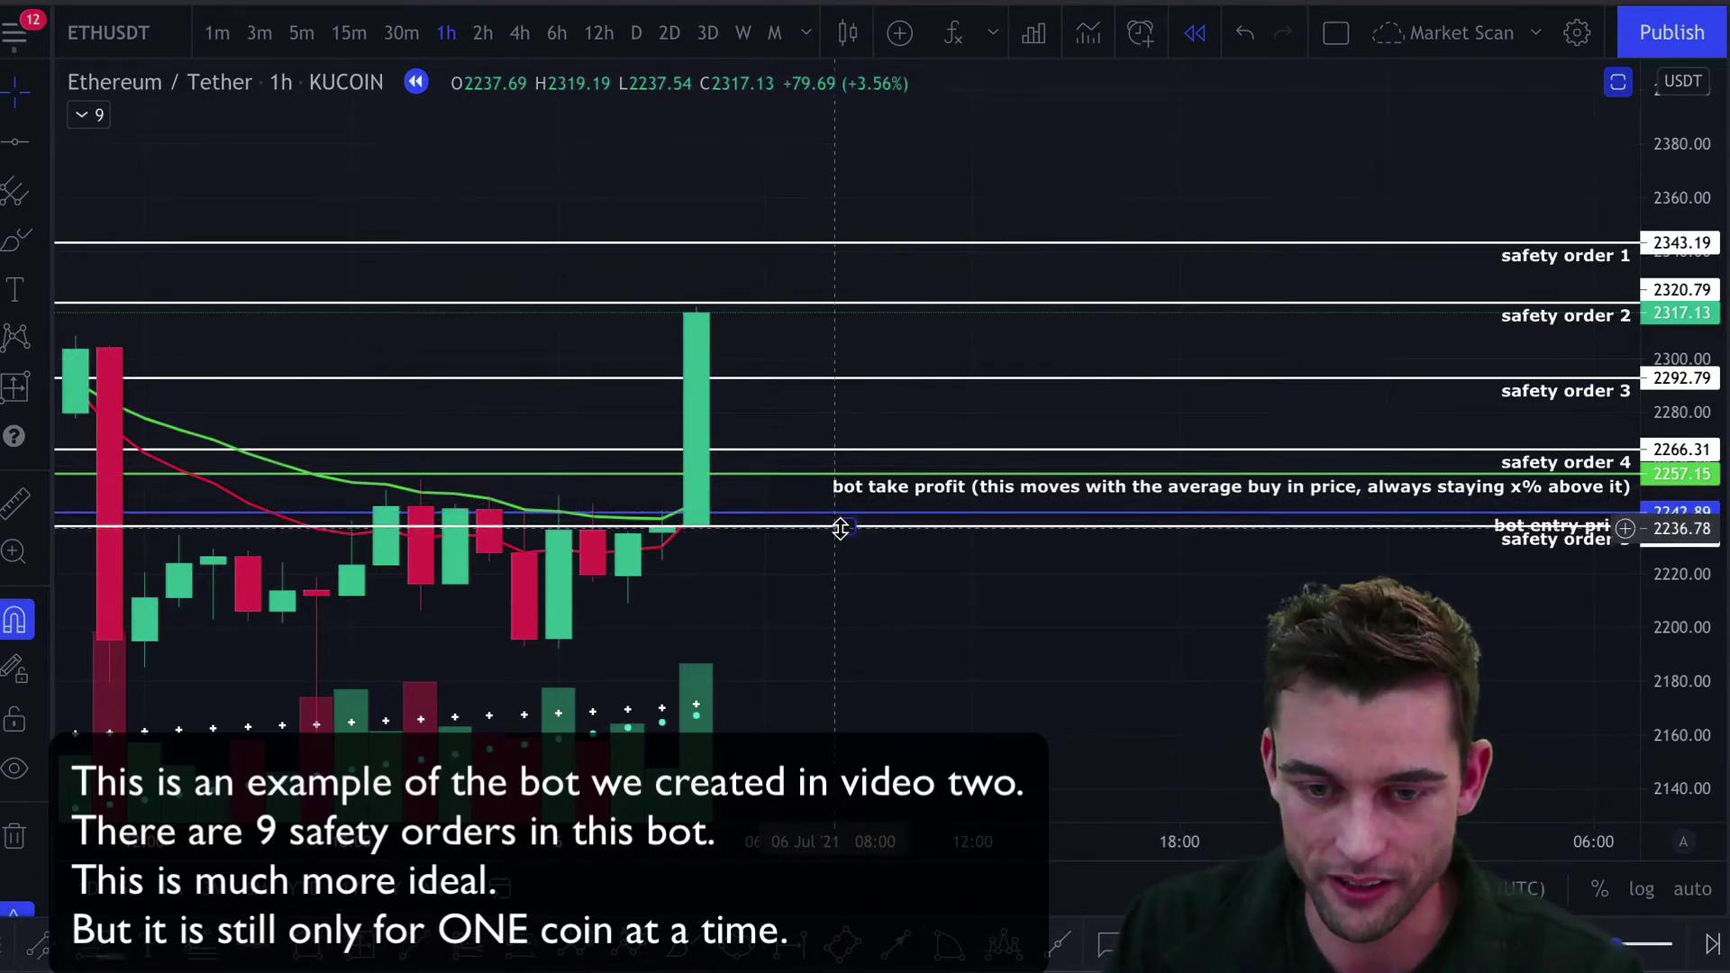
Delete the remaining safety order lines from the ETHUSDT chart, from safety order 5 up to safety order 1
key(Delete)
click(838, 448)
key(Delete)
click(807, 379)
key(Delete)
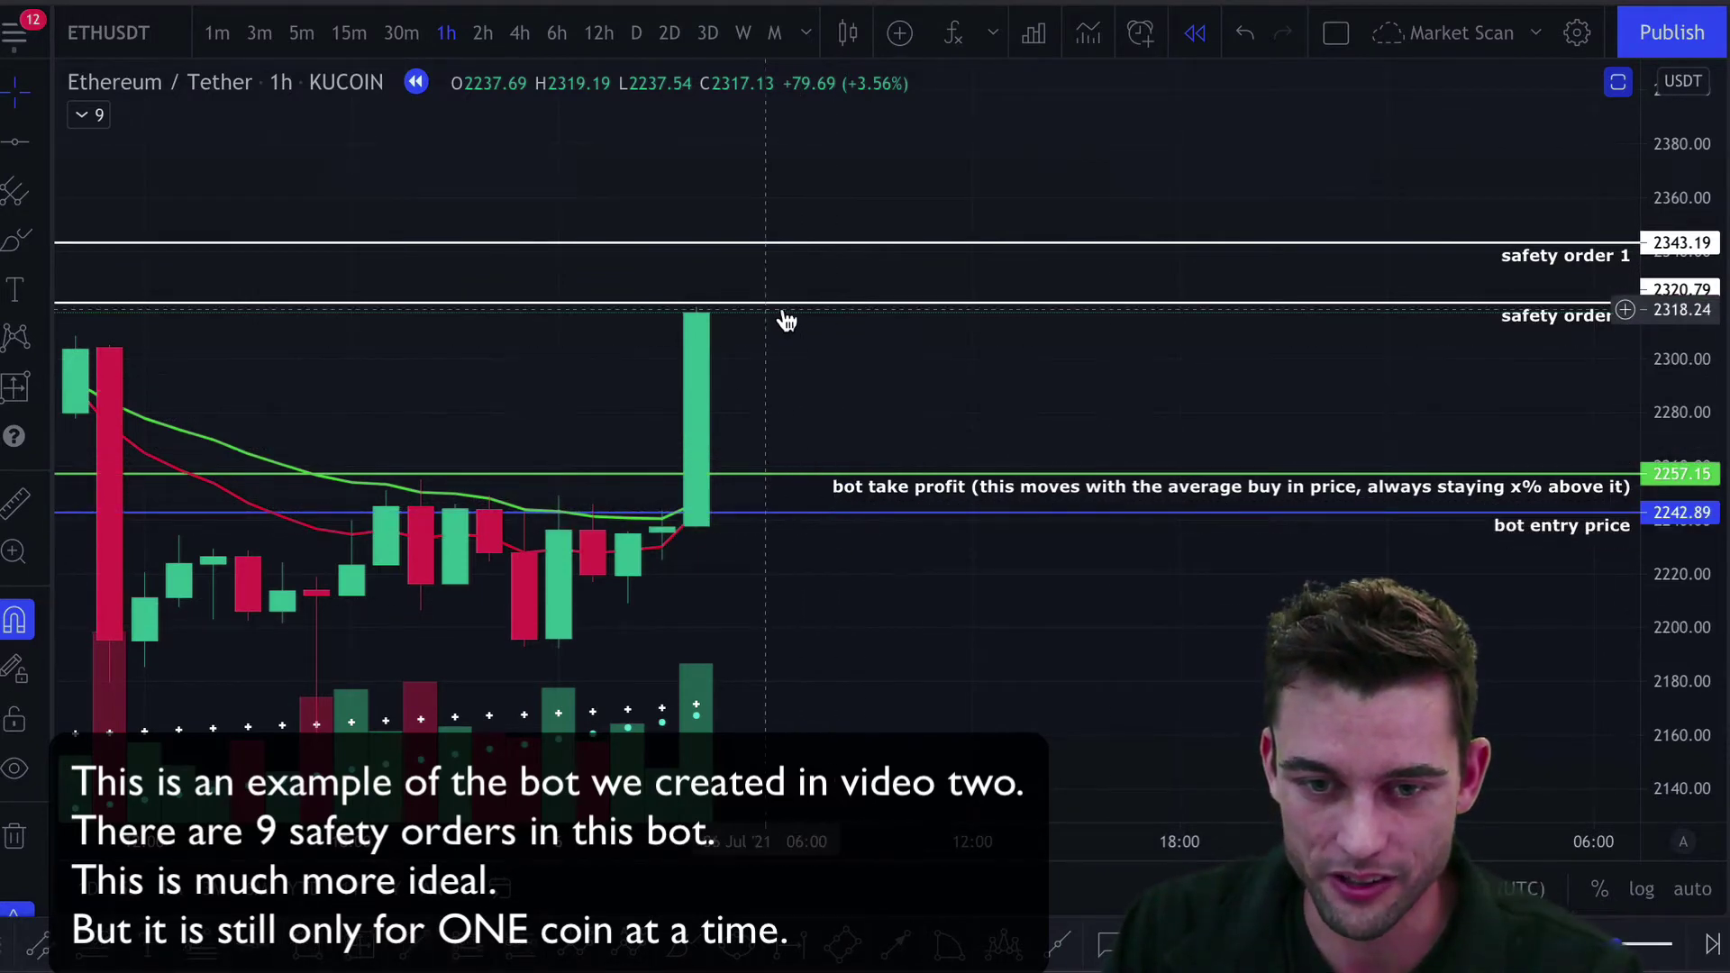
click(782, 303)
key(Delete)
click(768, 243)
key(Delete)
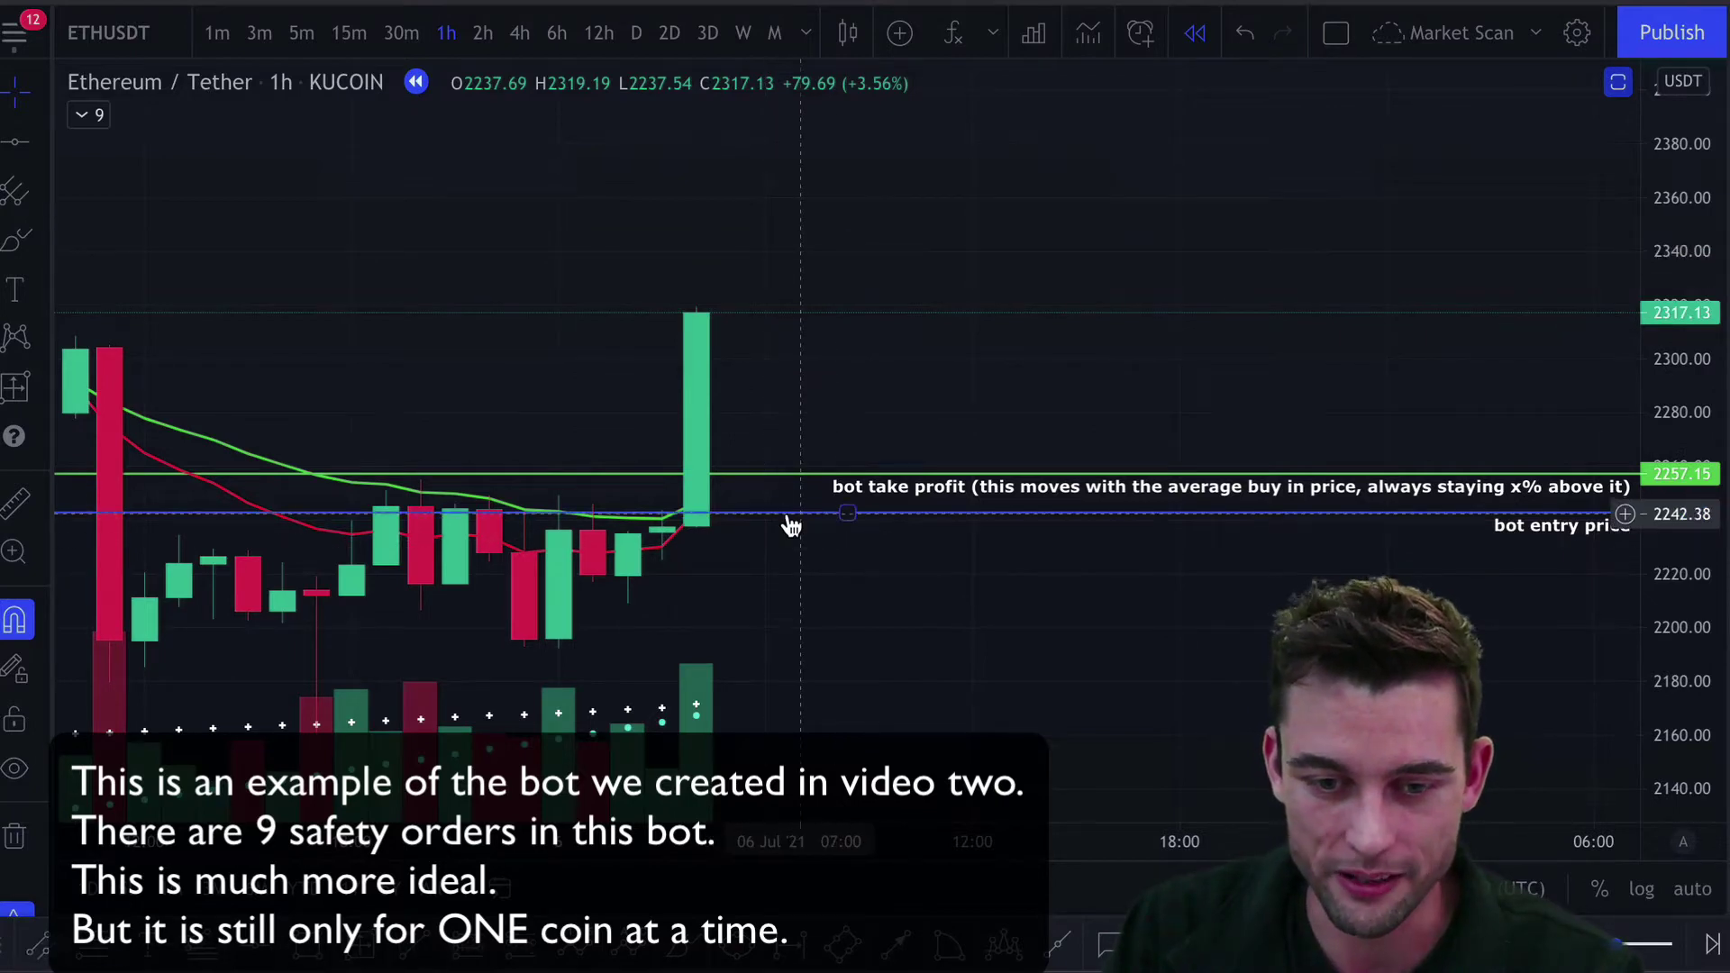
Raise the bot entry price line to about 2309.08 and the bot take profit line to about 2328.43
drag(792, 515, 788, 329)
drag(892, 478, 888, 293)
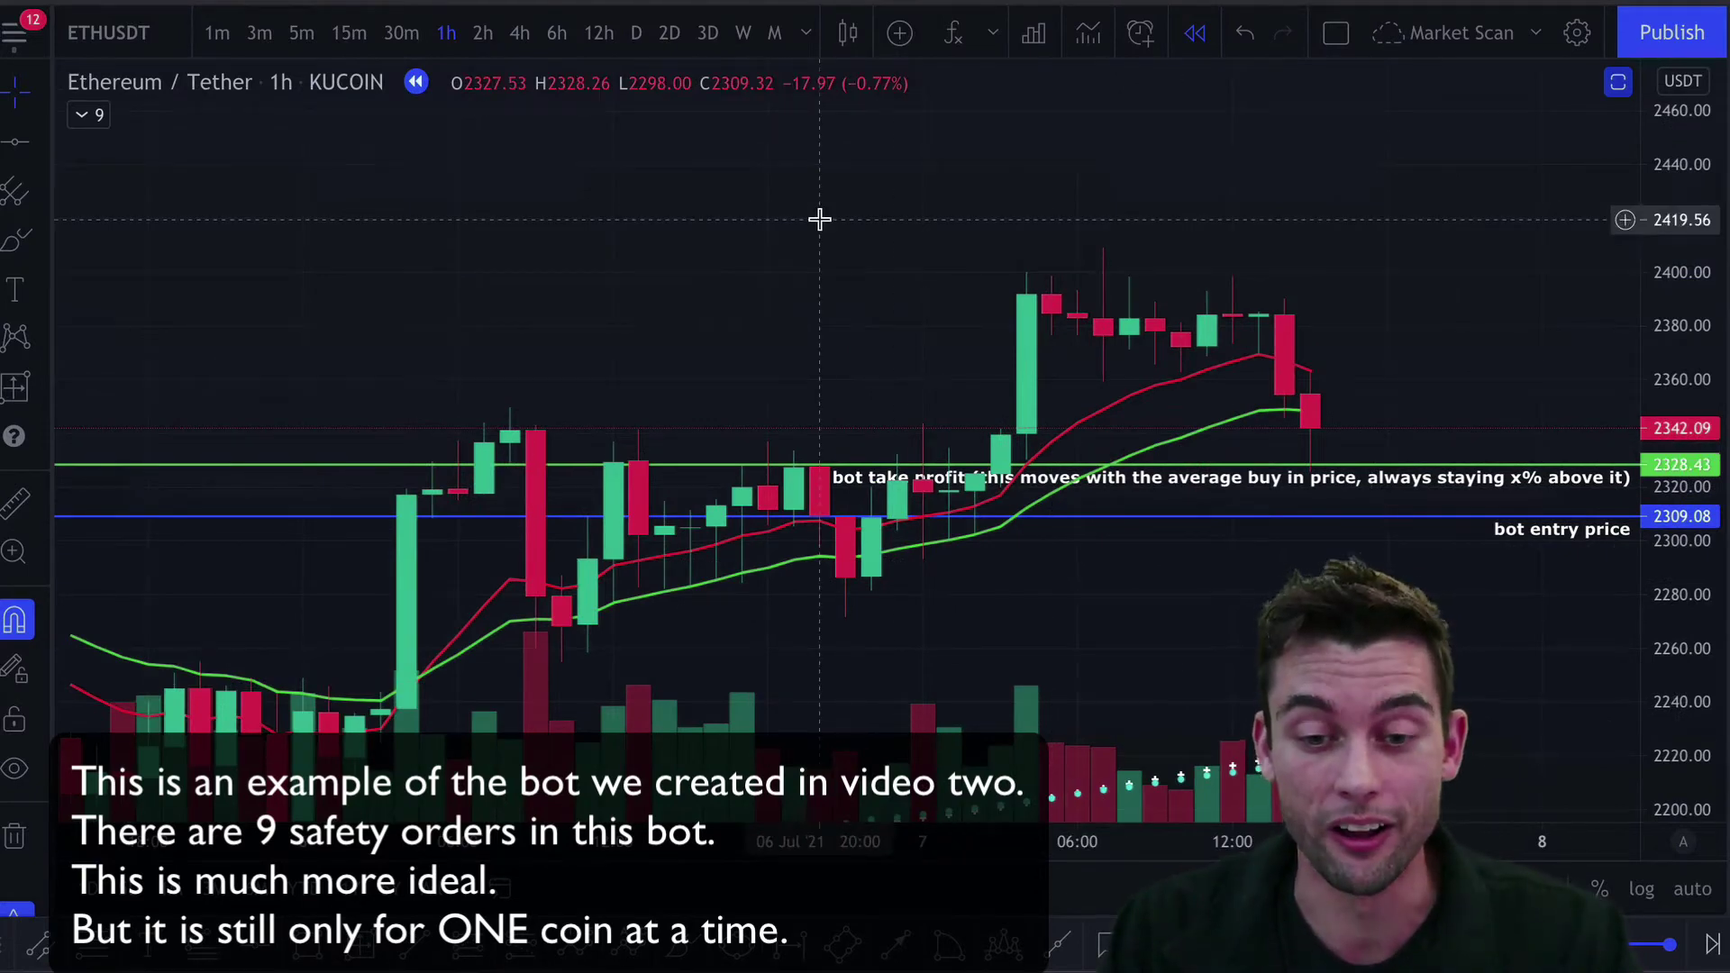
drag(819, 219, 498, 137)
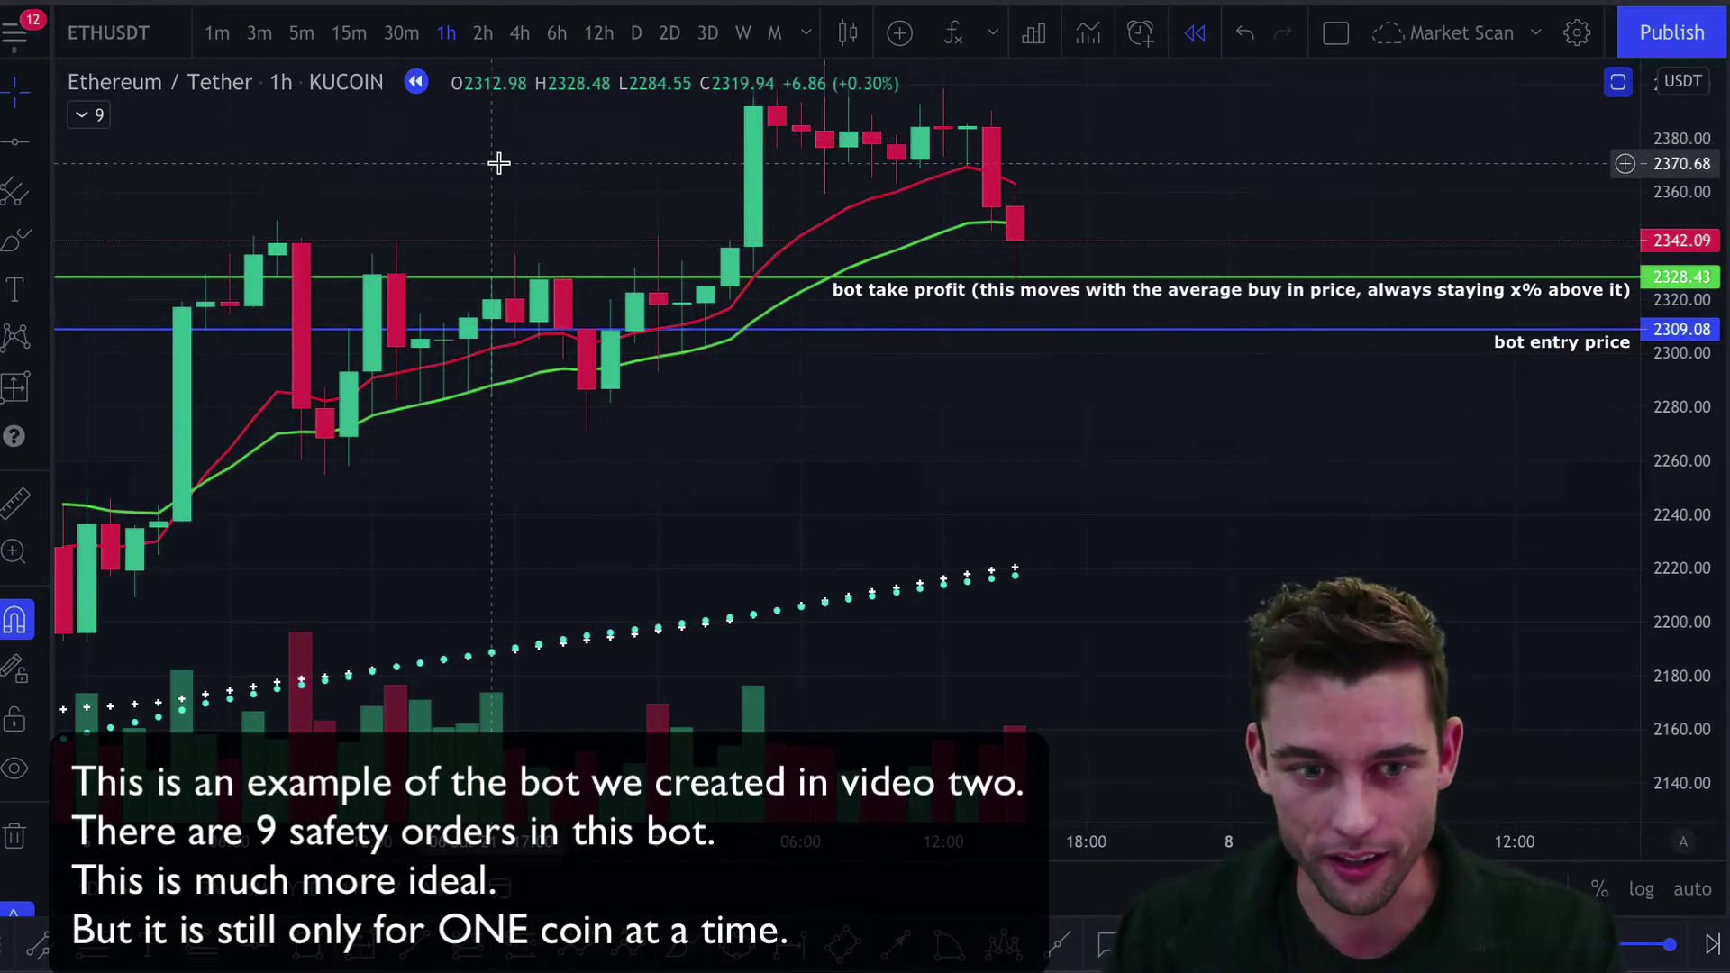
scroll(1171, 553, up, 1)
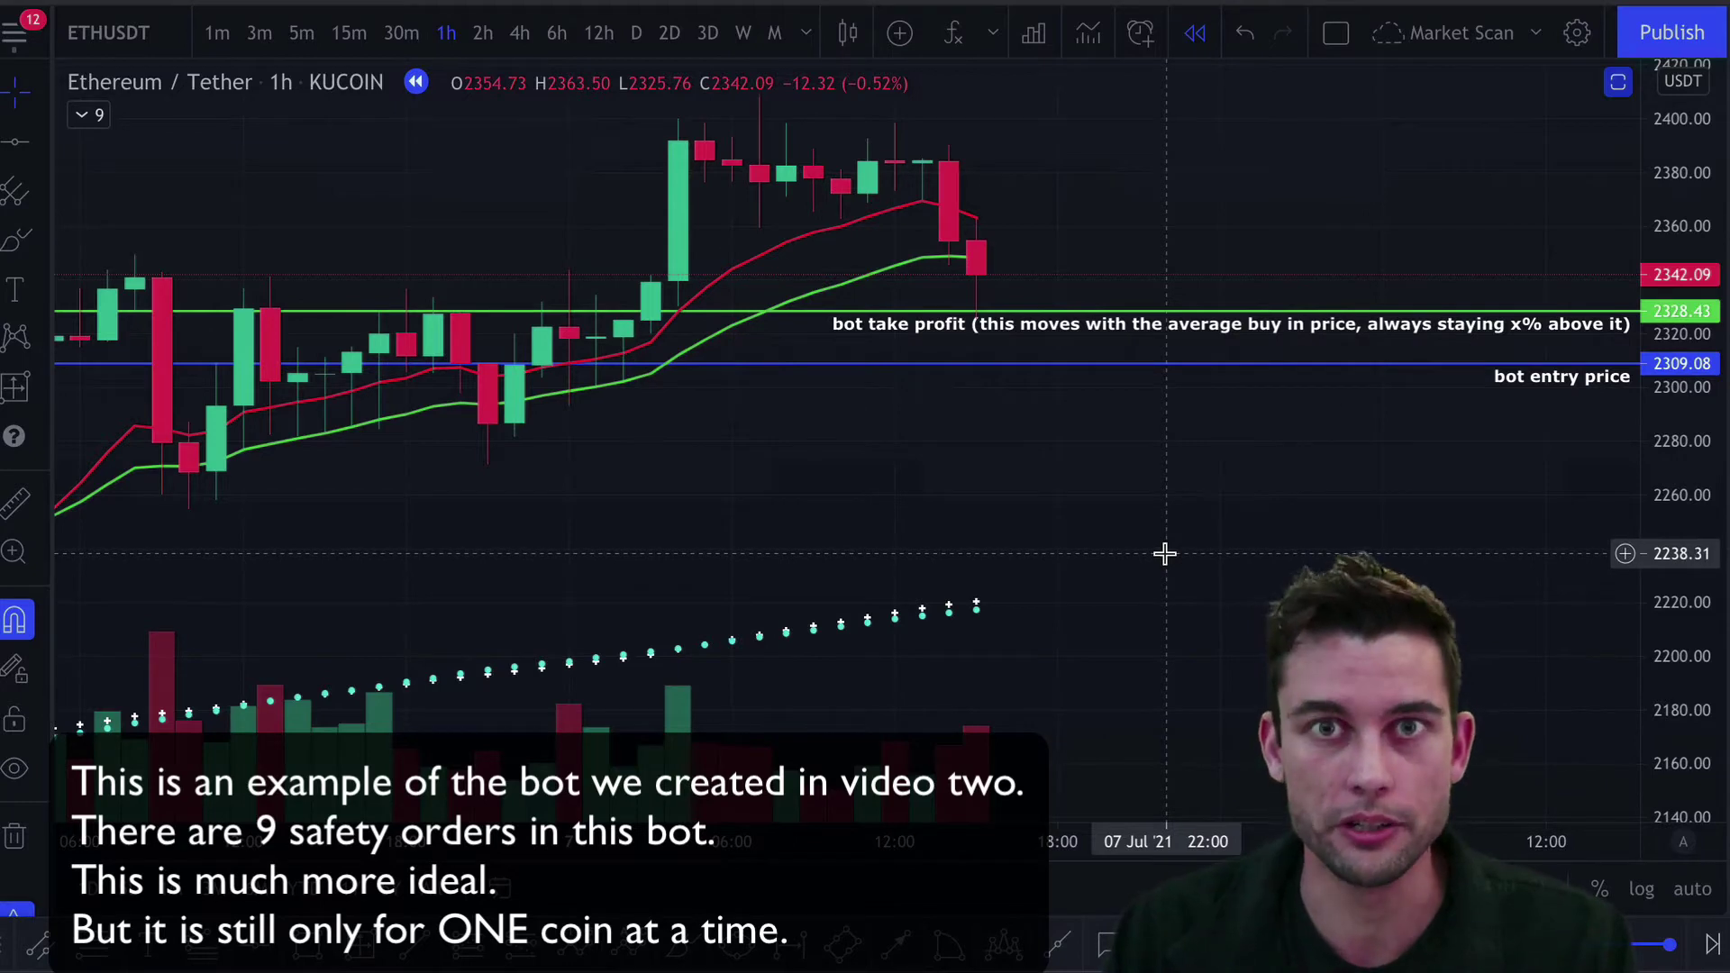
scroll(934, 537, down, 2)
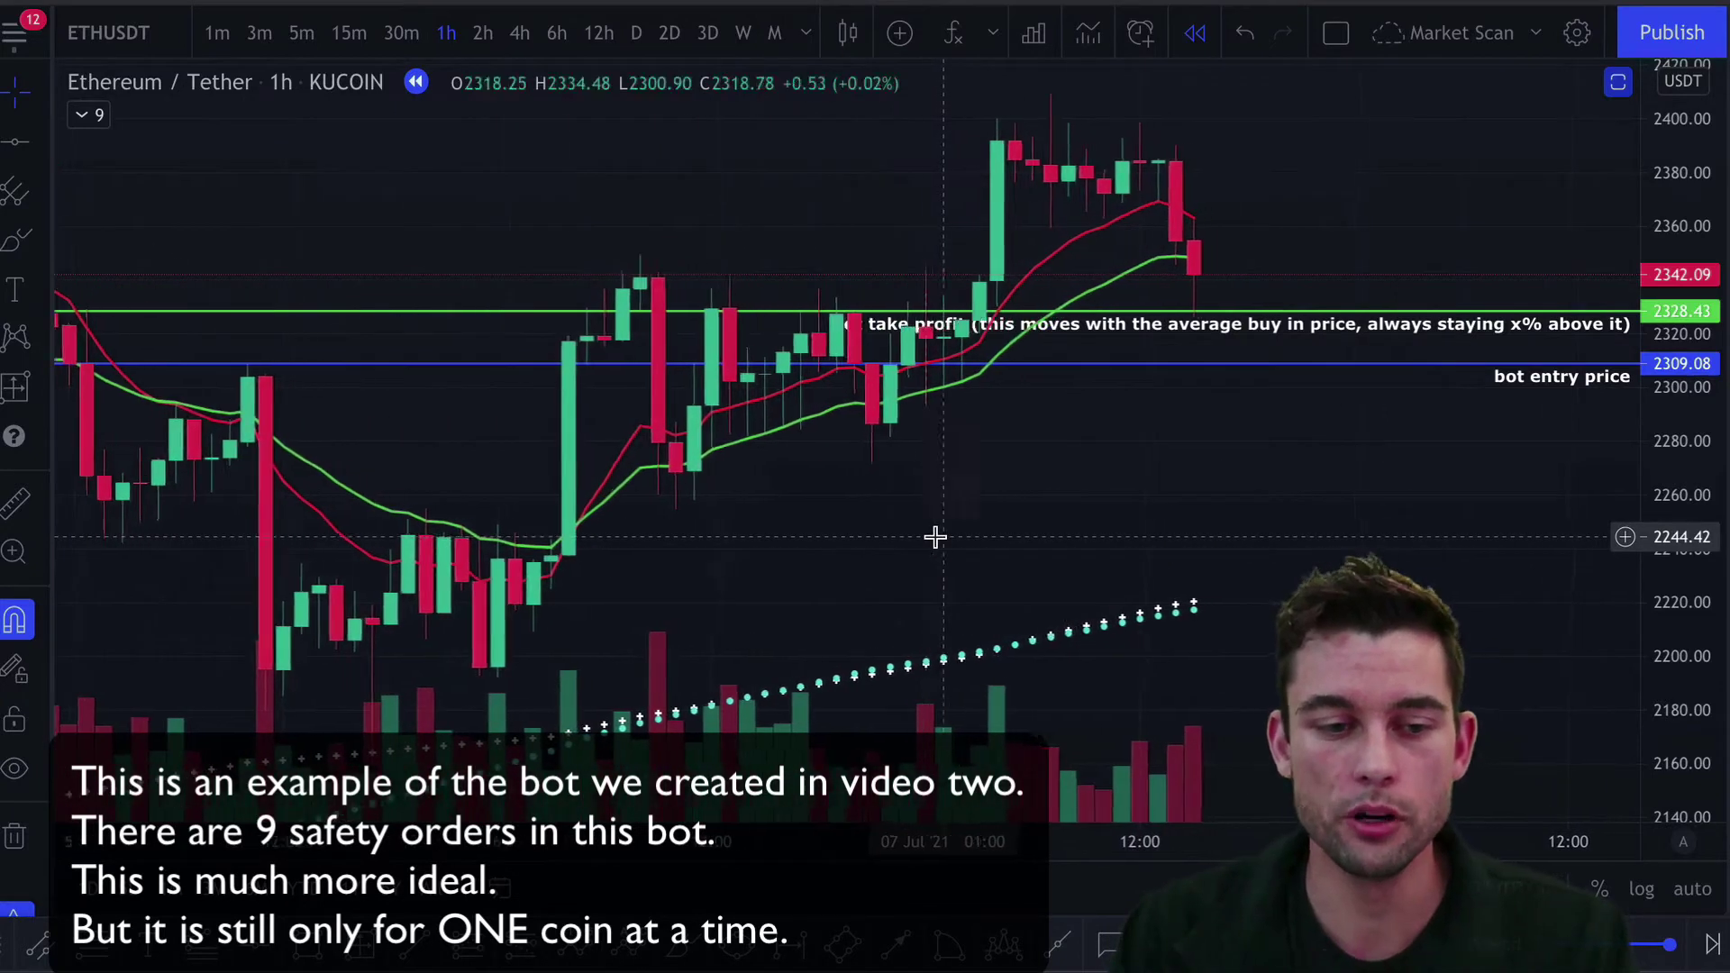
scroll(934, 536, down, 1)
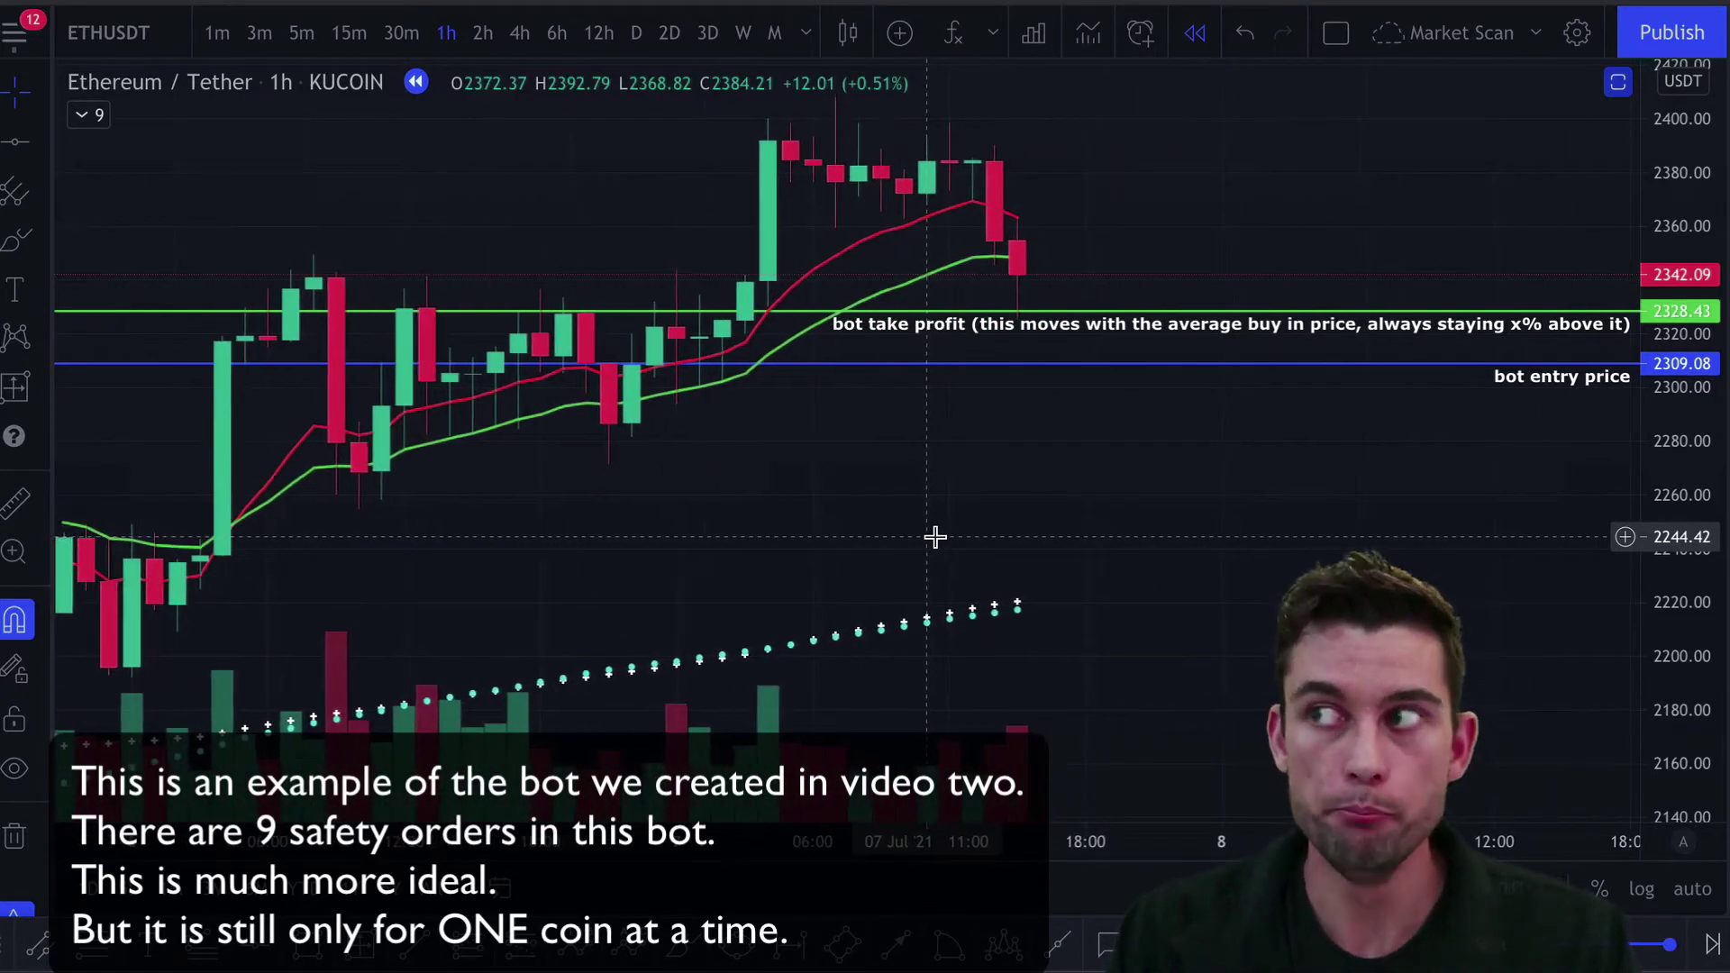
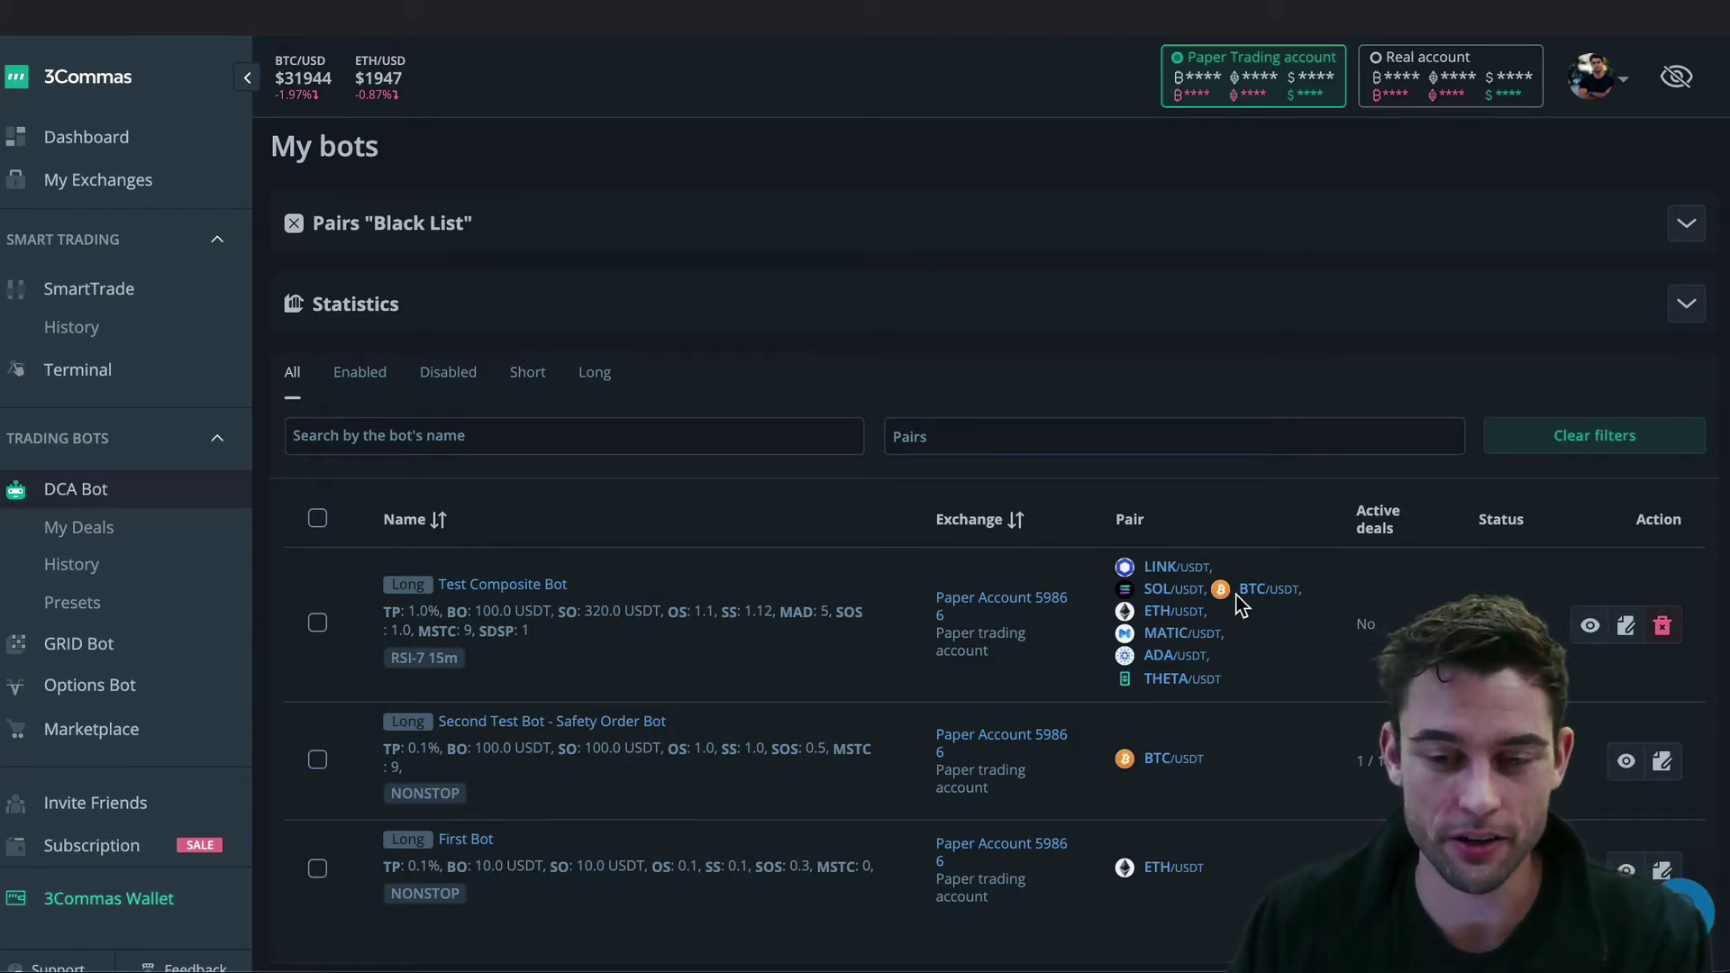
In 3Commas, open the details of Test Composite Bot and examine its settings and profit statistics, including the profit by pair
click(533, 587)
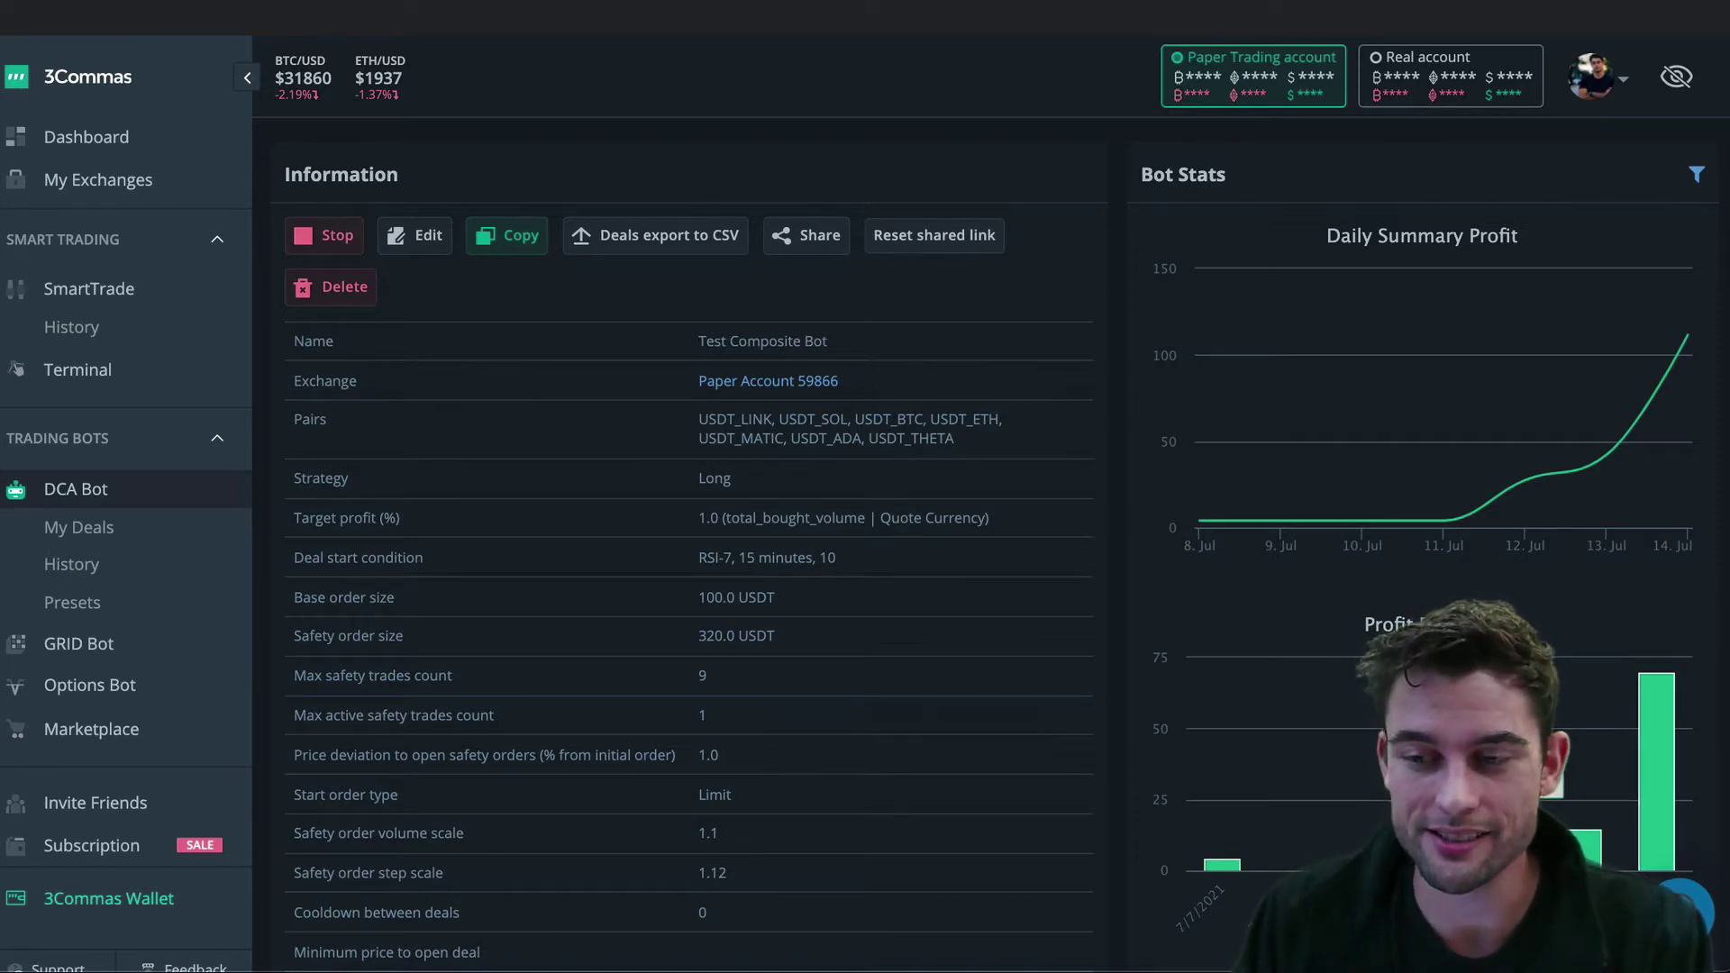
scroll(1388, 590, down, 5)
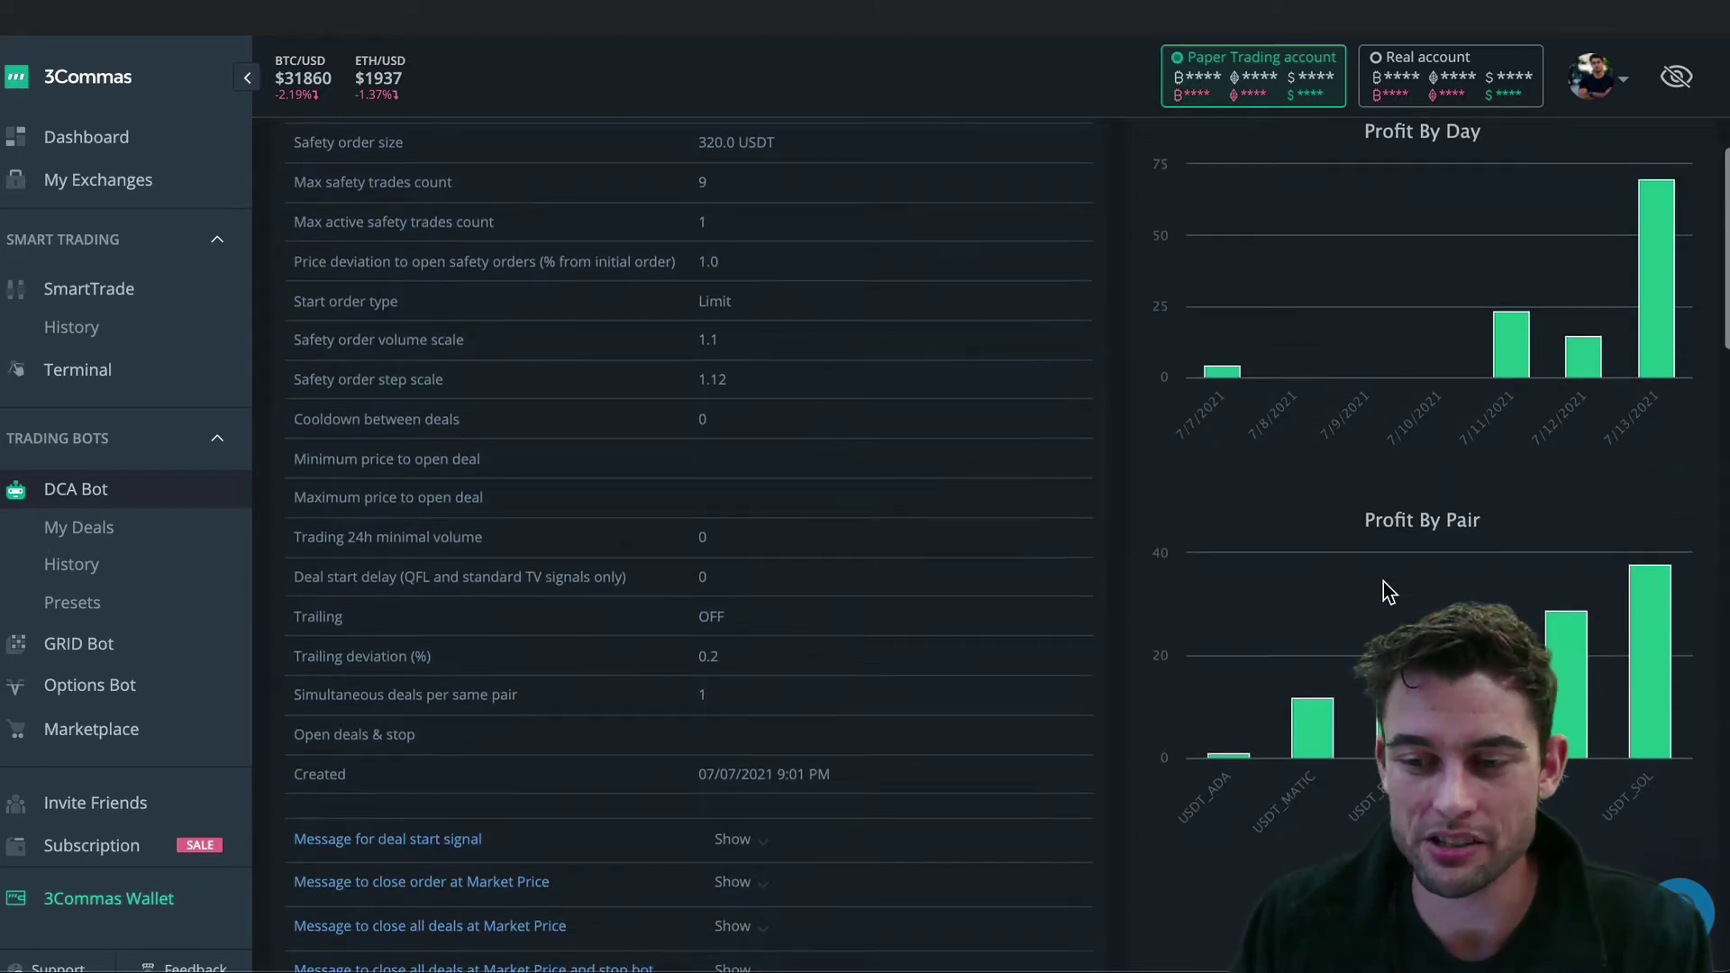
scroll(1386, 590, down, 2)
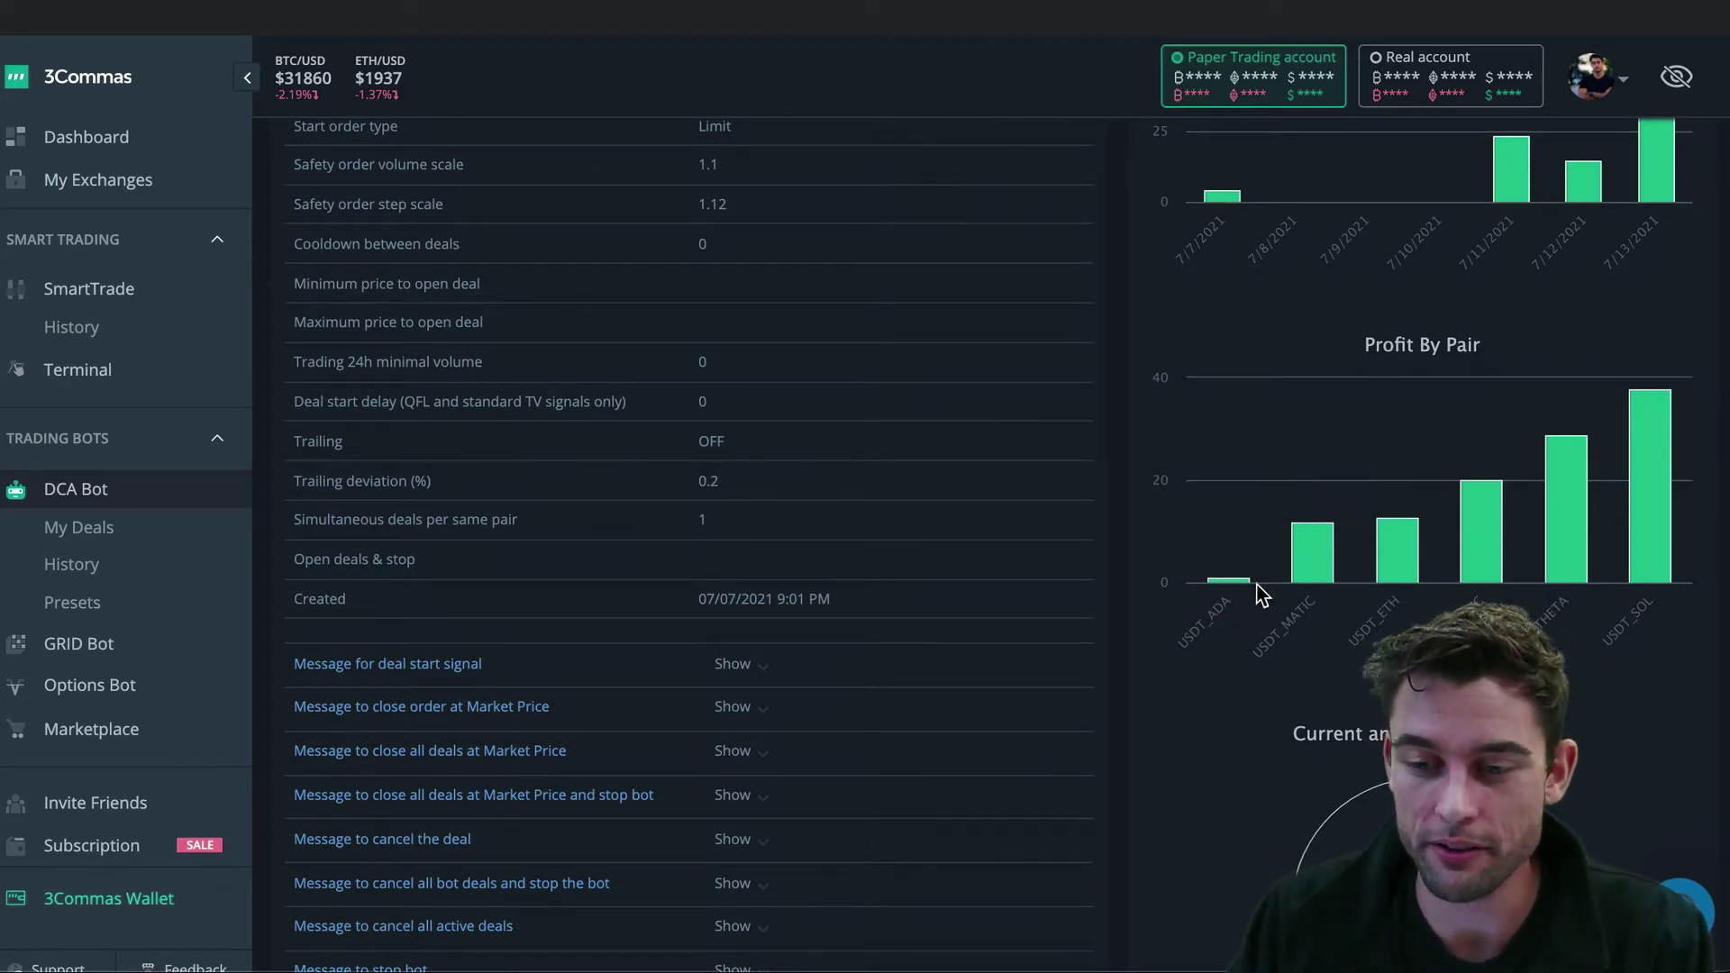
mouse_move(1662, 519)
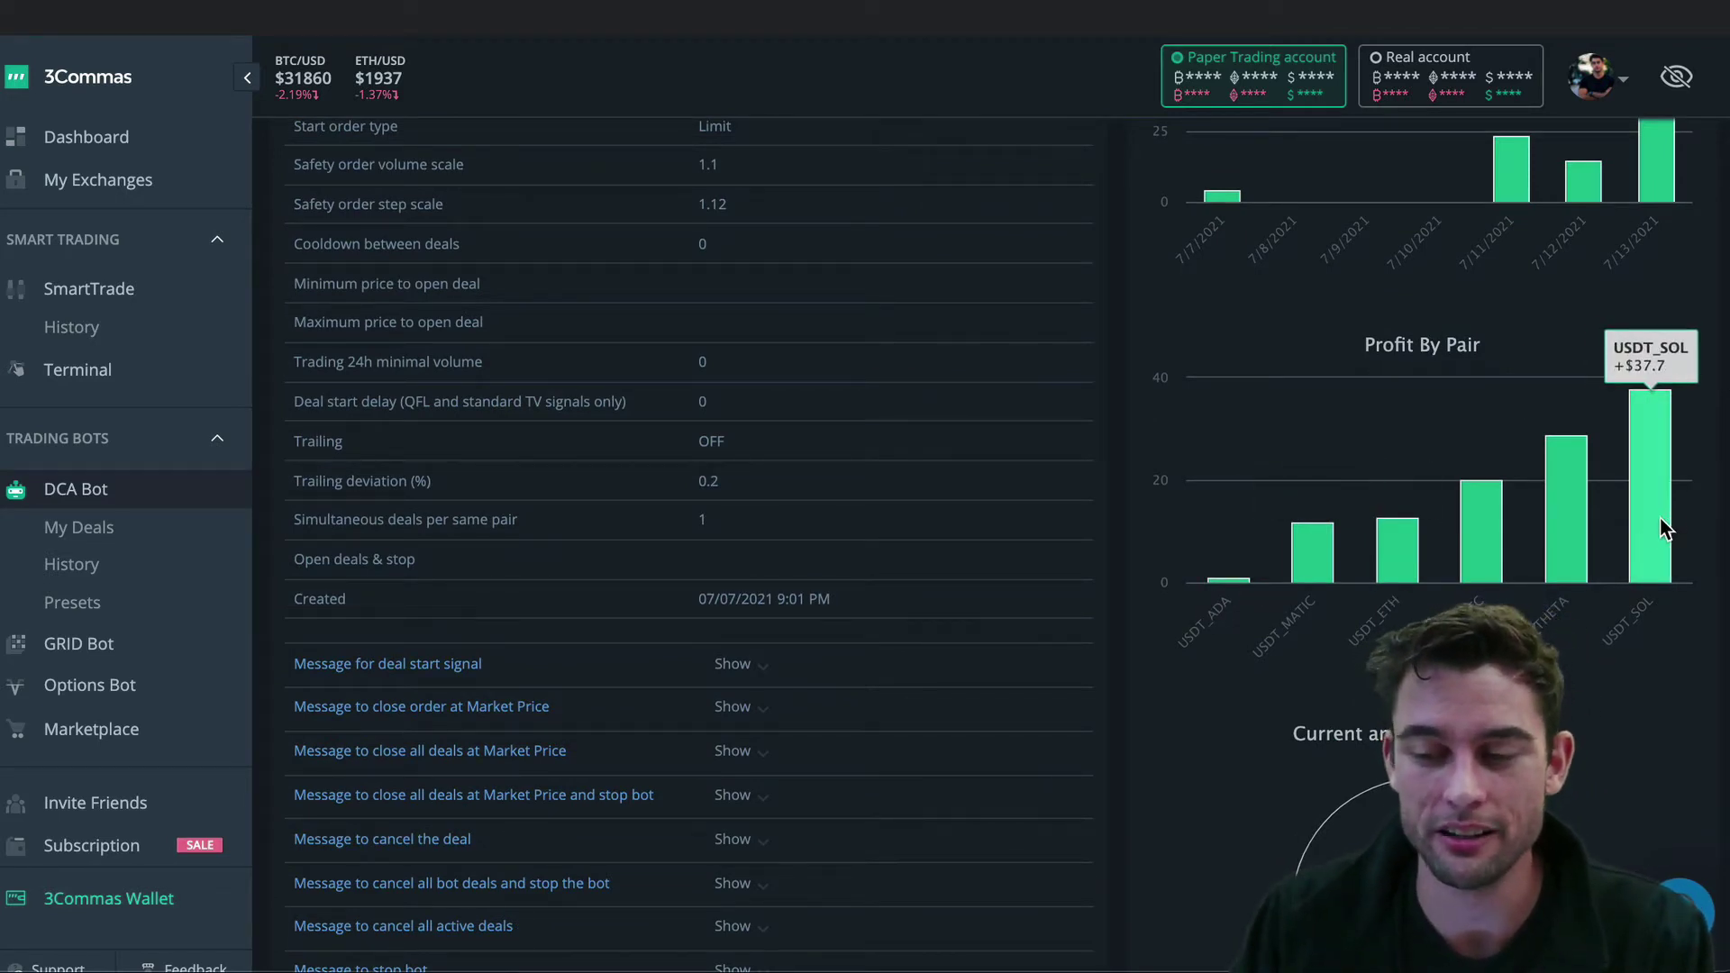
scroll(1635, 563, down, 5)
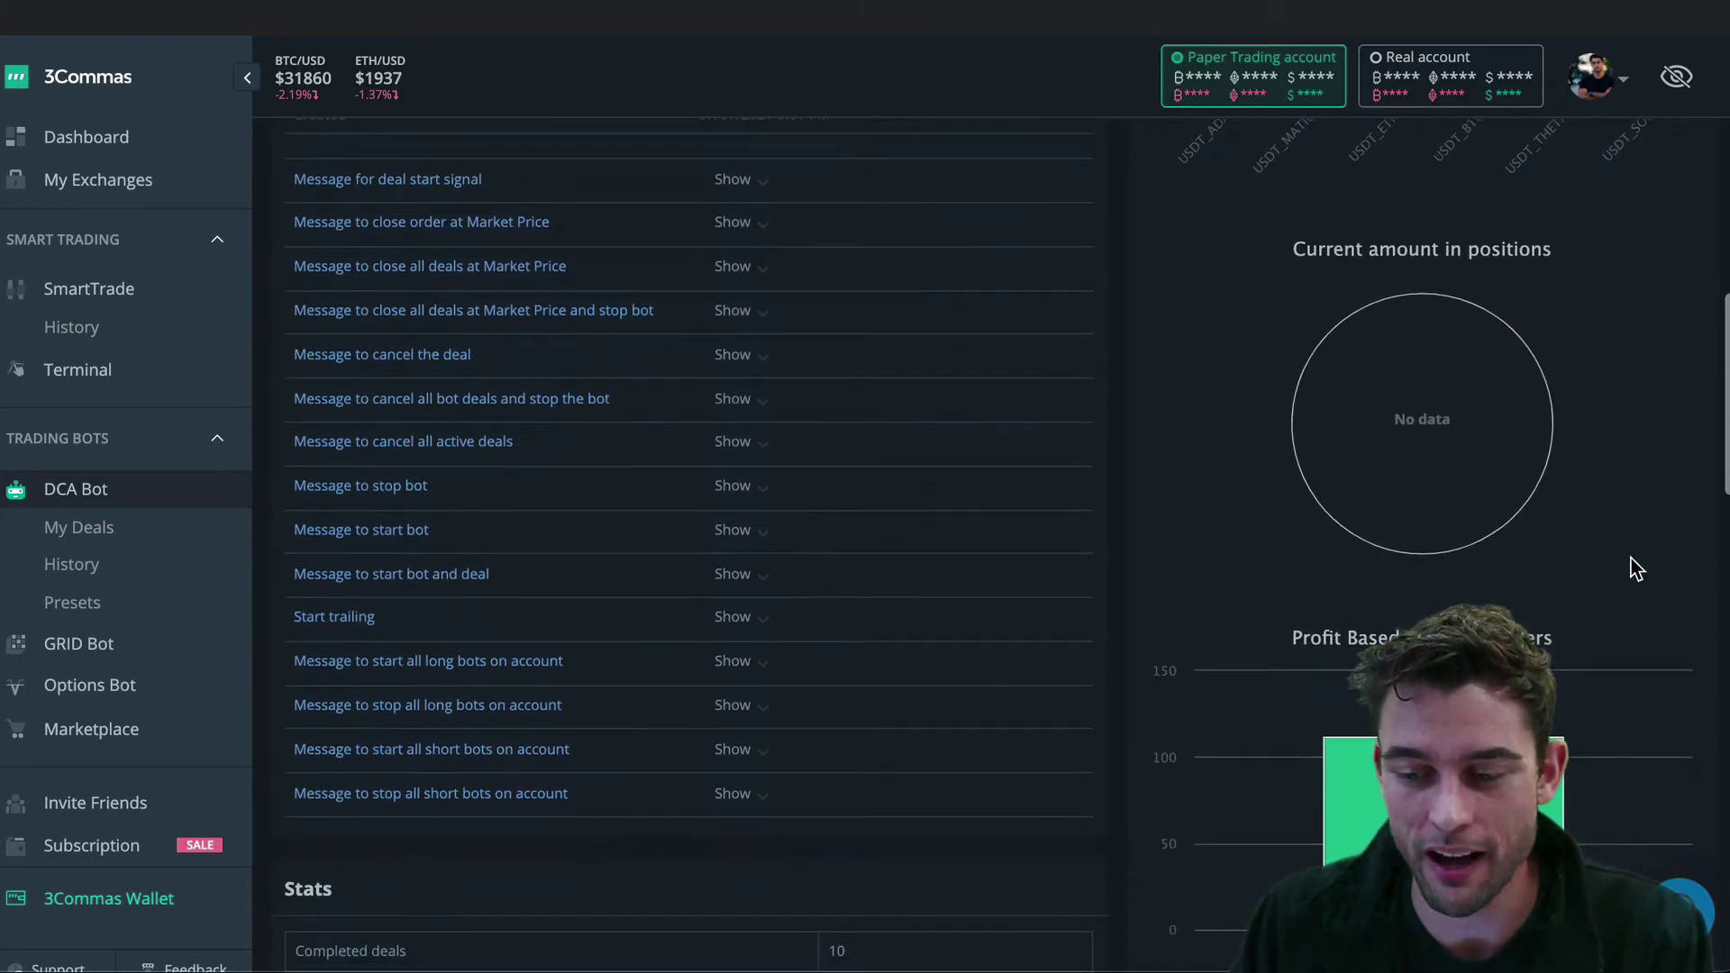
scroll(1635, 567, down, 5)
scroll(1636, 567, up, 12)
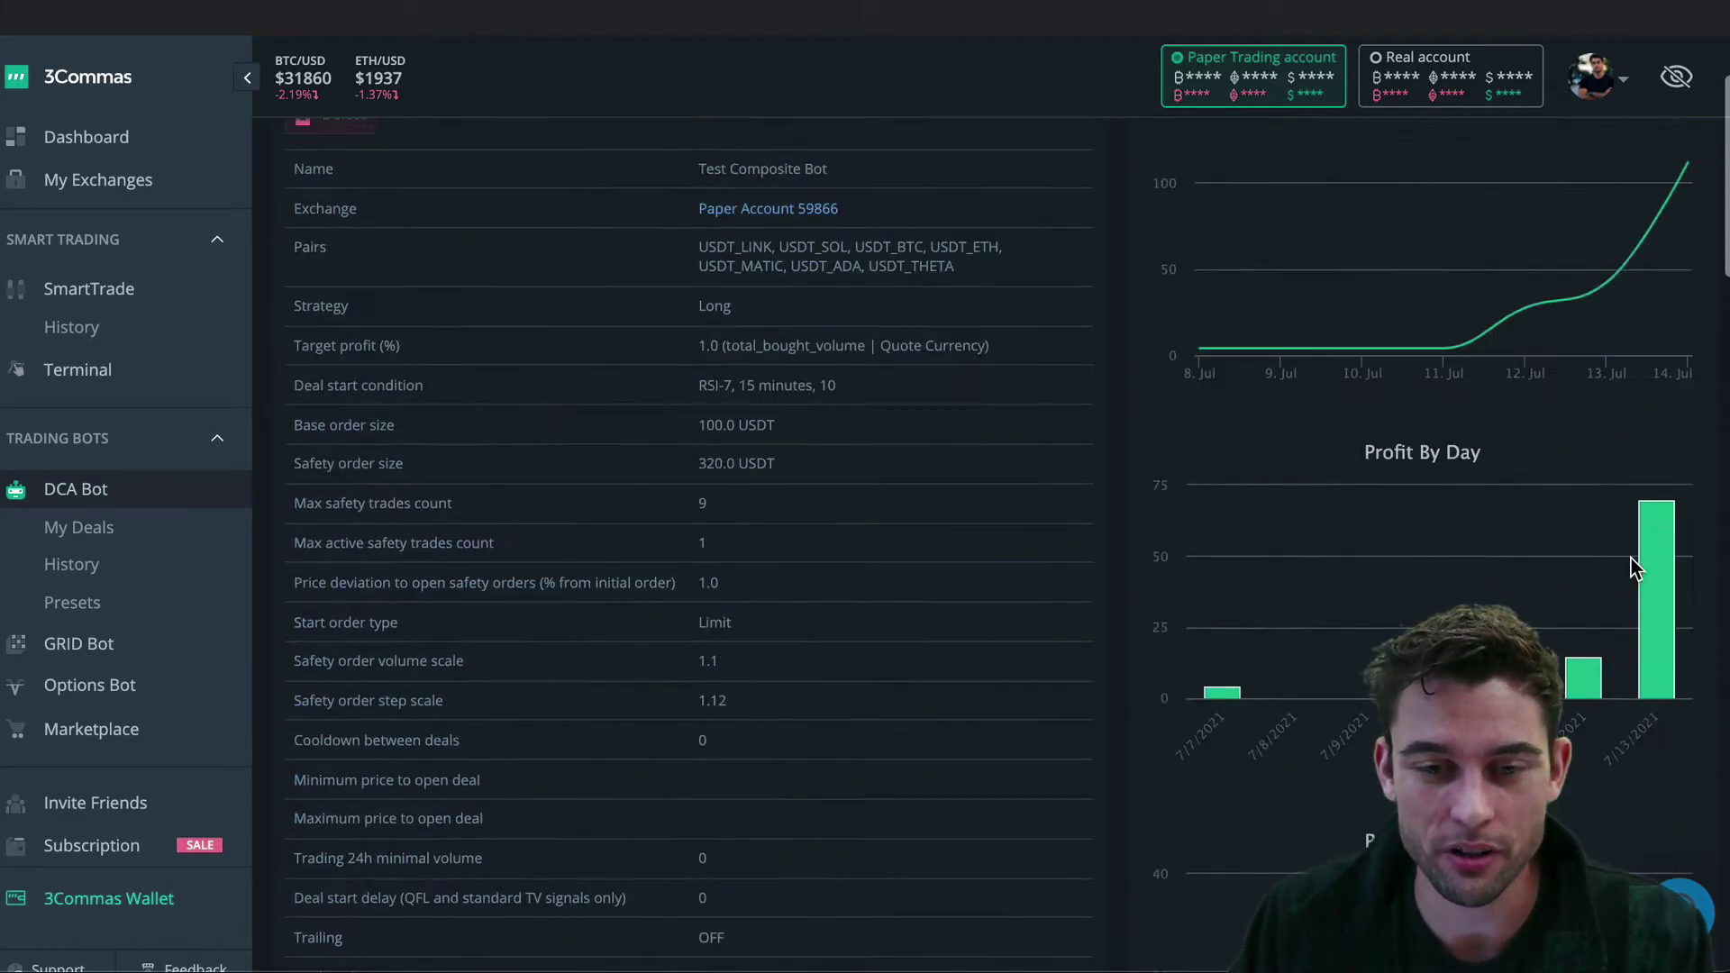
scroll(1635, 568, up, 2)
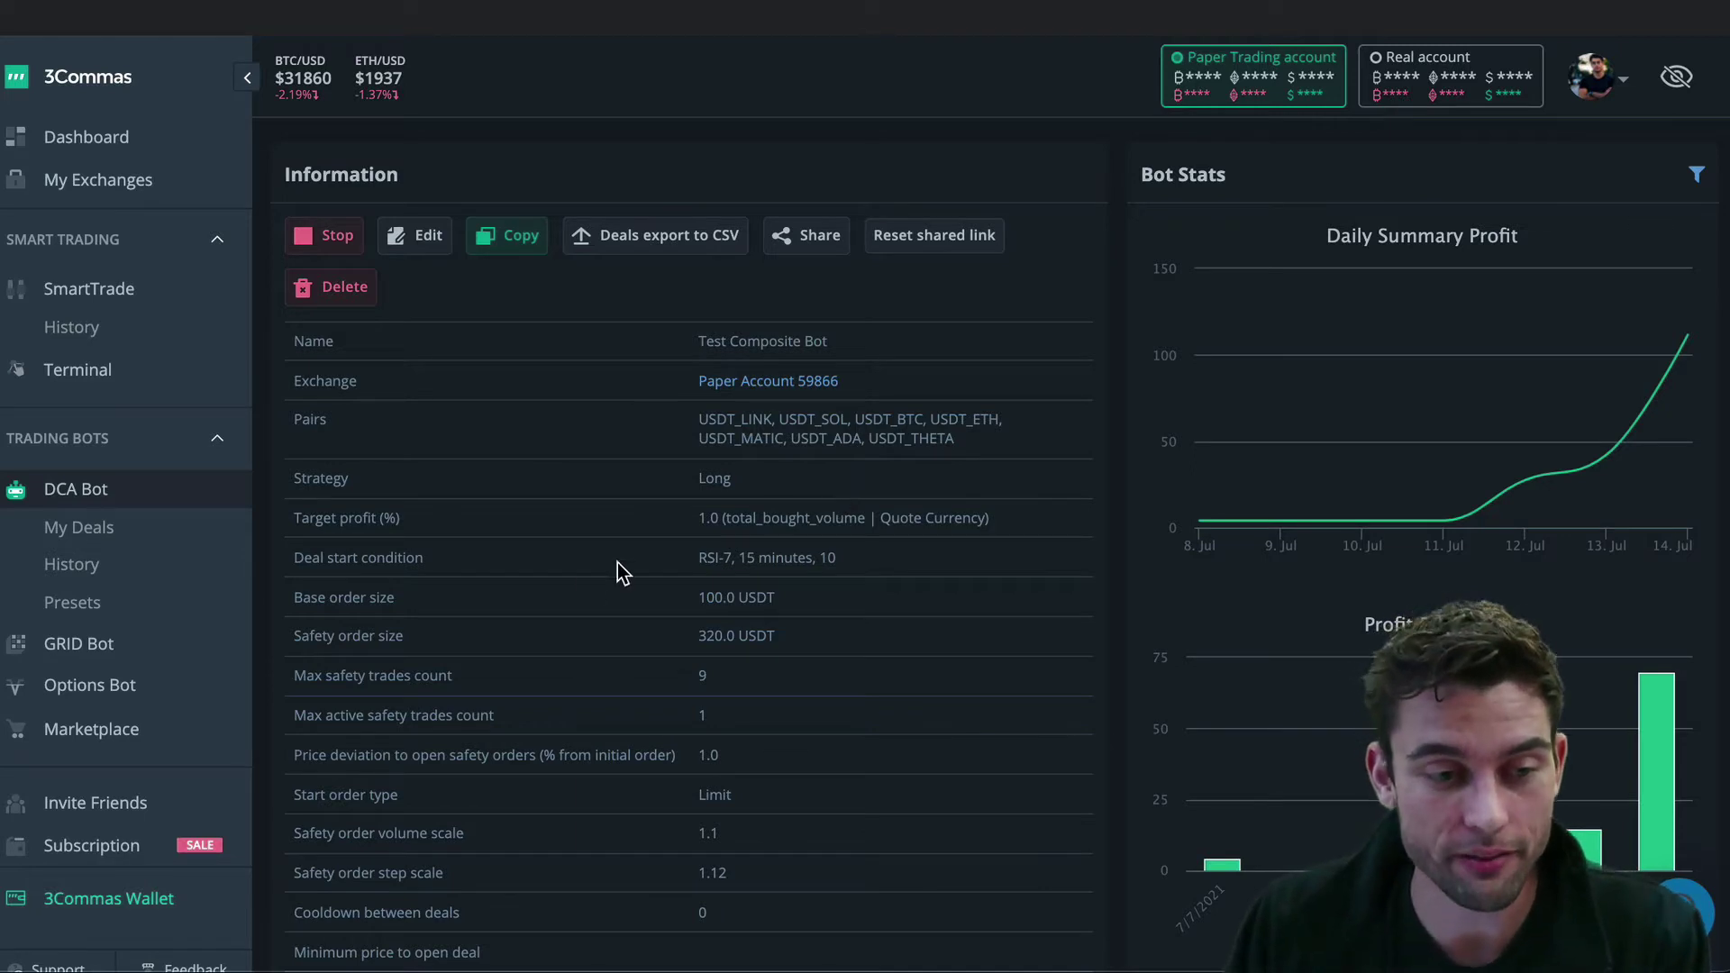
Start creating a new DCA bot and name it "Test Composite Bot 2"
mouse_move(220, 494)
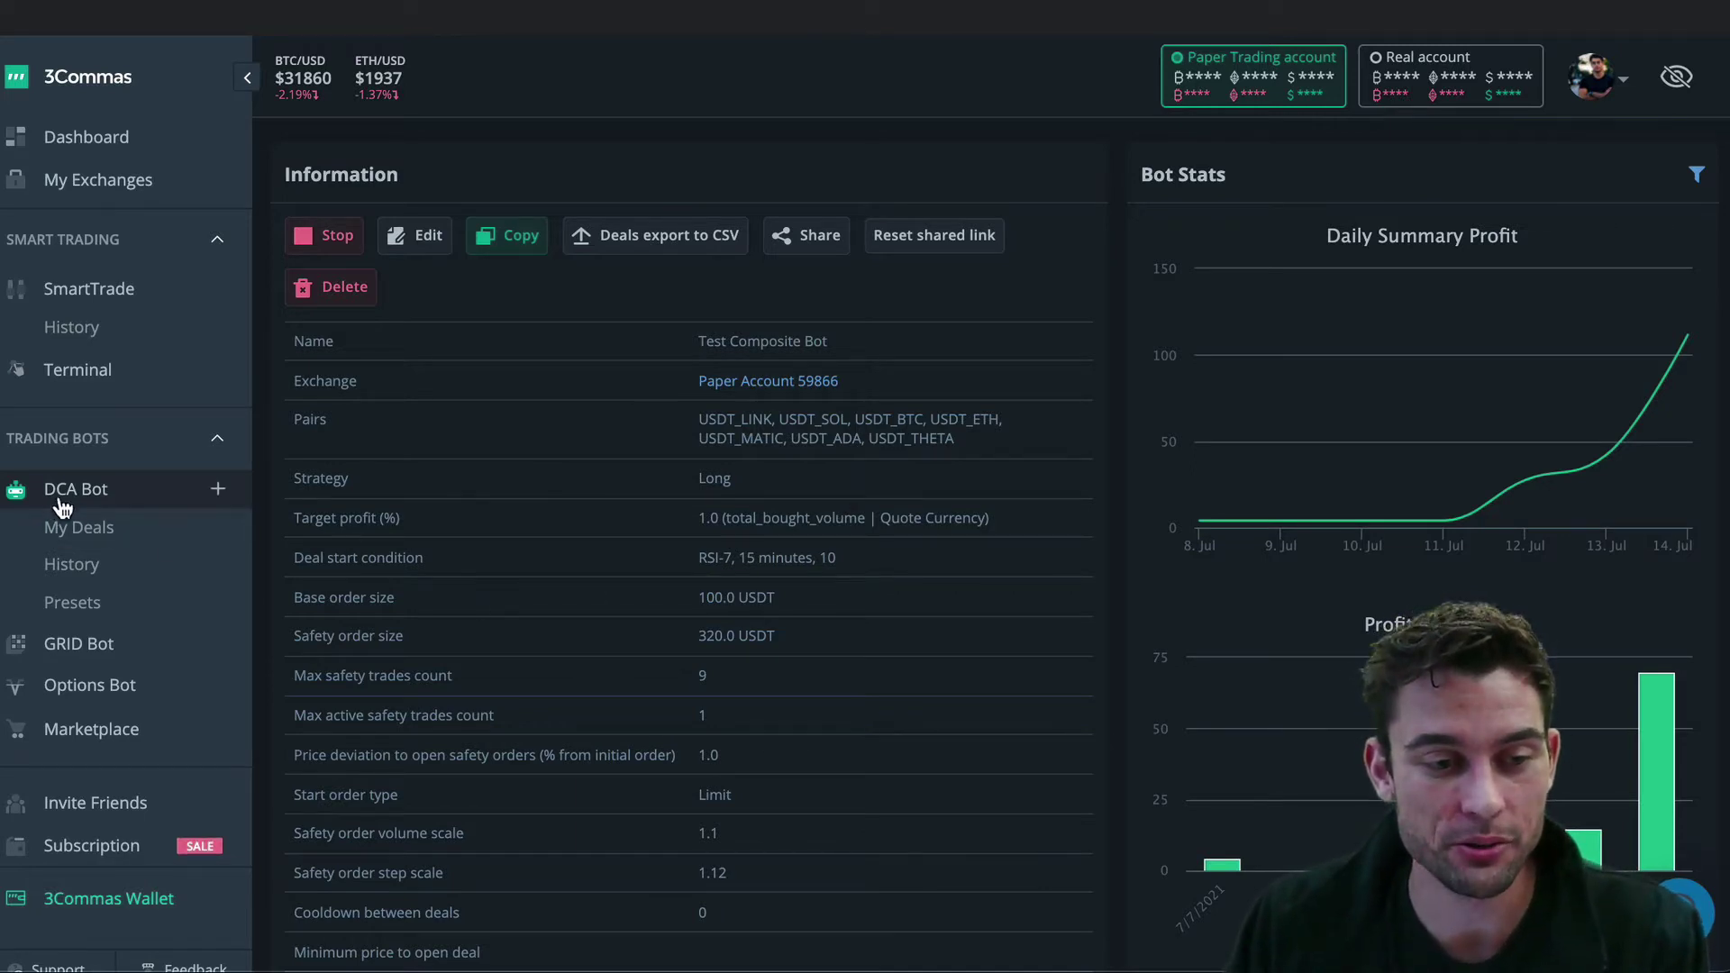
click(219, 494)
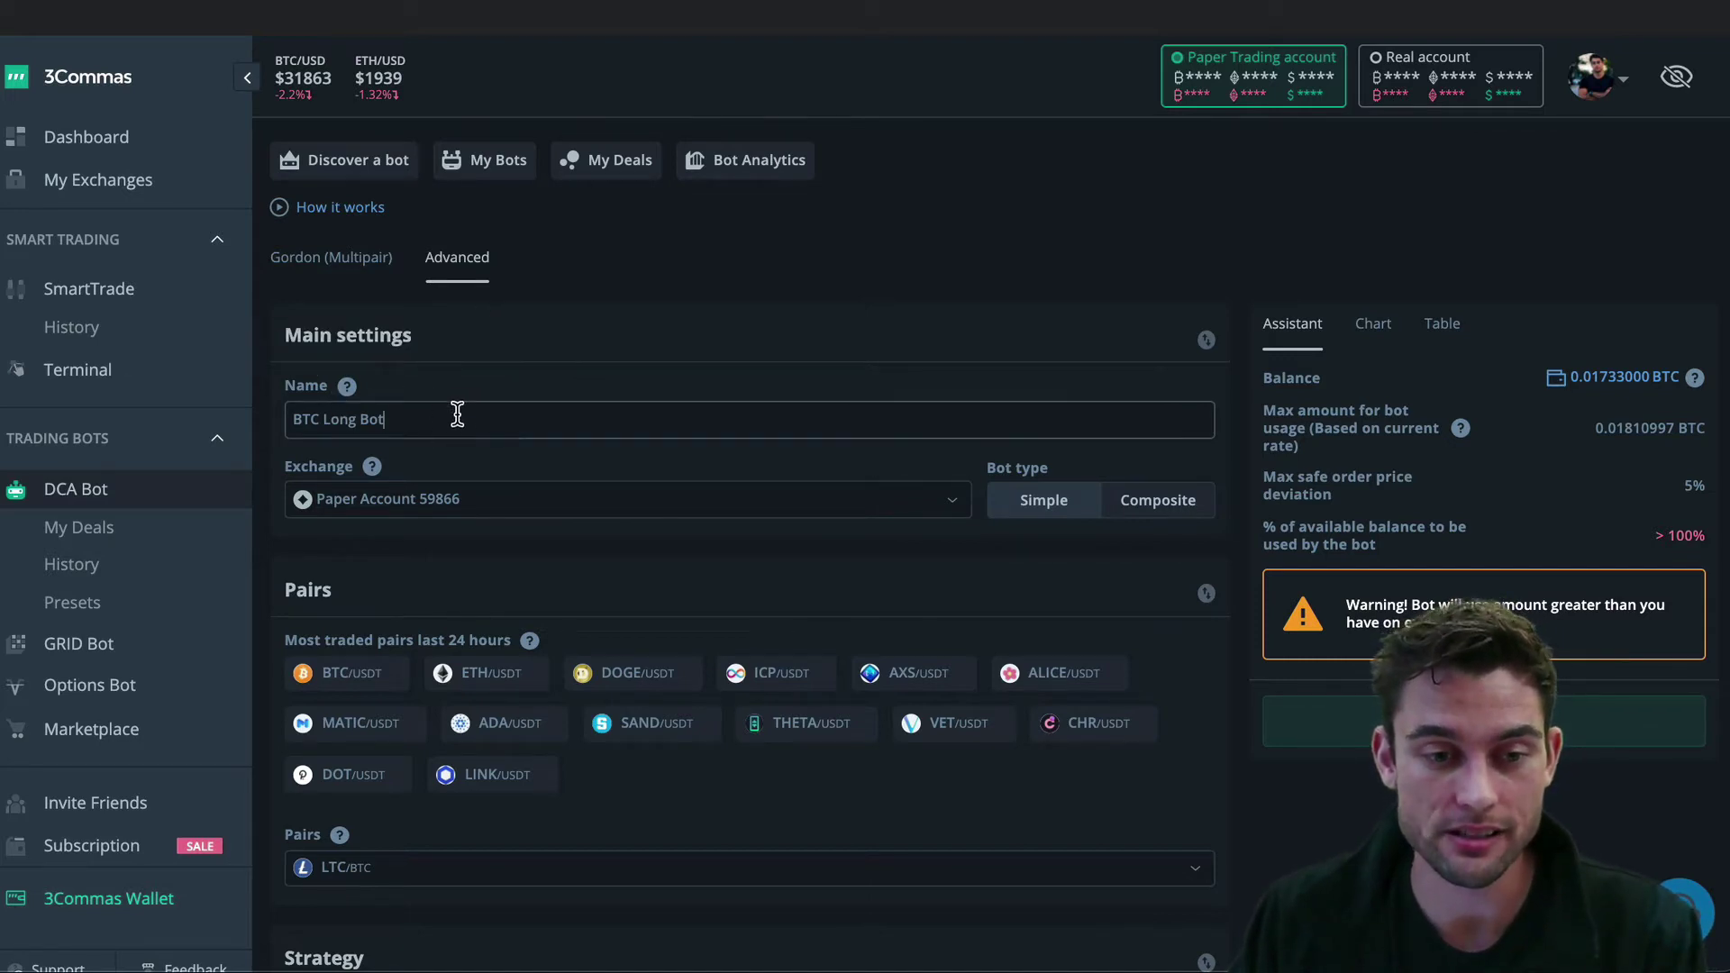
drag(456, 413, 368, 419)
key(ctrl+a)
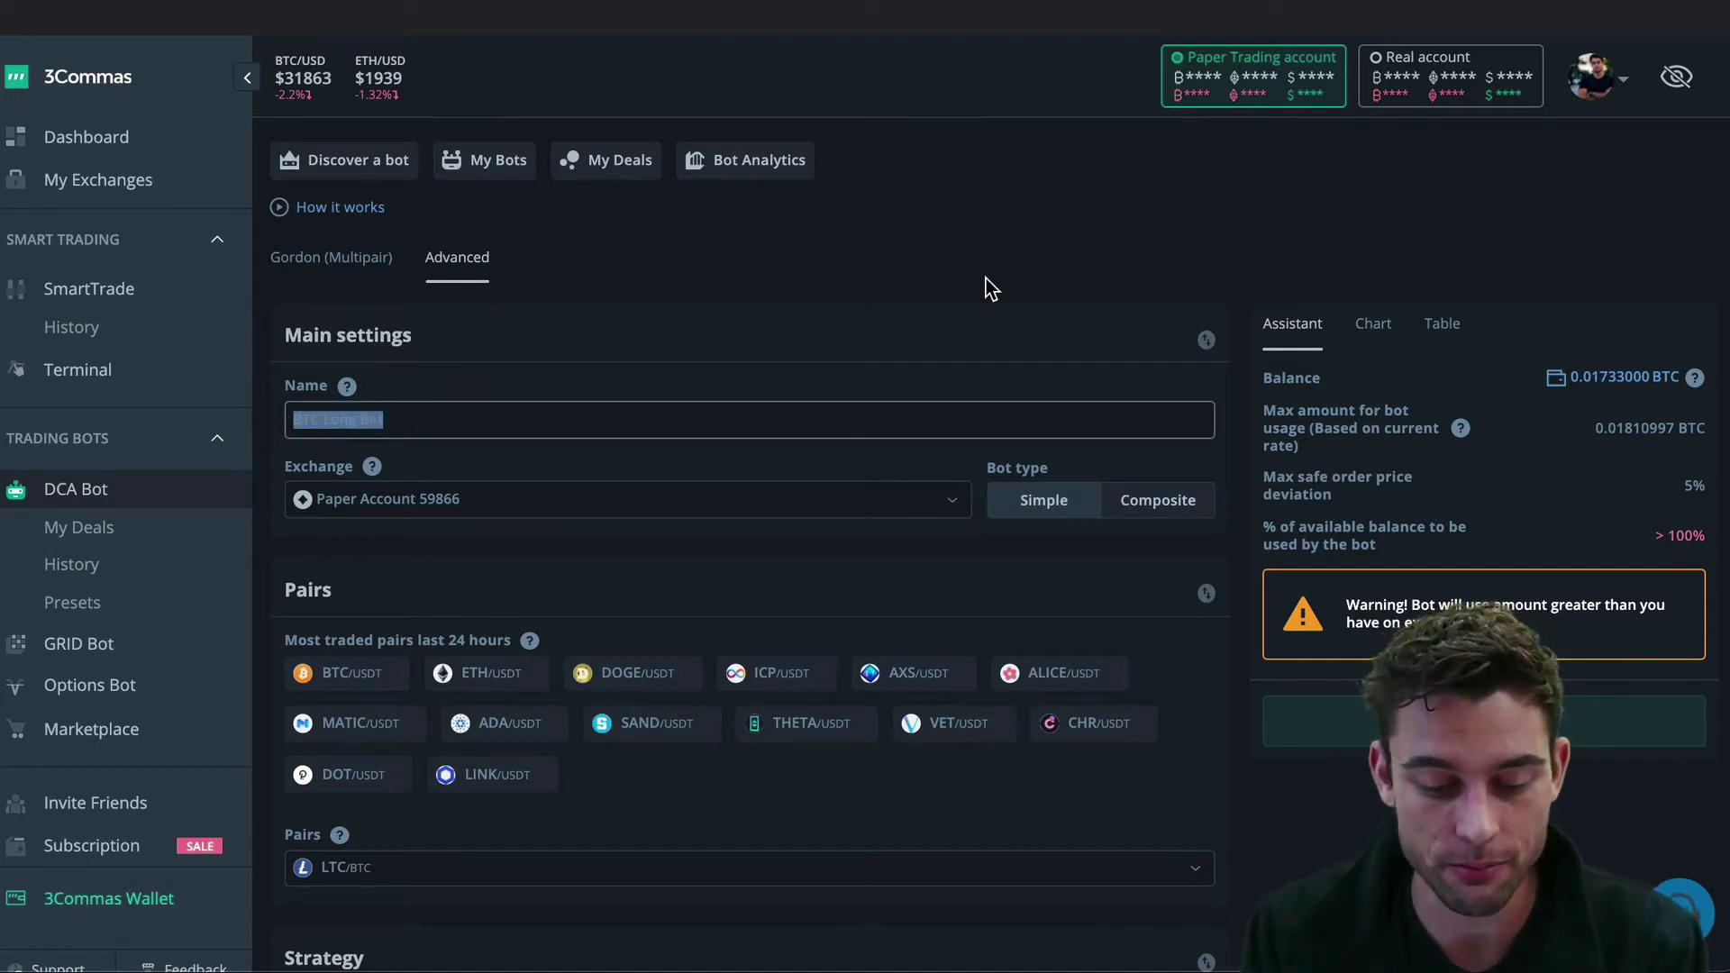
text(T)
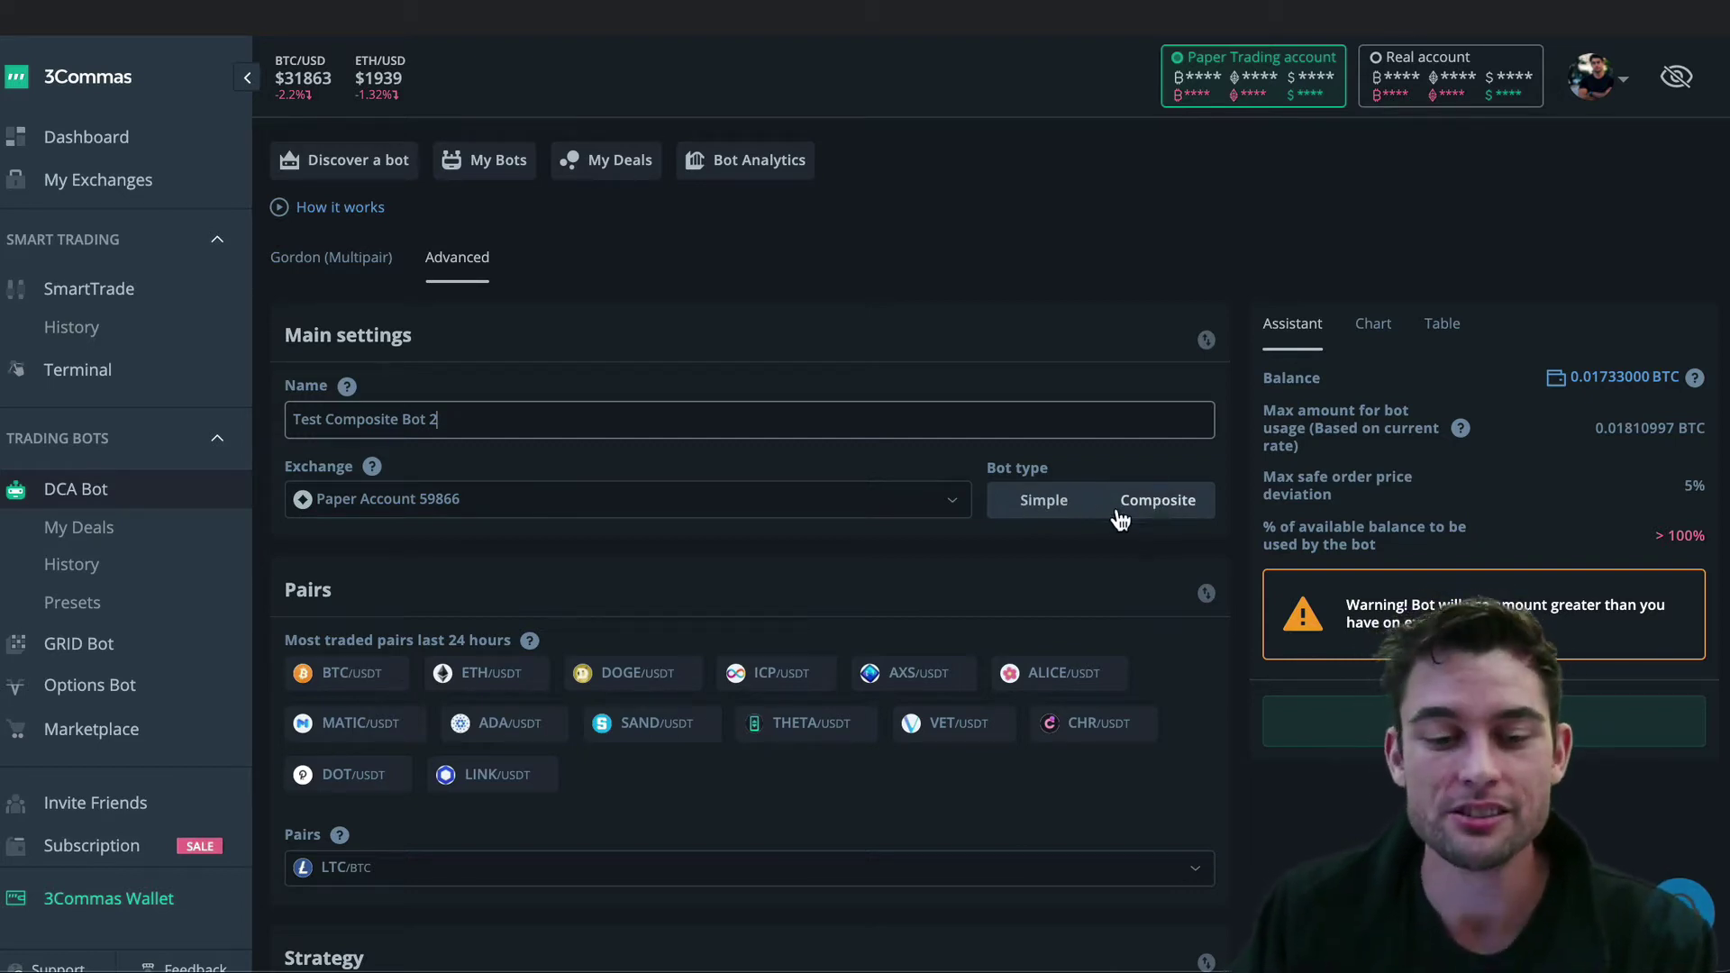
Try the Simple bot type with a single pair, switching it between BTC/USDT, ETH/USDT and DOGE/USDT
click(1036, 509)
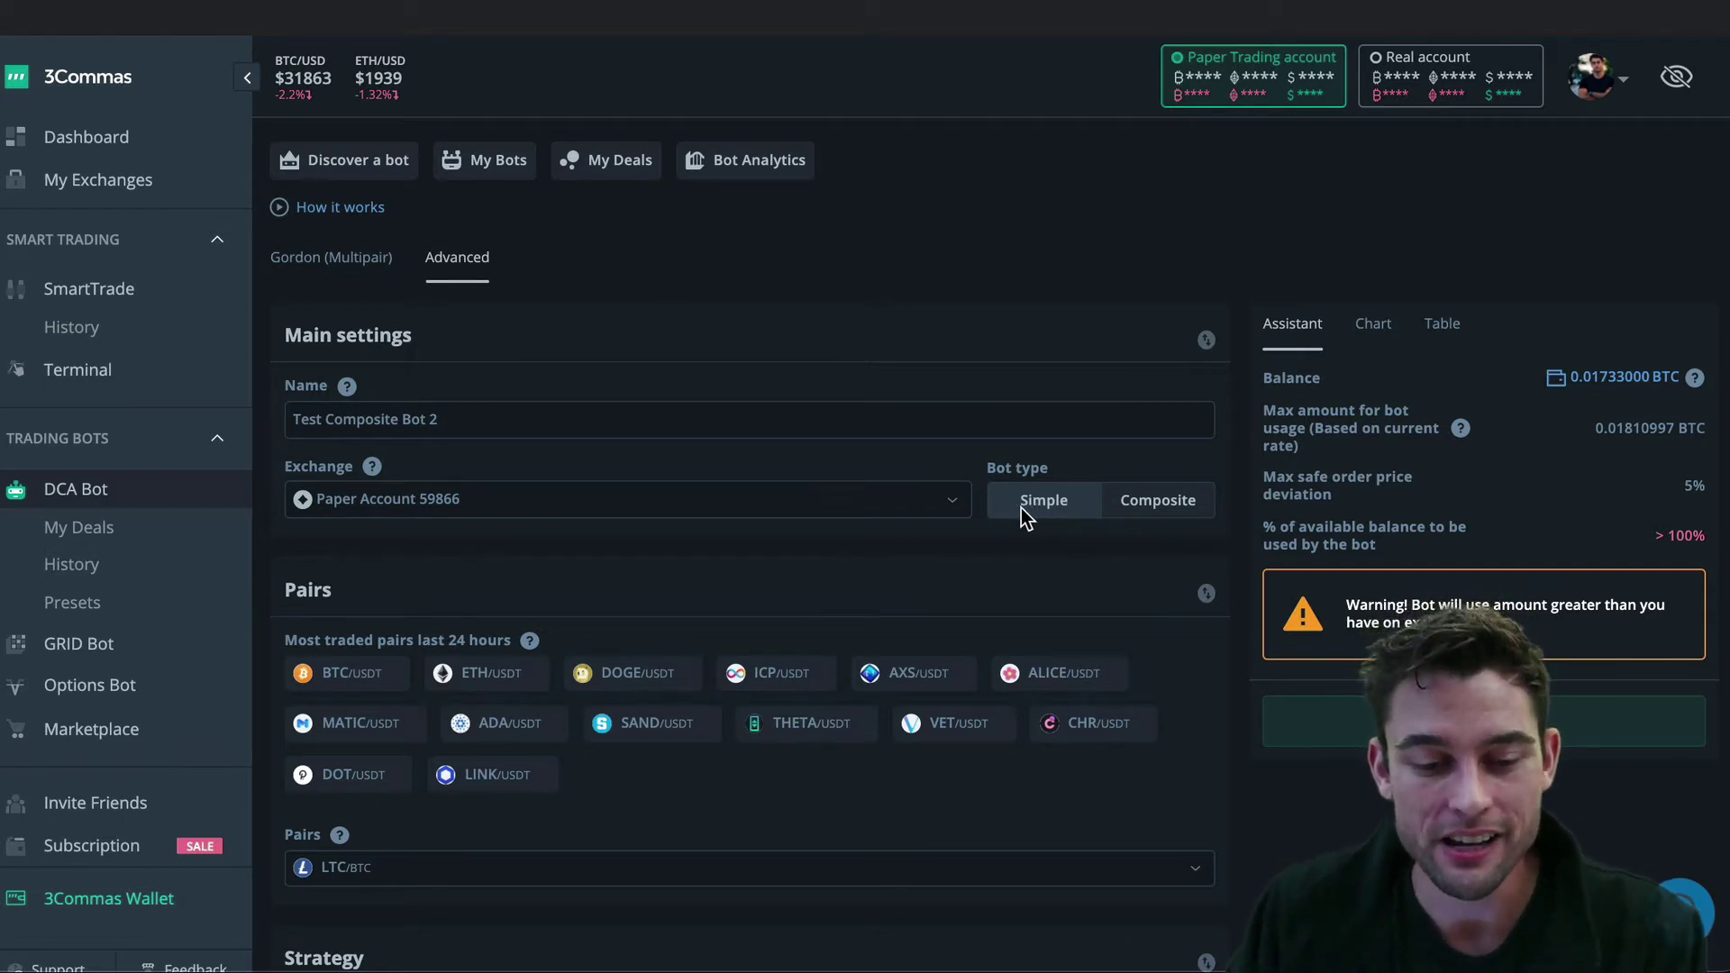
click(332, 692)
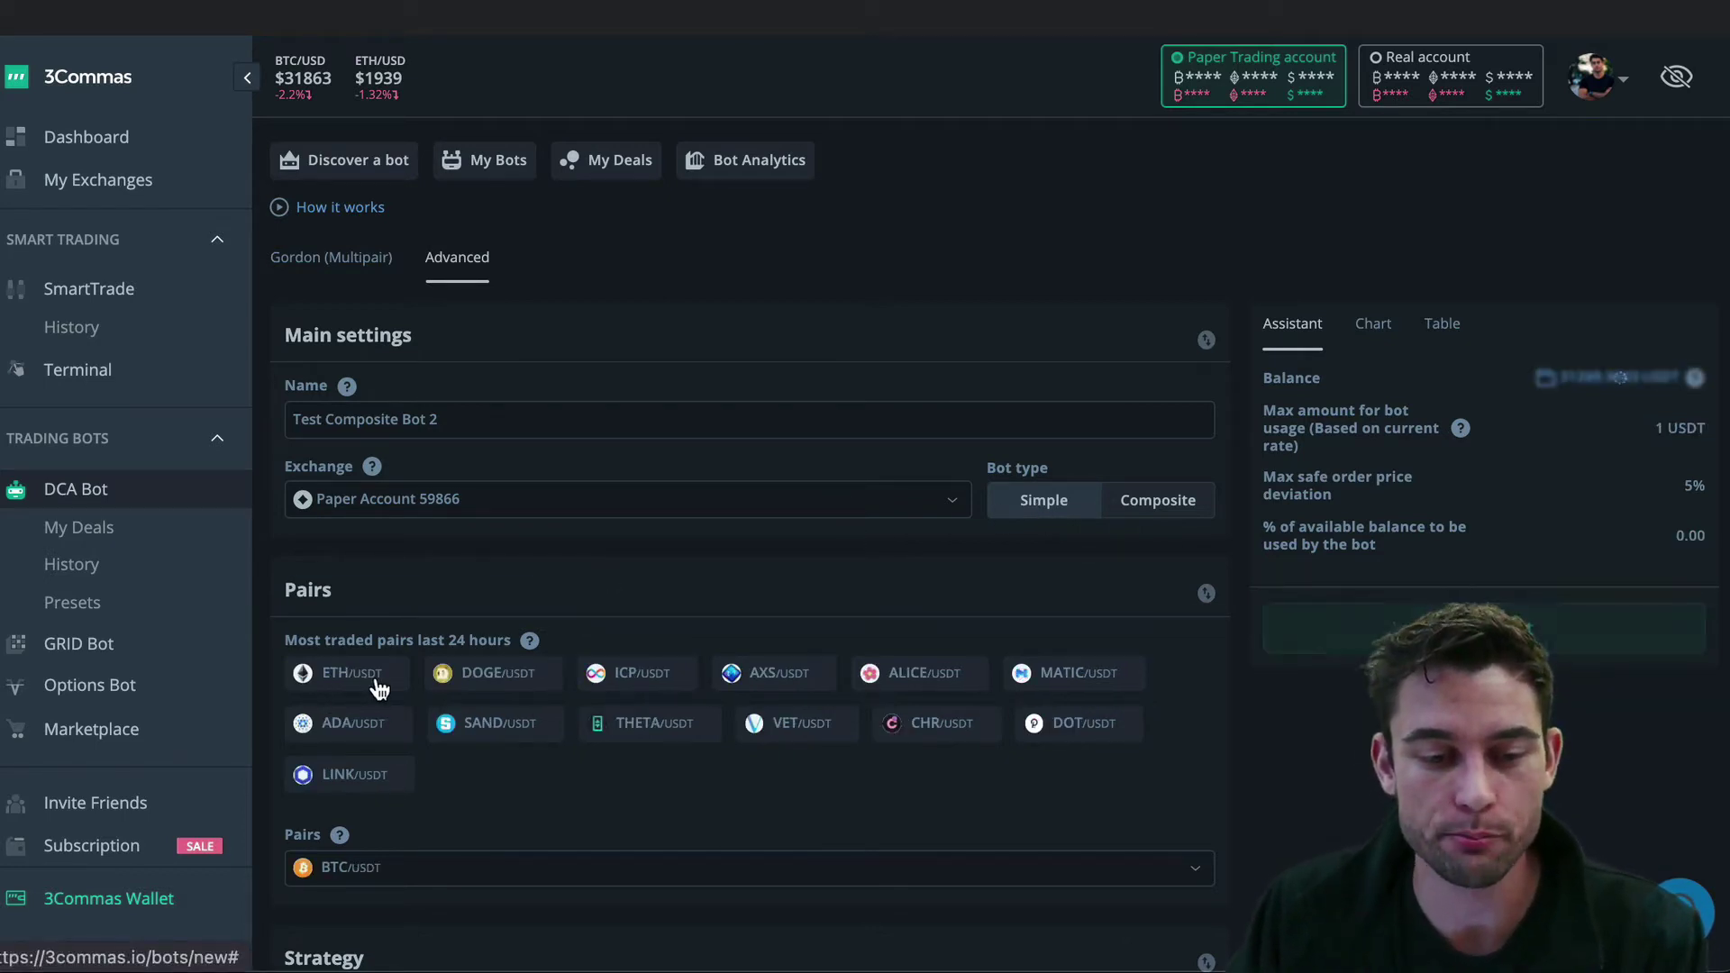
click(365, 688)
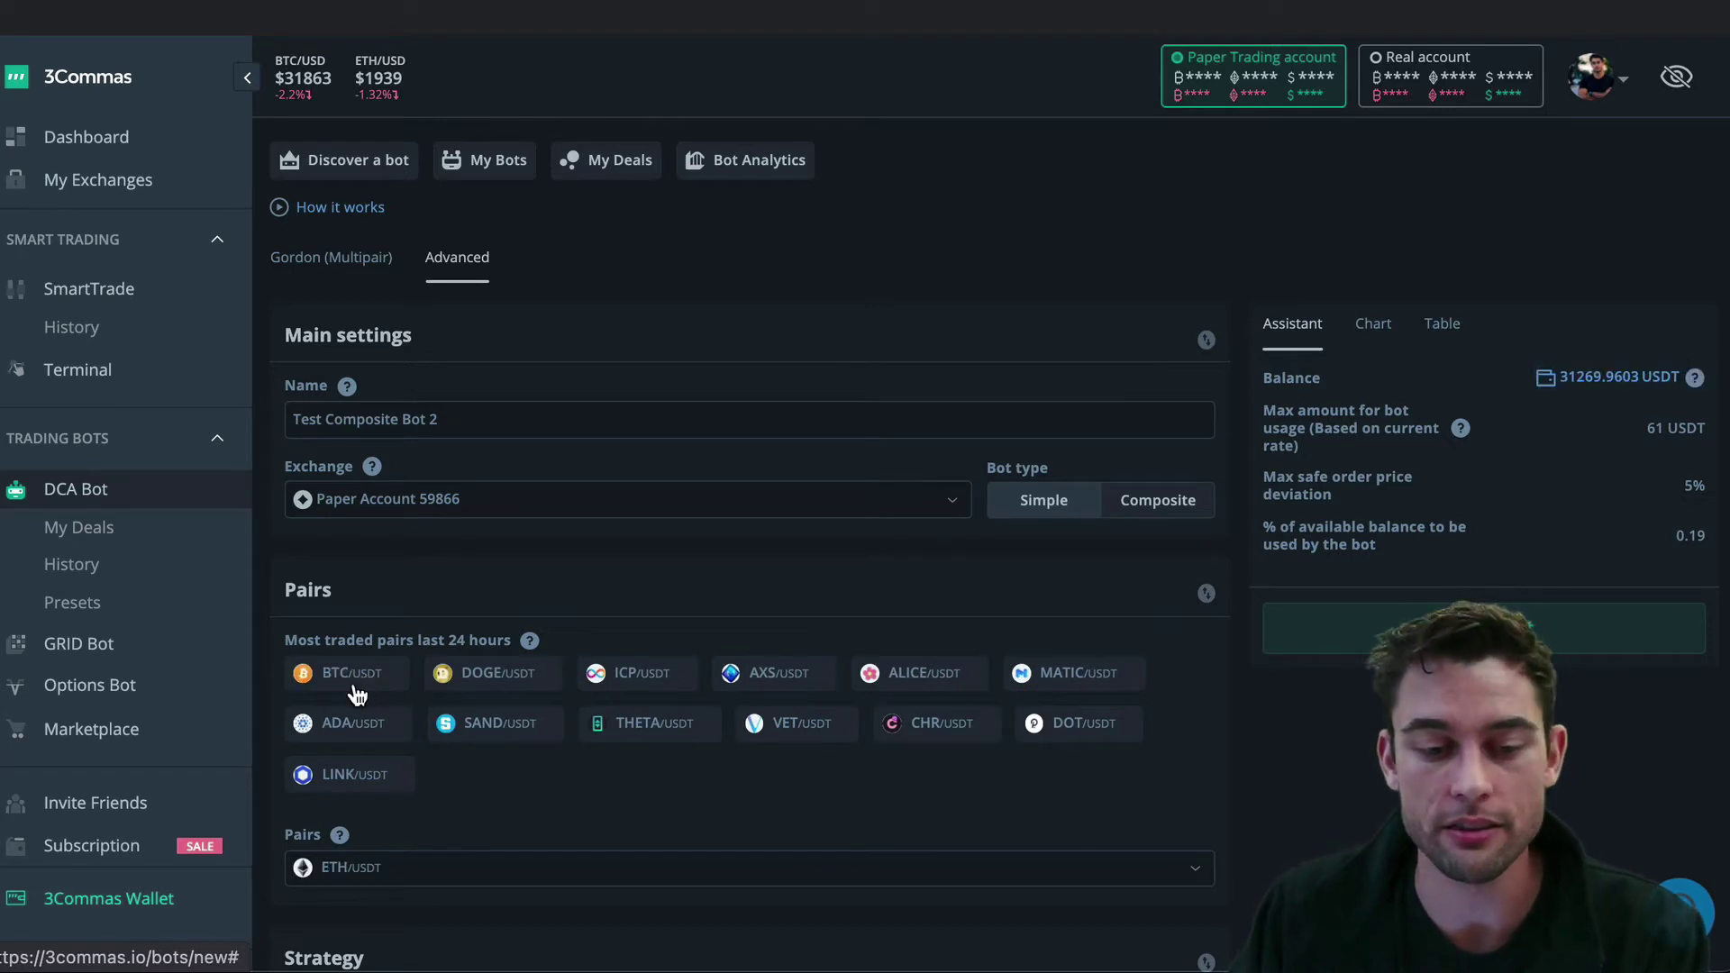
click(487, 685)
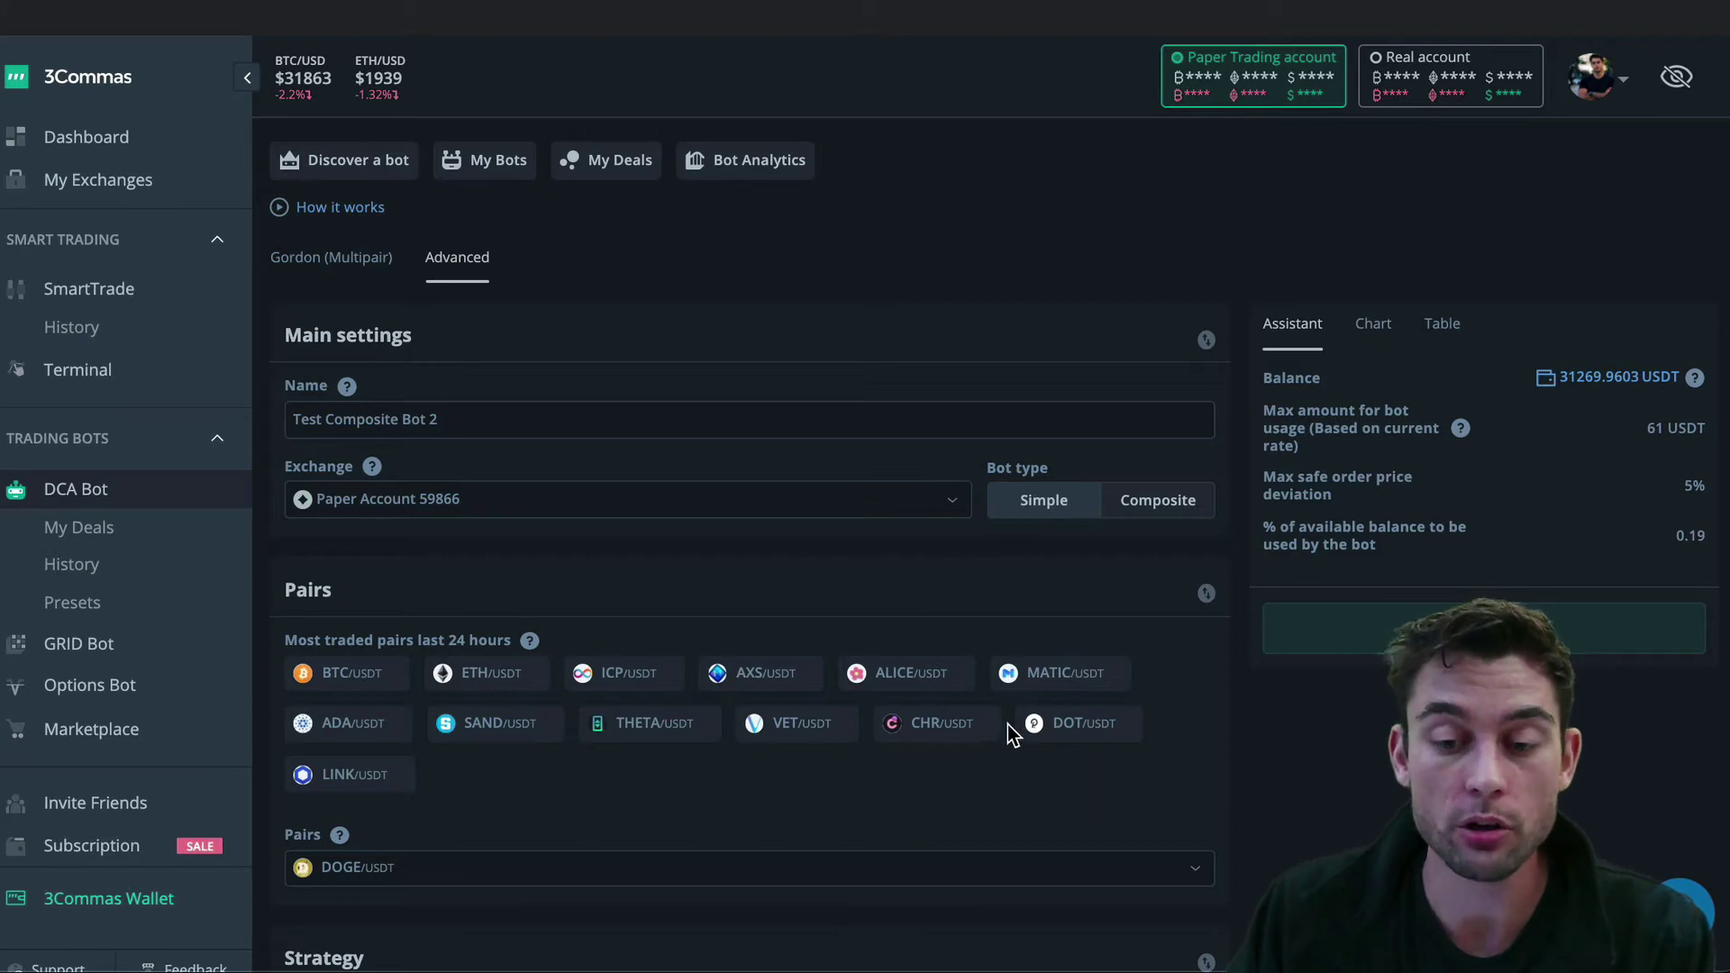
Set the bot type to Composite and clear the selected DOGE/USDT pair
click(1156, 504)
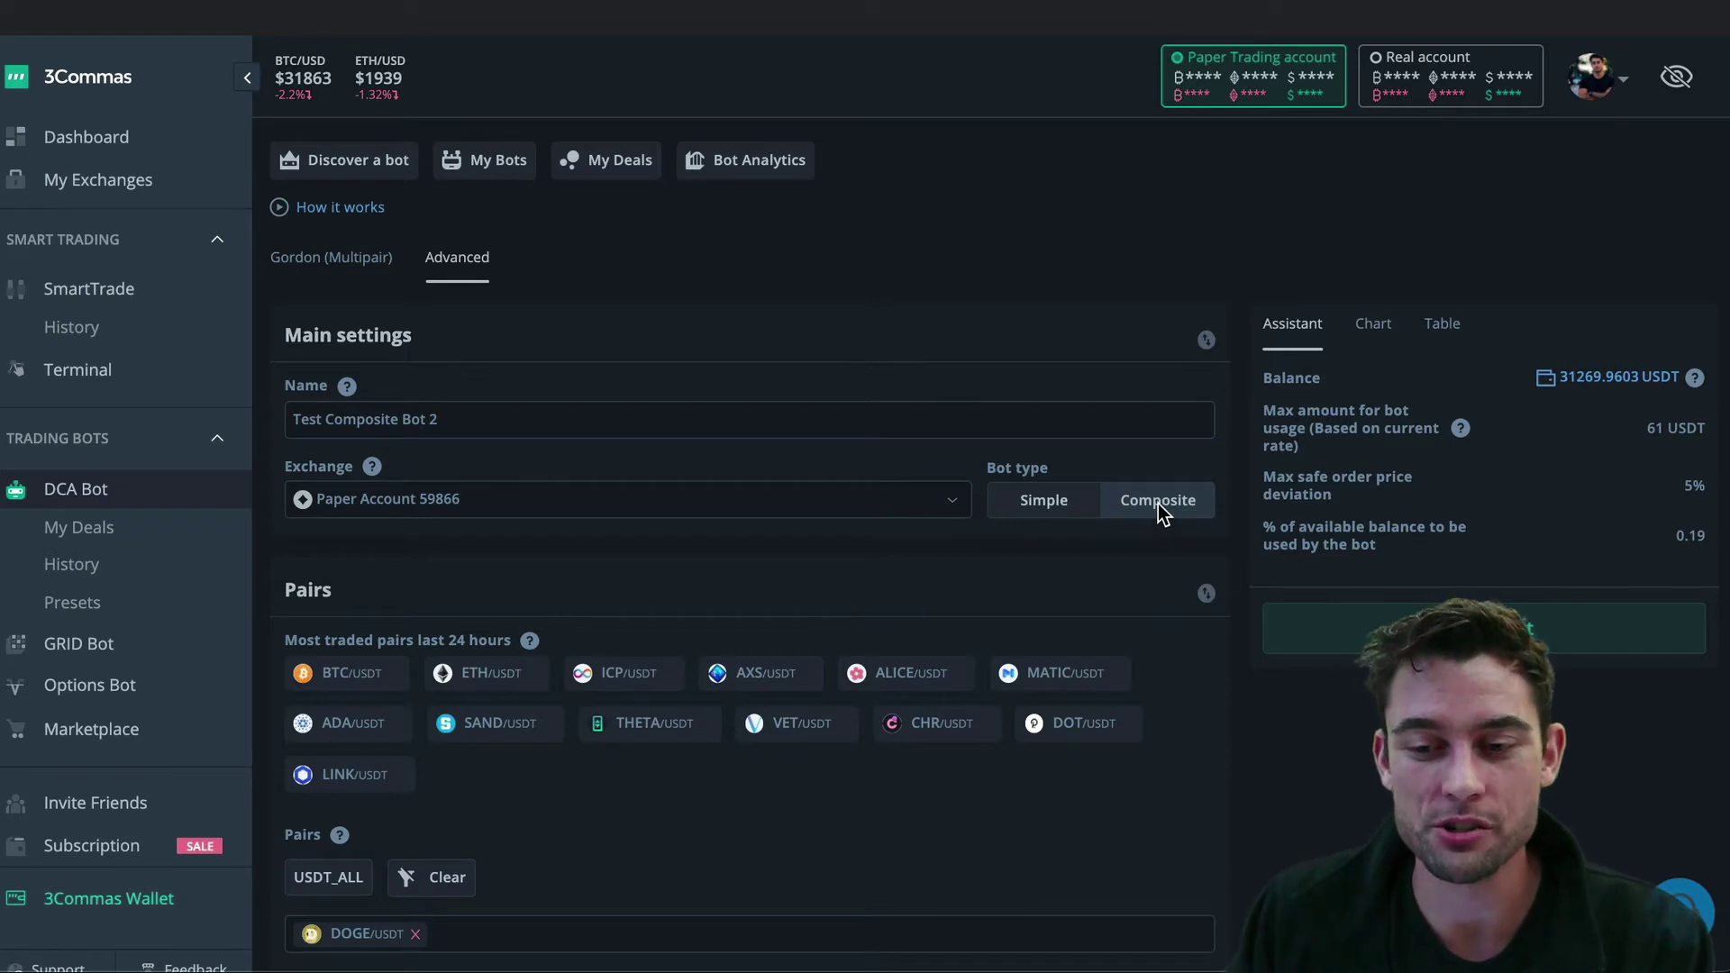
scroll(998, 705, down, 1)
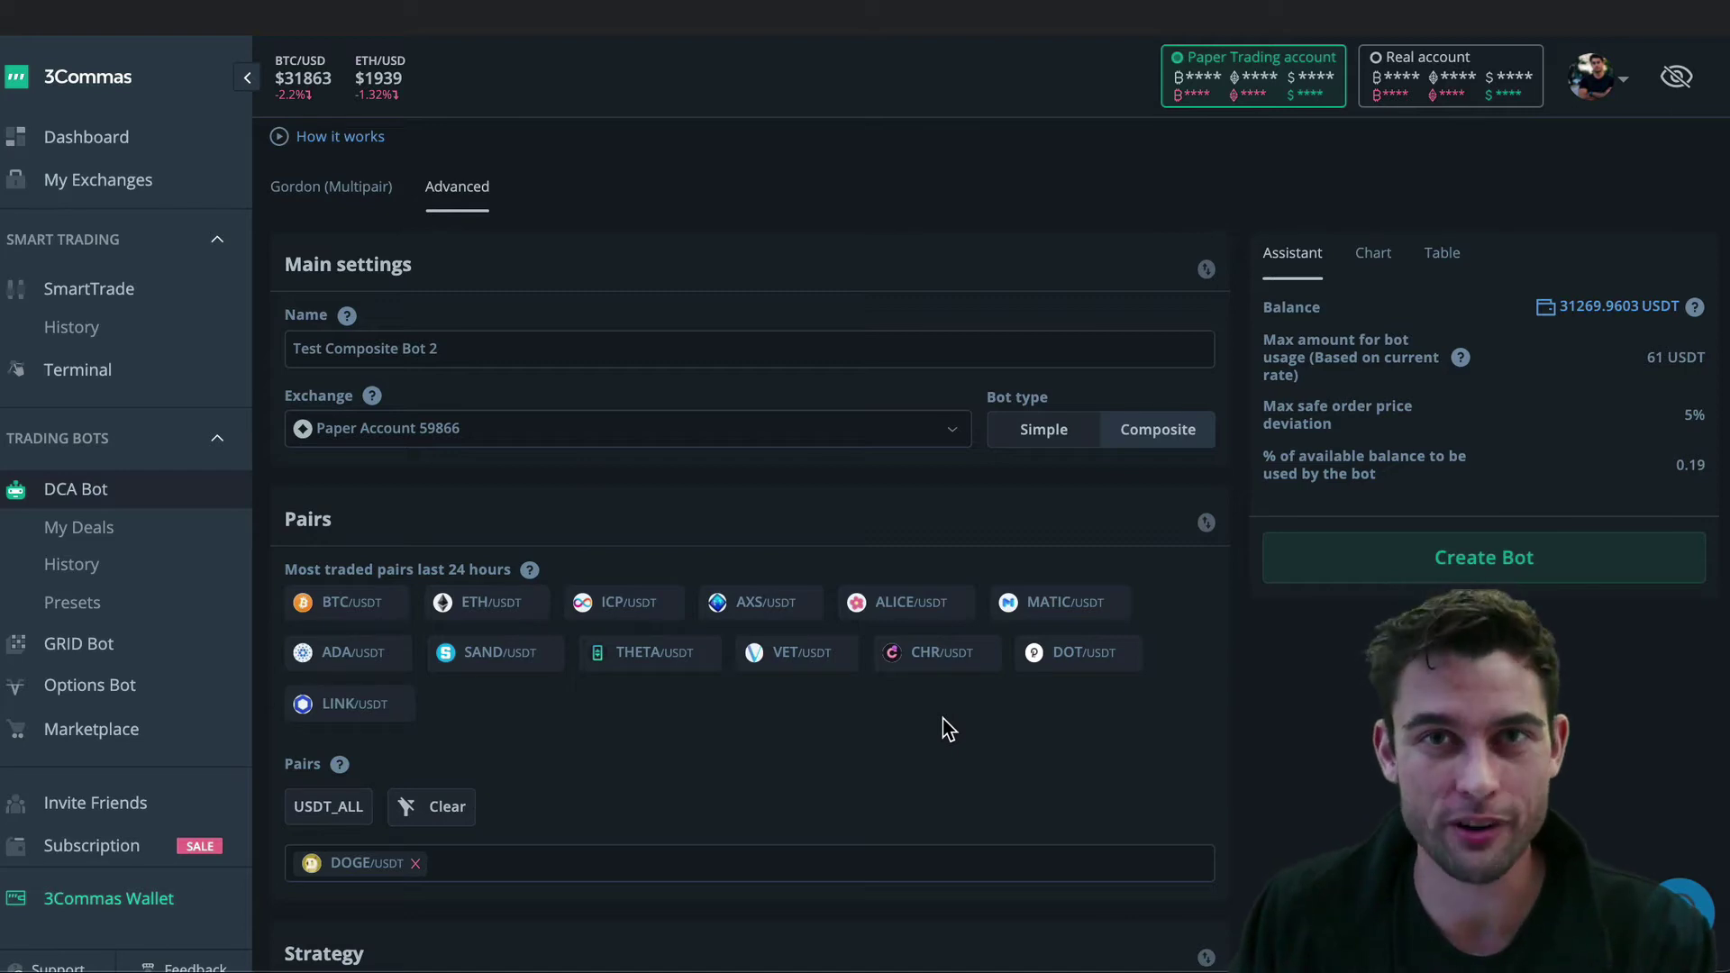
click(434, 810)
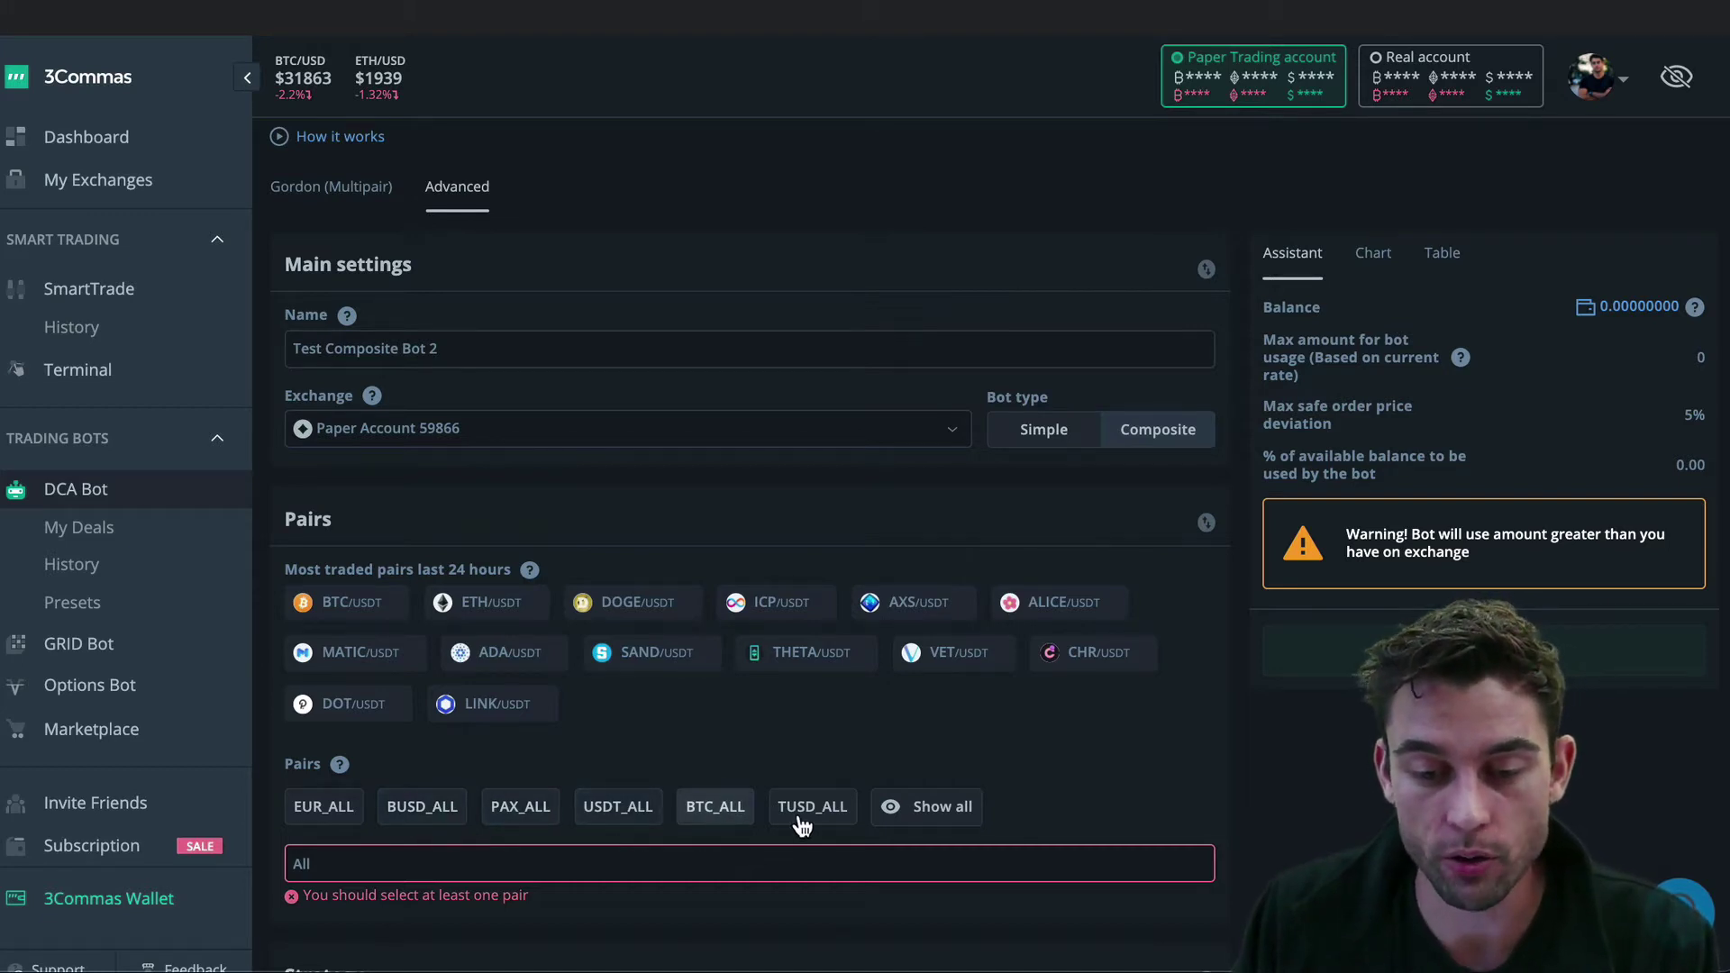
Show all the quote-currency pair groups and read the explanation of the profit currency setting
click(928, 808)
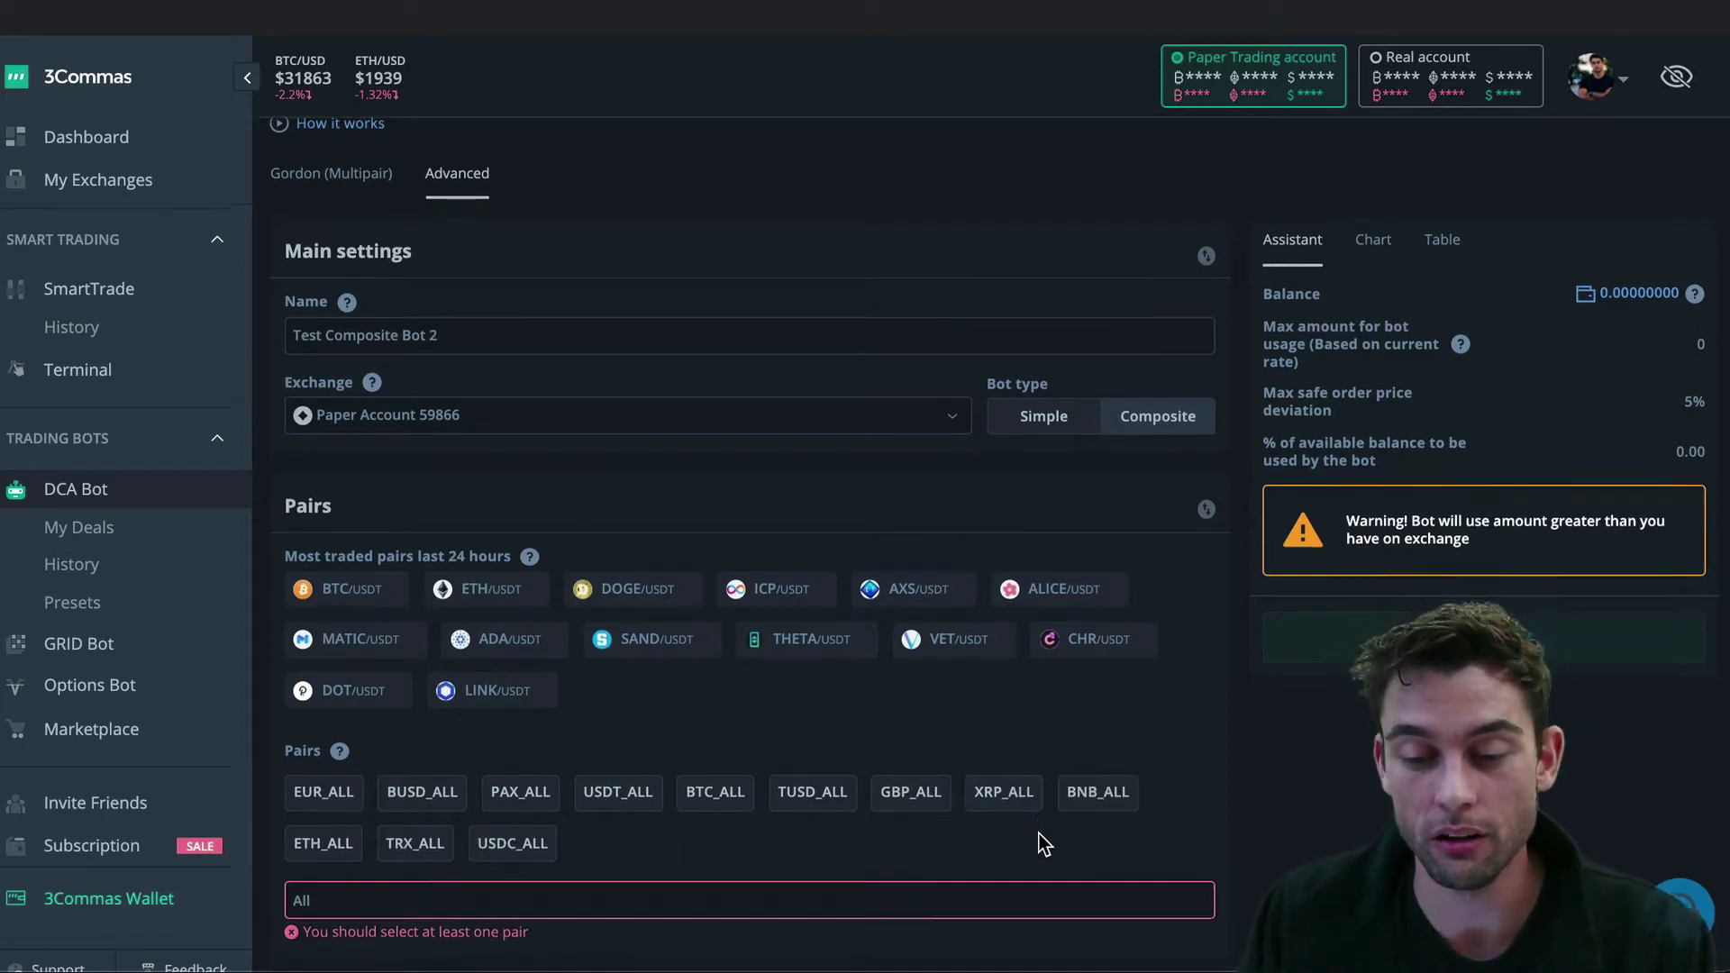
scroll(1044, 844, down, 3)
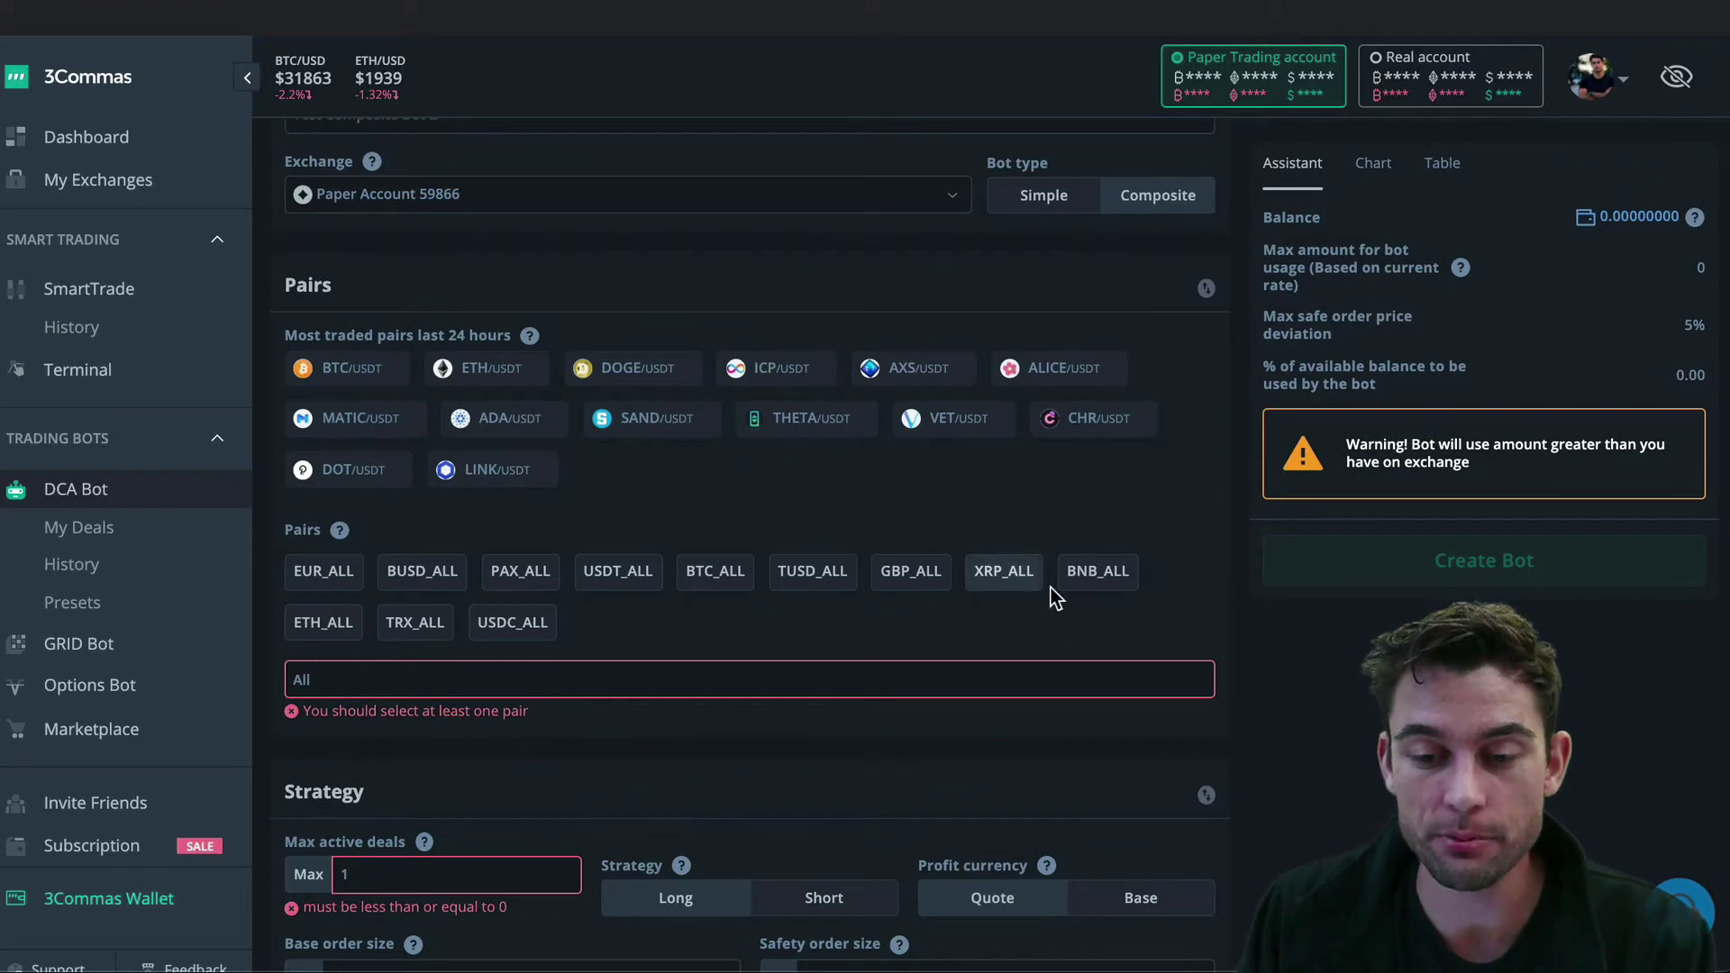
scroll(838, 681, up, 2)
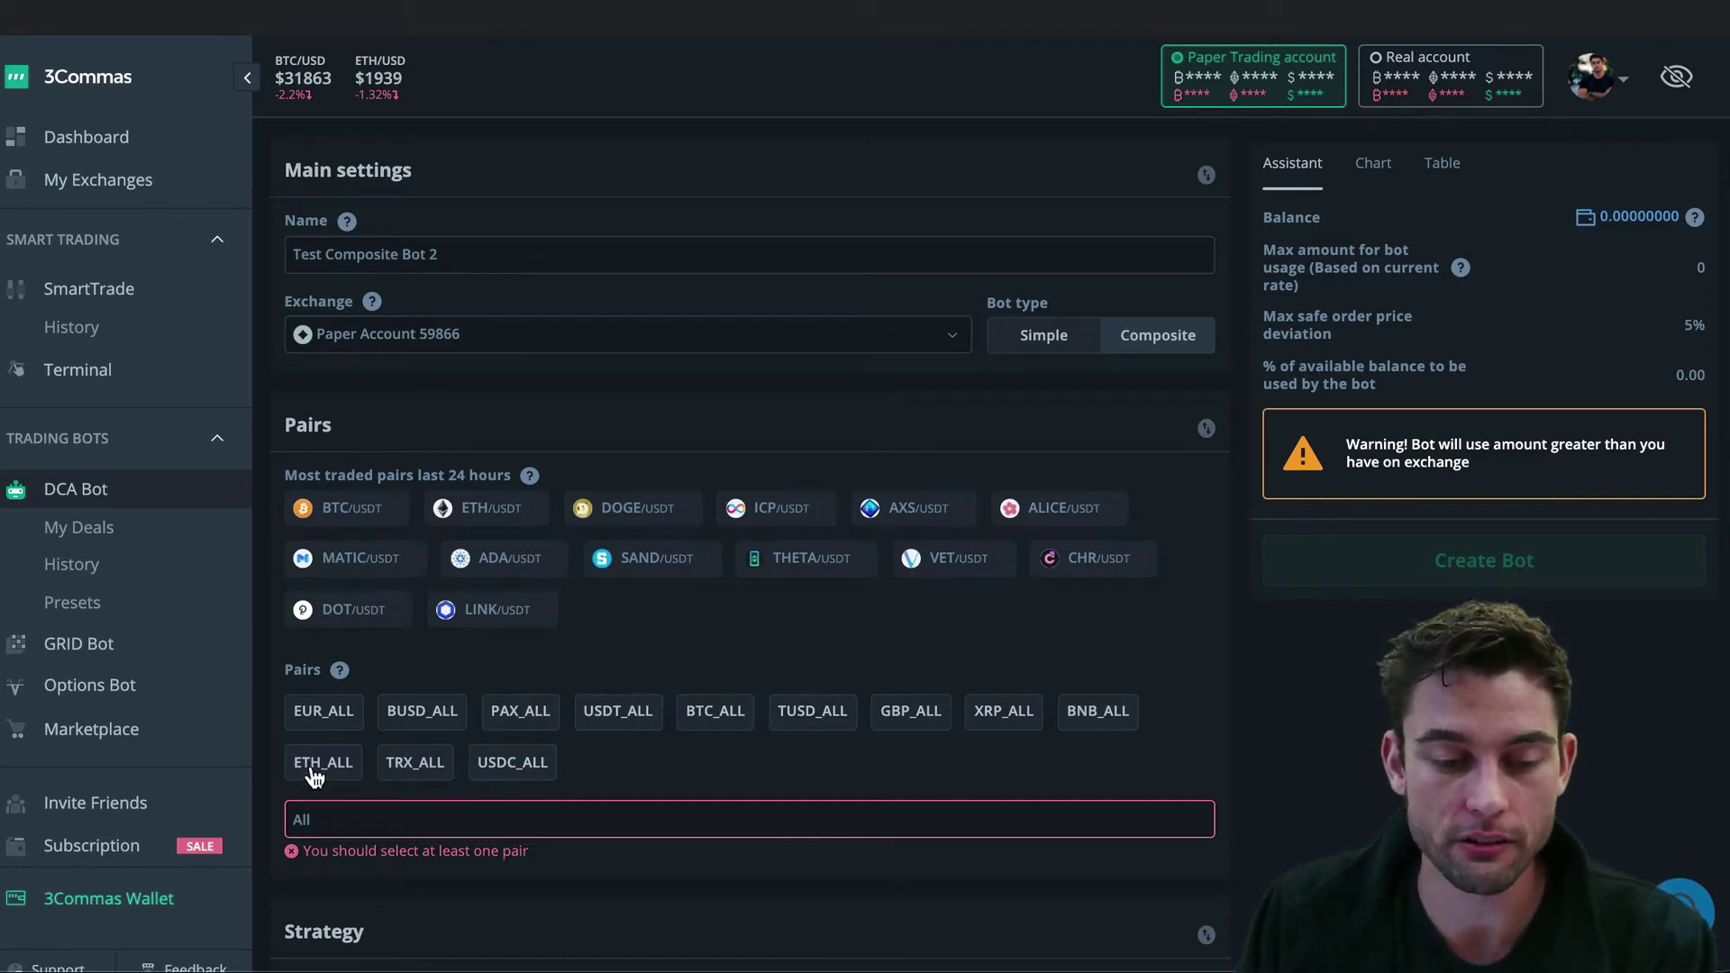
scroll(730, 759, down, 2)
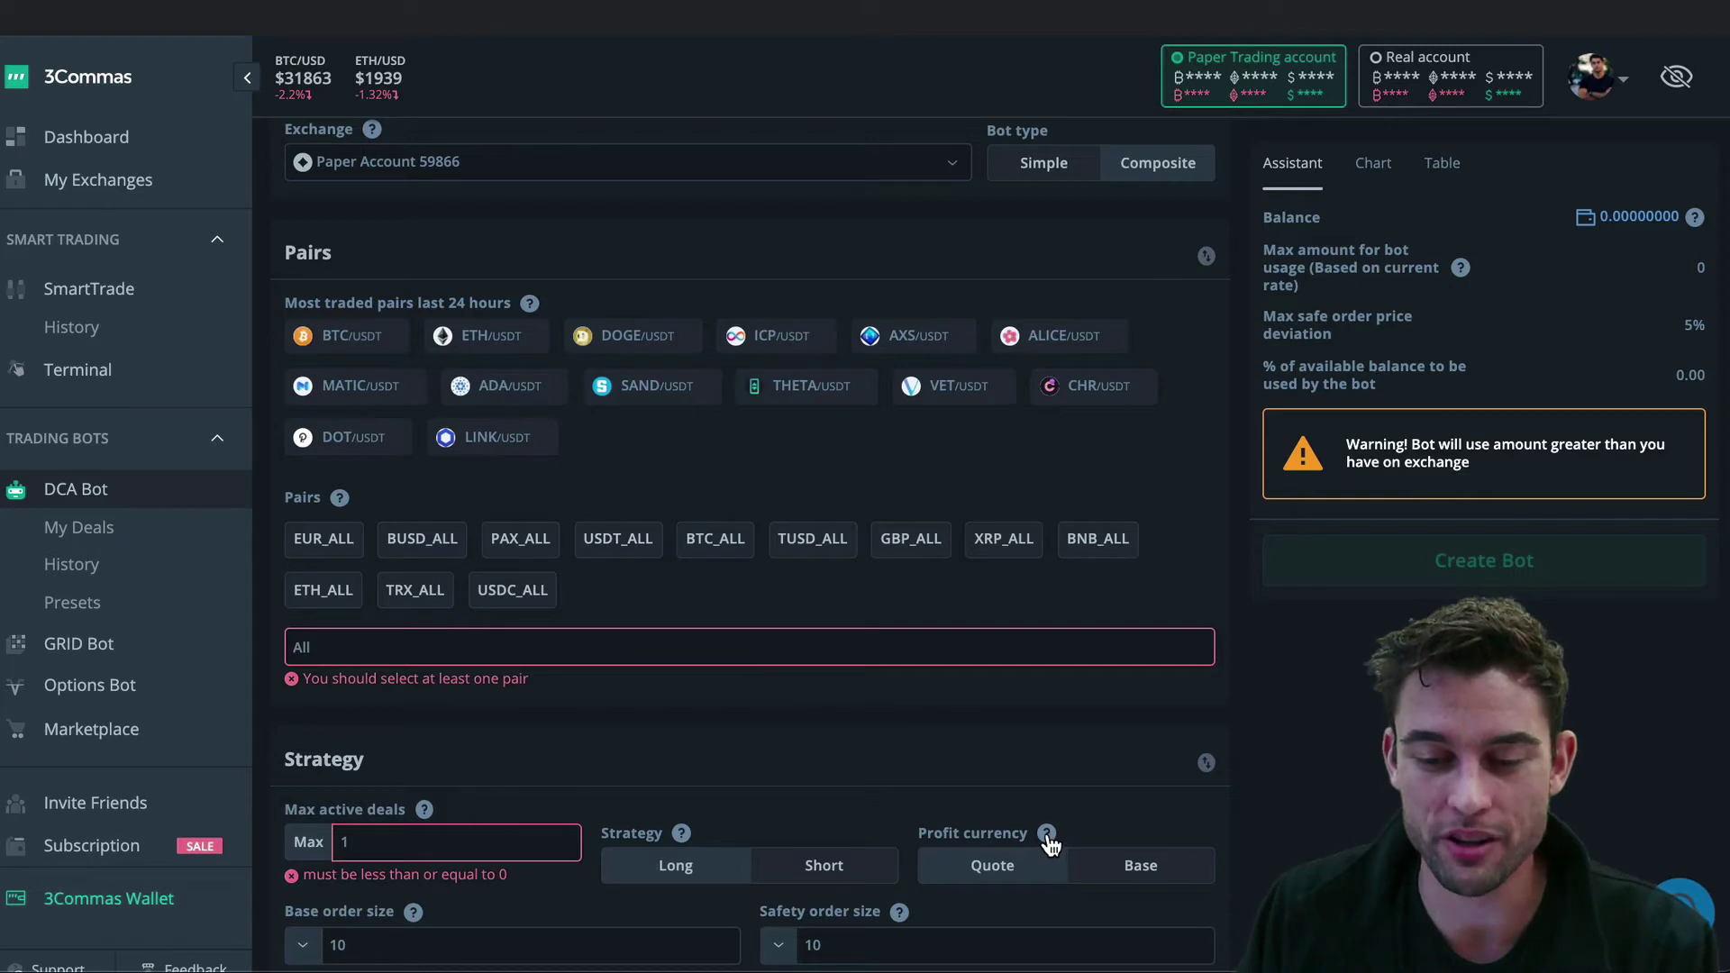
mouse_move(1048, 840)
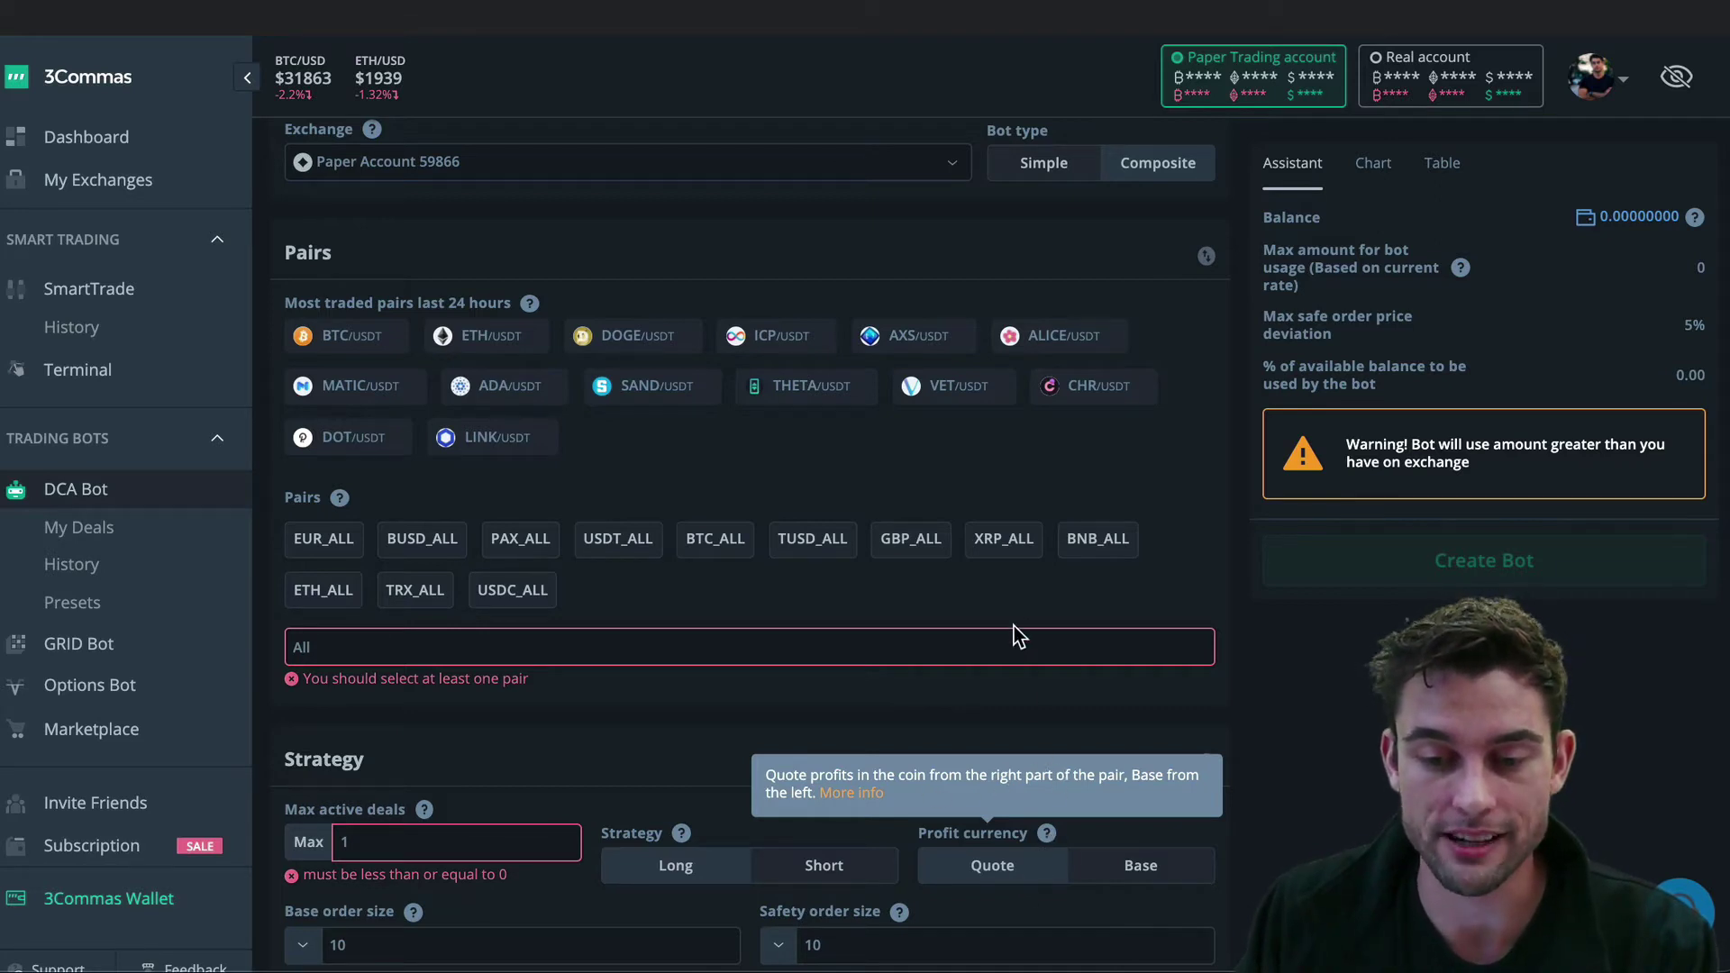
scroll(1012, 592, up, 1)
scroll(1000, 560, up, 1)
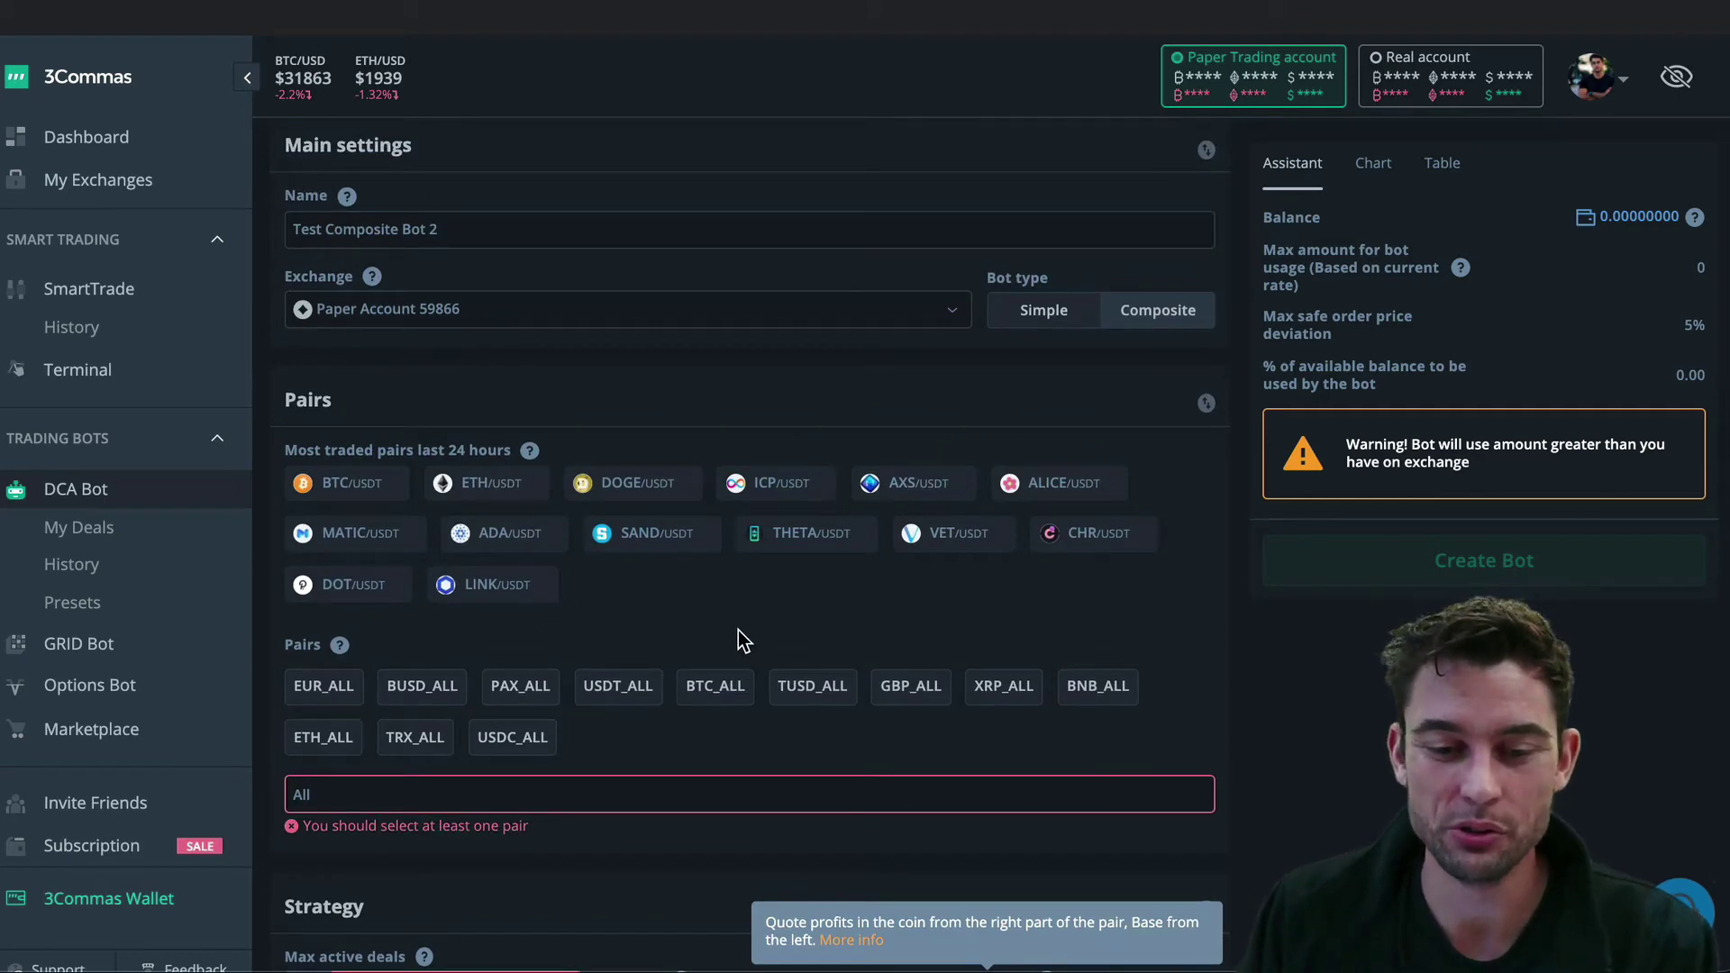
Add all BTC pairs to the composite bot and look through the full list of selected pairs
click(733, 700)
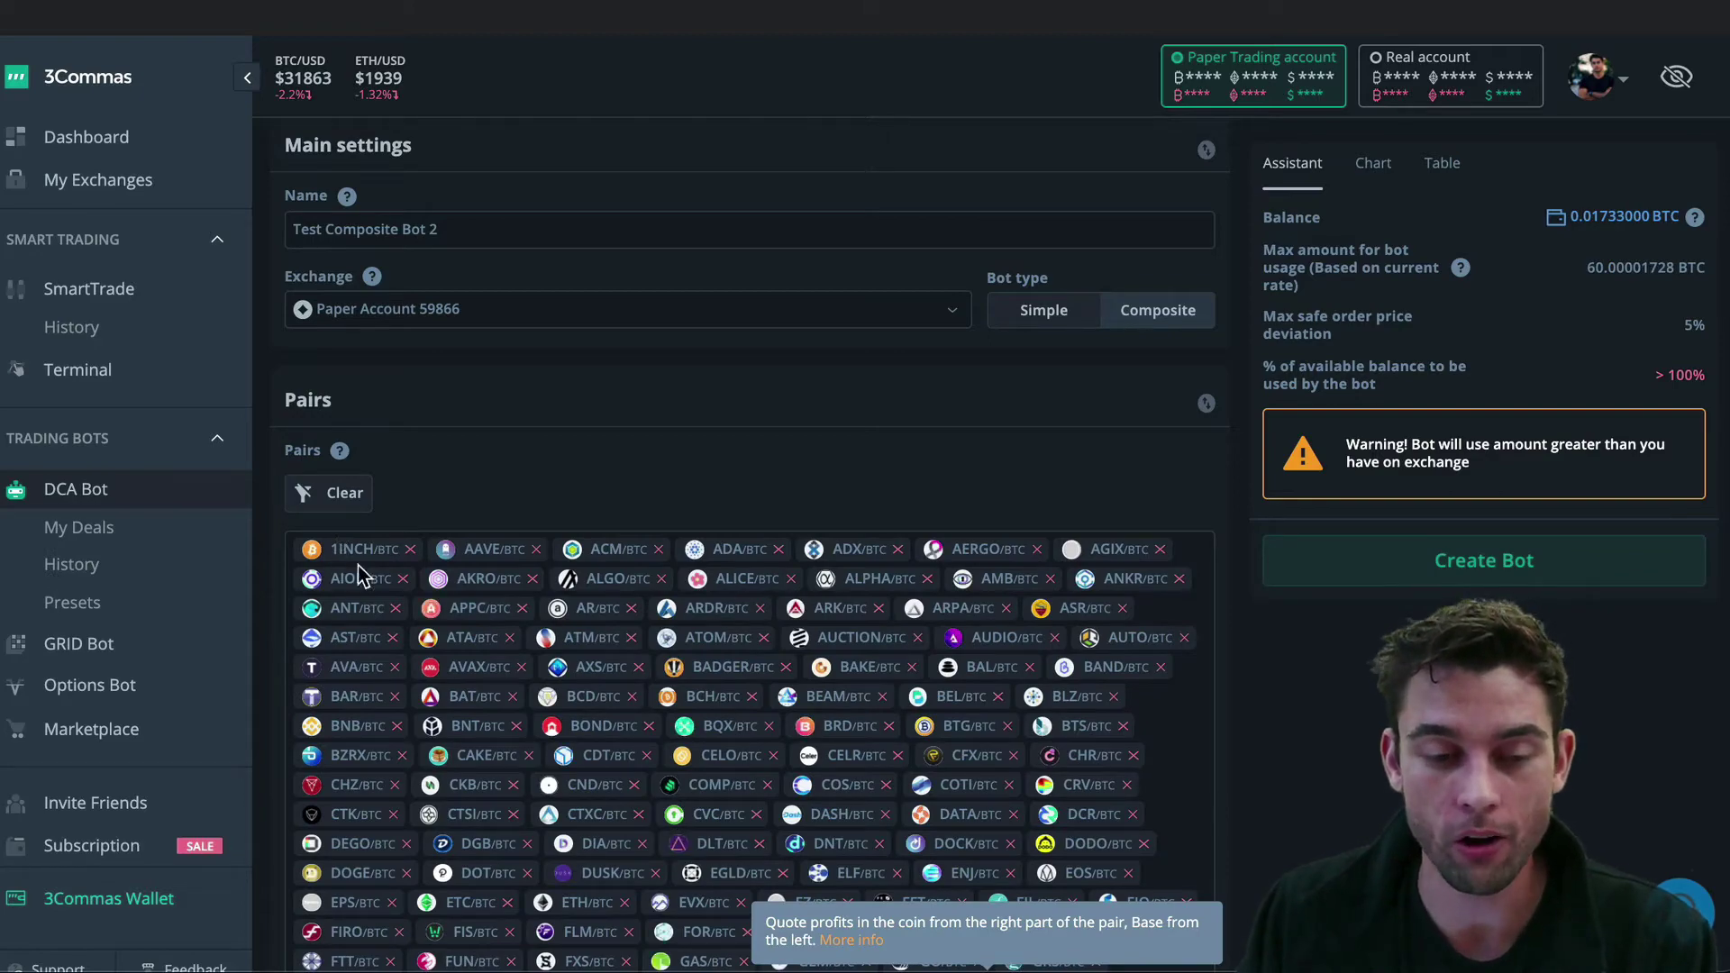
scroll(667, 757, down, 4)
scroll(678, 698, down, 3)
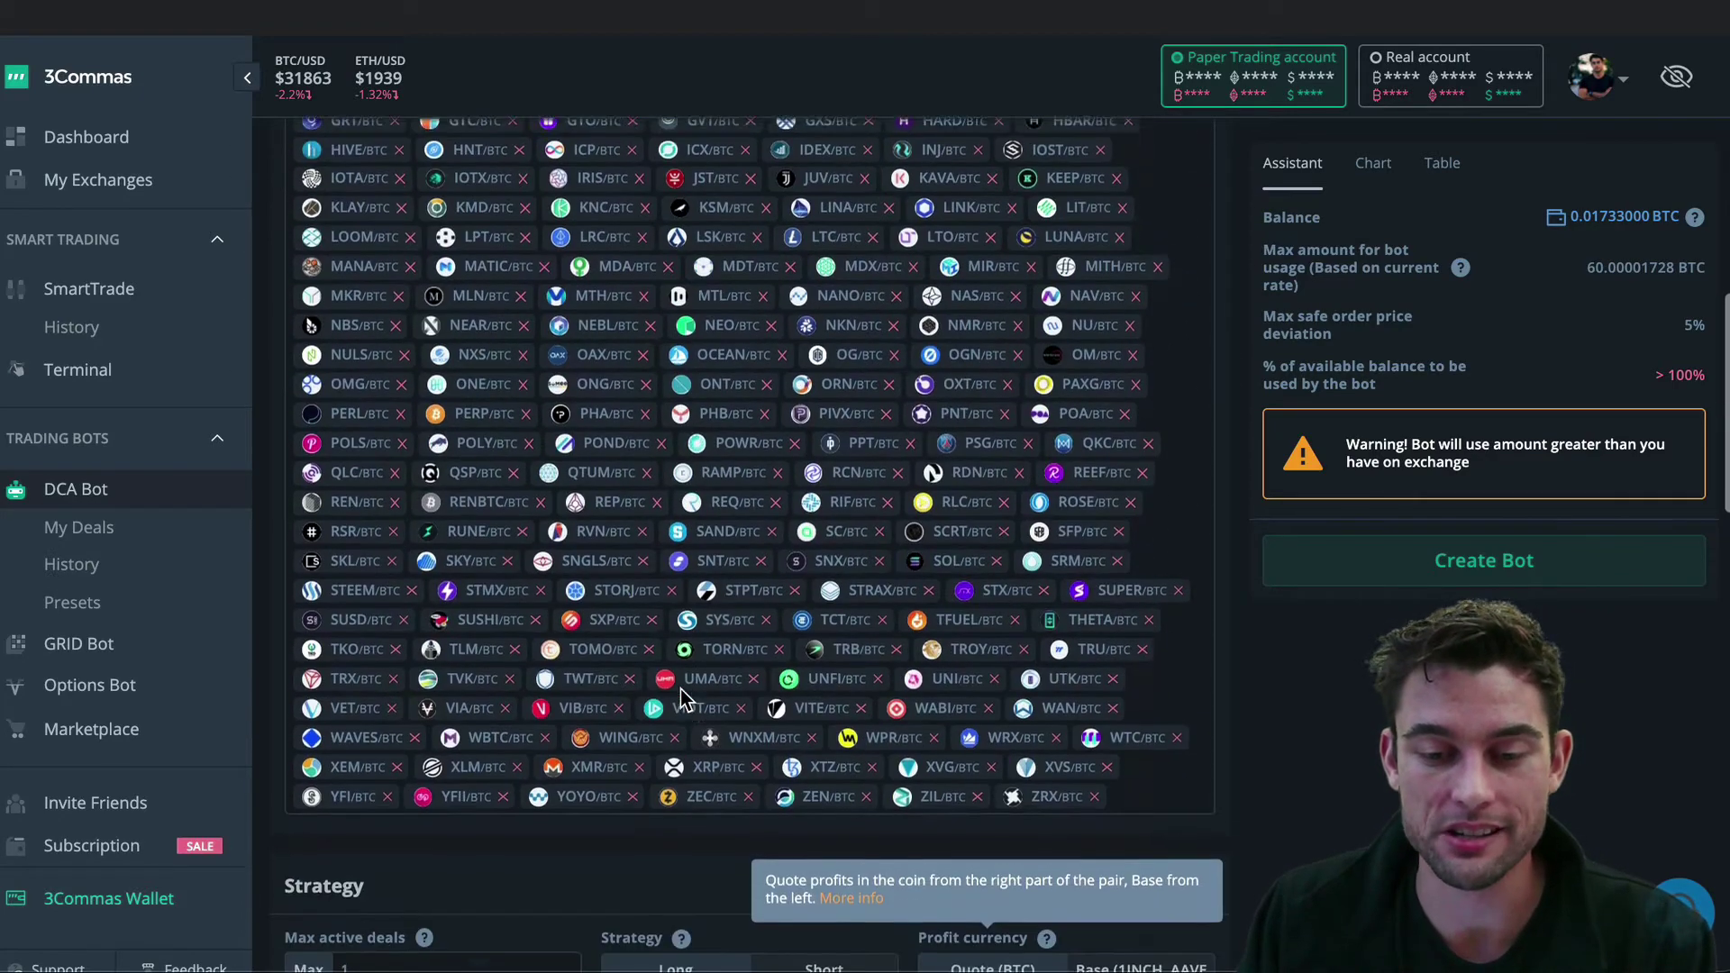
scroll(677, 699, up, 8)
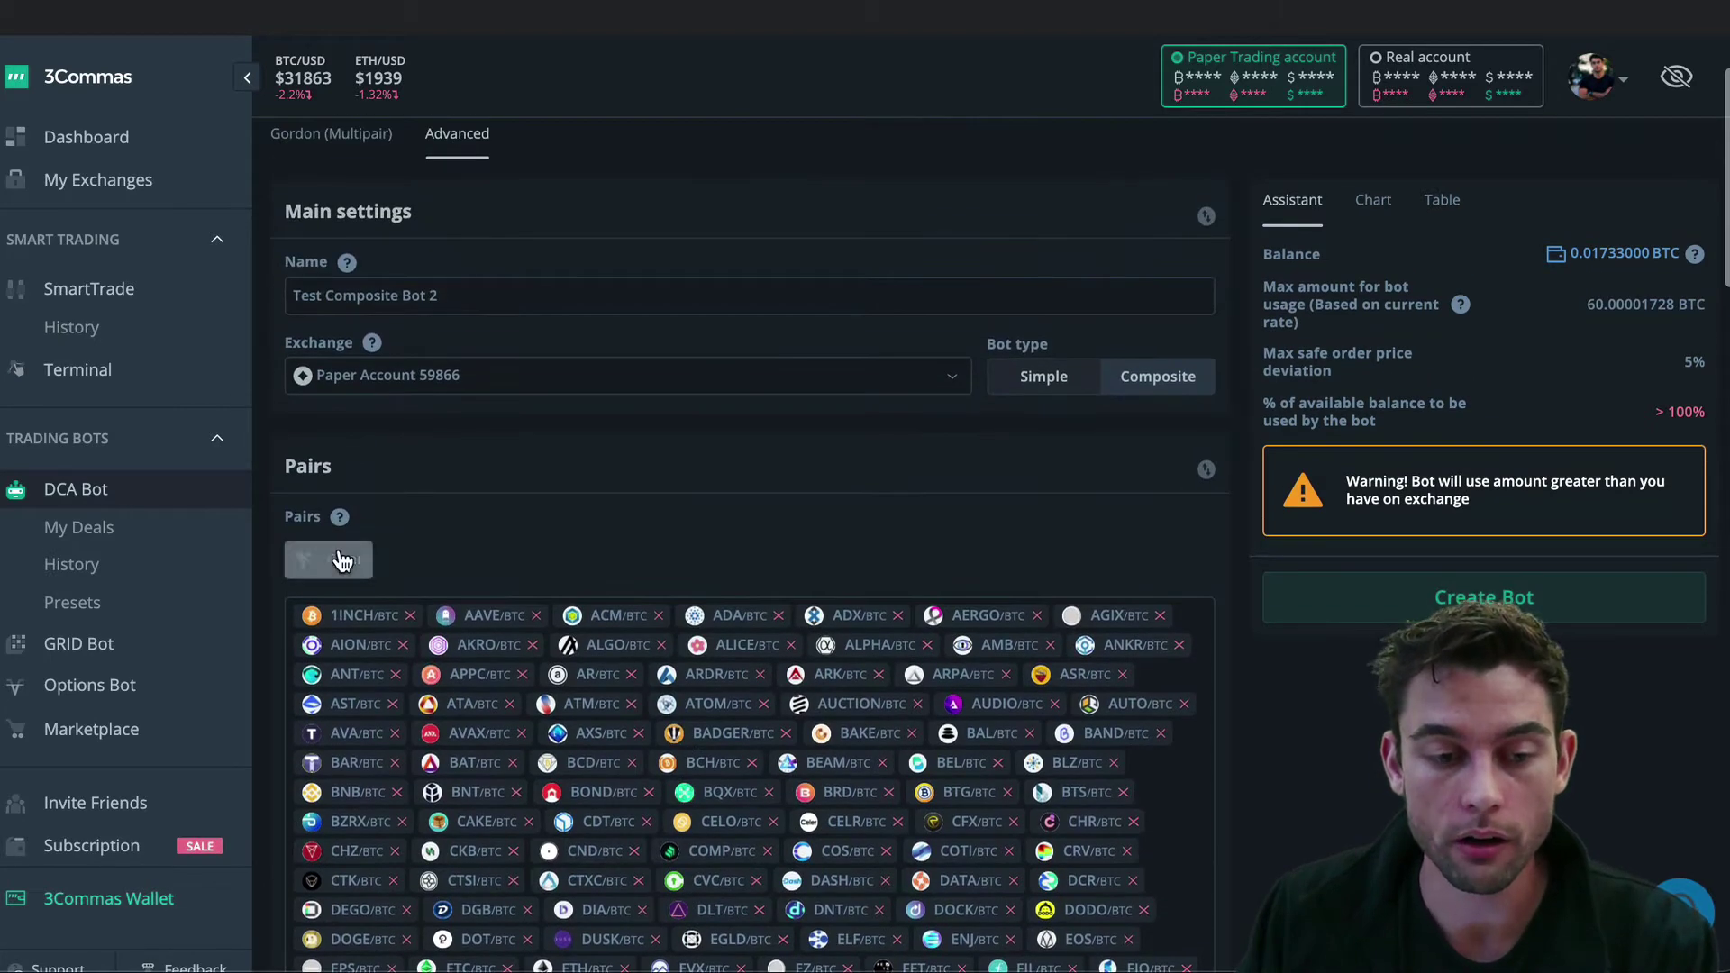
Clear the selected BTC pairs and add all USDT pairs to the composite bot instead
click(342, 556)
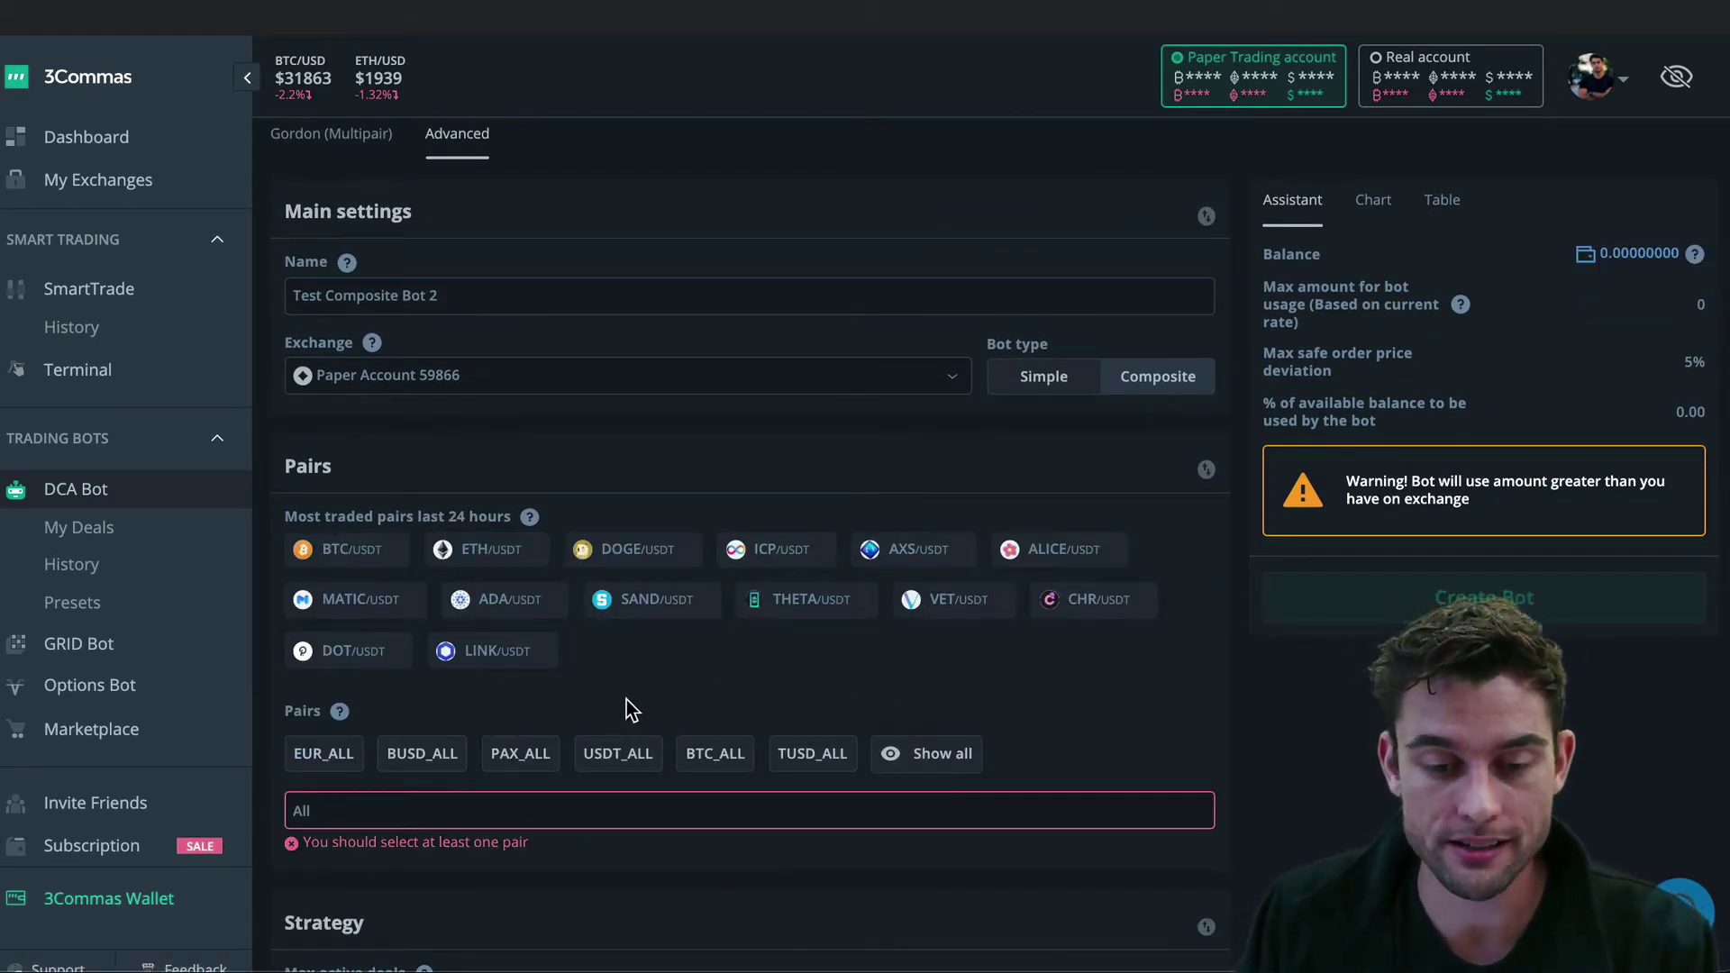
click(616, 755)
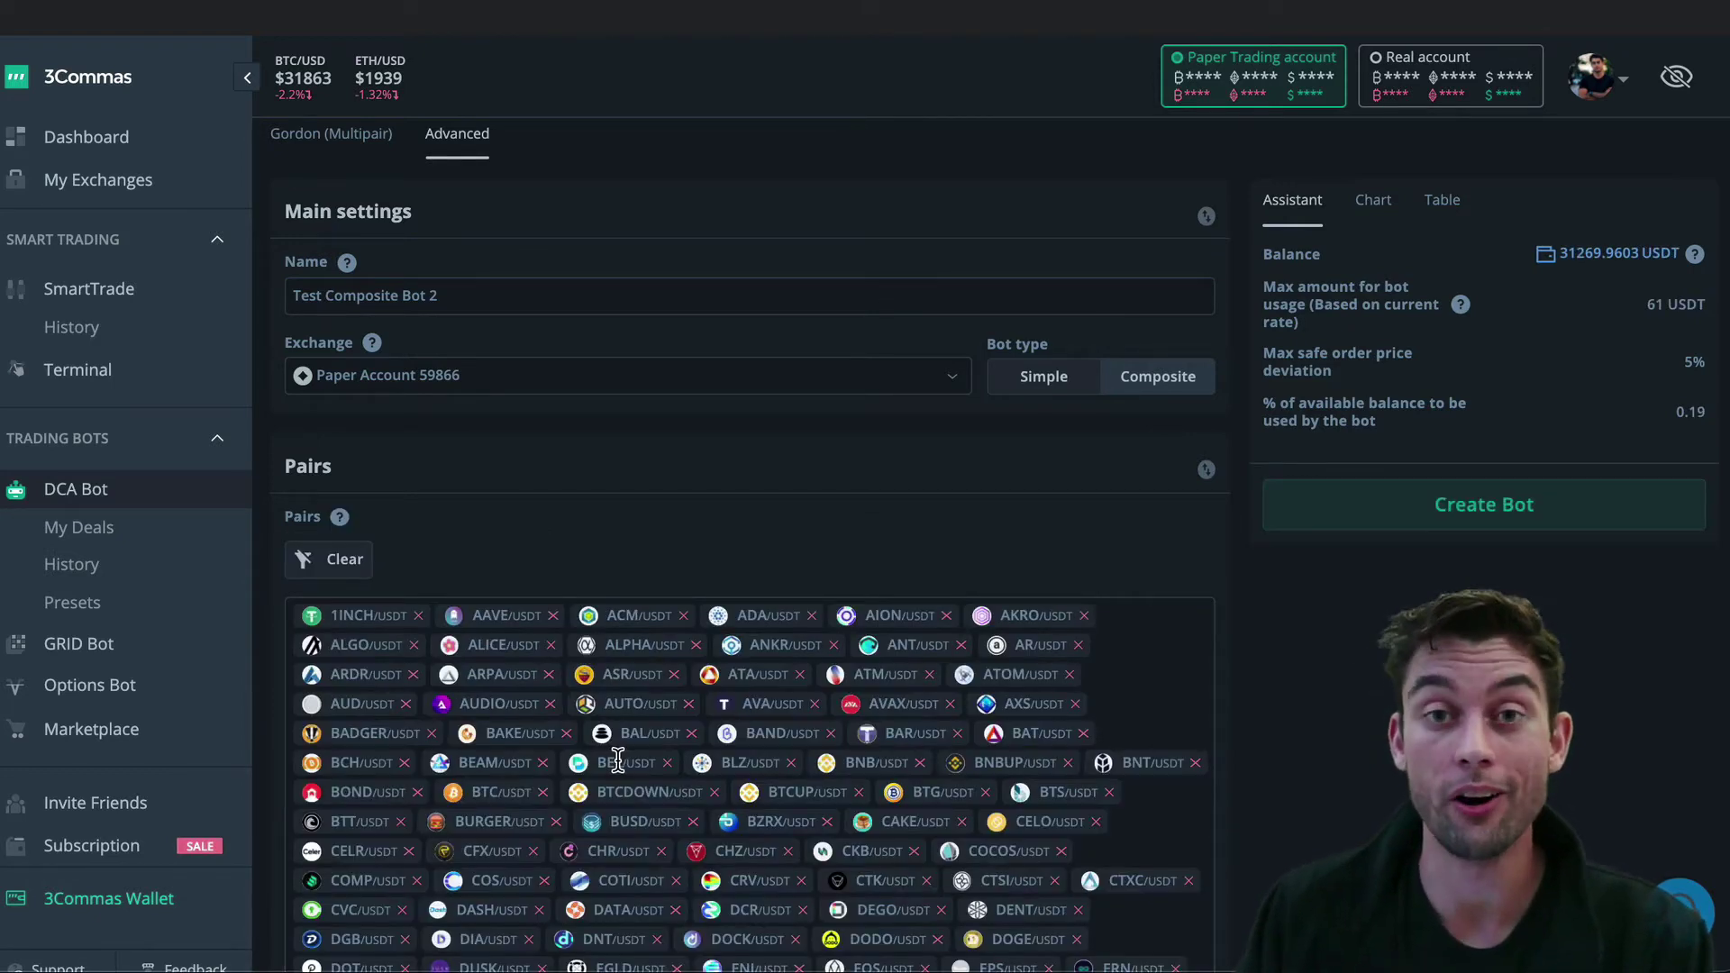
scroll(618, 760, down, 3)
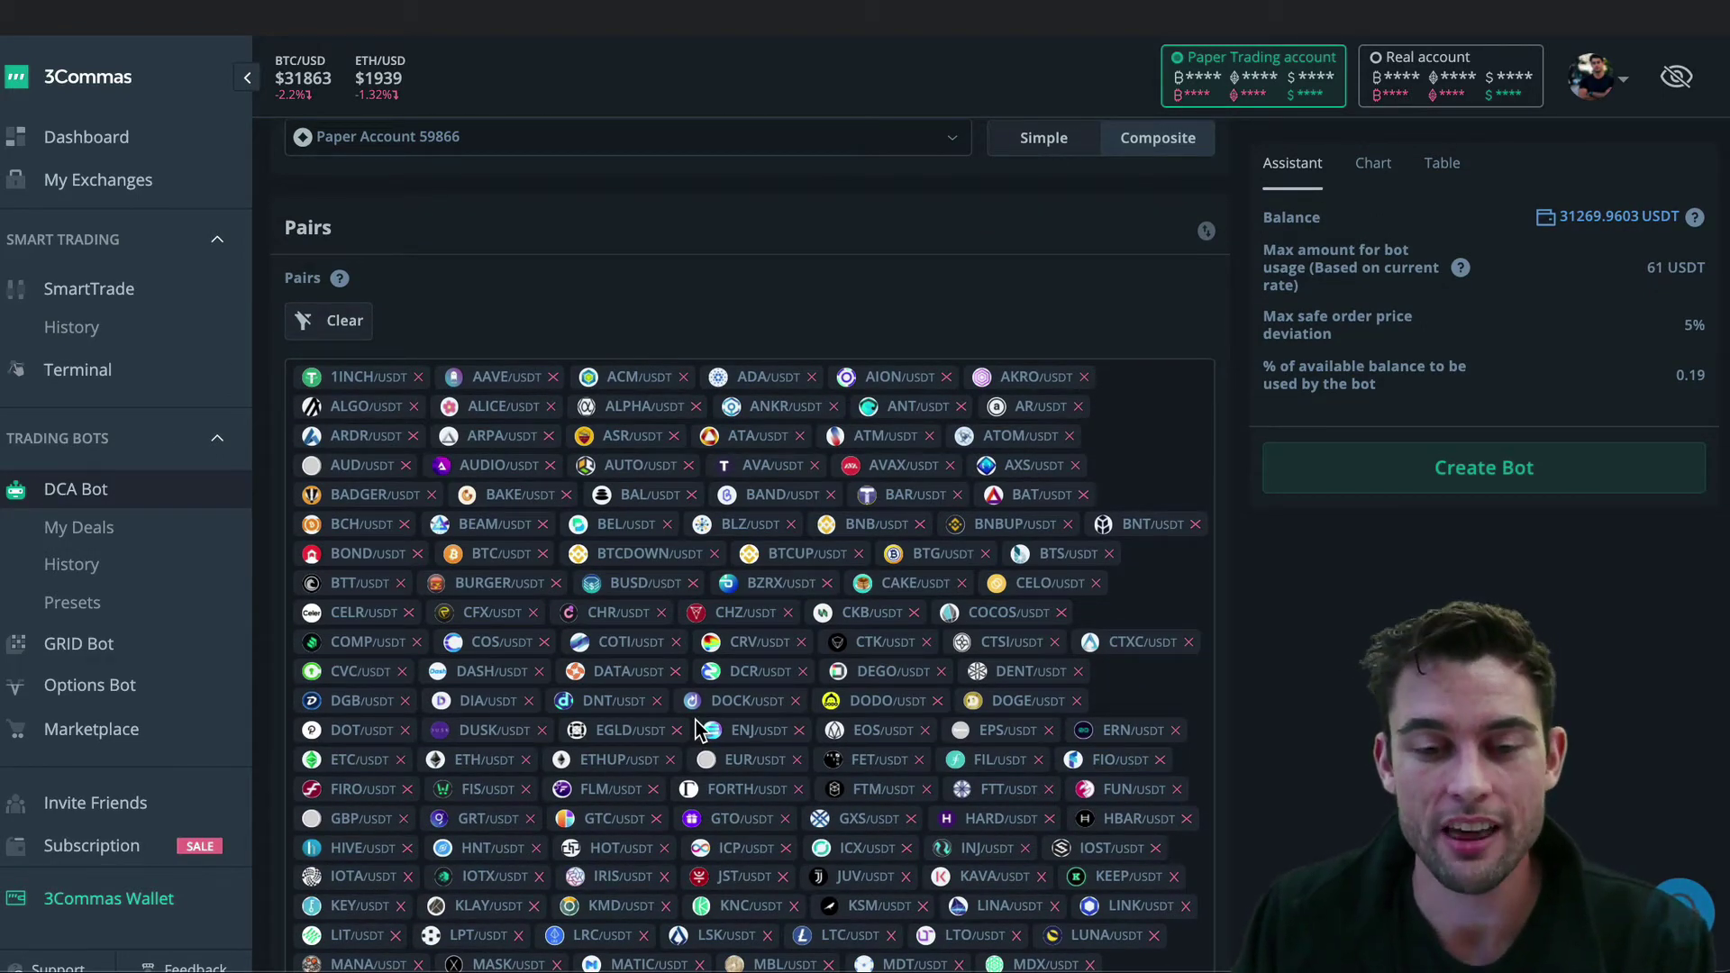
Read the exchange setting's explanation and look through the full list of selected USDT pairs down to the Strategy section
scroll(695, 730, up, 2)
mouse_move(371, 261)
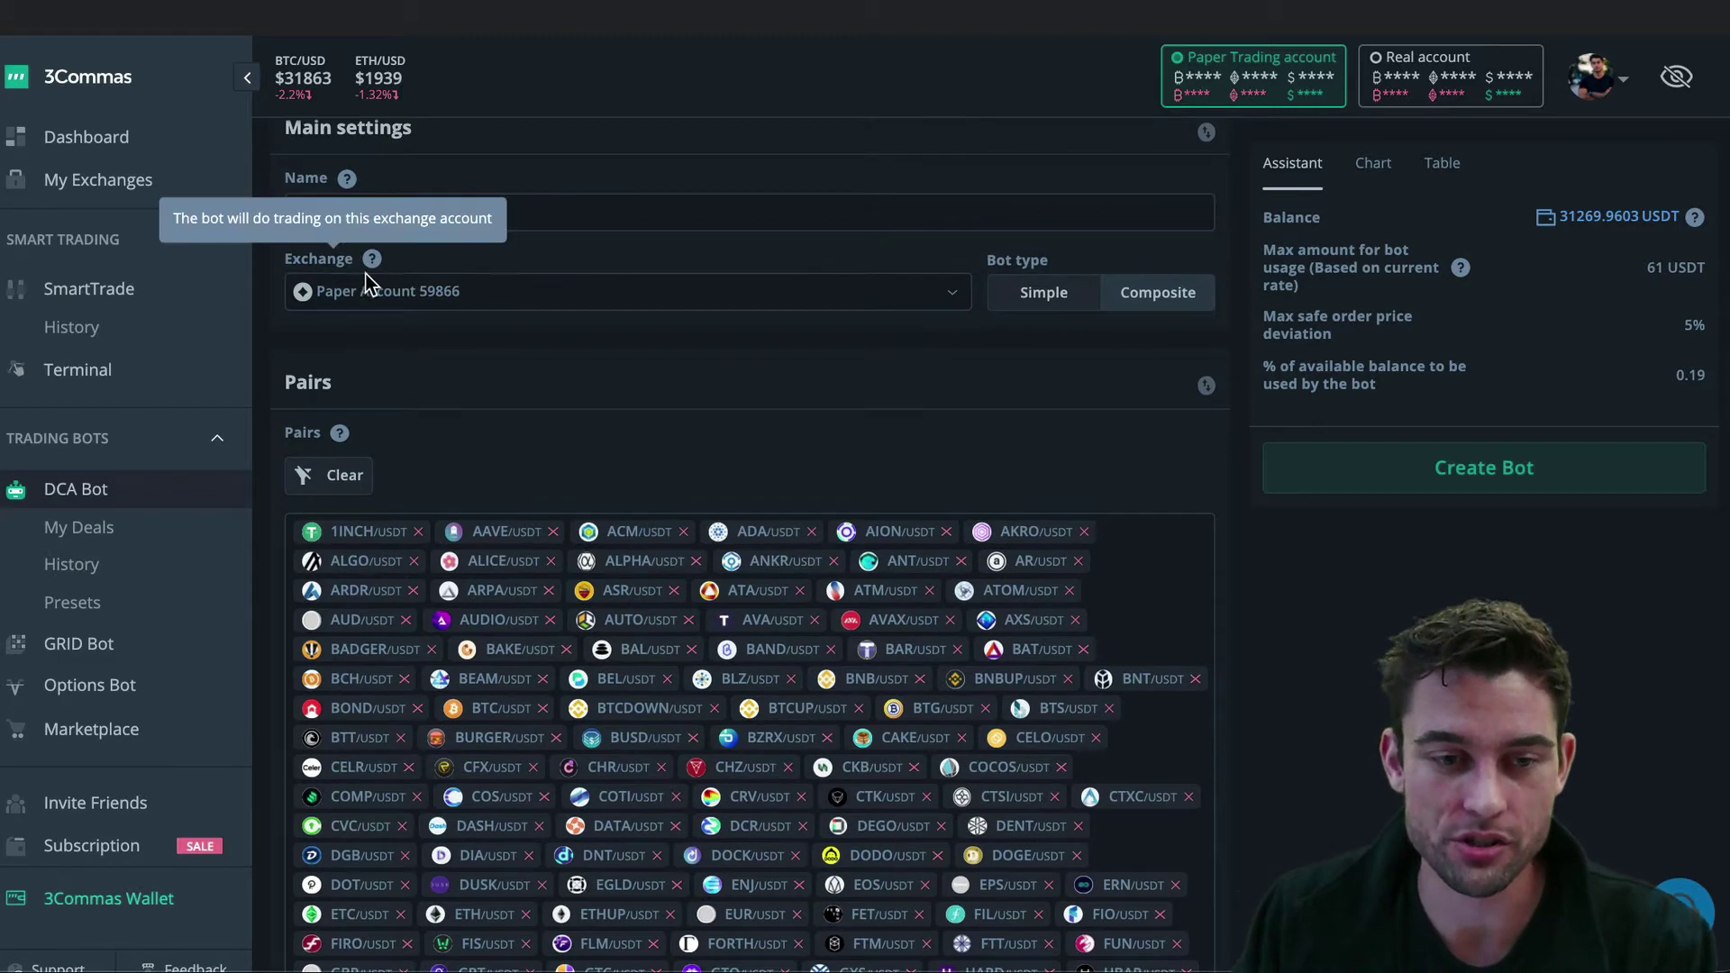
scroll(765, 397, down, 1)
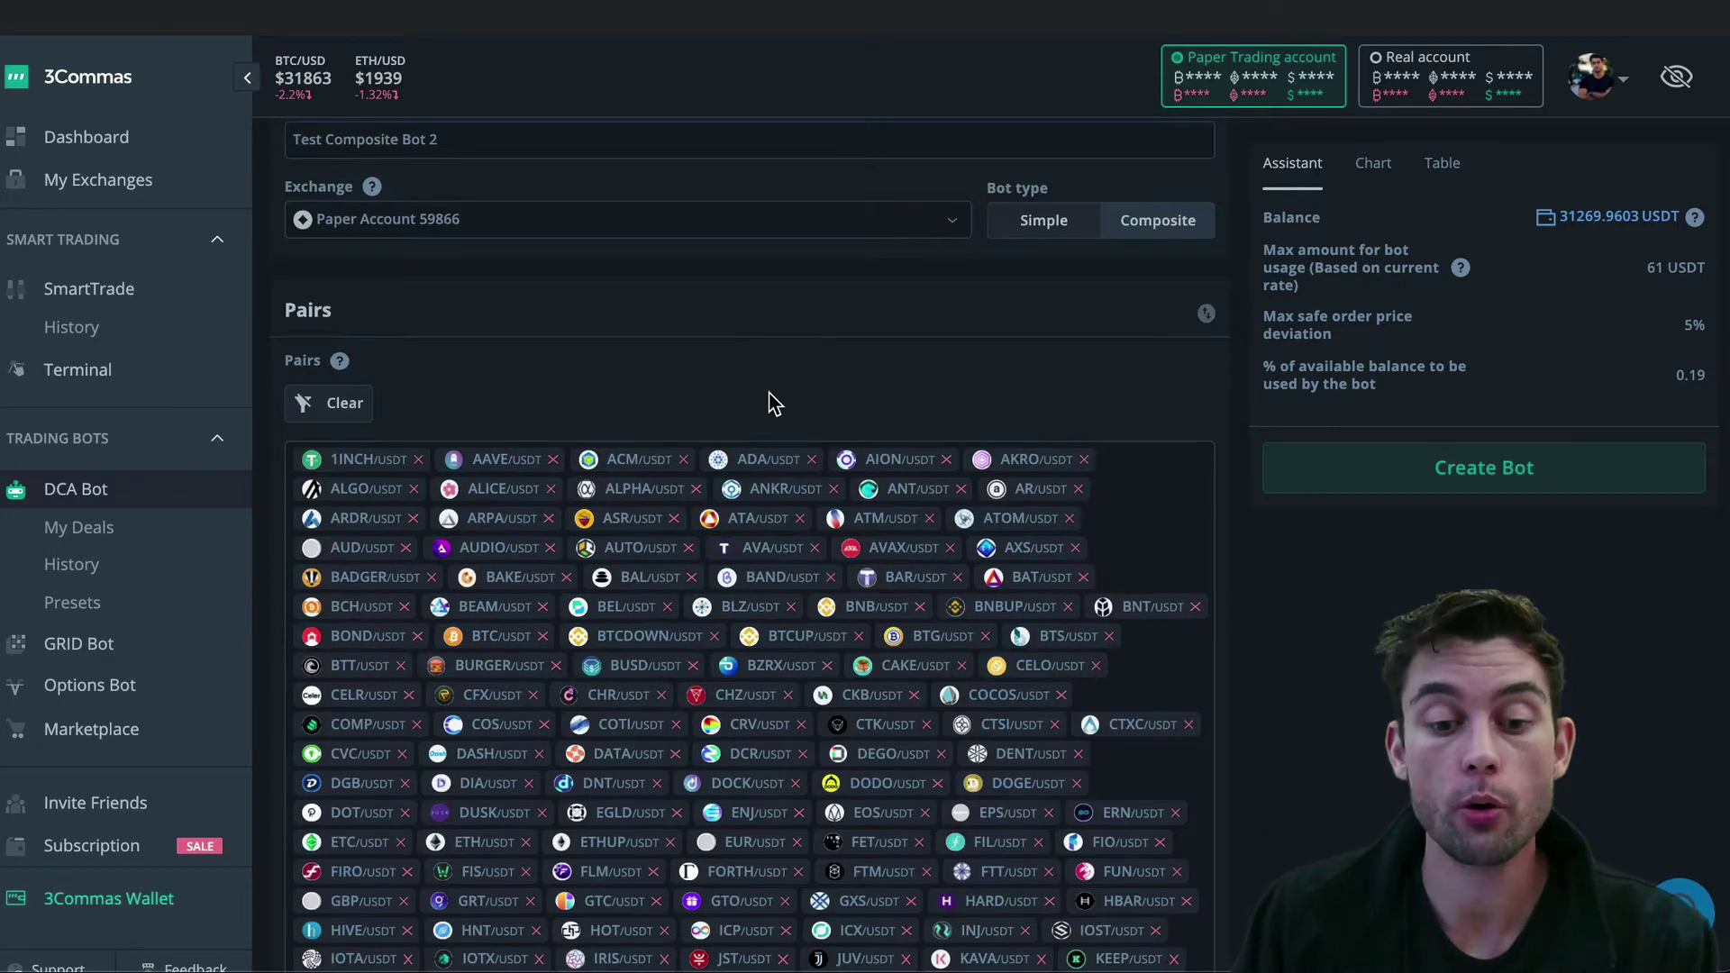
scroll(772, 403, down, 3)
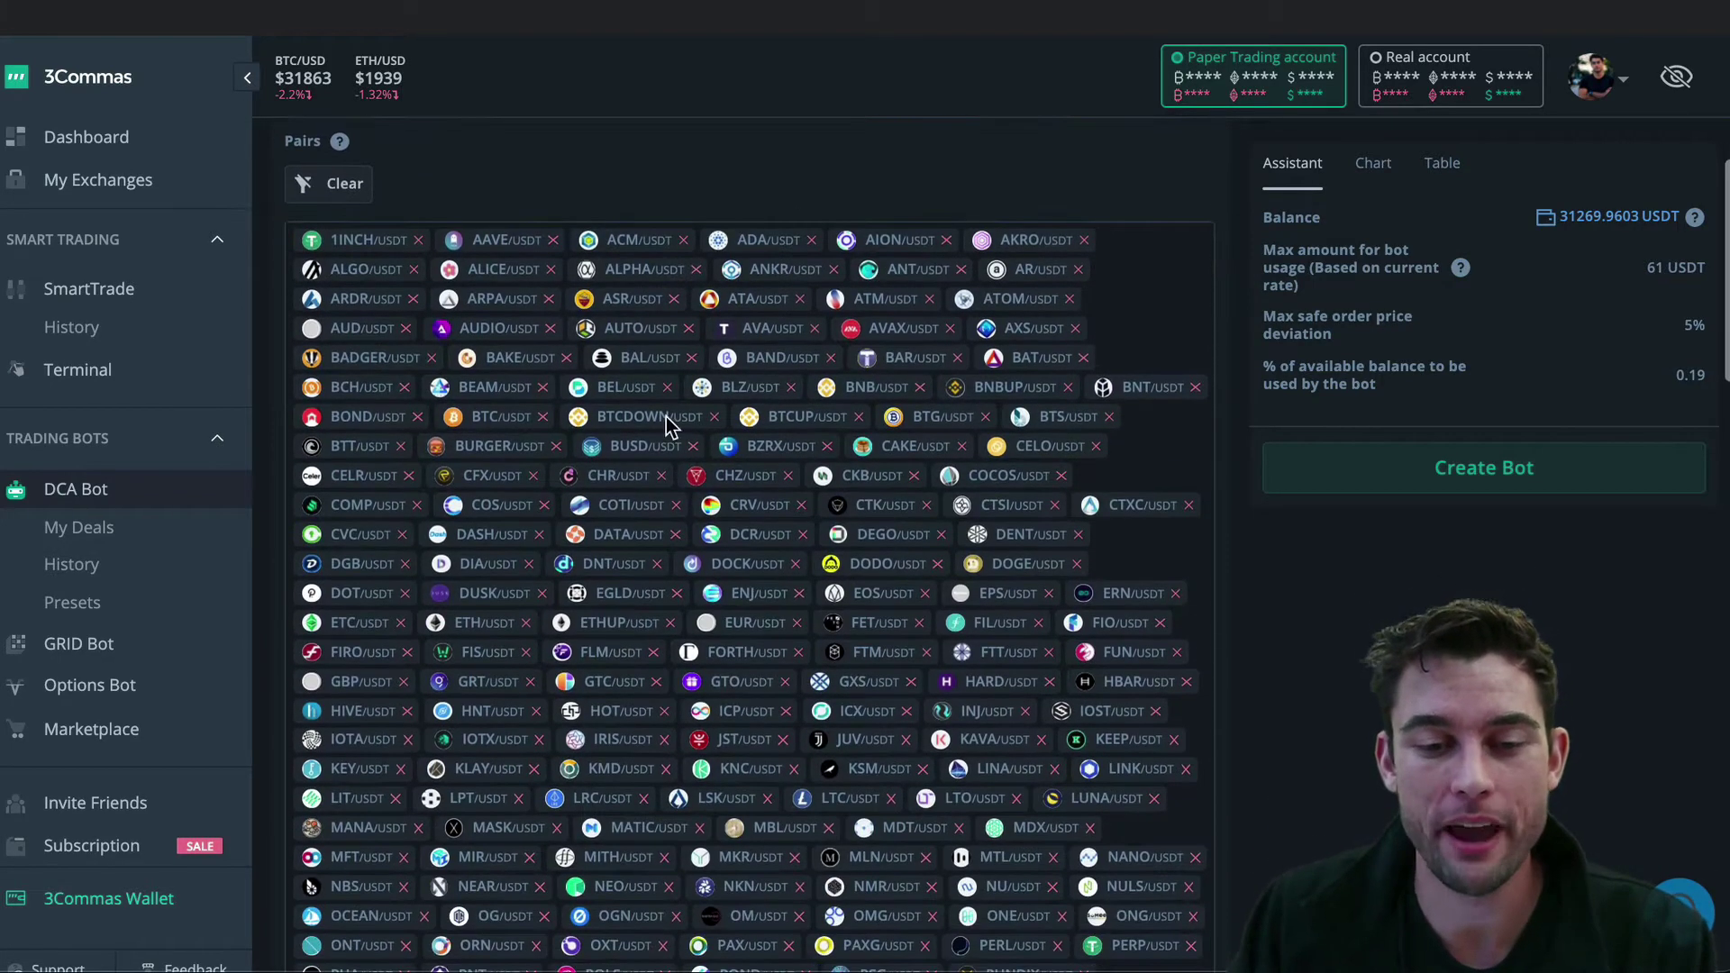
scroll(705, 593, down, 3)
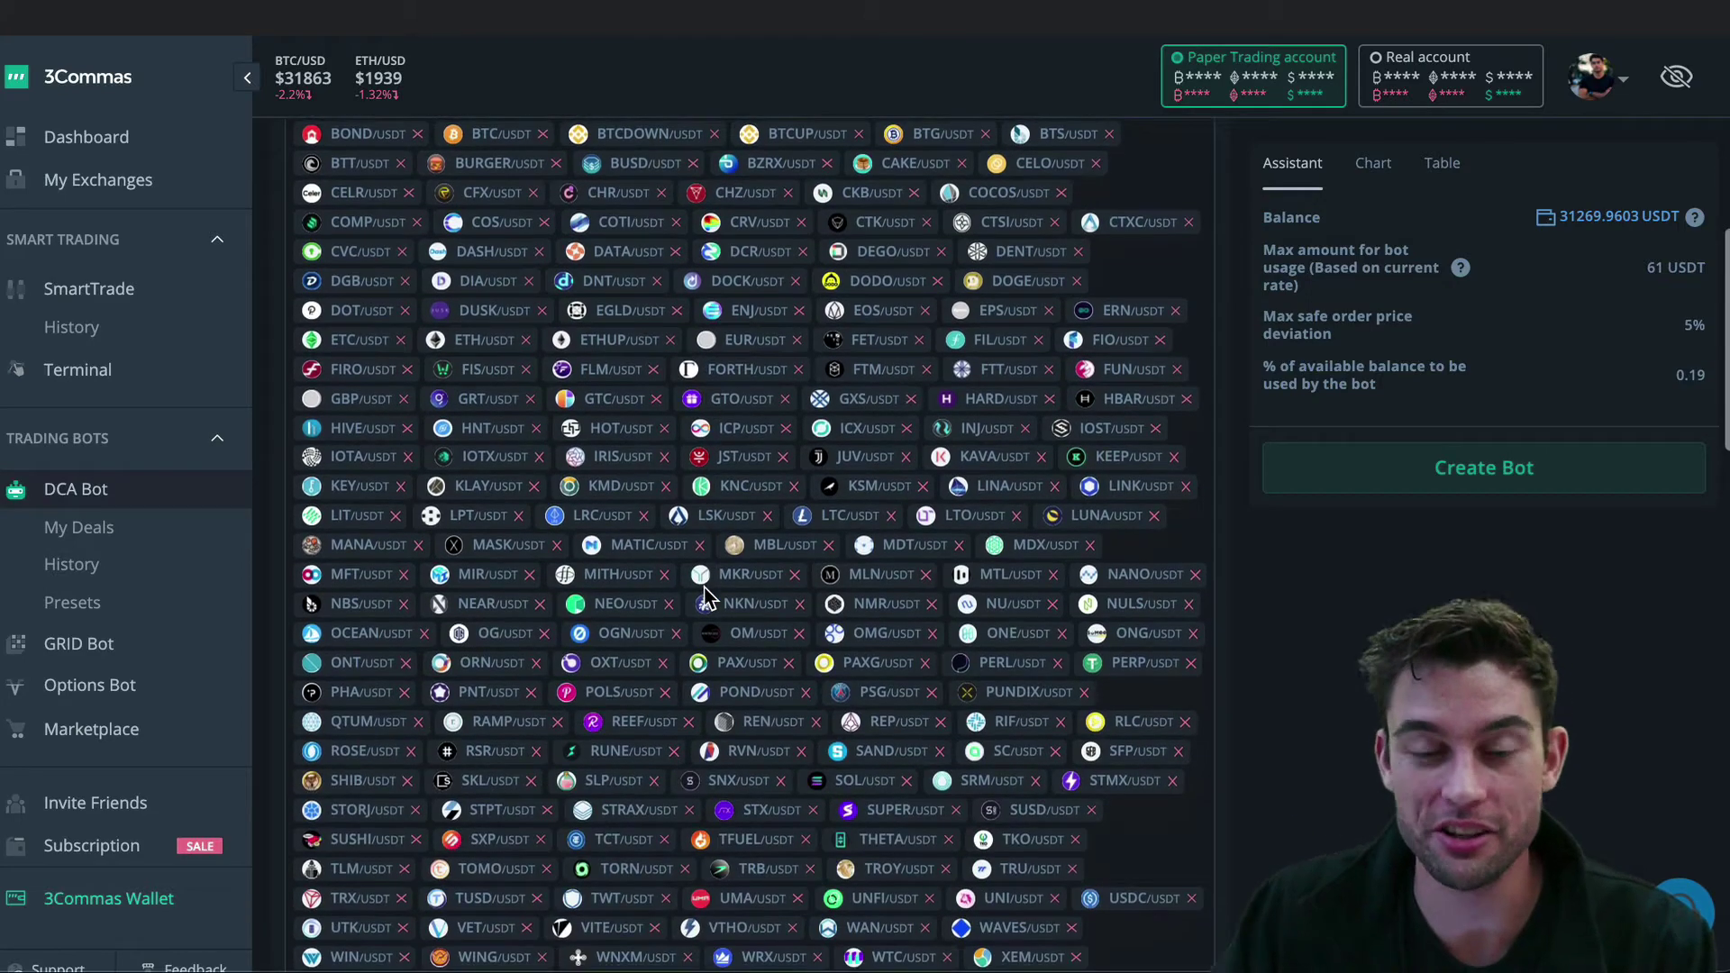
scroll(706, 595, down, 5)
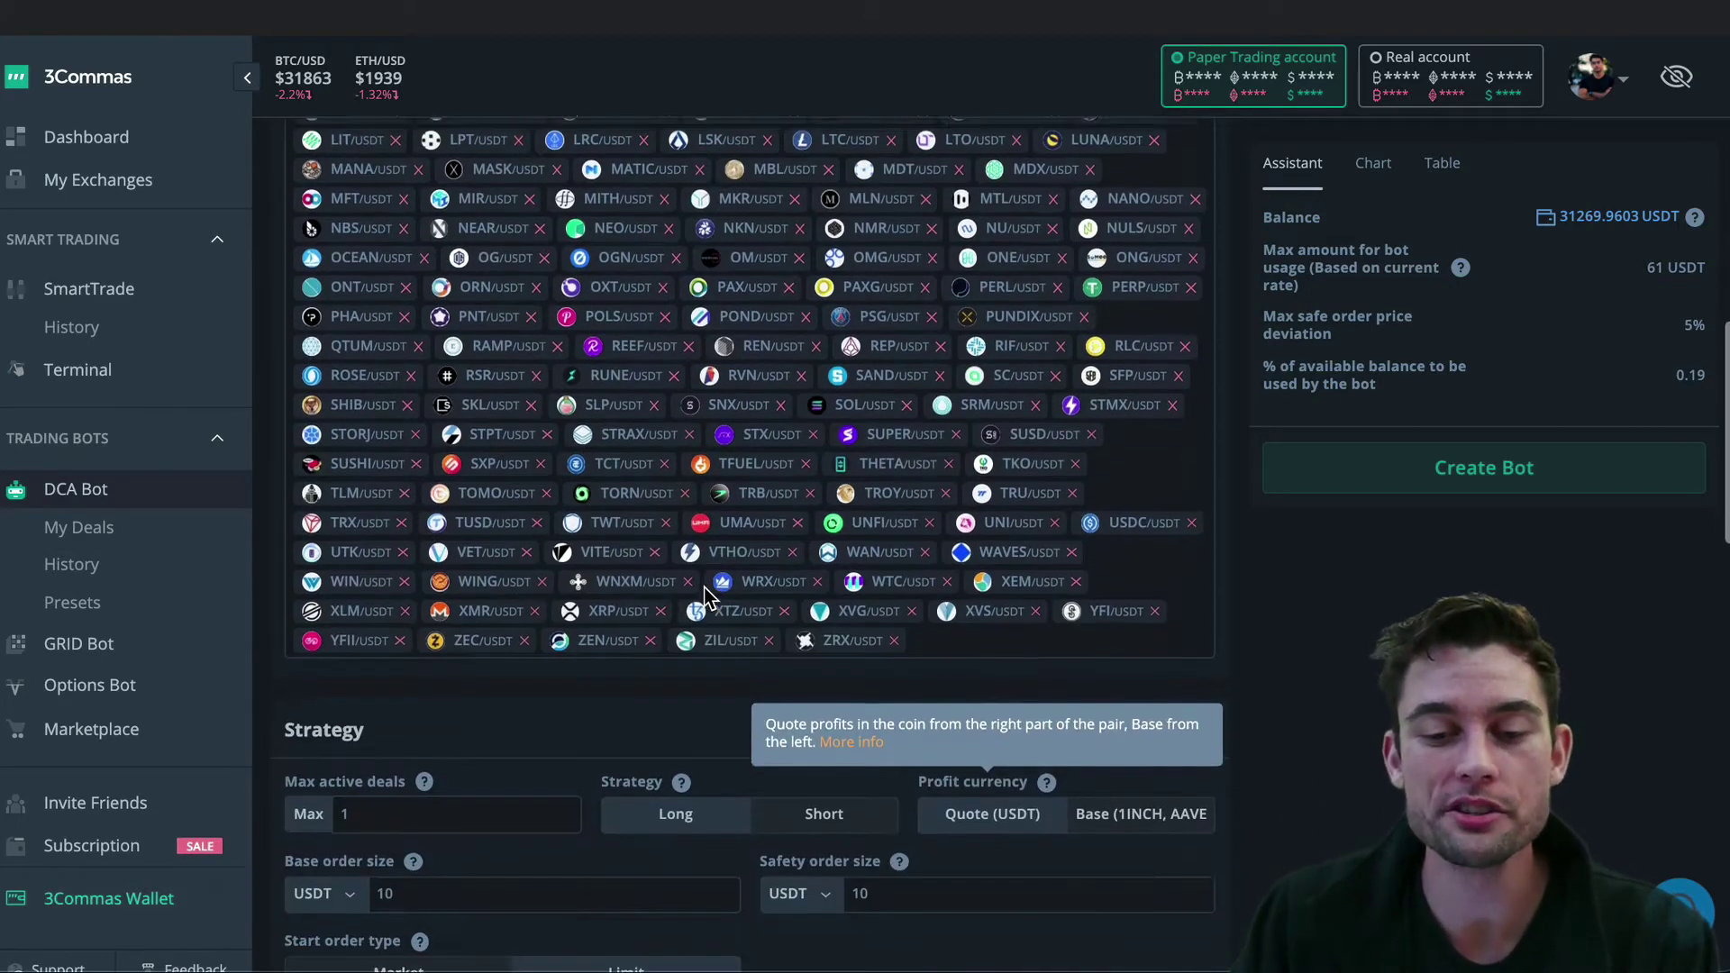
scroll(705, 595, up, 4)
scroll(705, 595, up, 5)
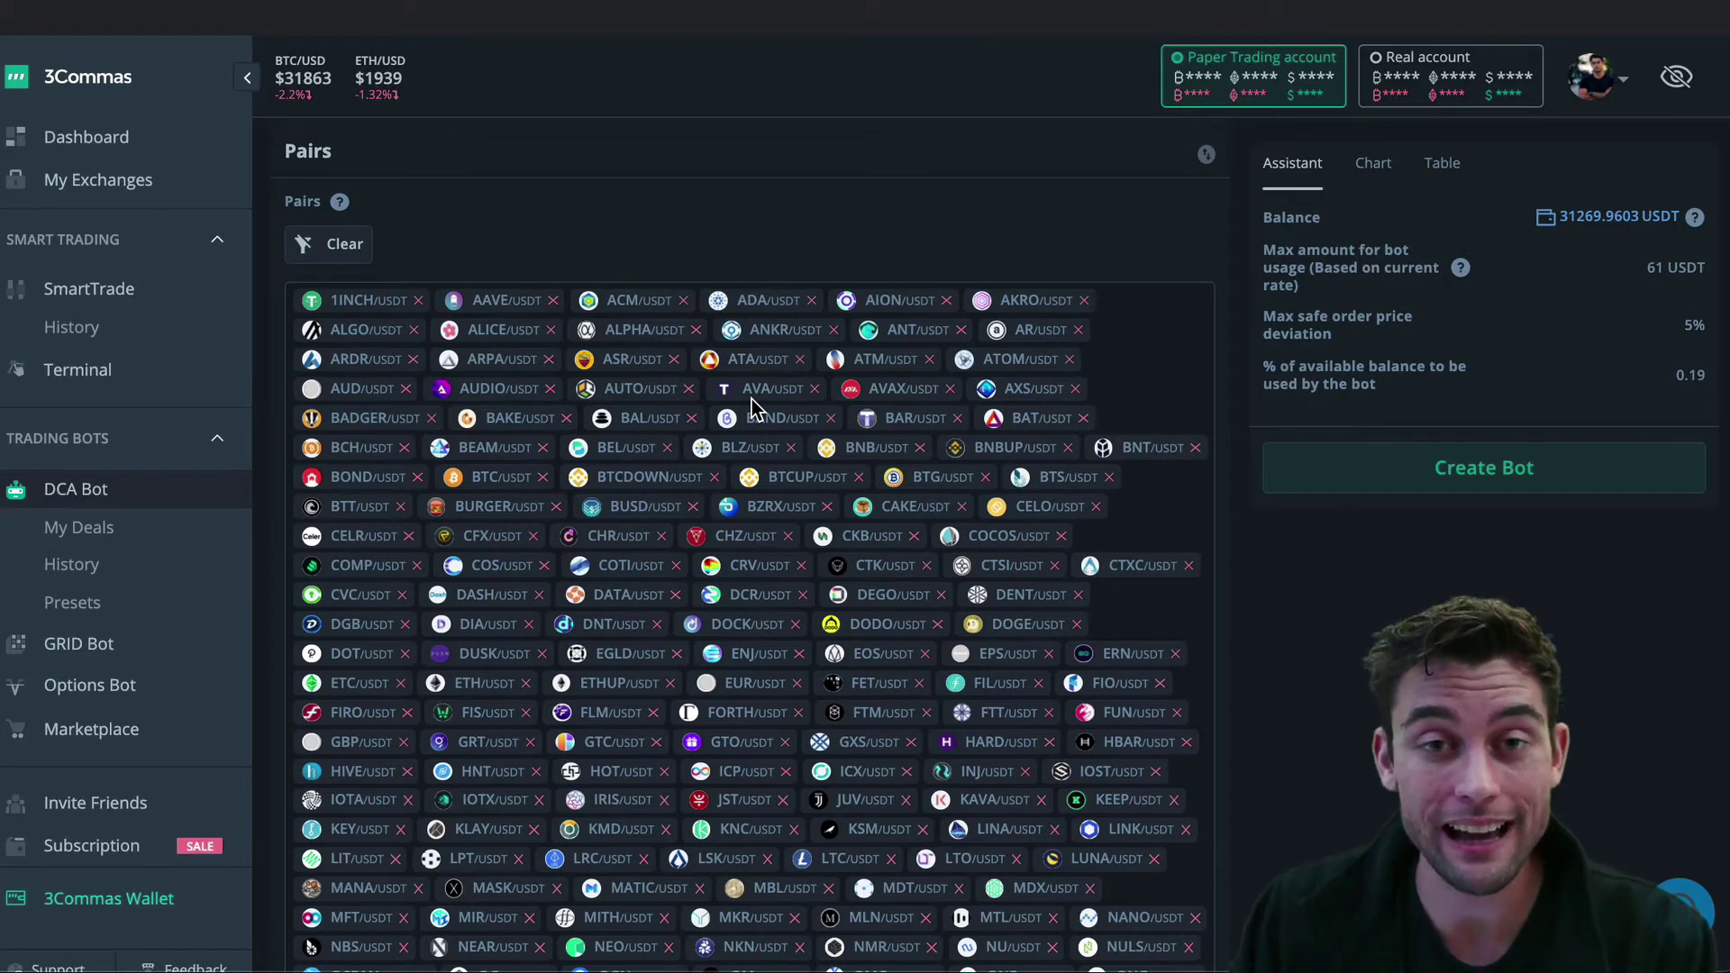
scroll(750, 396, up, 3)
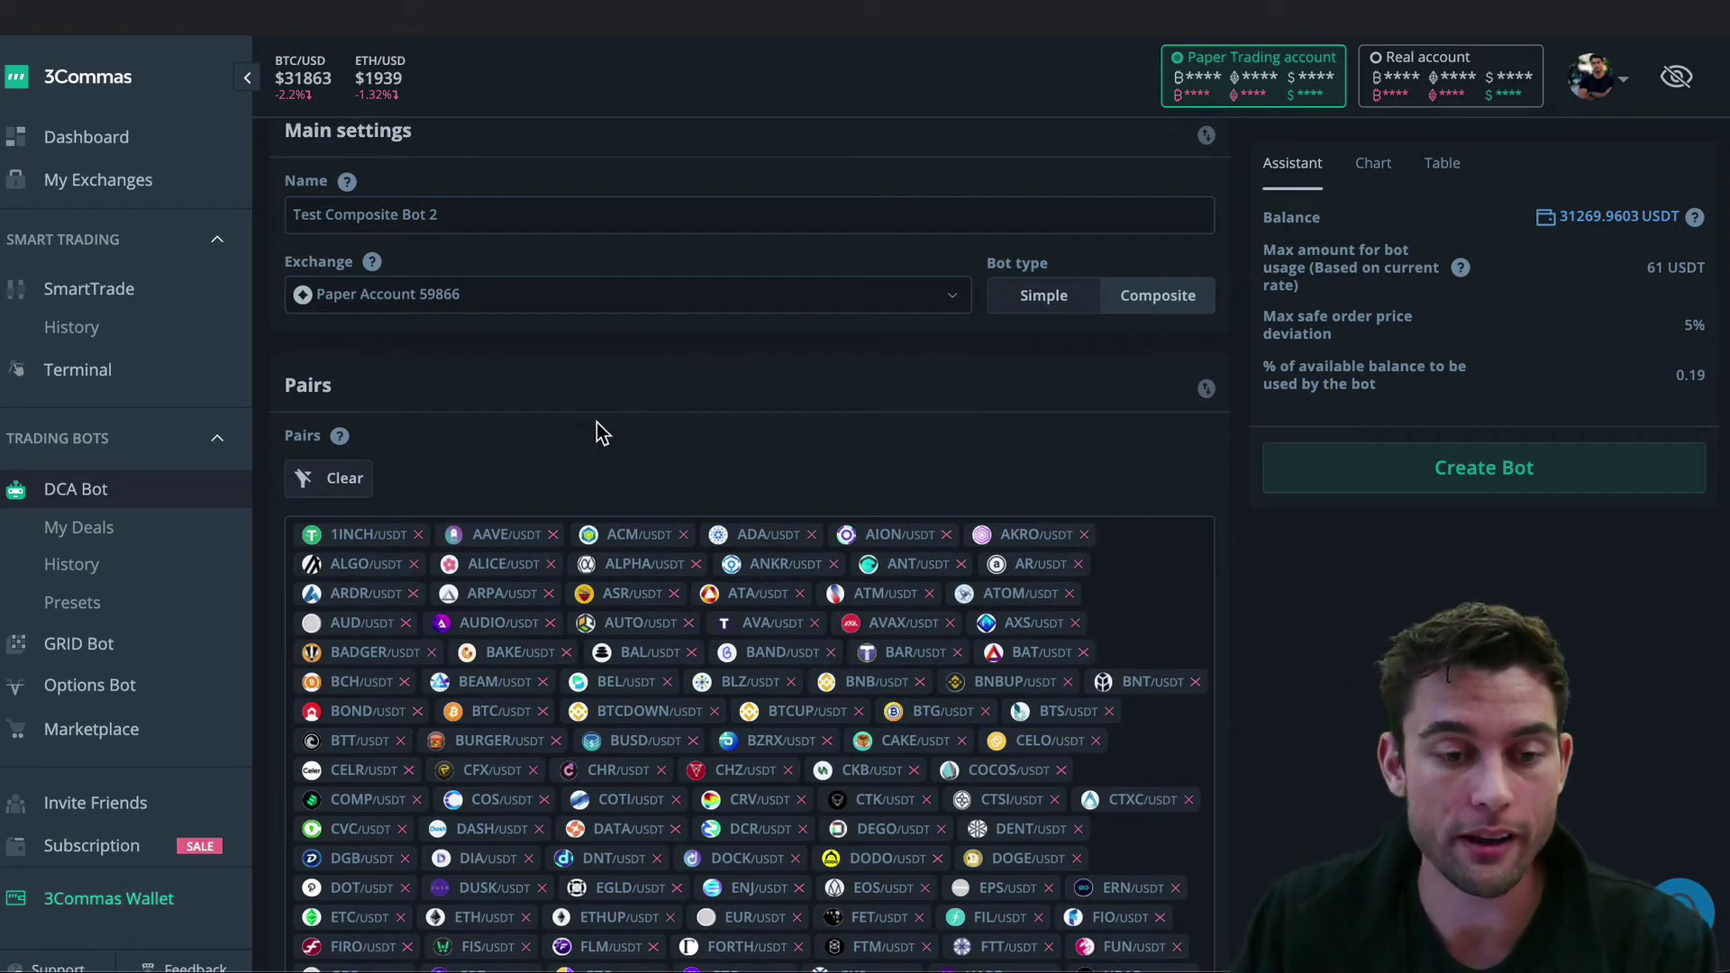
Clear all selected USDT pairs and switch to CoinGecko's list of cryptocurrency prices by market cap
click(331, 478)
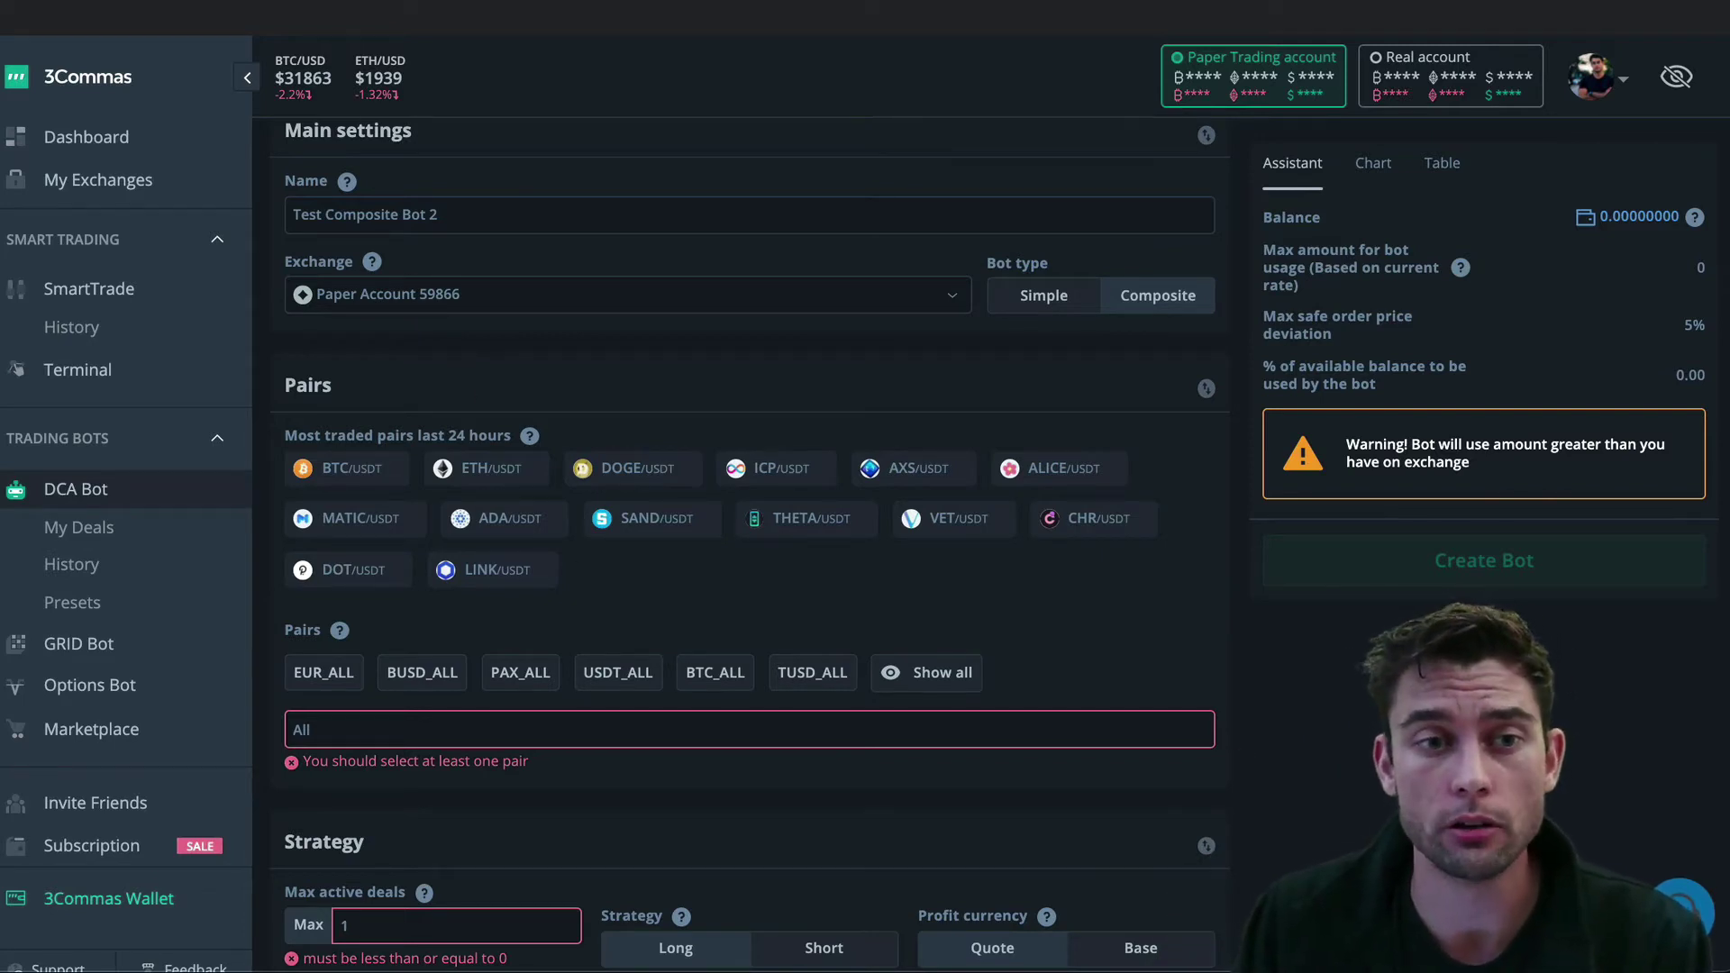
click(406, 18)
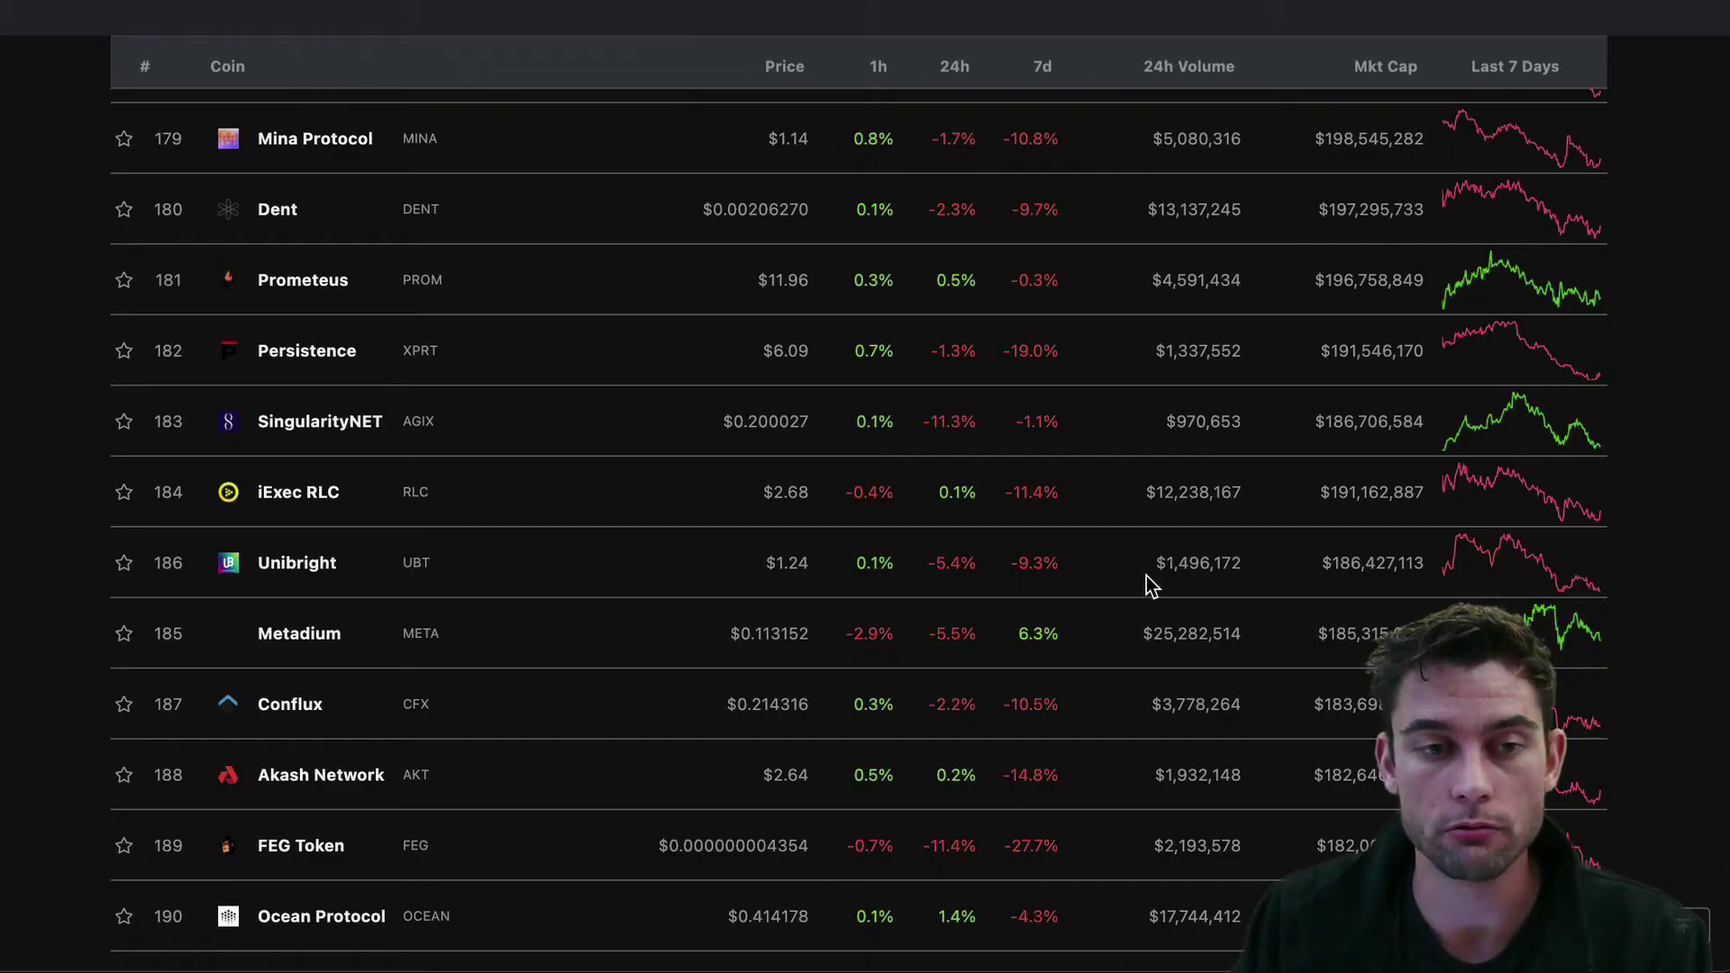
key(Home)
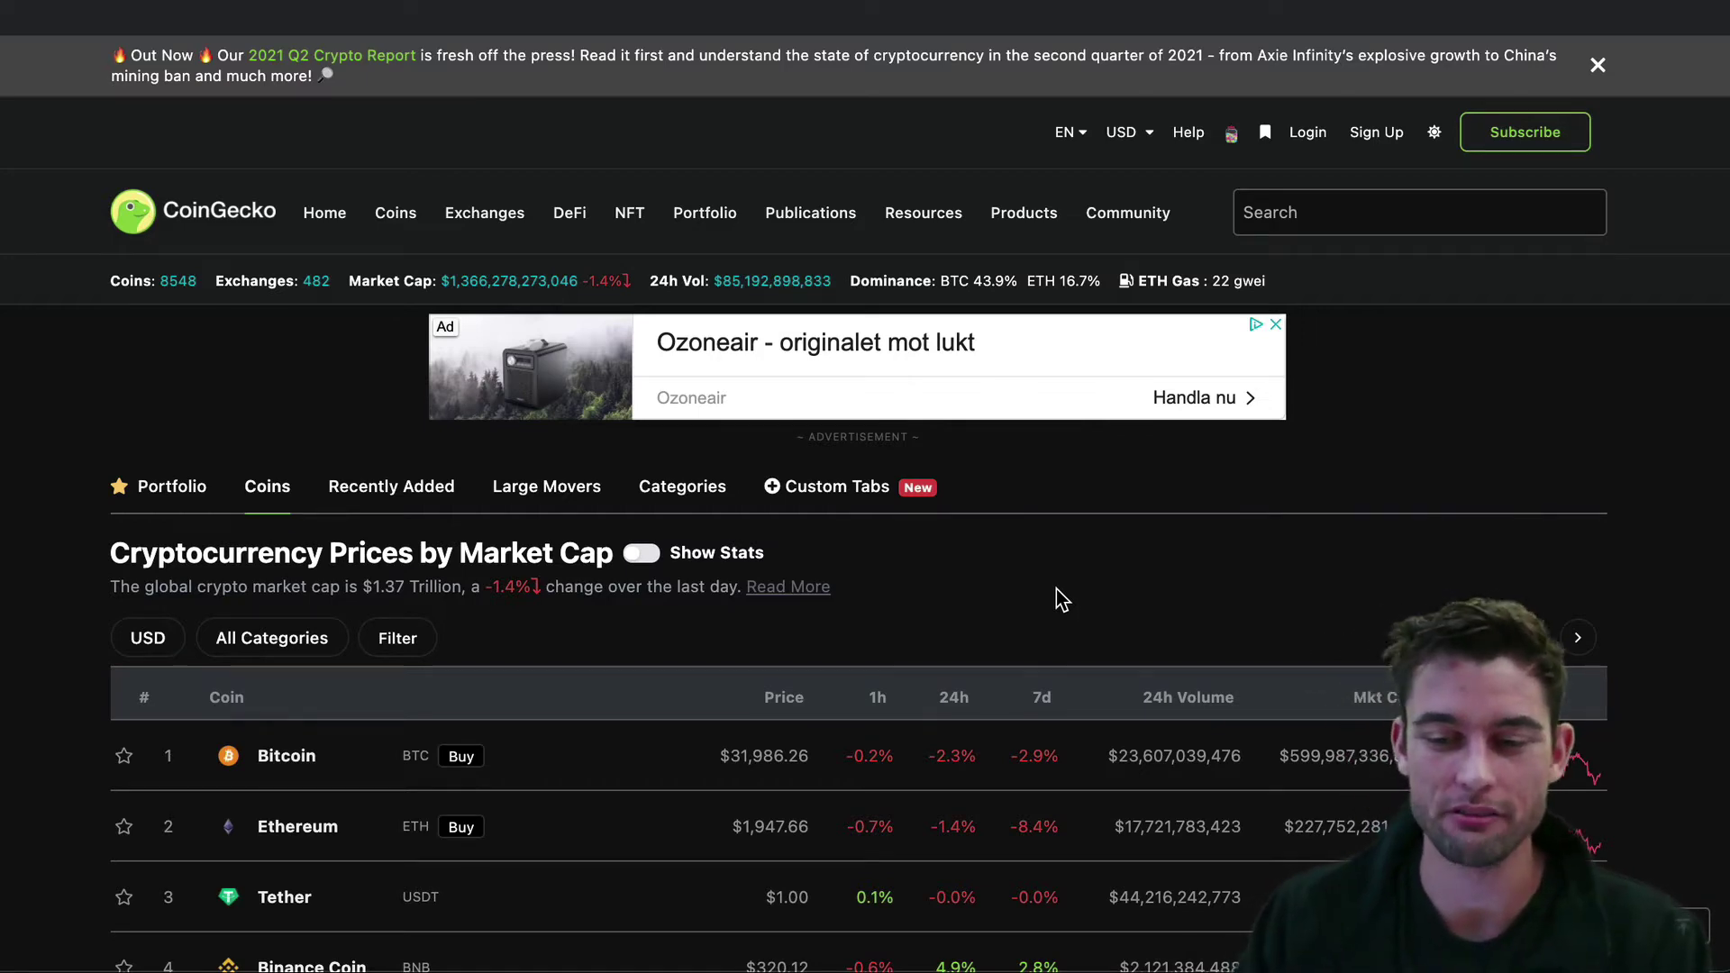
scroll(1056, 587, down, 4)
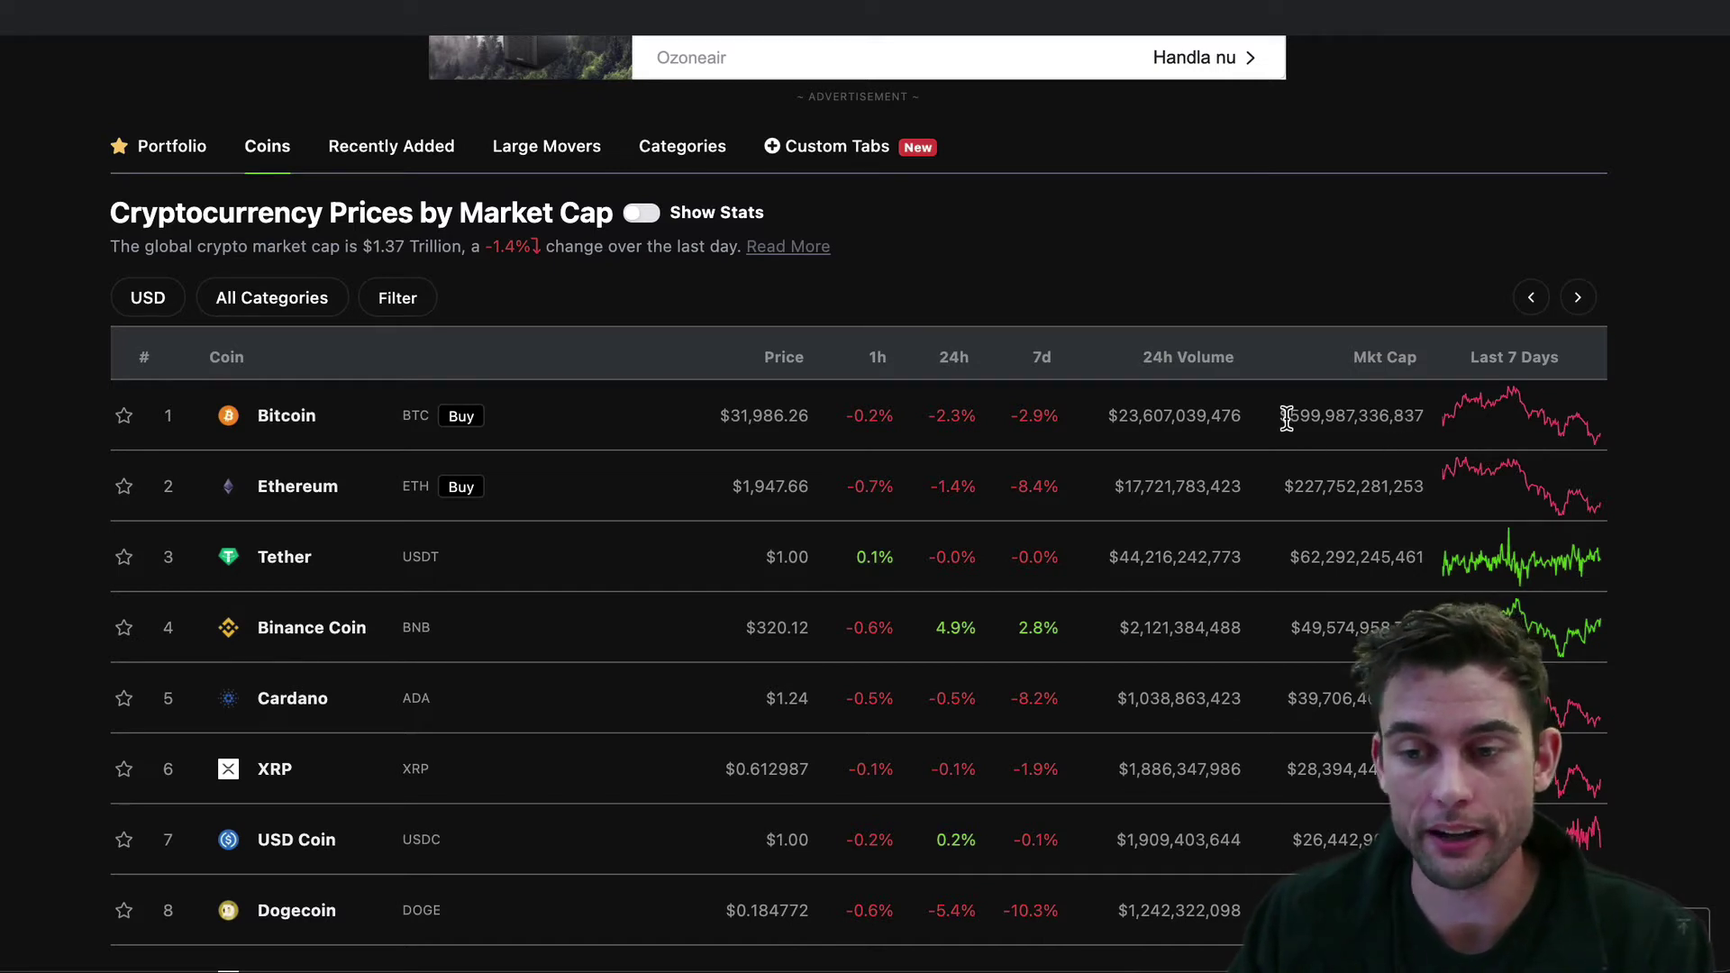
Compare the market caps of the highest-ranked coins, from Bitcoin and Ethereum to Binance Coin and USD Coin
click(1417, 415)
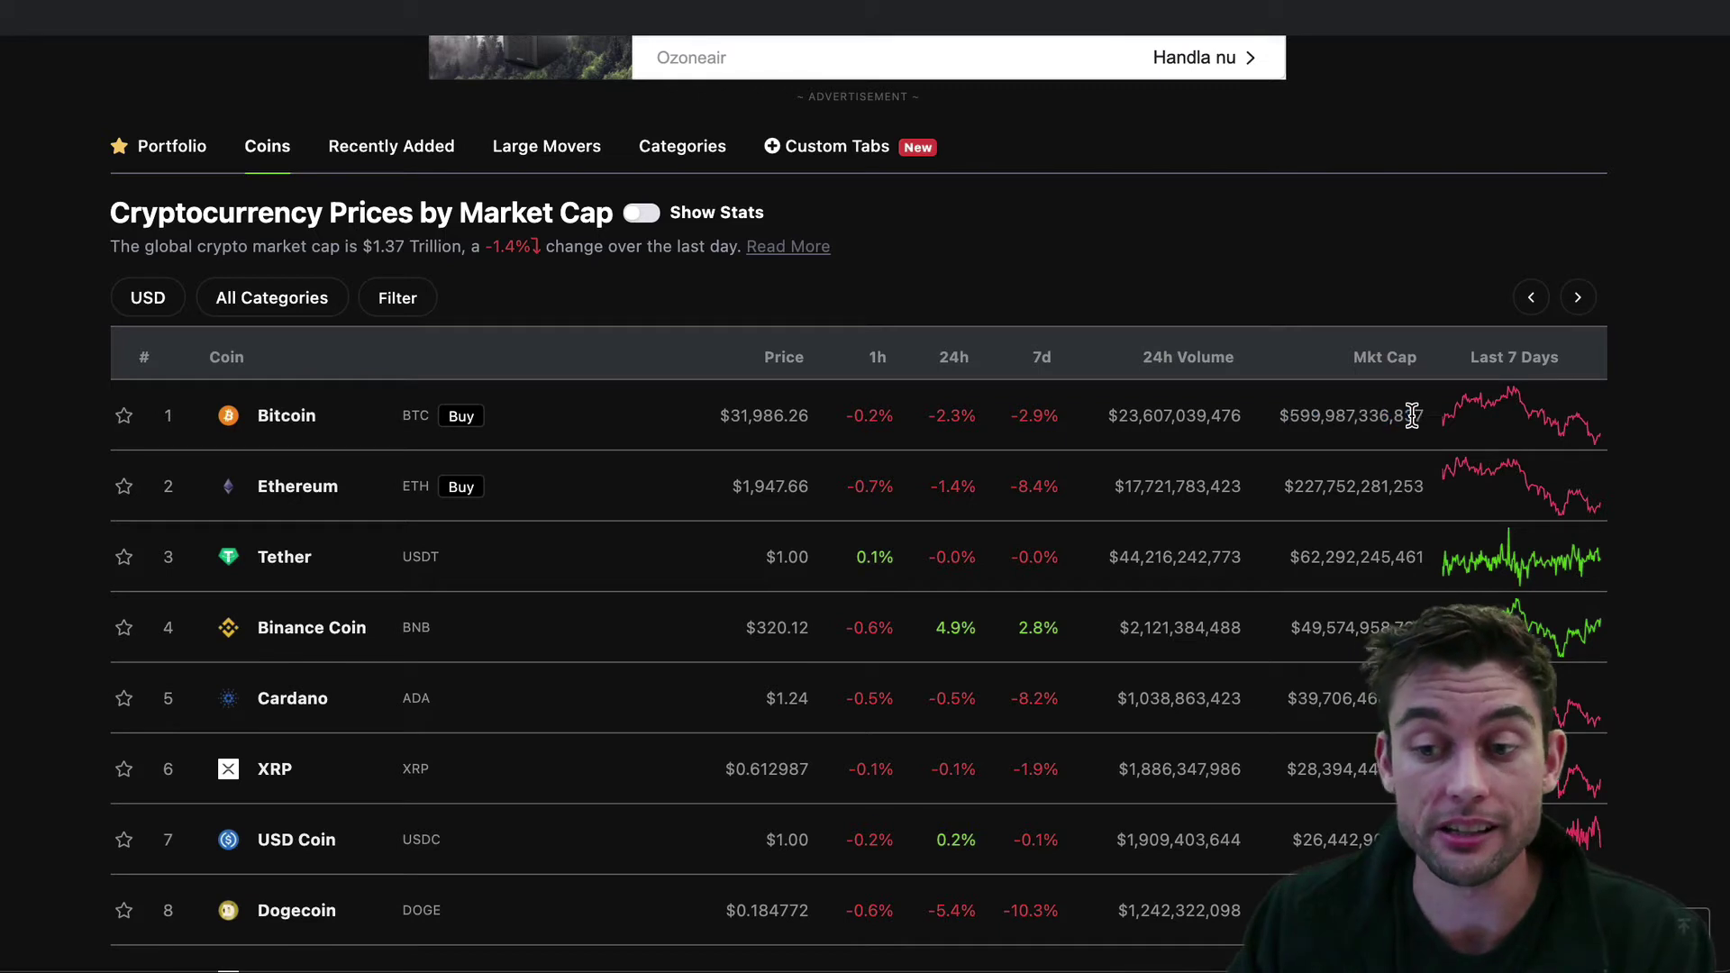
drag(1422, 415, 1319, 417)
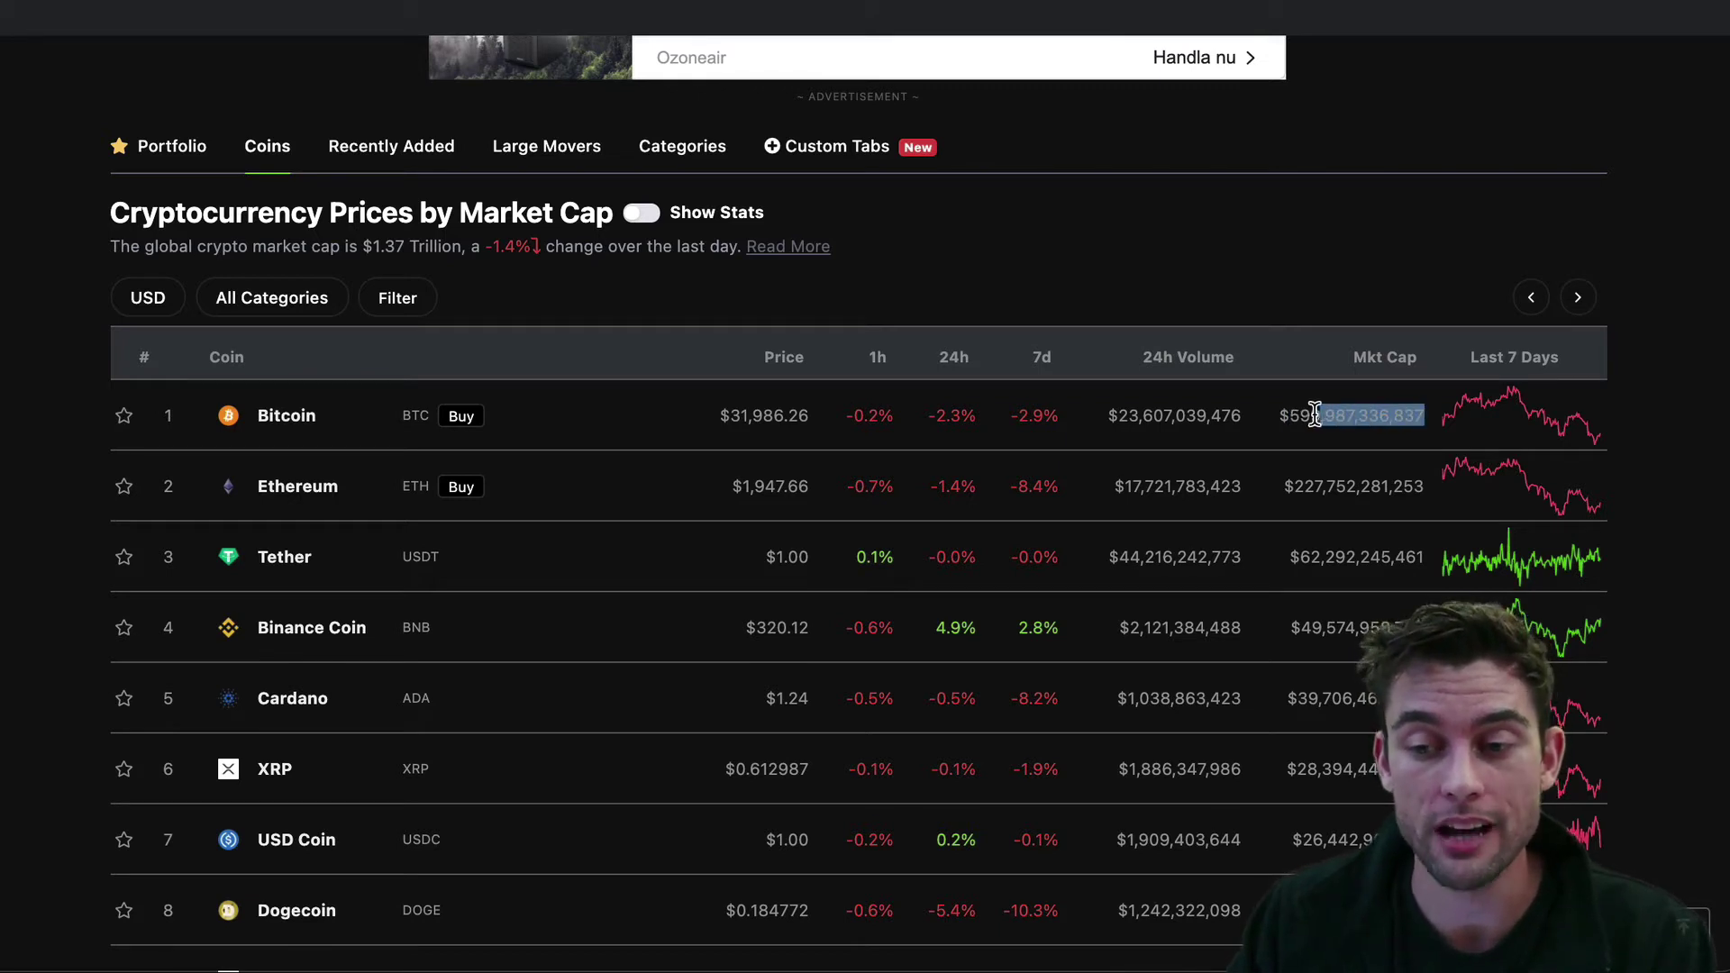
click(1297, 433)
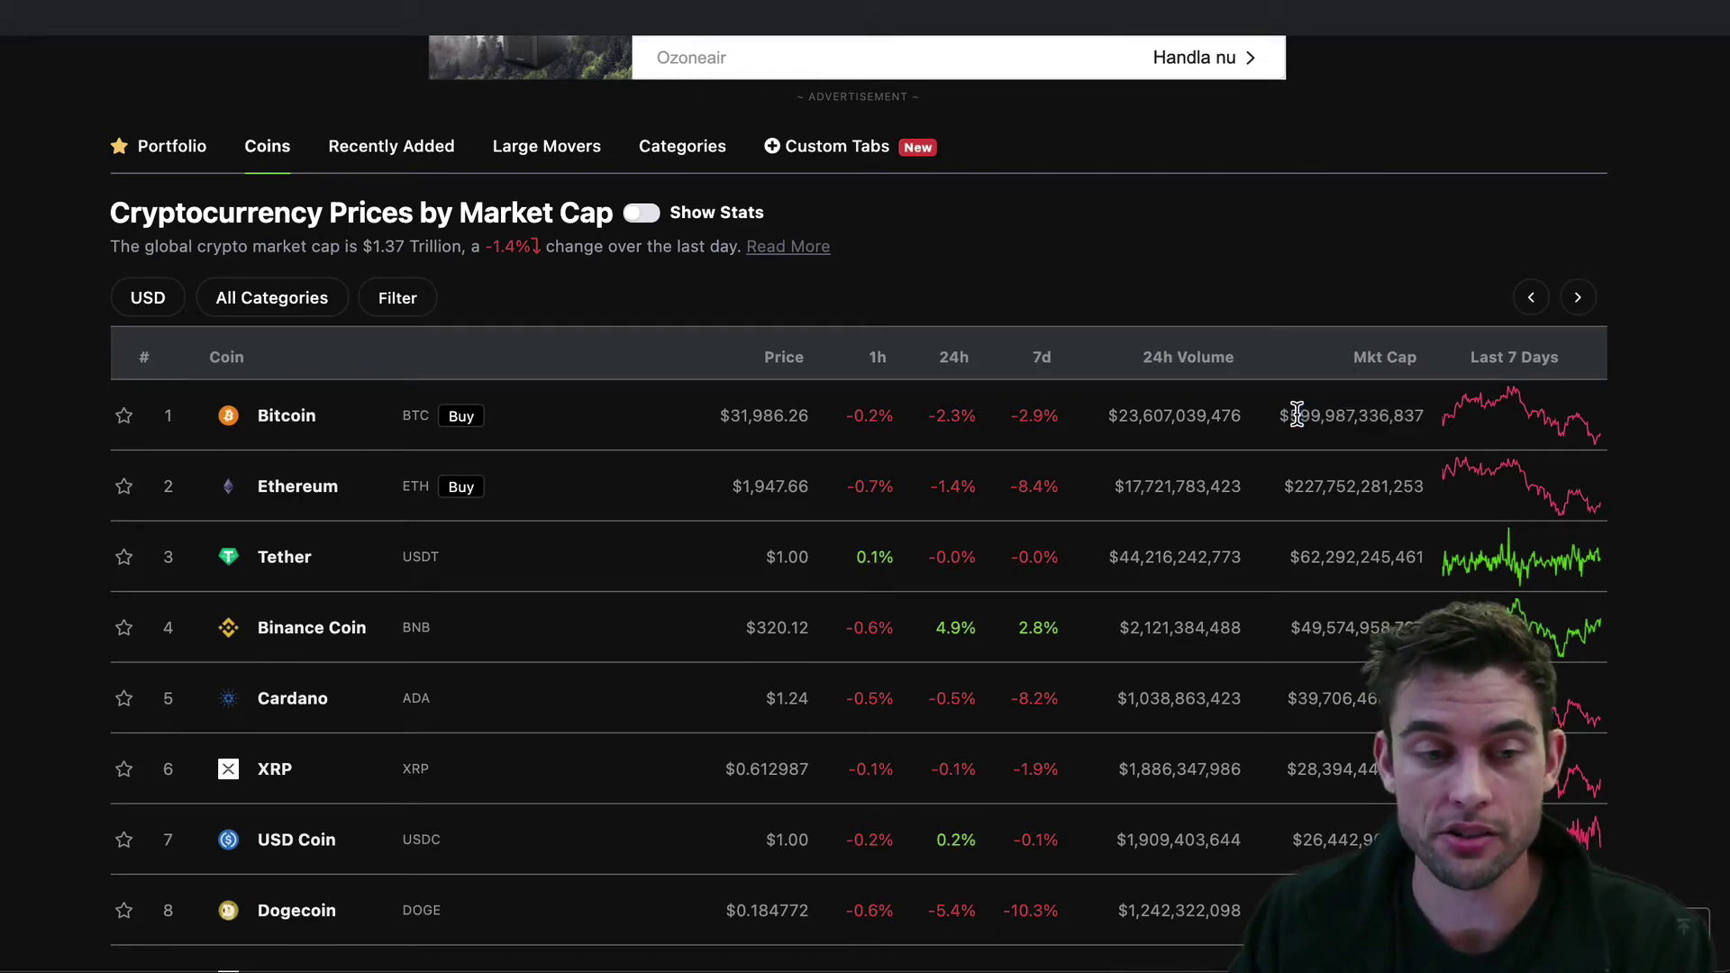
mouse_move(1288, 487)
mouse_down()
mouse_move(1384, 487)
mouse_move(1294, 486)
mouse_up()
click(1382, 483)
click(1297, 487)
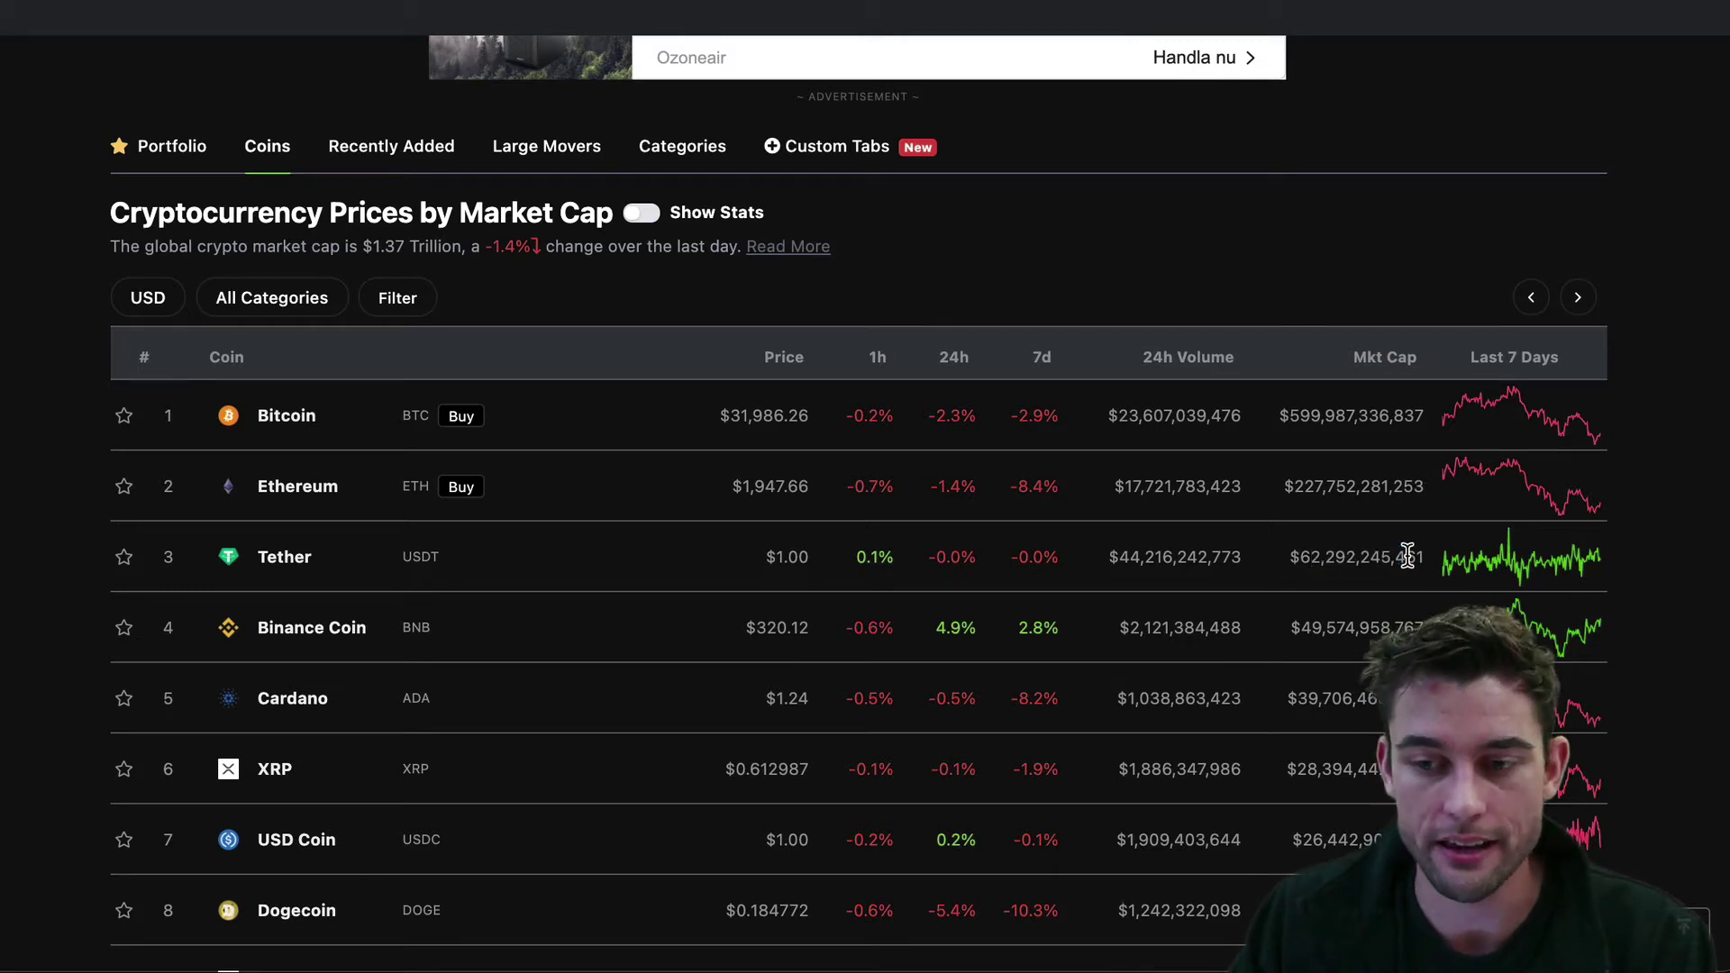
double_click(1313, 627)
click(1332, 683)
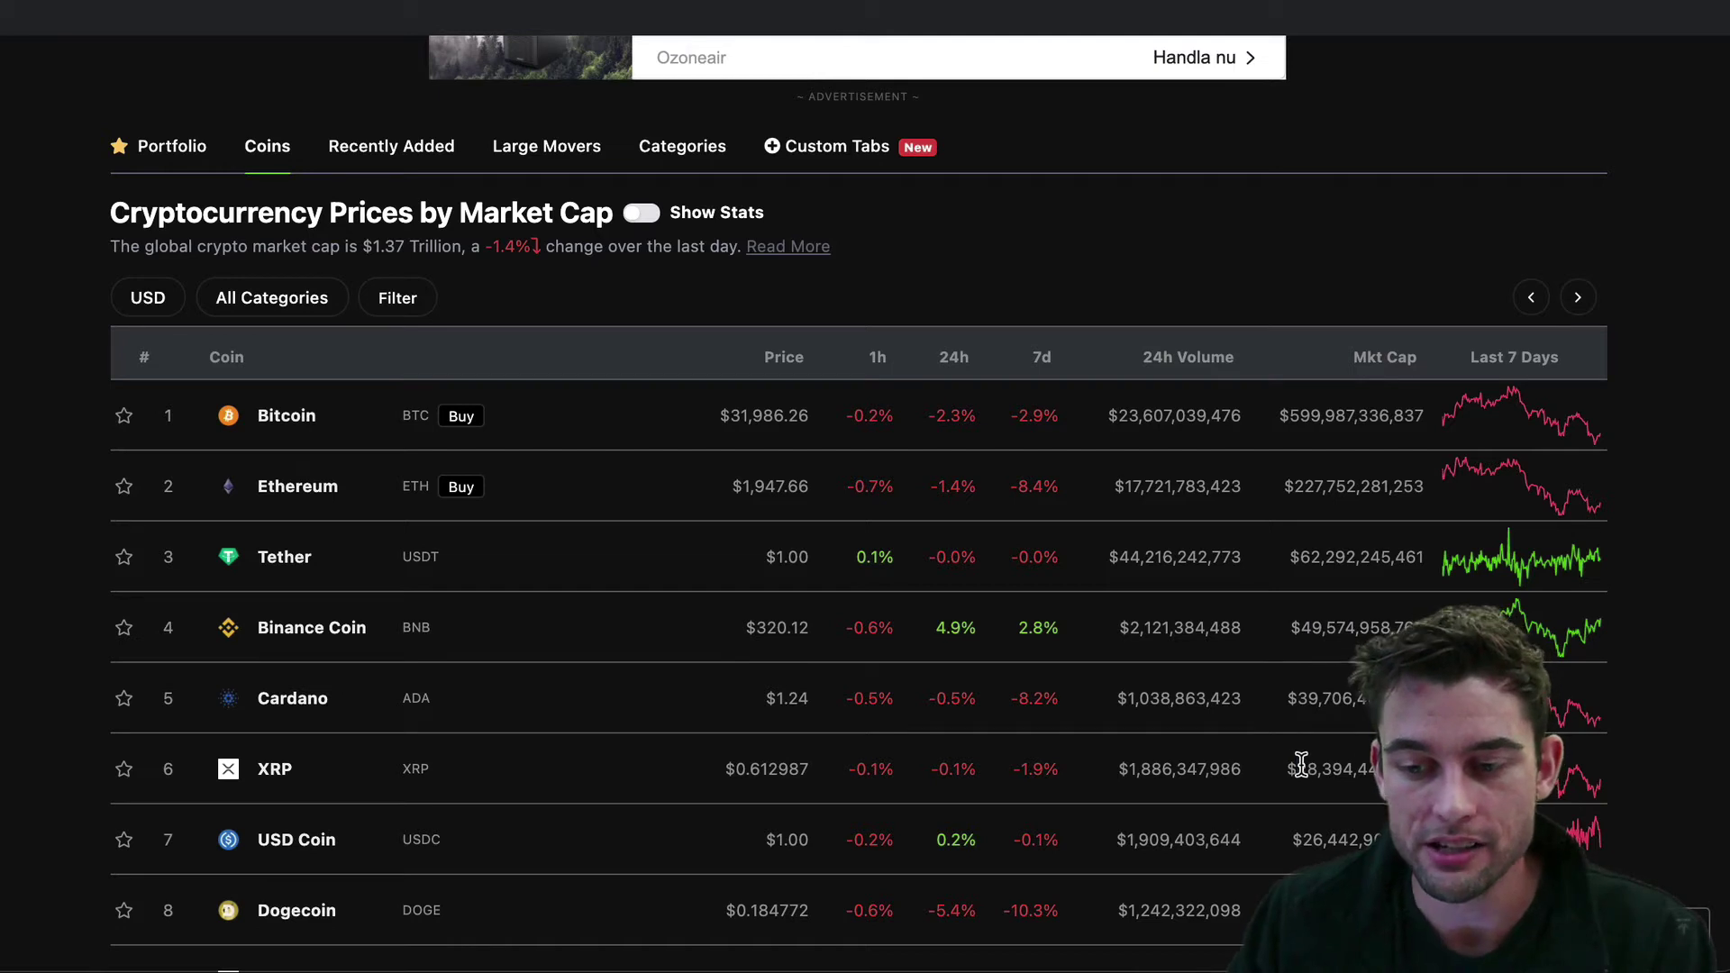
drag(1302, 841, 1328, 847)
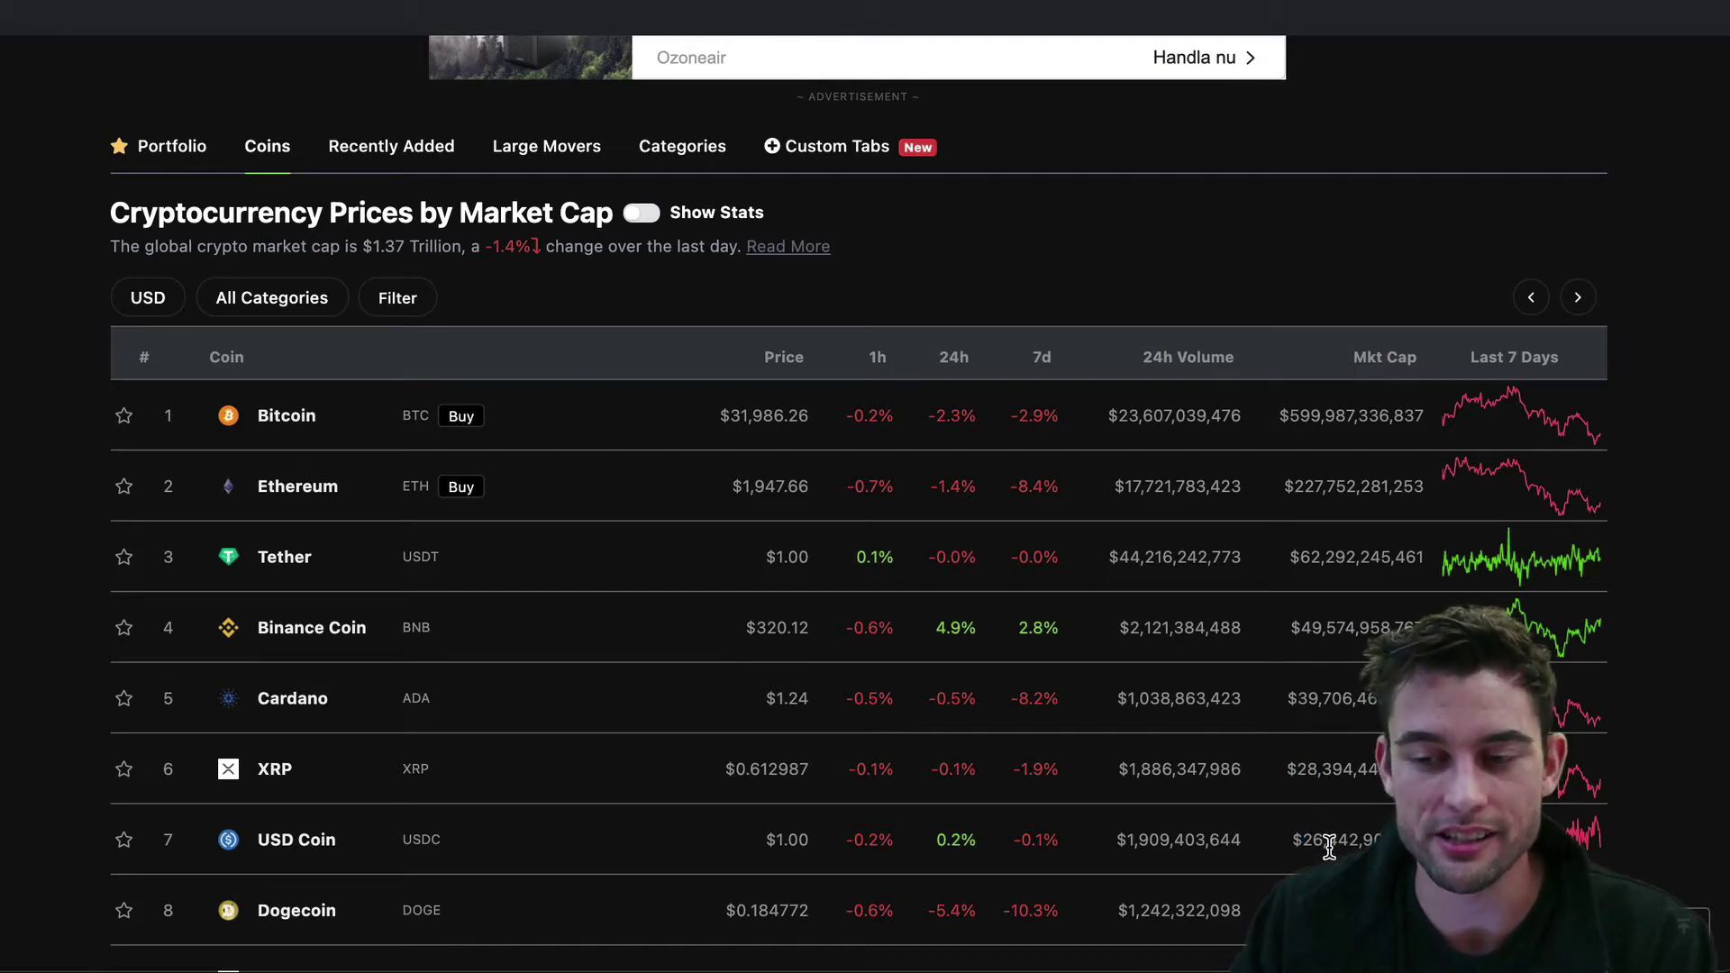
scroll(1329, 850, down, 2)
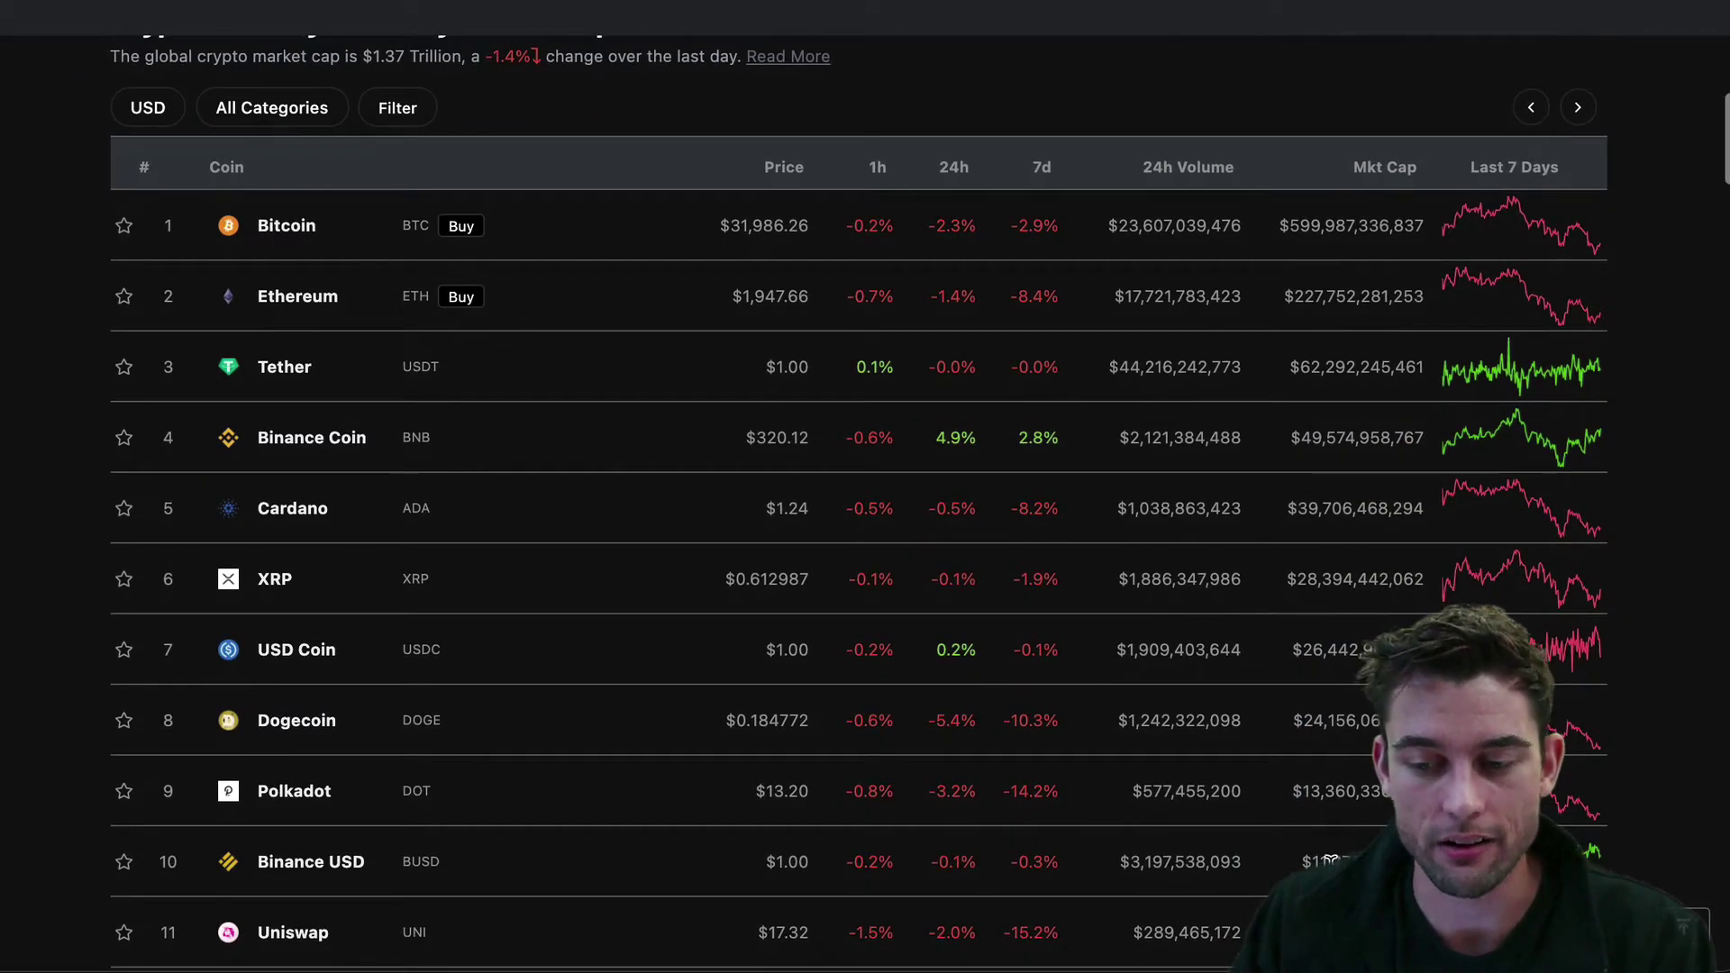
scroll(1330, 851, up, 1)
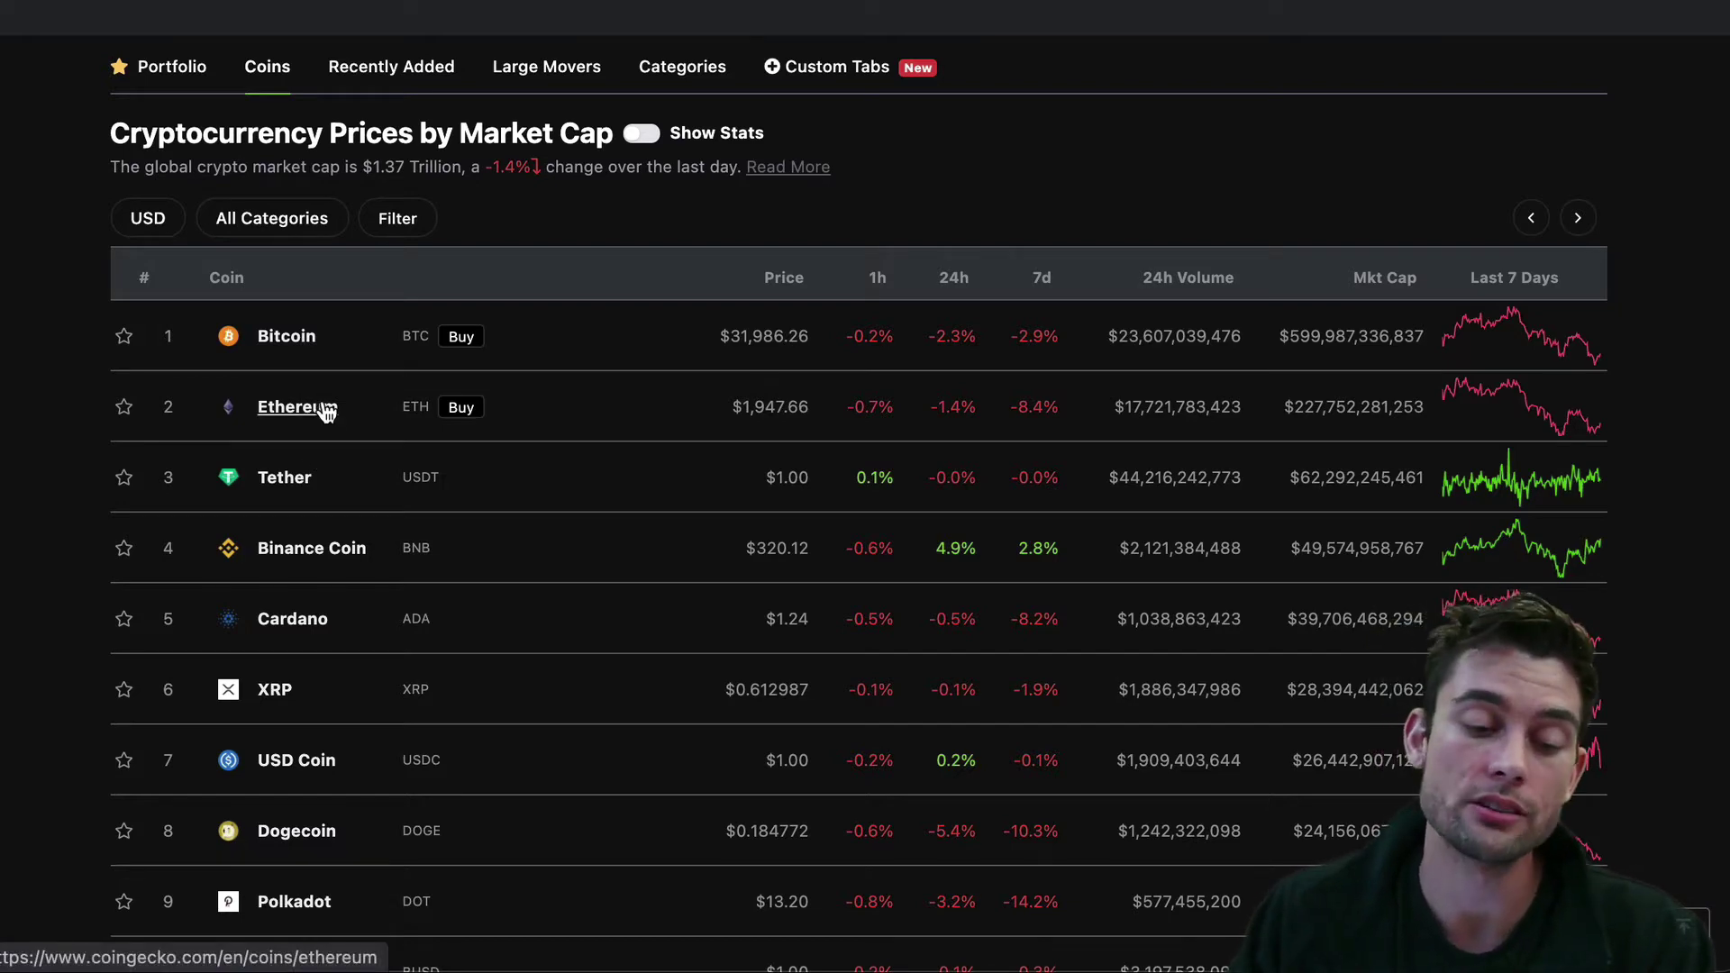
Go through the top 20 coins by market cap and check their ticker symbols as candidates for the bot
scroll(324, 410, down, 3)
scroll(322, 400, down, 1)
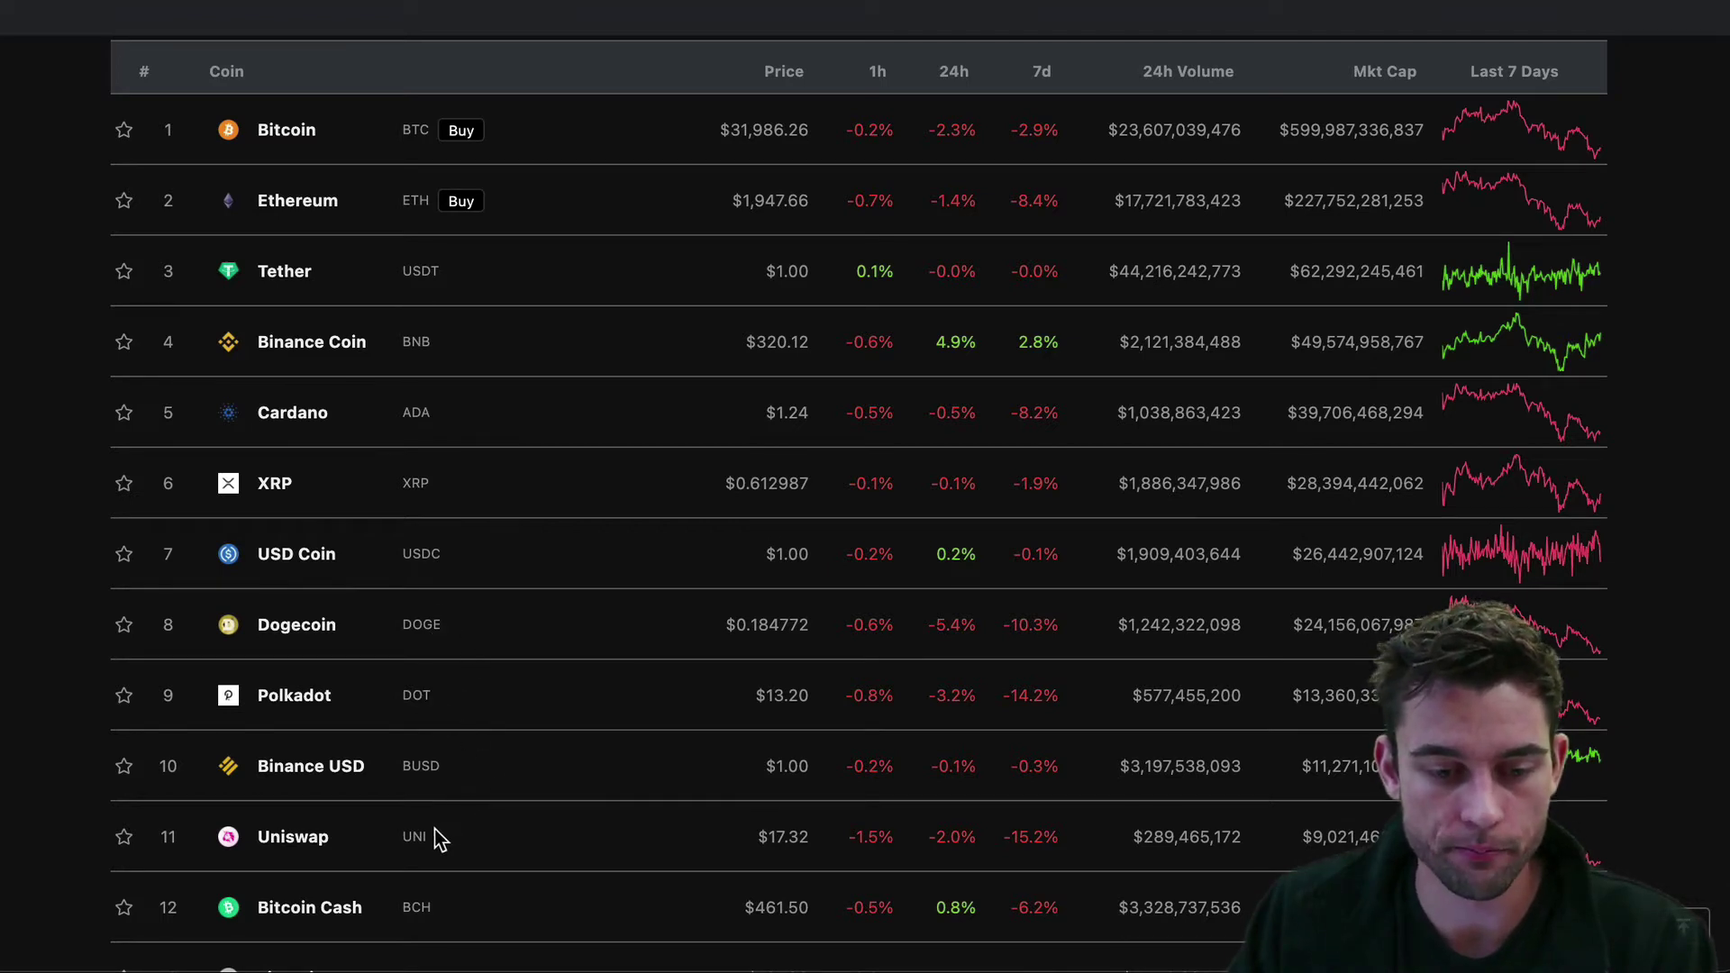
scroll(436, 923, down, 1)
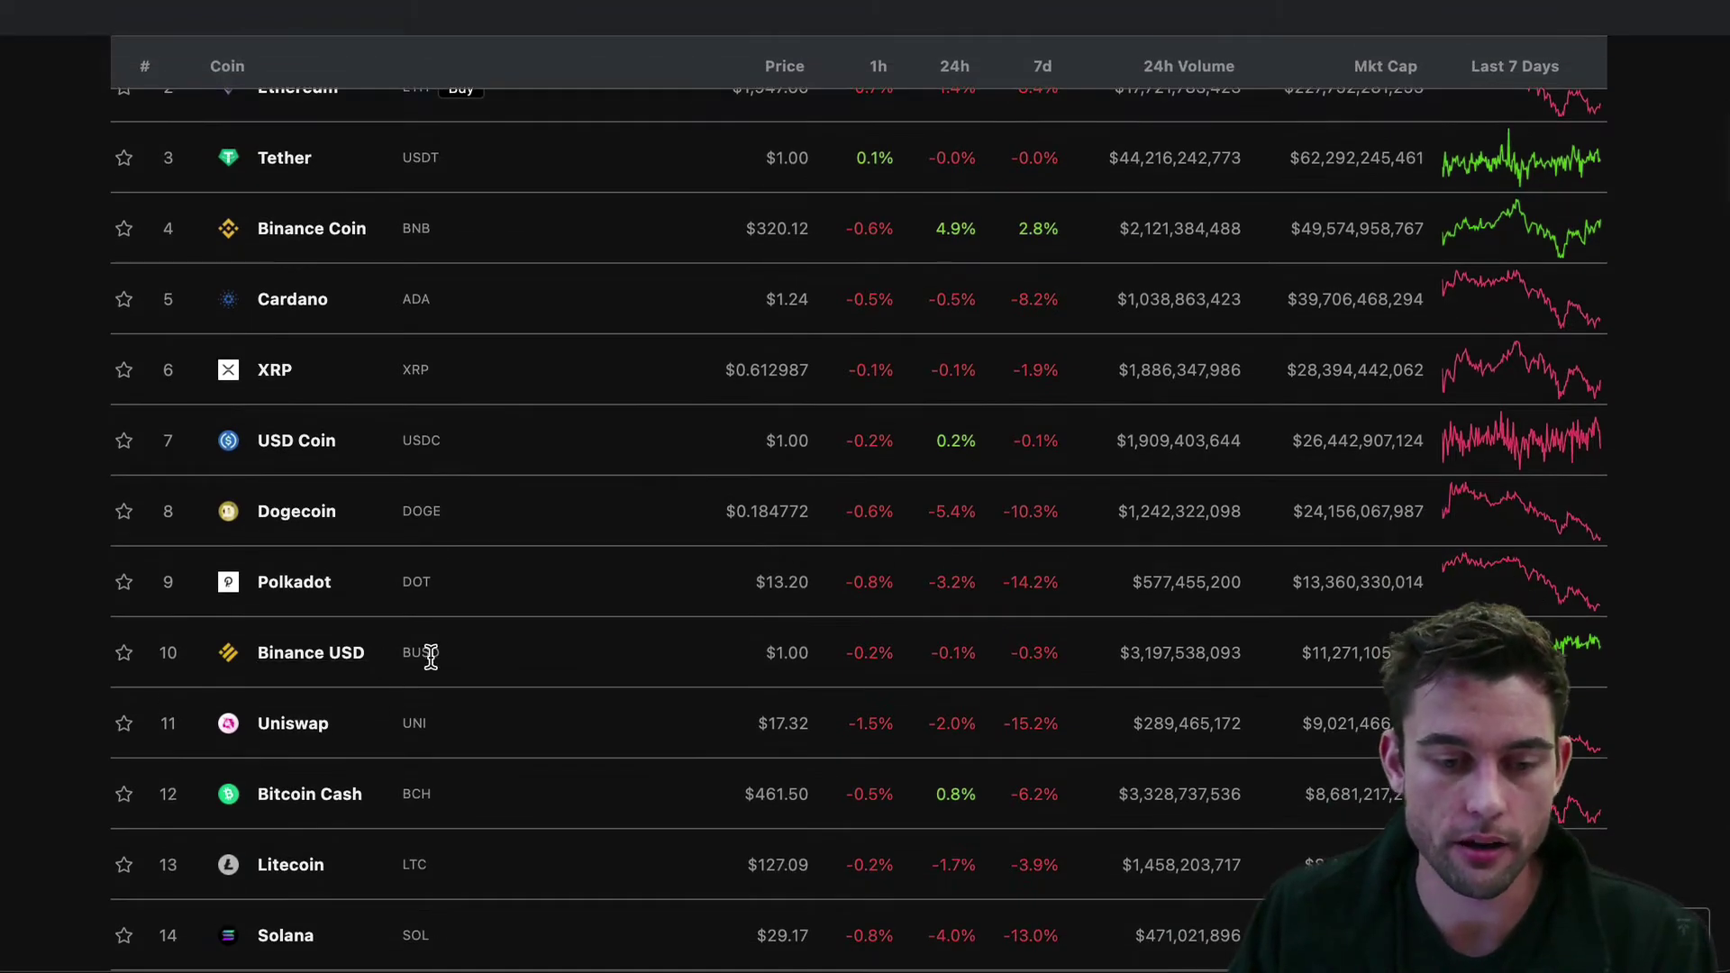
click(464, 656)
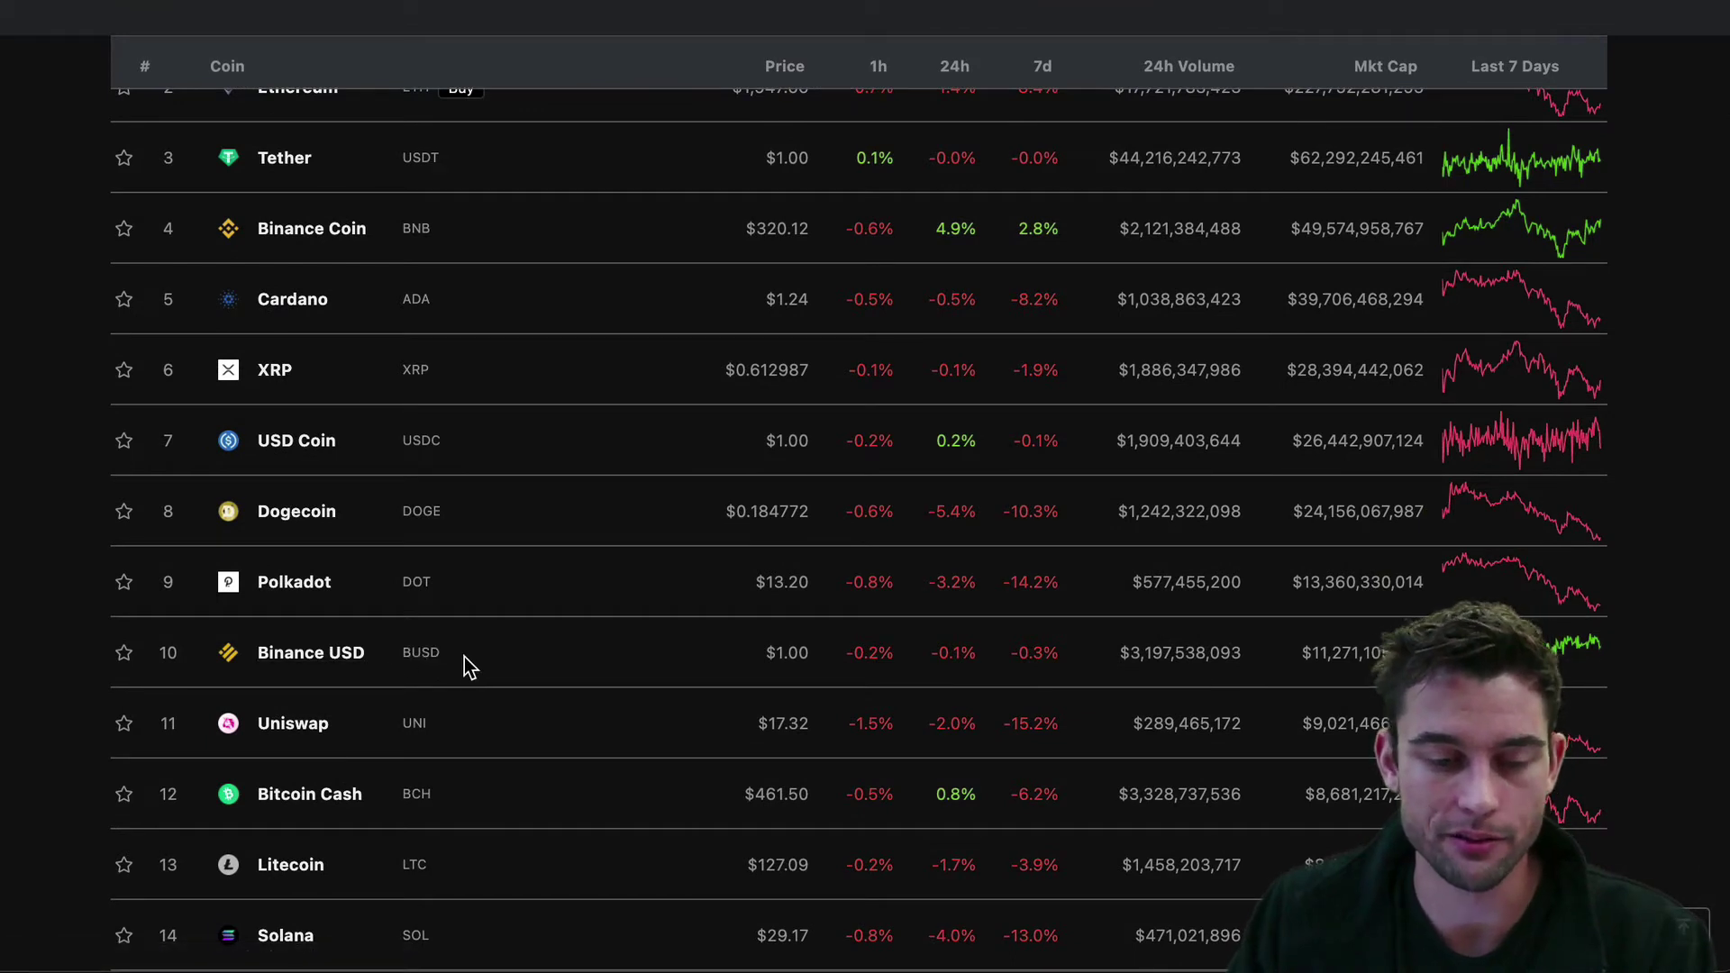
scroll(463, 657, down, 1)
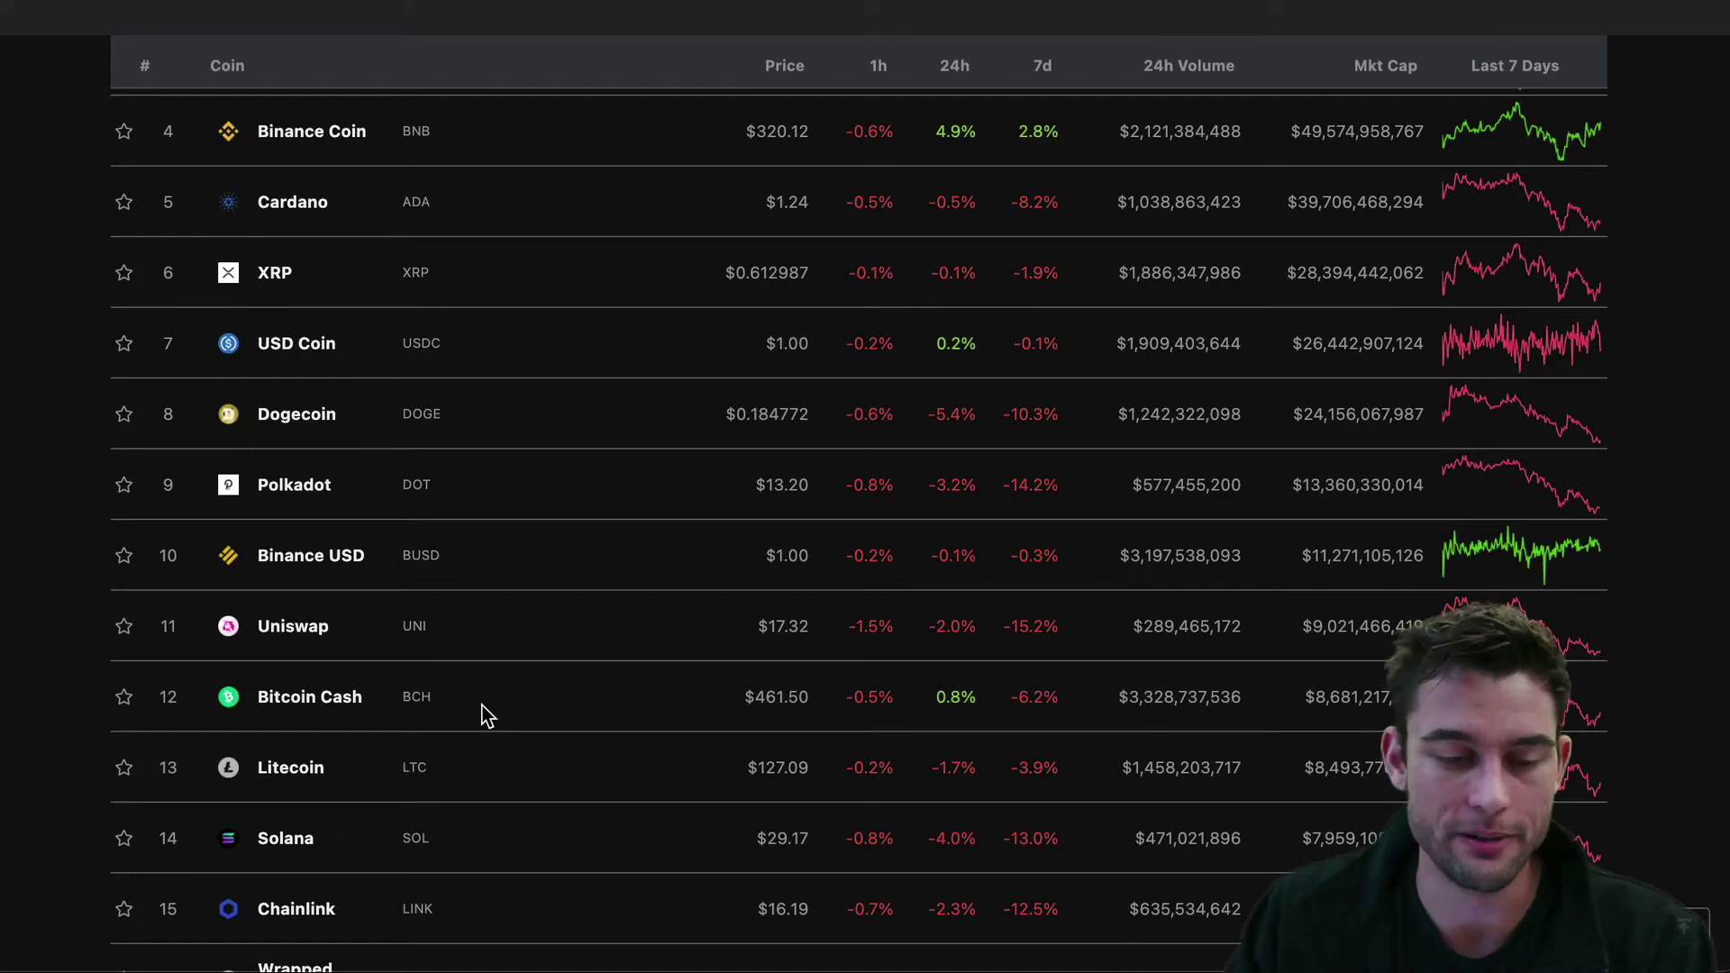
scroll(486, 716, down, 1)
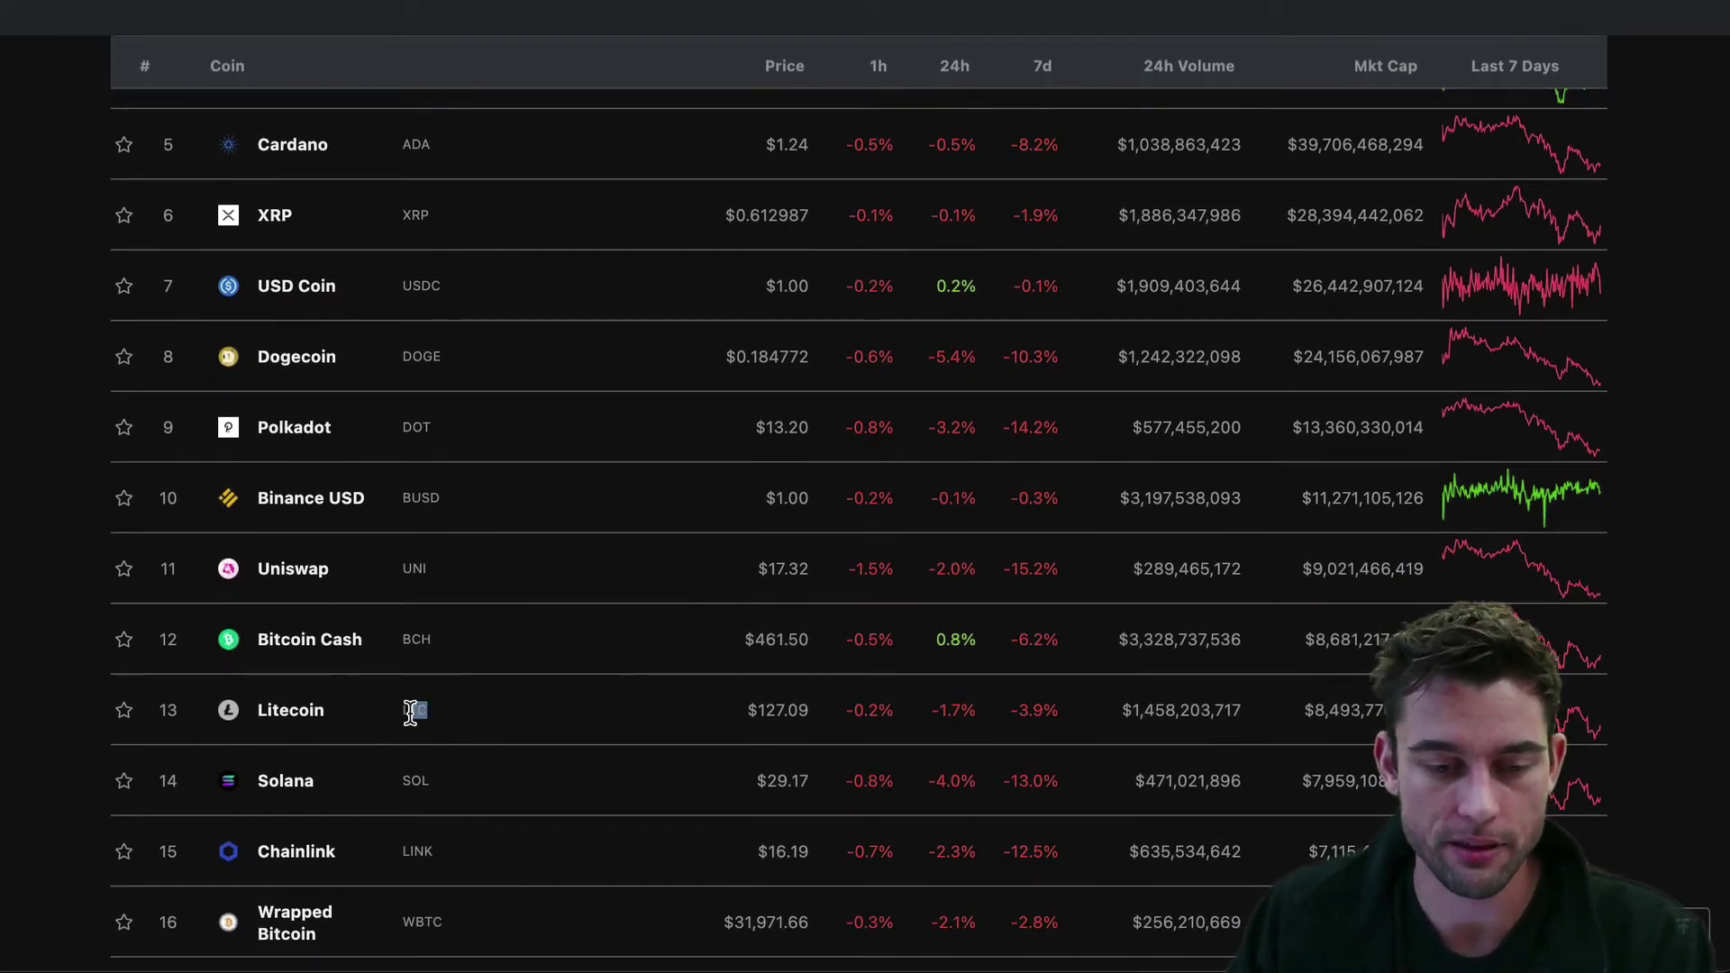
scroll(482, 725, down, 1)
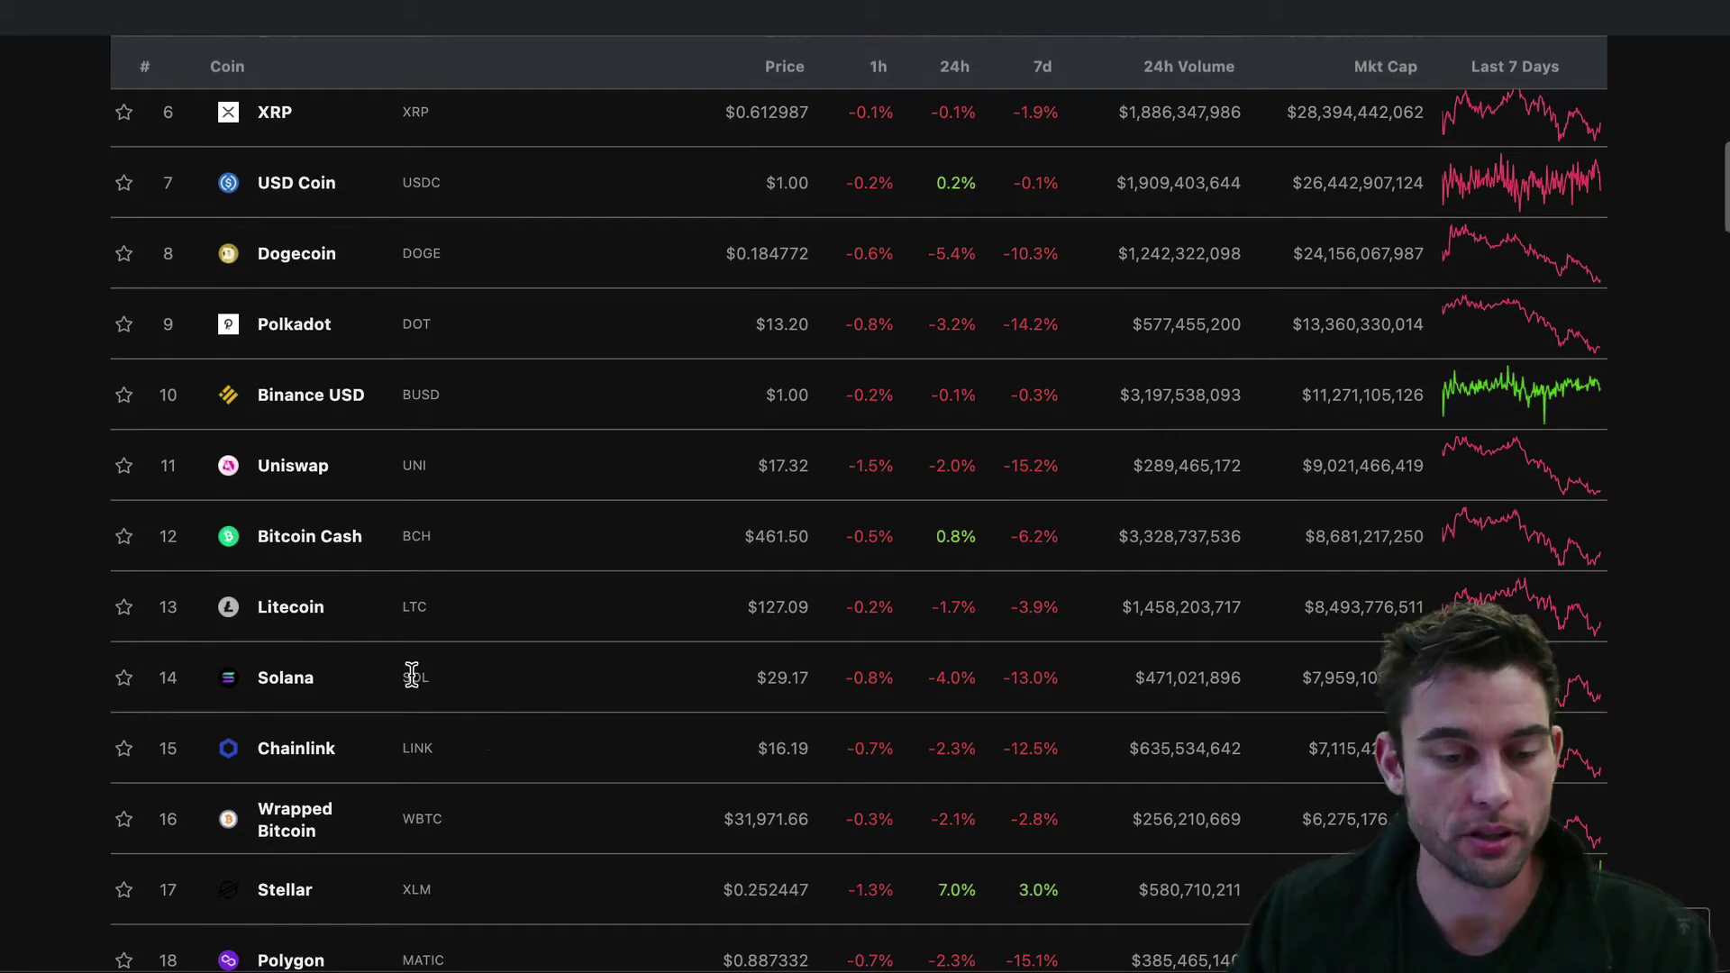
scroll(432, 926, down, 2)
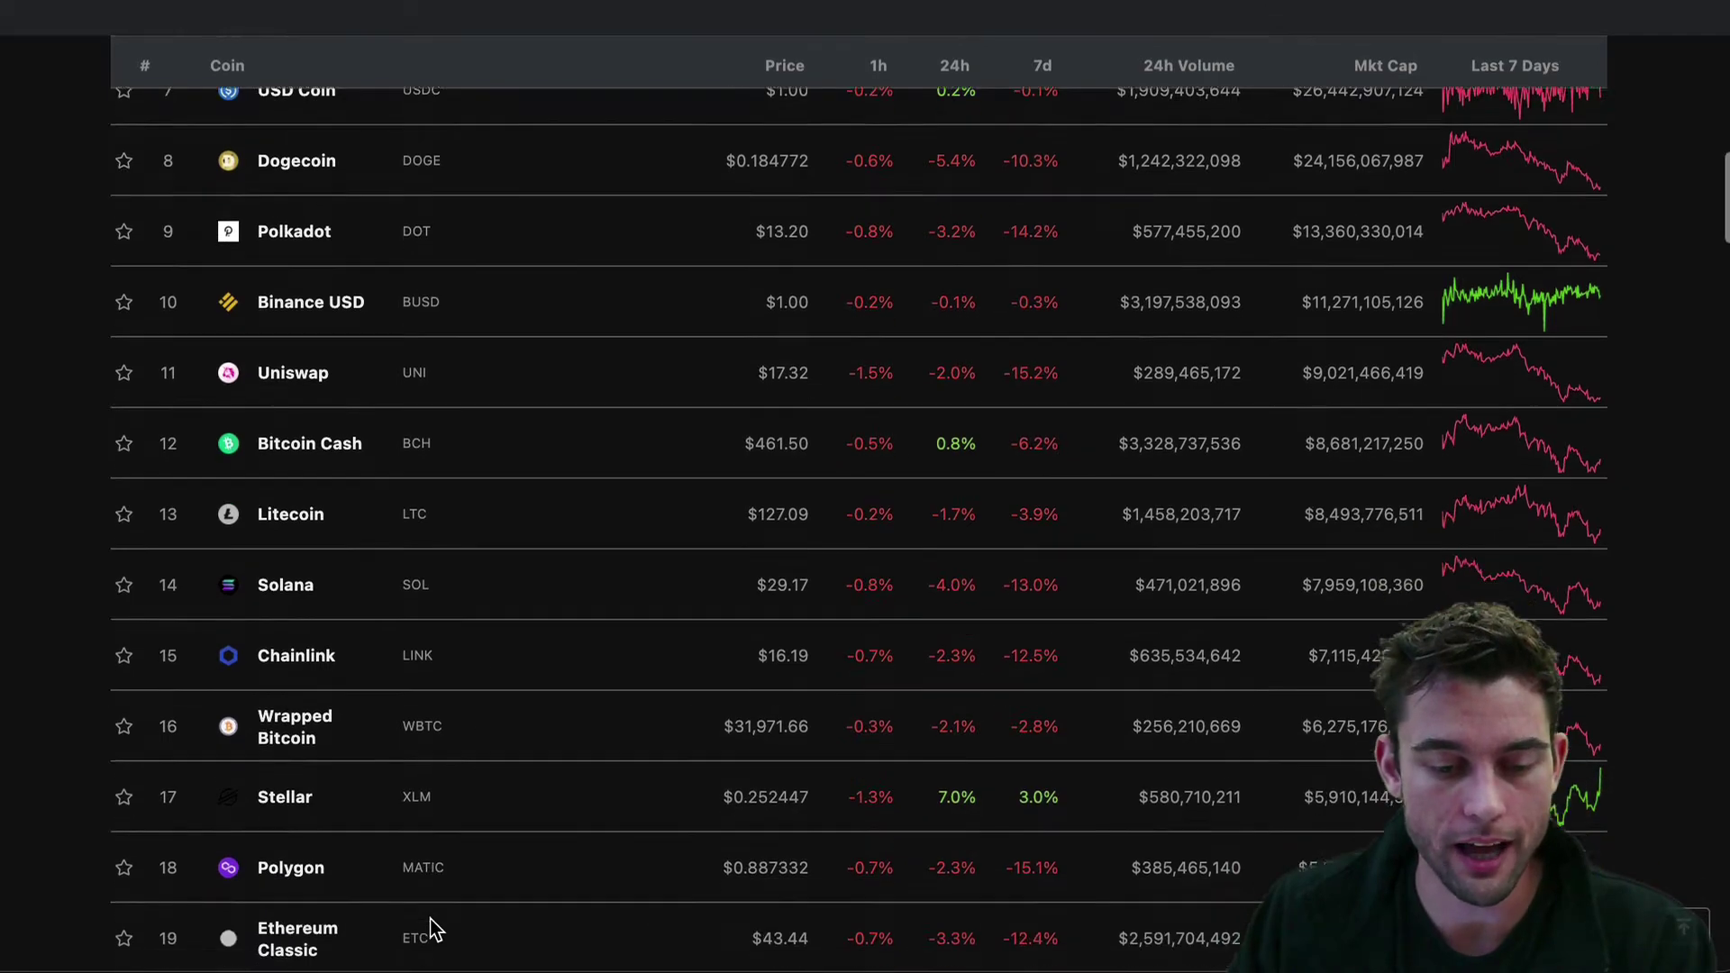
scroll(433, 926, up, 12)
scroll(431, 928, down, 5)
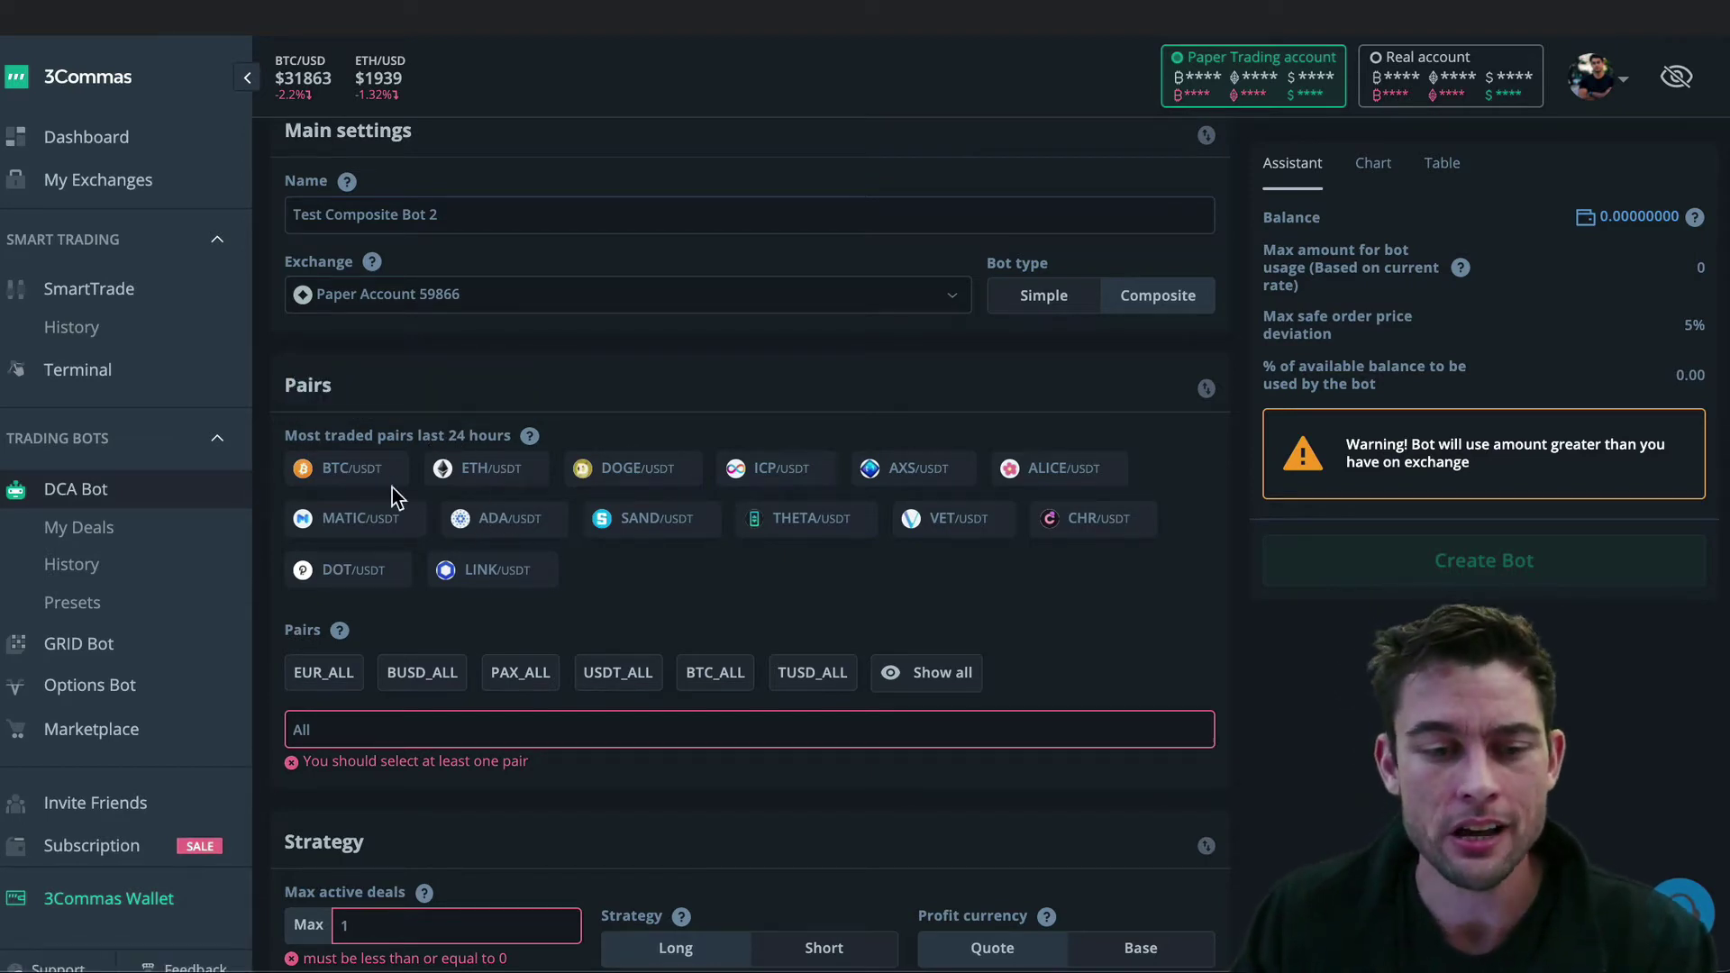
Add the BTC, ETH, DOGE, MATIC, ADA, THETA, VET and LINK pairs against USDT from the most traded pairs
click(340, 480)
click(342, 482)
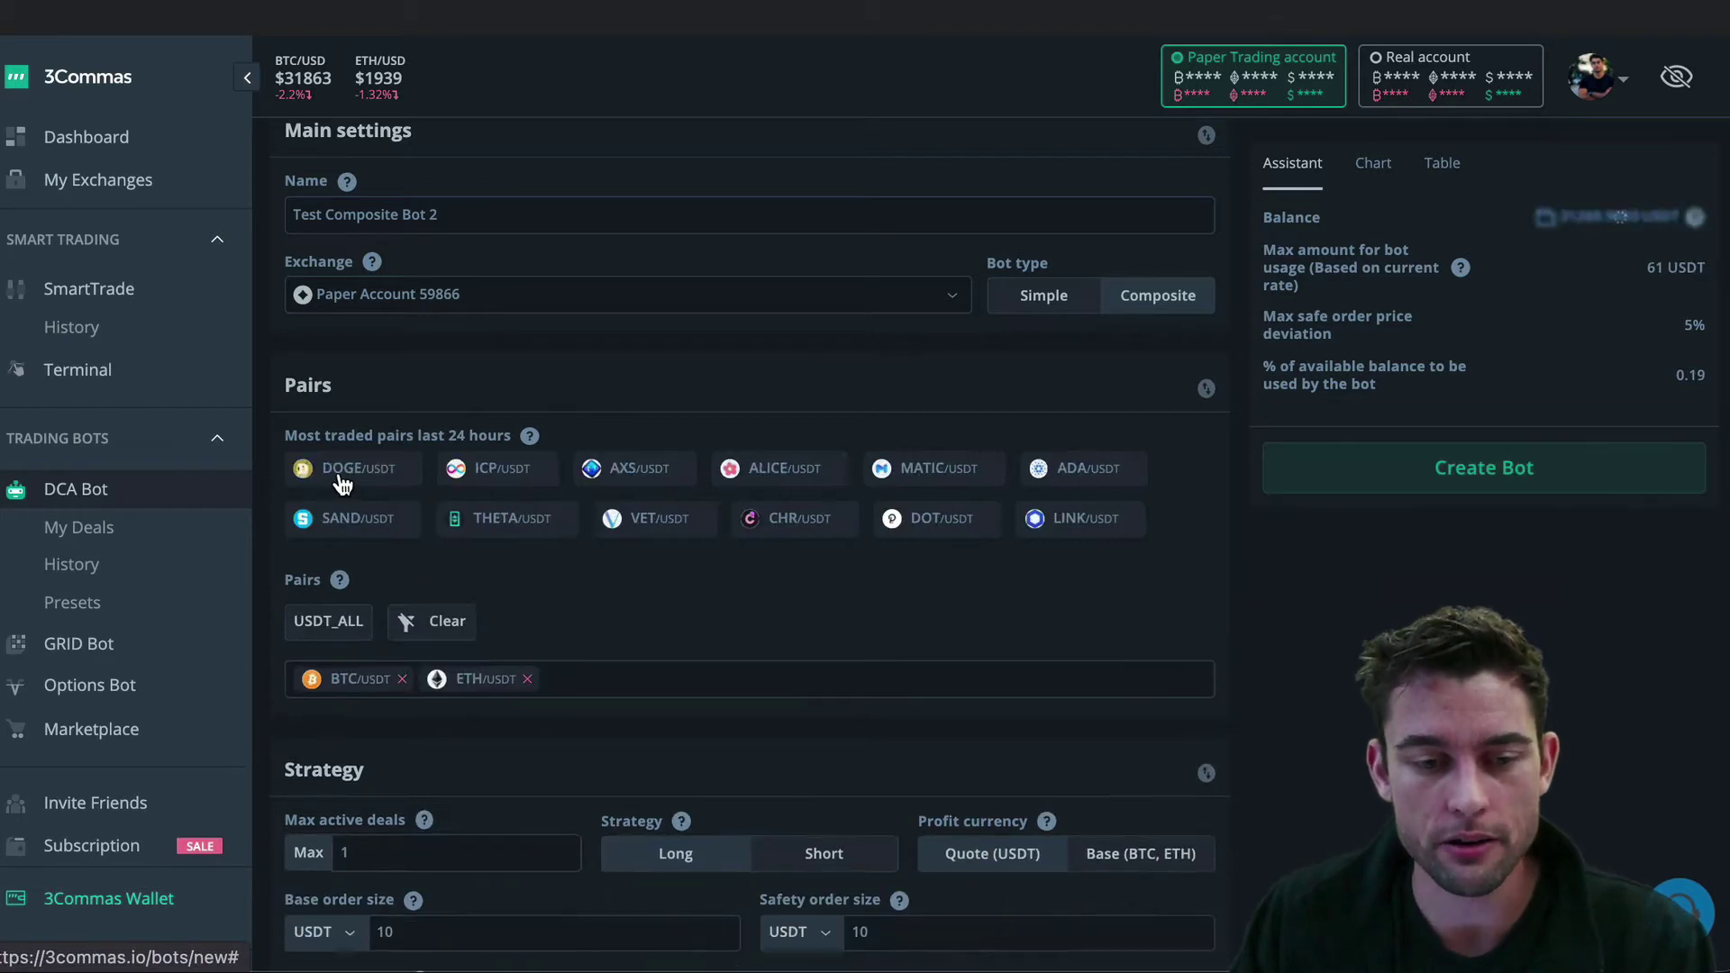
click(341, 482)
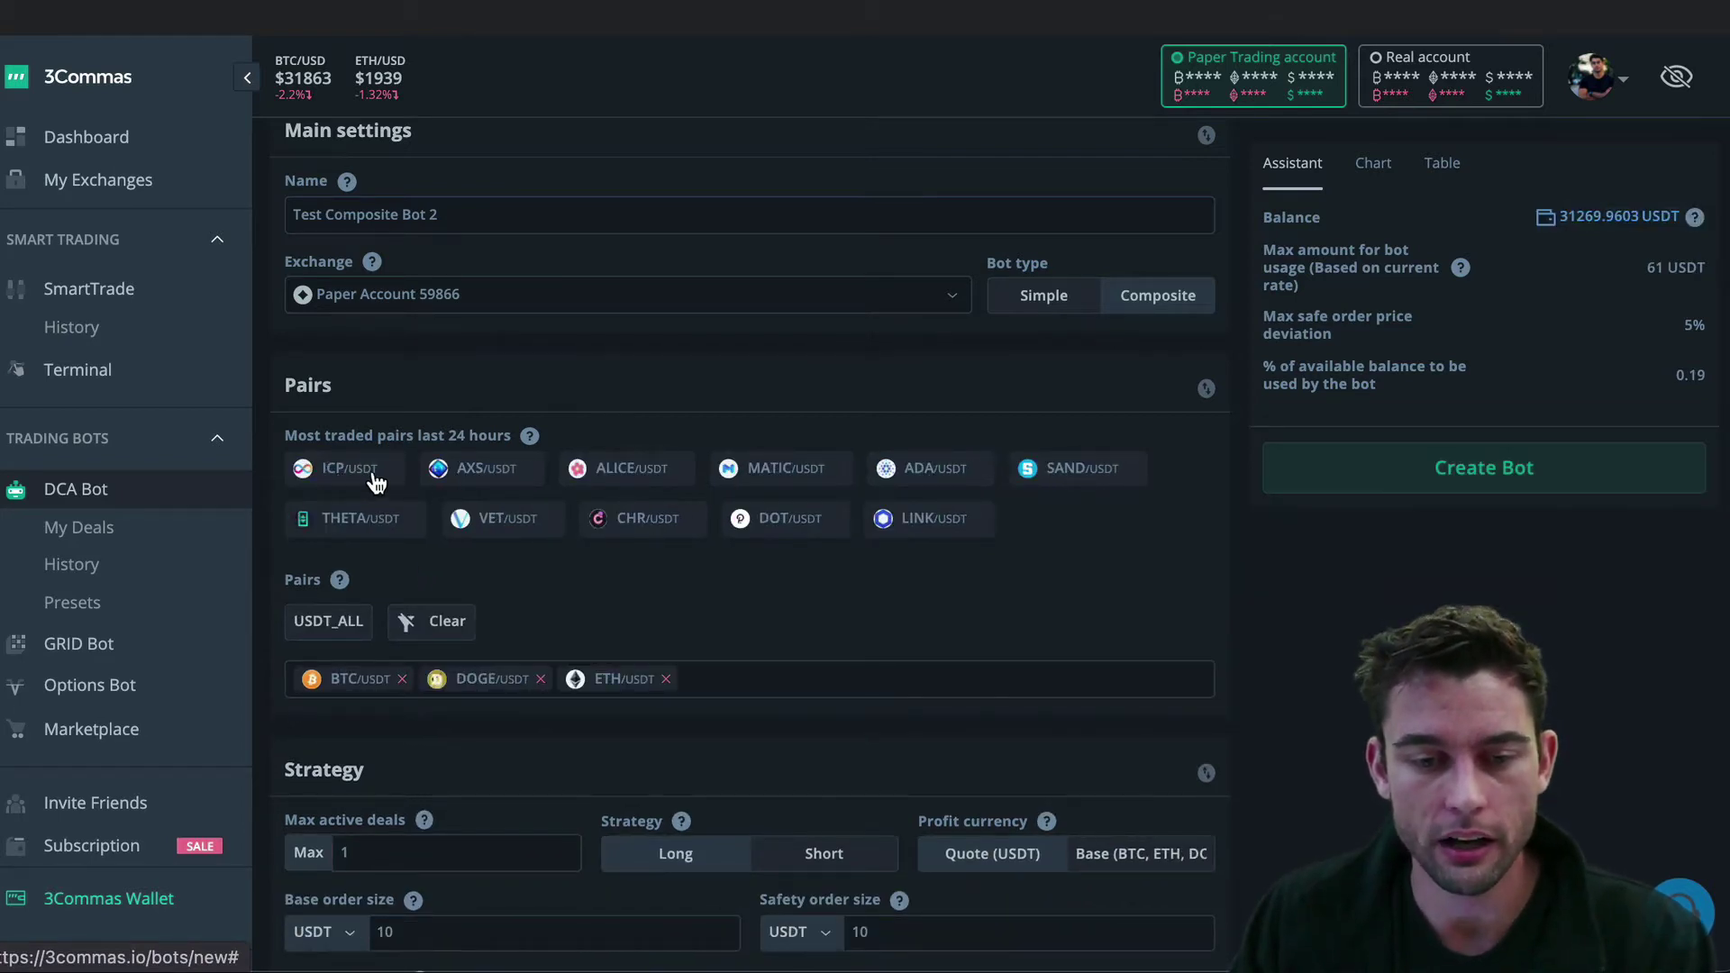
click(770, 477)
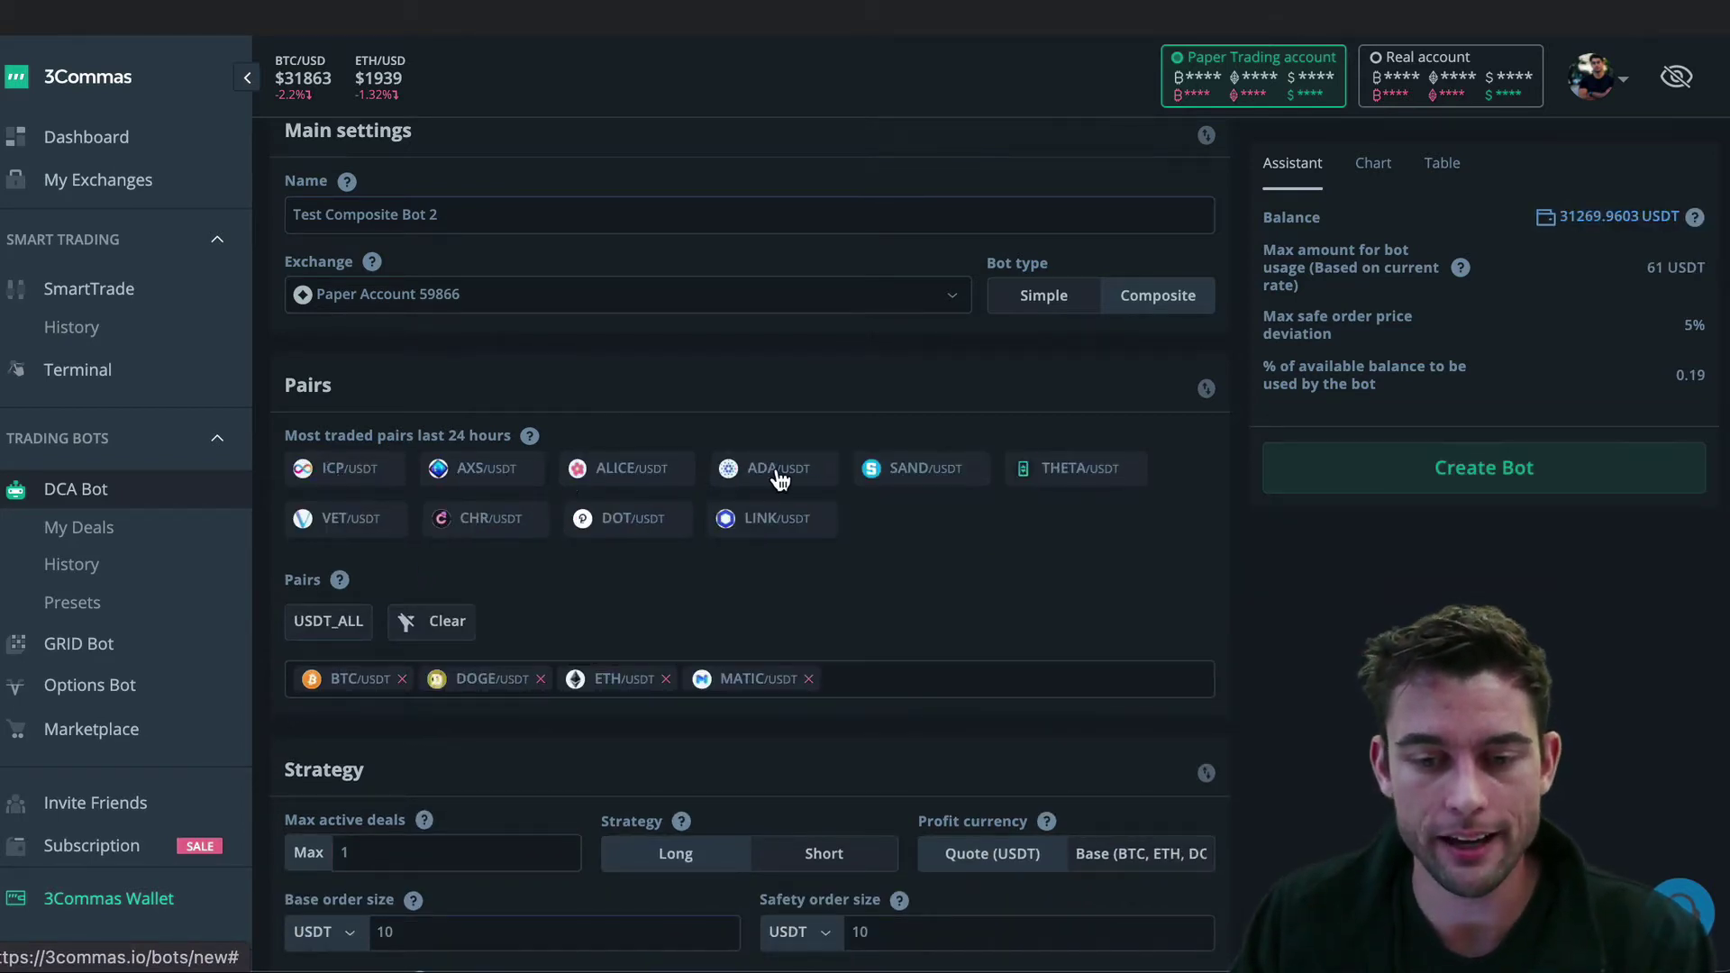
click(771, 476)
click(927, 476)
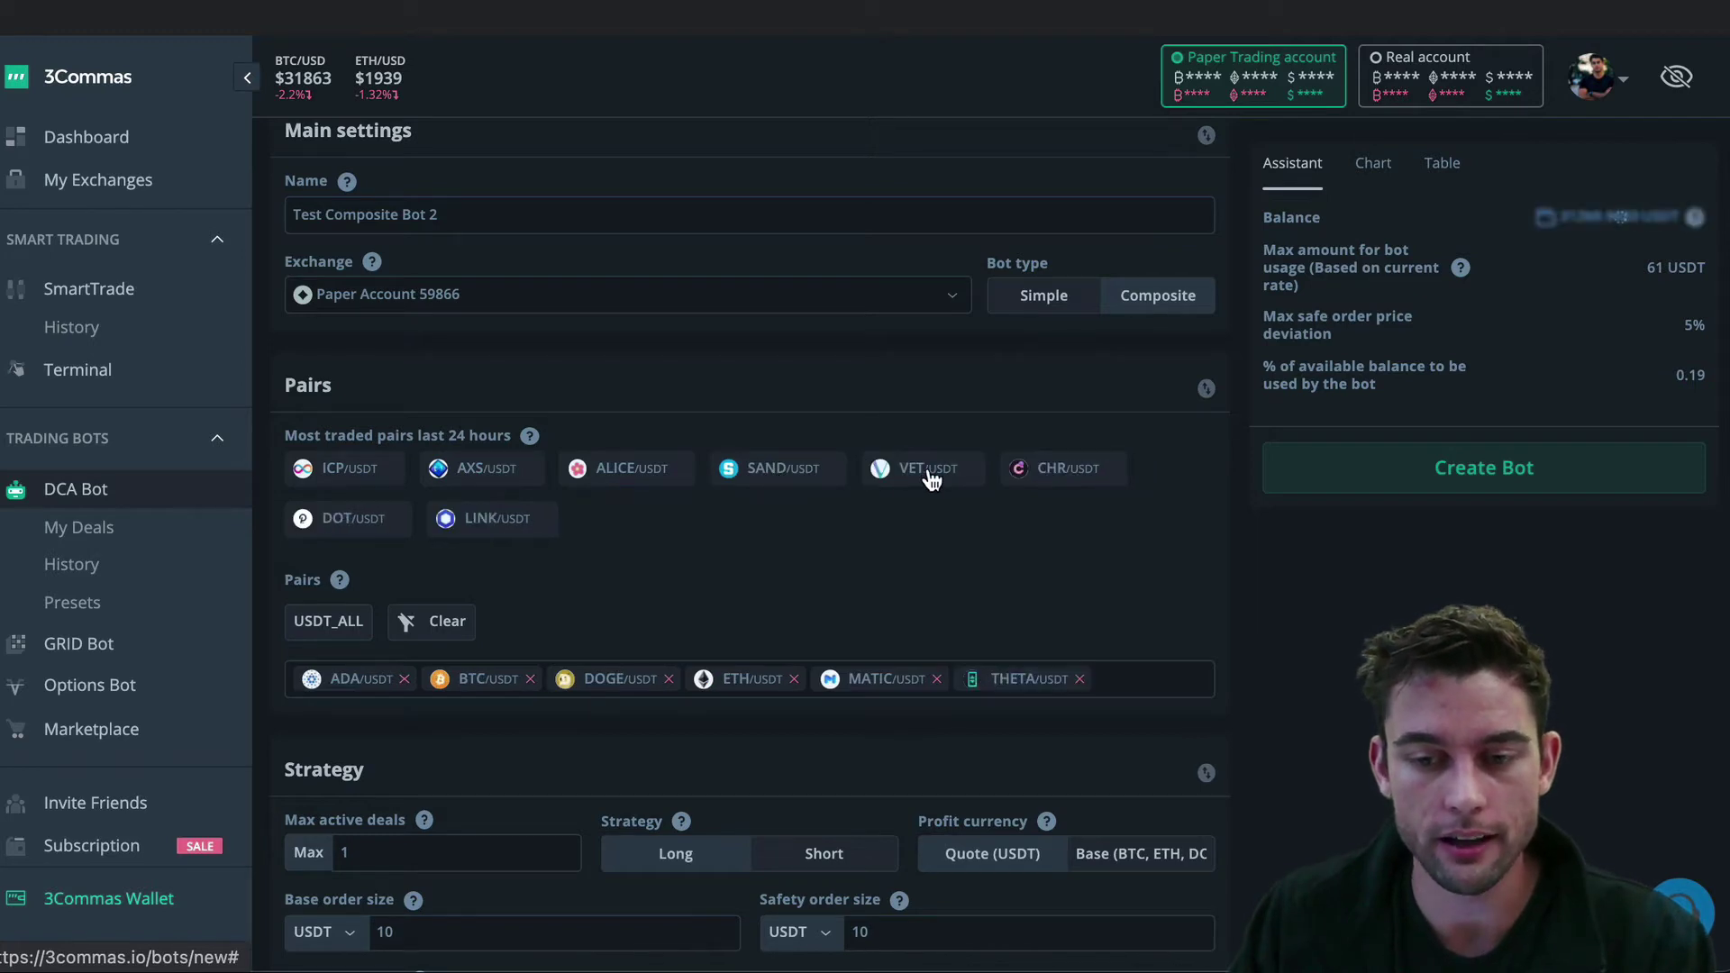
click(927, 476)
click(330, 525)
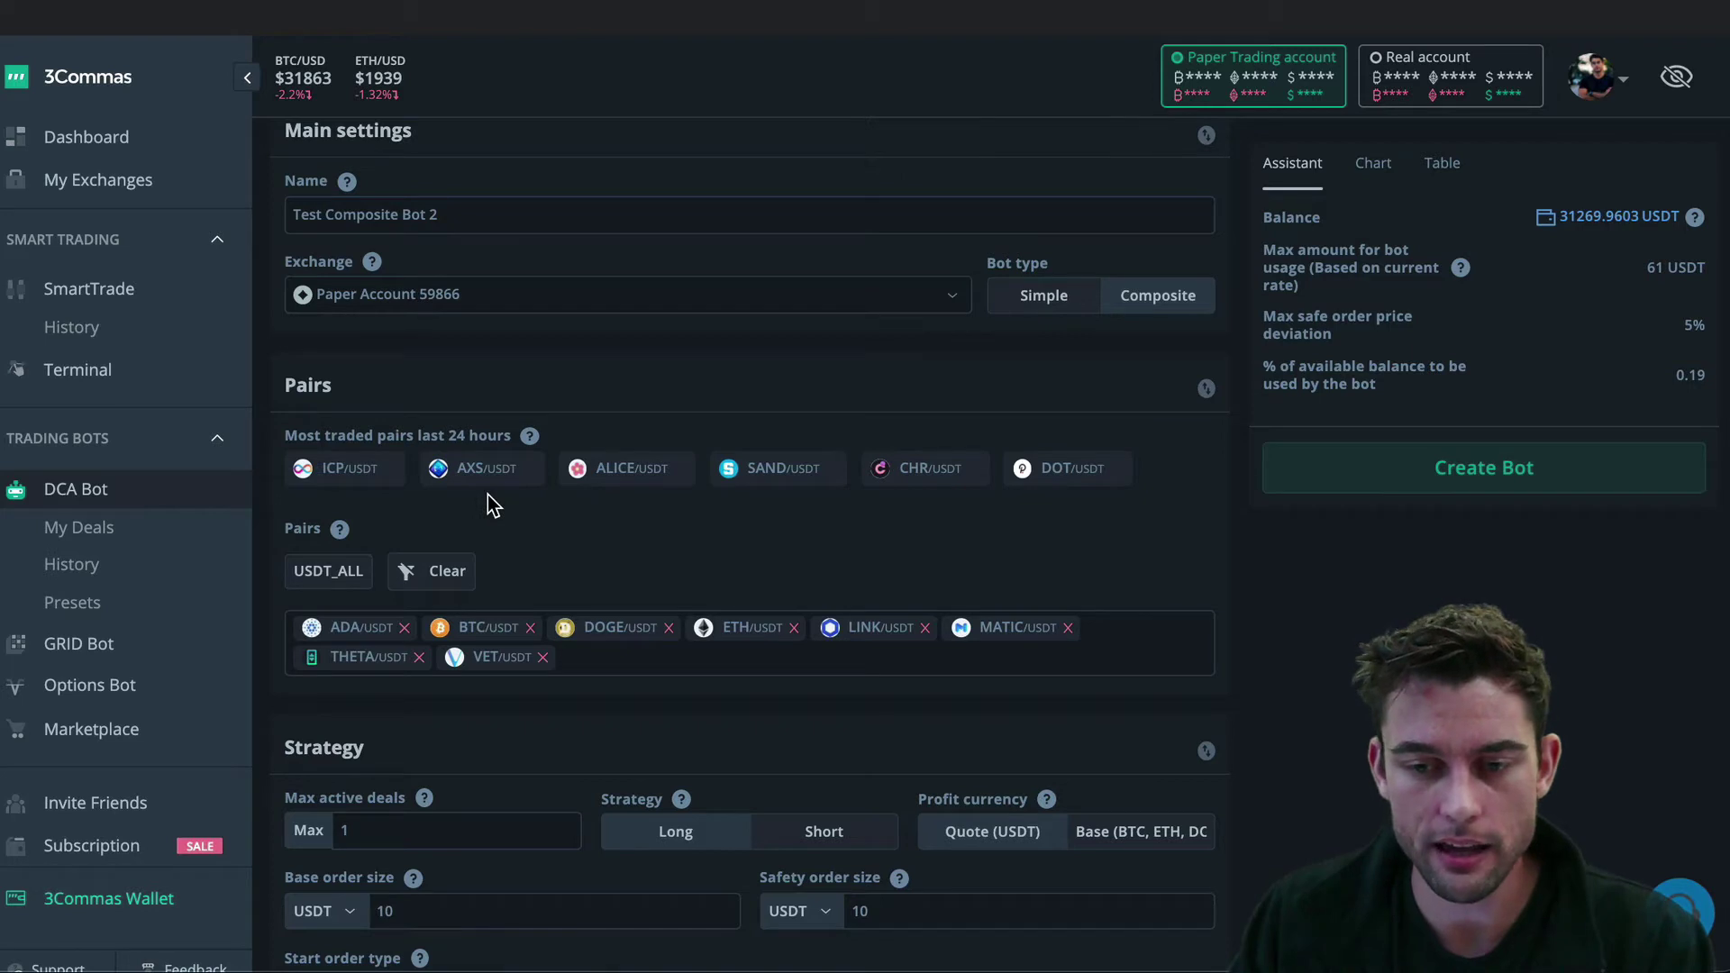
Add the DOT and ICP pairs against USDT from the most traded pairs and check CoinGecko's market-cap ranking for further coins
click(1065, 478)
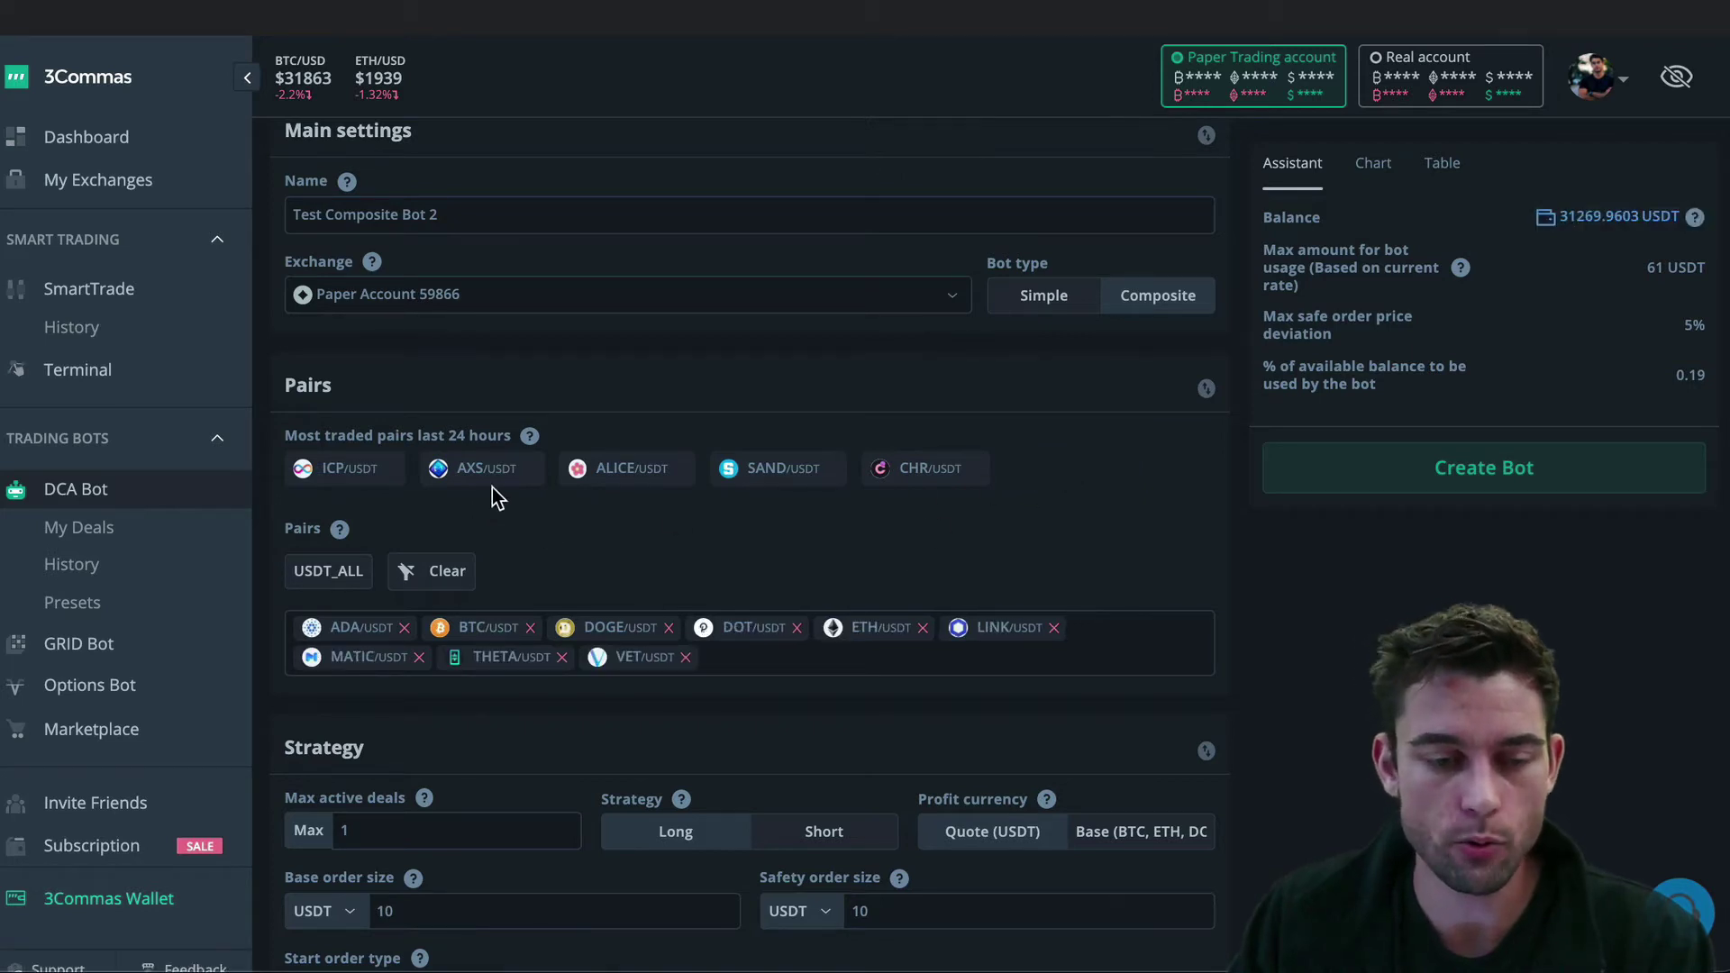
click(355, 482)
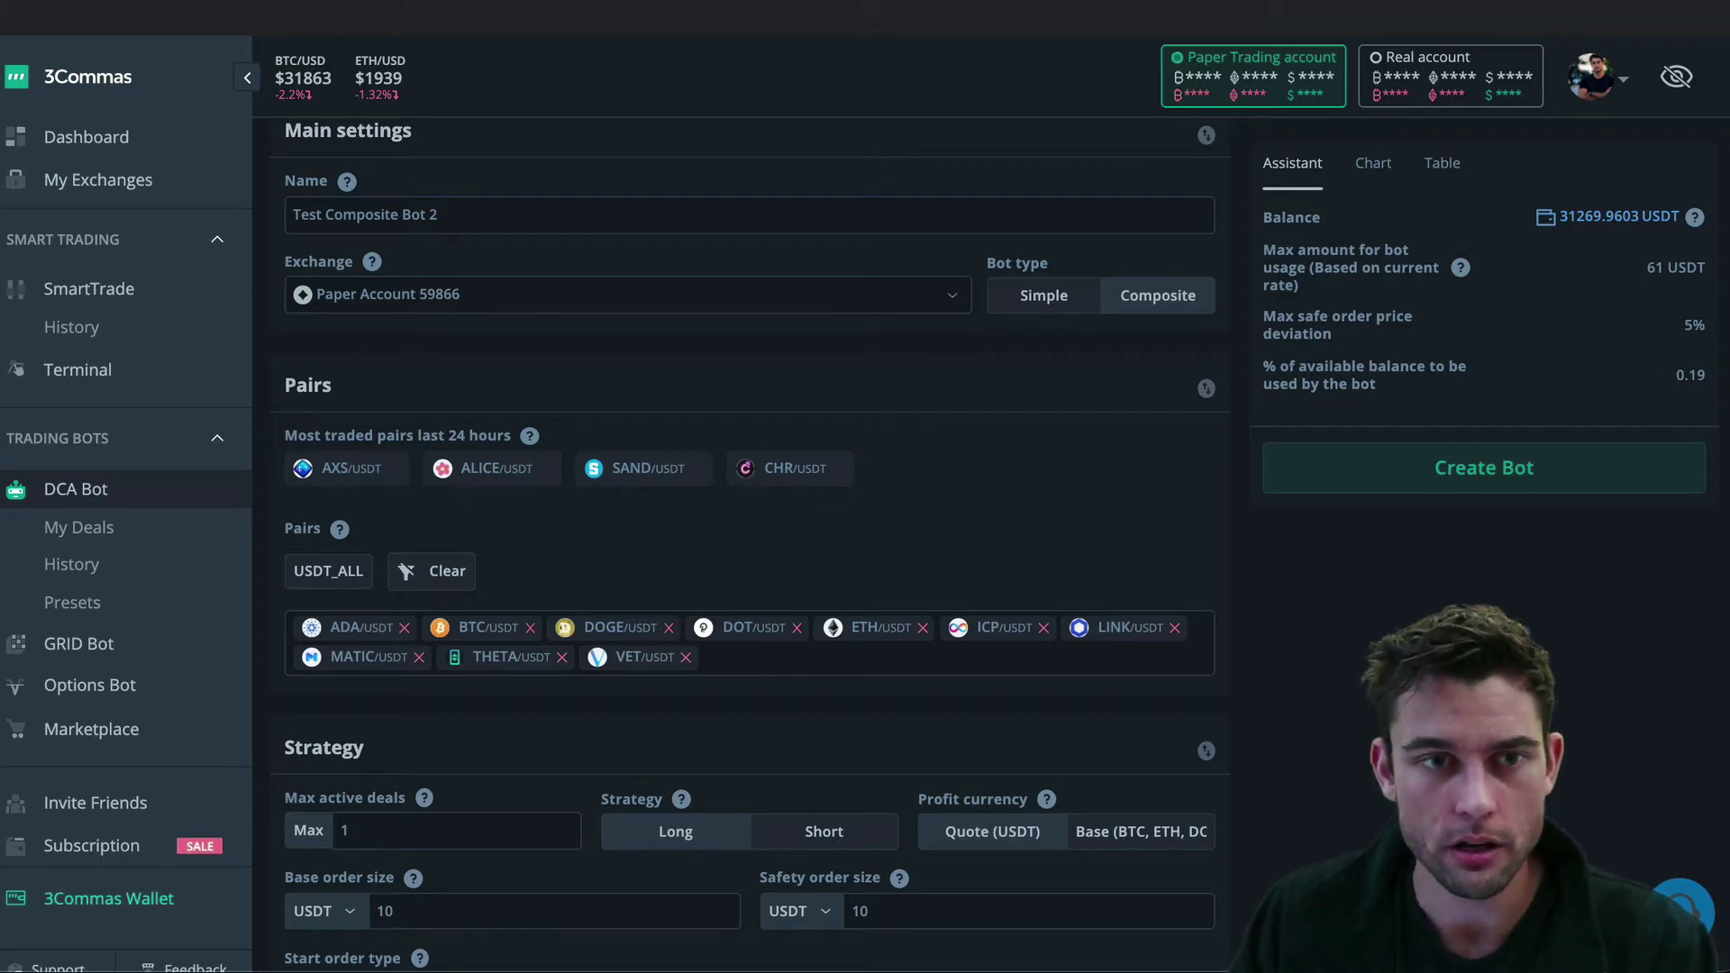
key(ctrl+Tab)
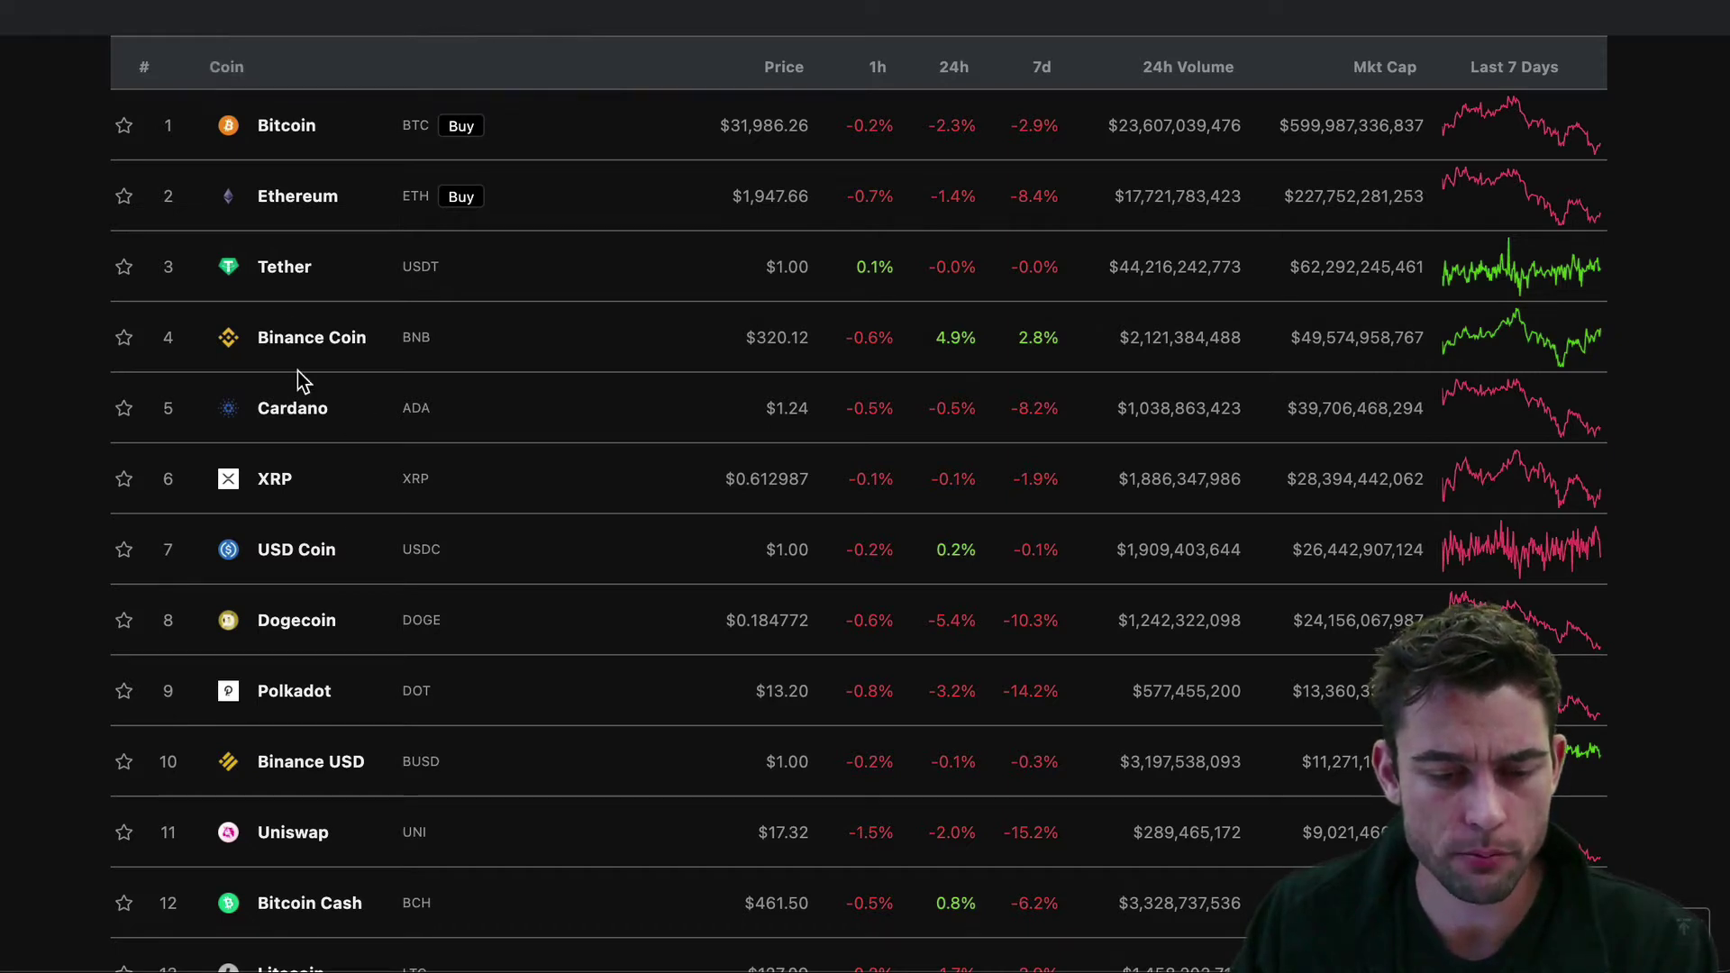
scroll(322, 418, down, 5)
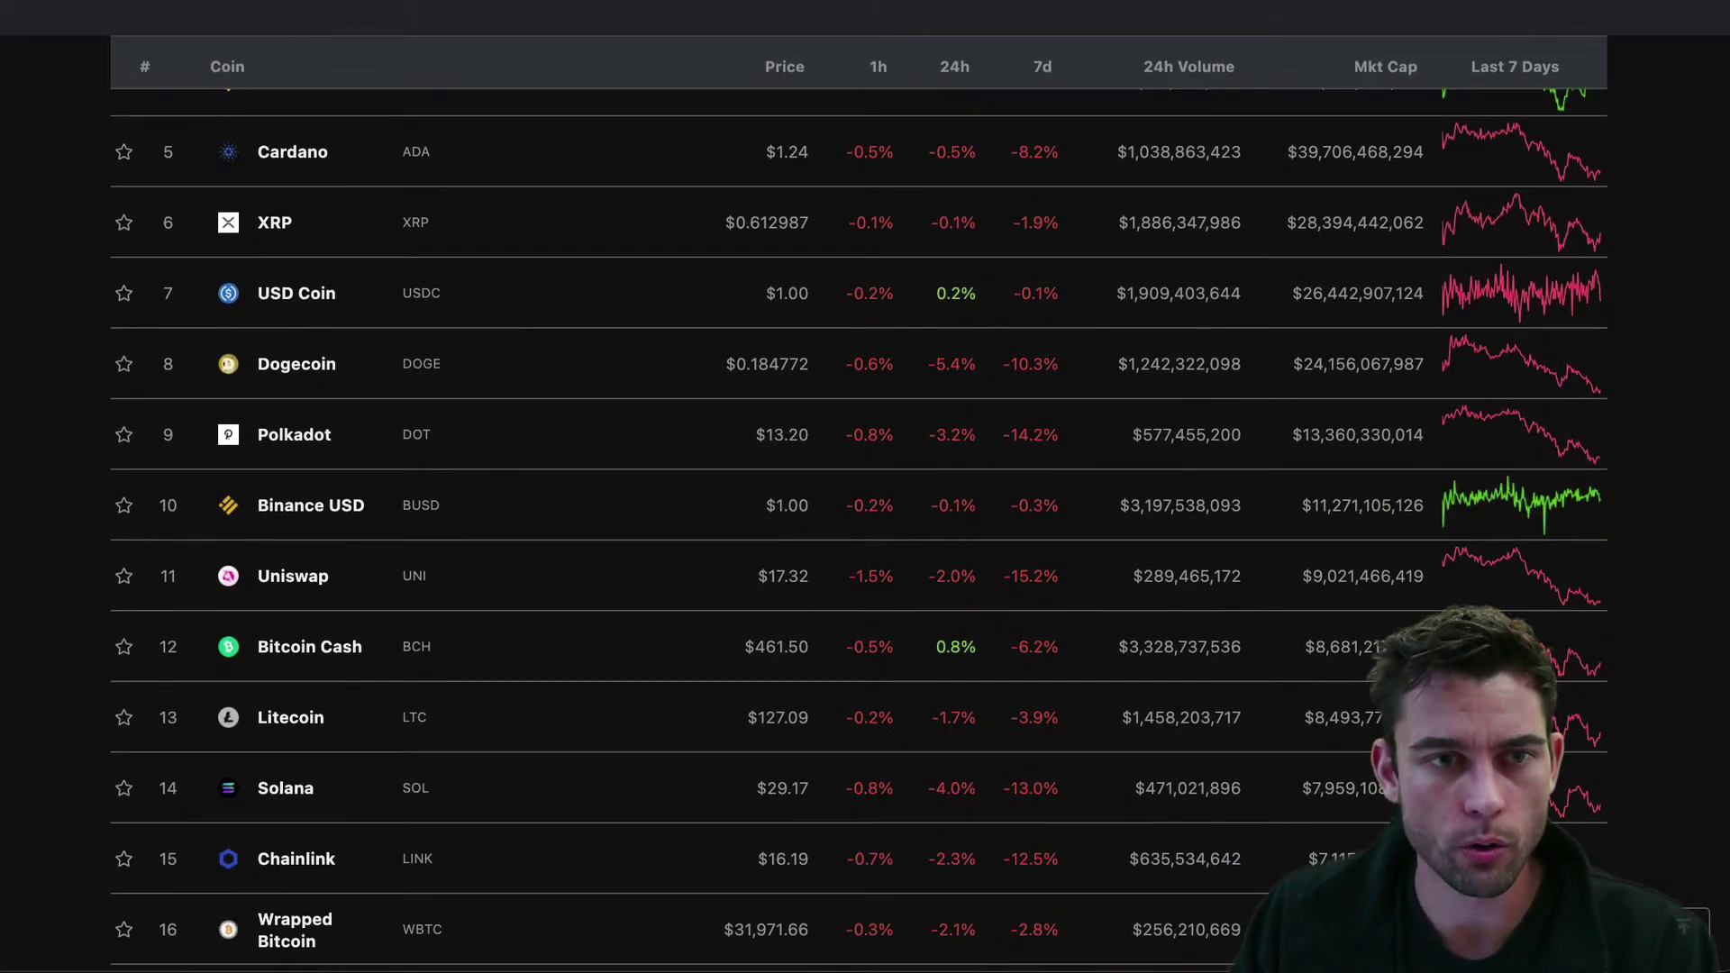
key(ctrl+shift+Tab)
Search the pair list for BNB, SOL and UNI and add each of their USDT pairs to the bot
click(771, 654)
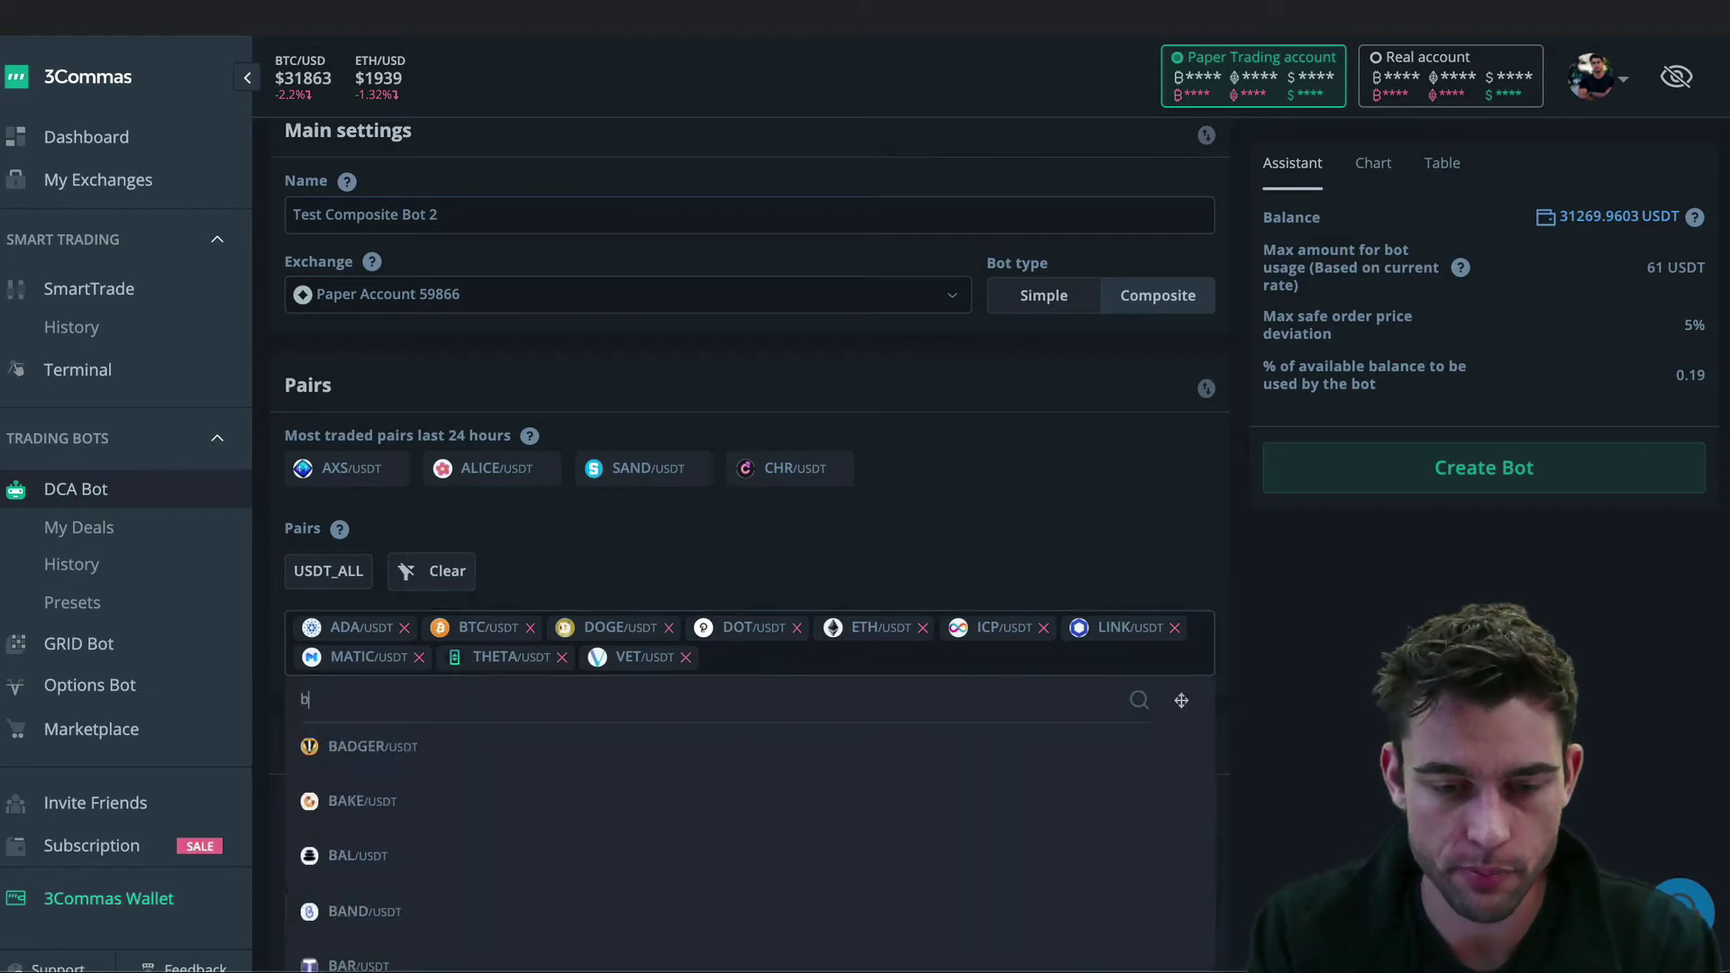
text(bnb)
click(587, 752)
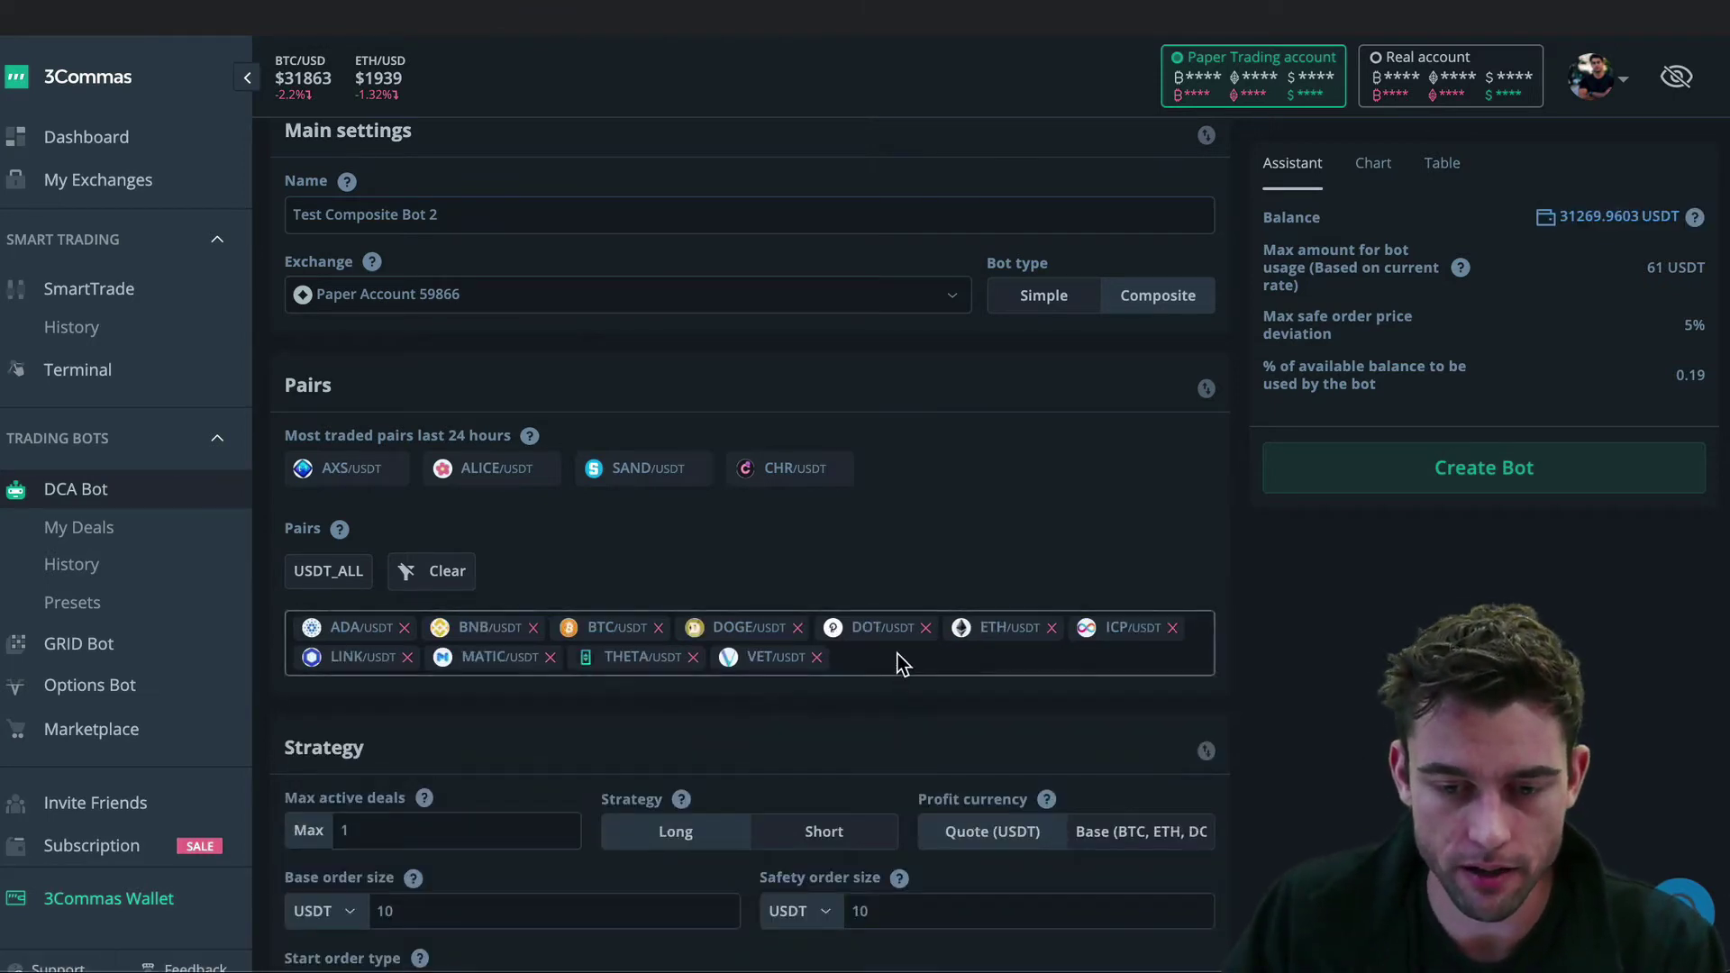
click(899, 662)
text(sol)
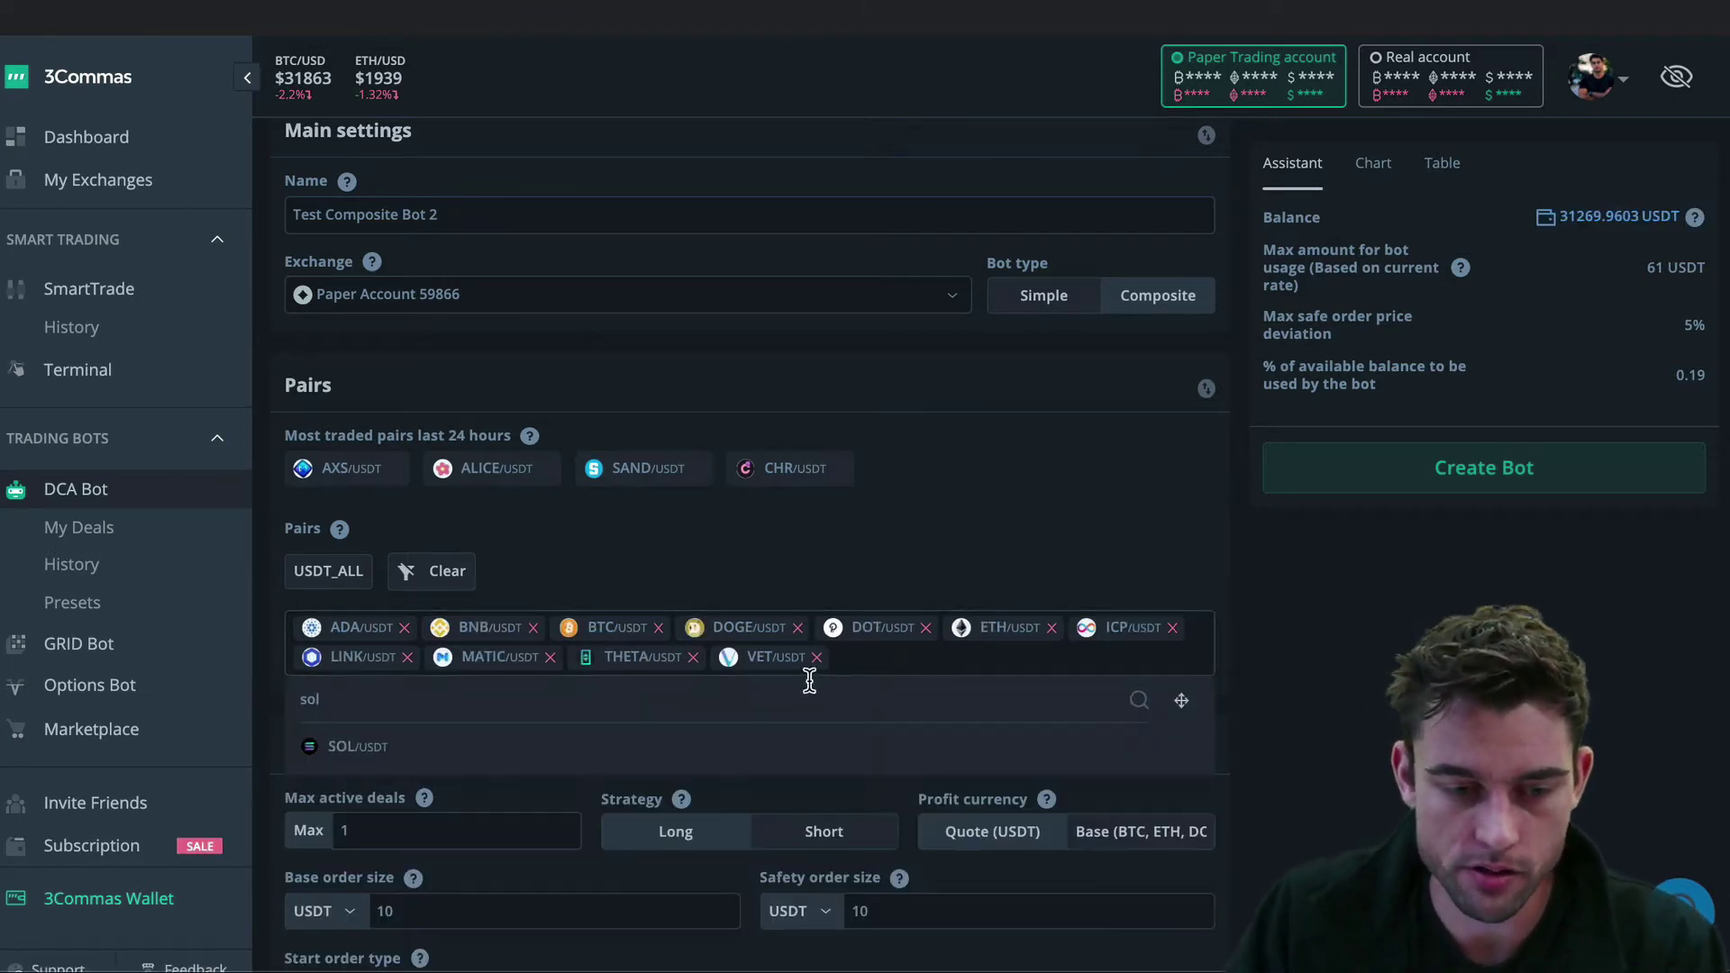
click(773, 751)
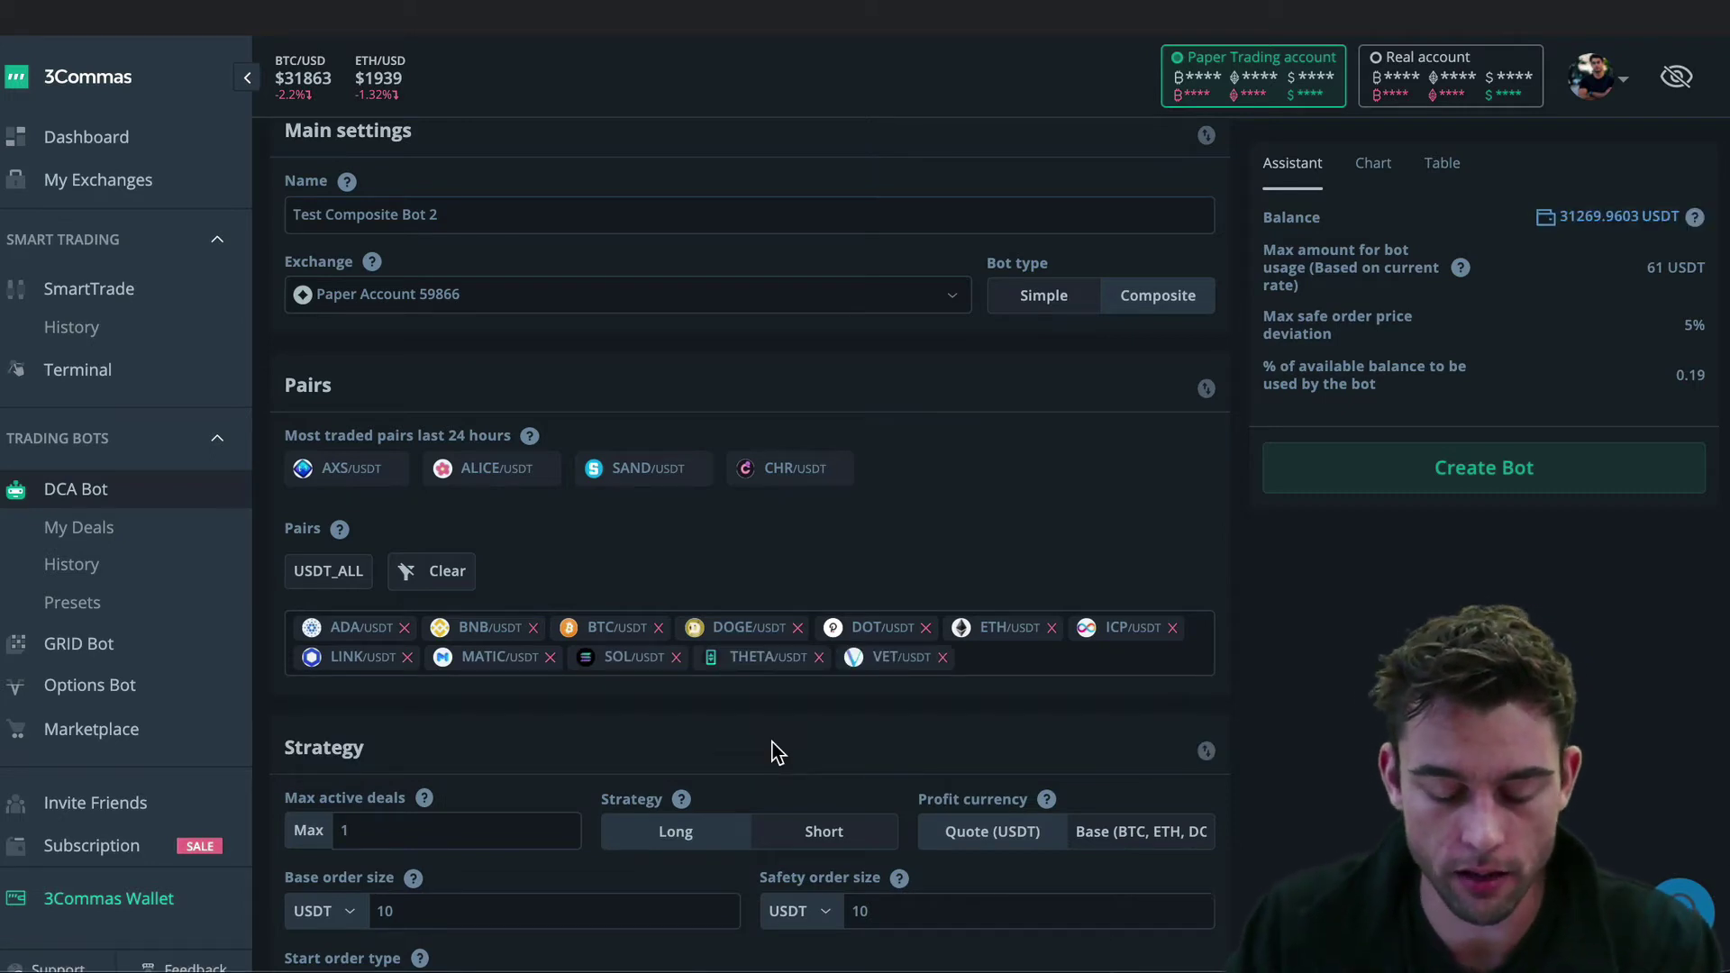
click(1023, 667)
text(uni)
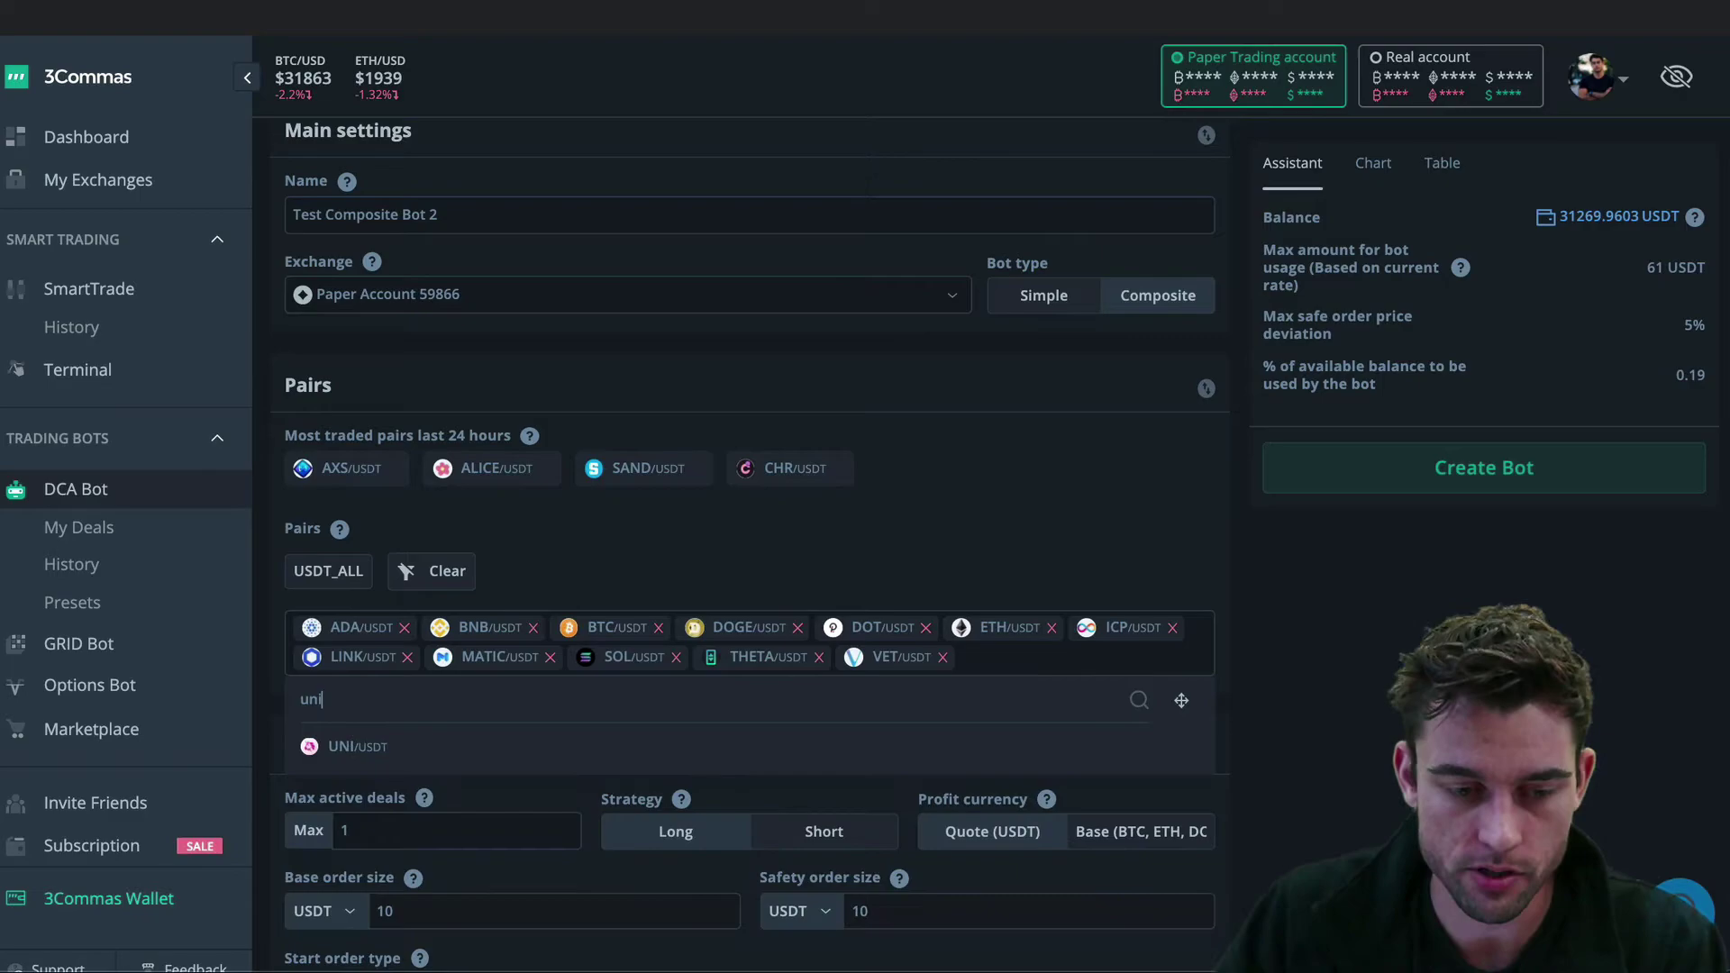
click(830, 753)
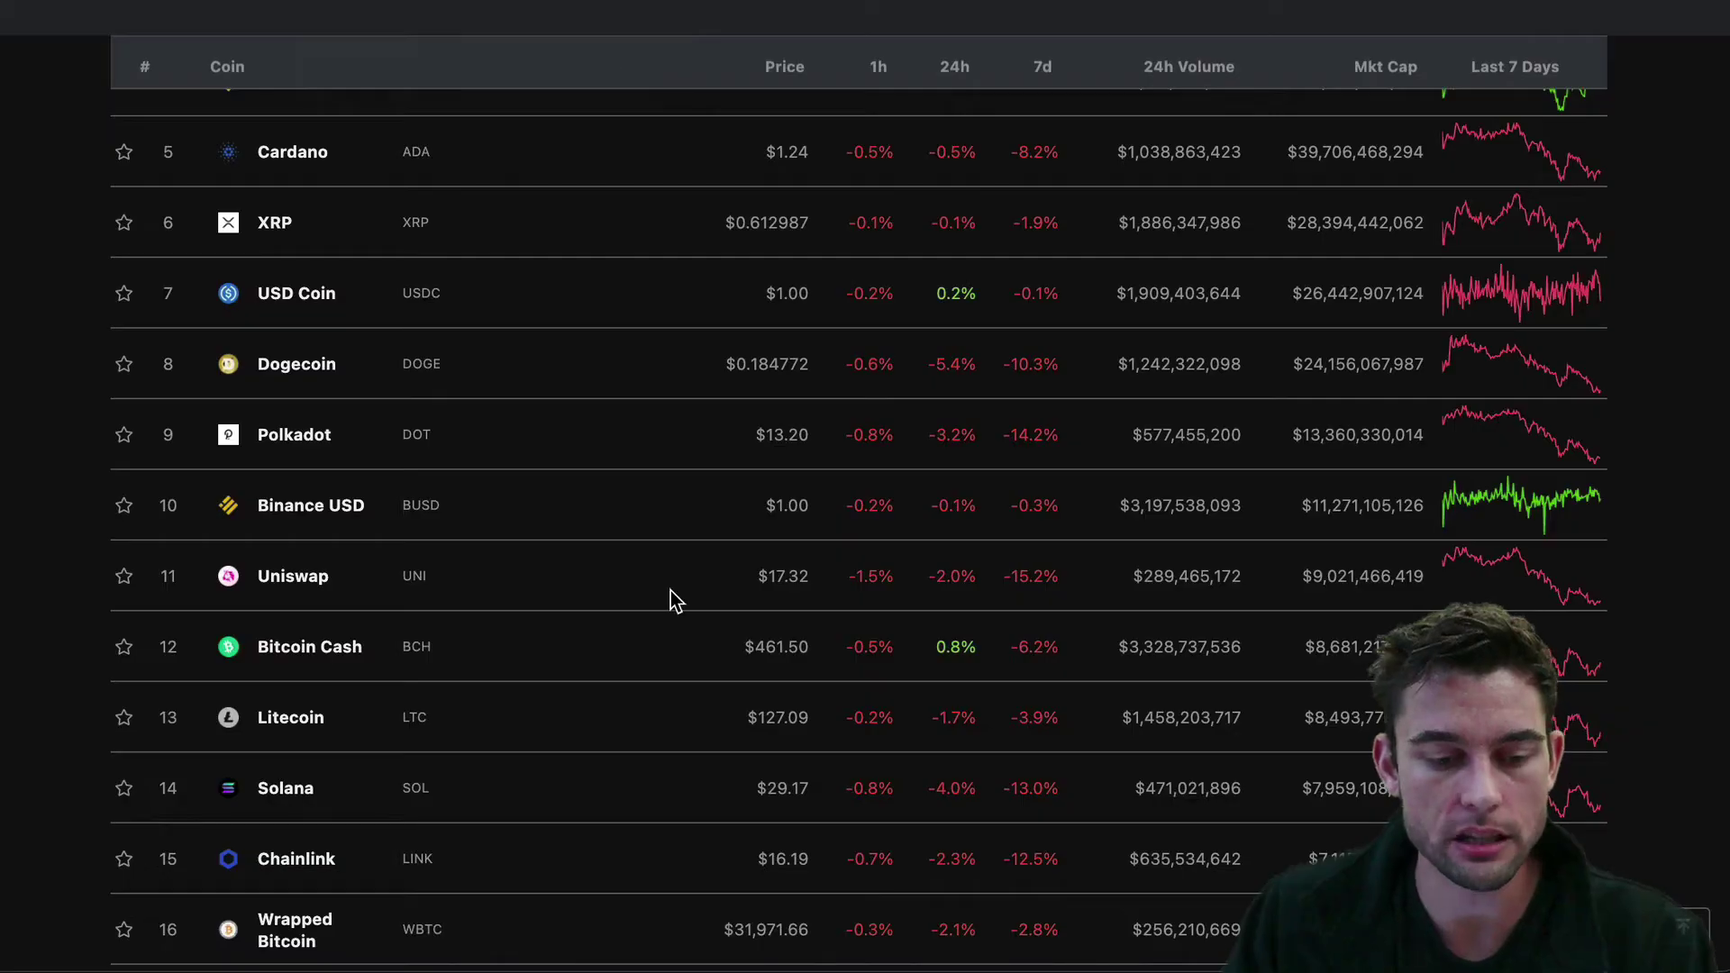
Check the coins ranked from Litecoin down to Filecoin on CoinGecko and return to the 3Commas bot setup
scroll(671, 591, down, 5)
scroll(670, 591, down, 2)
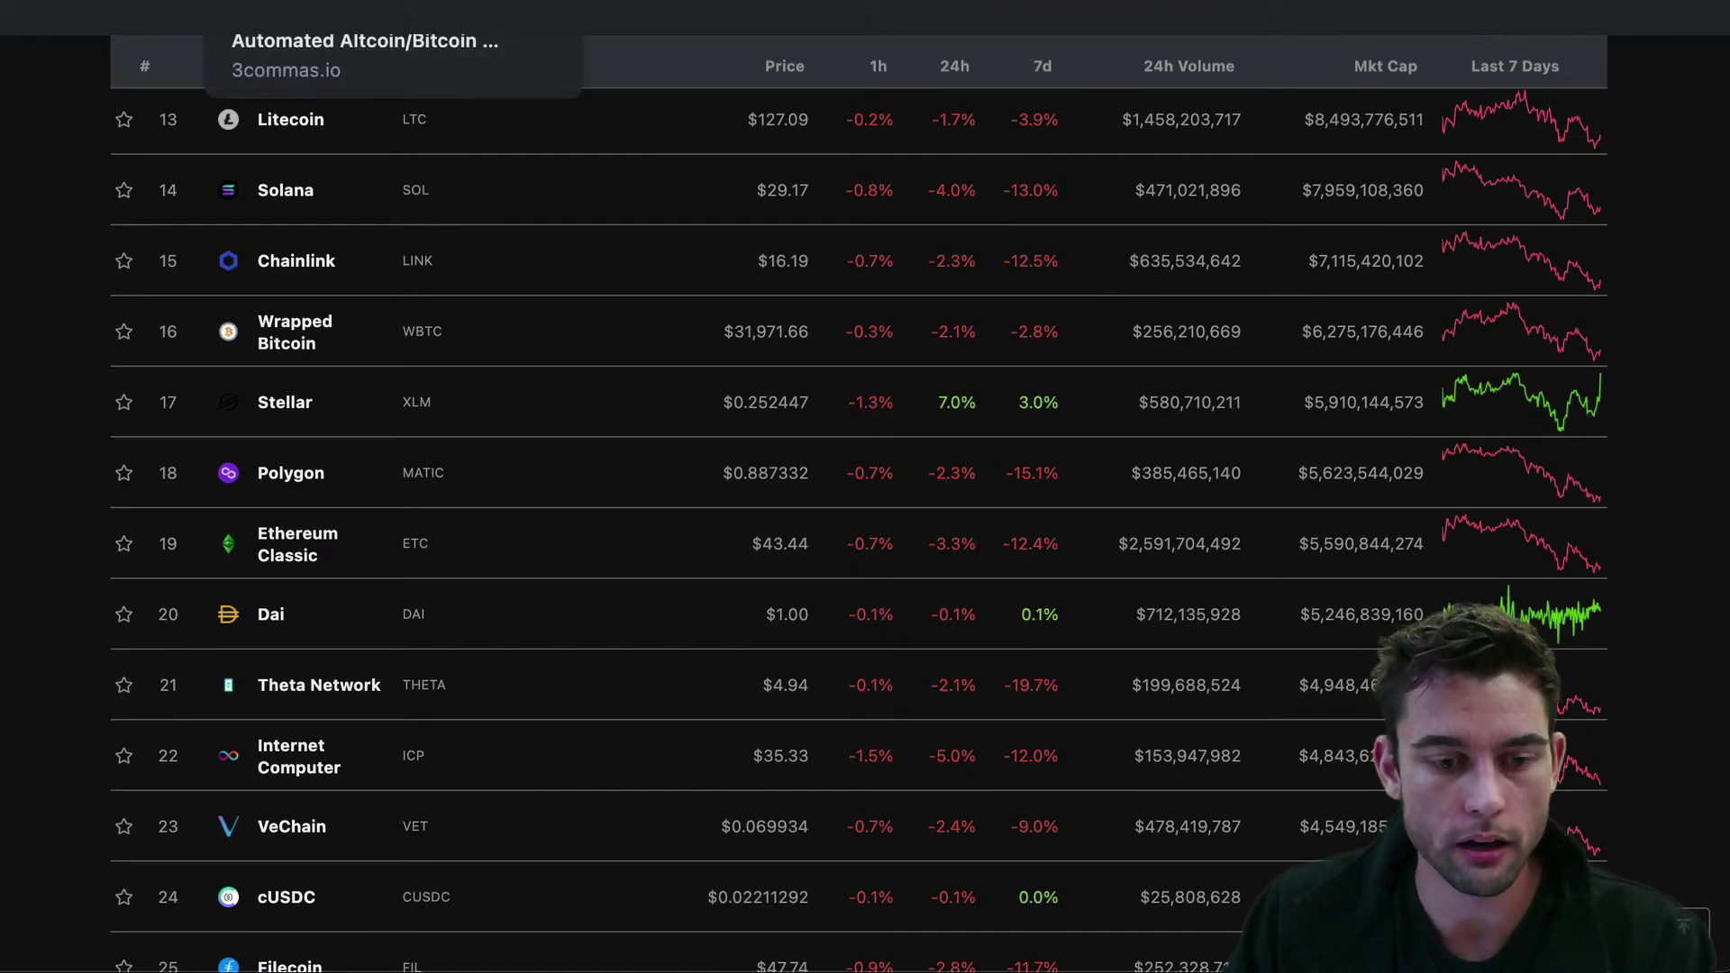
click(297, 14)
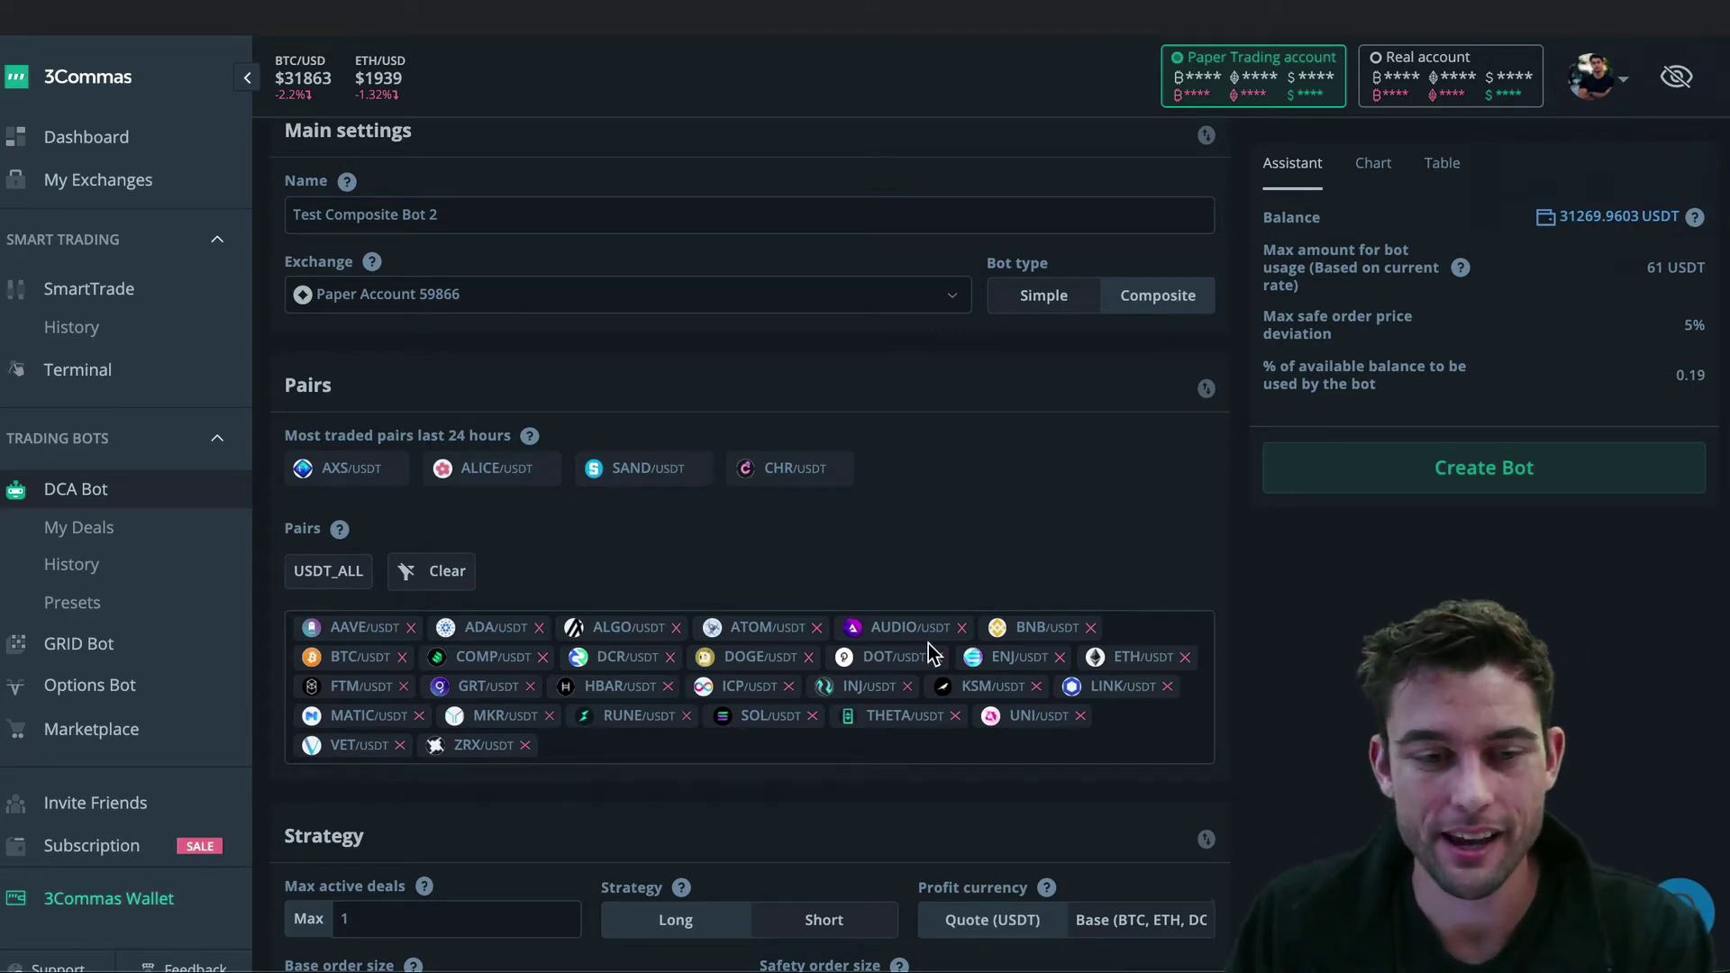
Review the selected USDT pairs, the Composite bot type and the strategy, deal start and take profit settings
scroll(930, 648, down, 1)
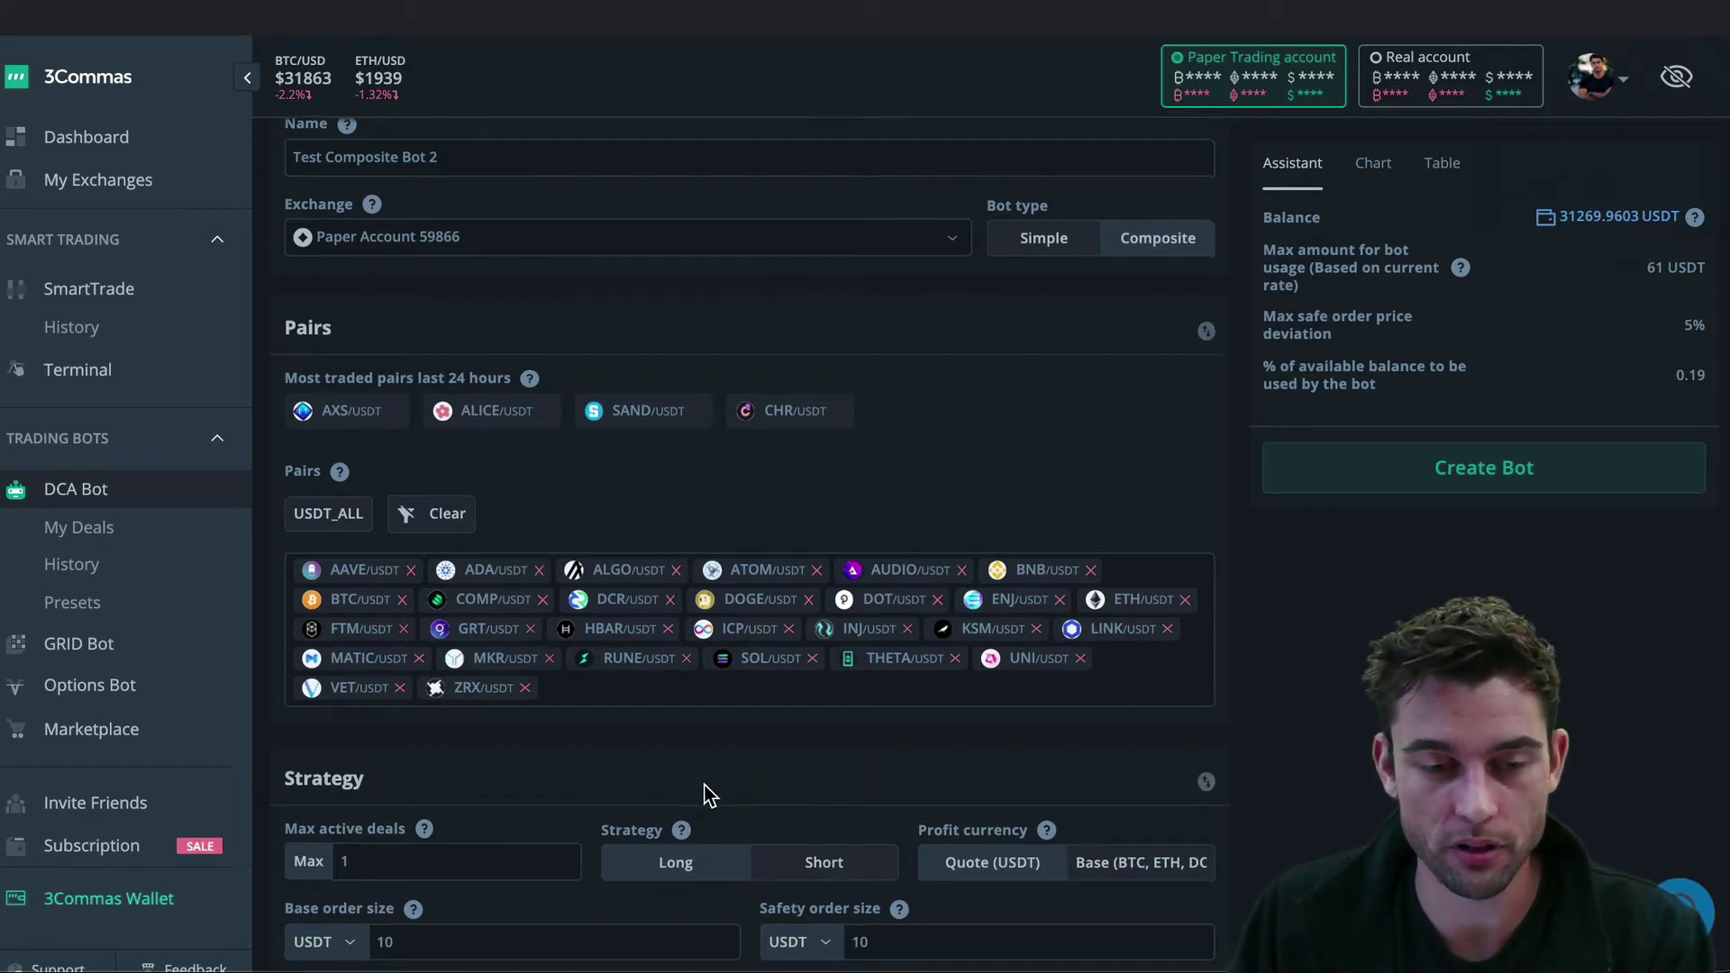
scroll(707, 791, down, 2)
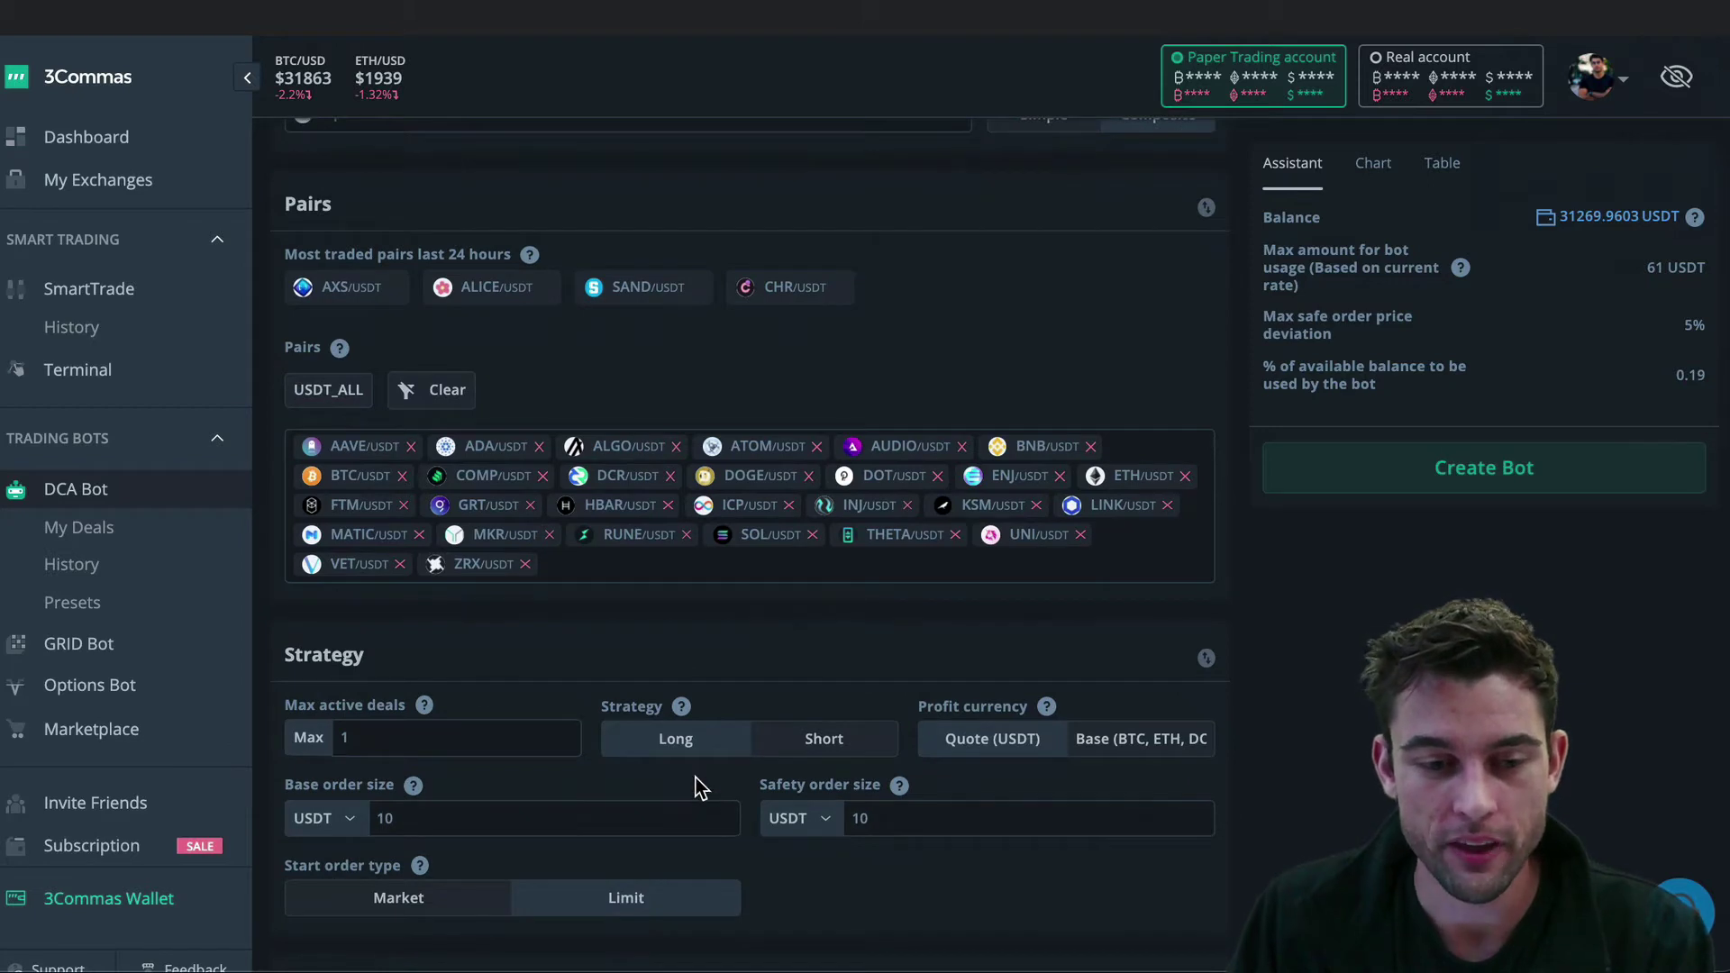
mouse_move(317, 713)
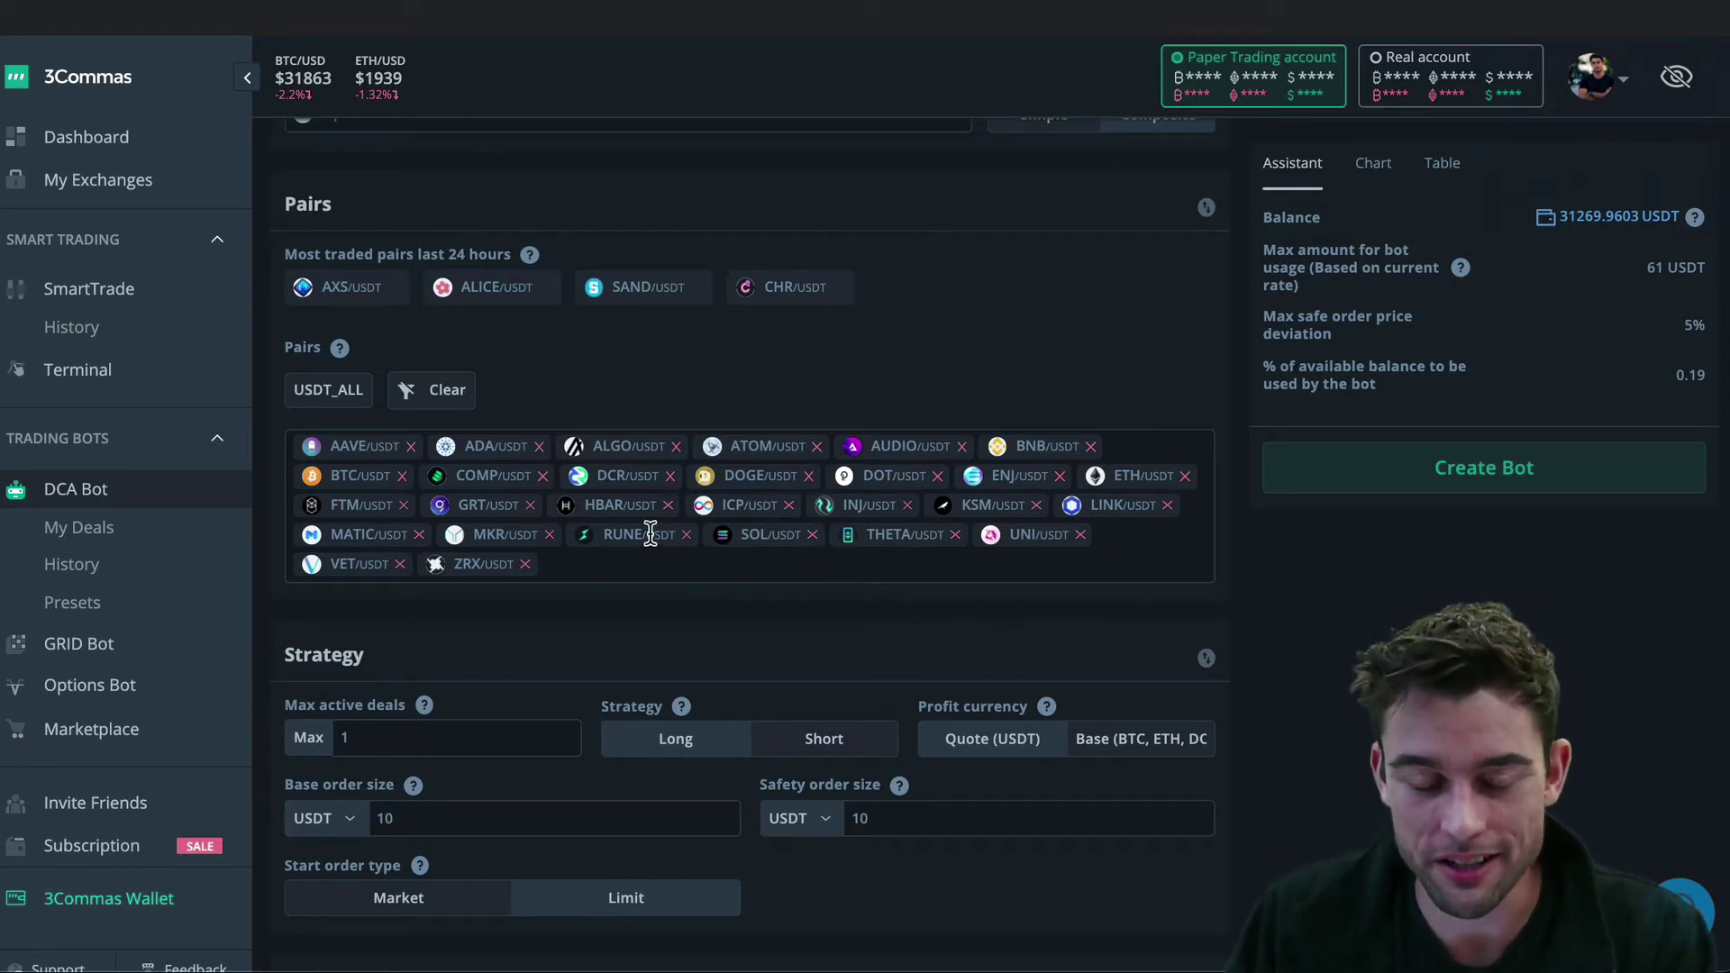
click(408, 739)
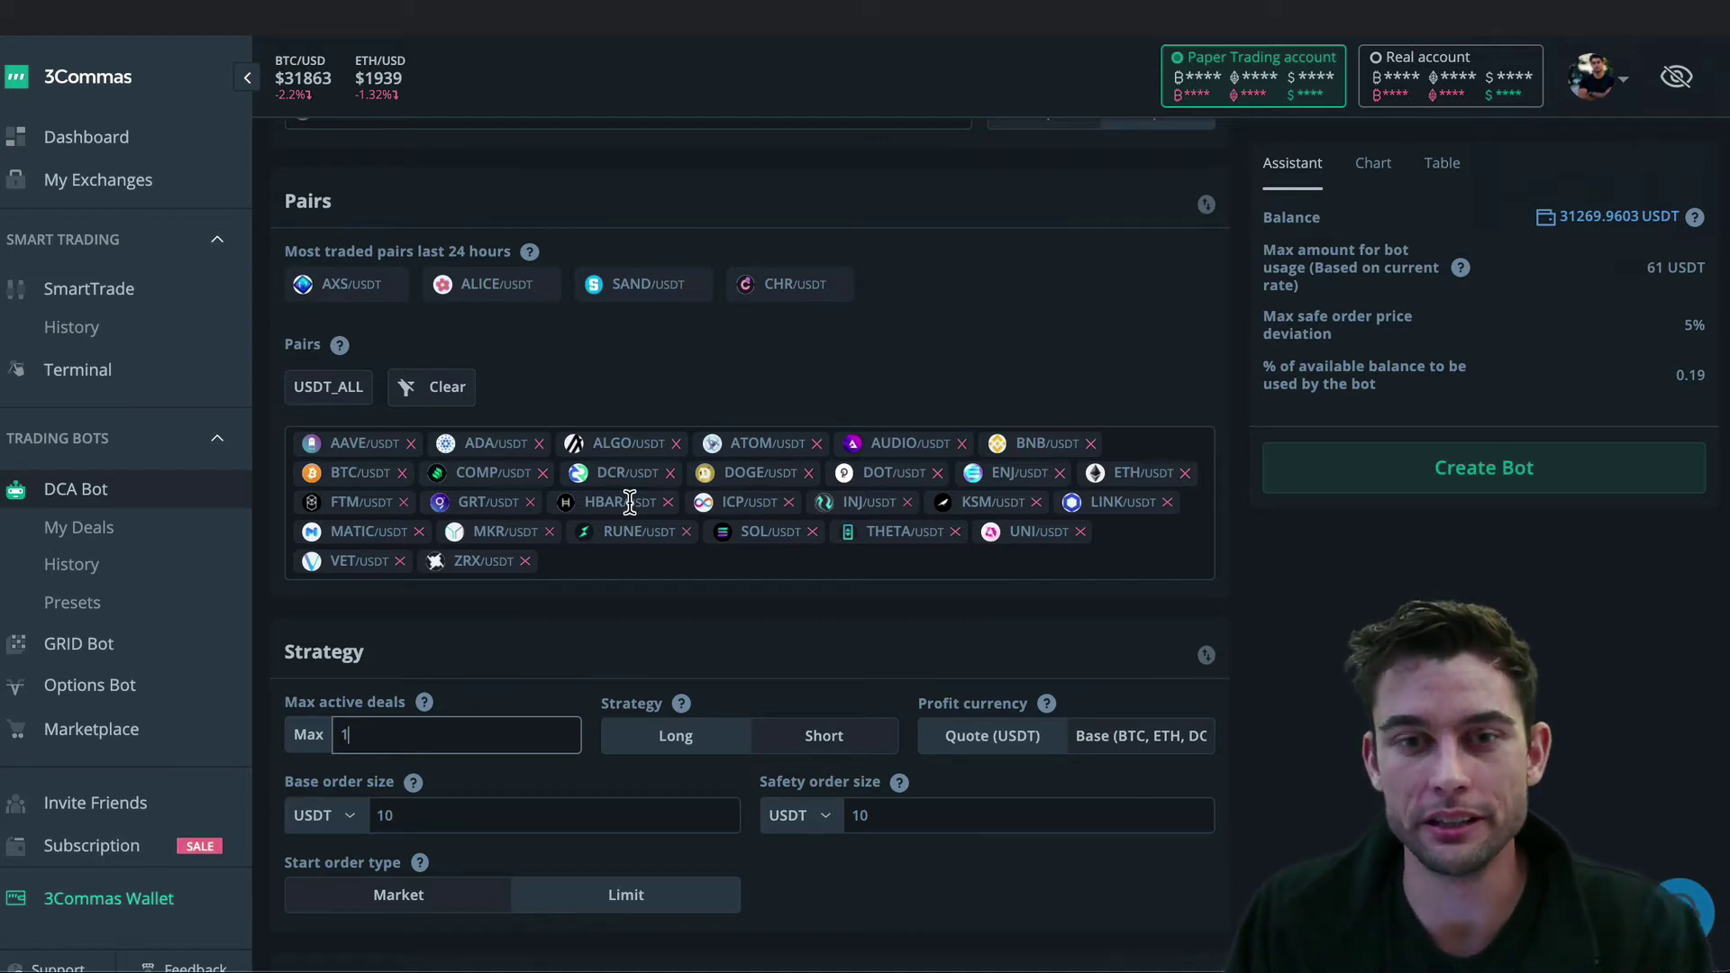
scroll(629, 502, up, 1)
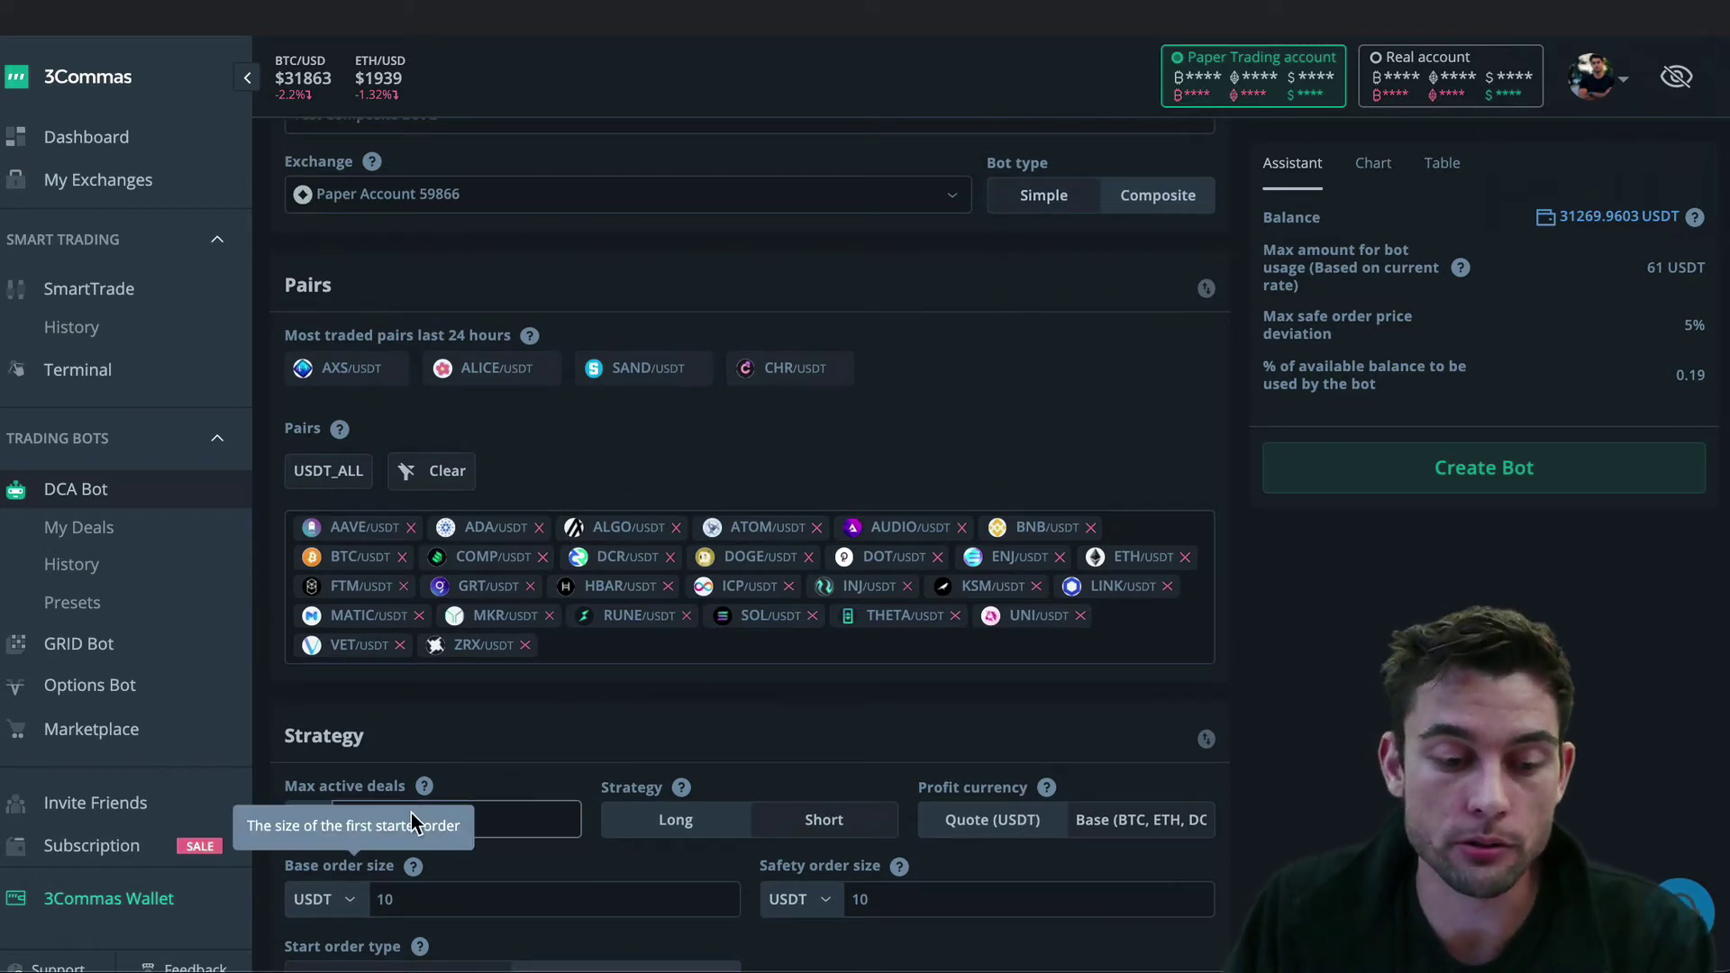
click(500, 814)
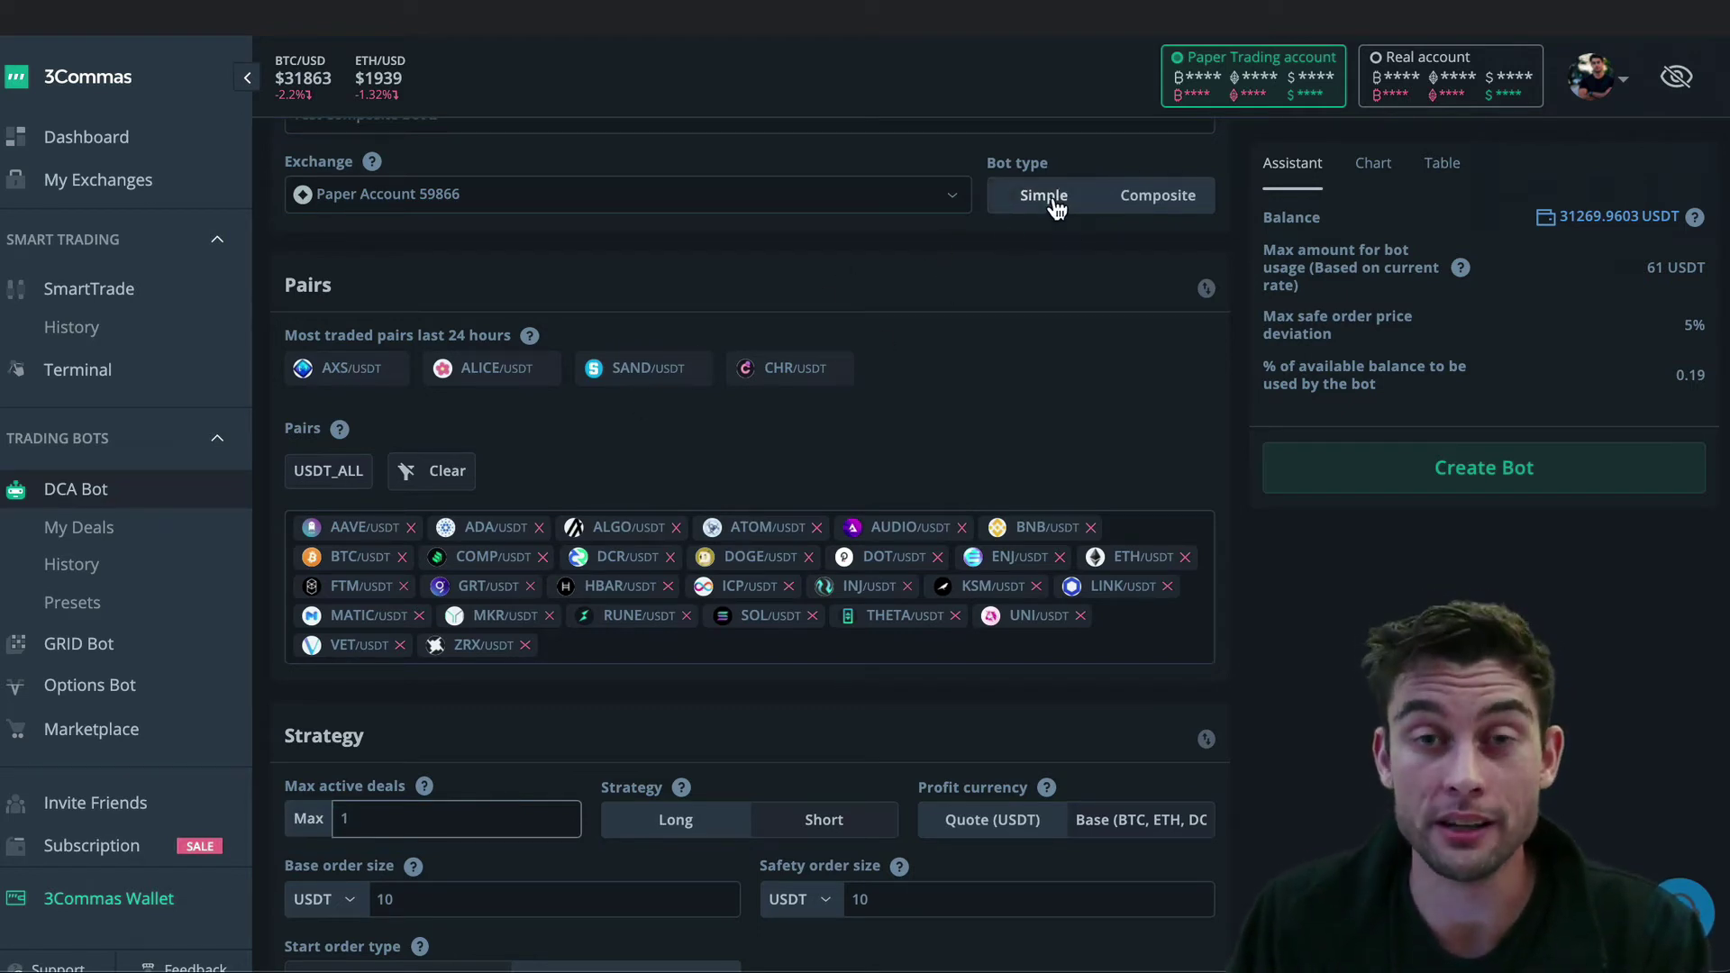
click(1149, 202)
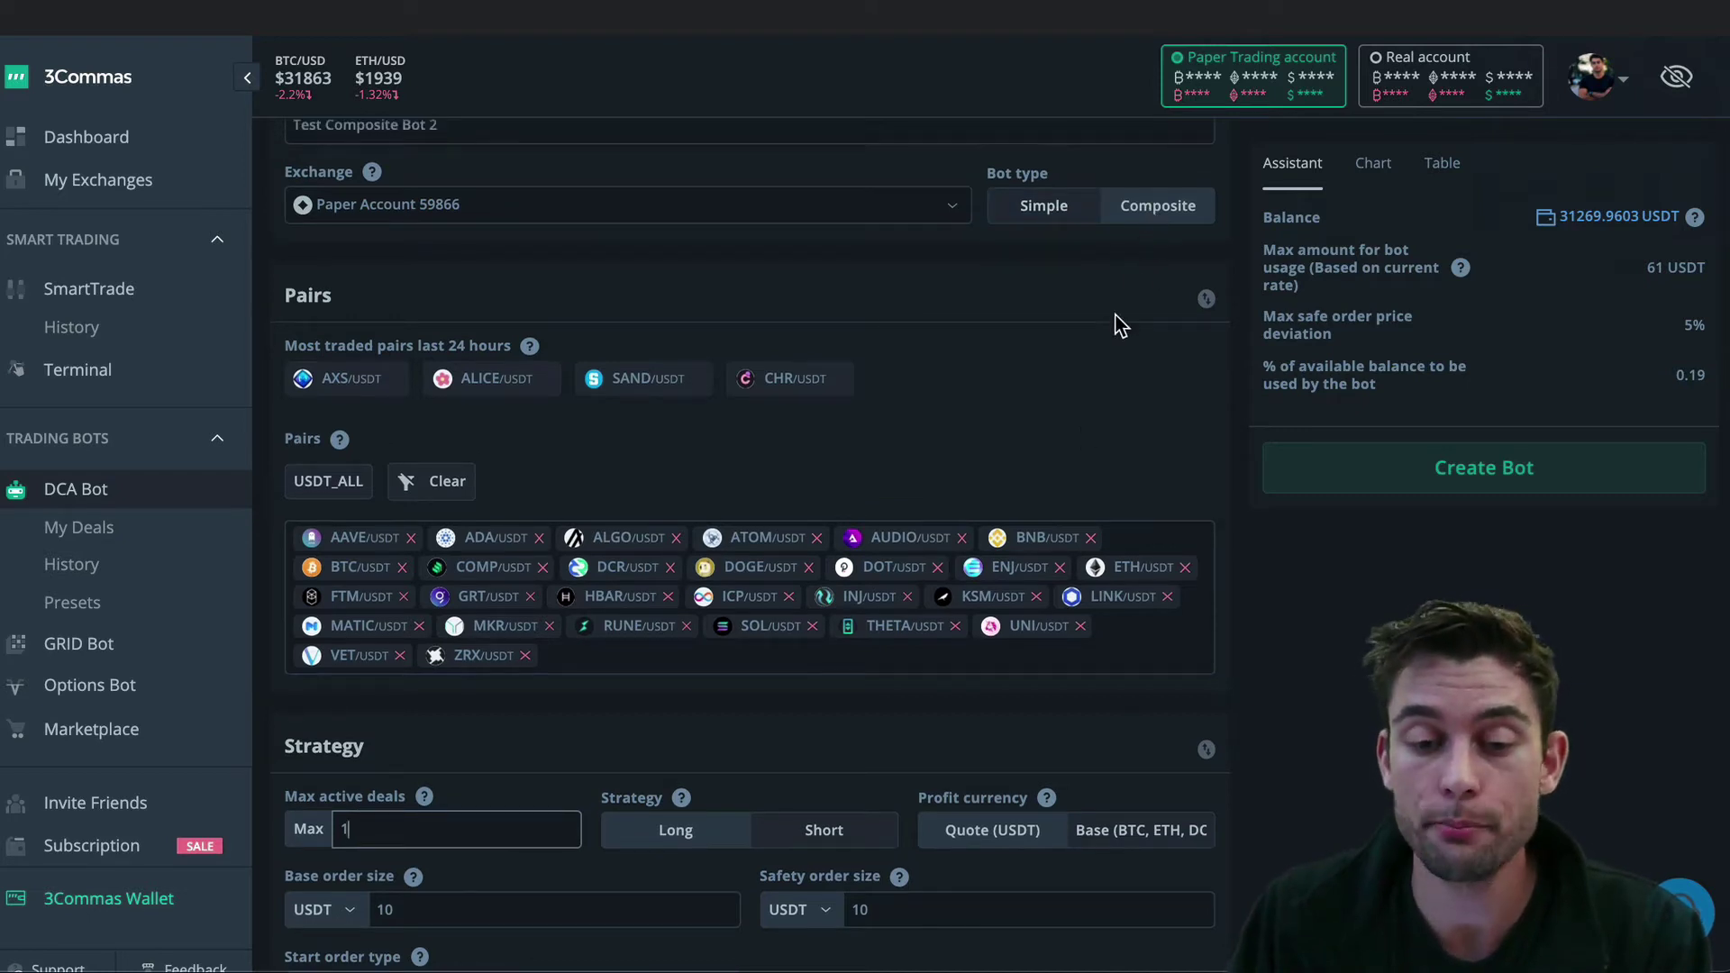
scroll(1085, 446, down, 1)
scroll(1081, 439, down, 8)
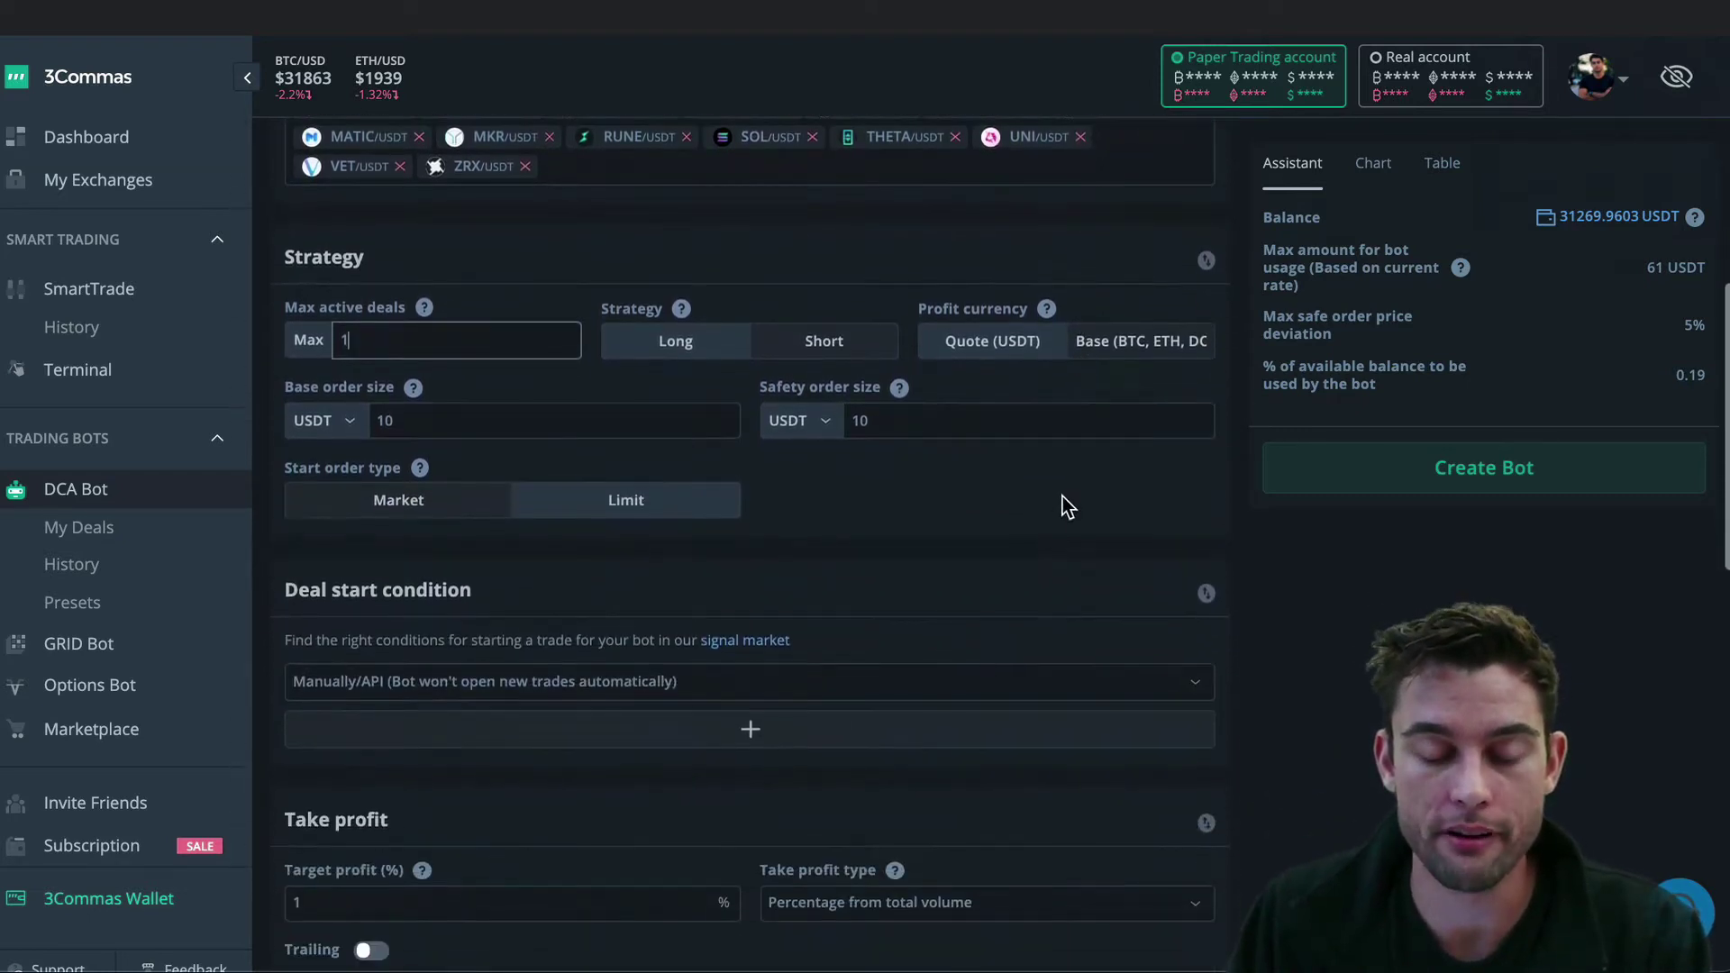
scroll(993, 598, down, 1)
scroll(728, 419, up, 9)
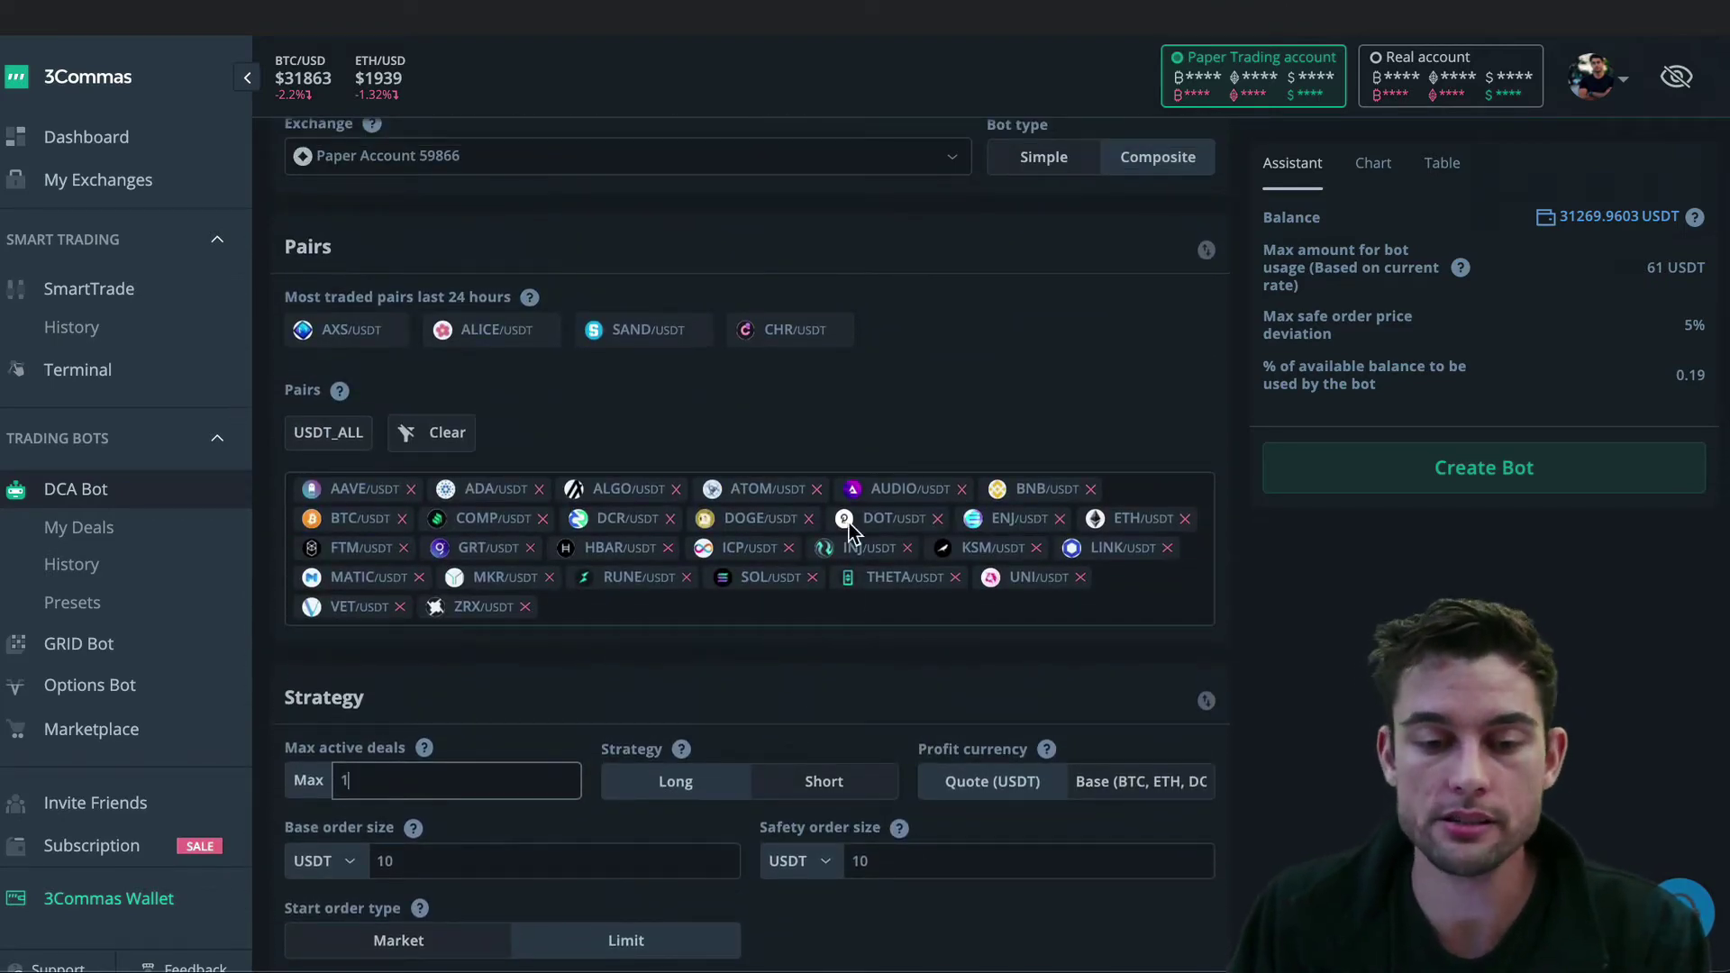
Try a maximum of 20 active deals in the bot's strategy settings
click(481, 780)
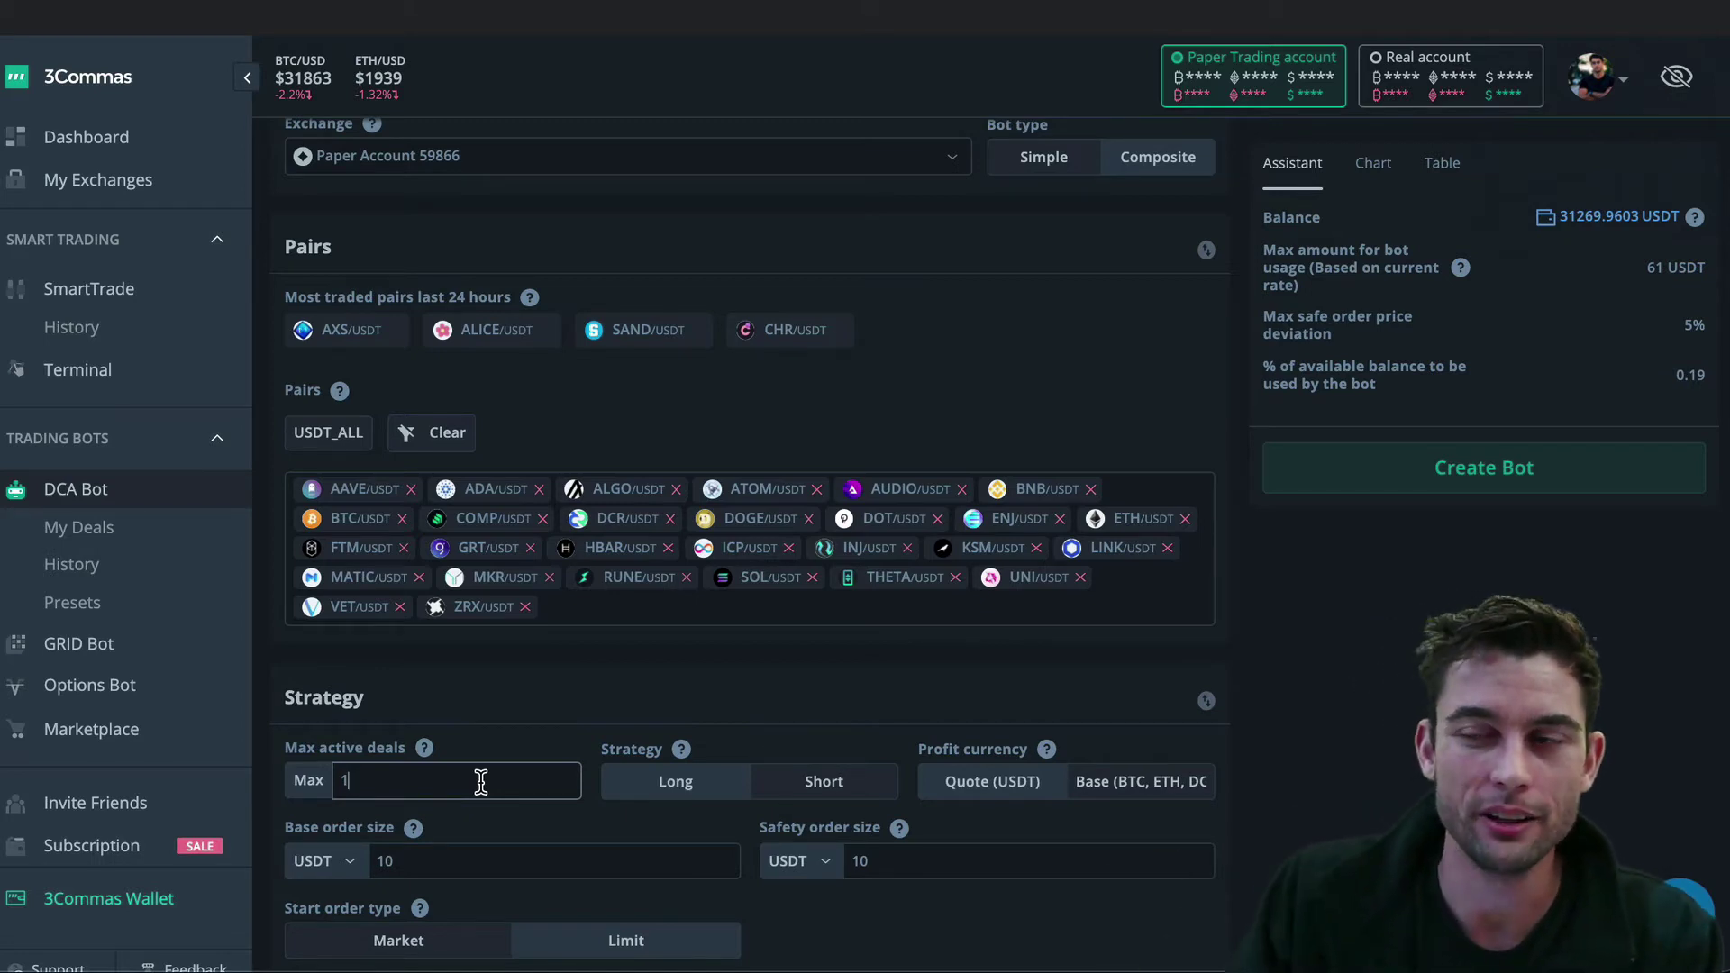
click(481, 782)
key(BackSpace)
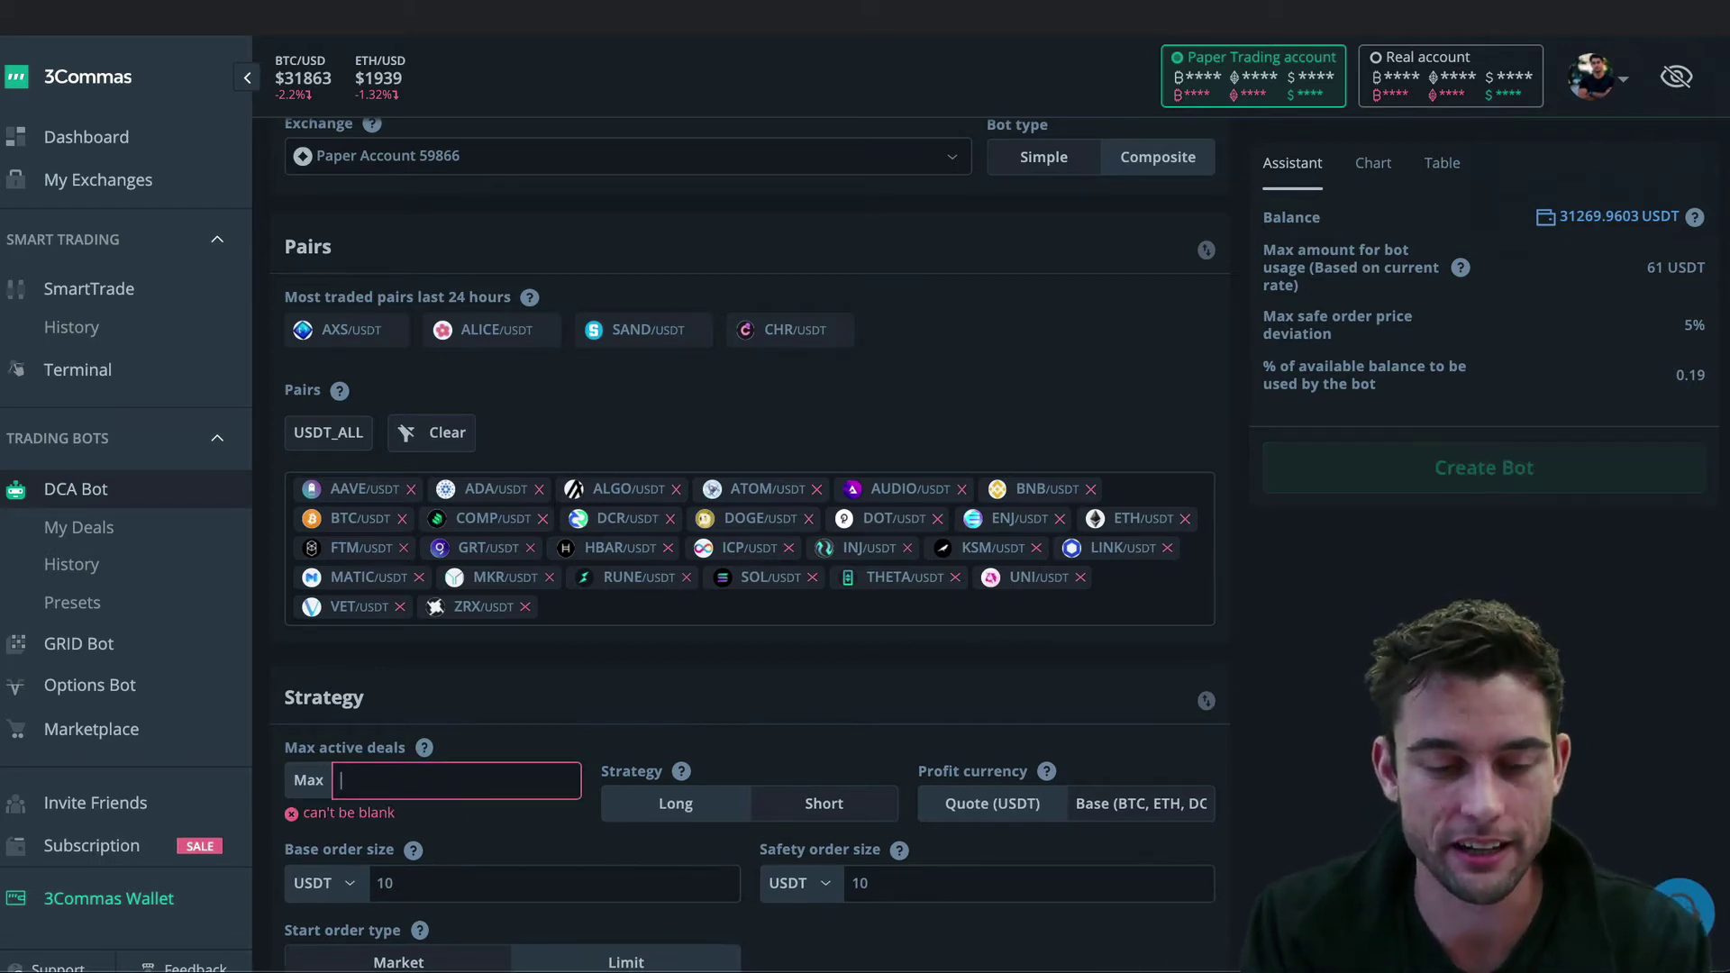
text(20)
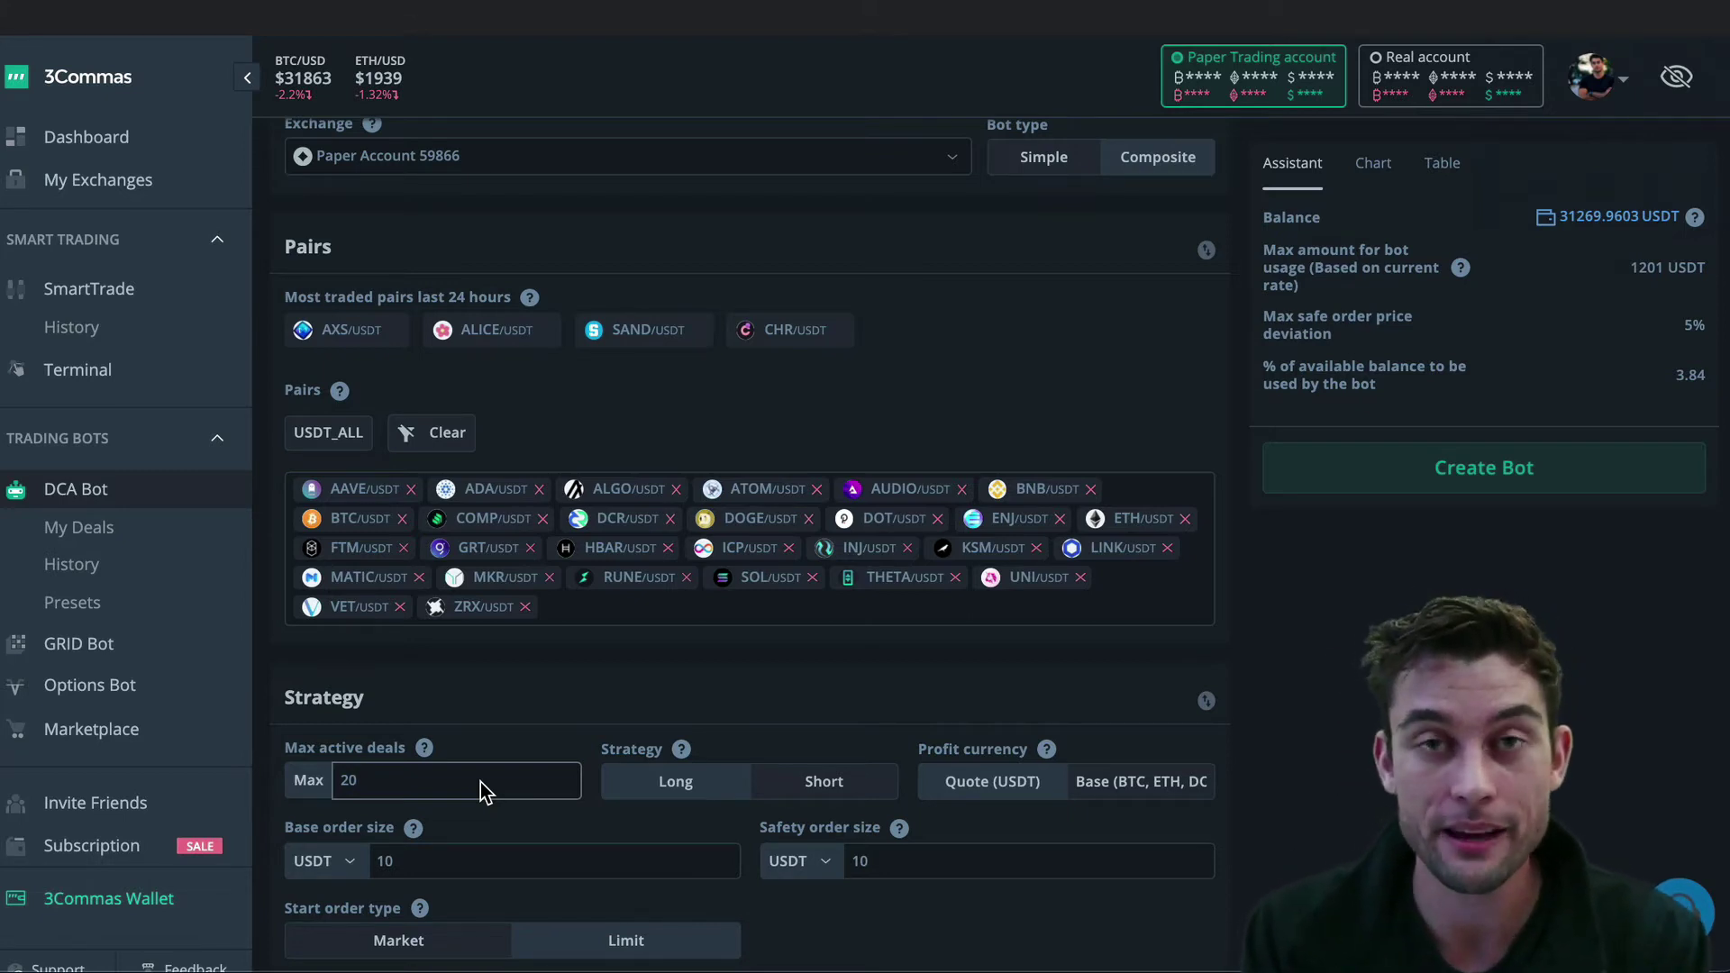
Set the bot's maximum number of active deals to 5
key(BackSpace)
key(BackSpace)
text(5)
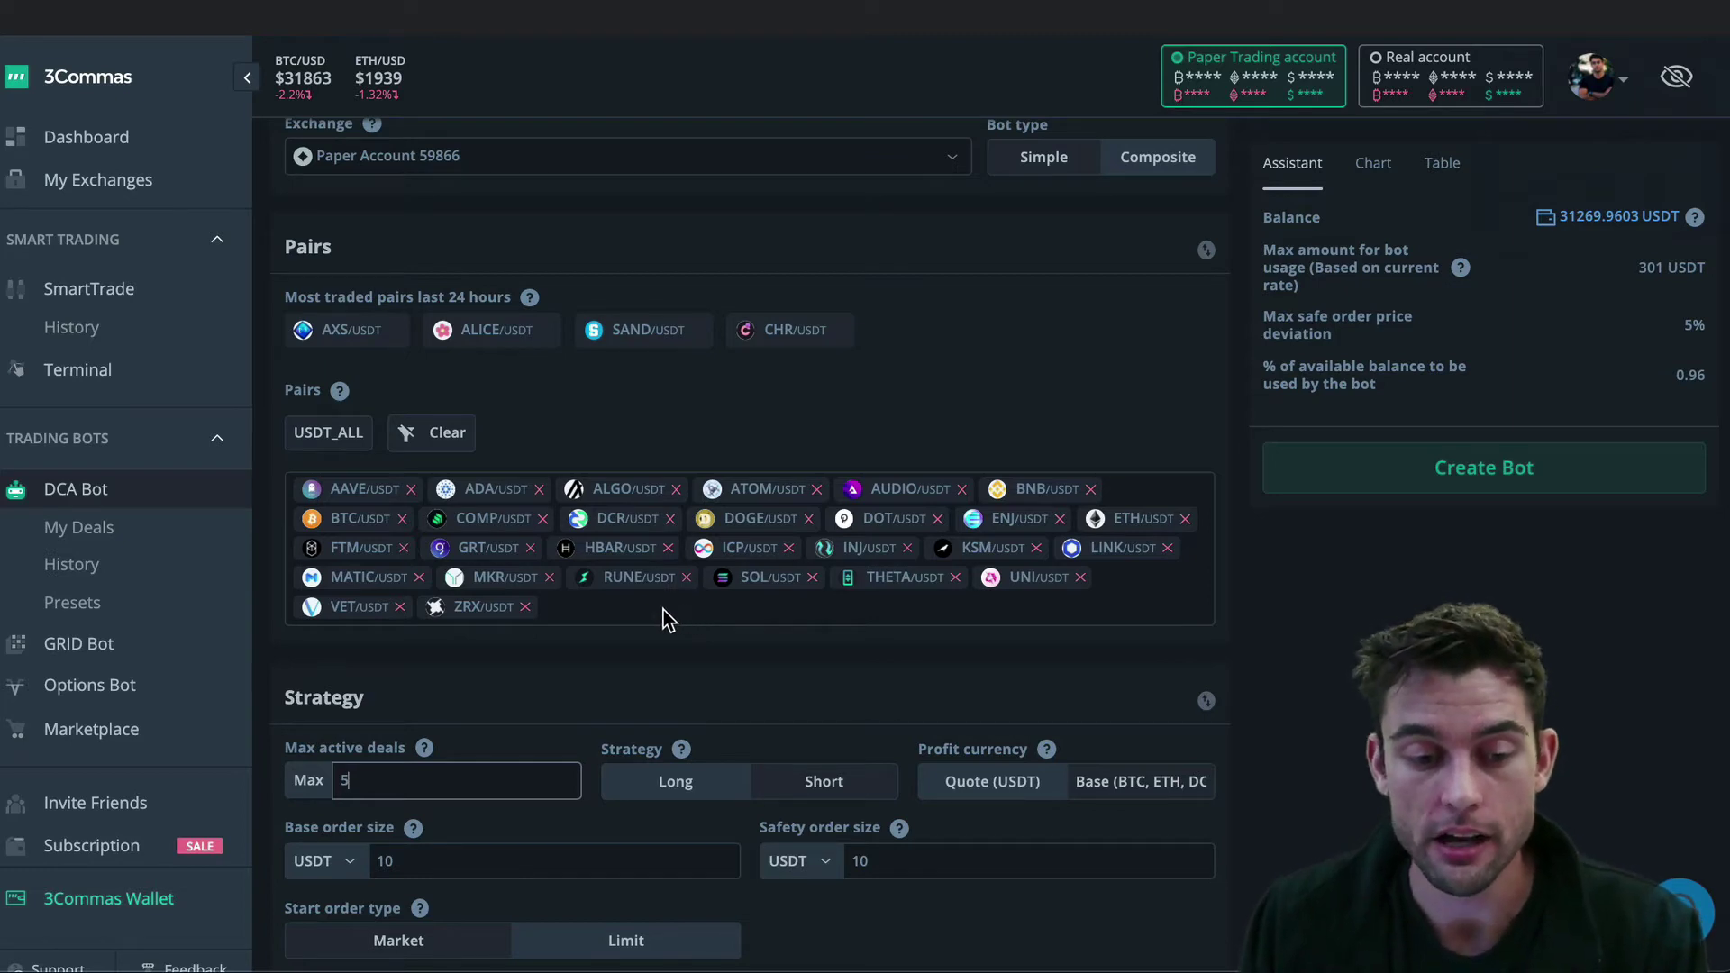
Try limiting the bot to 1 active deal and set the limit back to 5
mouse_move(429, 753)
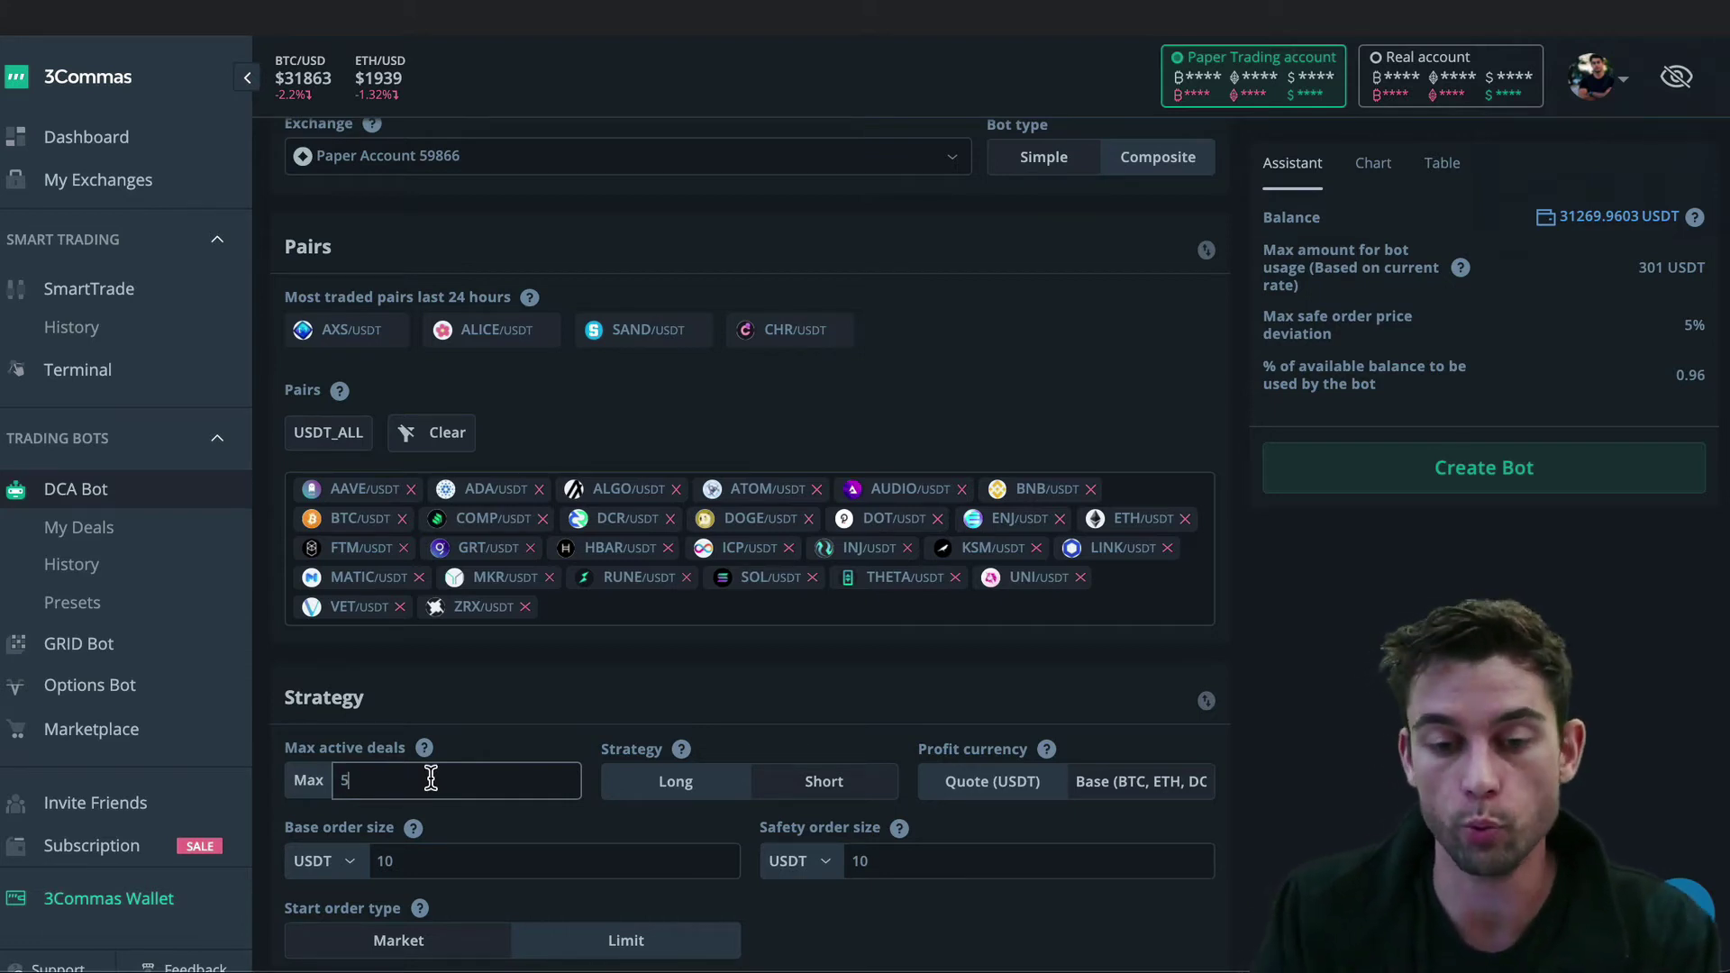
key(BackSpace)
text(1)
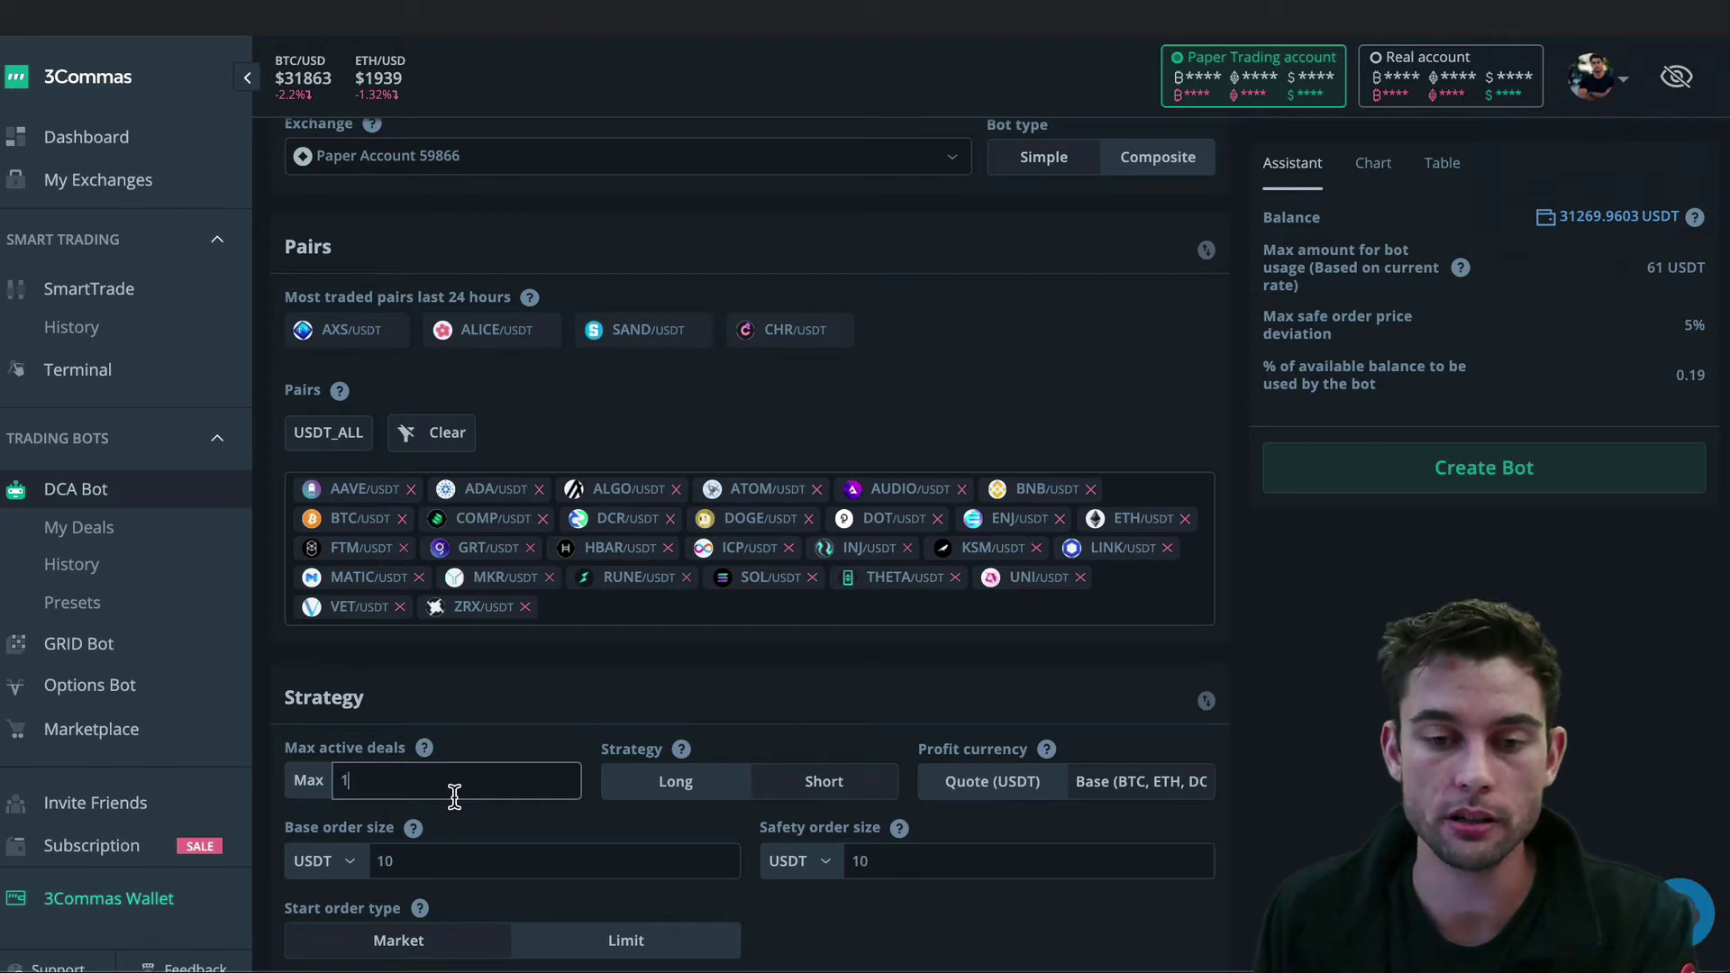
key(BackSpace)
text(5)
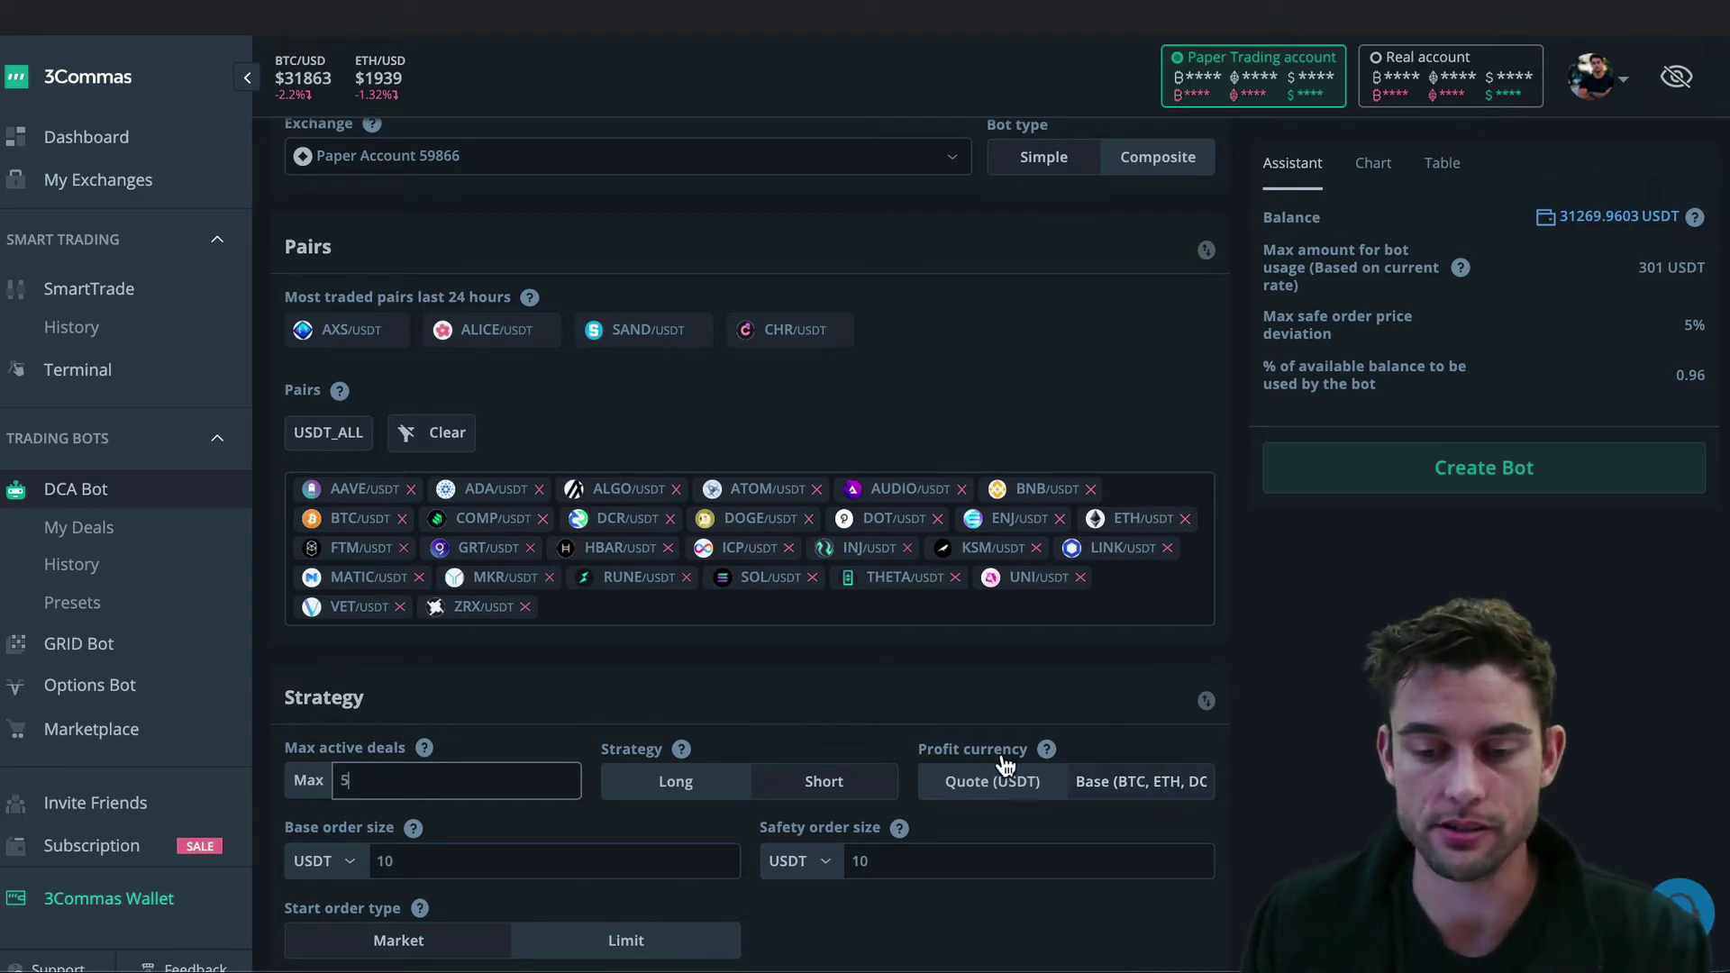
Set both the base order size and the safety order size to 100 USDT
click(491, 859)
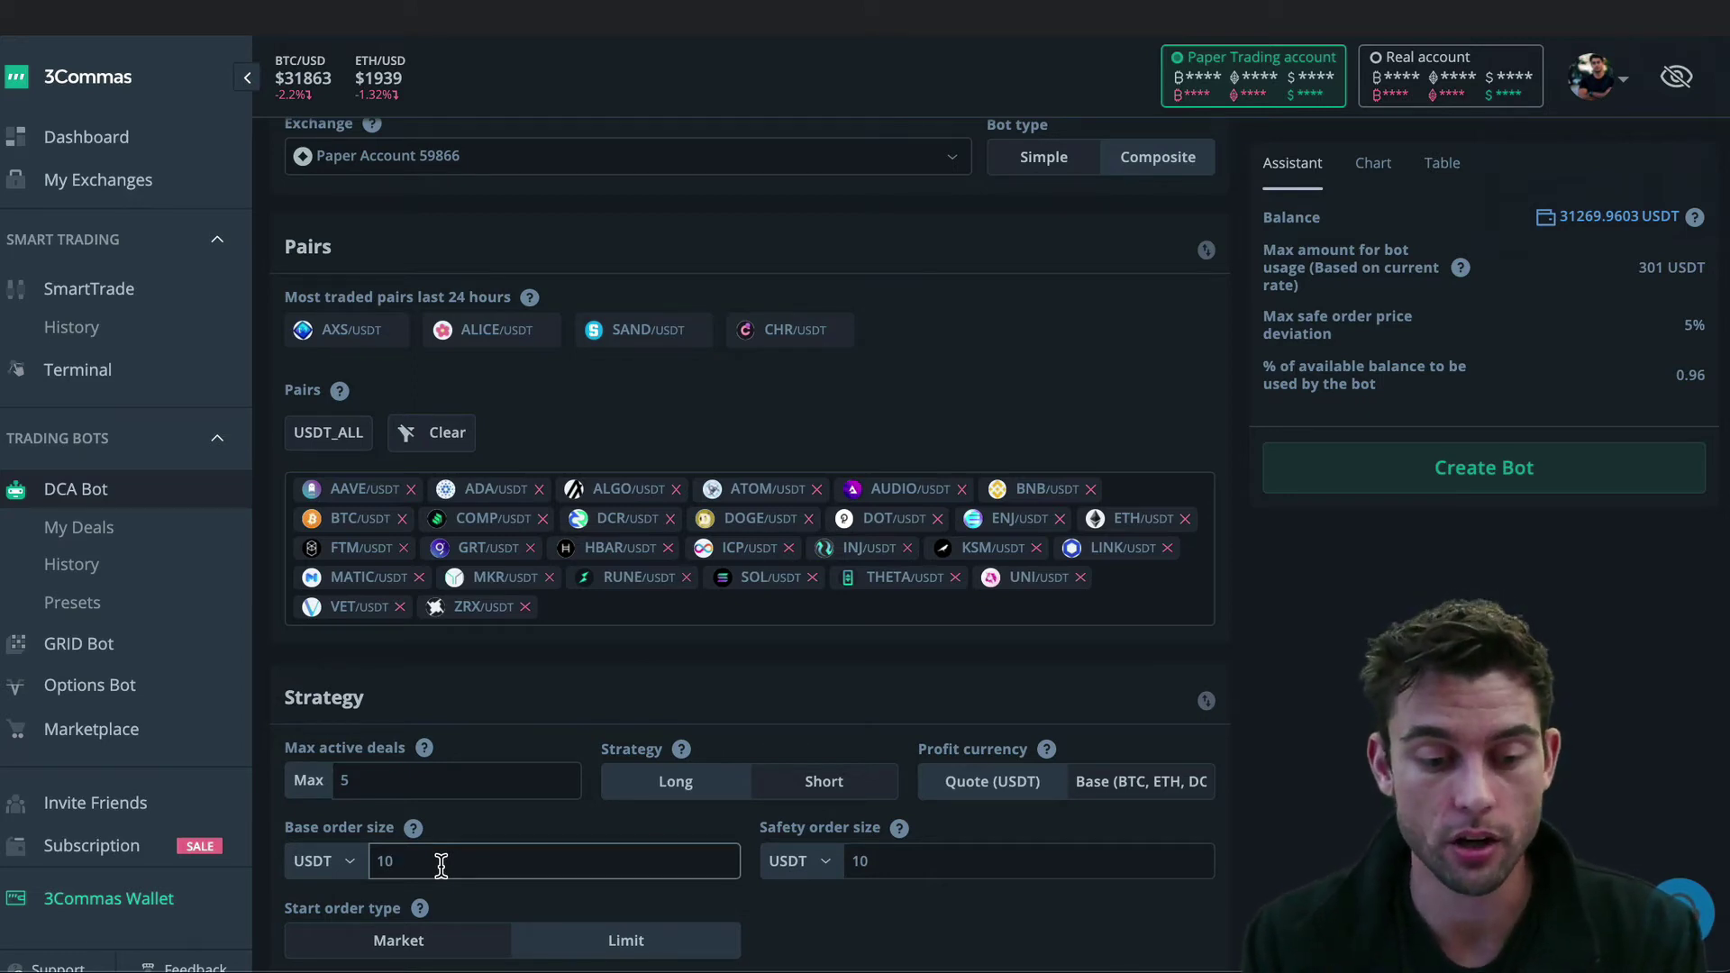
text(0)
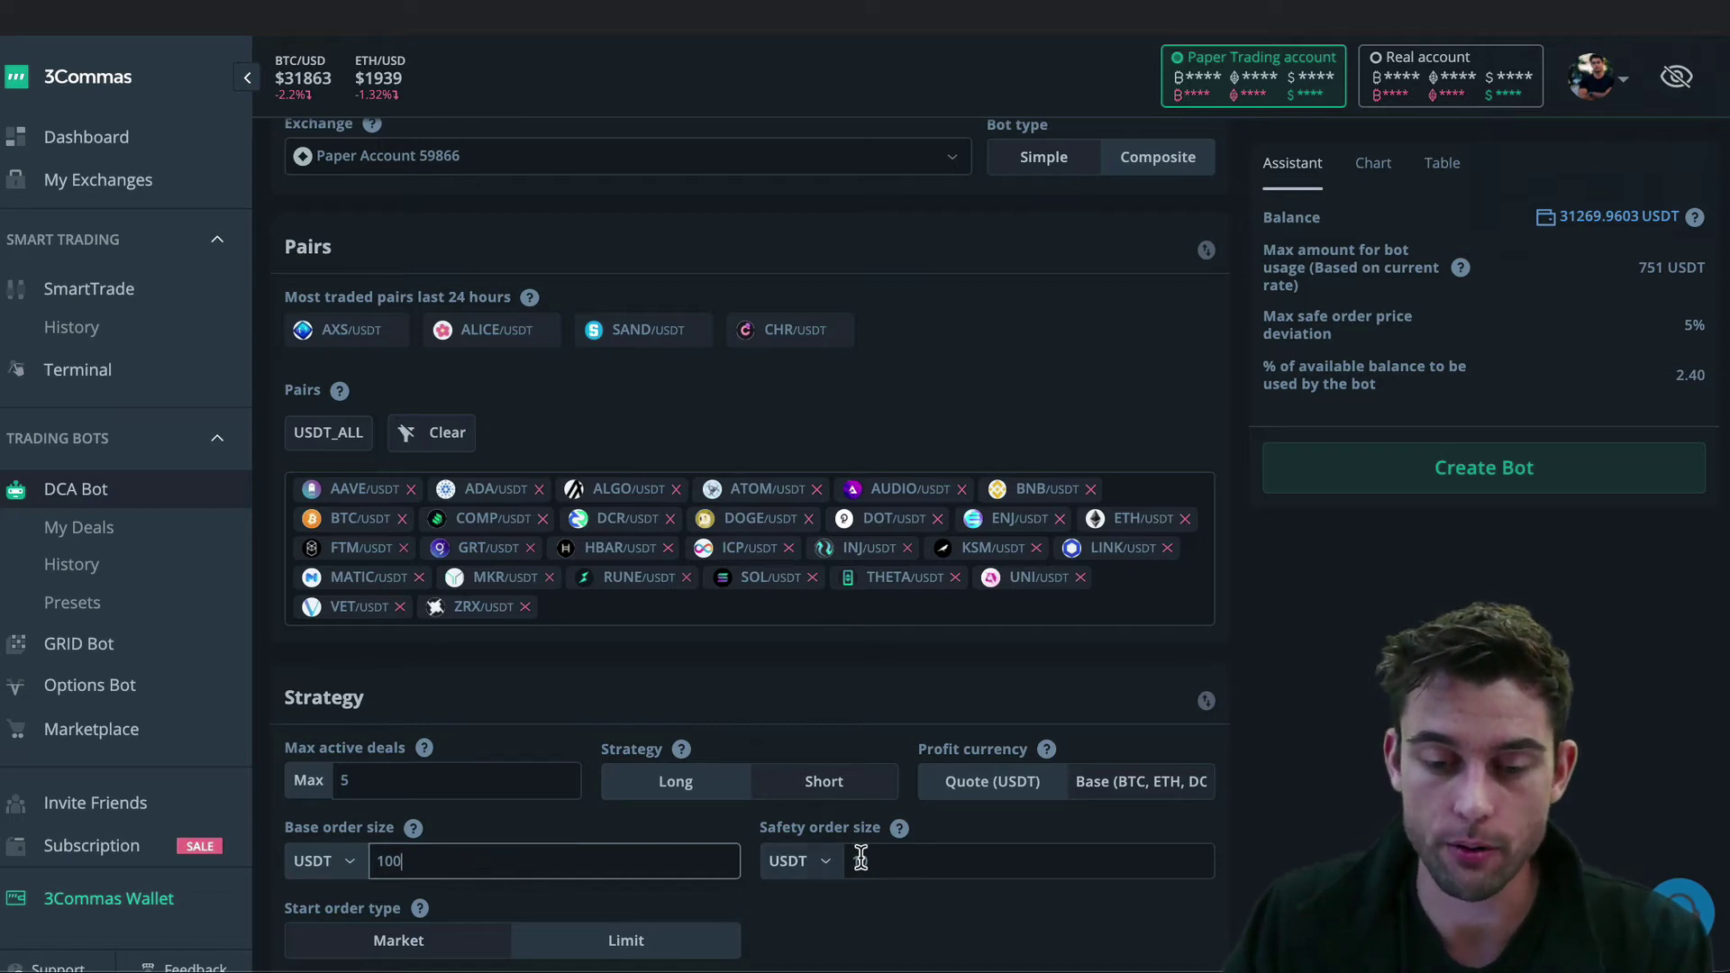
click(924, 860)
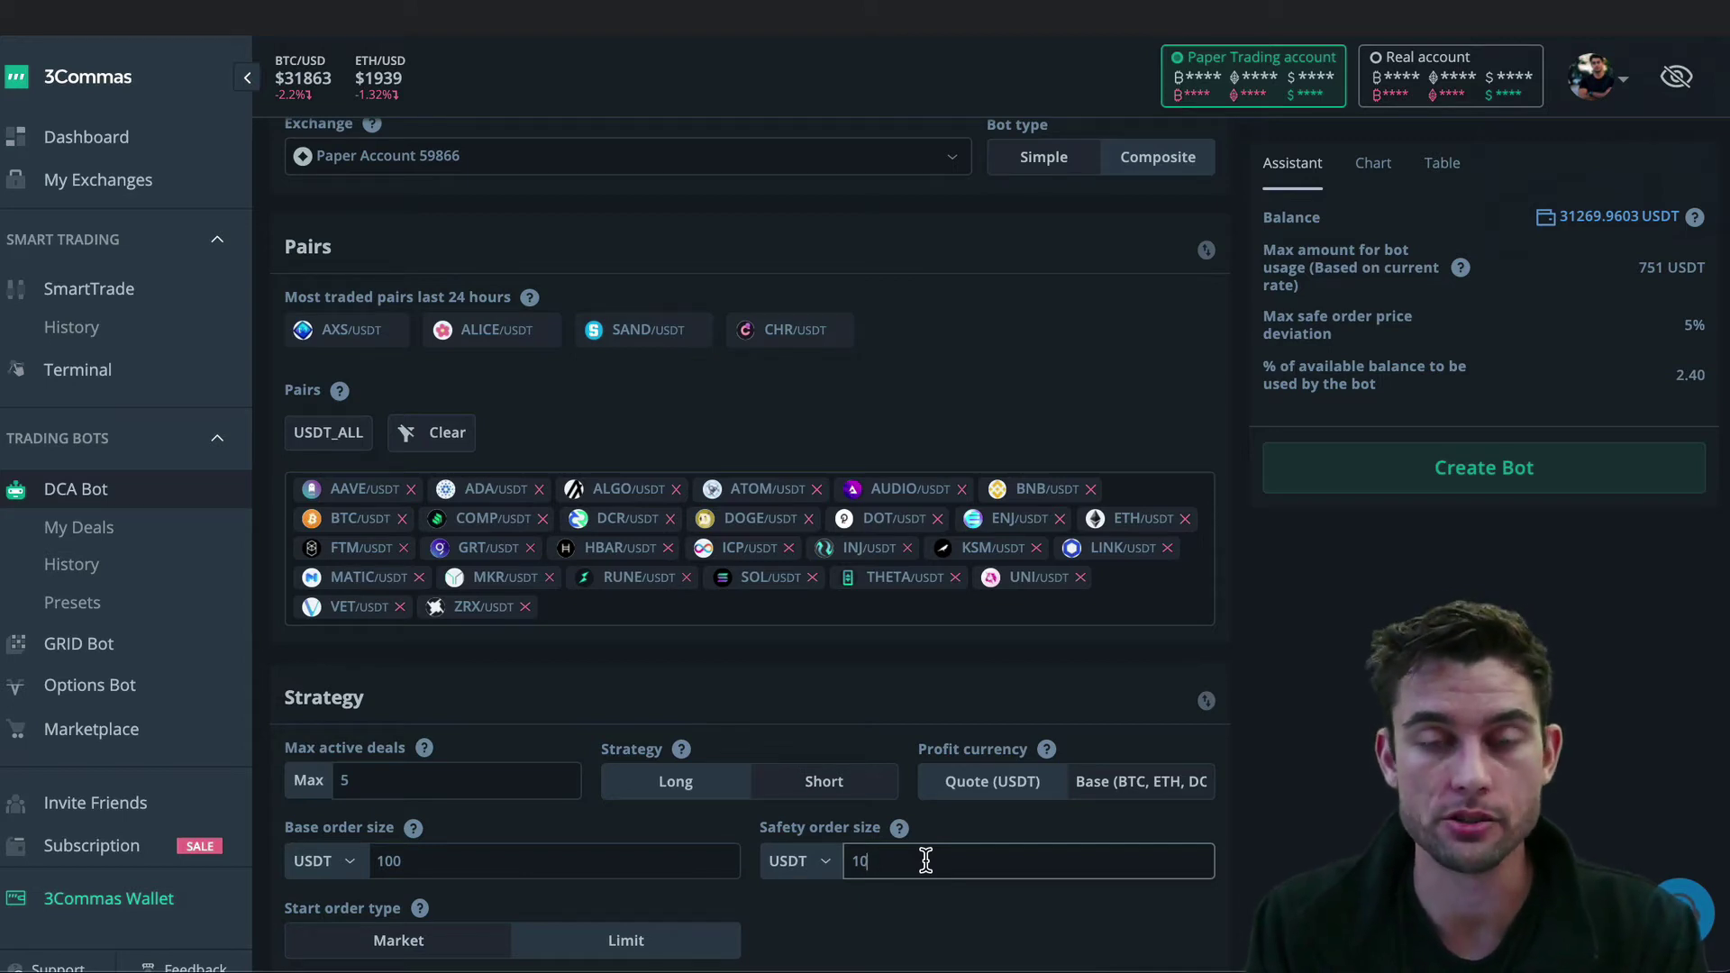
text(0)
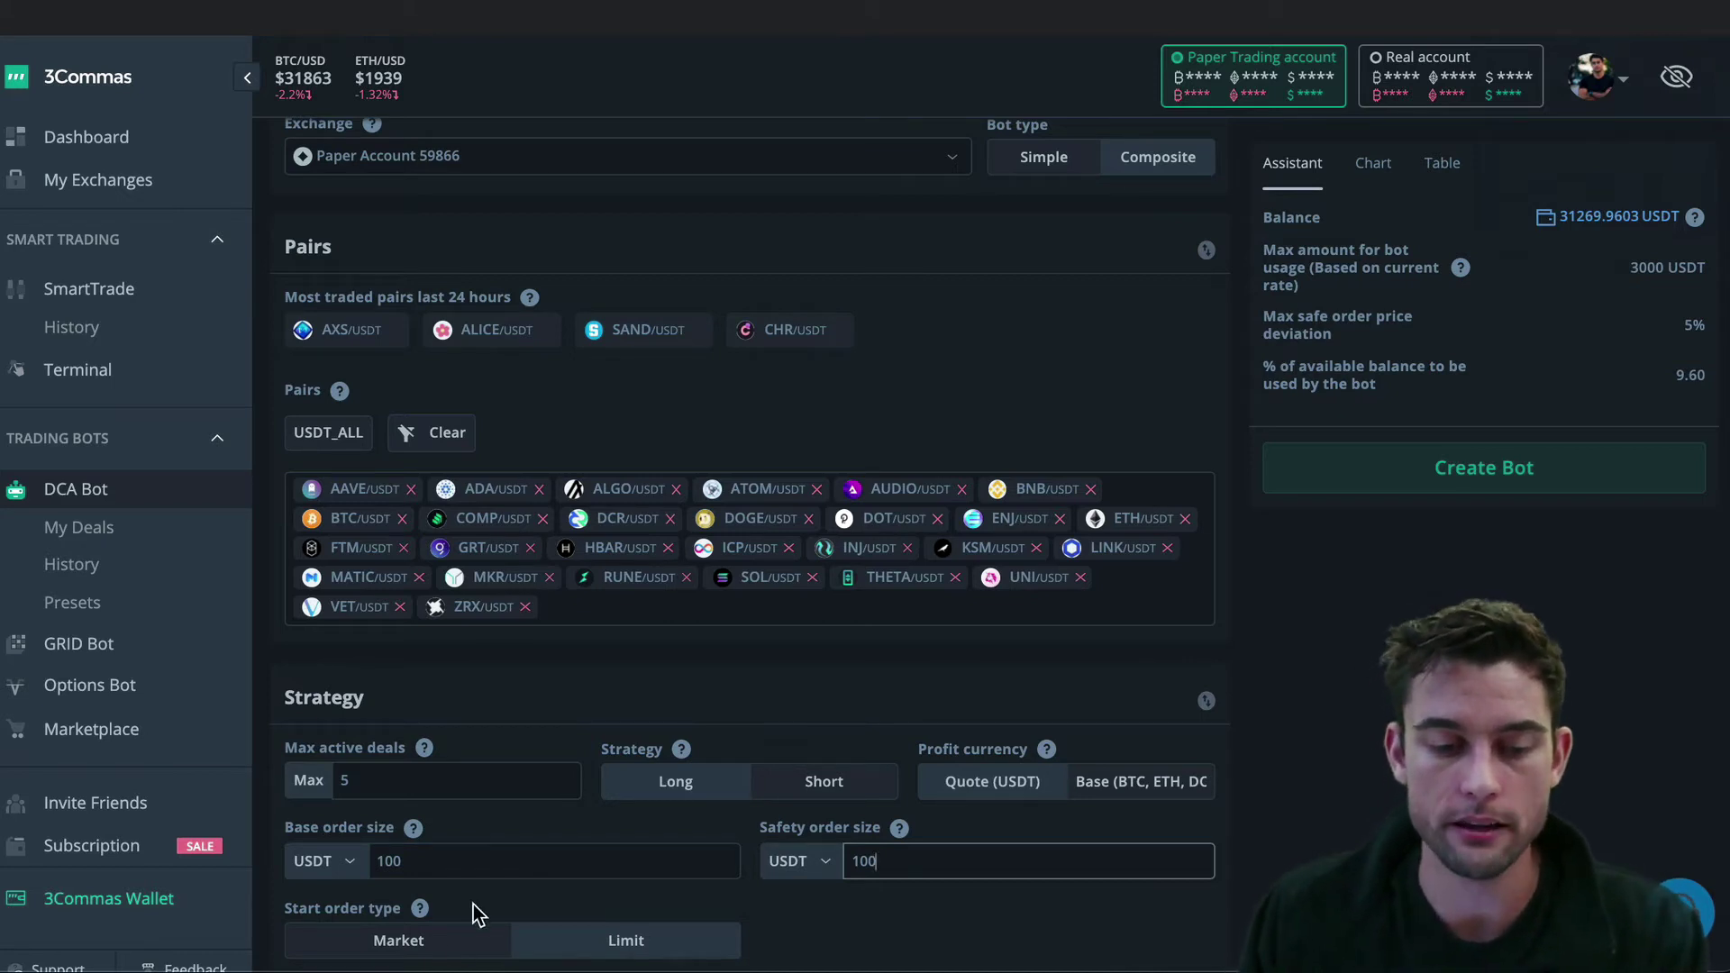
Change the safety order size to 200 USDT
click(502, 860)
click(934, 858)
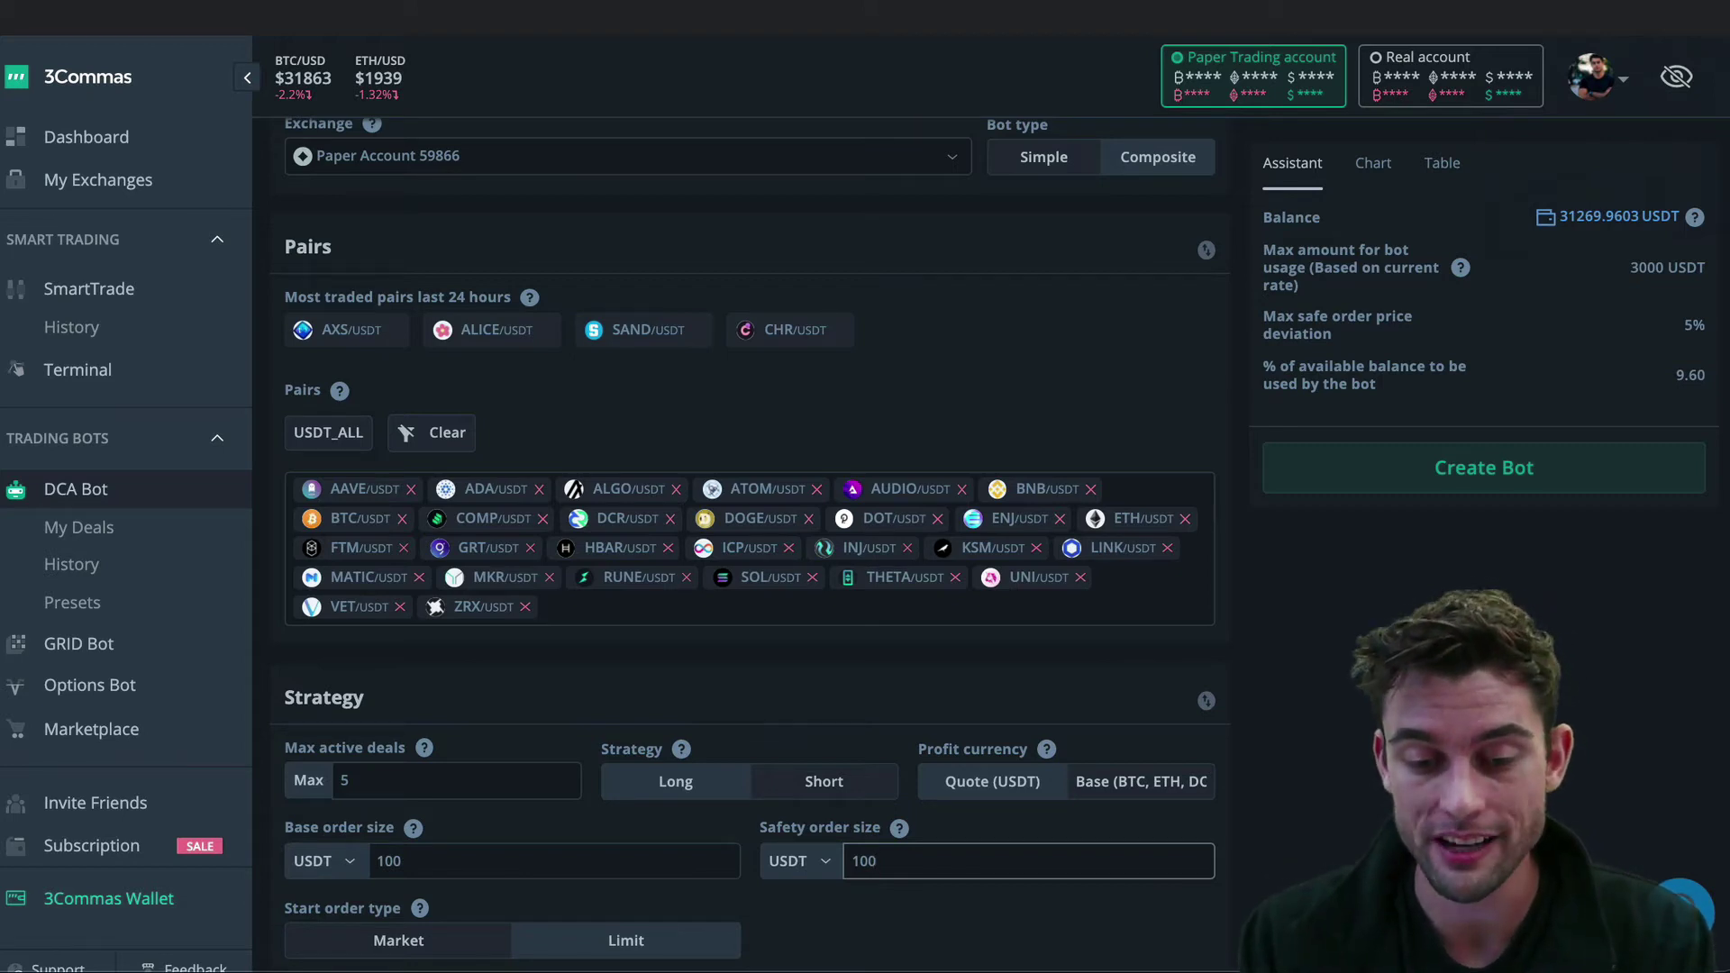
key(BackSpace)
key(BackSpace)
key(BackSpace)
text(200)
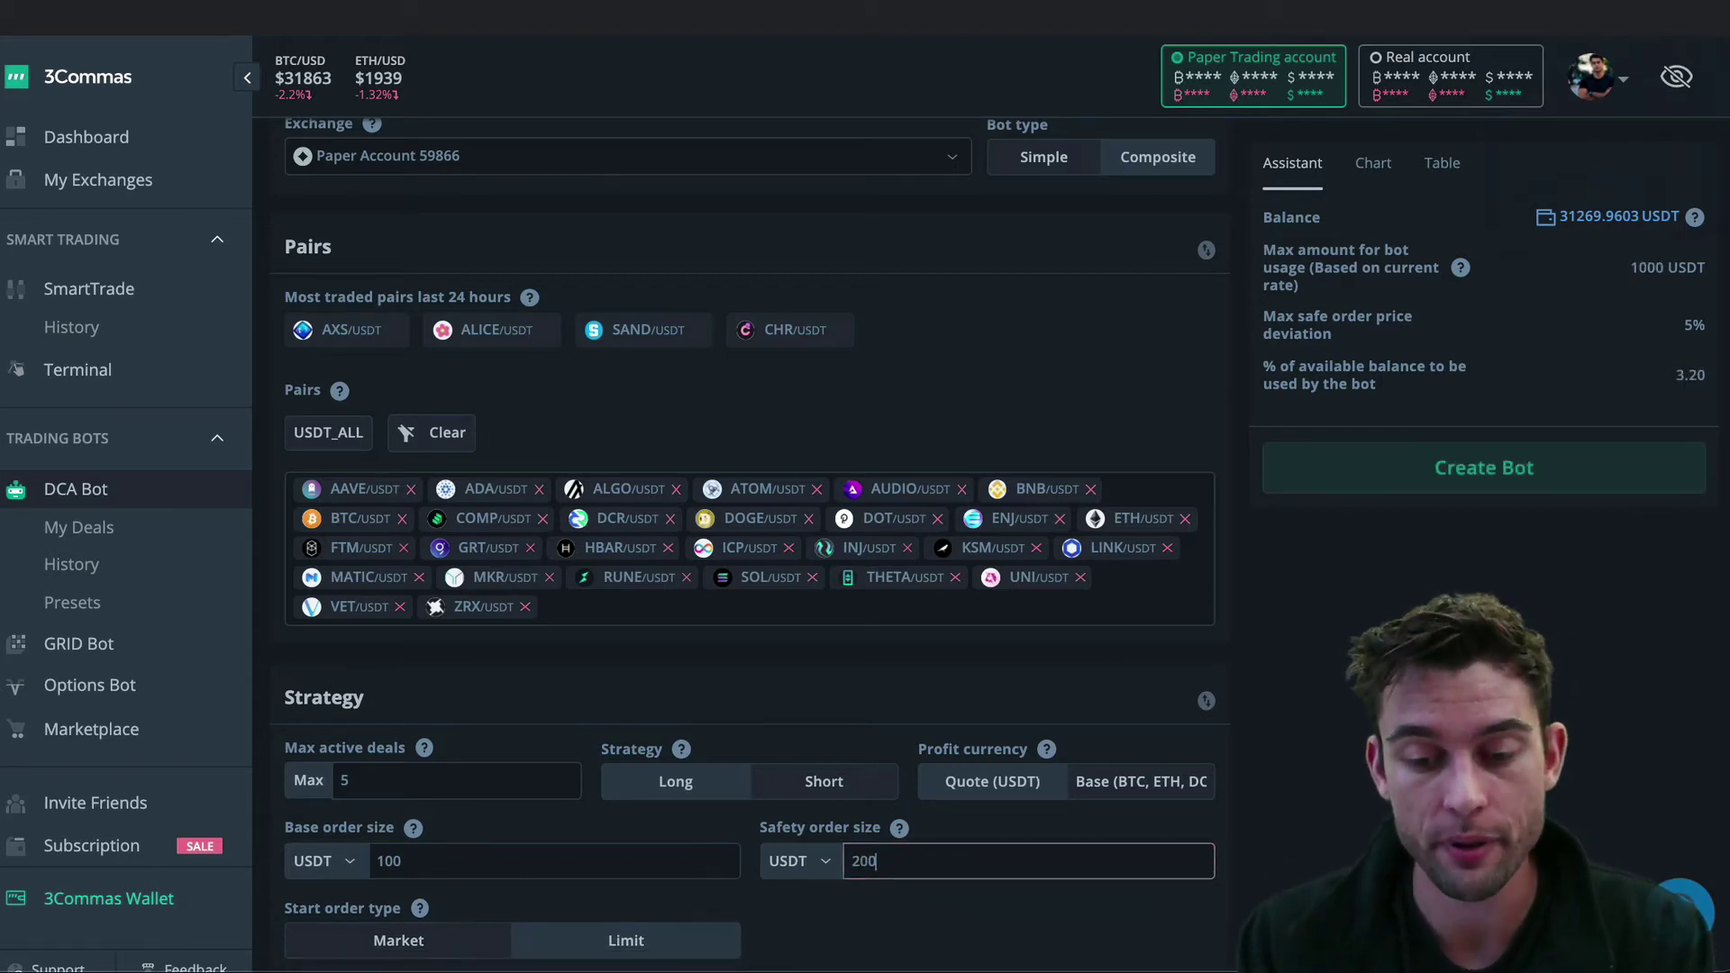
mouse_move(420, 906)
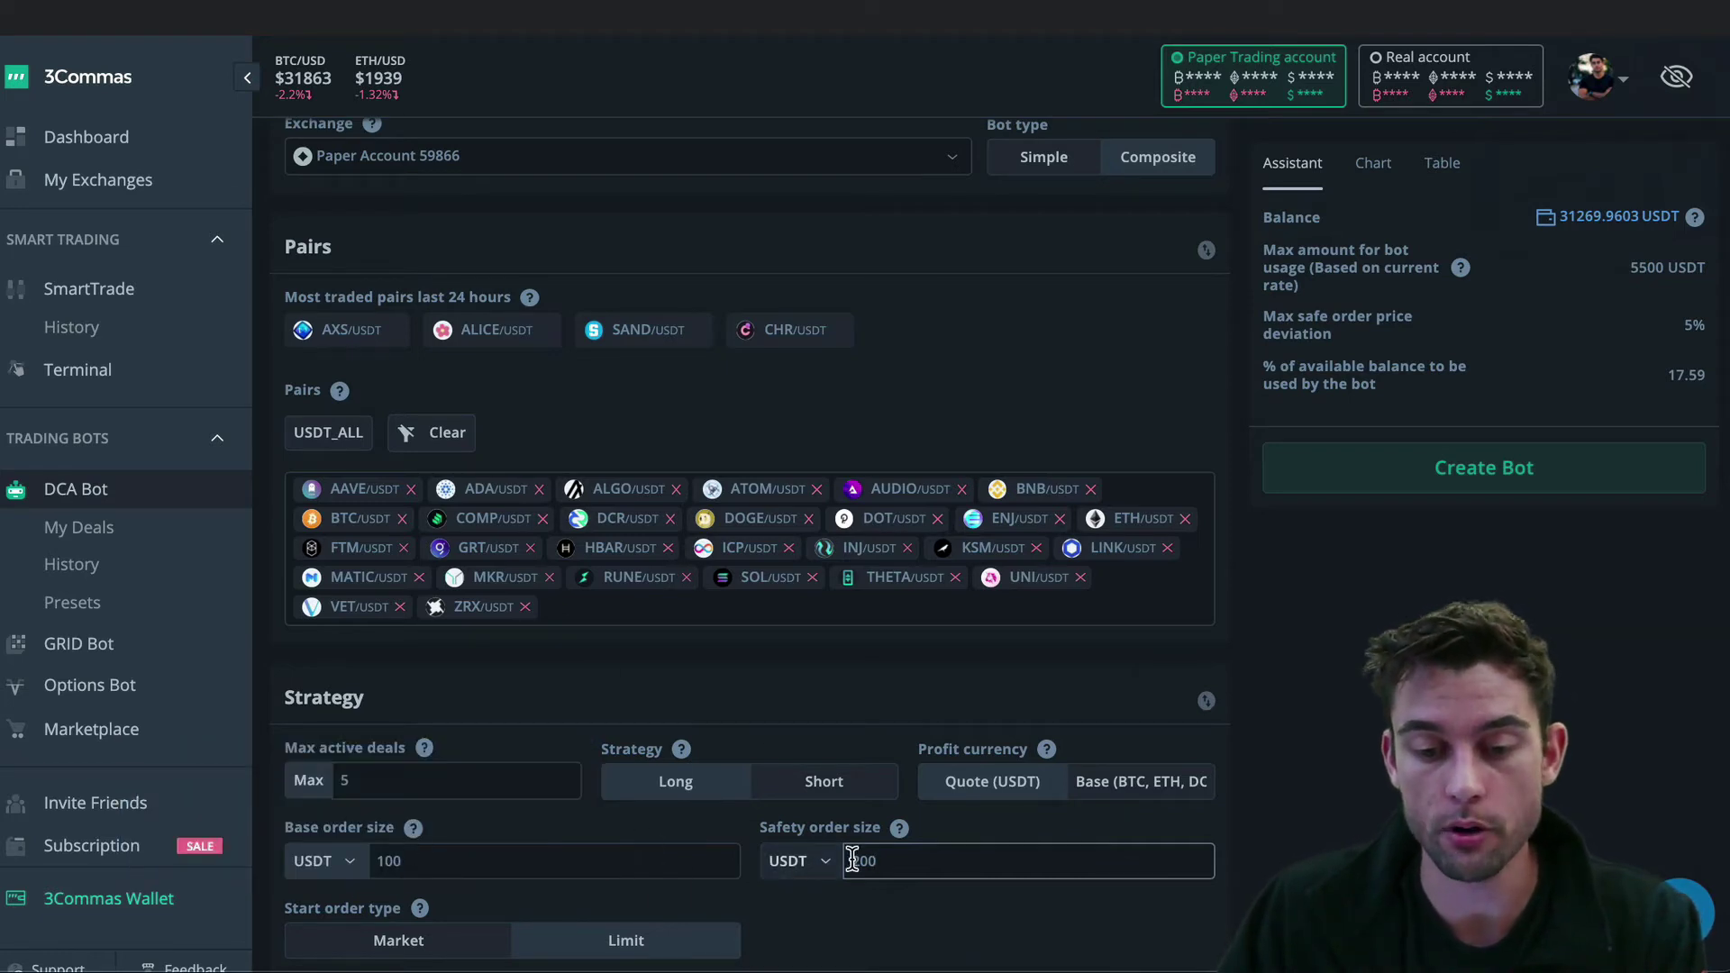
In the TradingView chart, draw a horizontal line at about 21.28, above the base order line, and label it "take profit"
mouse_move(872, 839)
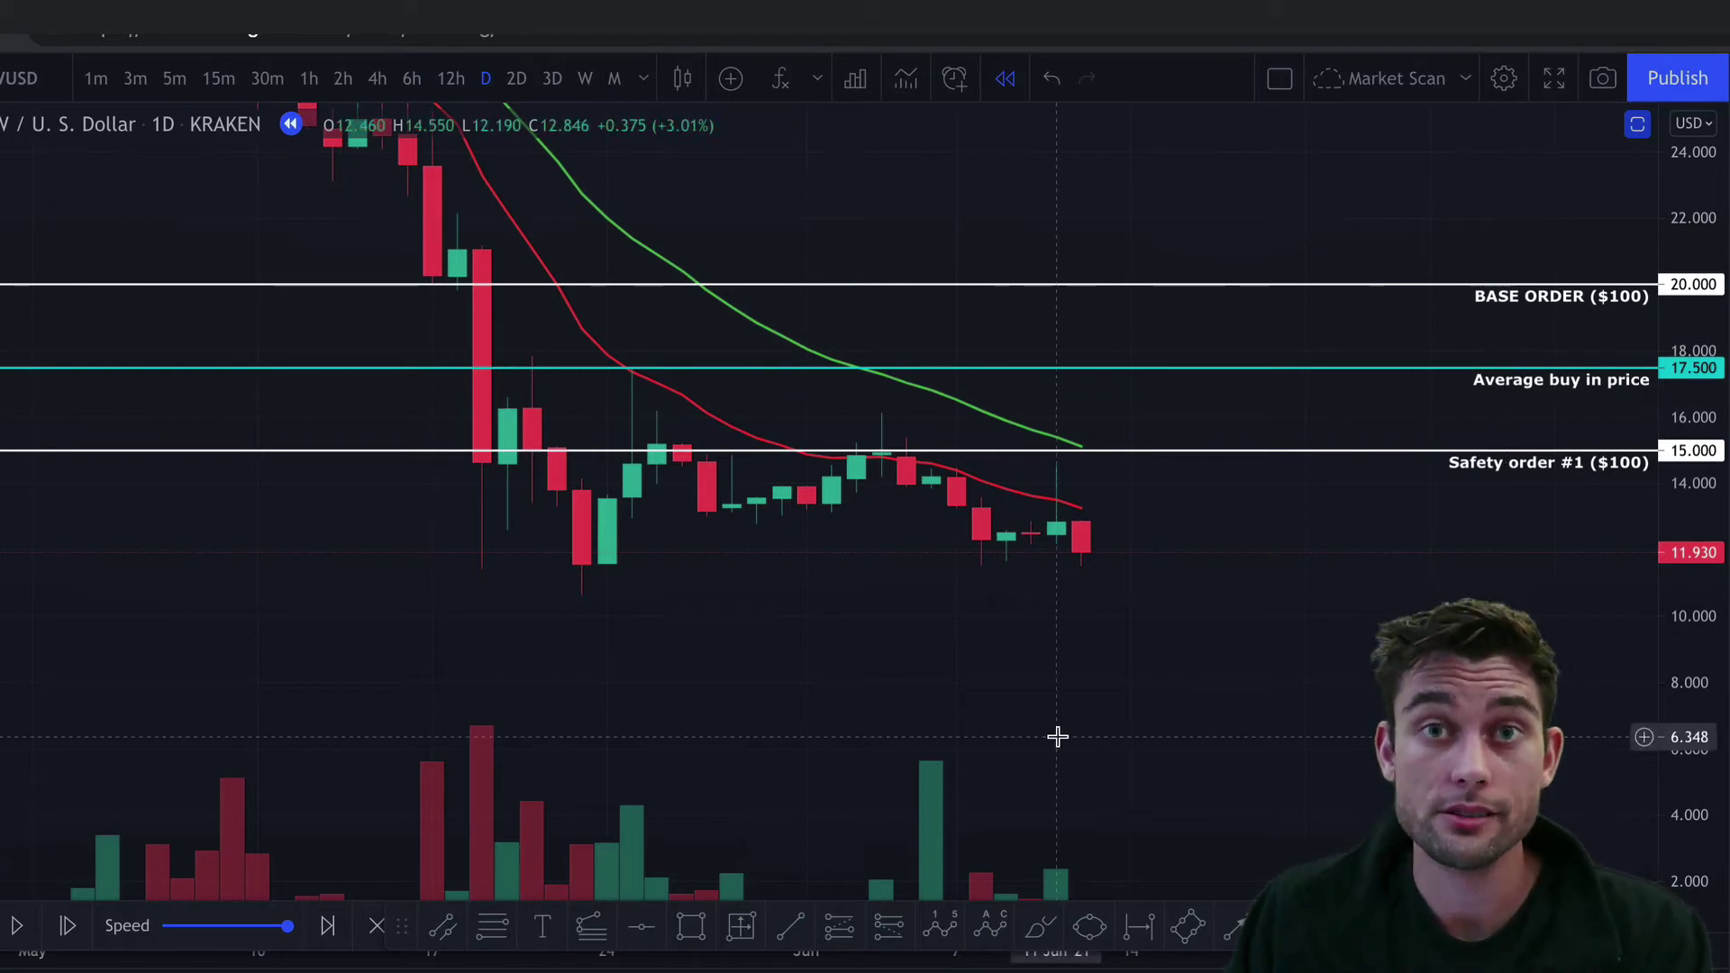
click(643, 927)
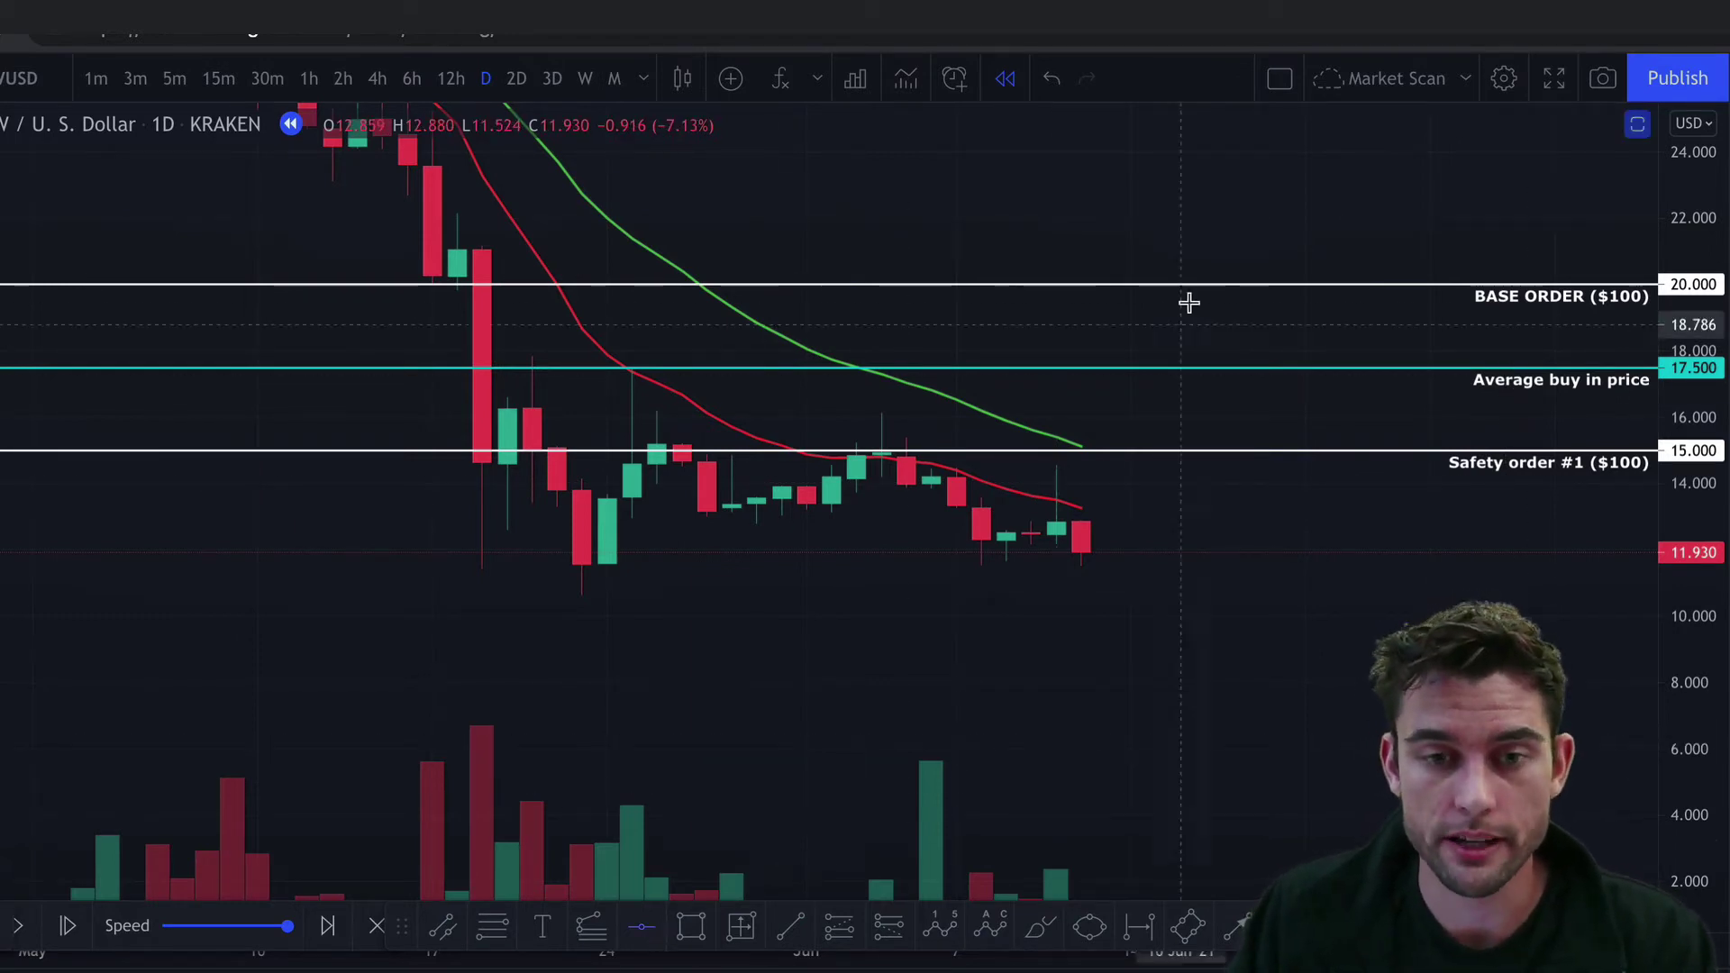
click(1114, 241)
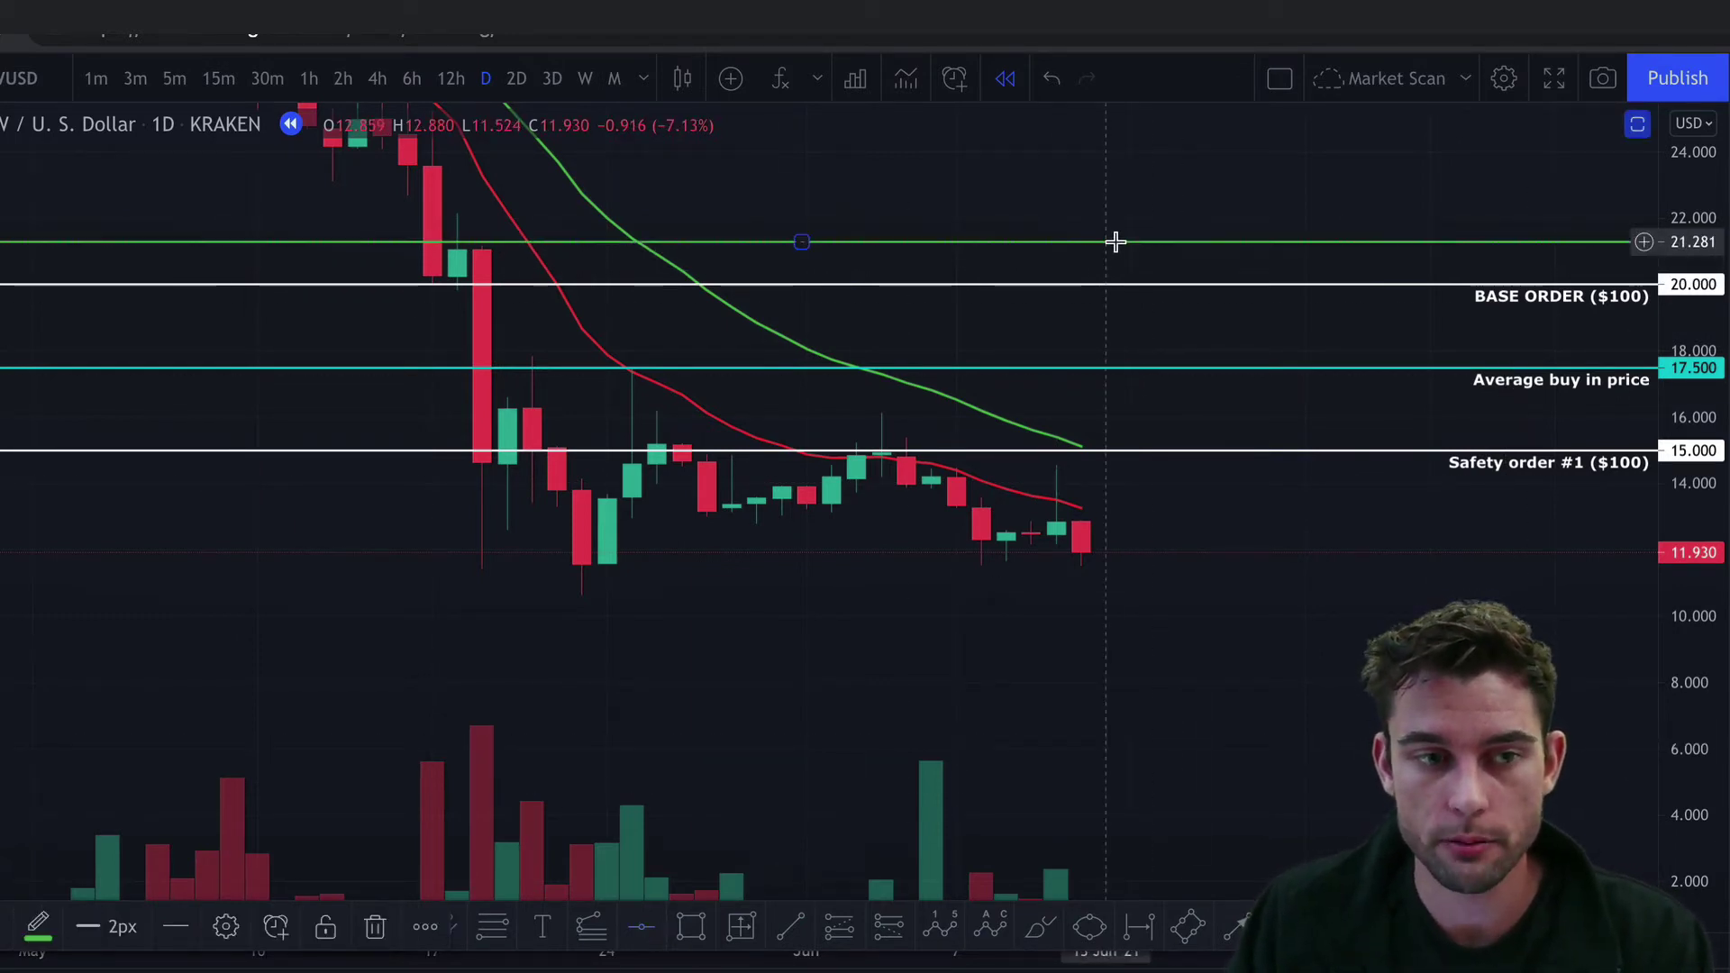
double_click(1115, 241)
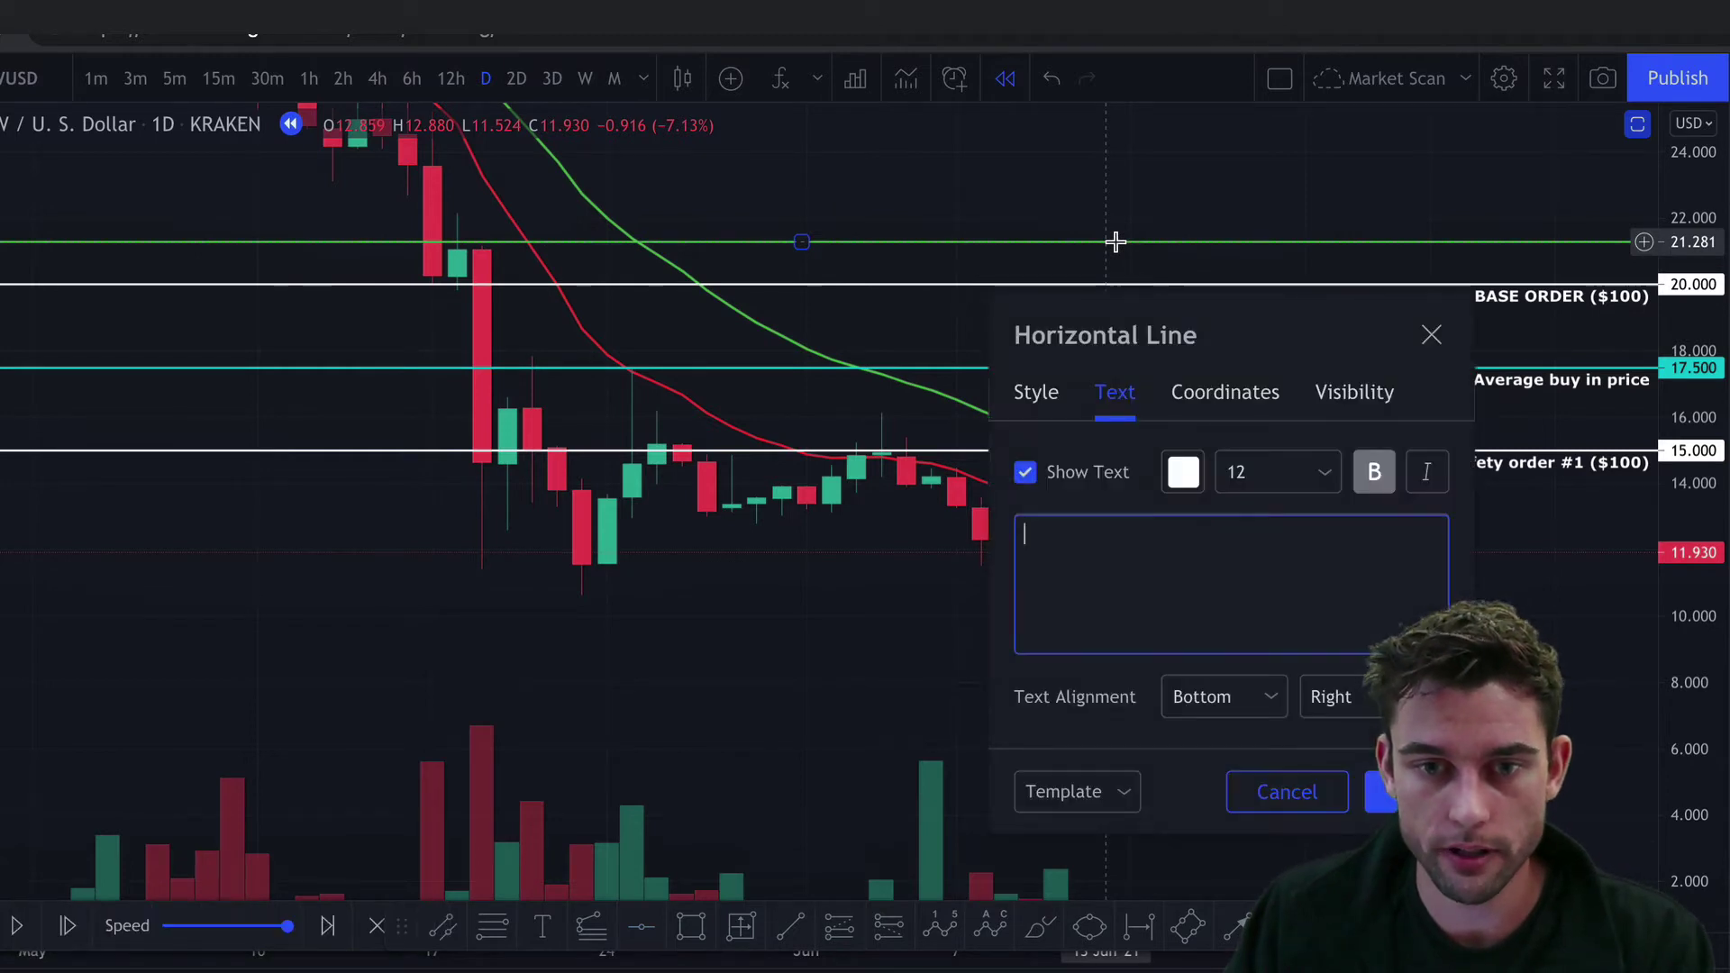
click(1184, 520)
text(take profit)
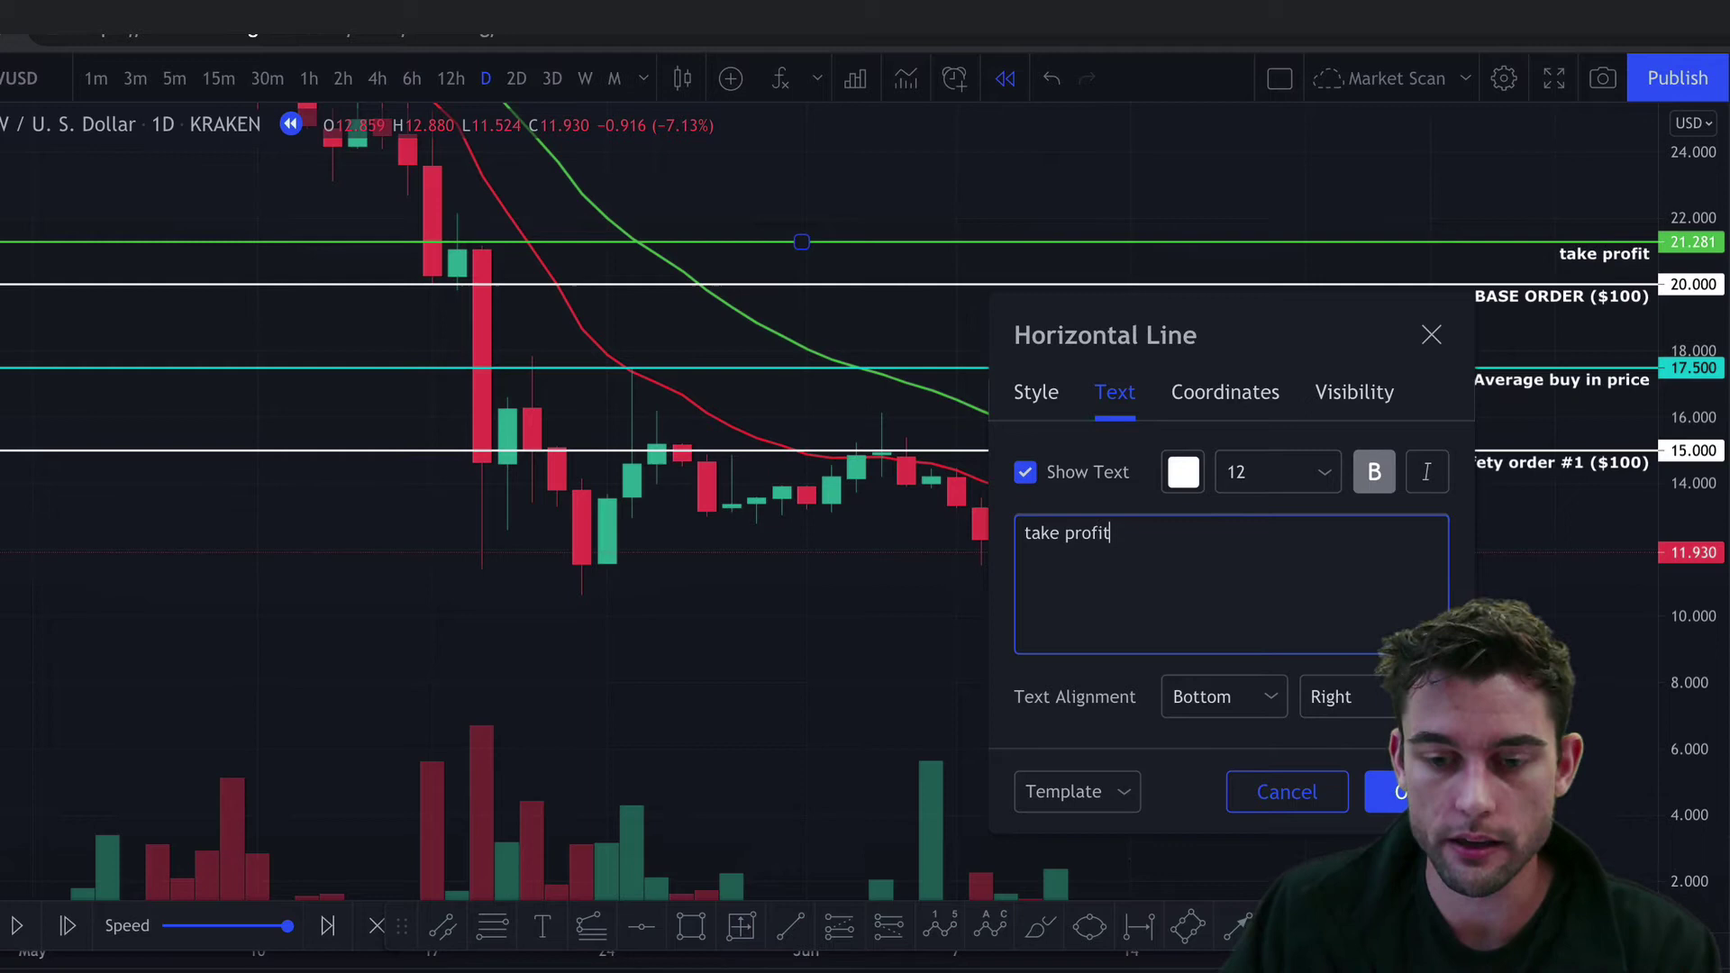
click(1397, 792)
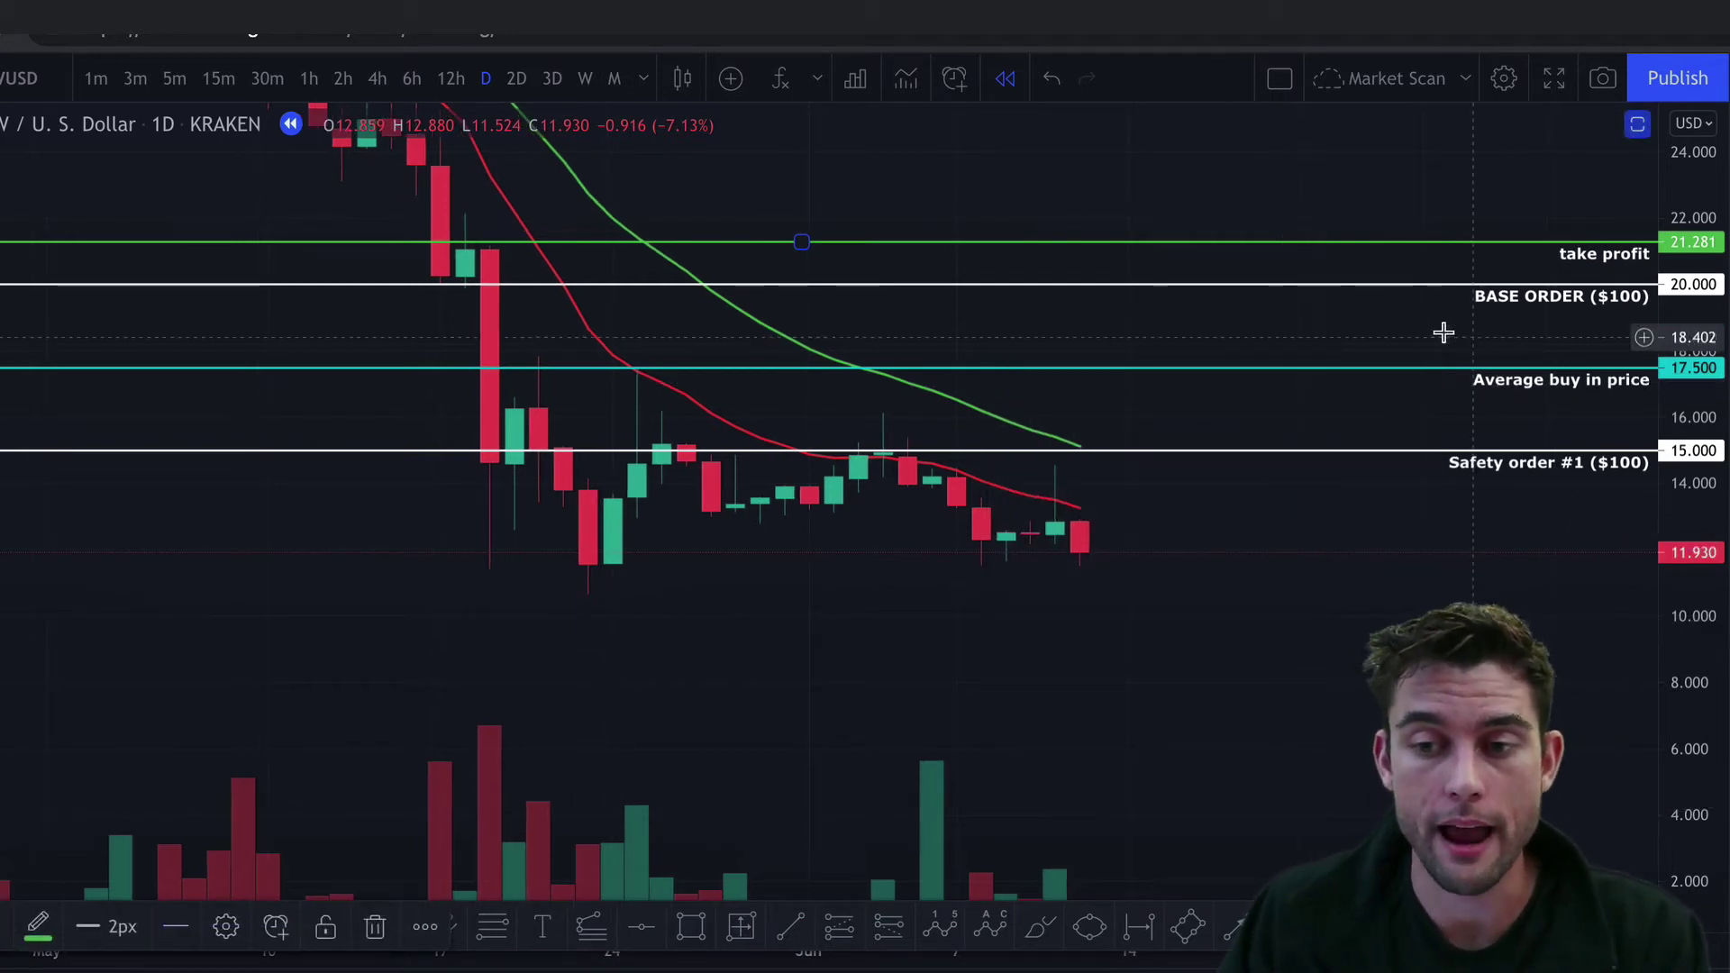
Move the take profit line down to about 18.17, just above the average buy in price line
click(1247, 220)
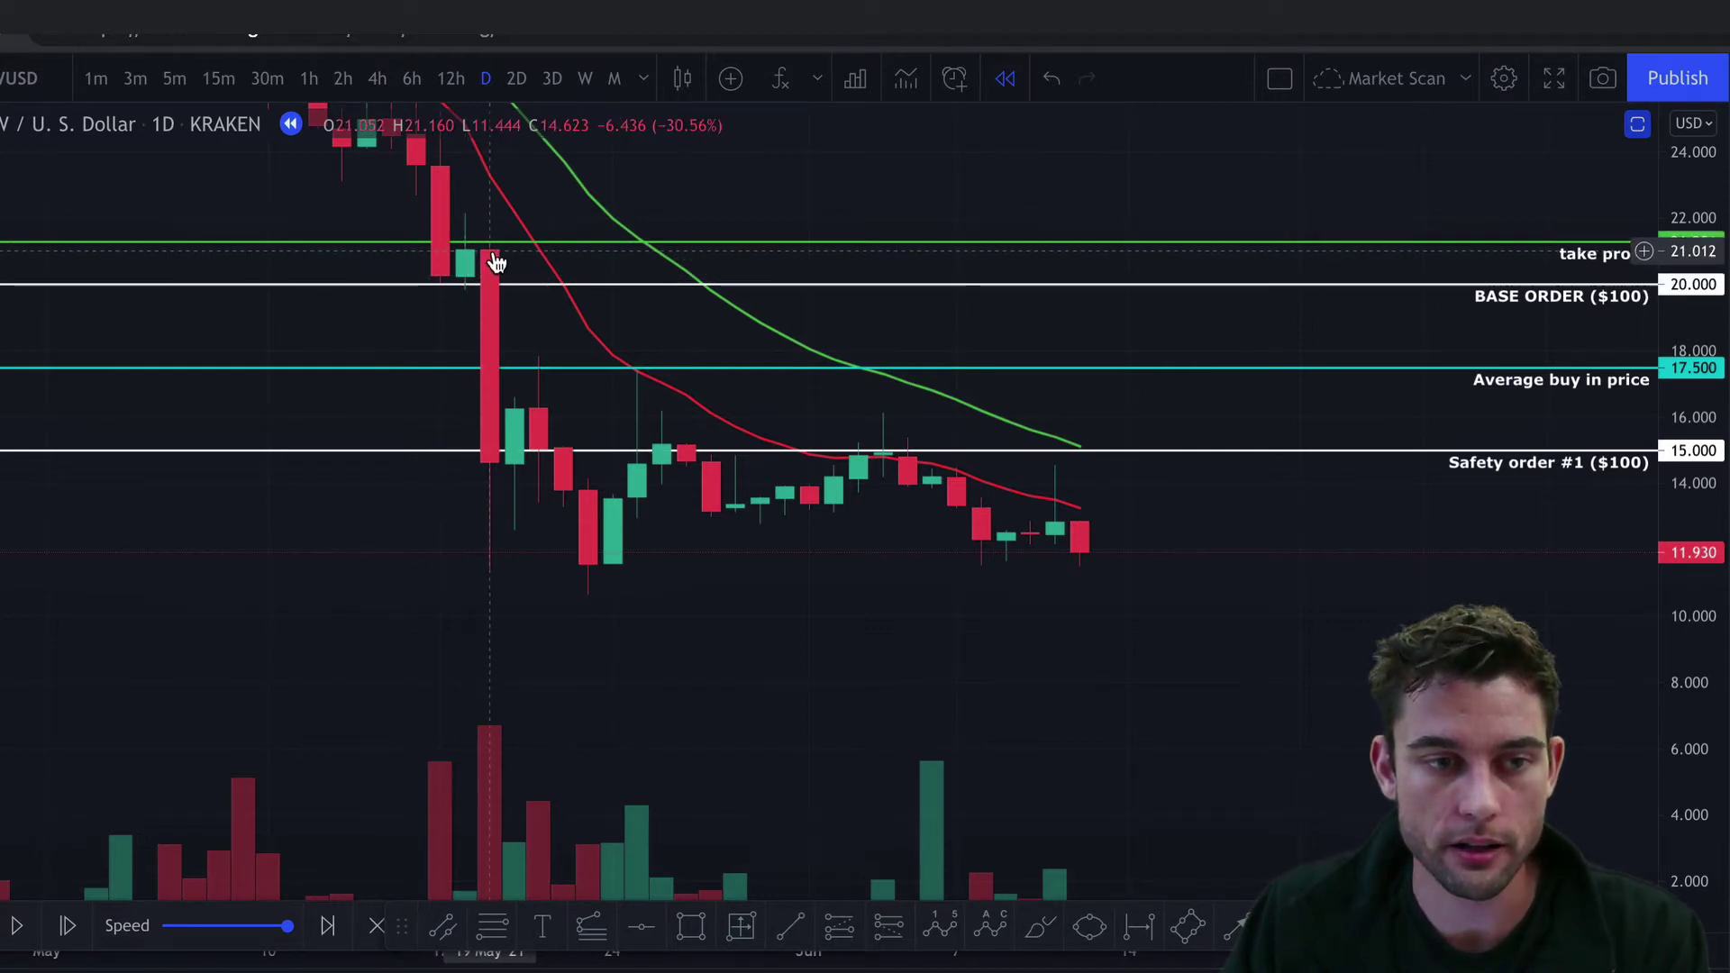
drag(497, 258, 502, 252)
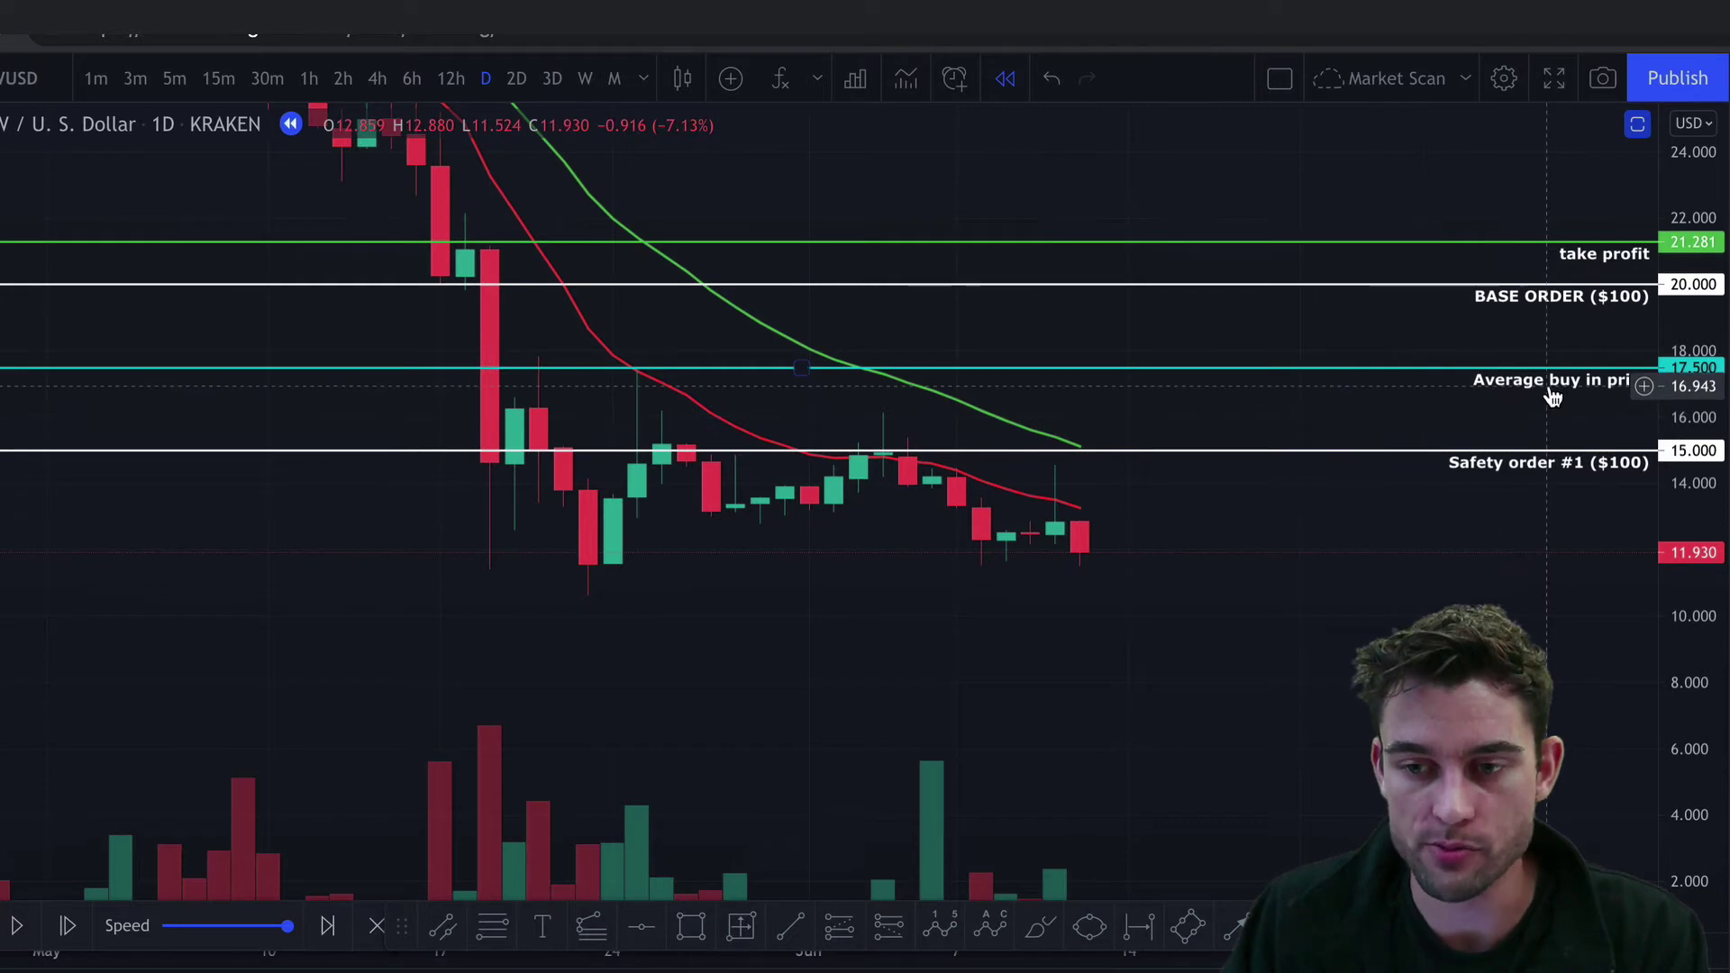
click(1500, 300)
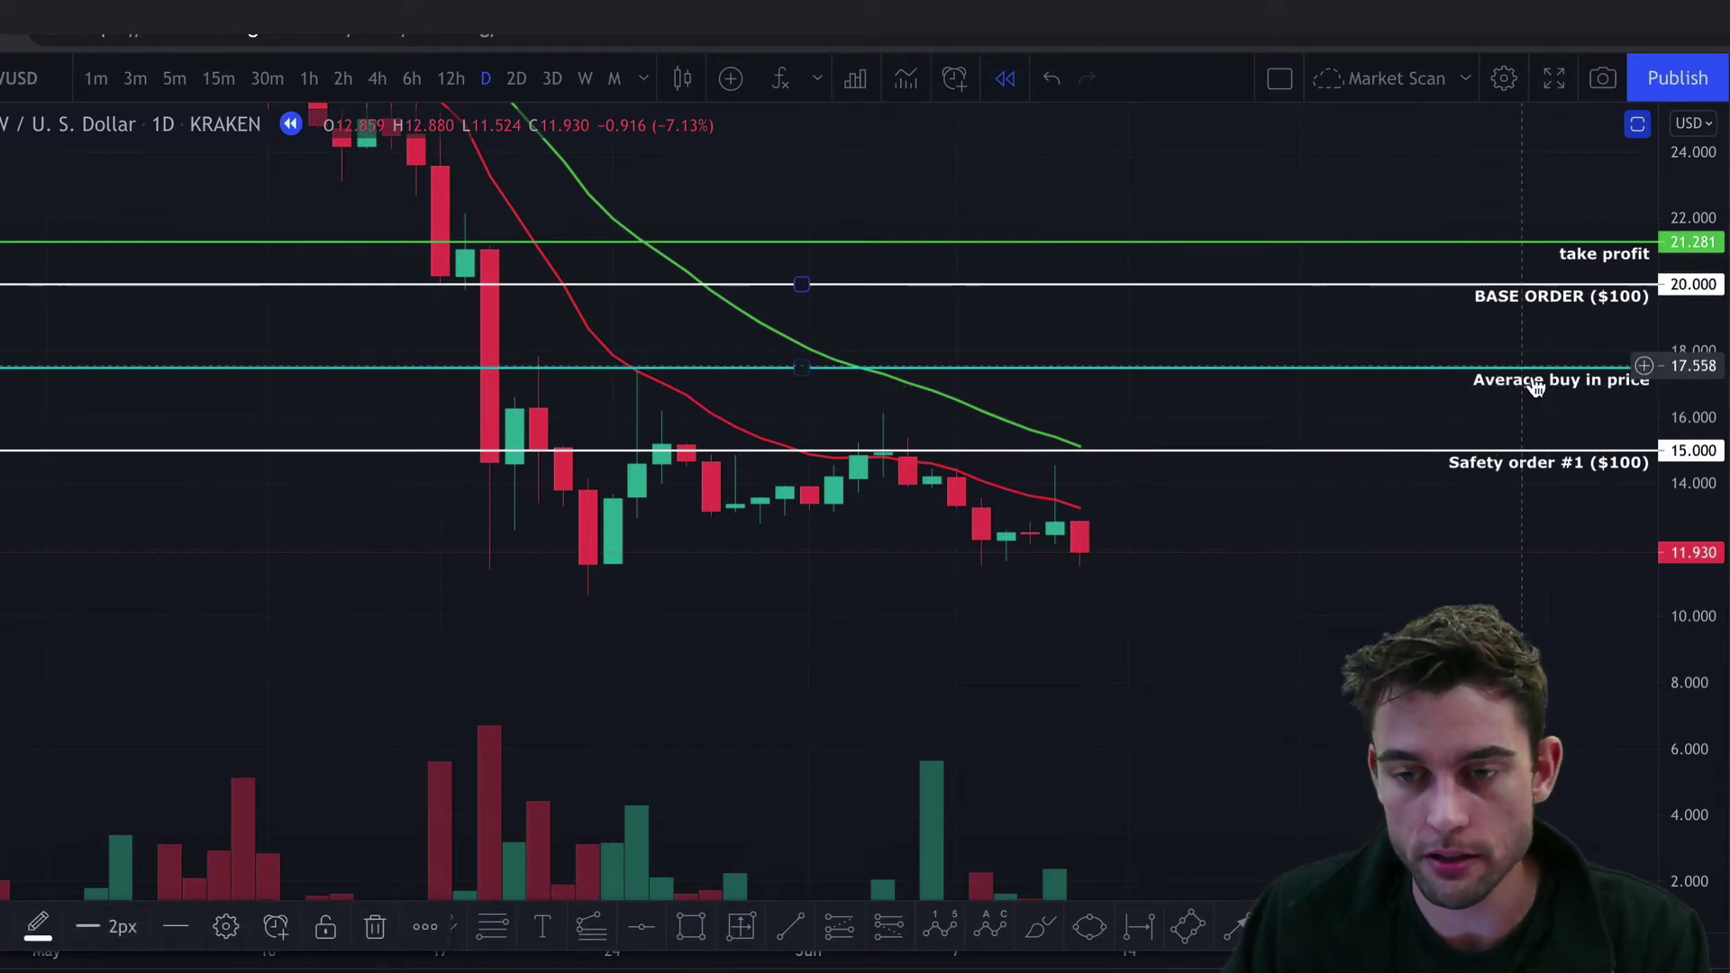
click(1309, 245)
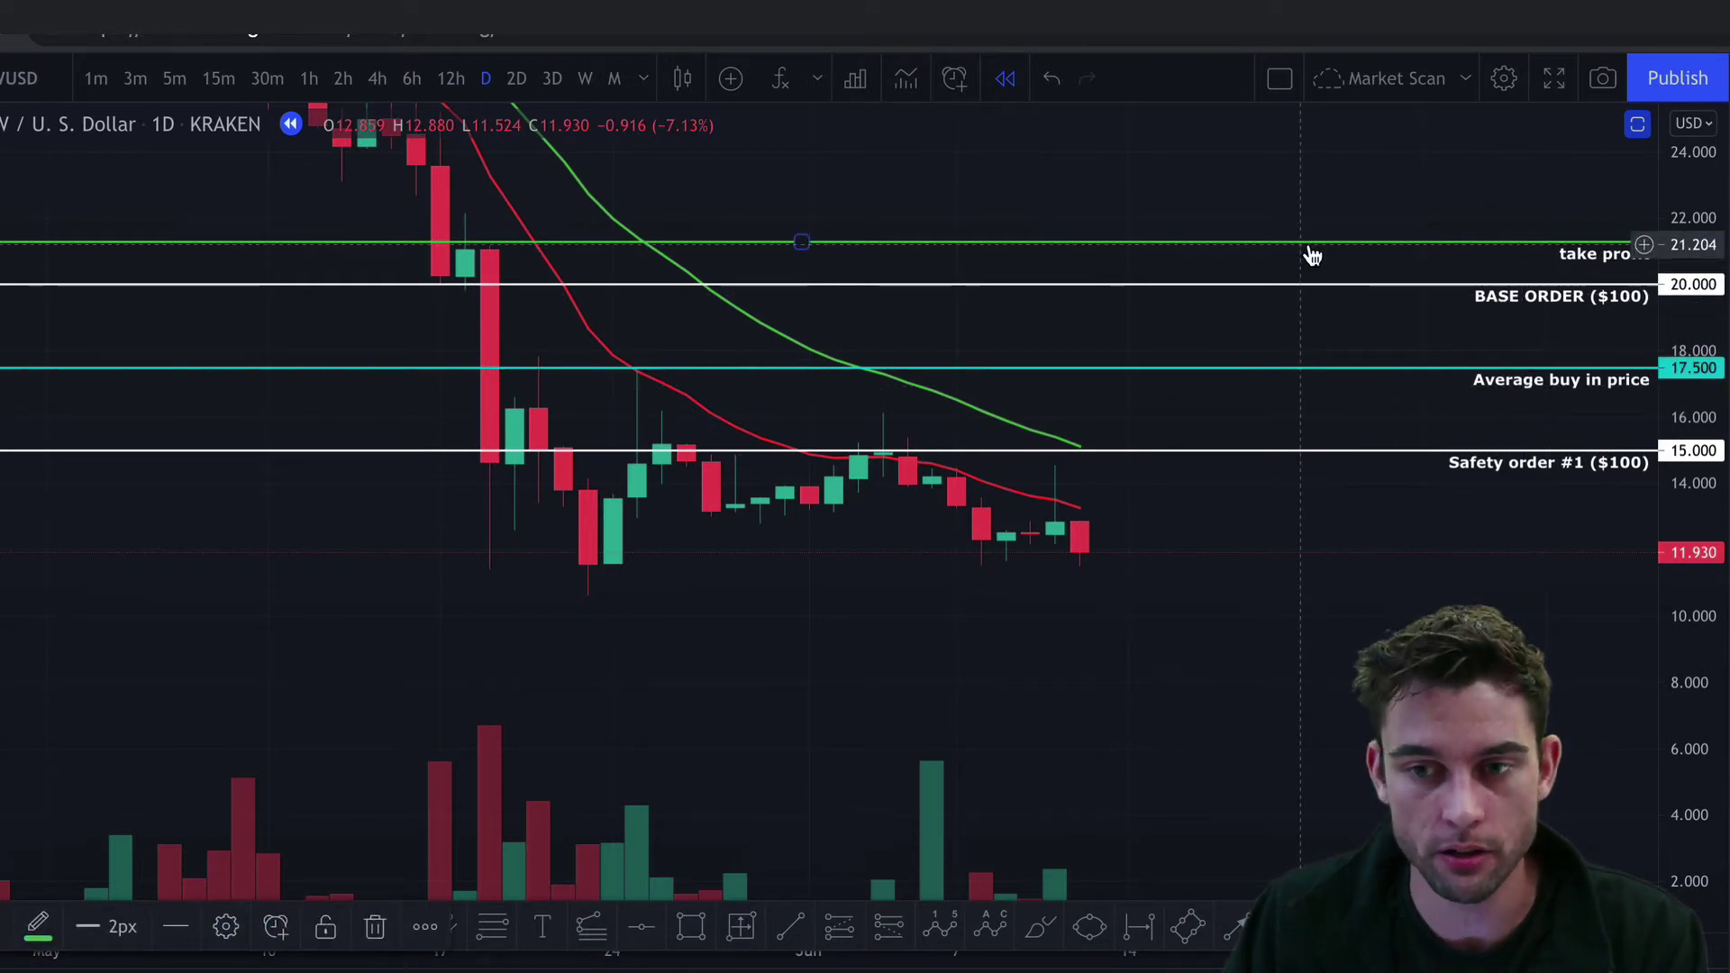
drag(1312, 255, 1305, 346)
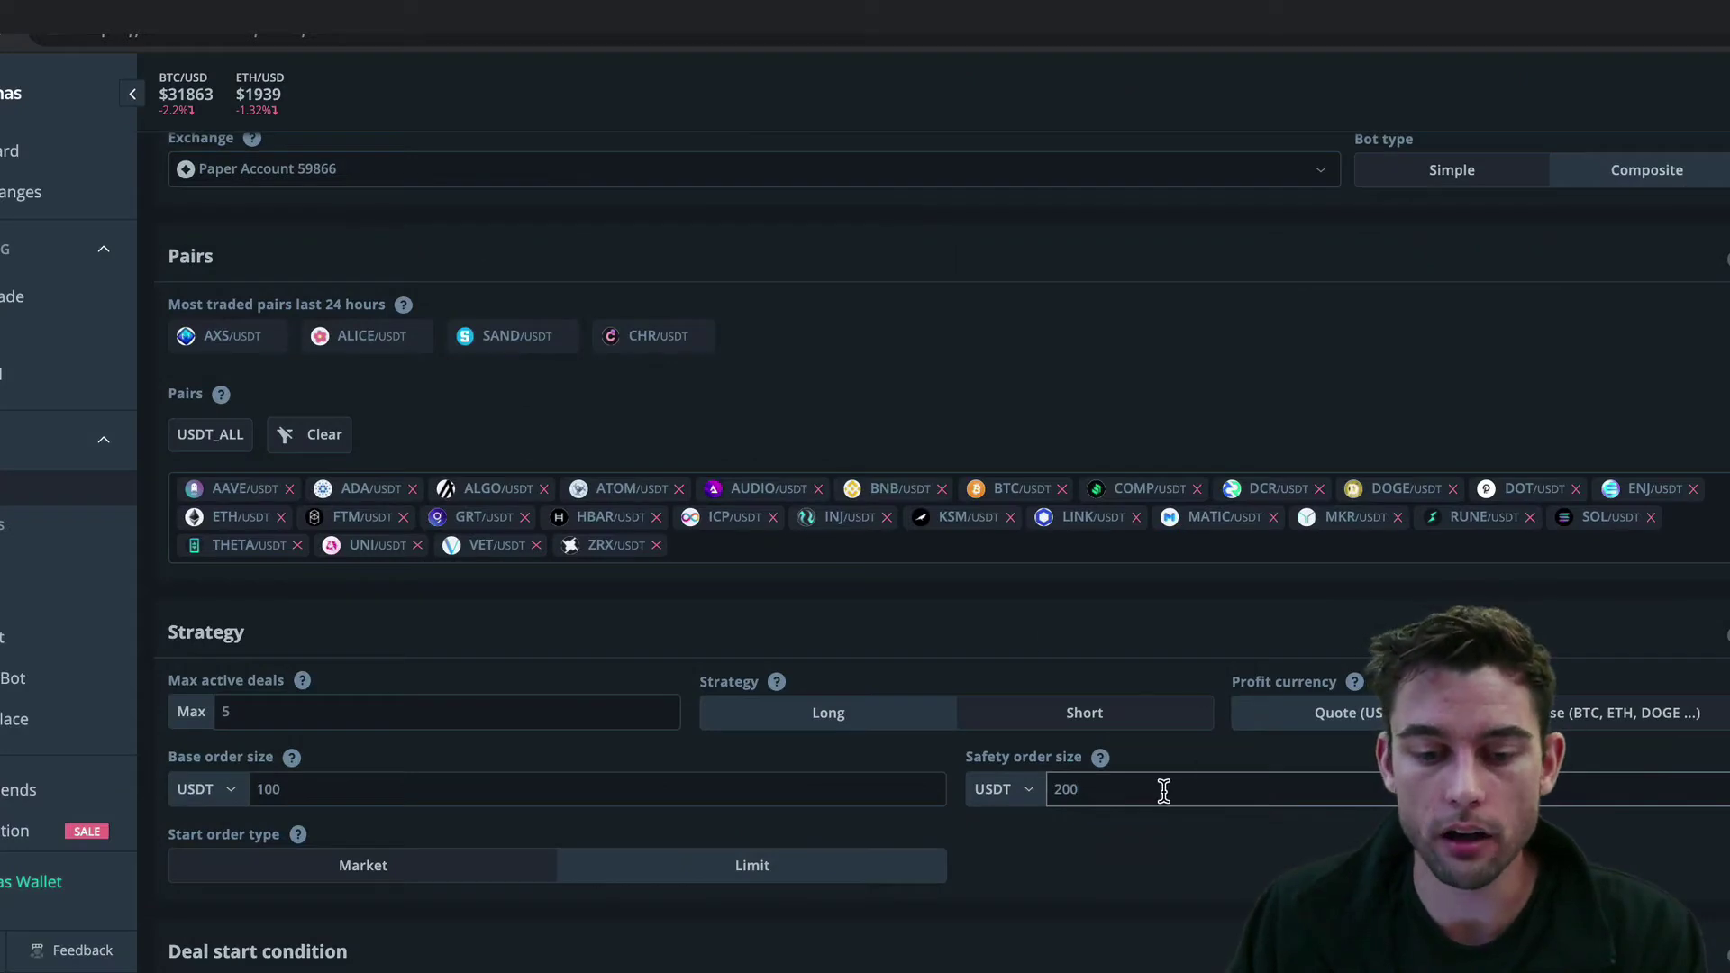
Switch to the 3Commas bot form and review the base order size and the safety order size
double_click(1084, 789)
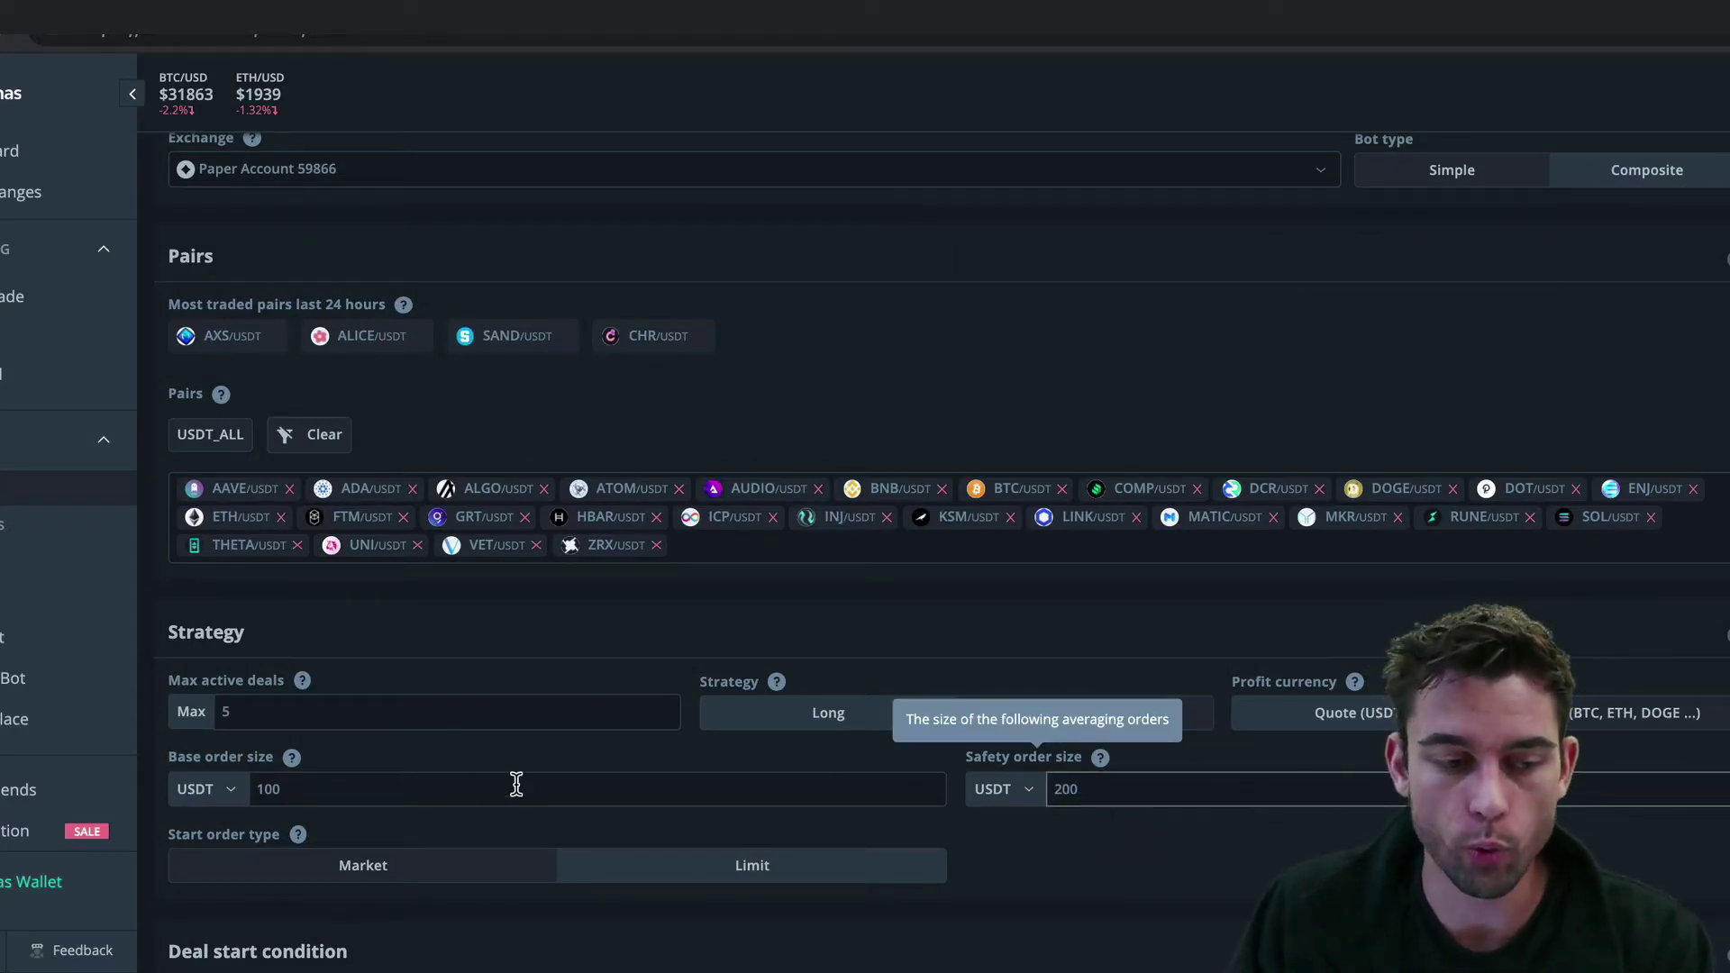
click(440, 803)
click(1054, 813)
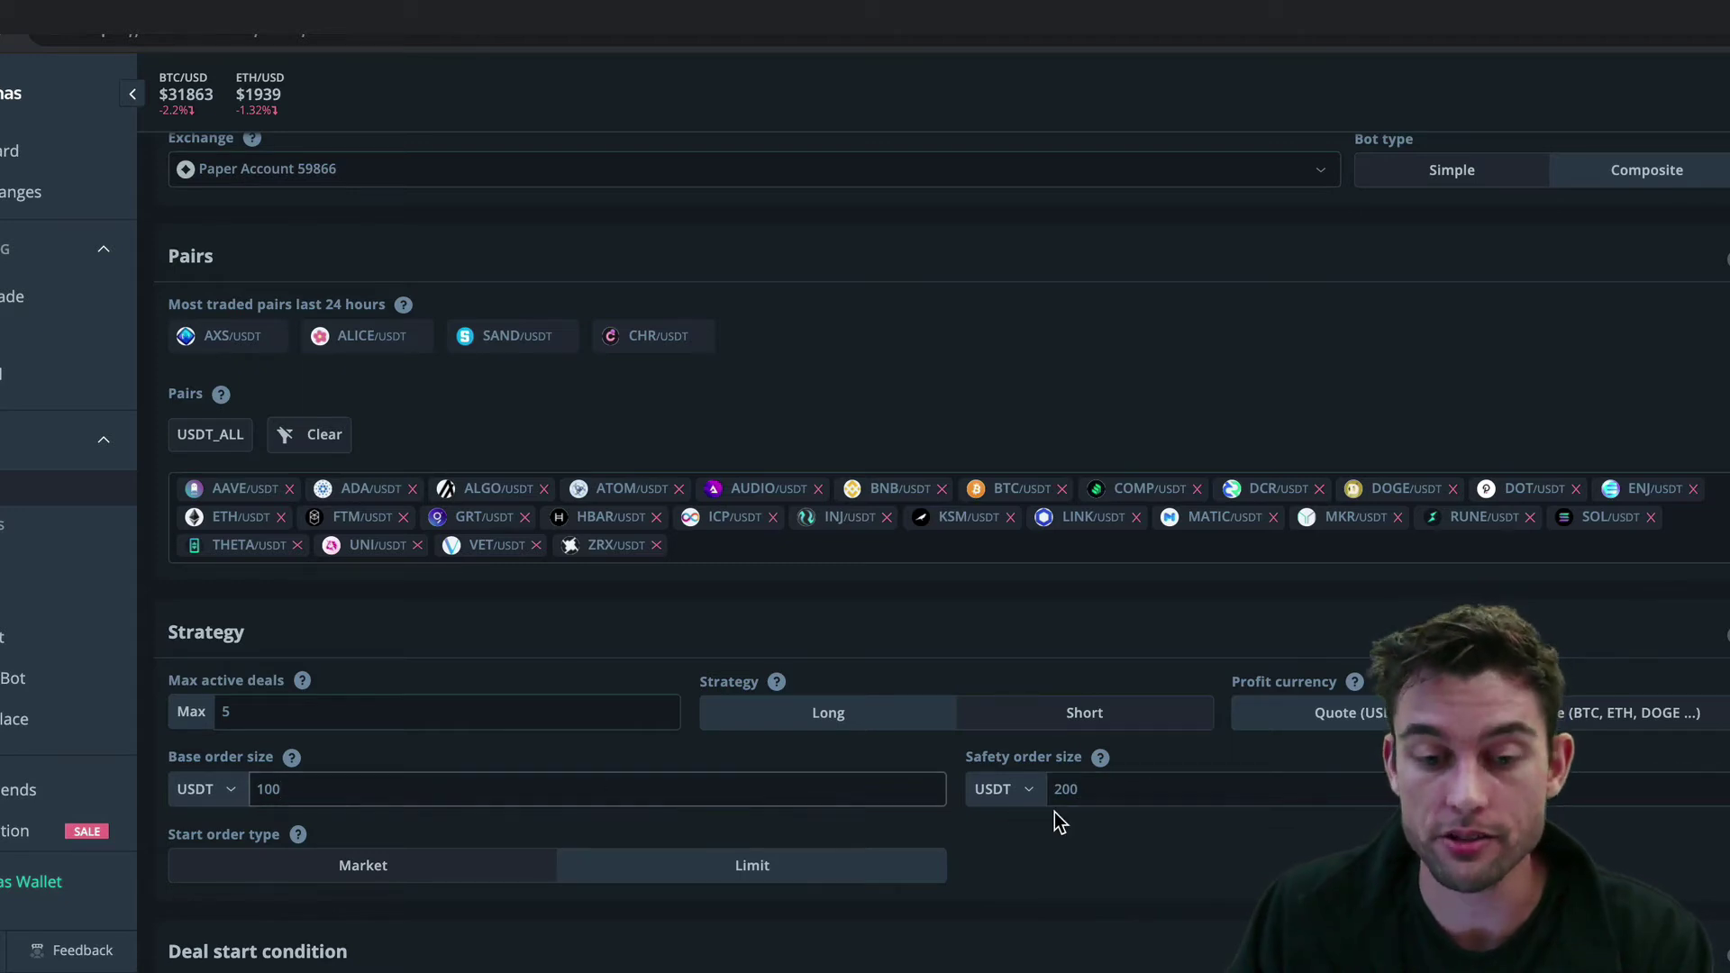
mouse_move(988, 770)
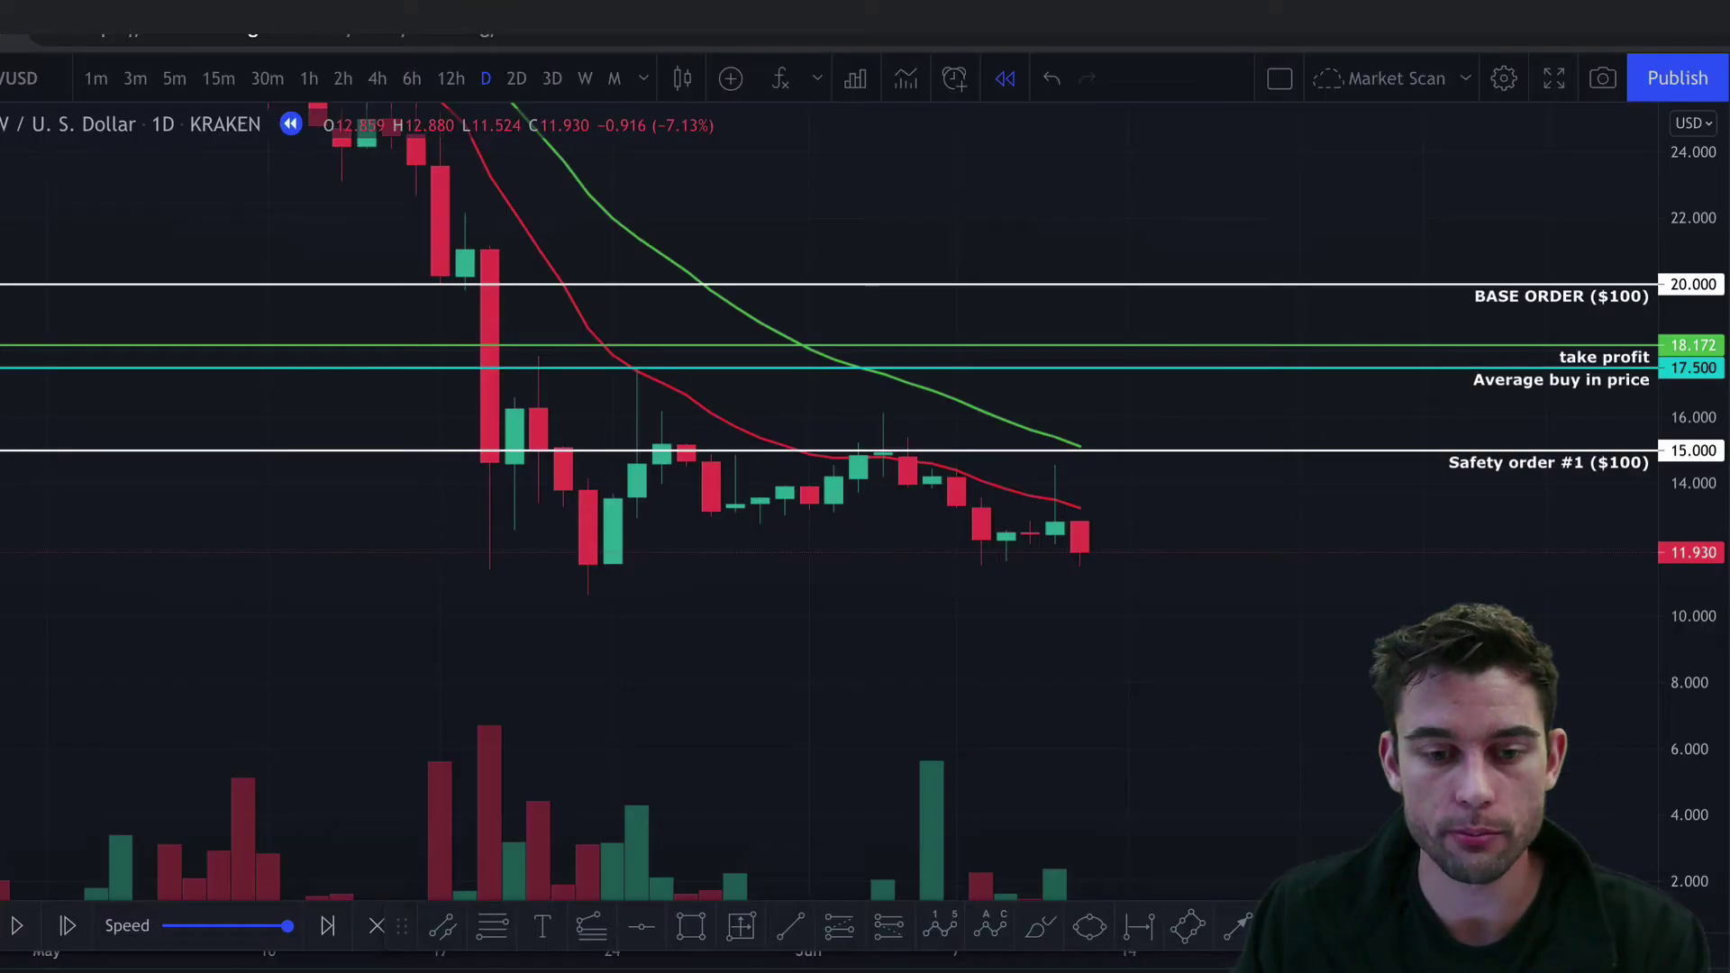
Back in the TradingView chart, change the safety order line's label to "Safety order #1 ($200)"
click(1494, 463)
double_click(1493, 463)
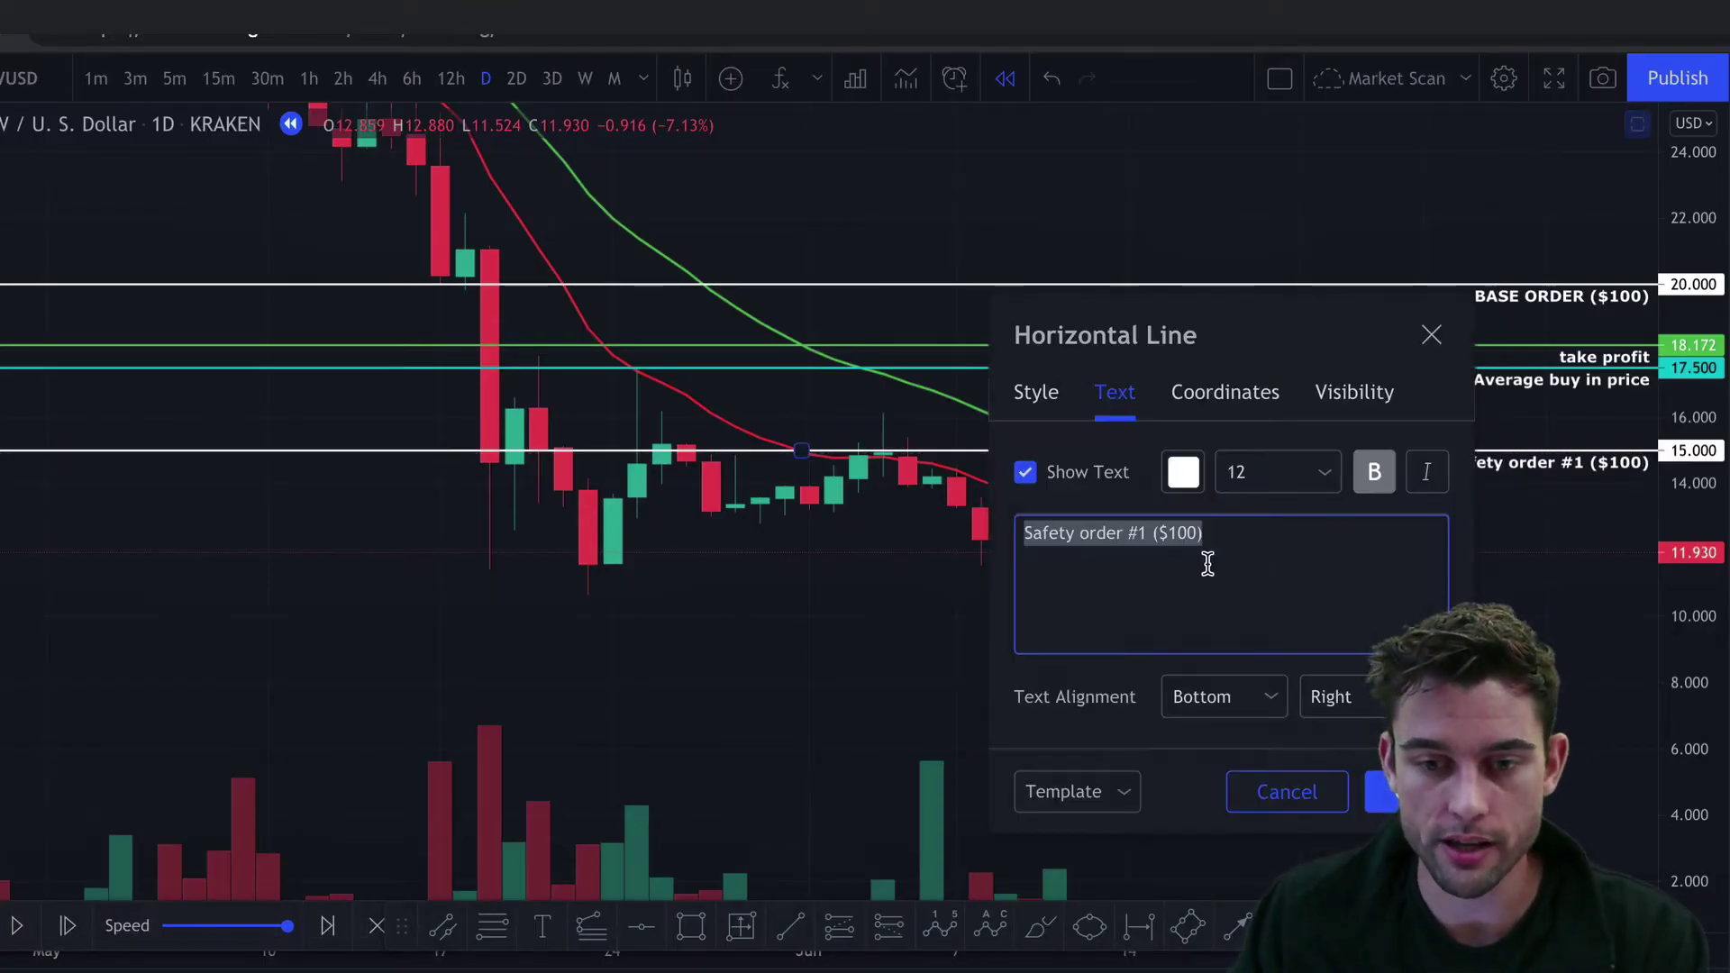
click(1177, 533)
key(BackSpace)
text(2)
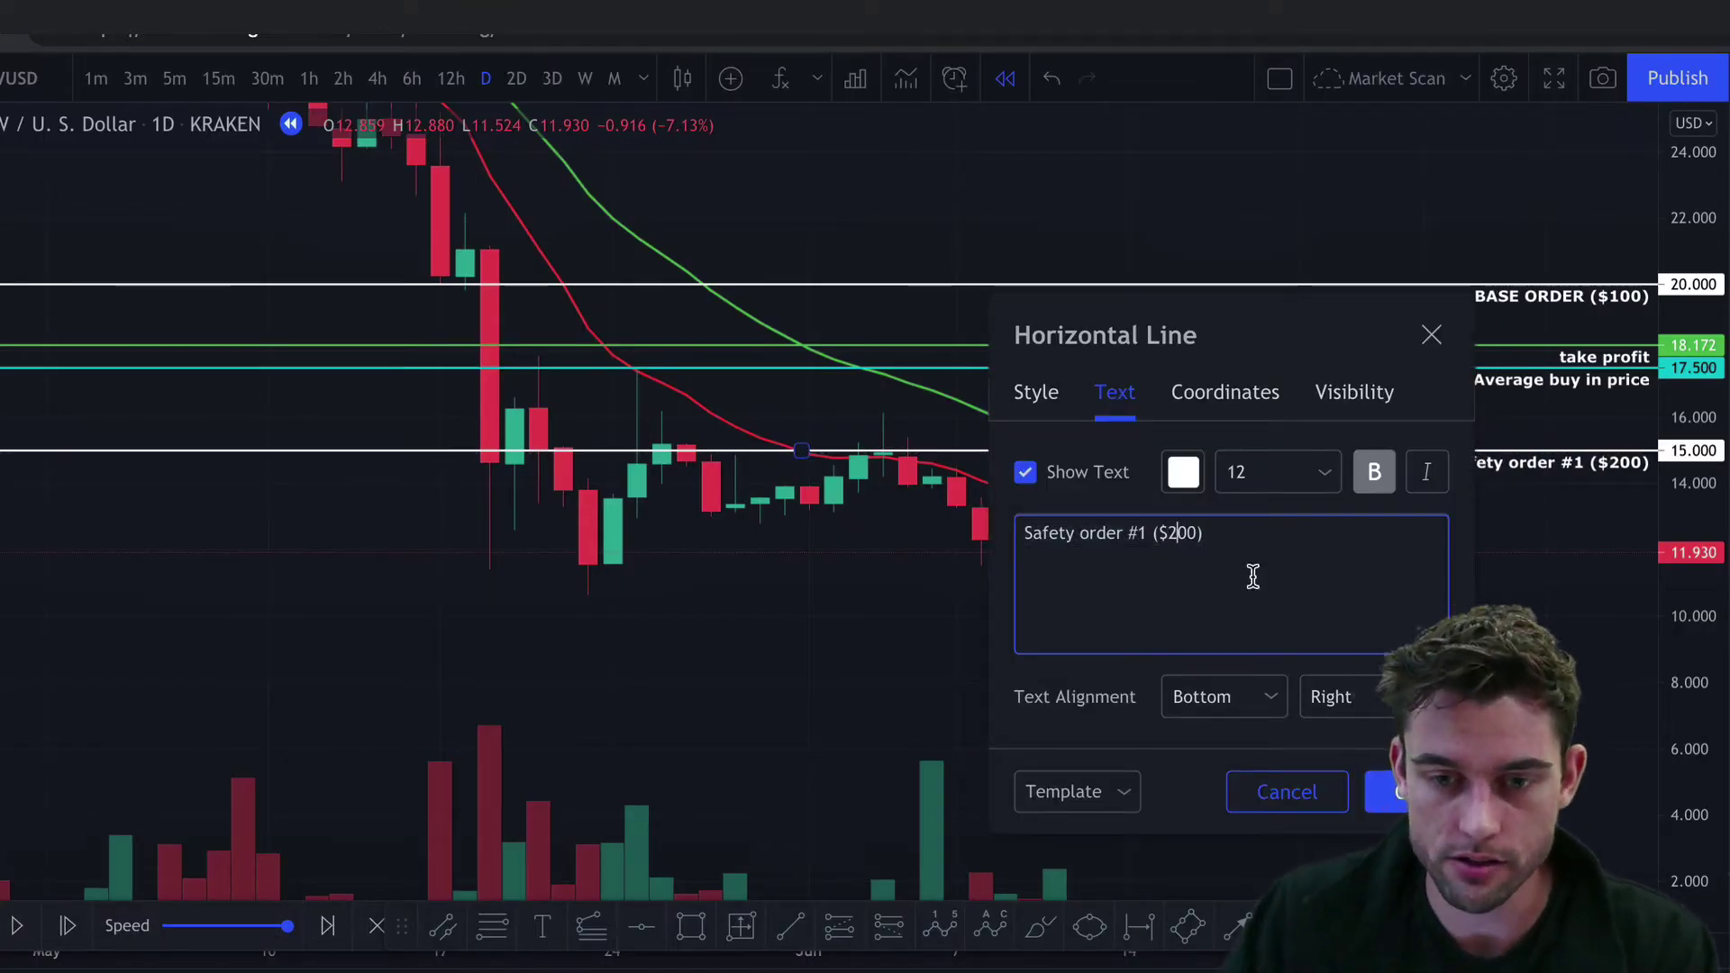
click(1395, 791)
Move the take profit line up to about 21.40, above the base order line
drag(1498, 356, 1081, 244)
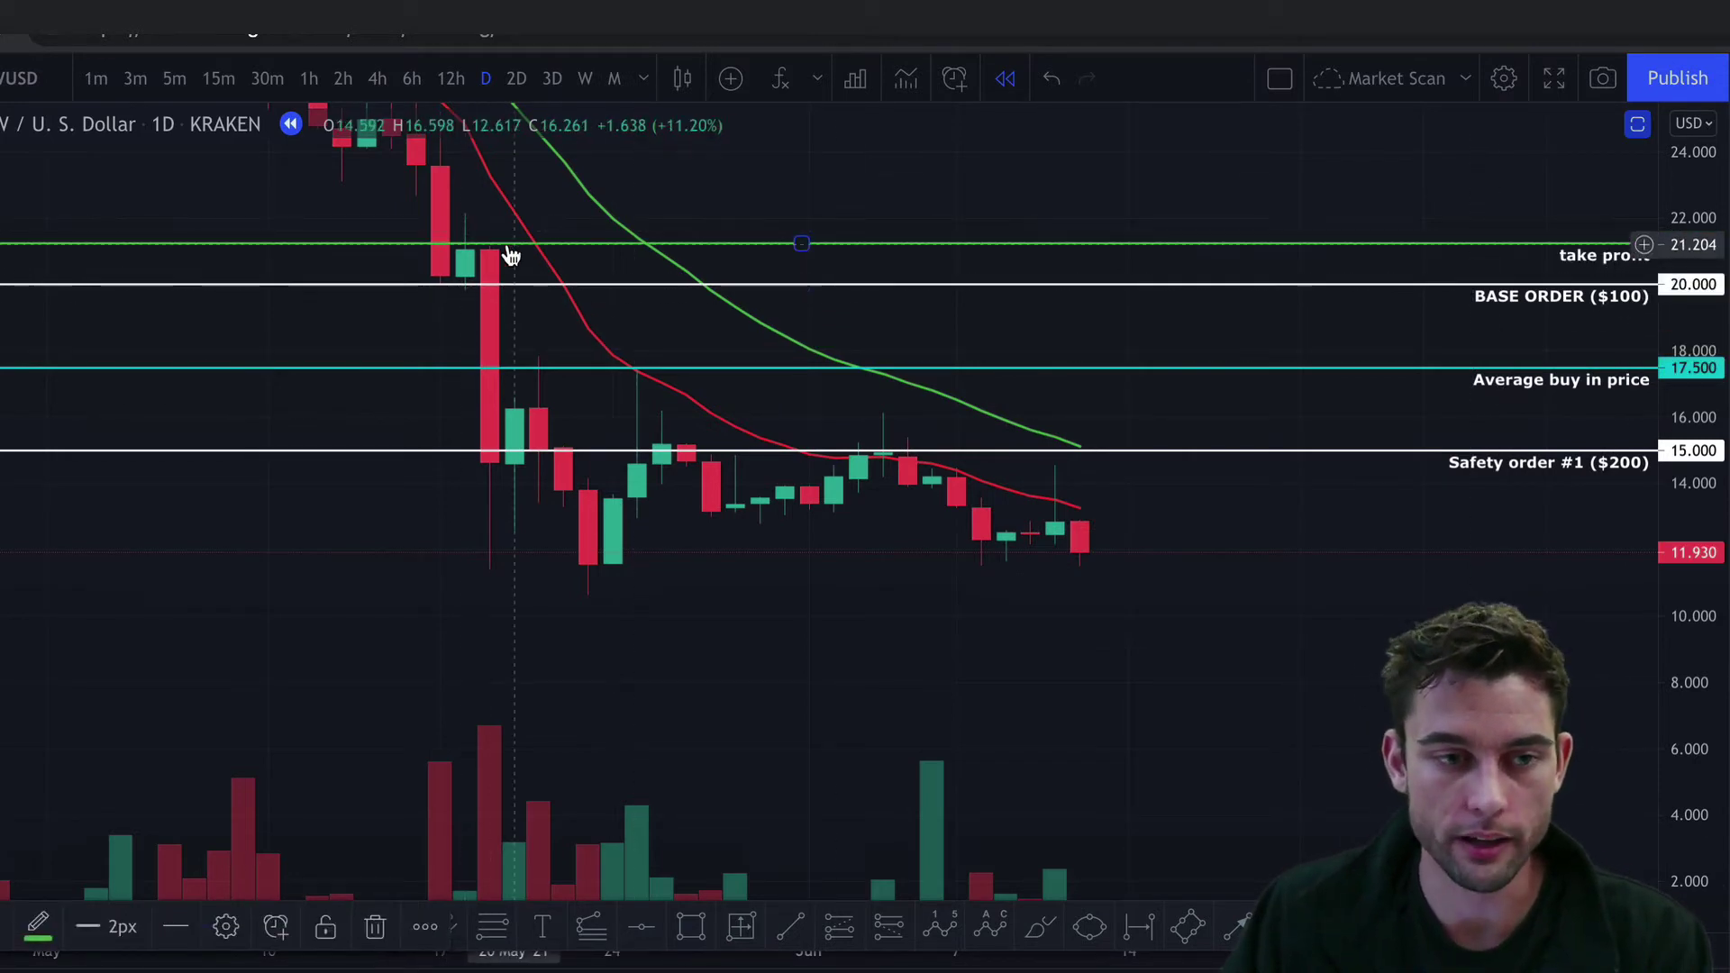
drag(511, 249, 510, 243)
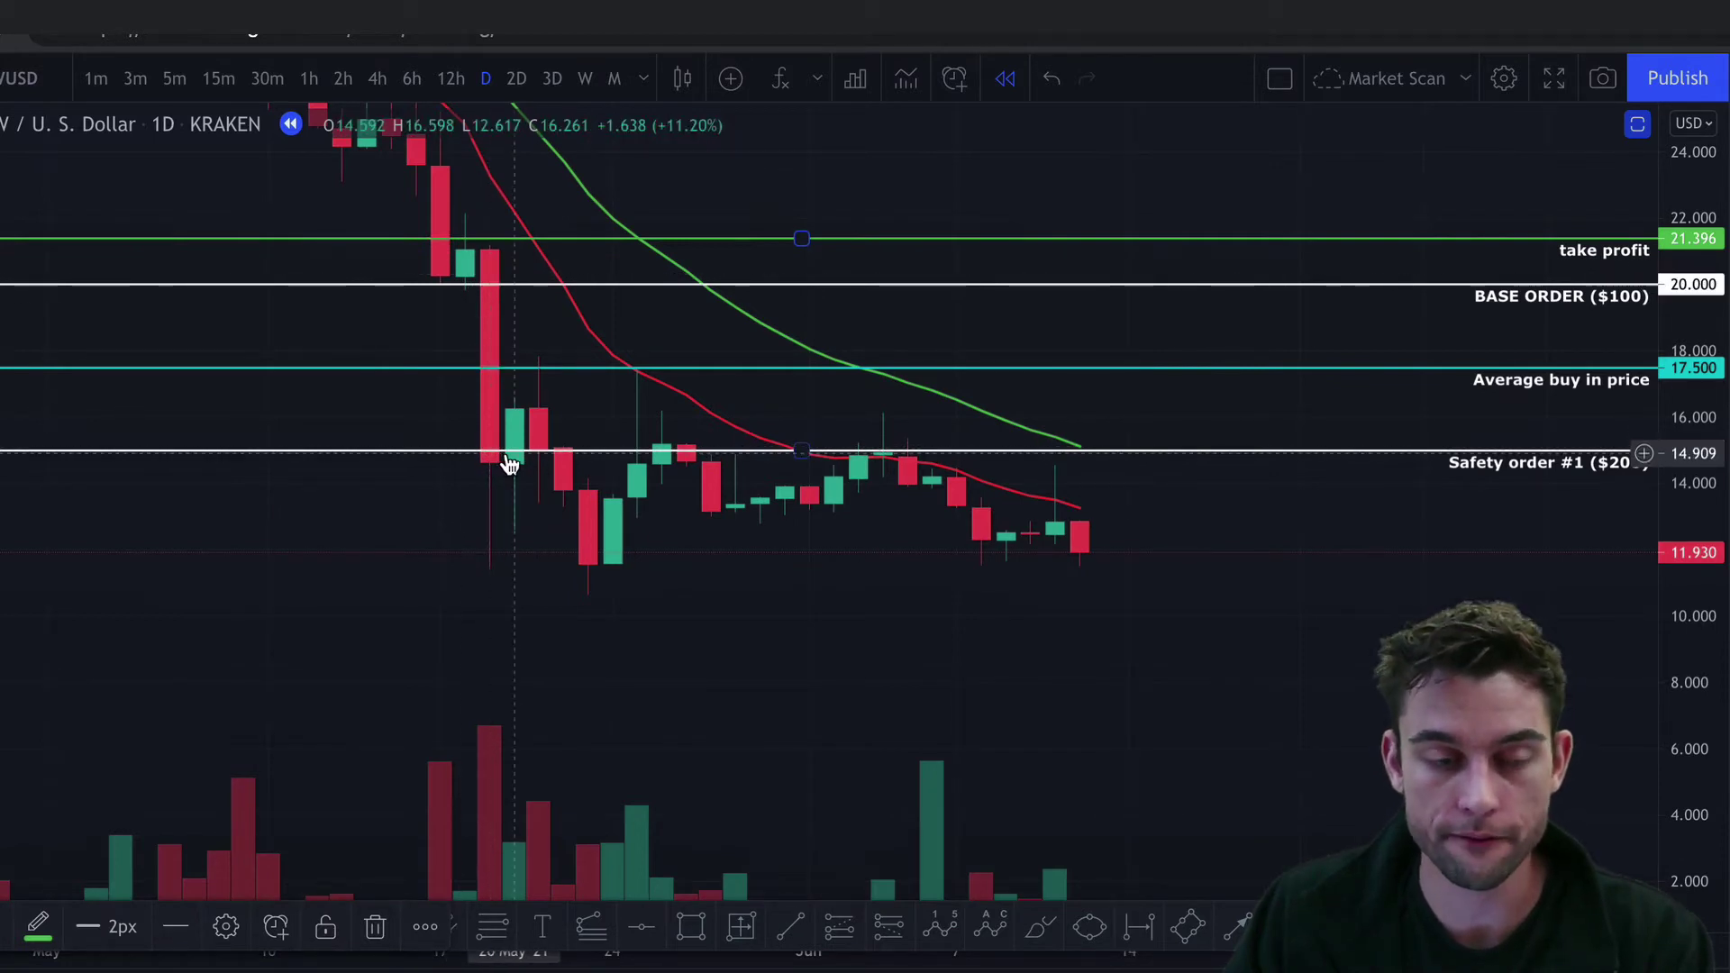
click(1342, 534)
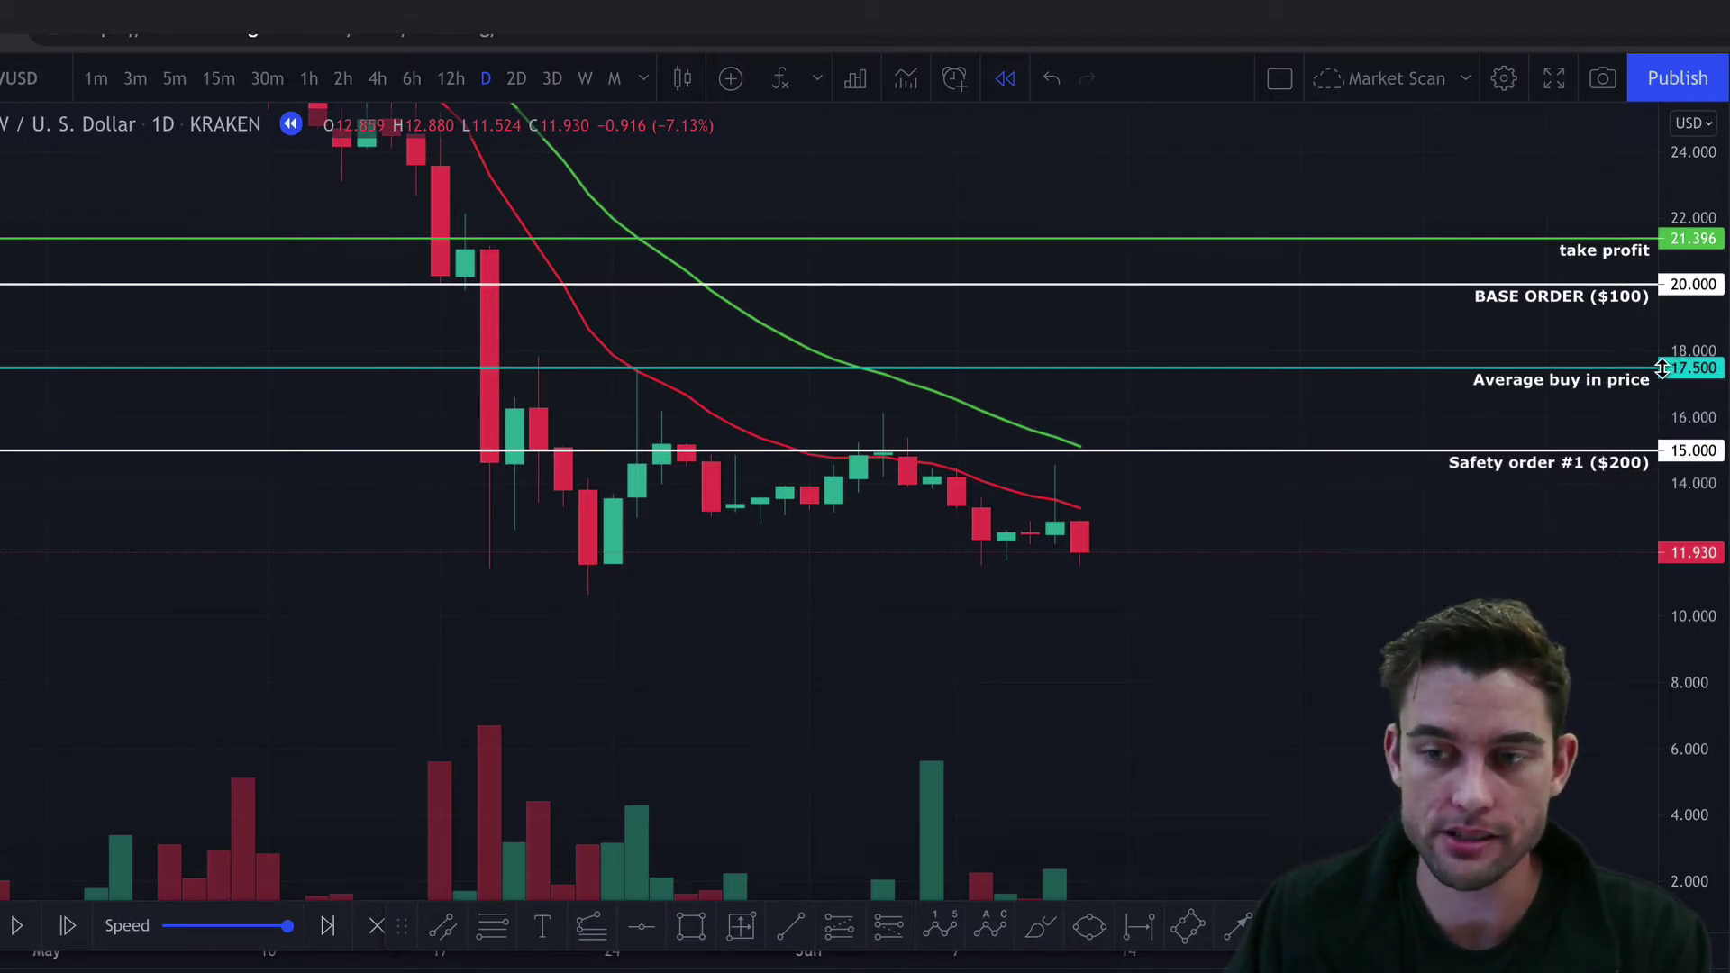
Move the average buy in price line down to about 16.62, closer to the safety order line
double_click(1603, 371)
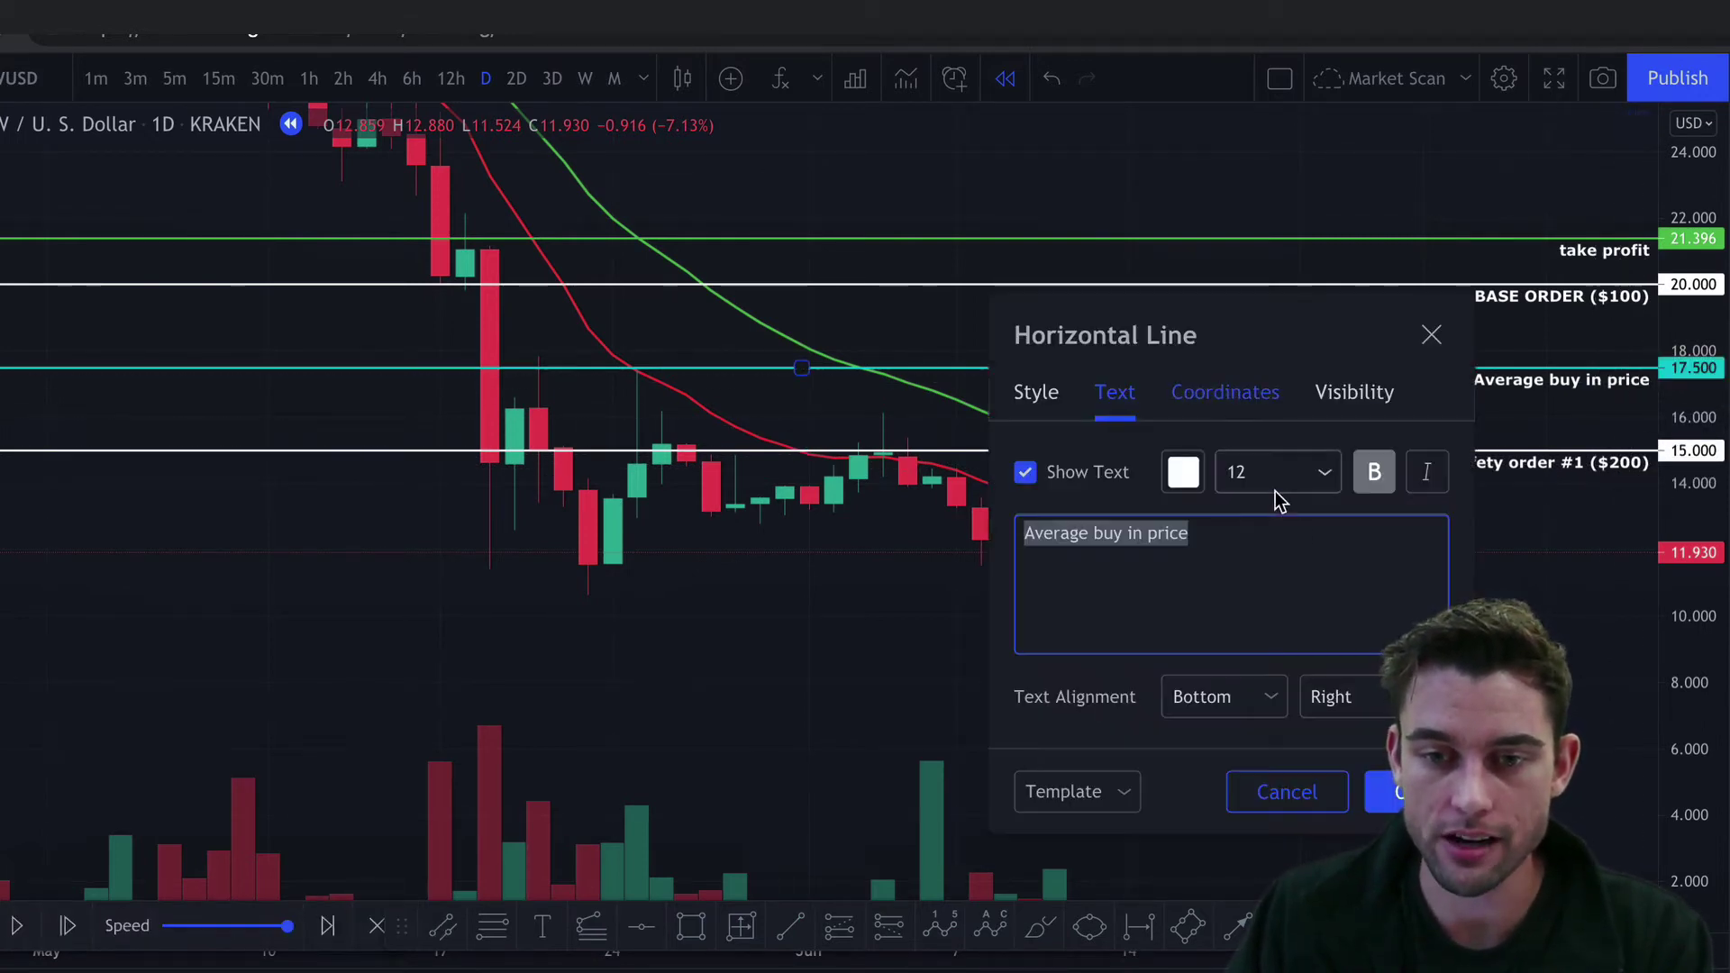
click(1430, 335)
drag(1477, 380, 1488, 409)
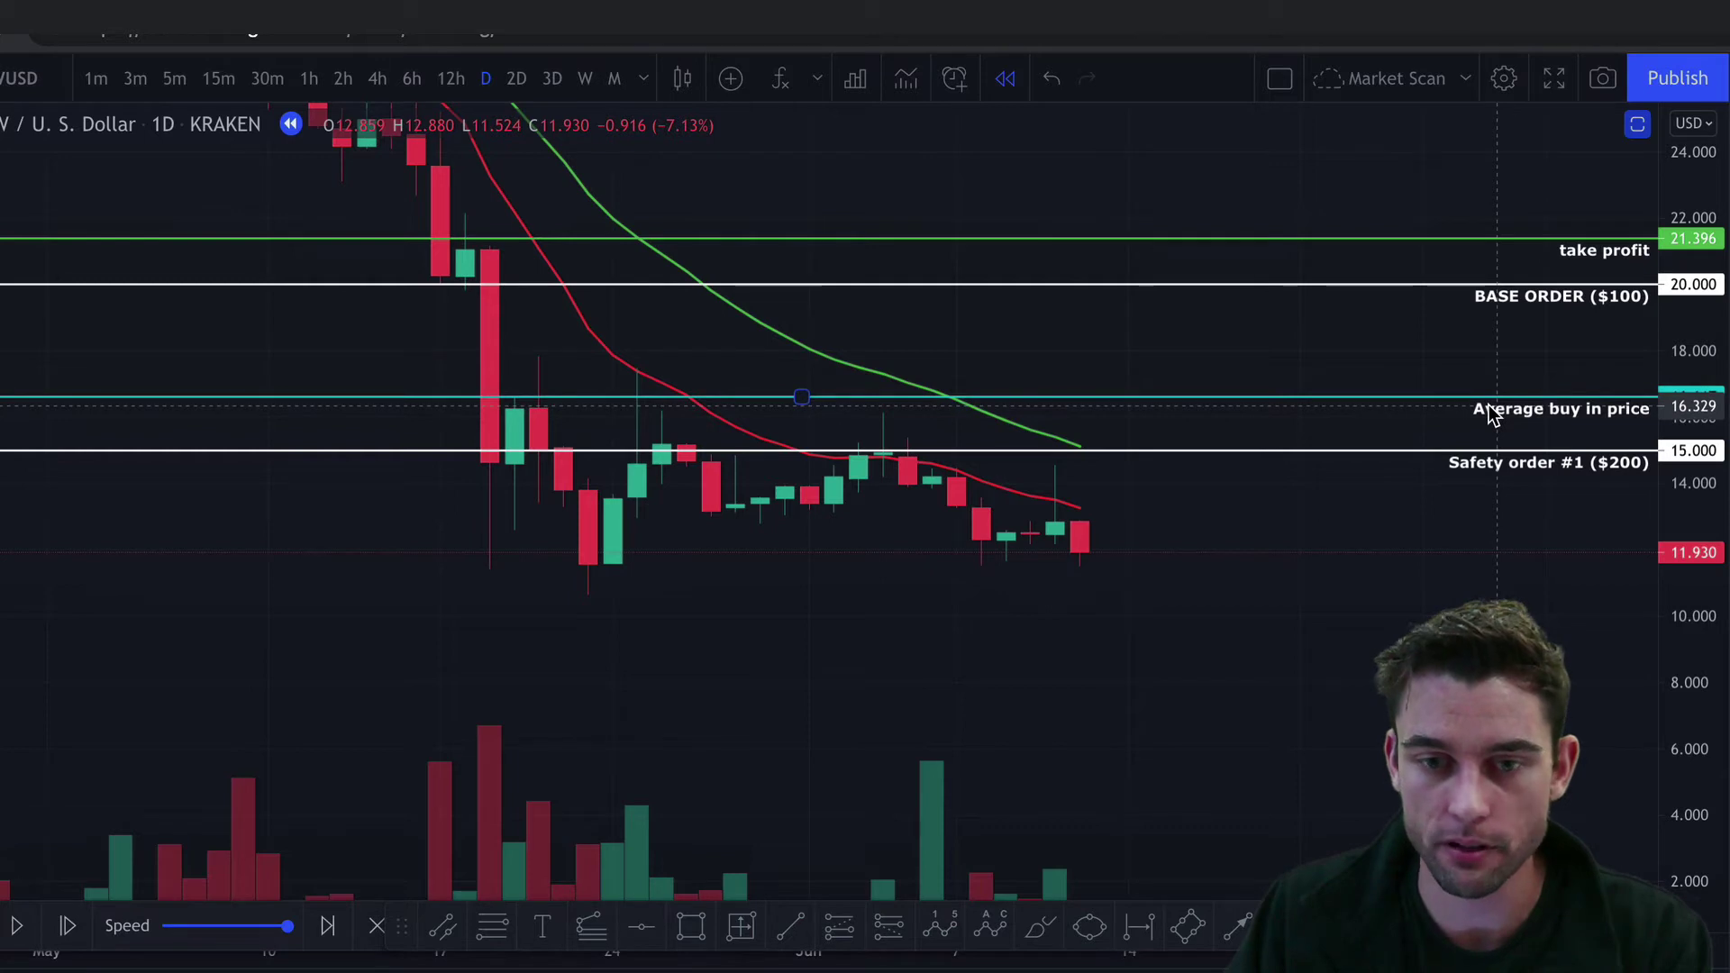
click(1488, 406)
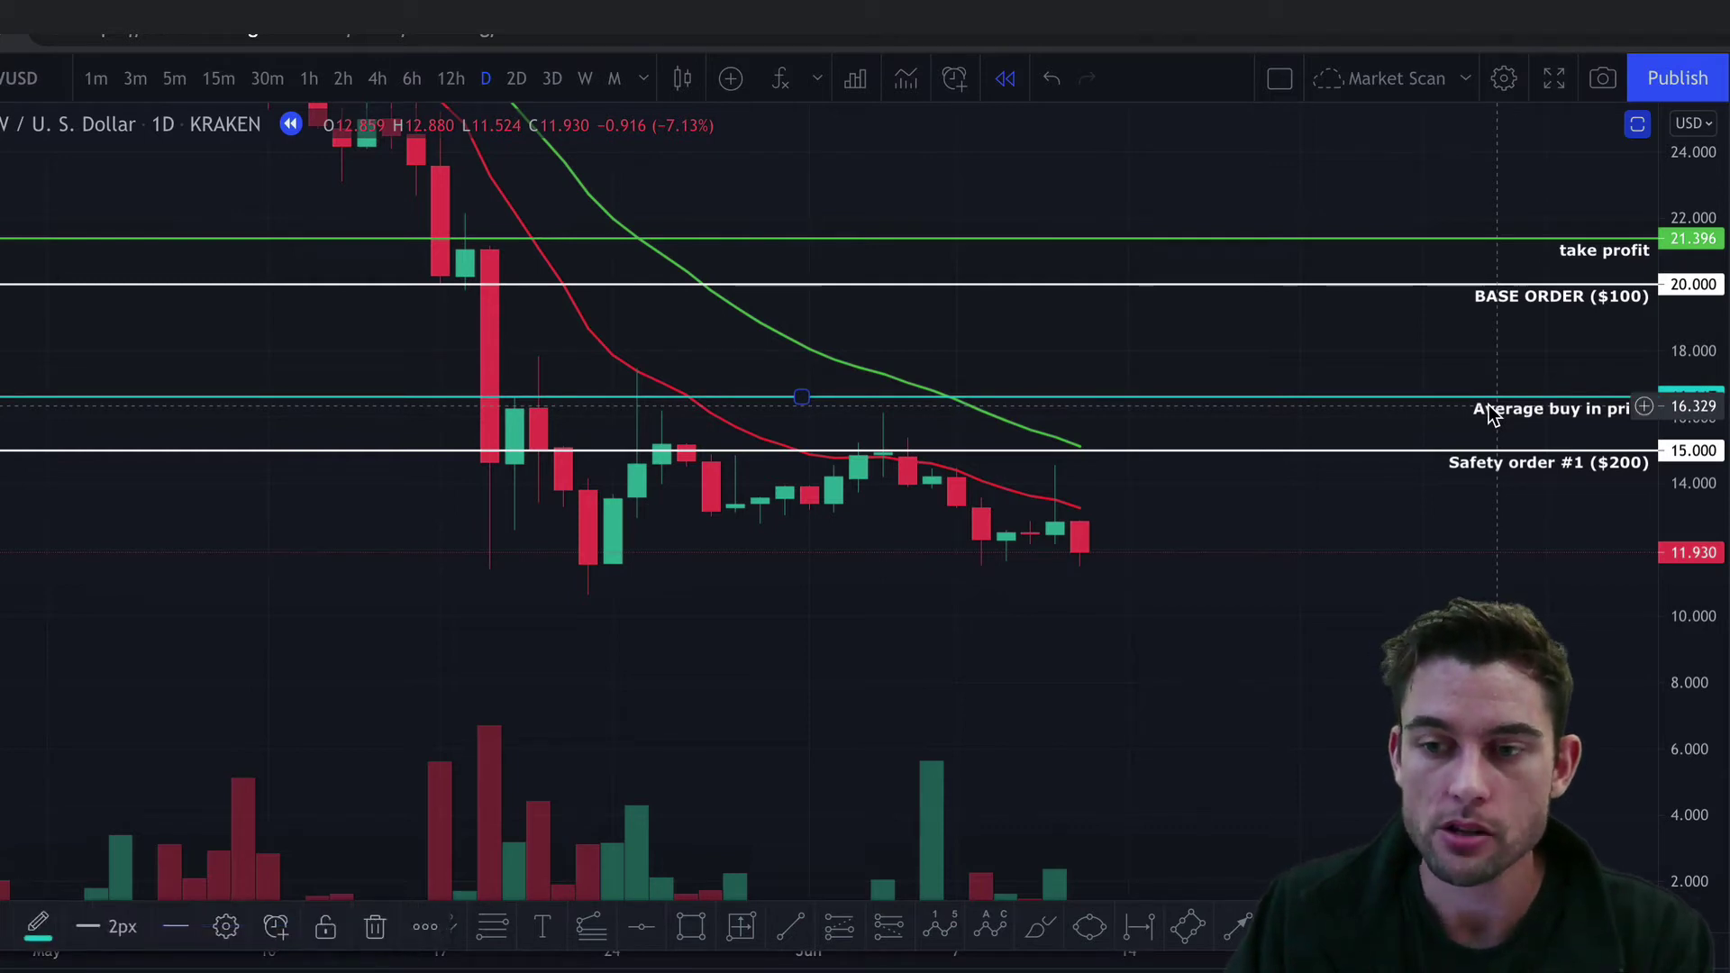
Measure the price drop from about 17.52 down to the lowered average buy in price line
shift+click(1563, 369)
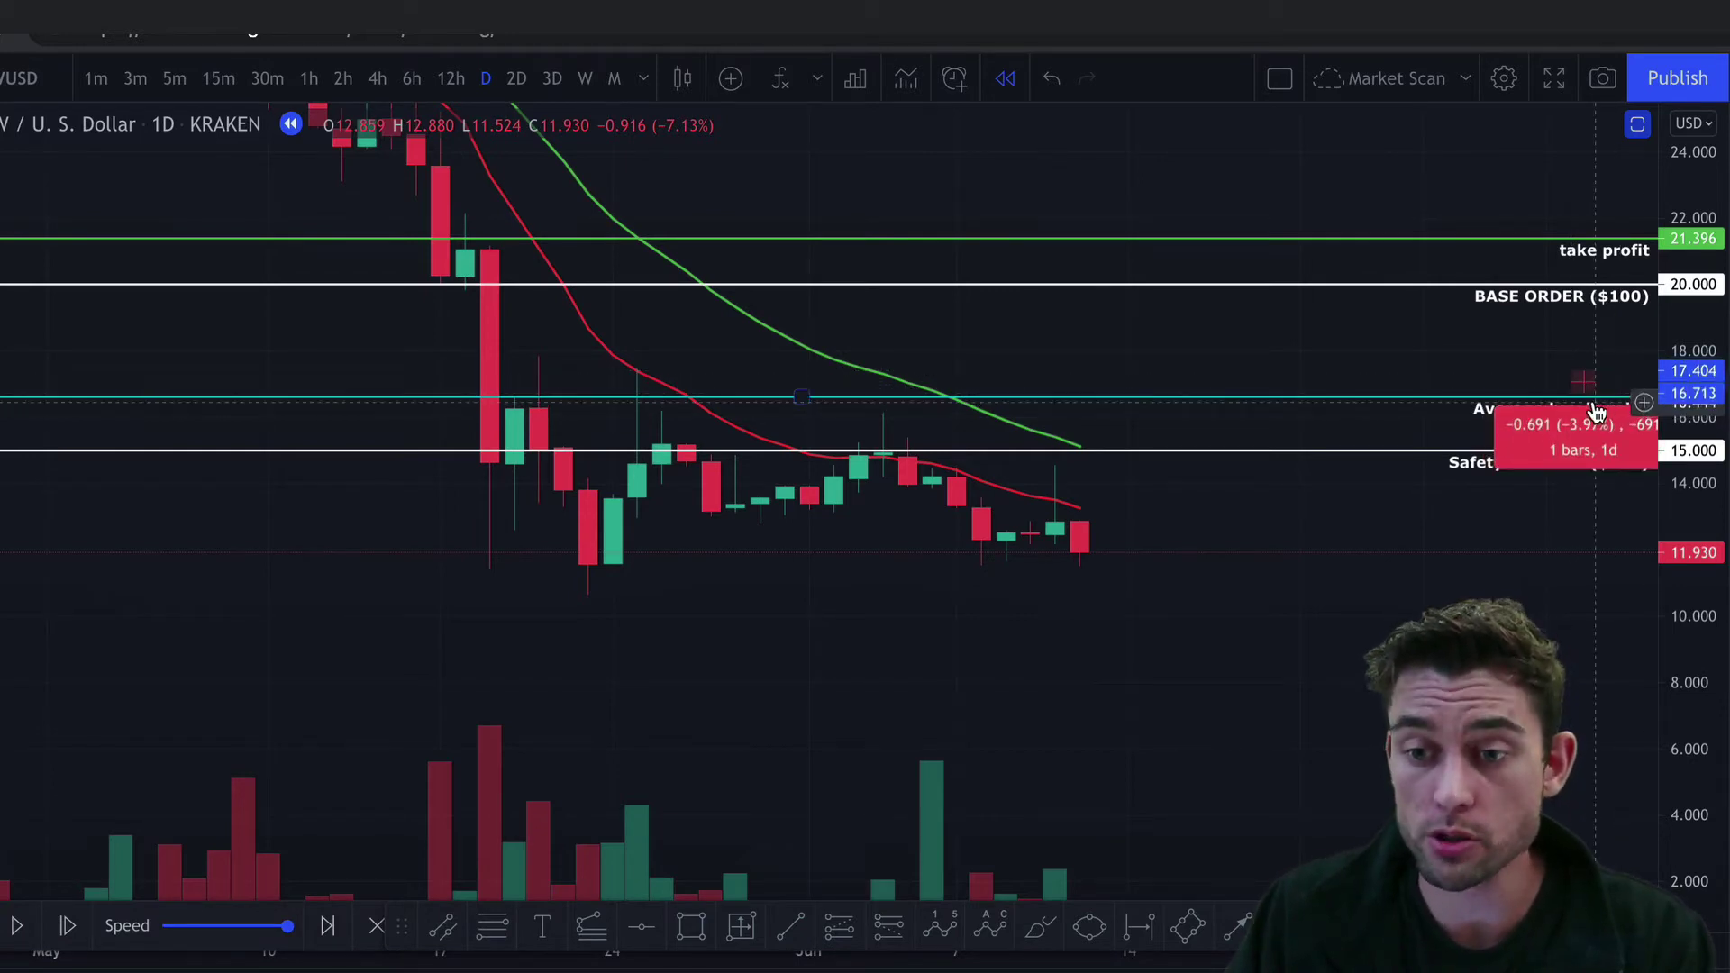
key(Escape)
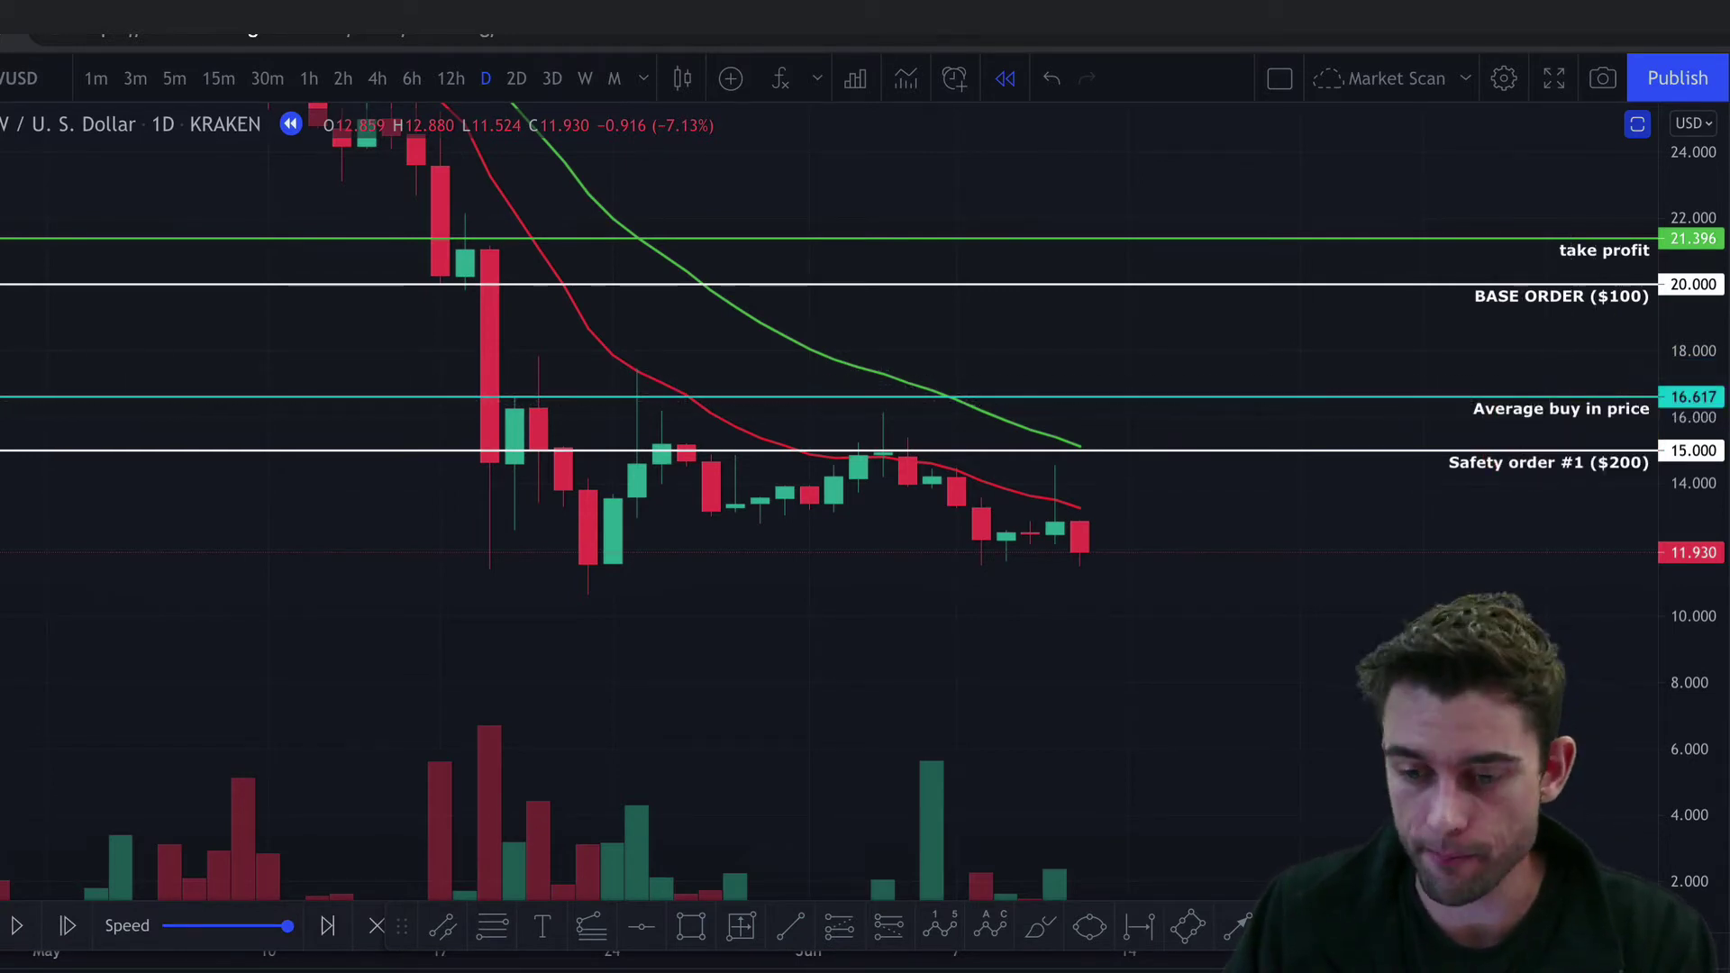
click(734, 928)
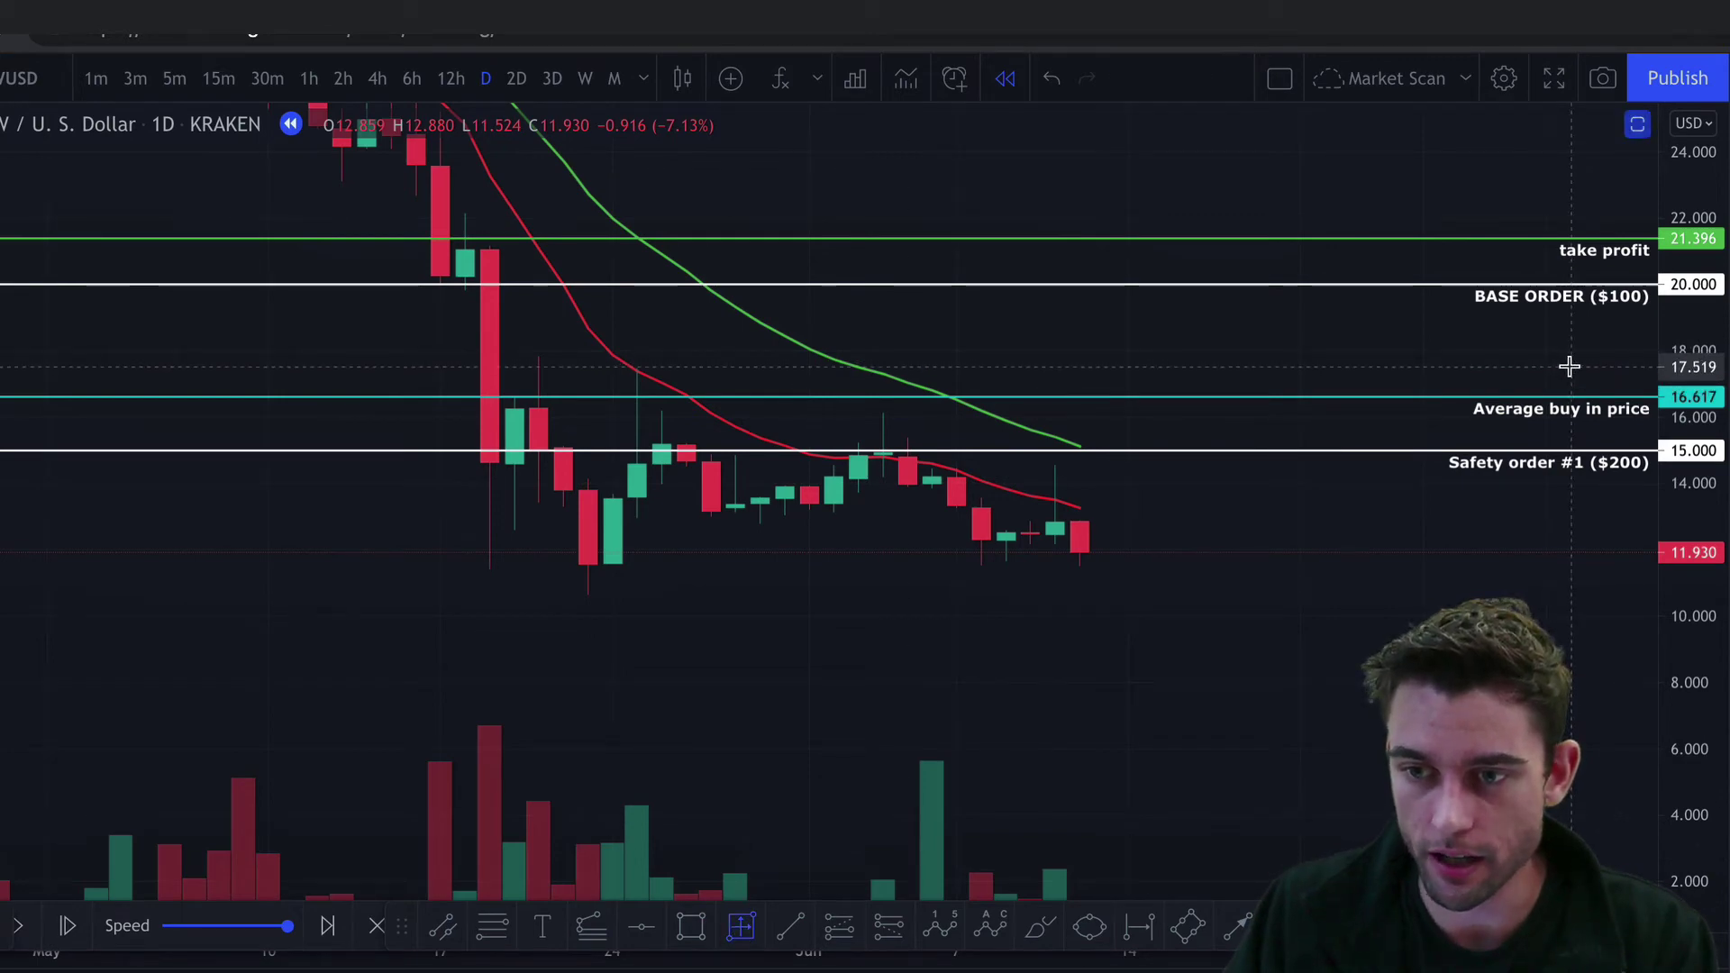
click(1570, 368)
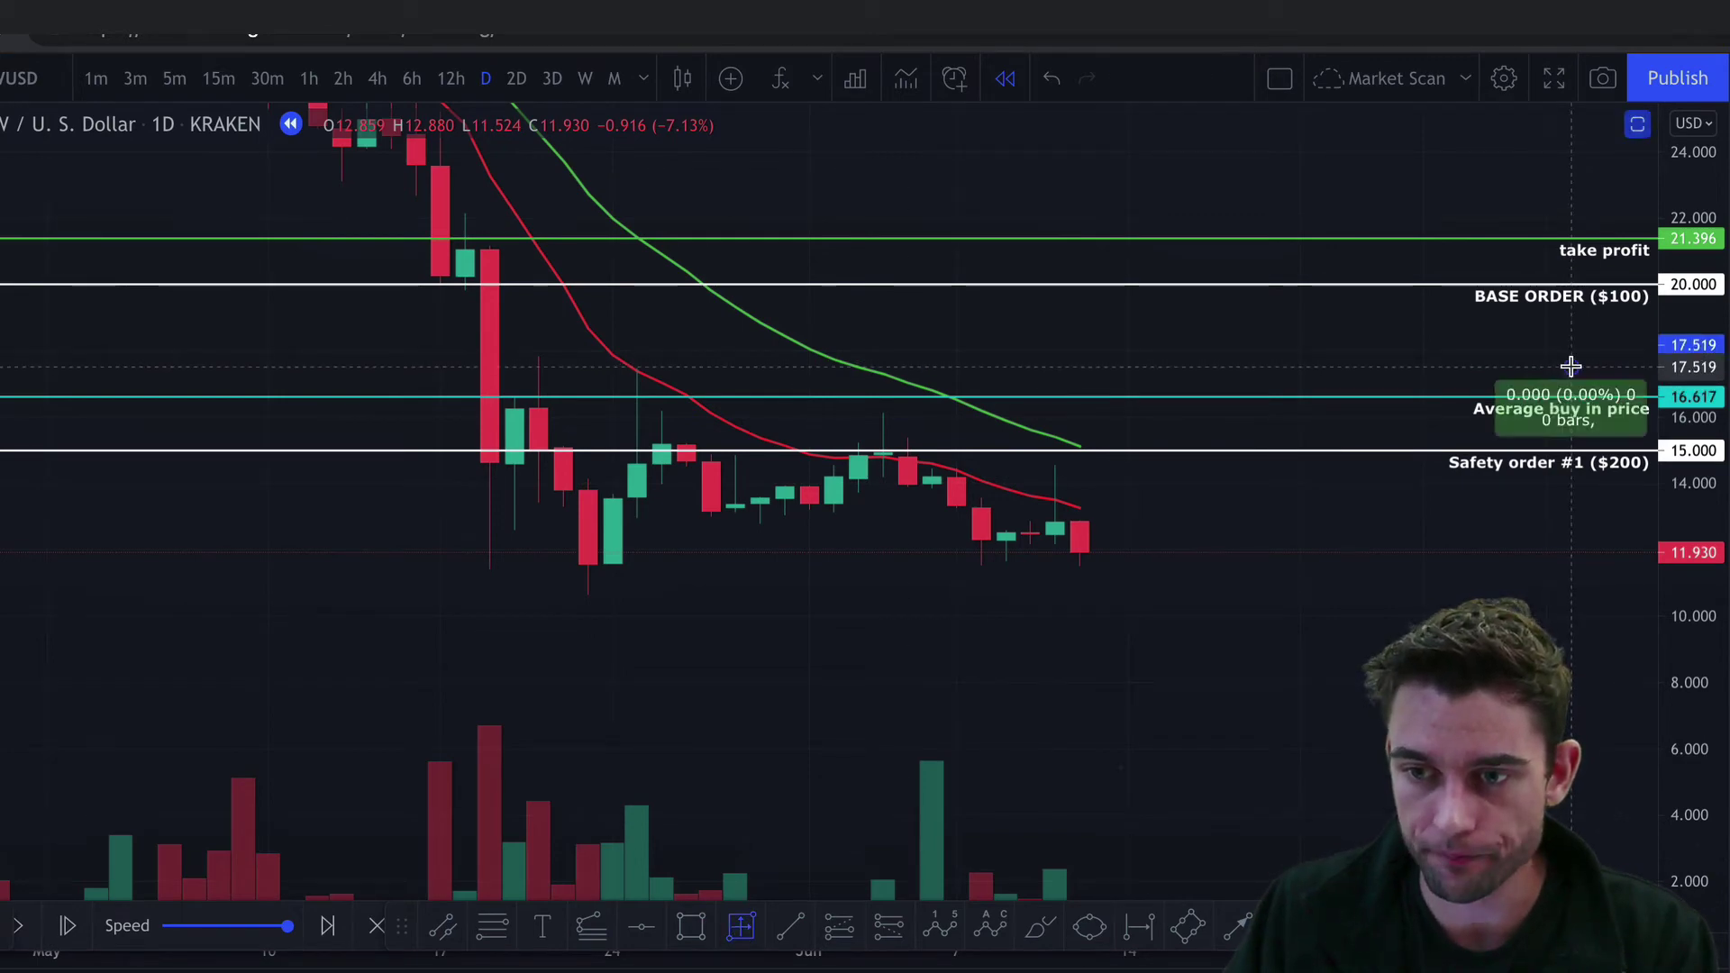
click(1609, 394)
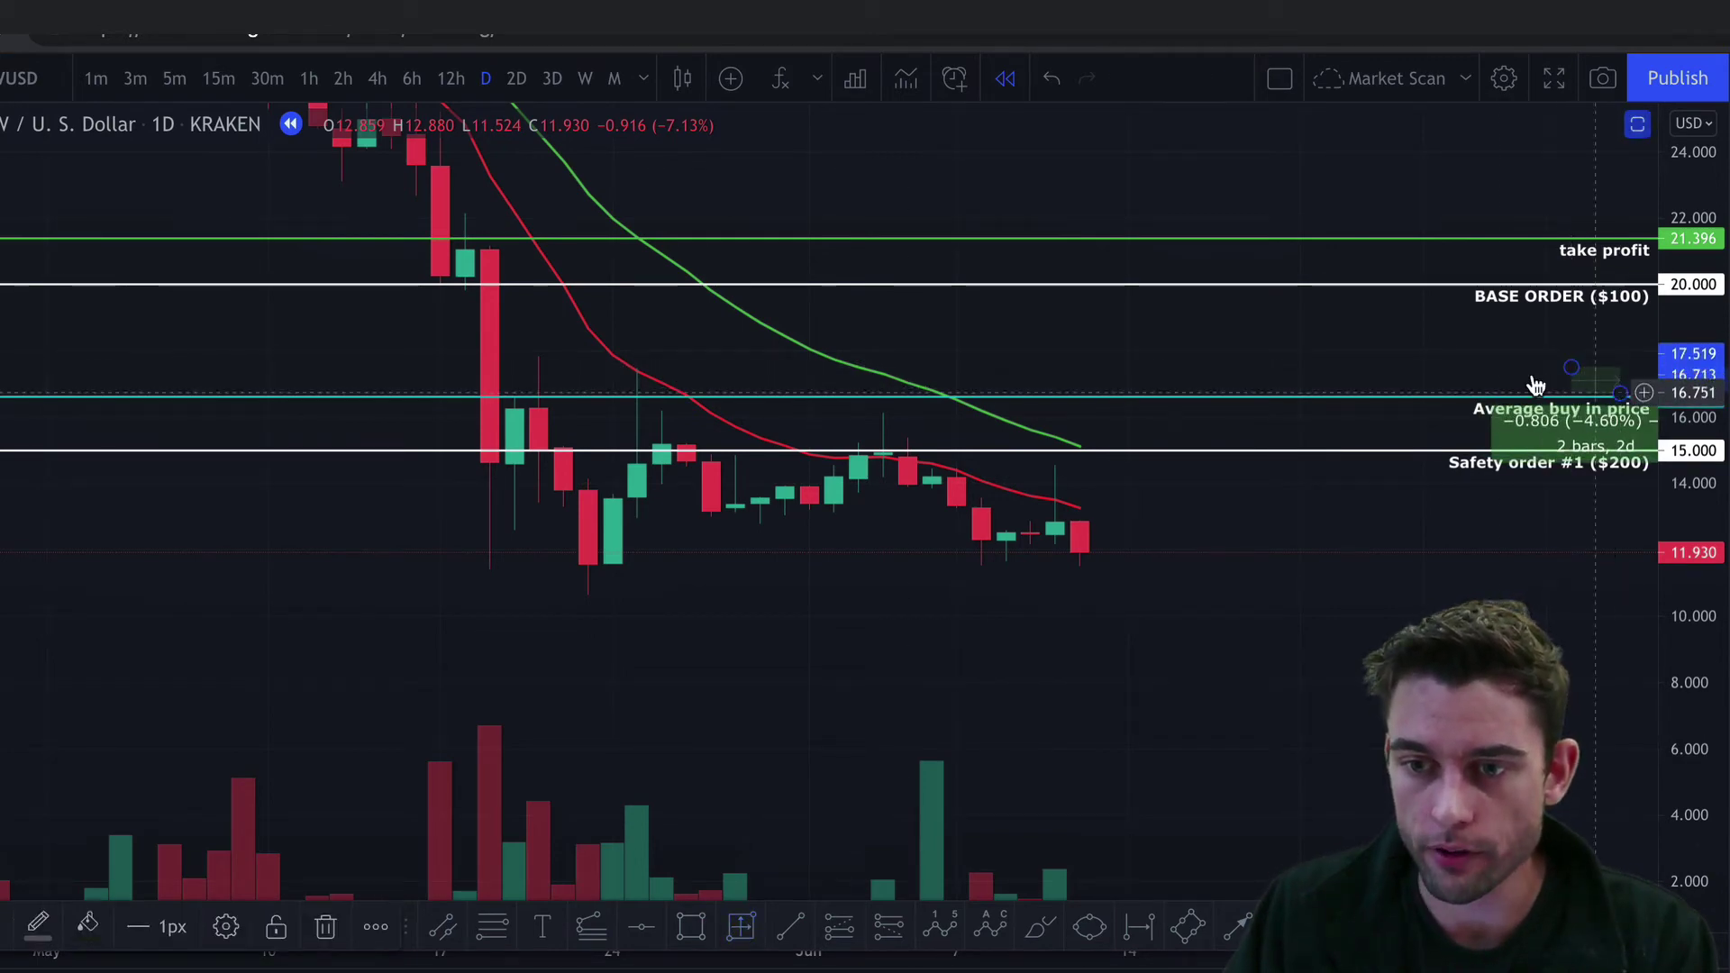
click(1600, 396)
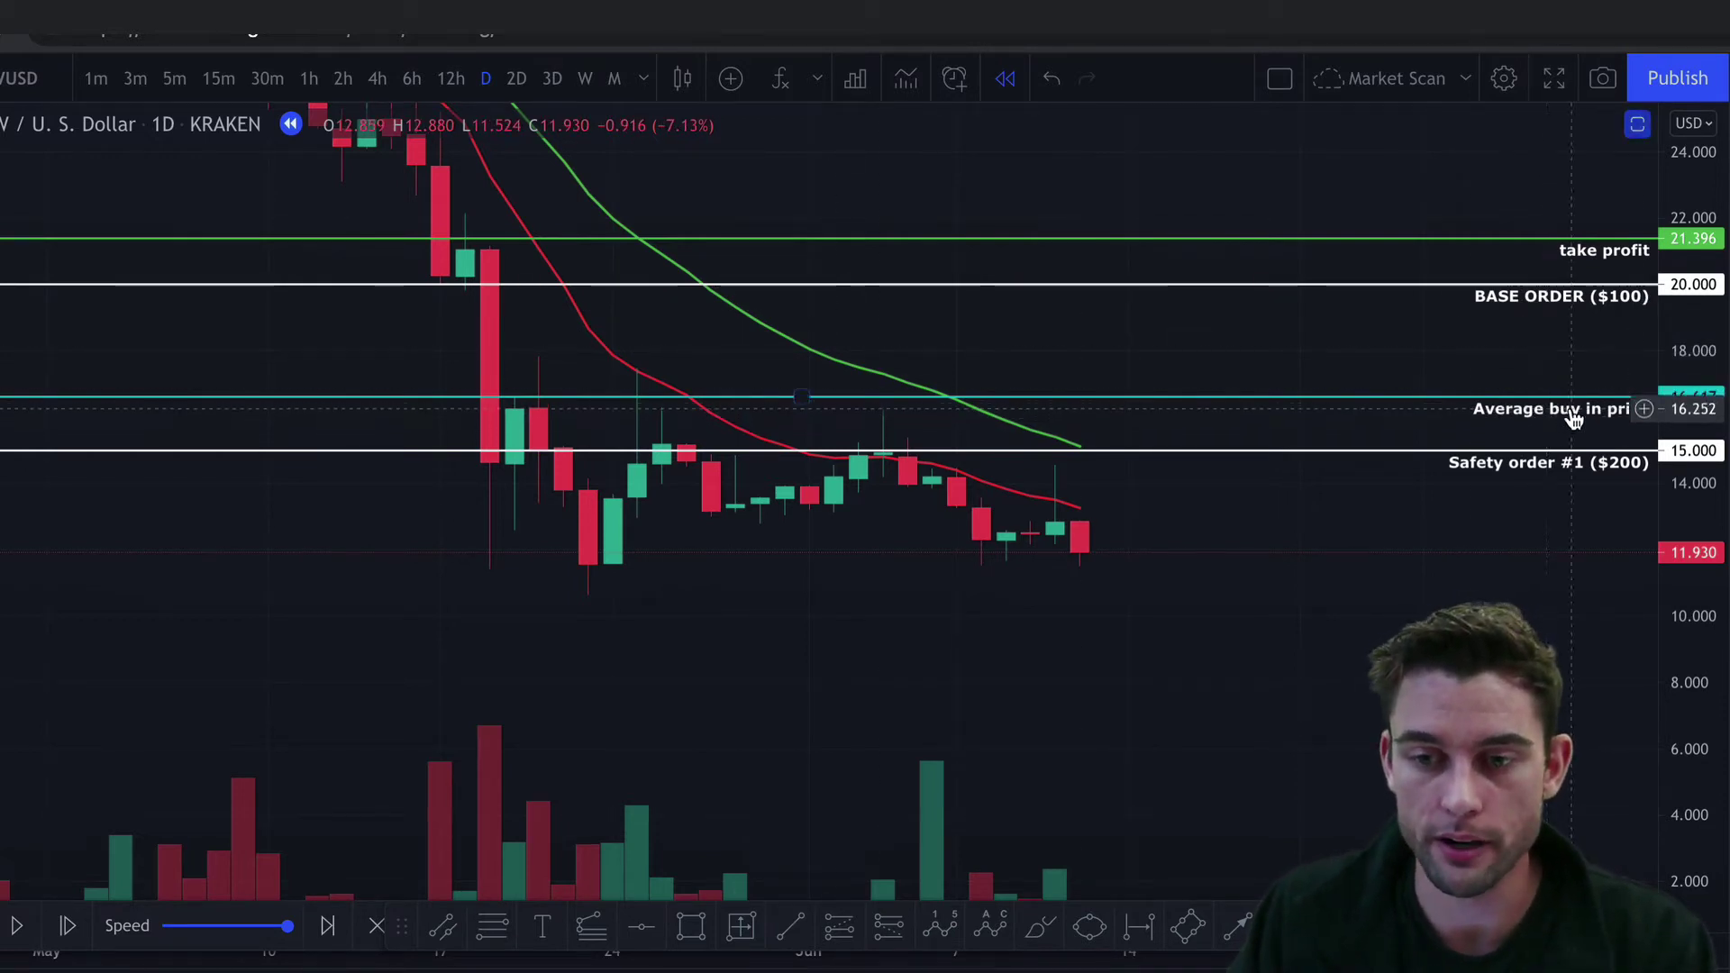
Move the take profit line down to about 17.52, just above the average buy in price line
drag(1529, 240, 1557, 371)
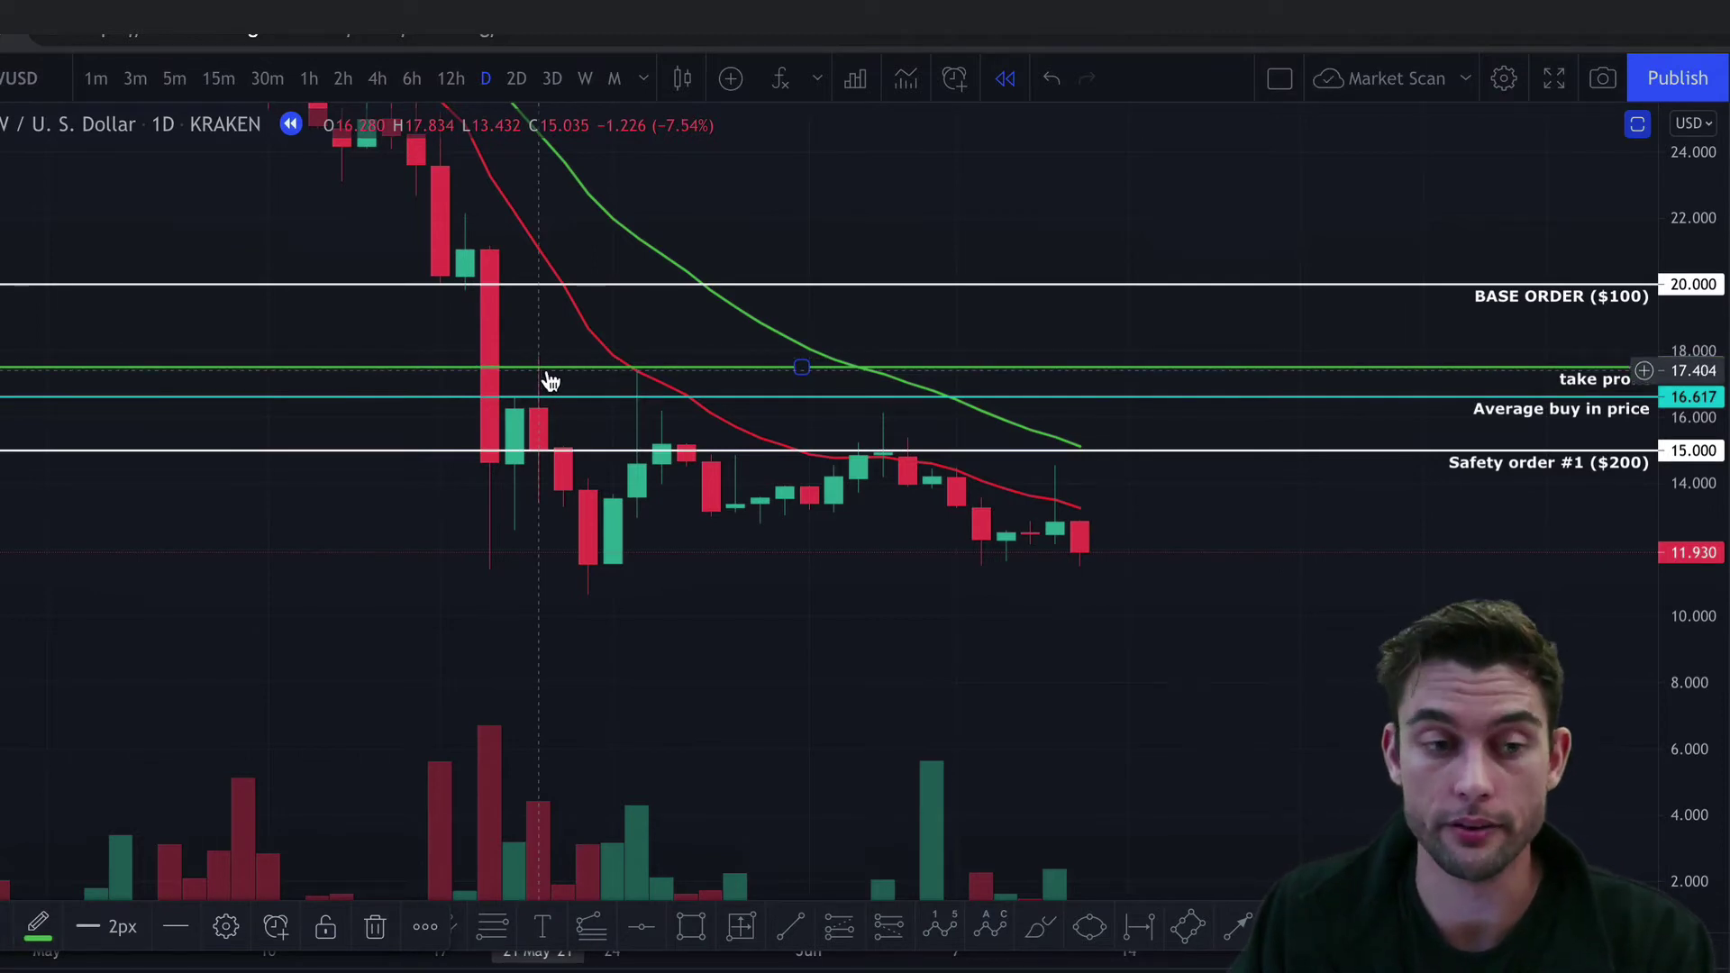
drag(549, 382, 537, 374)
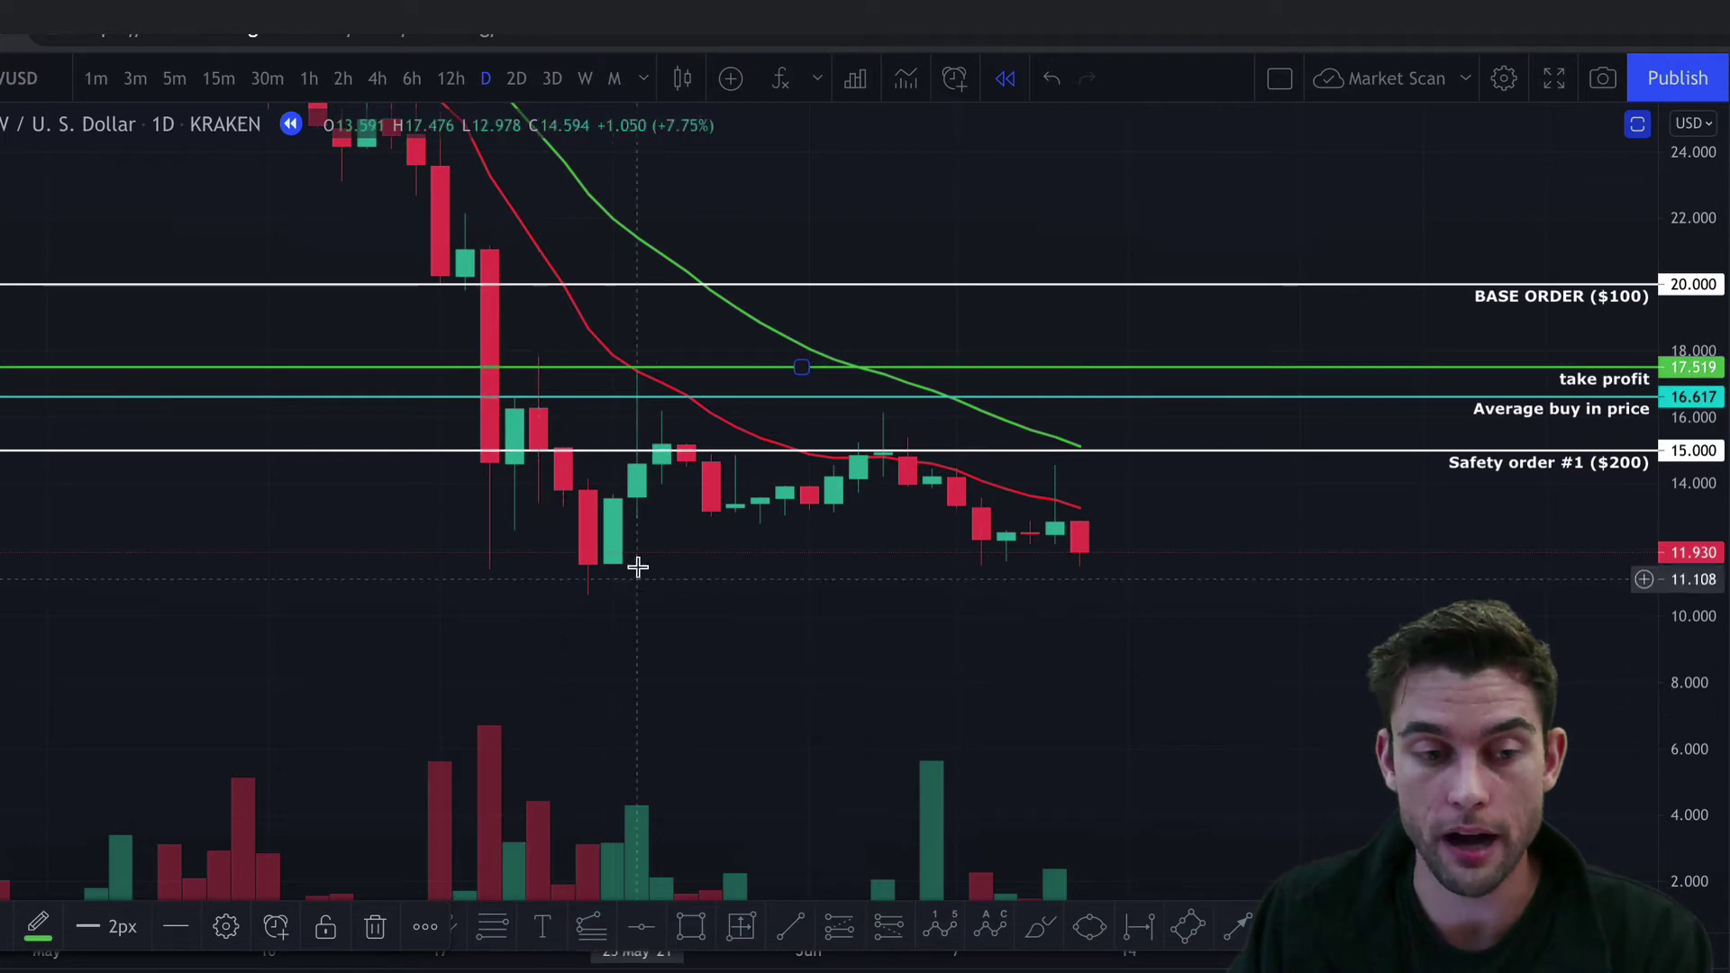
click(1331, 563)
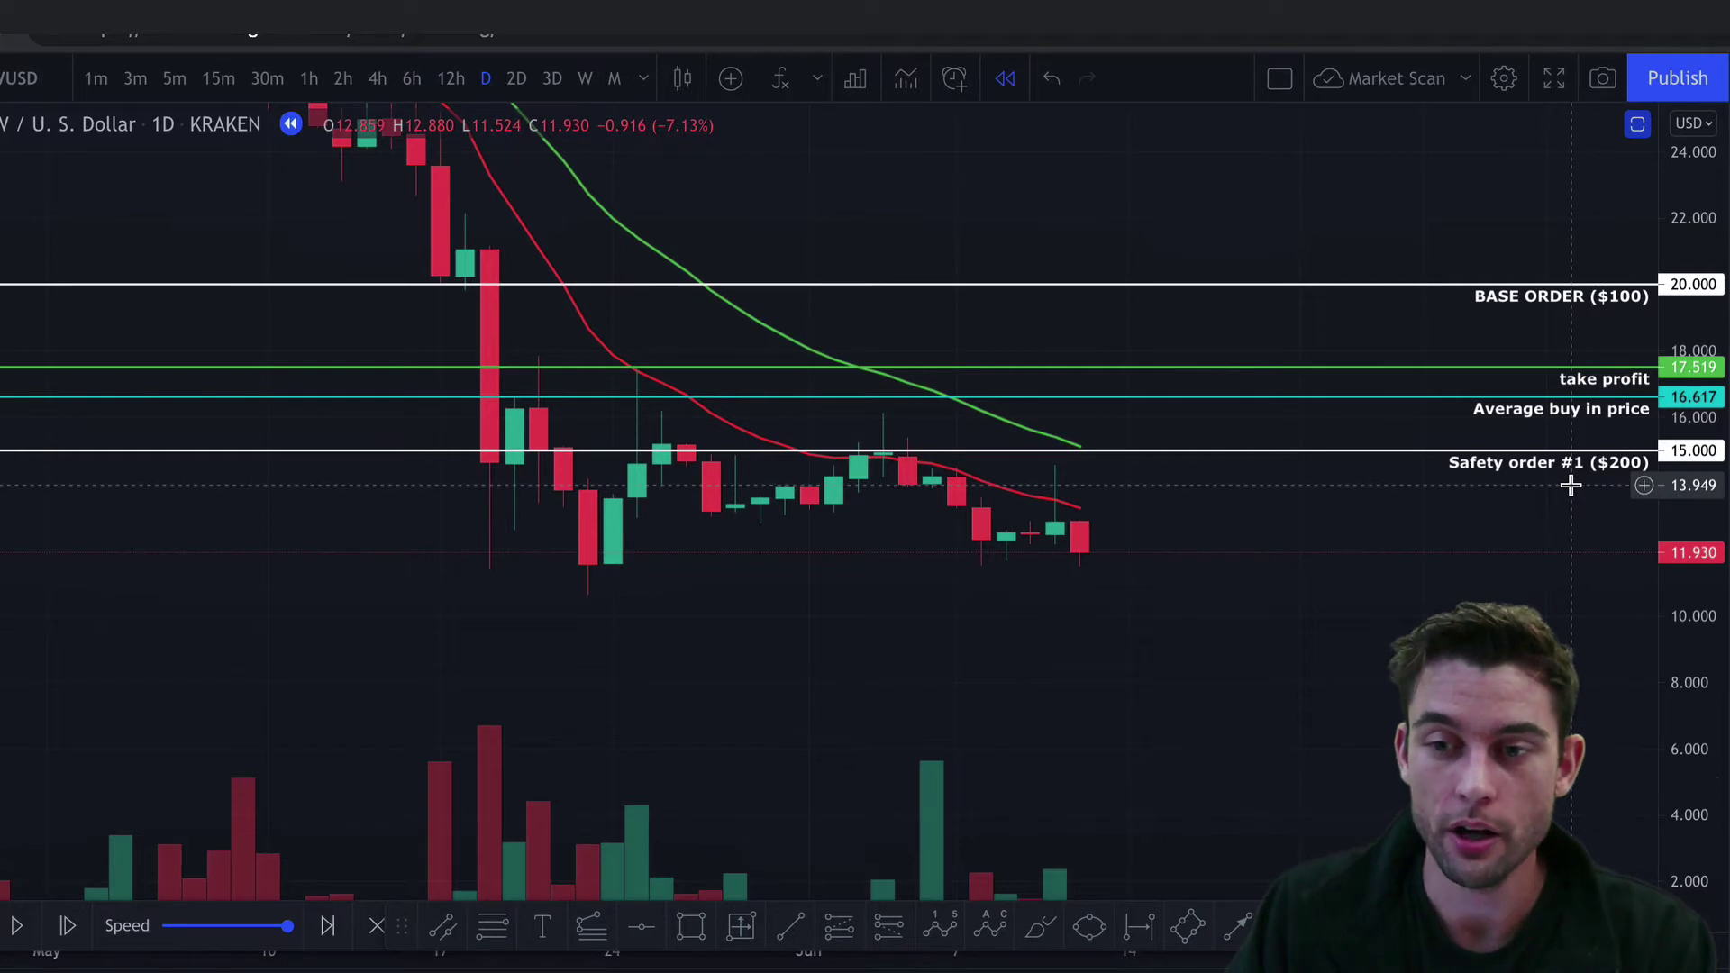
Compare the base order and safety order lines on the chart, and return to the safety order size in the 3Commas bot form
click(1575, 290)
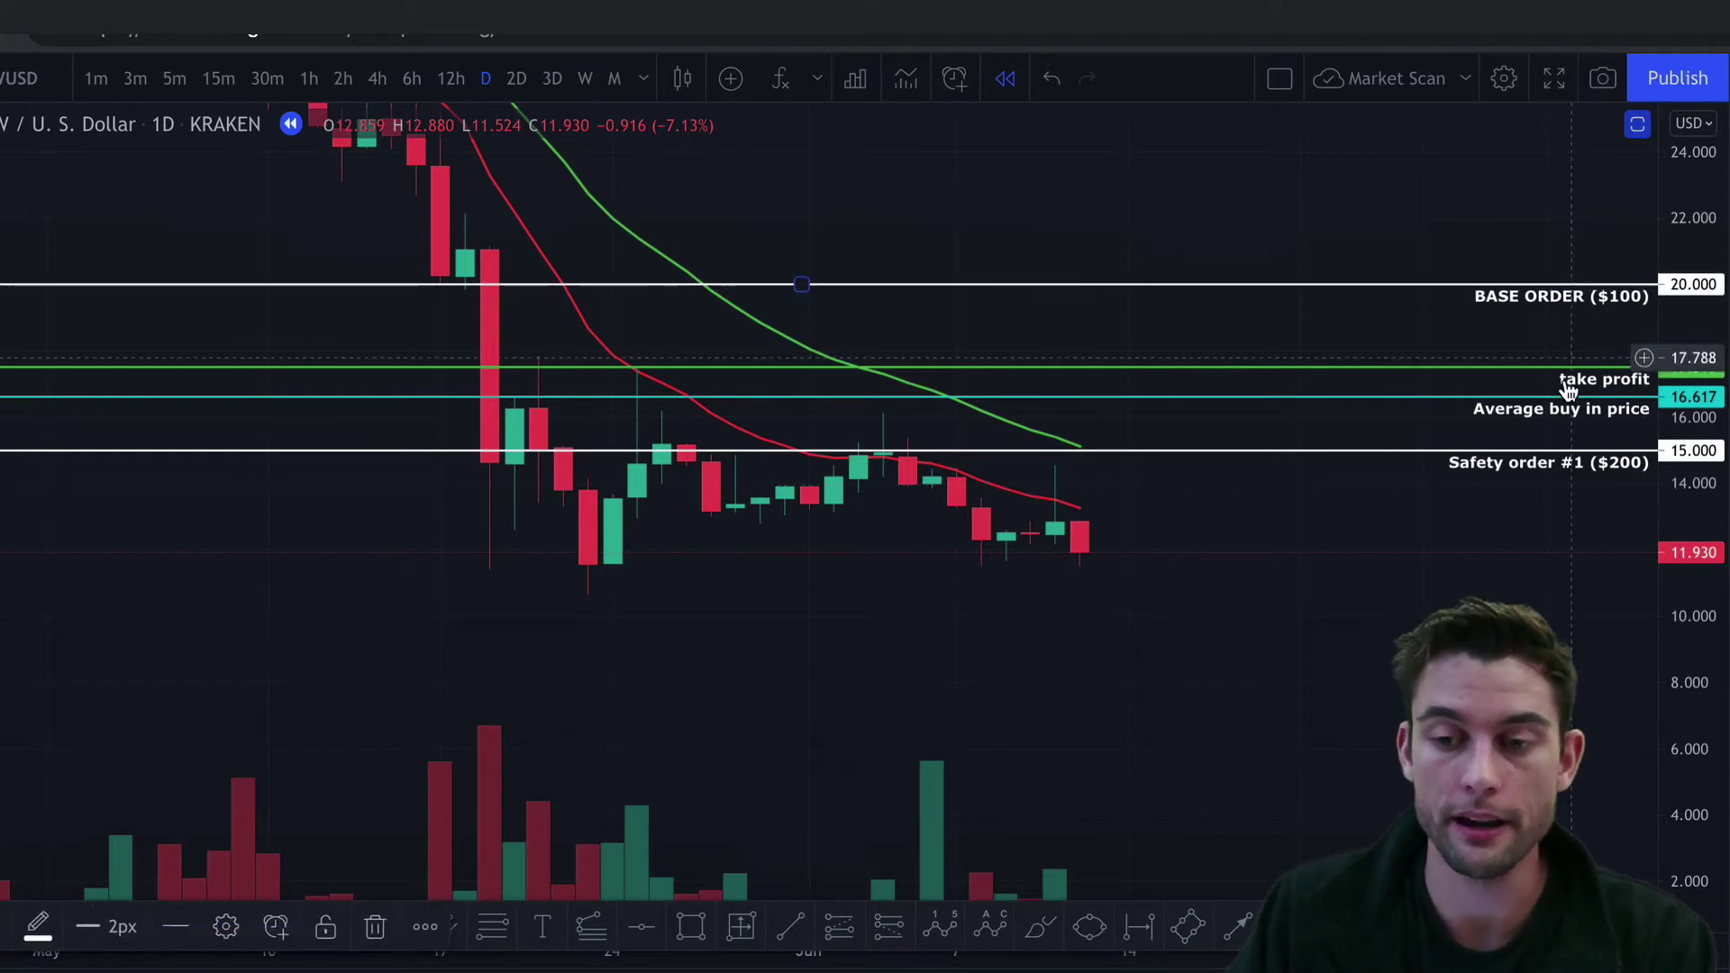
click(1550, 462)
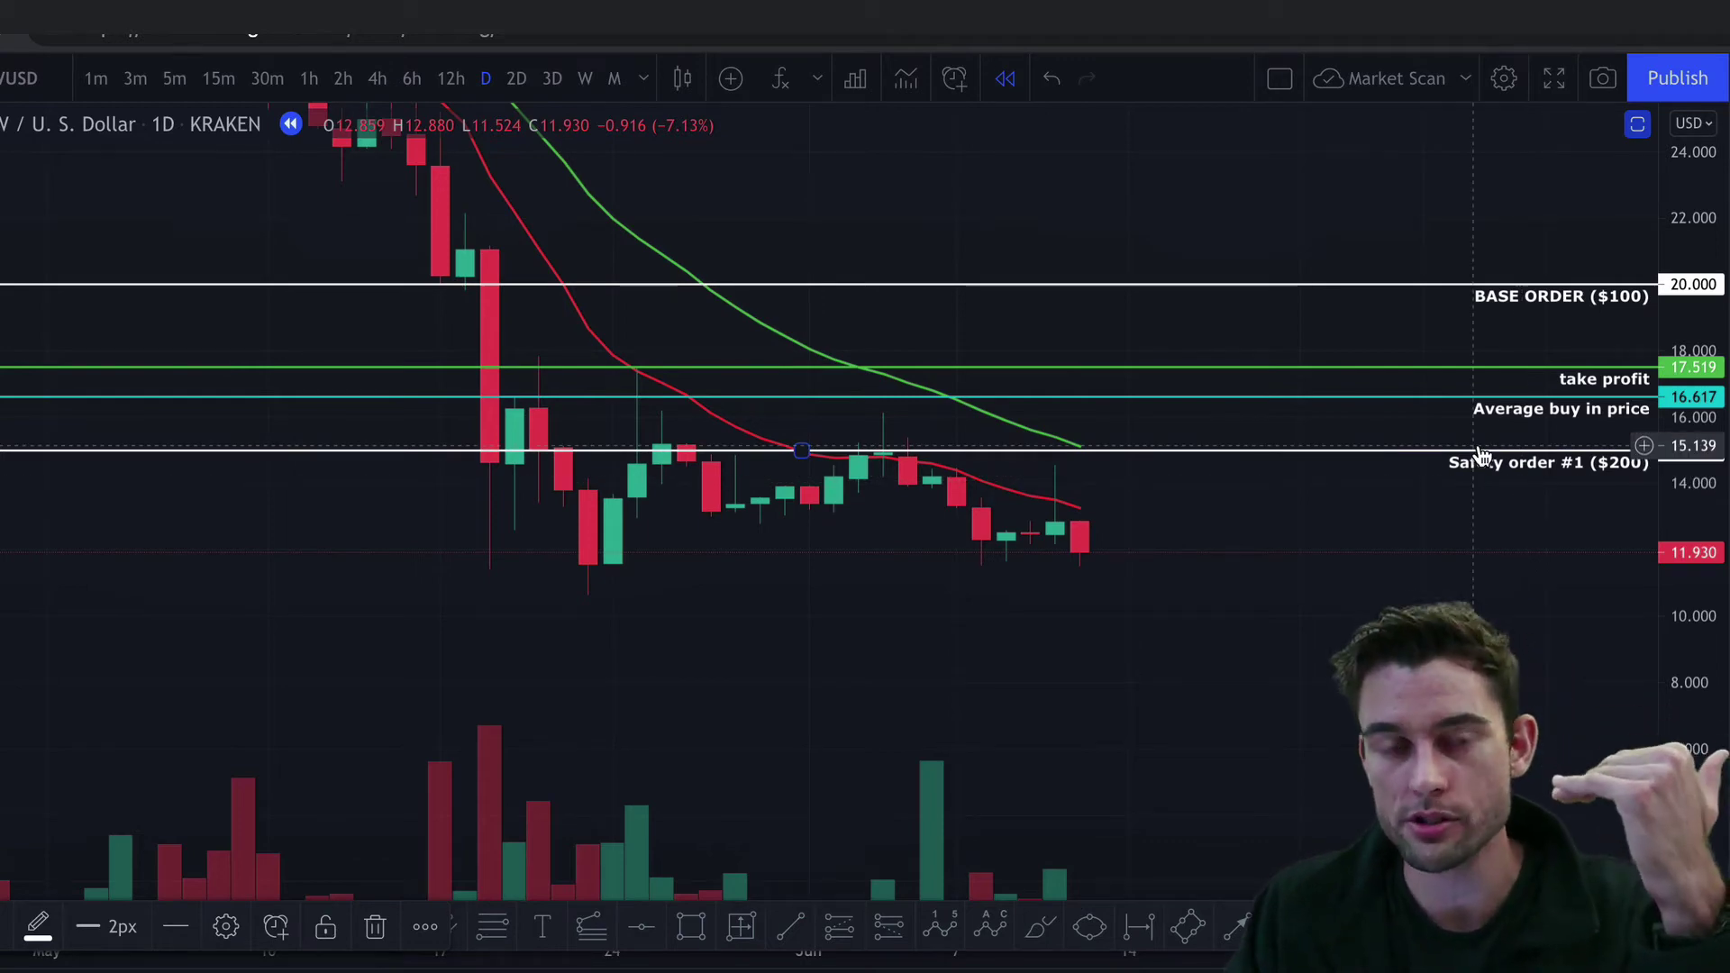
click(1412, 587)
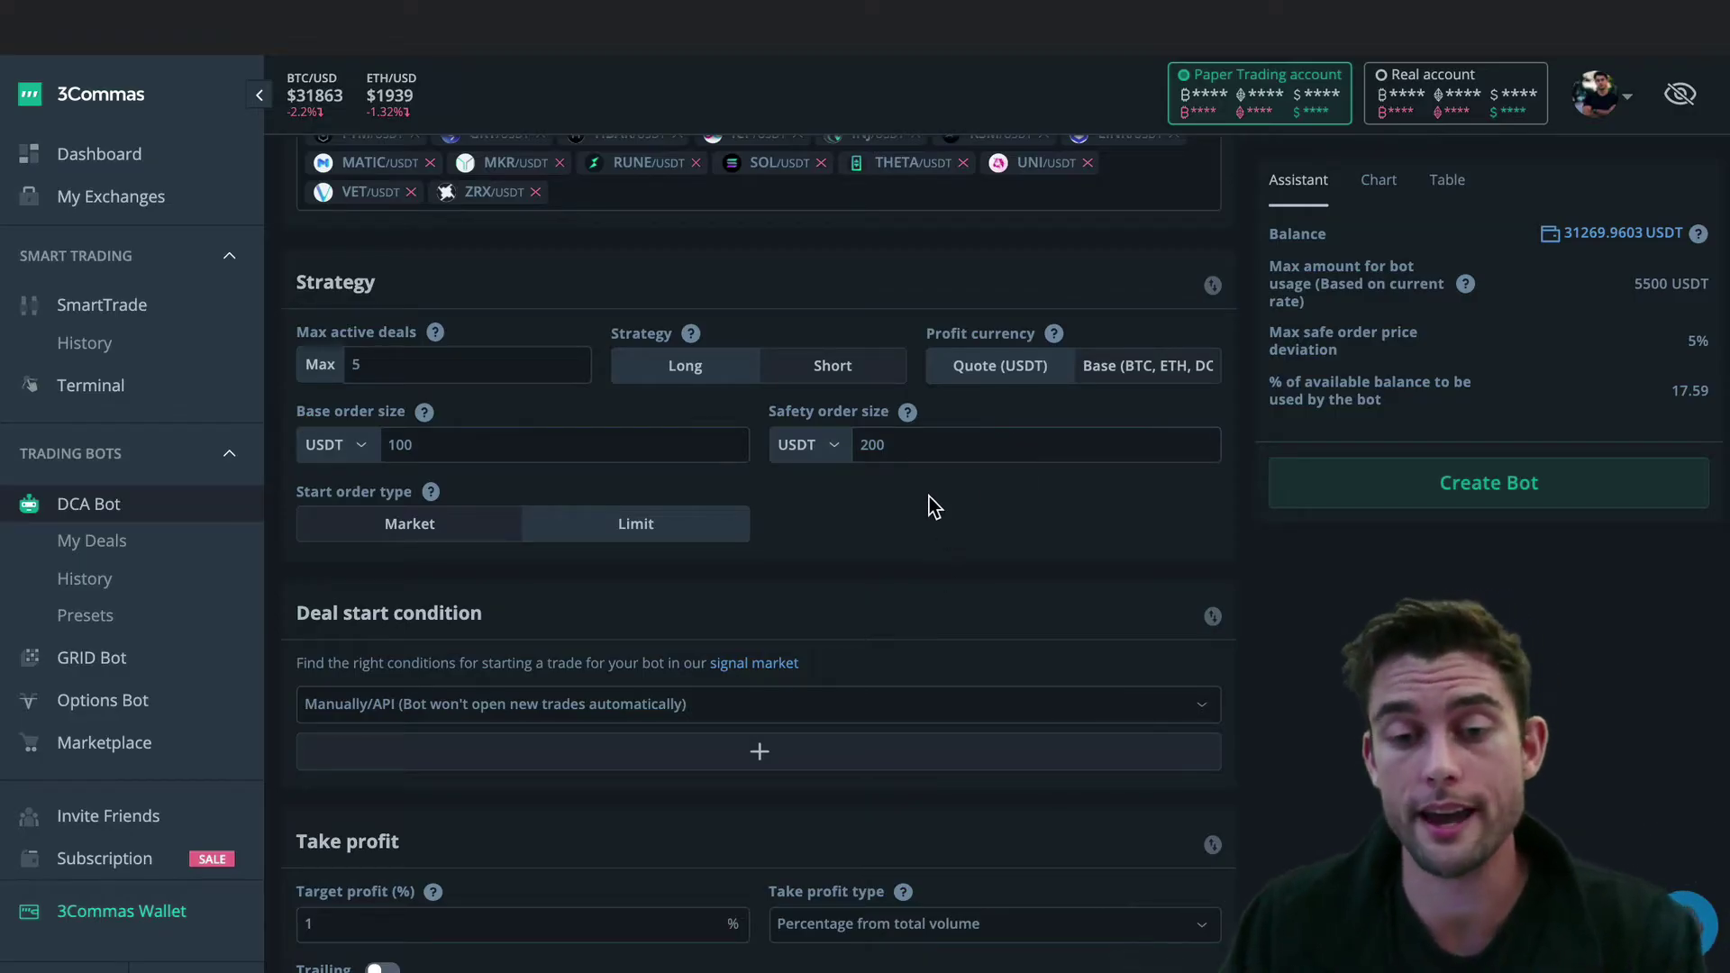
click(890, 441)
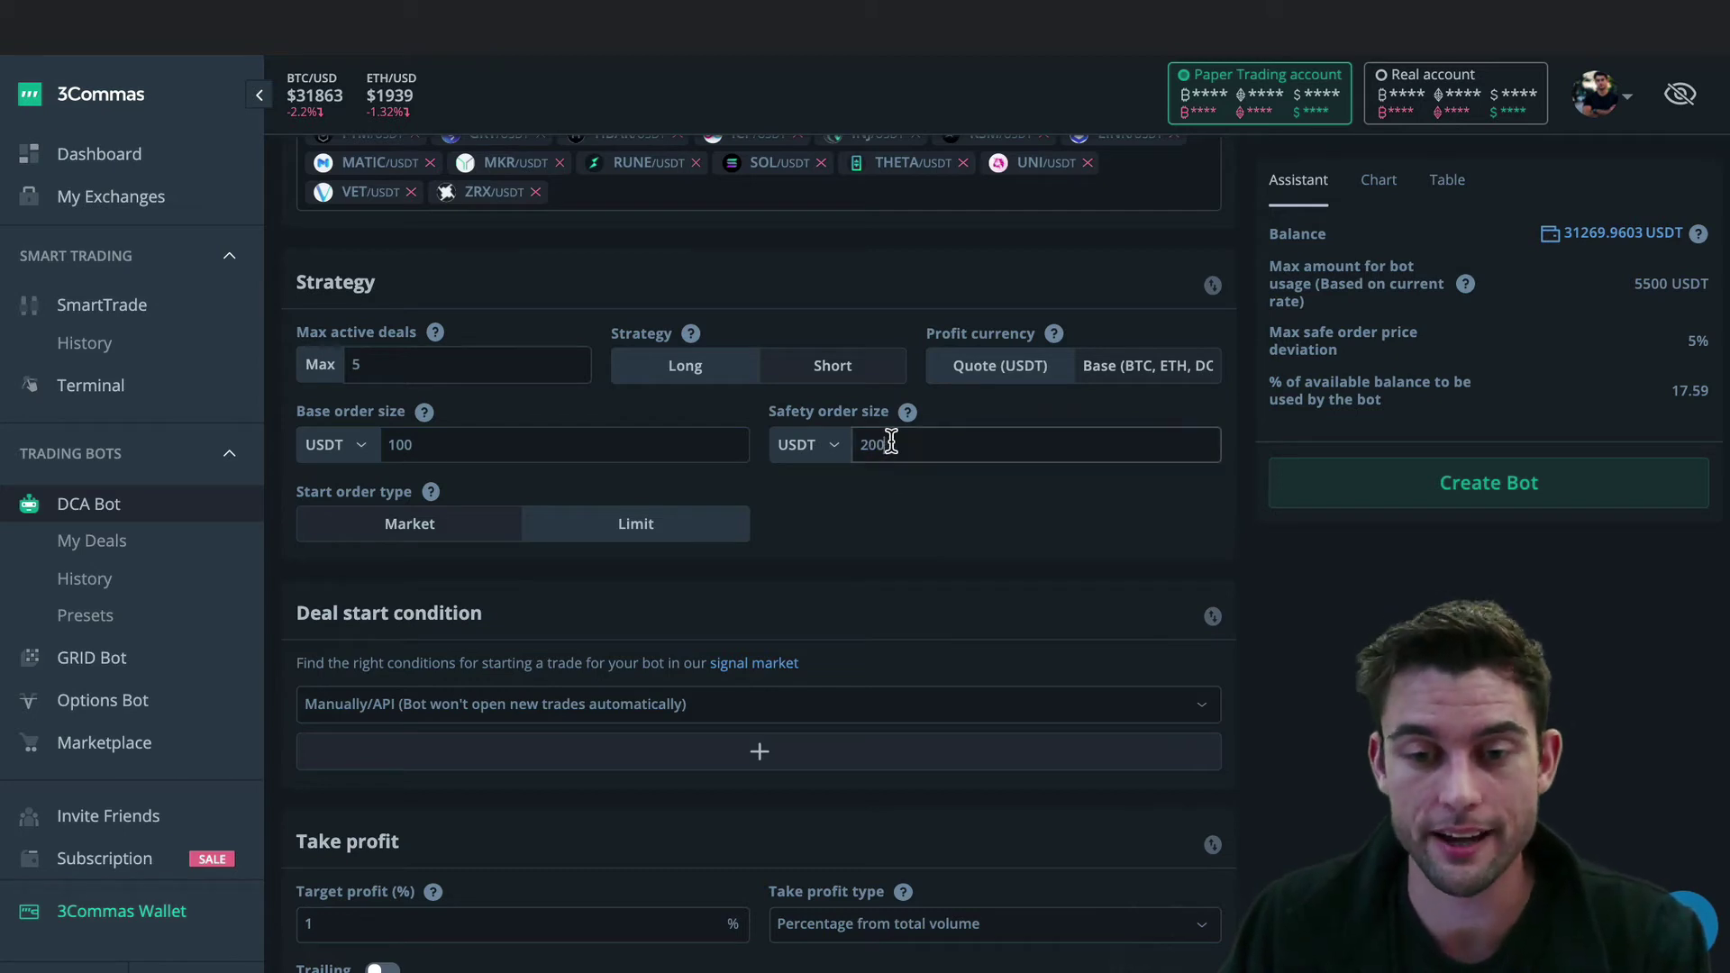
Review the base order size, safety order size, start order type and safety order settings in the bot form
click(600, 435)
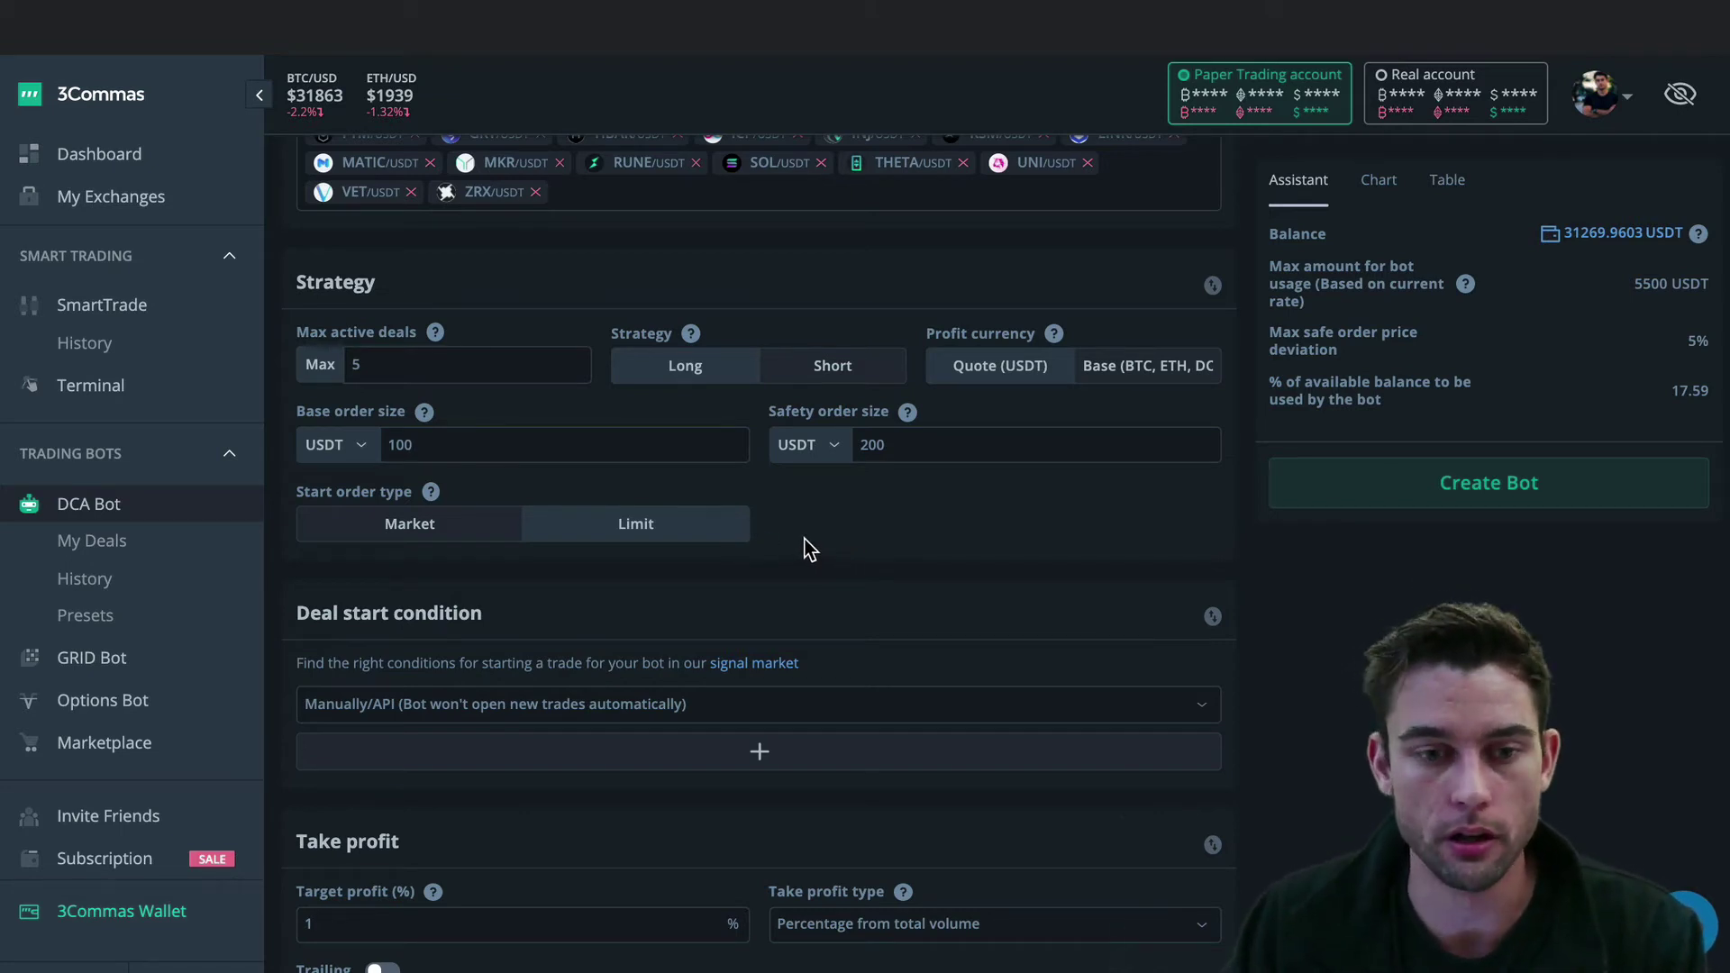
click(449, 440)
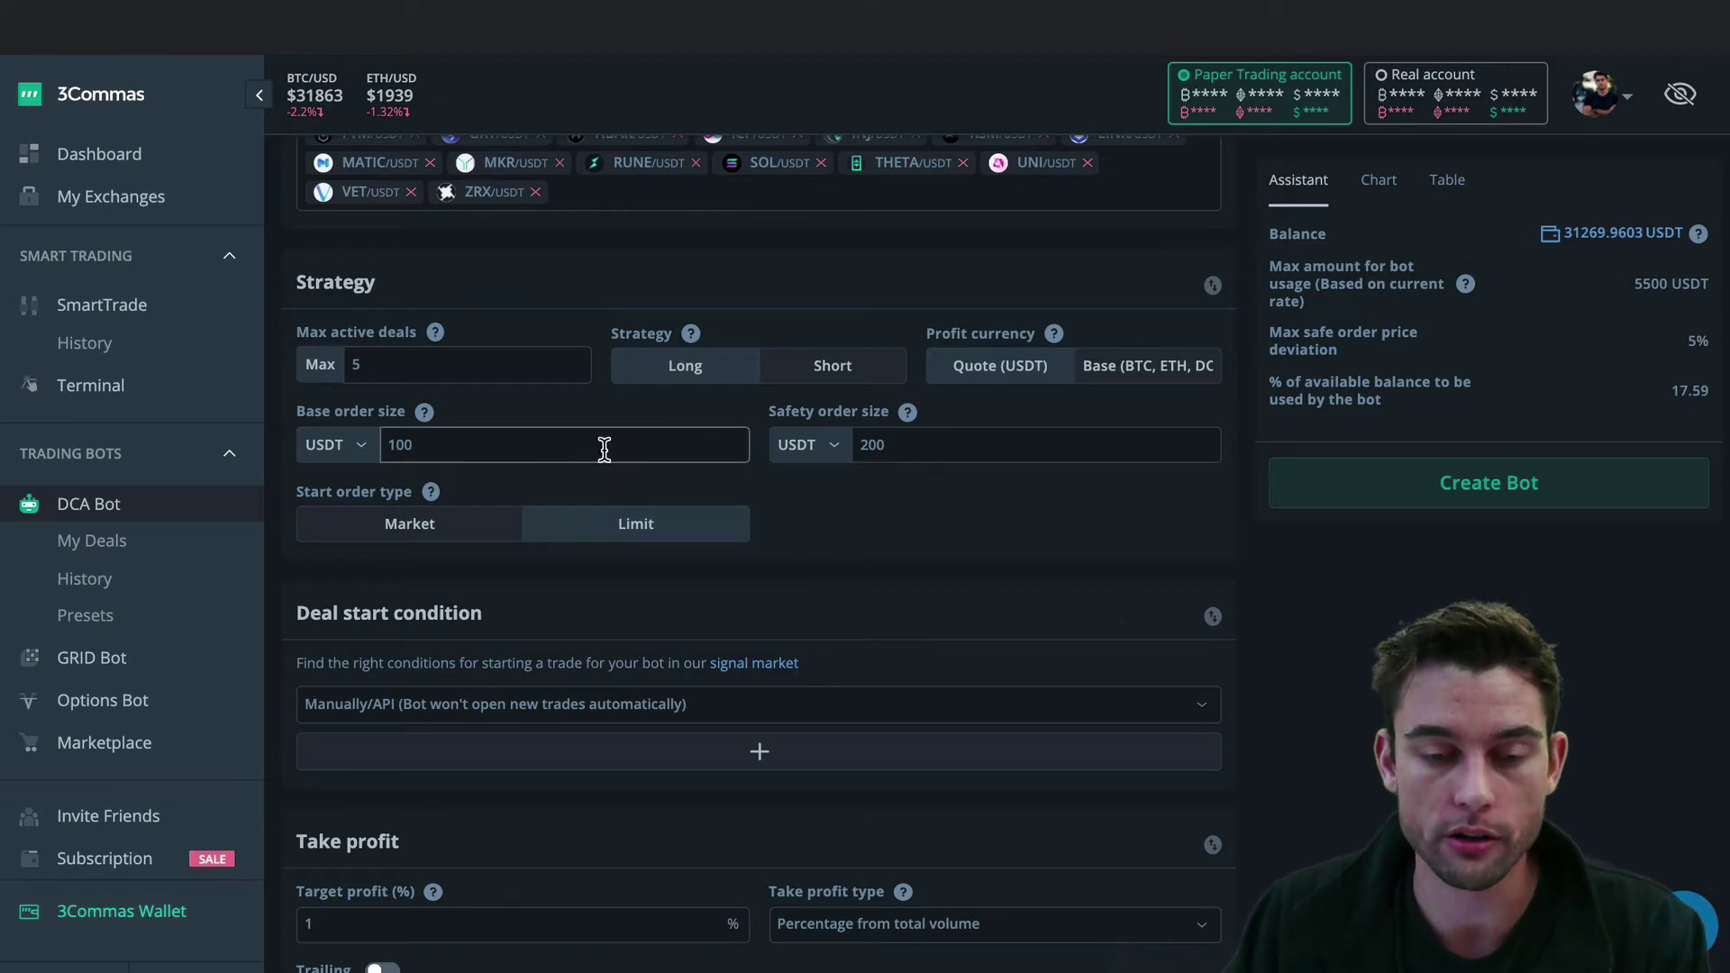
click(735, 492)
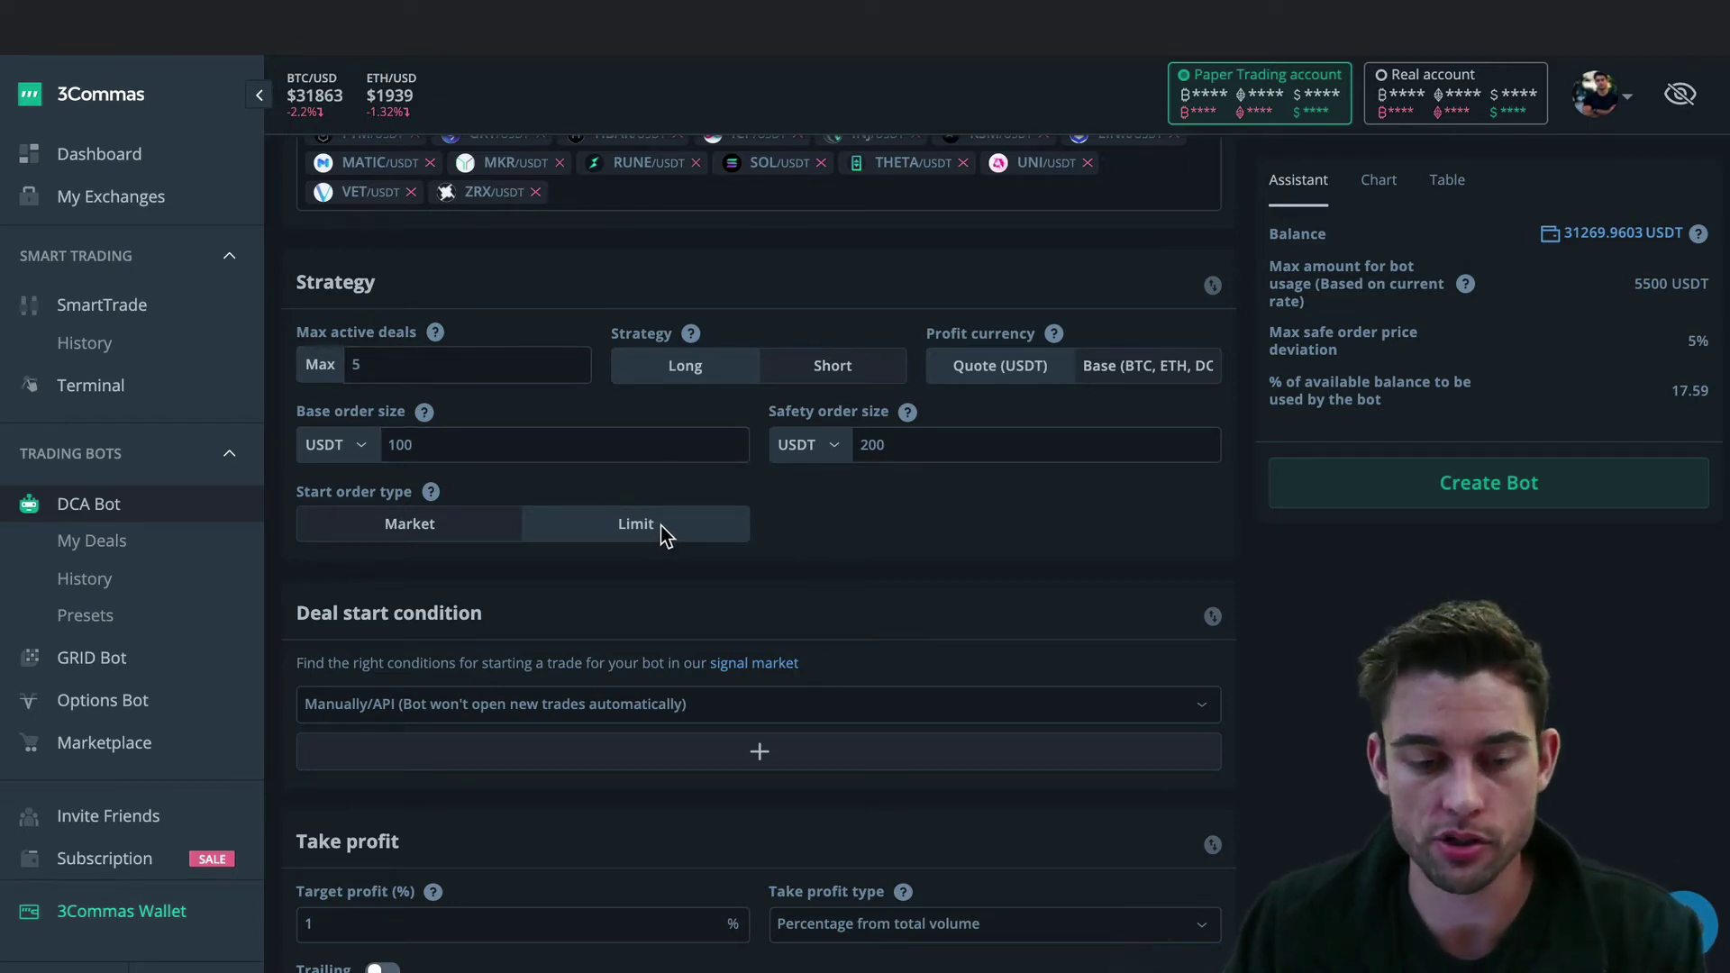
scroll(665, 535, down, 8)
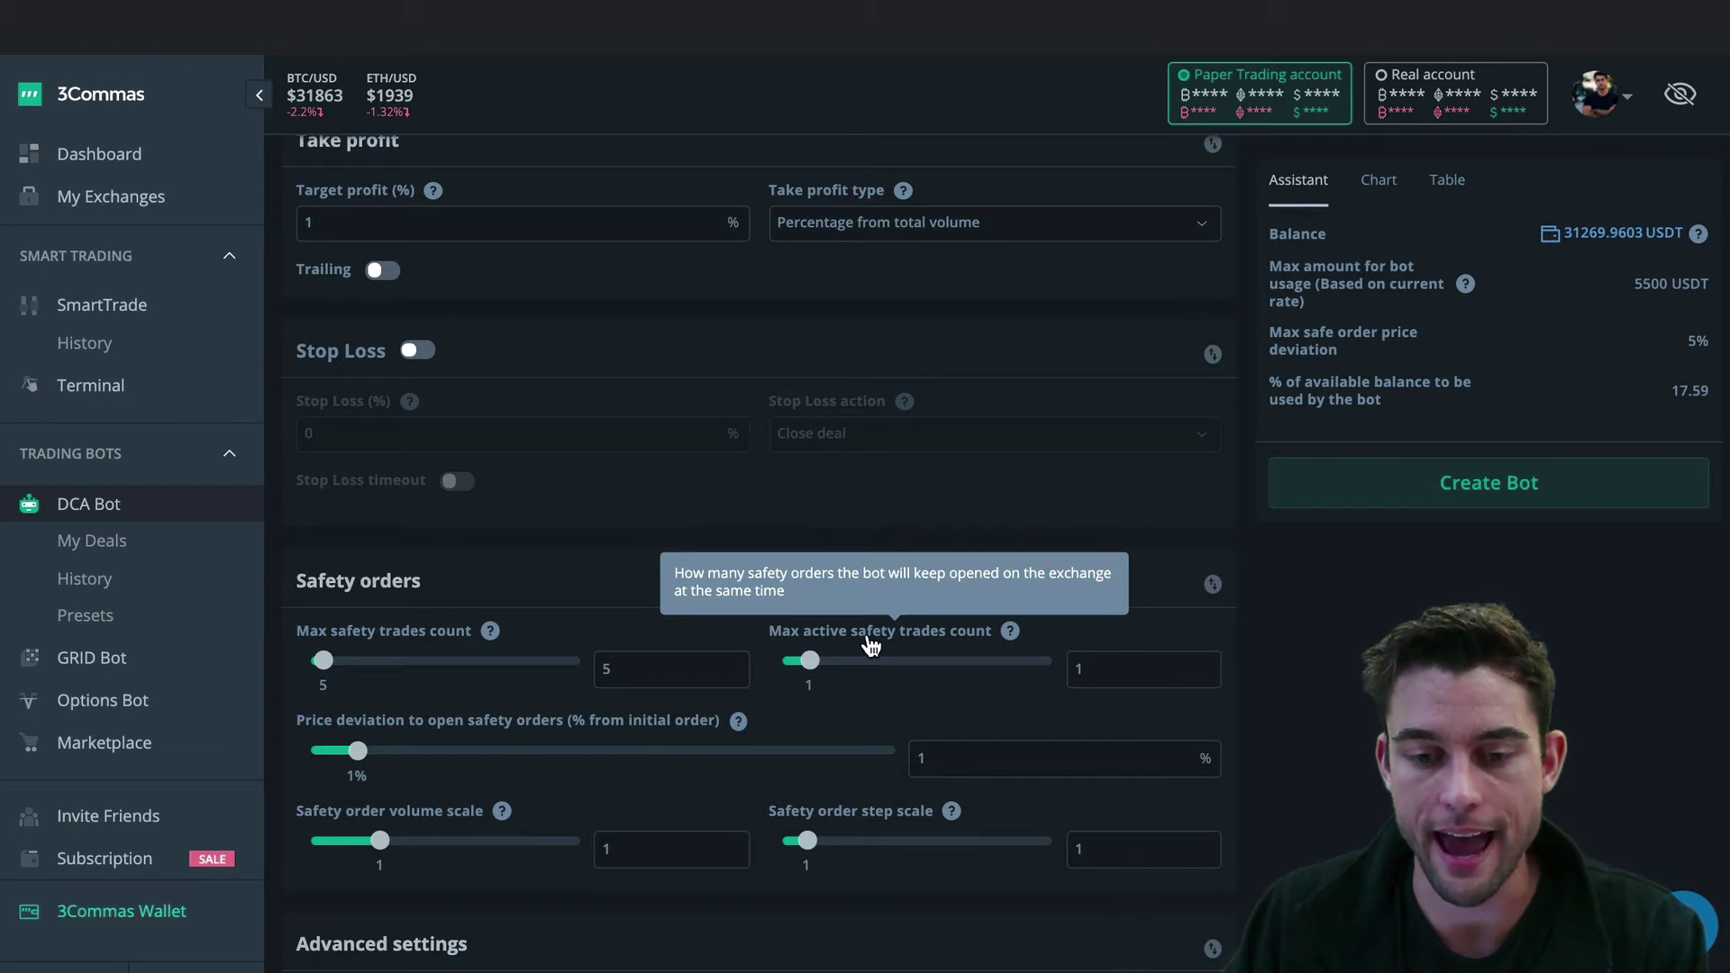
mouse_move(938, 649)
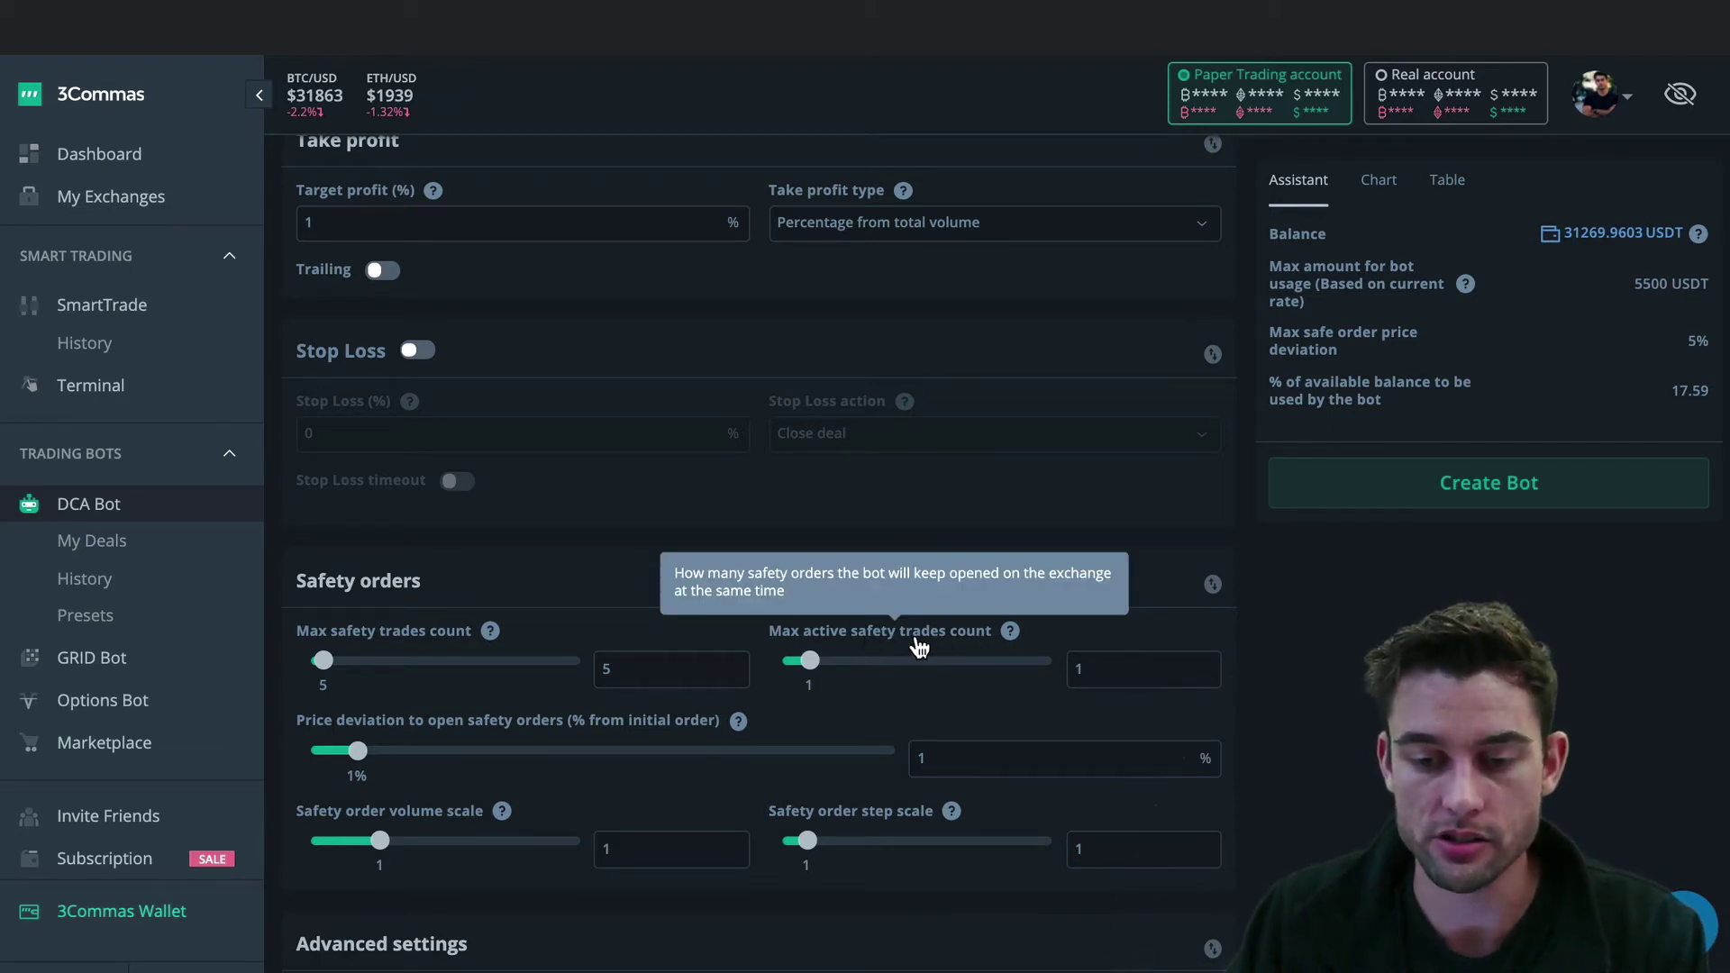
scroll(919, 646, up, 6)
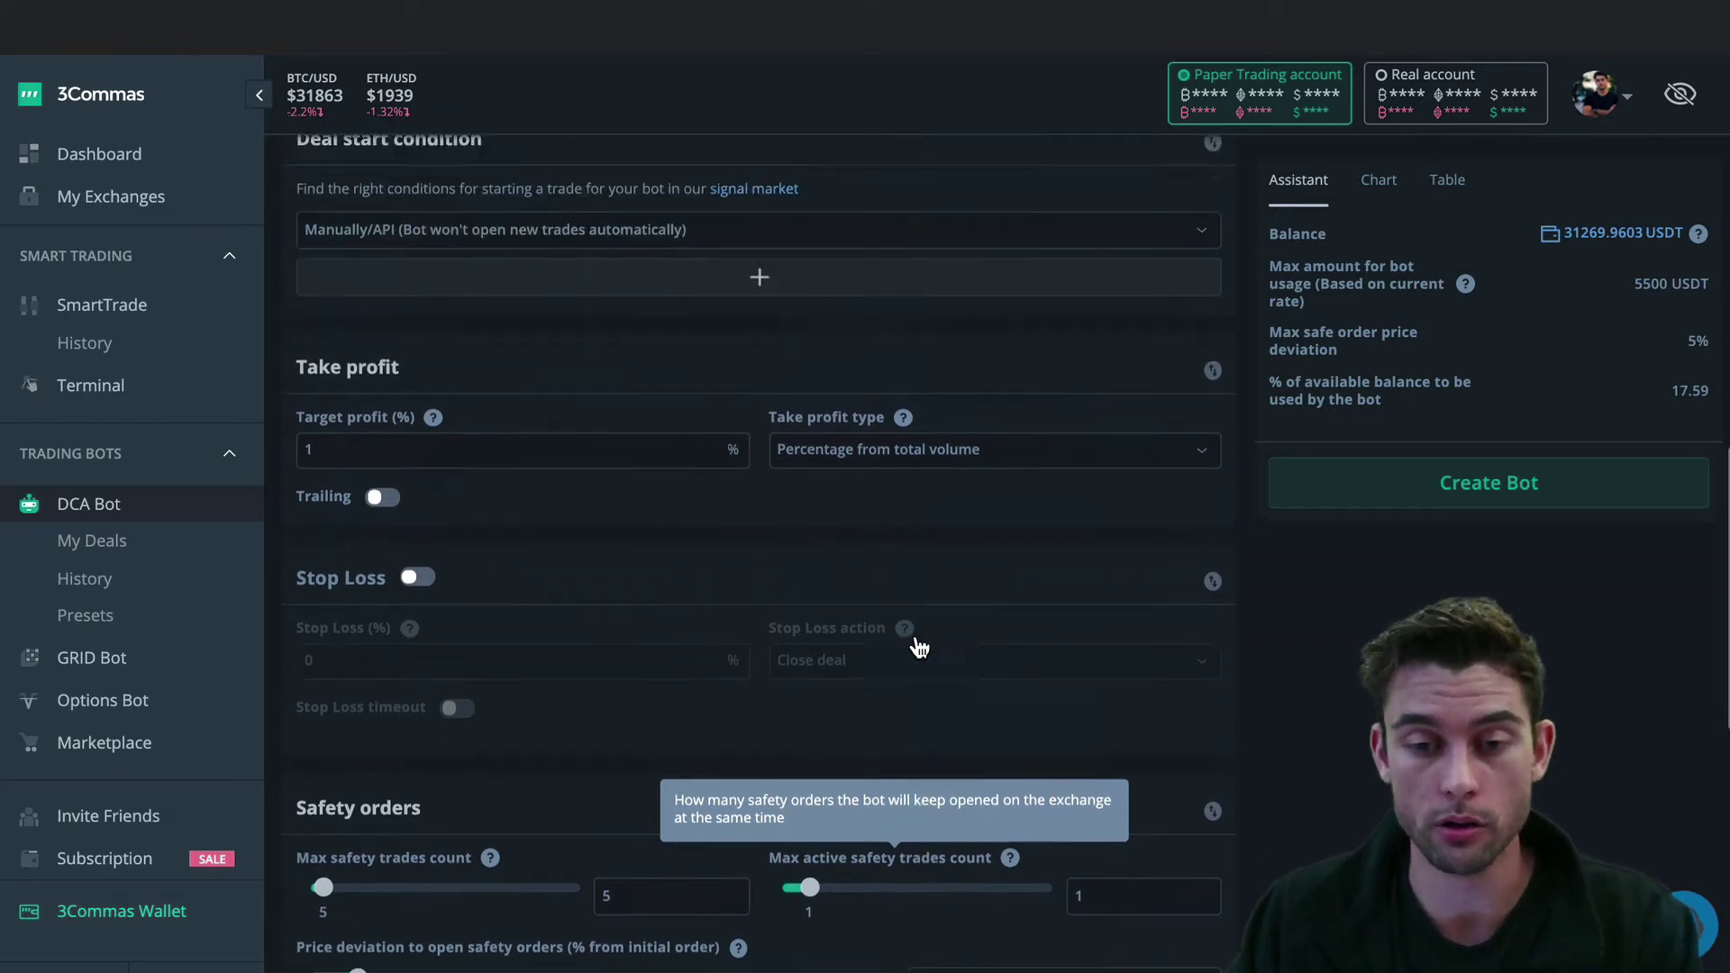
scroll(918, 647, up, 2)
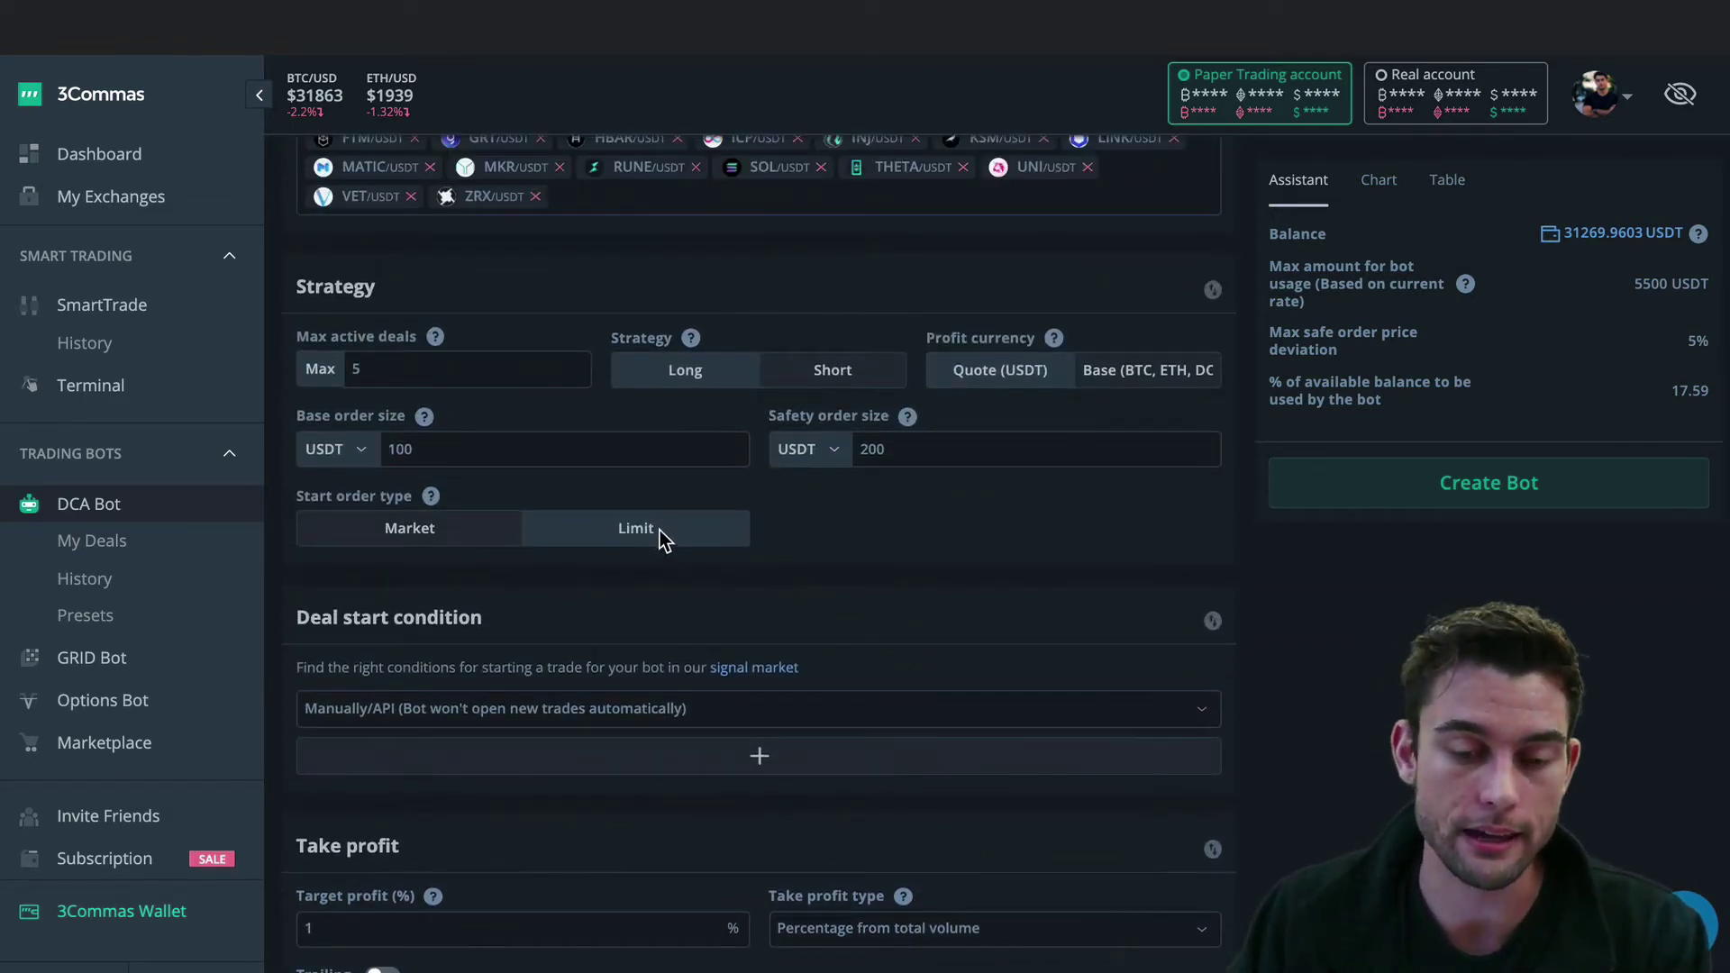
scroll(657, 533, down, 1)
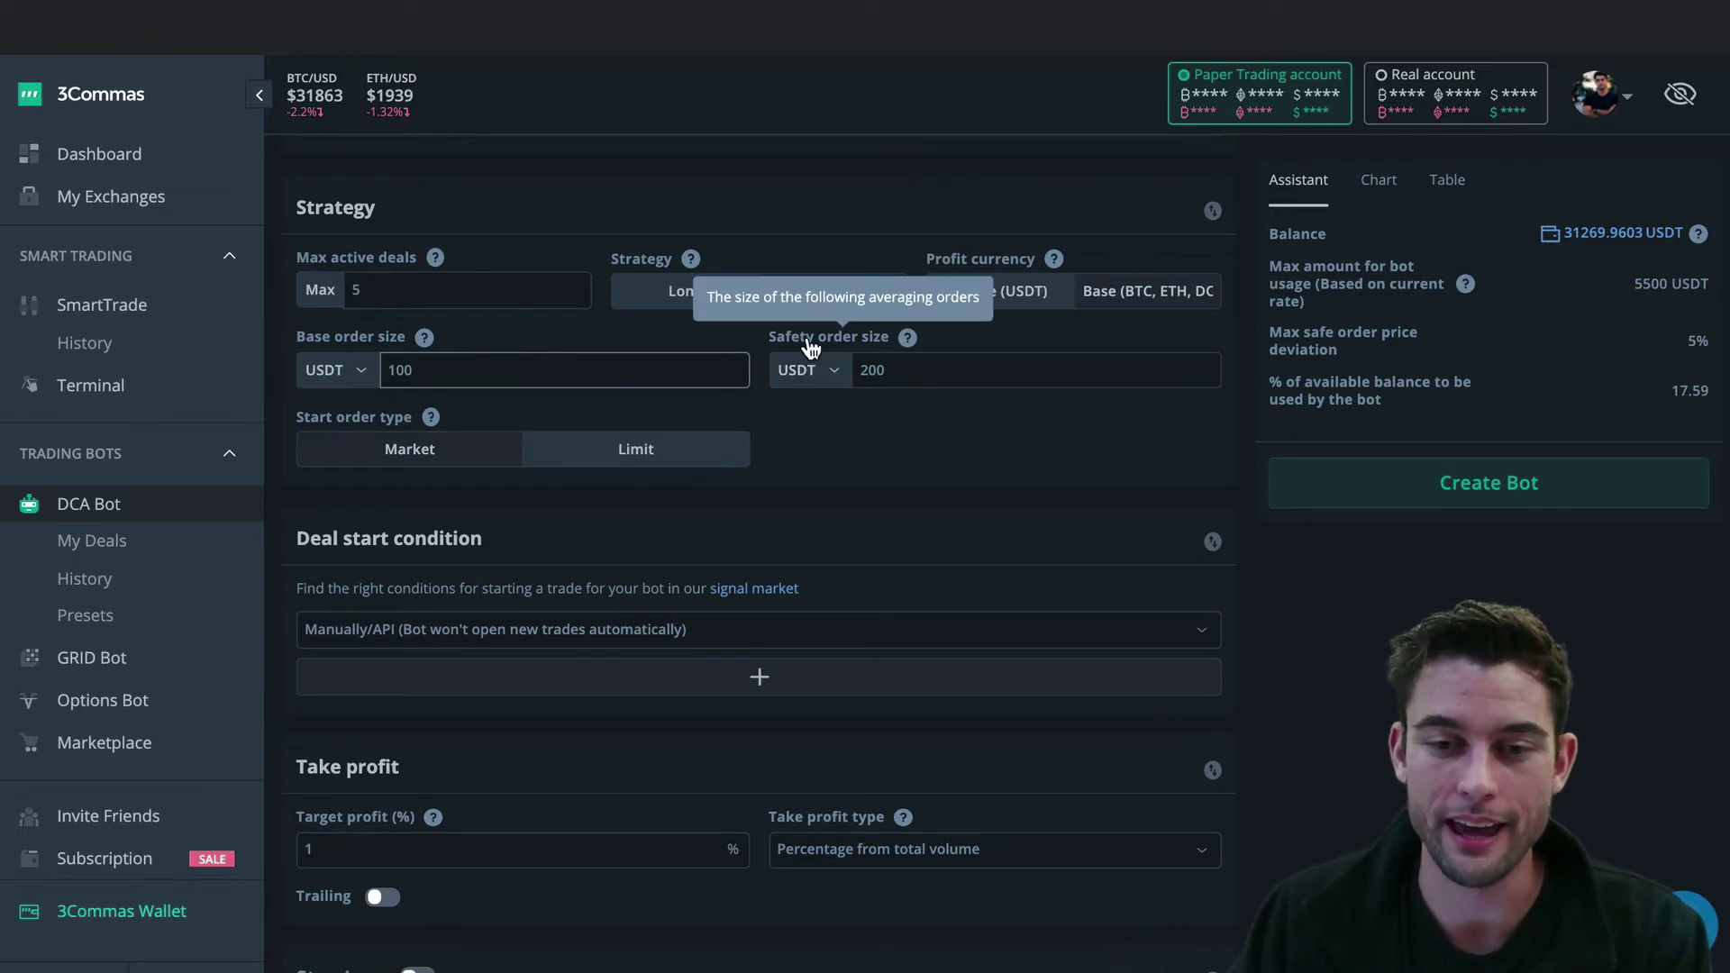
click(917, 378)
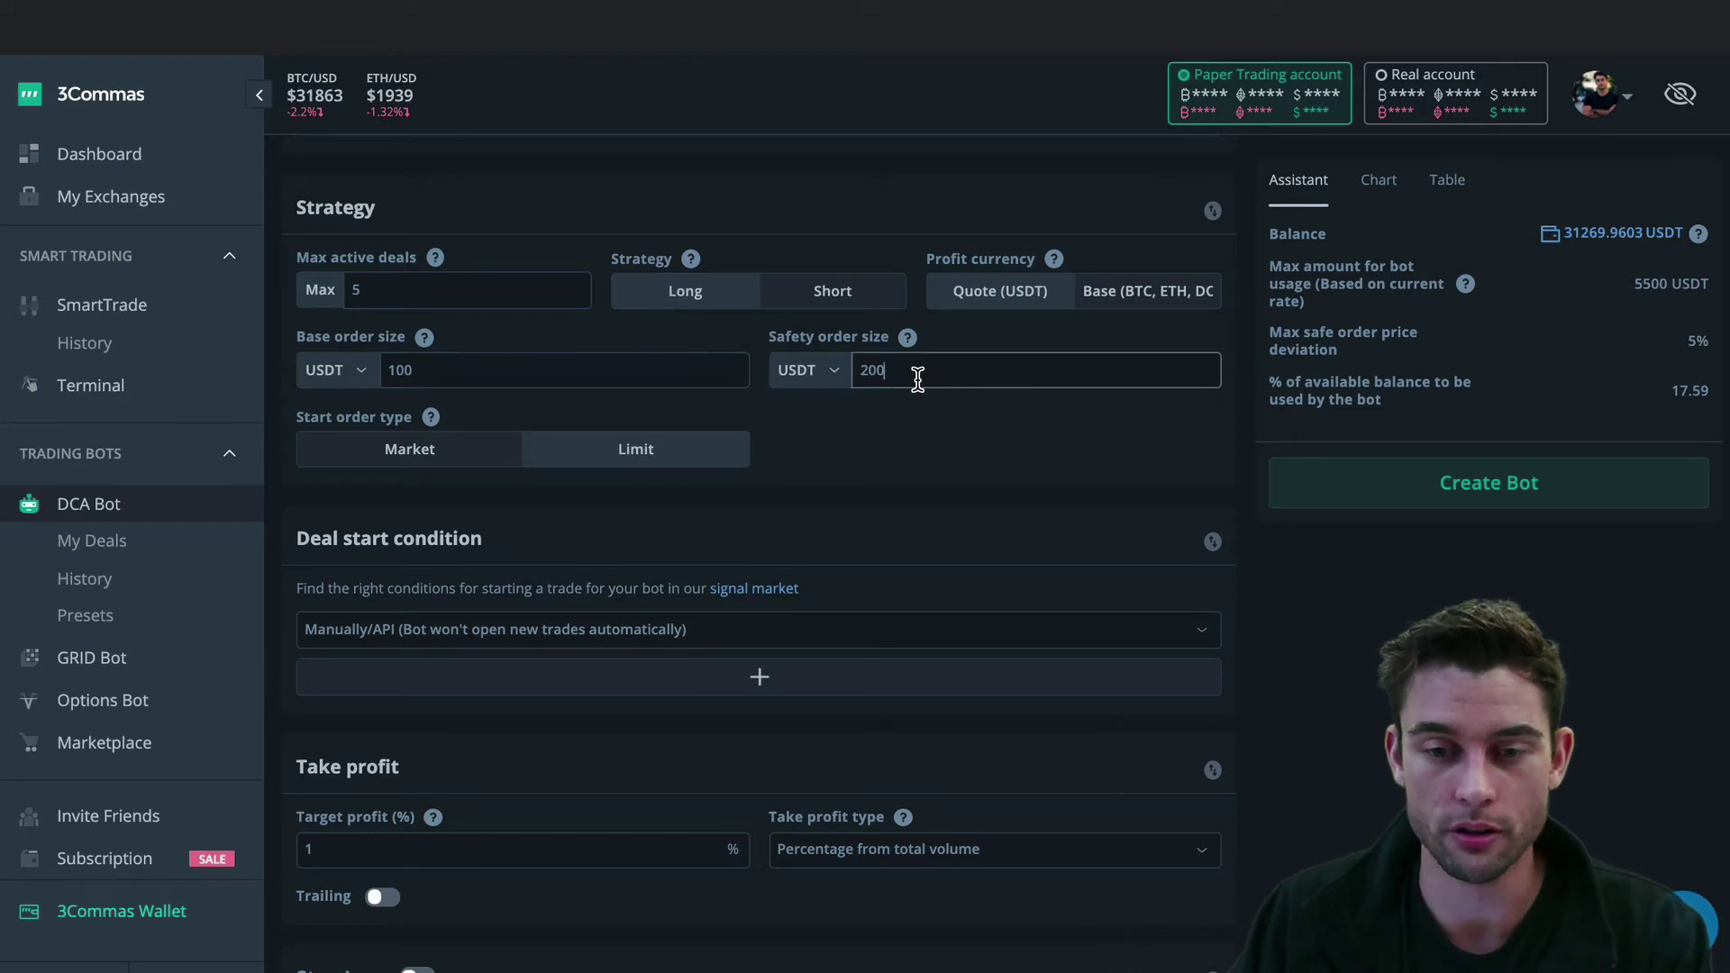
click(841, 456)
Set the bot's max active safety trades count to 2 in the safety orders settings
scroll(841, 455, down, 6)
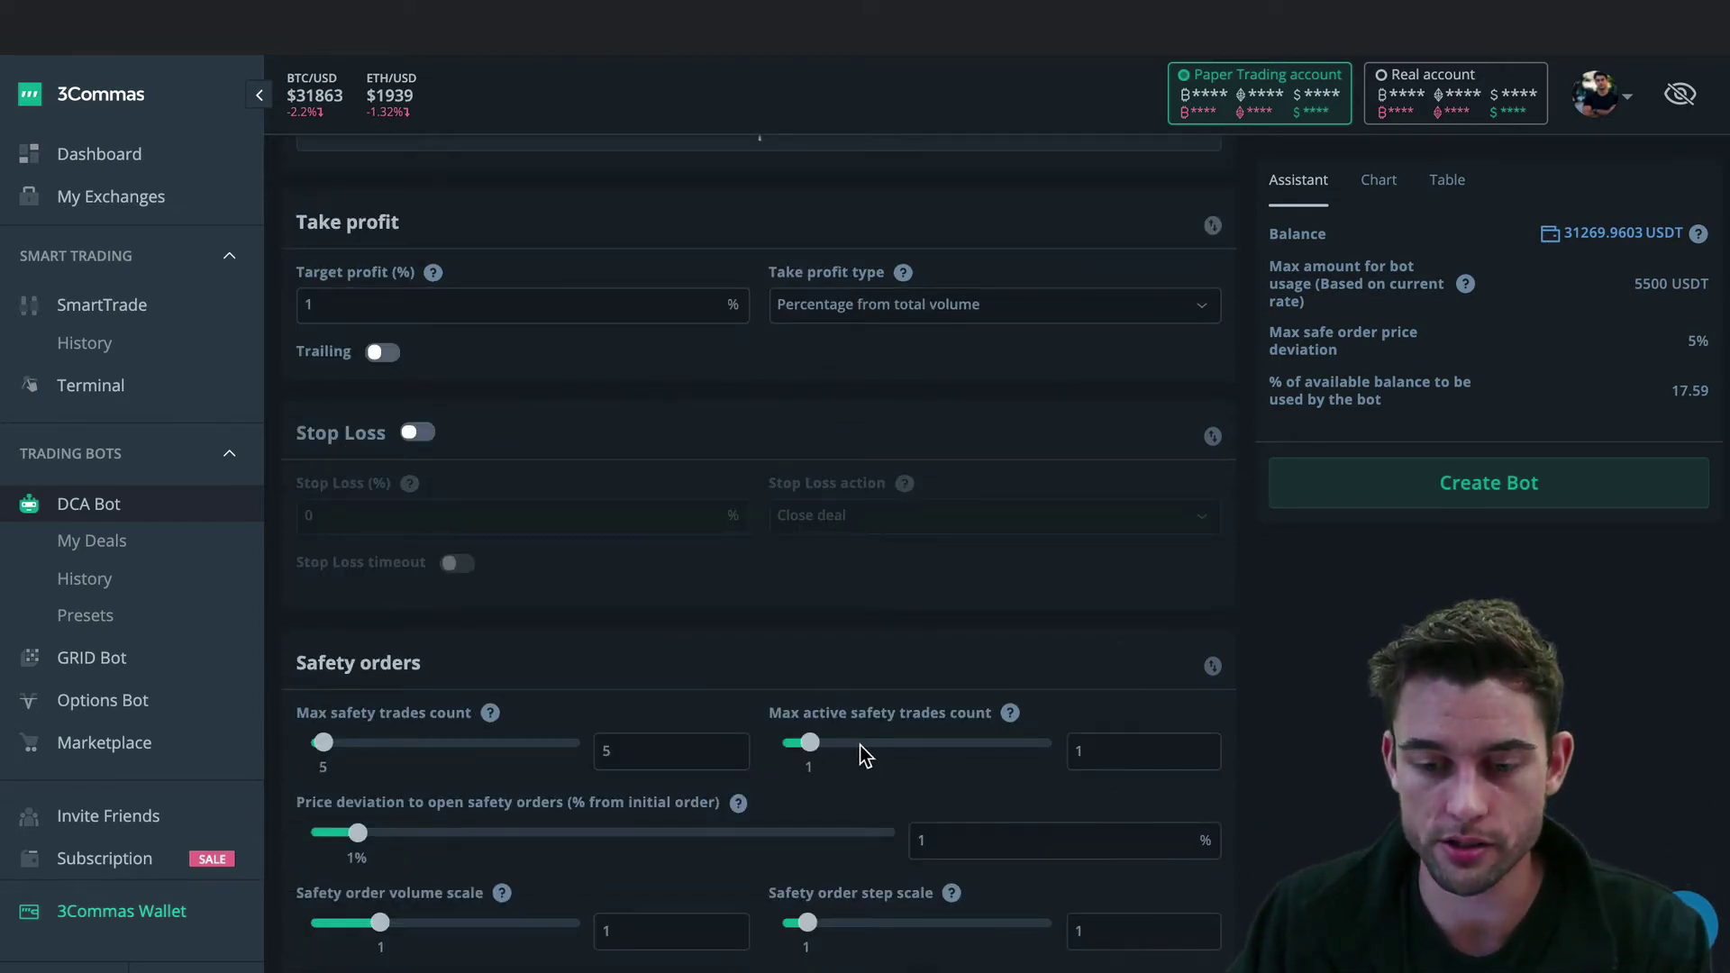
drag(851, 744, 965, 737)
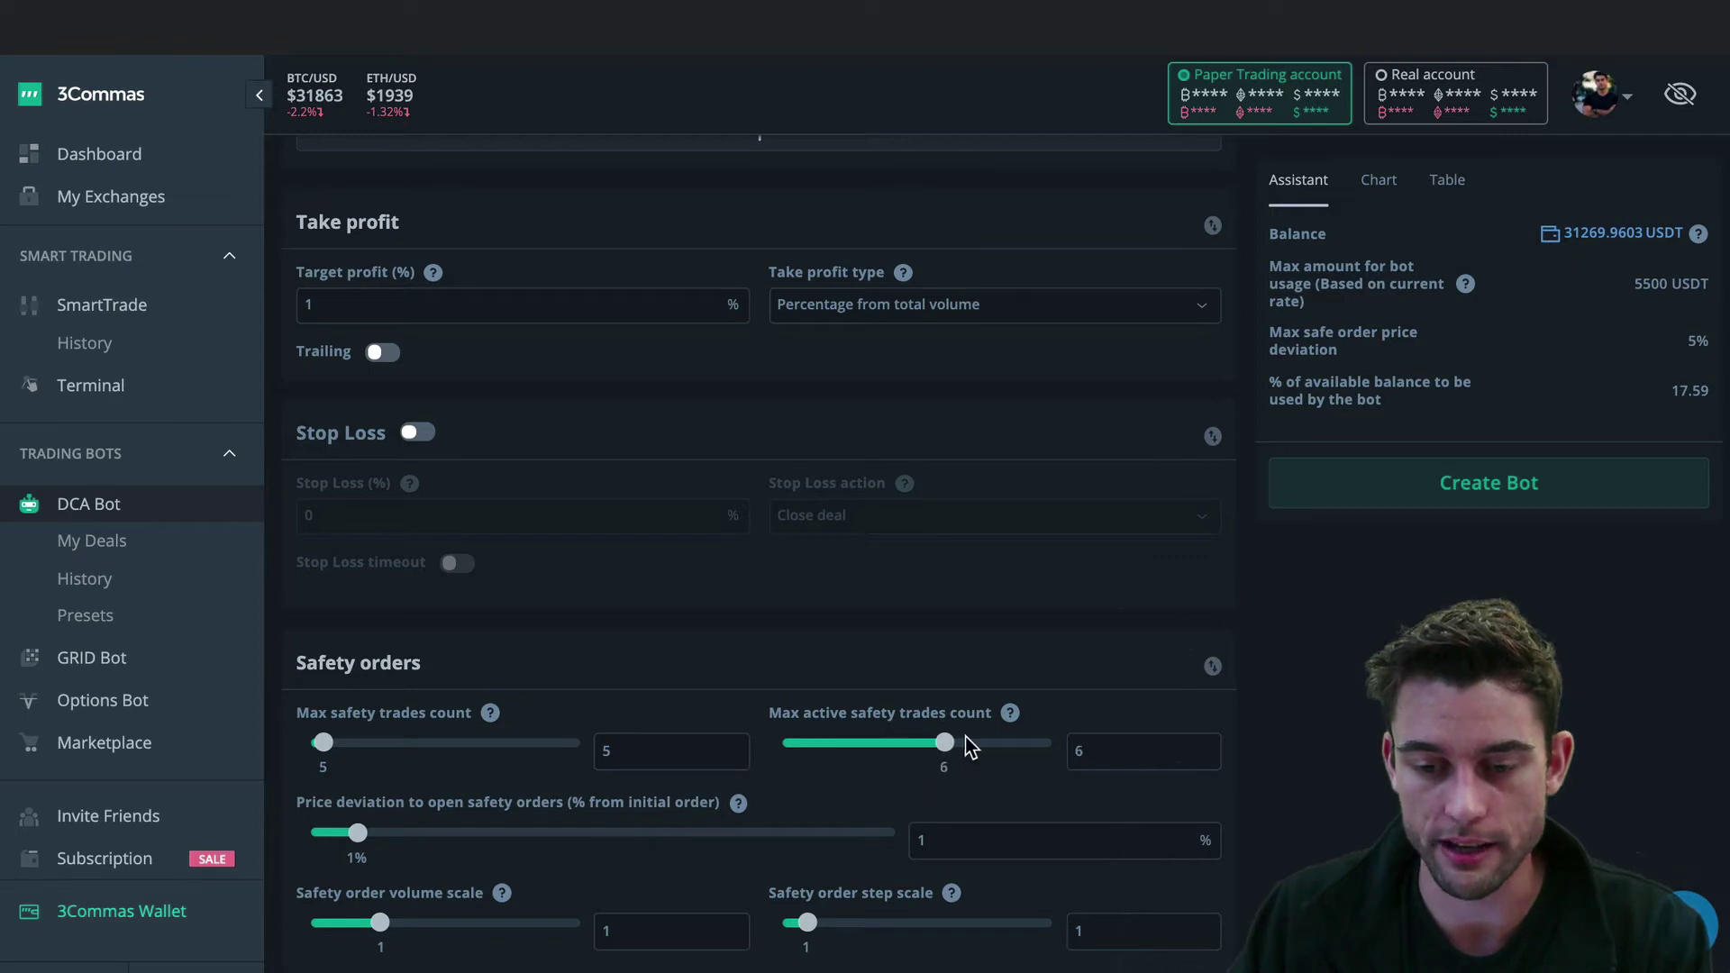
click(788, 748)
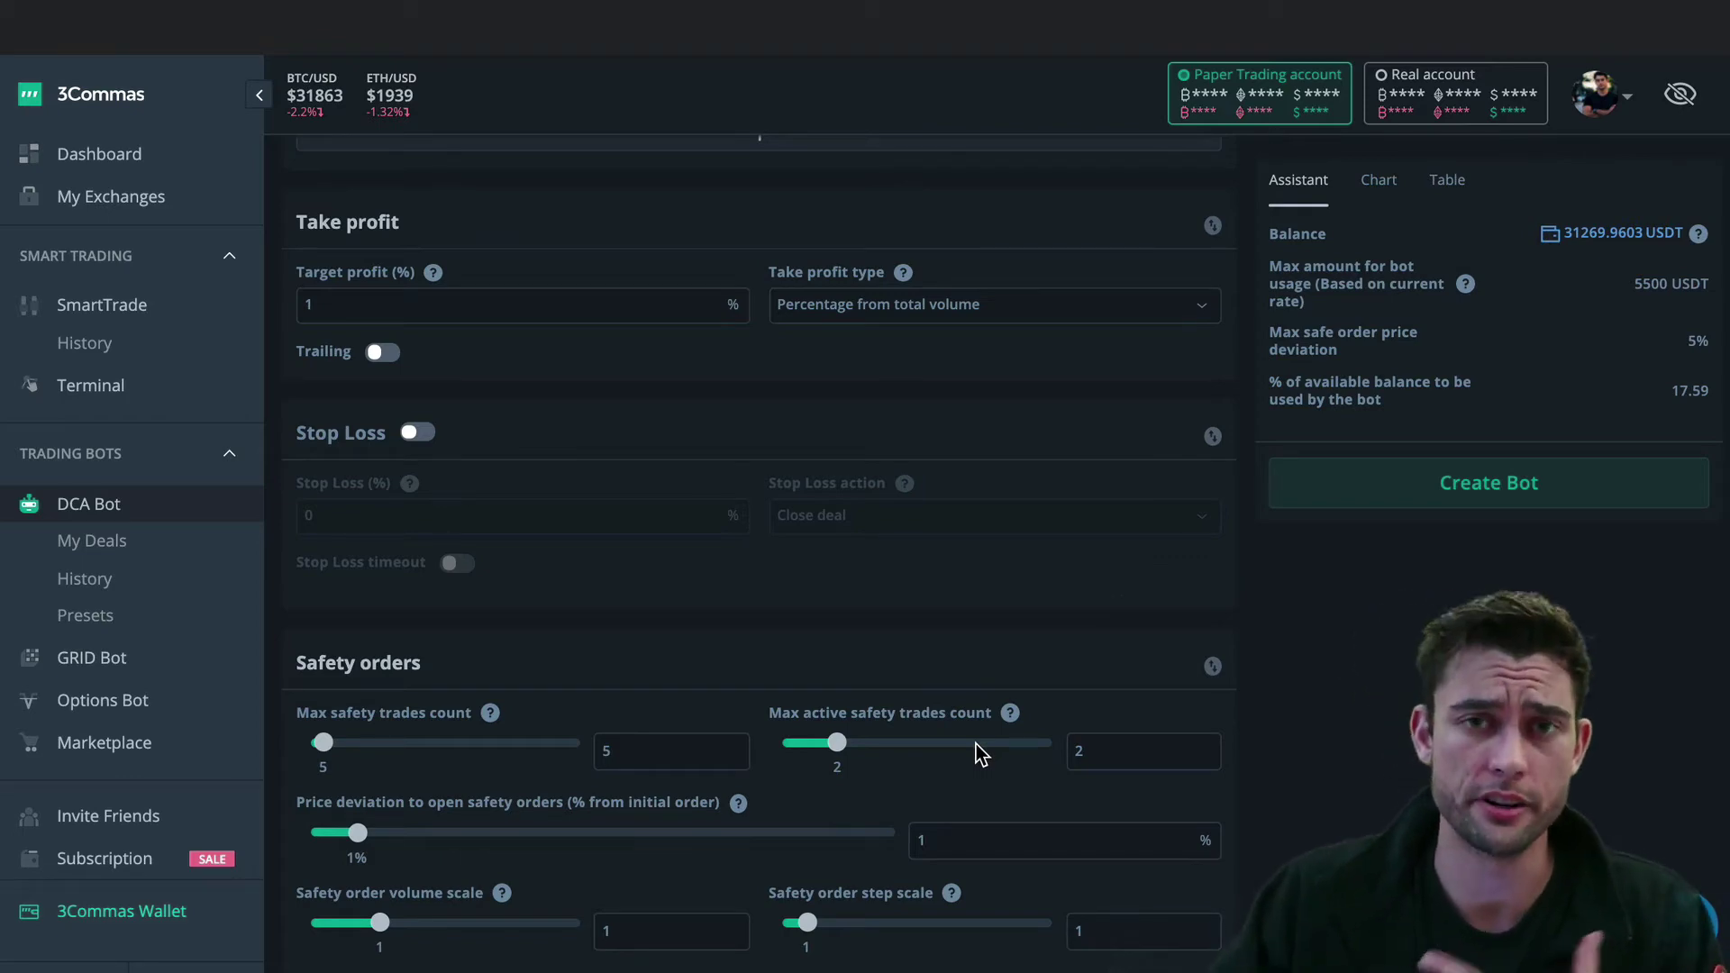
Review the strategy settings and selected pairs, and check which options the deal start condition offers
scroll(980, 755, up, 5)
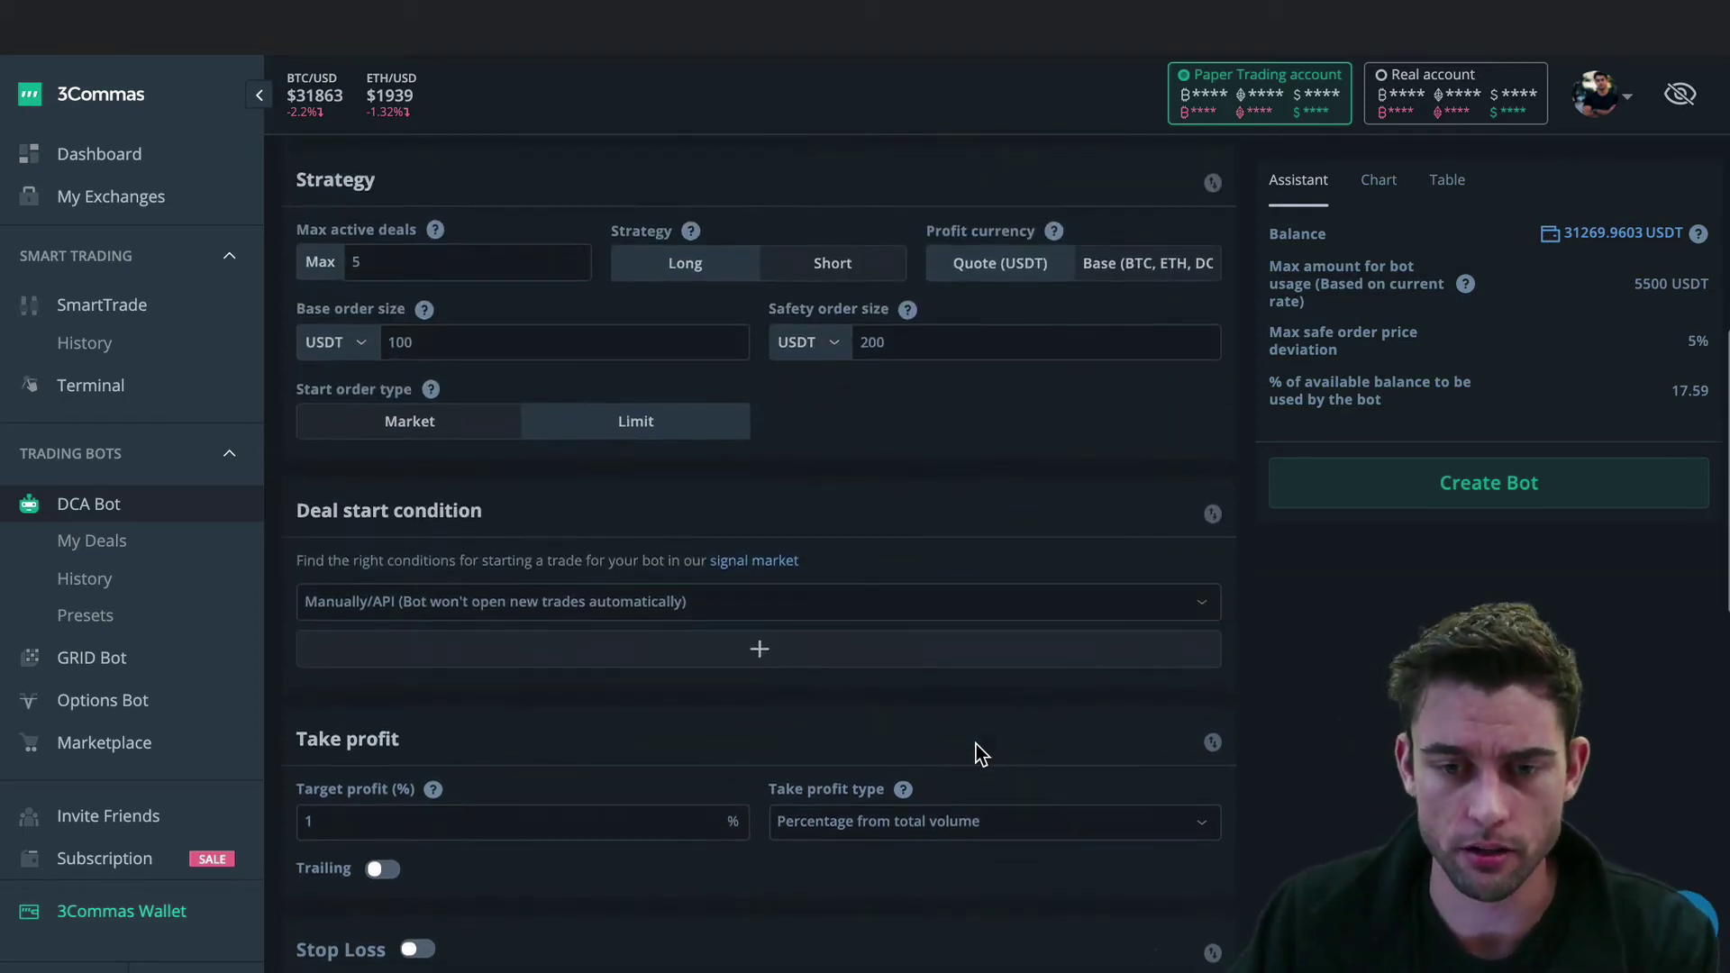
scroll(975, 753, down, 5)
scroll(1073, 777, up, 5)
scroll(1072, 777, up, 1)
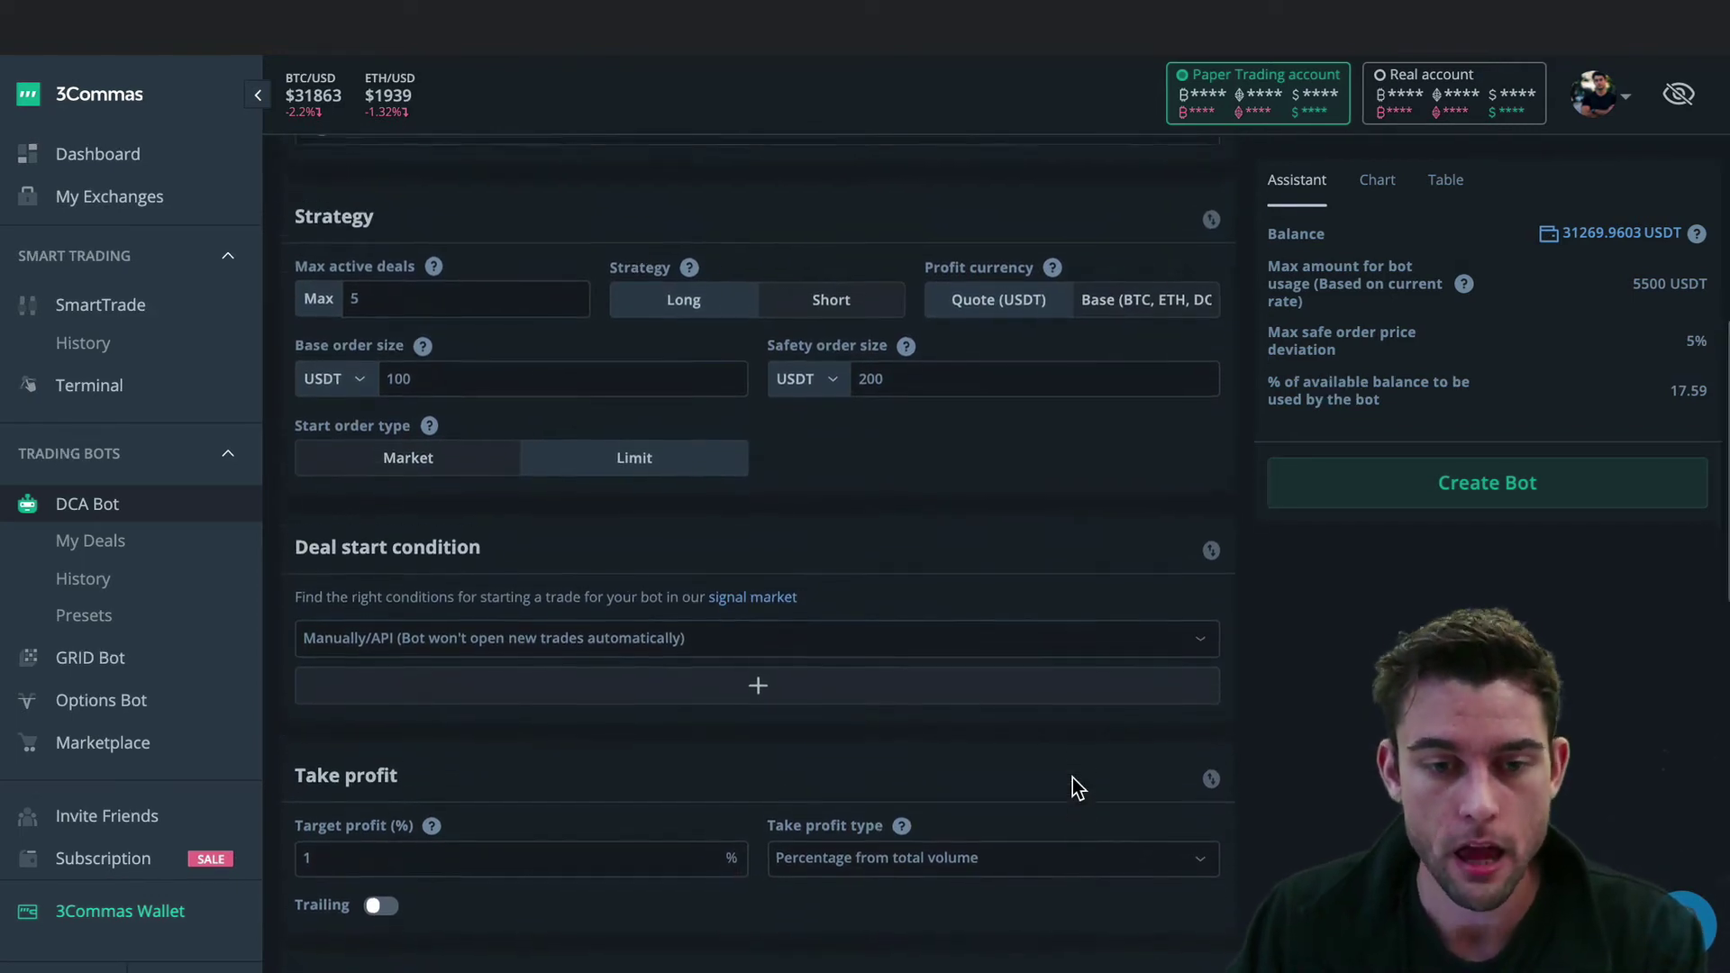
scroll(1072, 777, up, 1)
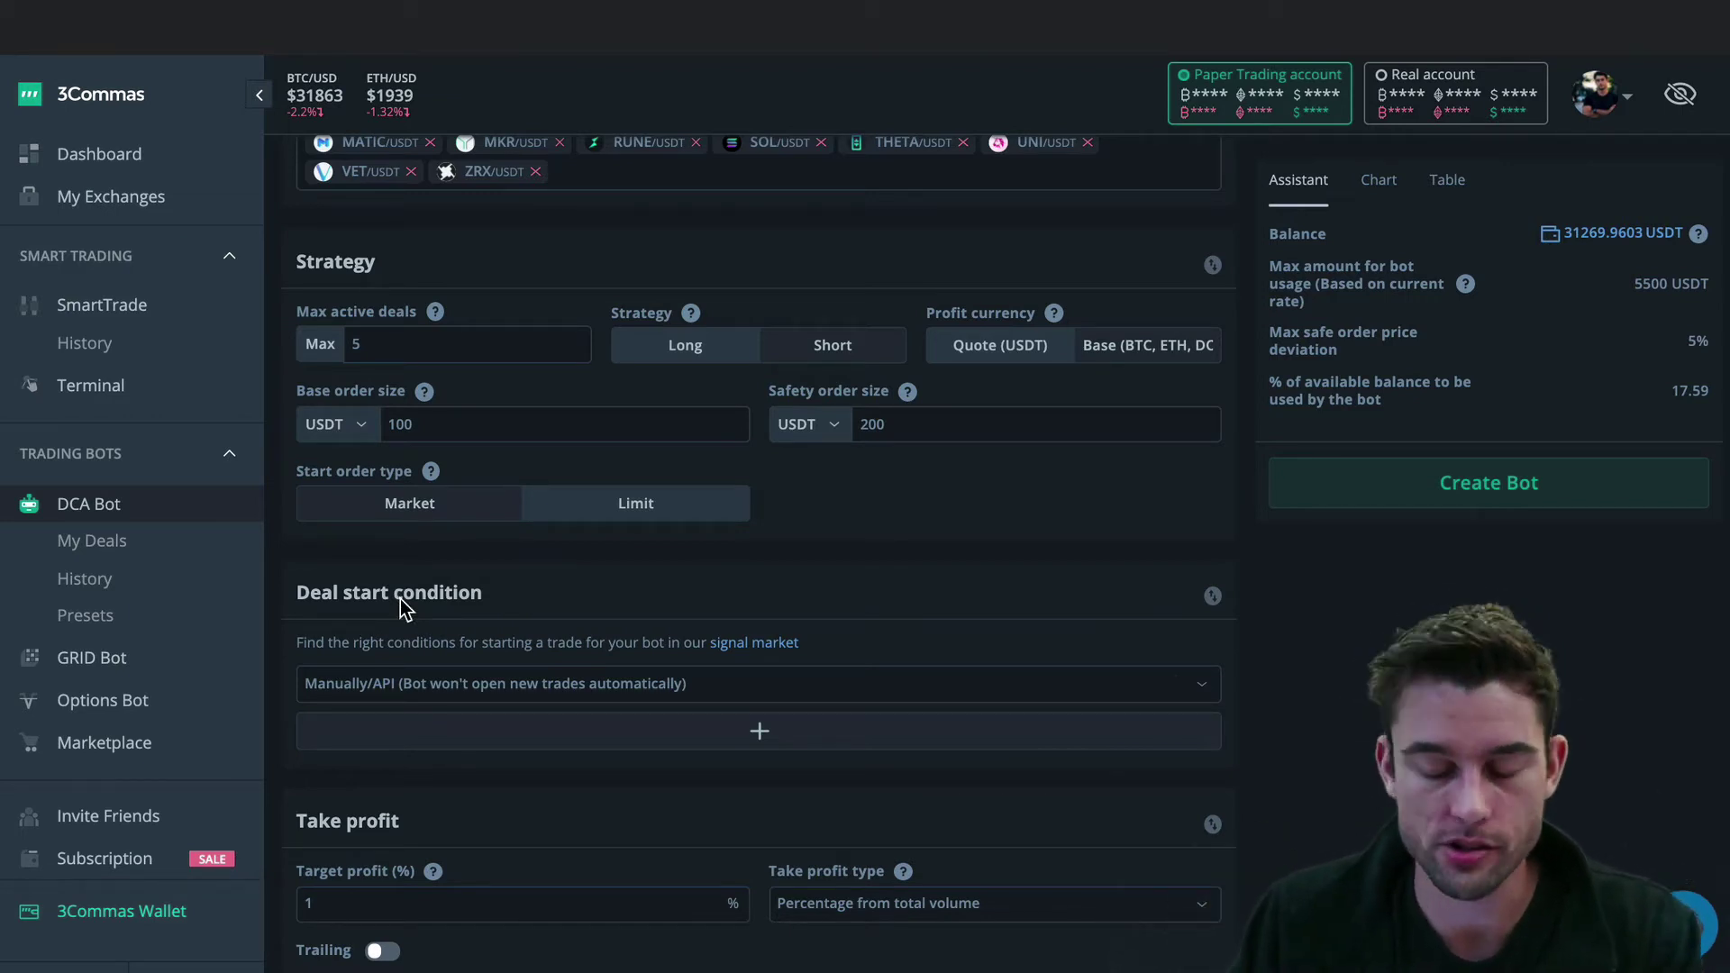
click(555, 684)
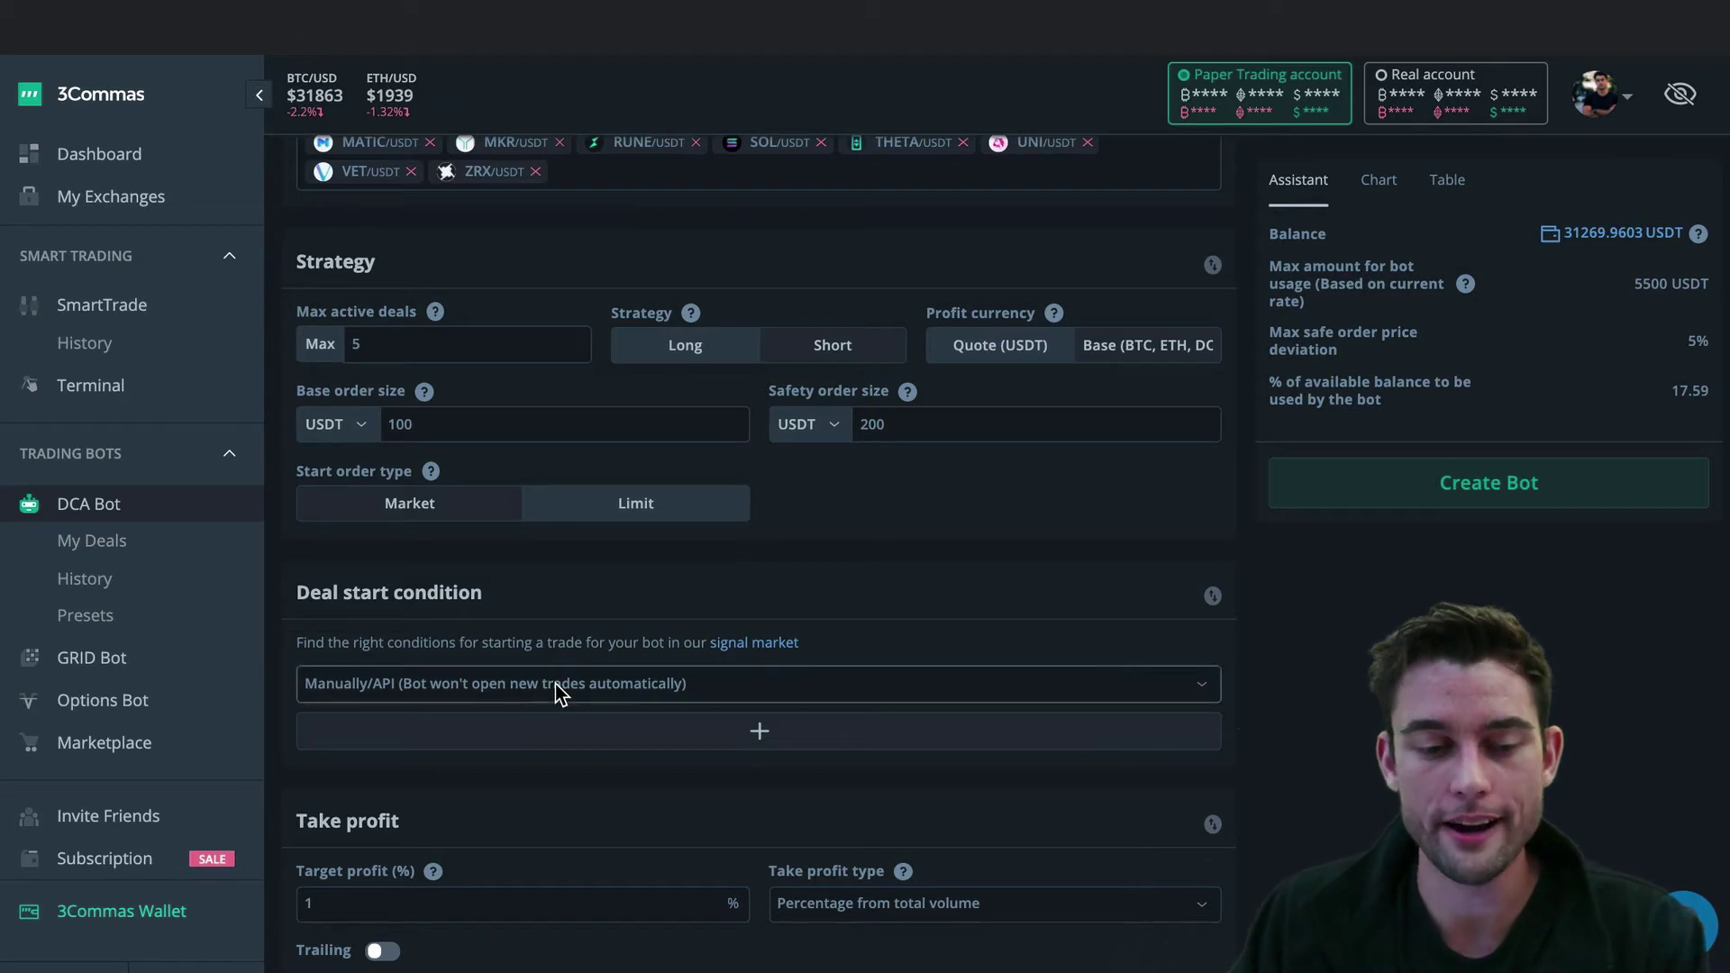
click(419, 684)
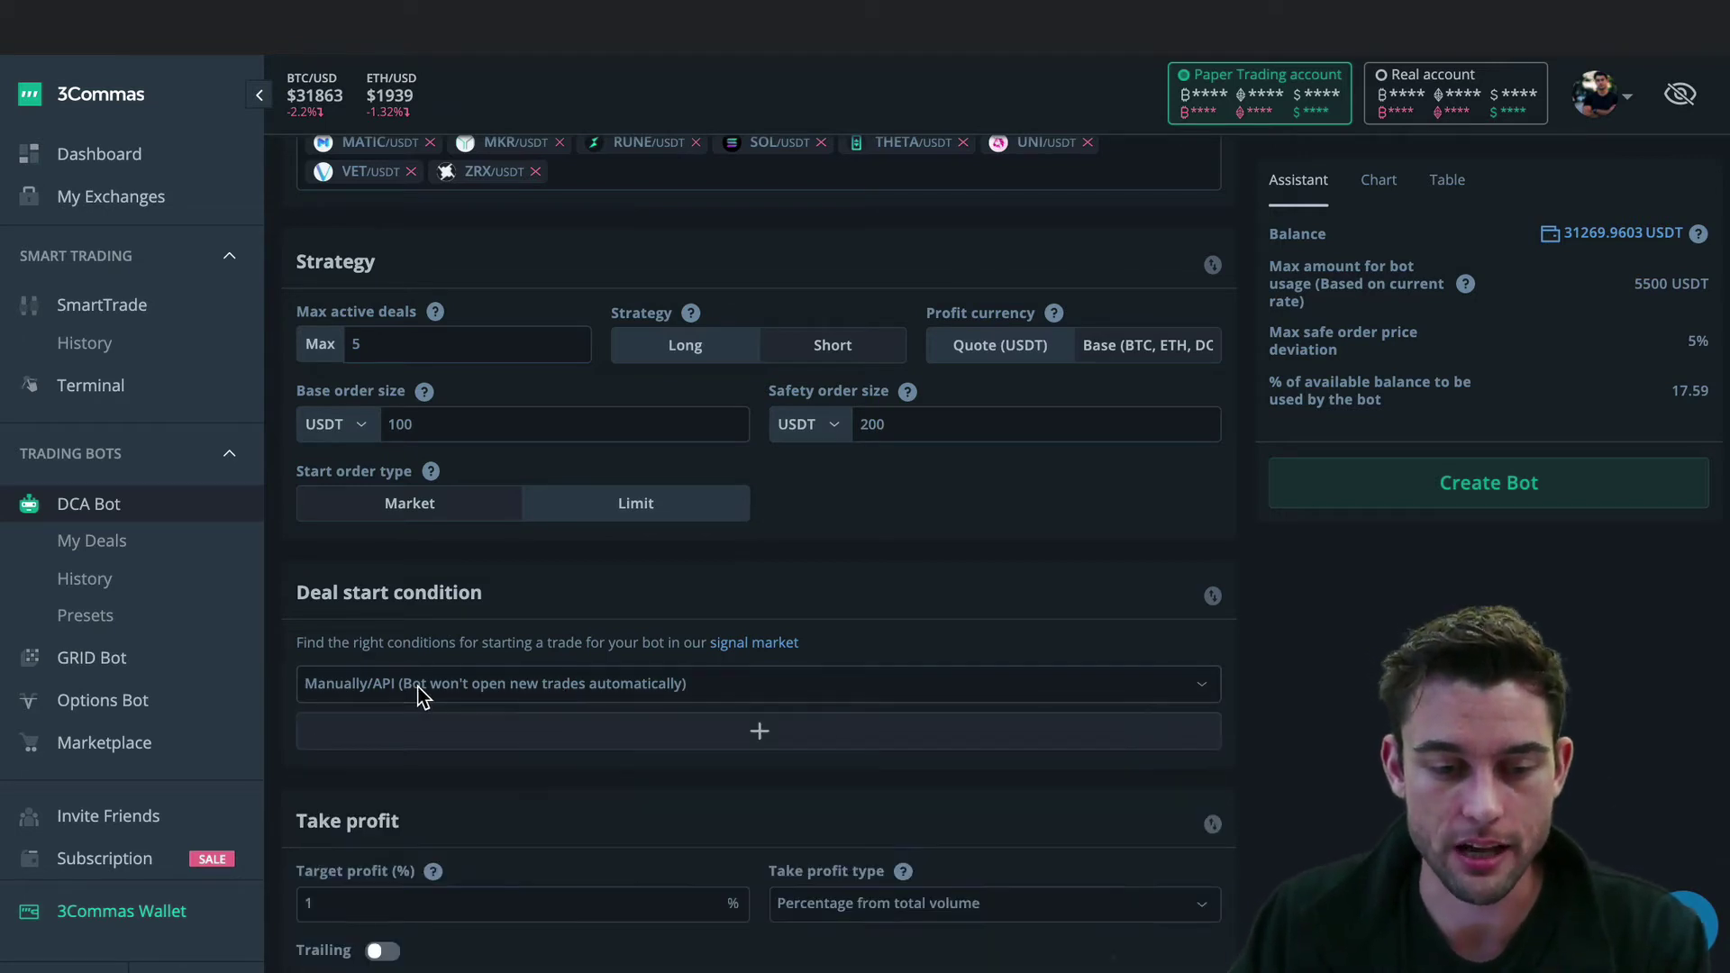
scroll(428, 694, down, 2)
click(571, 509)
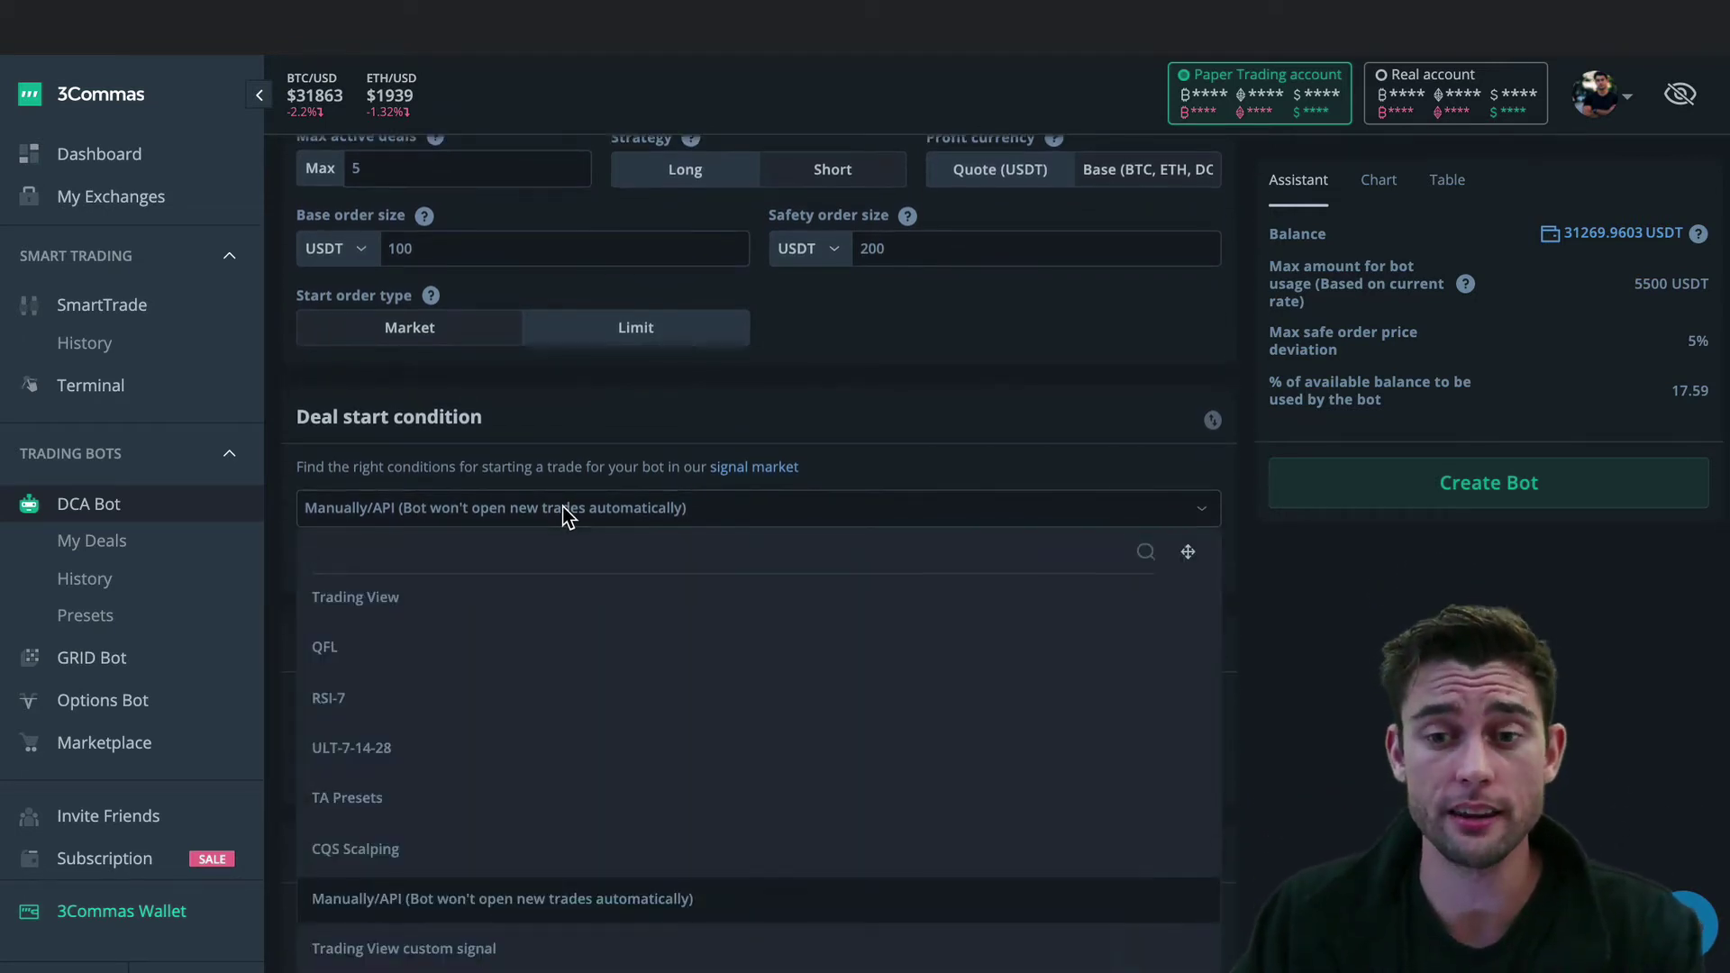
scroll(573, 501, up, 3)
scroll(573, 501, down, 3)
scroll(573, 501, up, 7)
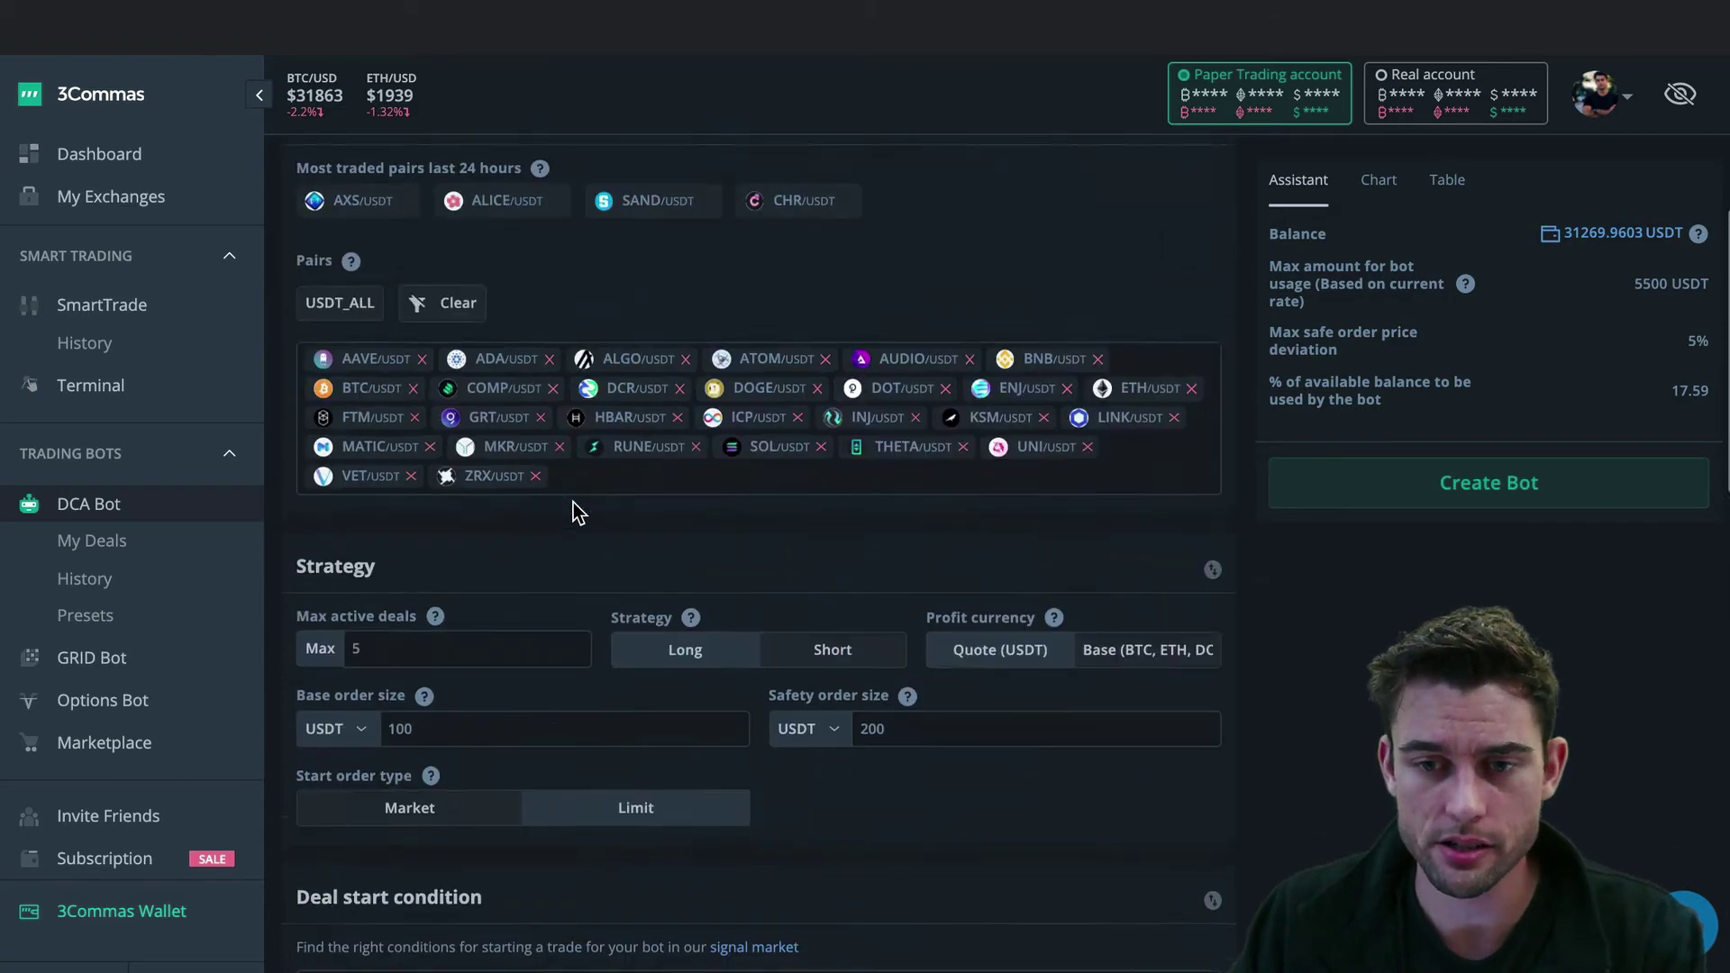
scroll(946, 514, down, 6)
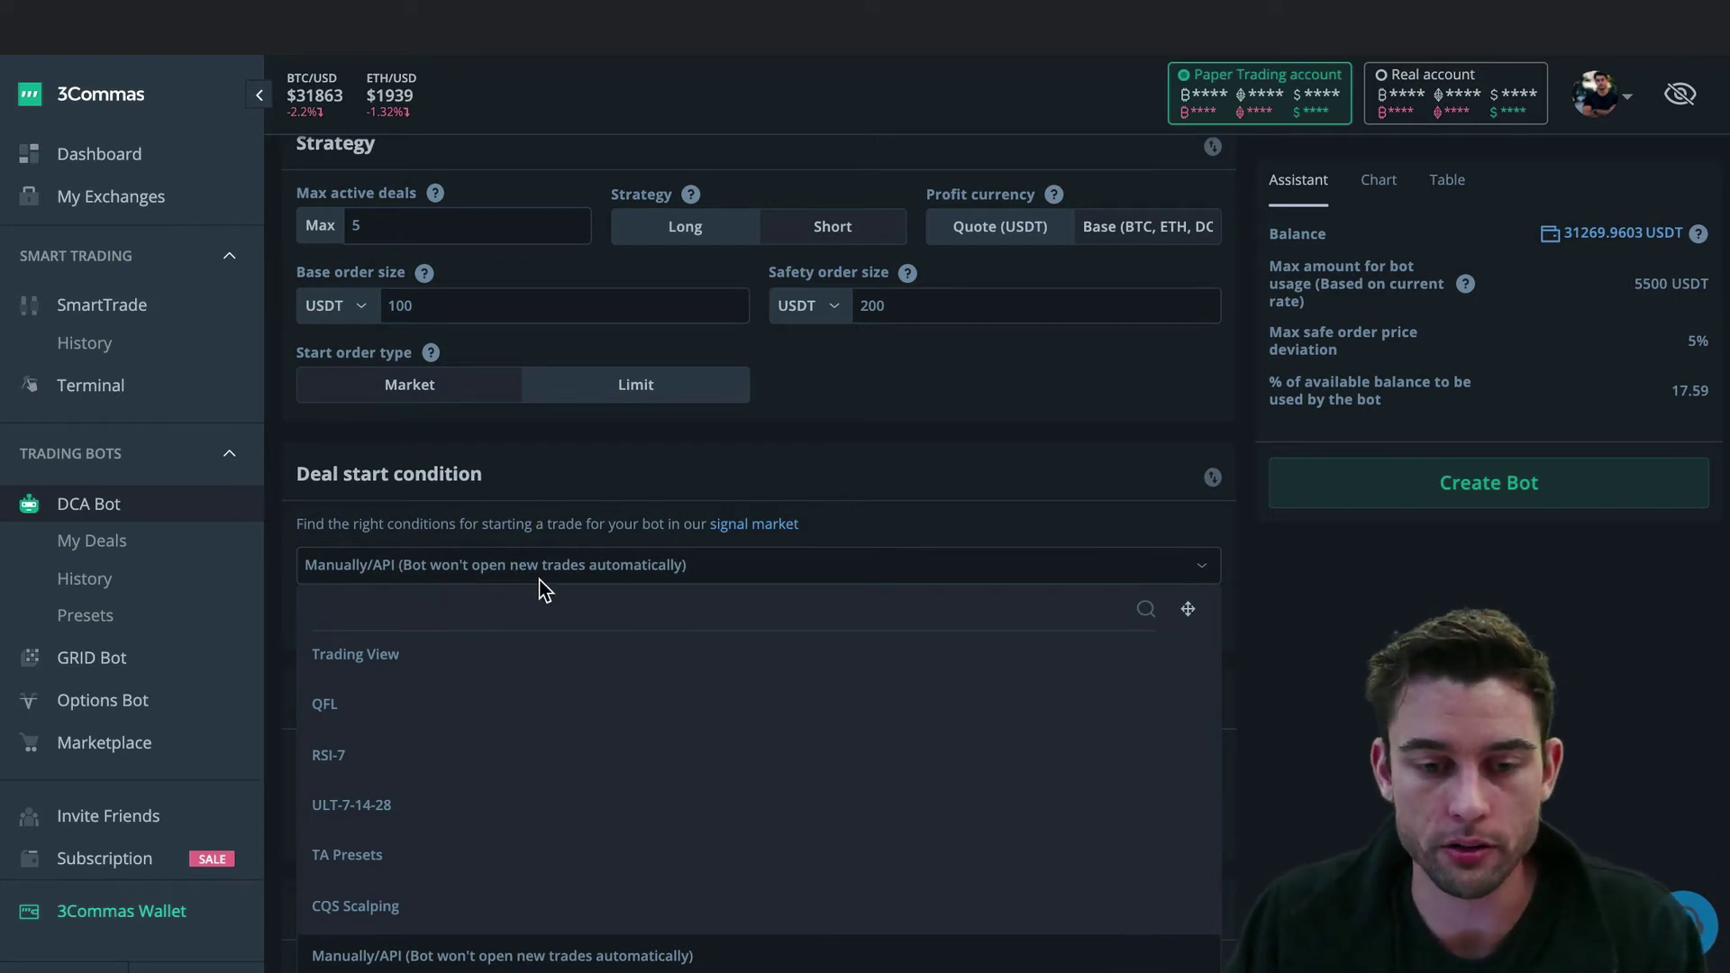
click(895, 480)
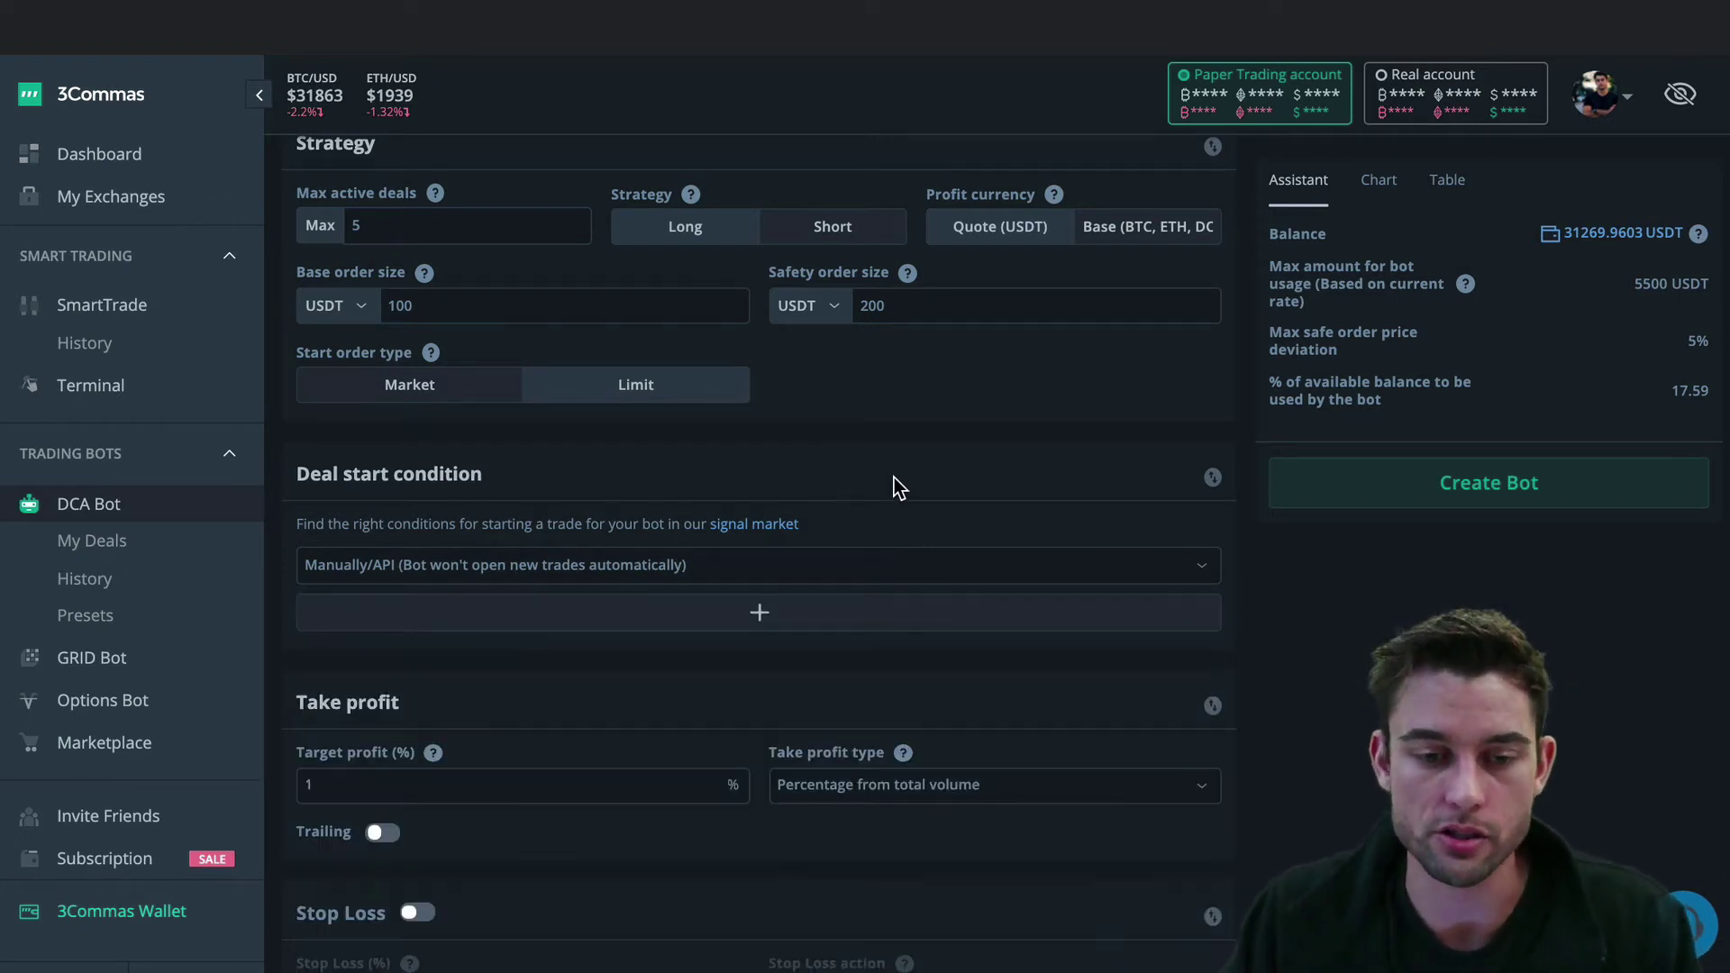
Examine the available deal start condition signals, from Trading View and TA Presets through to TBT Signals
click(439, 564)
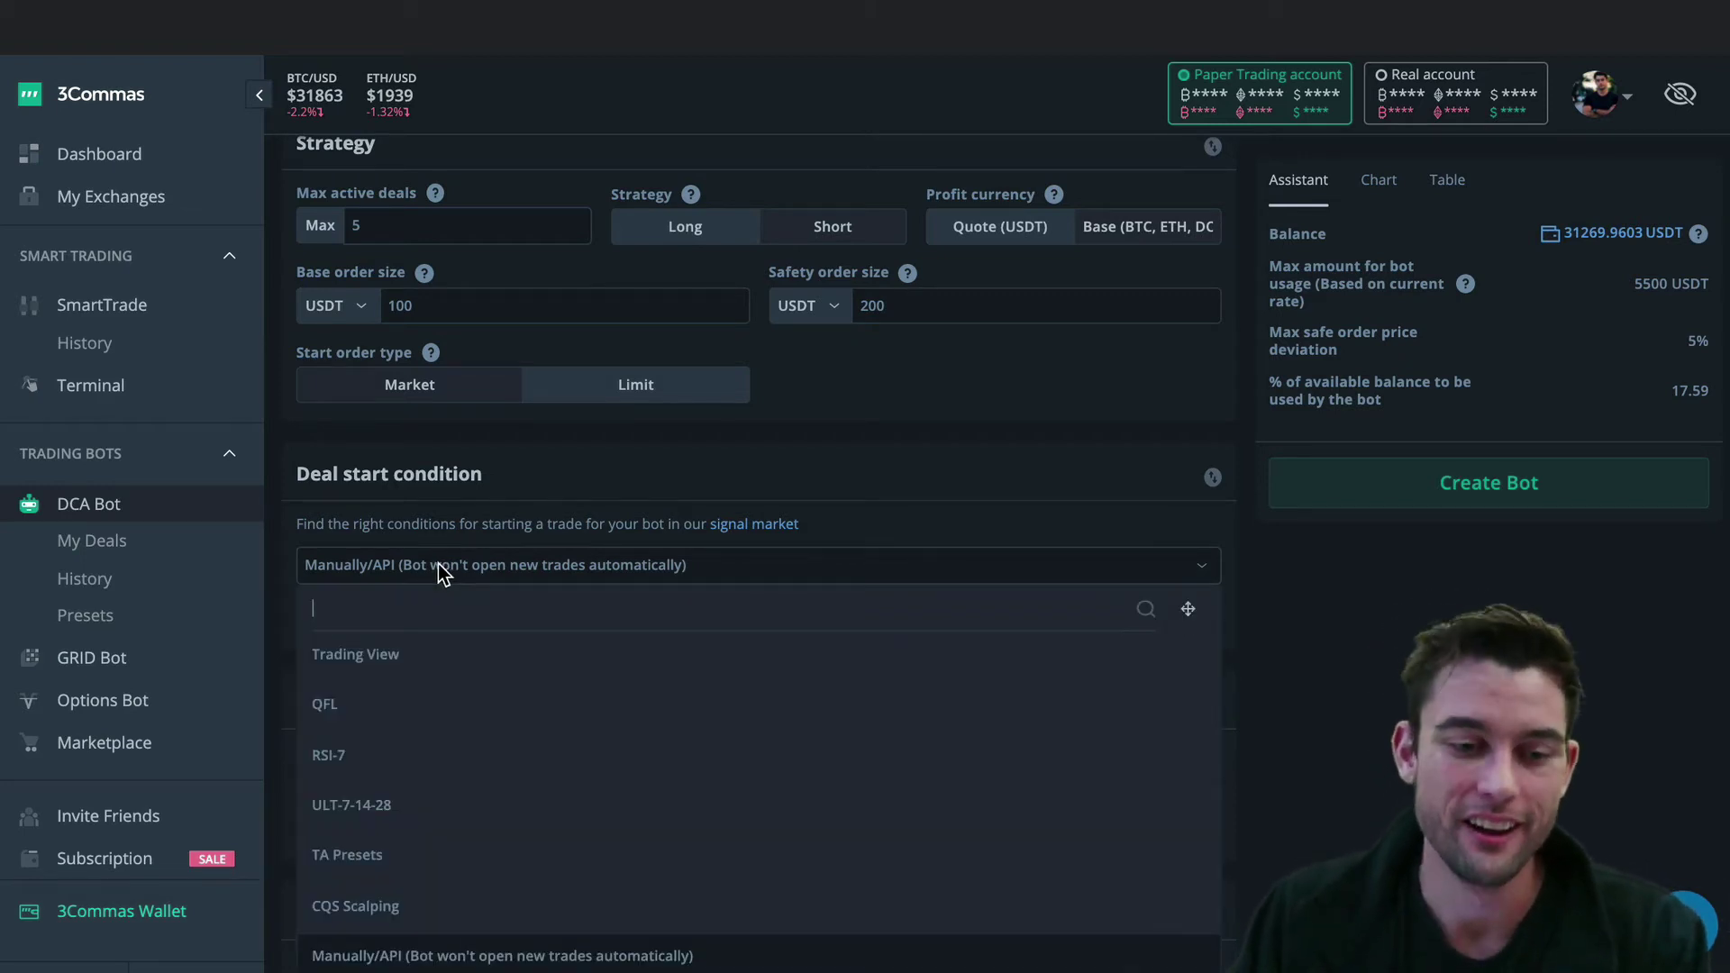
scroll(437, 564, down, 1)
scroll(437, 563, down, 1)
scroll(438, 564, up, 1)
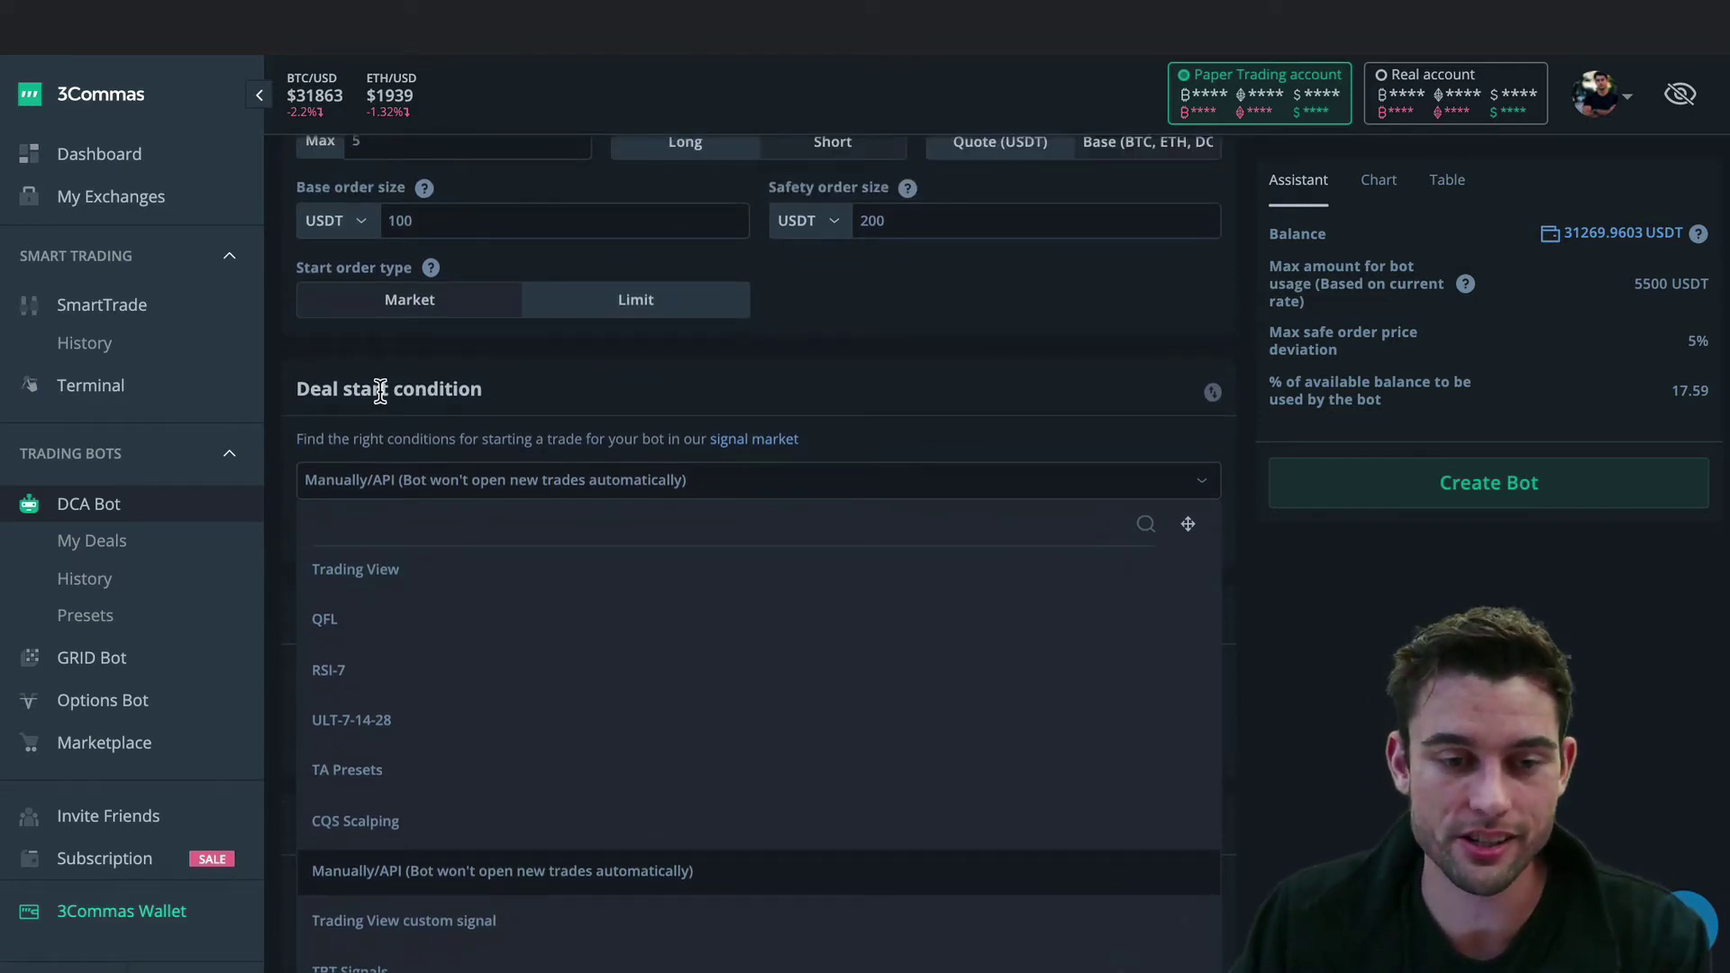
scroll(390, 439, down, 1)
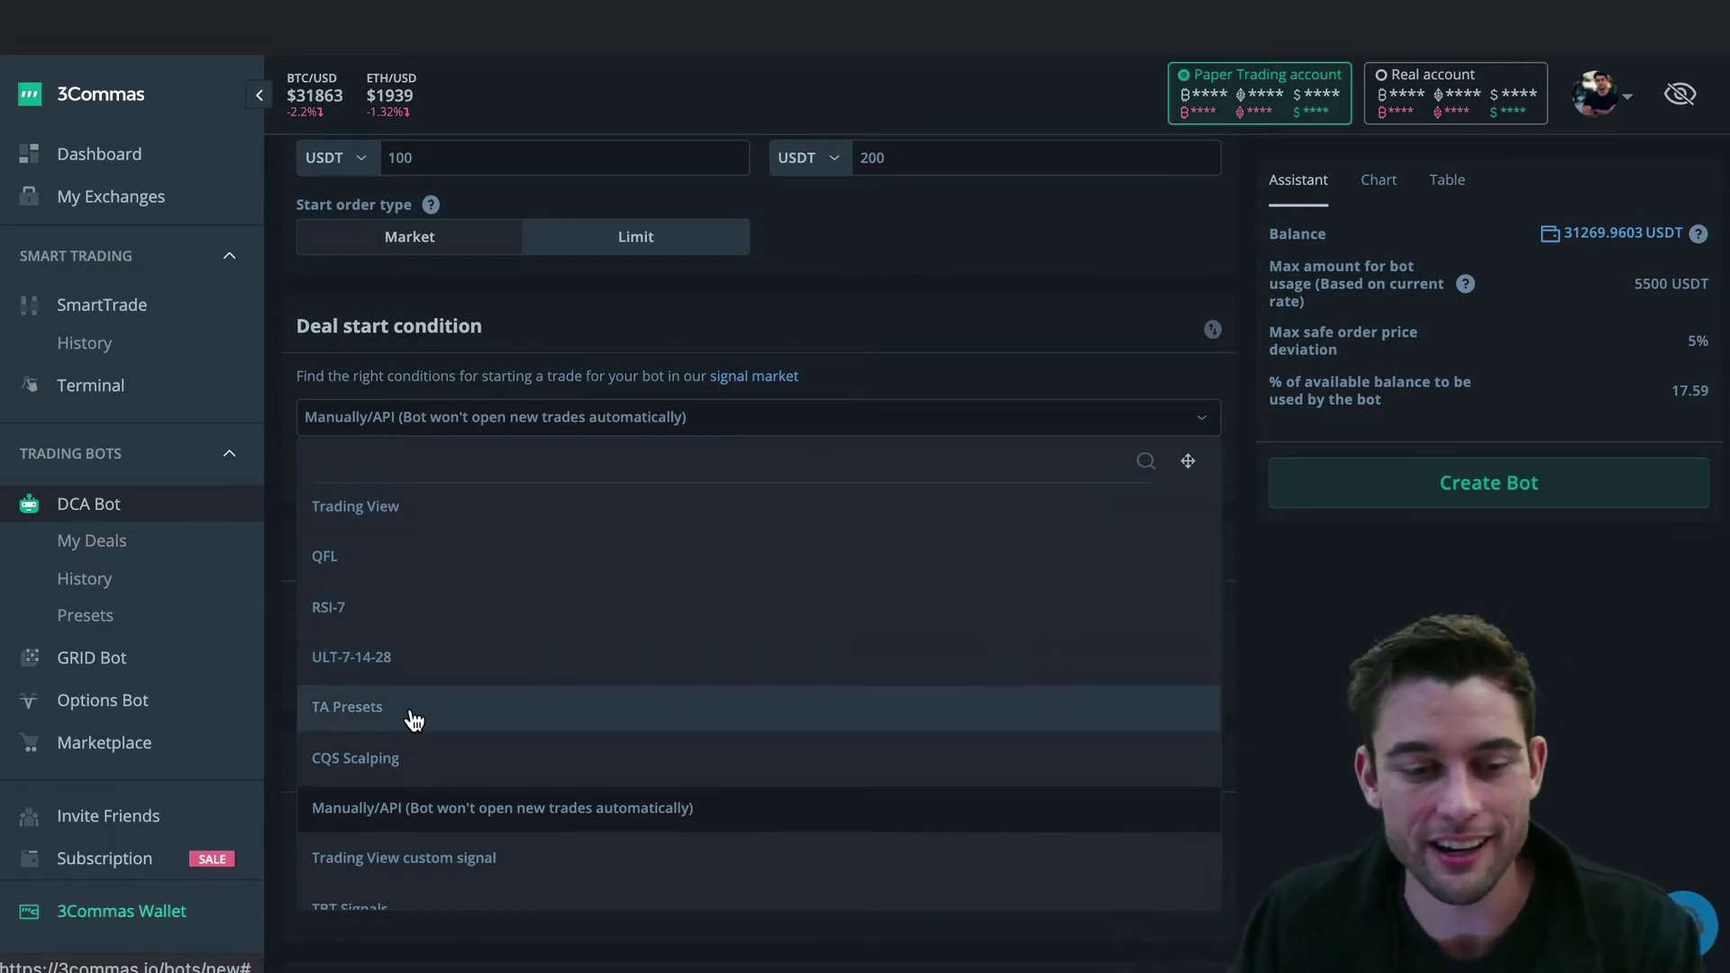
scroll(465, 761, down, 1)
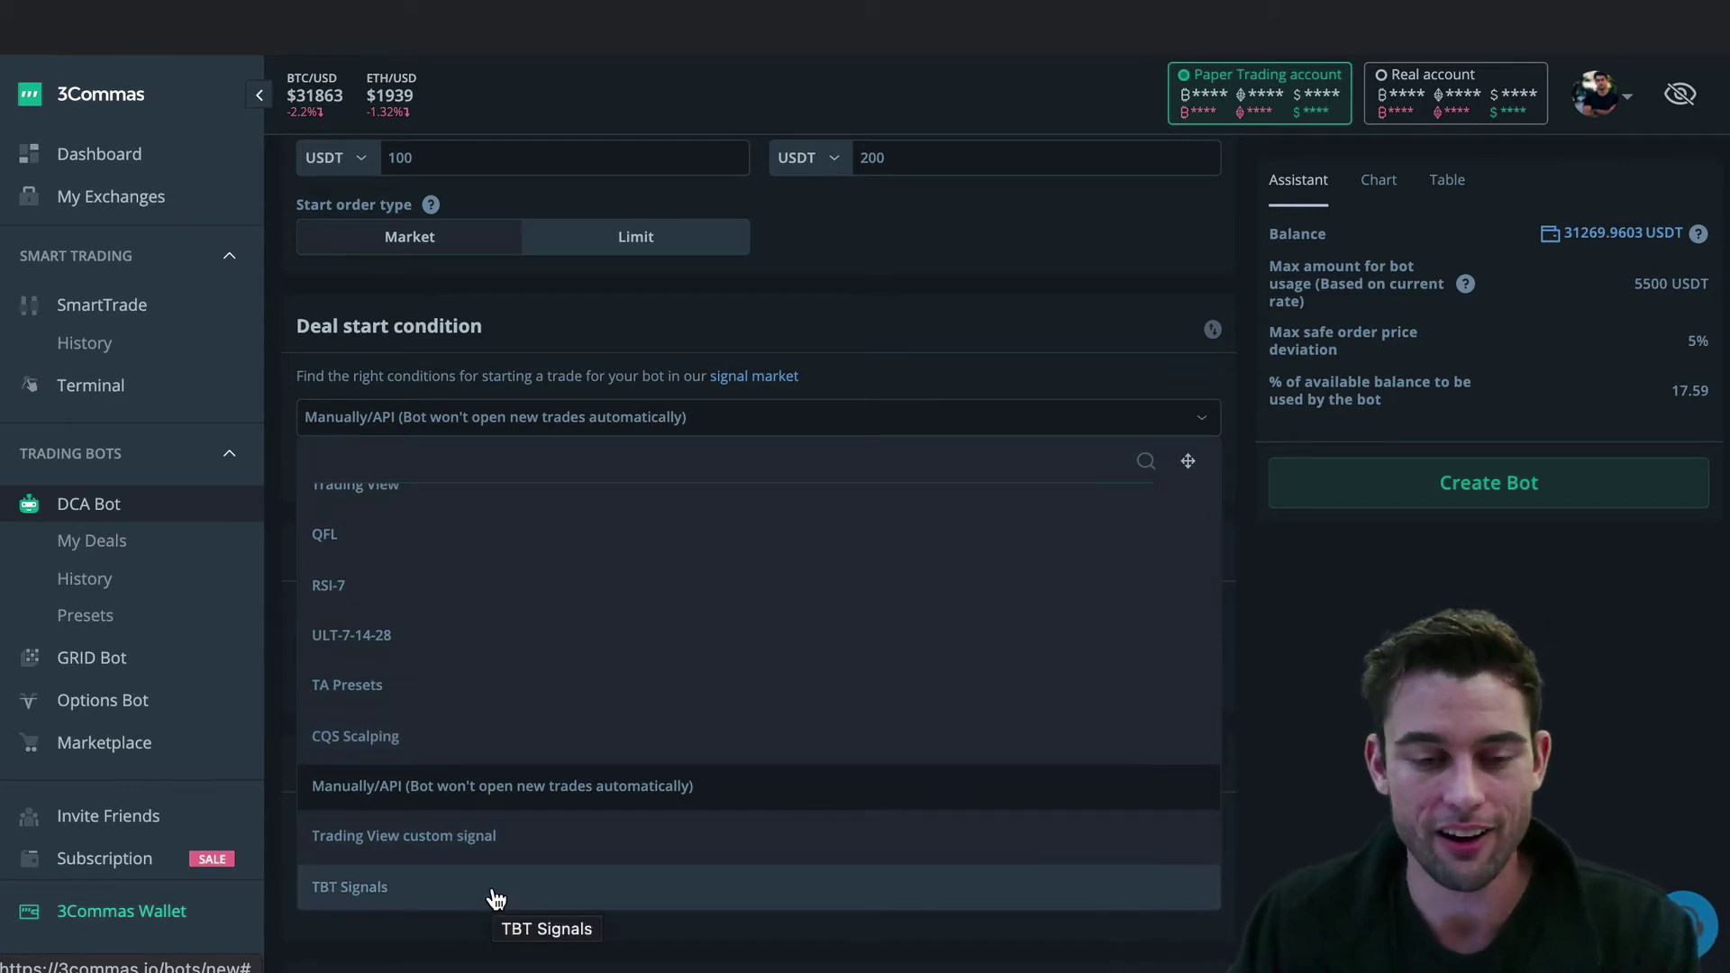
scroll(570, 661, up, 1)
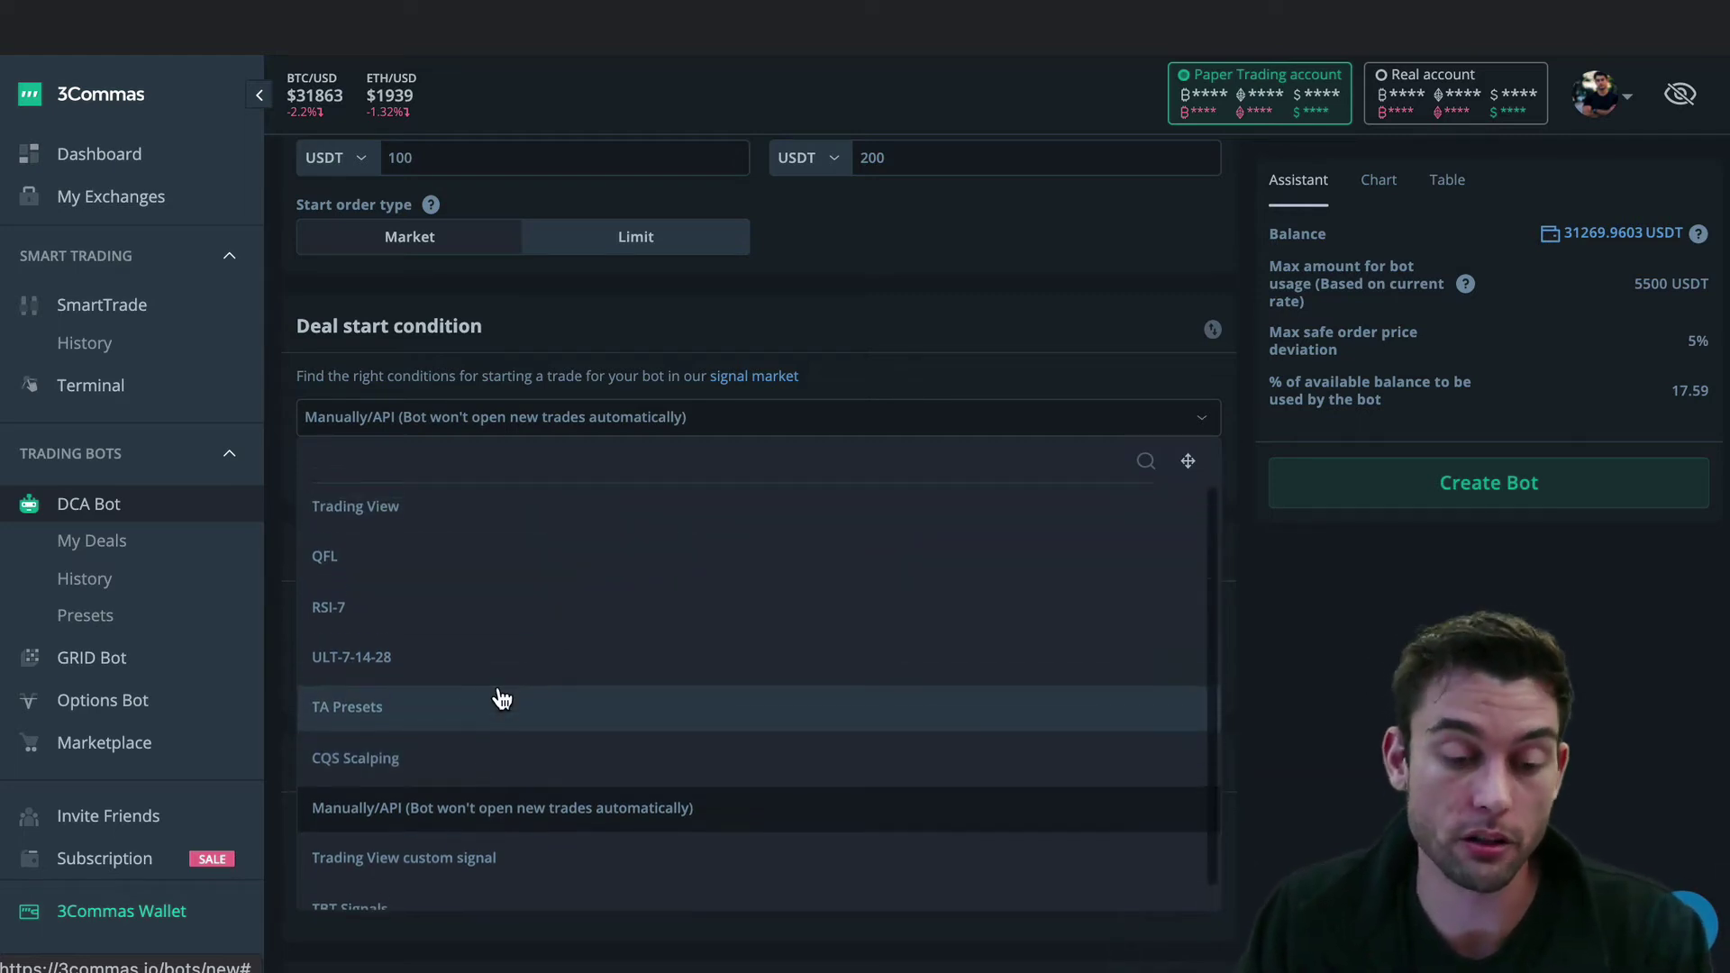
scroll(502, 699, down, 1)
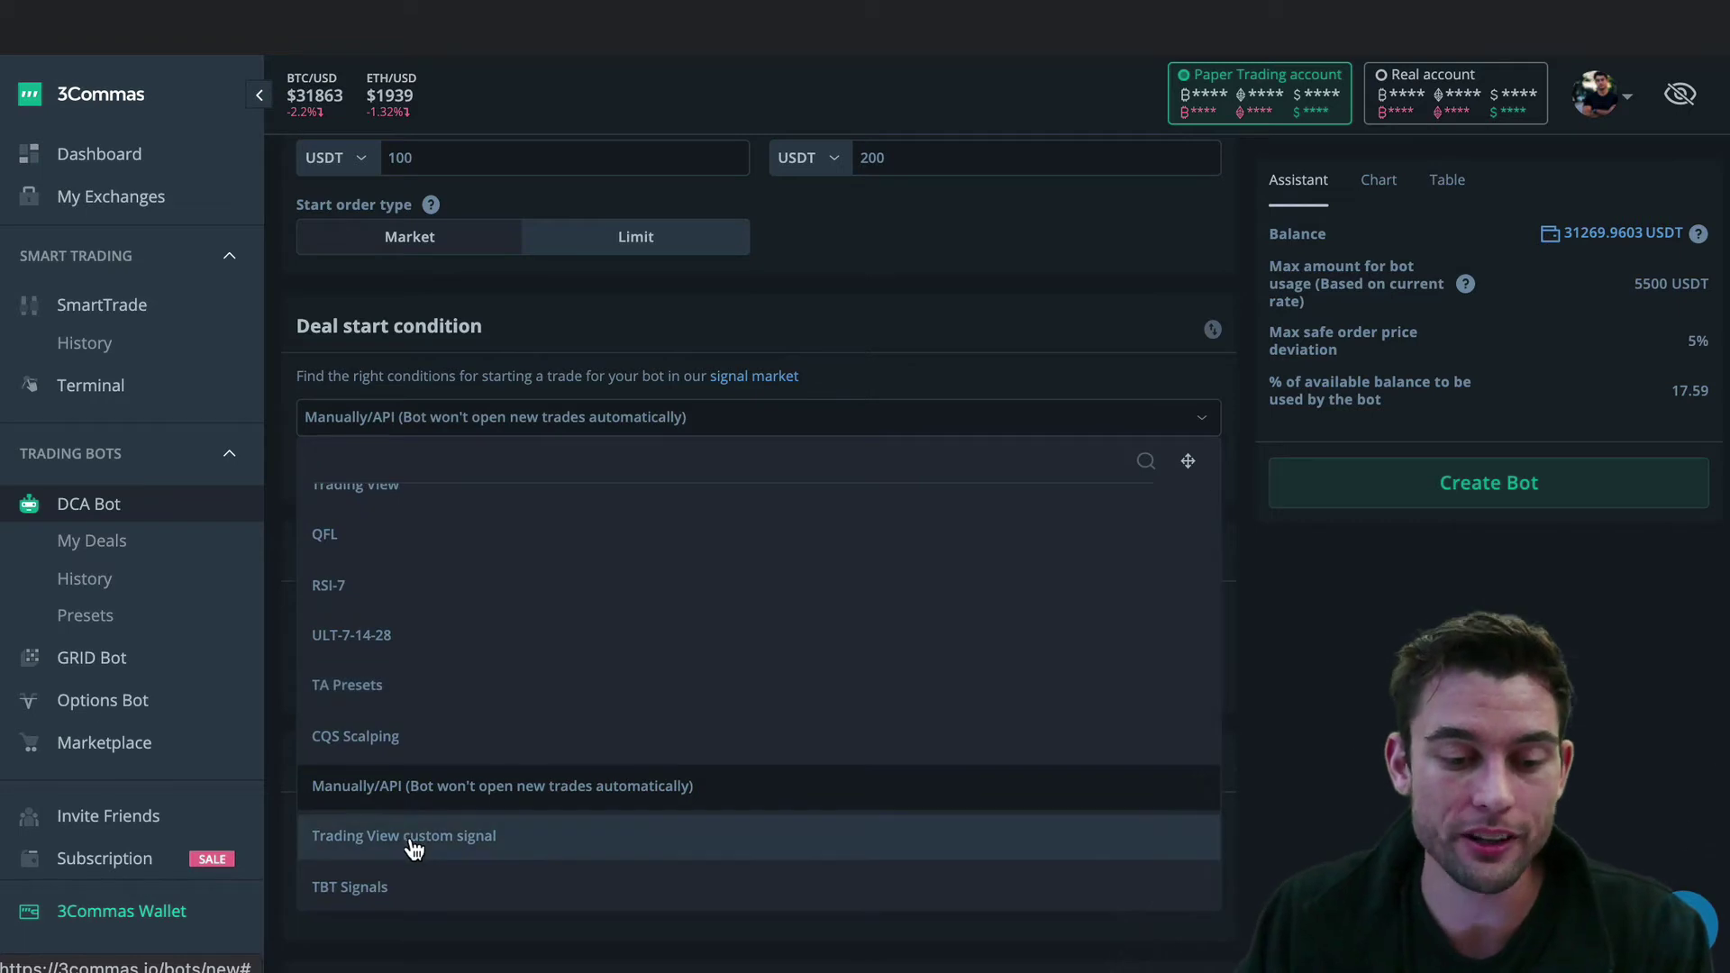
scroll(488, 858, up, 1)
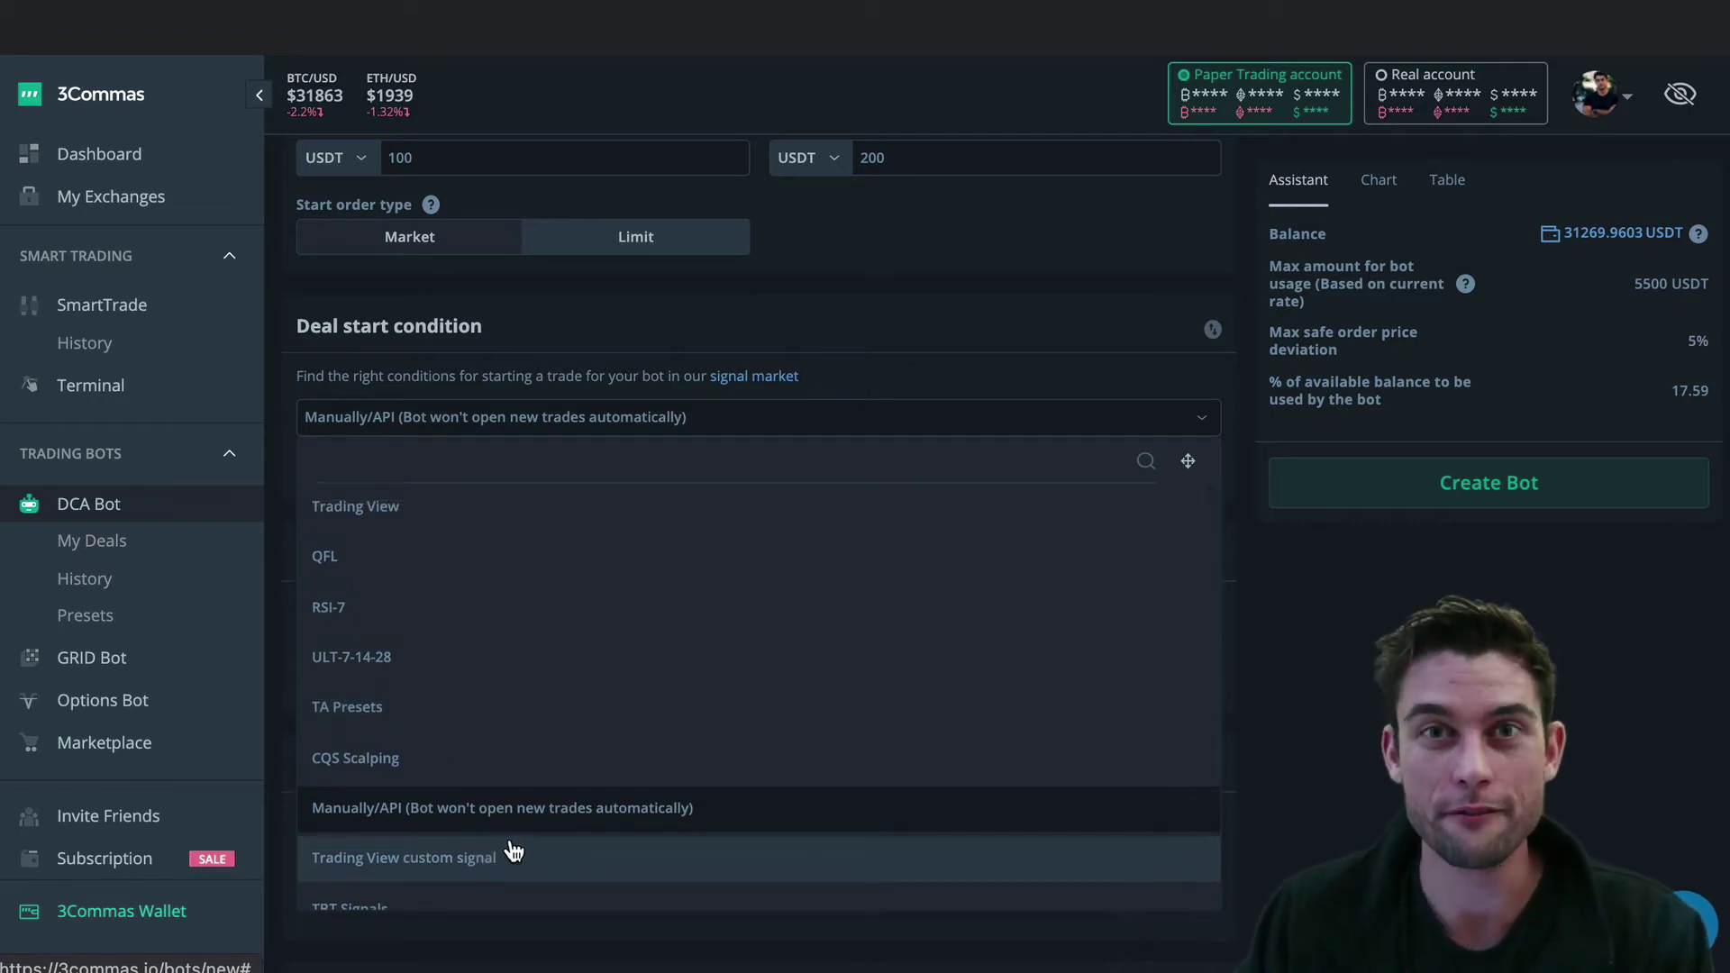
Set the deal start condition to RSI-7 with a 15 minutes timeframe, and open its threshold value for editing
click(450, 618)
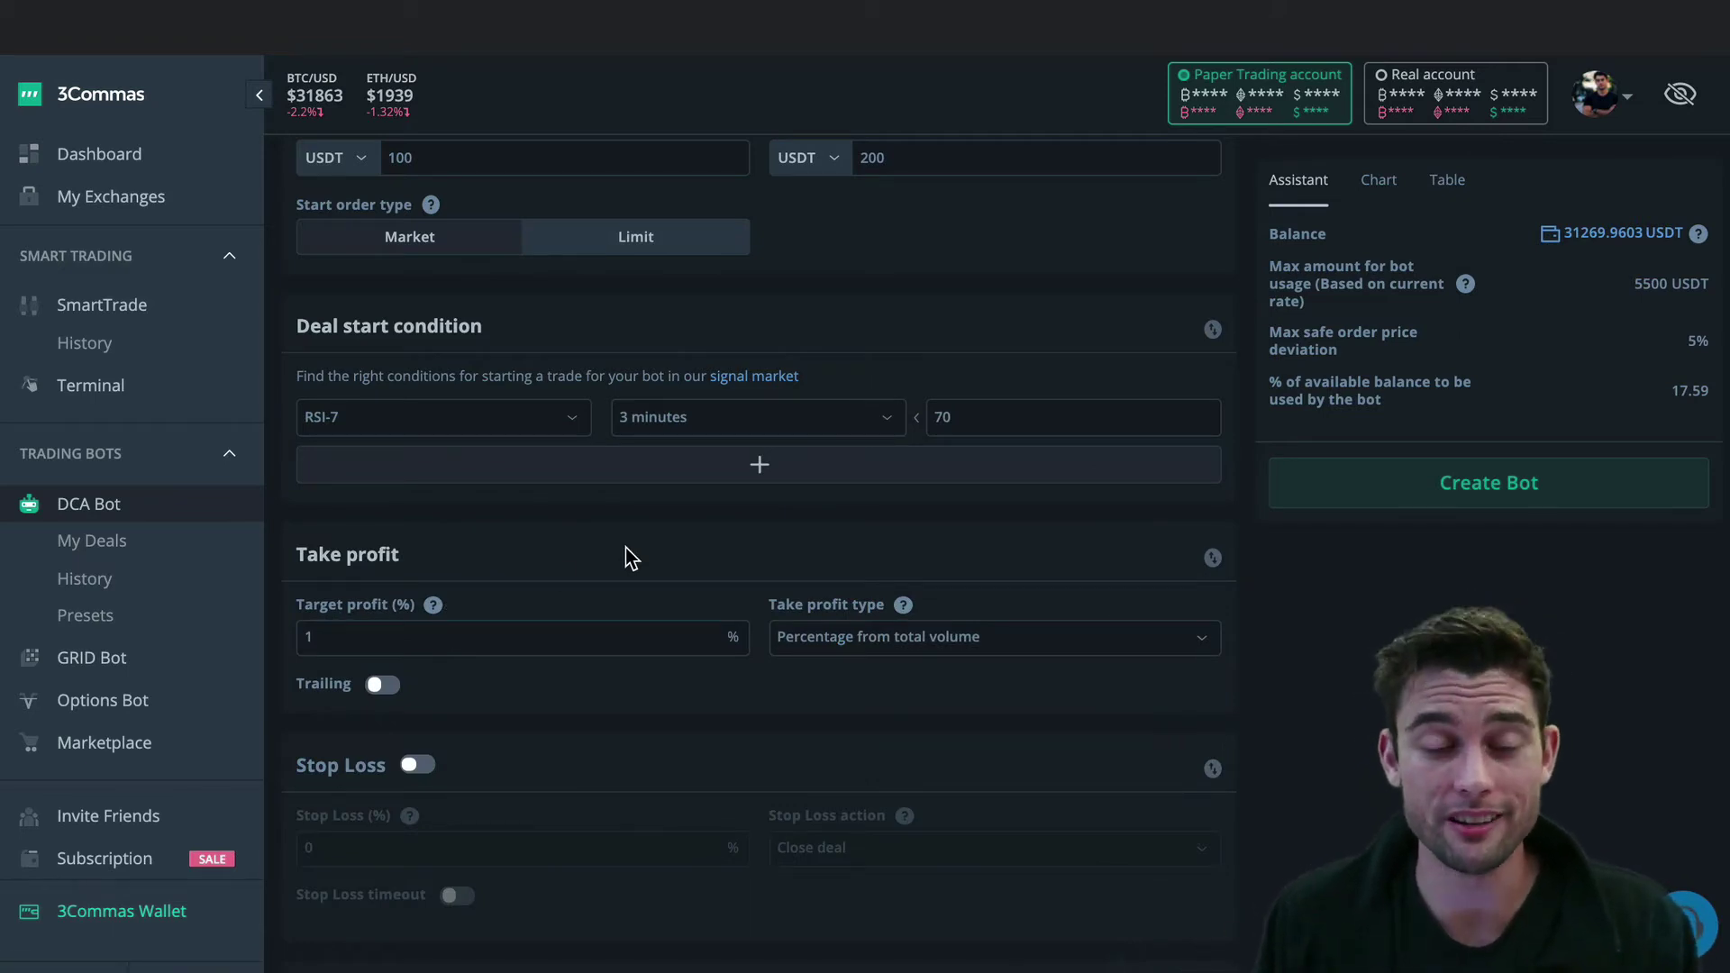
click(706, 425)
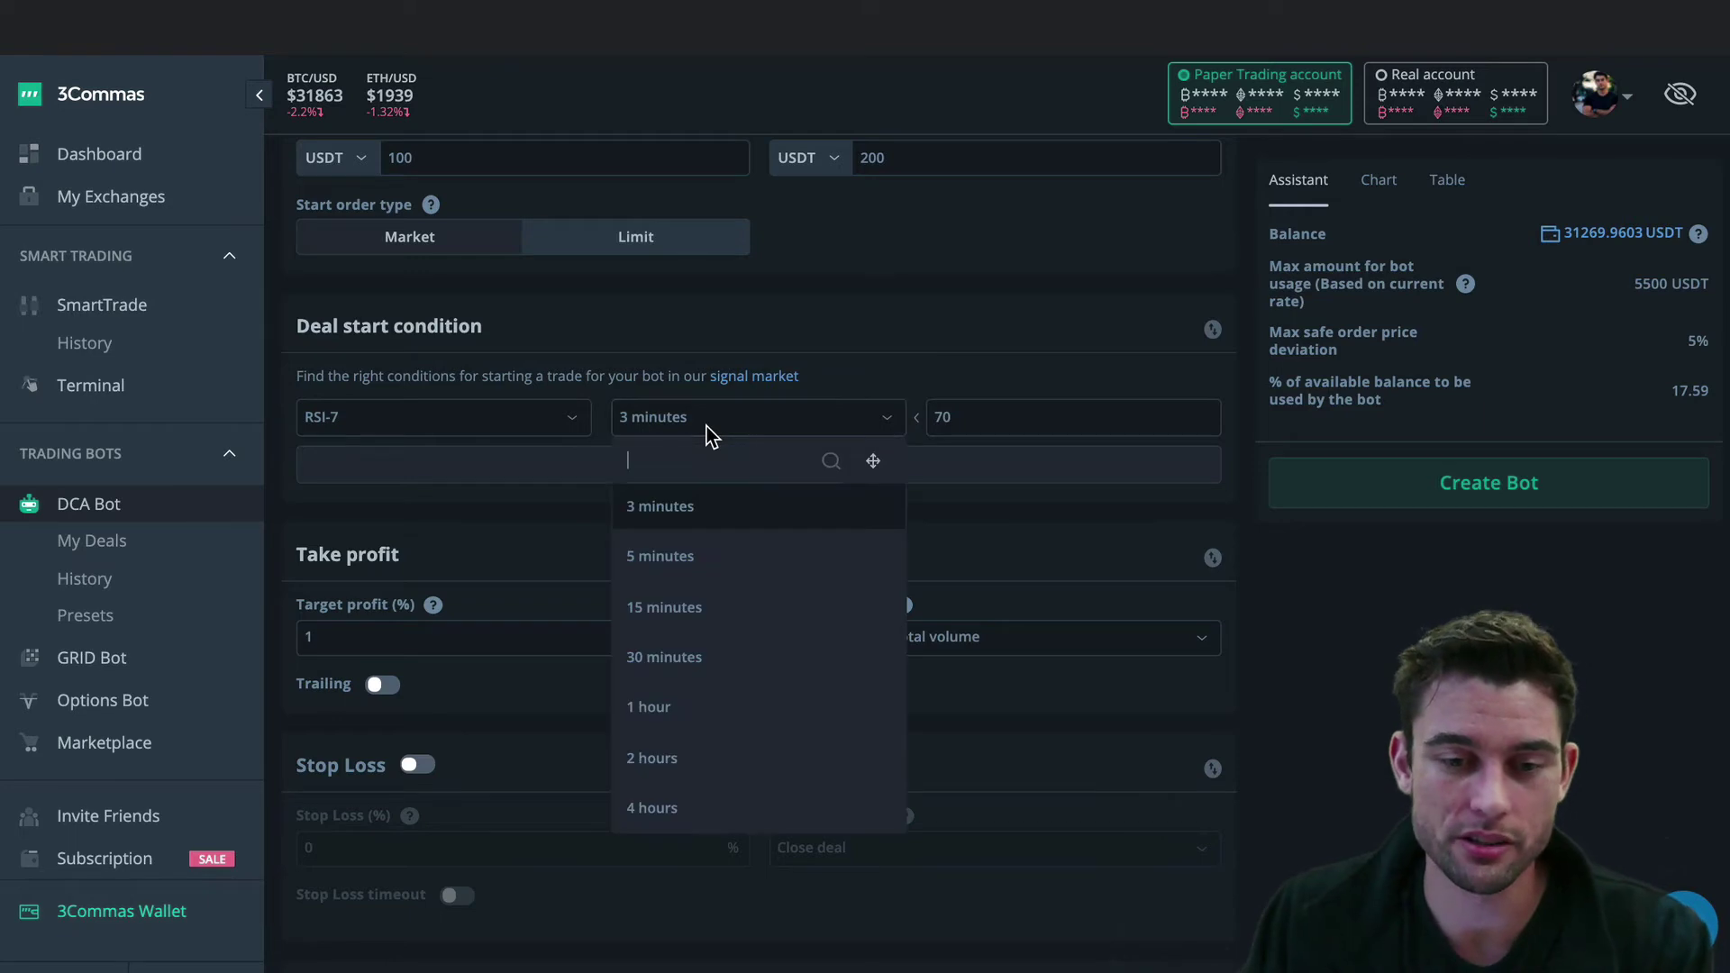
click(718, 609)
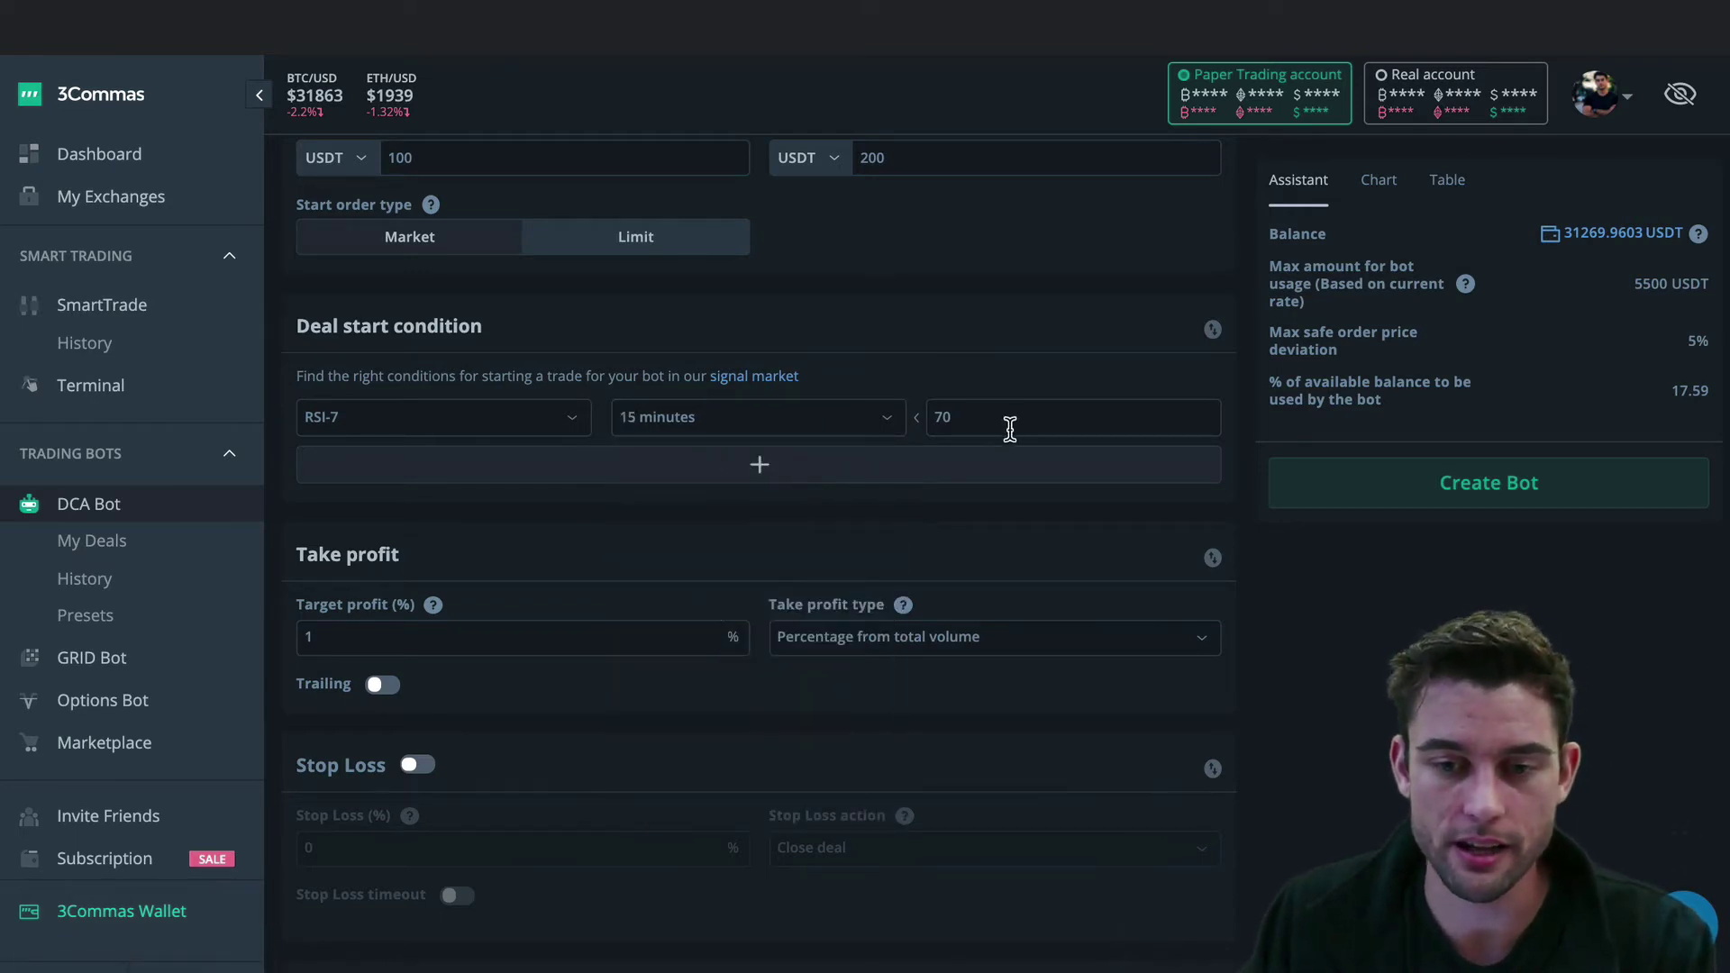
click(983, 416)
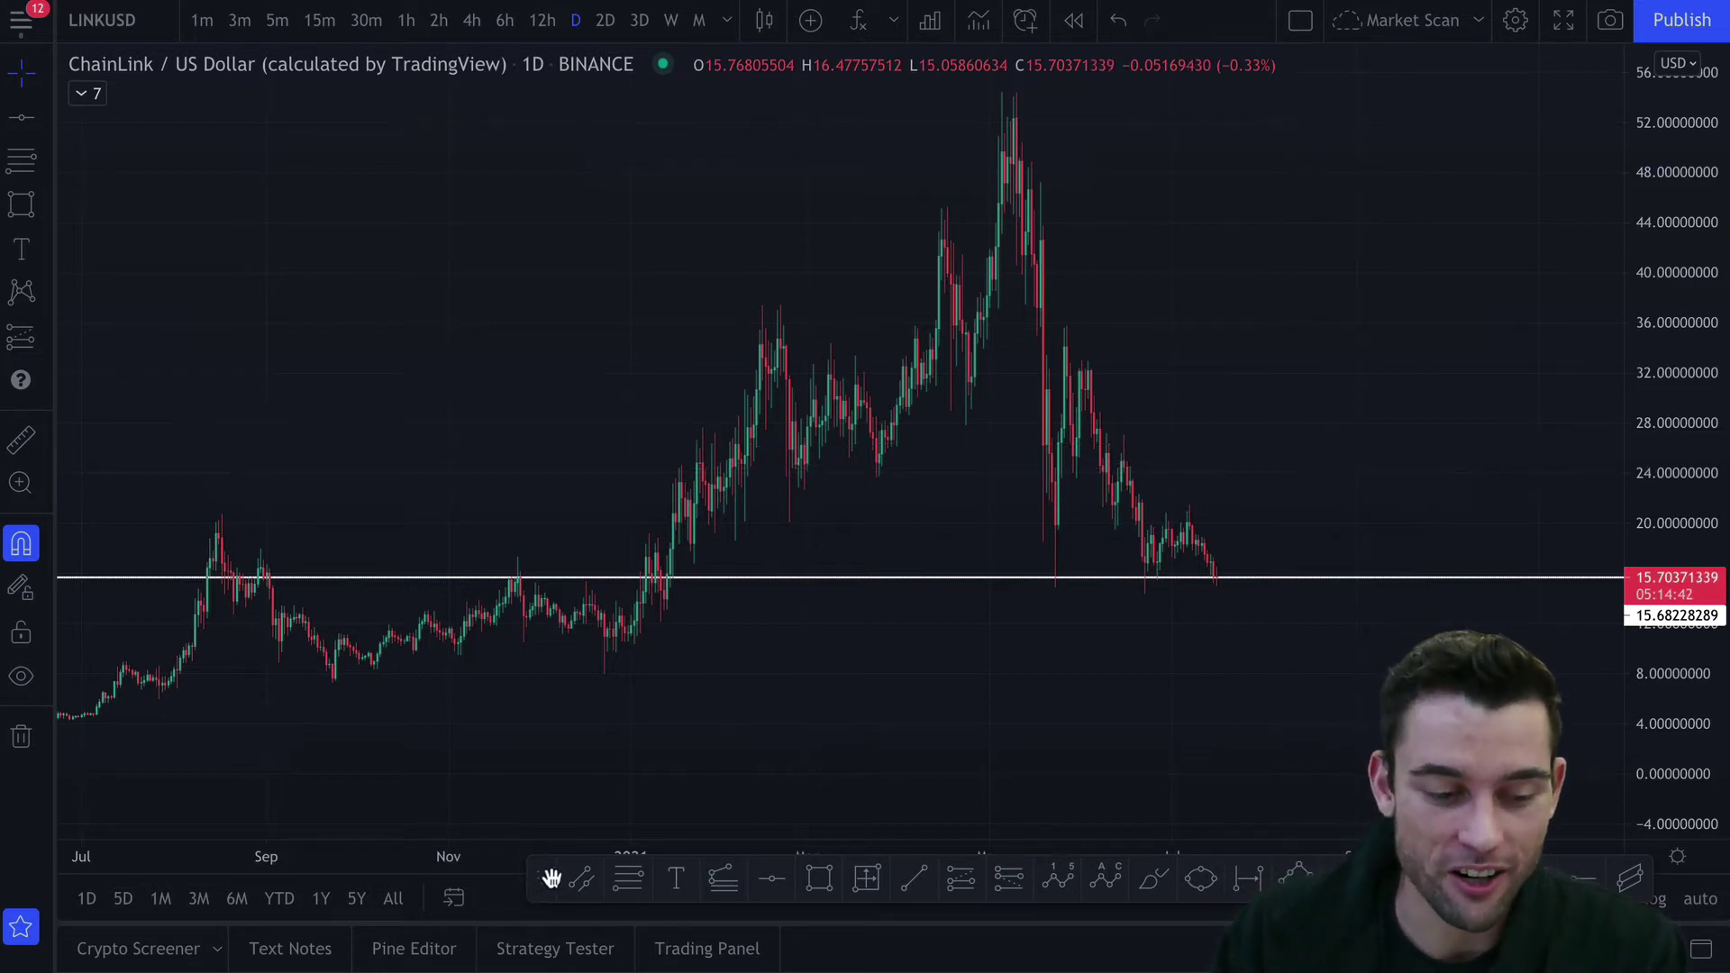
Add the built-in Relative Strength Index indicator to the LINKUSD chart
drag(551, 878, 552, 927)
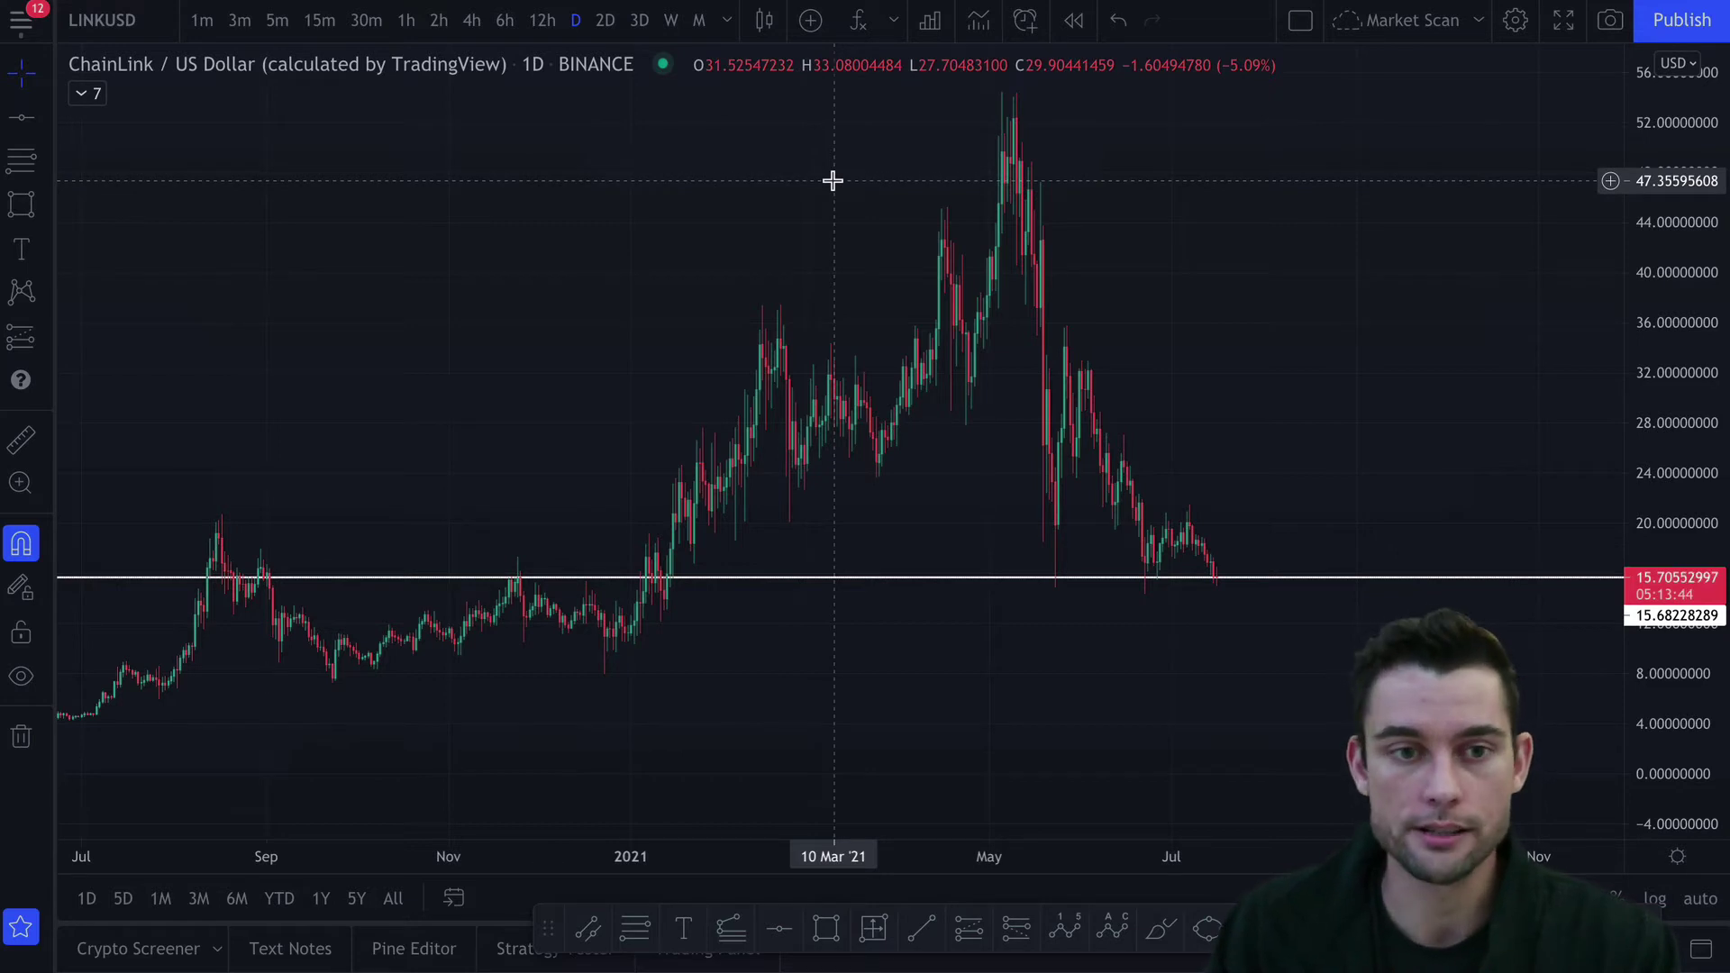
click(856, 29)
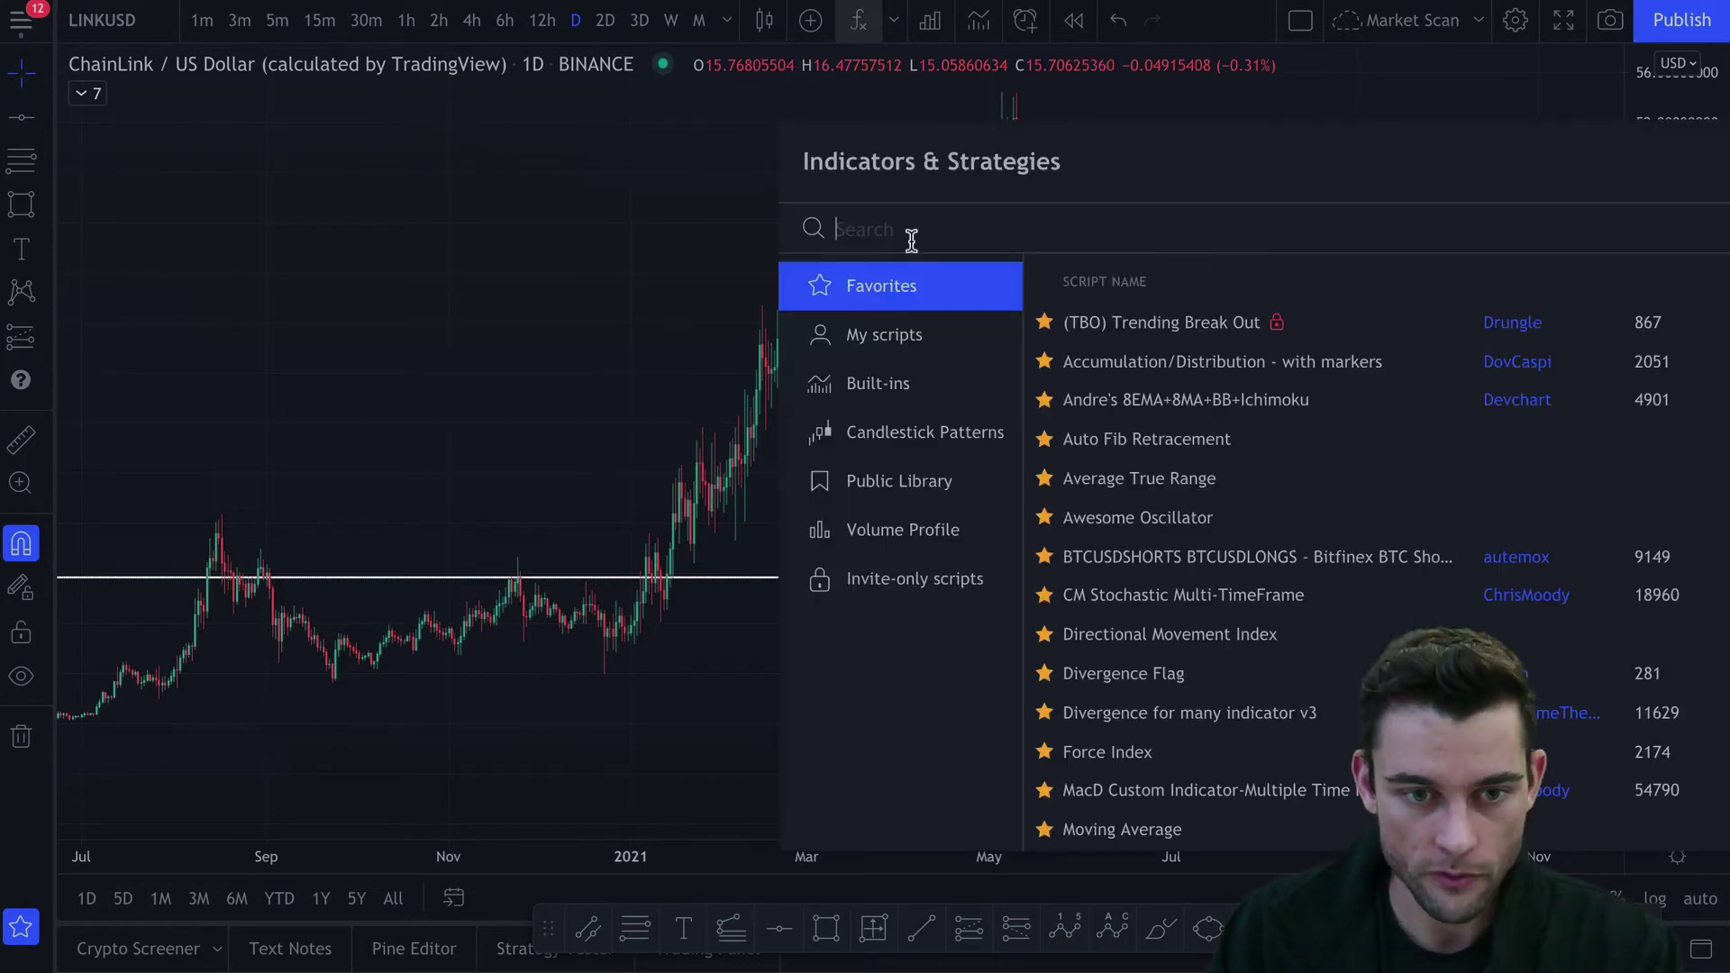
text(rsi)
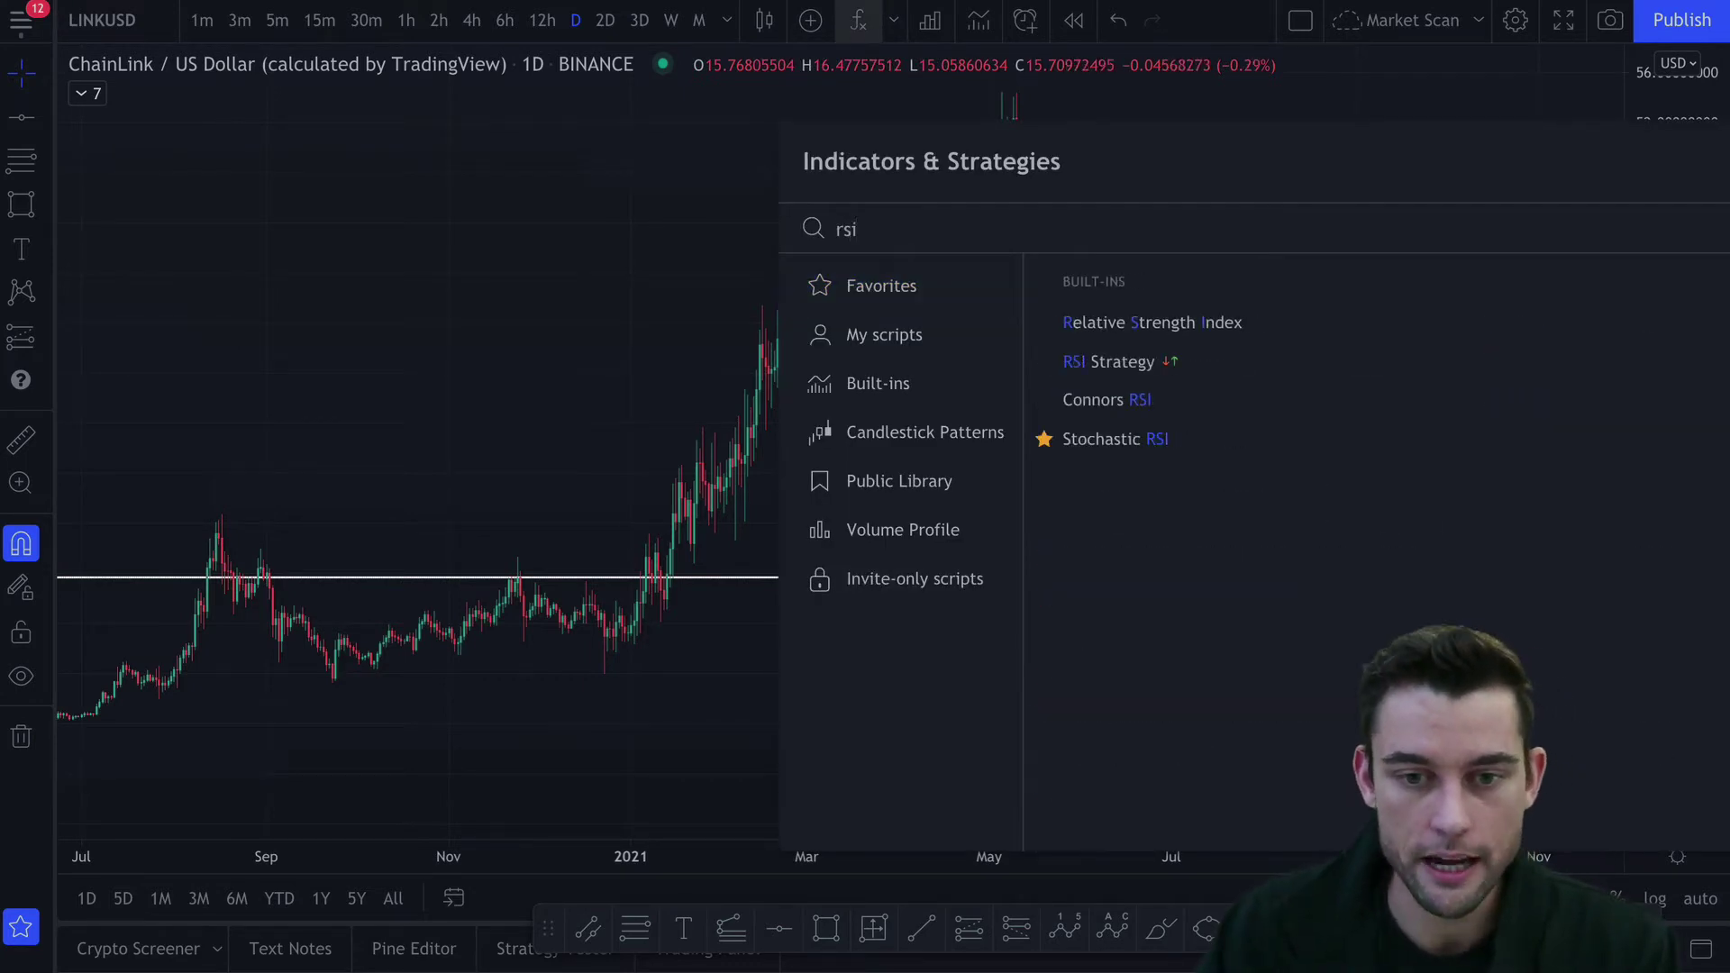
click(1273, 323)
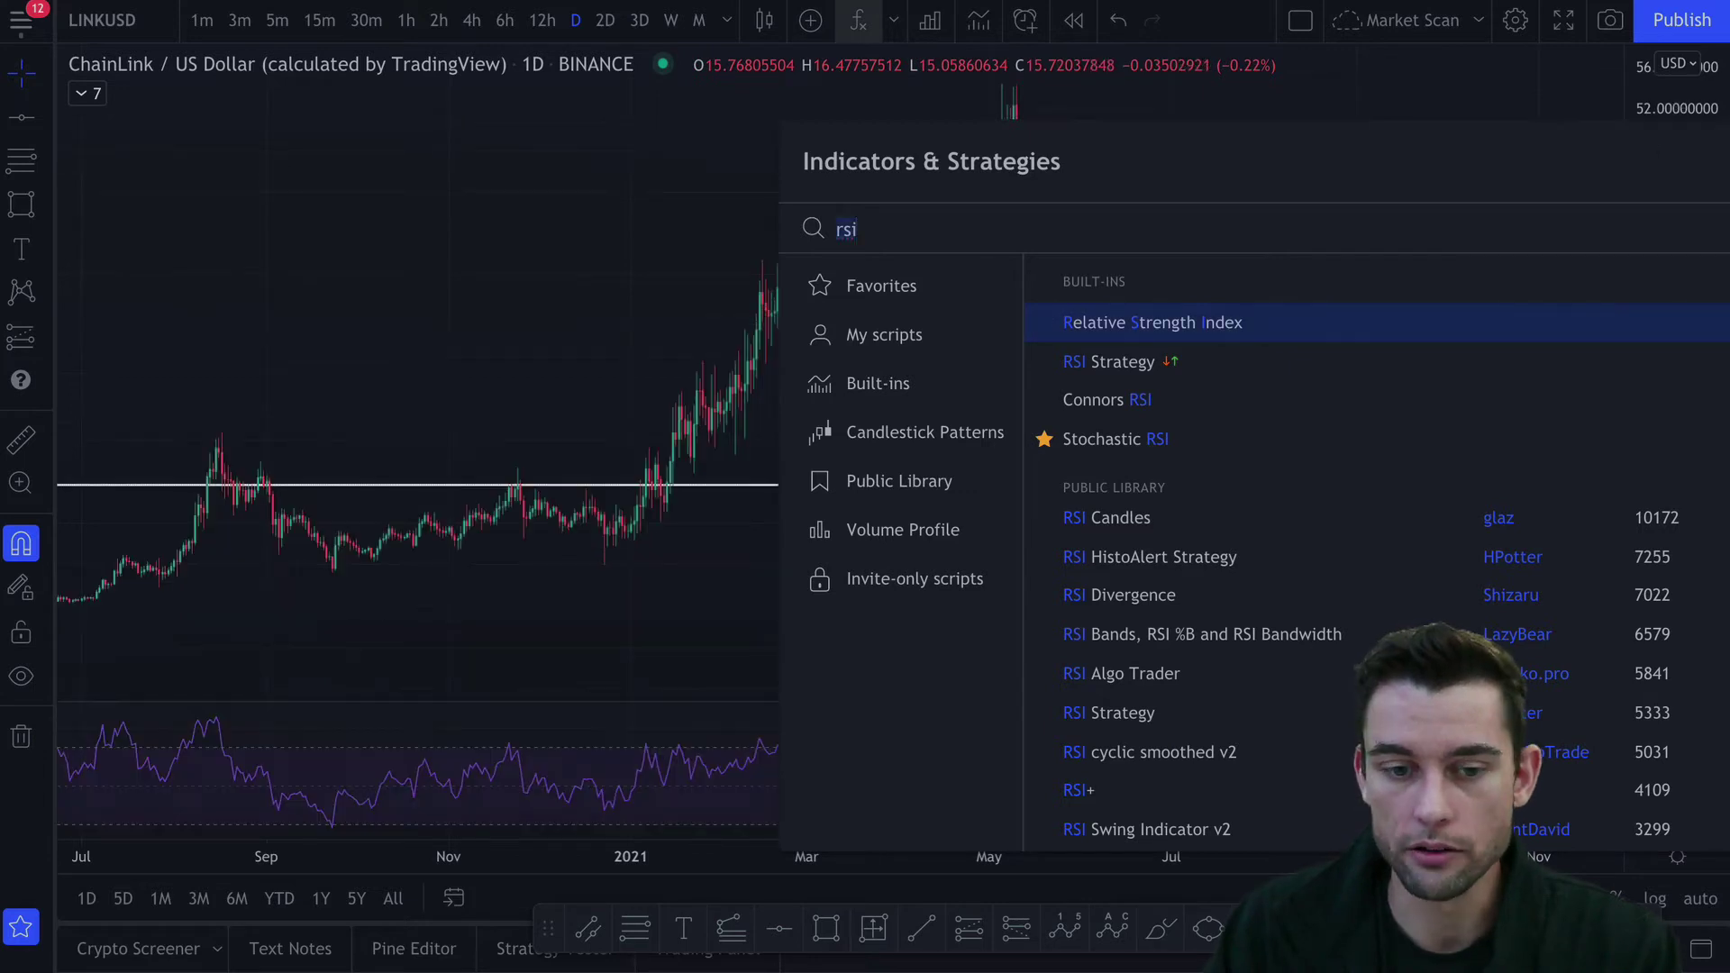
click(1657, 159)
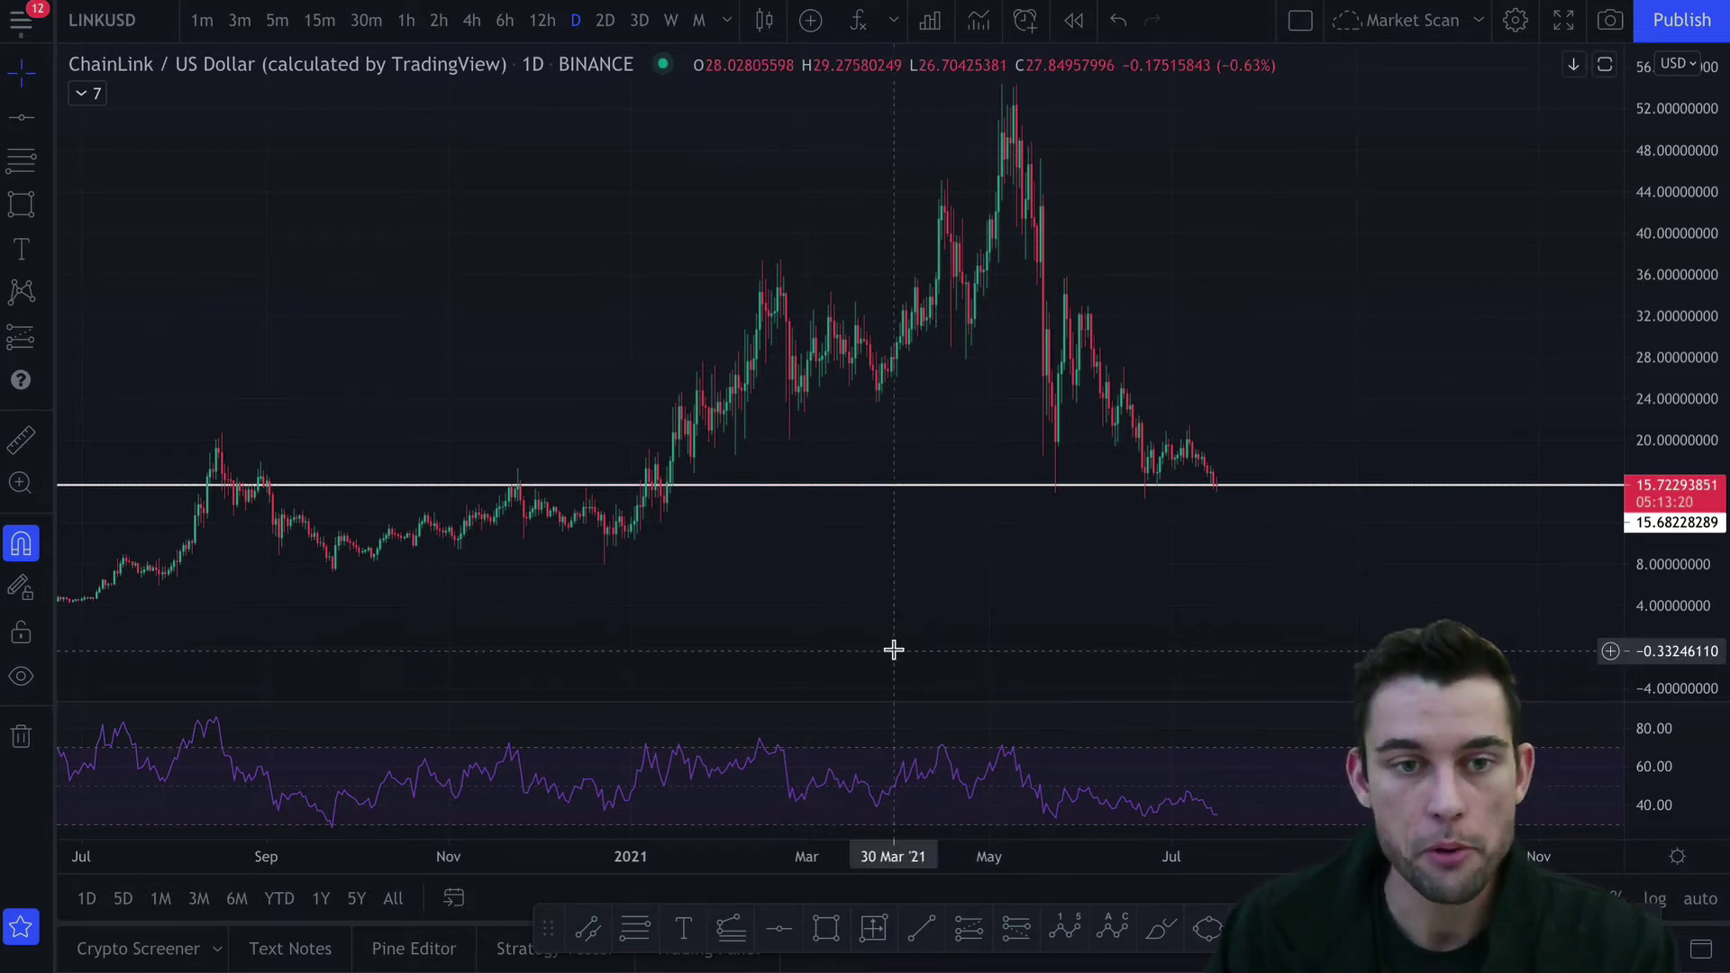
Add the Divergence Flag indicator from the favorite scripts to the chart
click(857, 20)
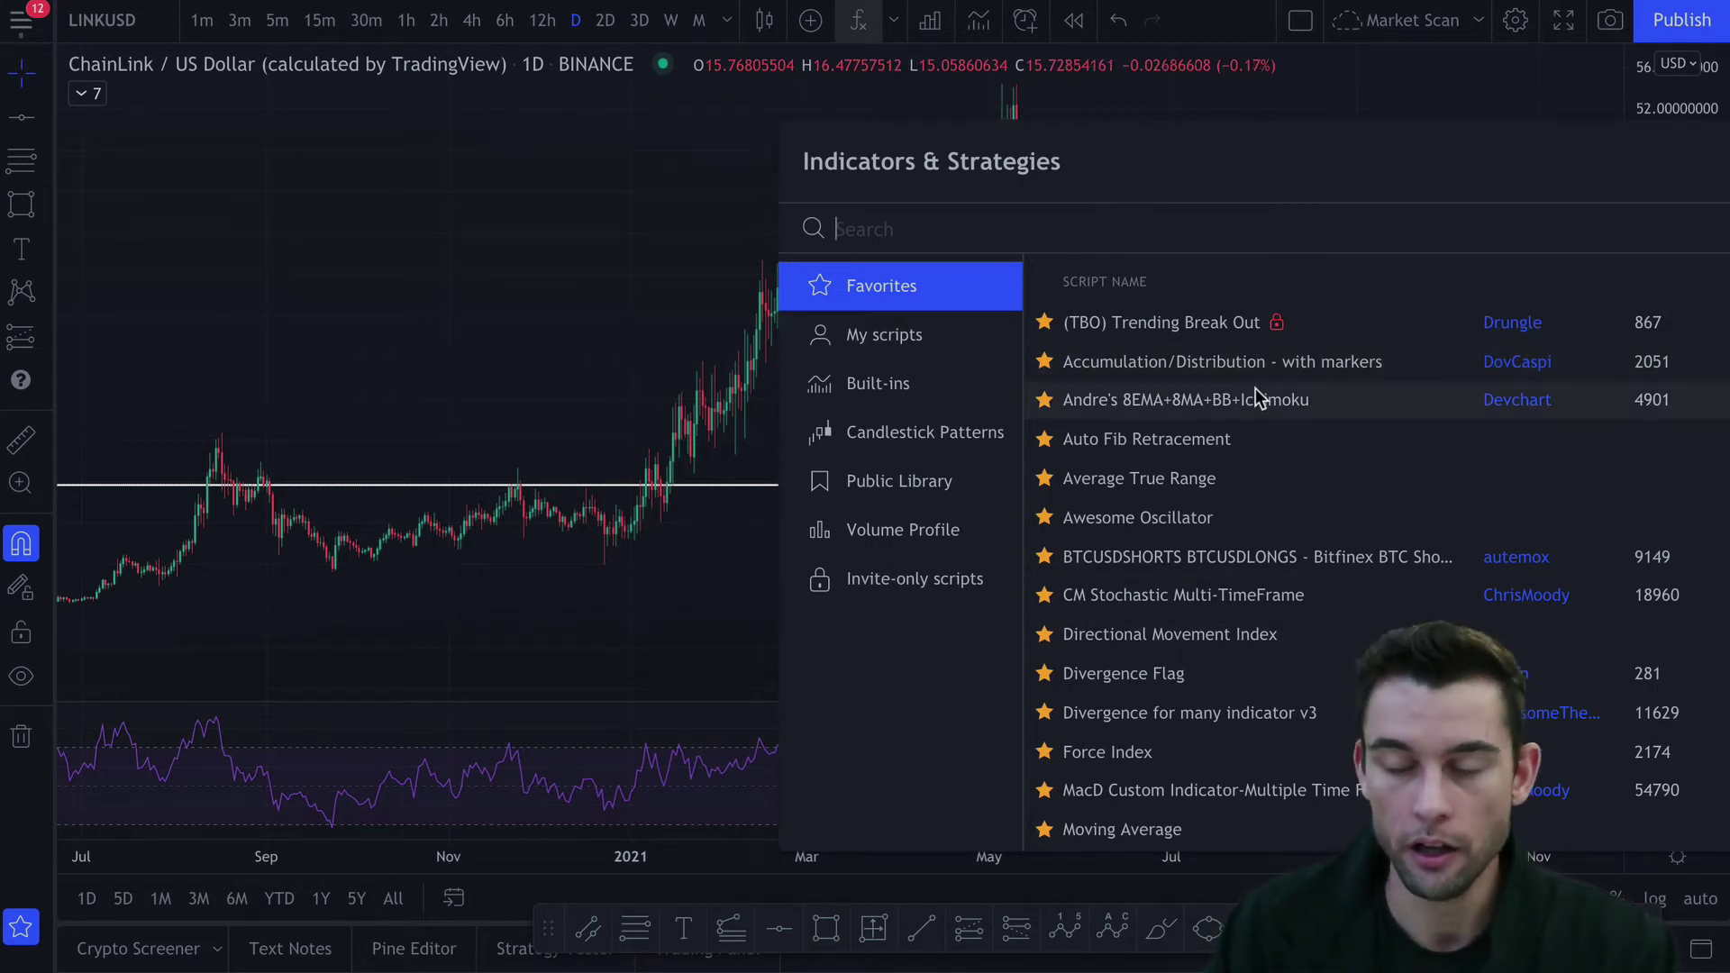
click(1183, 689)
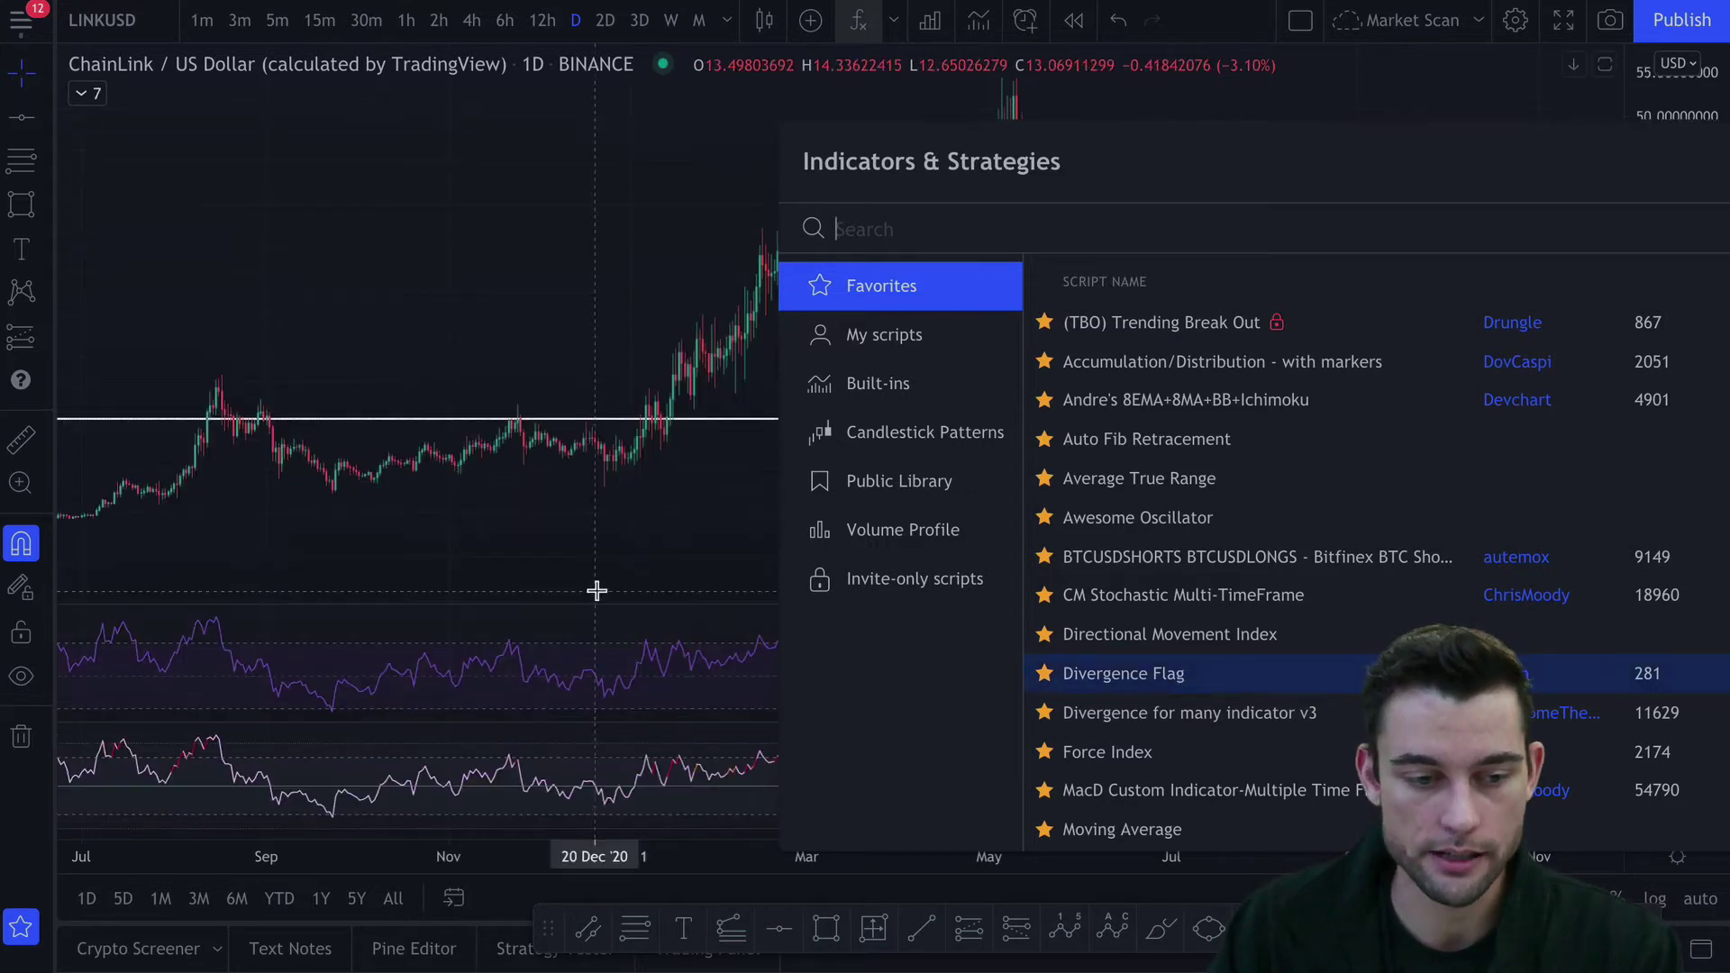
click(720, 517)
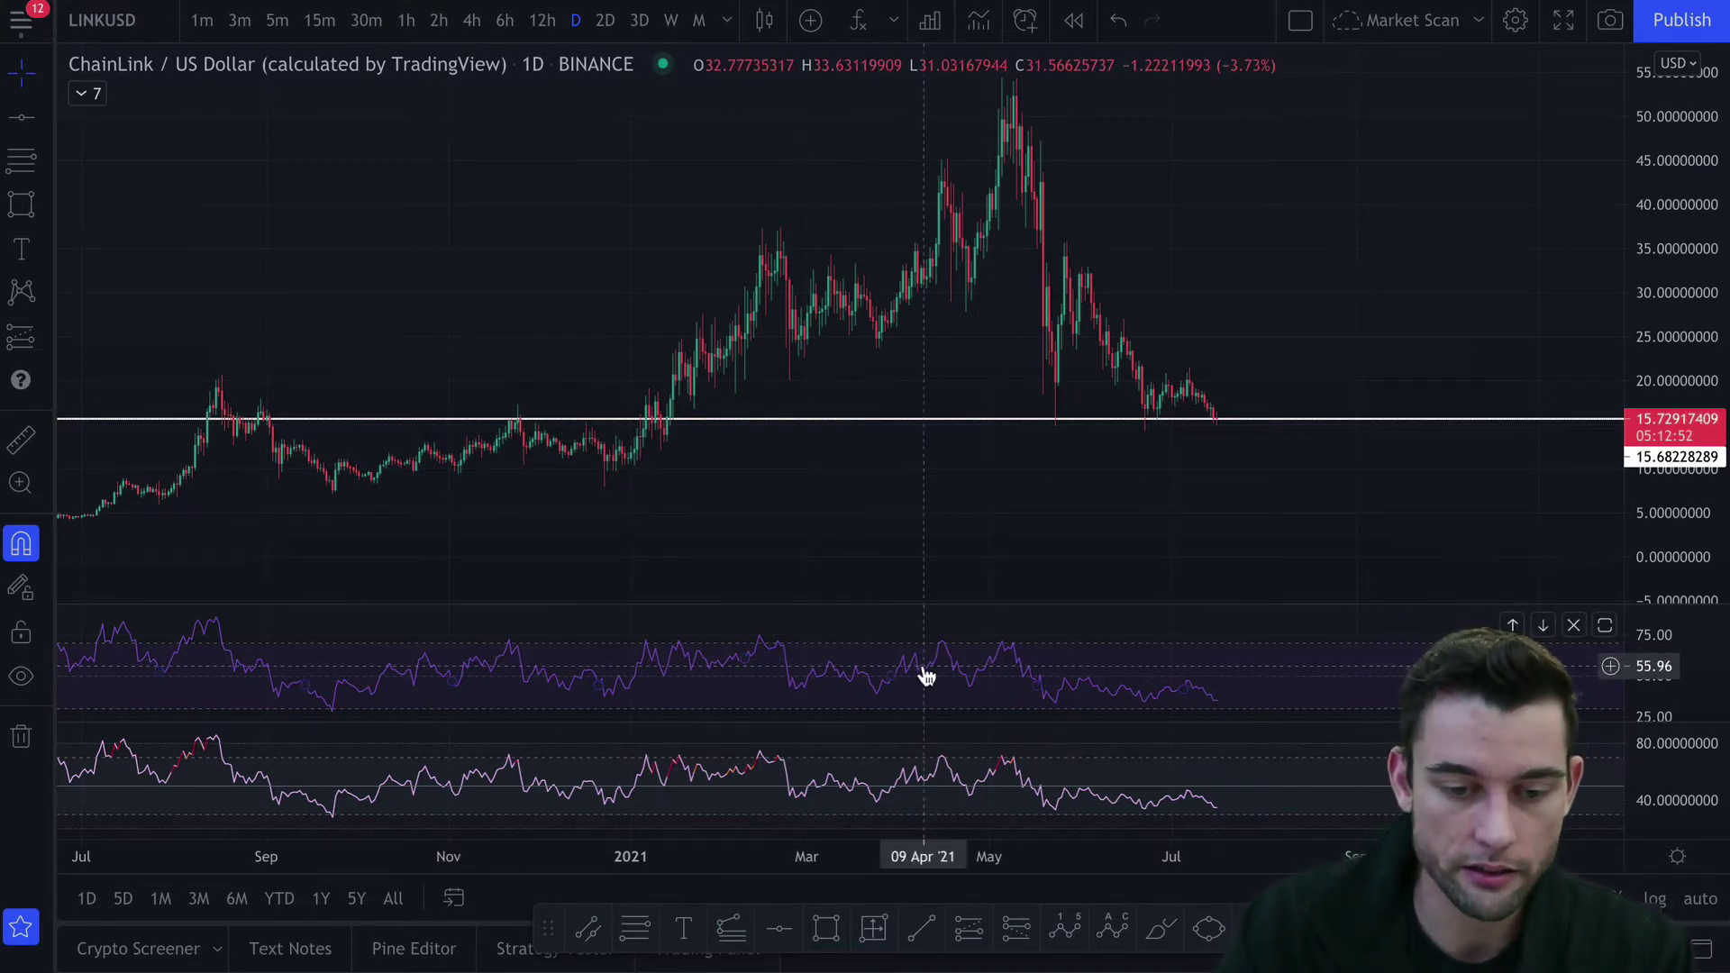
Remove the plain Relative Strength Index indicator and enlarge the Divergence Flag pane below the price chart
key(Delete)
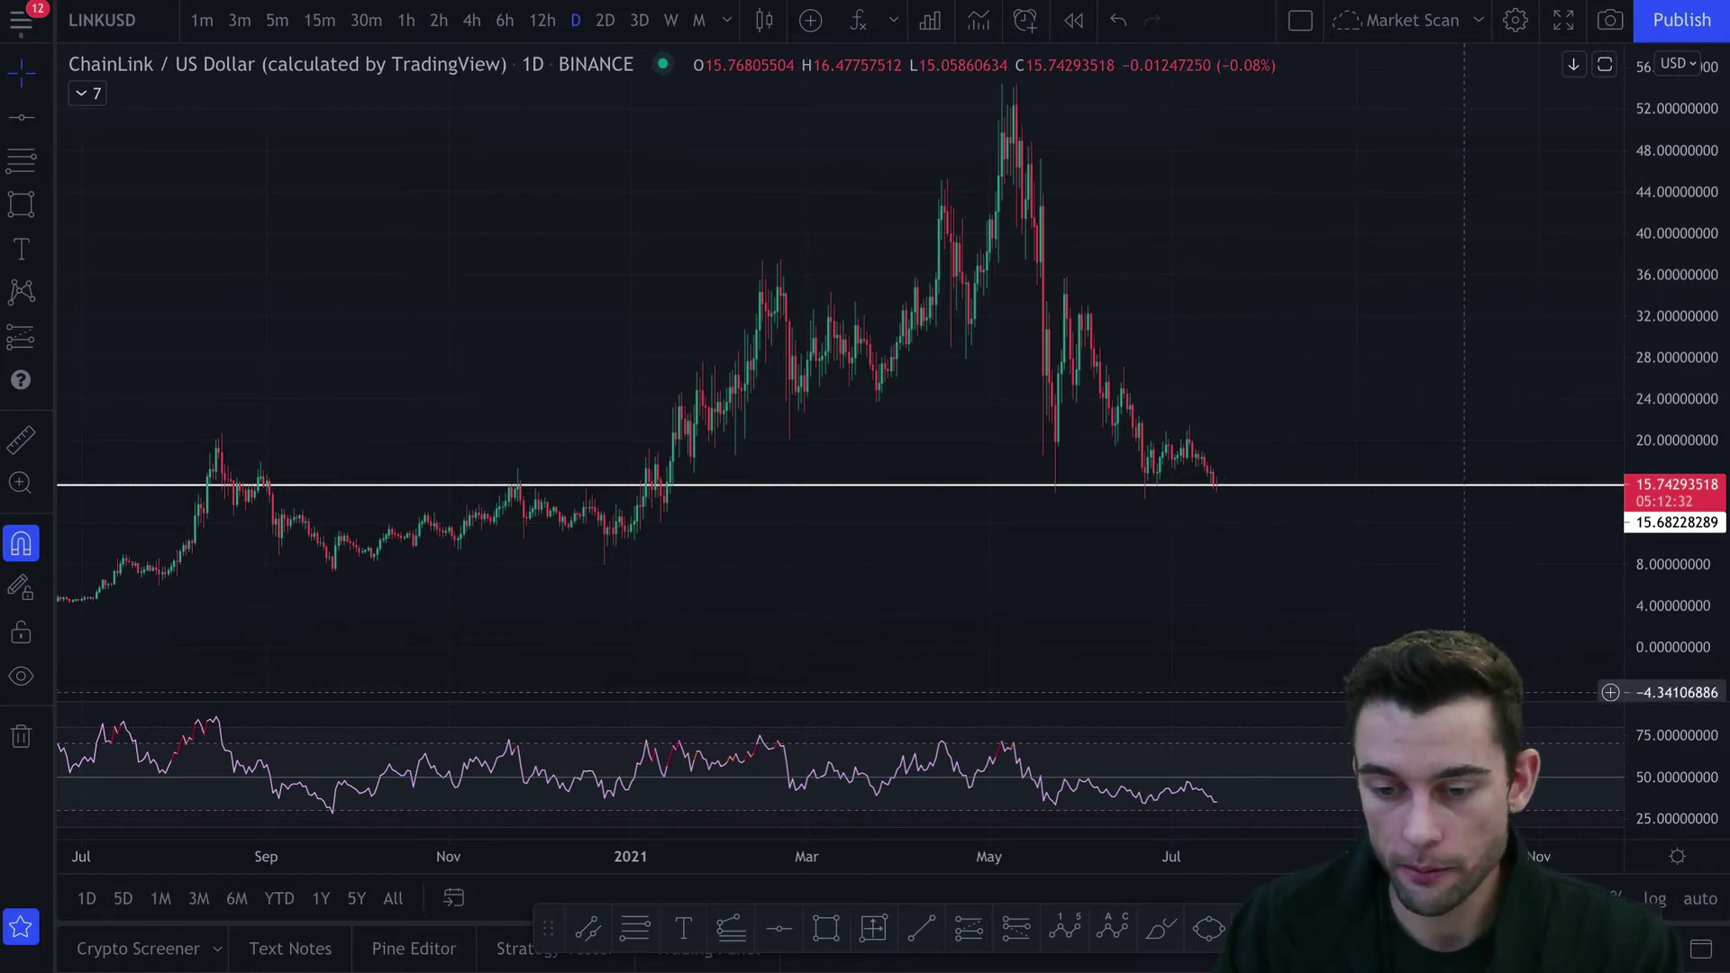
drag(1437, 700, 1451, 579)
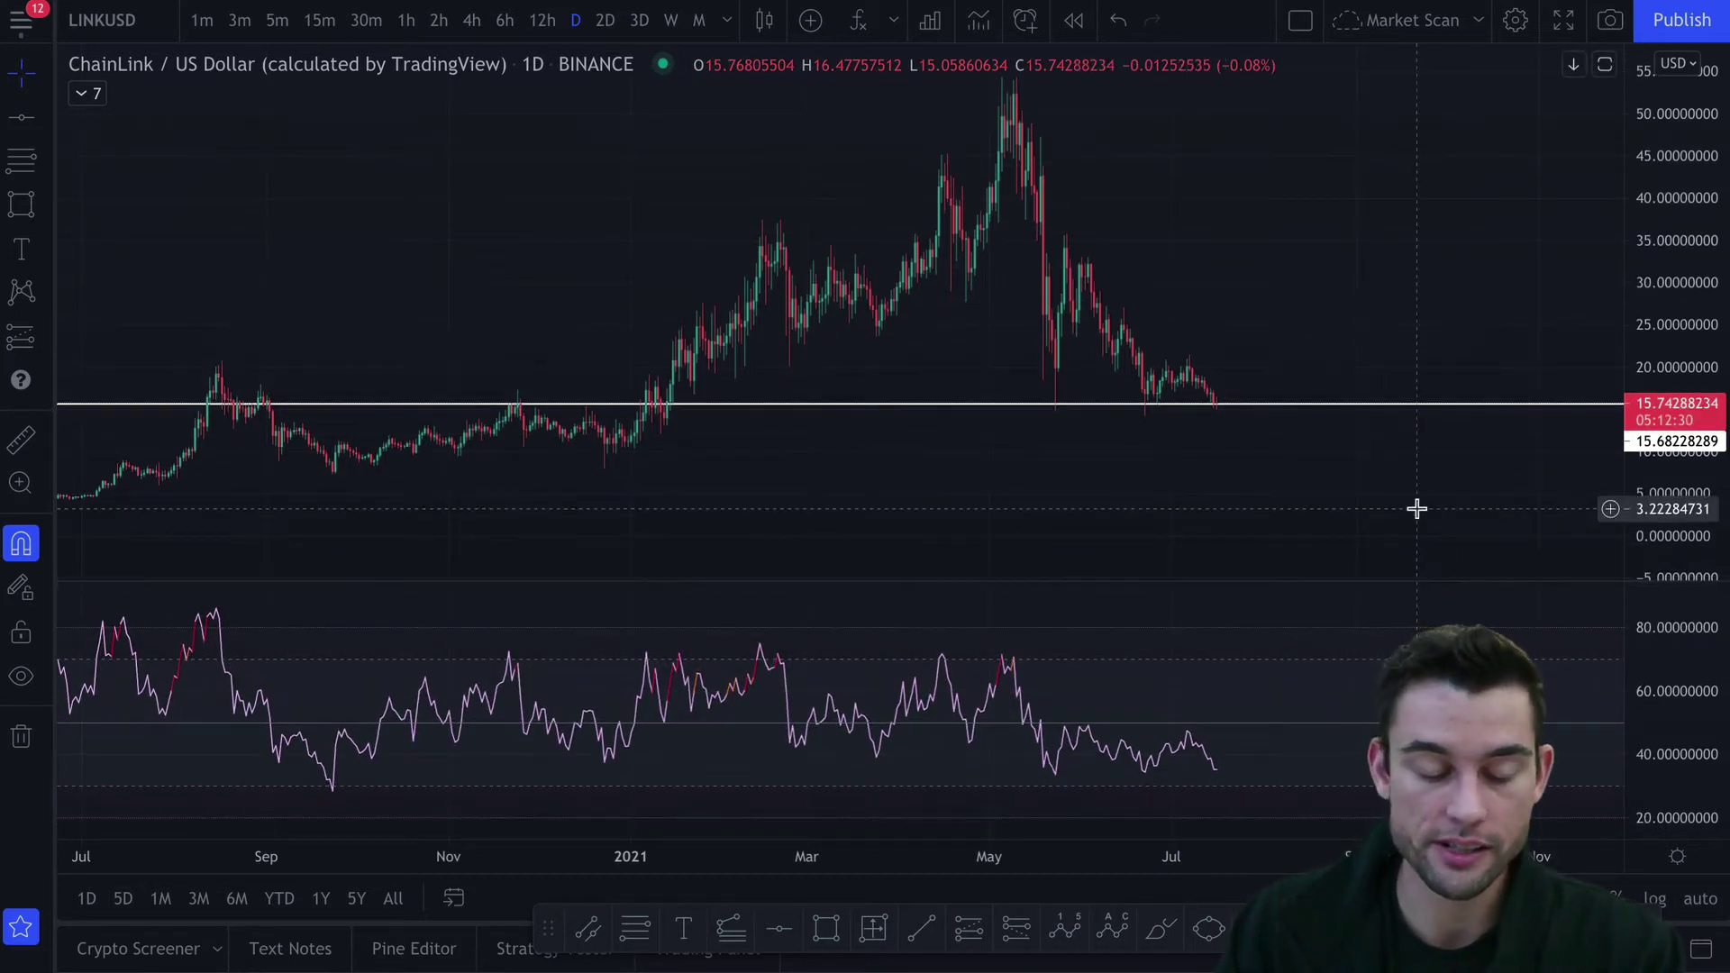
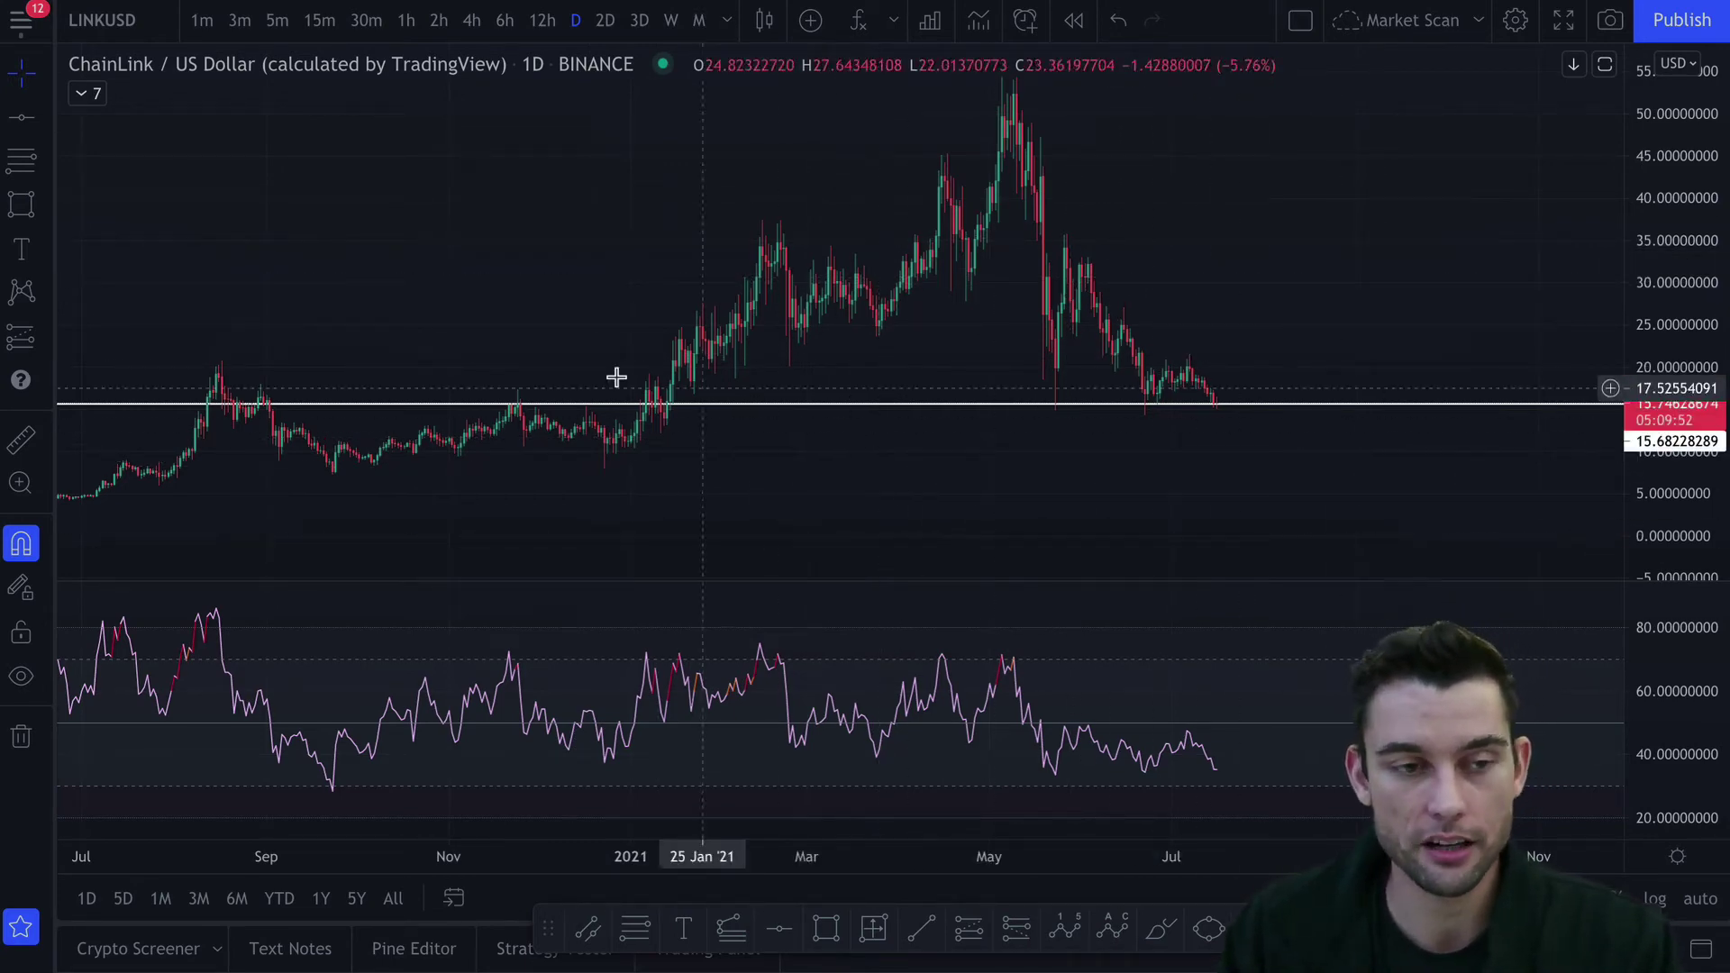
Switch the chart to the 4-hour timeframe and measure the price drop from the mid-June high to 19 June
click(468, 24)
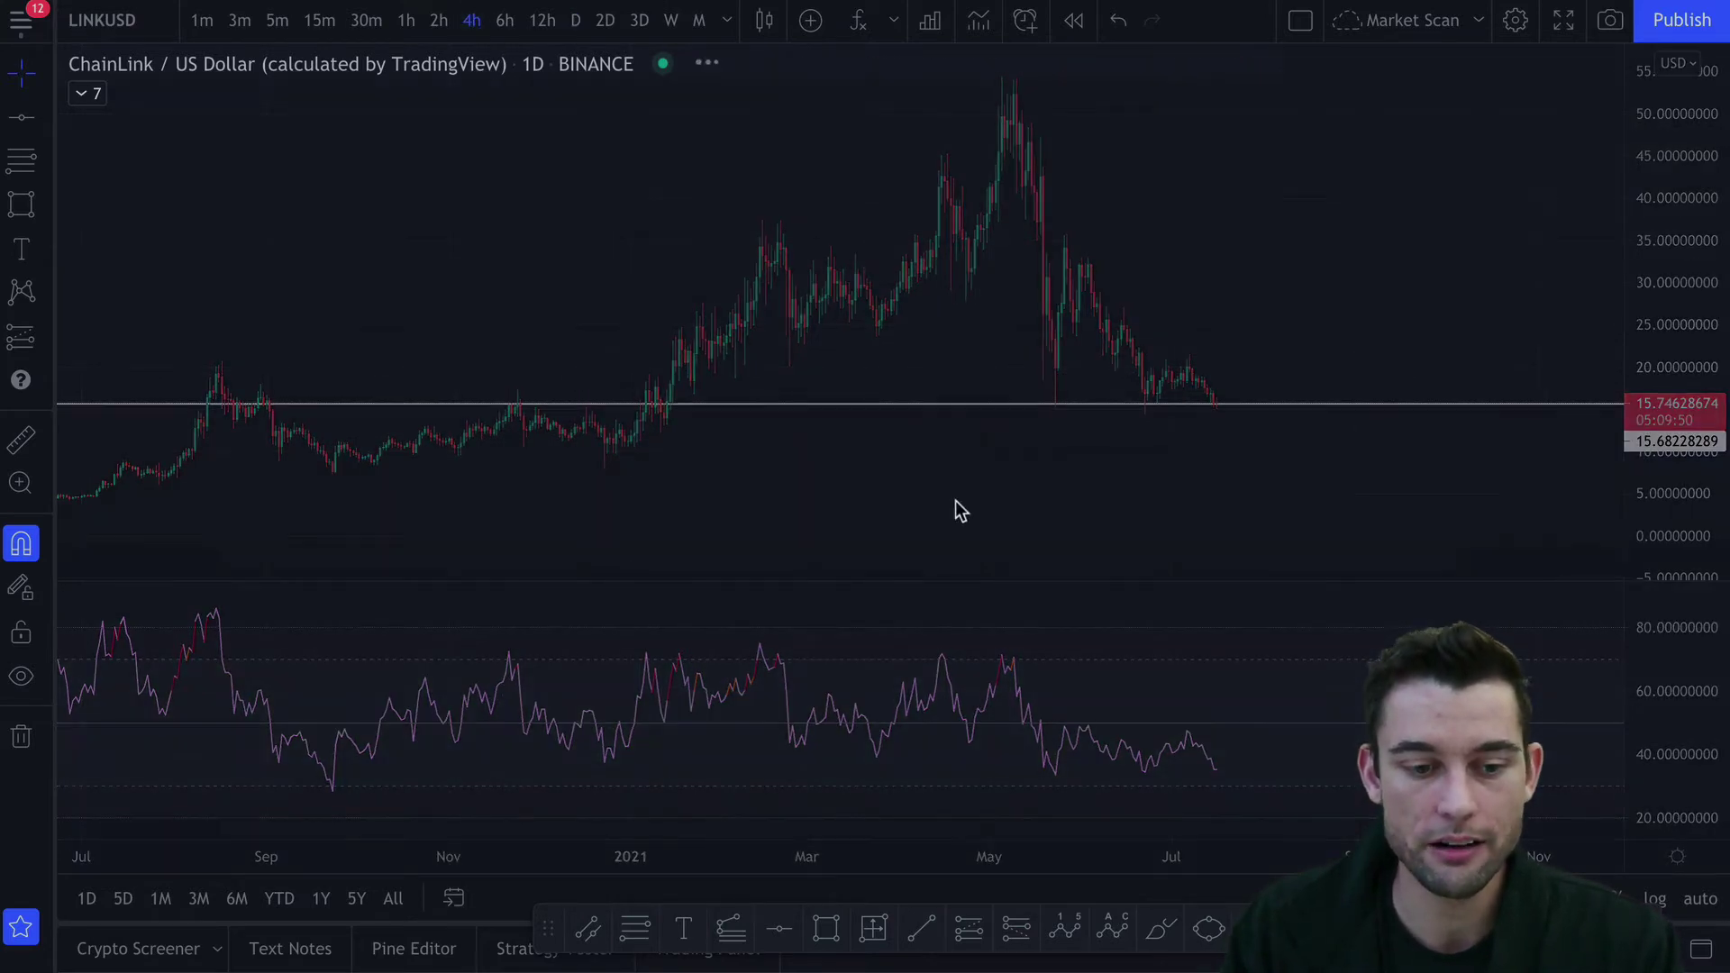
scroll(1210, 247, down, 3)
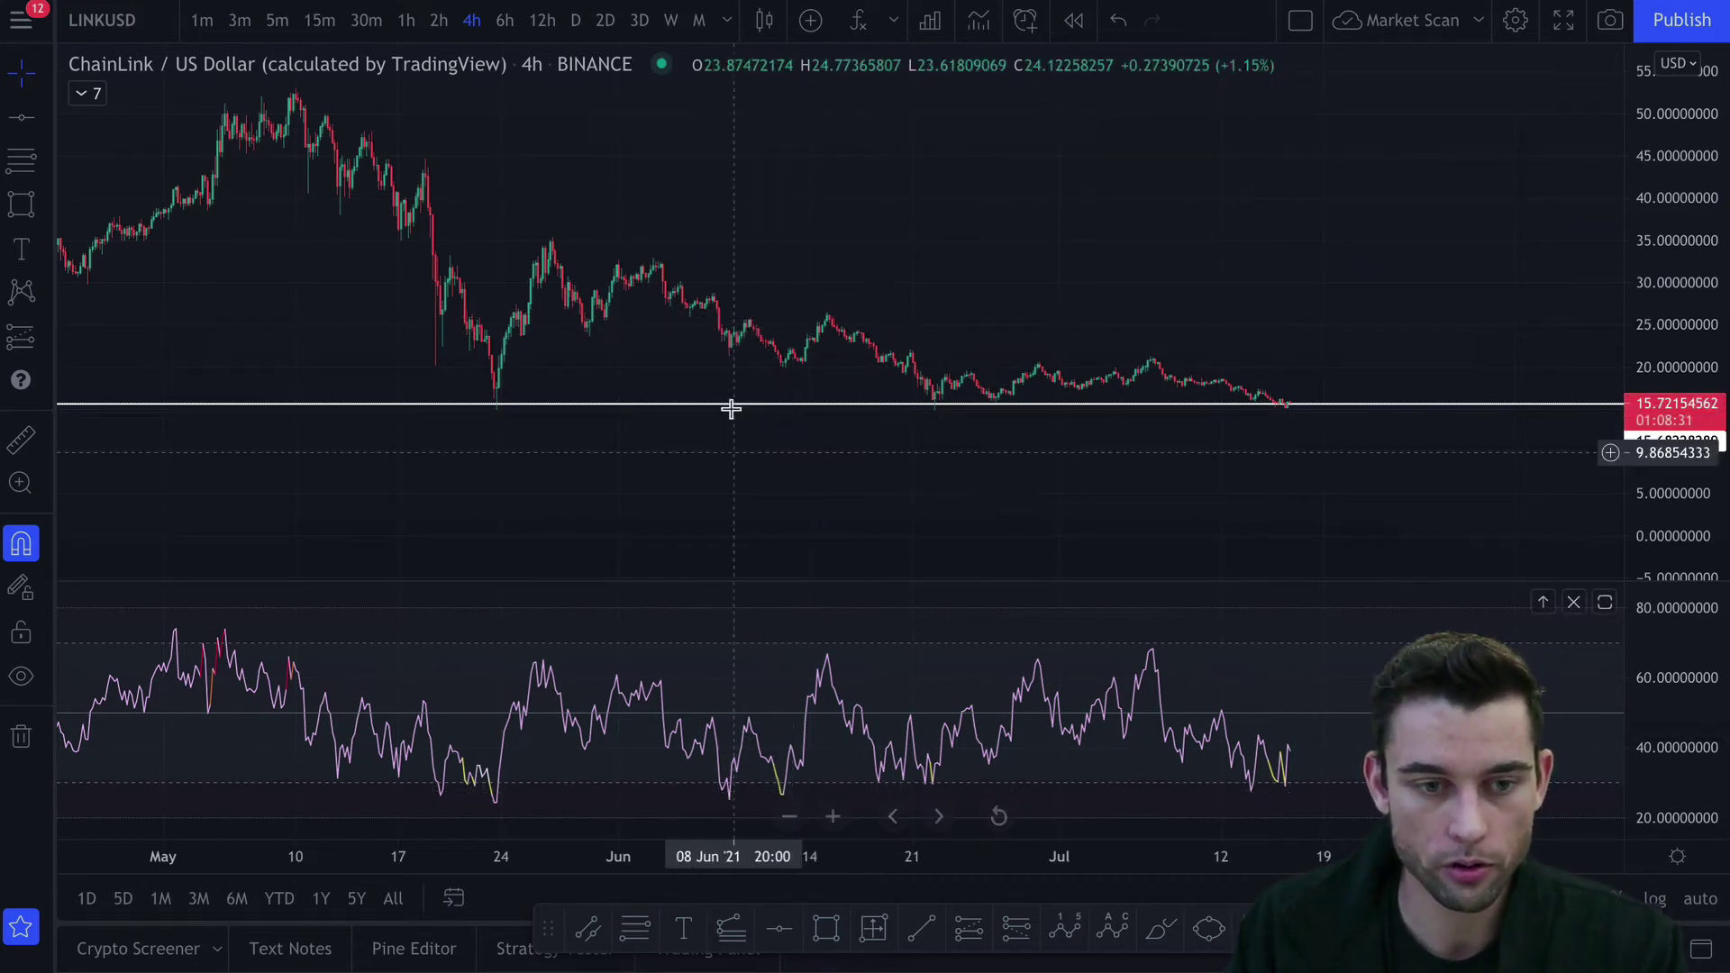
shift+click(827, 359)
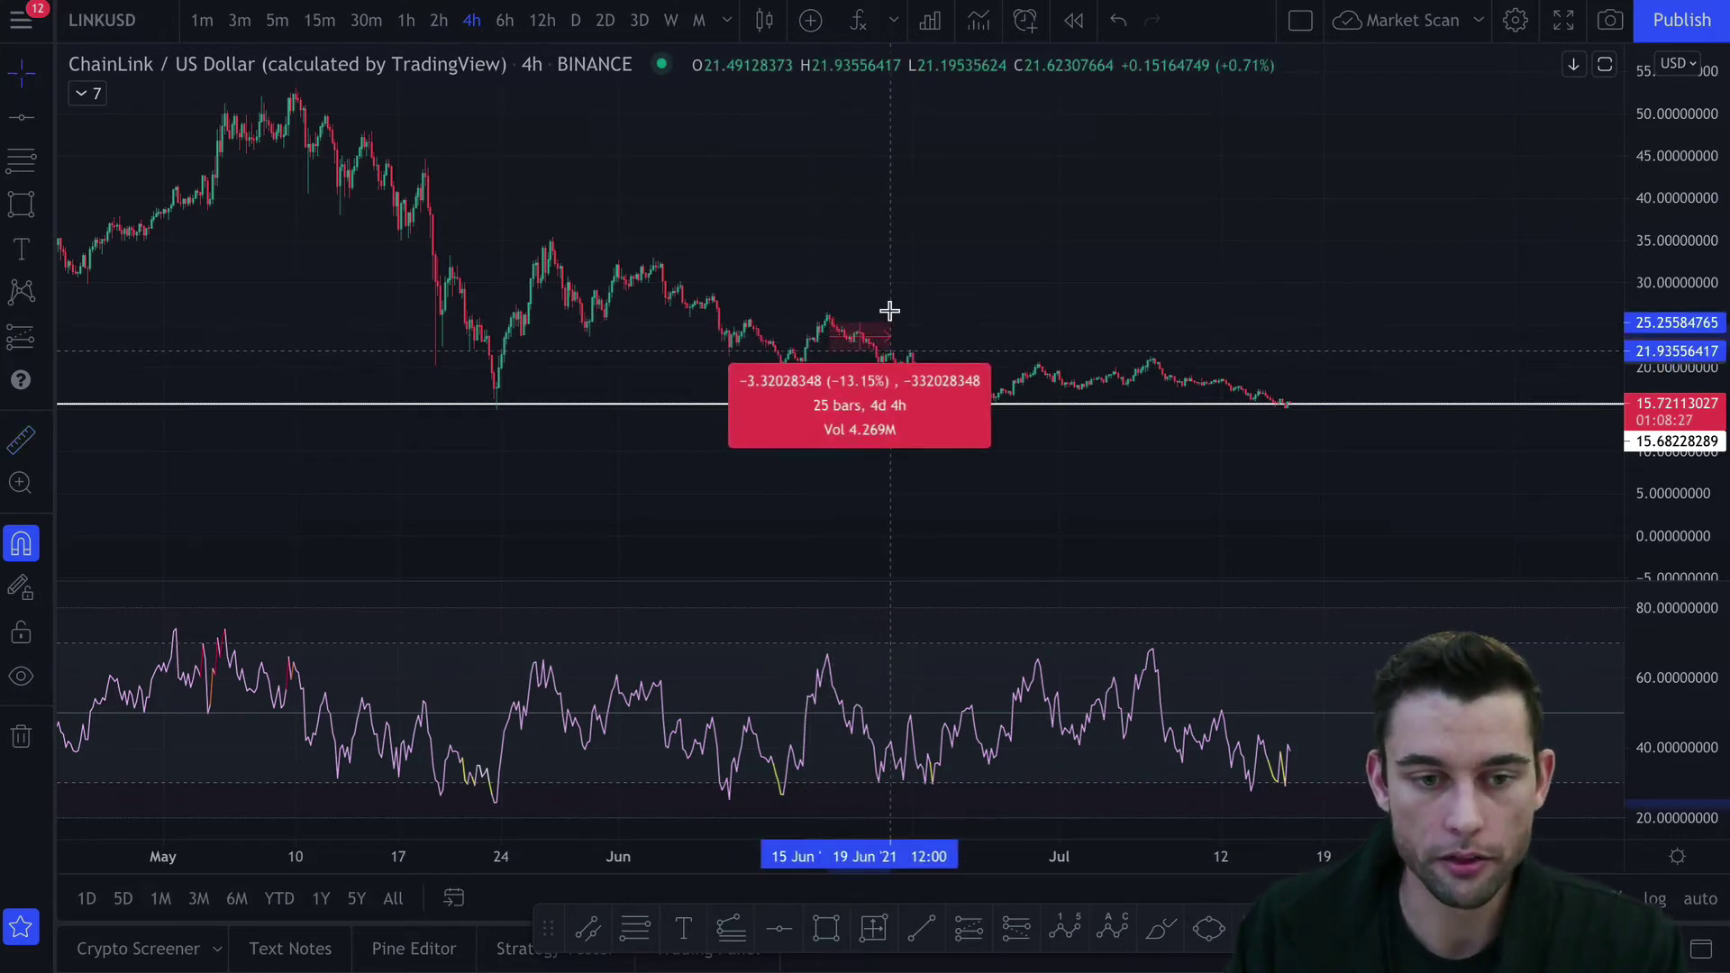
click(923, 297)
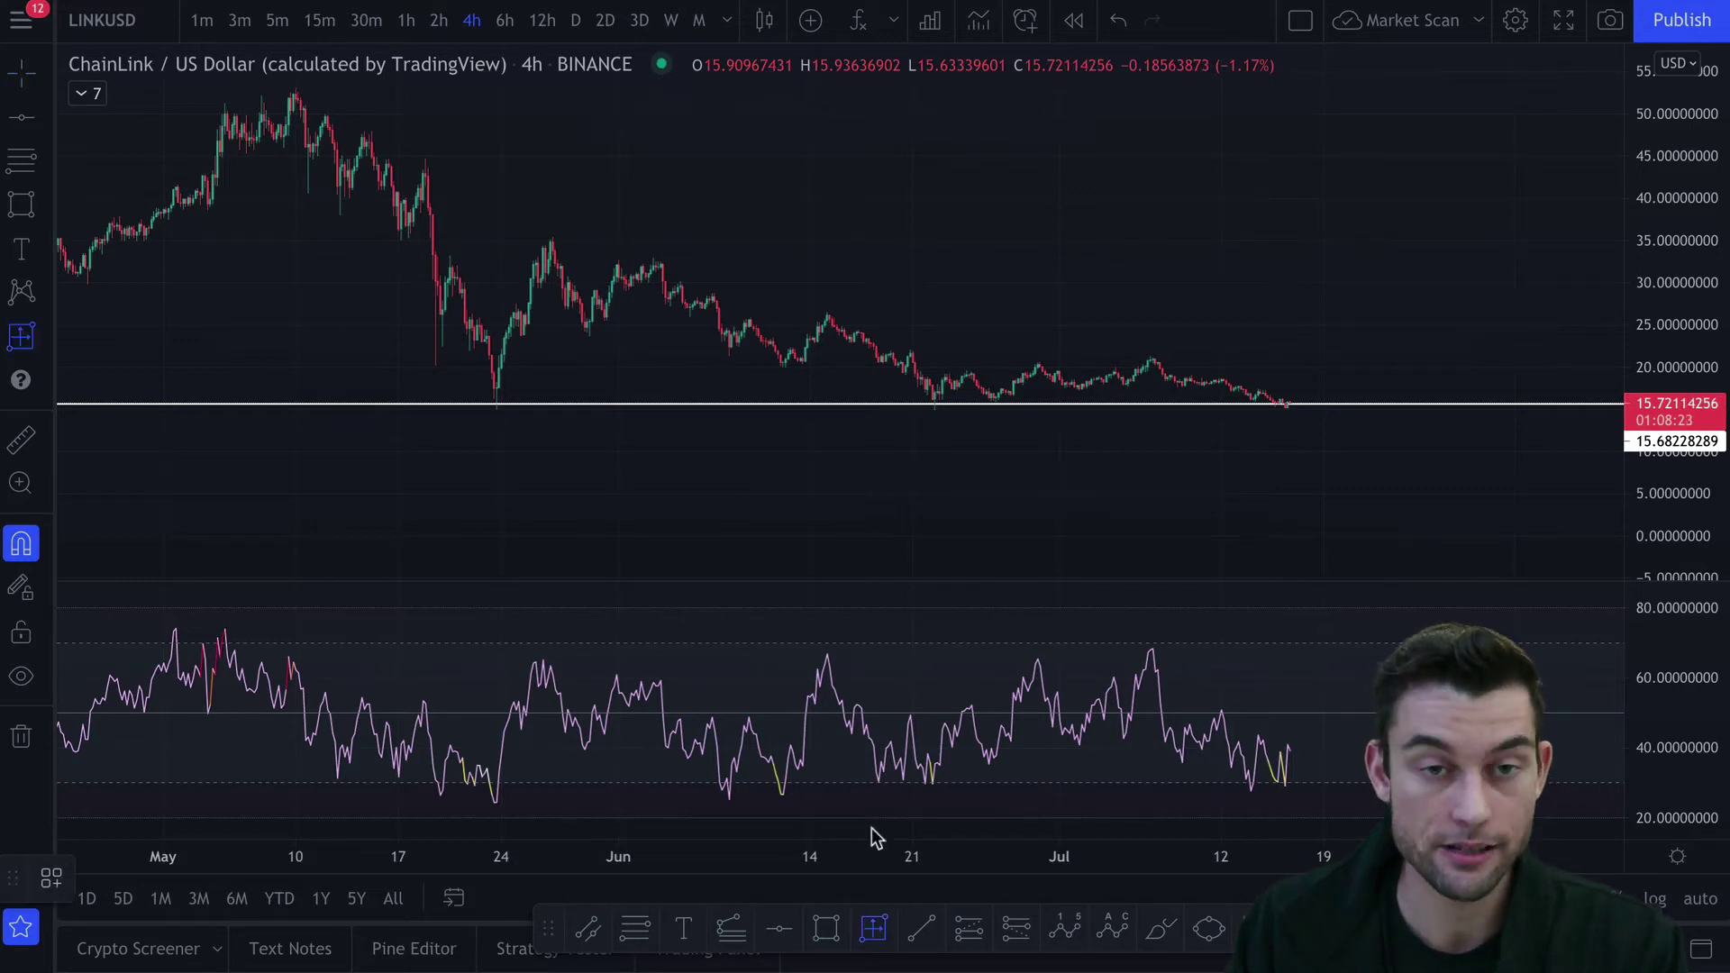
Measure the price rise from the 12–13 June low to the following mid-June high with a date and price range, and clear it
shift+click(785, 367)
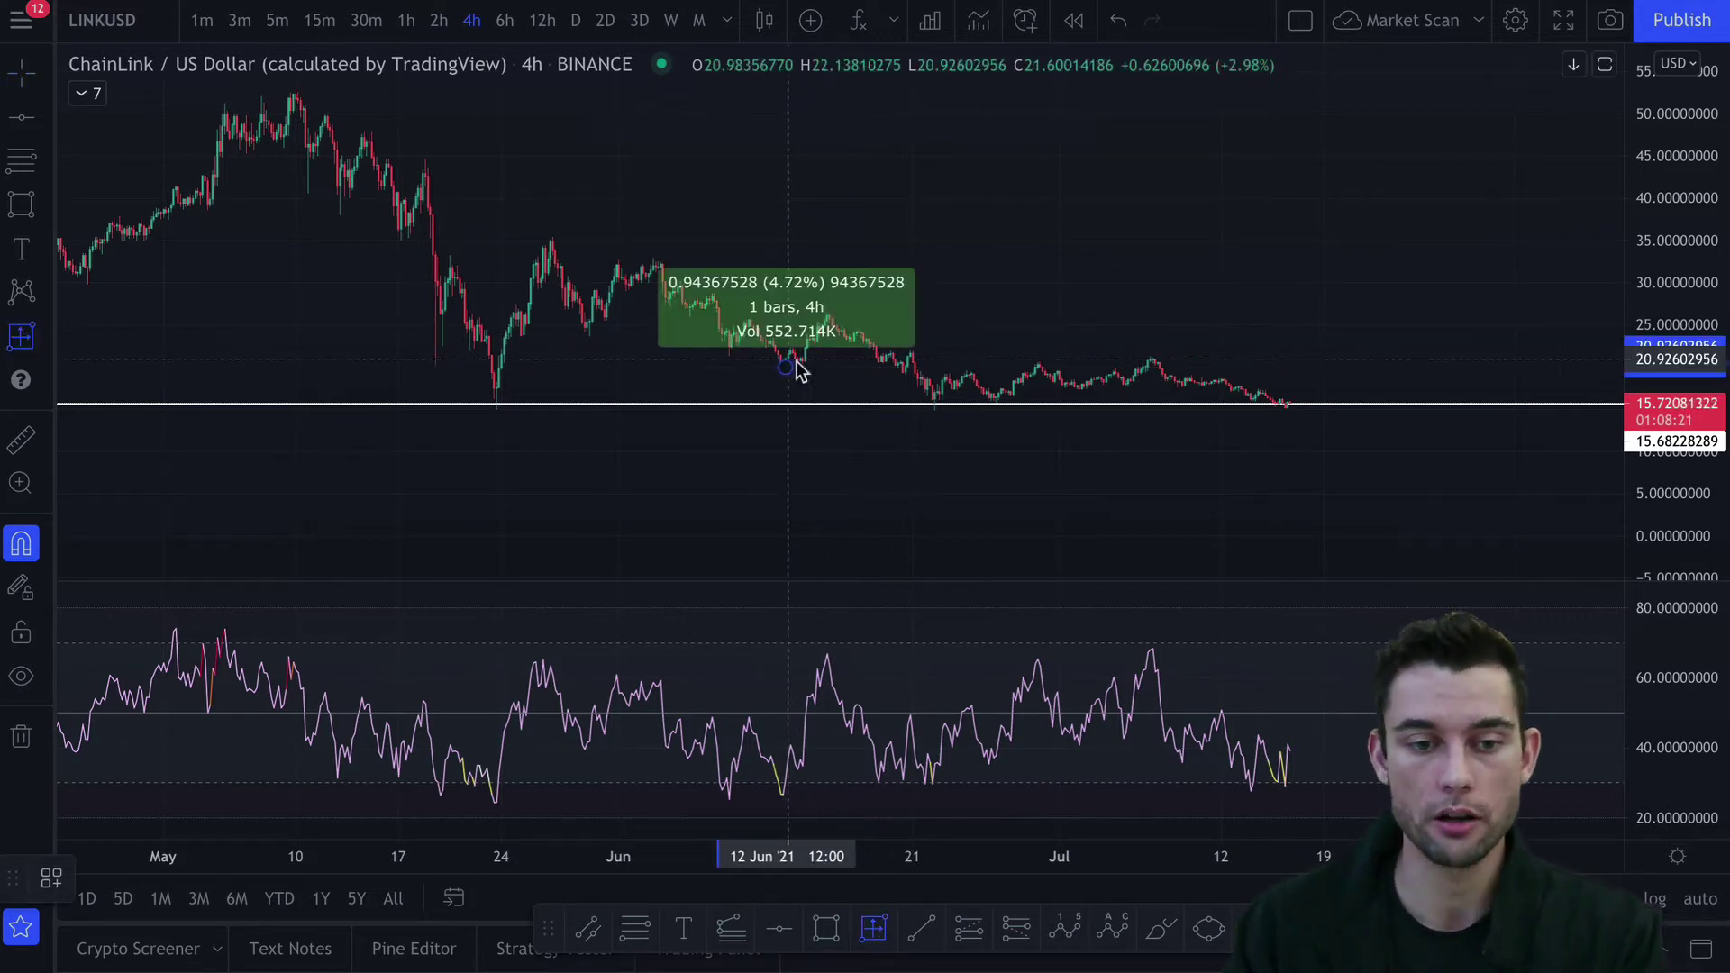
click(824, 320)
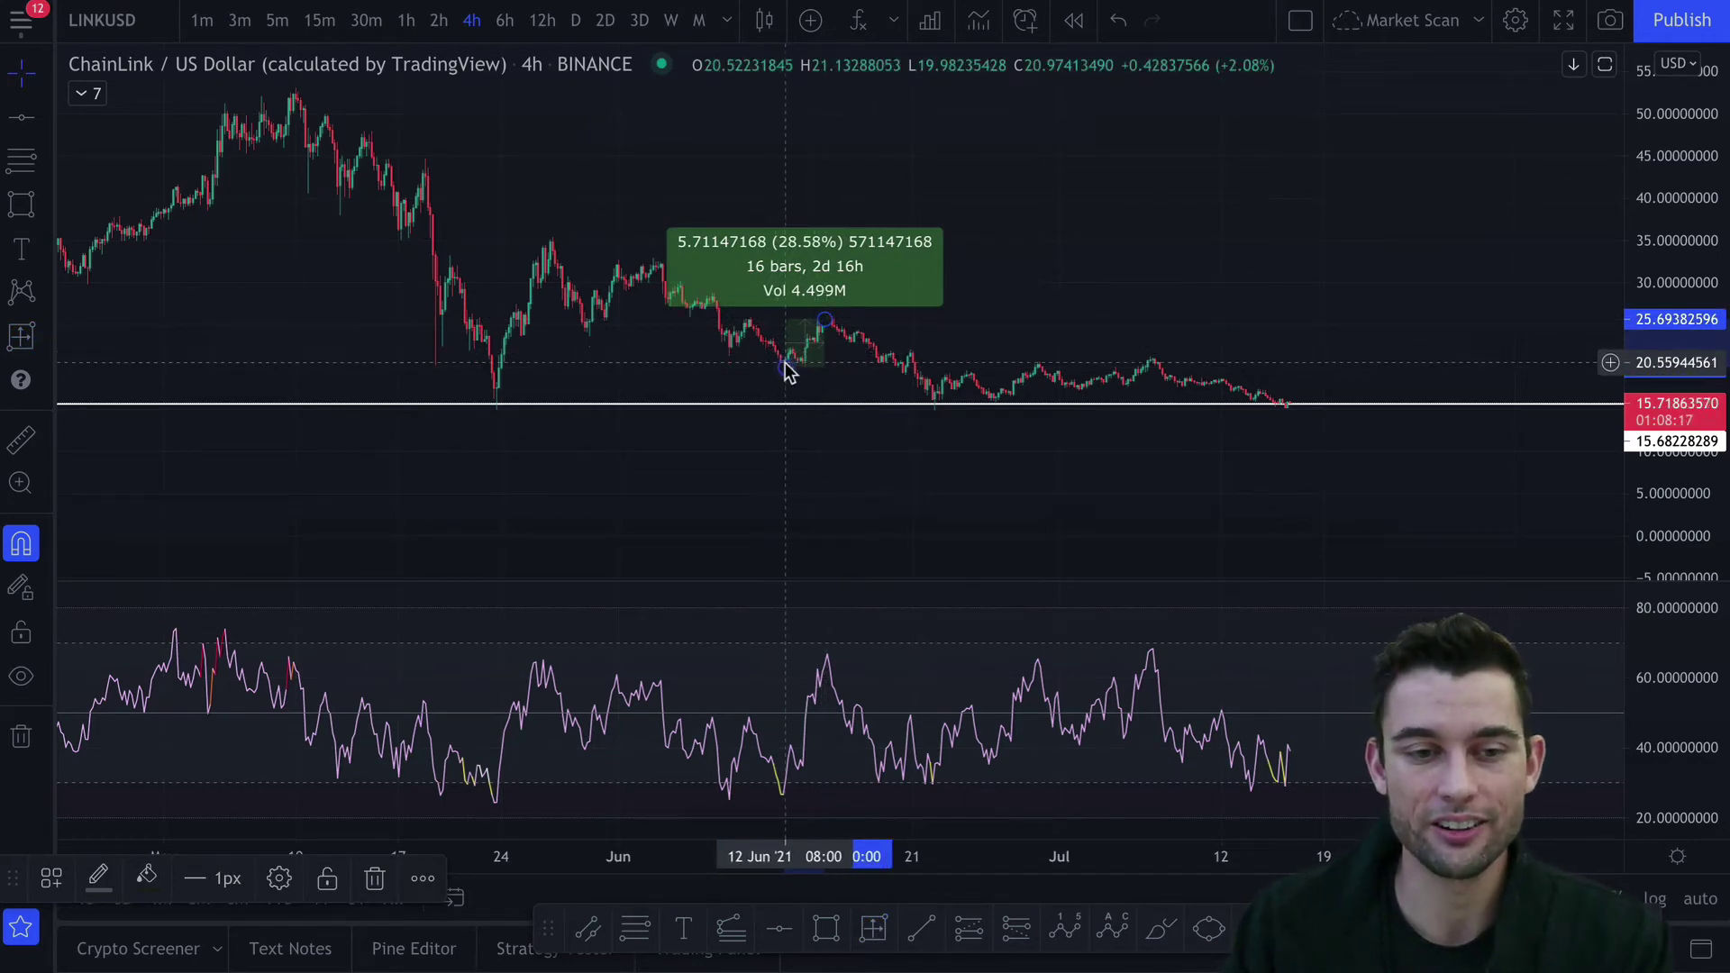
drag(786, 368, 799, 375)
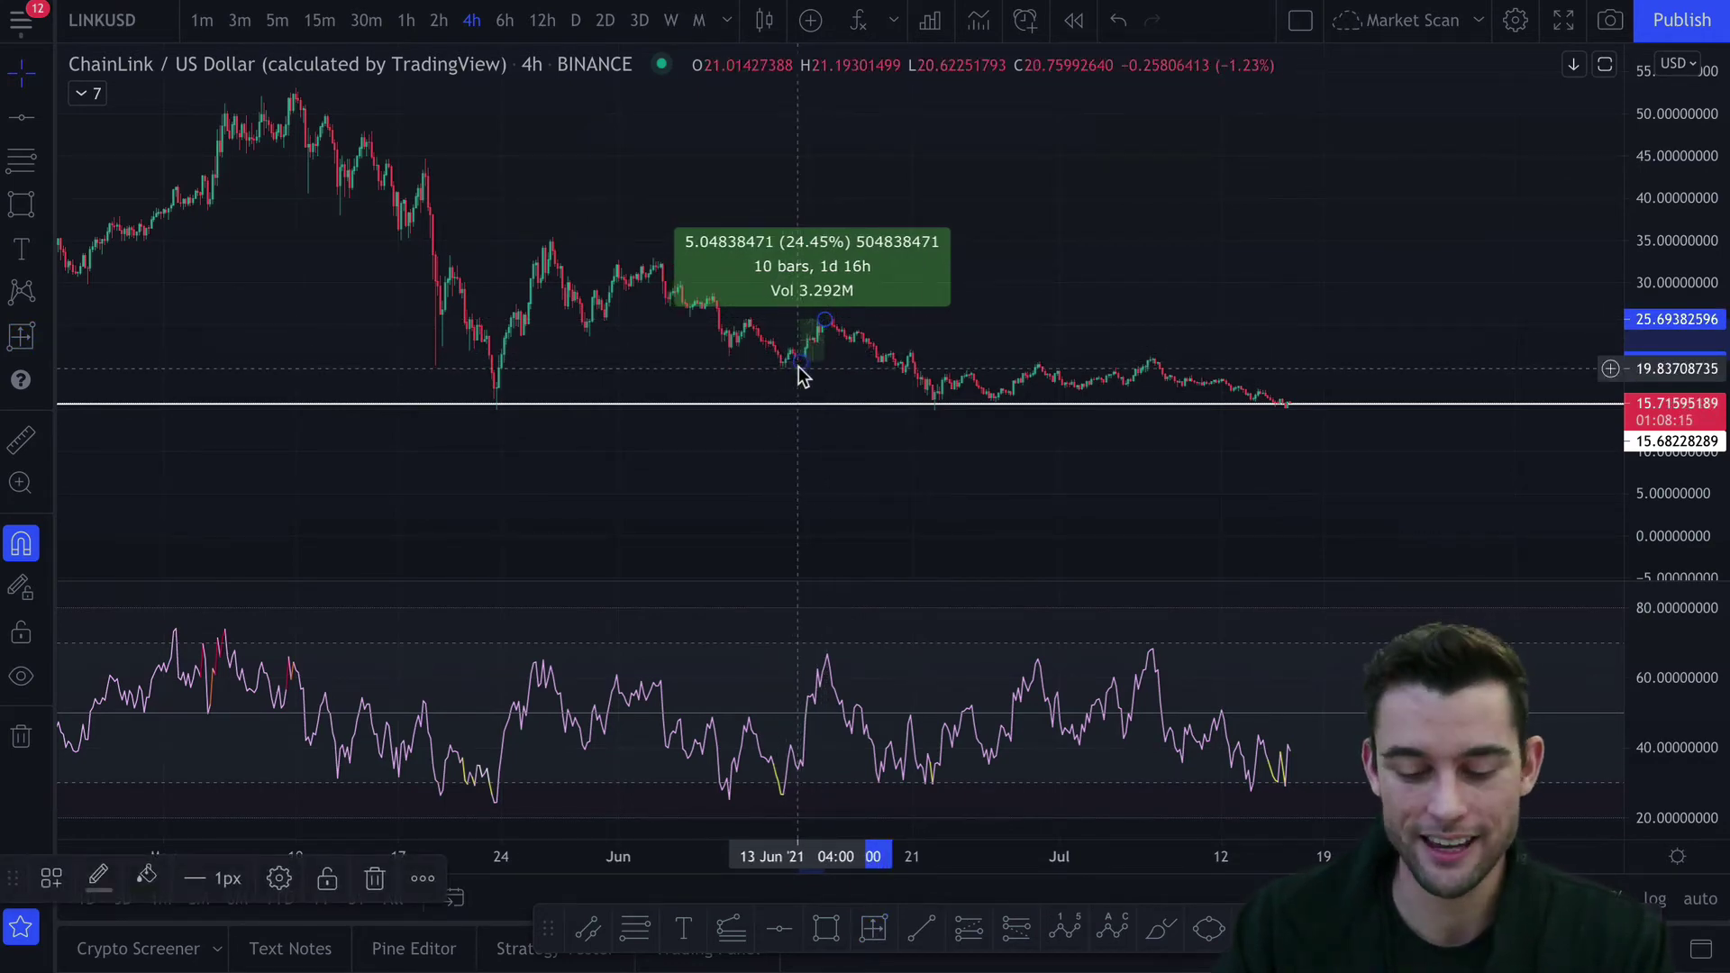
click(797, 367)
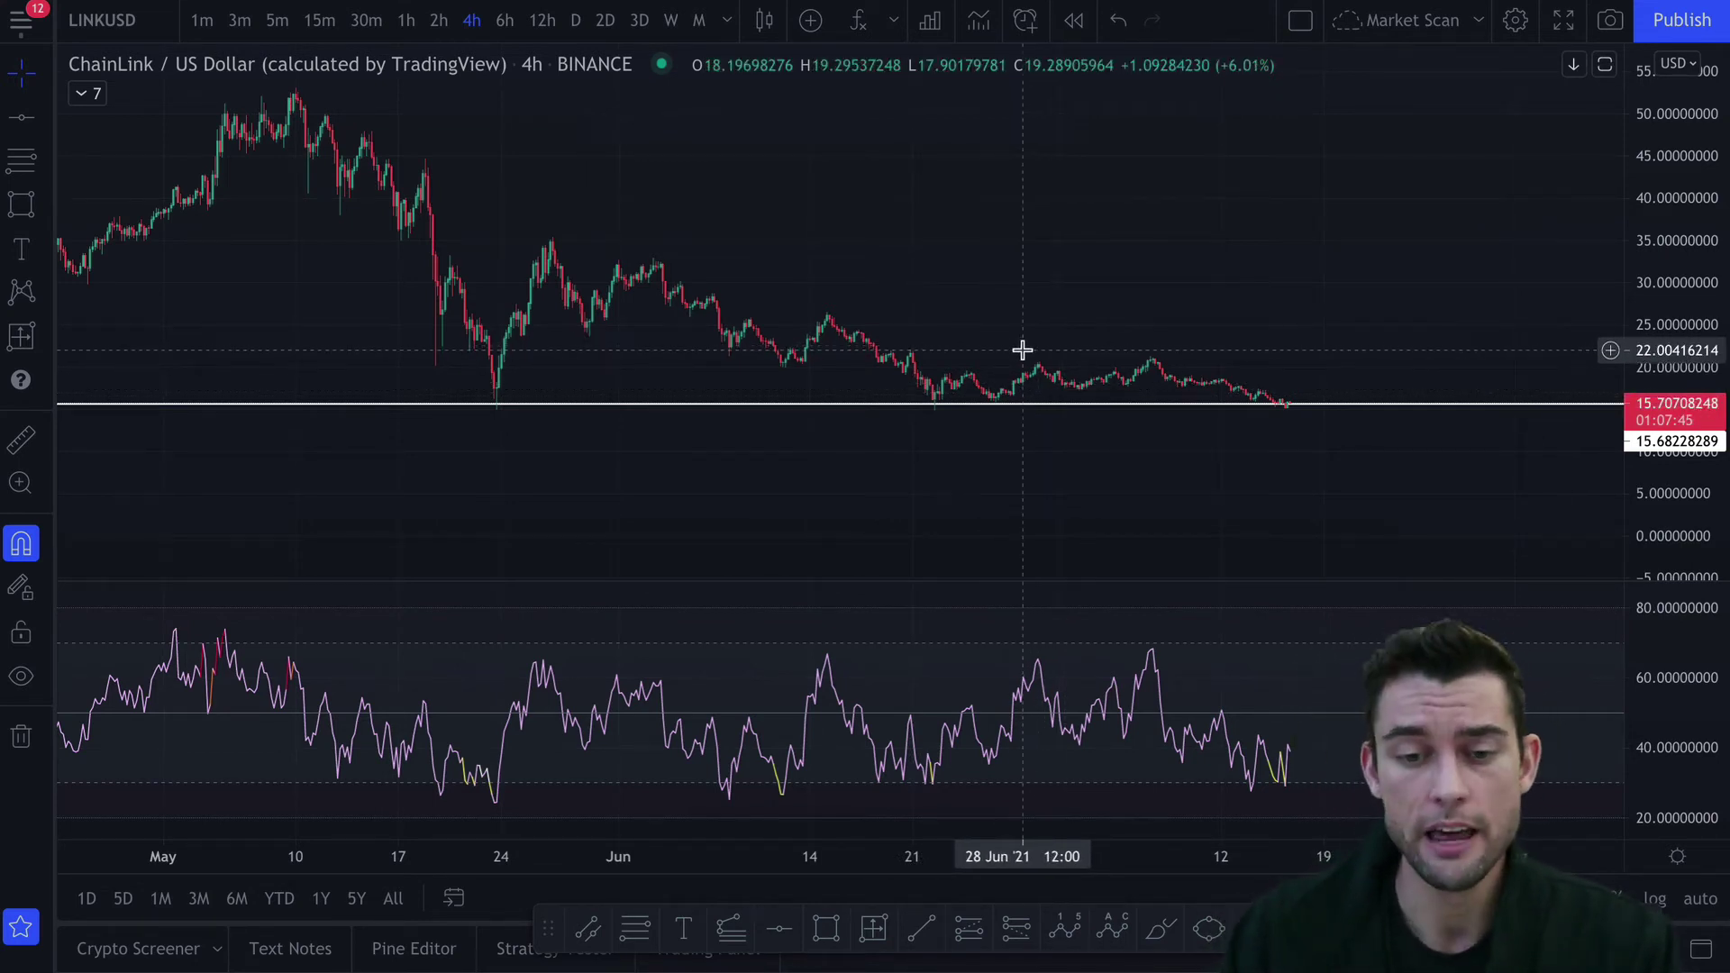
View the RSI on the 1D timeframe, and compare it with several months of RSI swings on the 4-hour timeframe
text(1D)
key(Return)
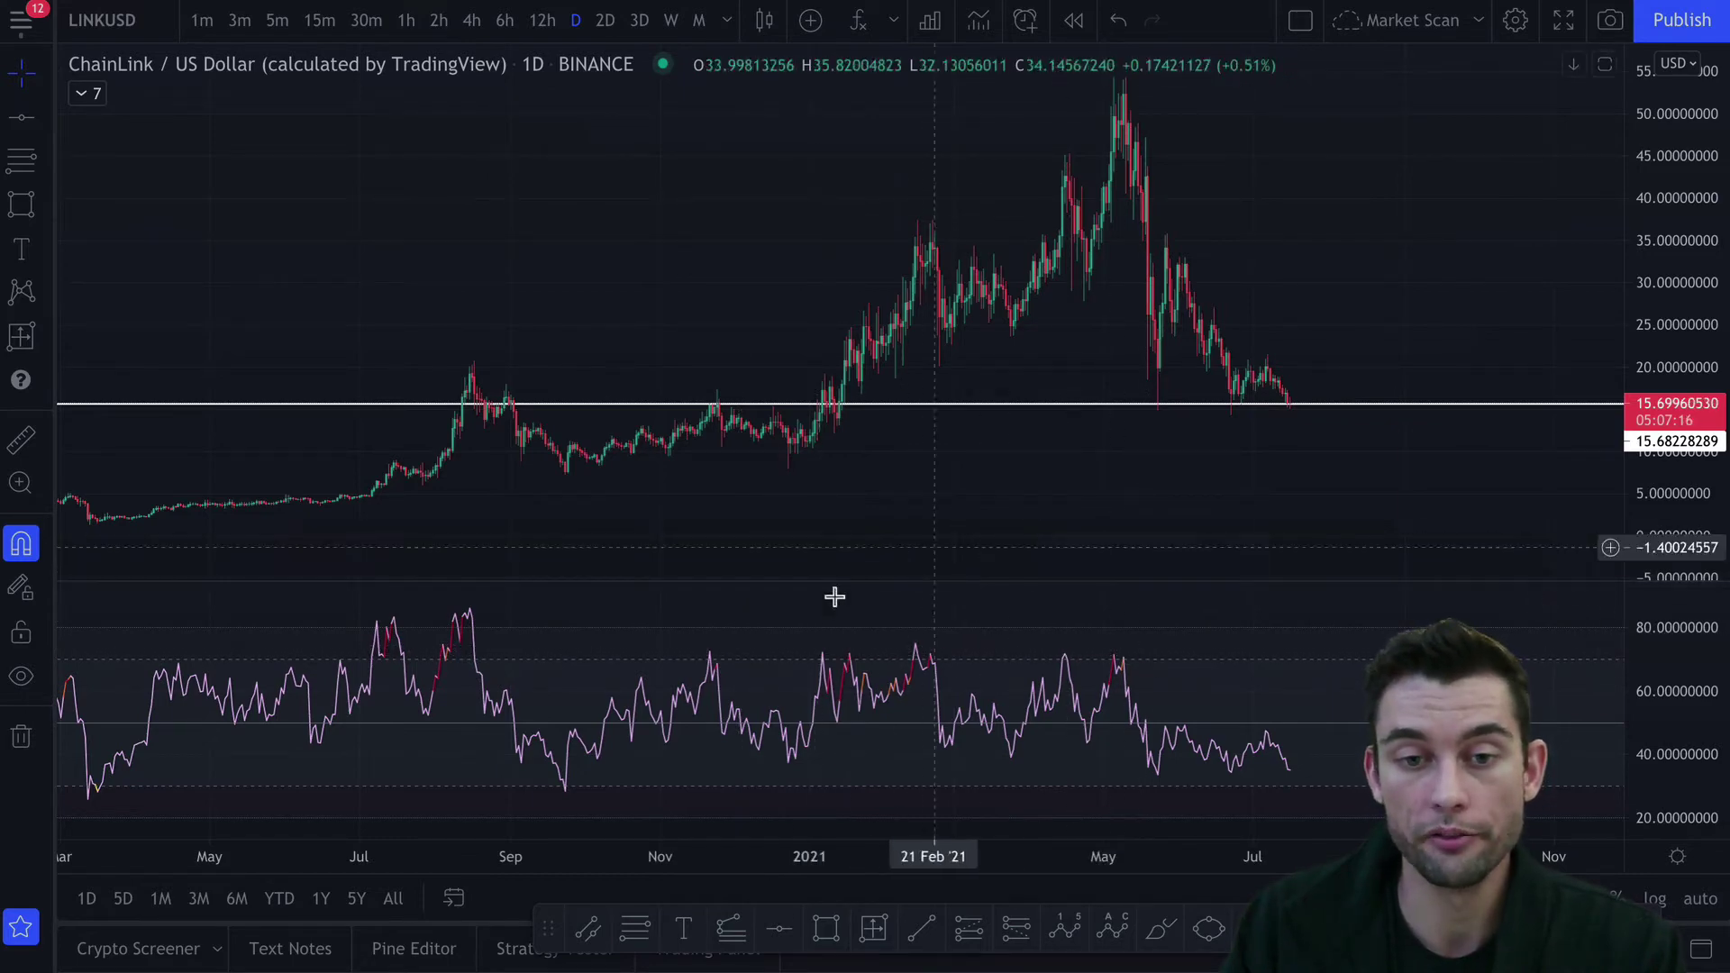
click(468, 21)
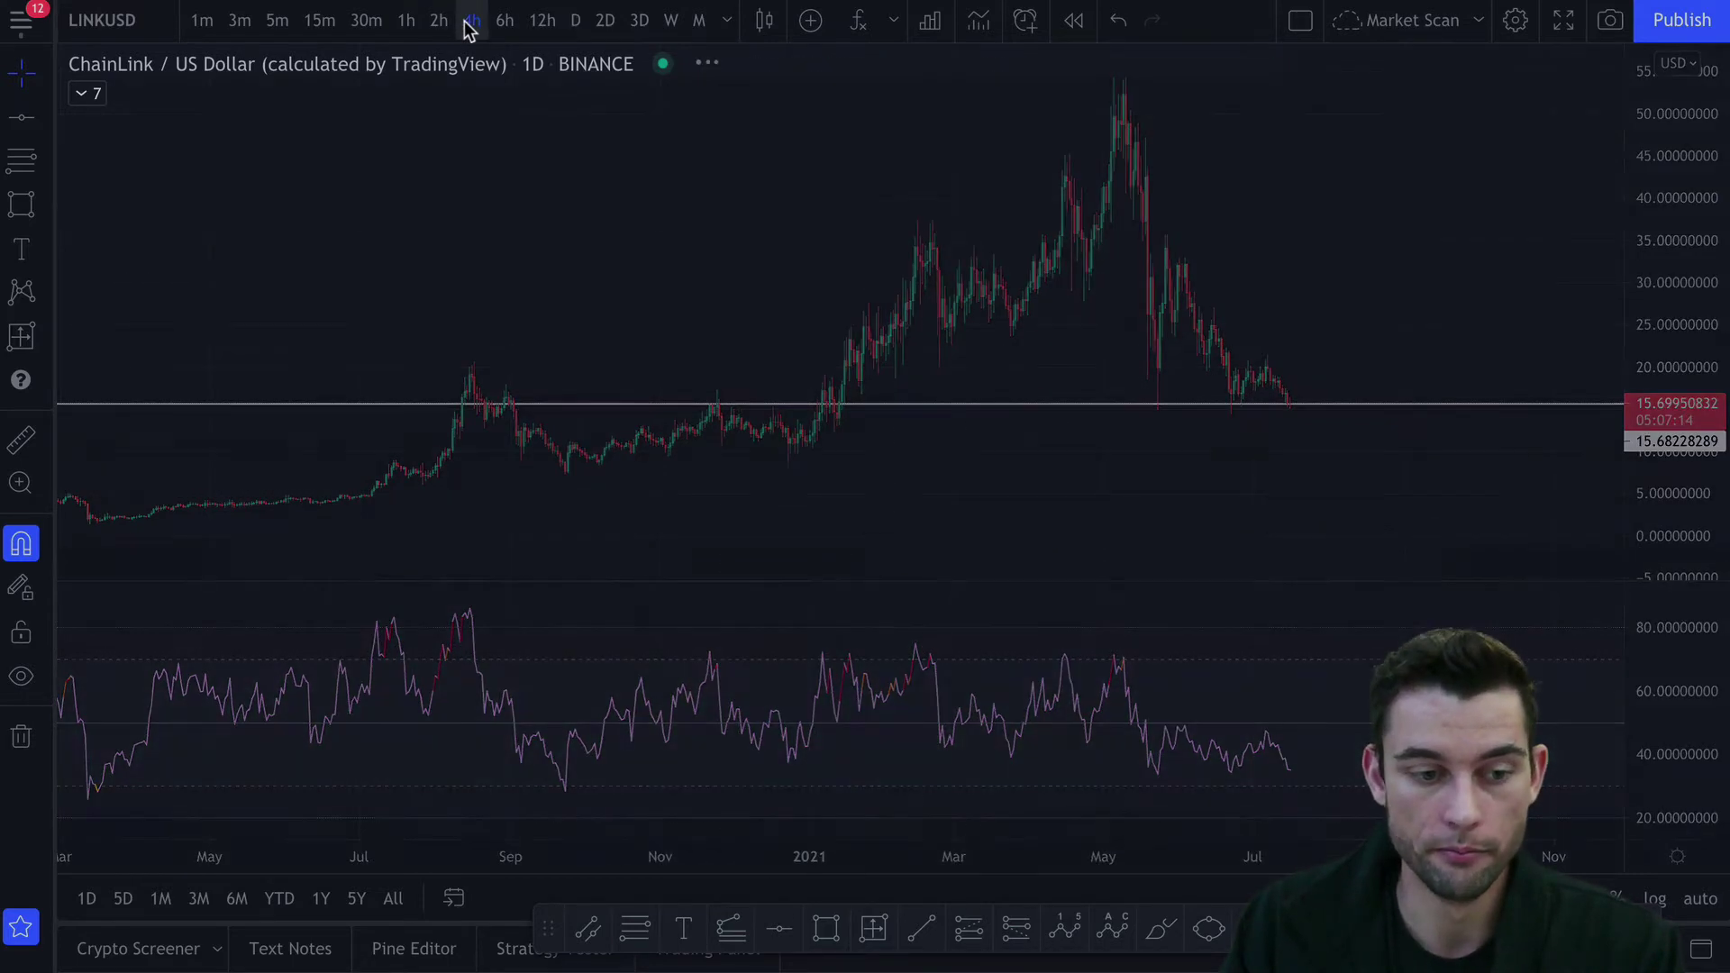
scroll(925, 626, down, 5)
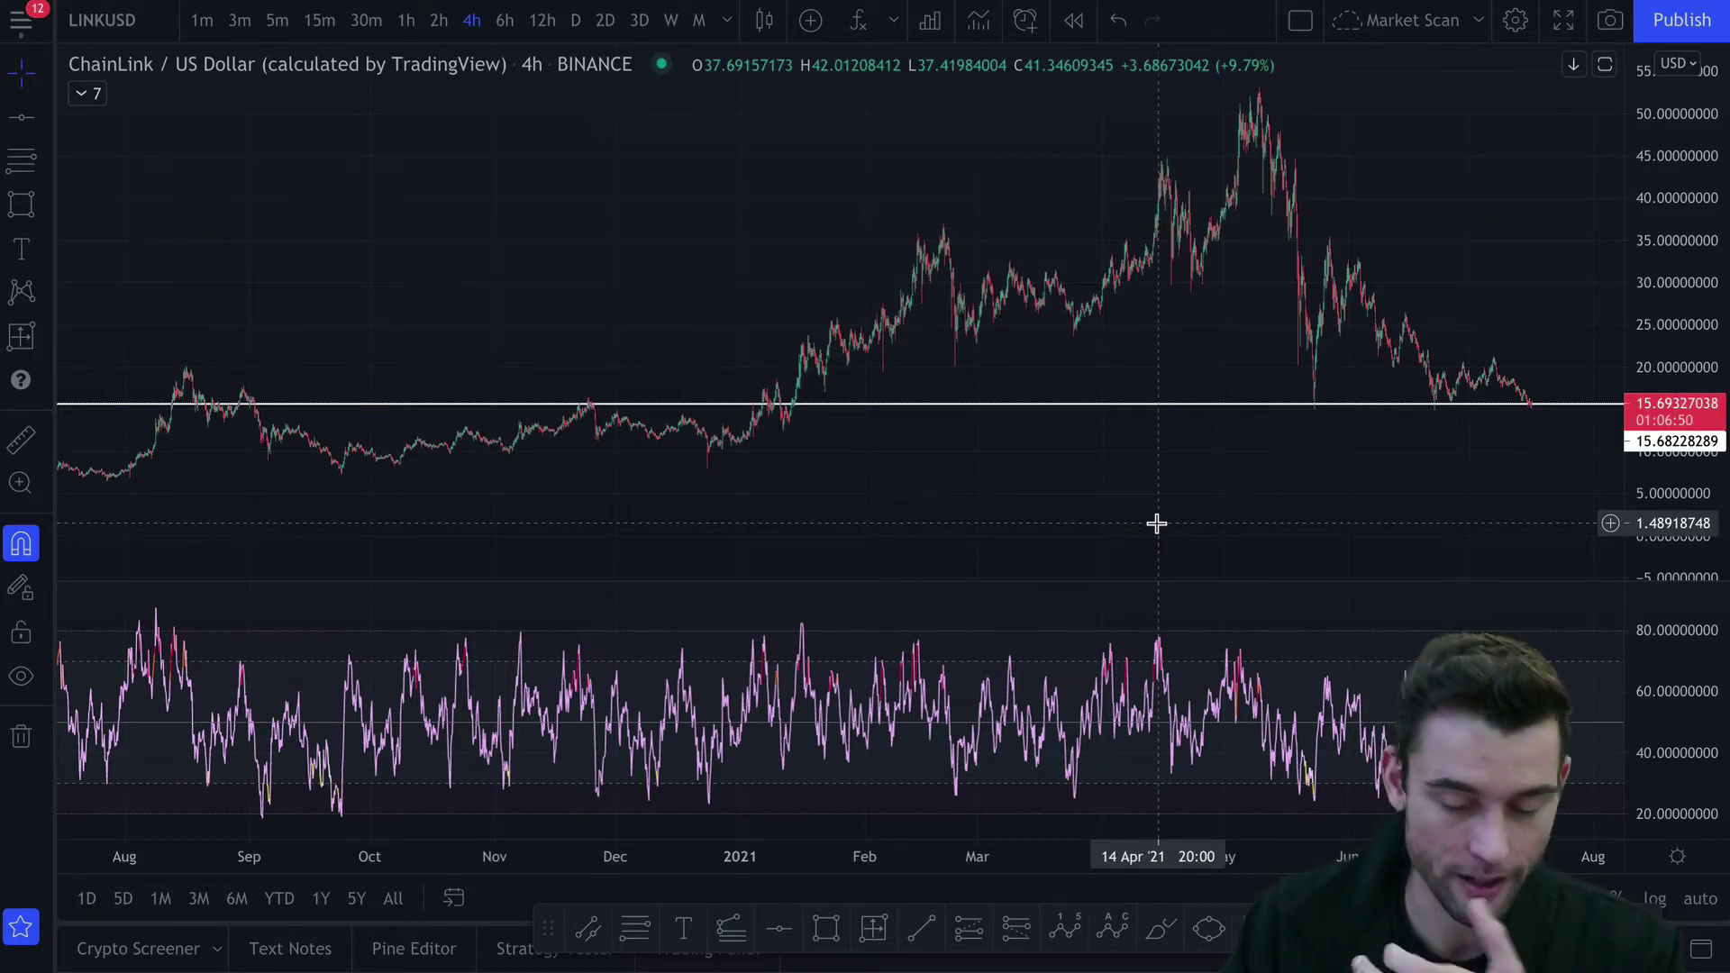
scroll(1156, 521, up, 1)
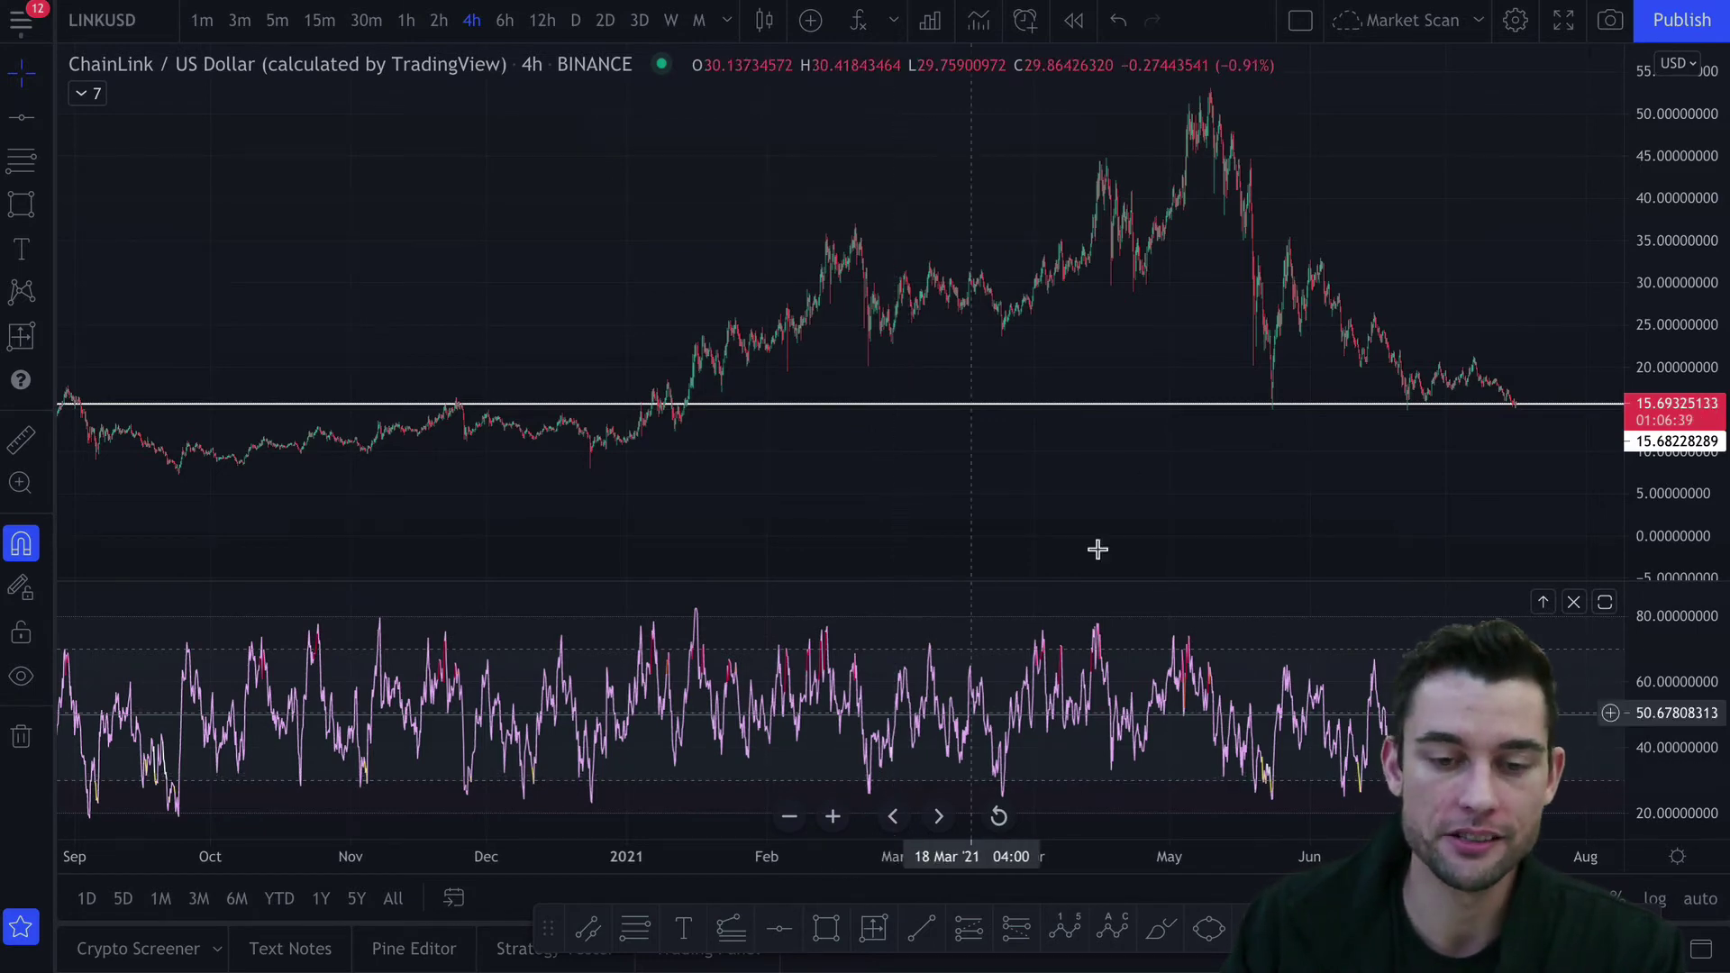
scroll(898, 443, up, 3)
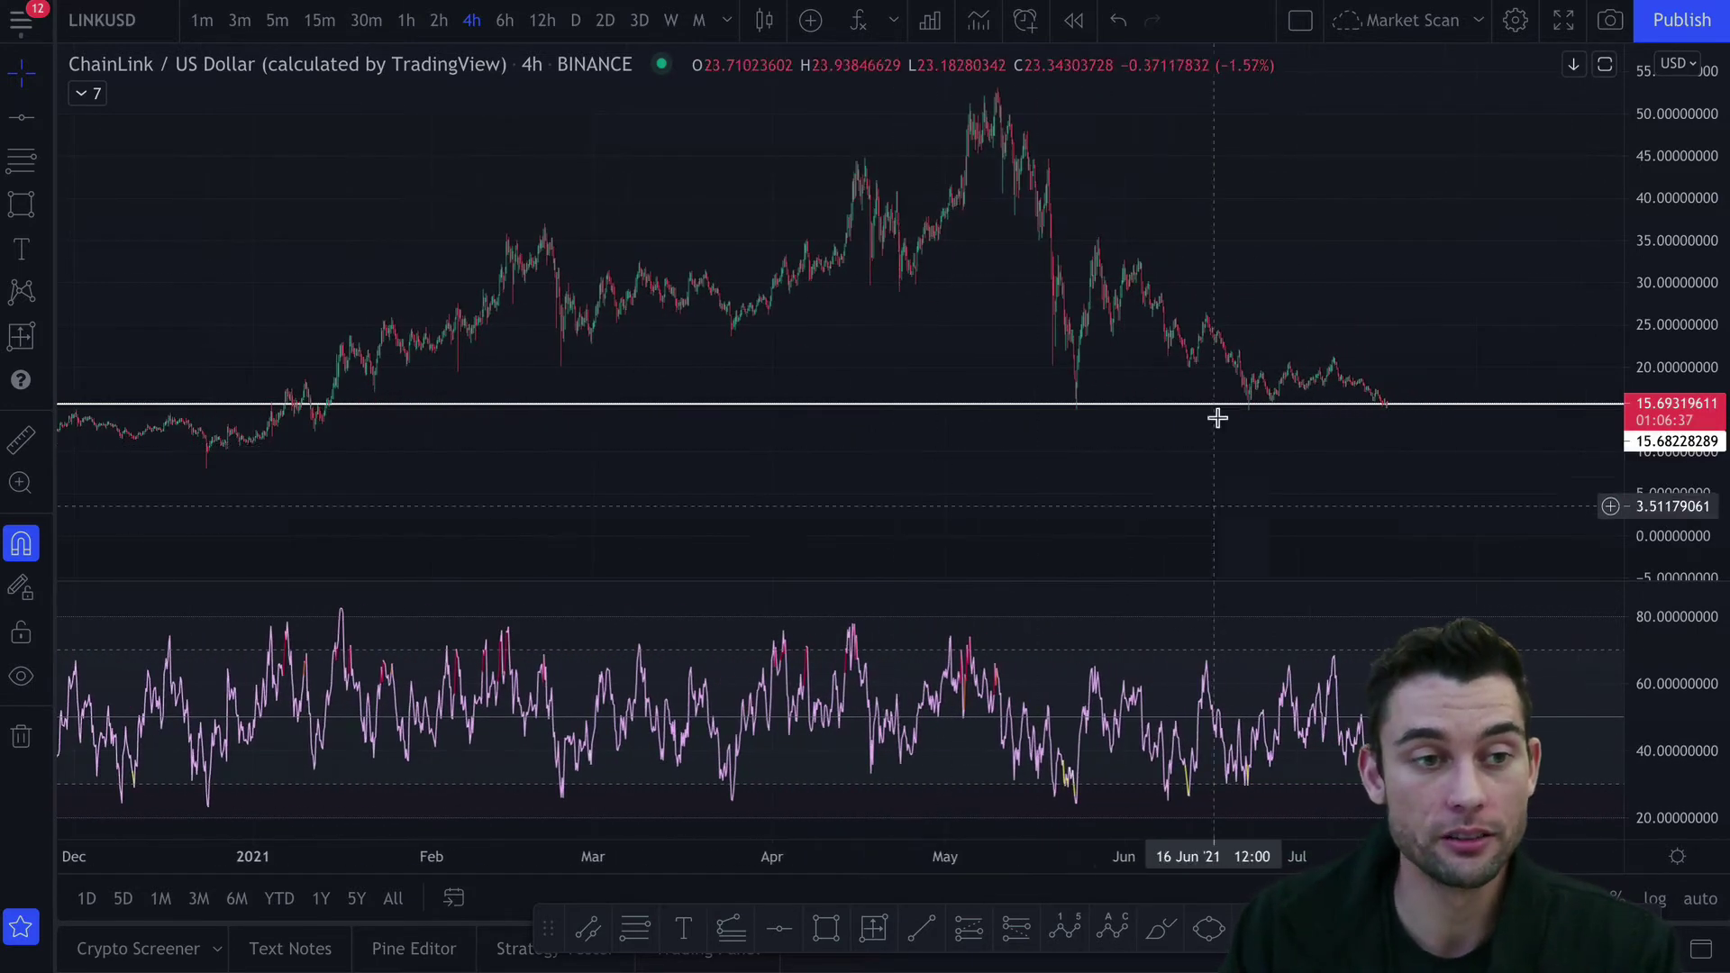
Switch the chart to the 1-hour timeframe and examine the RSI against the price swings from late June to mid-July
click(406, 20)
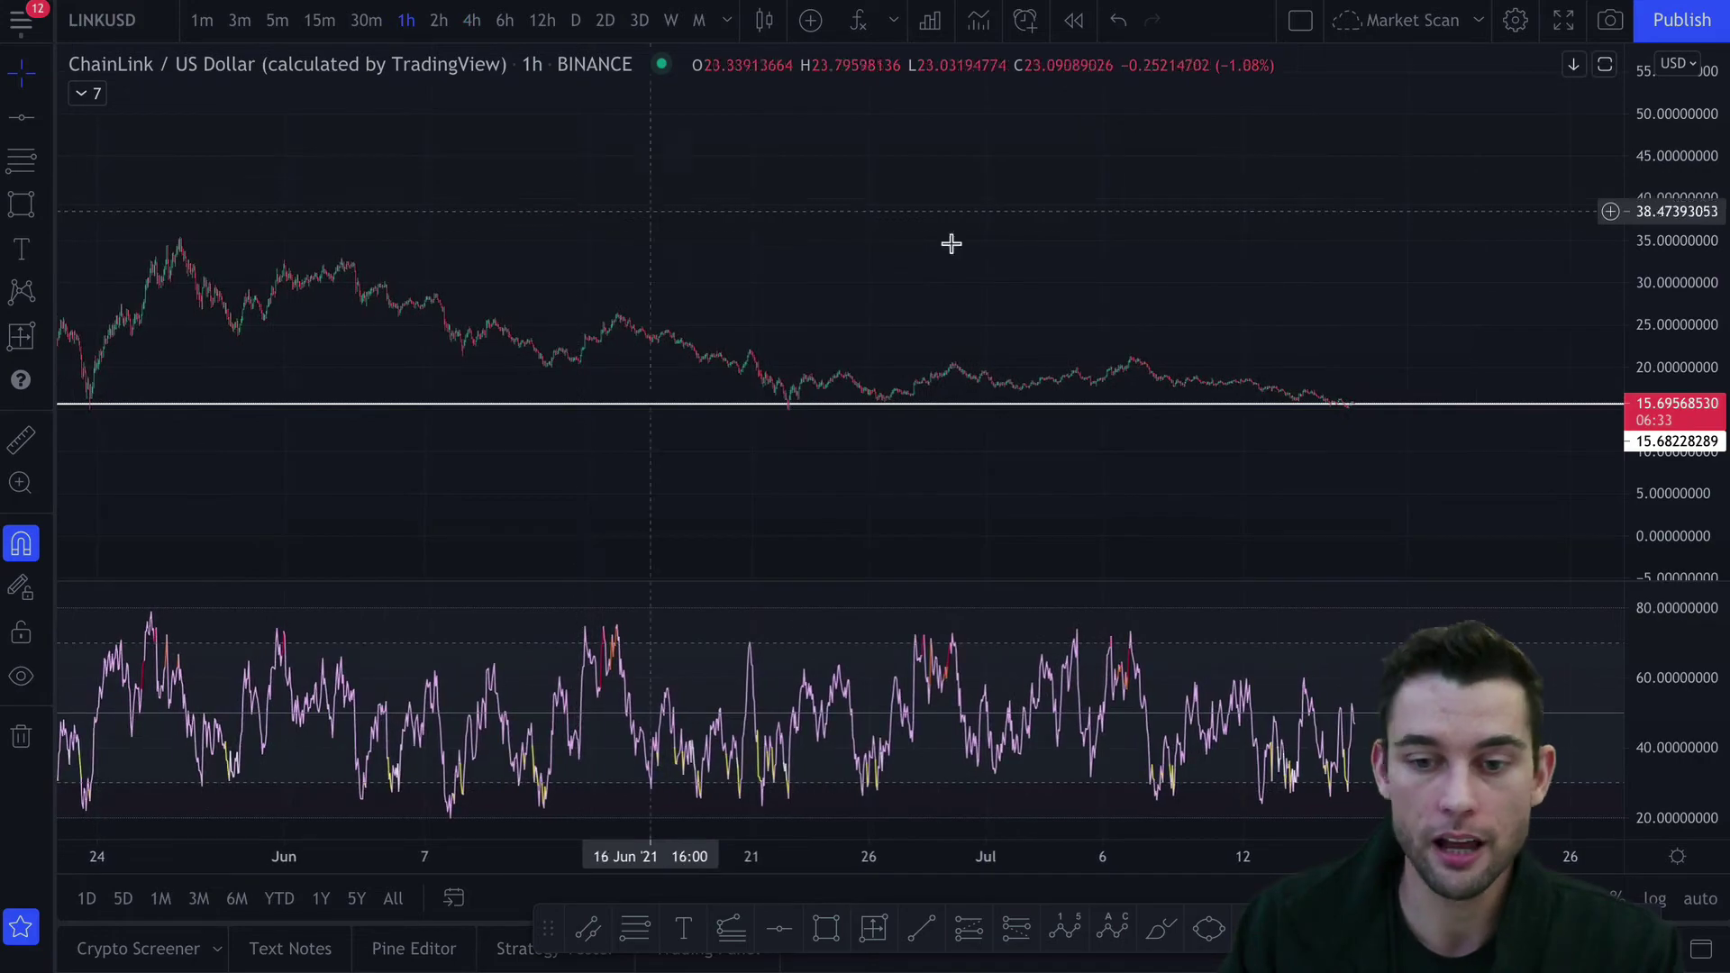
drag(1645, 490, 1462, 293)
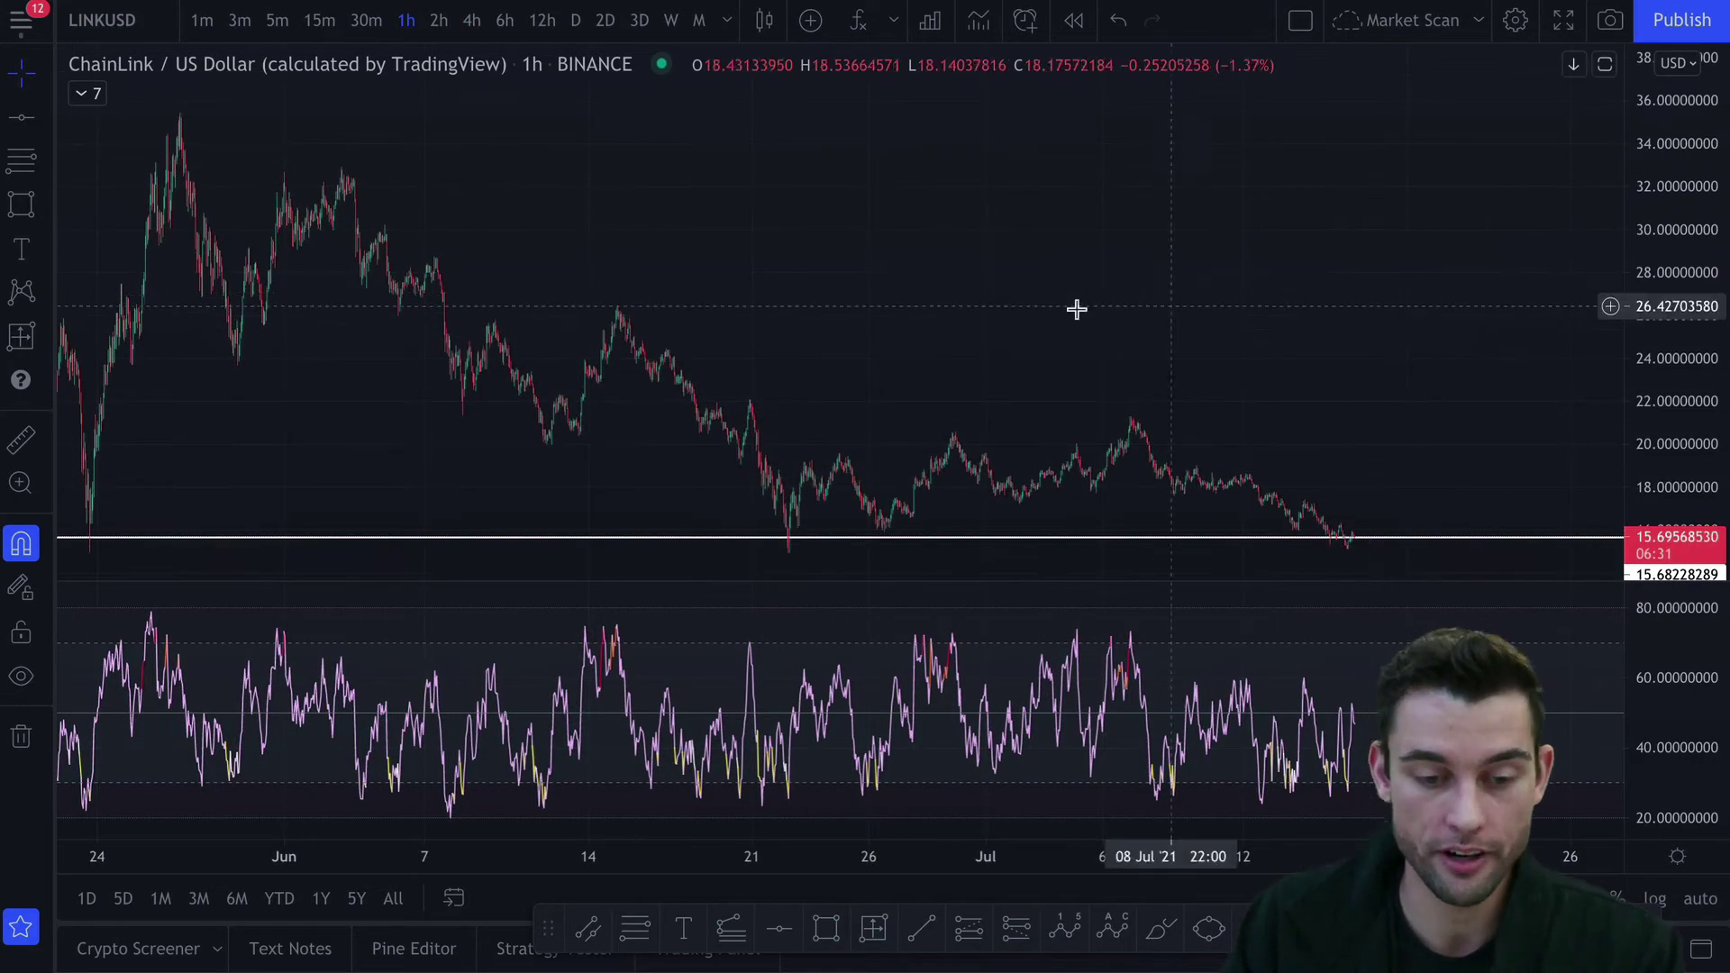
drag(1073, 309, 1259, 185)
scroll(1260, 188, up, 2)
scroll(1306, 191, up, 2)
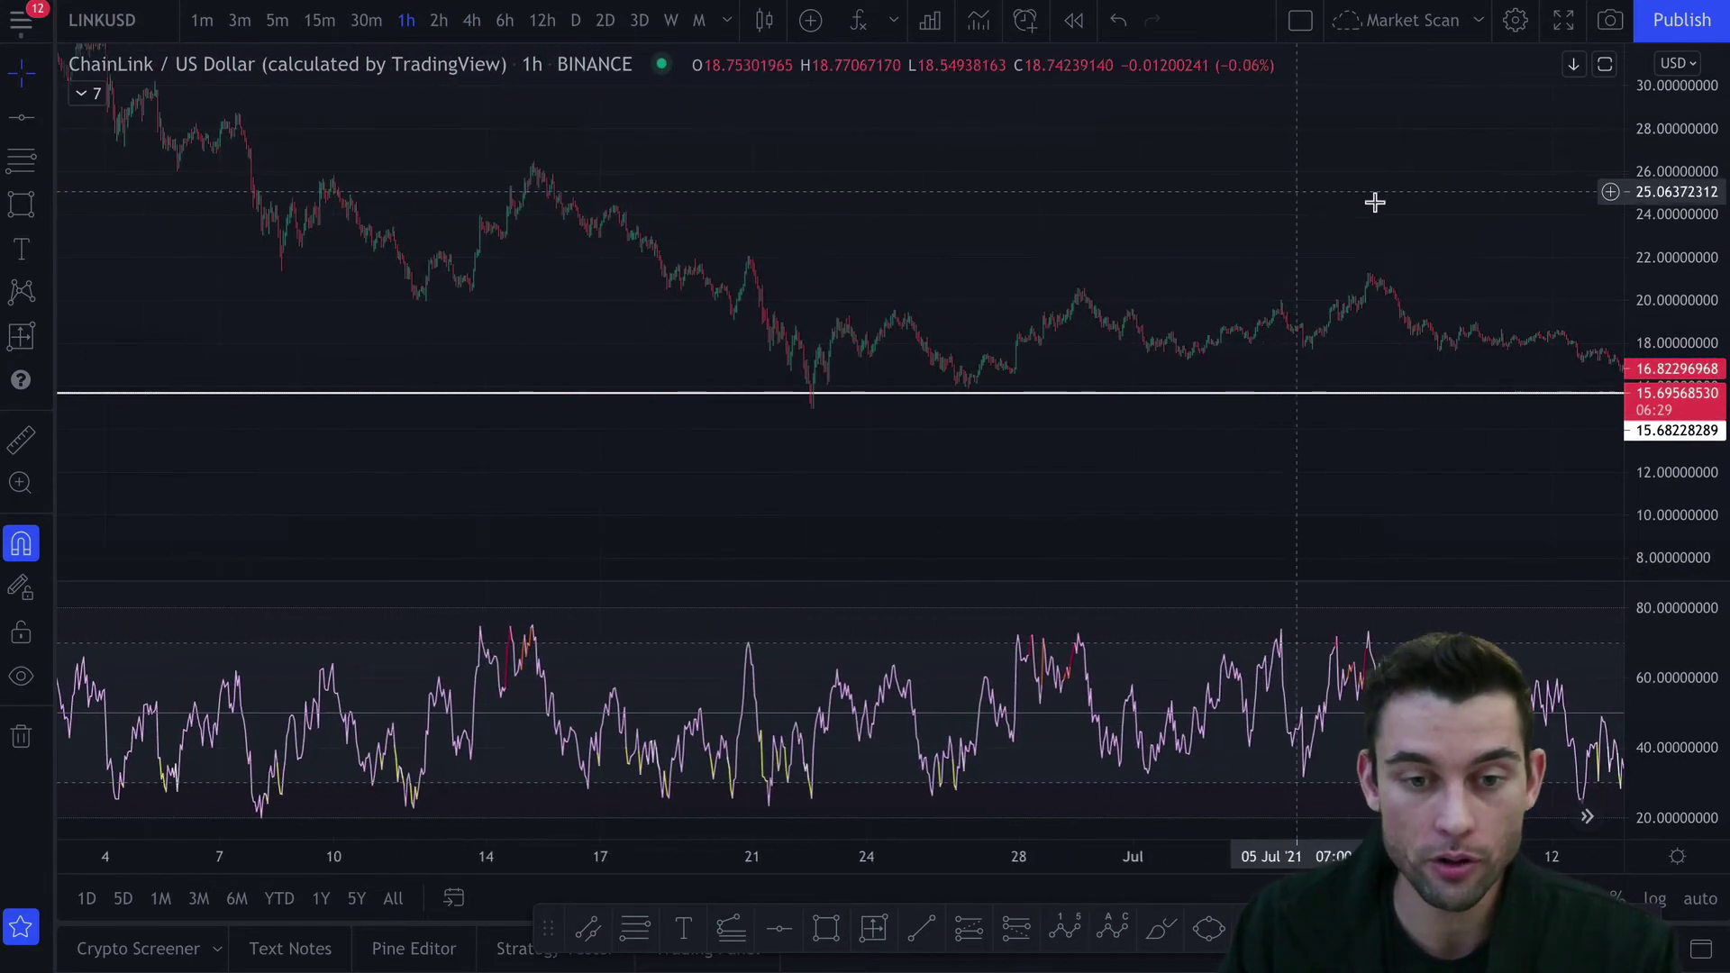
drag(1370, 197, 919, 258)
drag(1666, 431, 1677, 439)
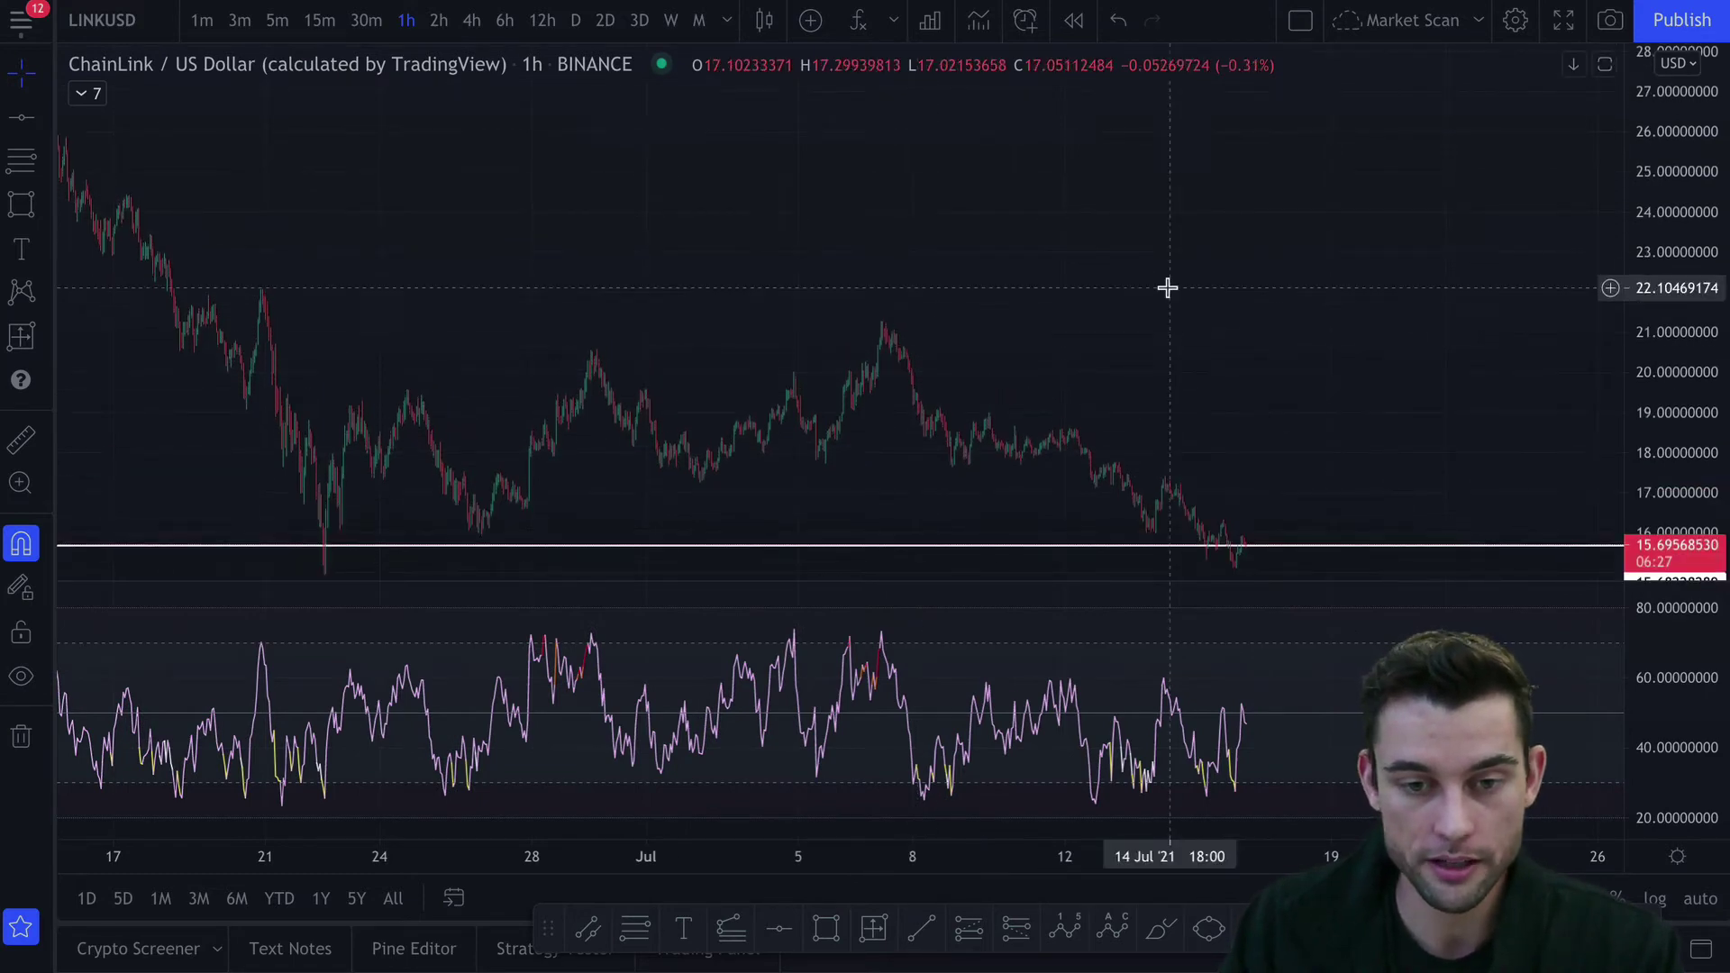
drag(1166, 285, 1081, 239)
scroll(1328, 243, up, 2)
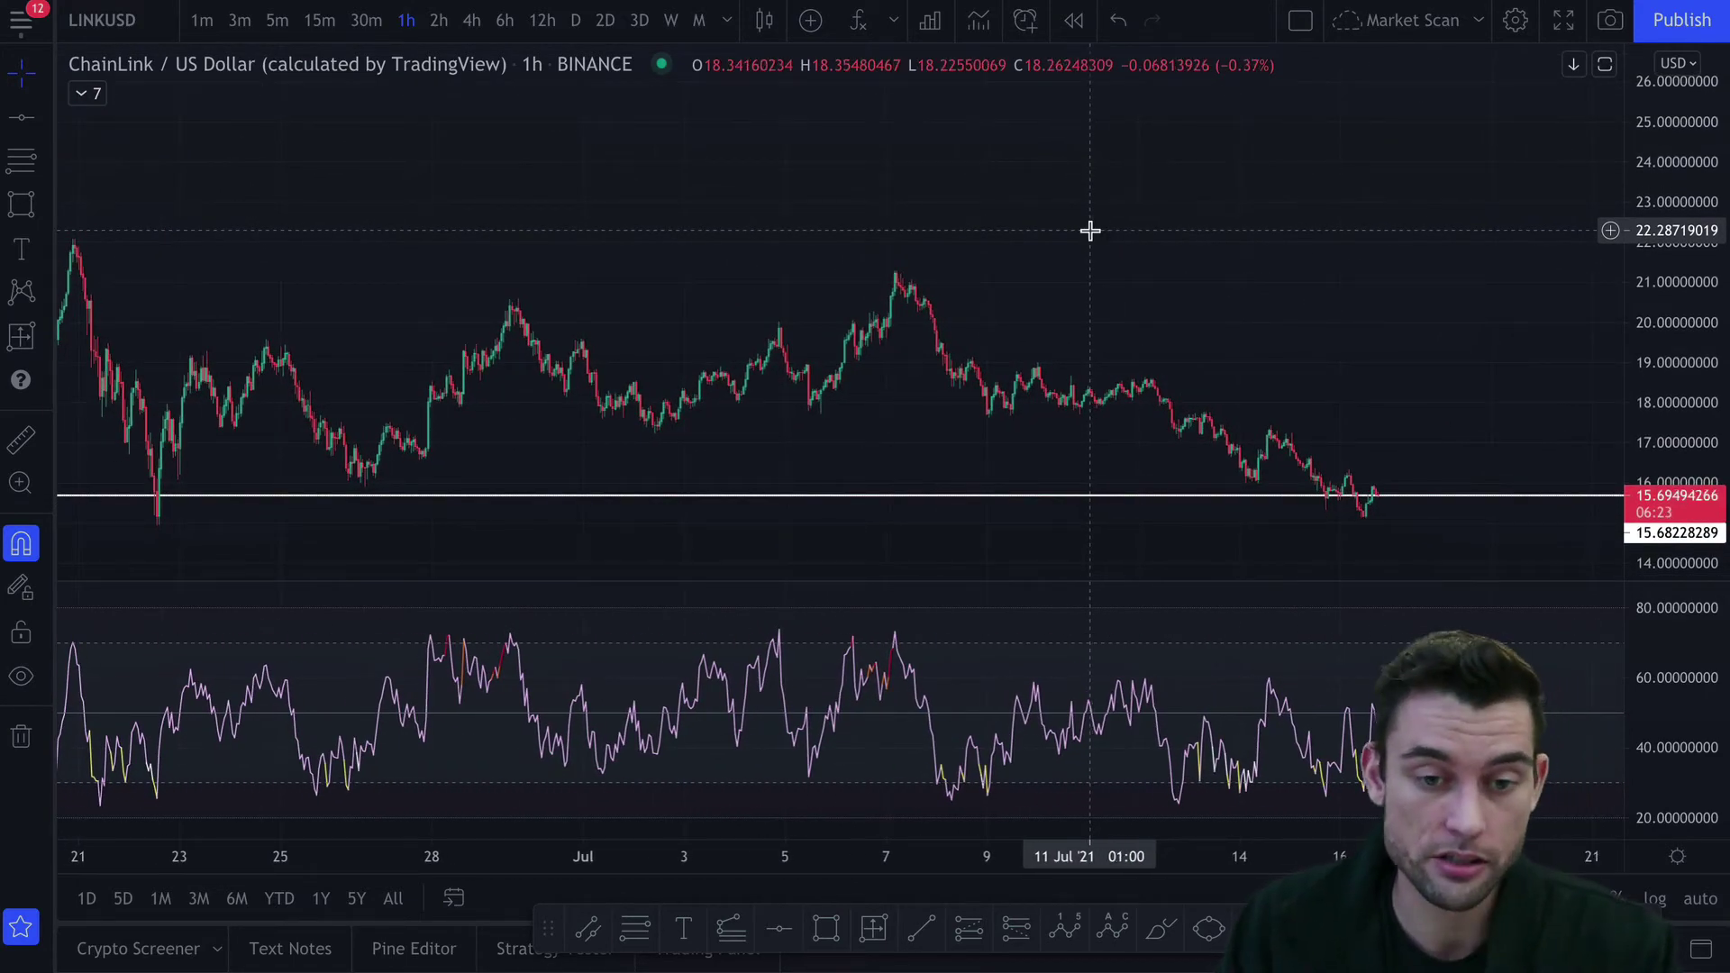
drag(1035, 282, 1143, 278)
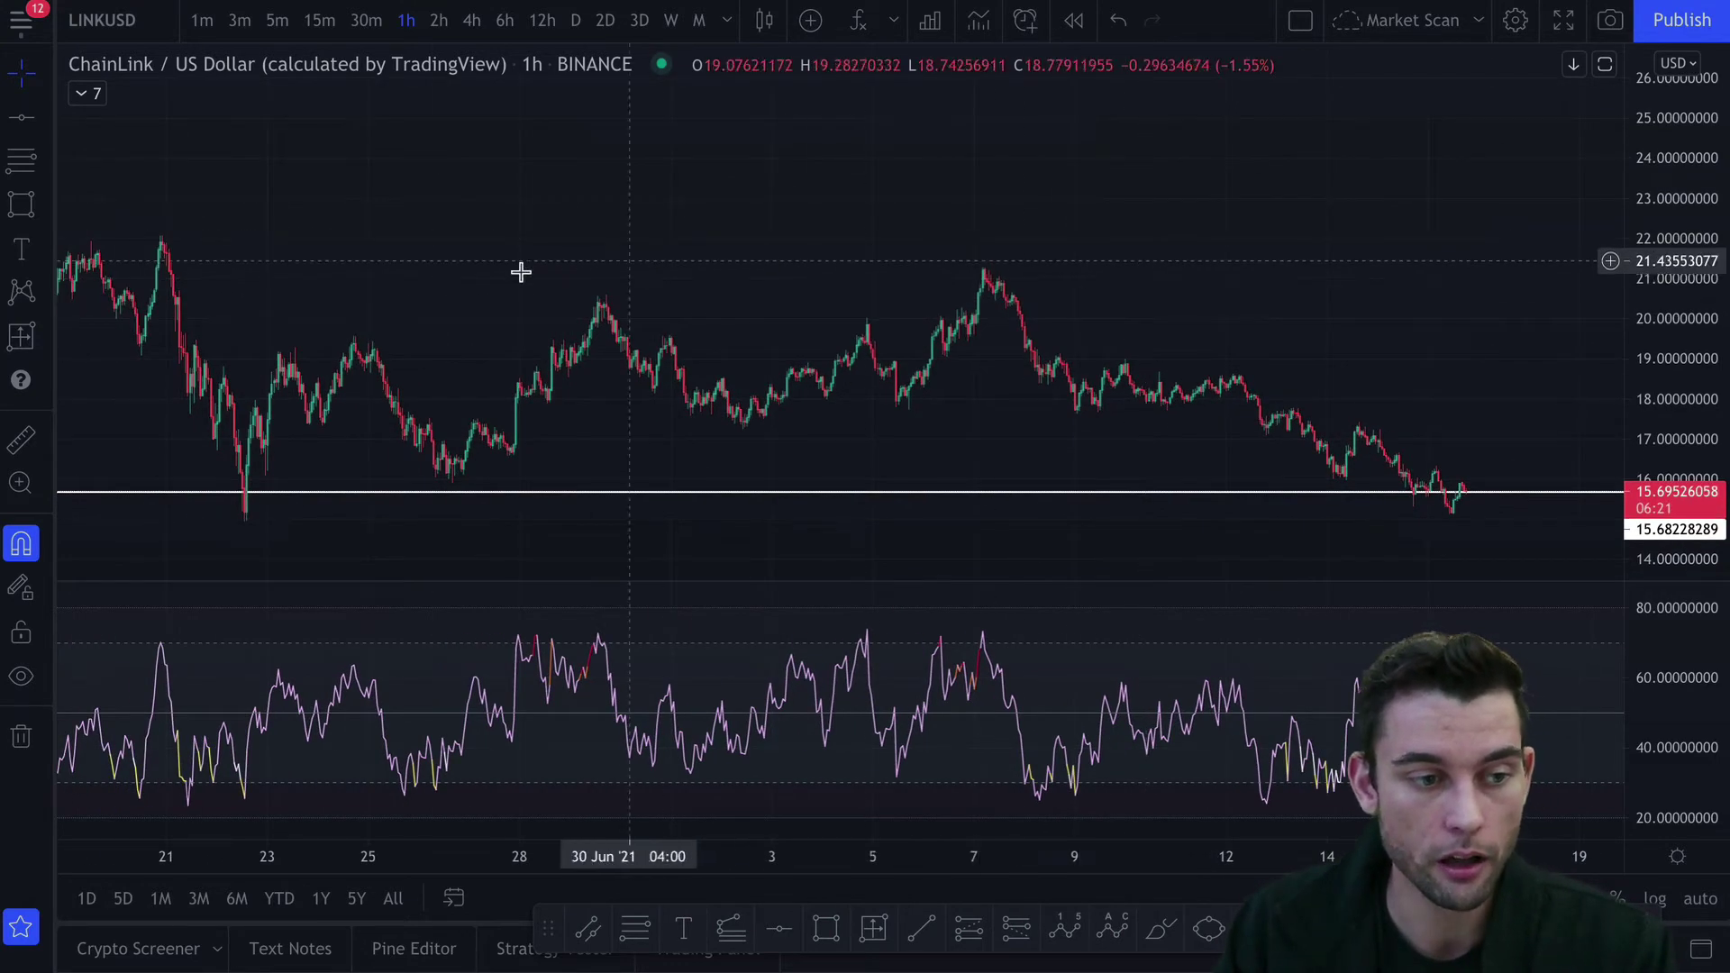
drag(483, 281, 510, 281)
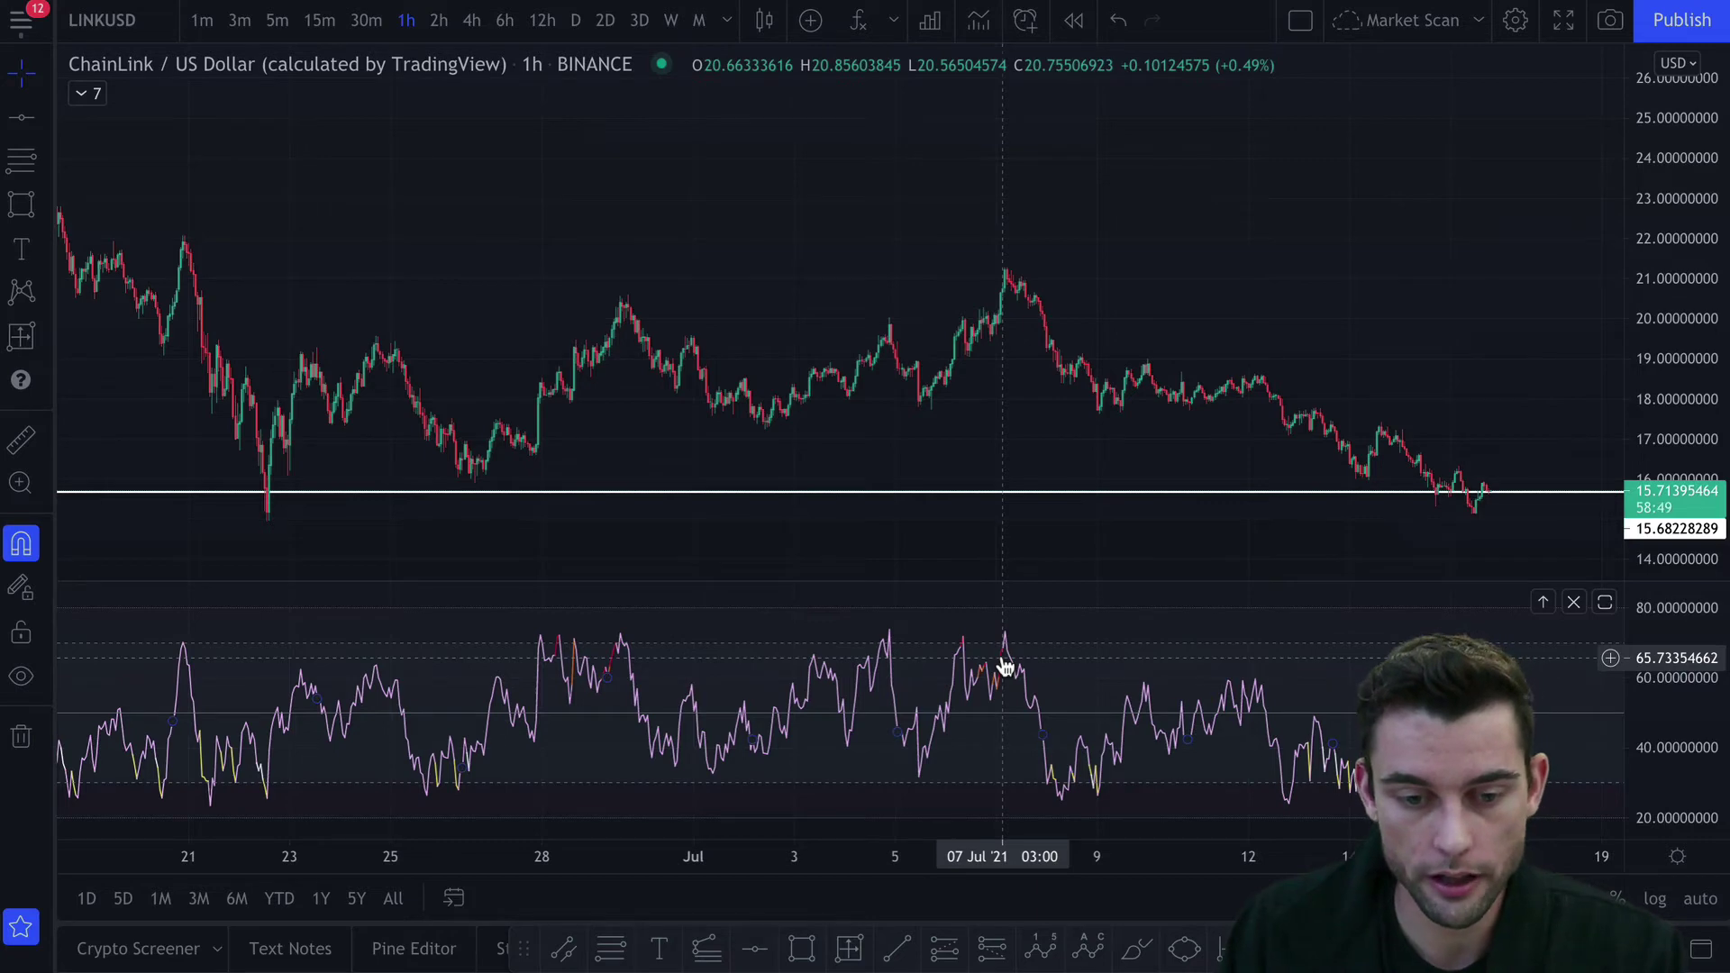
Set the Divergence Flag indicator's RSI length to 7 and view it on the daily timeframe
double_click(1006, 666)
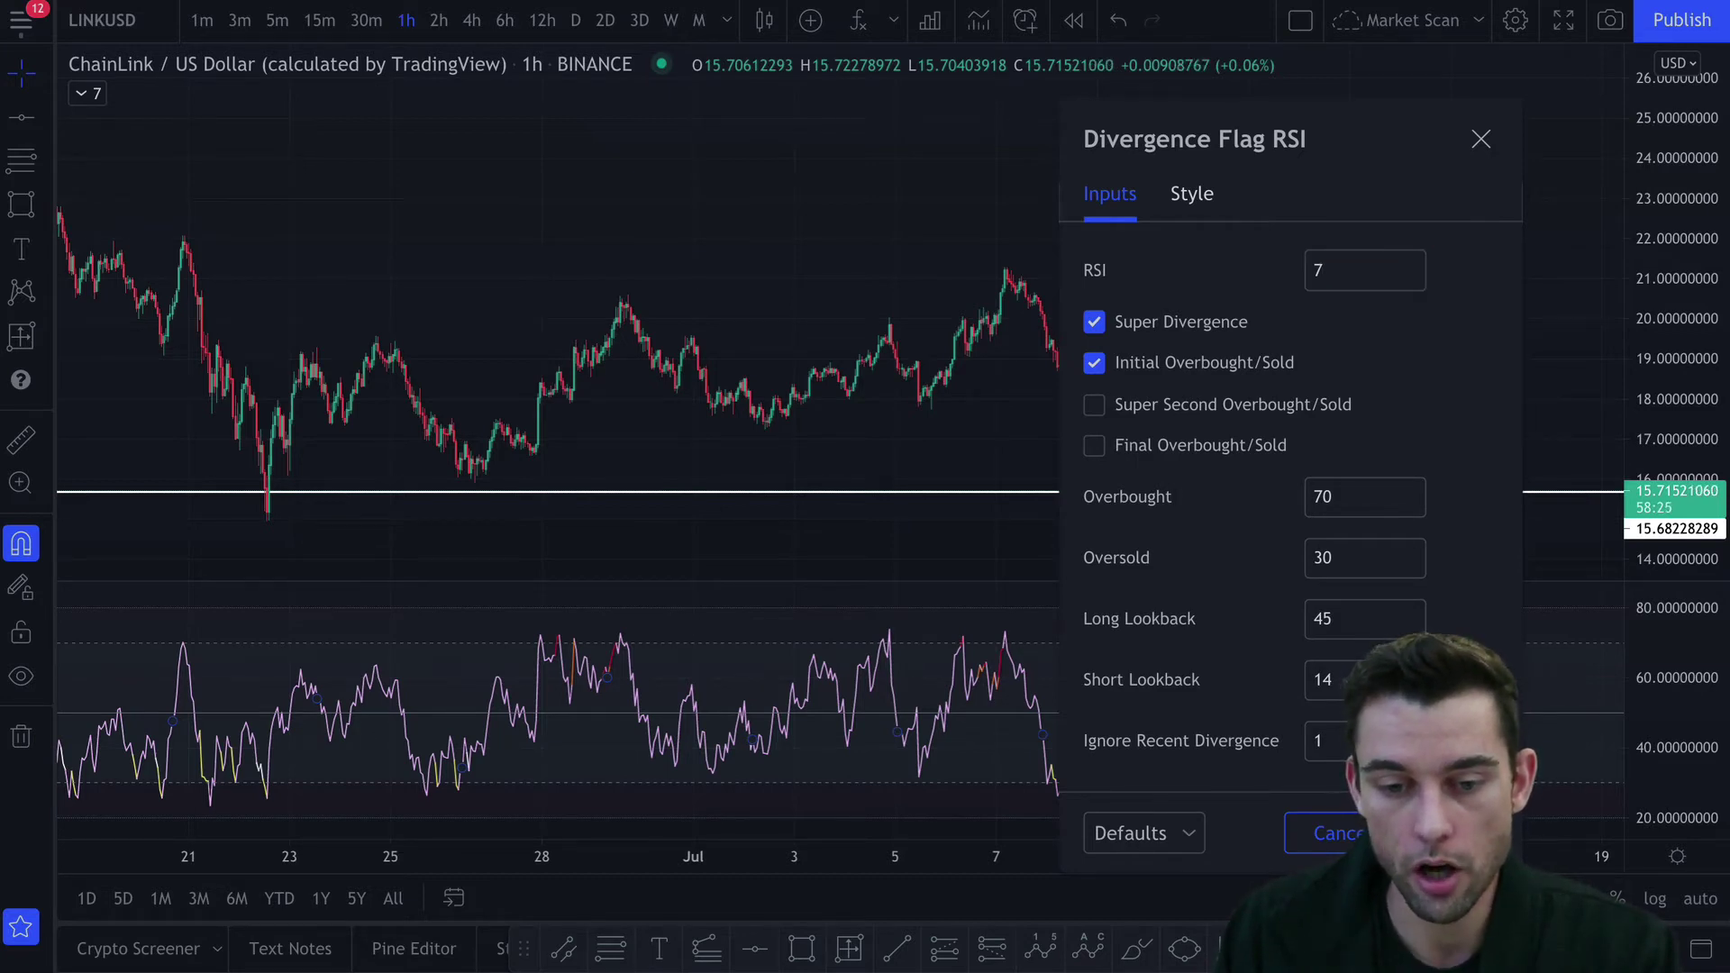
click(1453, 832)
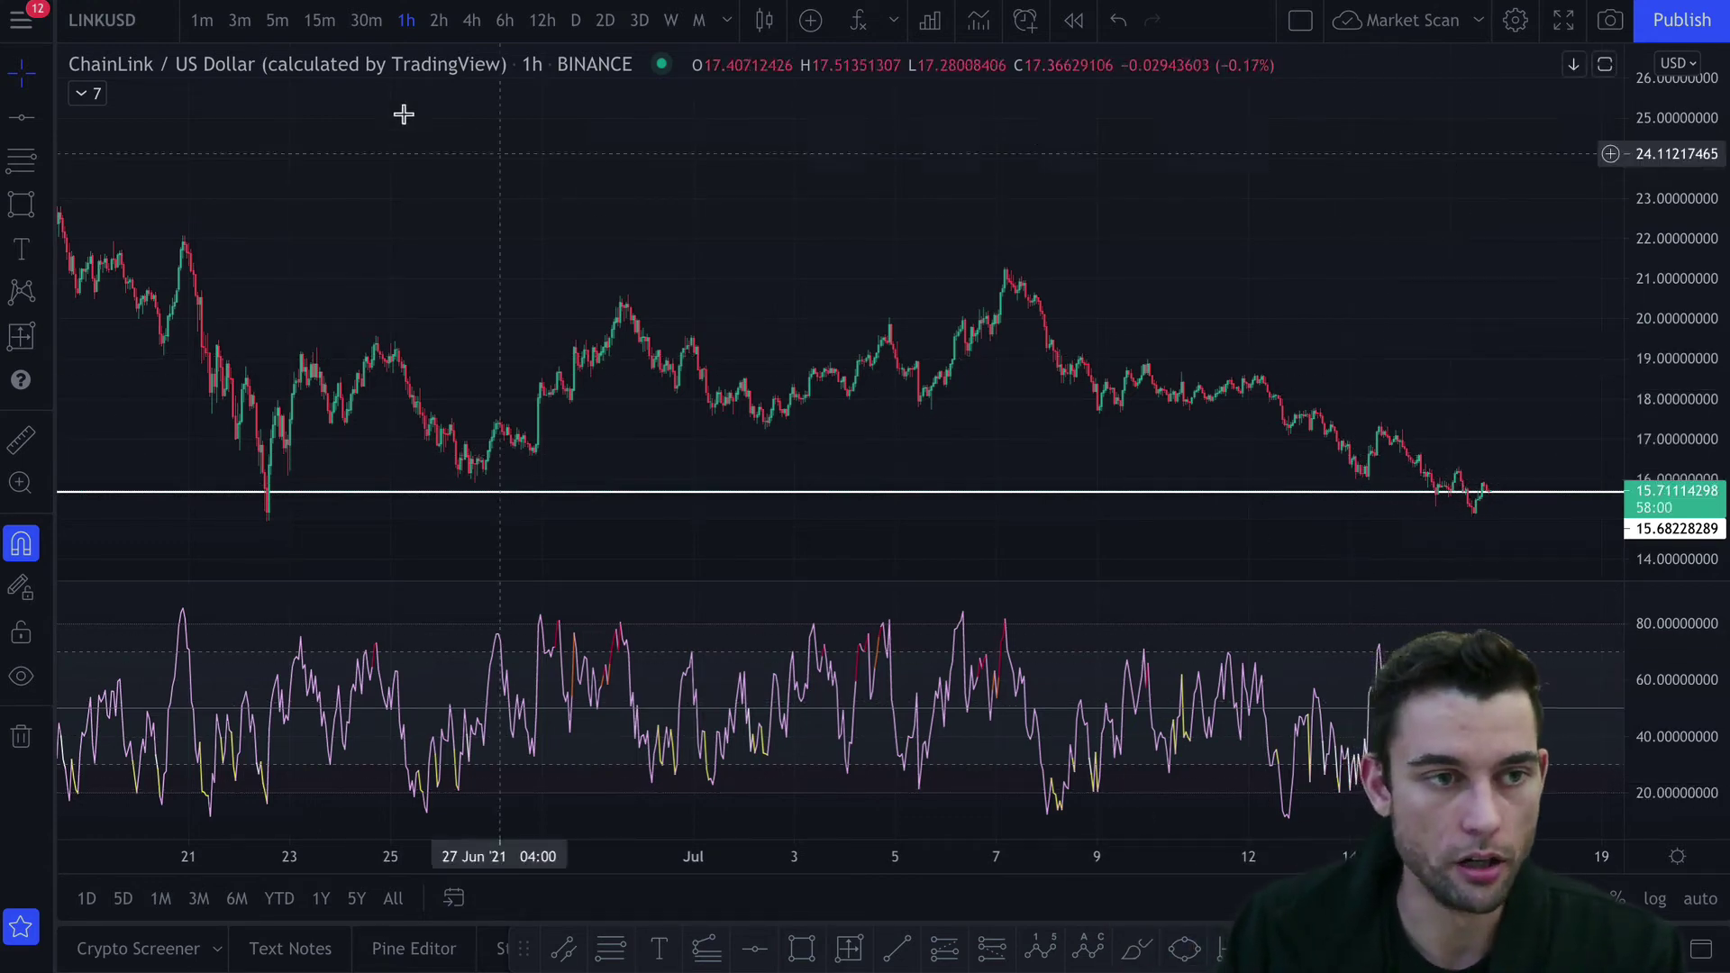
click(575, 20)
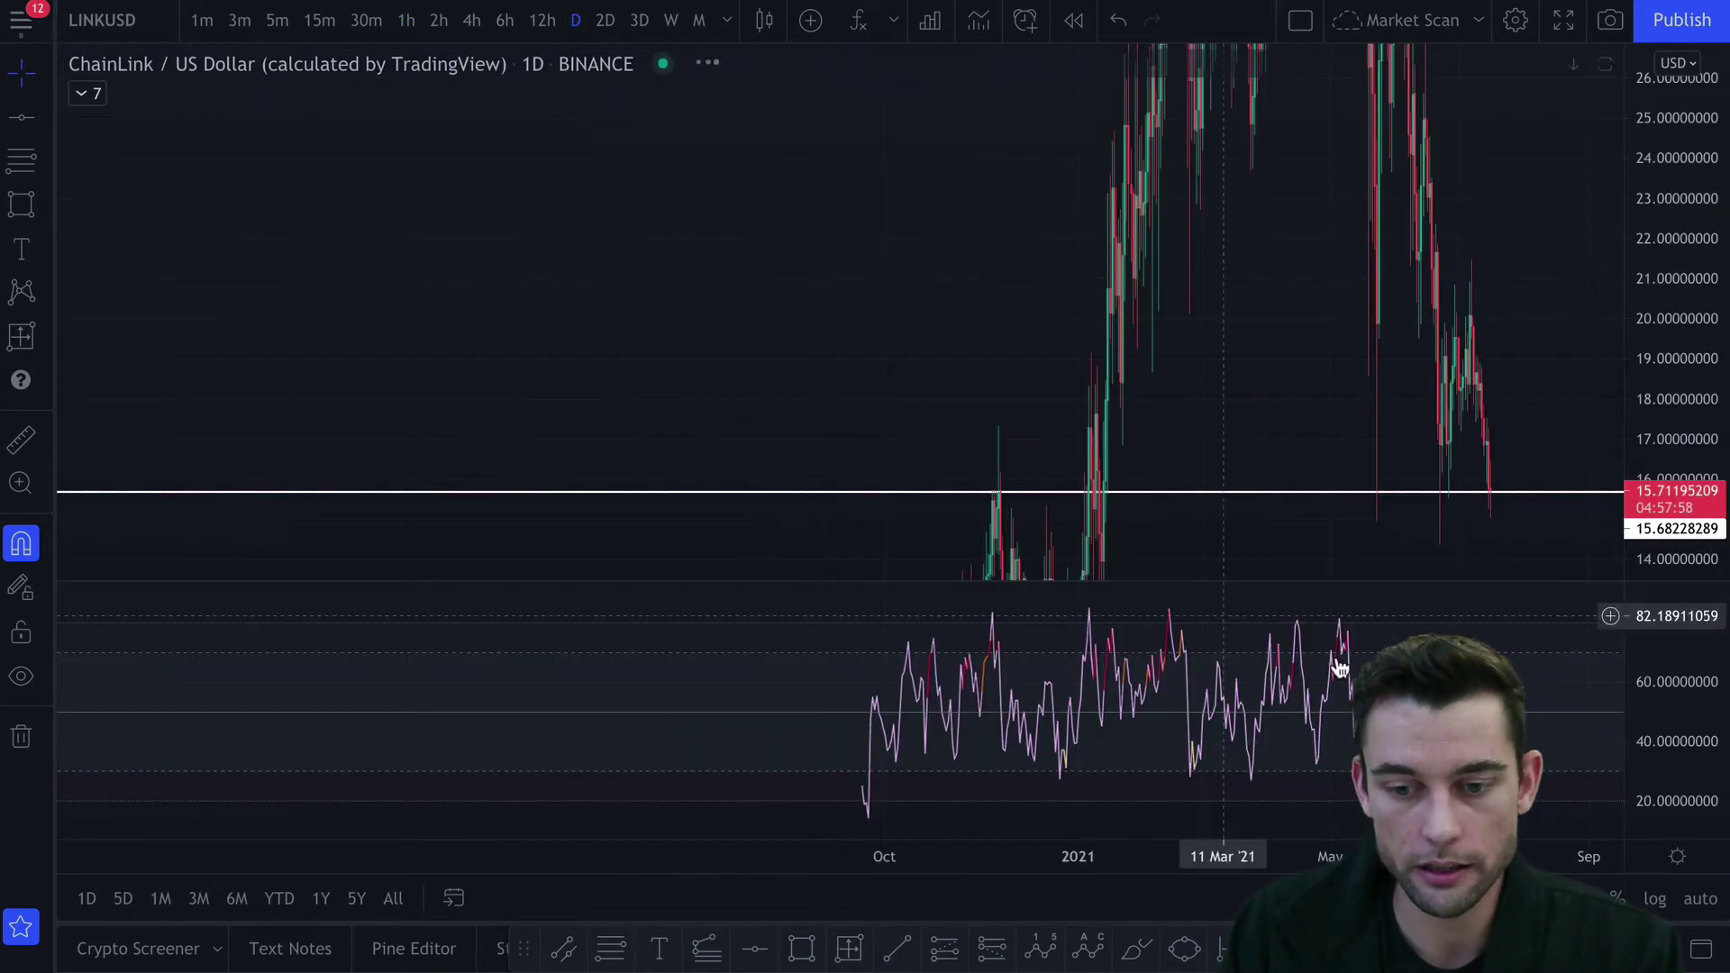
scroll(1336, 658, up, 2)
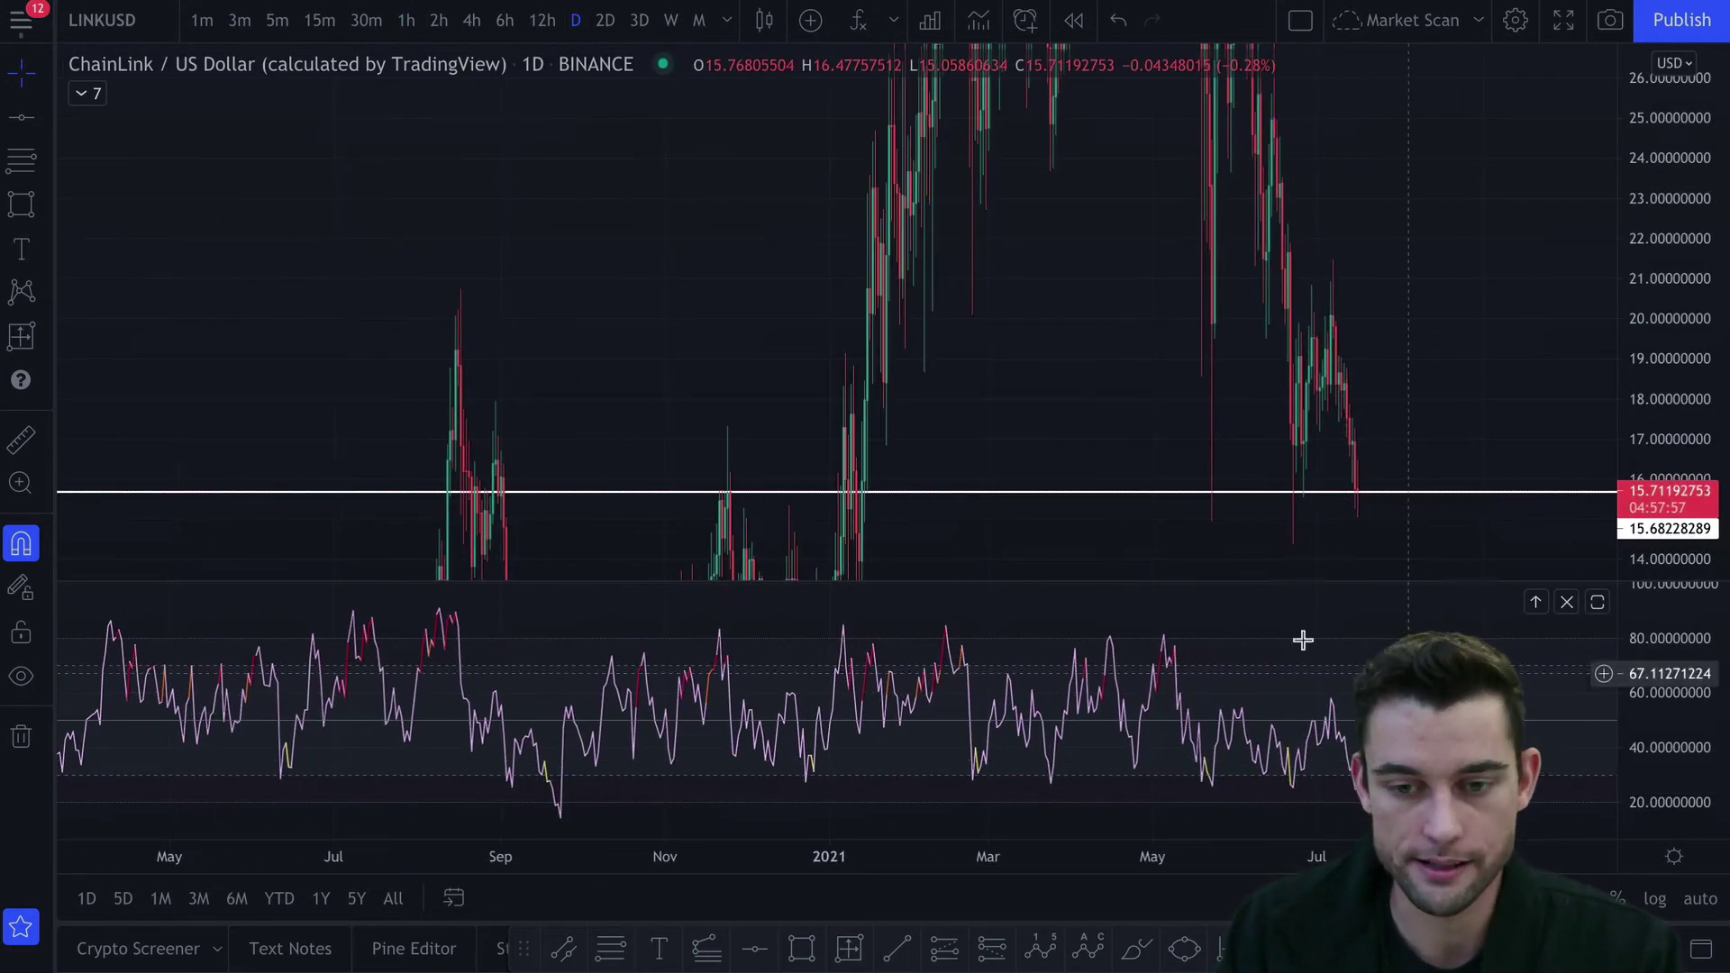
Measure a price range near the early-July high on the daily chart, clear it, and view the price history over a wider price scale
drag(1684, 277, 1656, 488)
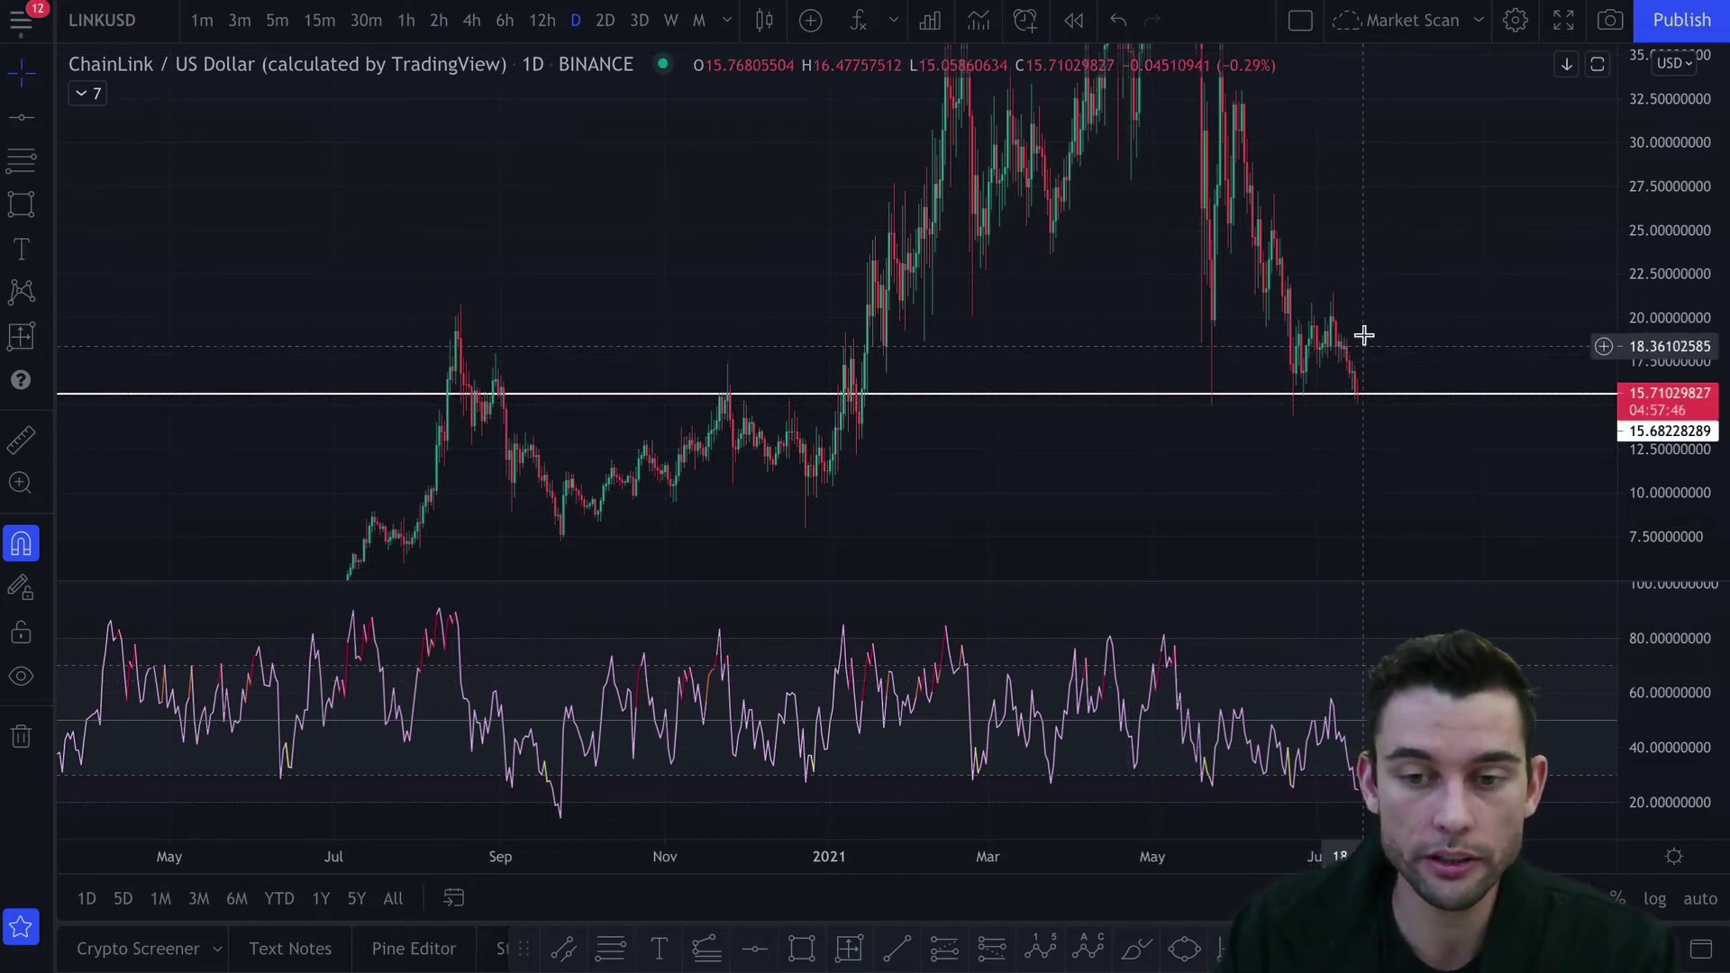
shift+click(1356, 305)
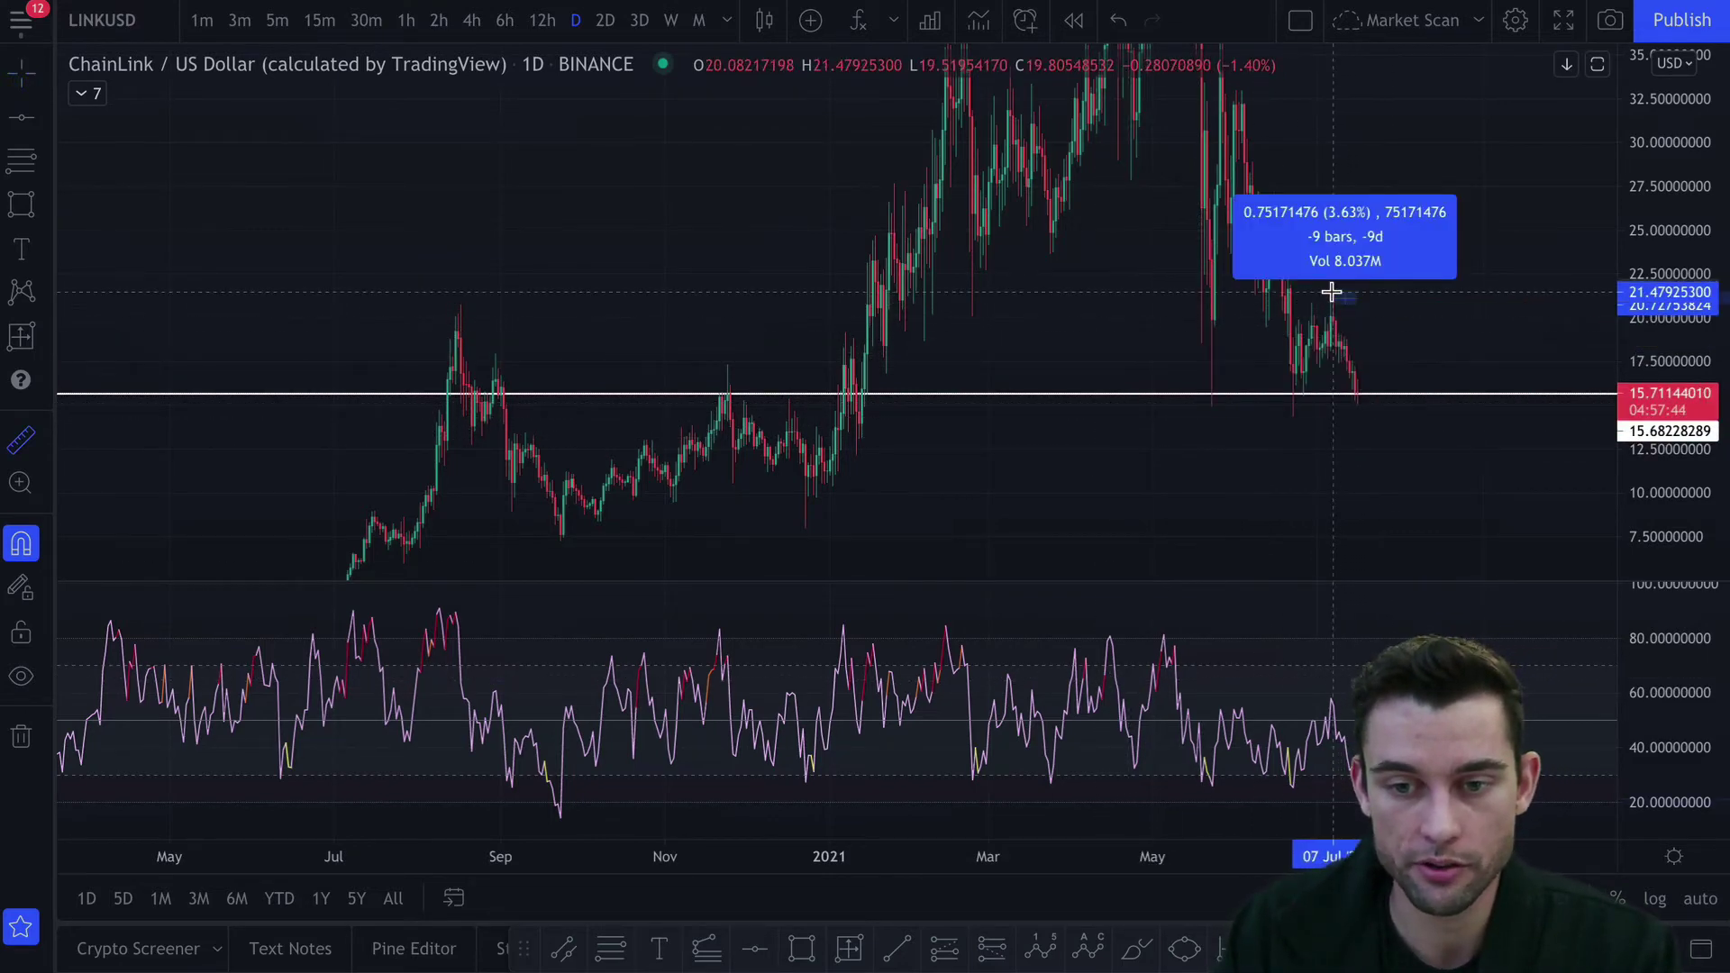
click(1412, 389)
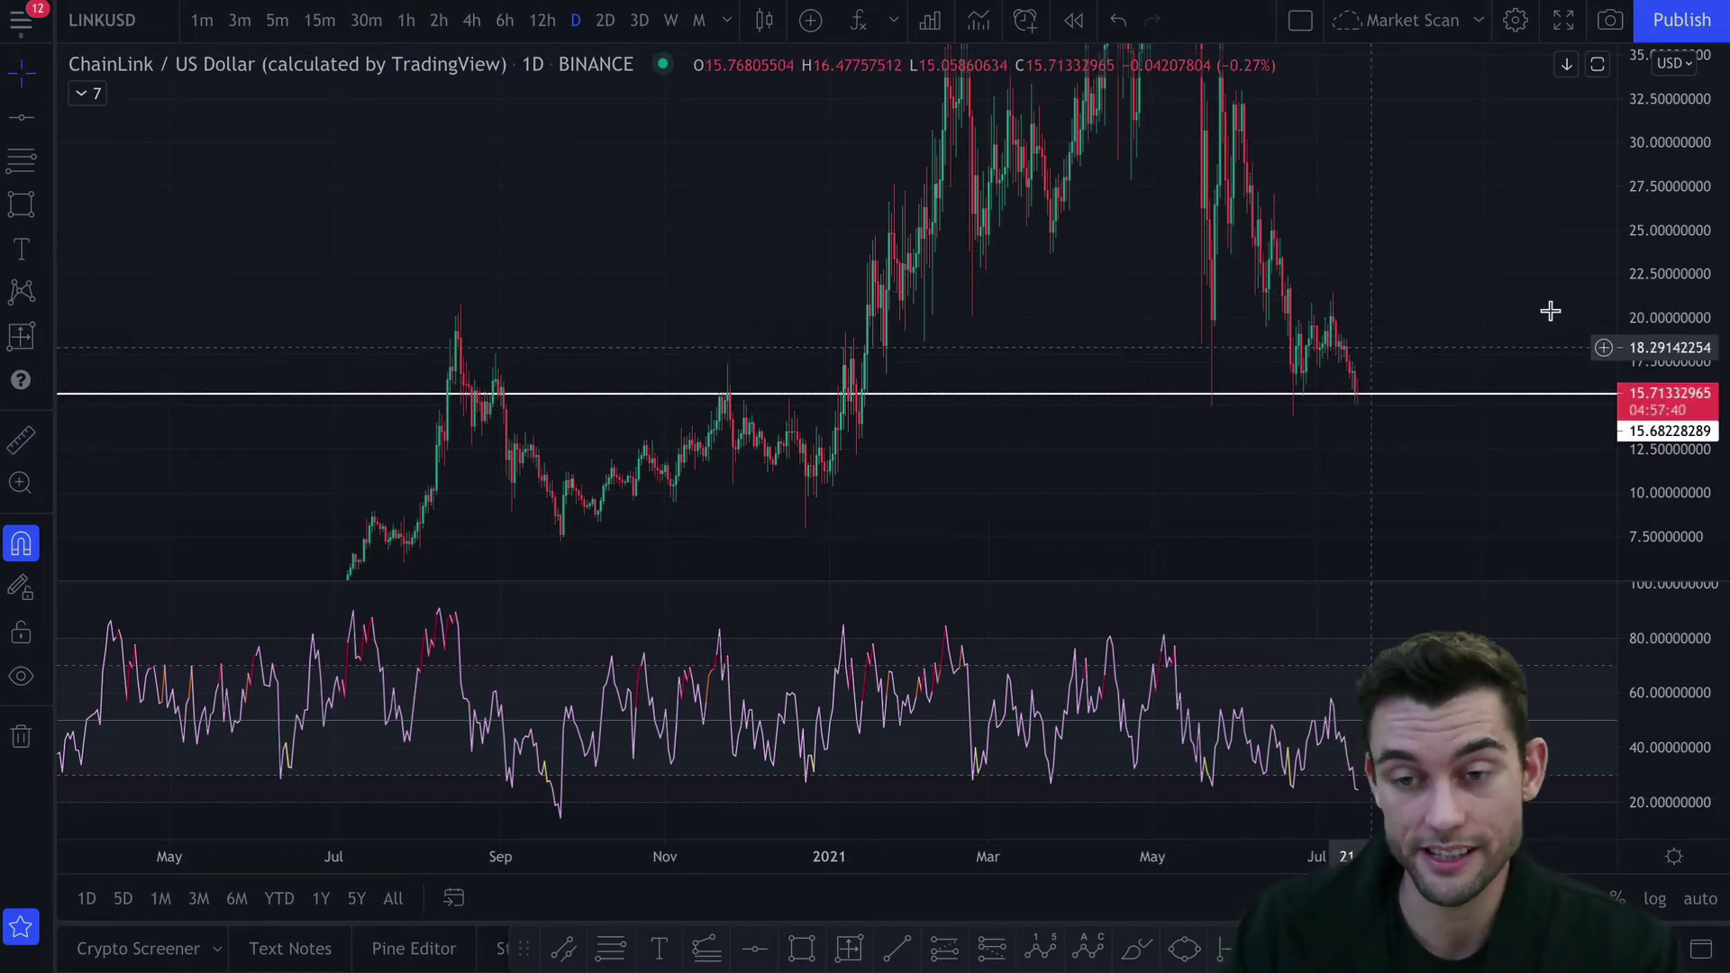
drag(1660, 238, 1662, 298)
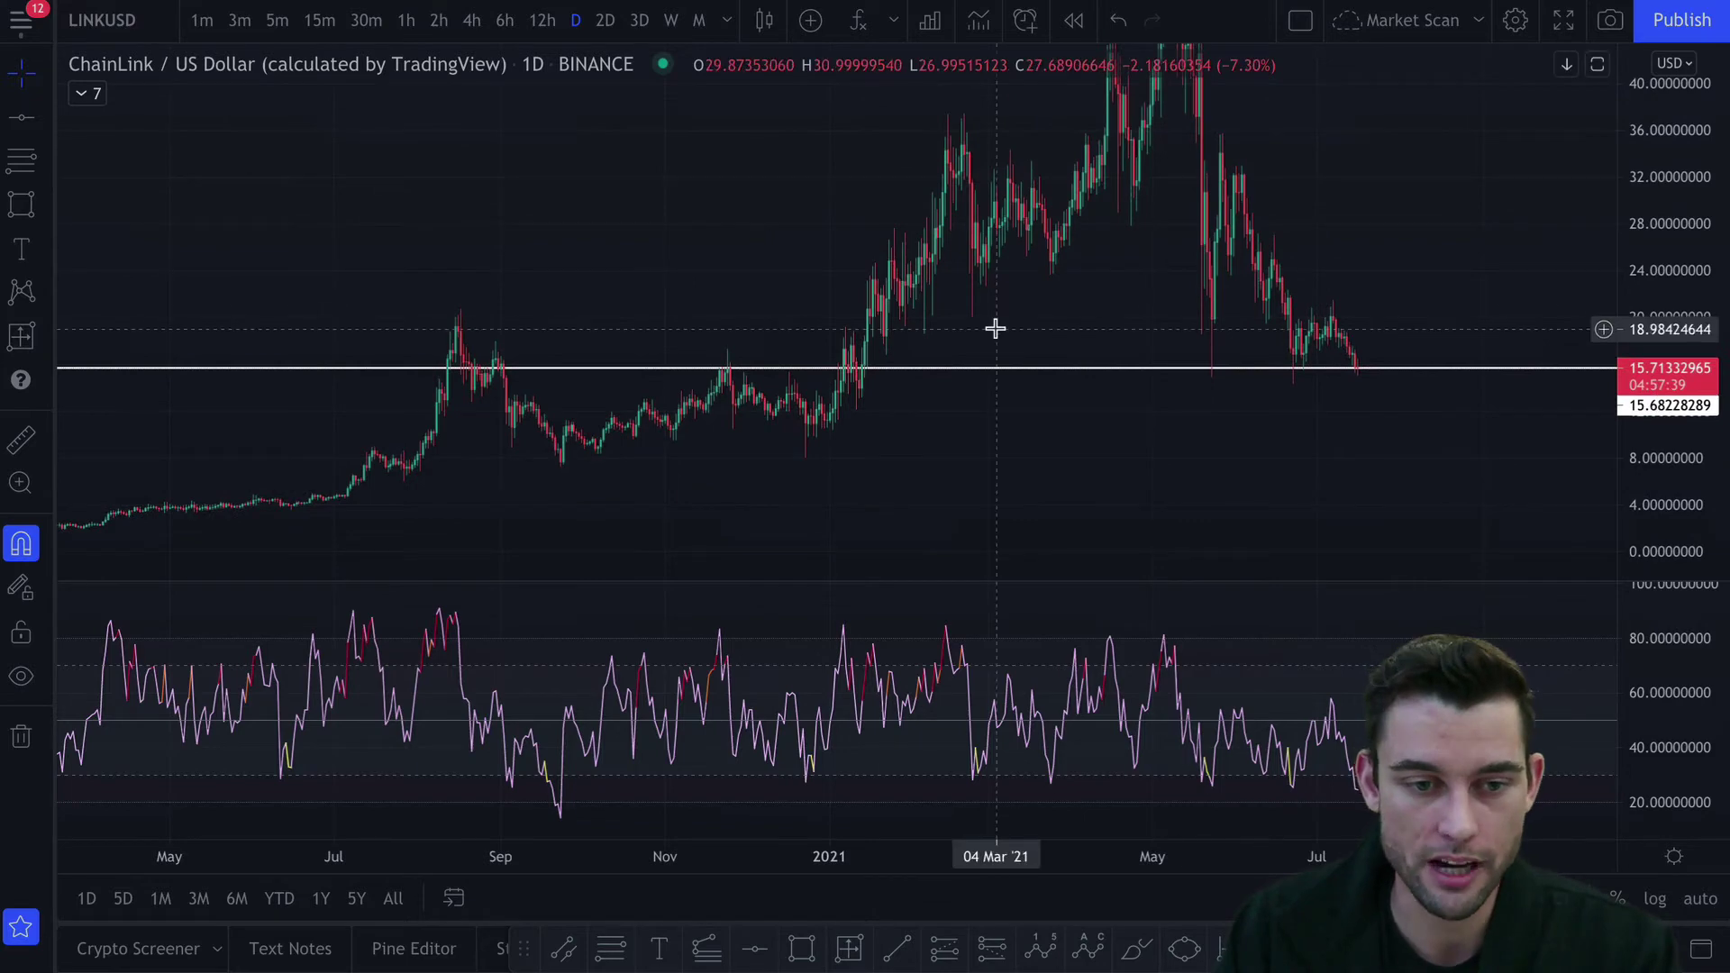
scroll(1045, 340, up, 2)
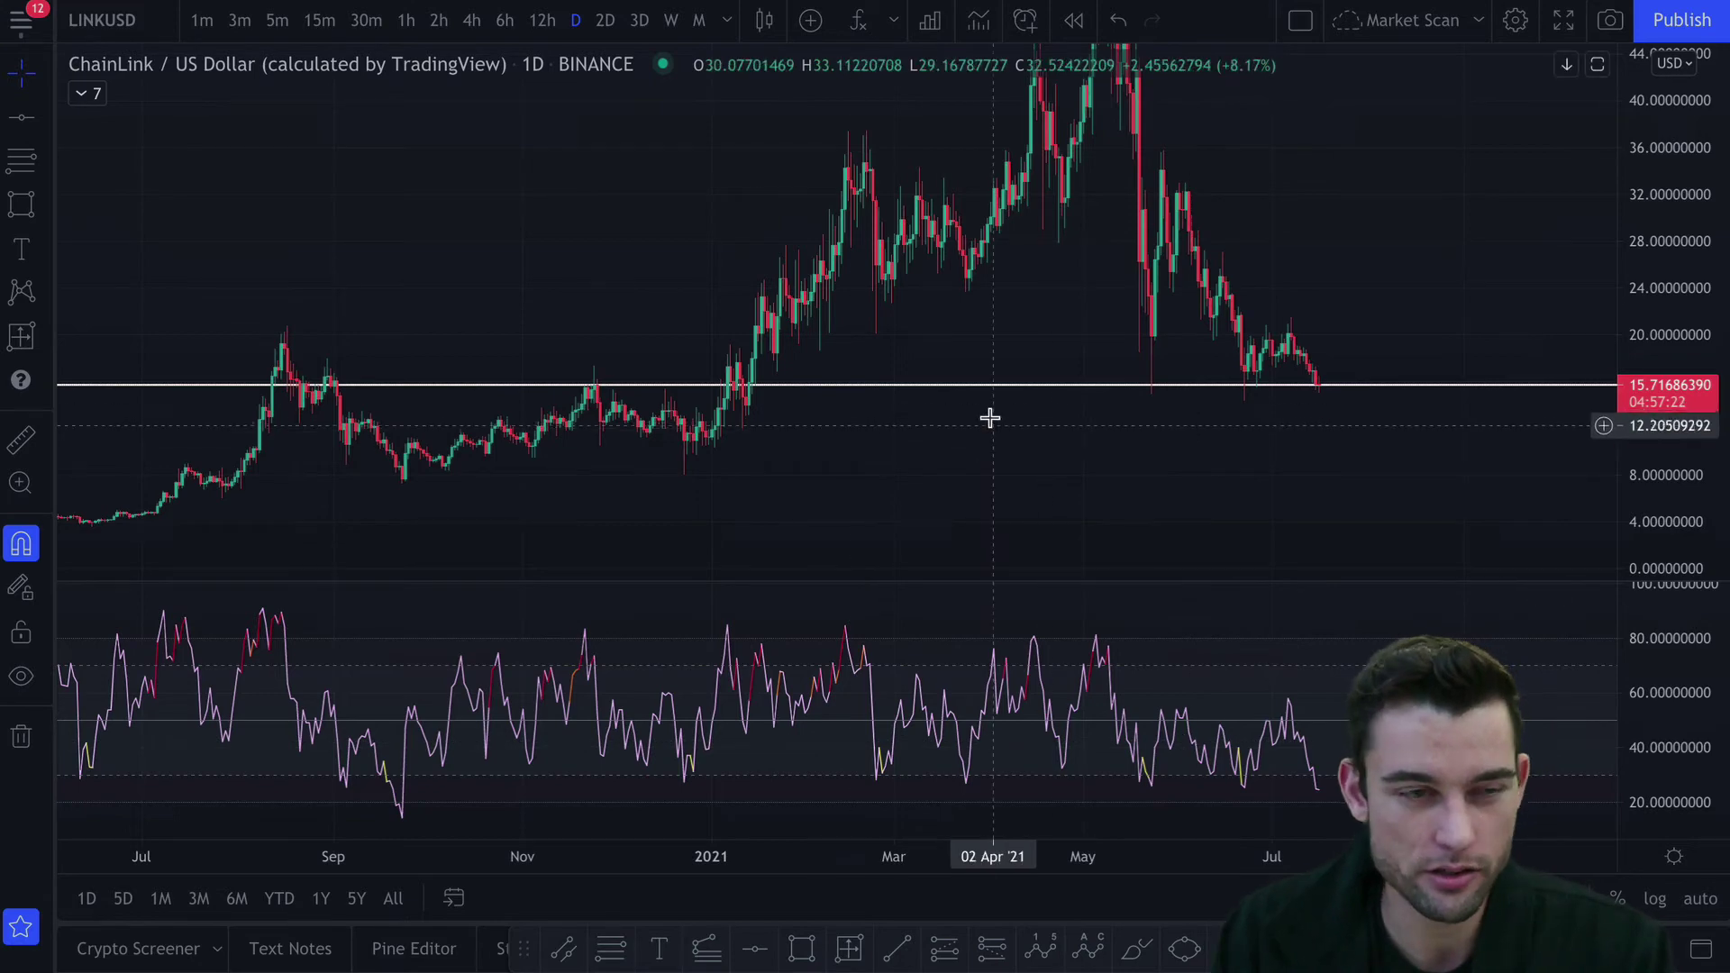
Switch the chart to the 15-minute timeframe and examine the RSI against the price swings from 9 to 16 July
click(320, 20)
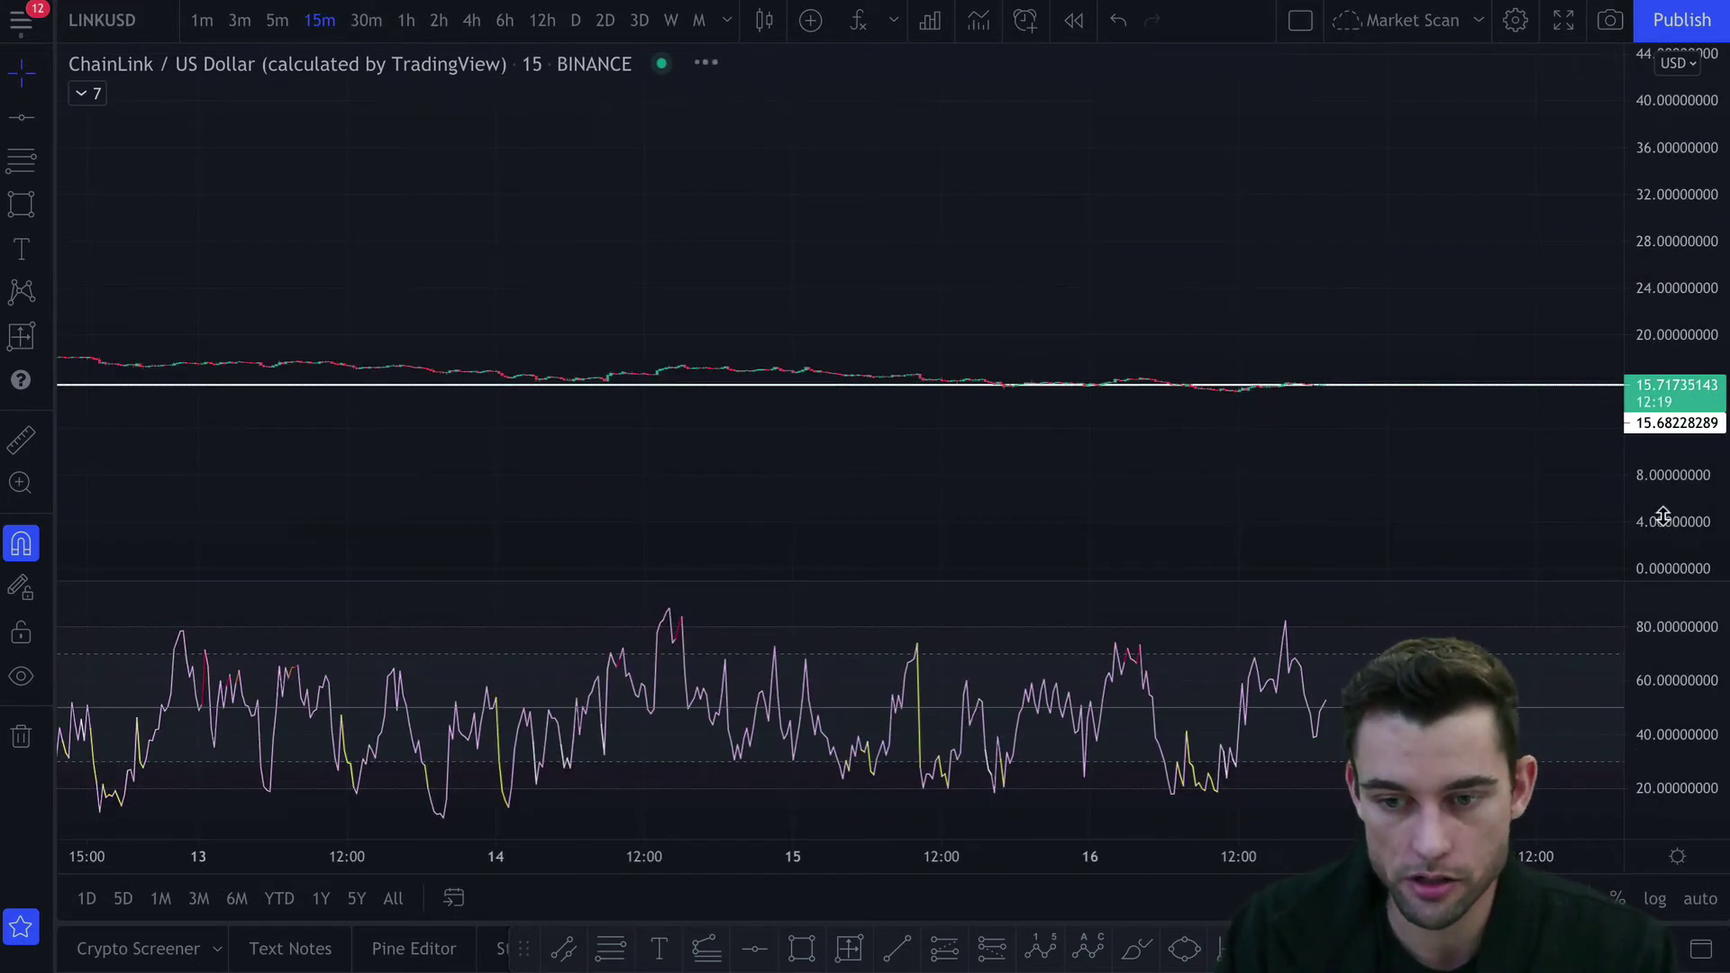
drag(1662, 516, 1663, 432)
drag(1679, 490, 1672, 146)
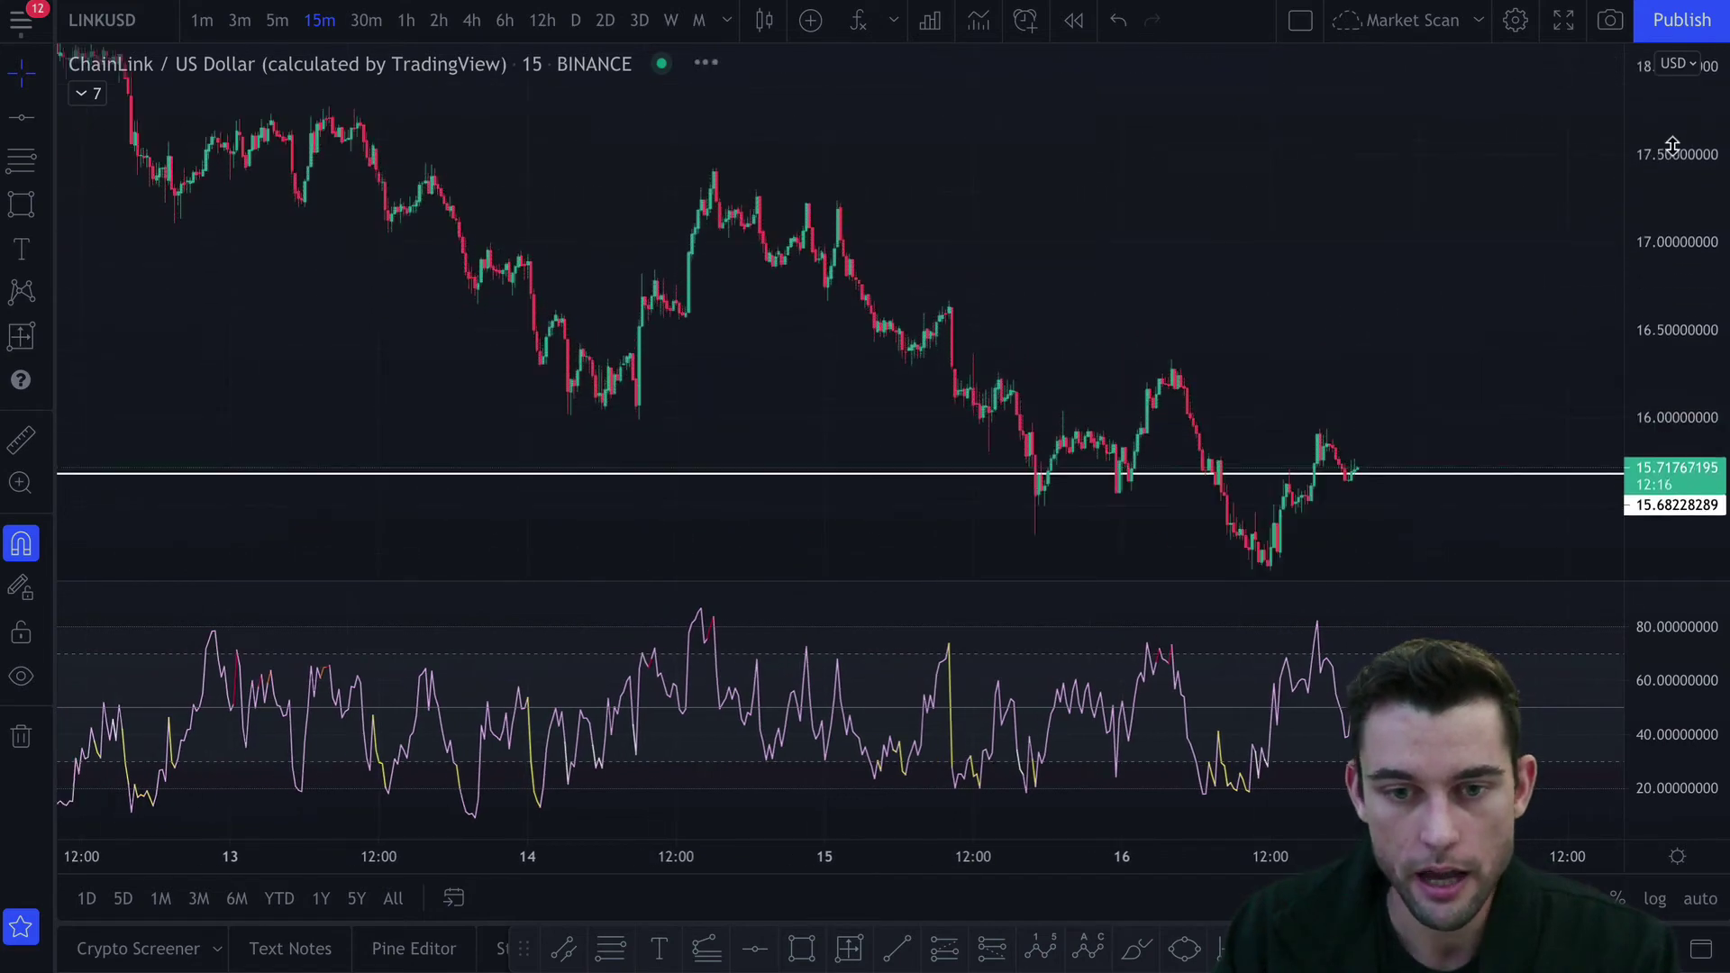
scroll(1328, 397, down, 4)
scroll(1402, 321, up, 2)
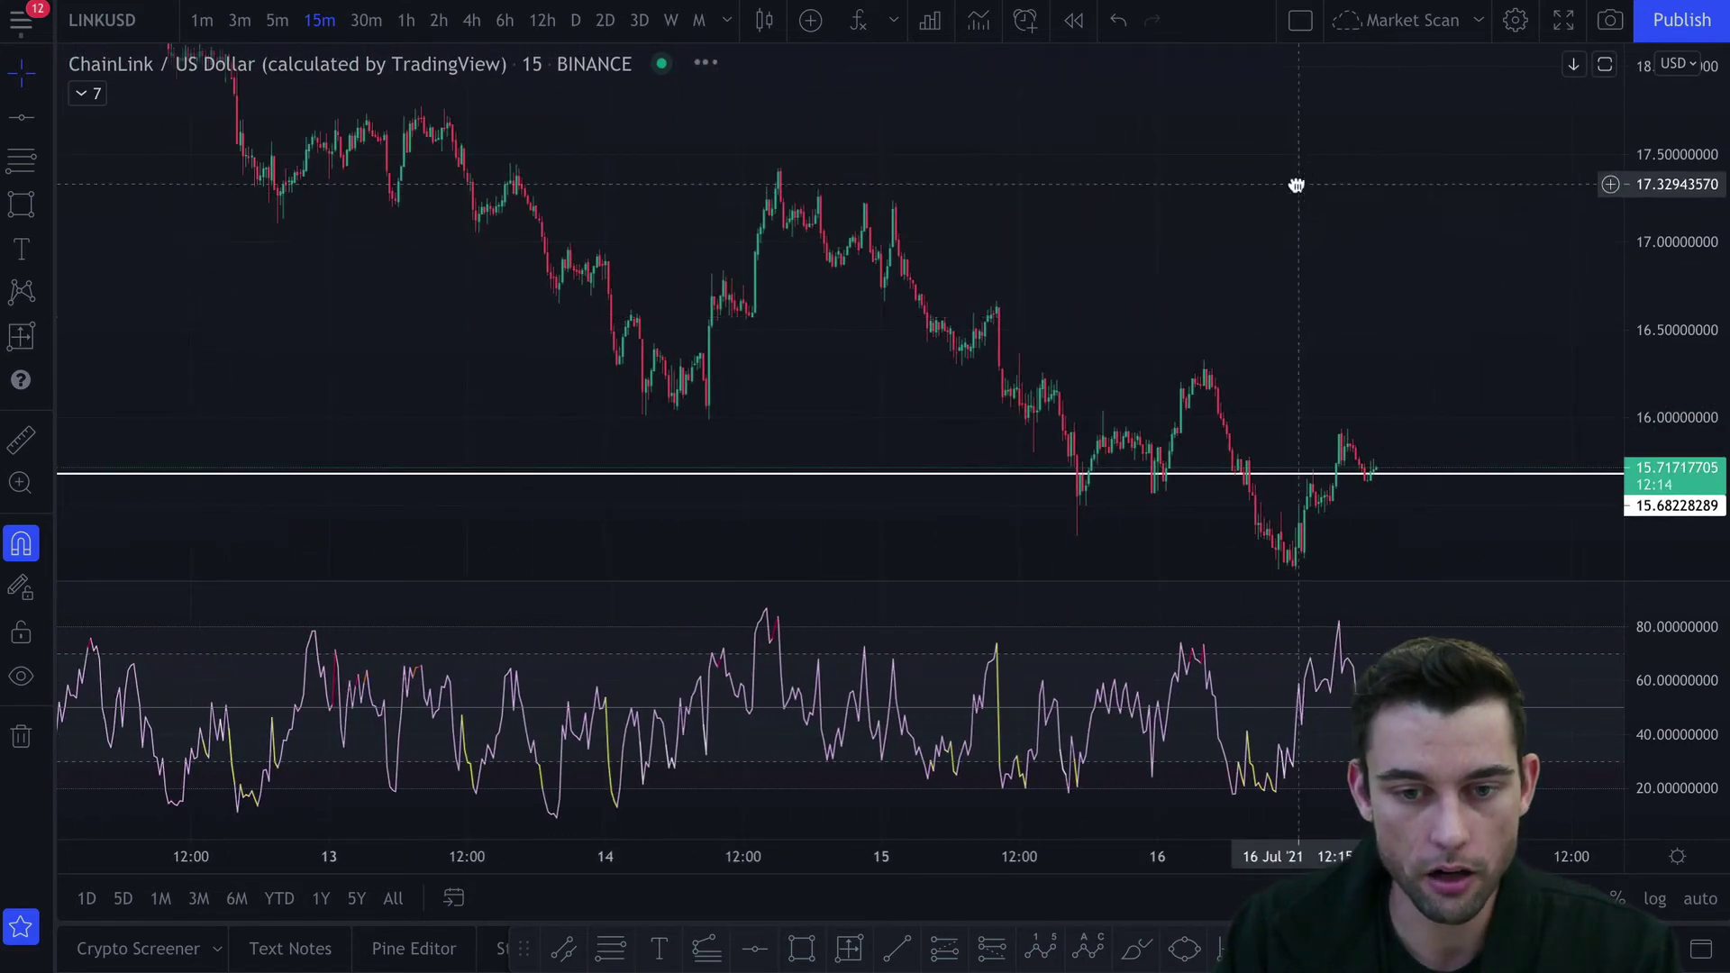
drag(1296, 185, 1197, 135)
scroll(484, 602, down, 3)
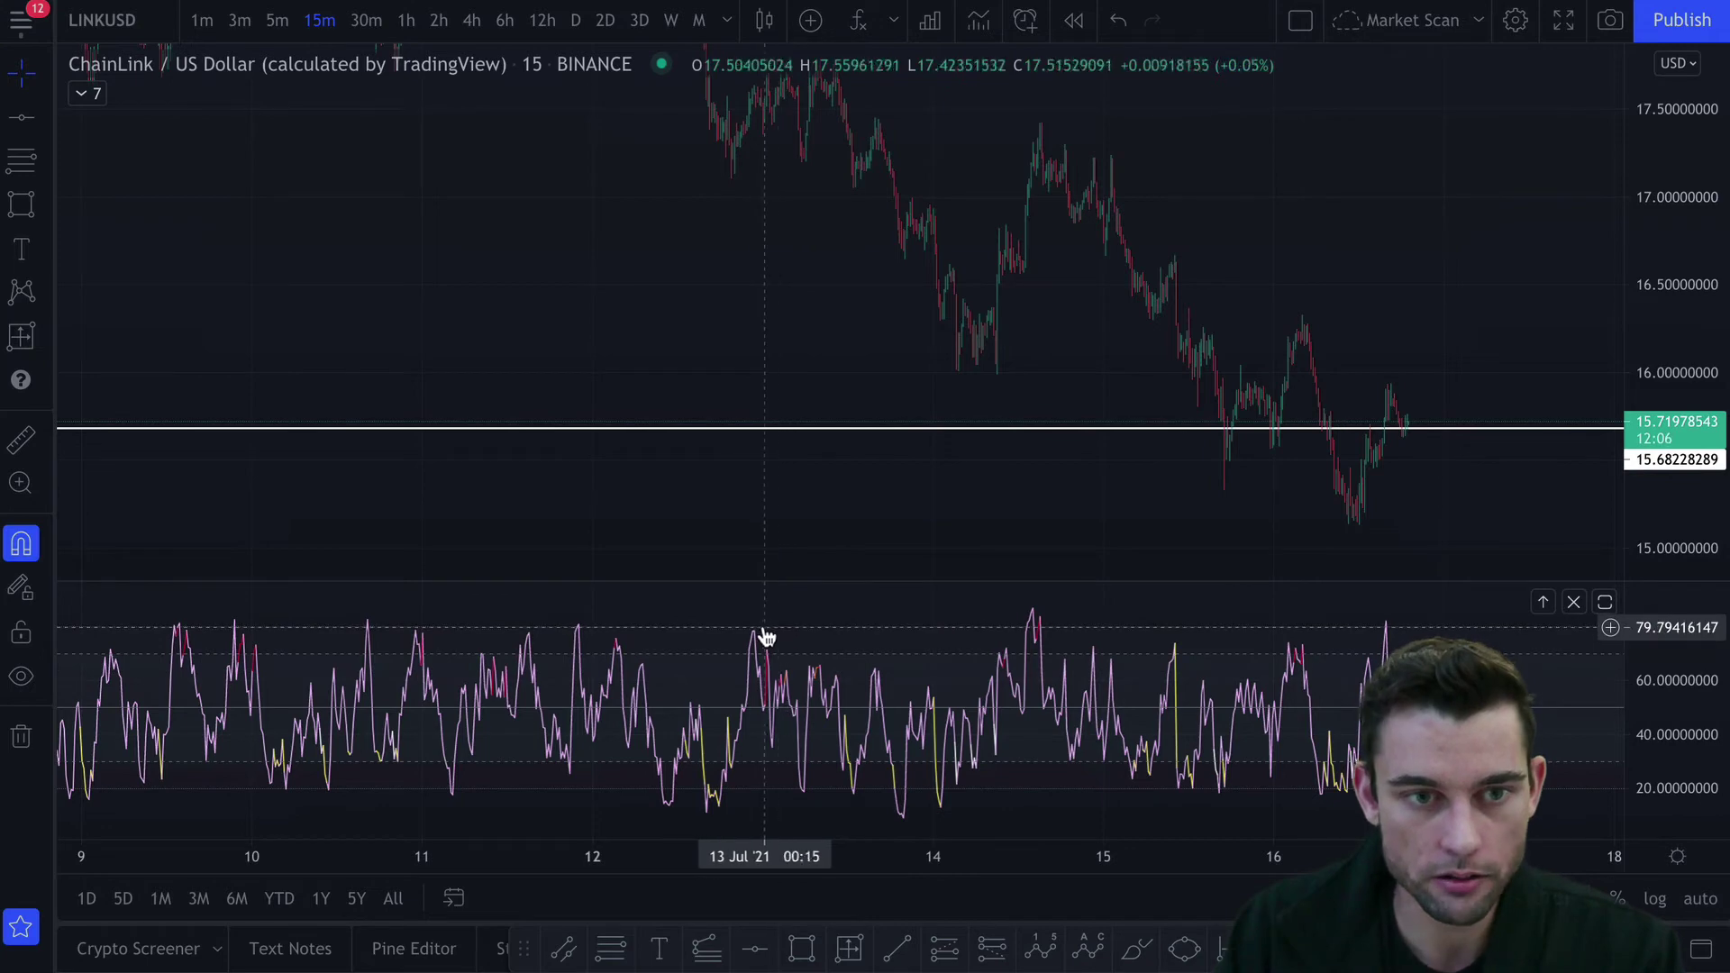
scroll(842, 501, up, 5)
drag(846, 381, 1175, 361)
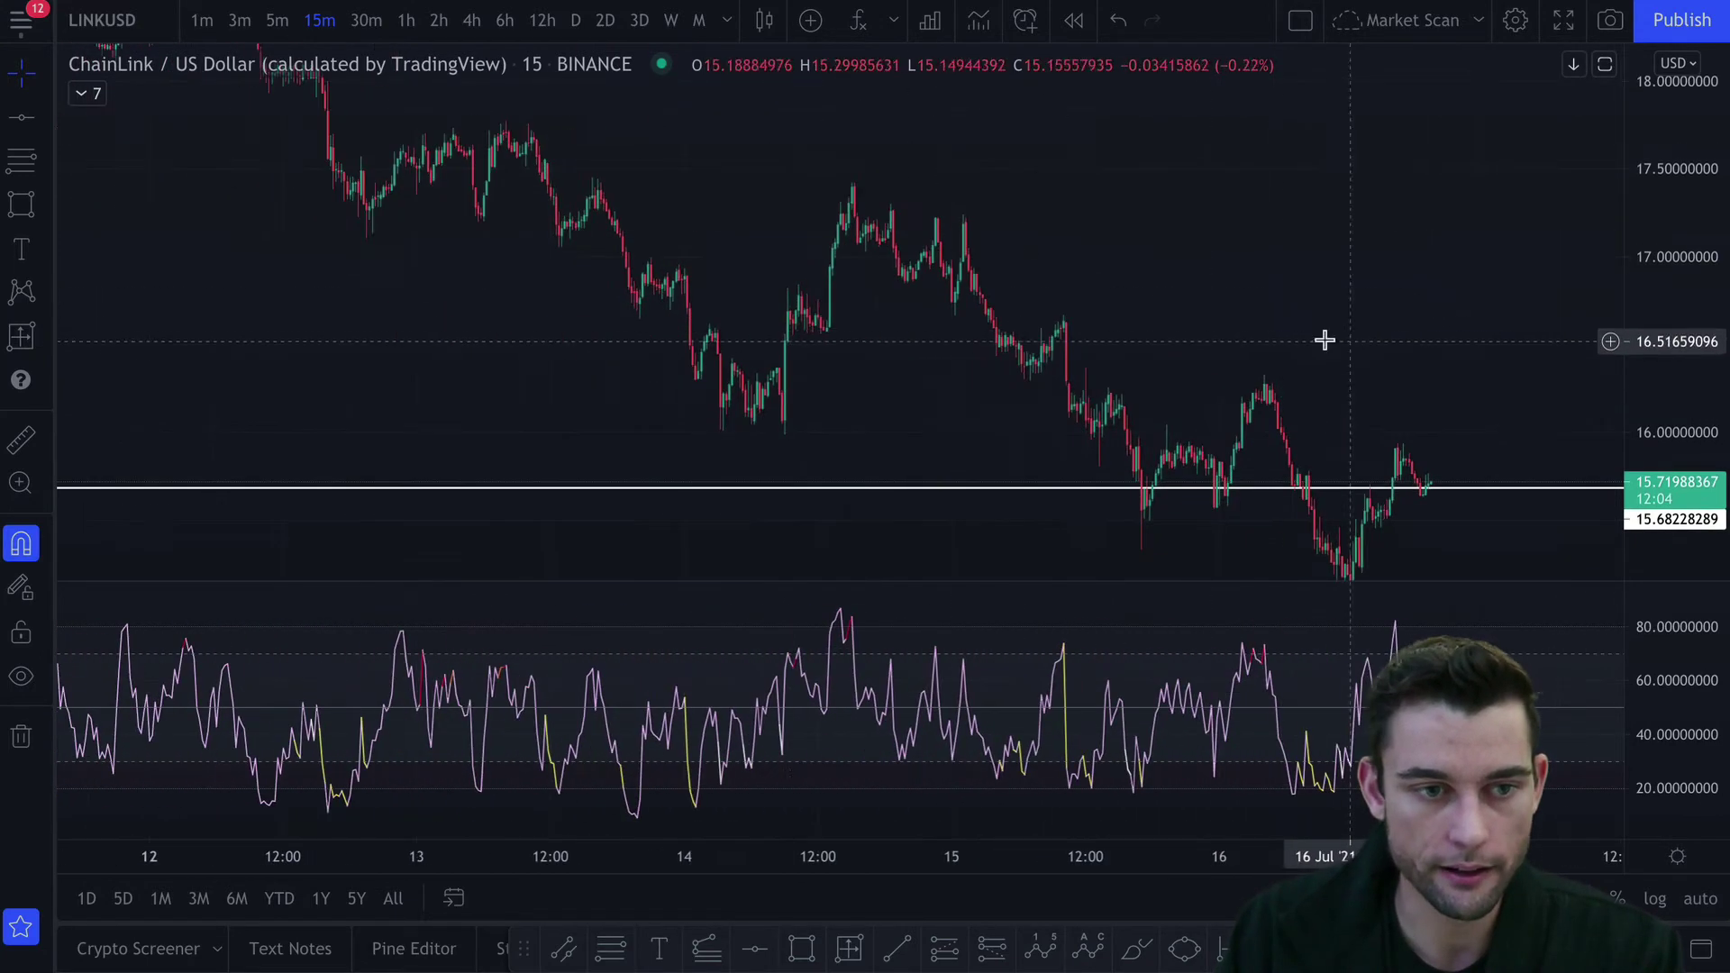
Measure a price range around the 13–14 July decline and the rebound from the 15 July low, clearing each measurement
shift+click(637, 141)
click(692, 204)
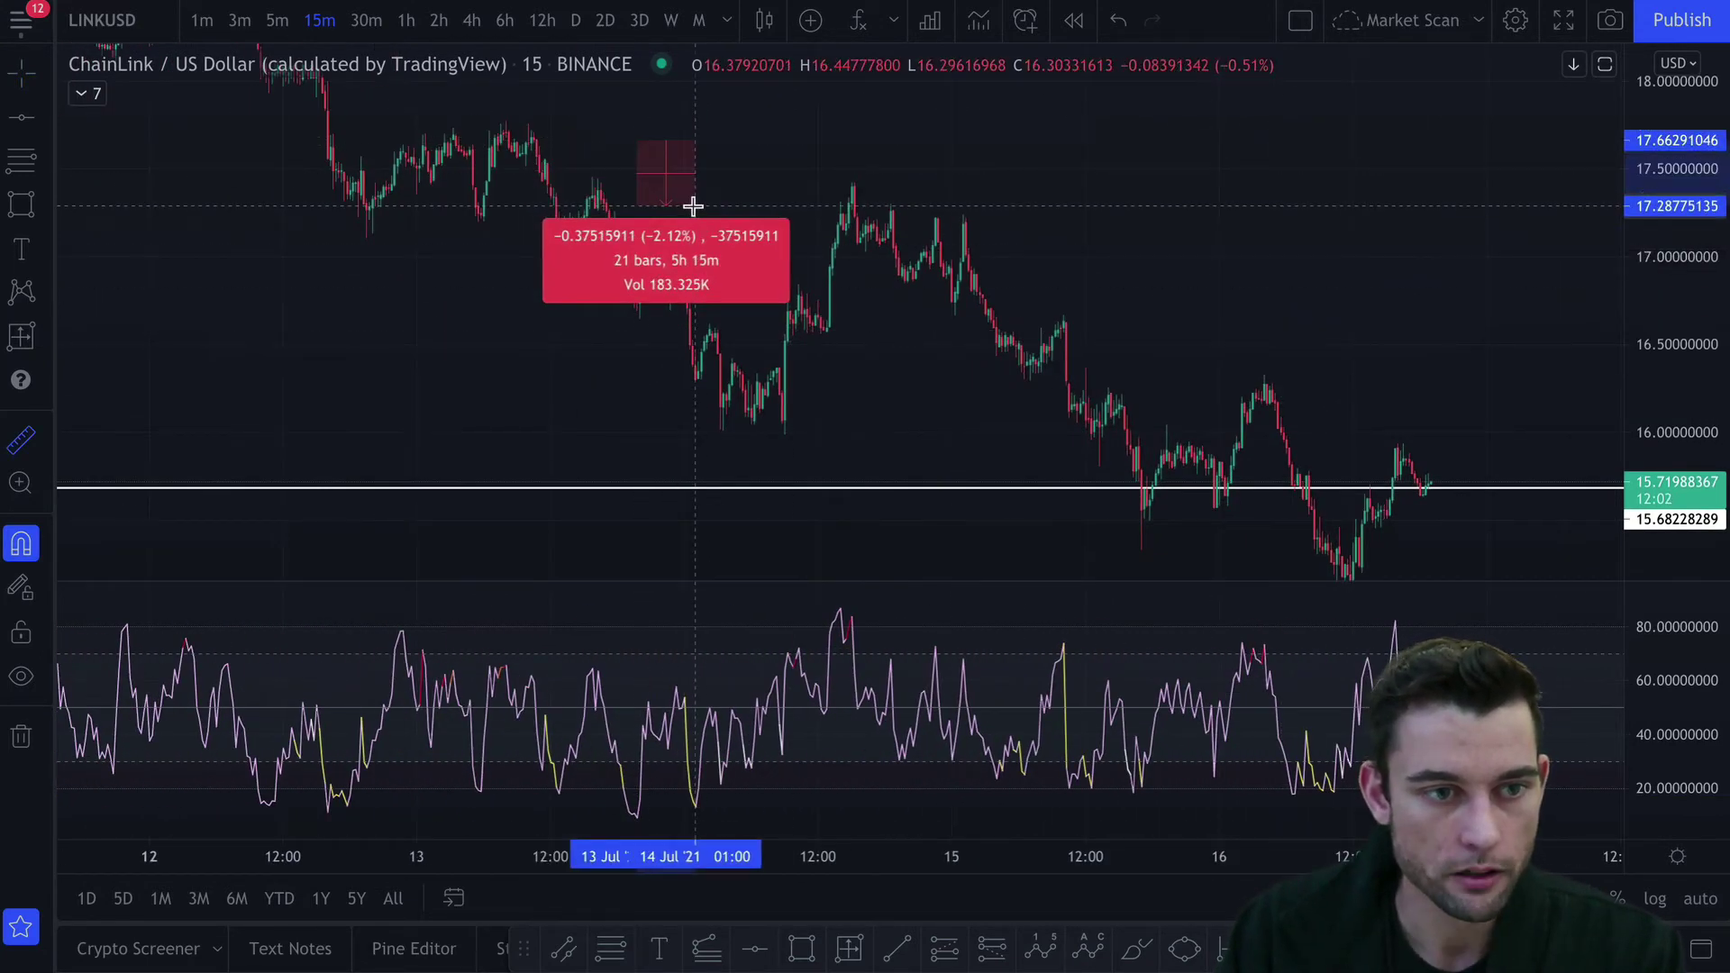
click(839, 243)
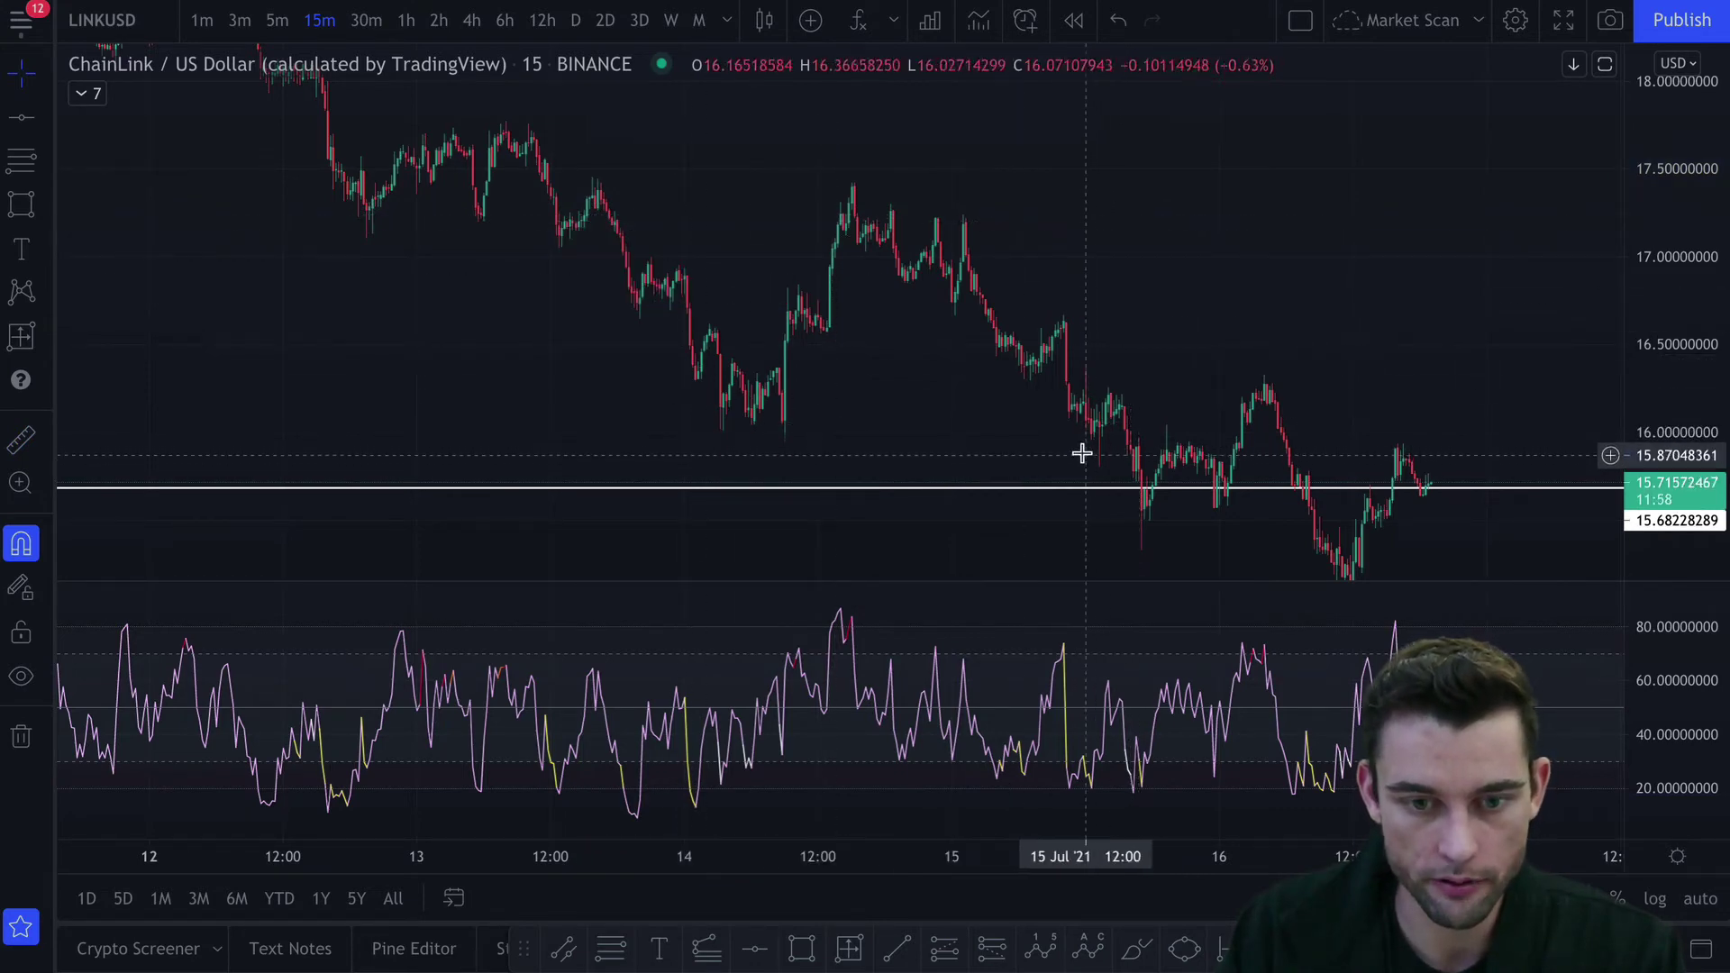
shift+click(1120, 518)
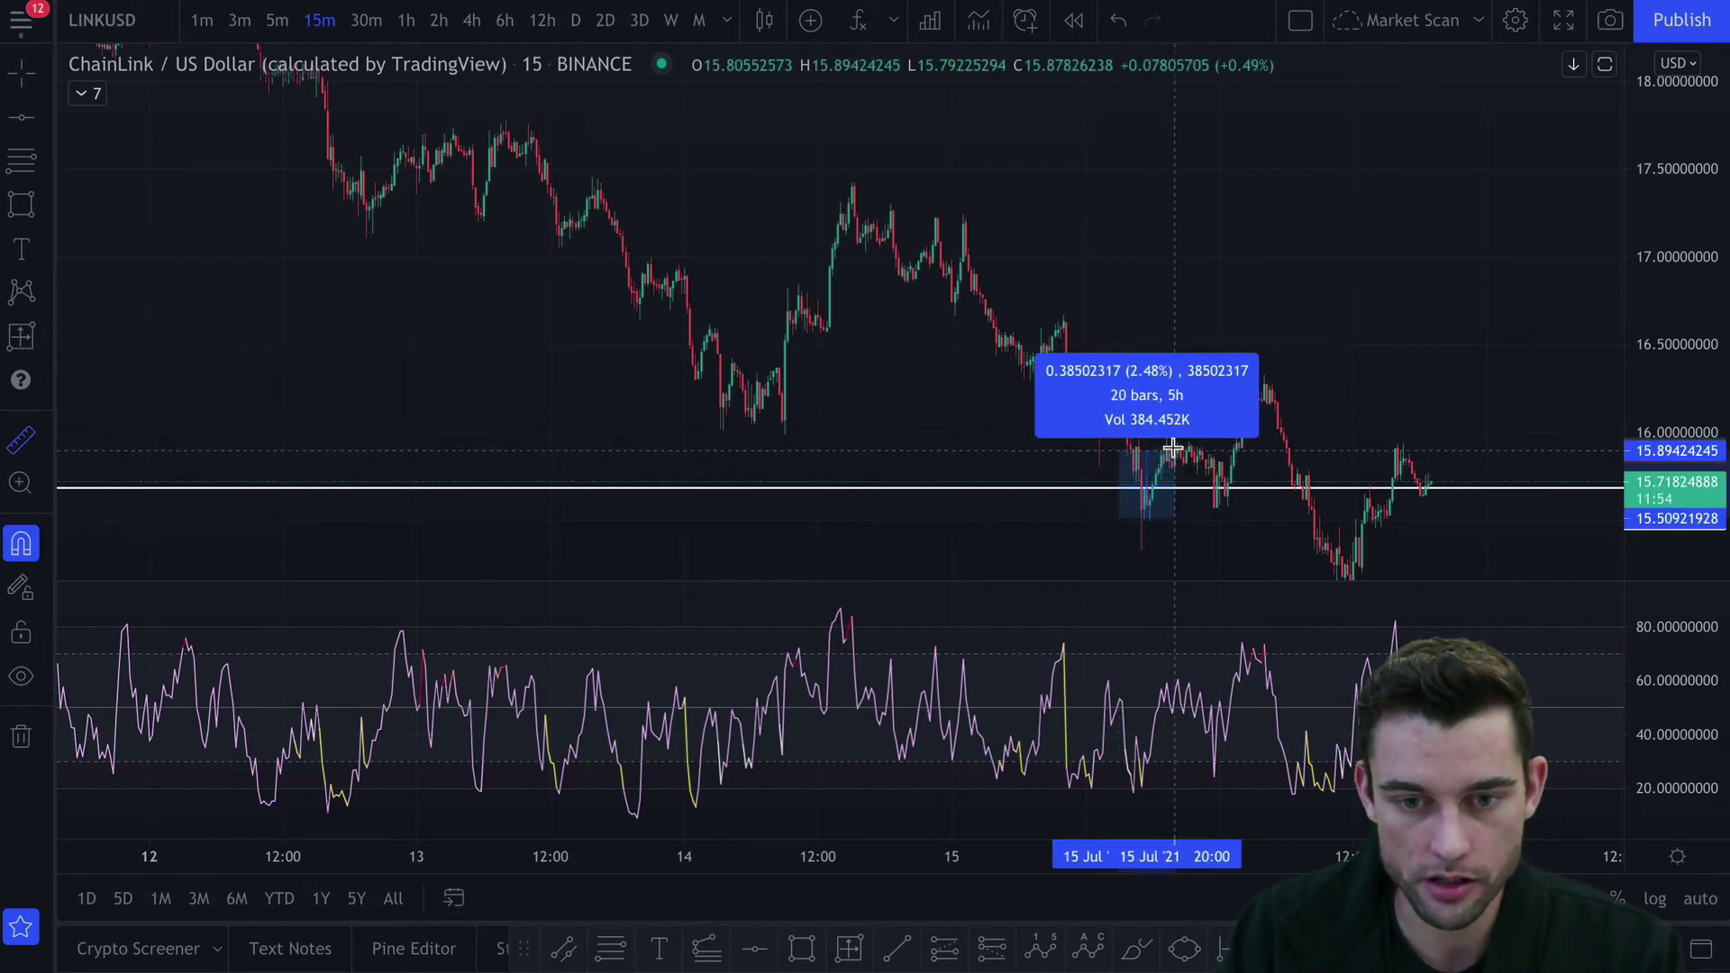
click(1172, 448)
click(1279, 253)
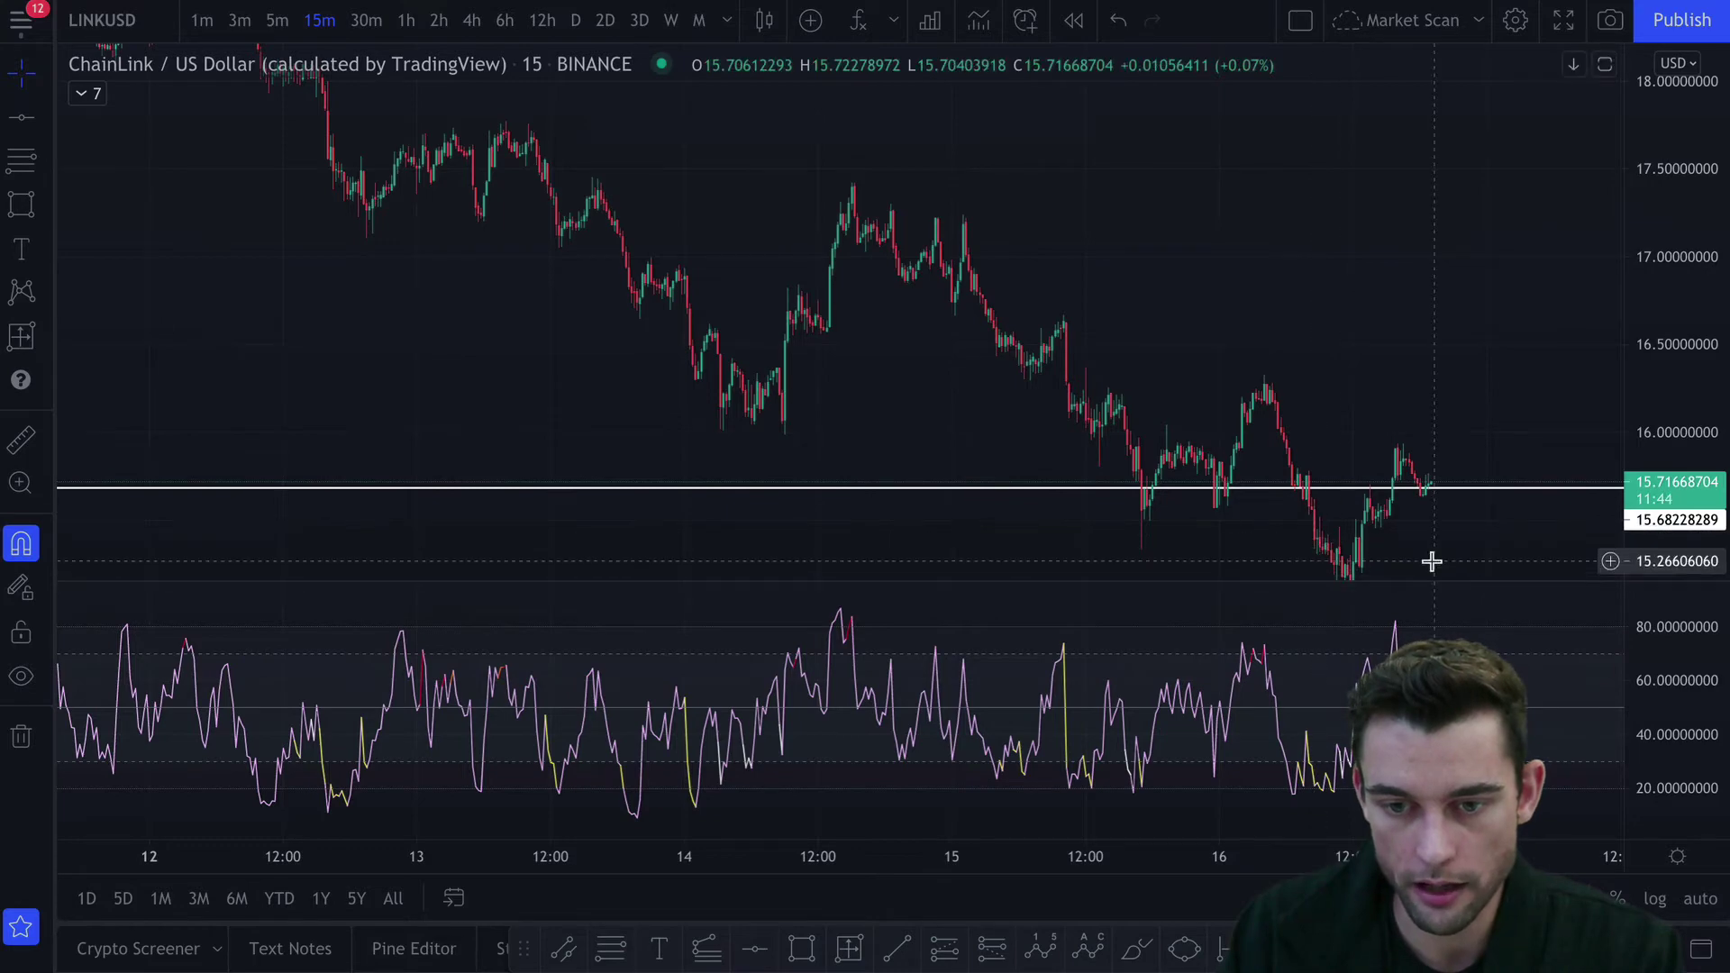
Measure the price rise from the 16 July low on the 15-minute chart, clear it, and view the preceding days
drag(1432, 561, 1394, 507)
shift+click(1384, 538)
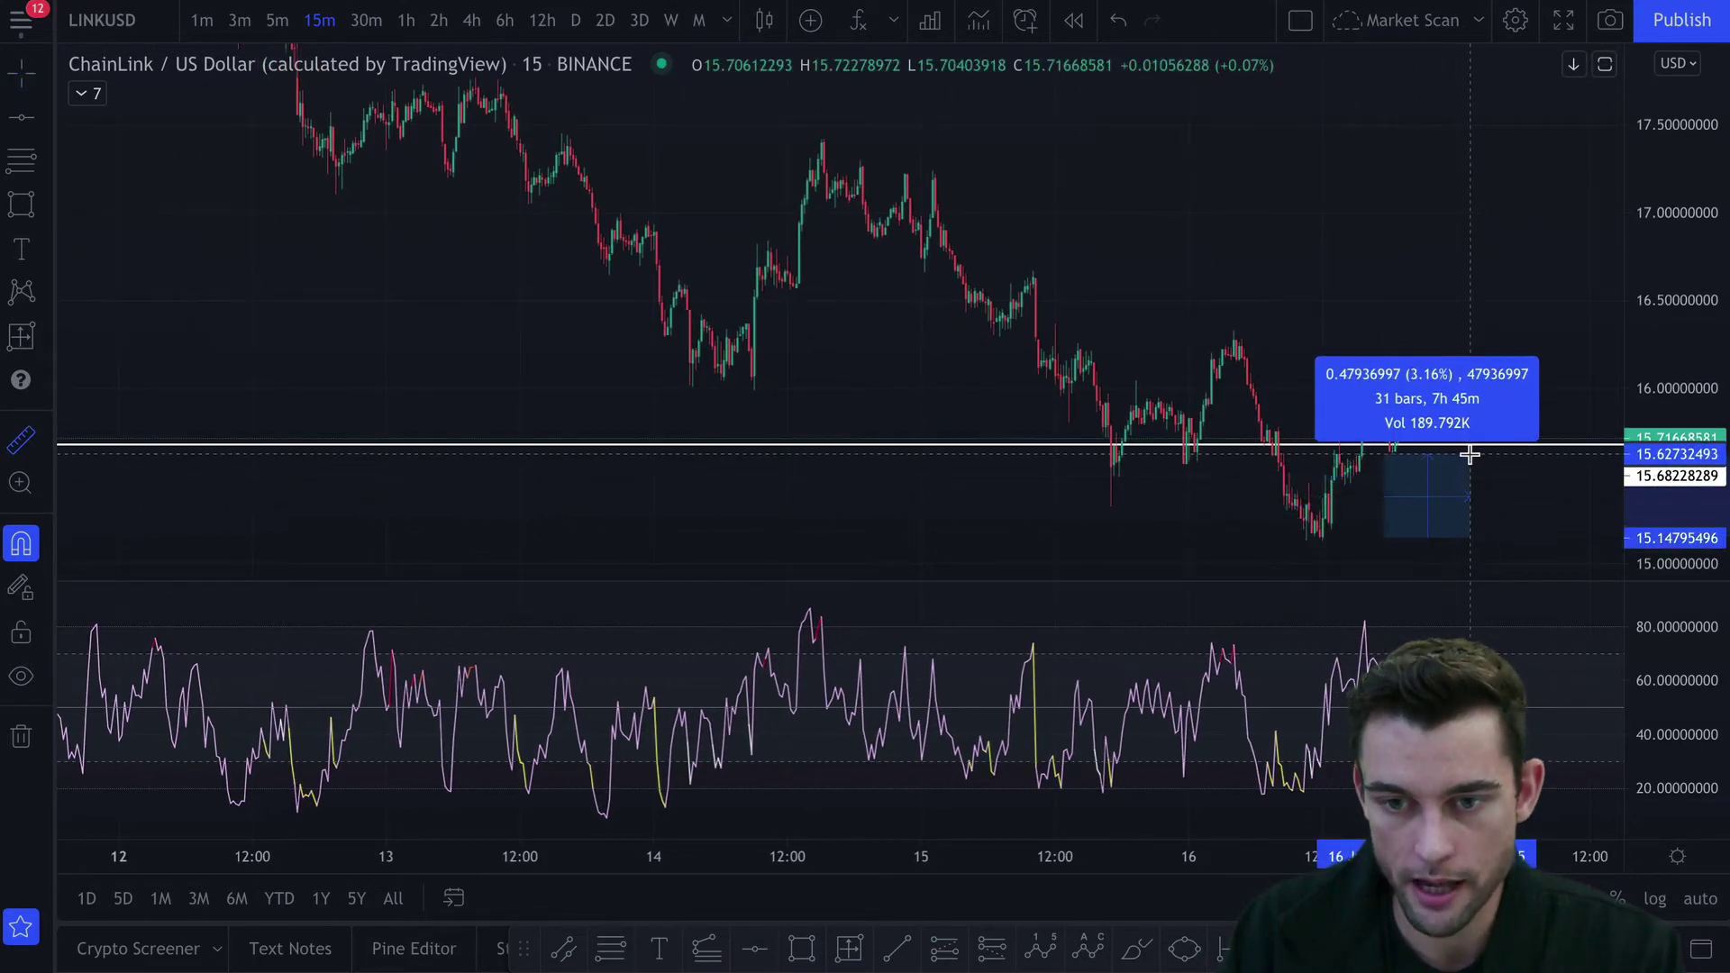
click(1468, 453)
click(1409, 212)
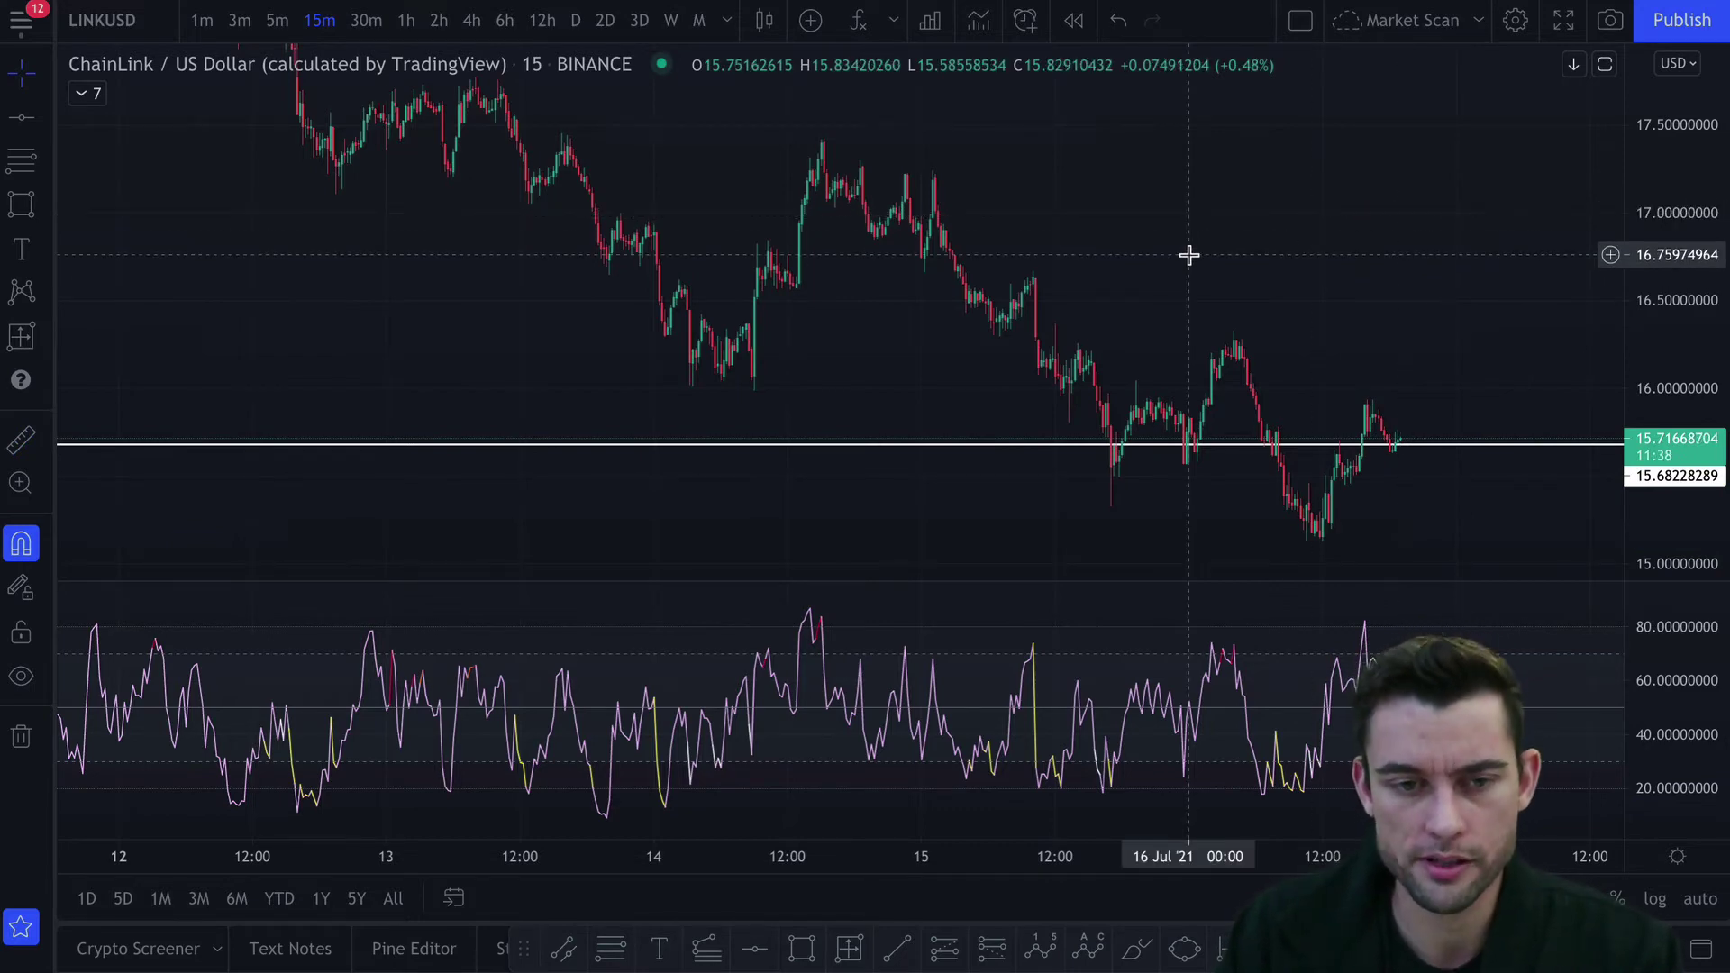
scroll(1189, 255, down, 3)
drag(1679, 208, 1679, 367)
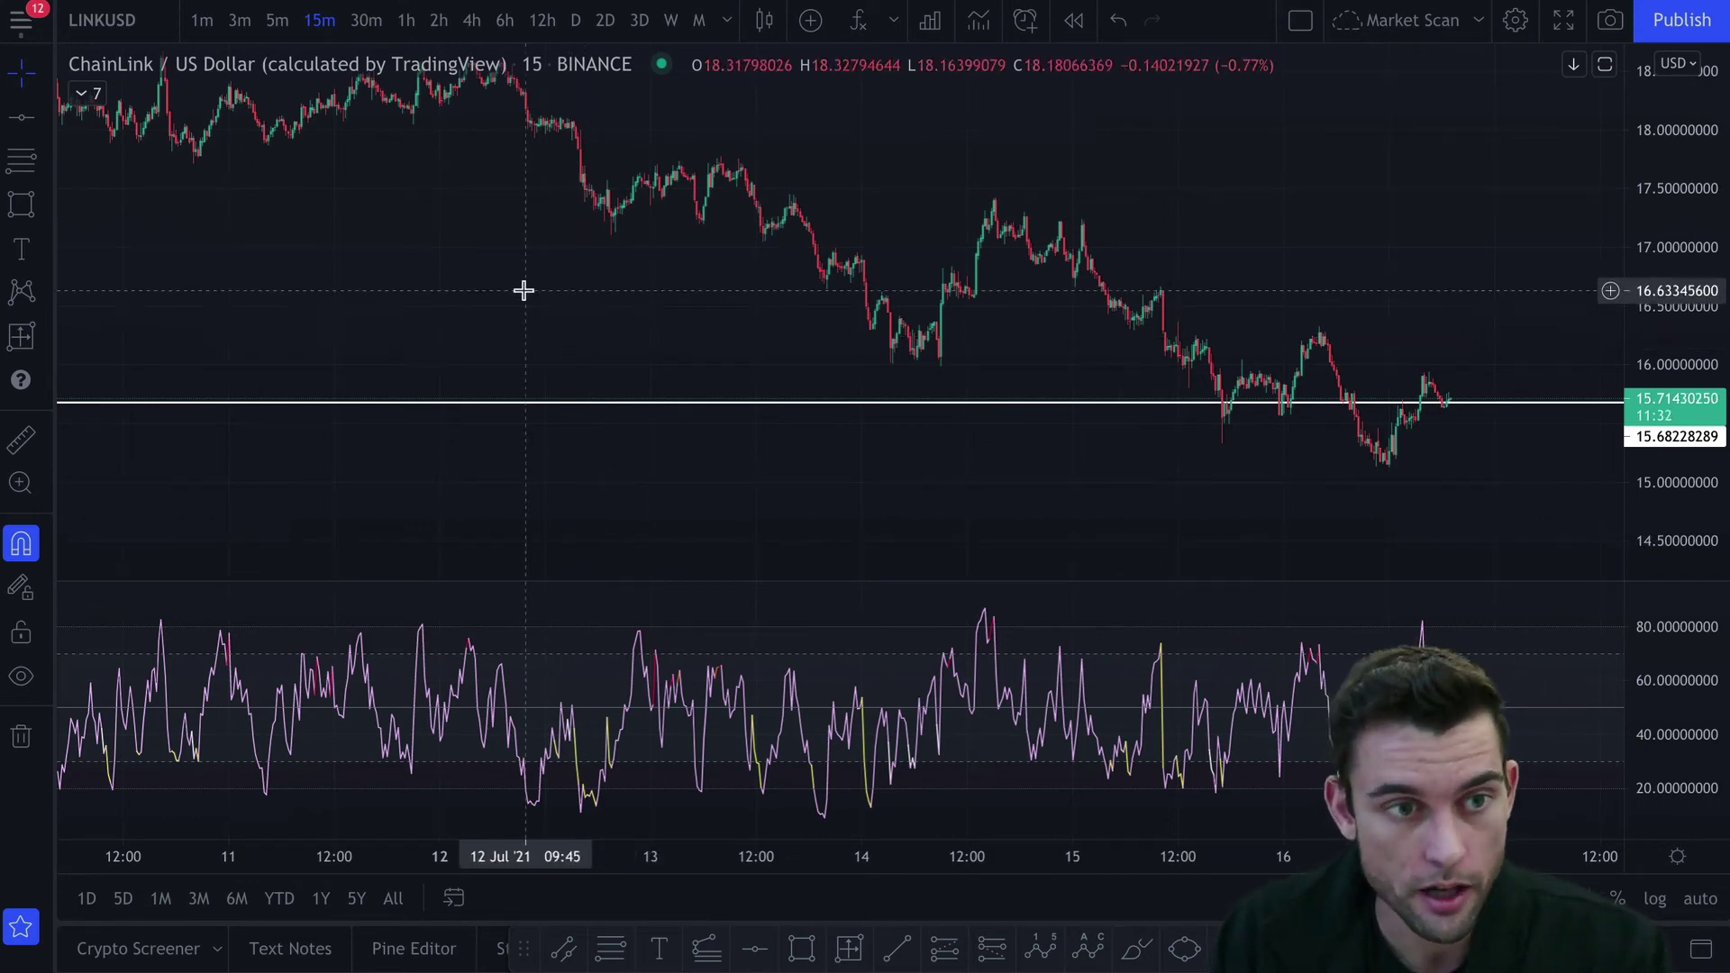
Switch the chart to the 1-hour timeframe and measure the rebound from the 16 July low, clearing the measurement
click(469, 21)
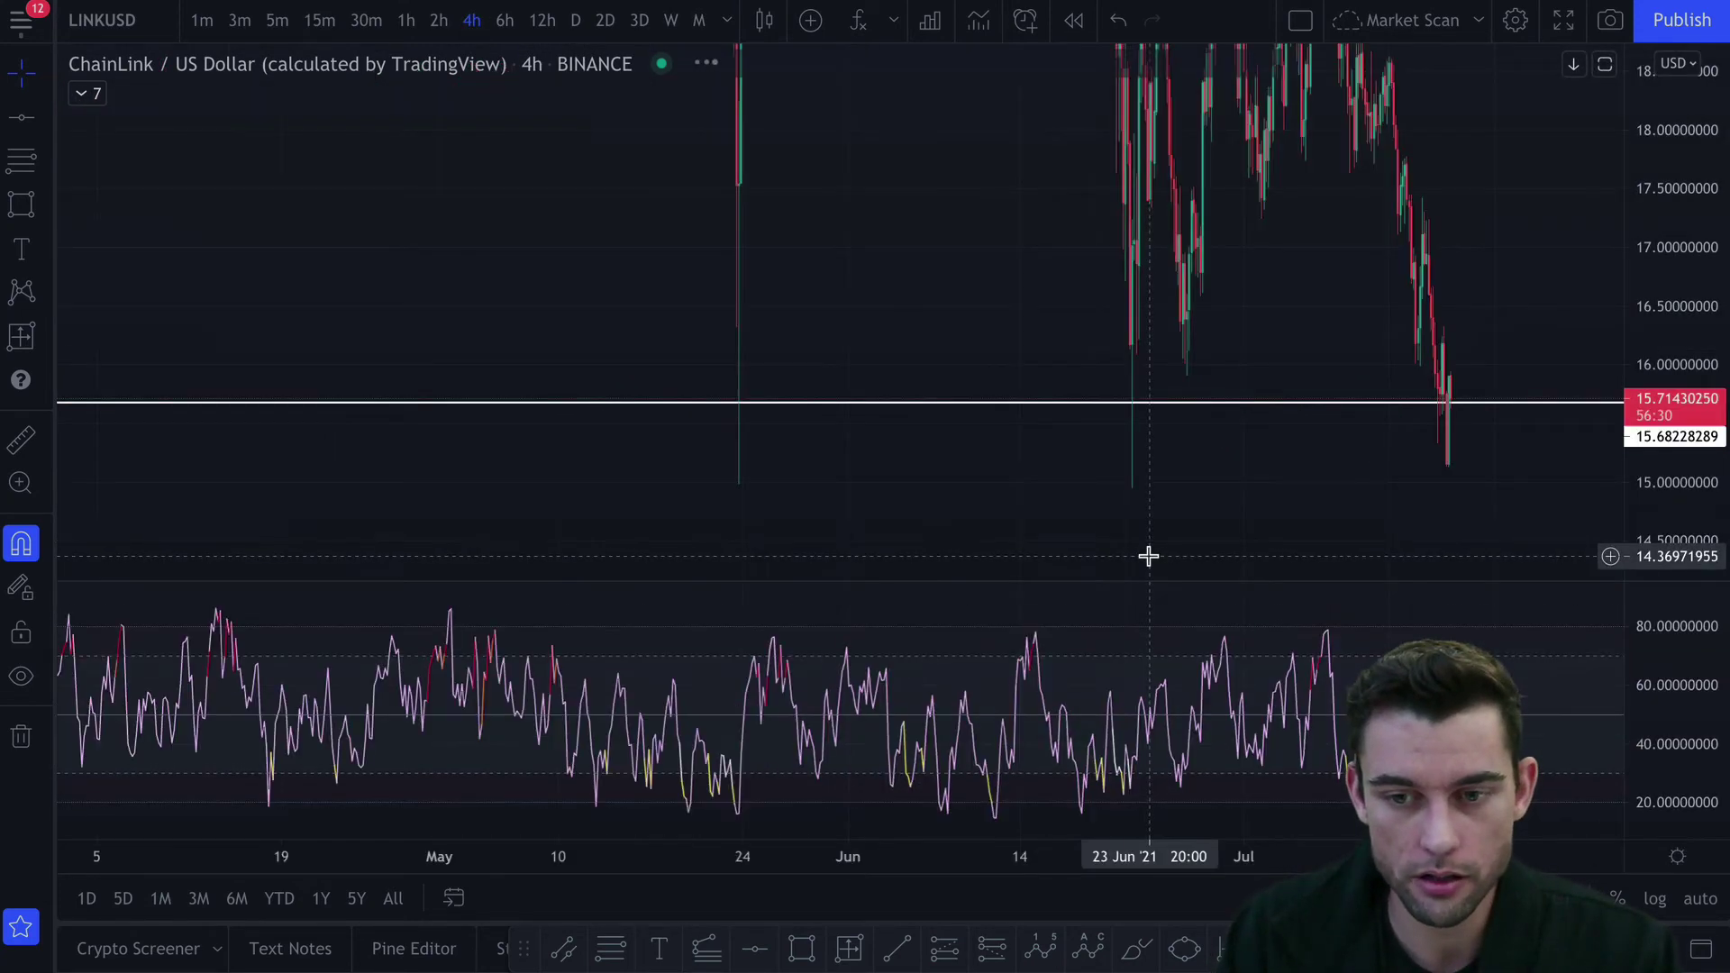
click(405, 21)
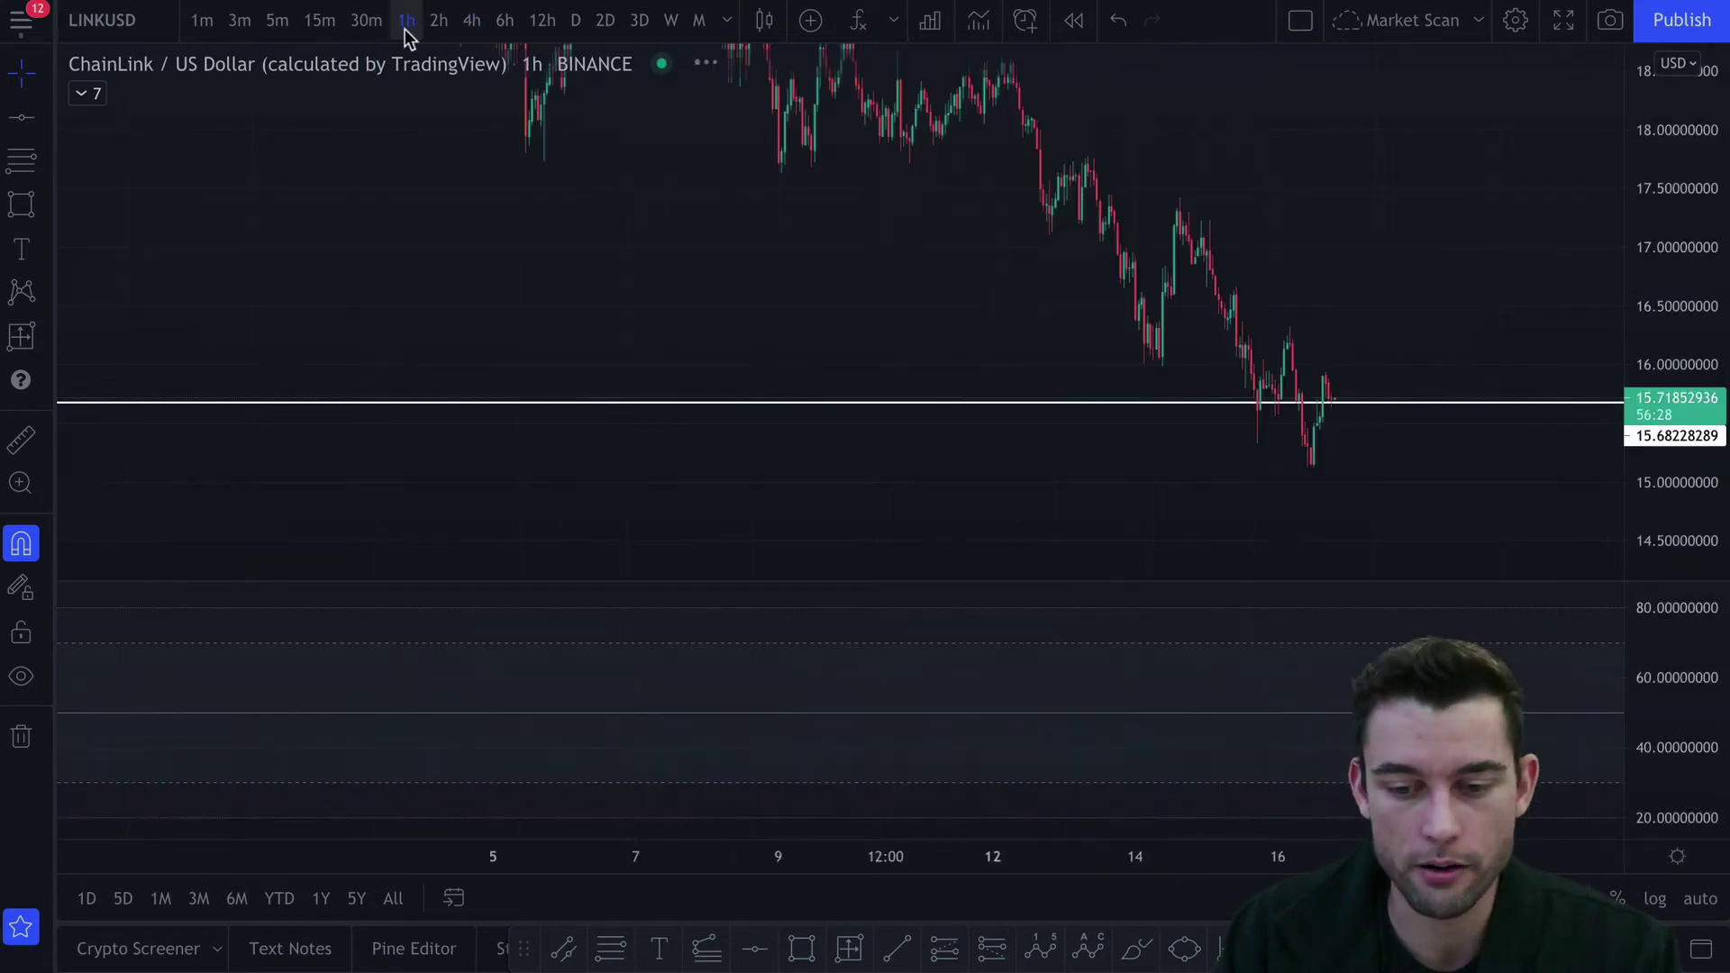
shift+click(1417, 461)
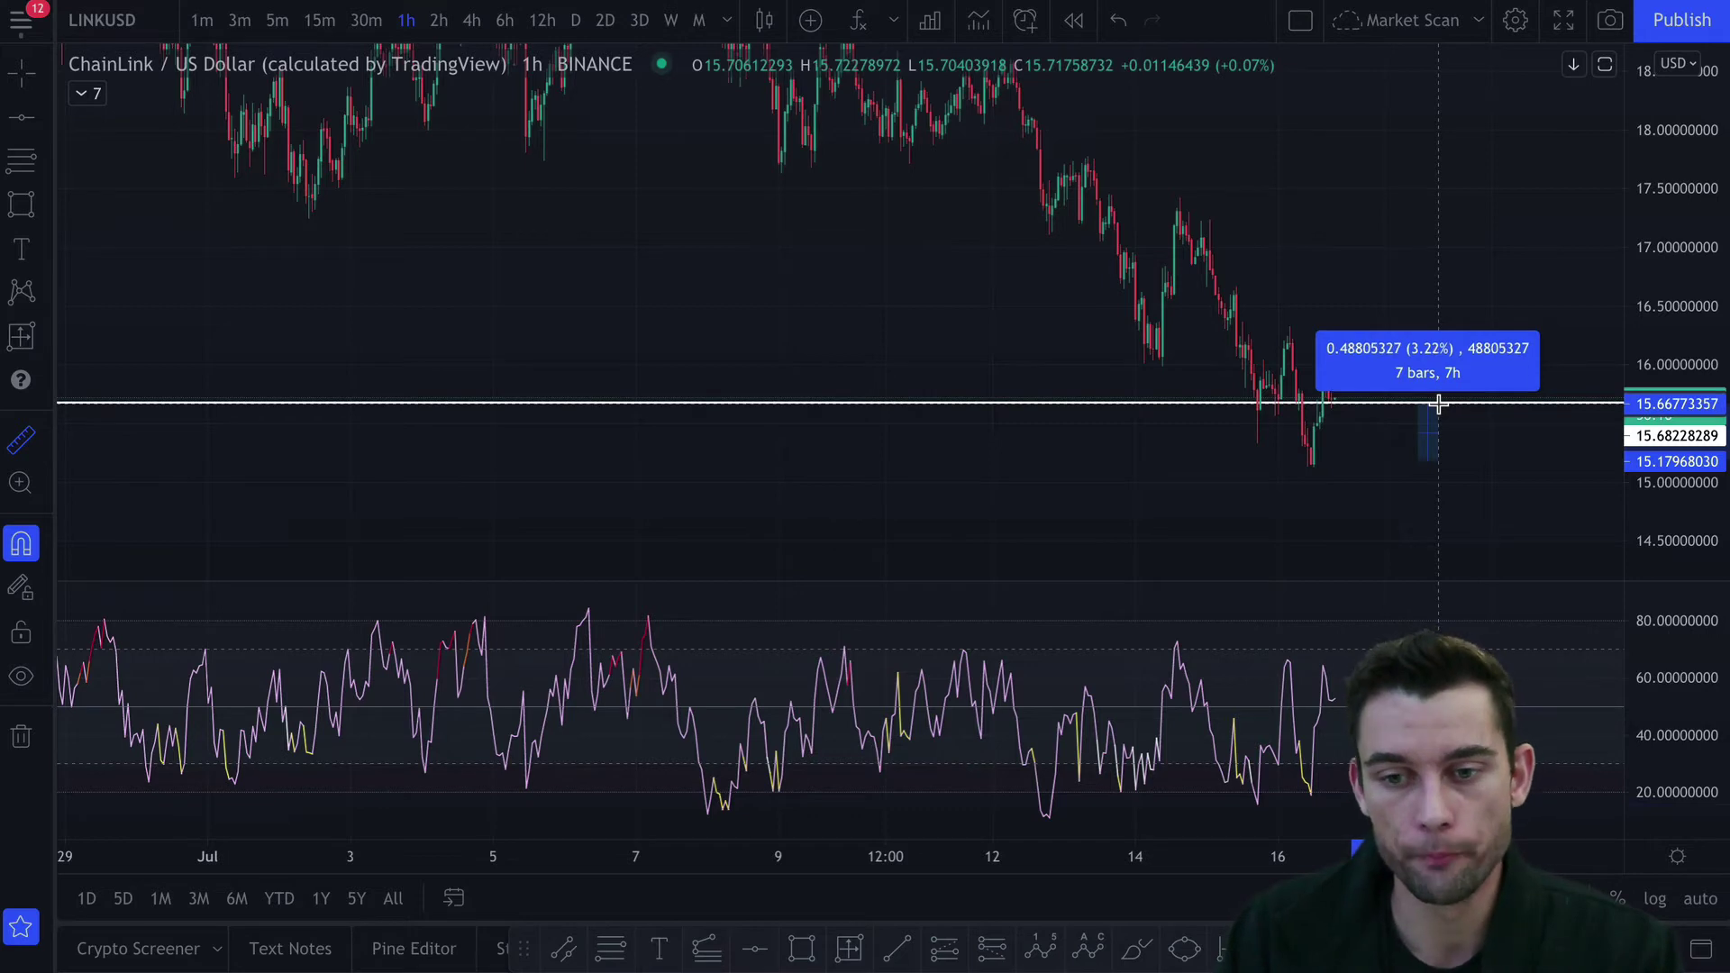
click(1438, 403)
click(1274, 243)
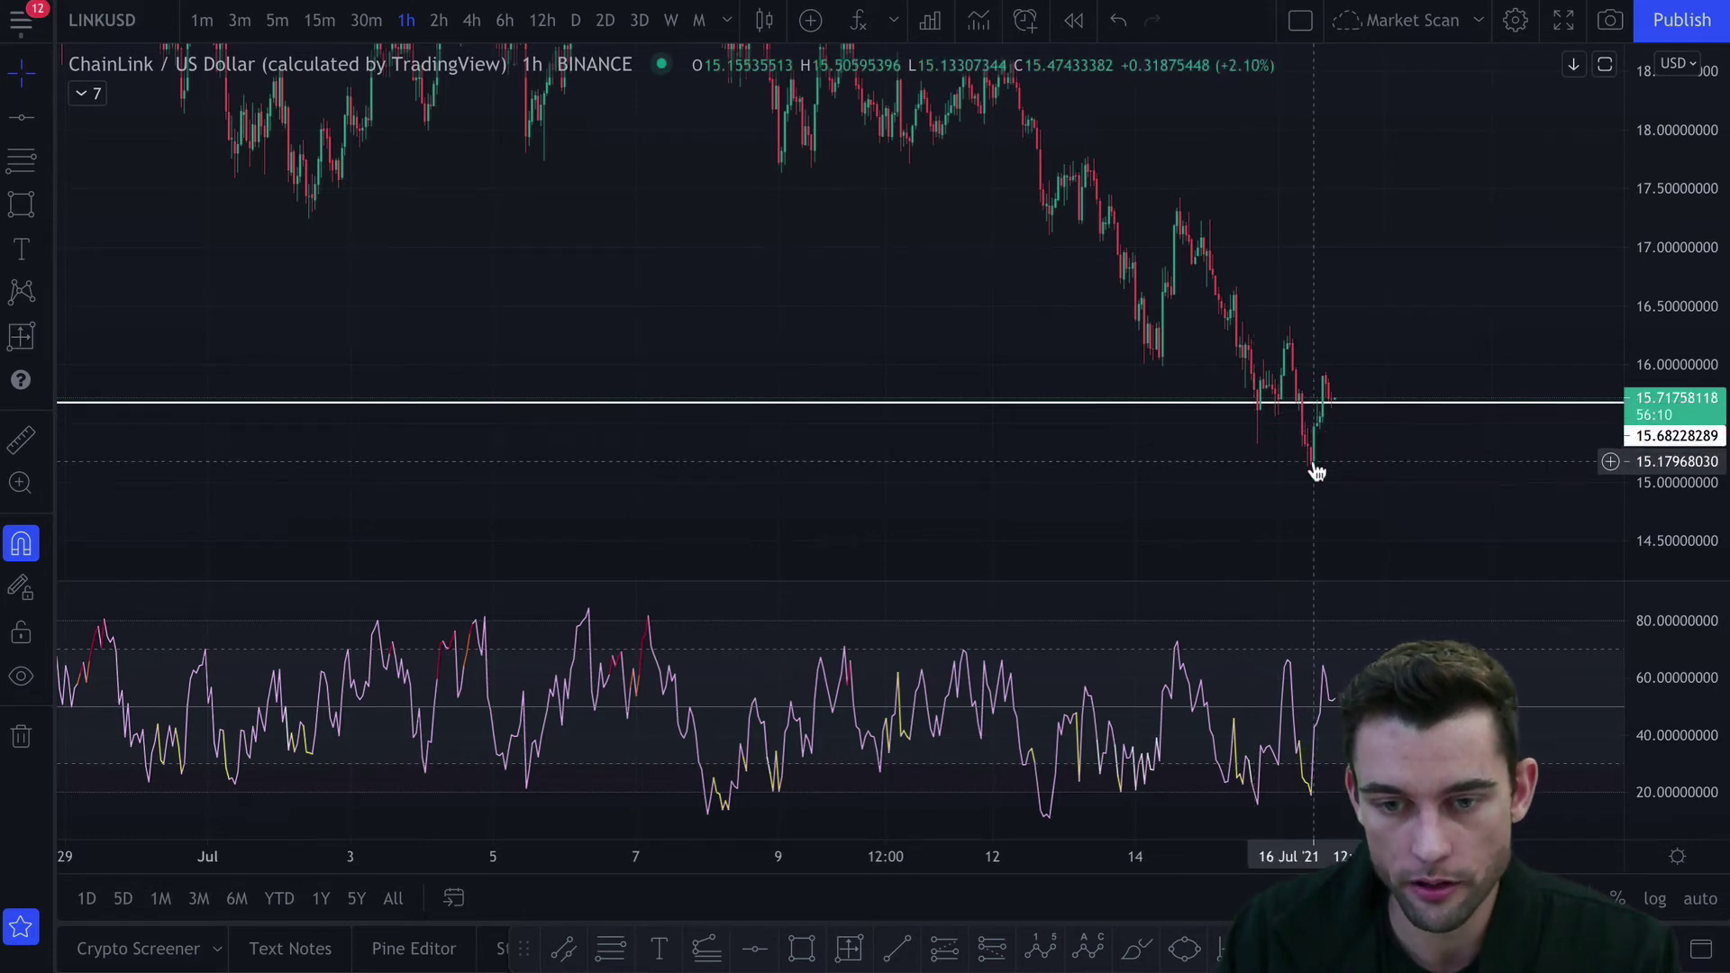
shift+click(1357, 461)
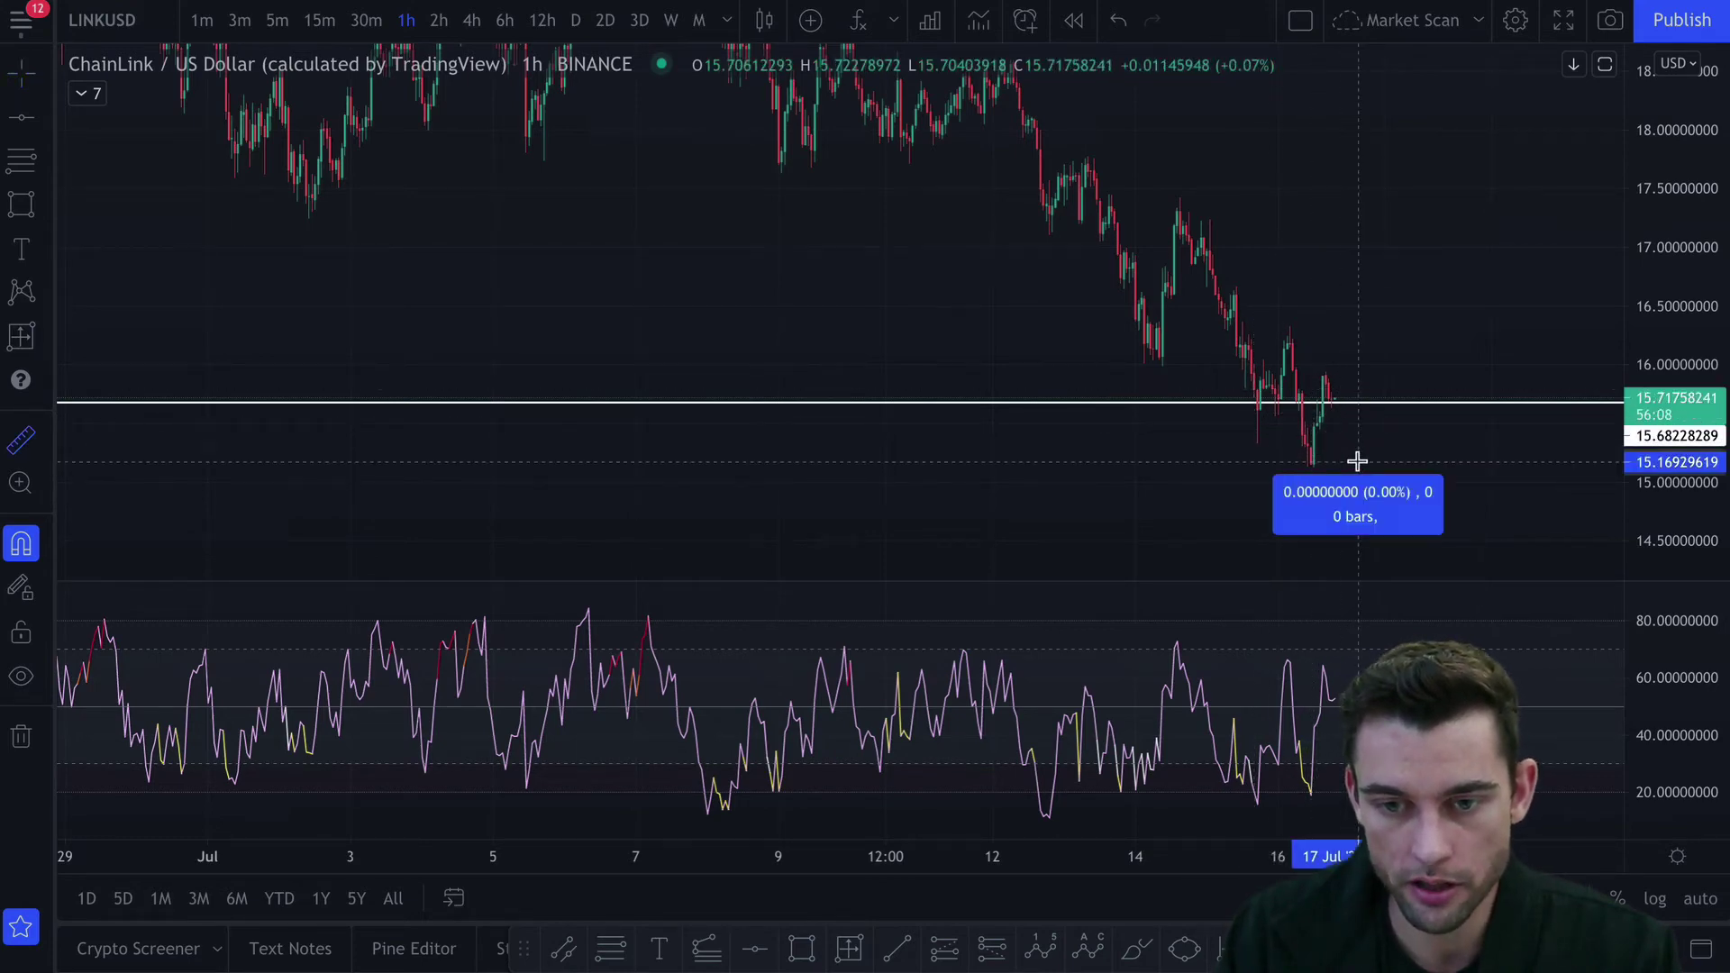
click(1390, 390)
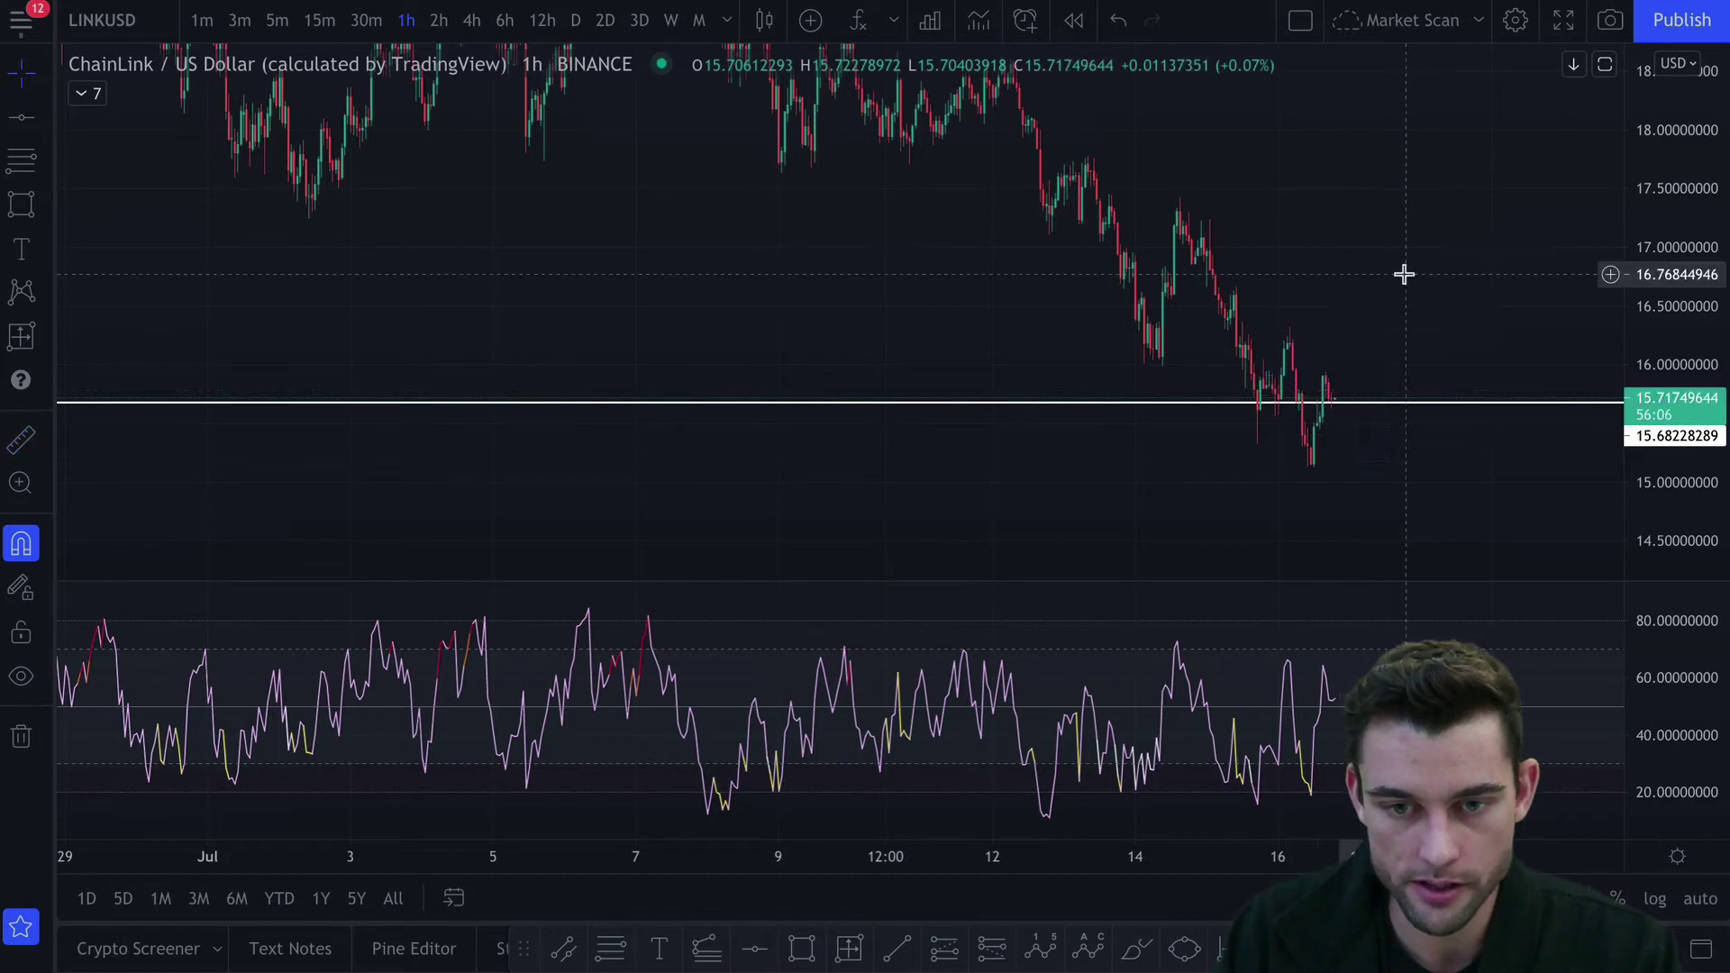
Measure the price rise from the 13–14 July low on the 1-hour chart and clear it
shift+click(1116, 360)
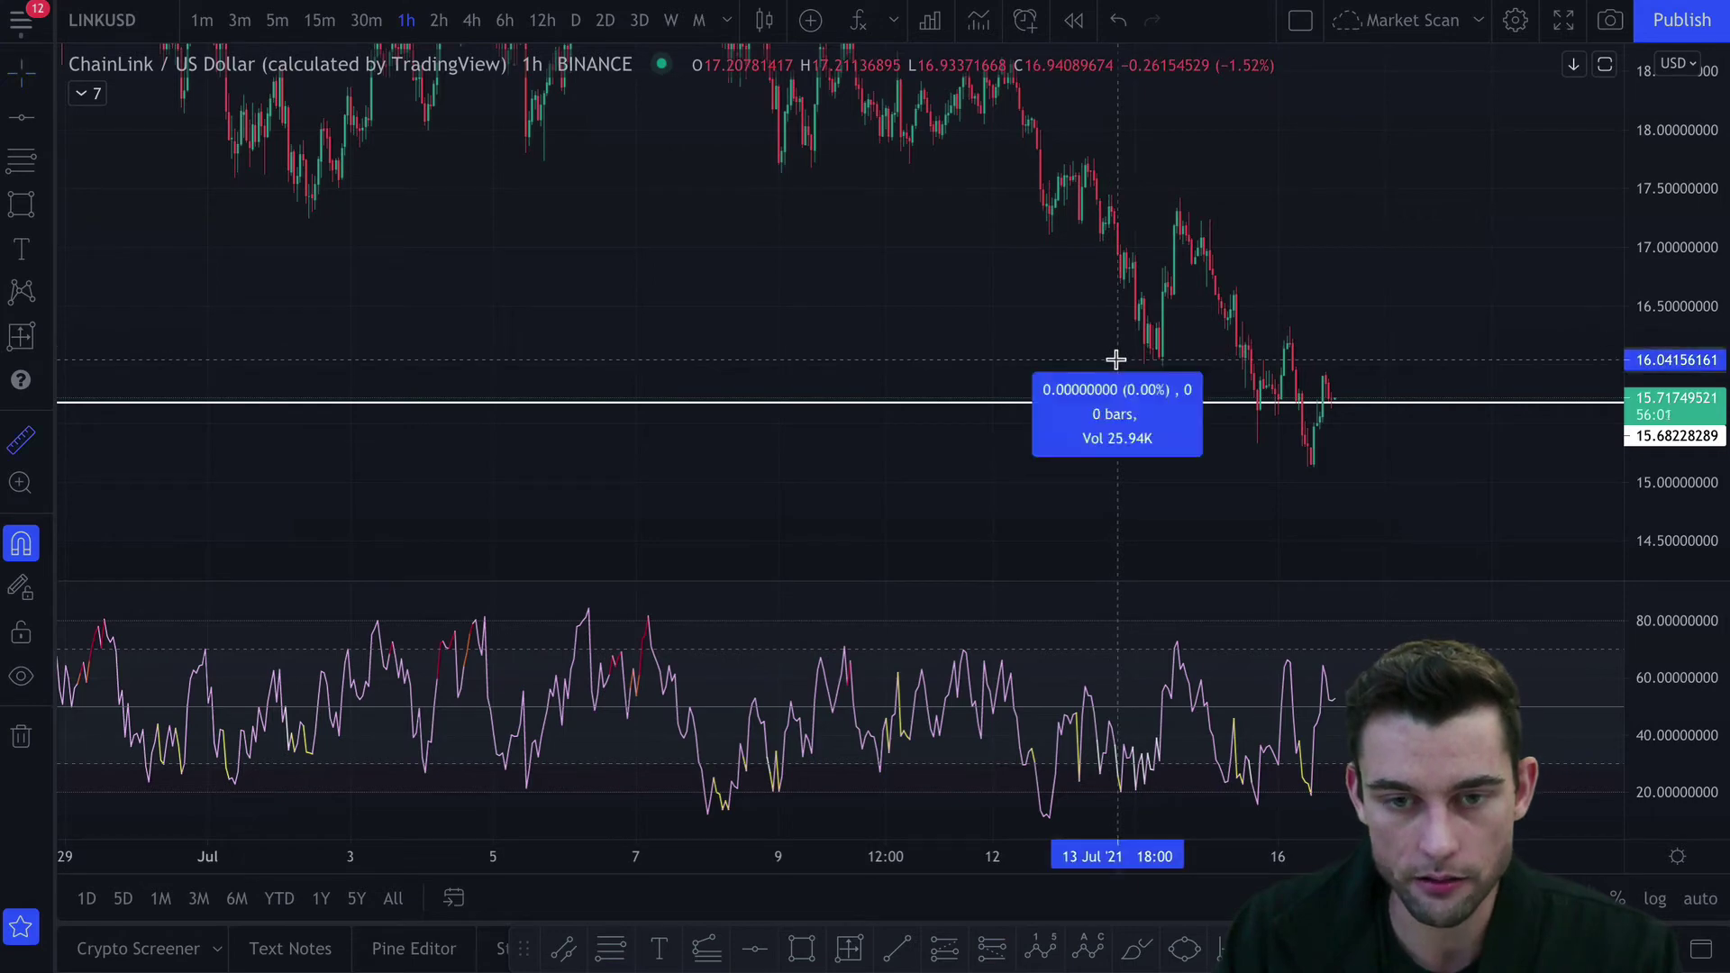
click(1166, 278)
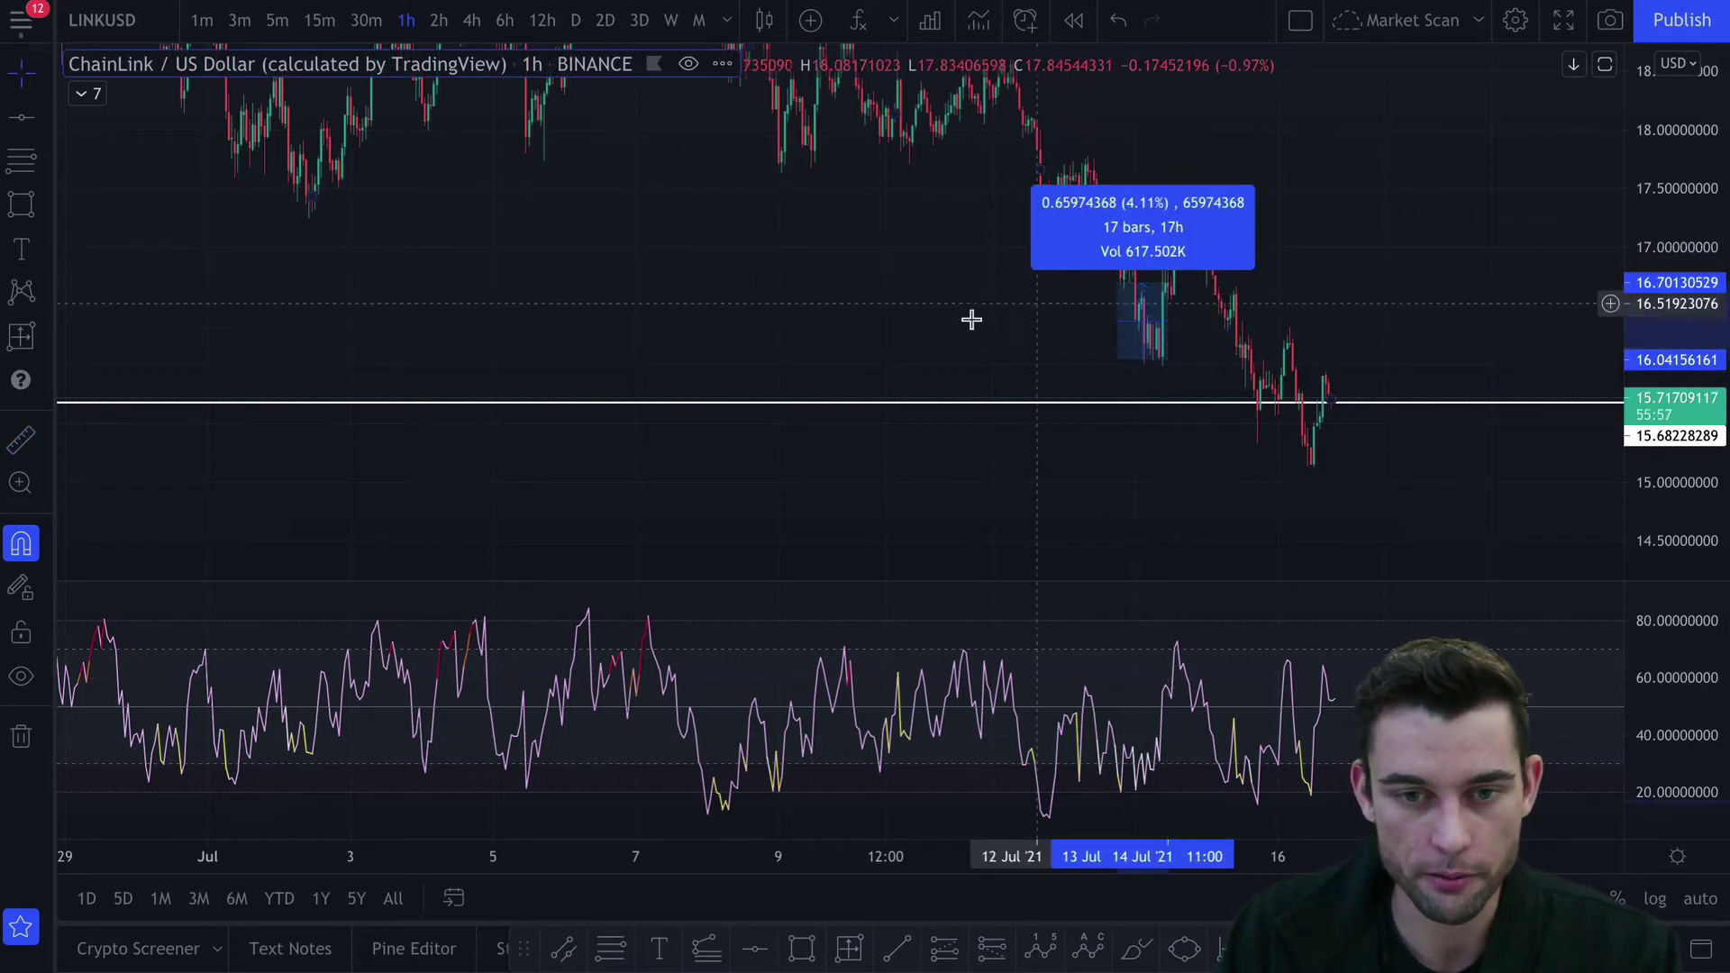
click(955, 324)
Switch to the 3Commas bot form and set the RSI-7 deal start condition's timeframe to 1 hour
scroll(1436, 363, down, 5)
scroll(1436, 363, down, 3)
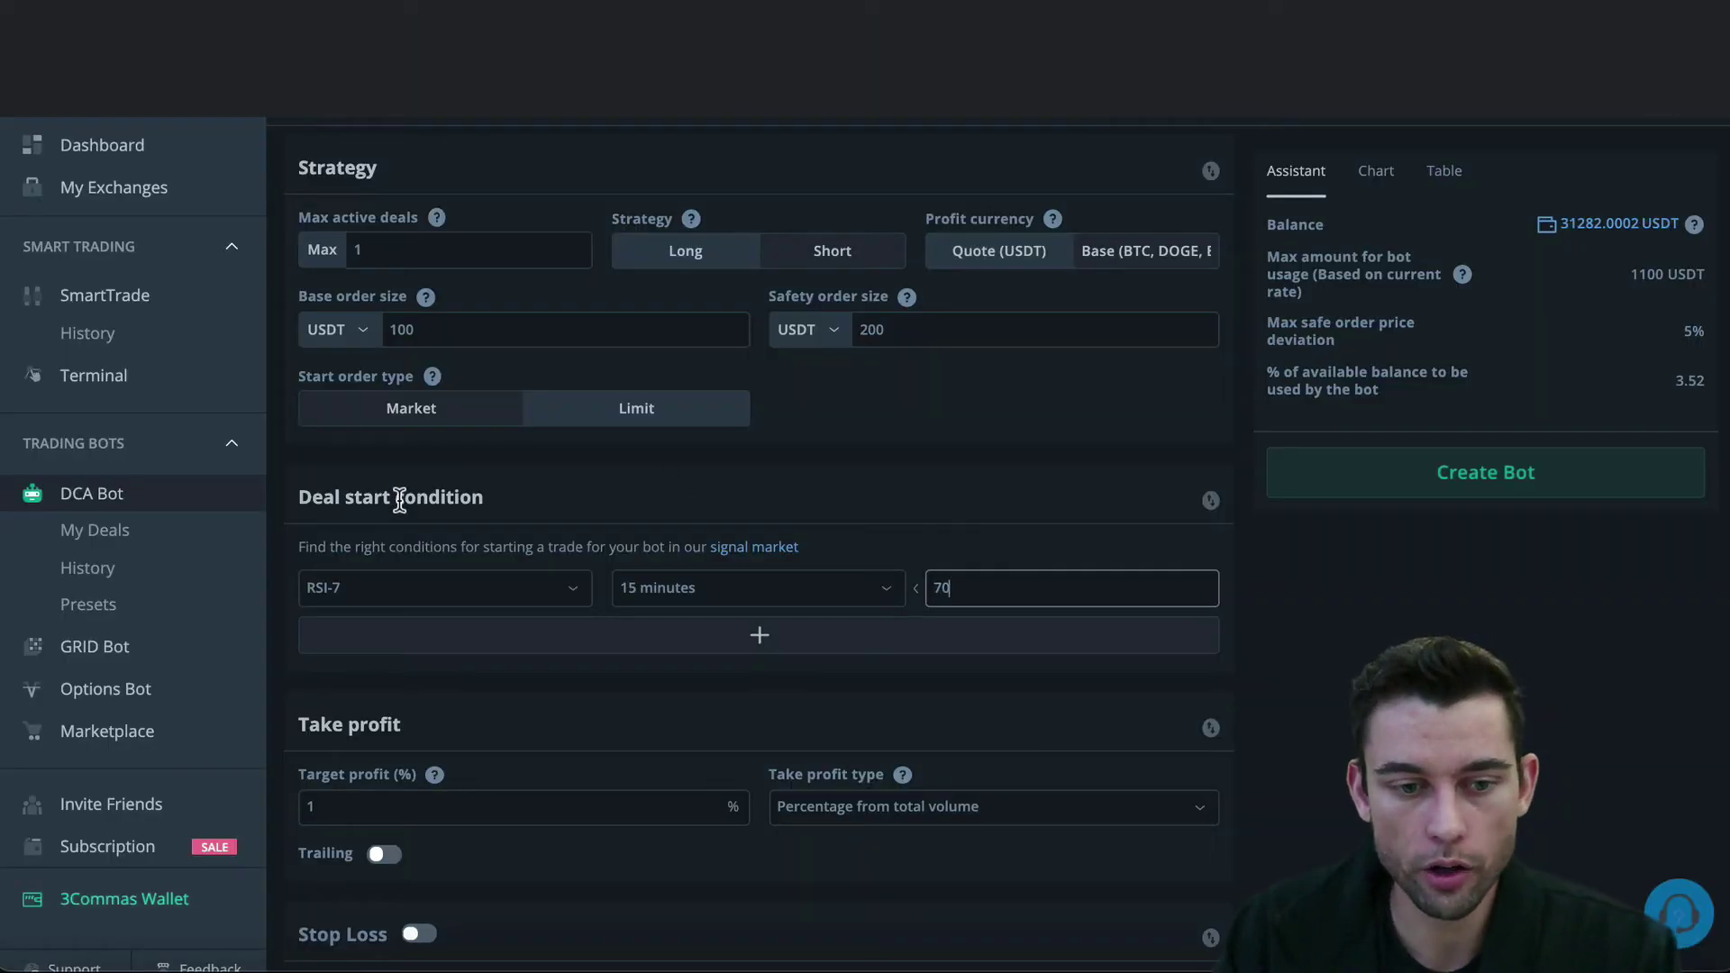
click(399, 501)
click(683, 581)
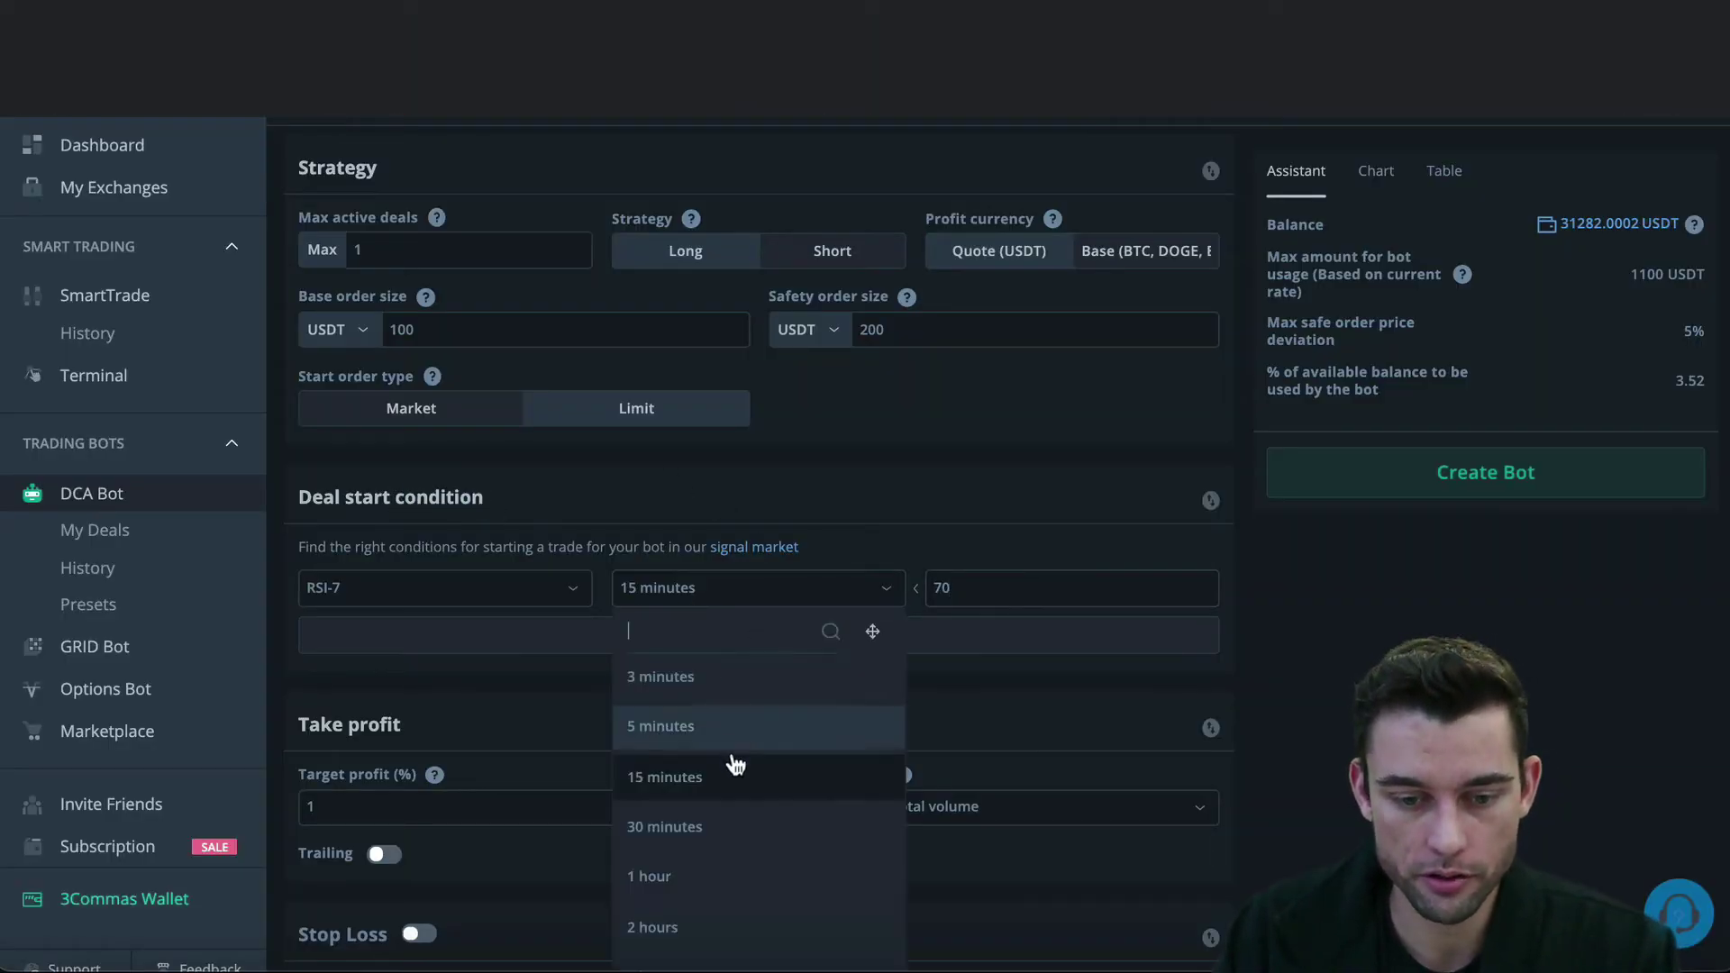
click(727, 878)
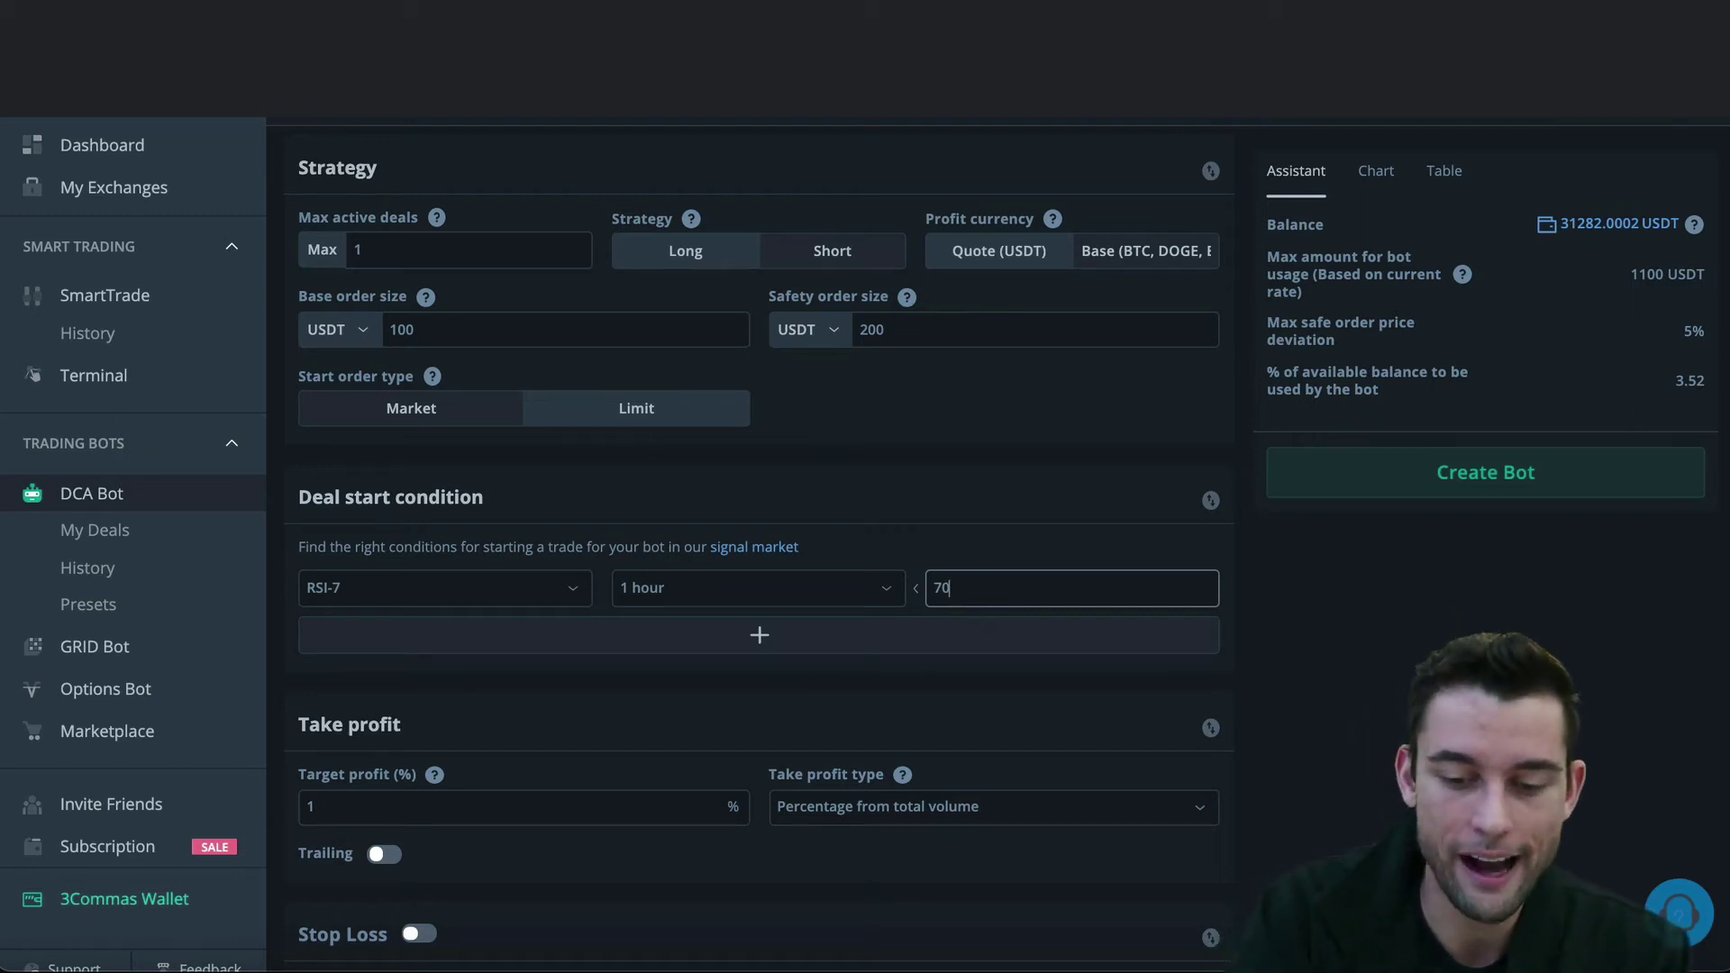
Set the RSI-7 deal start condition's threshold to 30
key(BackSpace)
key(BackSpace)
text(3)
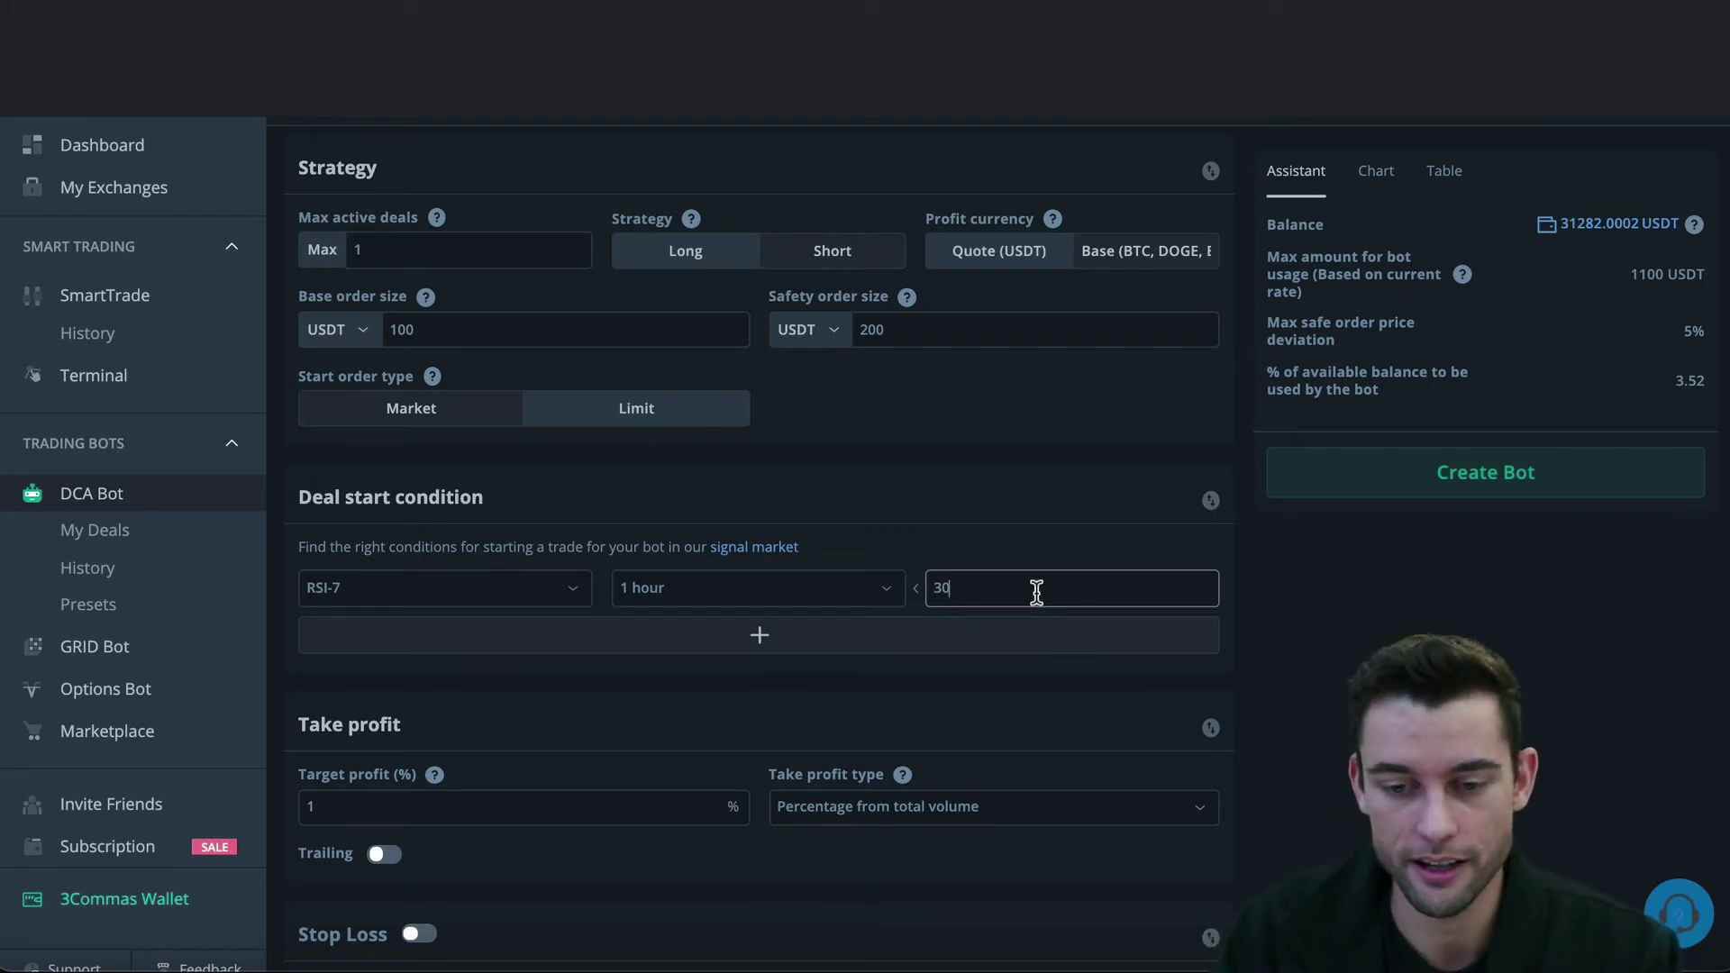
click(913, 463)
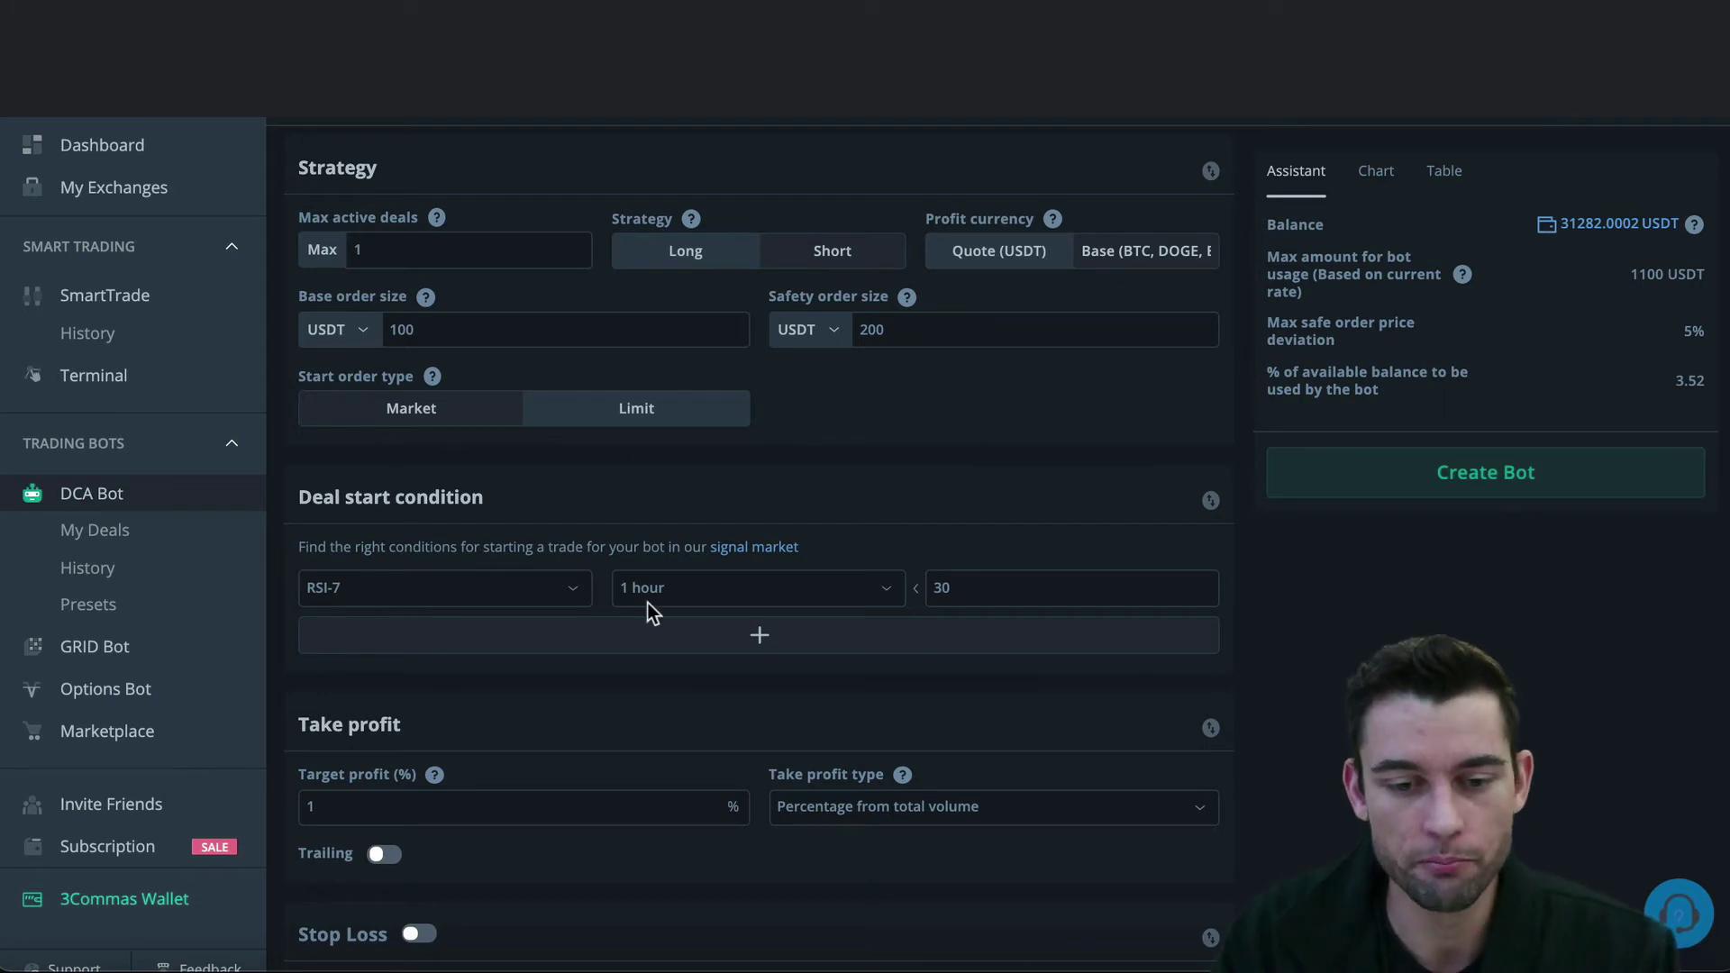
click(962, 595)
click(373, 494)
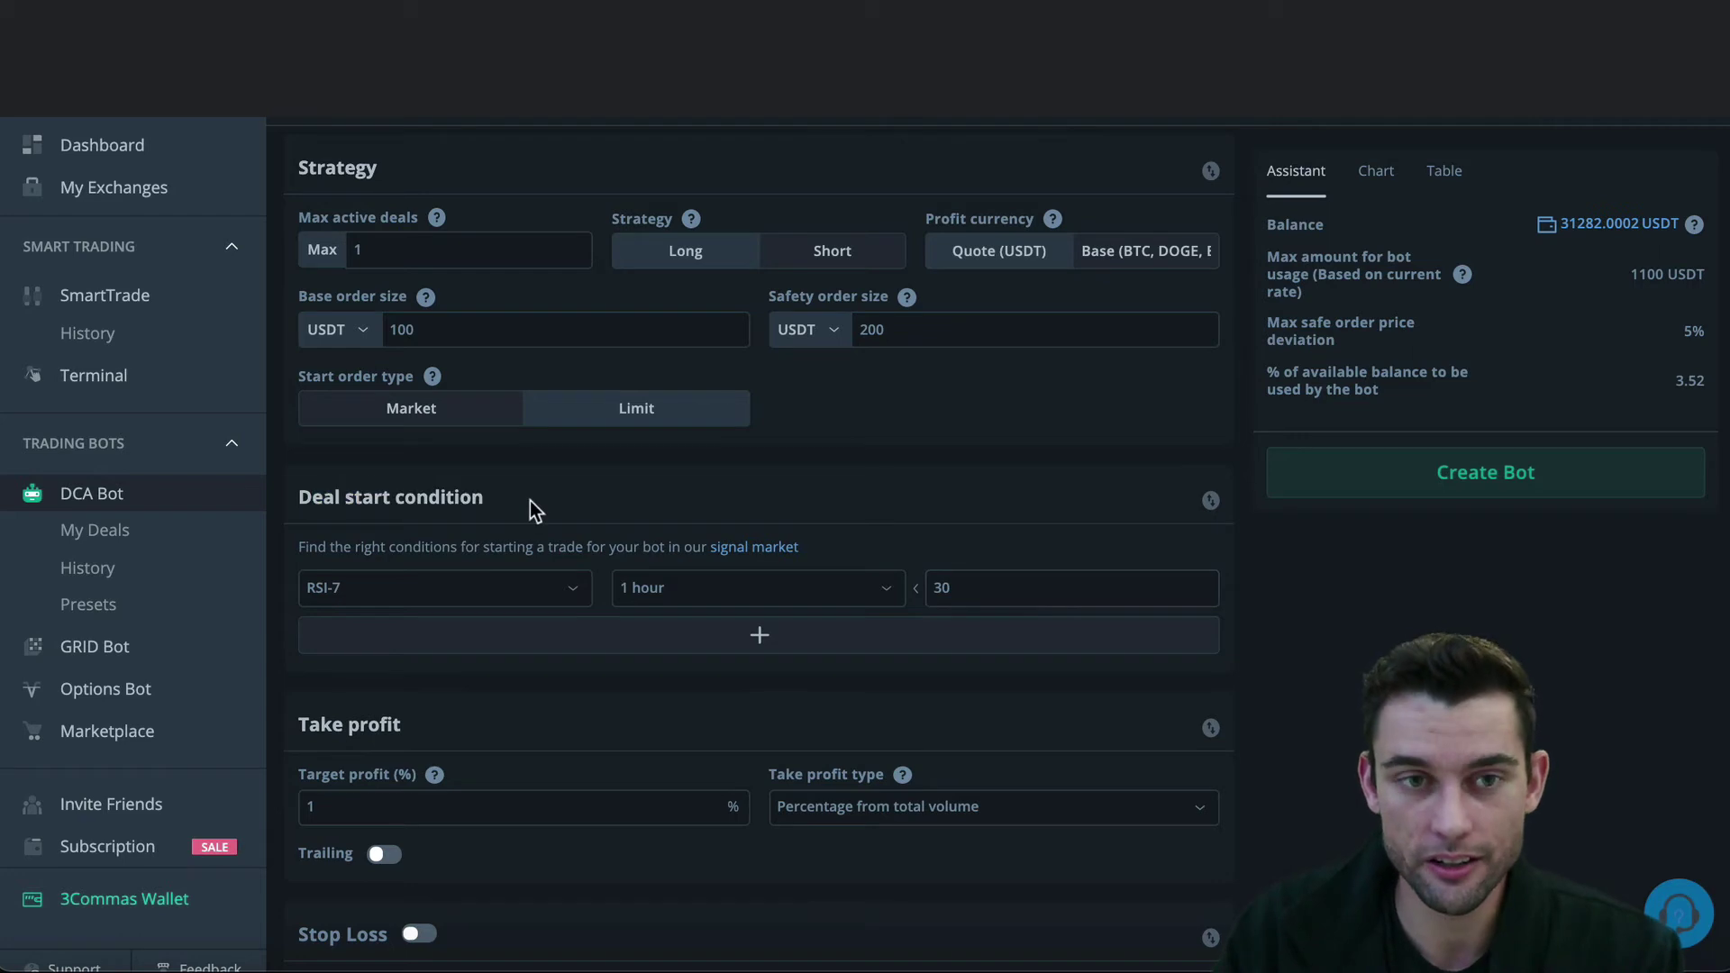
Review the bot's main settings, trading pairs, strategy and deal start condition
scroll(530, 500, down, 1)
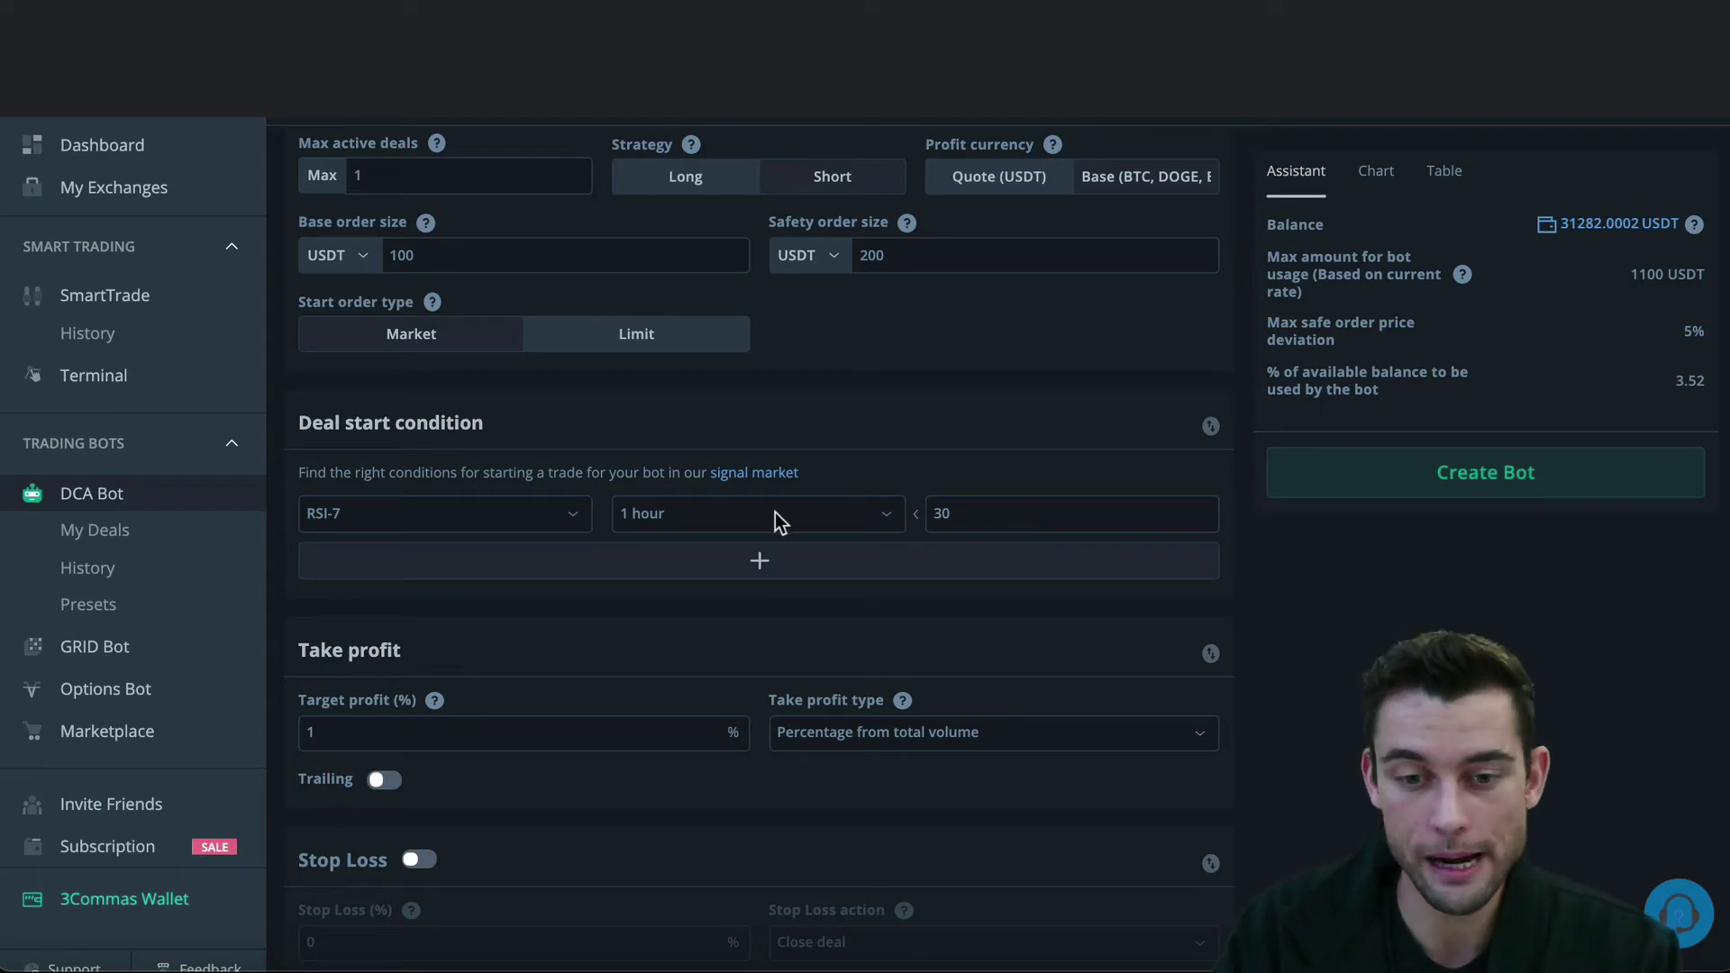
scroll(774, 511, up, 6)
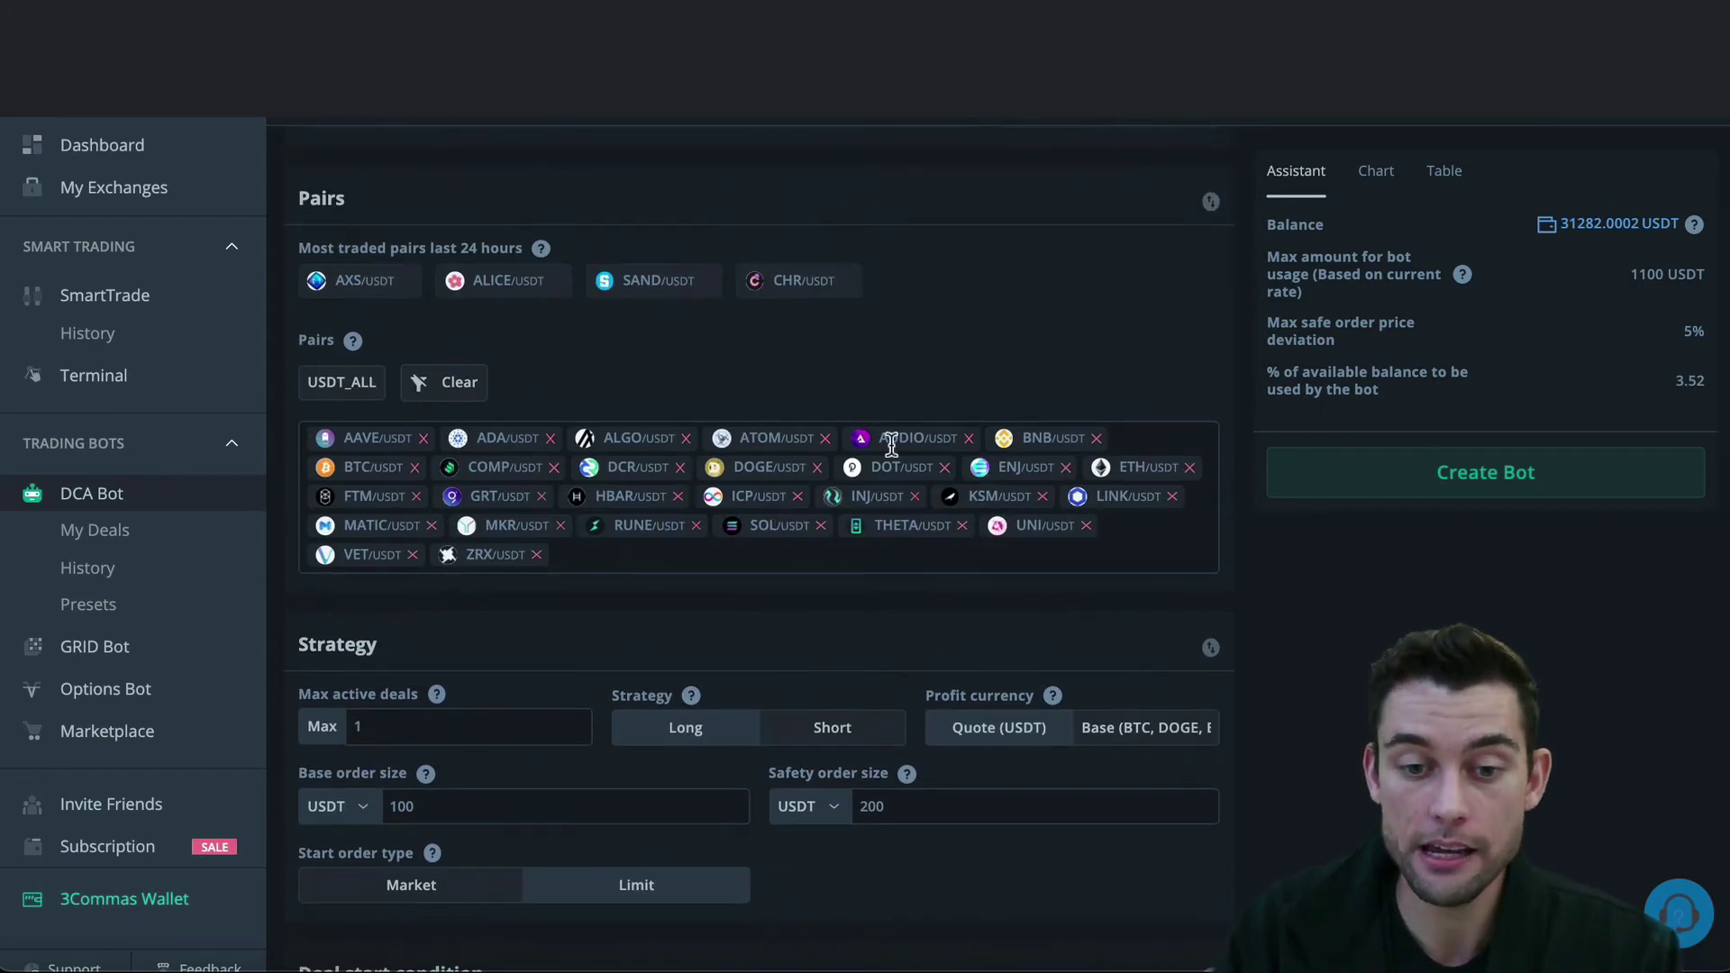
scroll(706, 504, up, 3)
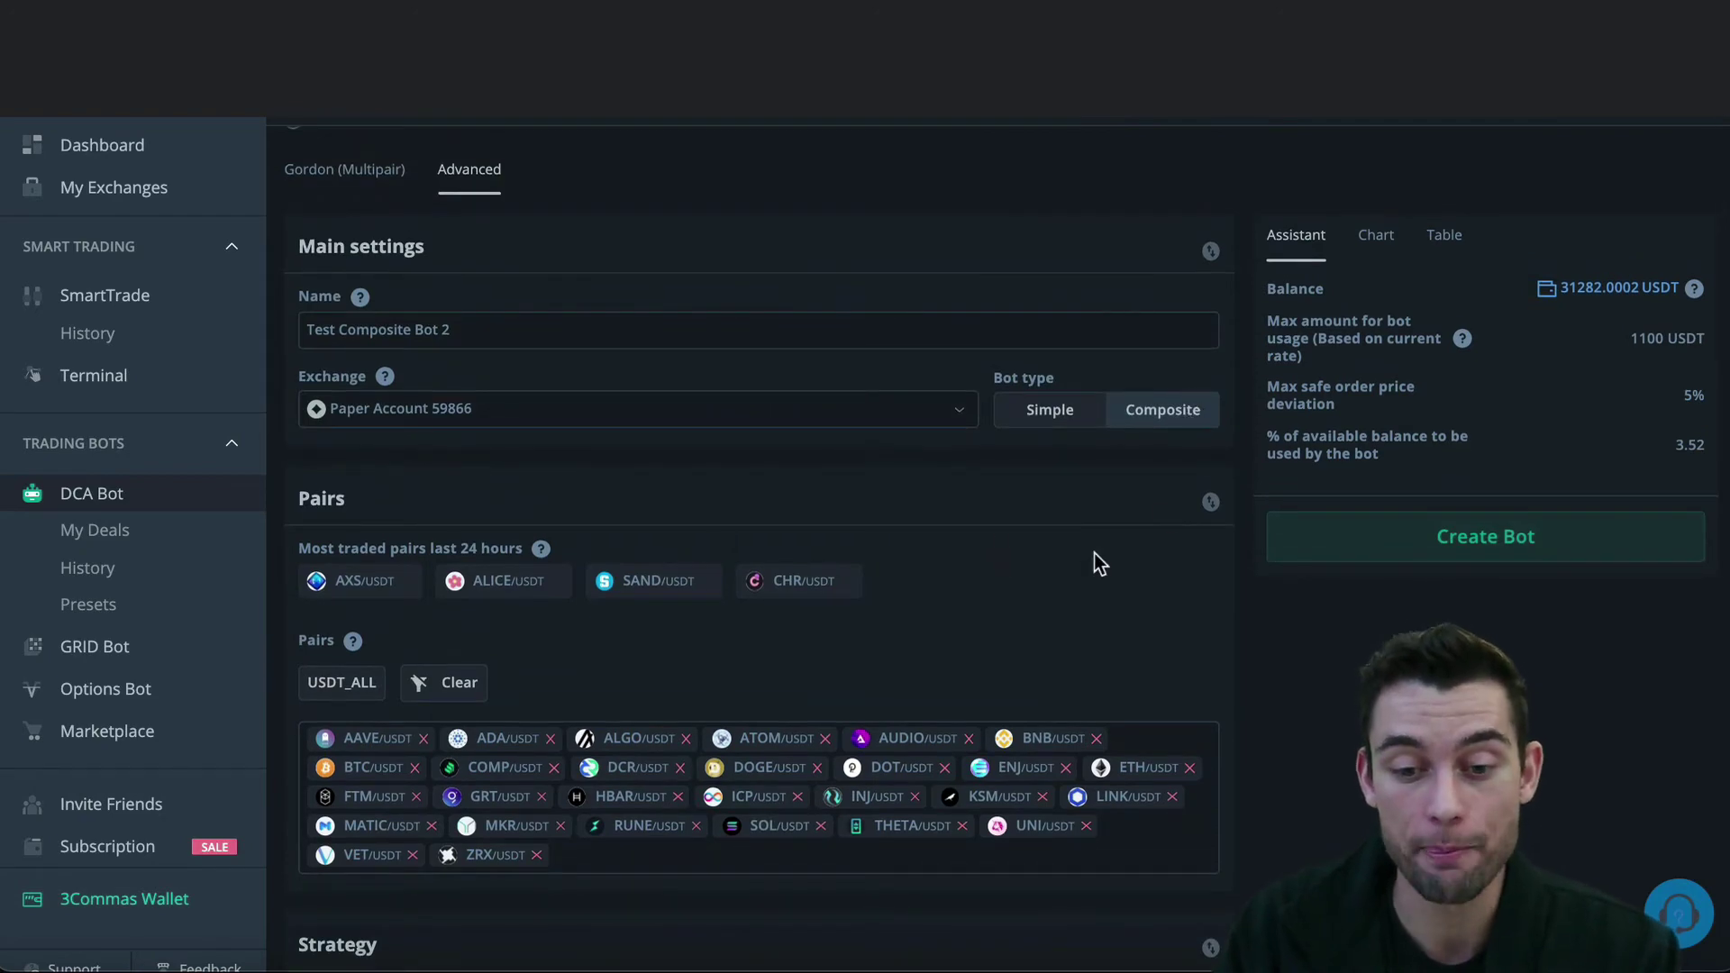
scroll(1094, 553, down, 7)
scroll(391, 830, down, 1)
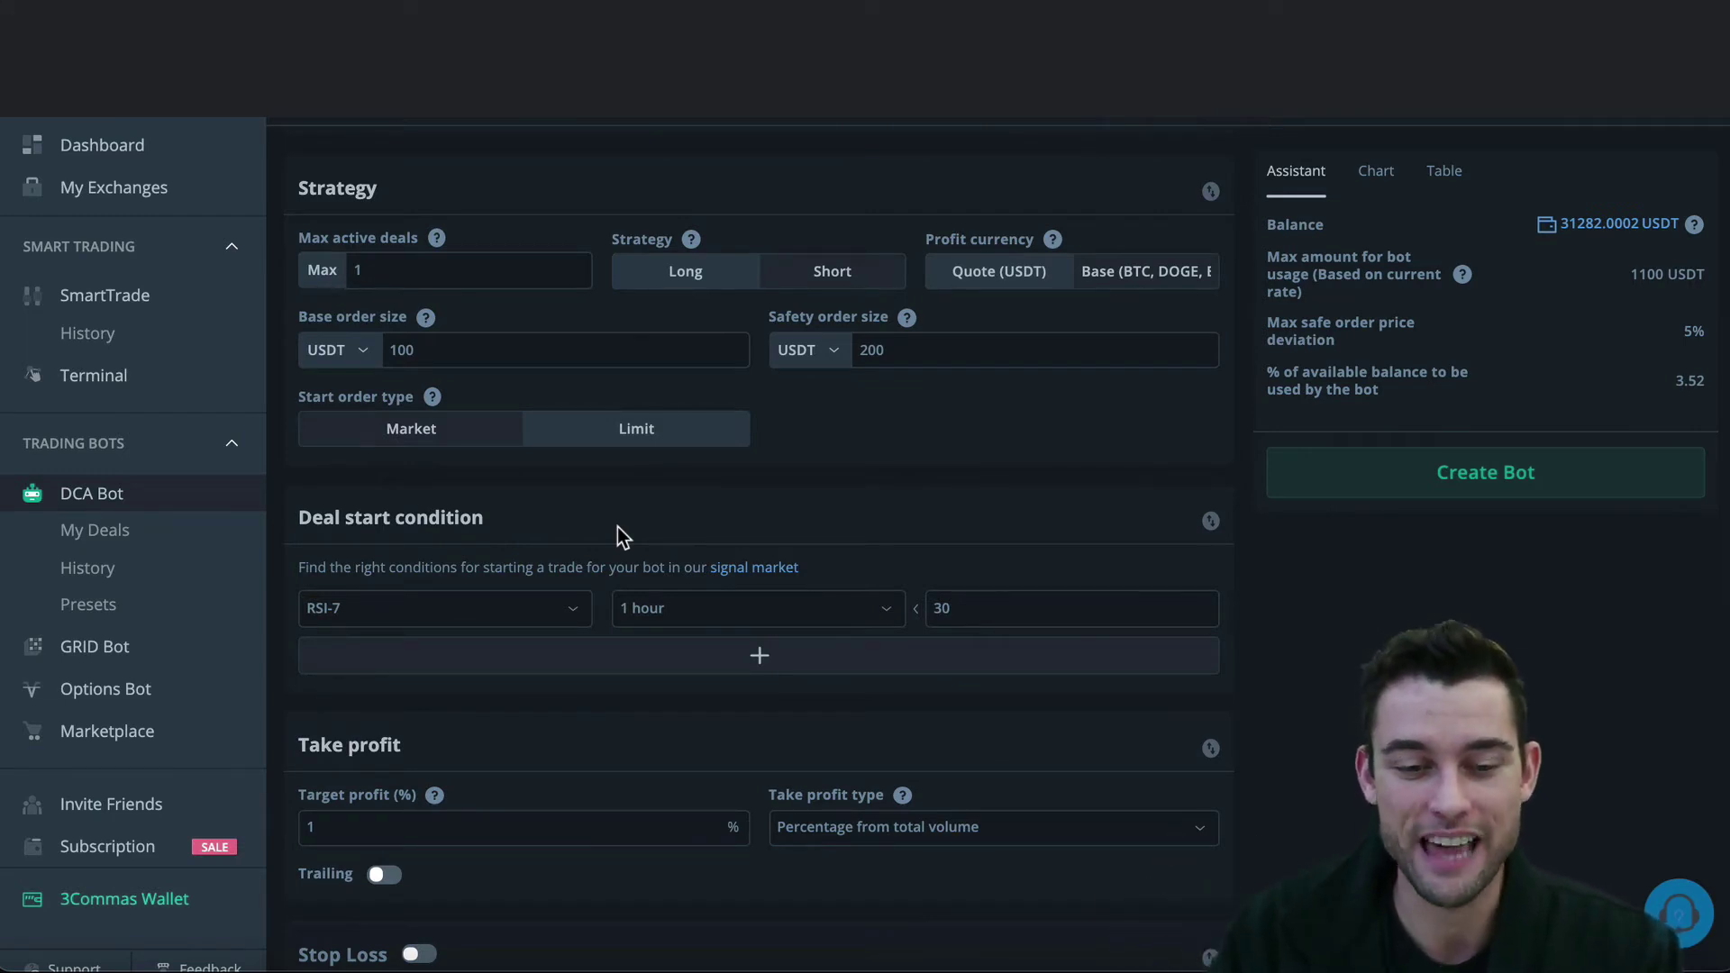
Review the bot's trading pairs, strategy, deal start condition, take profit and safety order settings
scroll(618, 529, up, 3)
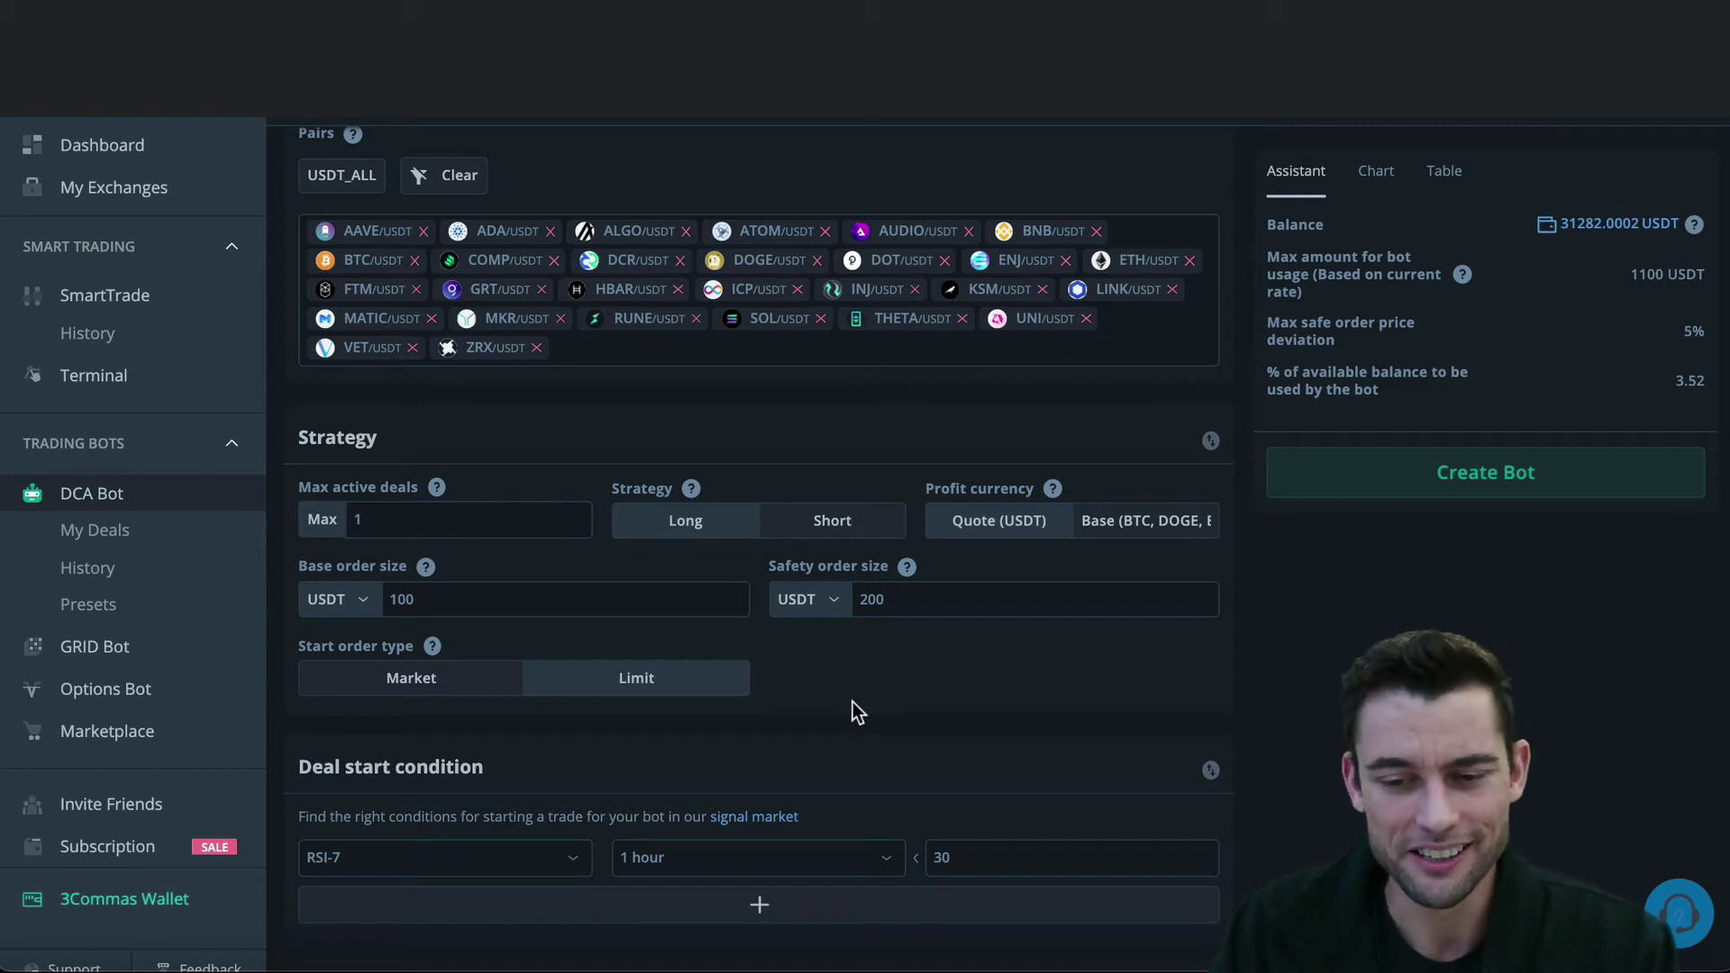
scroll(852, 701, down, 1)
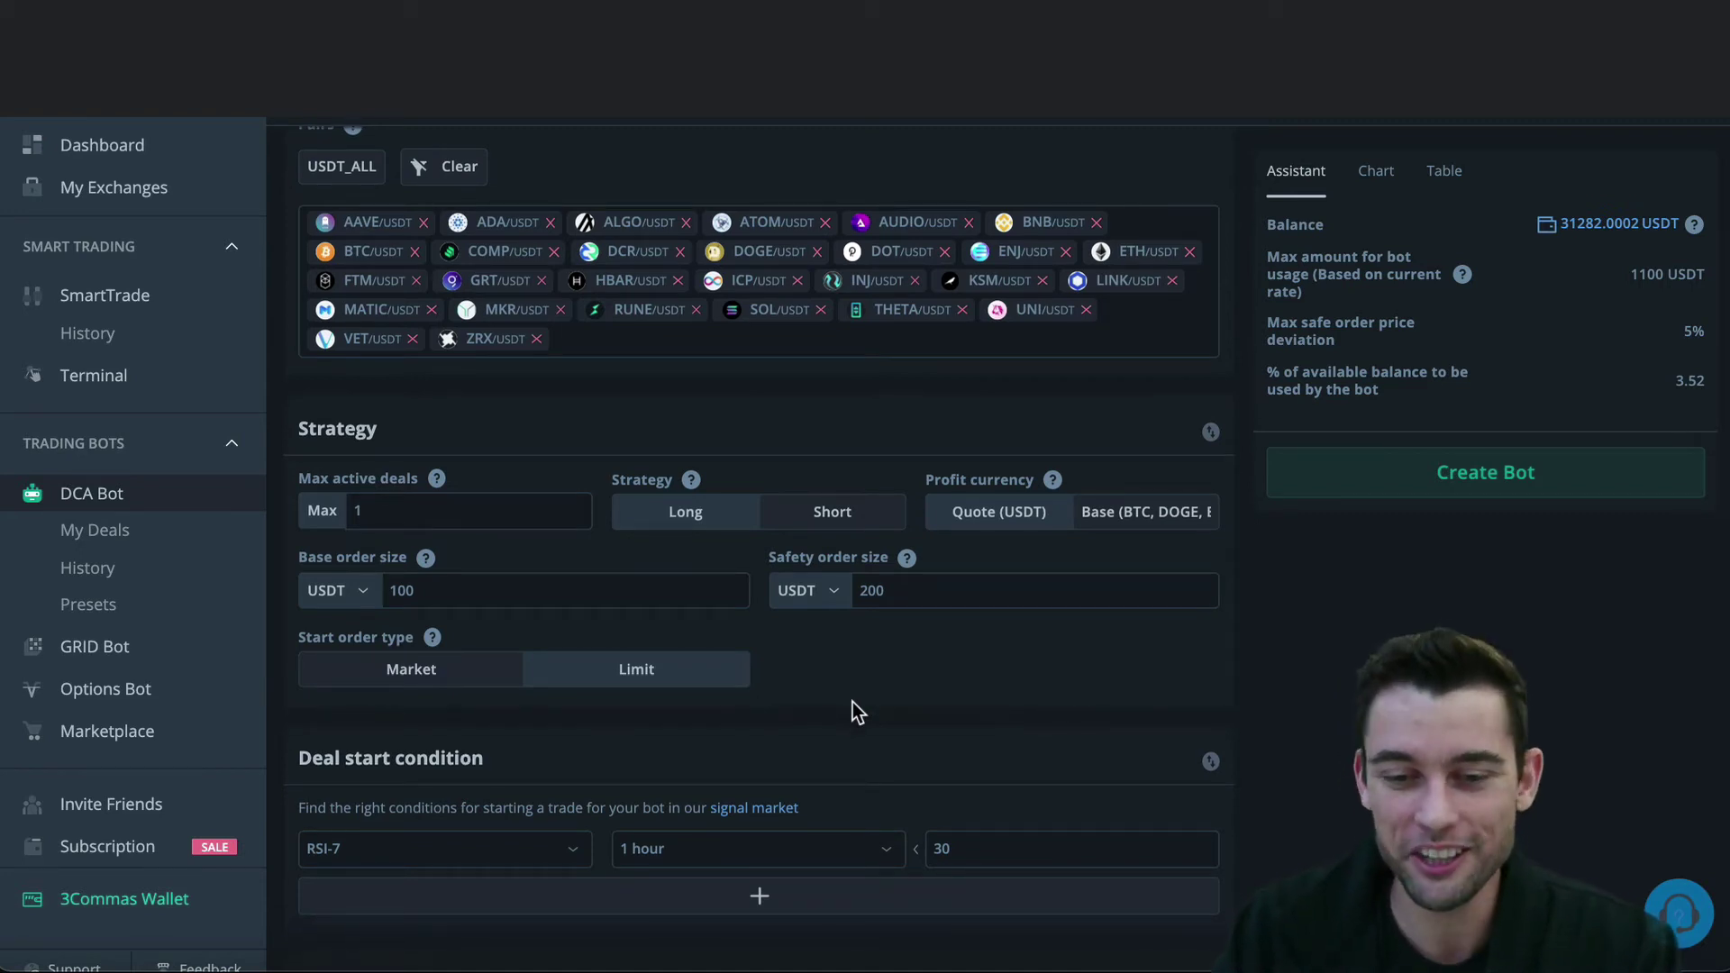
scroll(853, 701, down, 1)
click(474, 528)
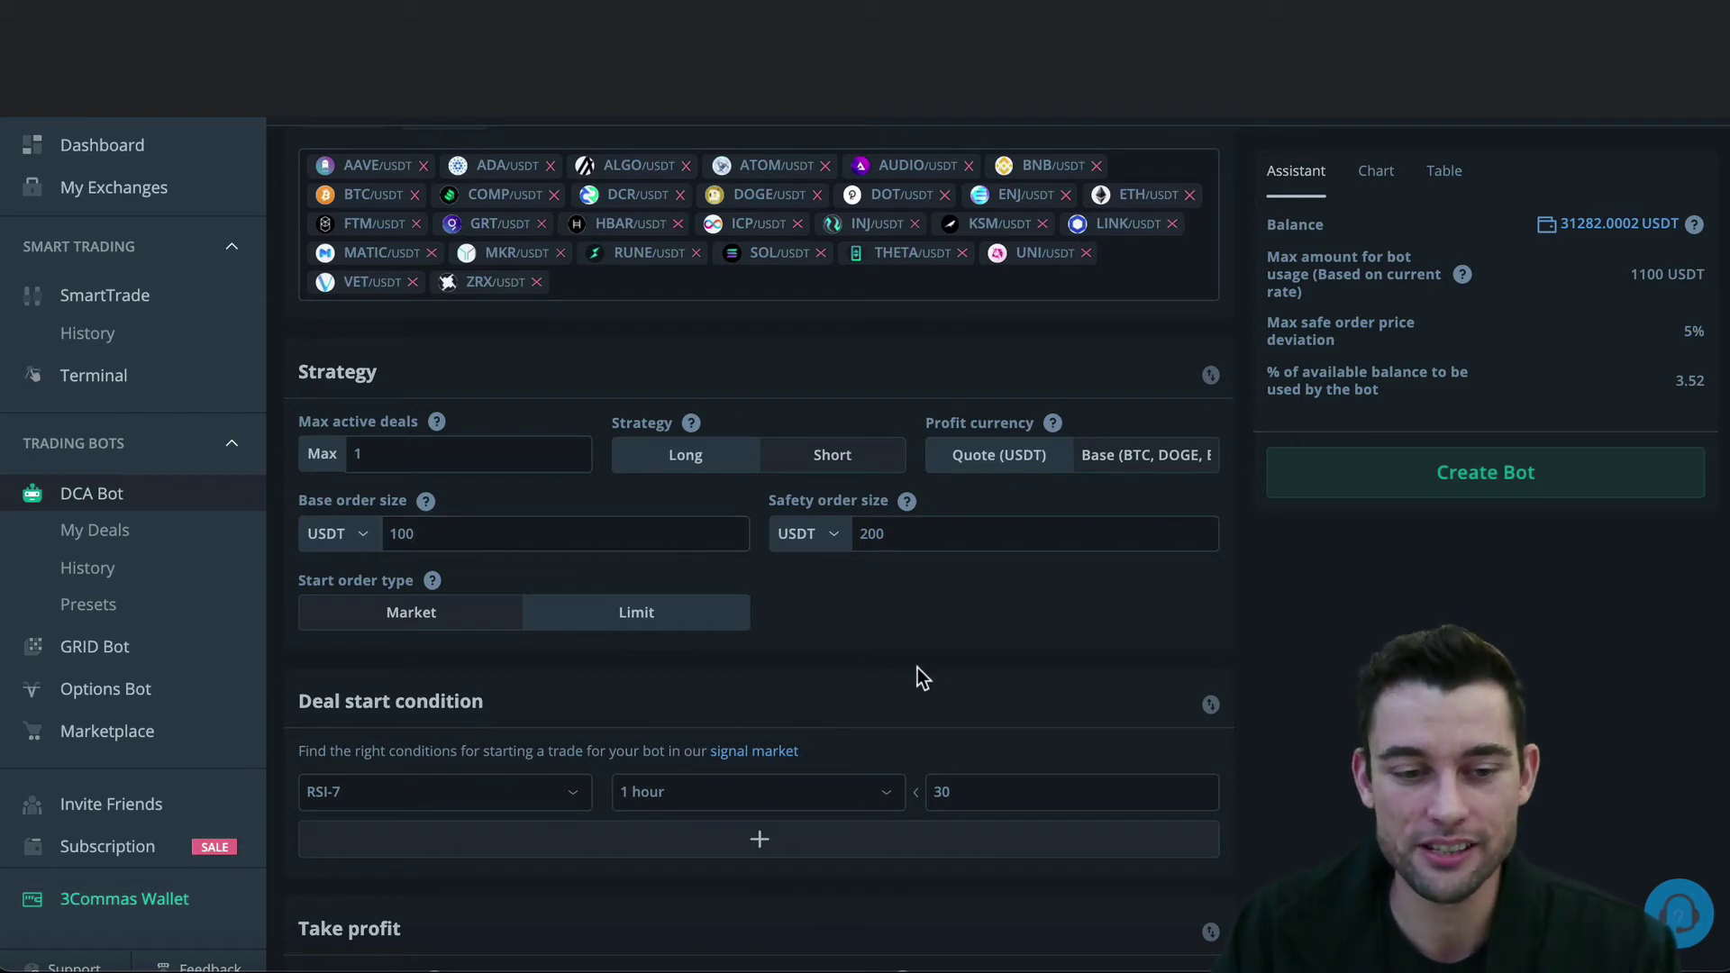
scroll(917, 667, down, 2)
scroll(928, 685, down, 5)
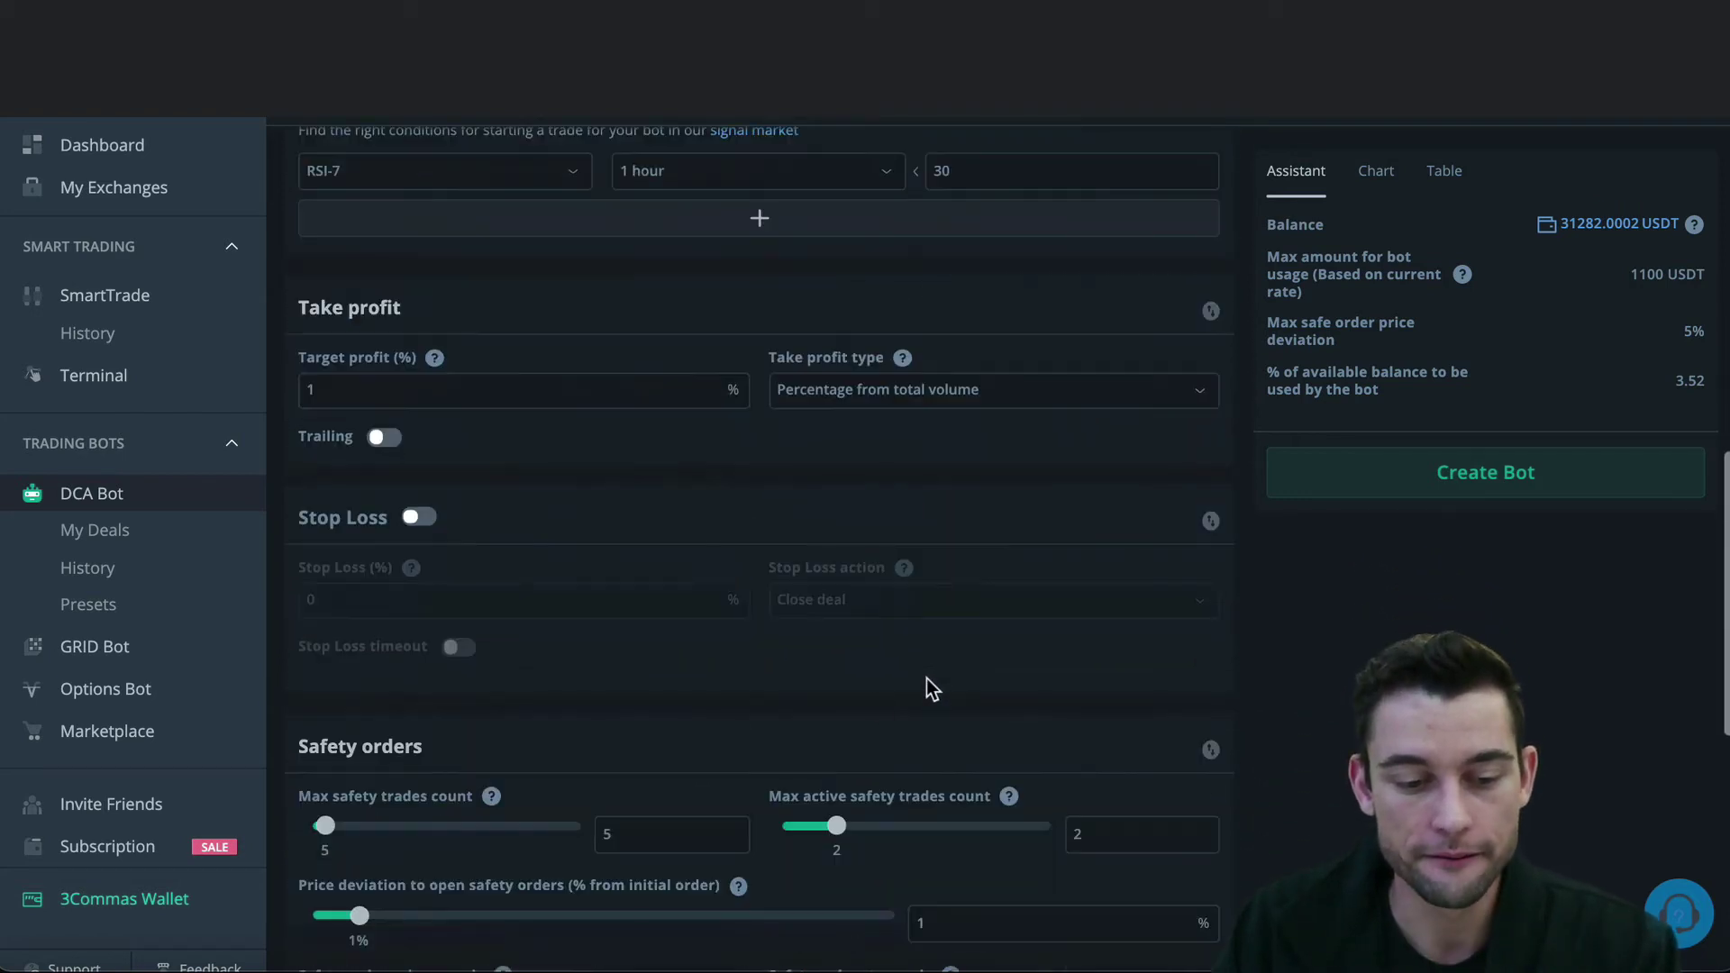
click(677, 833)
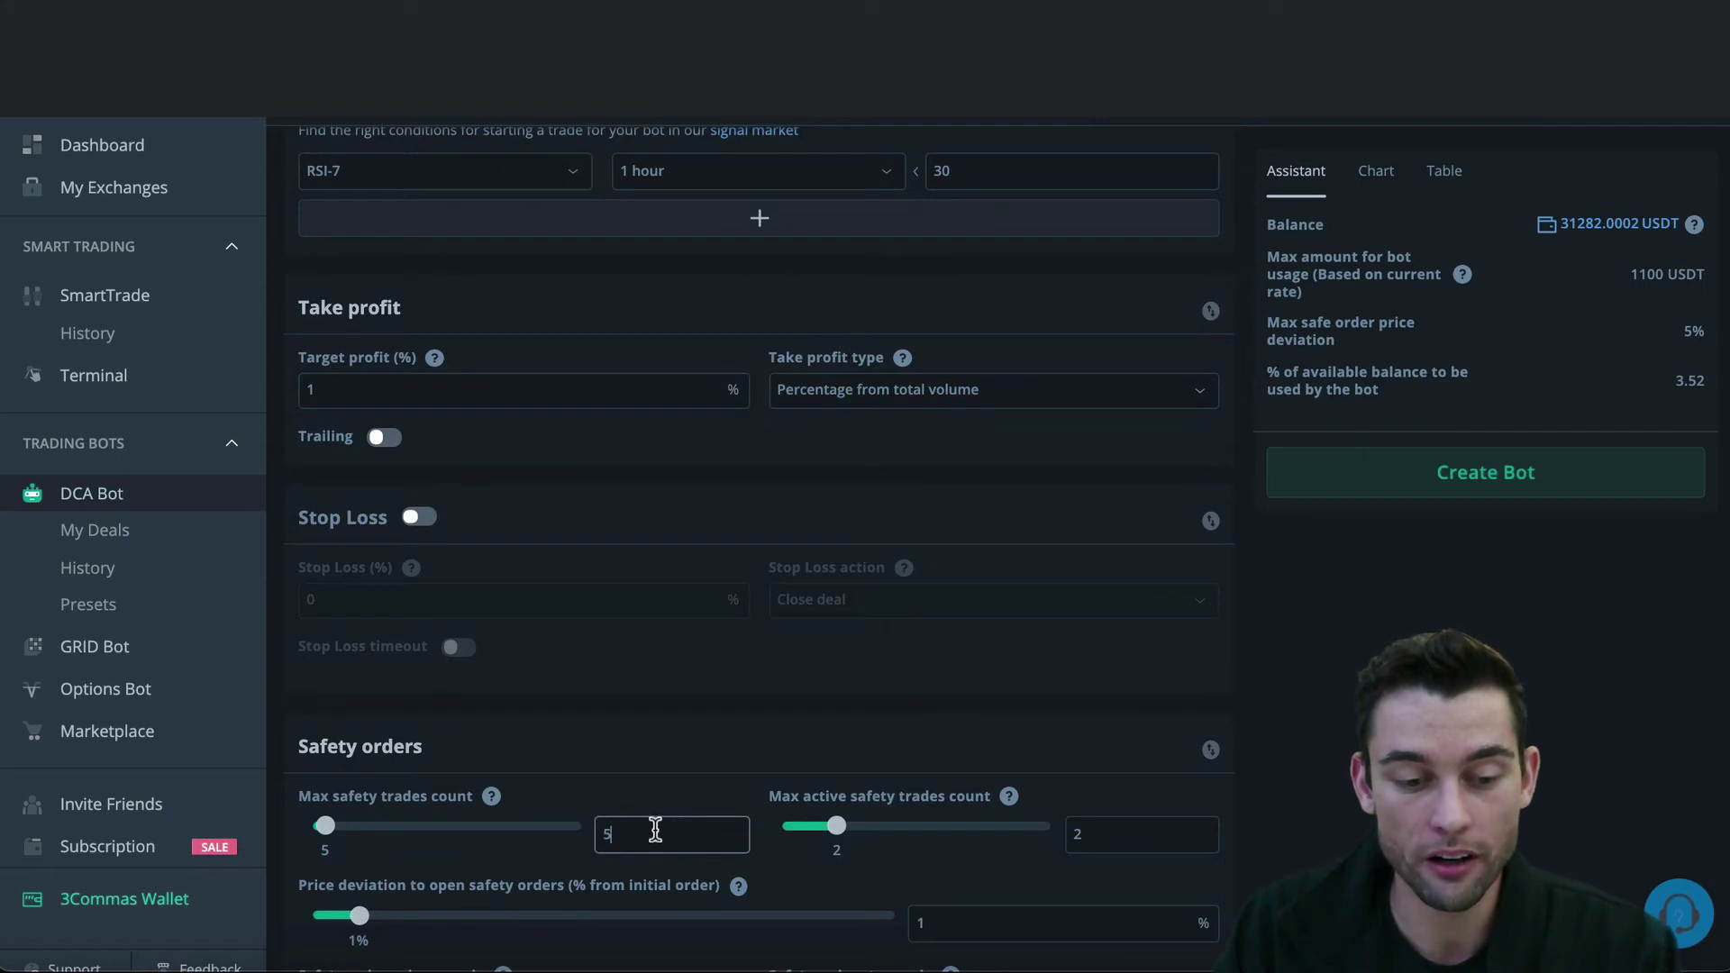
scroll(727, 703, up, 5)
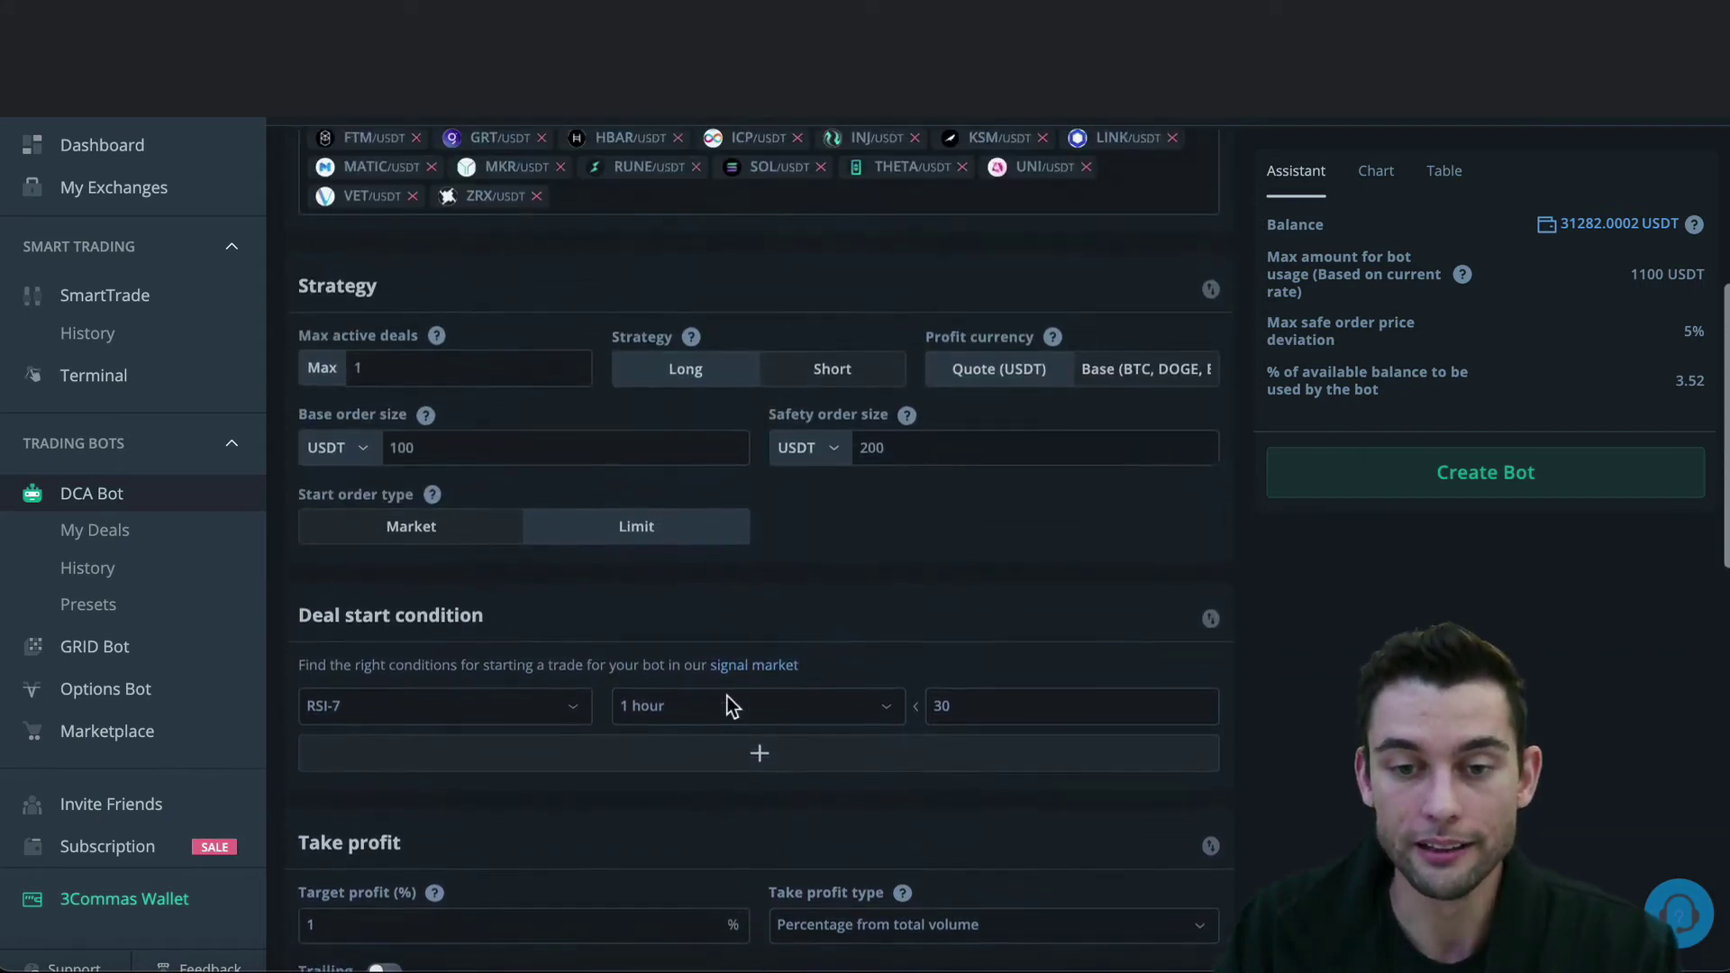
scroll(727, 696, up, 2)
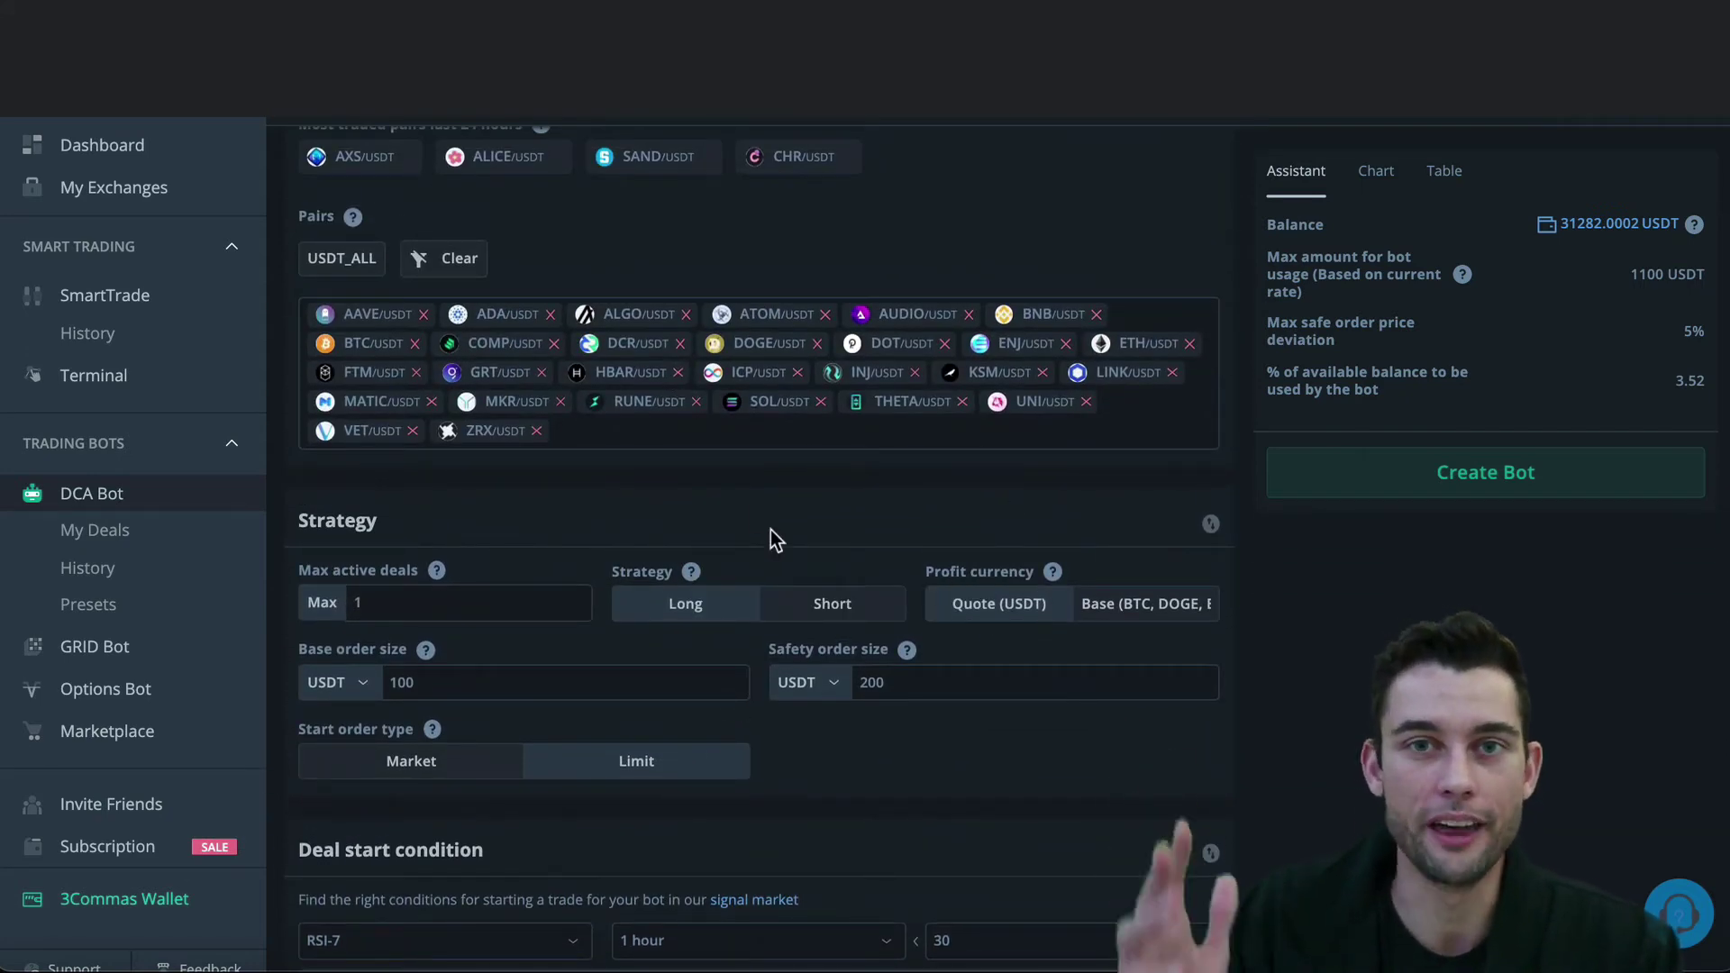
scroll(771, 530, up, 1)
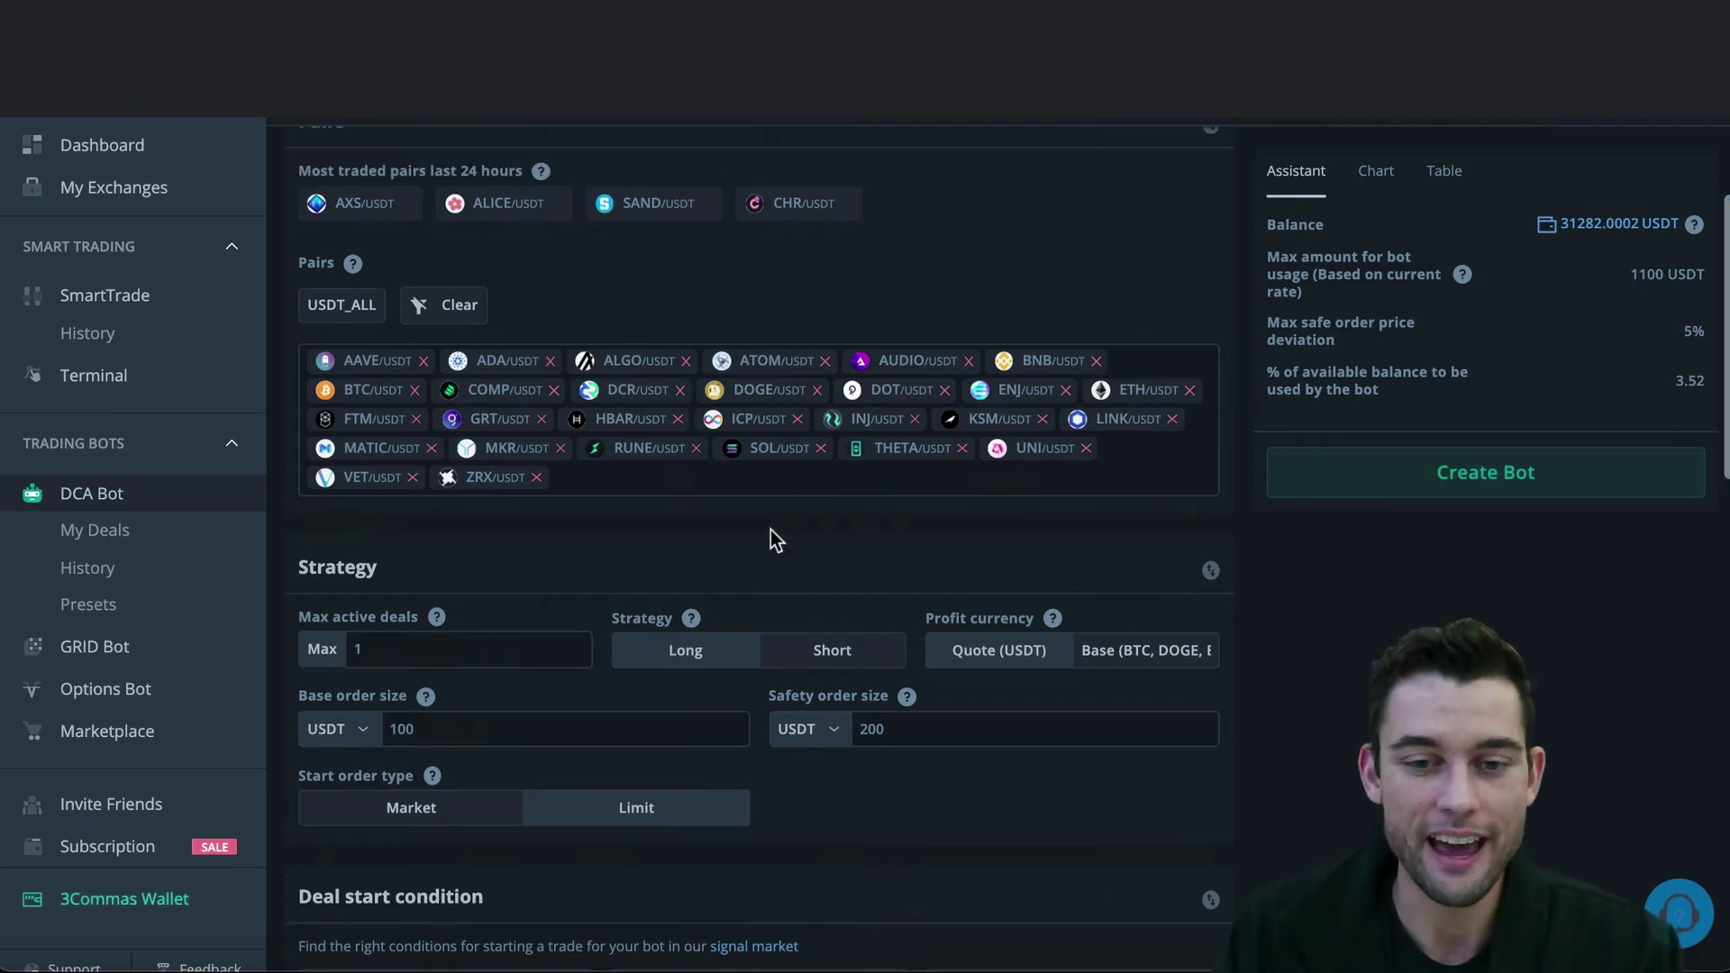
scroll(770, 529, down, 4)
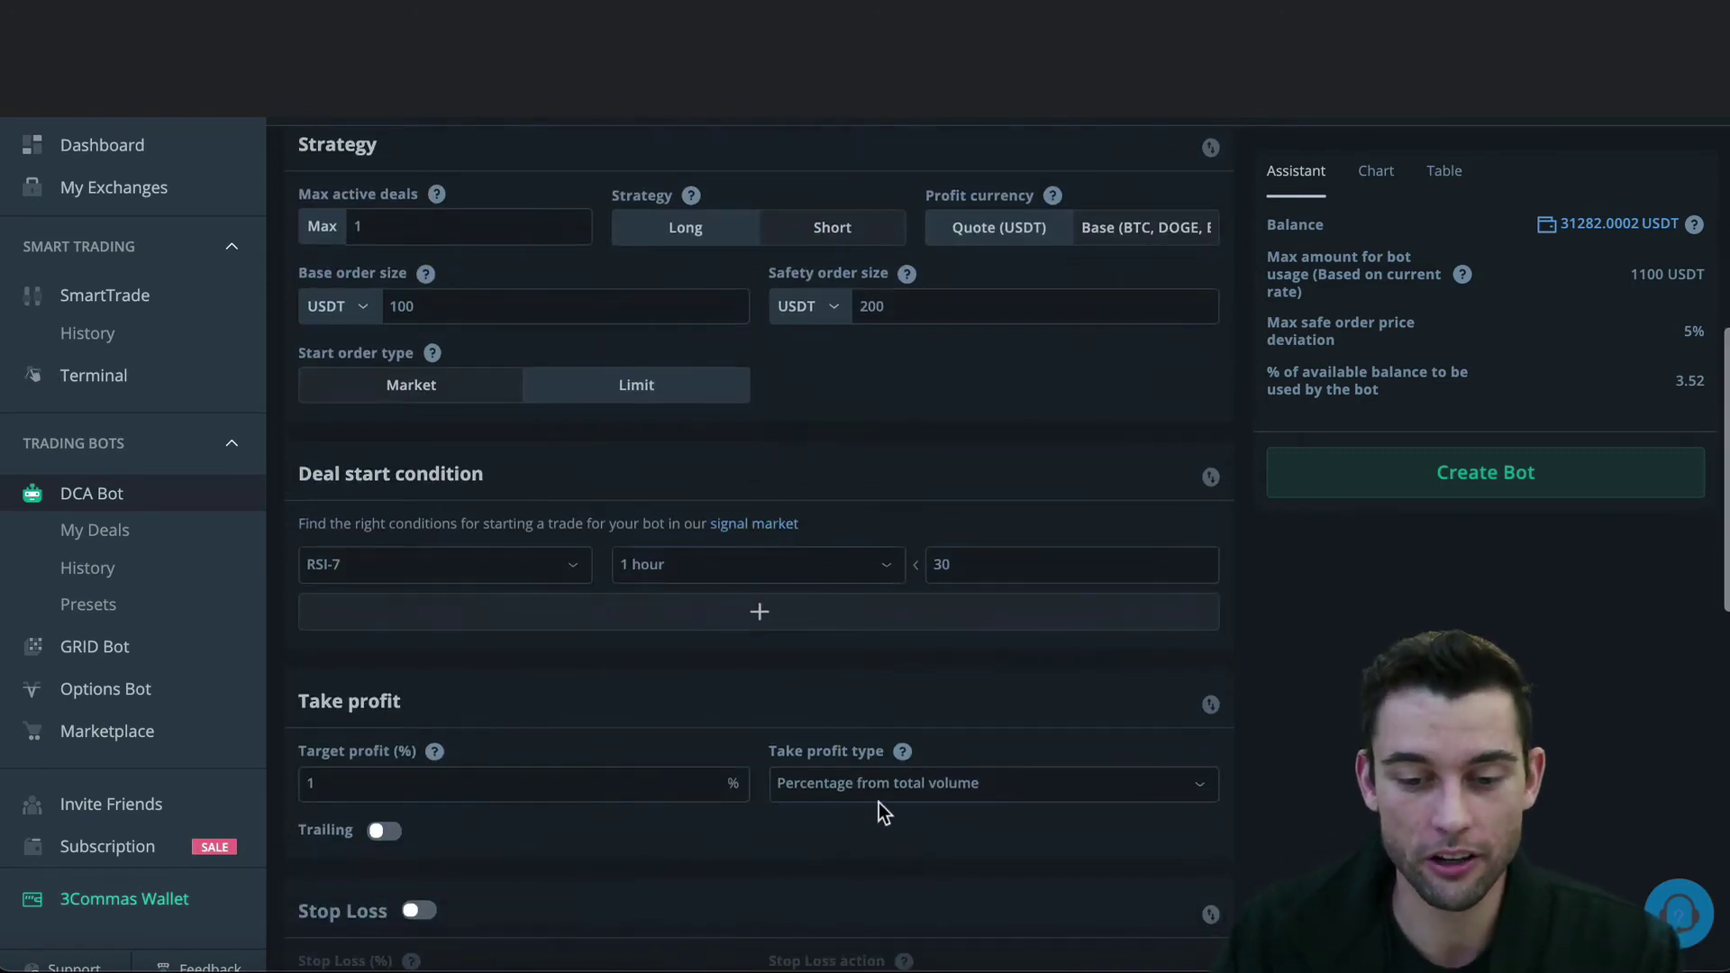
scroll(914, 576, up, 5)
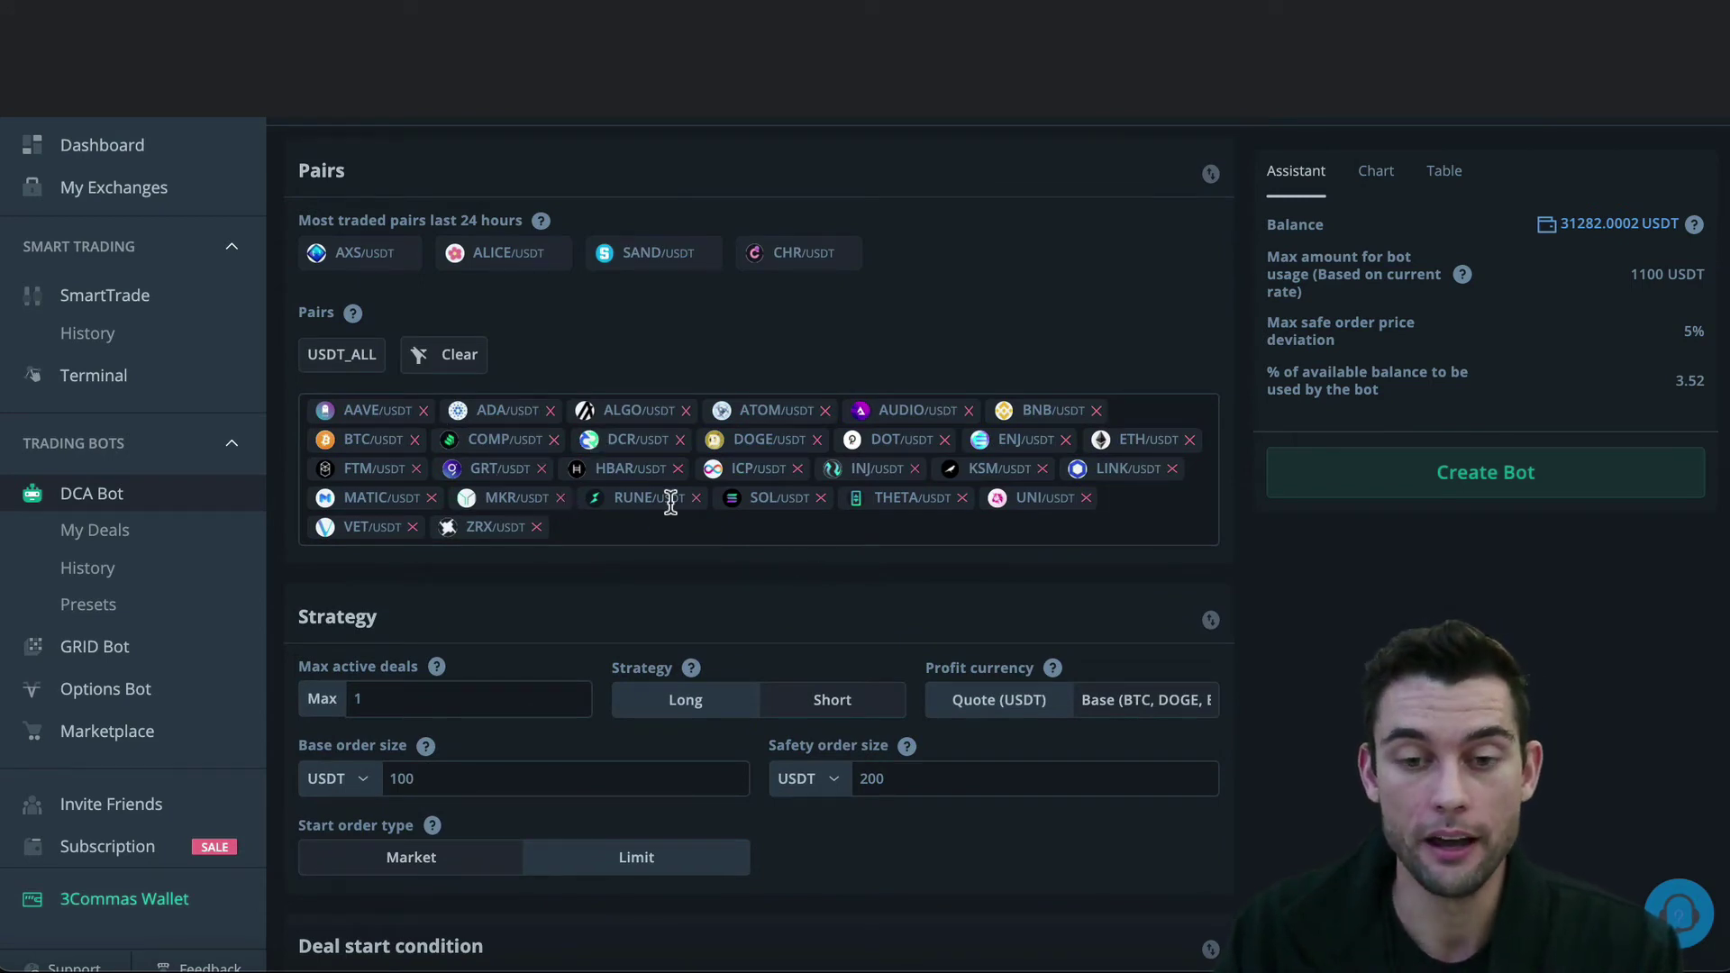
scroll(671, 502, down, 4)
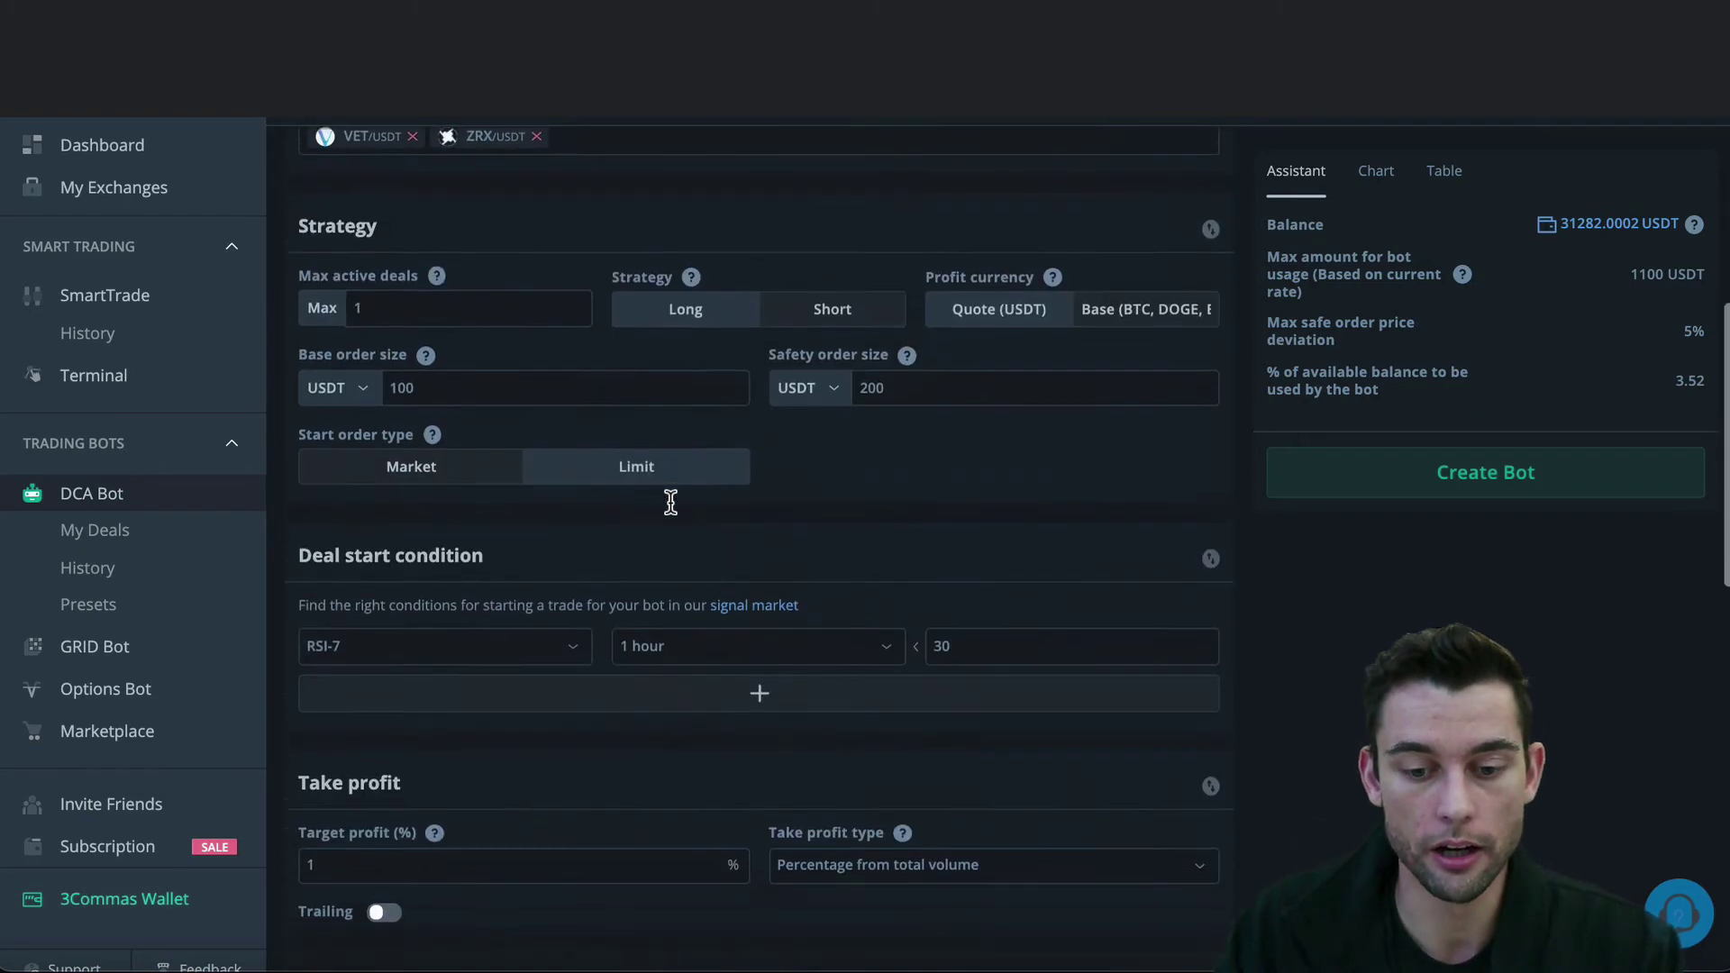
Check the RSI-7 deal start threshold against the selected pairs, and examine the order sizes, take profit and safety order settings
click(955, 640)
double_click(955, 640)
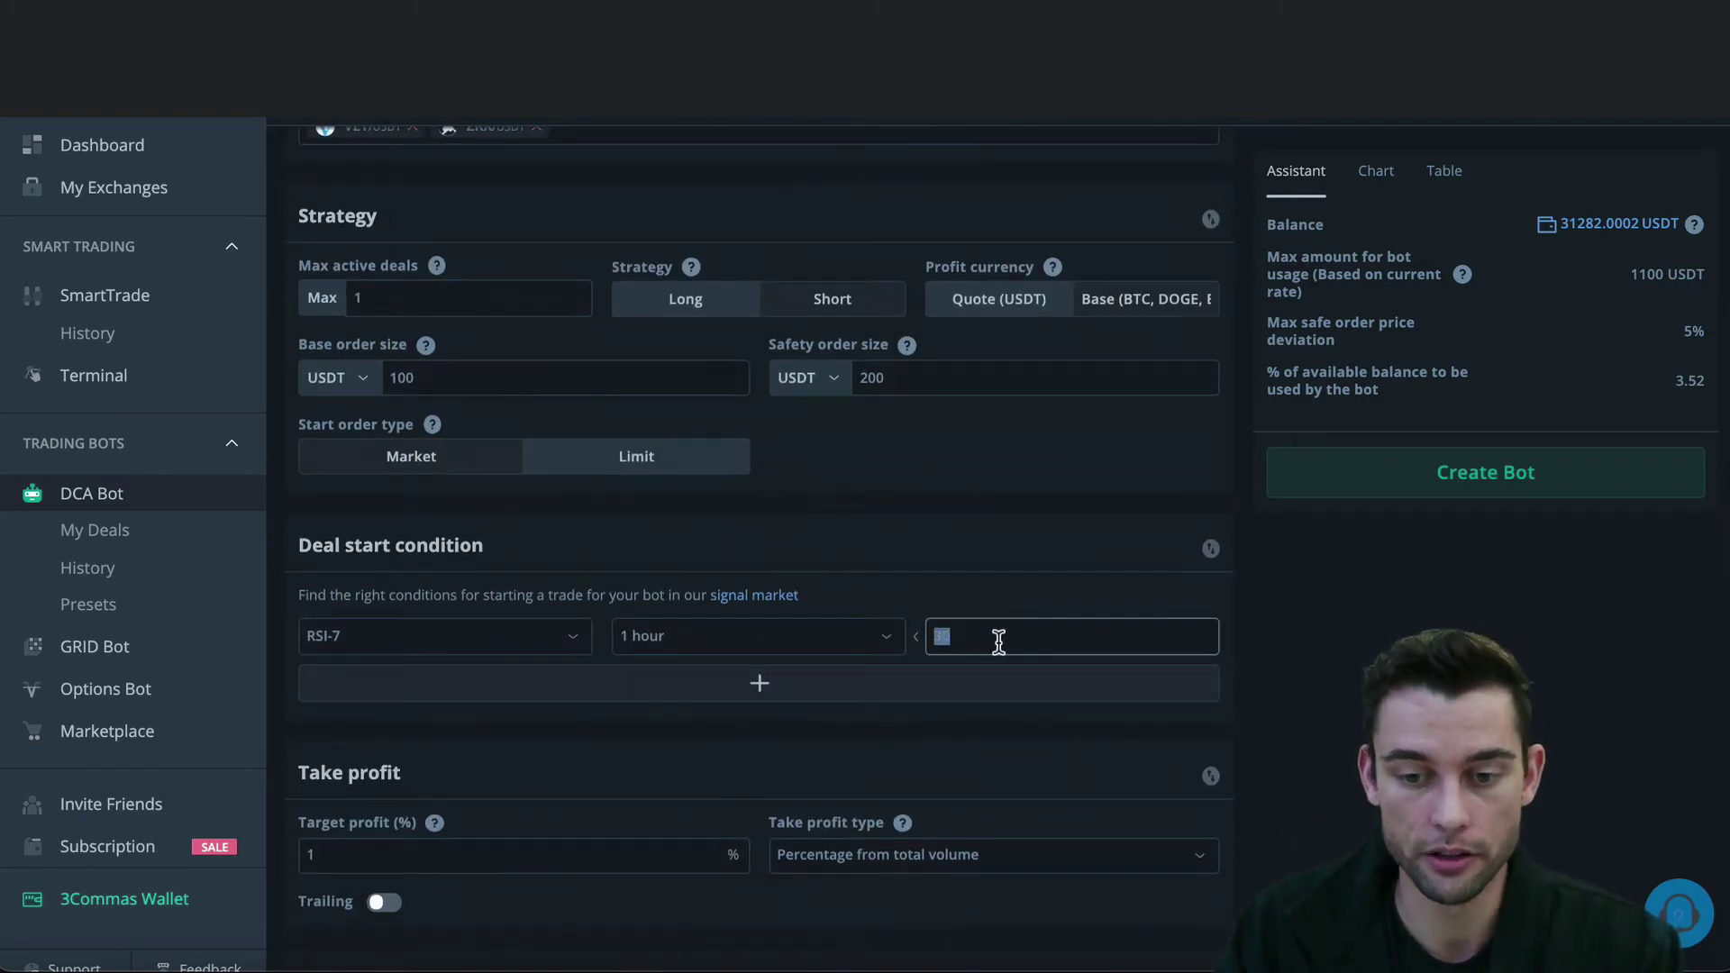
text(25)
scroll(629, 622, up, 4)
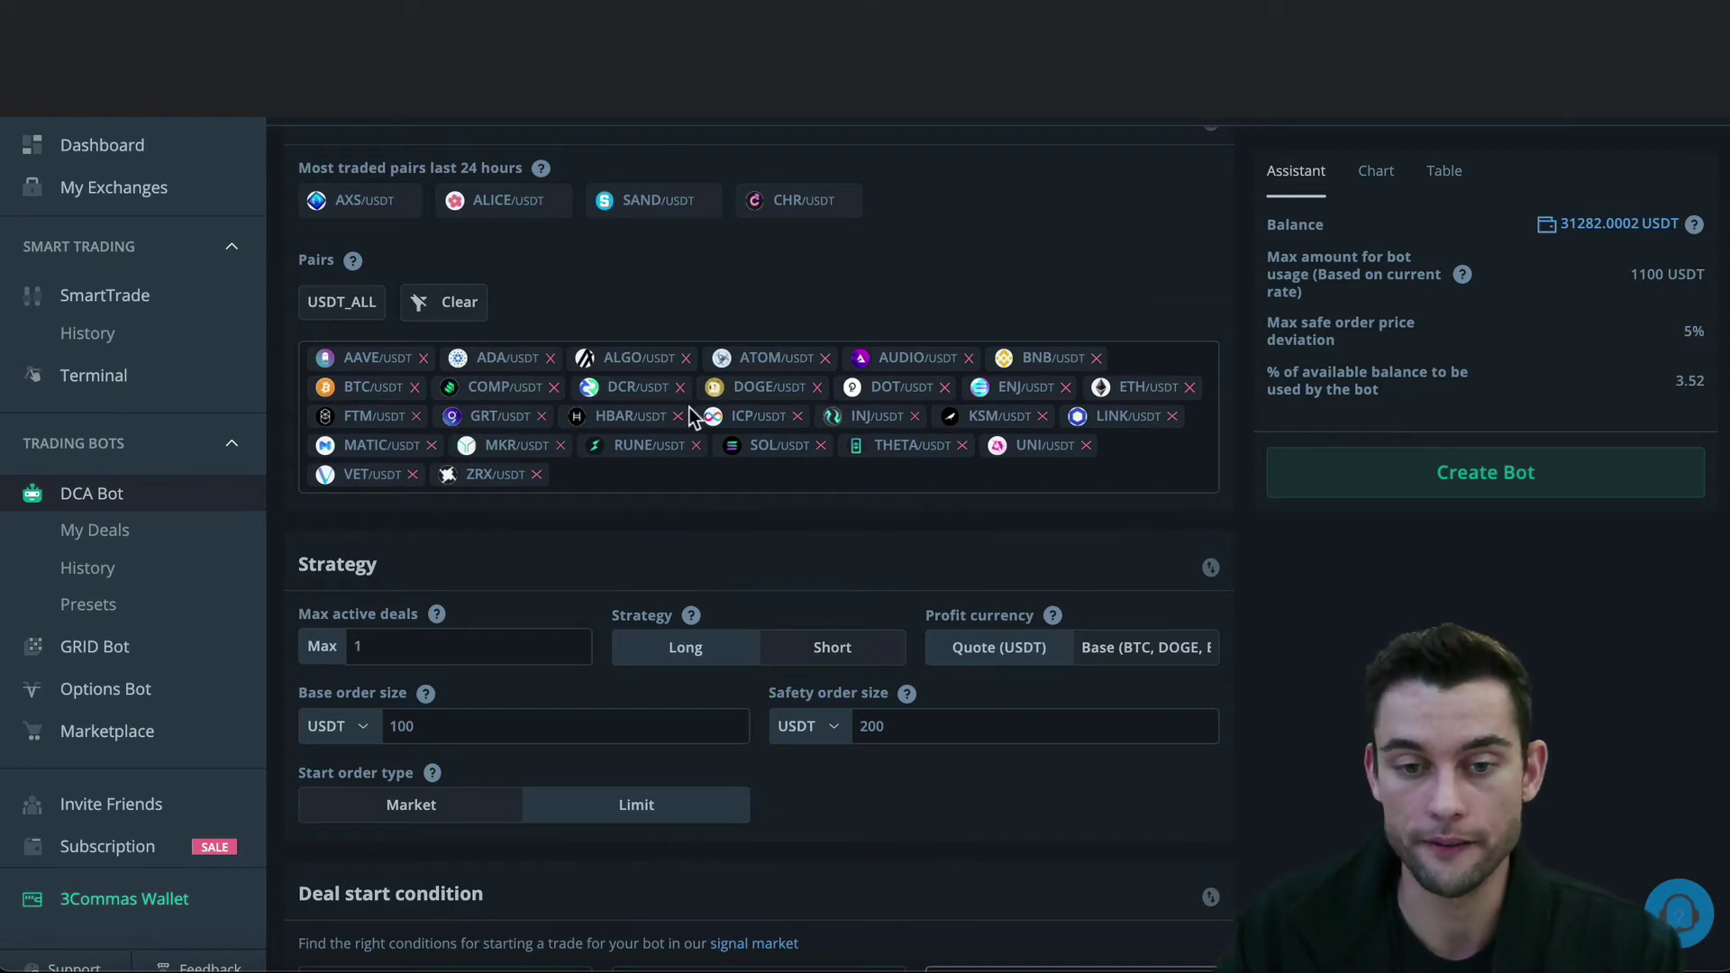
scroll(757, 546, down, 3)
scroll(756, 546, up, 2)
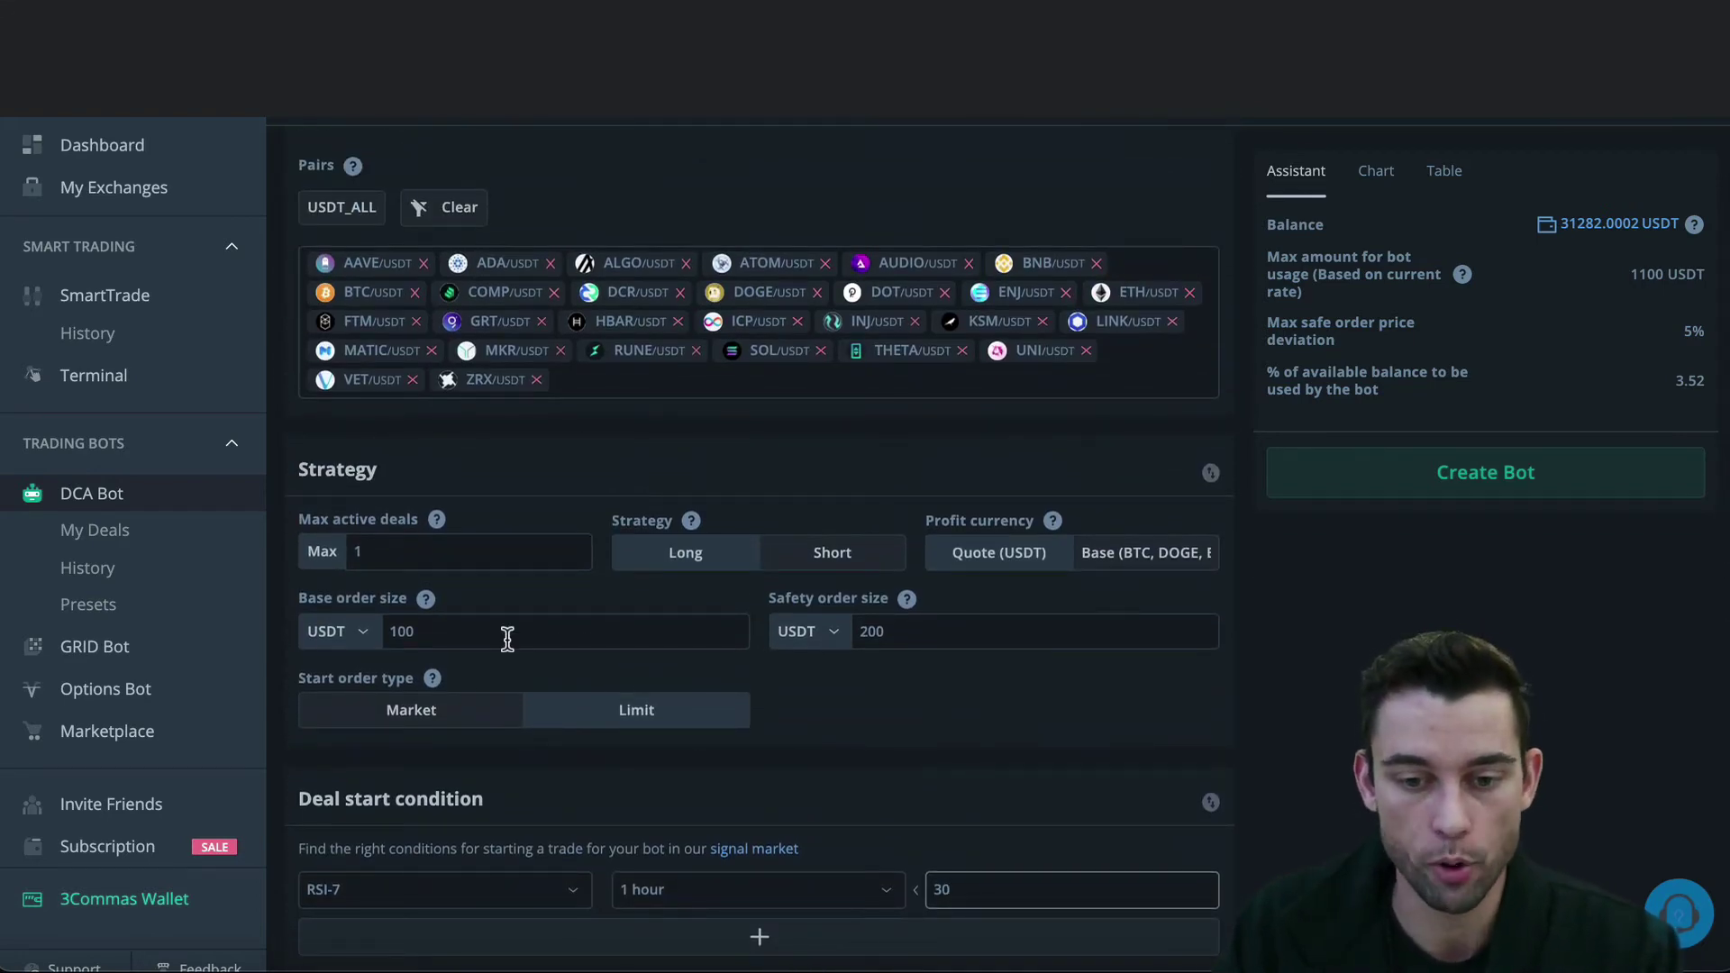
scroll(872, 689, down, 9)
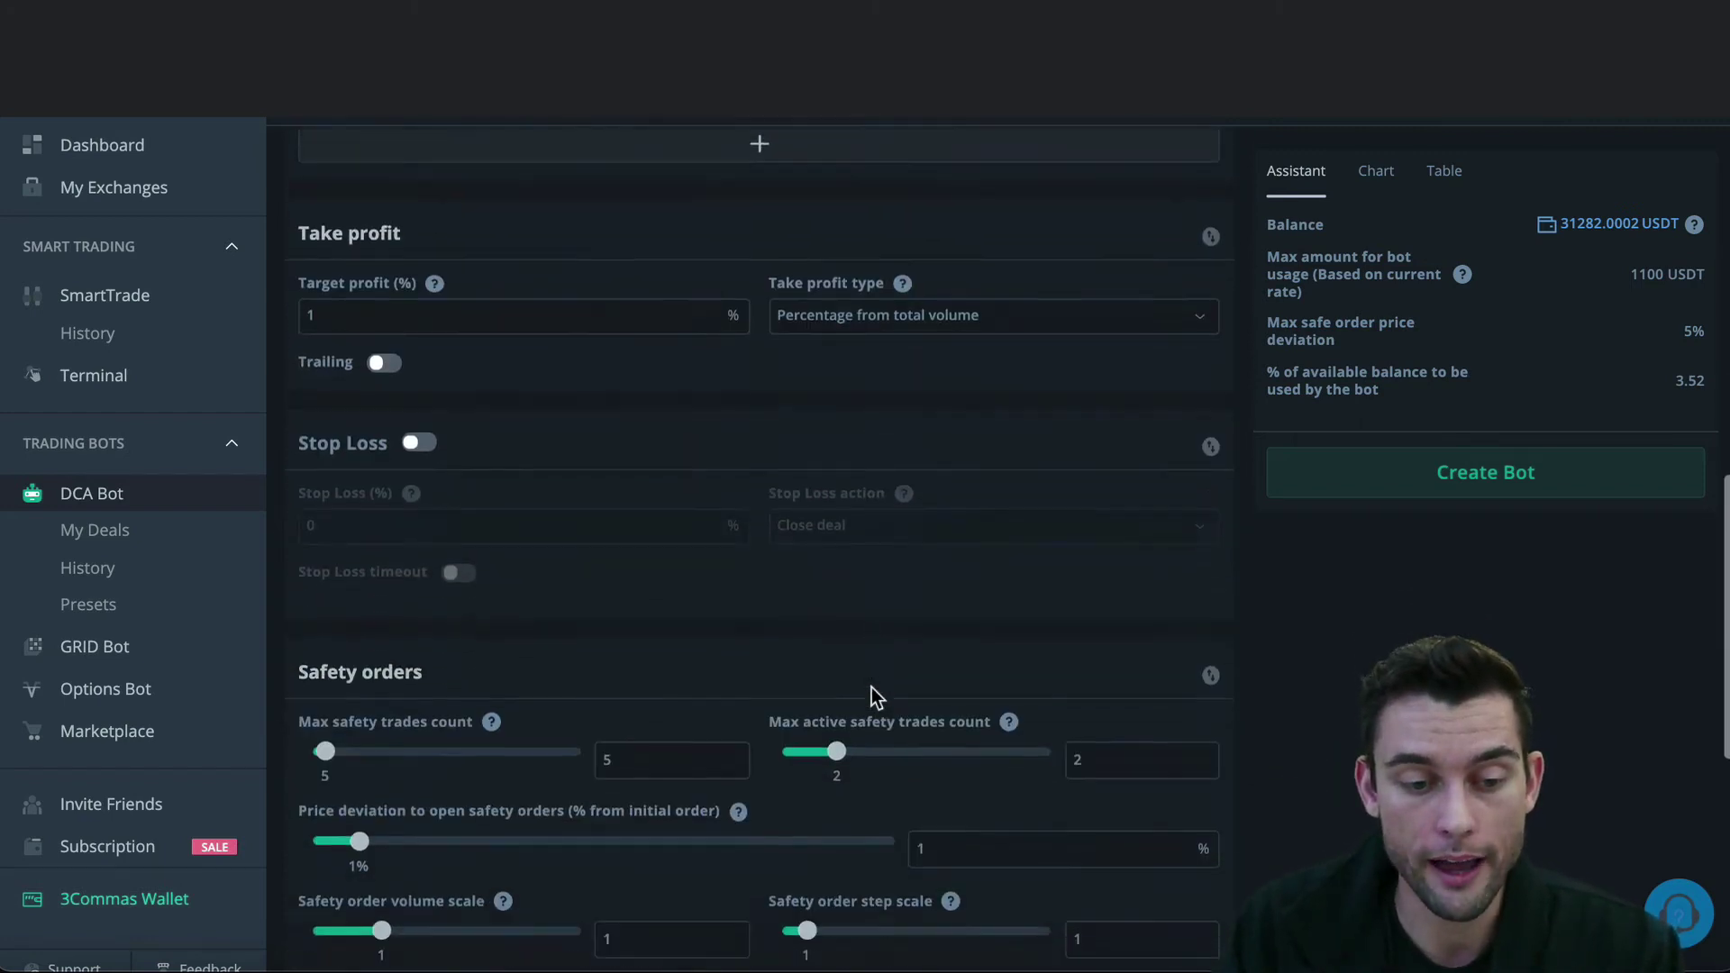
scroll(872, 688, down, 1)
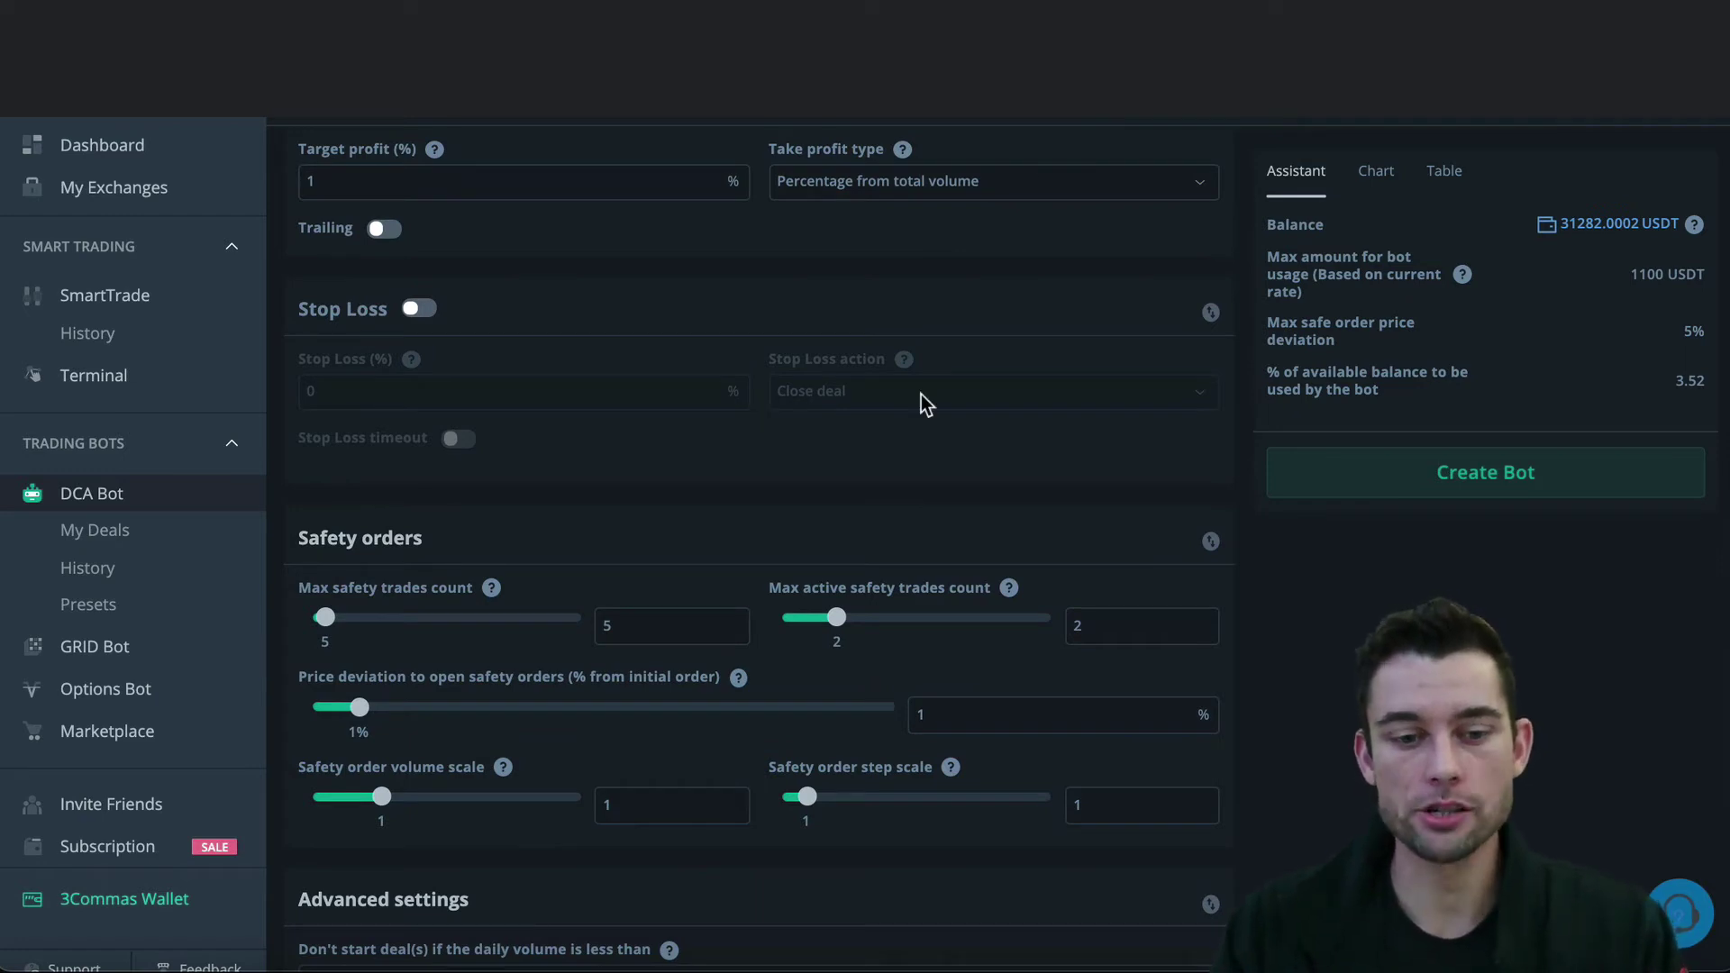
Rename the bot as "Test Composite Bot 2 - RSI-7-Under 30"
scroll(920, 393, up, 6)
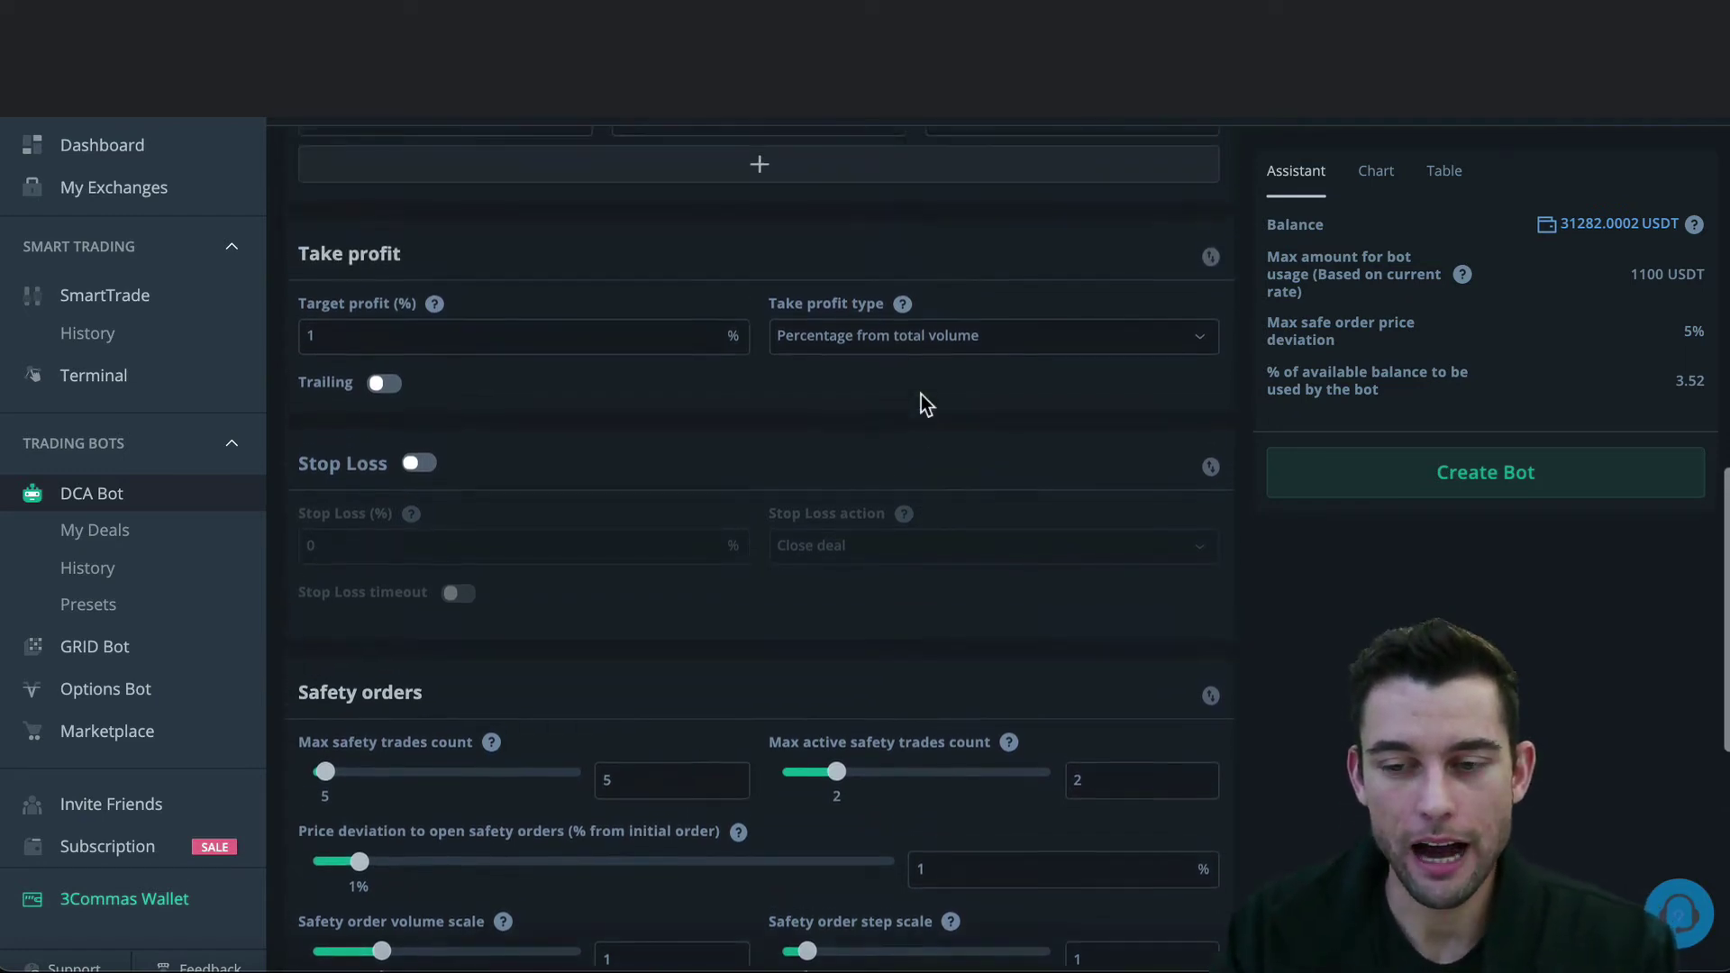
scroll(921, 392, up, 9)
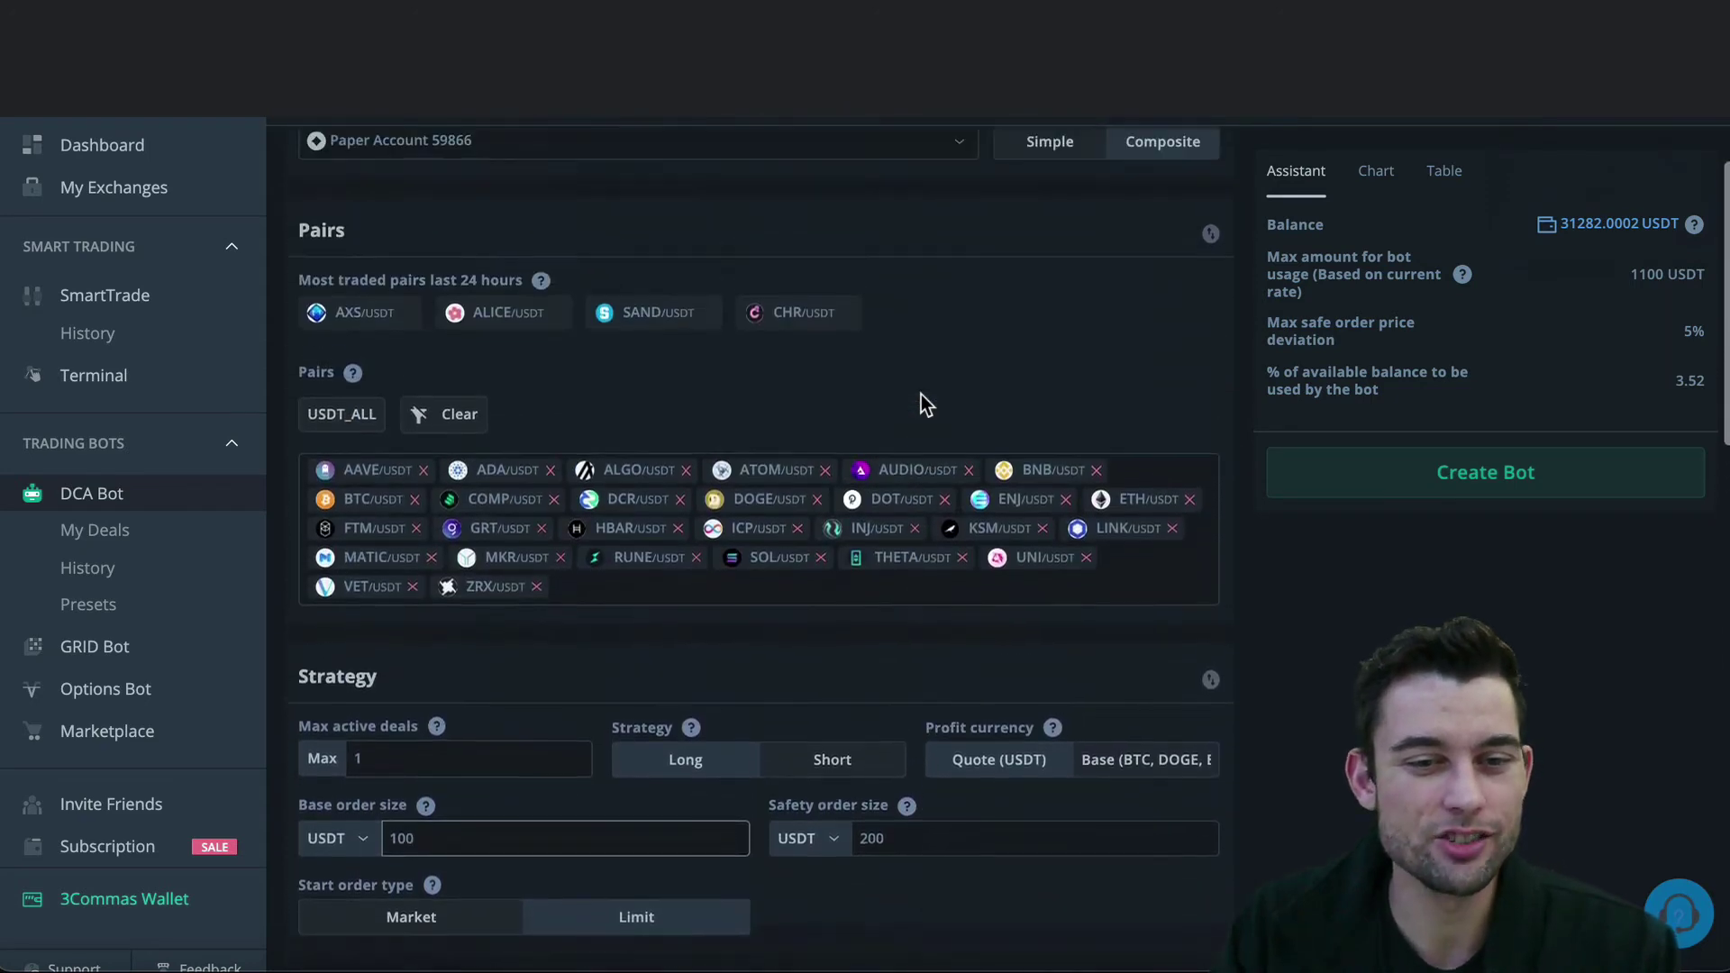
click(597, 312)
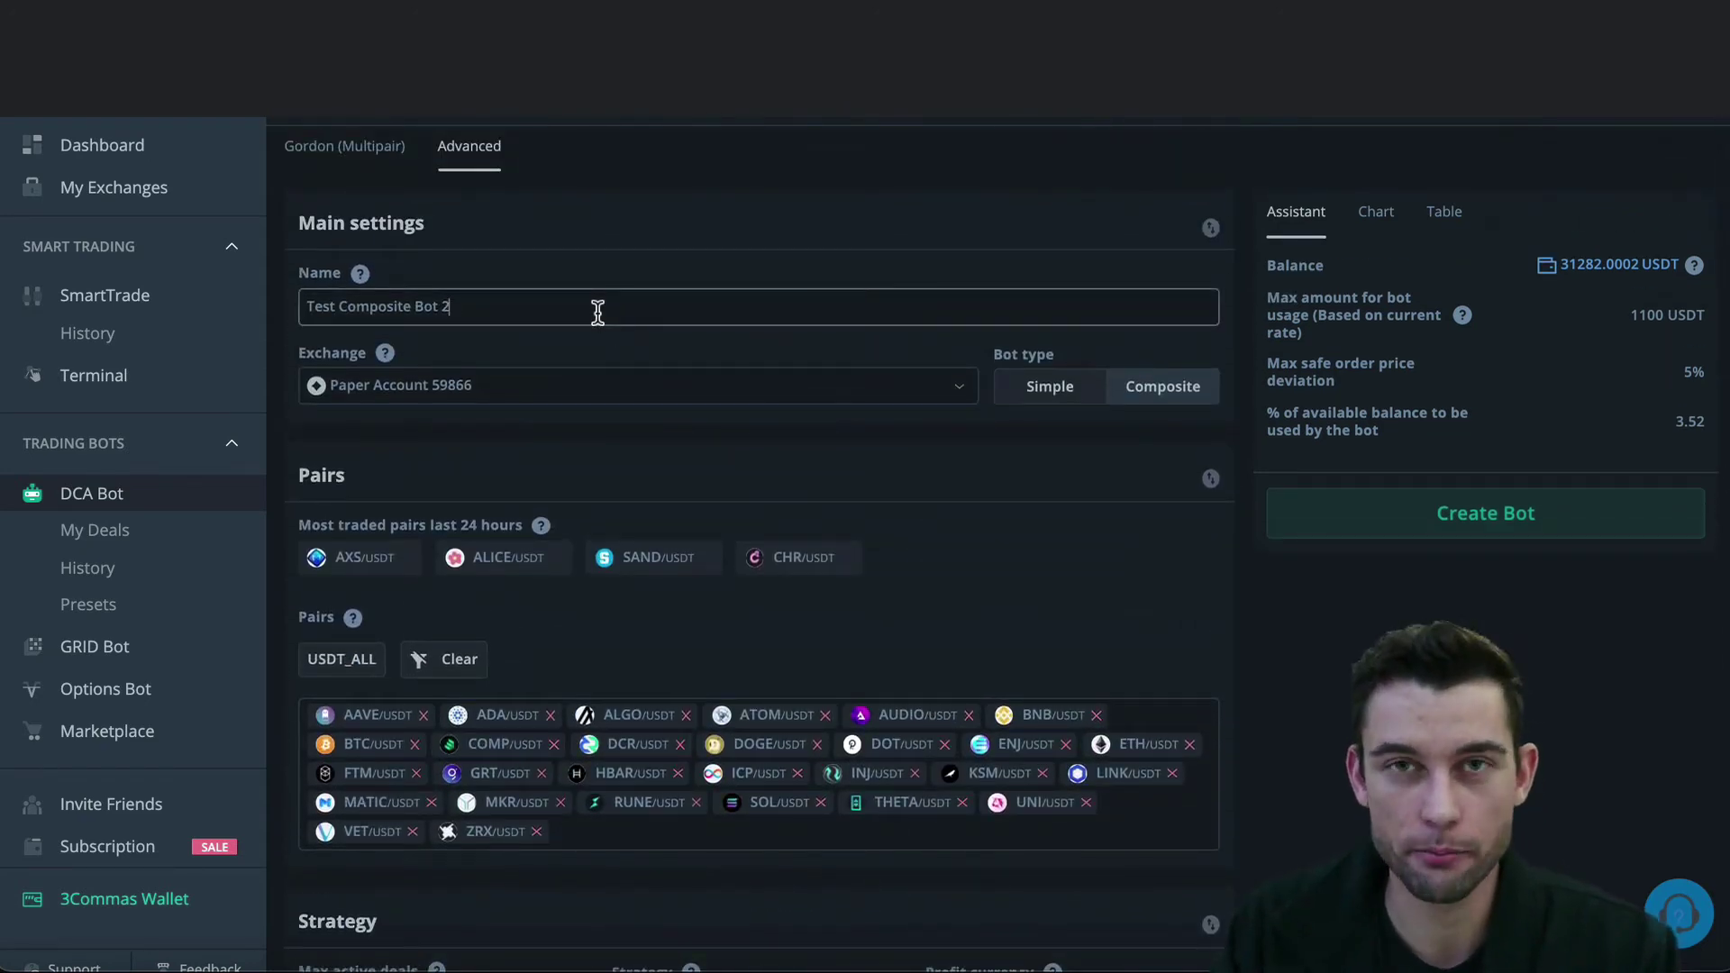
text(- RSI-7-Under 30)
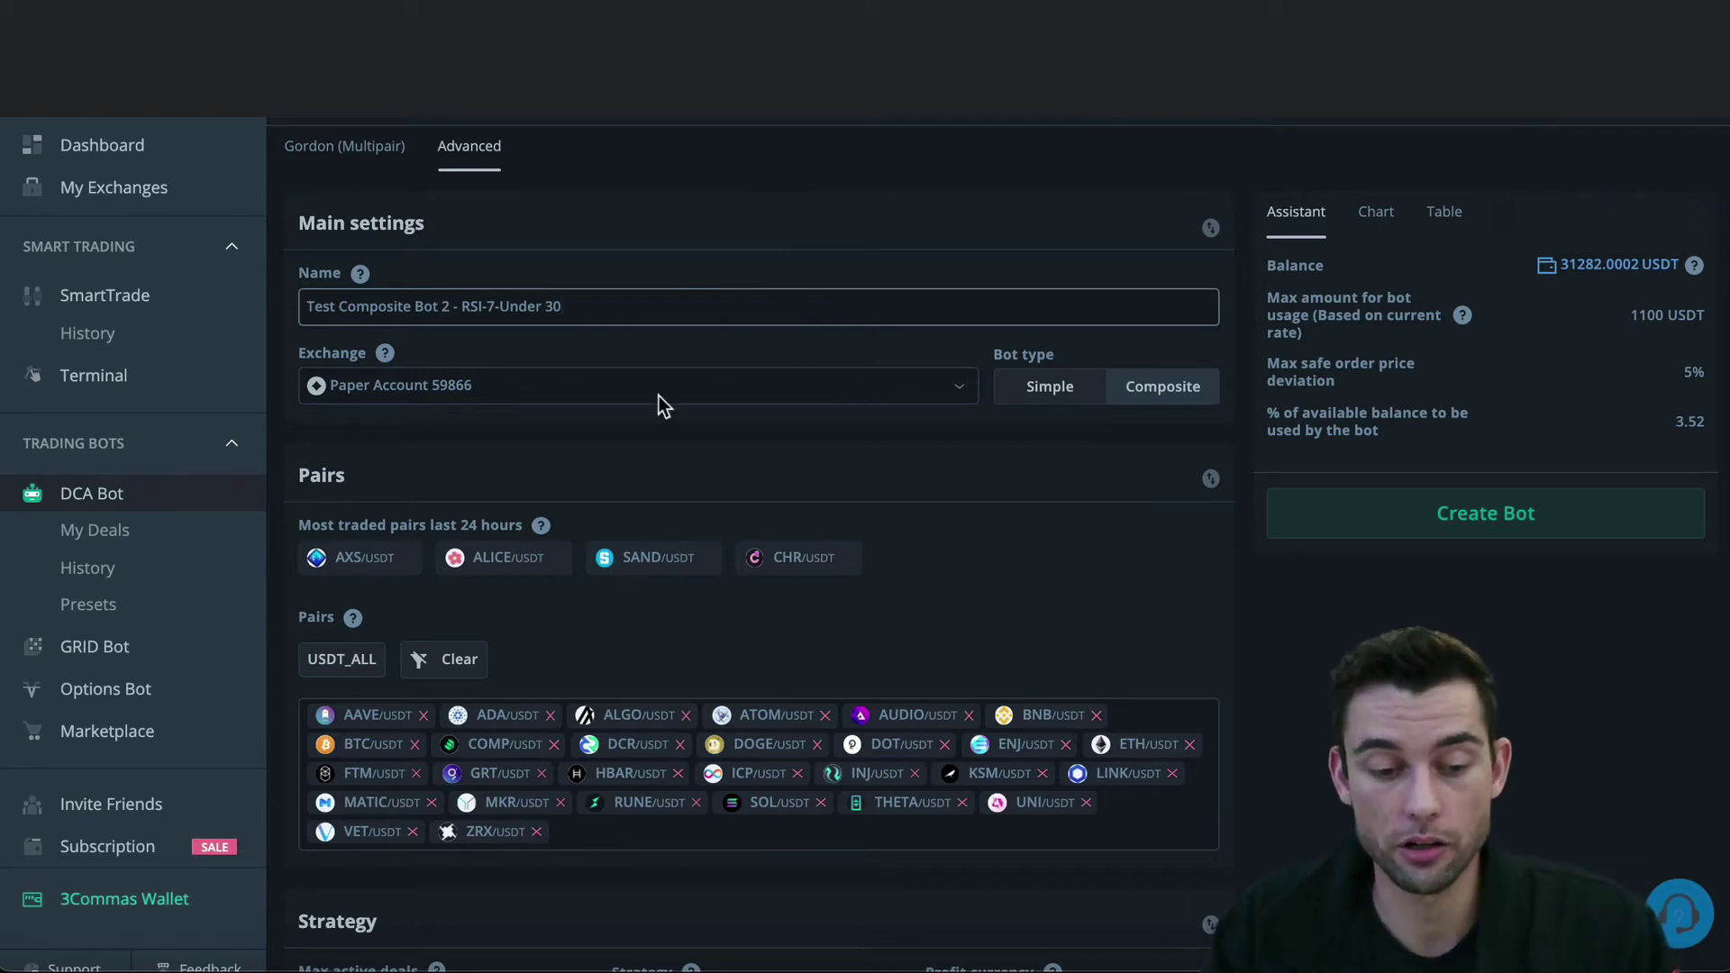
Open the max safety trades count in the safety order settings for editing
scroll(658, 397, down, 7)
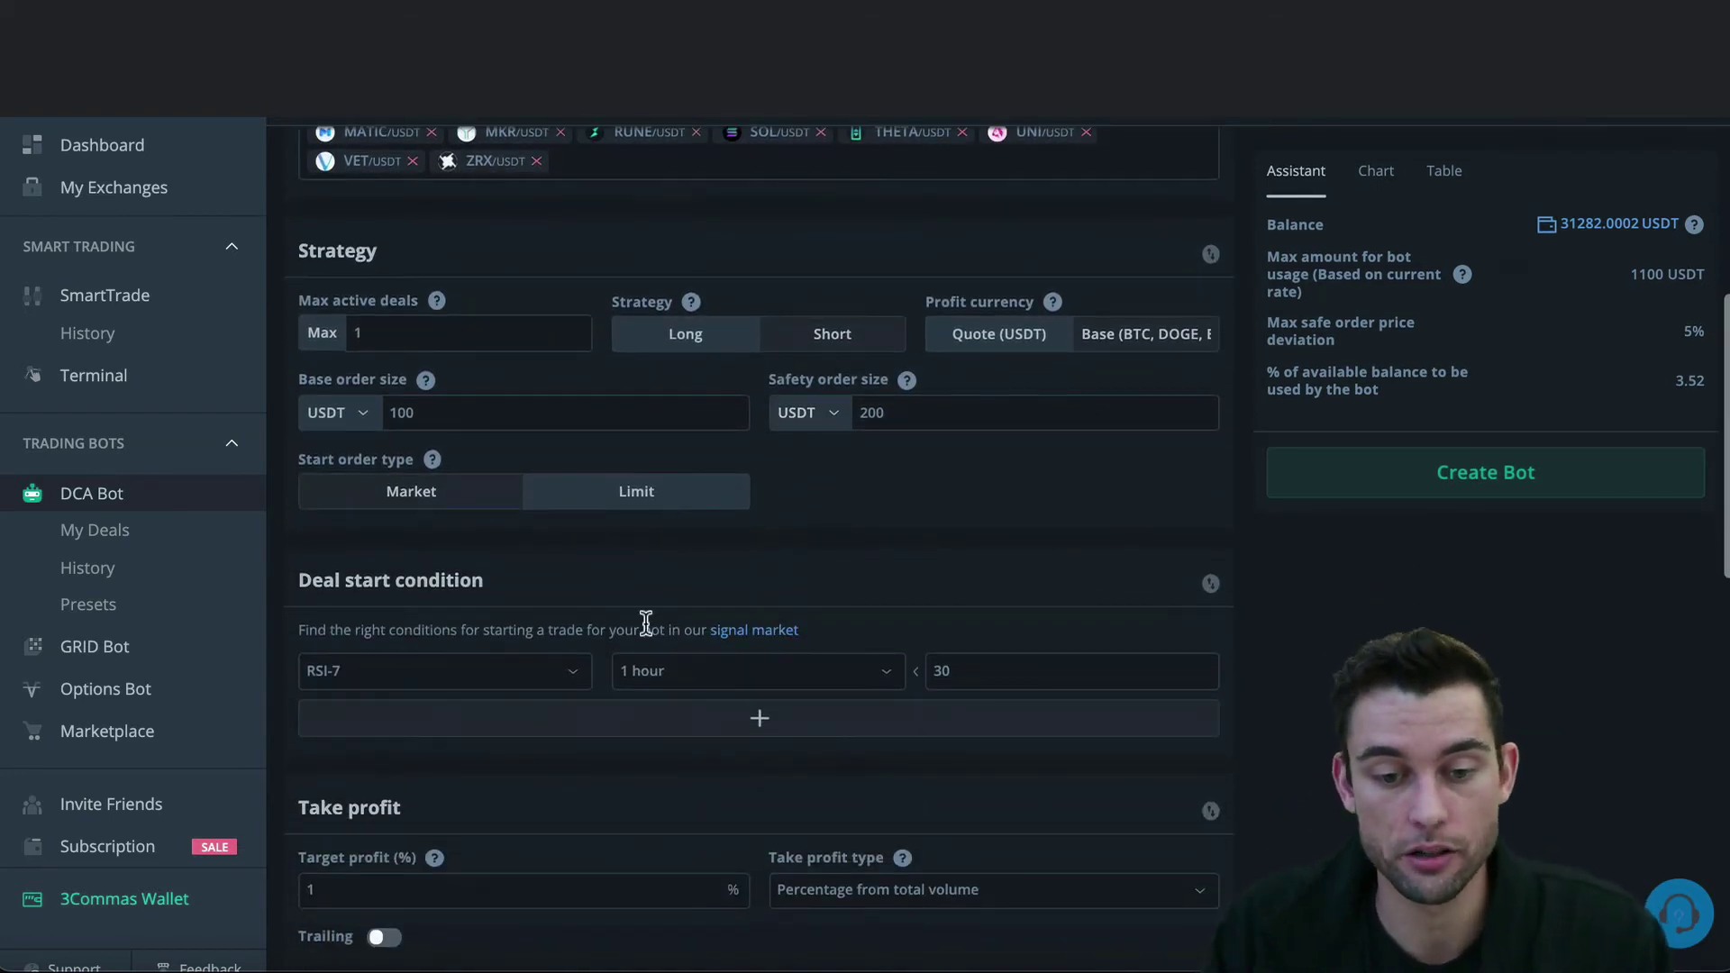
scroll(649, 667, up, 6)
scroll(721, 662, down, 10)
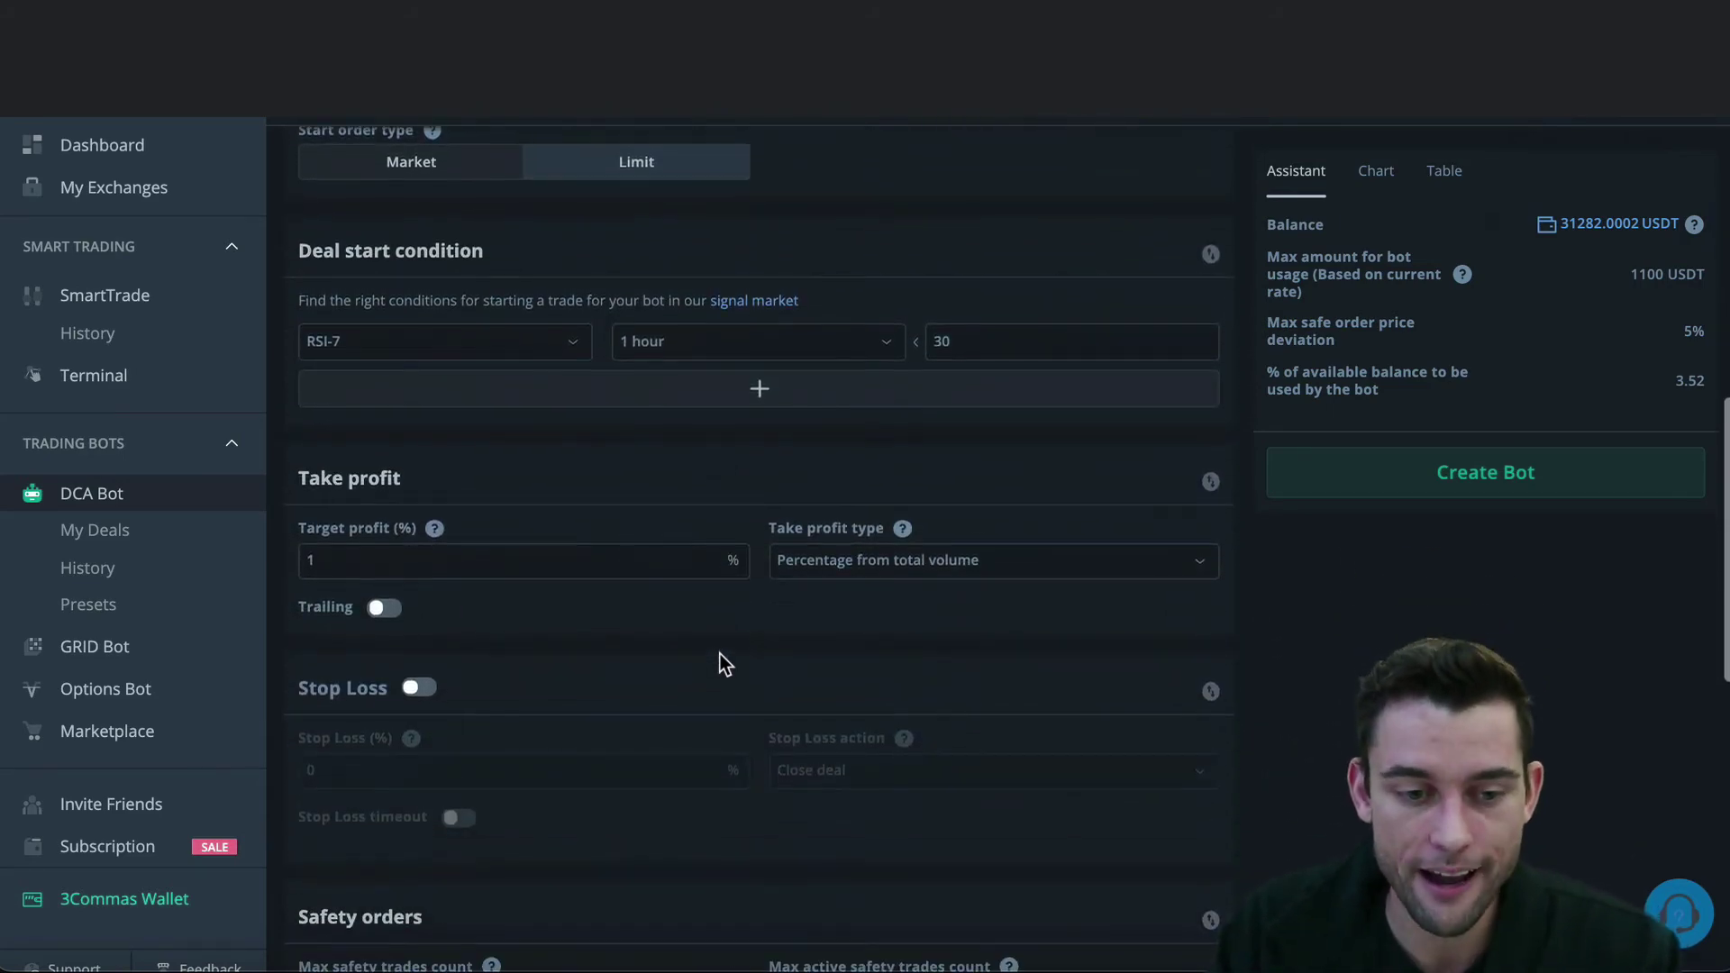
scroll(720, 662, down, 5)
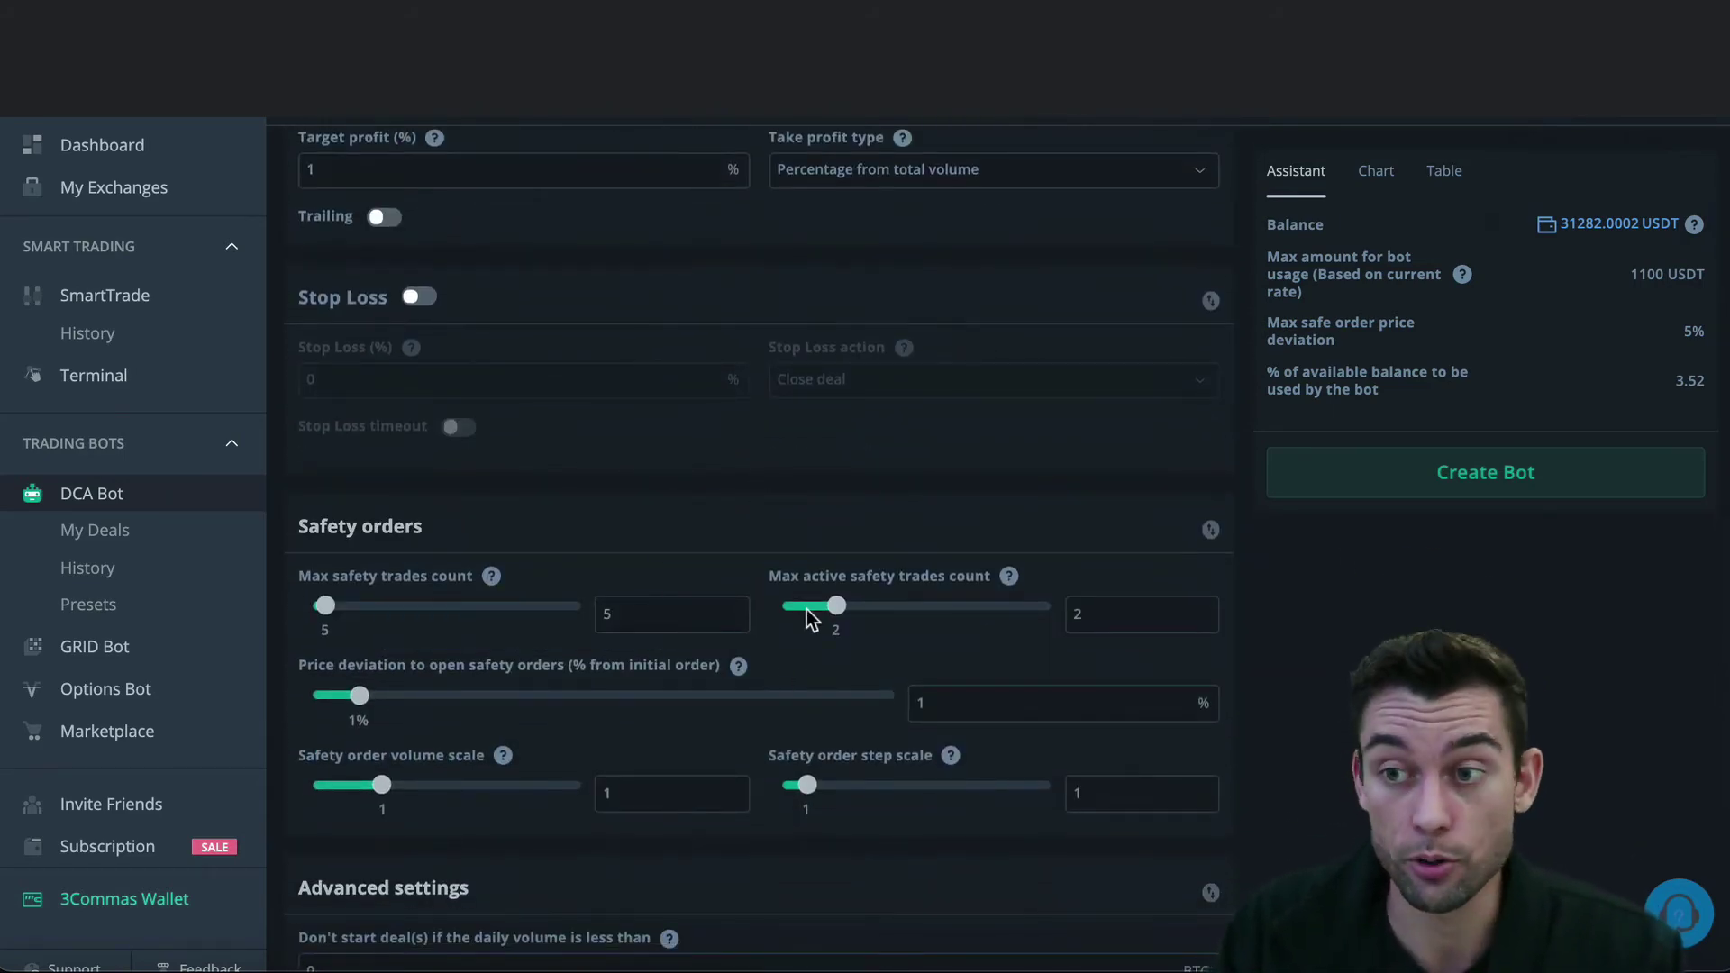
scroll(780, 177, down, 4)
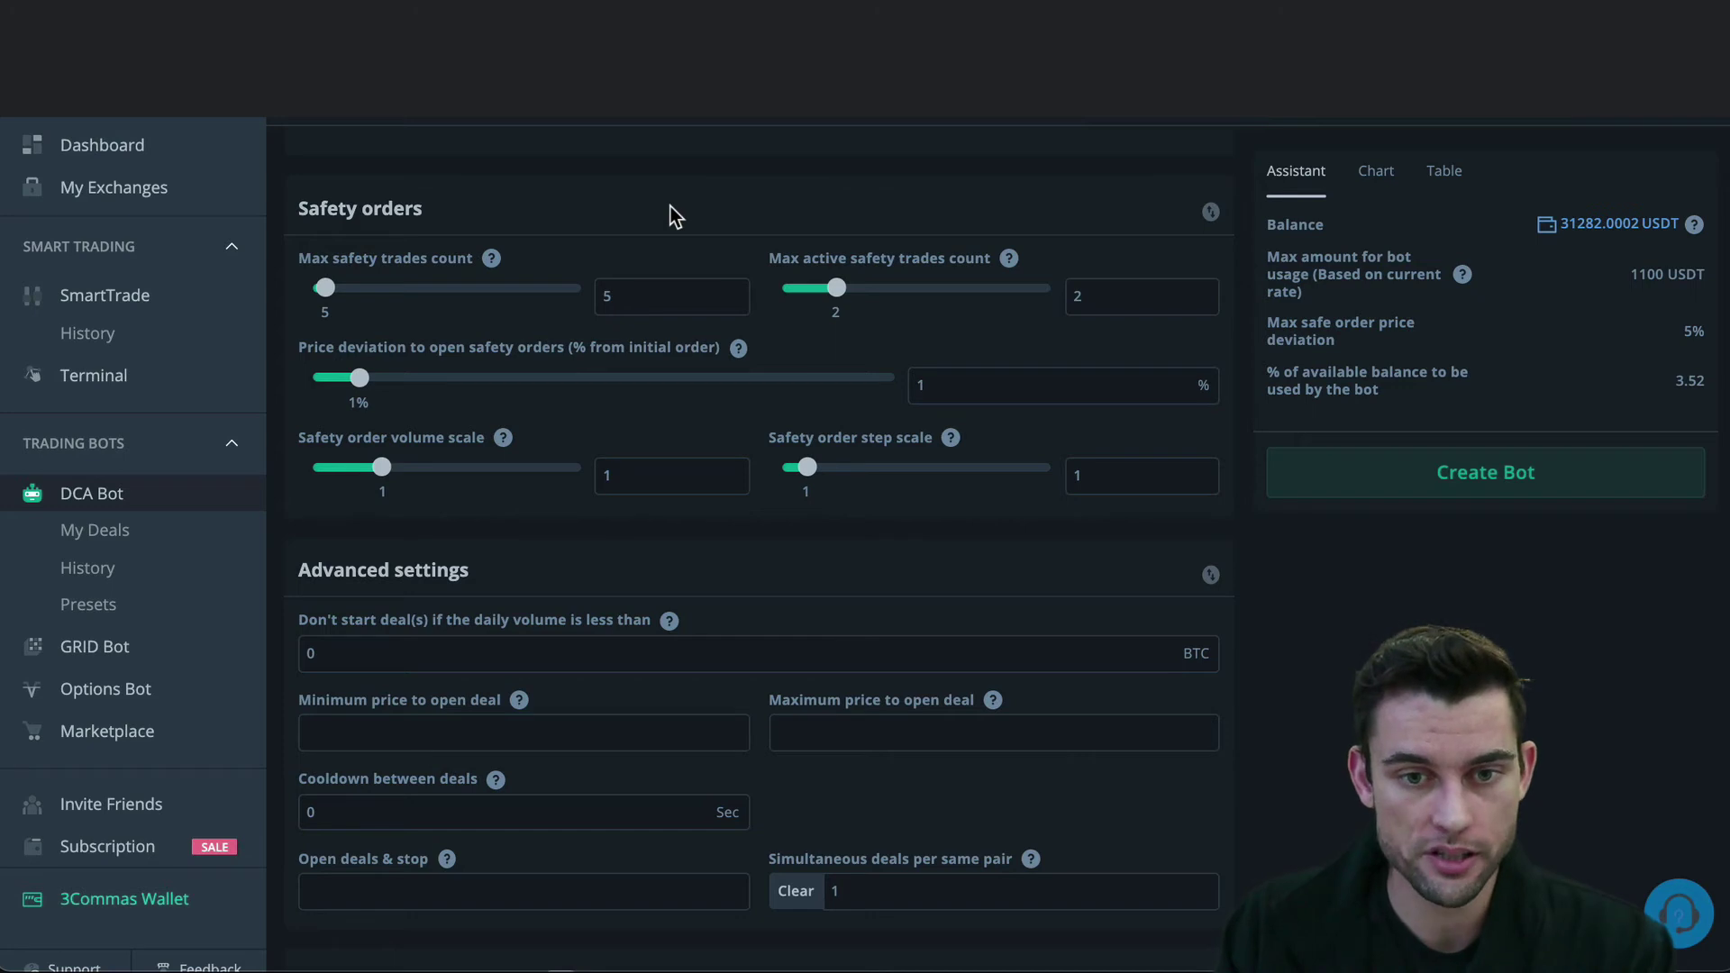
click(632, 297)
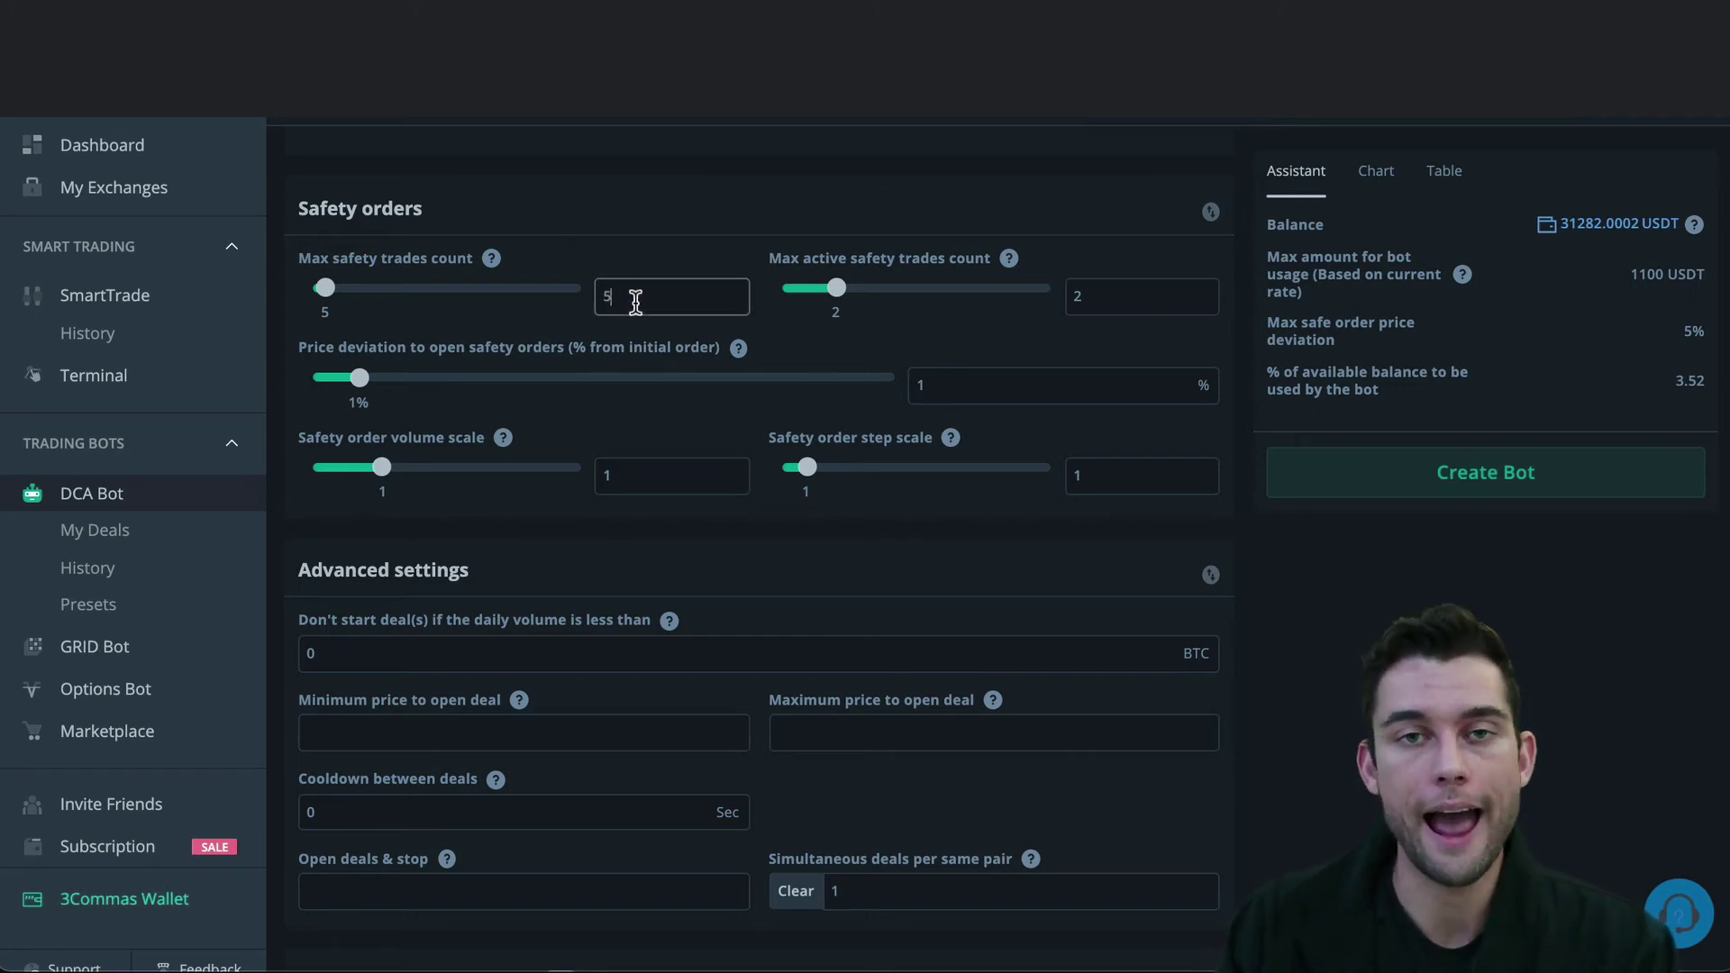
Review the DCA bot's safety order, take profit, stop loss, strategy and deal start condition settings
click(628, 230)
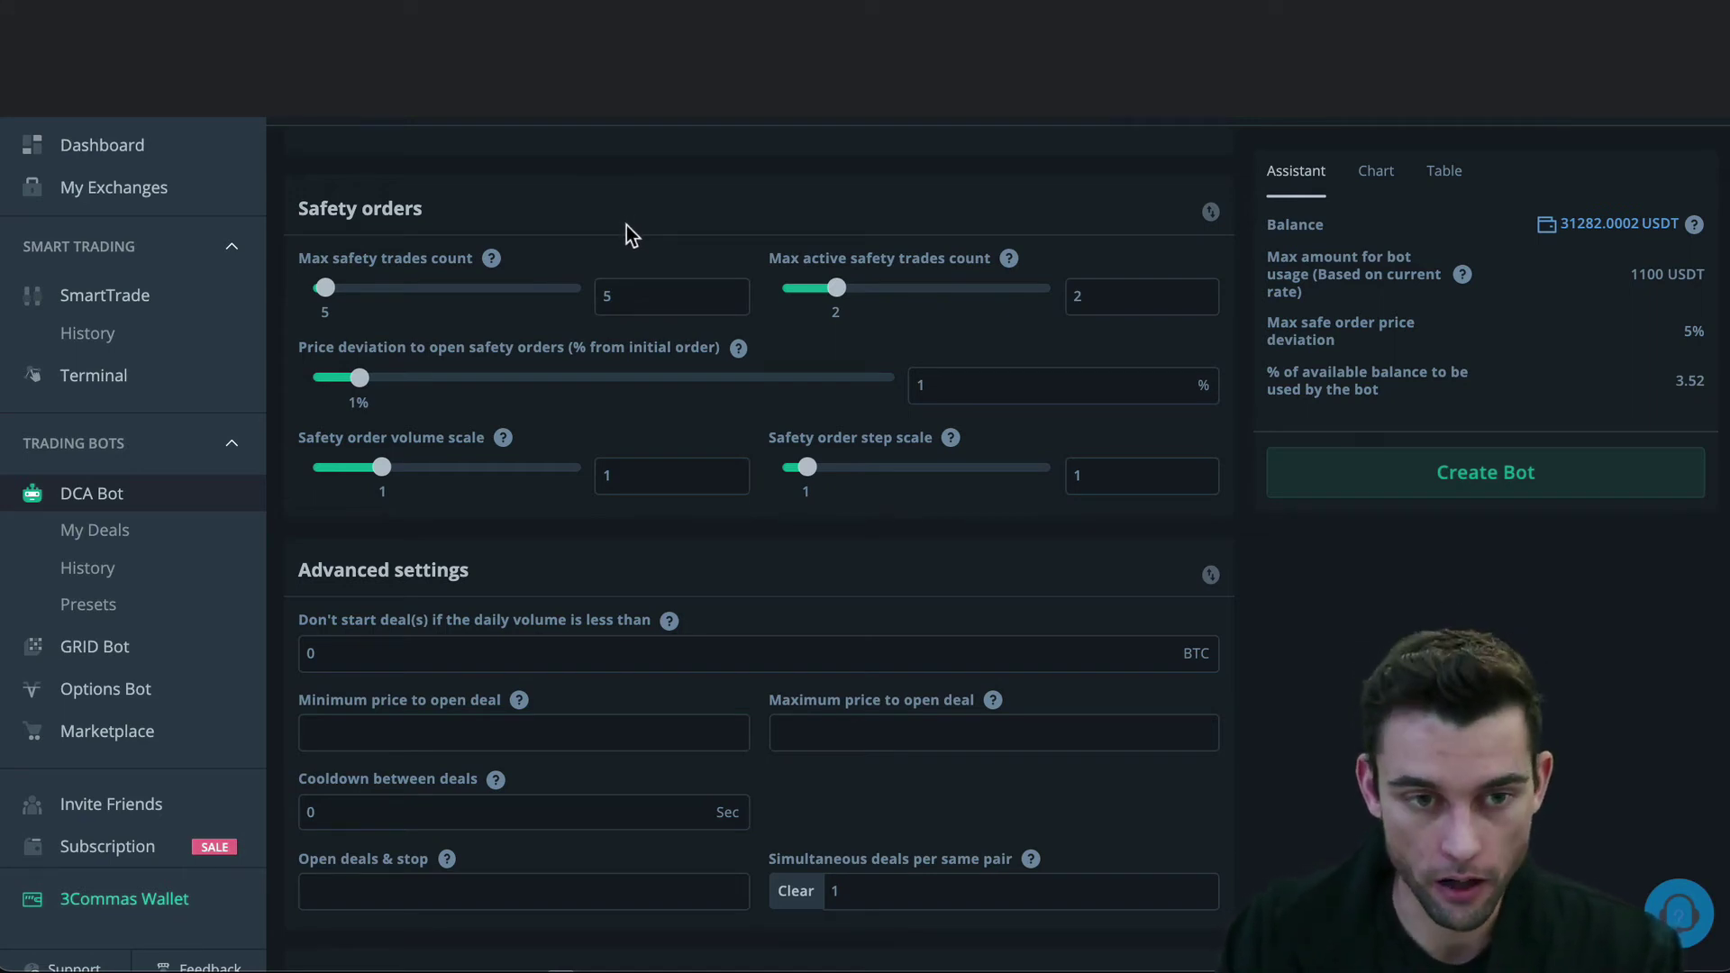
key(Tab)
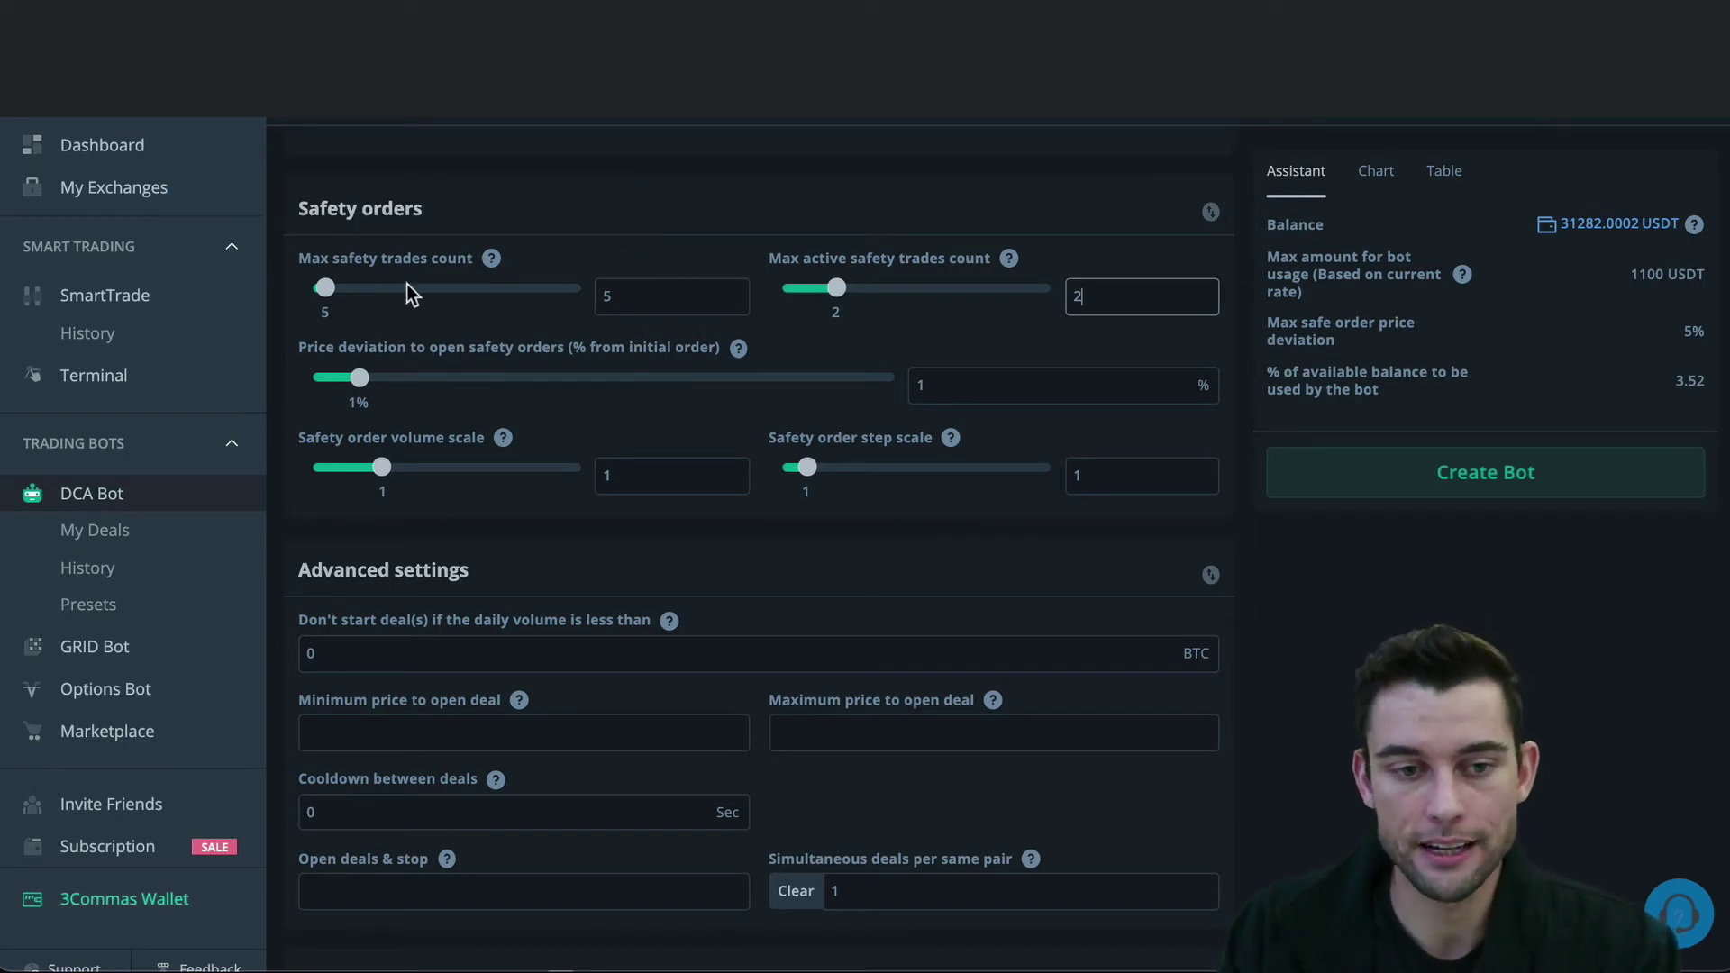
click(642, 305)
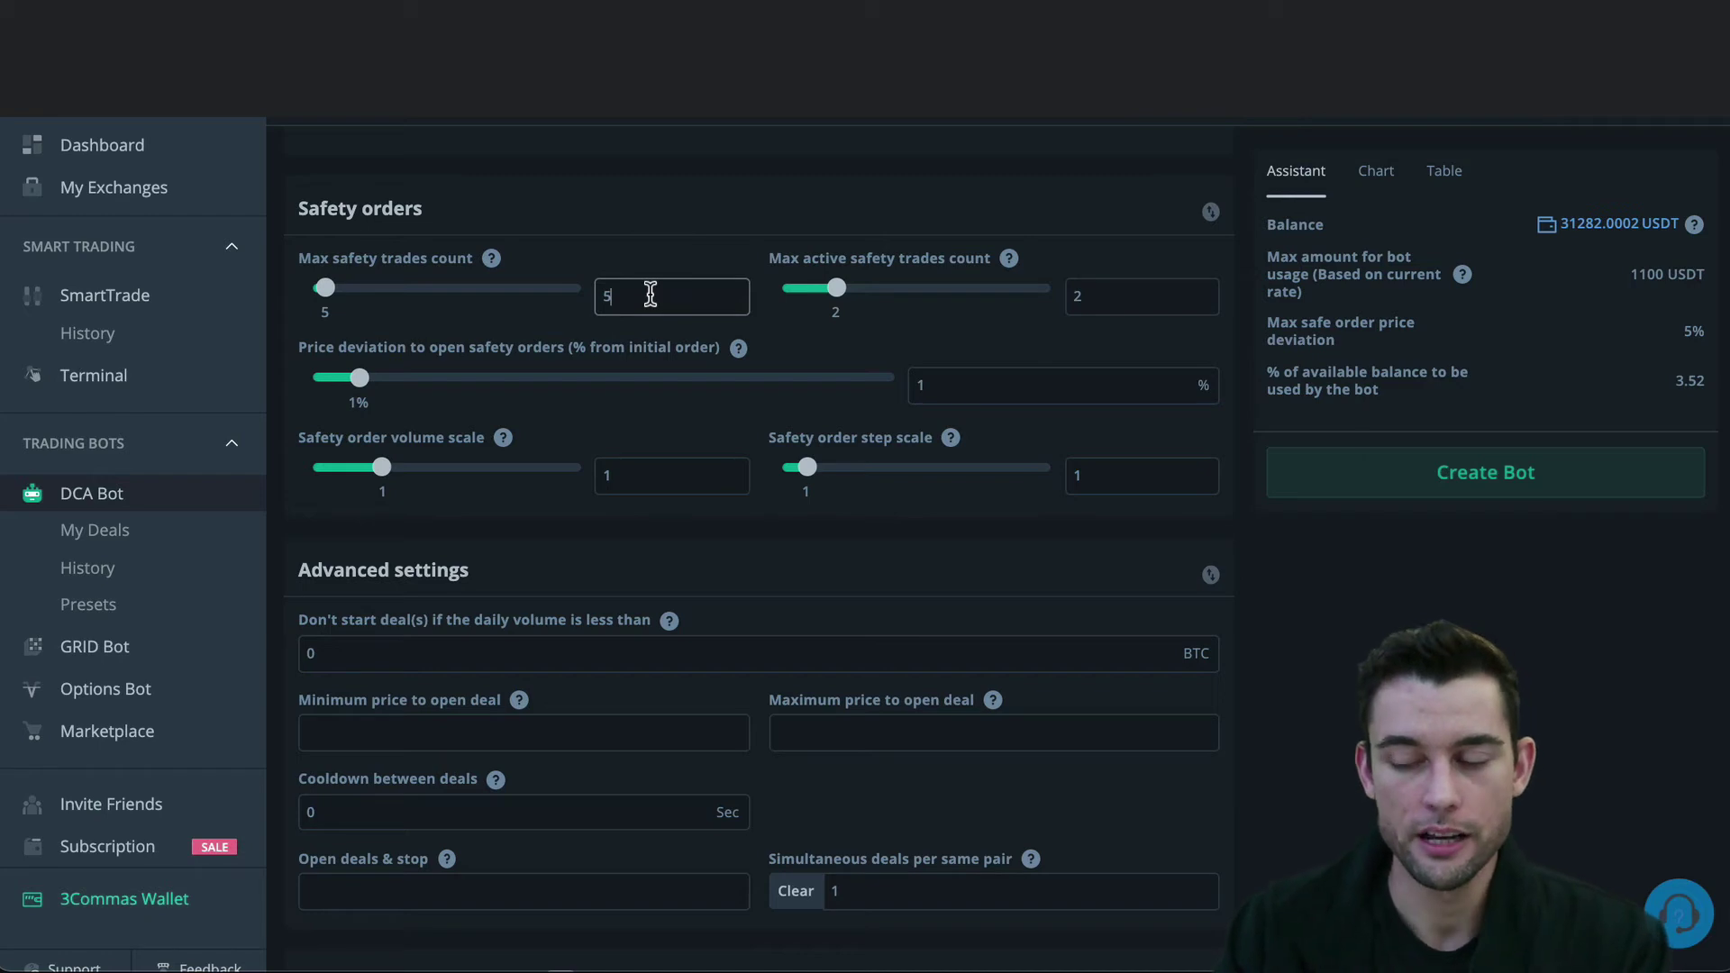
scroll(650, 293, up, 7)
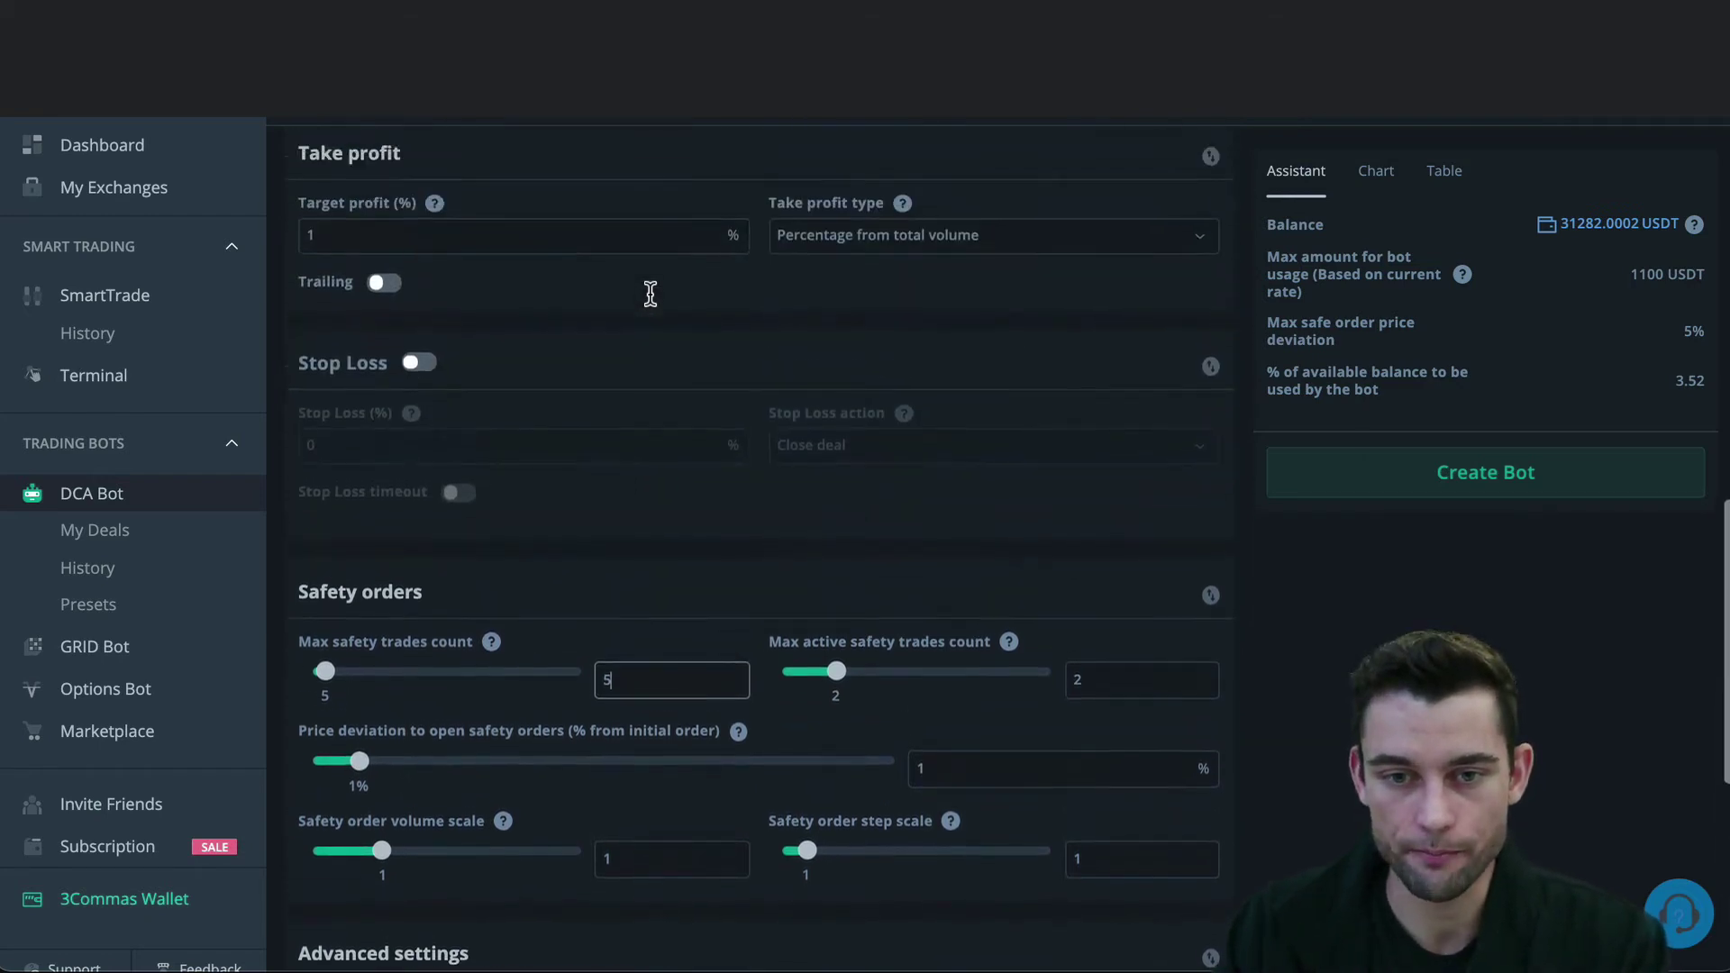
scroll(650, 294, up, 3)
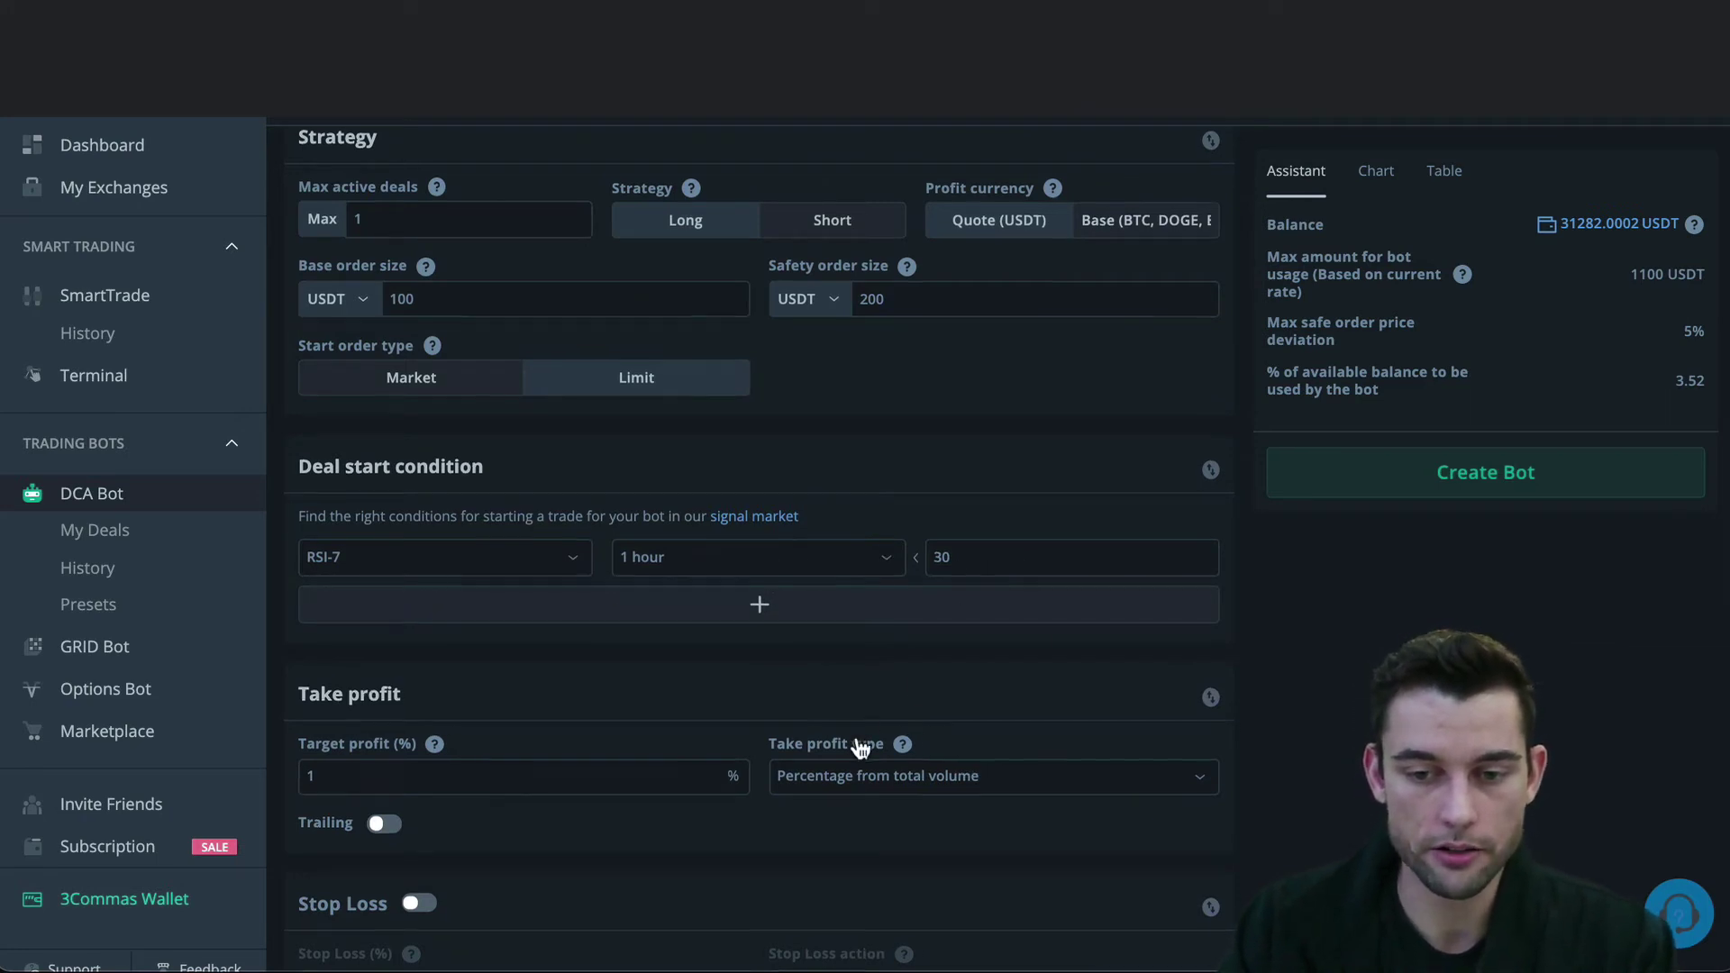
scroll(859, 746, down, 3)
scroll(858, 746, down, 4)
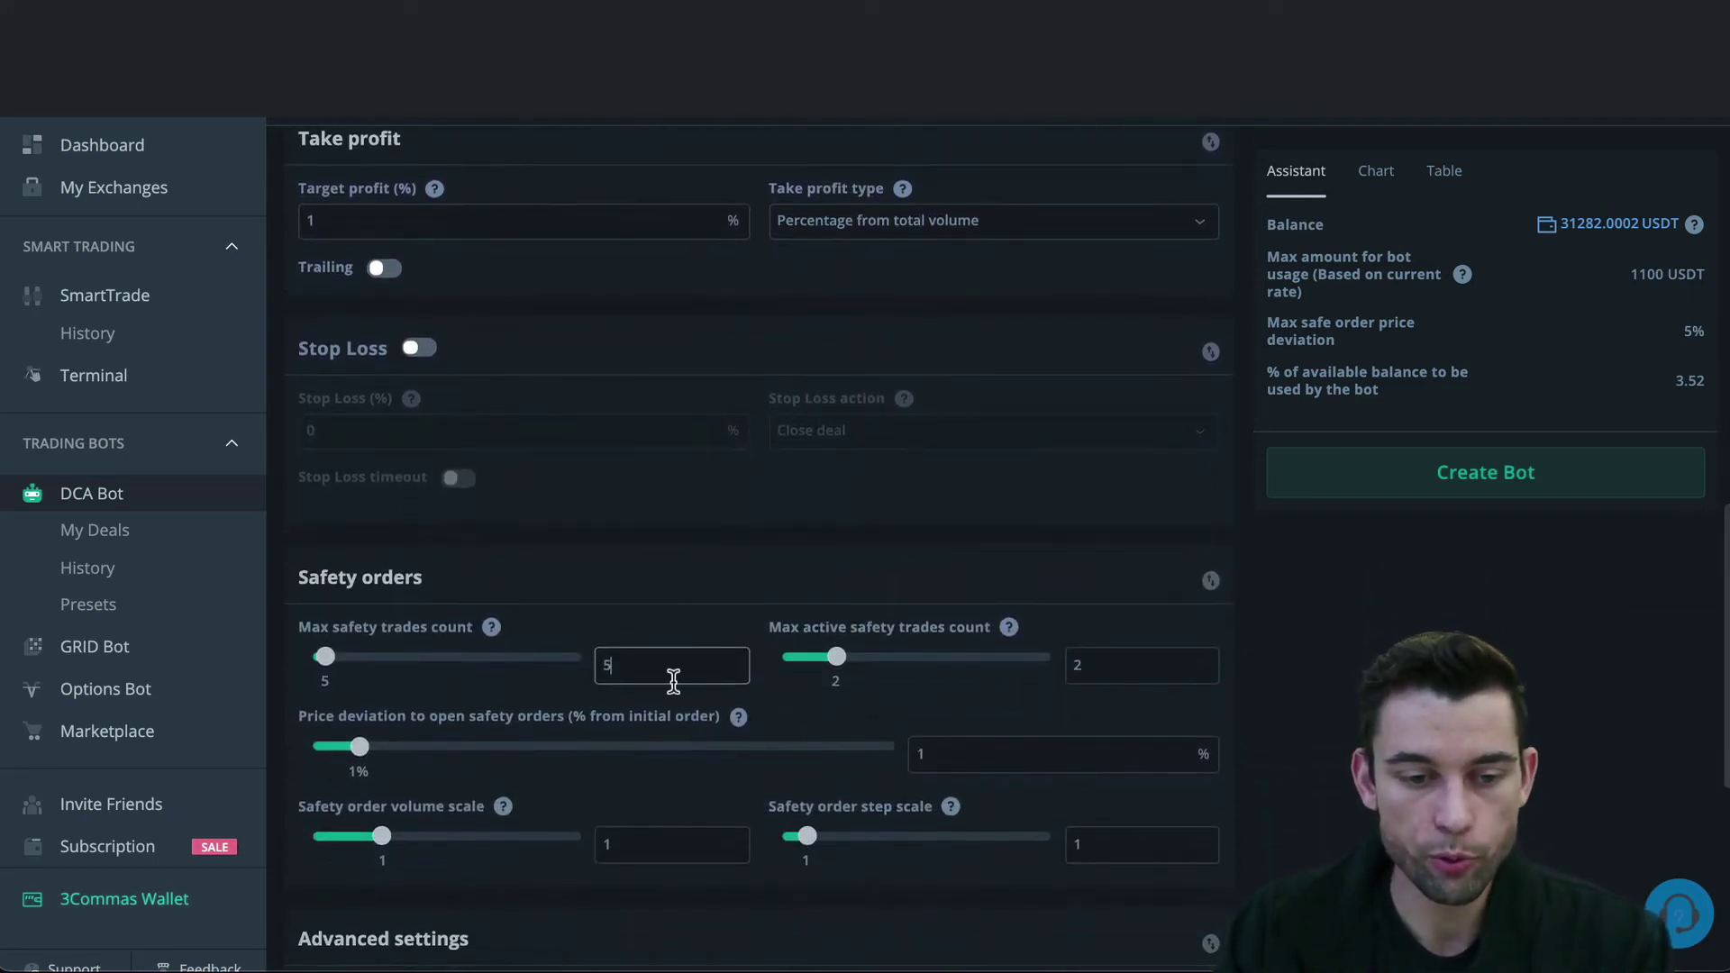
mouse_move(438, 635)
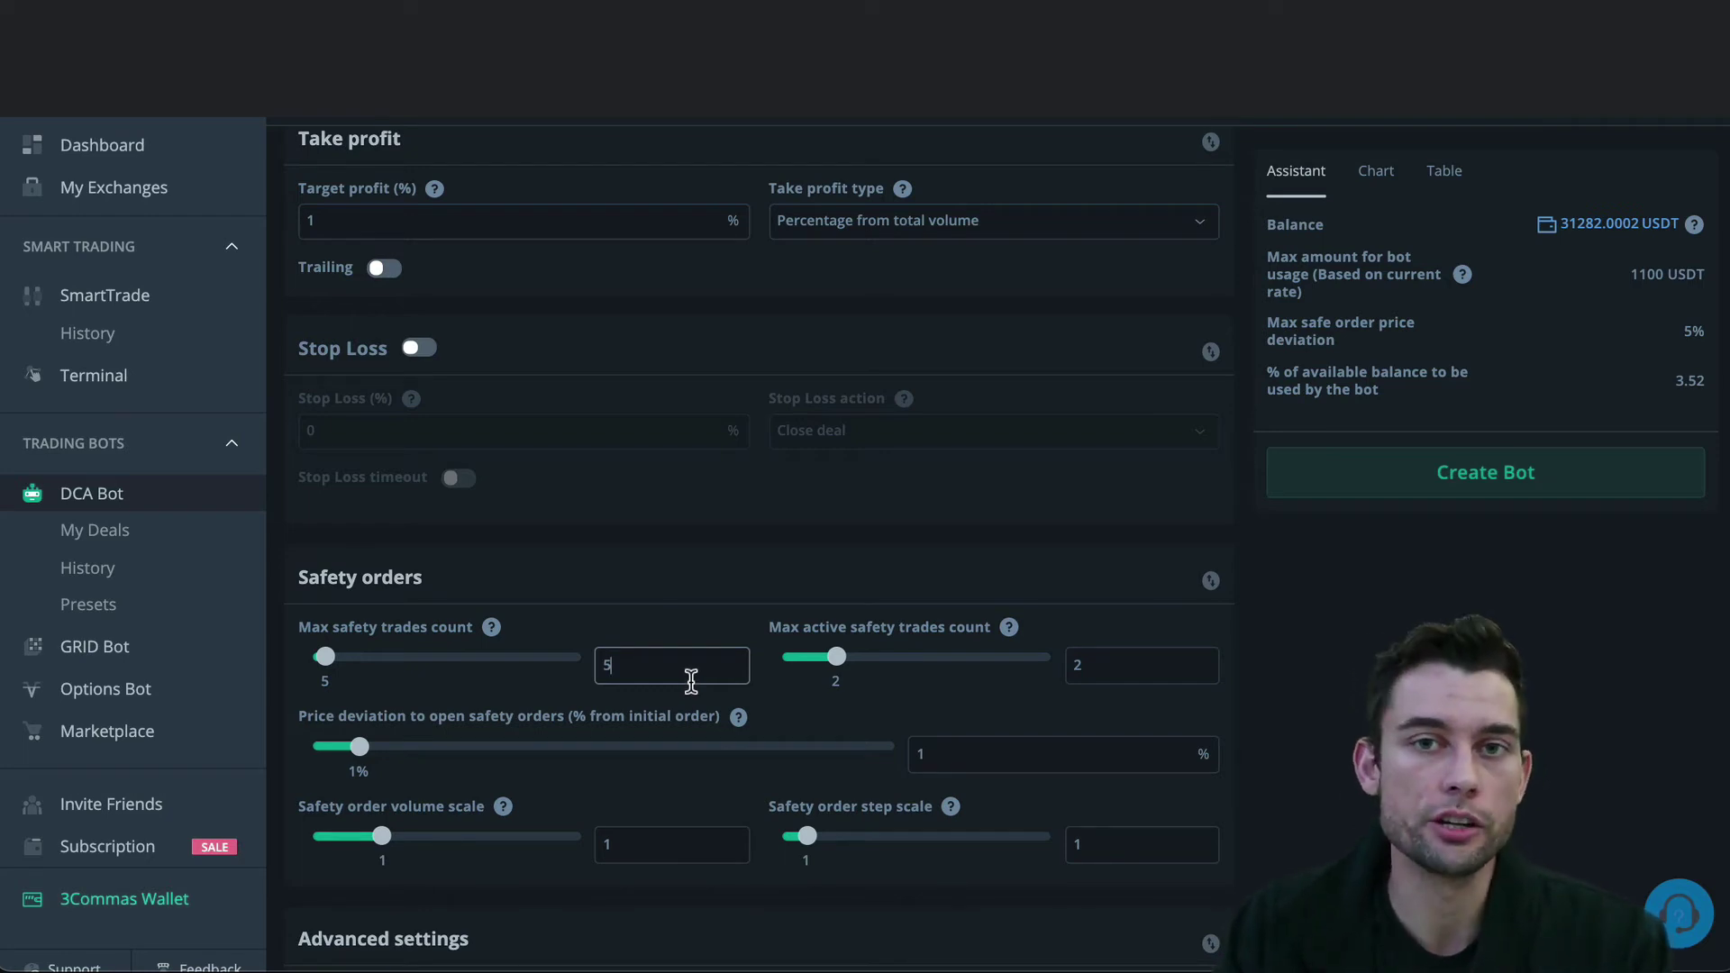
scroll(691, 682, down, 1)
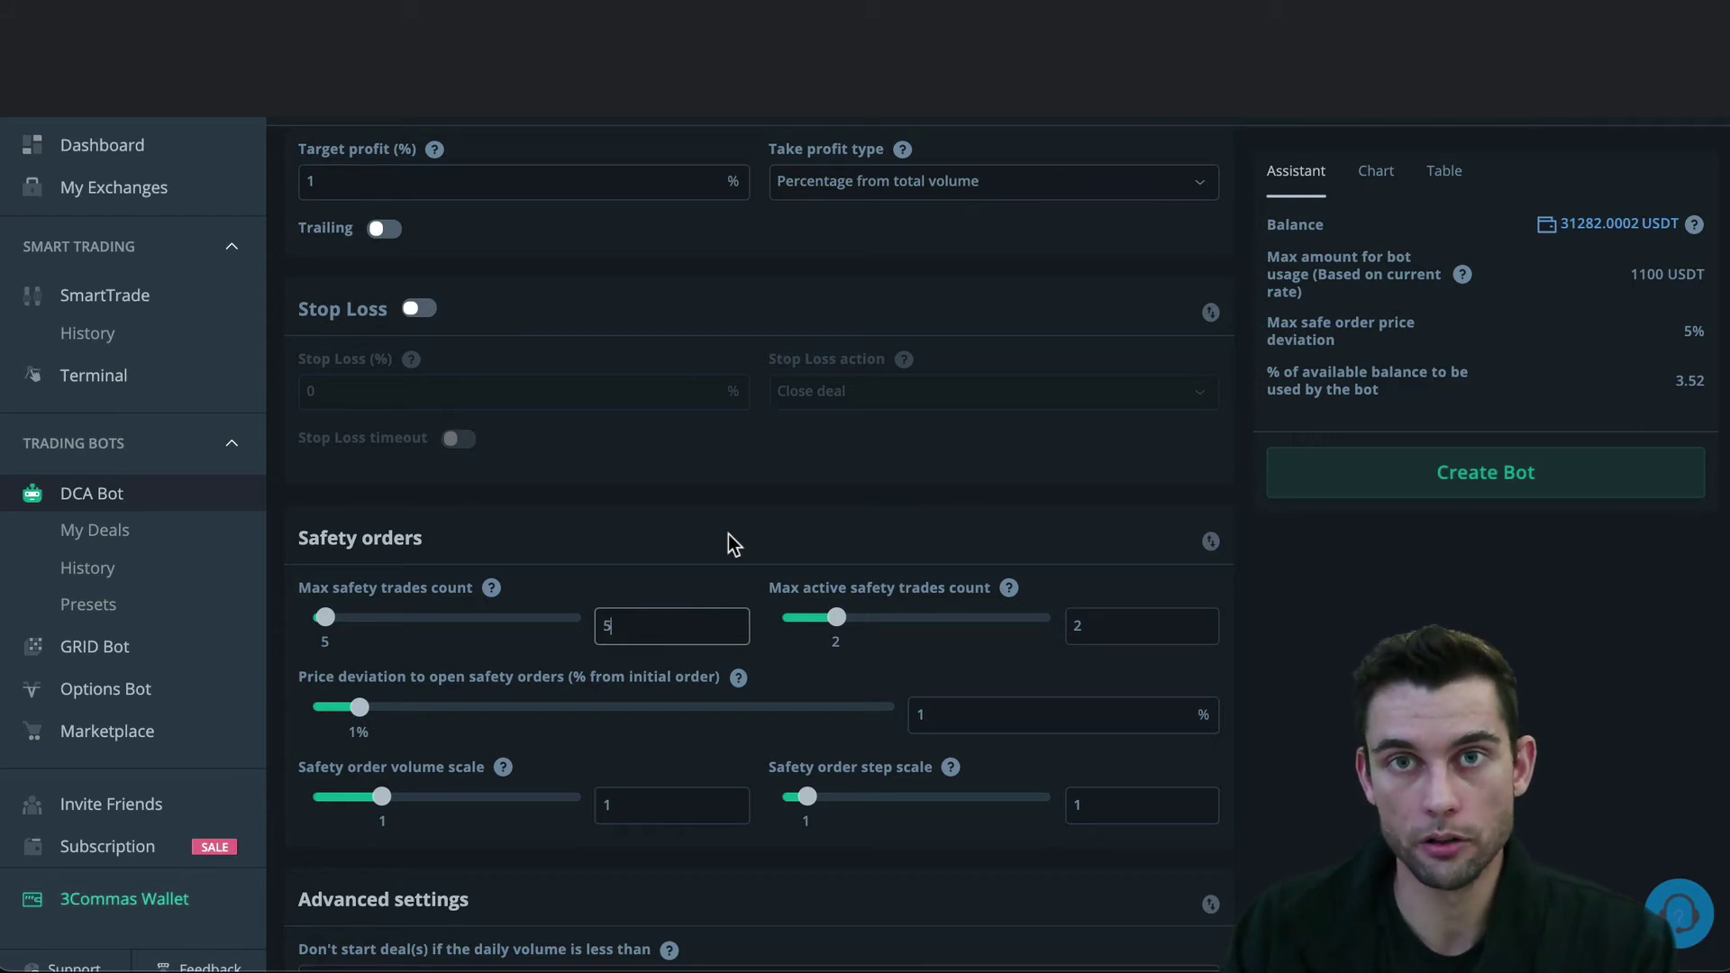
scroll(728, 539, up, 1)
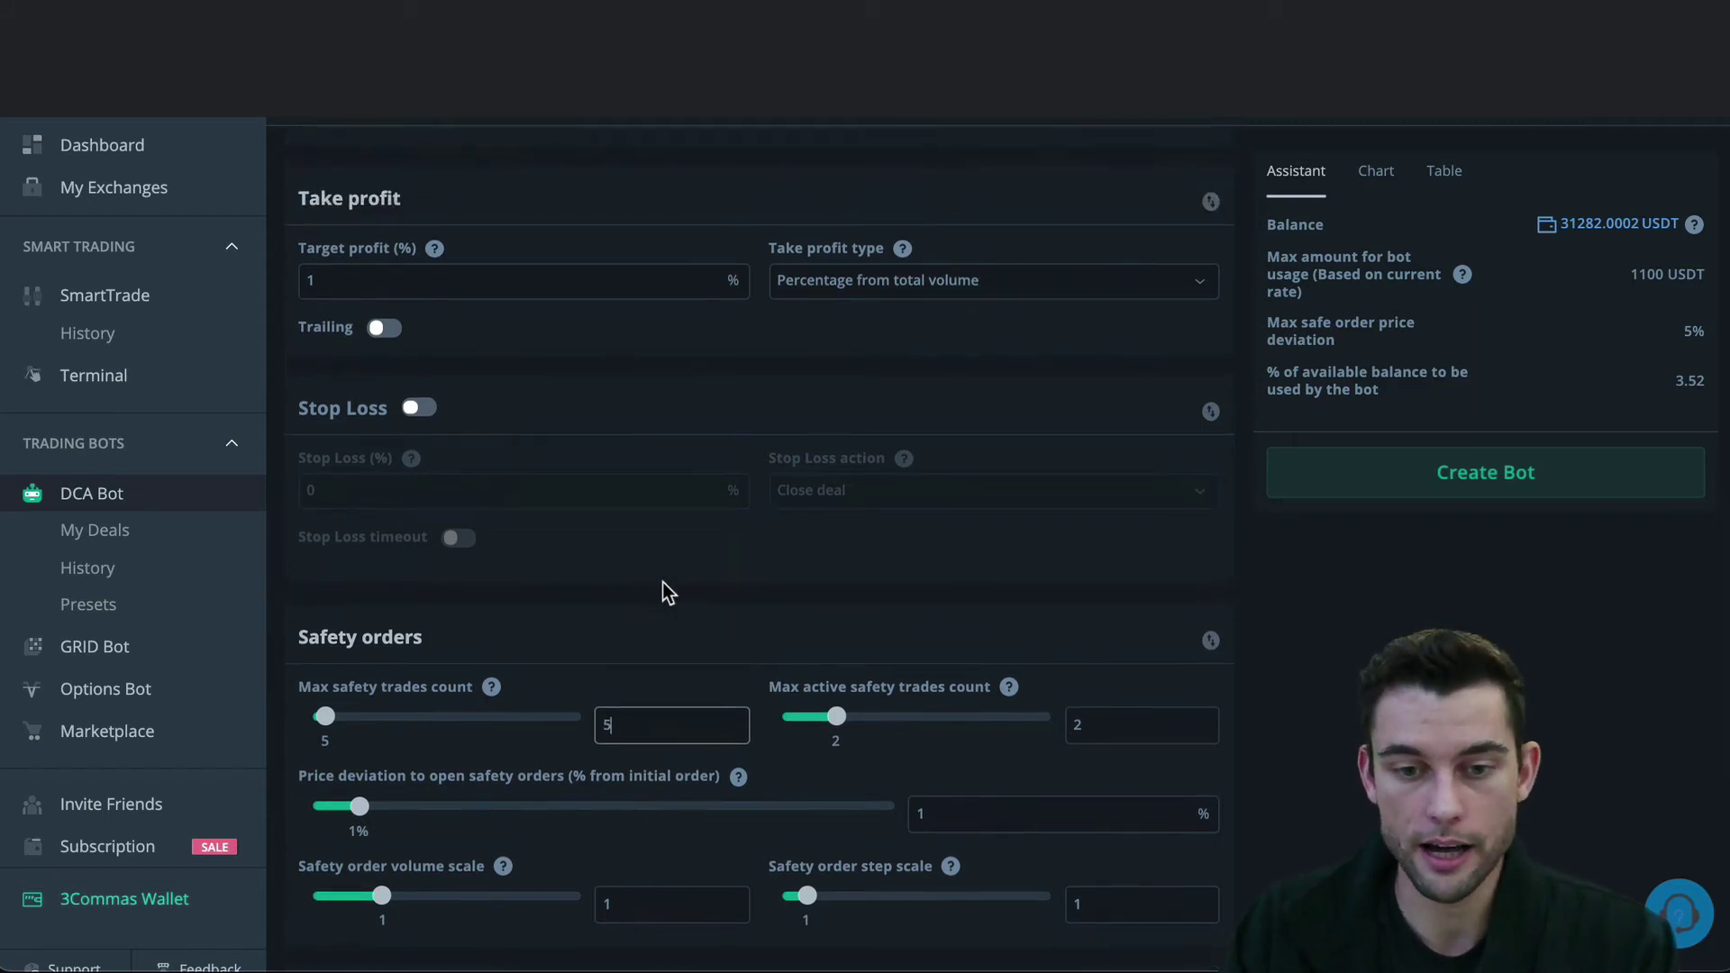
scroll(665, 592, down, 2)
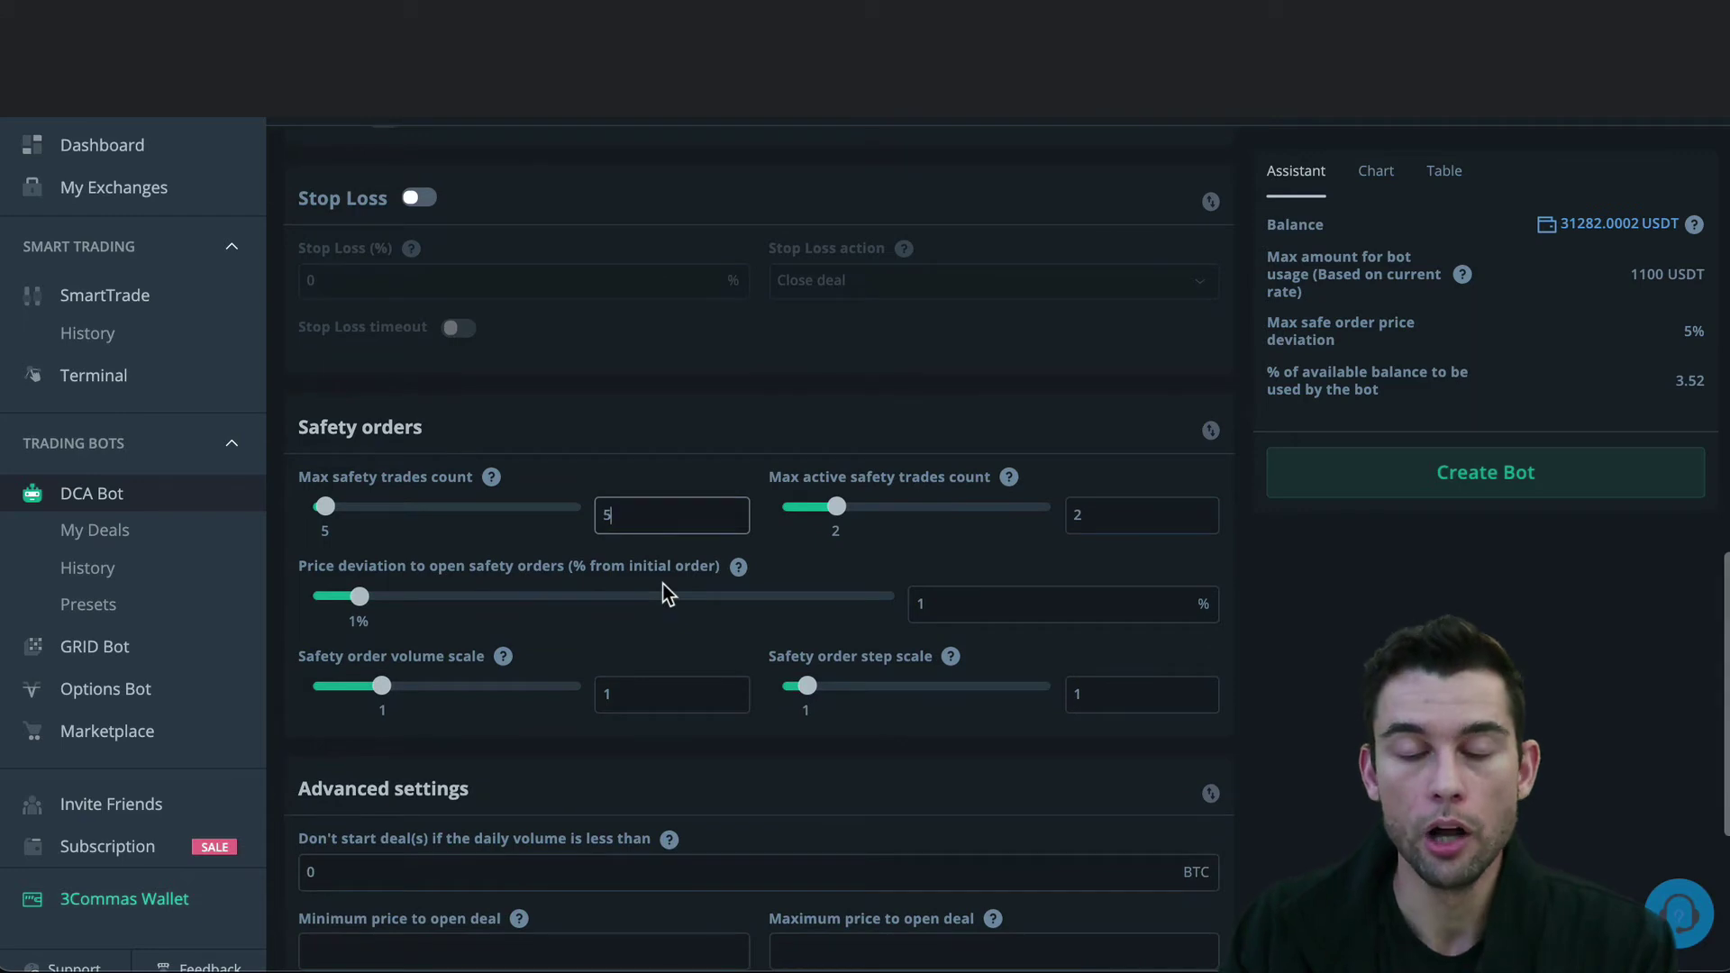
scroll(665, 593, up, 4)
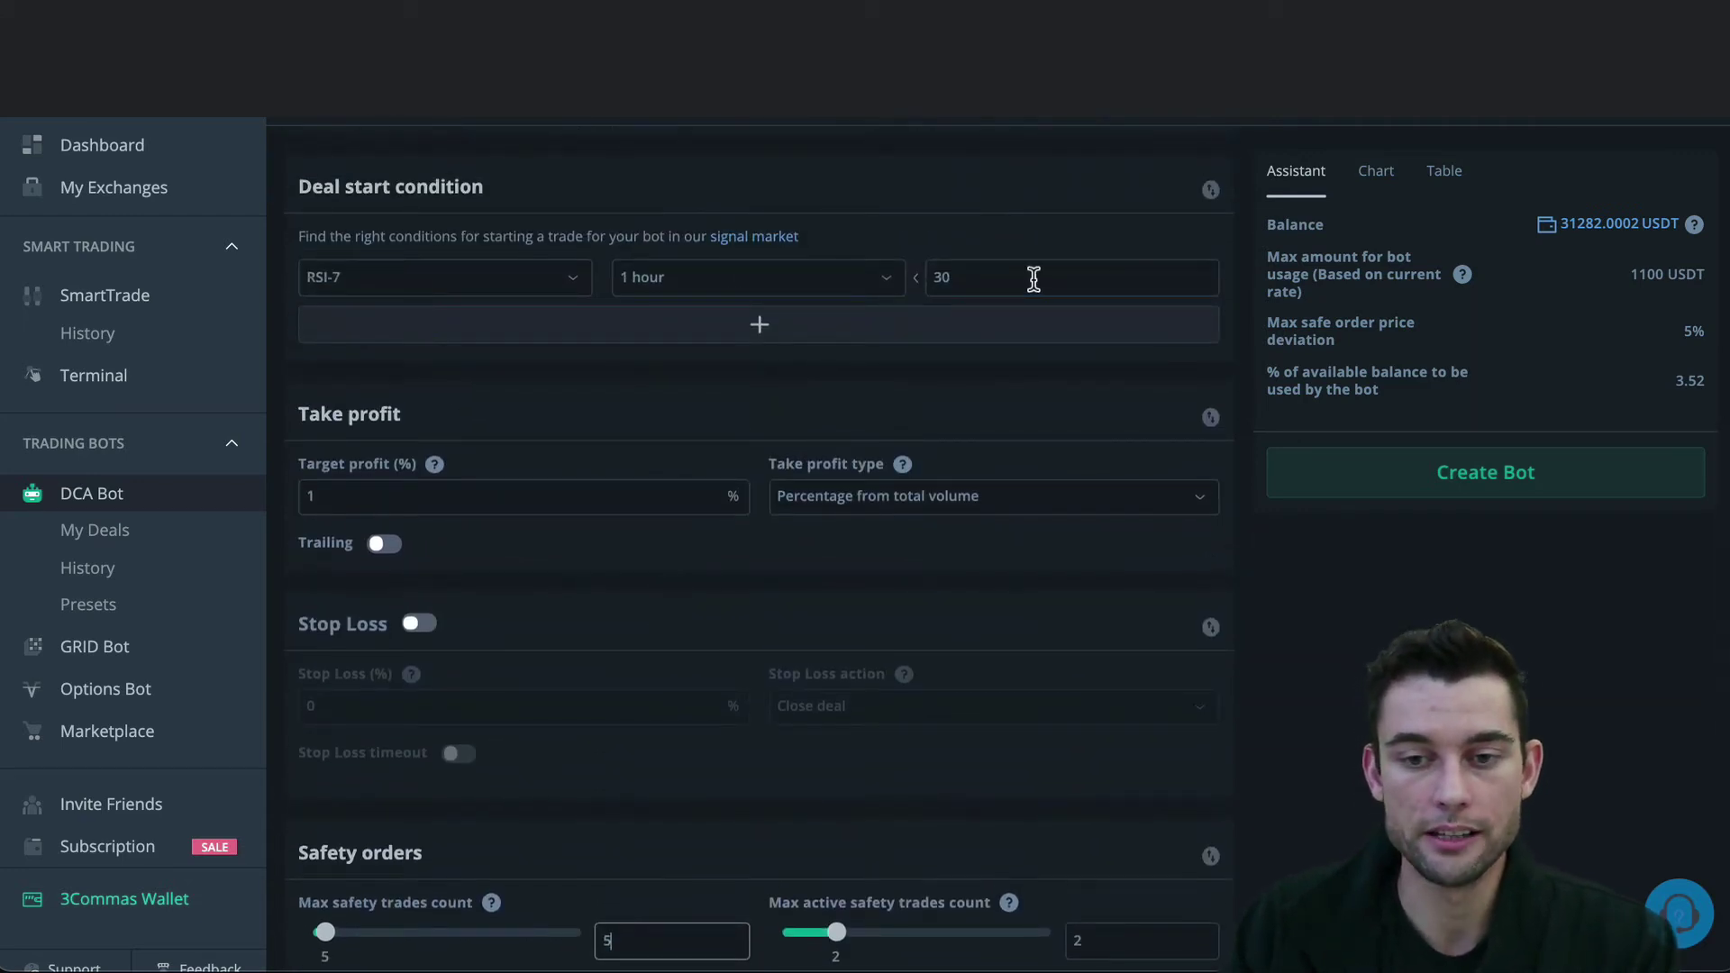
scroll(667, 706, down, 5)
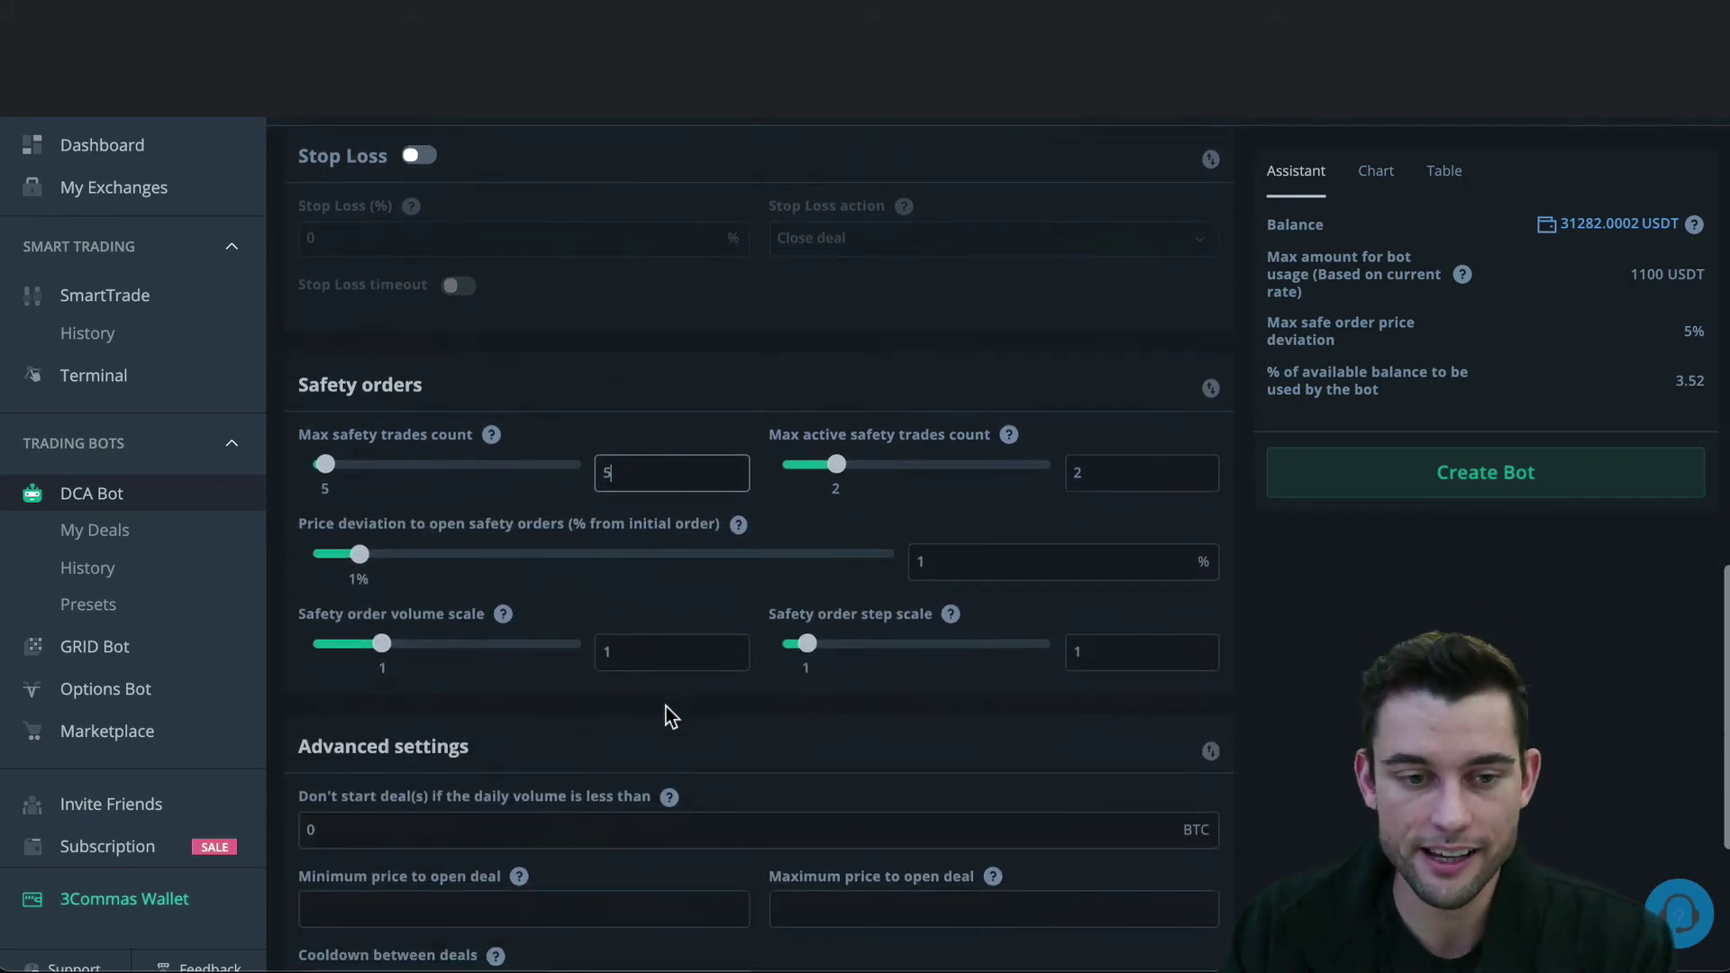
scroll(667, 707, down, 1)
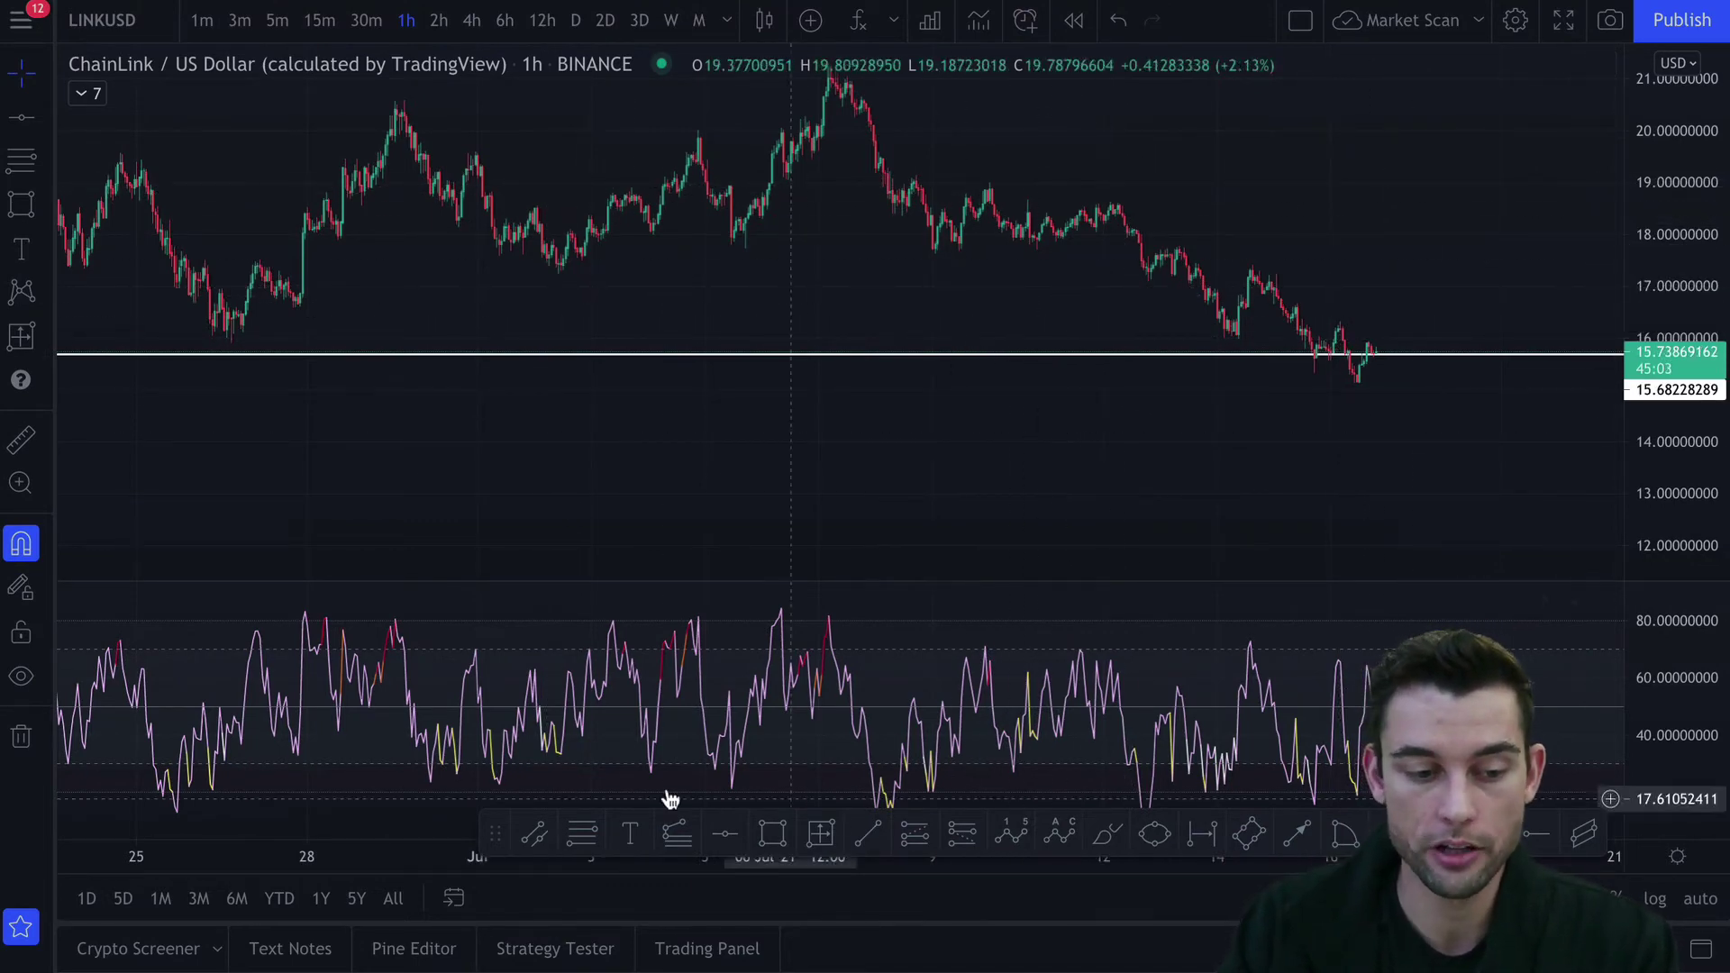
Switch to the TradingView LINKUSD hourly chart, move the floating drawing toolbar below the RSI pane and draw an arrow at the 16 June dip
drag(497, 832, 777, 916)
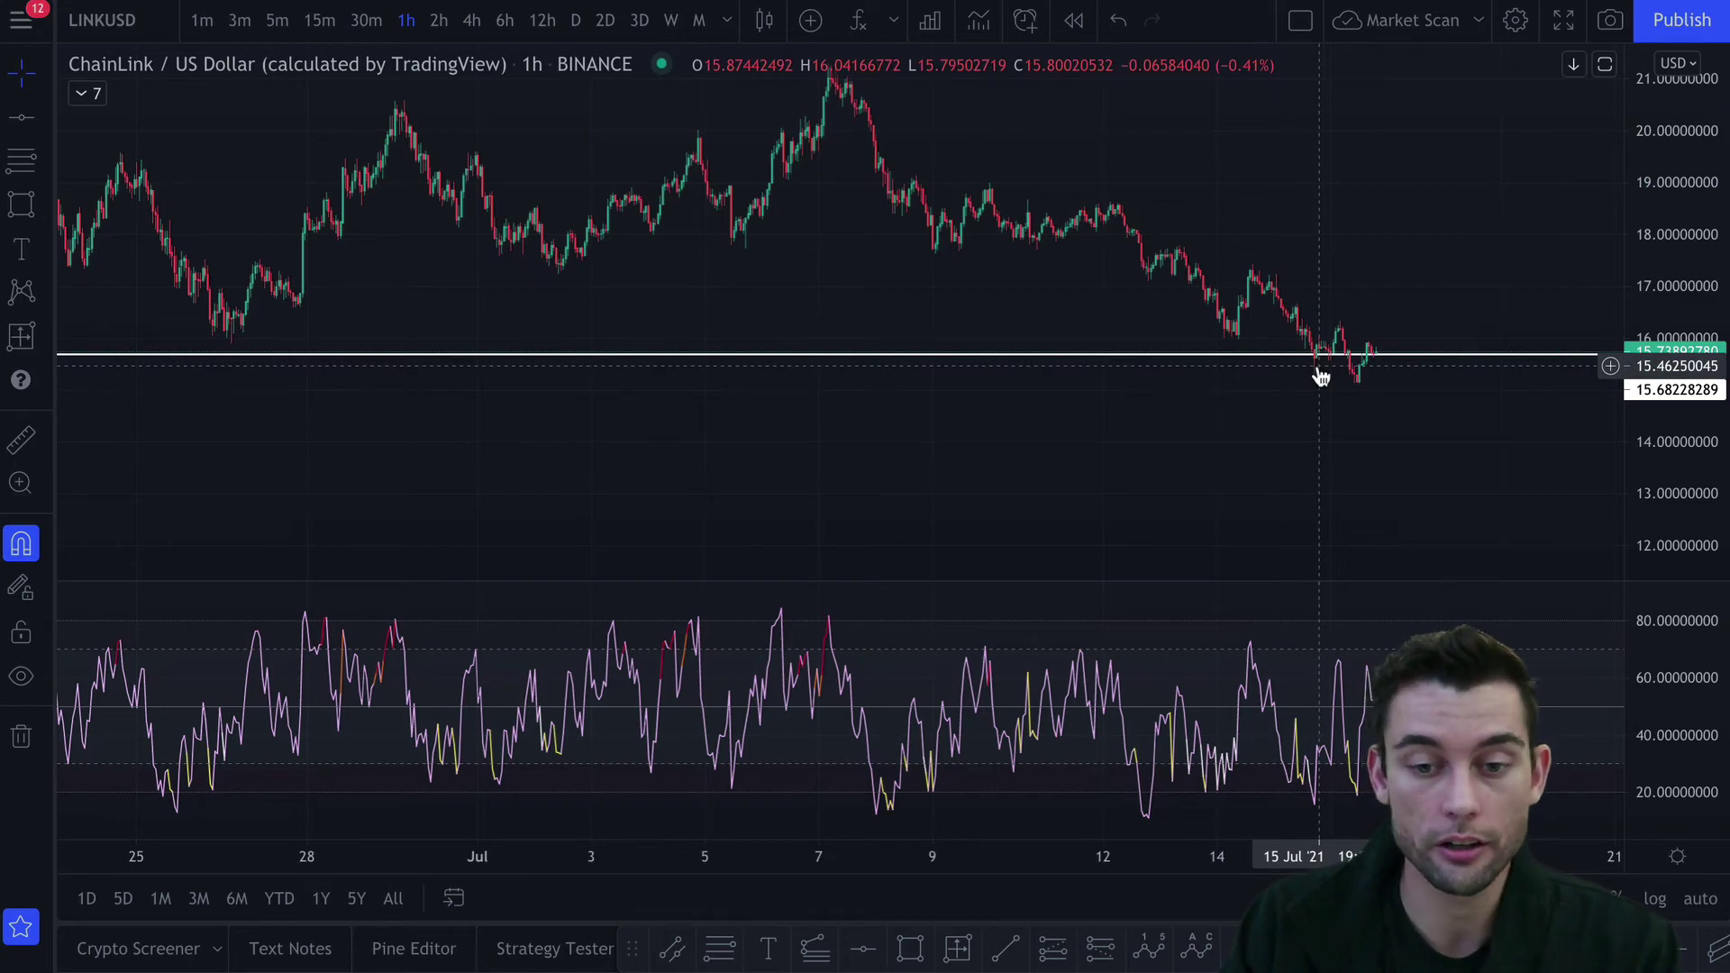
scroll(1317, 367, down, 3)
drag(1317, 367, 1328, 467)
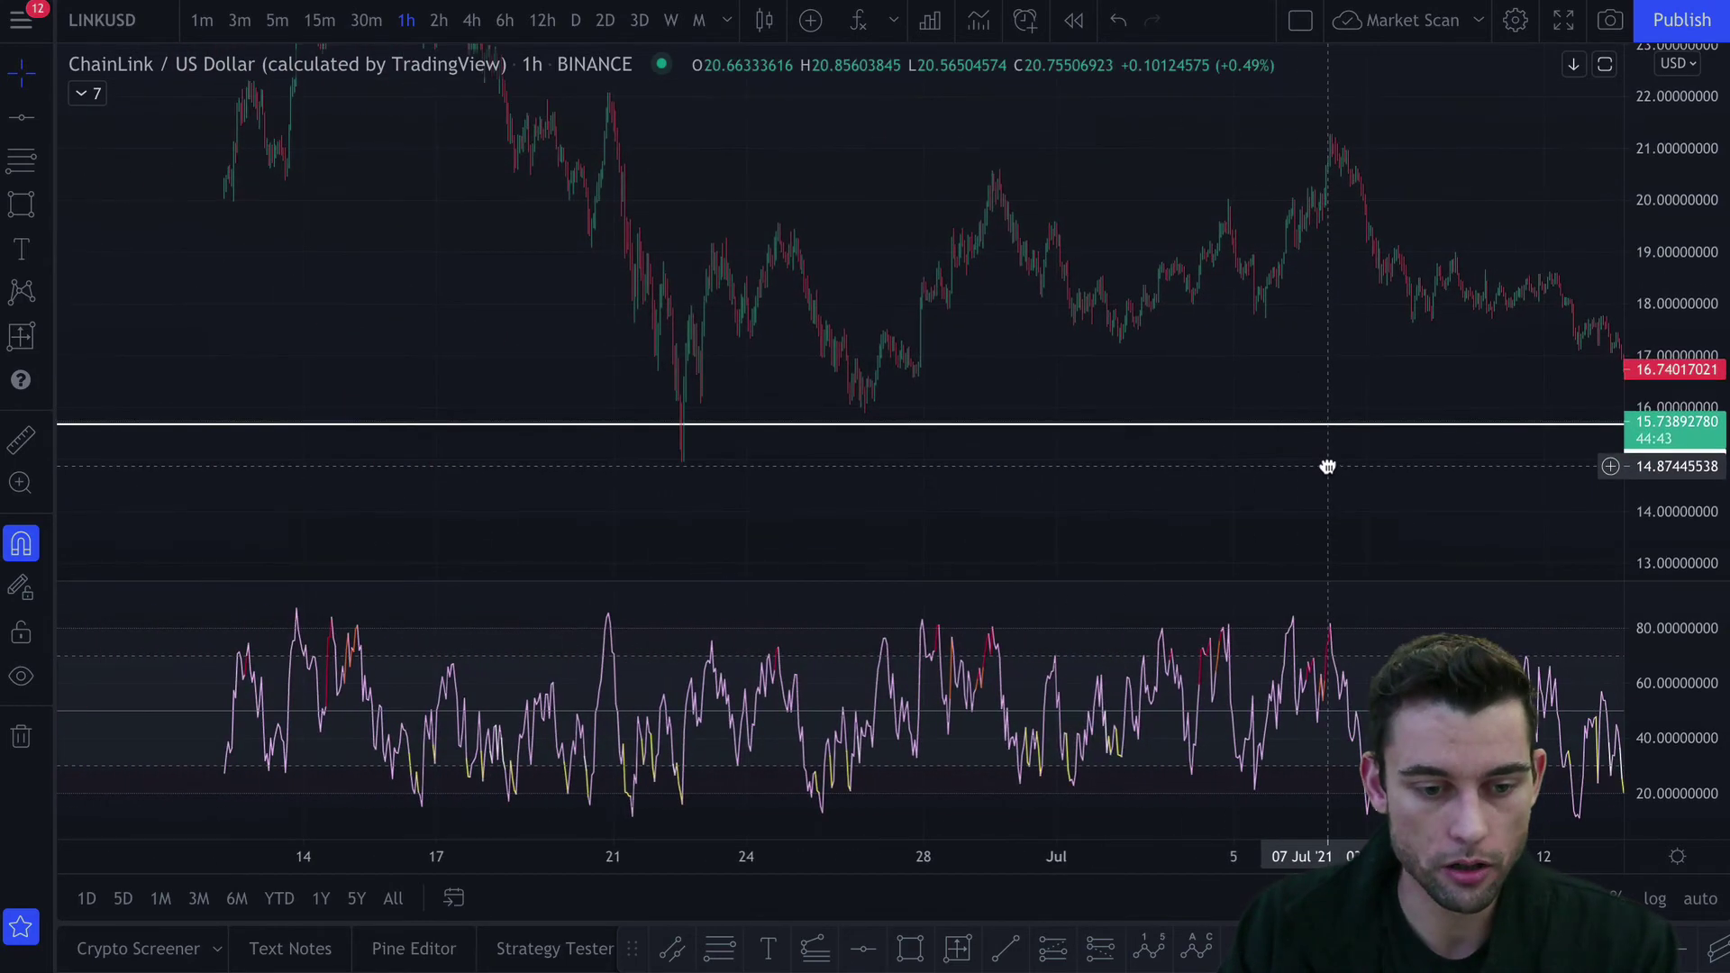
scroll(1326, 465, up, 3)
drag(919, 521, 1084, 526)
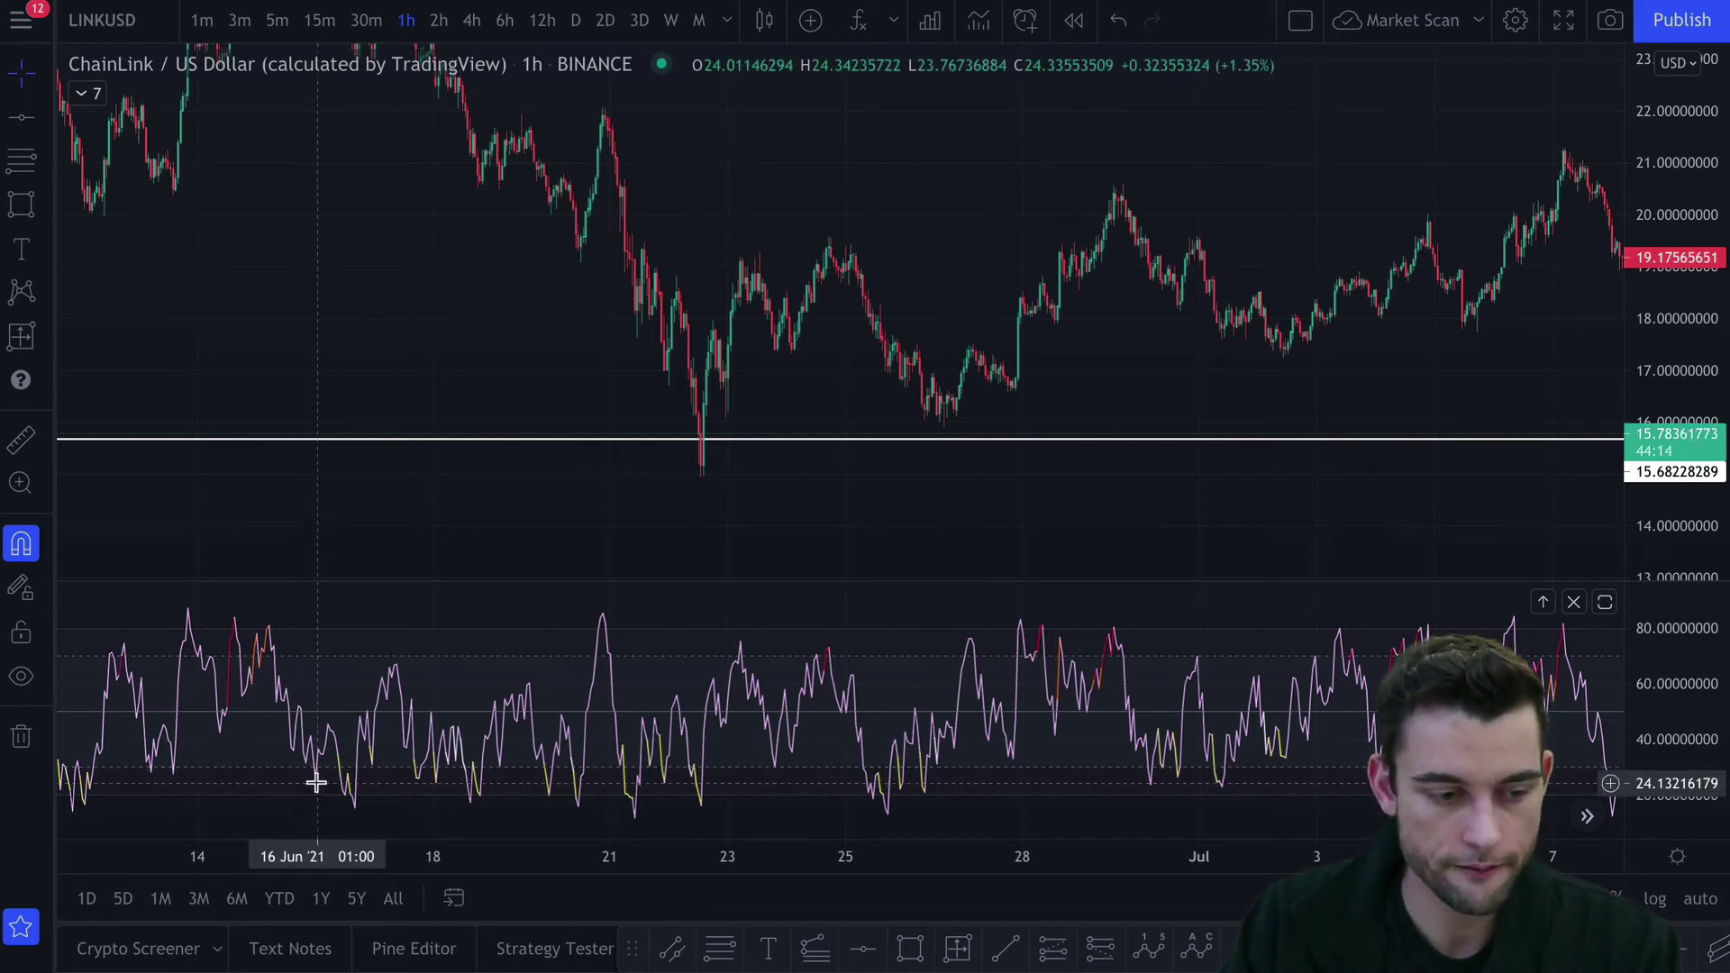
drag(1658, 396, 1652, 440)
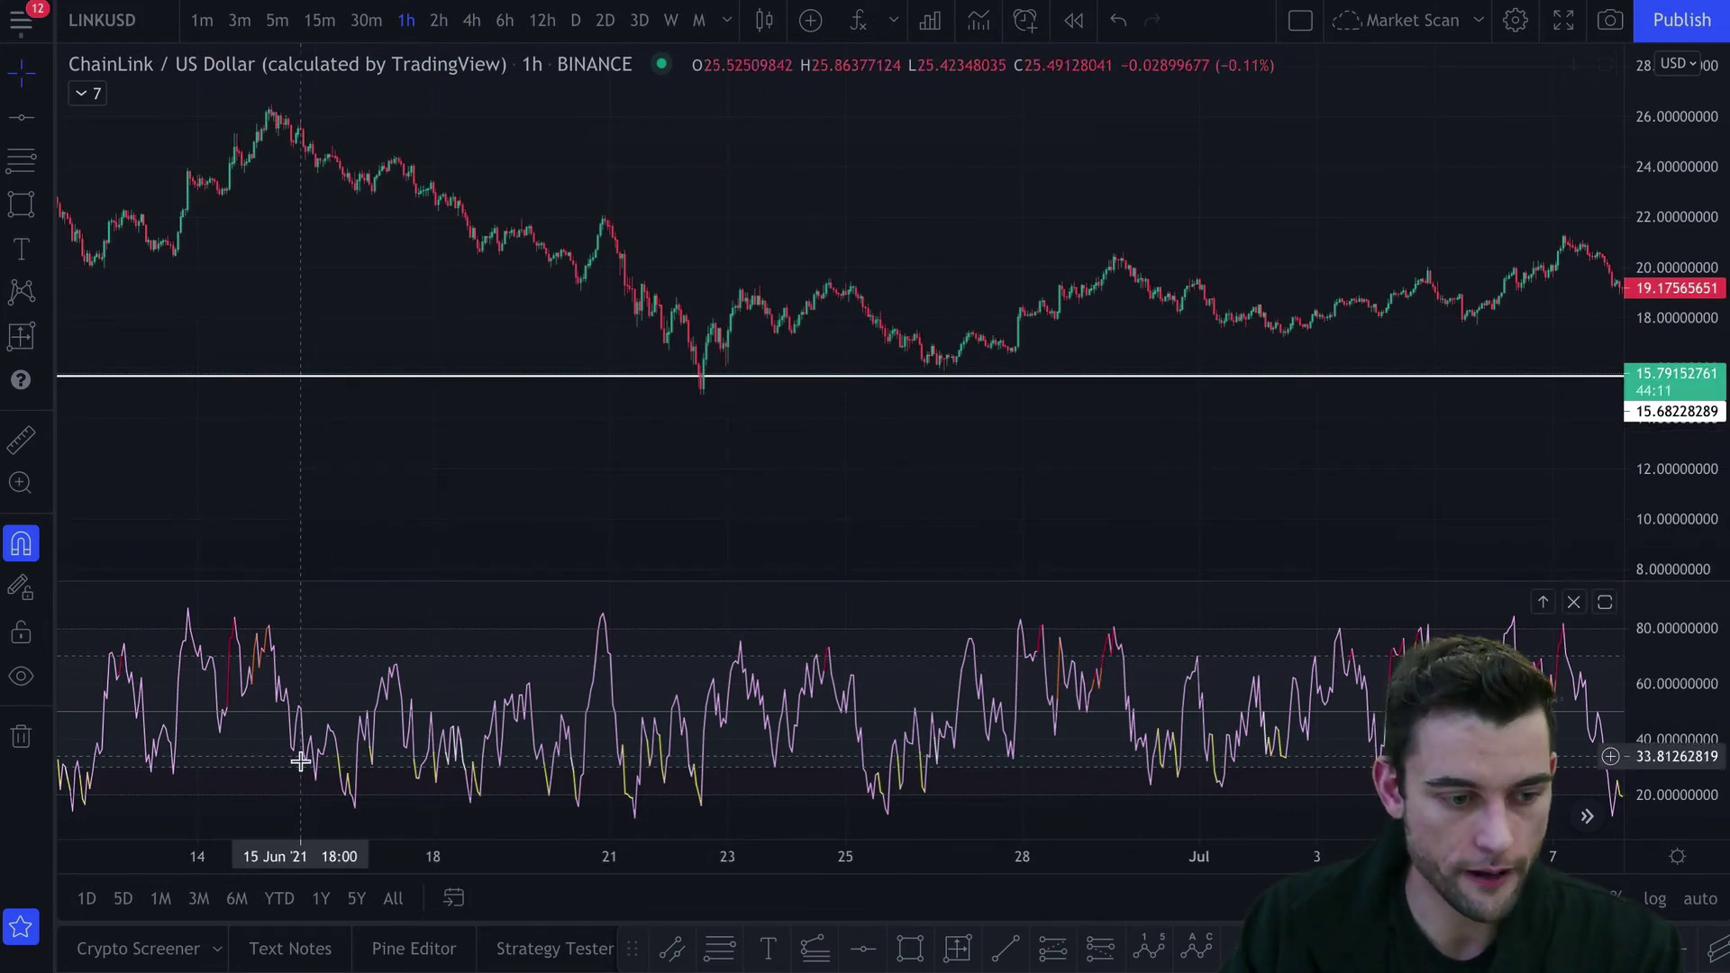
mouse_move(304, 241)
mouse_down()
mouse_move(354, 192)
mouse_move(282, 223)
mouse_move(319, 204)
mouse_up()
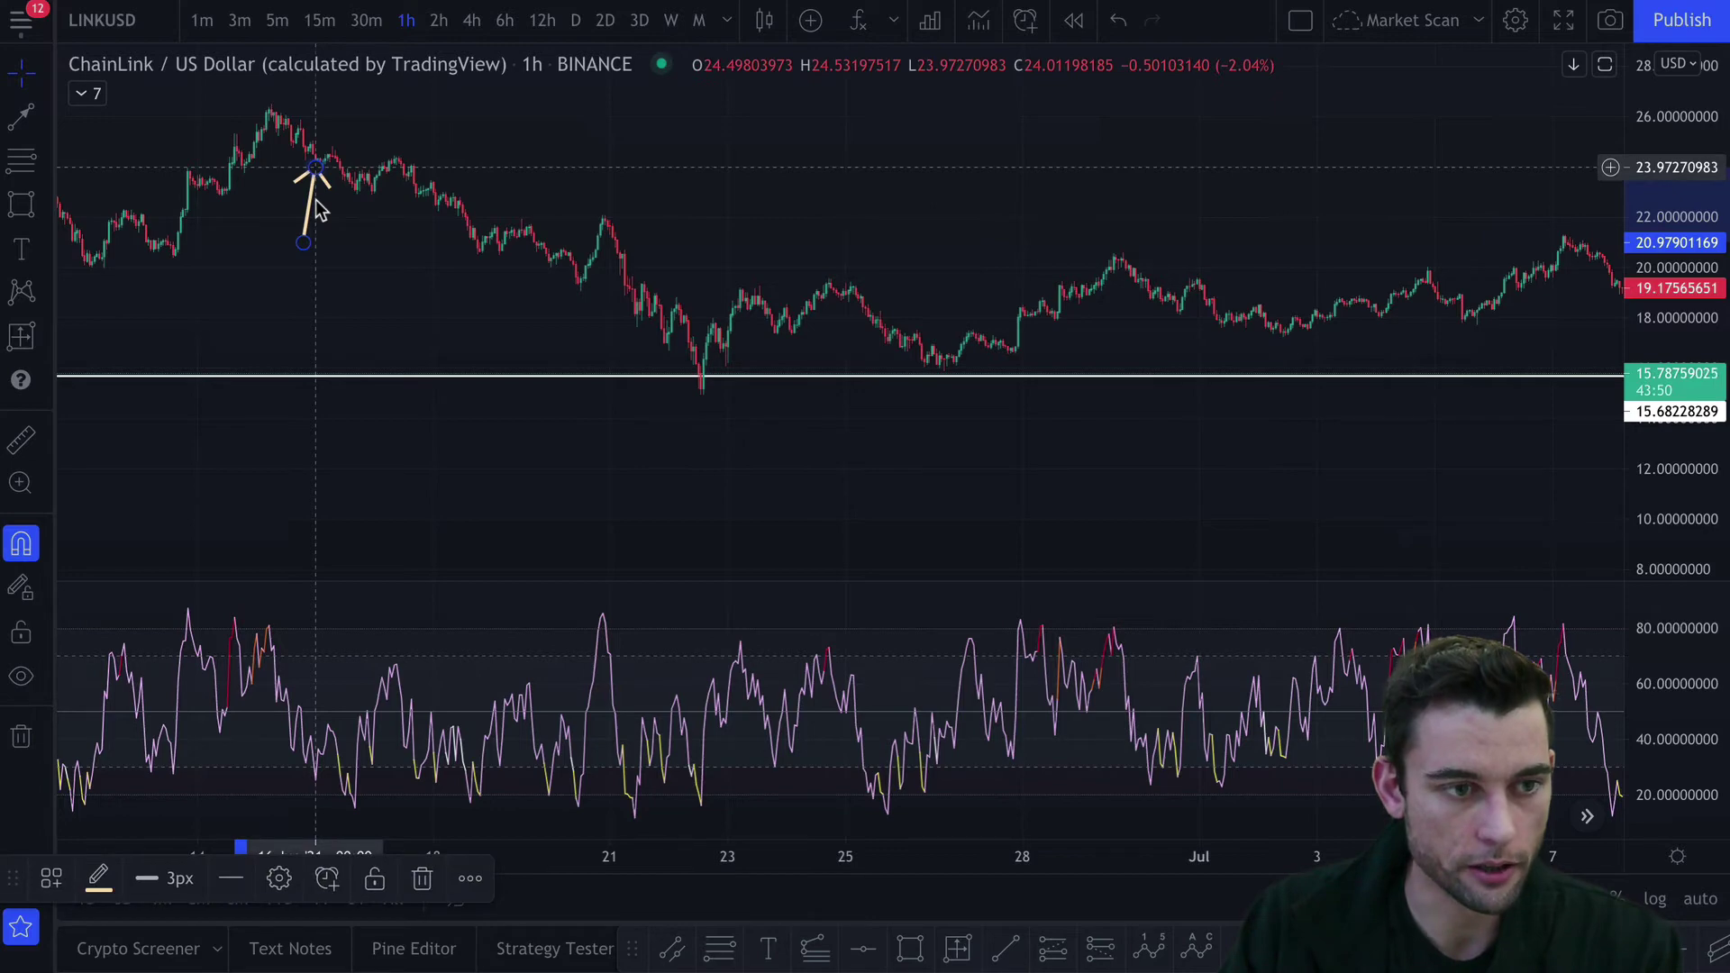
click(336, 247)
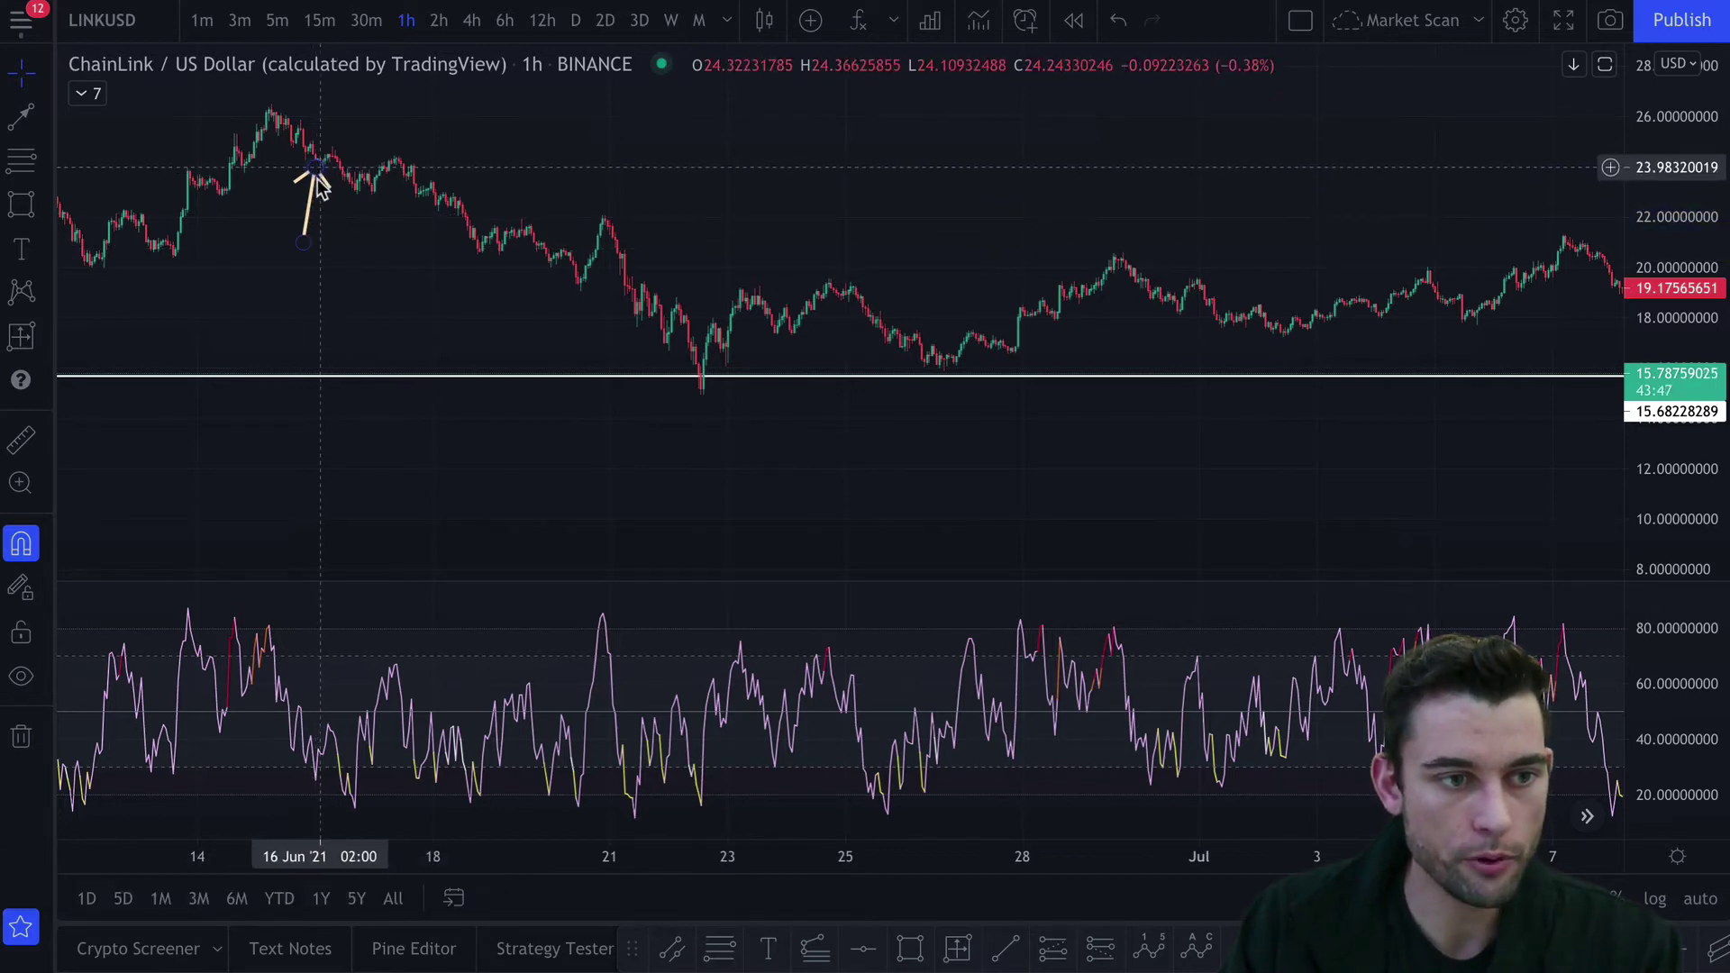
click(297, 235)
drag(297, 236, 293, 229)
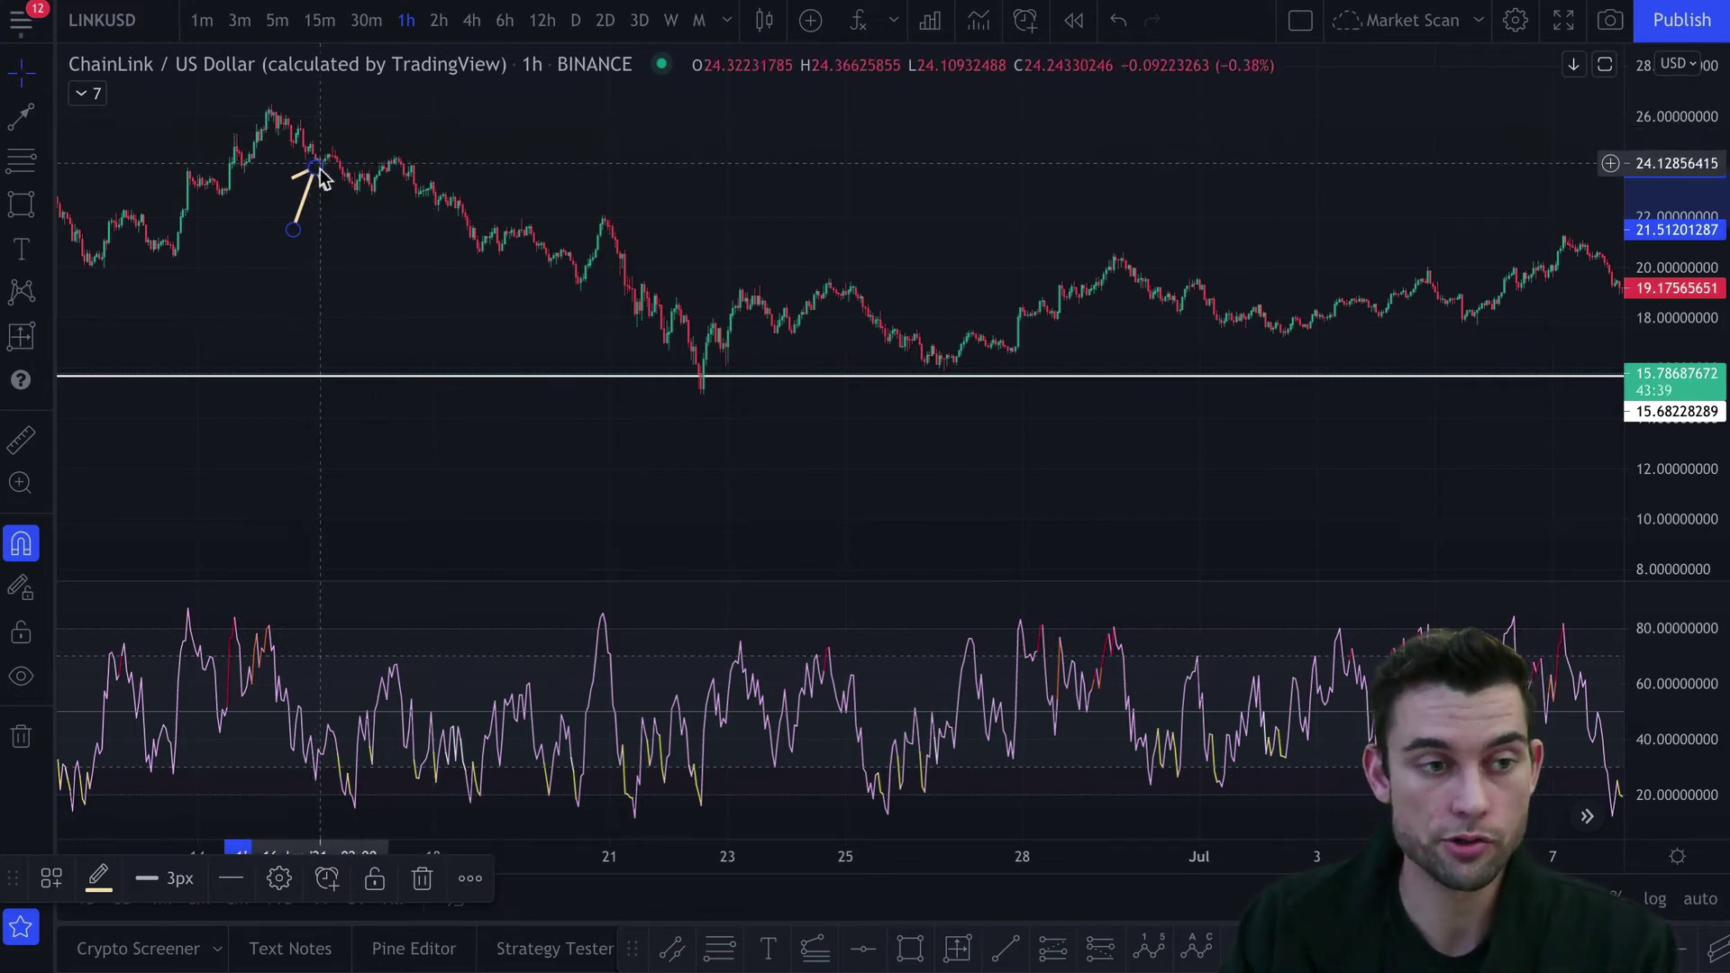
Measure the price drop from the arrow's tip to the 16 June 18:00 low and remove the measurement
click(957, 948)
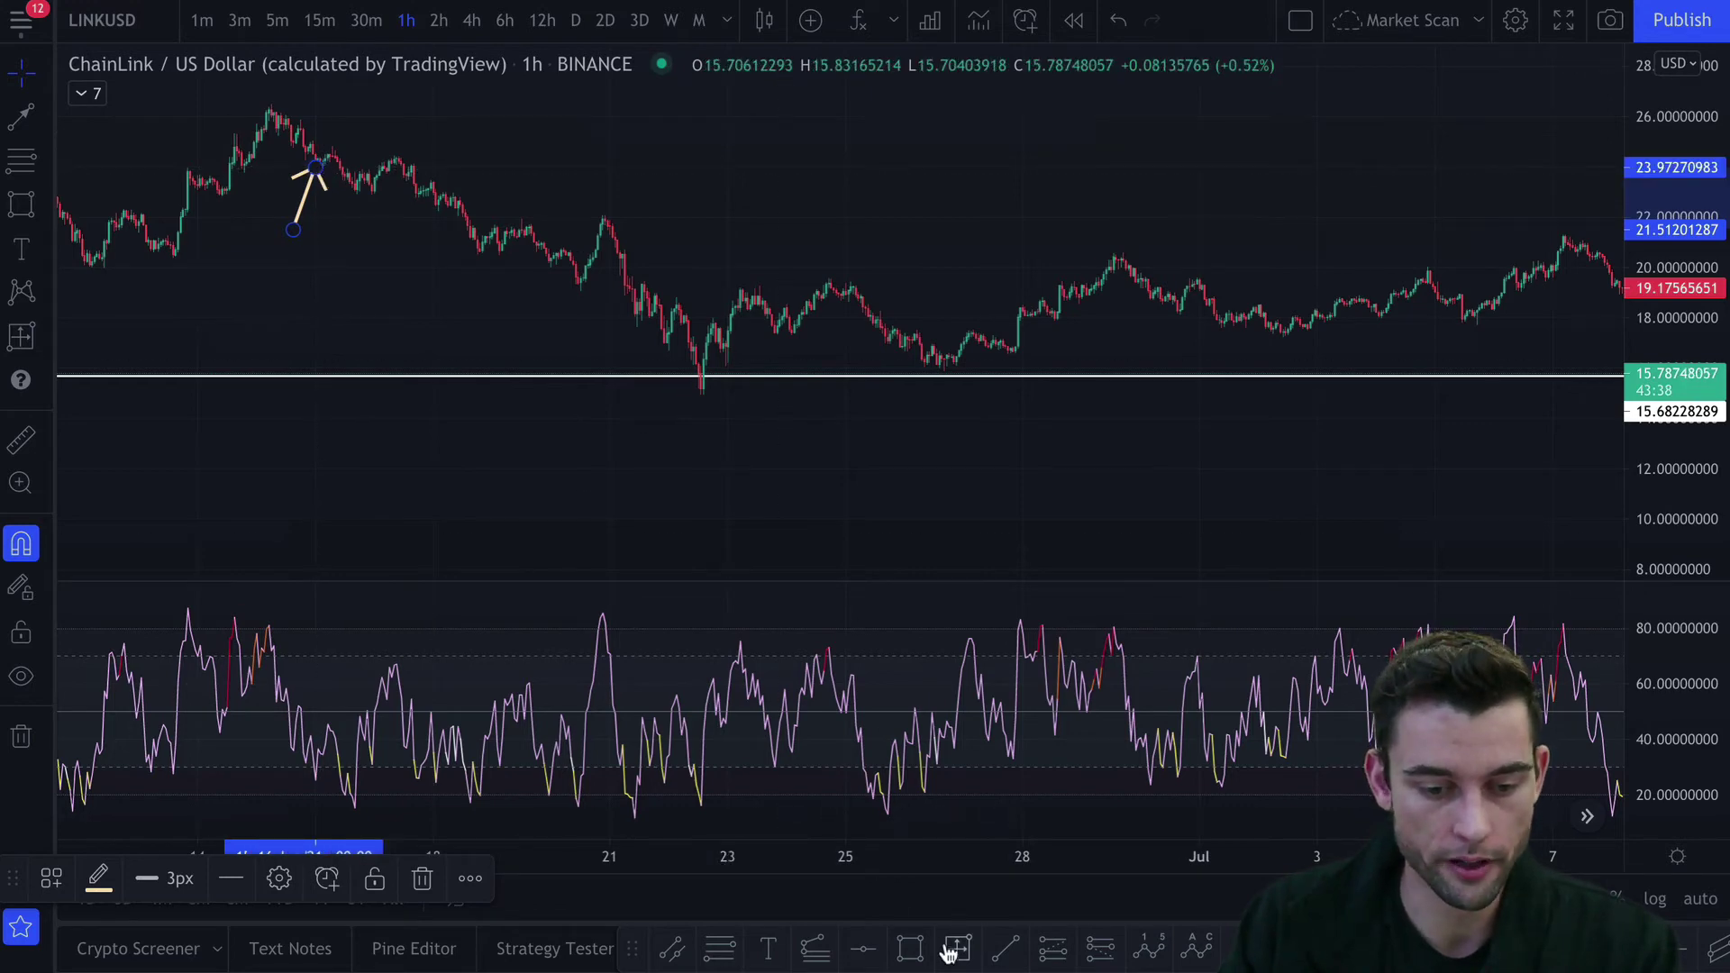
click(318, 161)
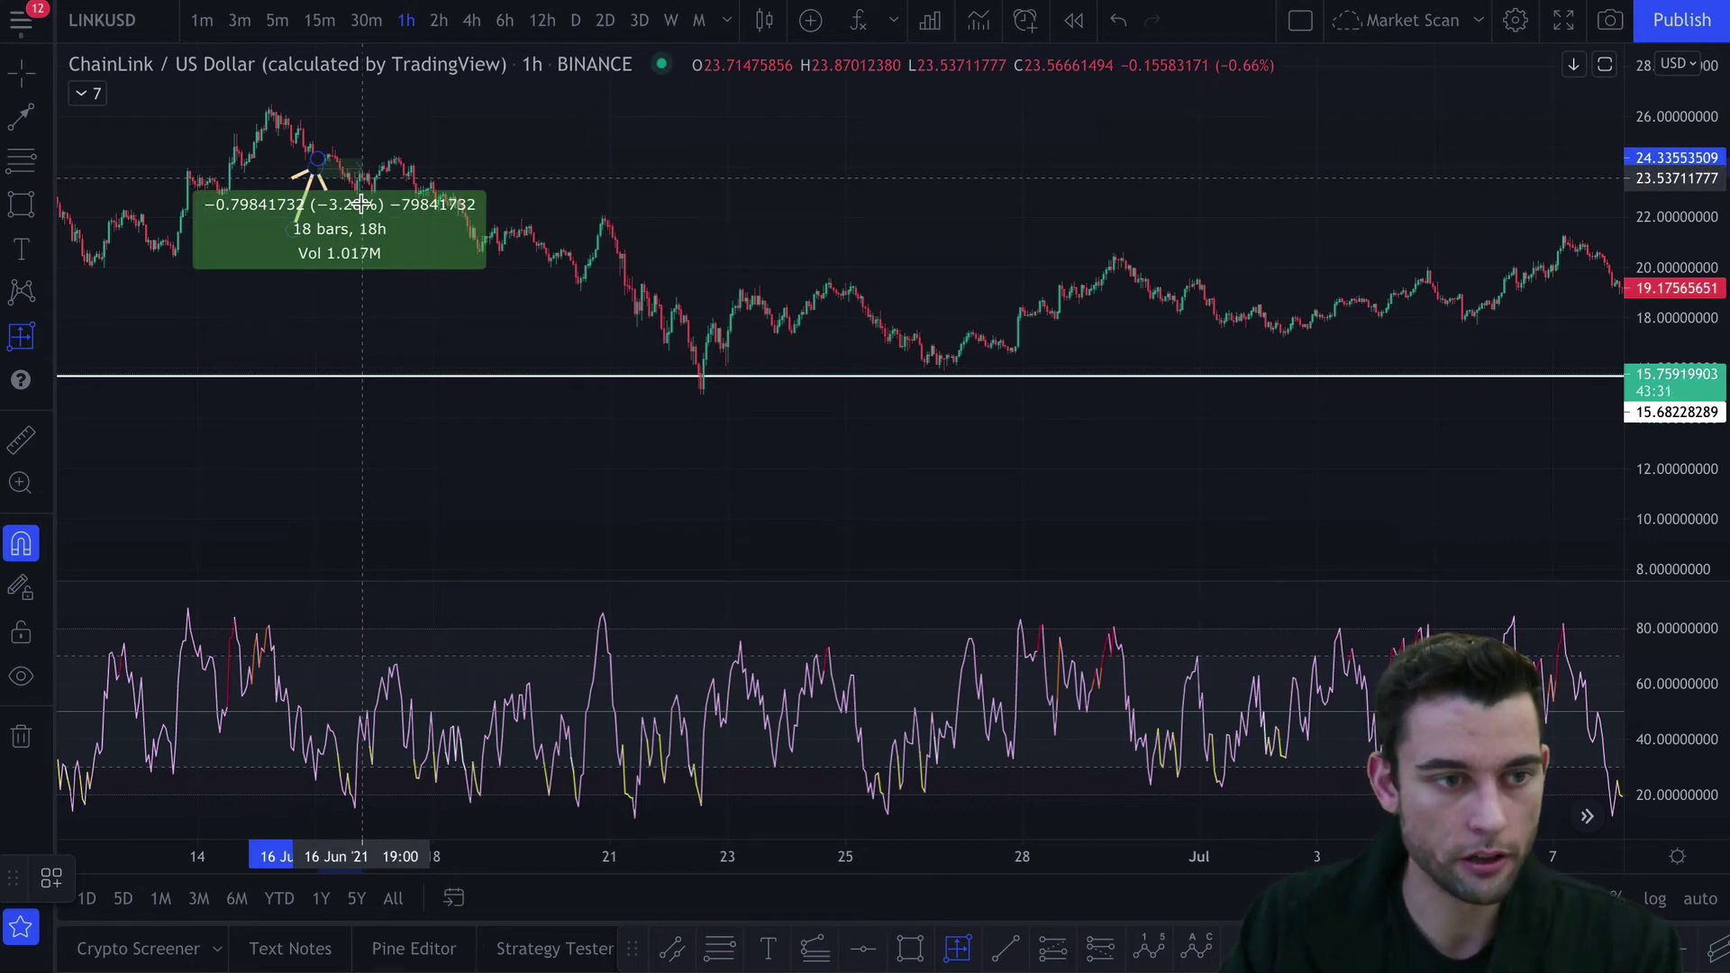
click(362, 178)
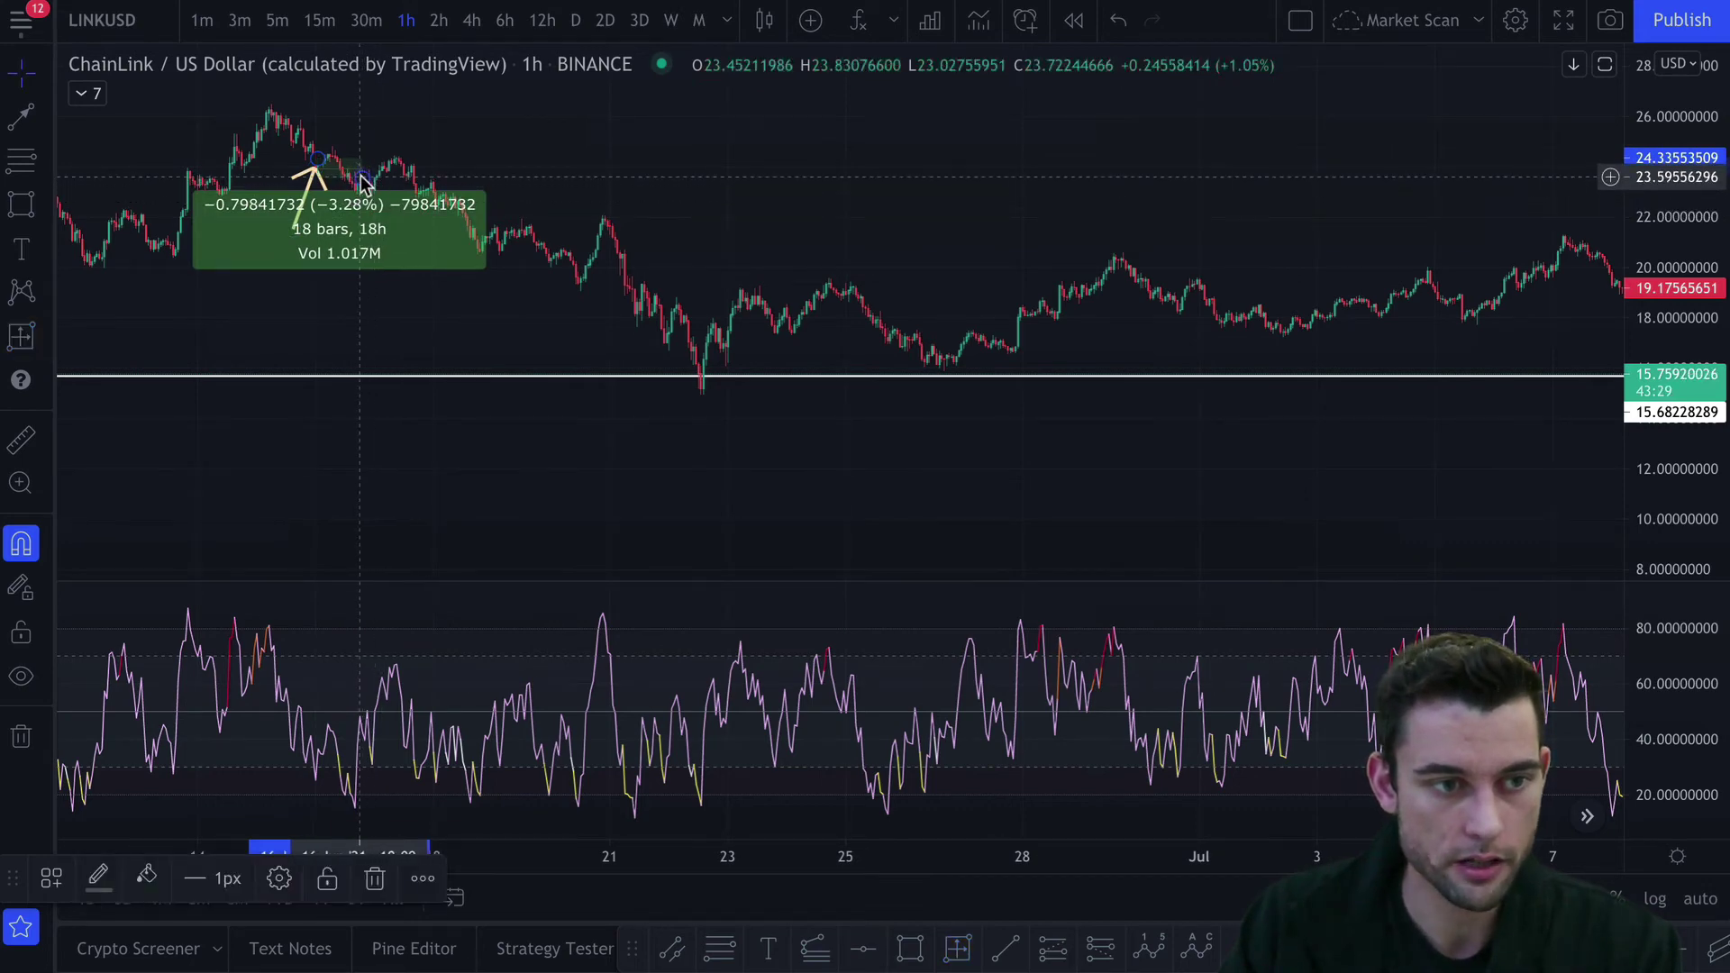
drag(363, 178, 357, 195)
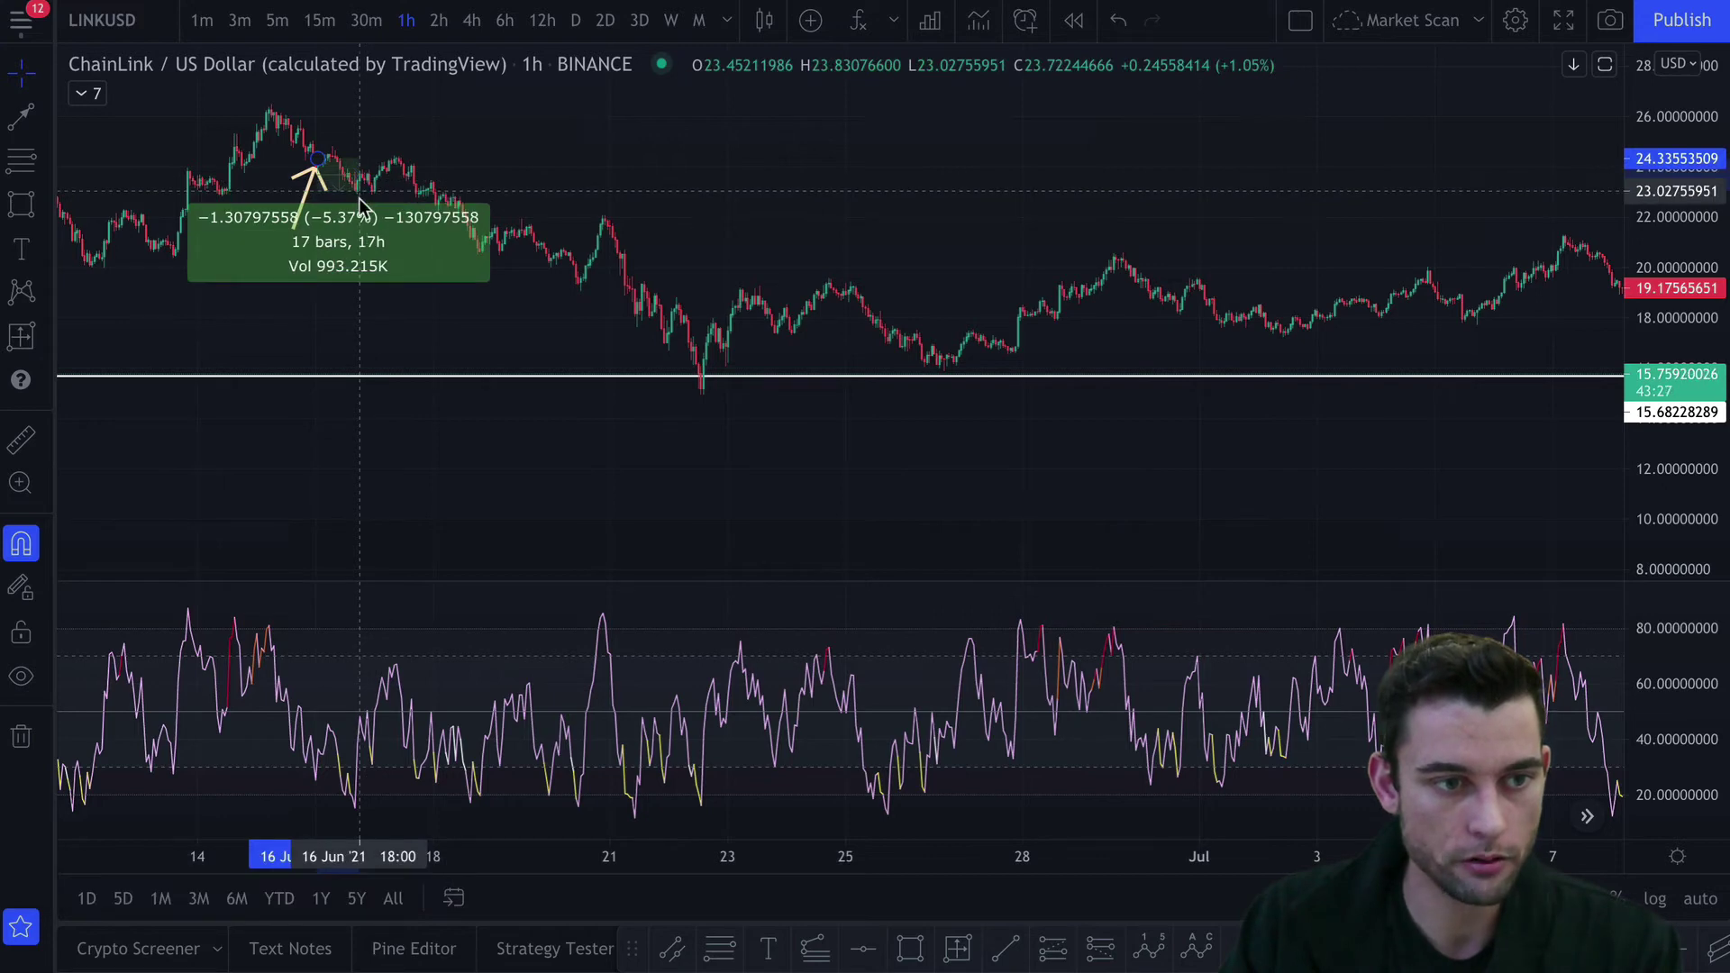
click(359, 202)
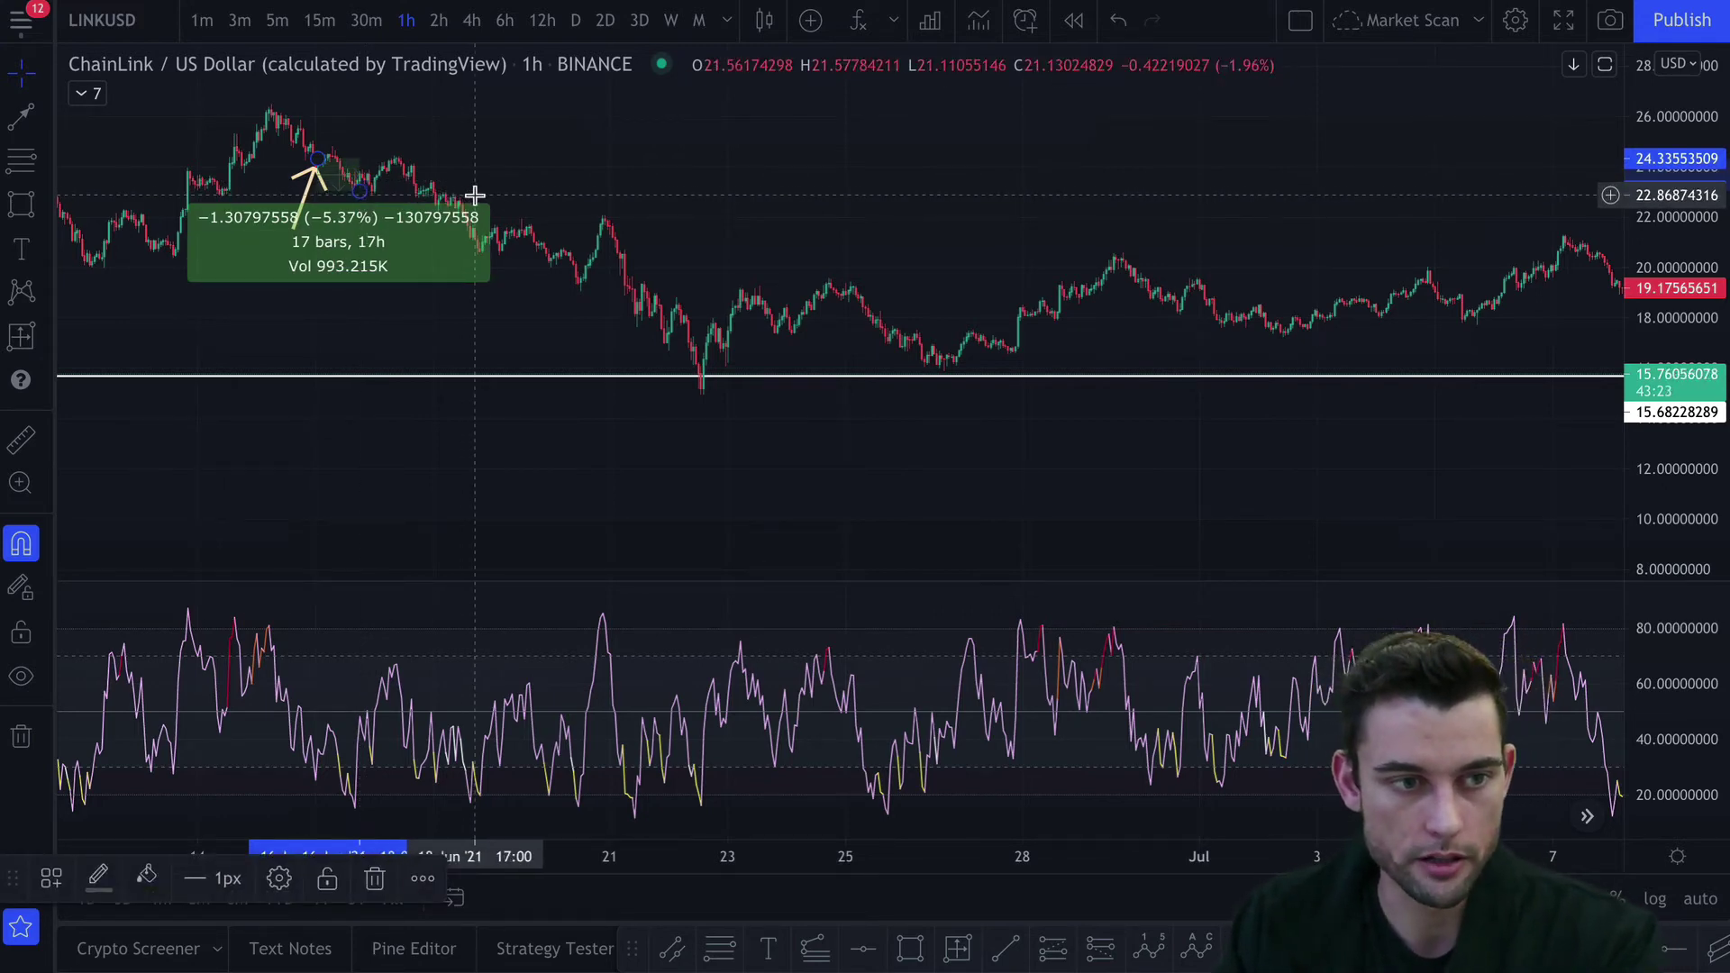
click(474, 195)
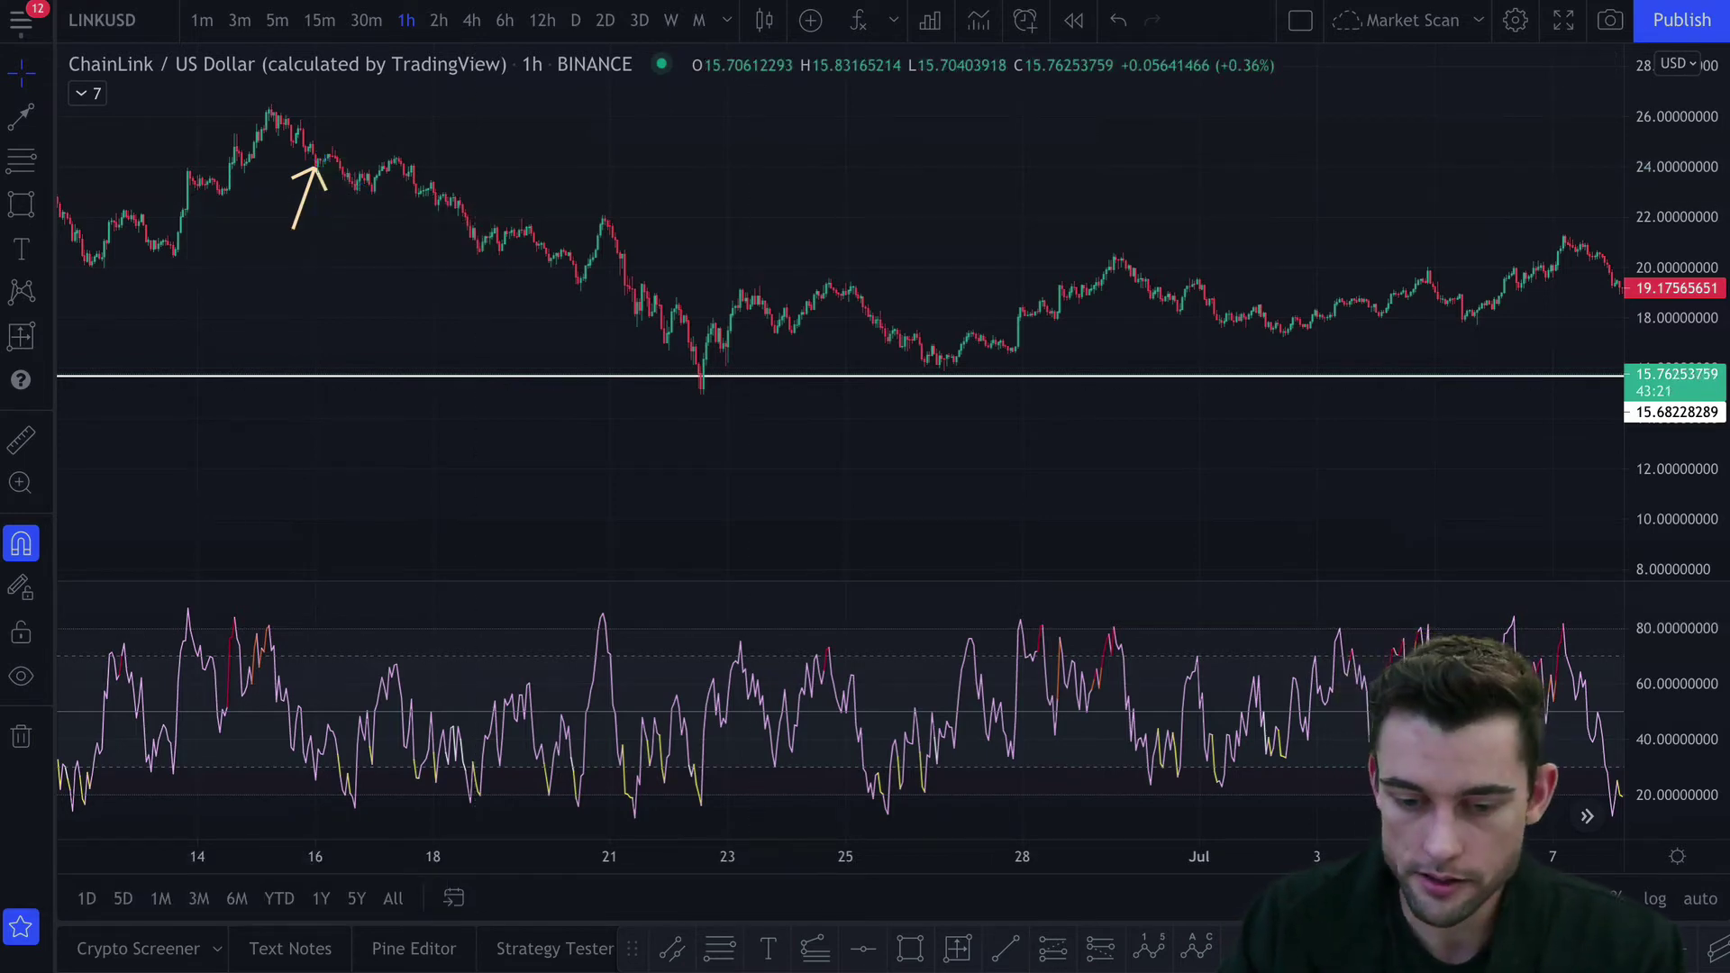
Draw a second arrow up to the 16 June 14:00 candle and angle it like the first arrow
key(alt+t)
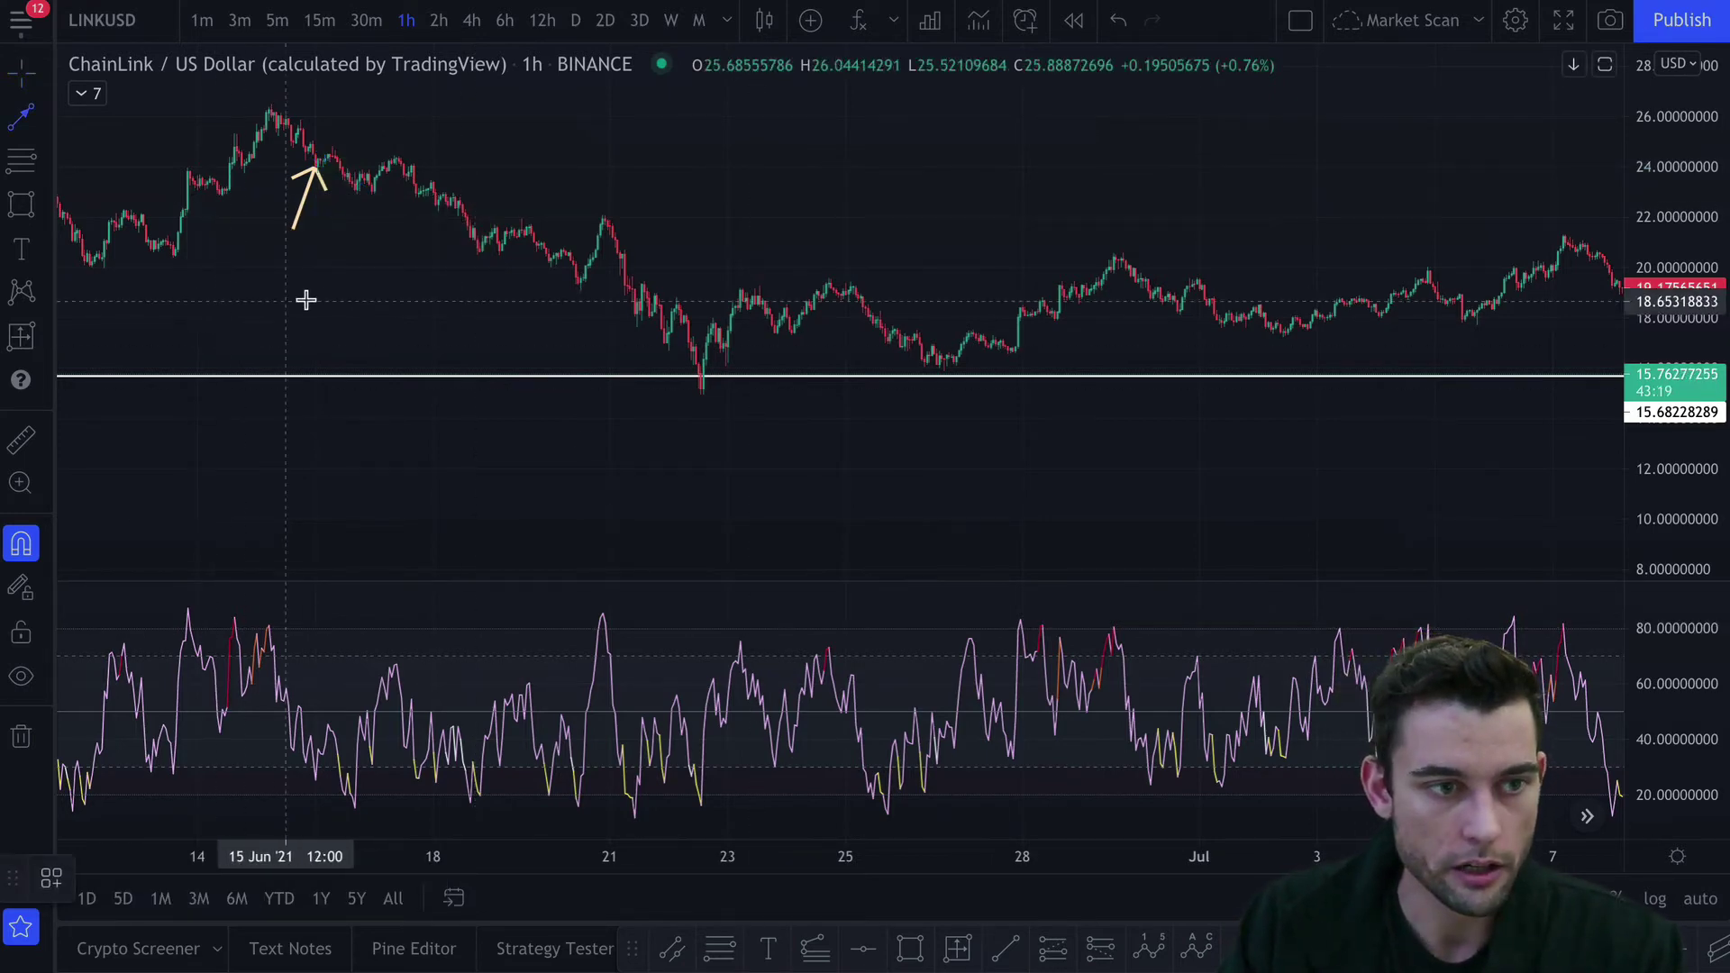
click(337, 297)
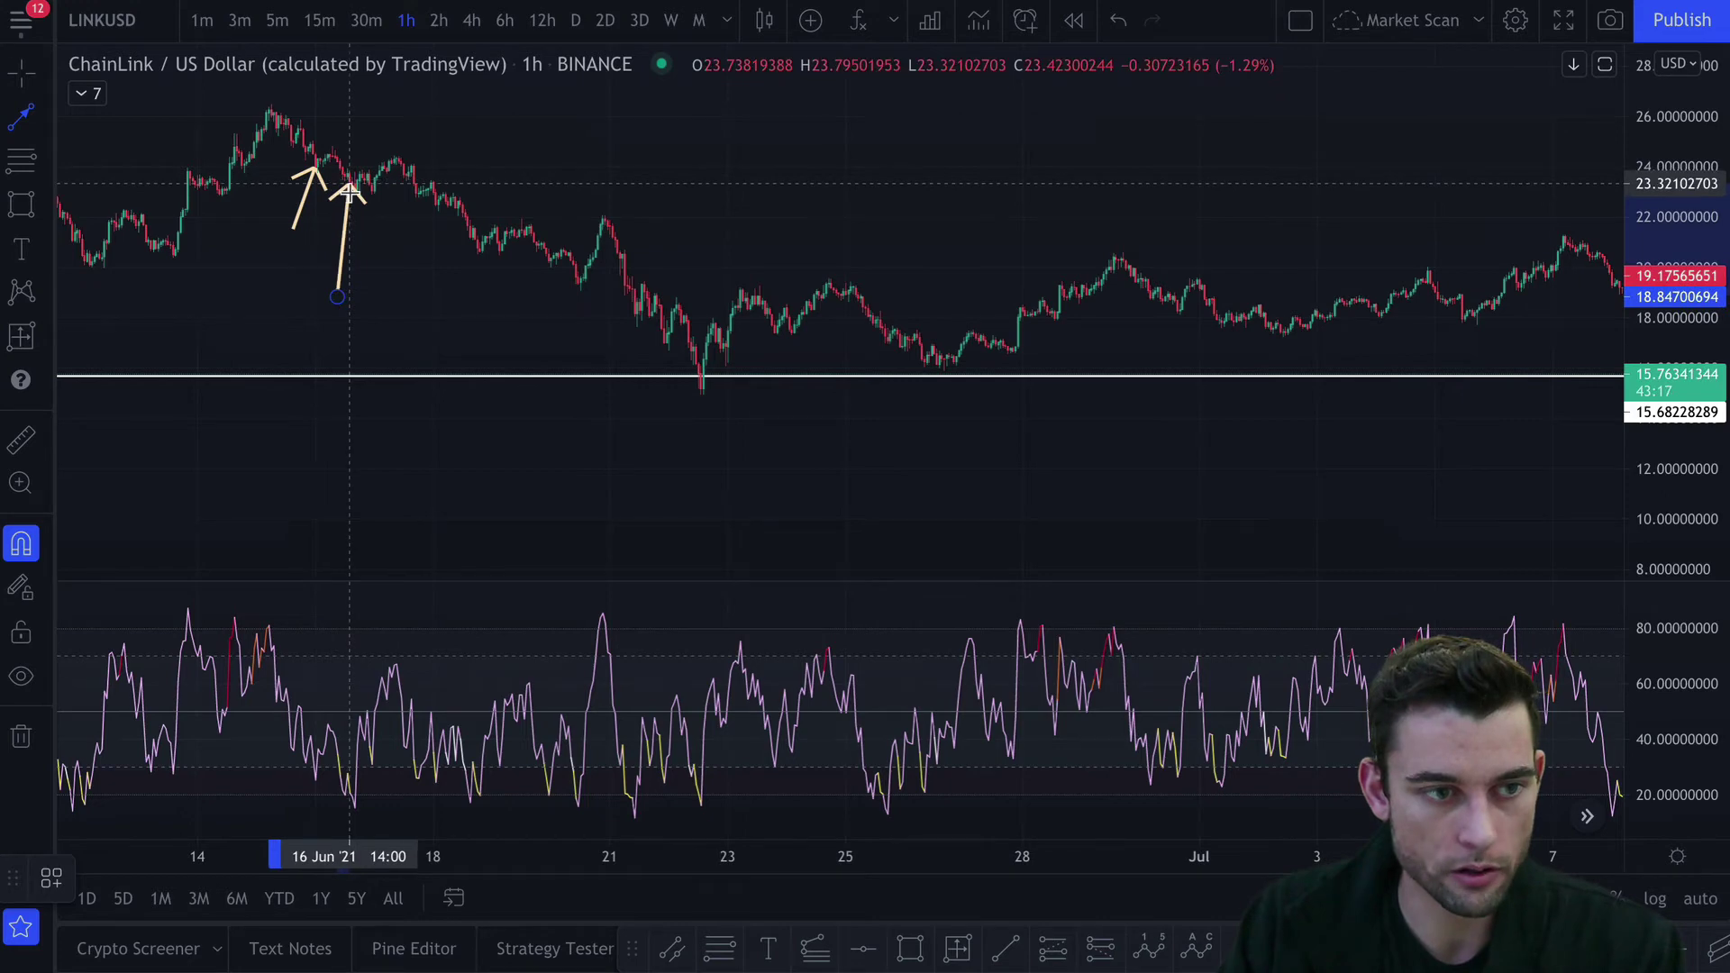
click(351, 191)
drag(338, 297, 323, 264)
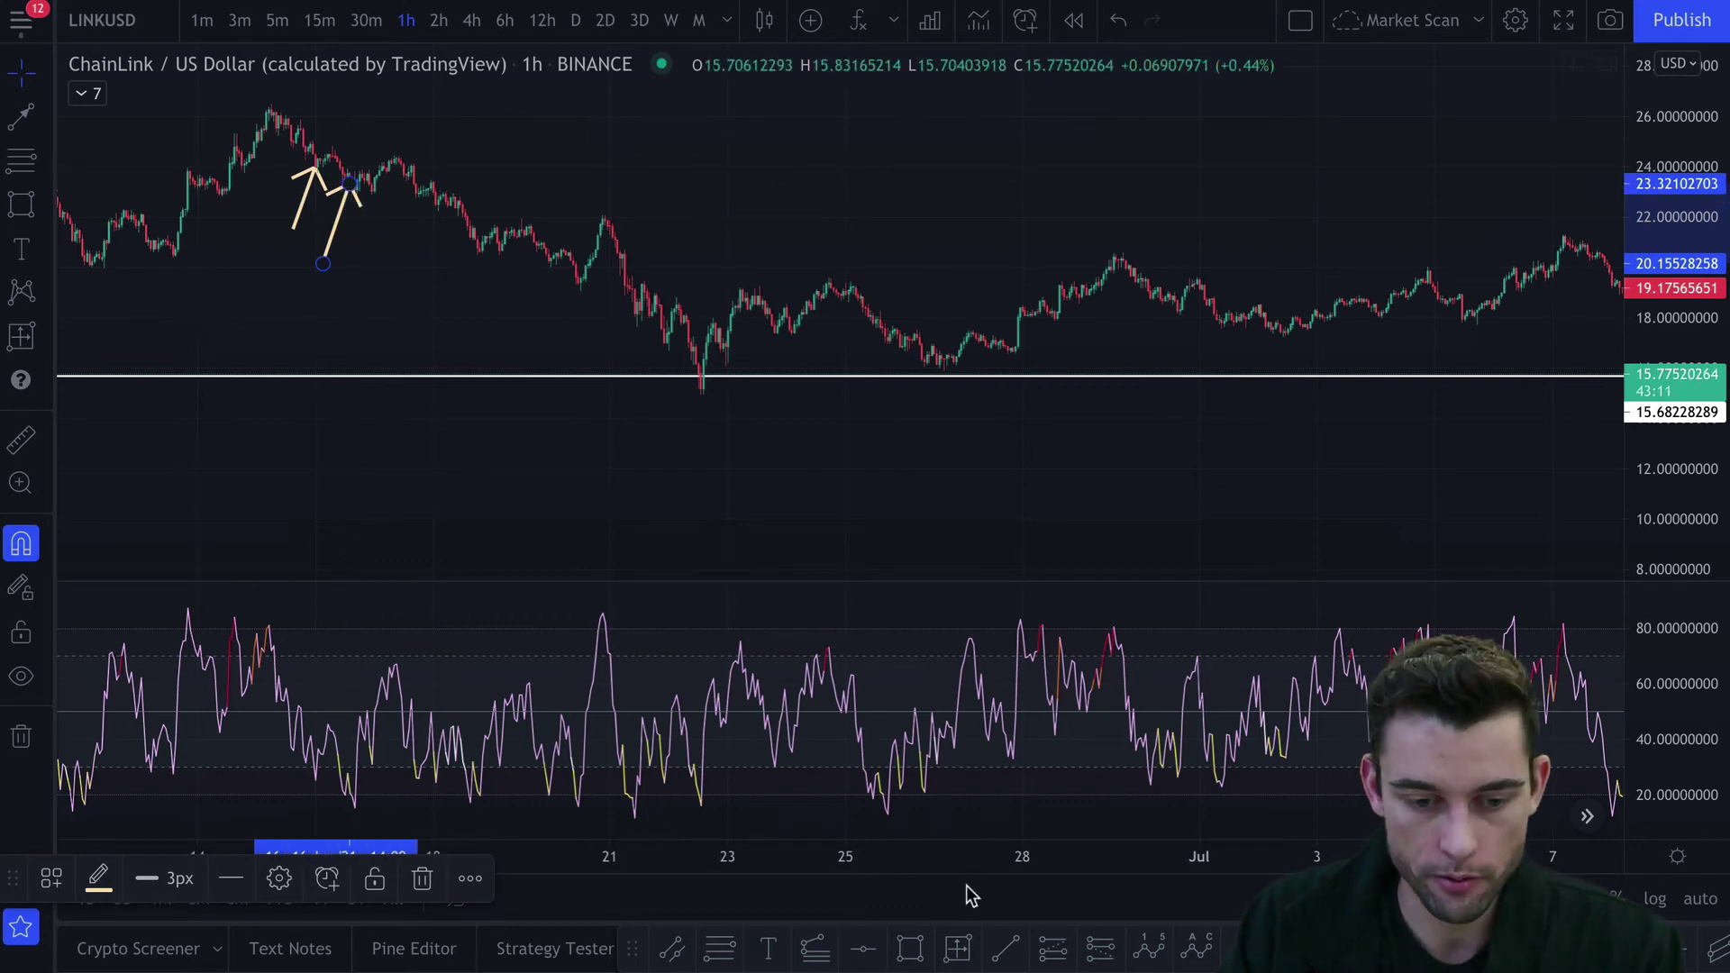
Measure the price rise from the second arrow's low to the 17 June high and clear the measurement
click(959, 947)
click(348, 160)
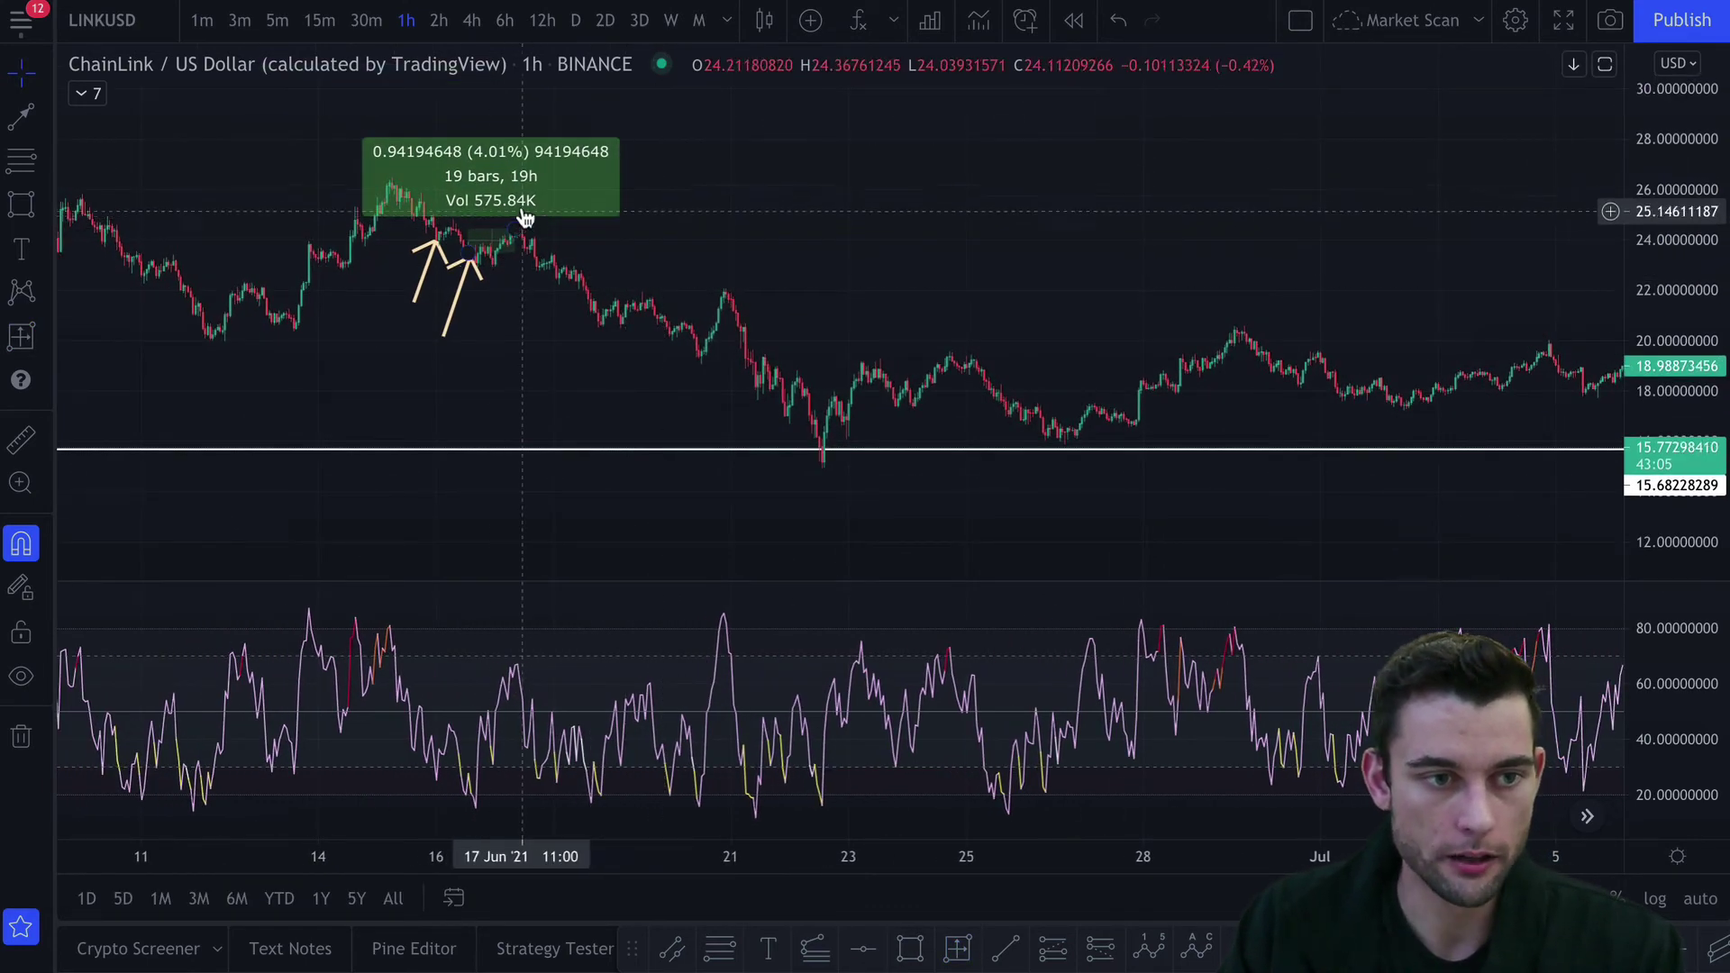
click(596, 218)
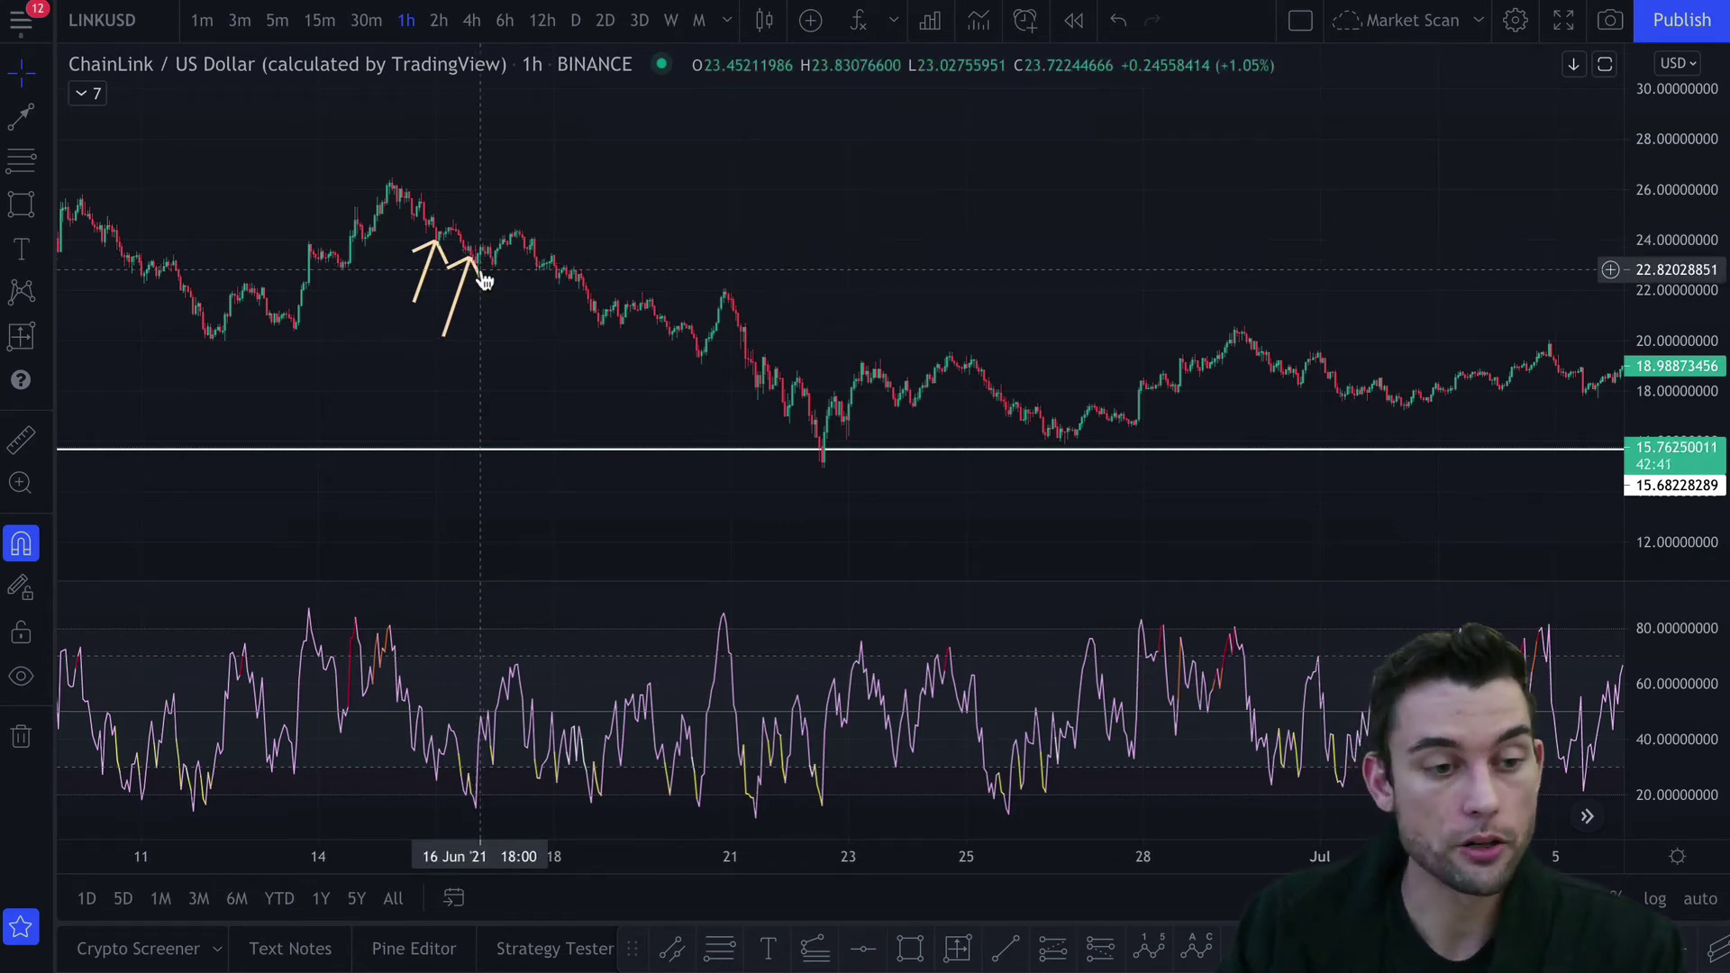
Stretch the price scale and start a bar replay from the late 16 June candle after the second arrow
drag(1697, 475, 1703, 330)
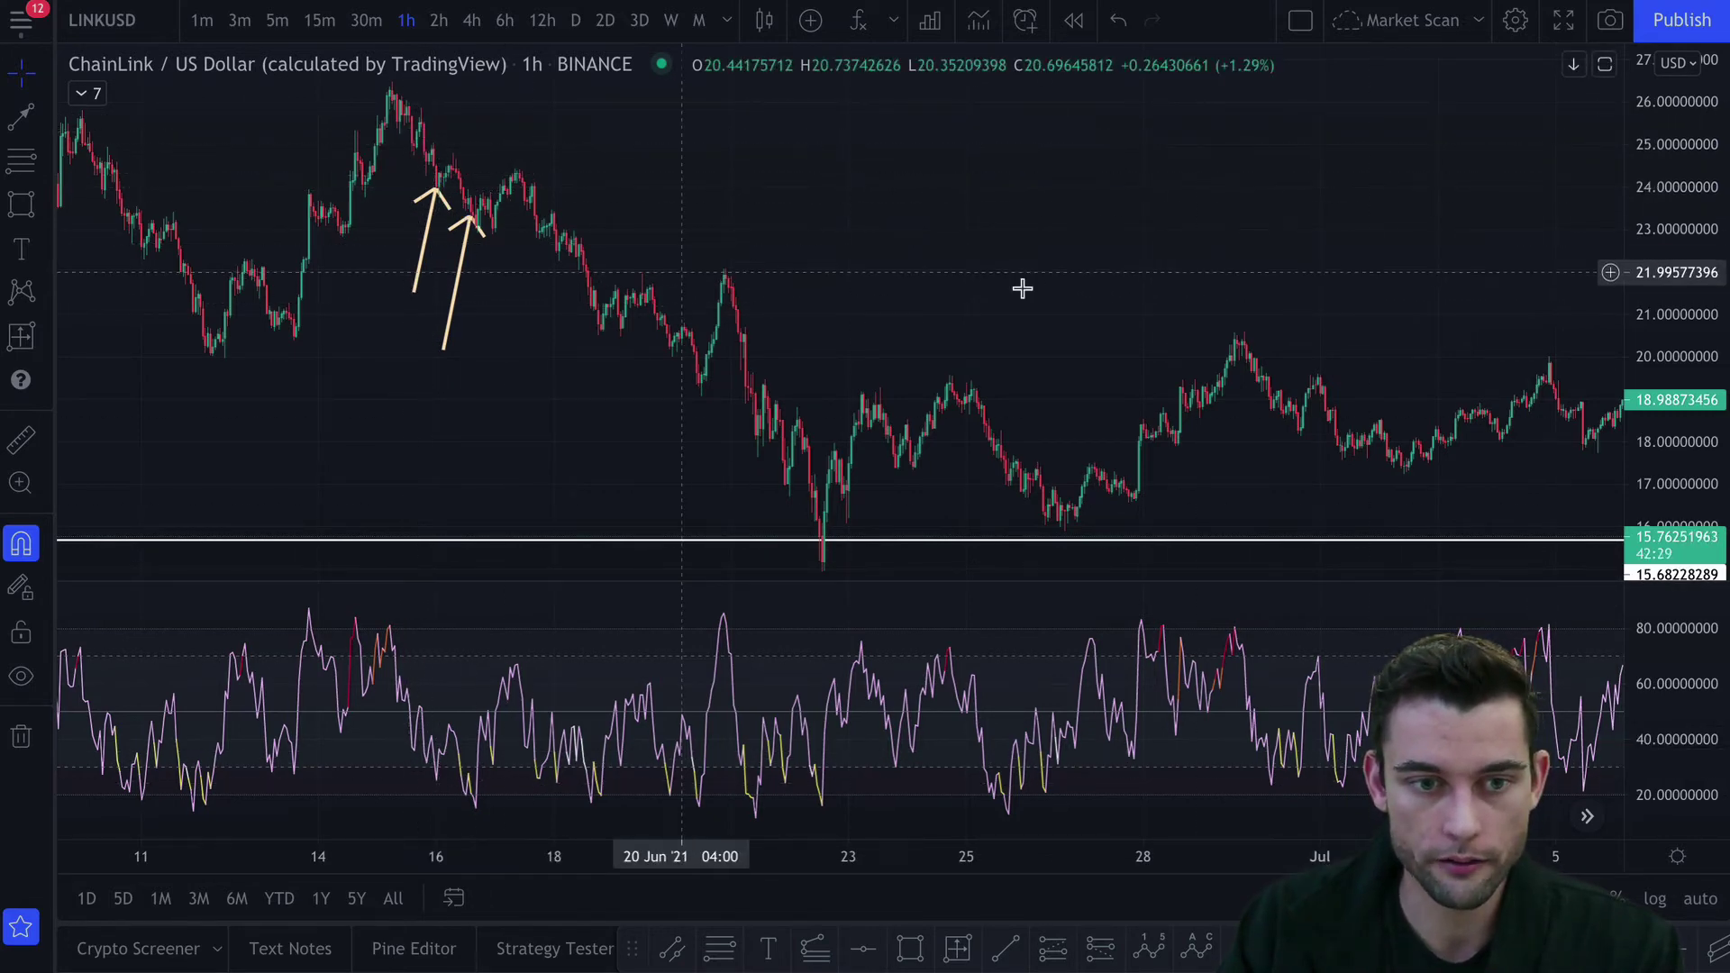
click(1072, 21)
click(502, 183)
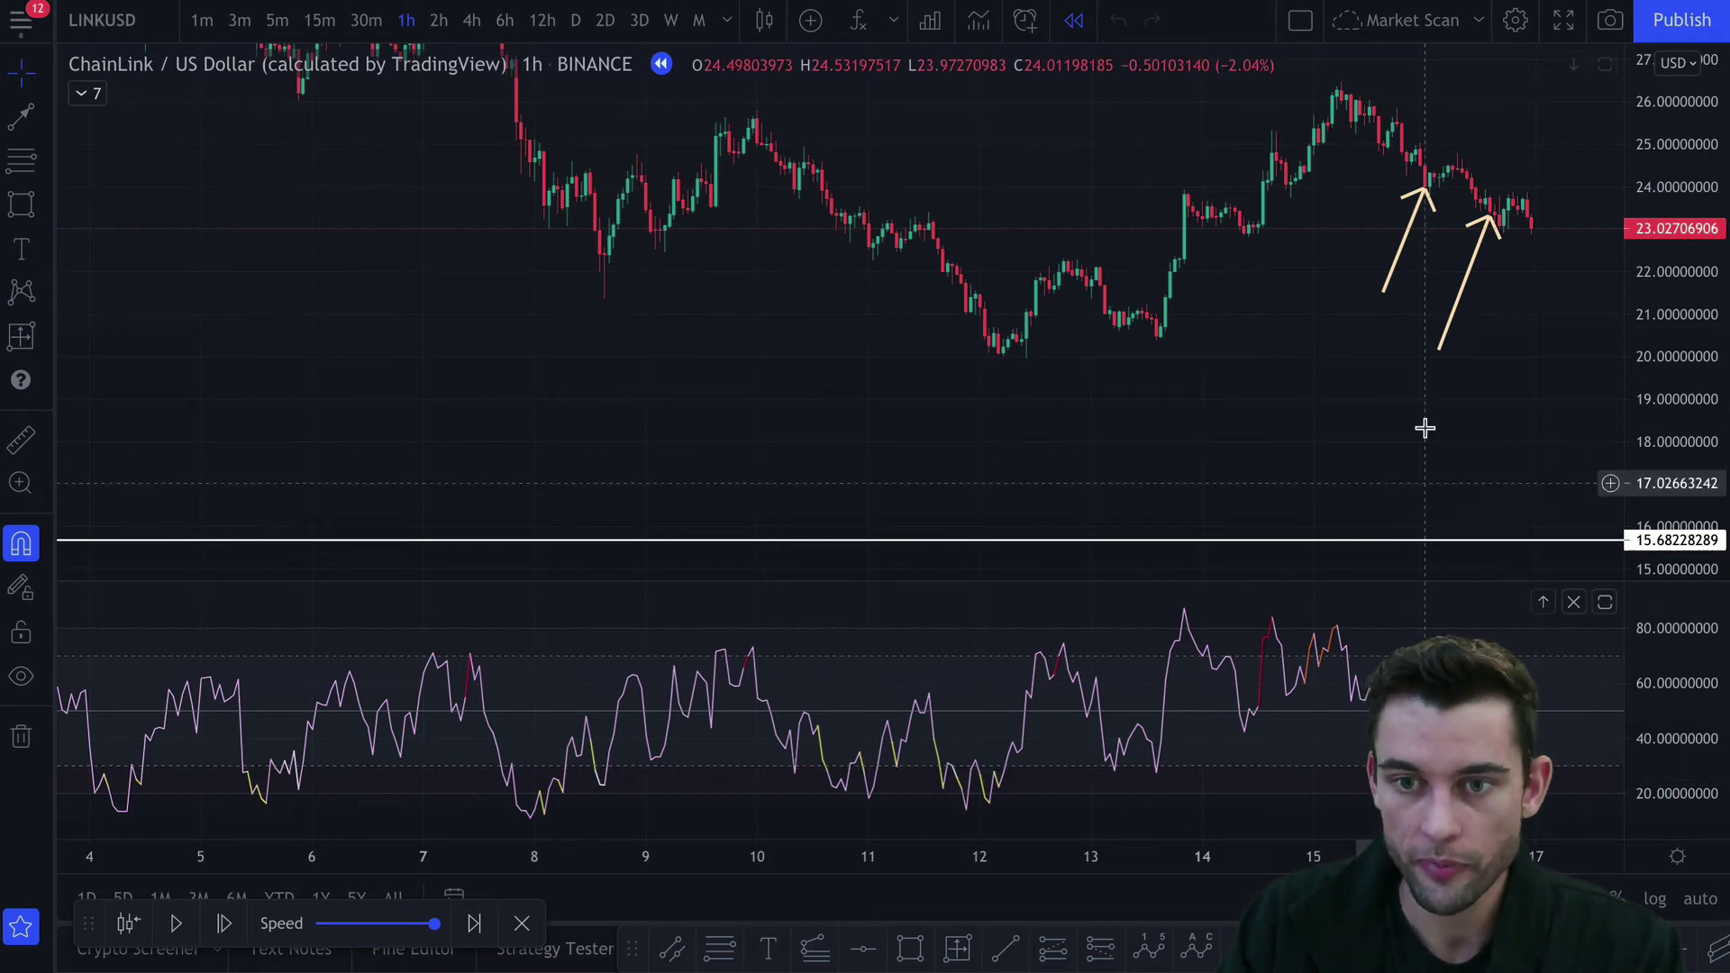
Measure from the first arrow's tip to the next high, move the measurement's end to the second arrow's tip, and clear it
click(1434, 189)
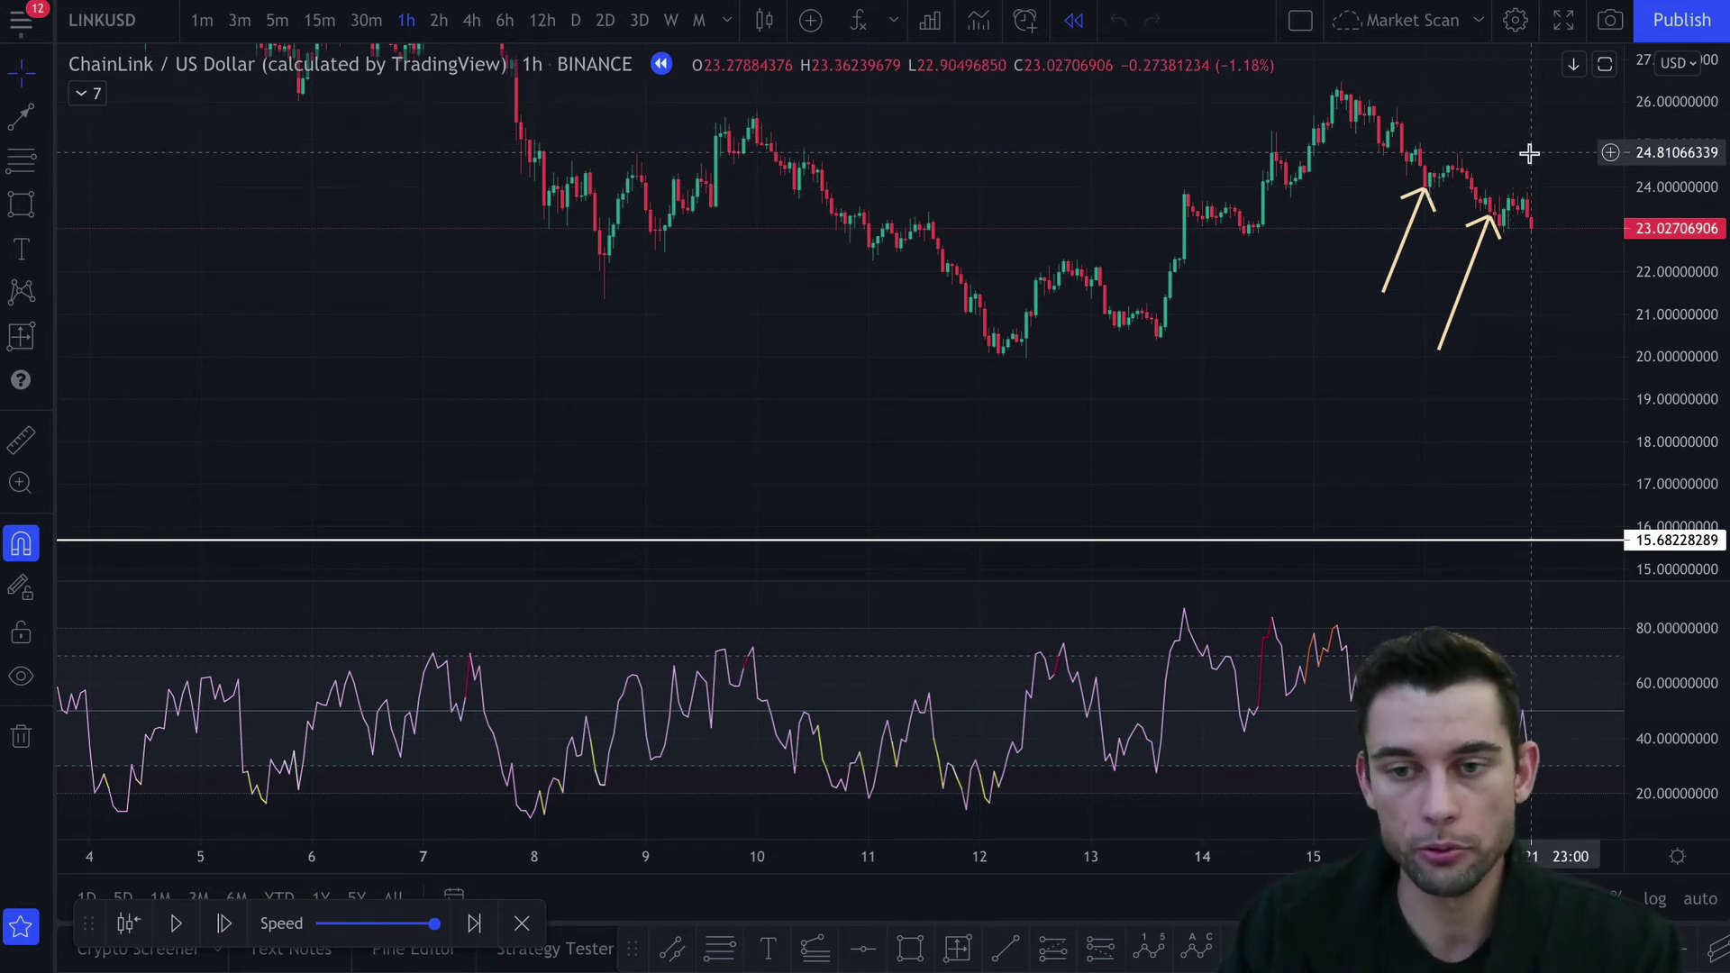
key(shift)
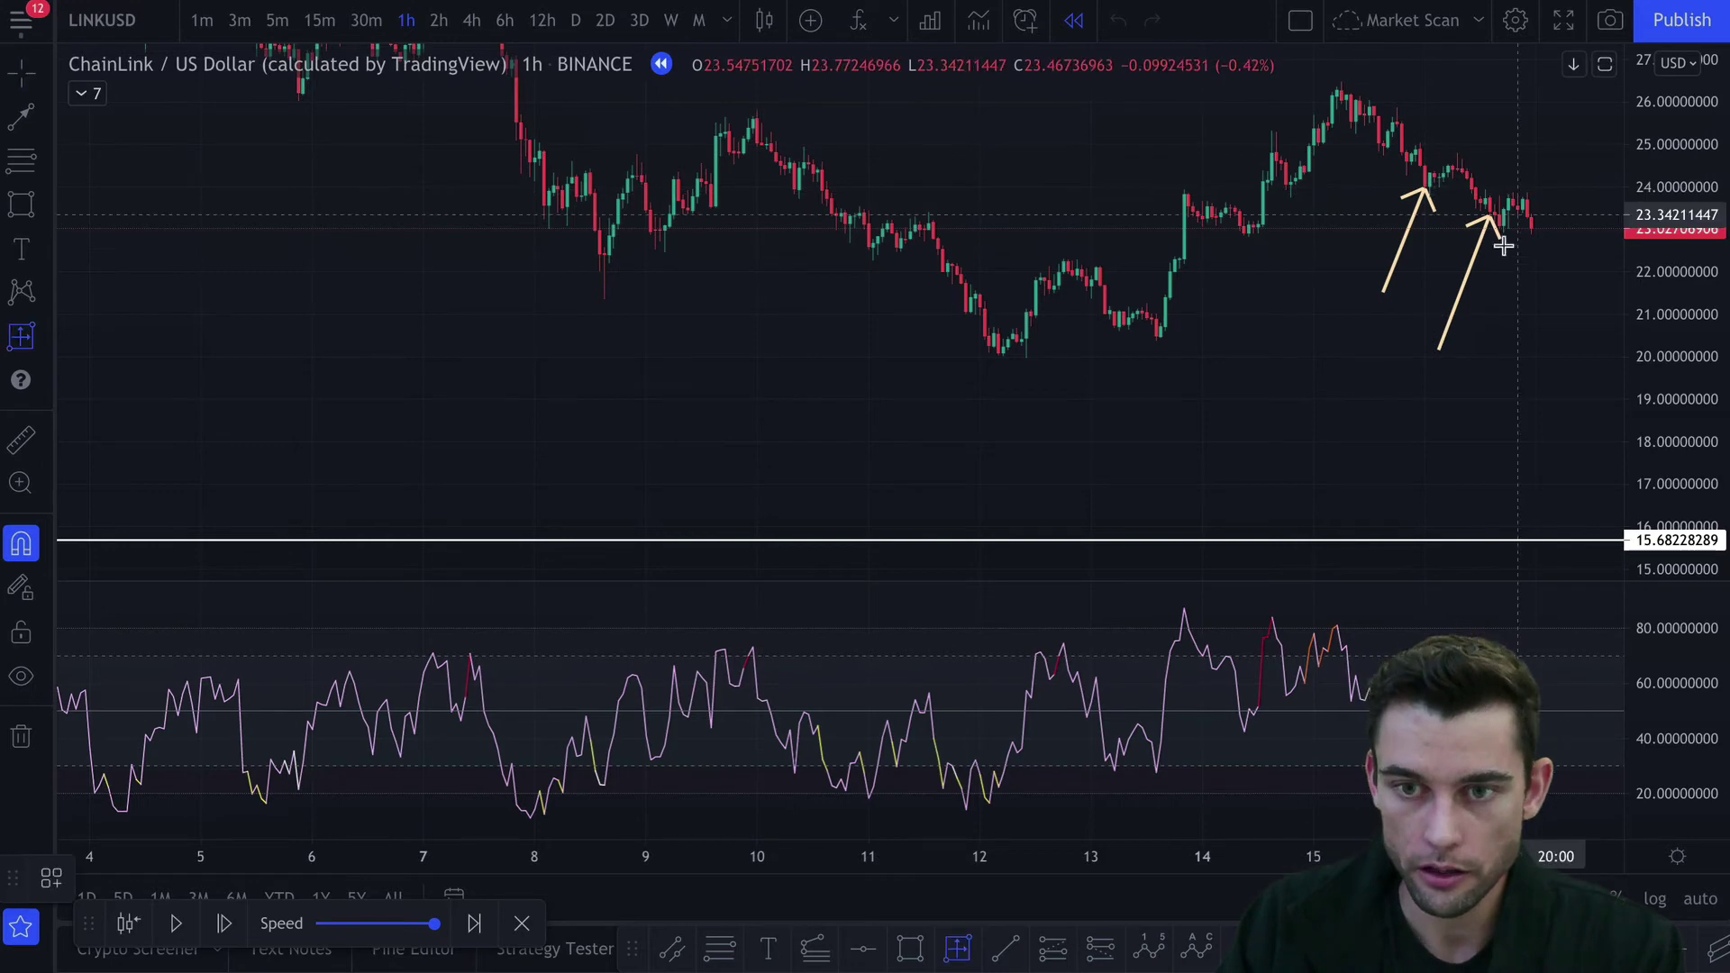
click(1428, 174)
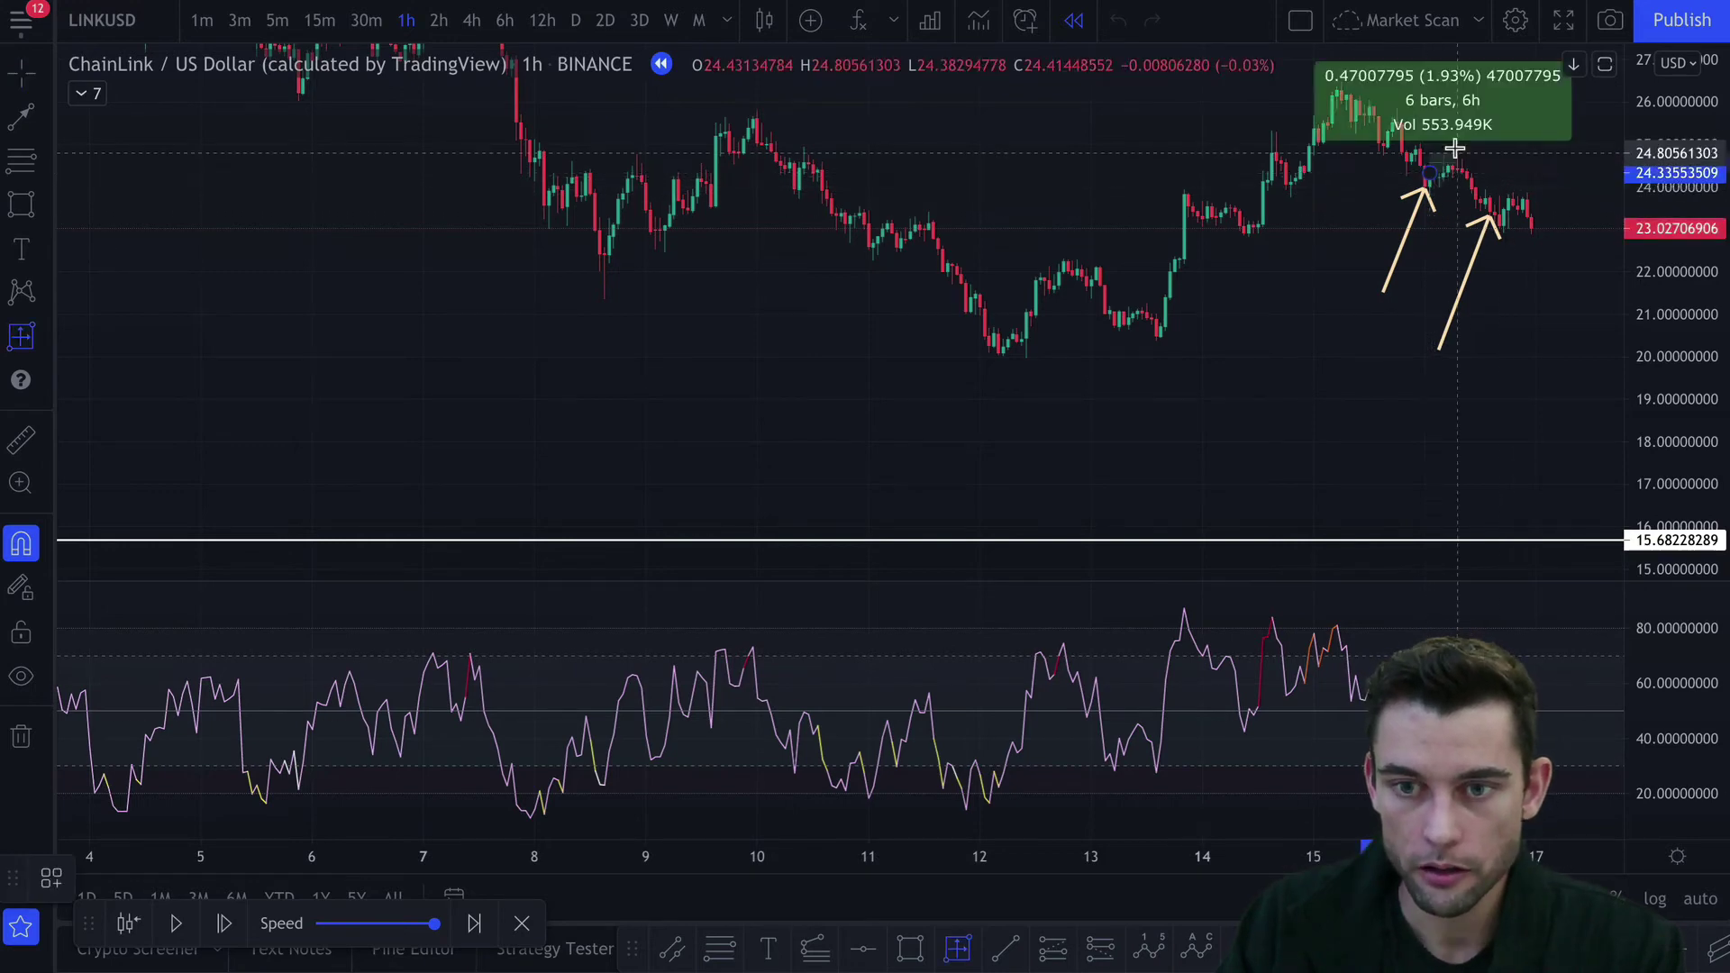
click(1455, 149)
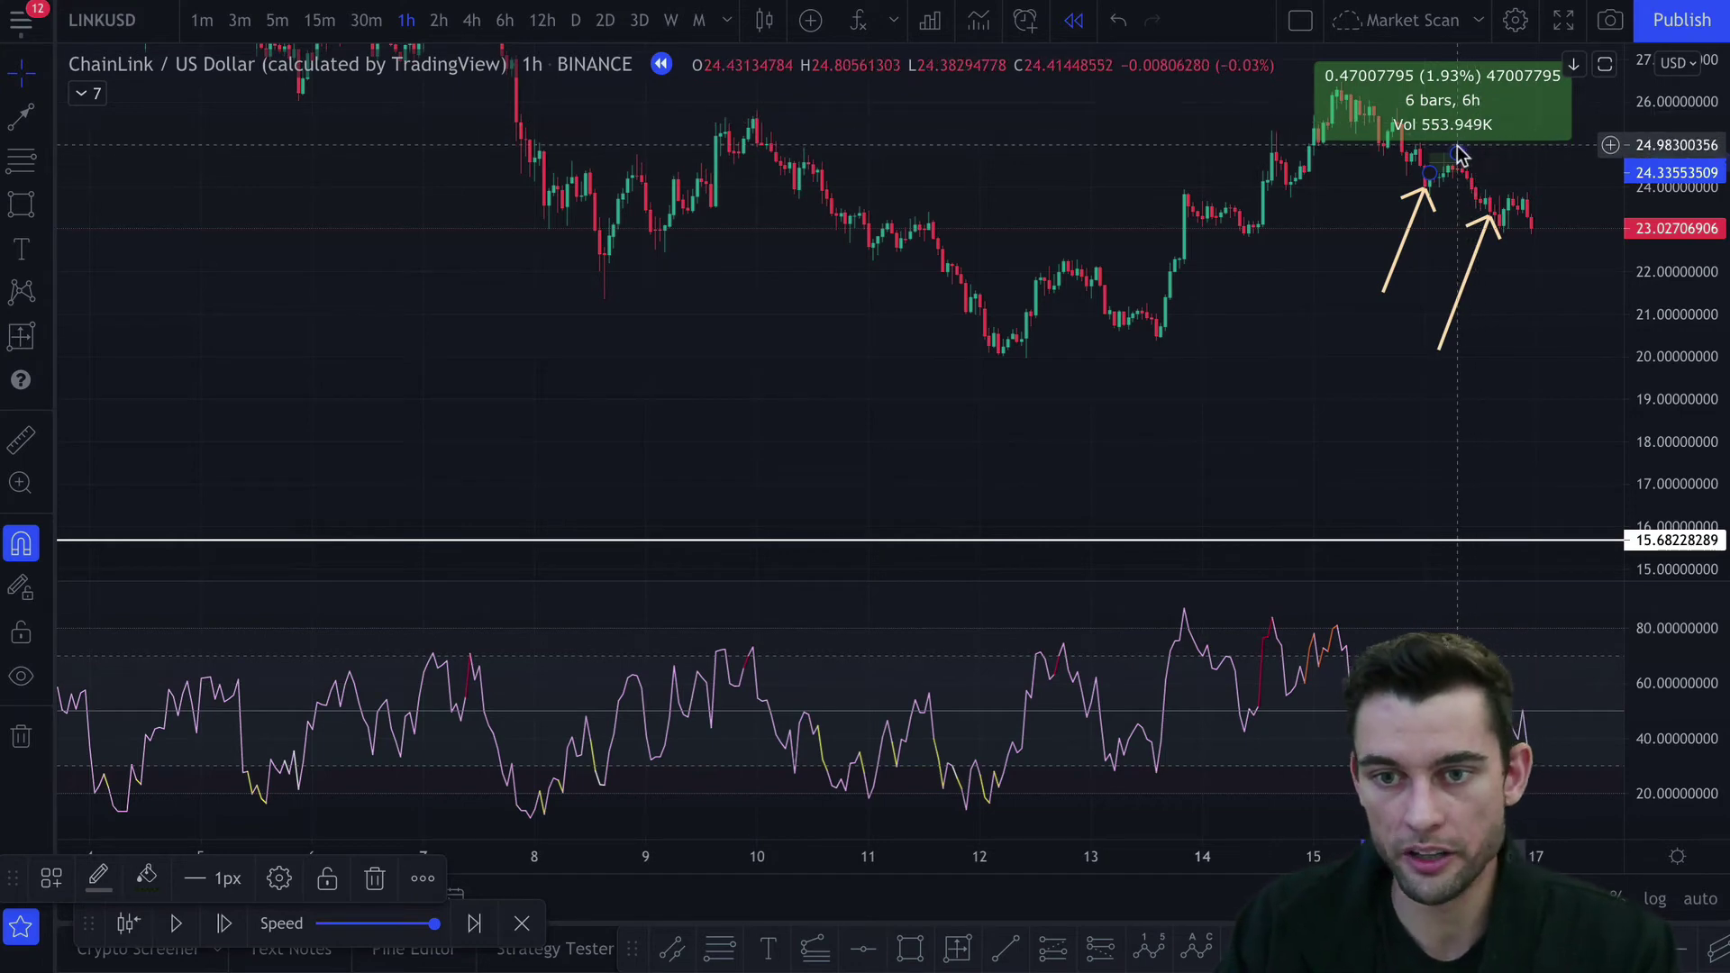
drag(1456, 153, 1485, 210)
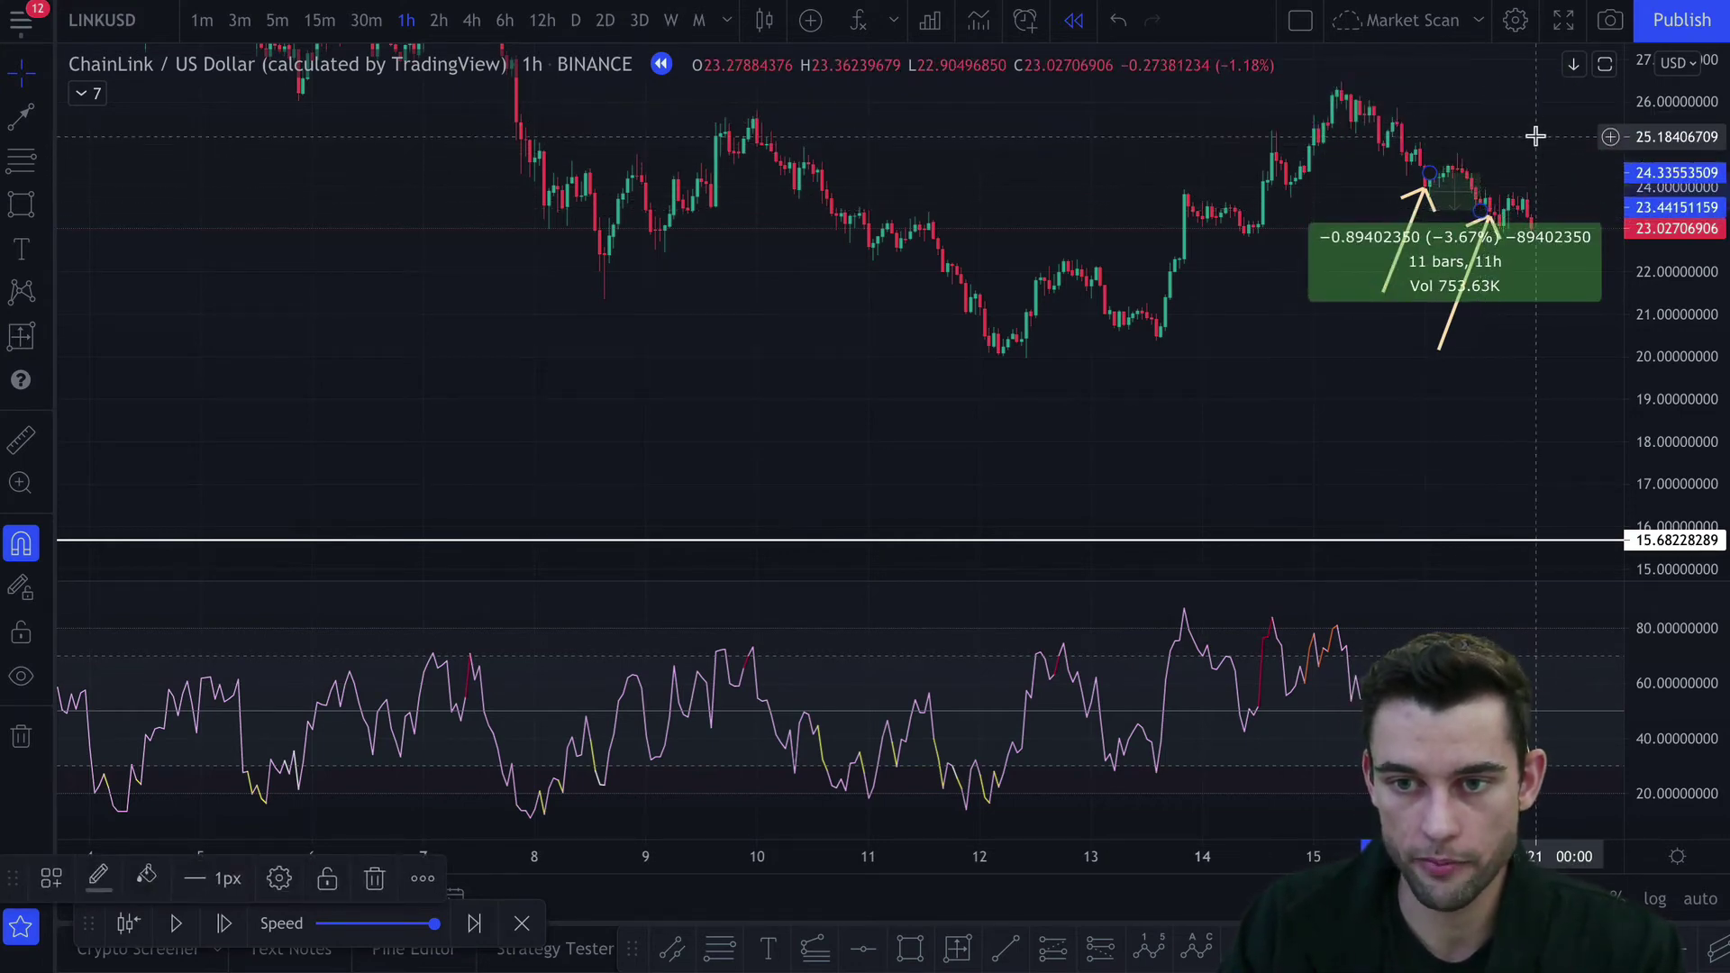
click(1486, 214)
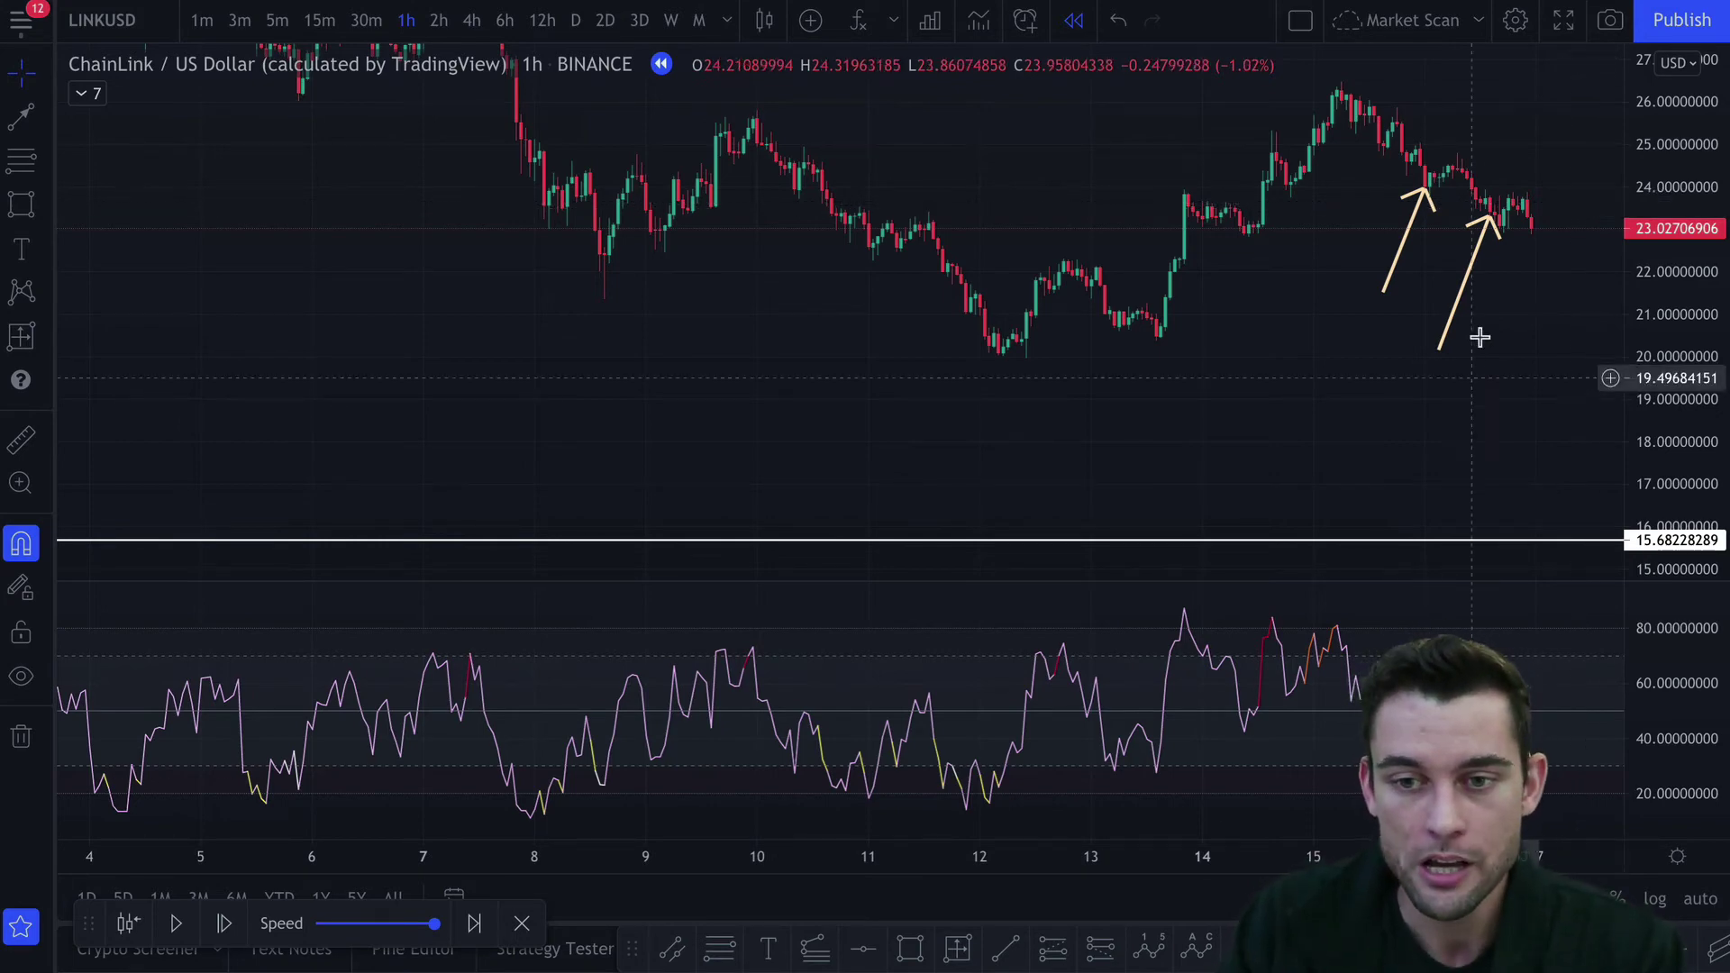
Measure the price rise from the second arrow's tip to the 16 June 22:00 high and remove the measurement
click(959, 949)
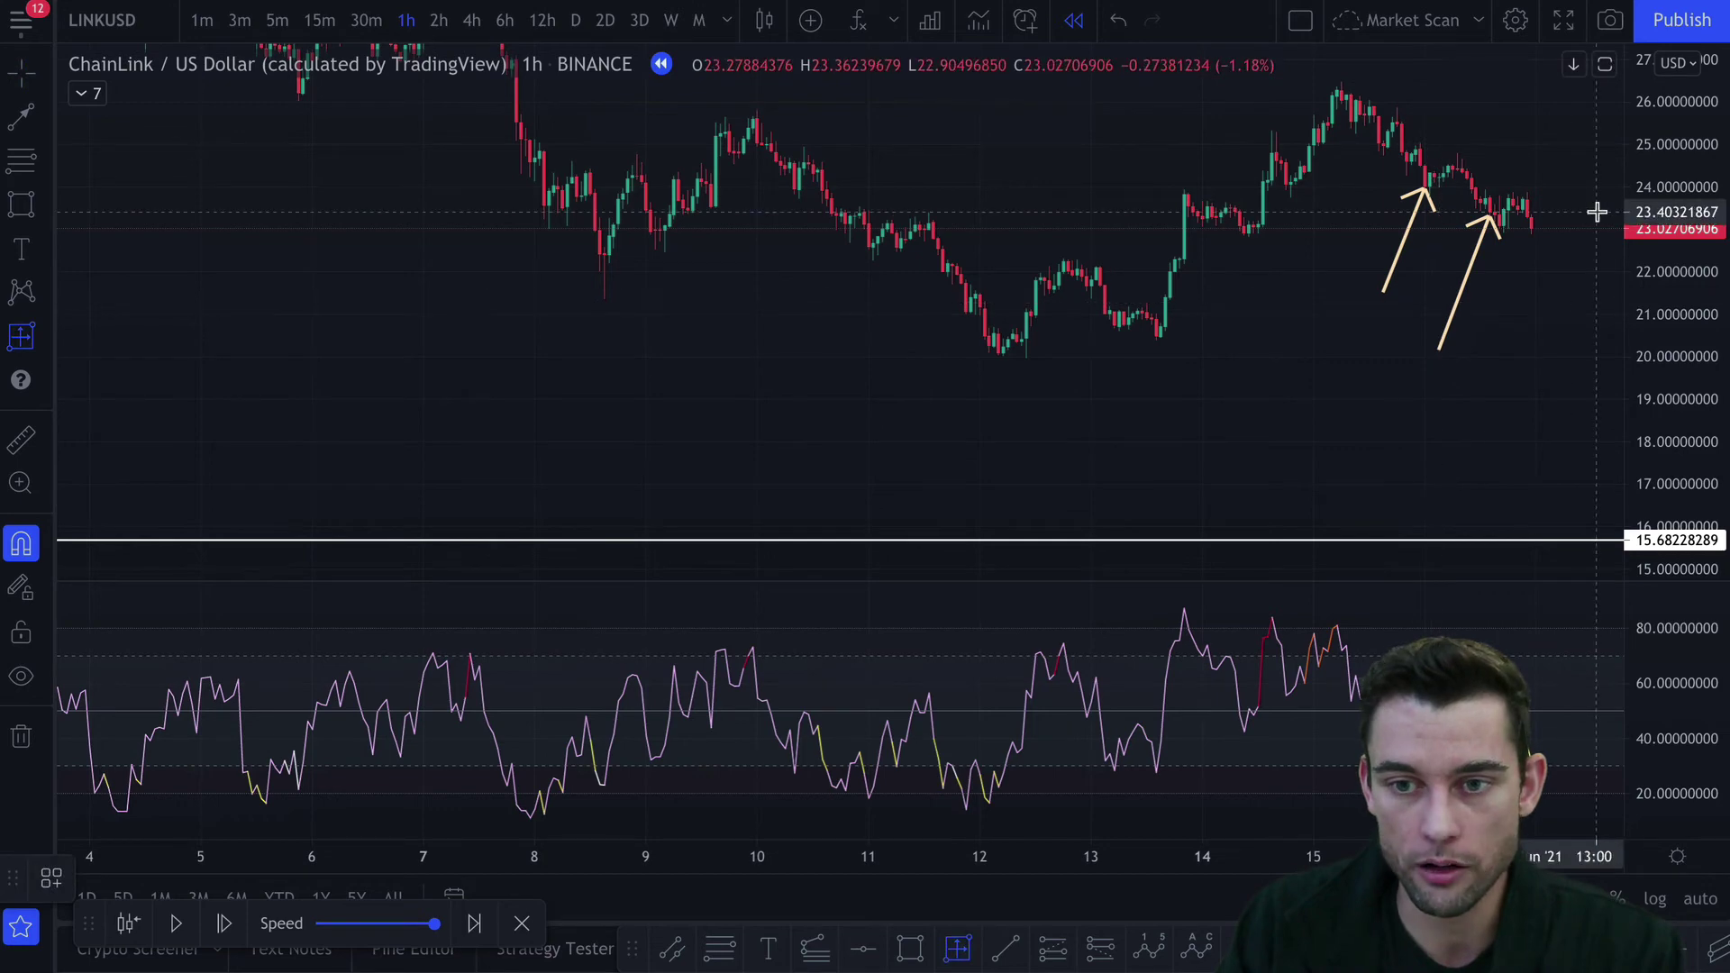
click(1480, 209)
click(1528, 192)
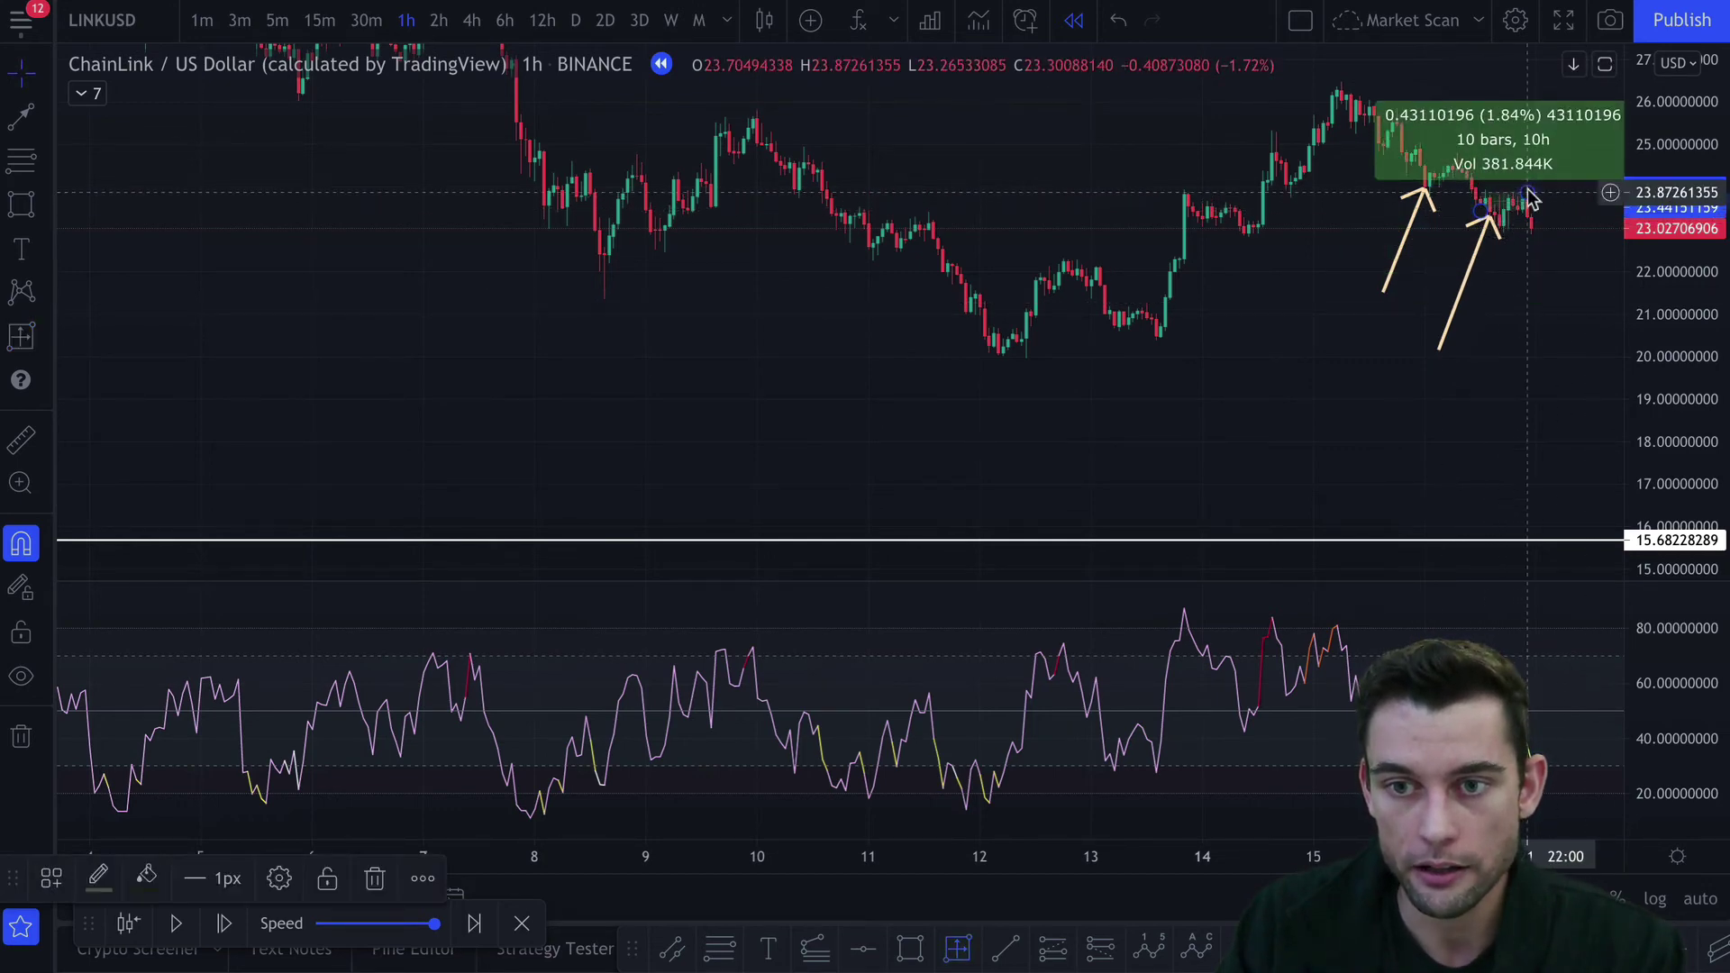
click(1536, 200)
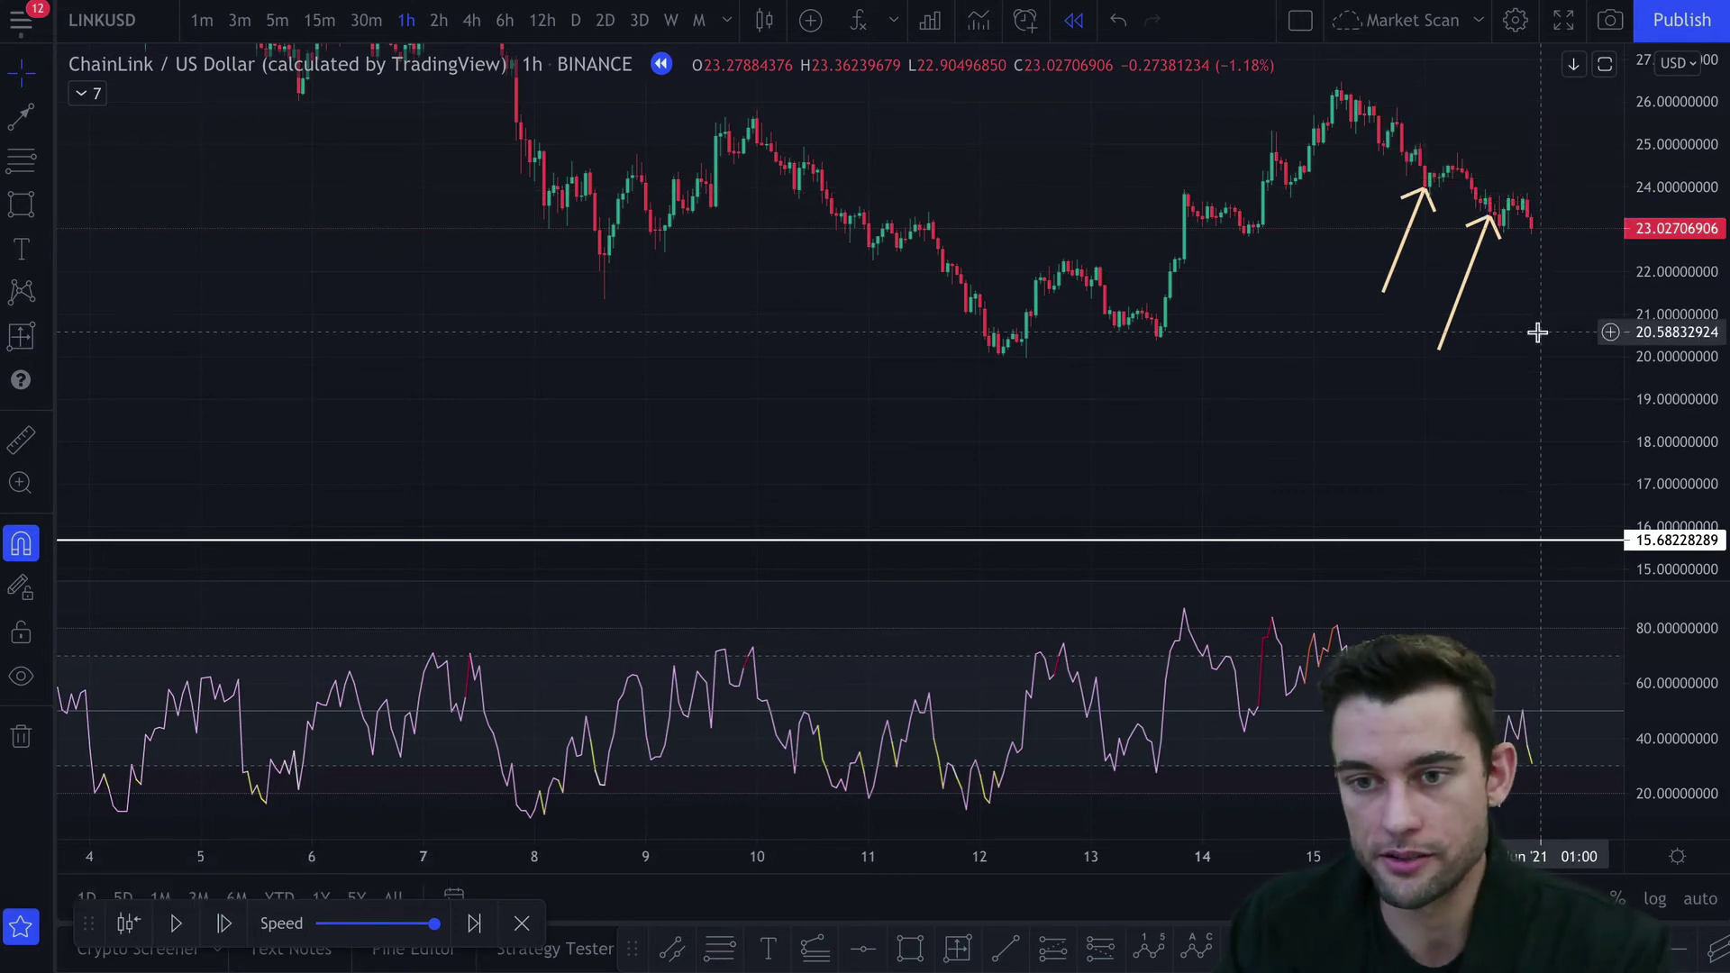
Advance the bar replay to the morning of 17 June and temporarily measure from just before the second arrow to the 08:00 candle
click(181, 924)
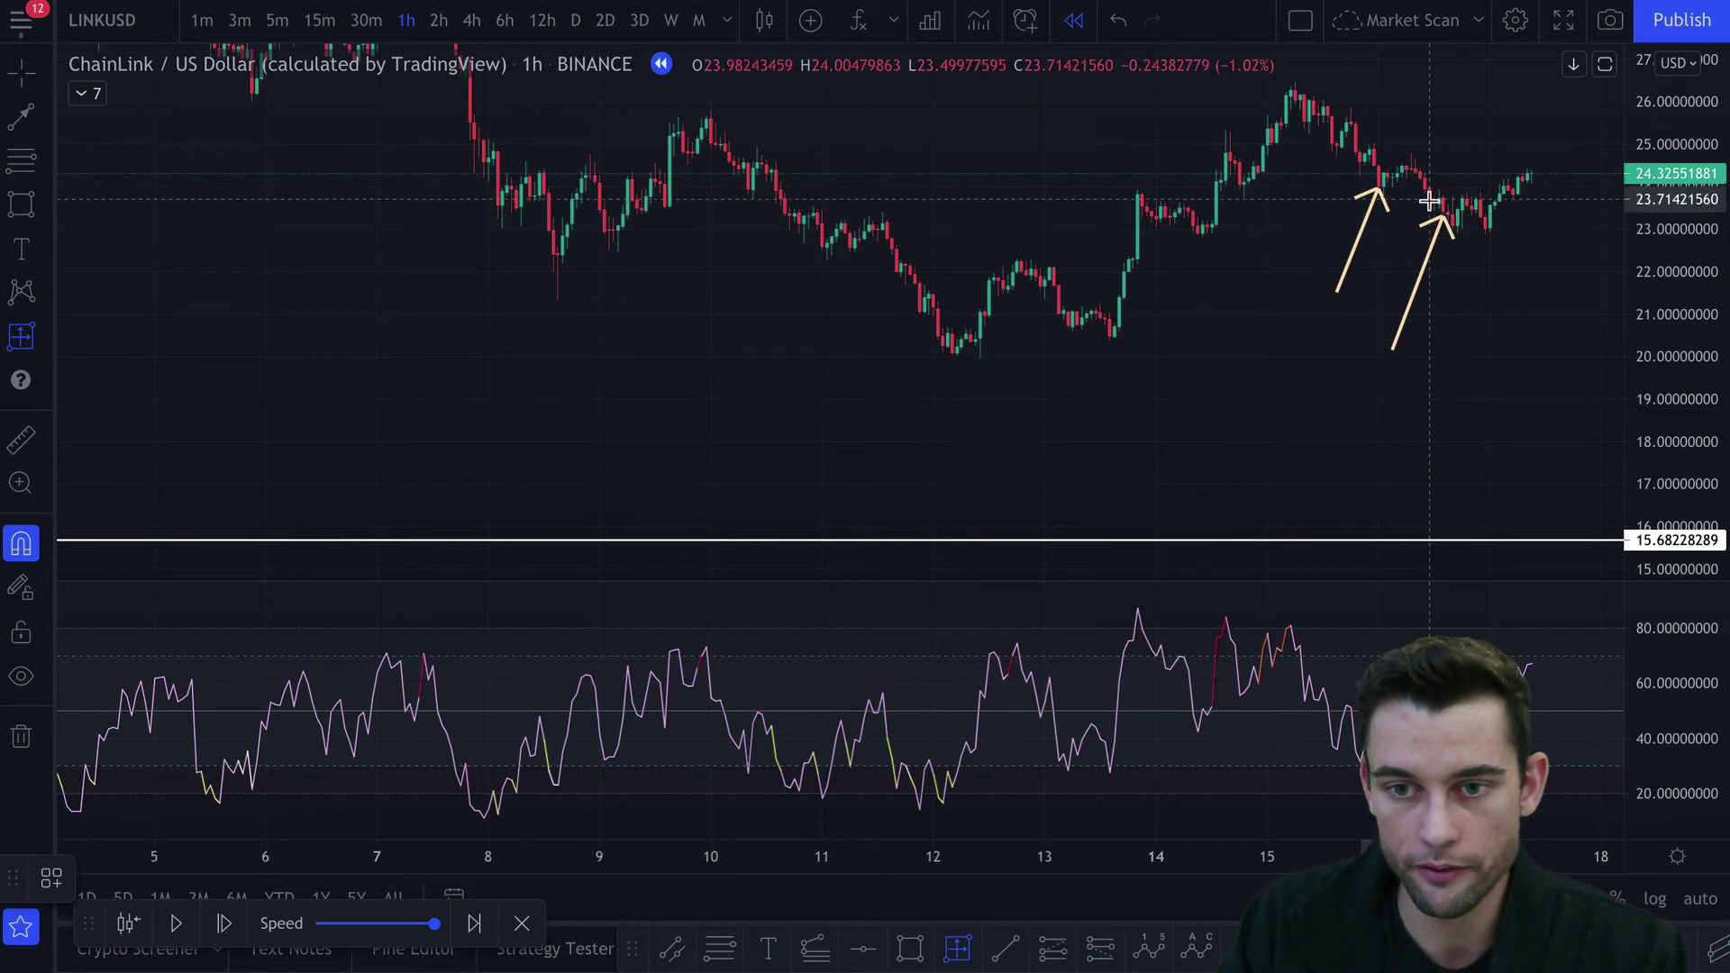
shift+click(1430, 199)
click(1523, 174)
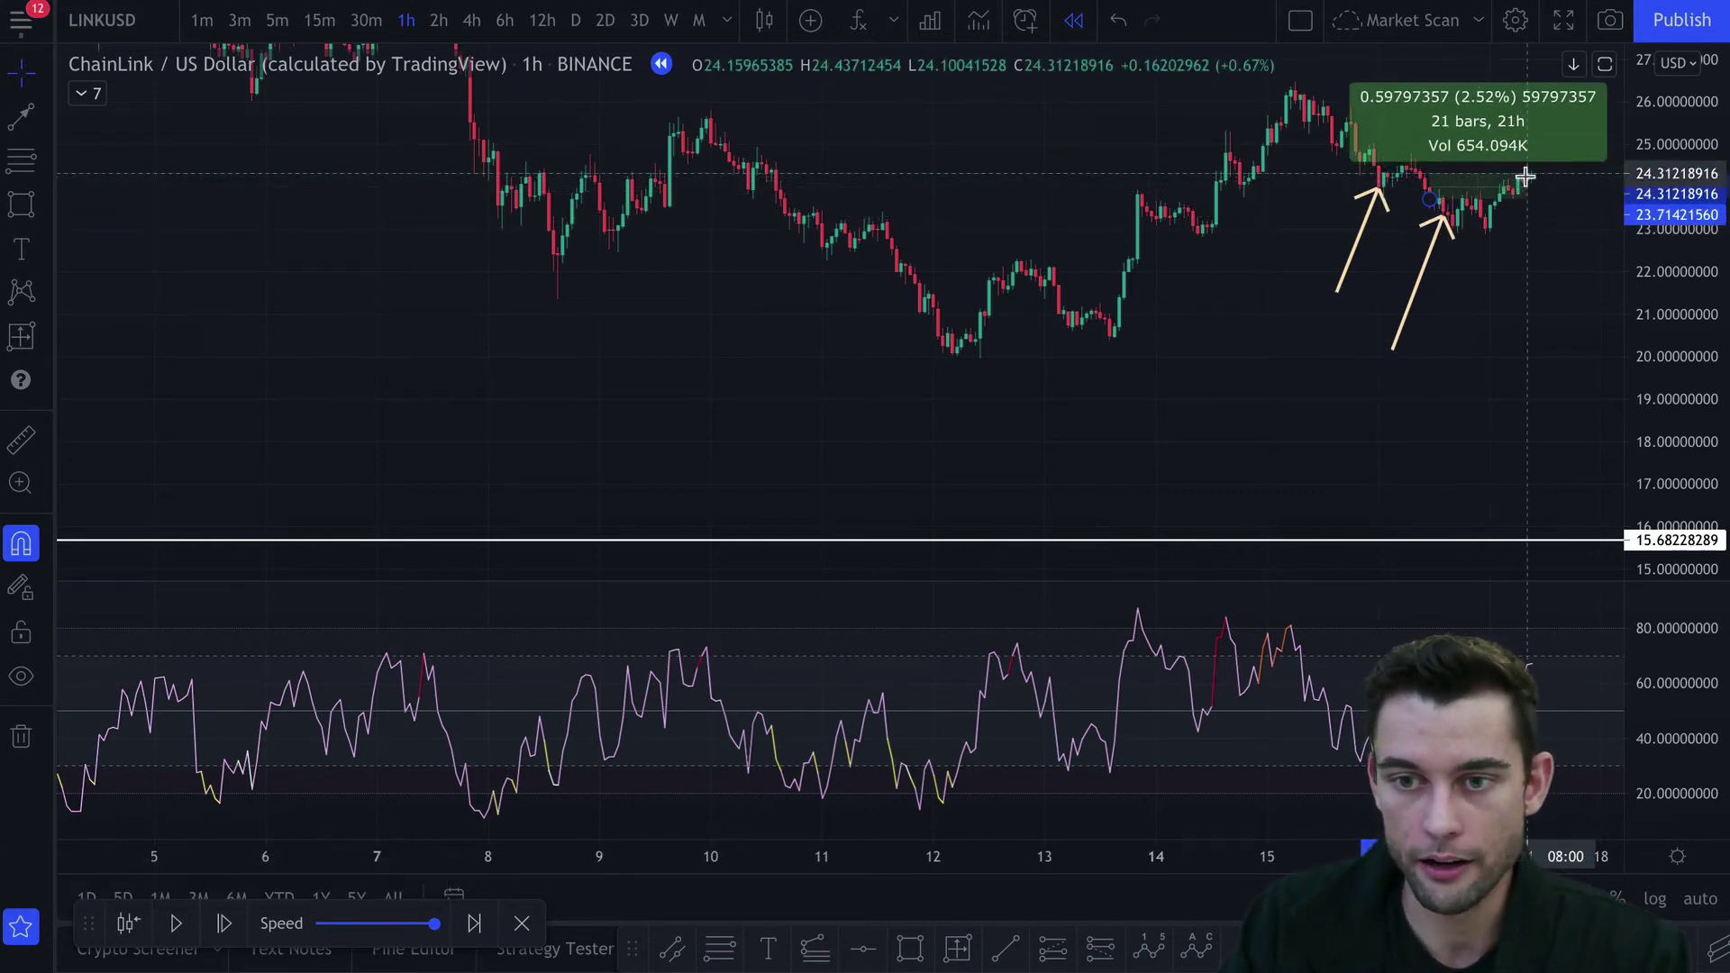
click(1553, 199)
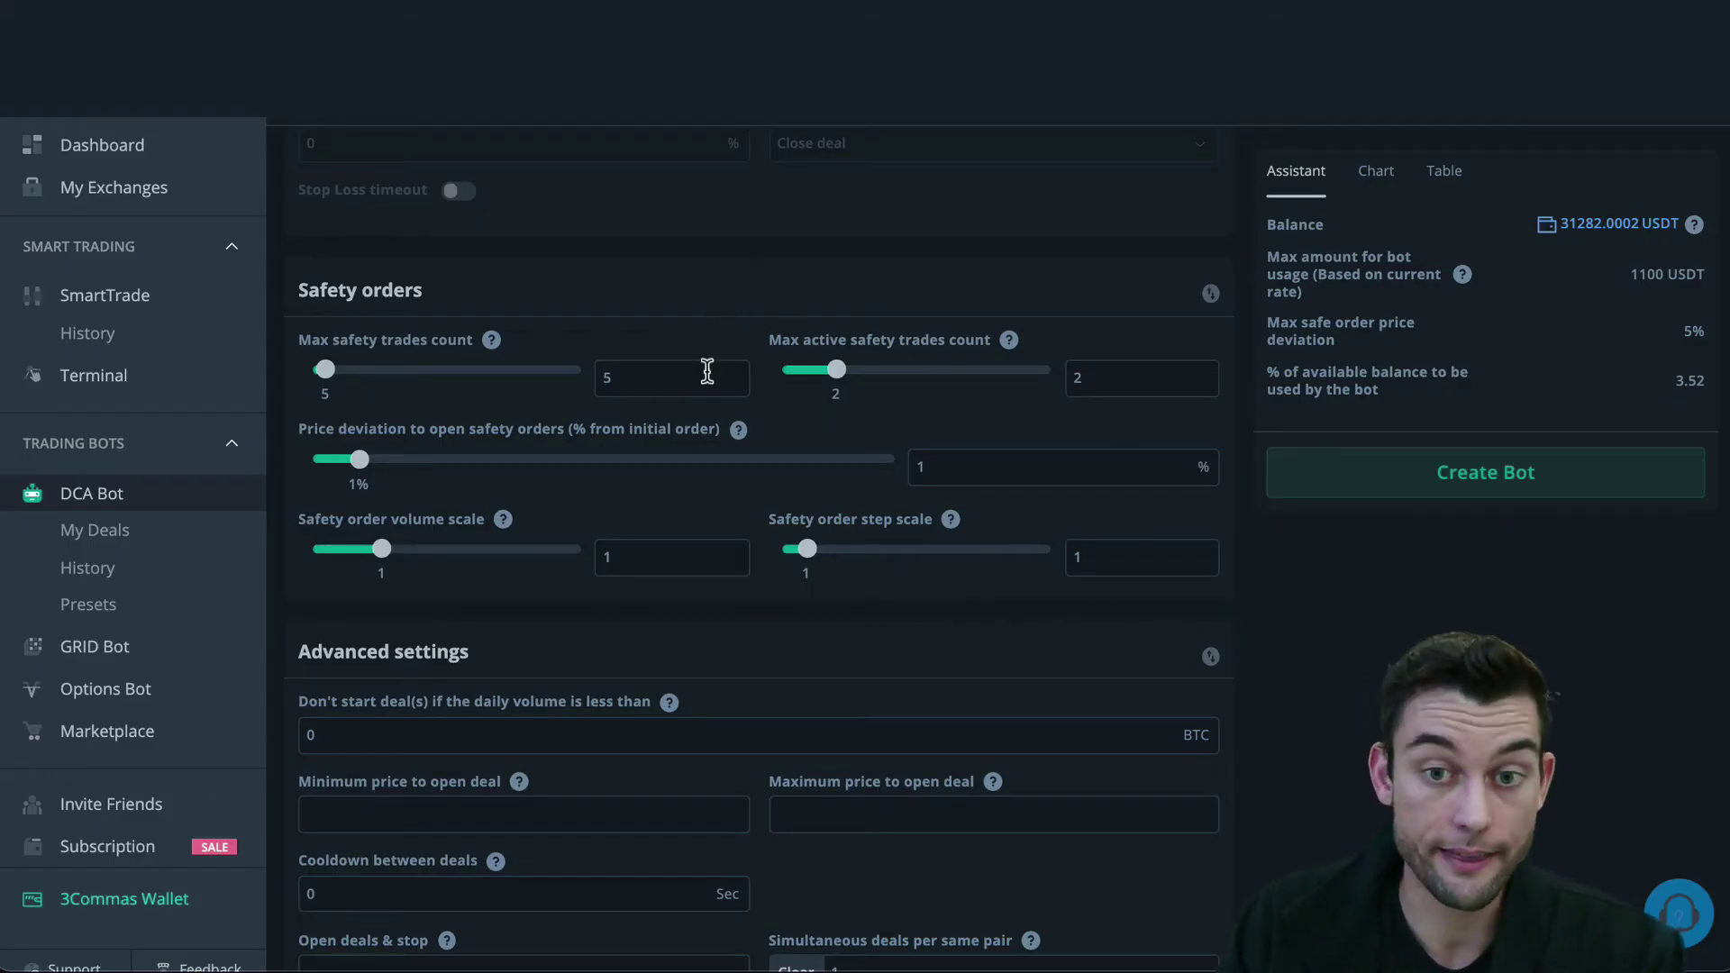
Set the take profit target to 2% in the 3Commas DCA bot settings
scroll(797, 365, up, 7)
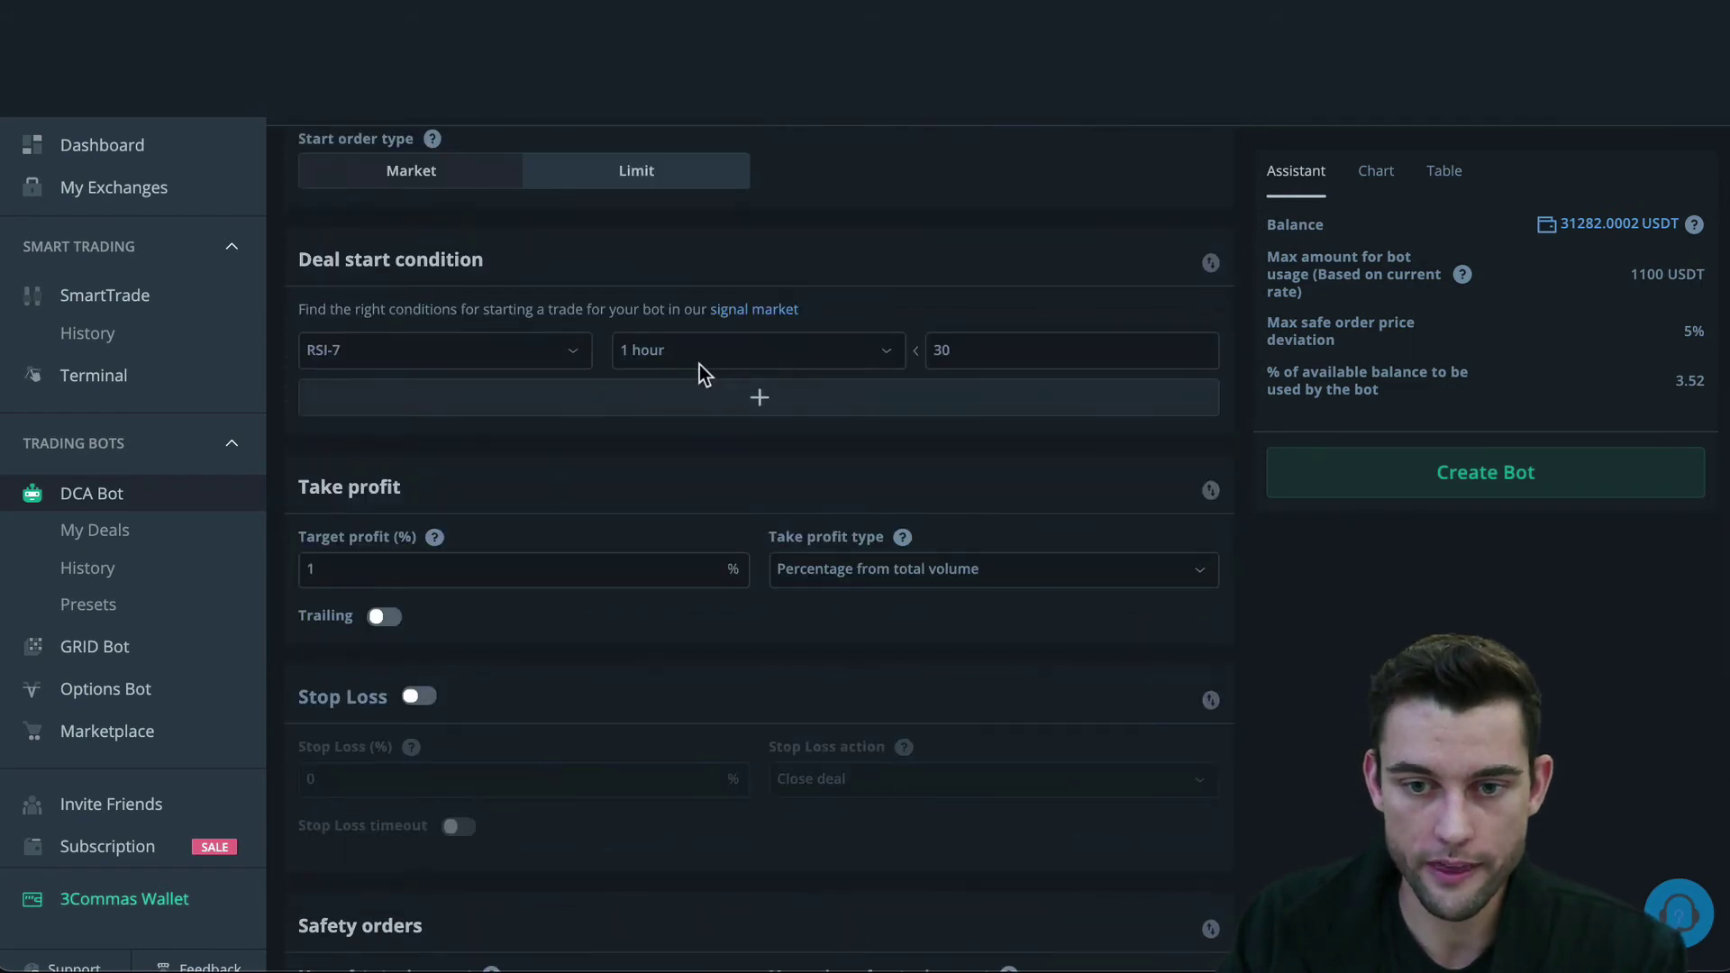
scroll(761, 394, down, 5)
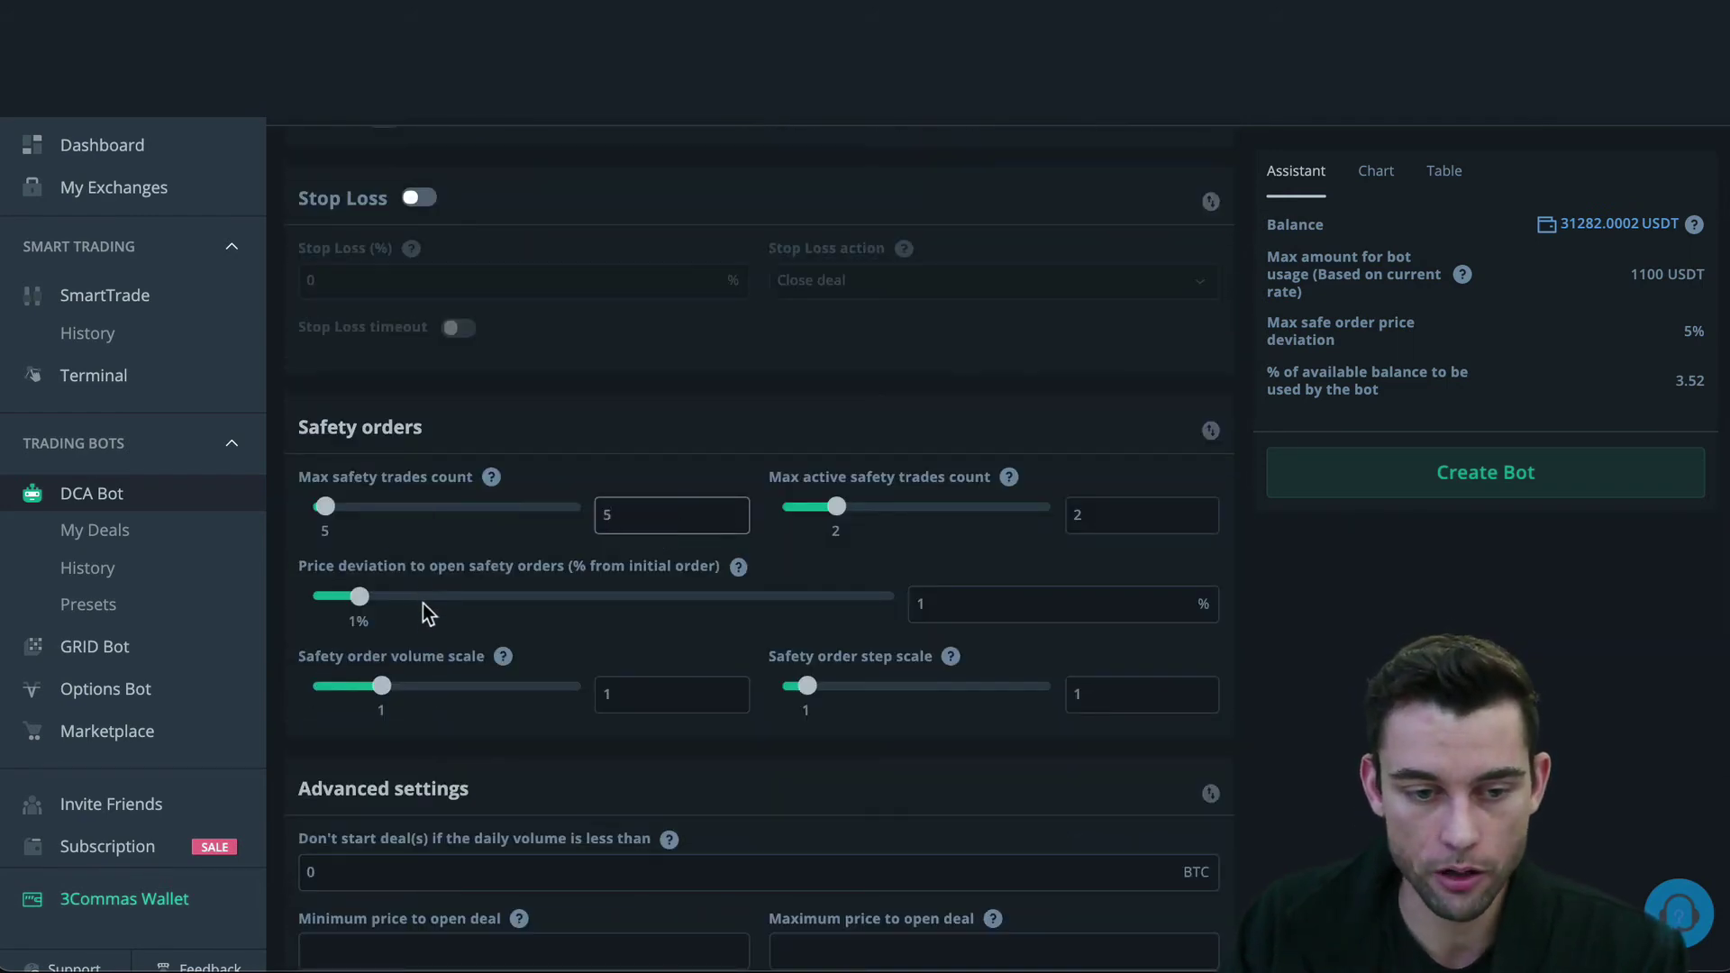
scroll(647, 662, up, 4)
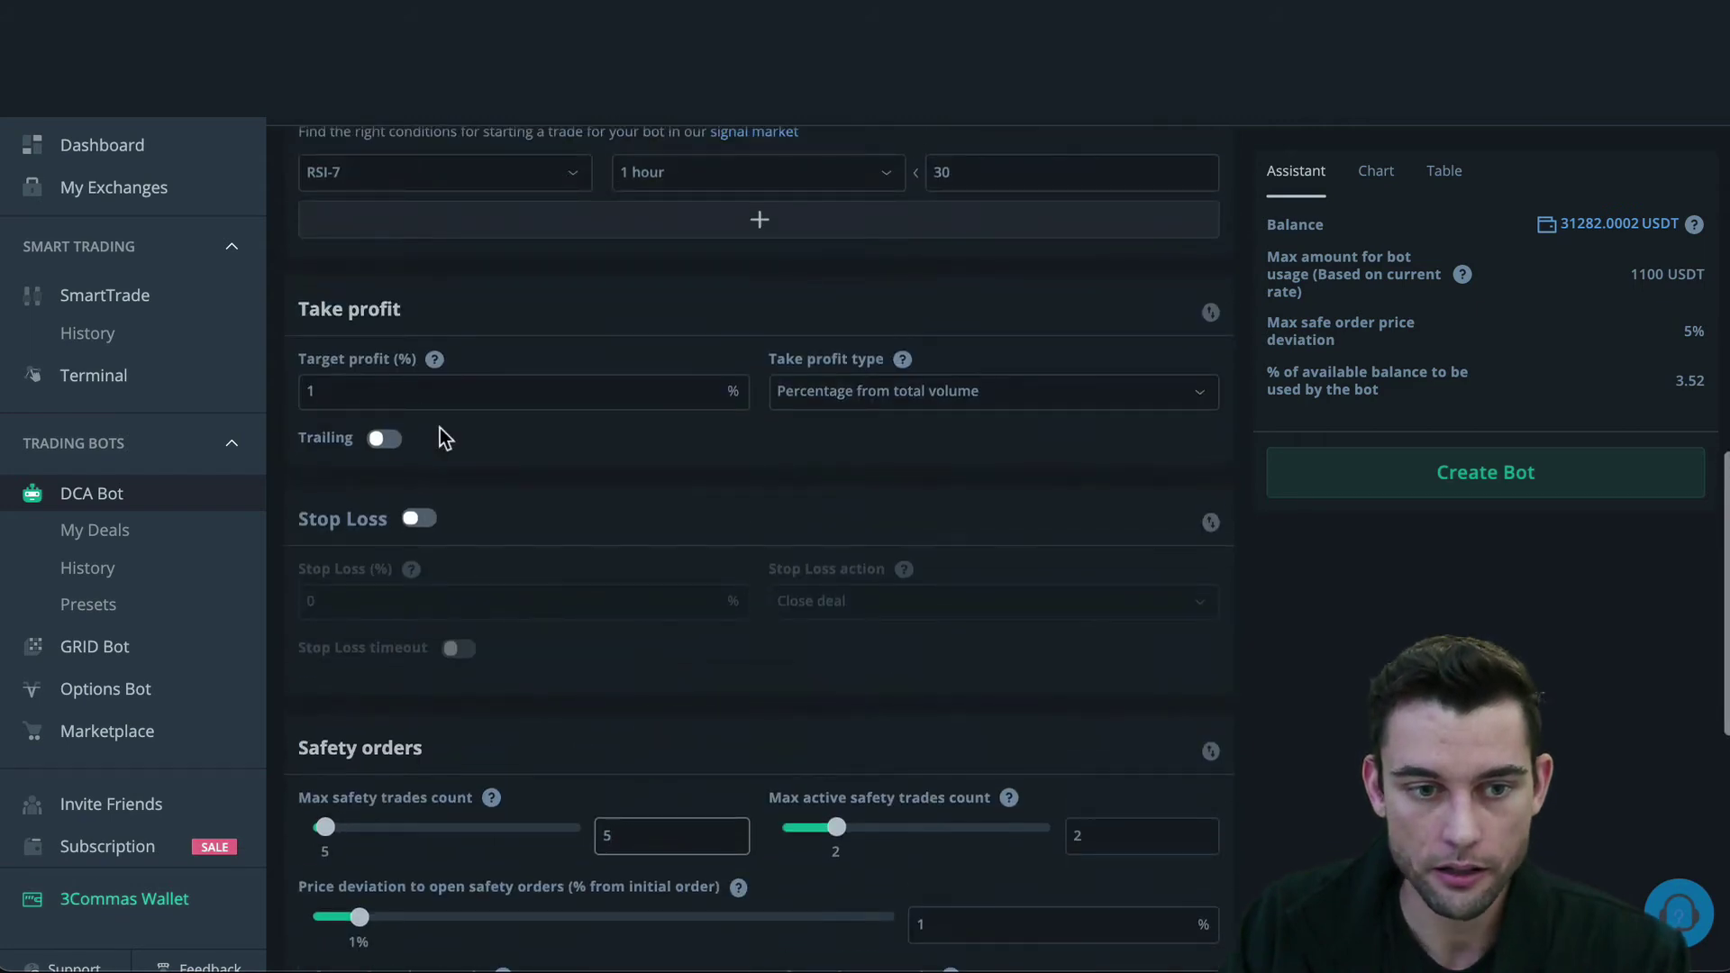
click(382, 387)
key(BackSpace)
text(2)
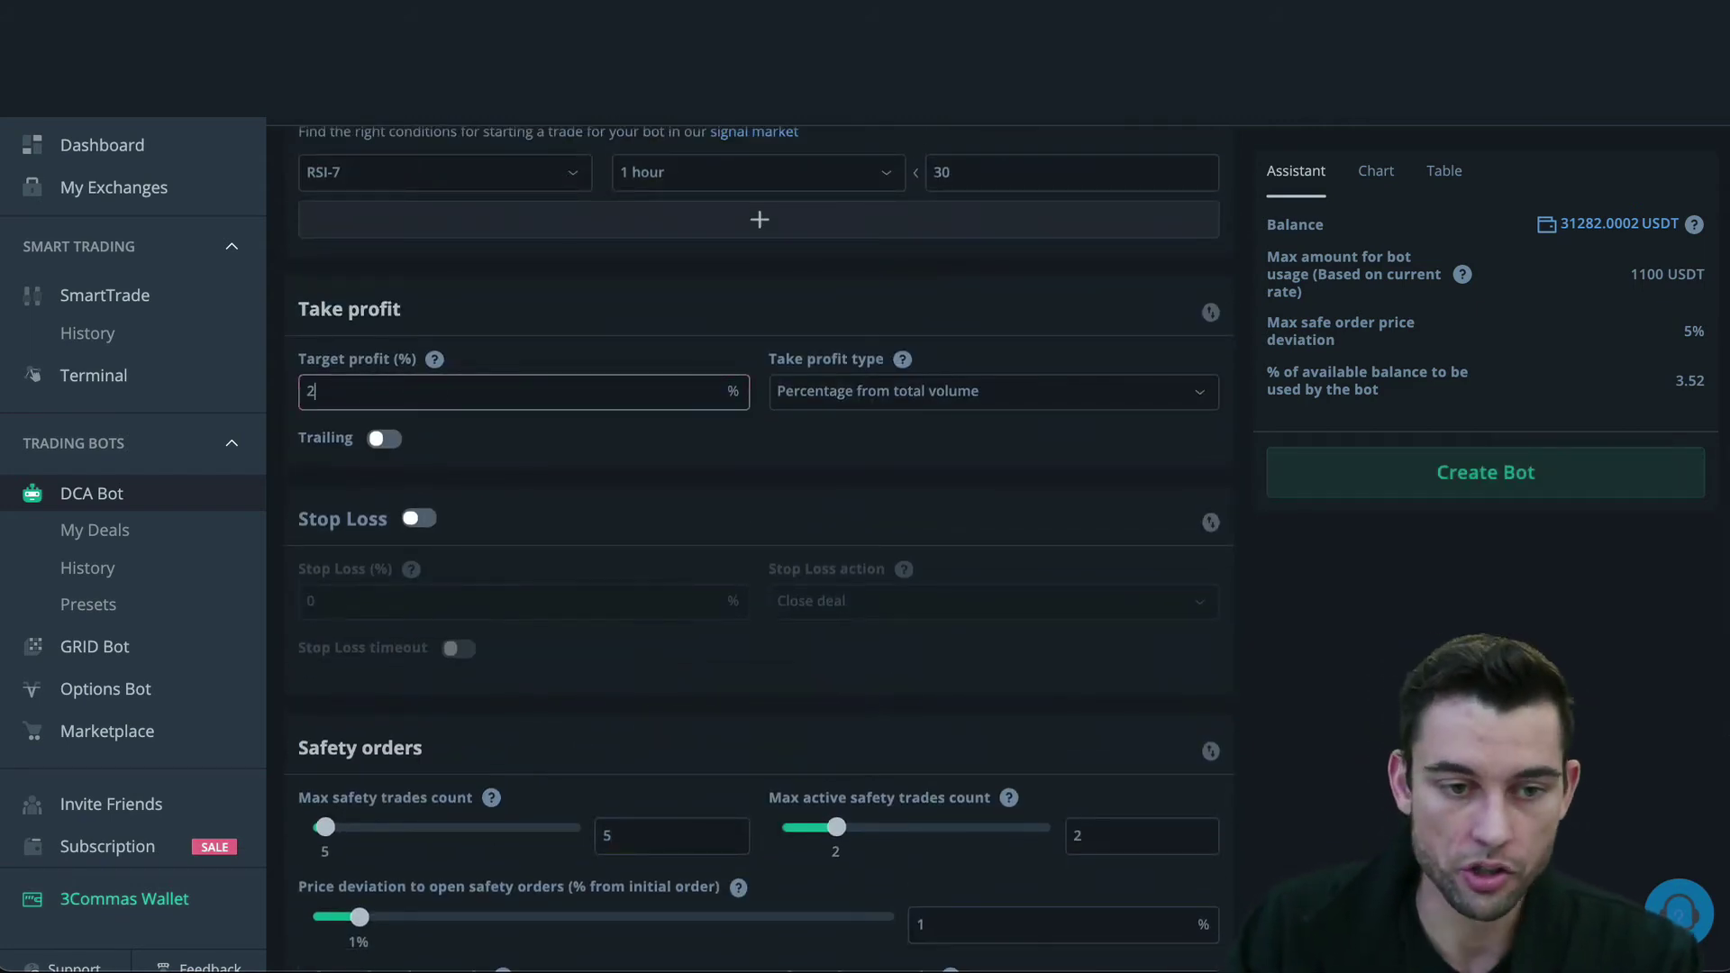
scroll(578, 383, down, 1)
click(411, 280)
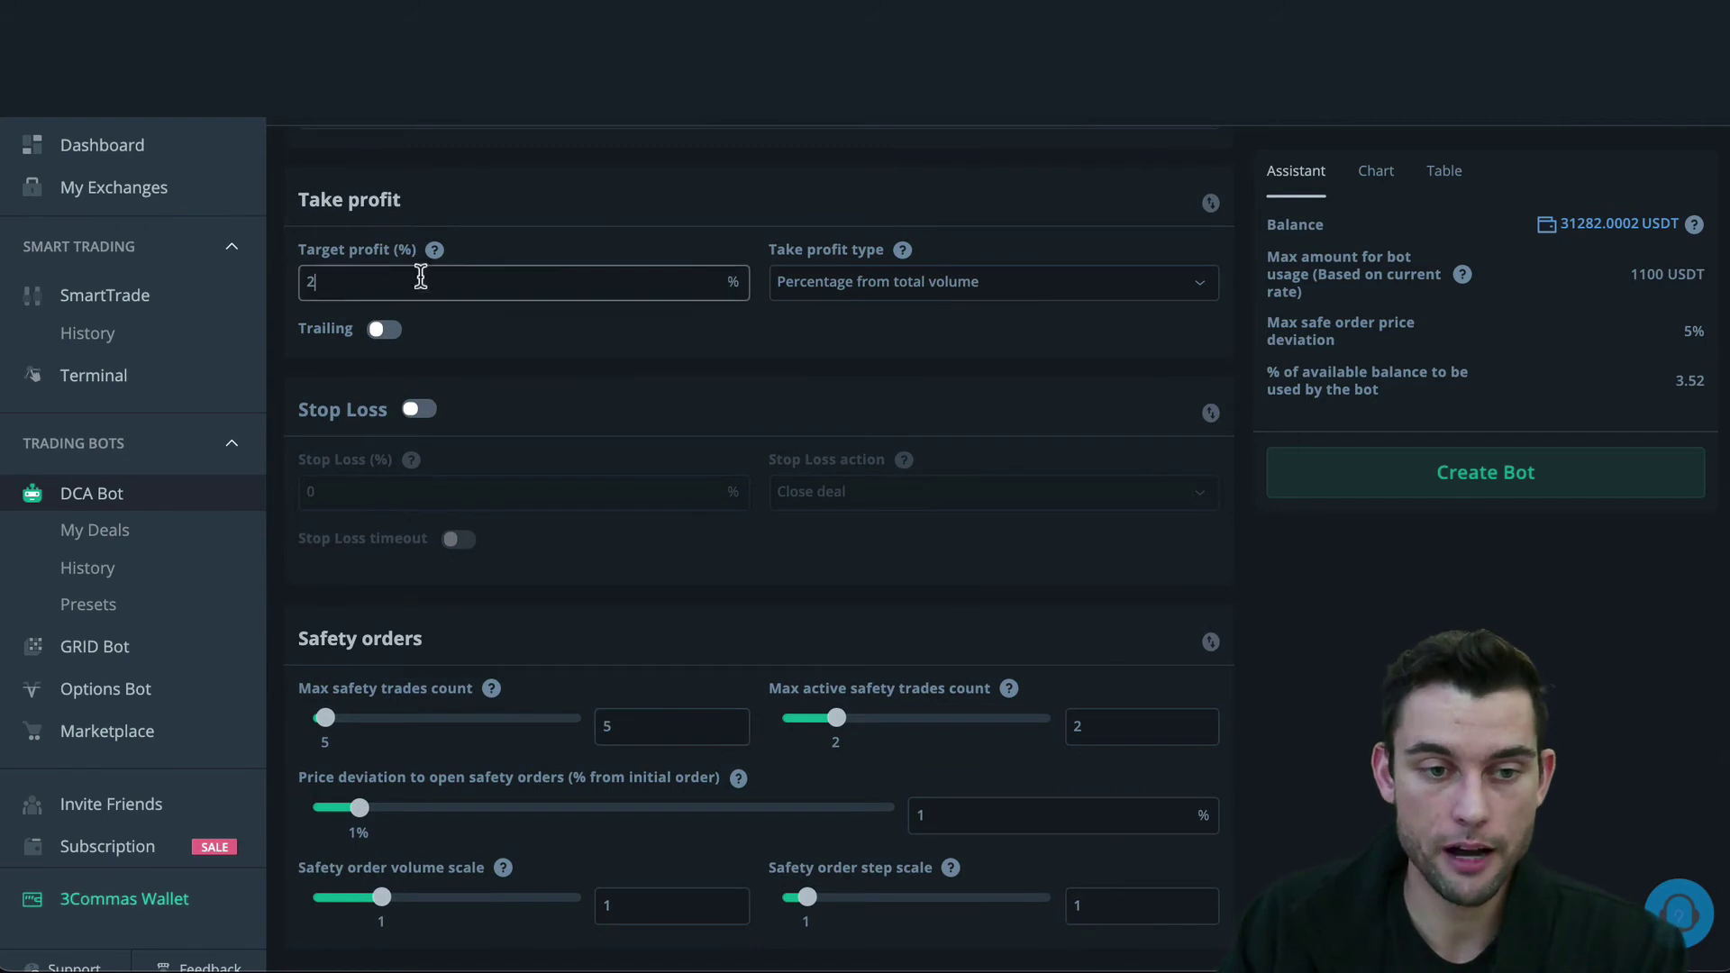
scroll(615, 623, down, 1)
click(626, 608)
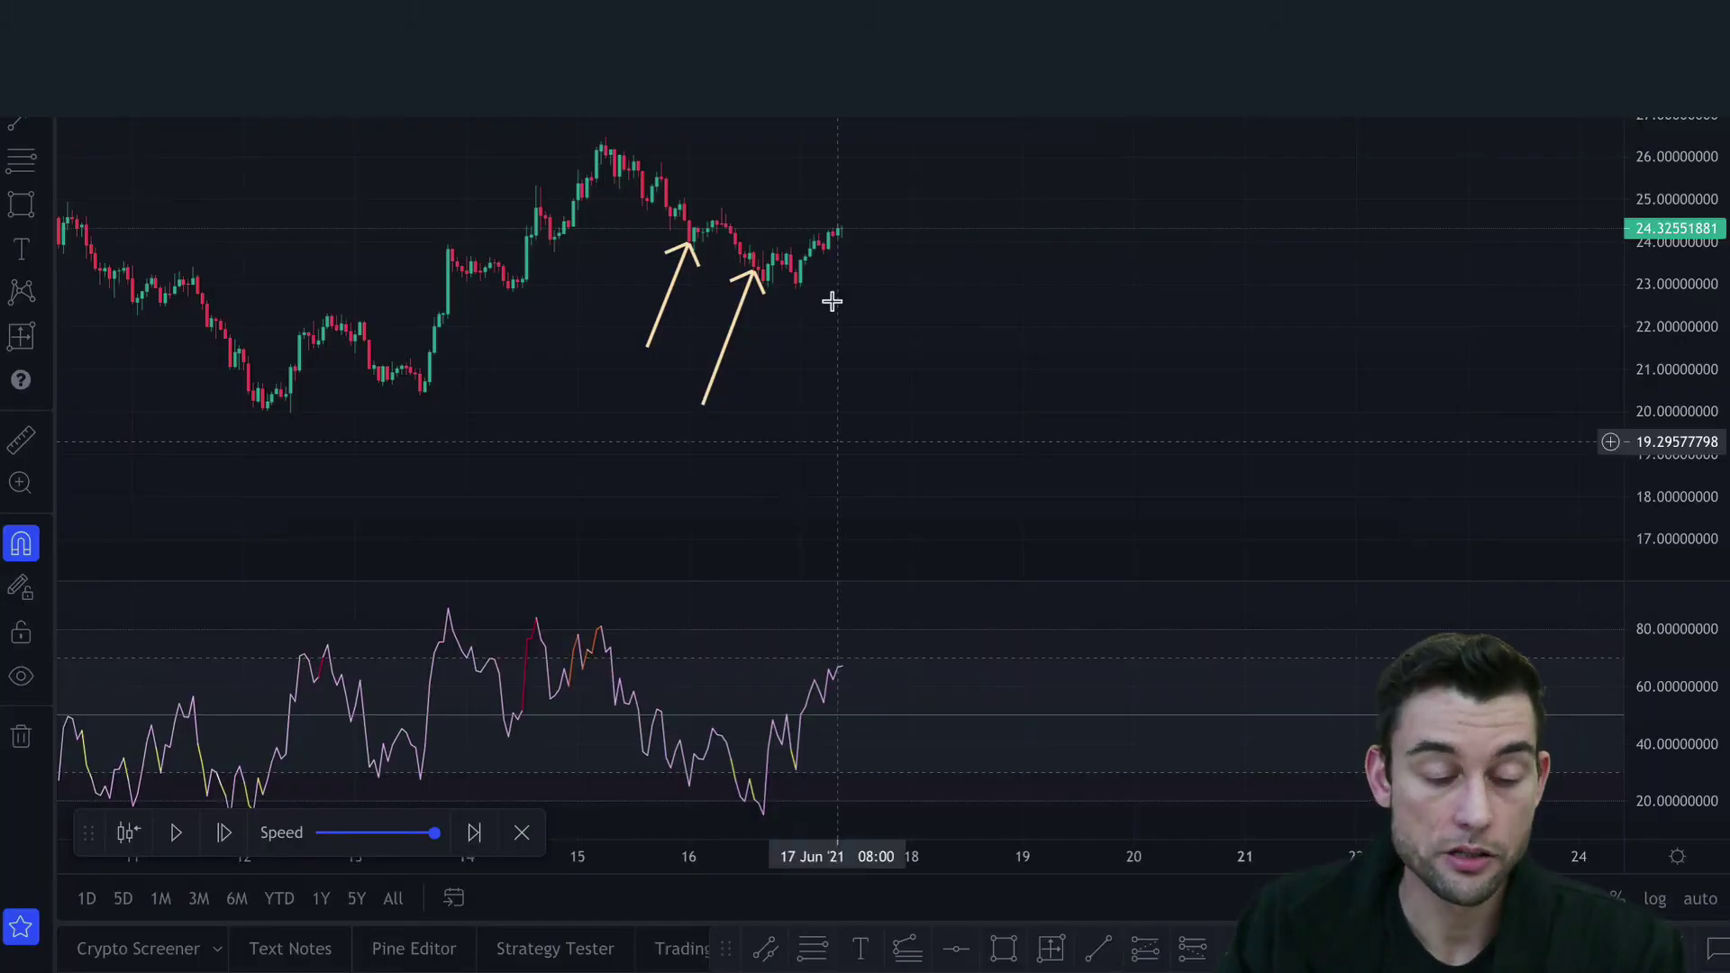
On the LINKUSD chart, advance the replay to 18 June 00:00 and temporarily measure the rise from the 17 June 18:00 candle
scroll(996, 394, down, 2)
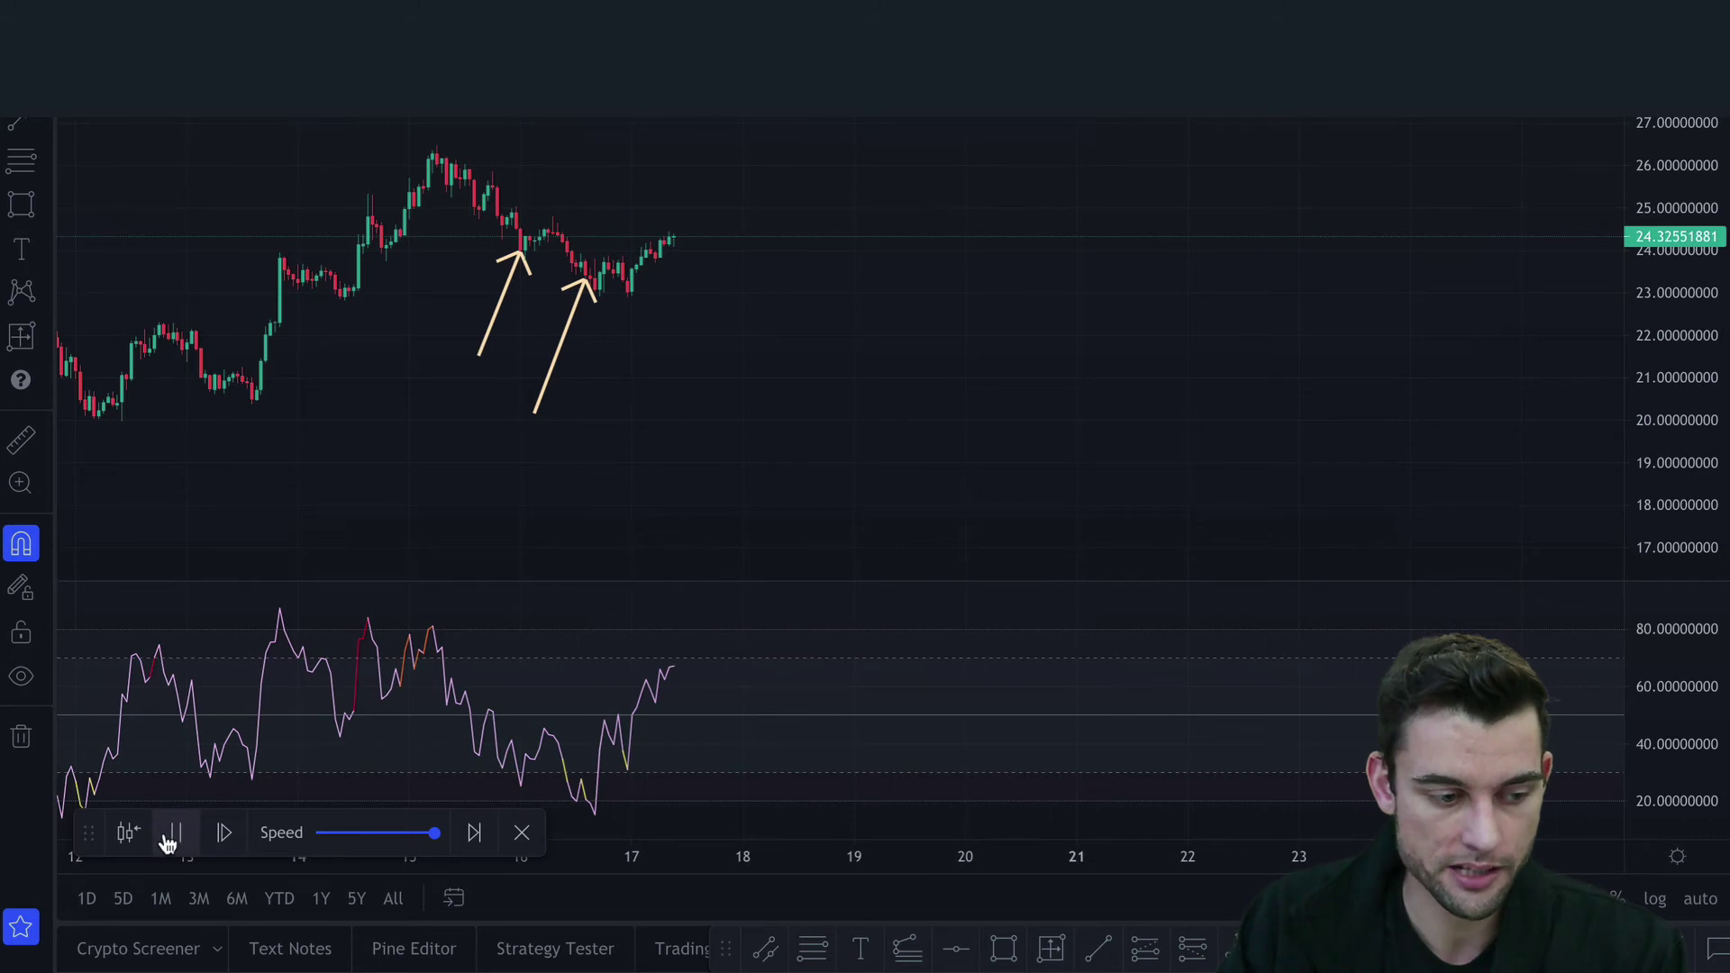
click(171, 834)
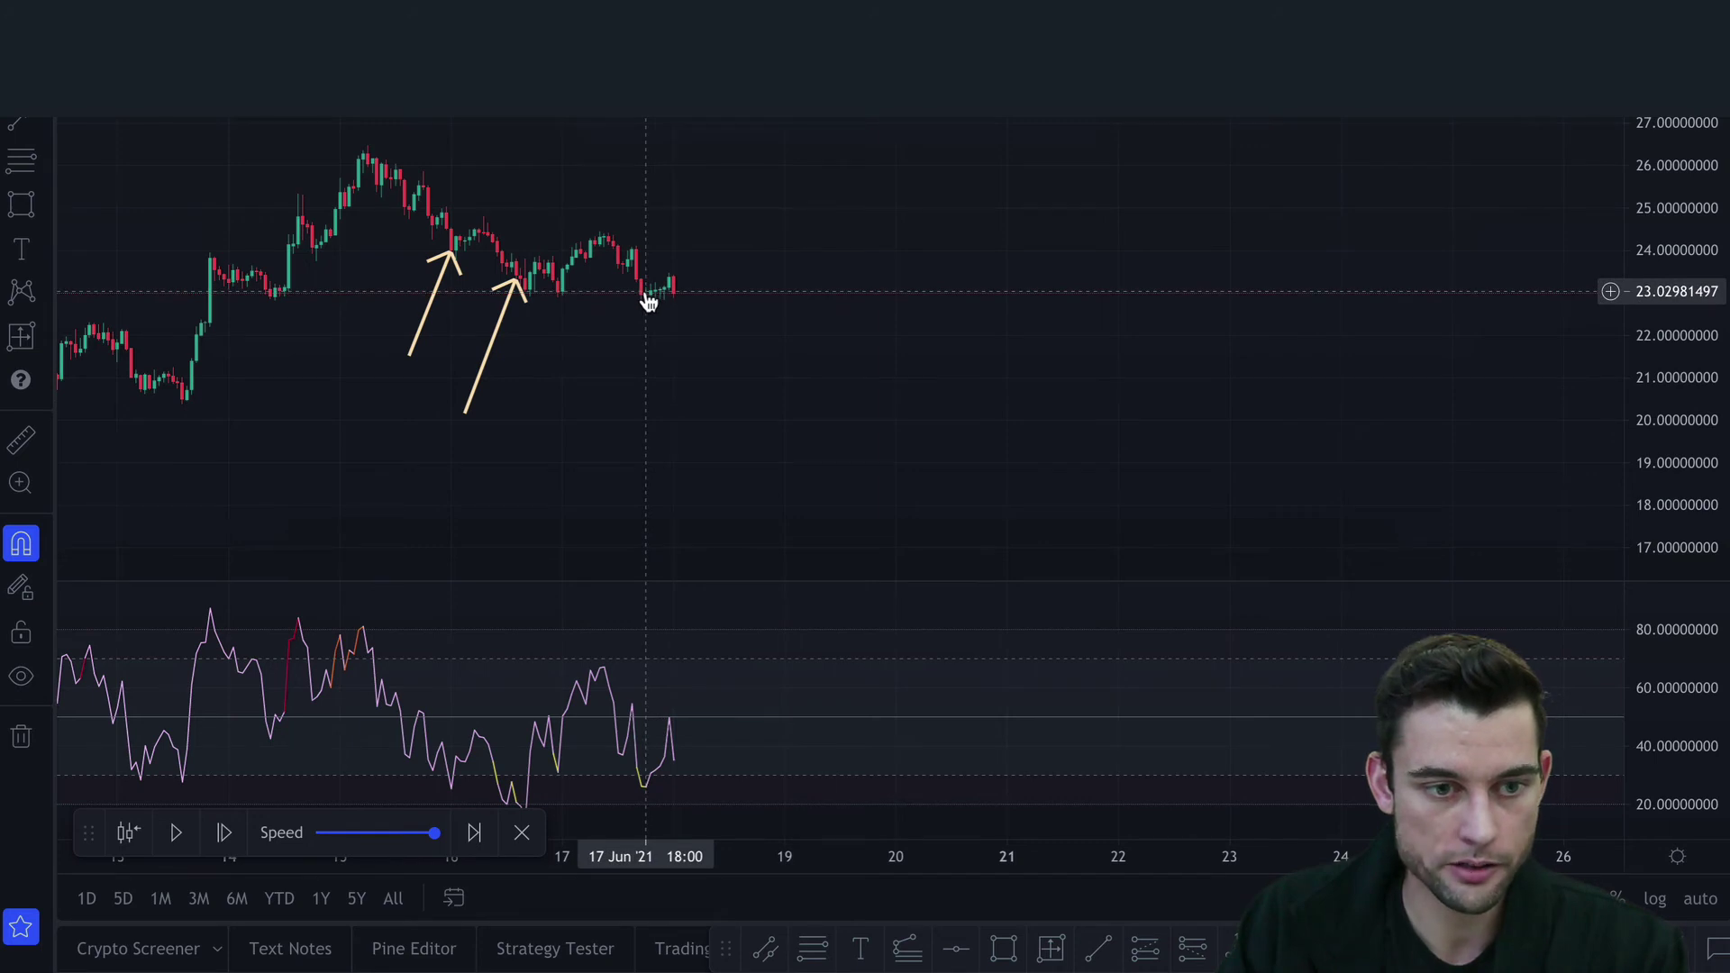
click(1049, 949)
drag(646, 276, 673, 238)
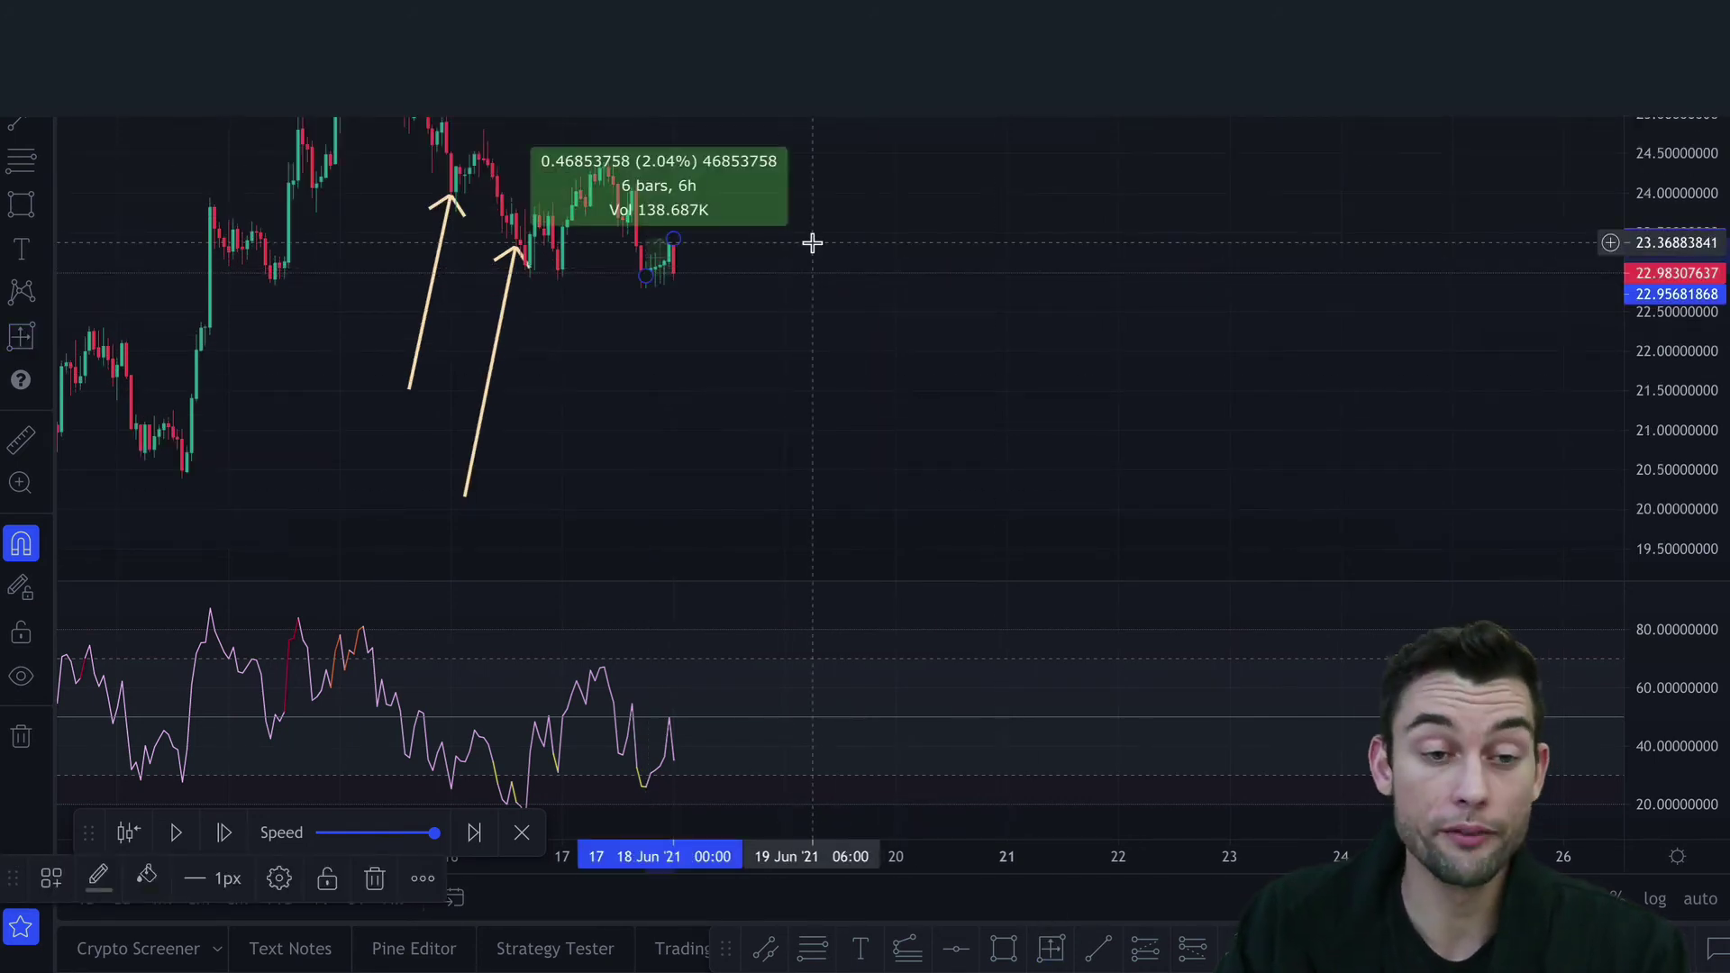
click(674, 245)
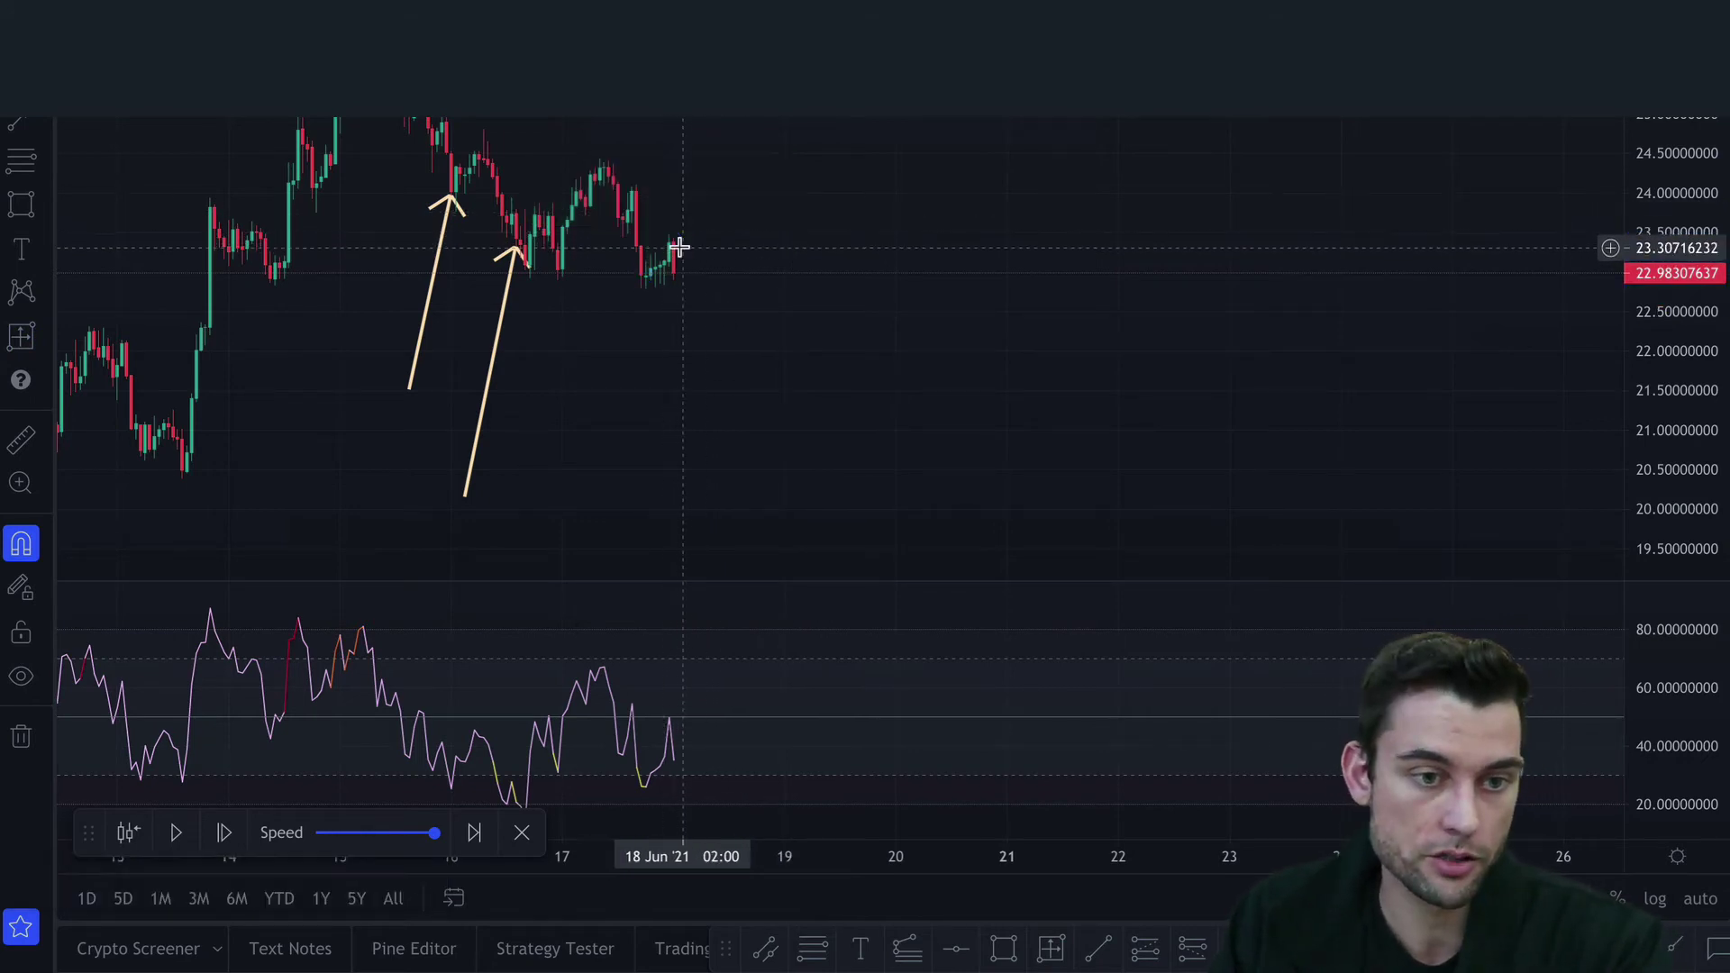
Advance the replay to mid-morning on 18 June and temporarily measure the price rise from the 02:00 candle to the 05:00 high
click(174, 833)
click(174, 833)
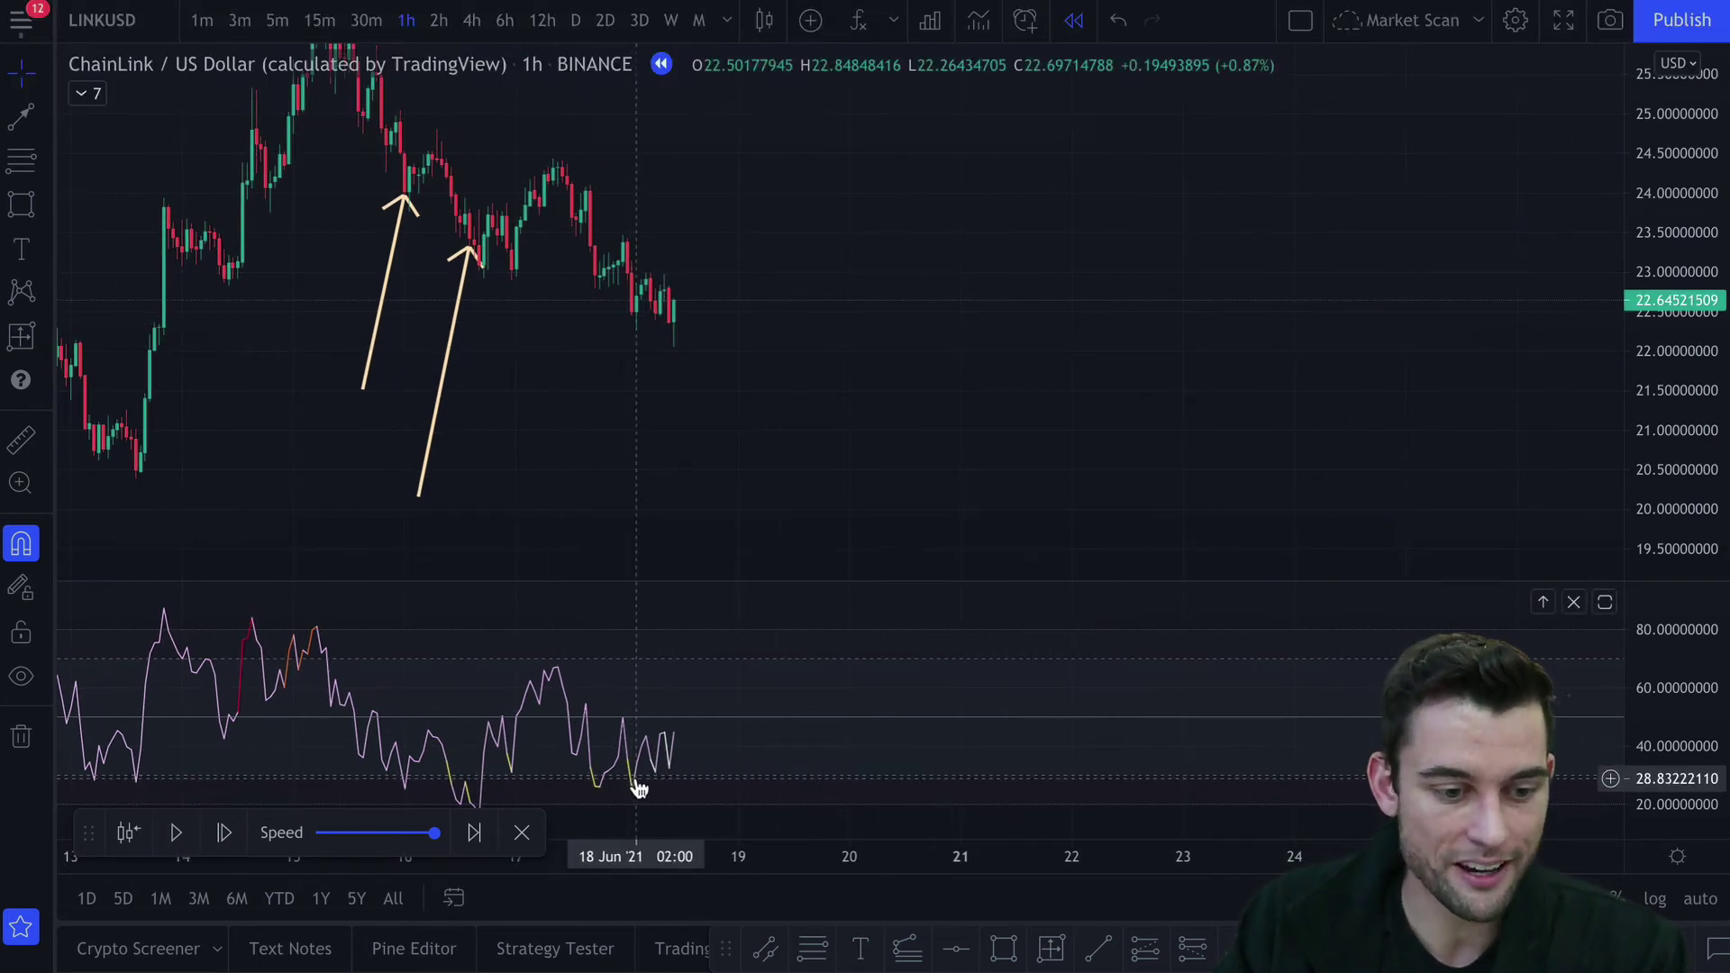
click(1050, 955)
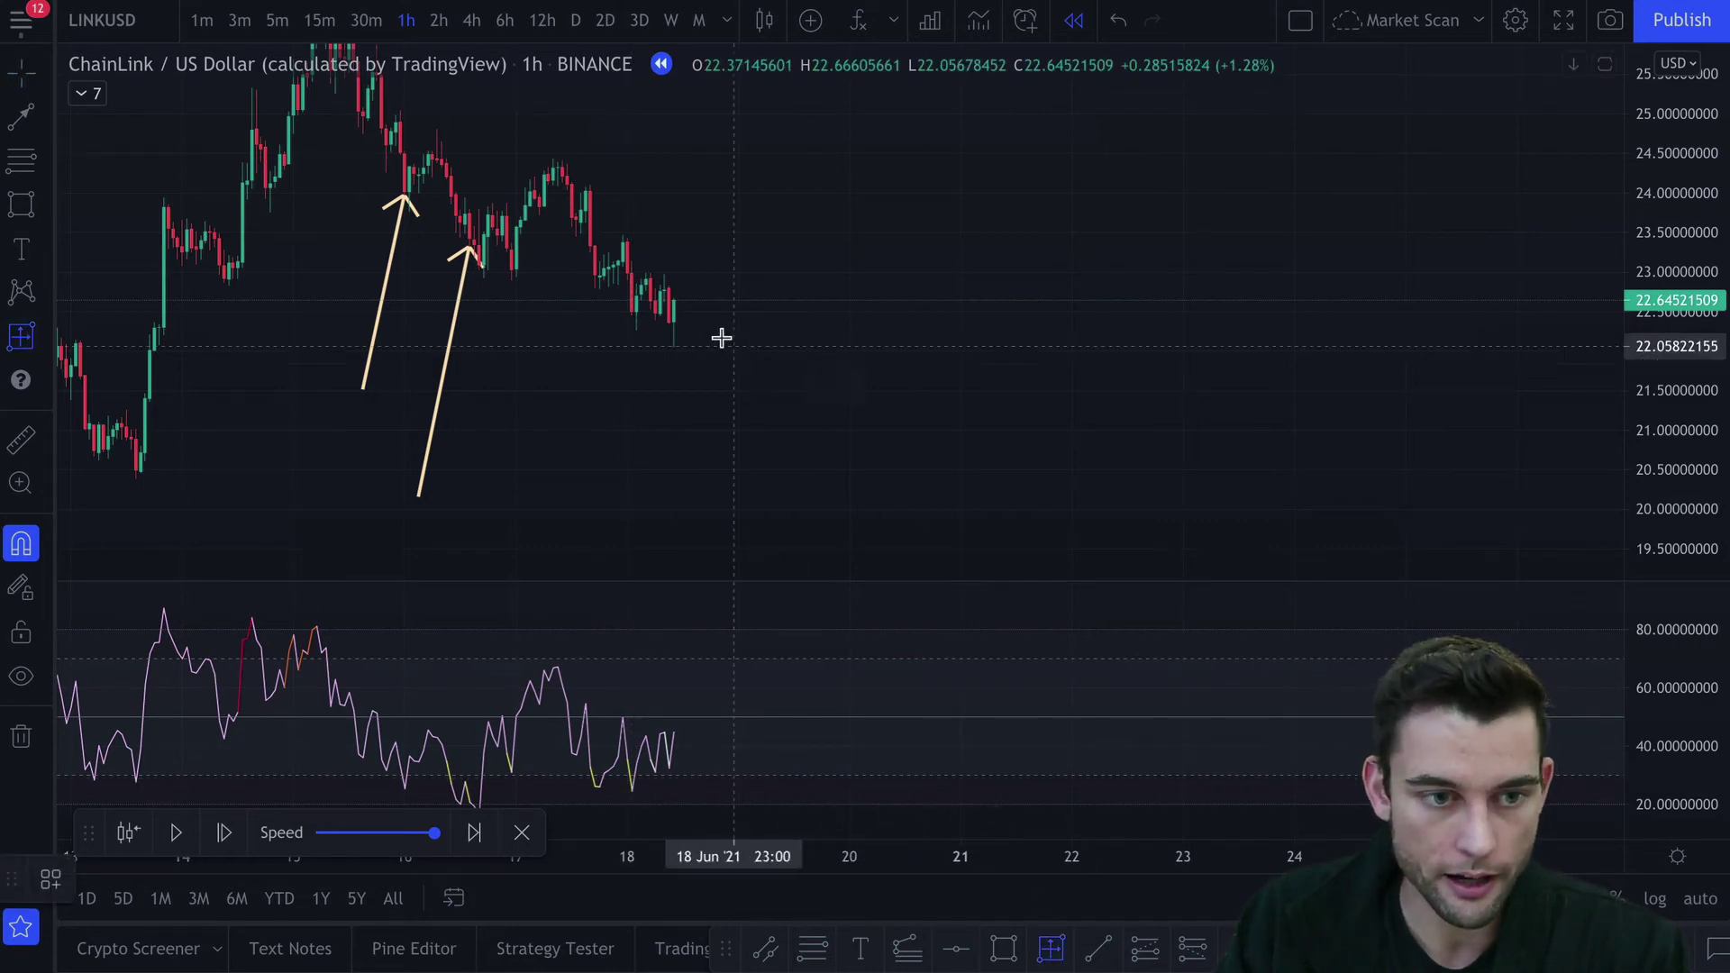
click(636, 311)
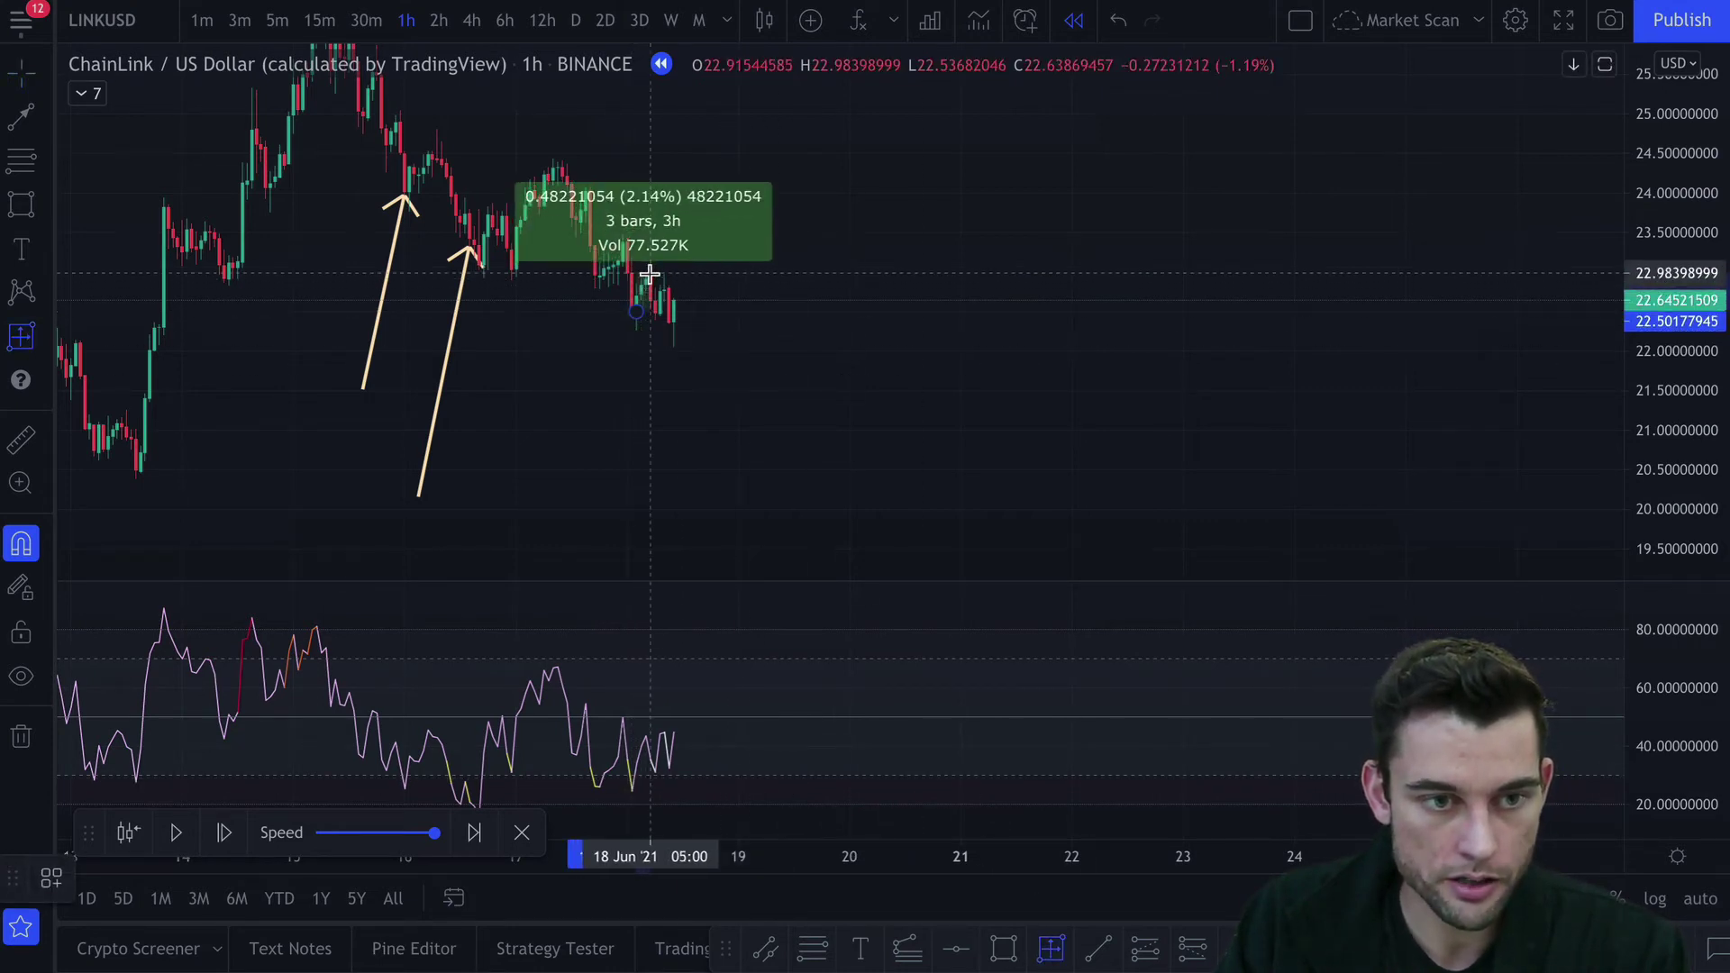
click(649, 270)
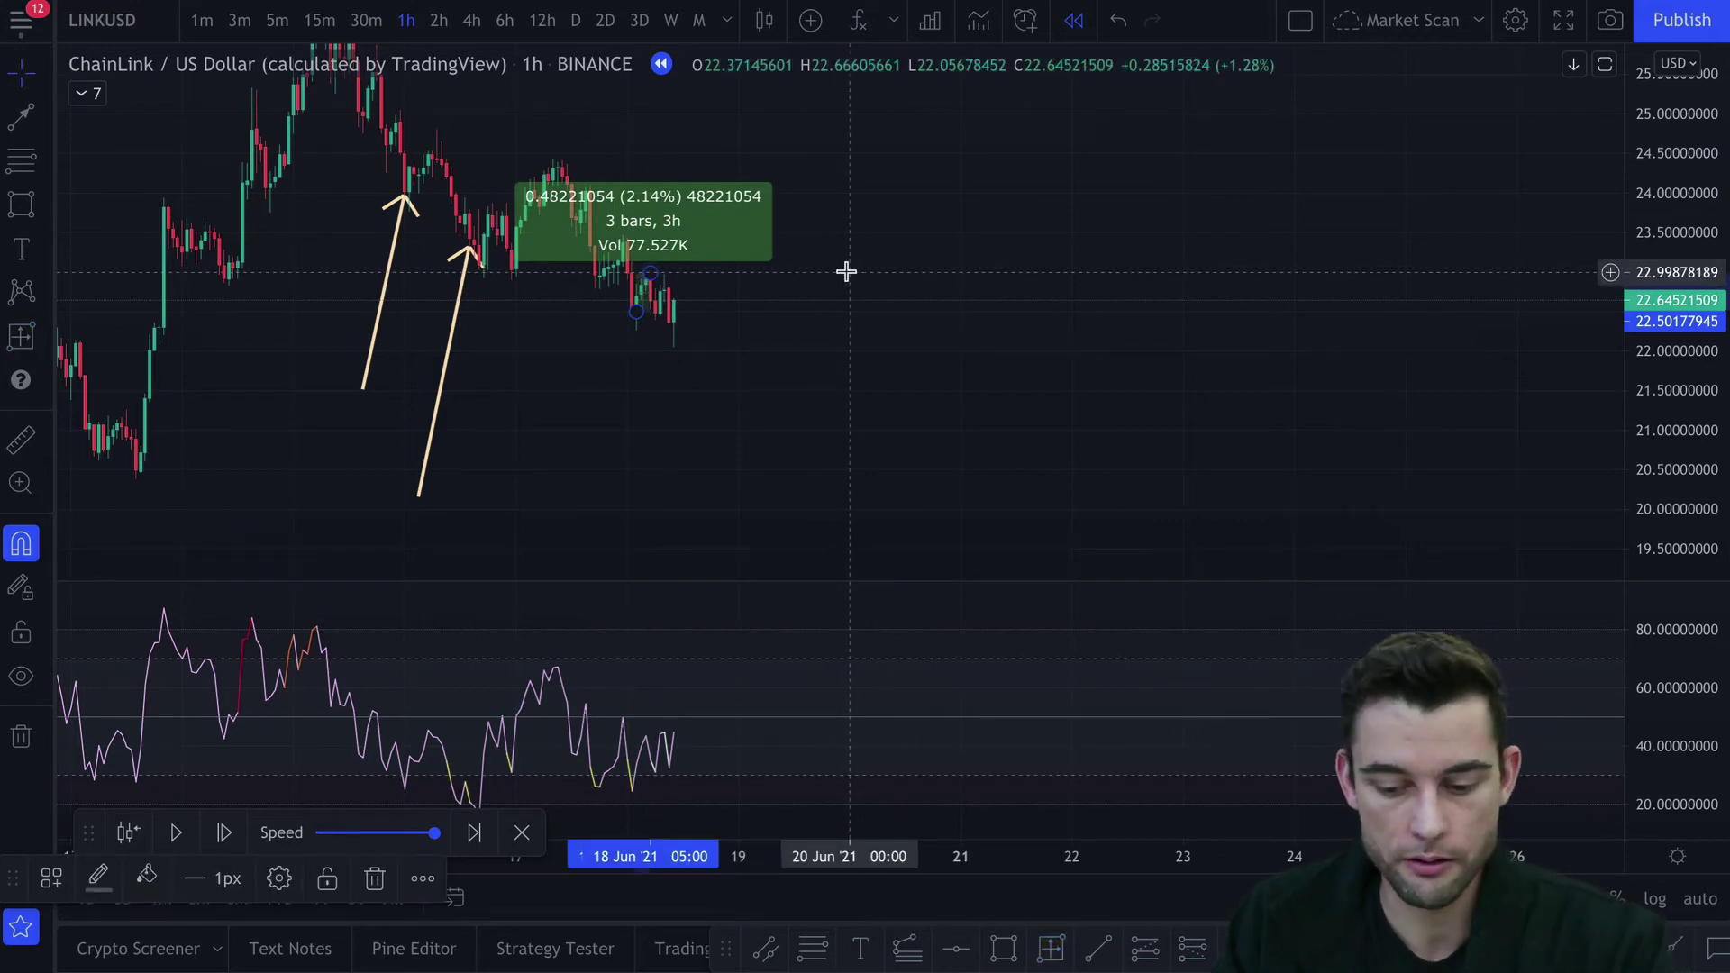
click(663, 214)
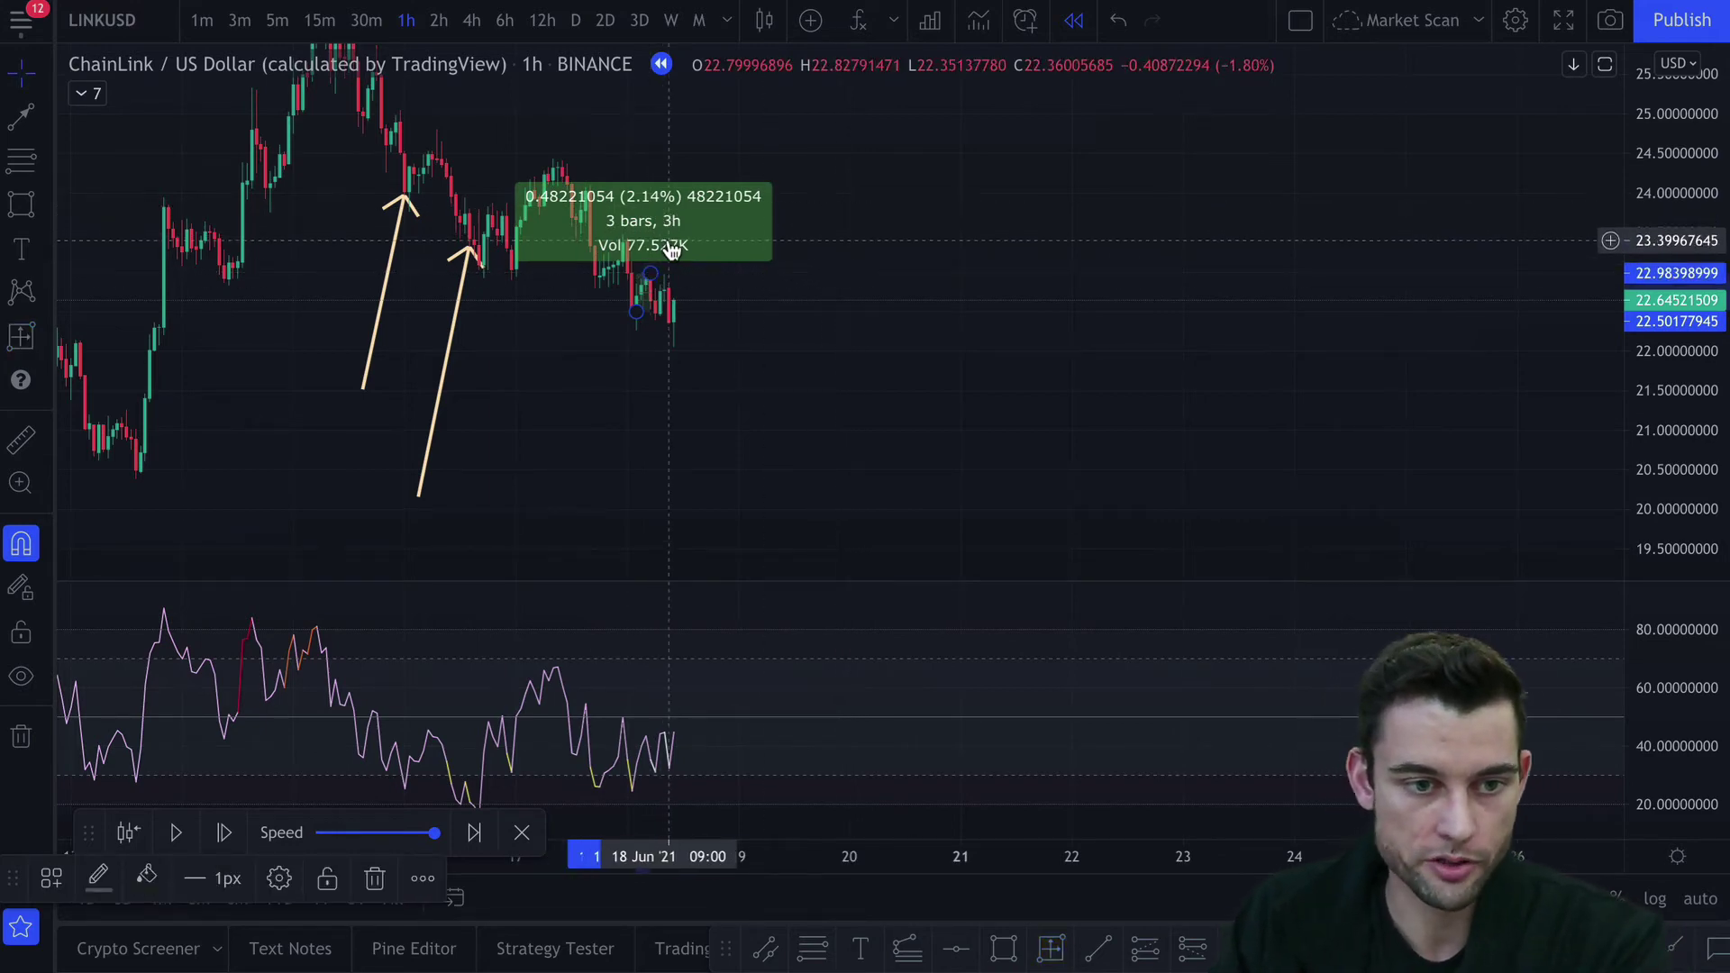
click(669, 245)
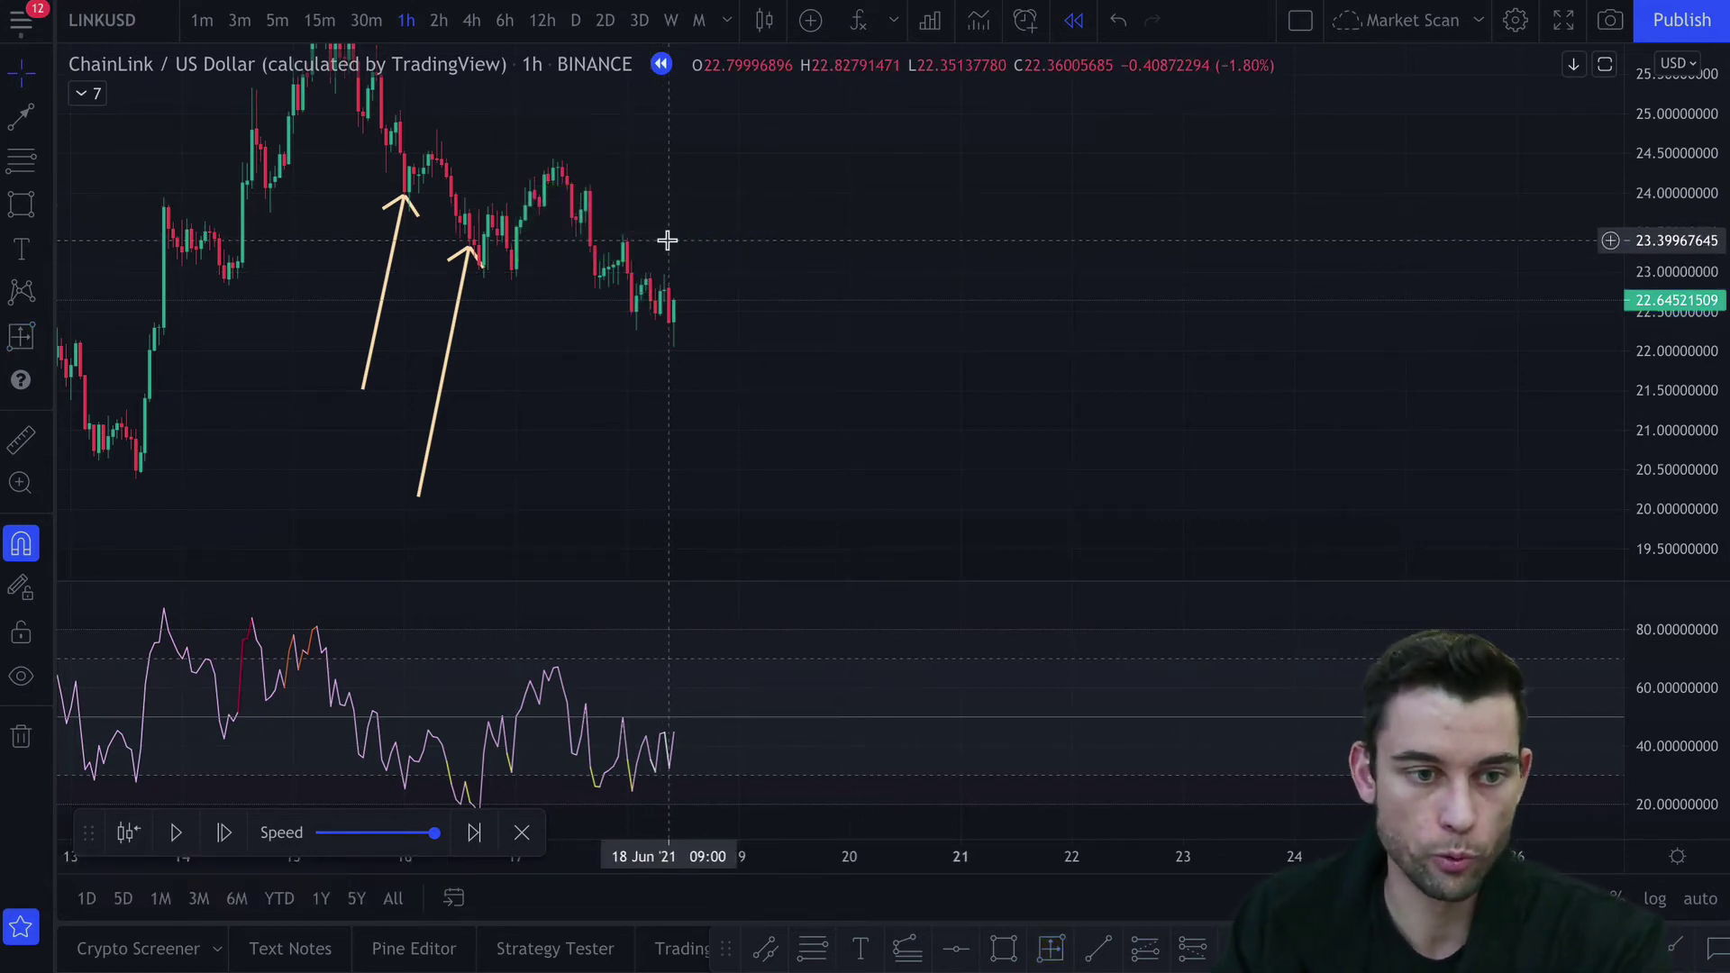
Advance the bar replay through the sharp drop to the evening of 18 June
click(177, 833)
click(177, 833)
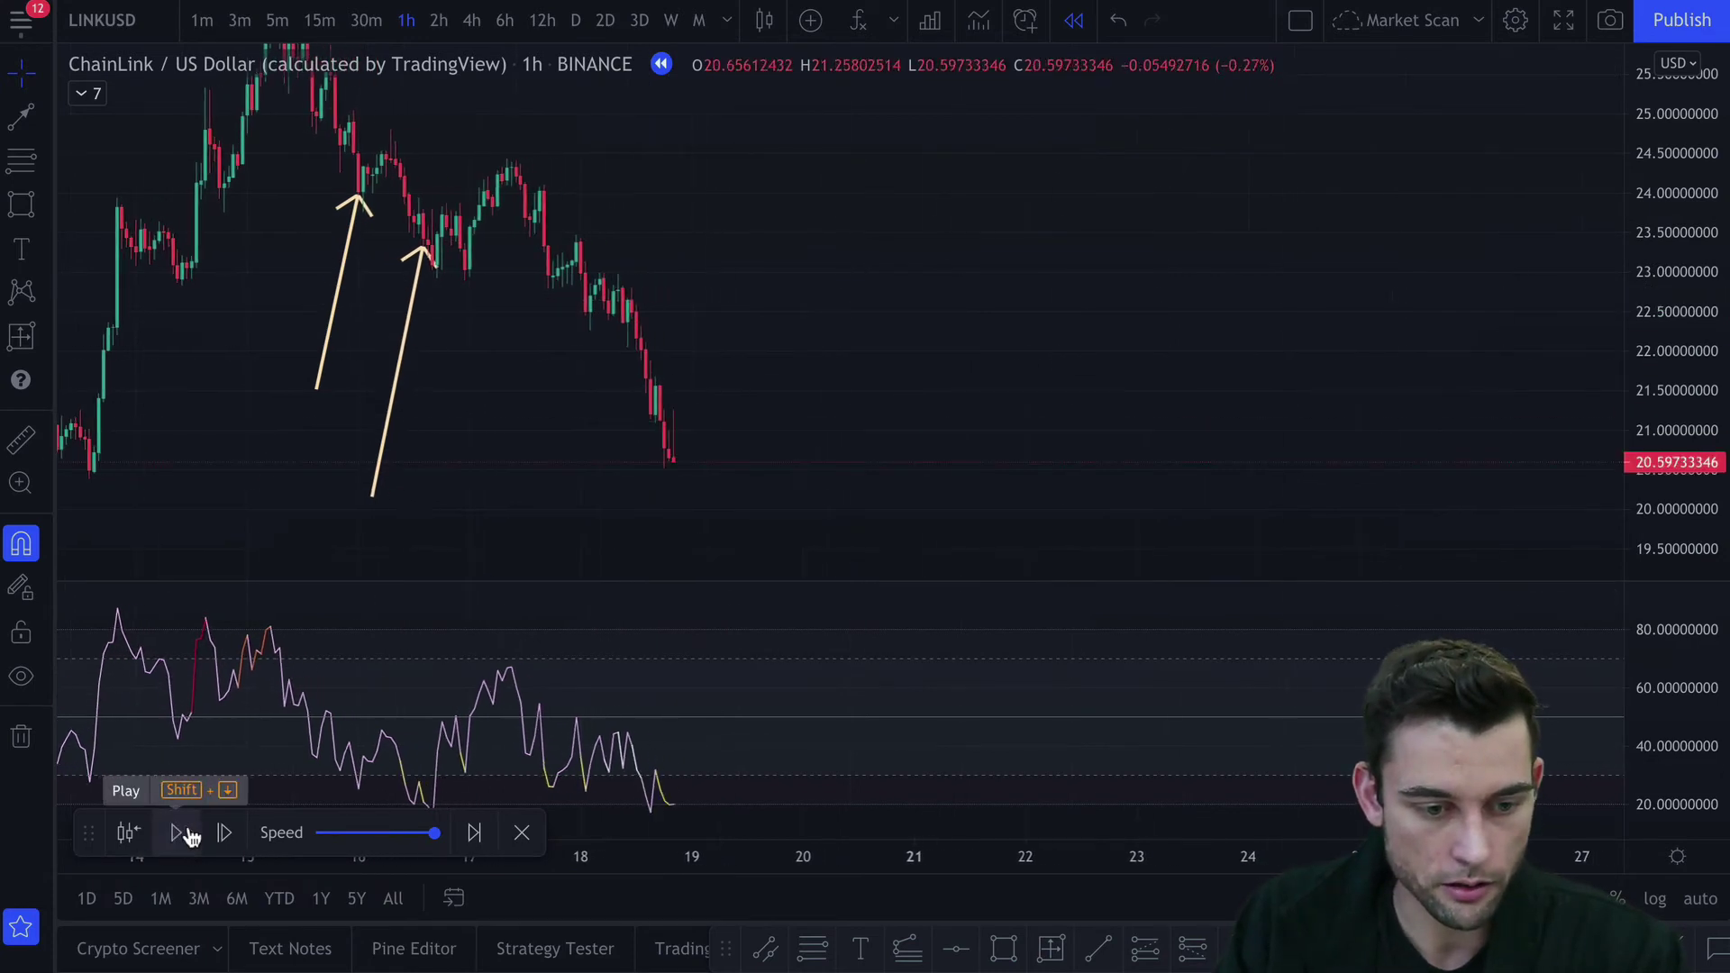
key(shift+Right)
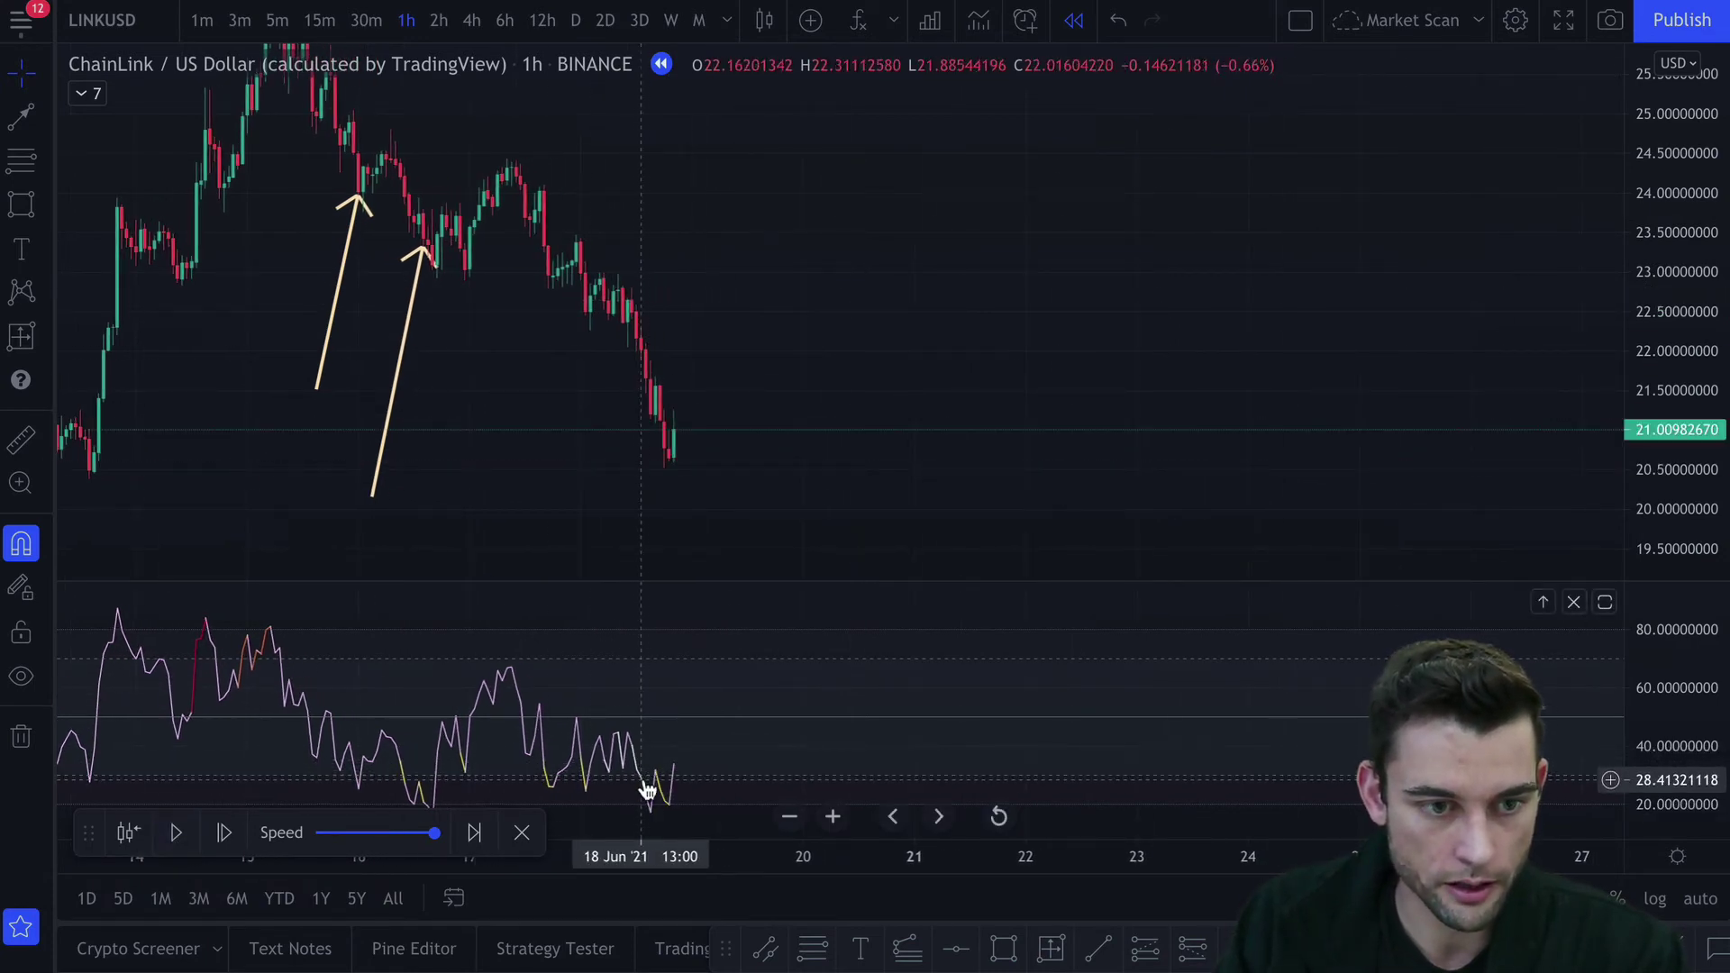
Delete the second arrow and reposition the remaining arrow so it points at the 18 June 13:00 candle
click(413, 326)
key(Delete)
drag(357, 194, 643, 393)
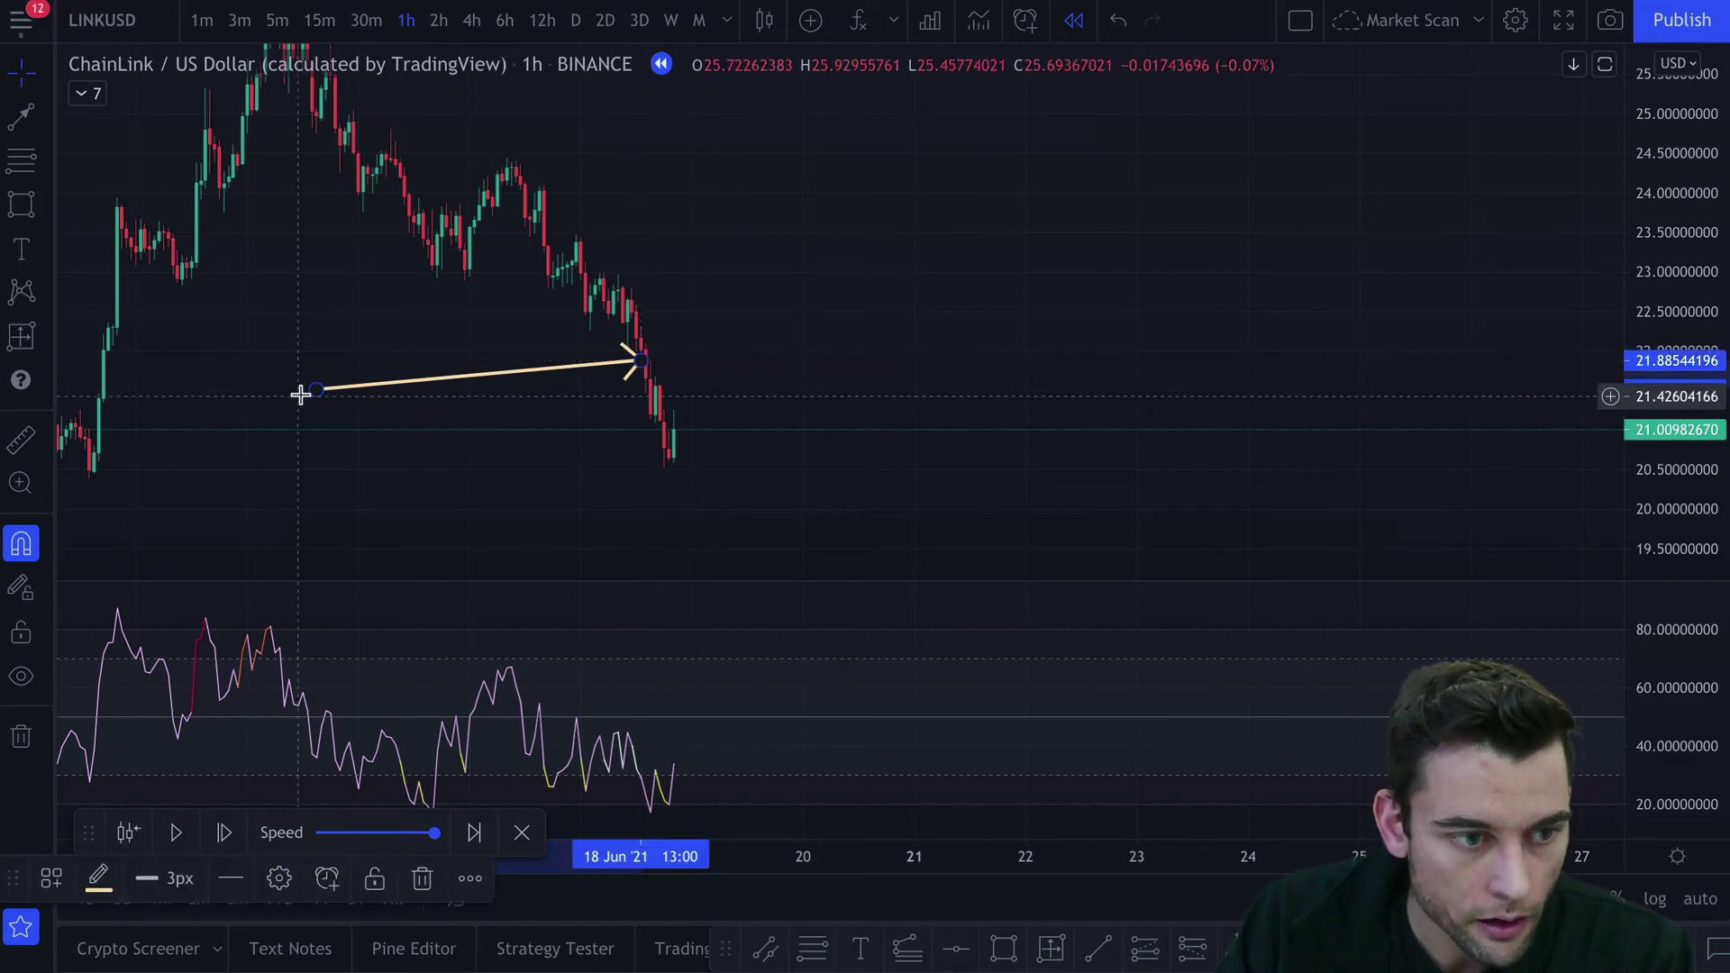
mouse_move(316, 389)
mouse_down()
mouse_move(484, 461)
mouse_move(516, 419)
mouse_up()
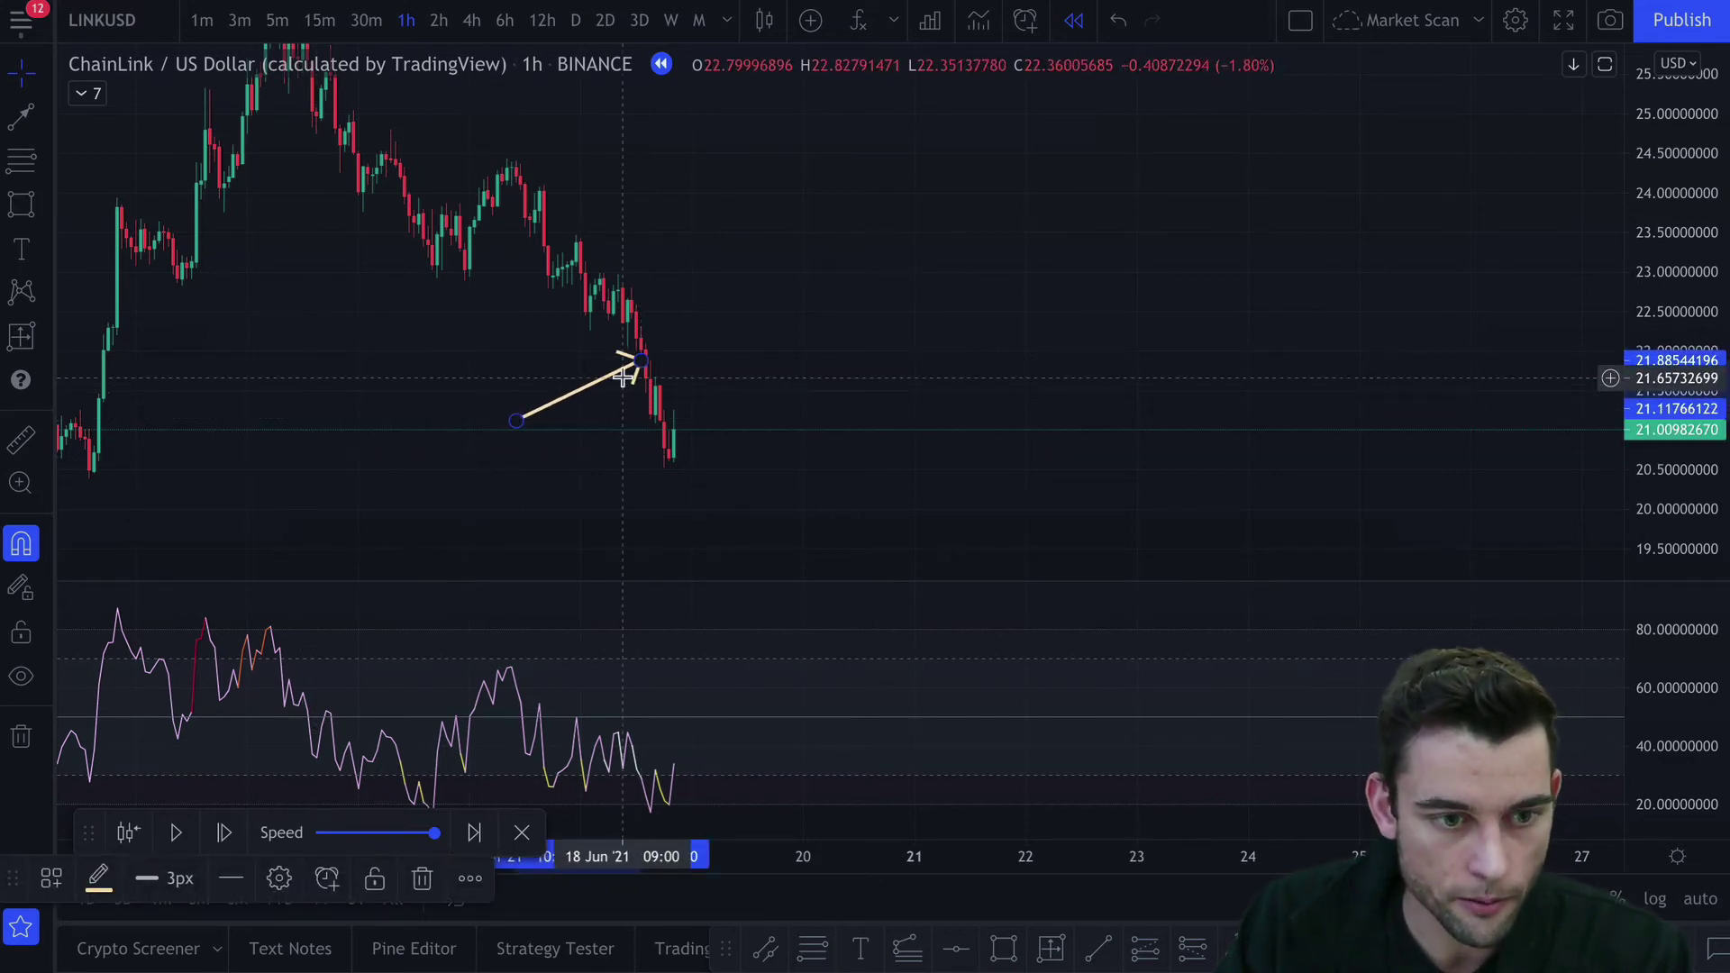
click(732, 362)
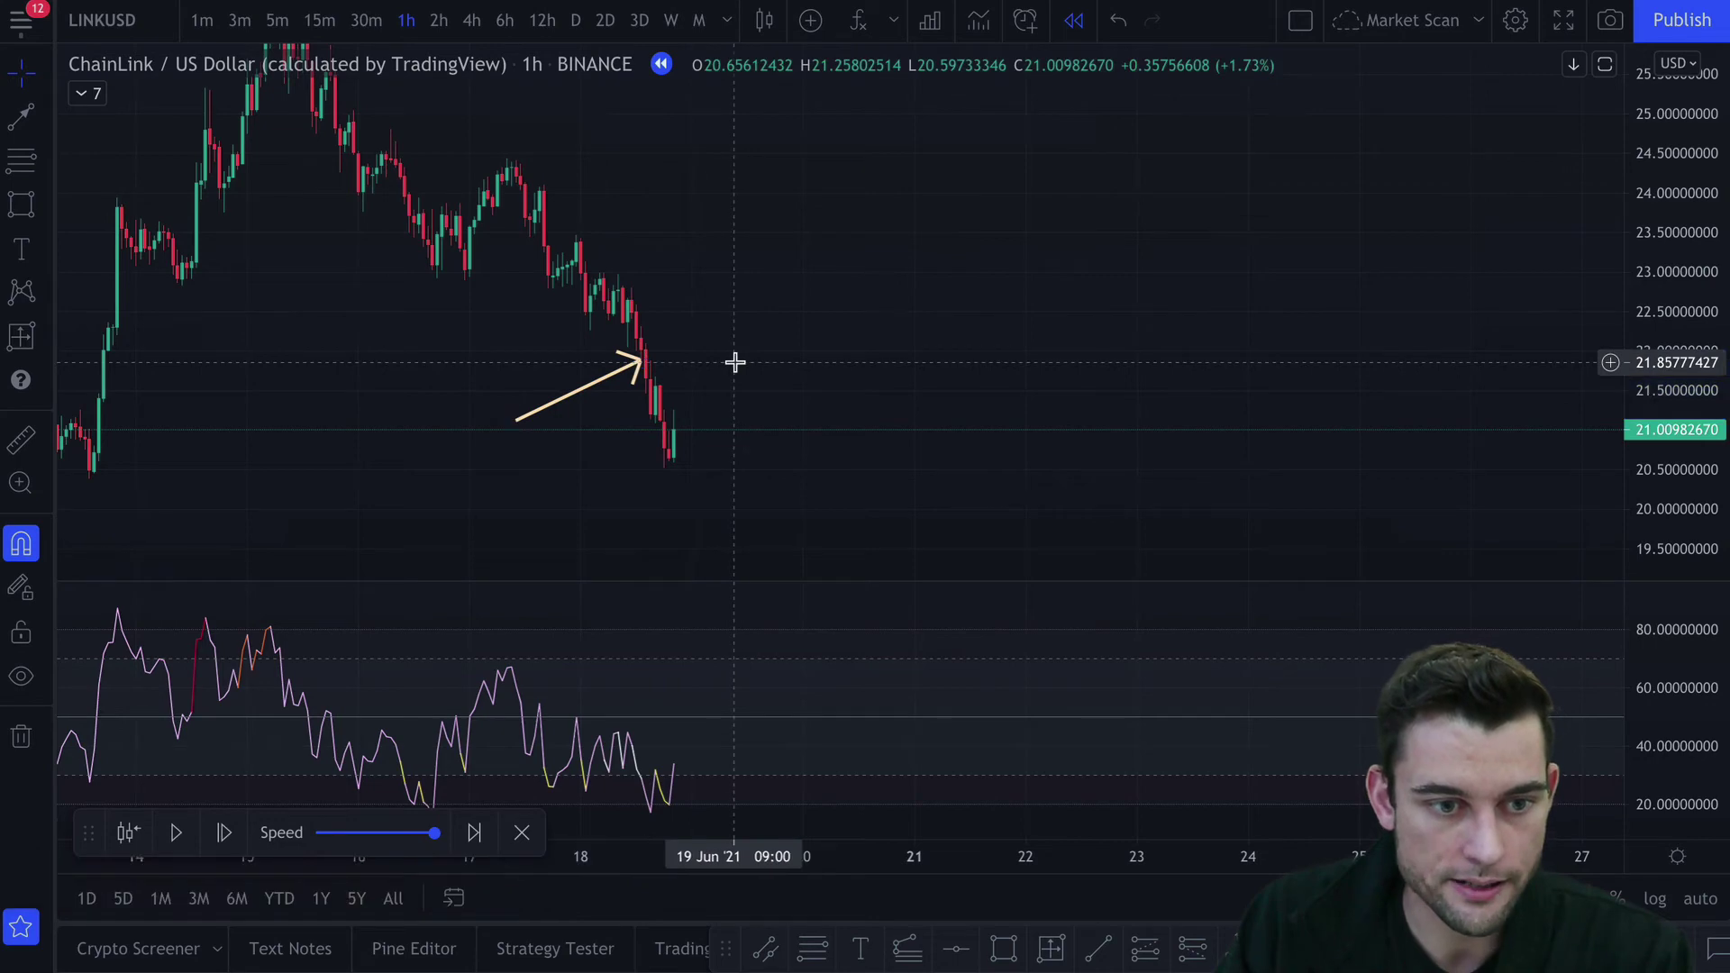
Temporarily measure a price drop of about 3% from the arrow tip at the 18 June 13:00 candle
click(1053, 949)
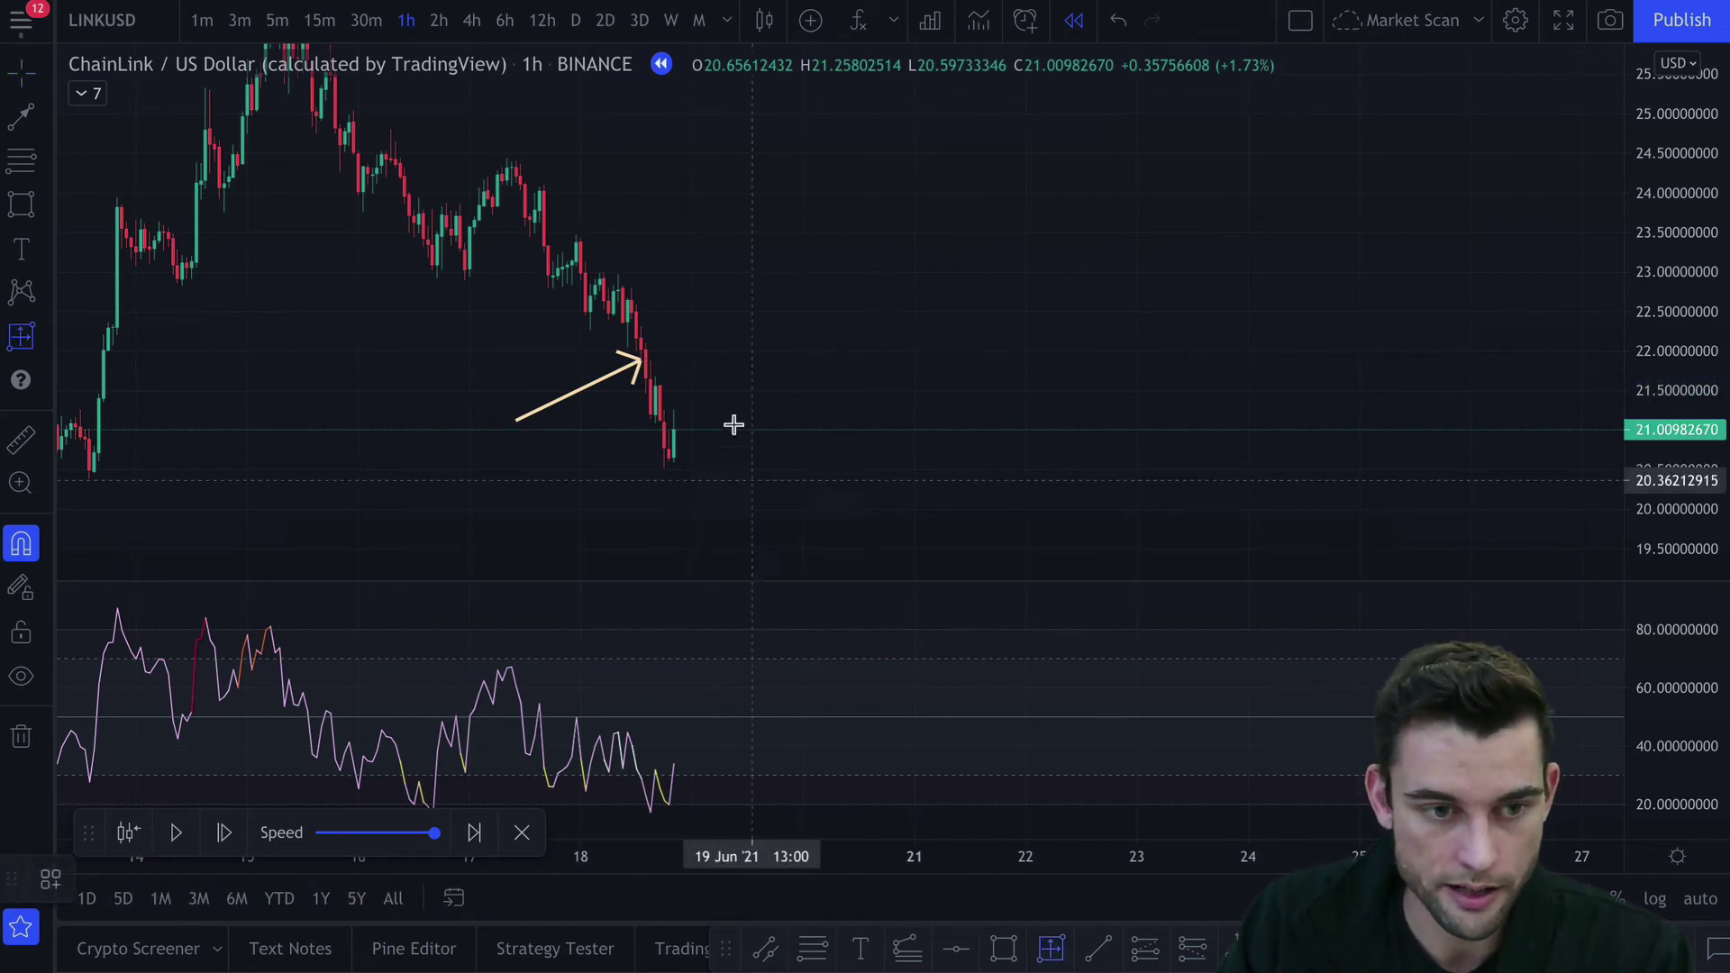
click(639, 360)
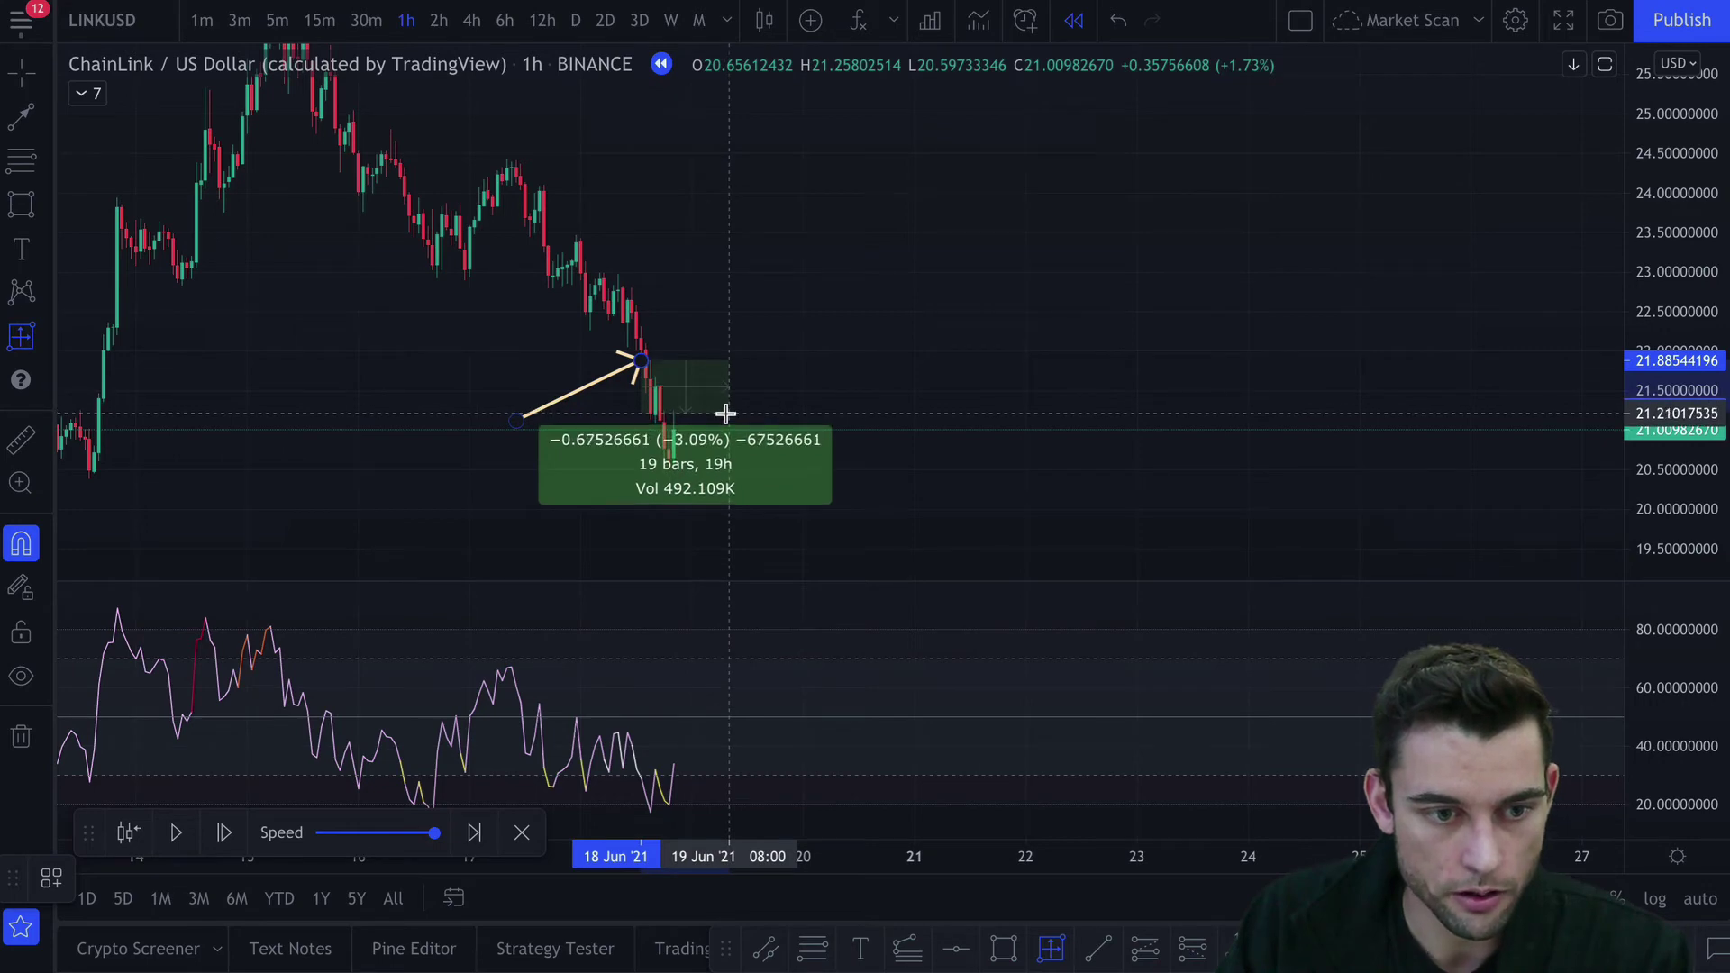
click(728, 418)
click(730, 423)
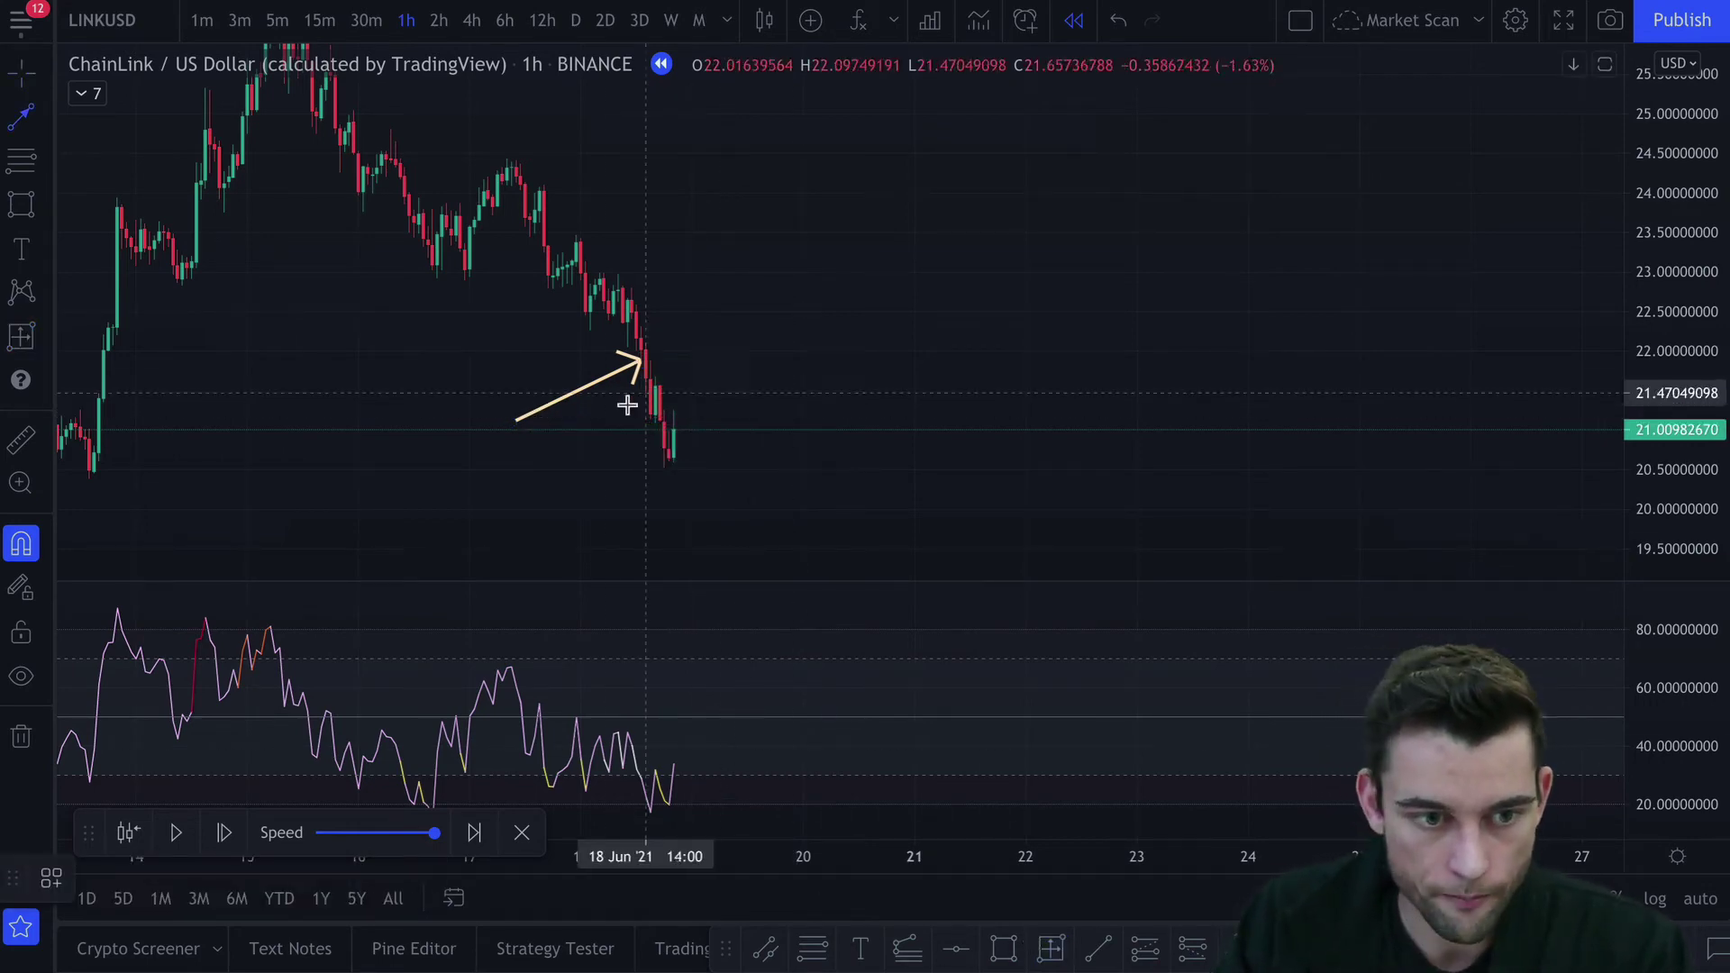
Draw a second arrow pointing at the 18 June afternoon candles, with its tip about 3% below the first arrow's tip
click(571, 477)
click(646, 393)
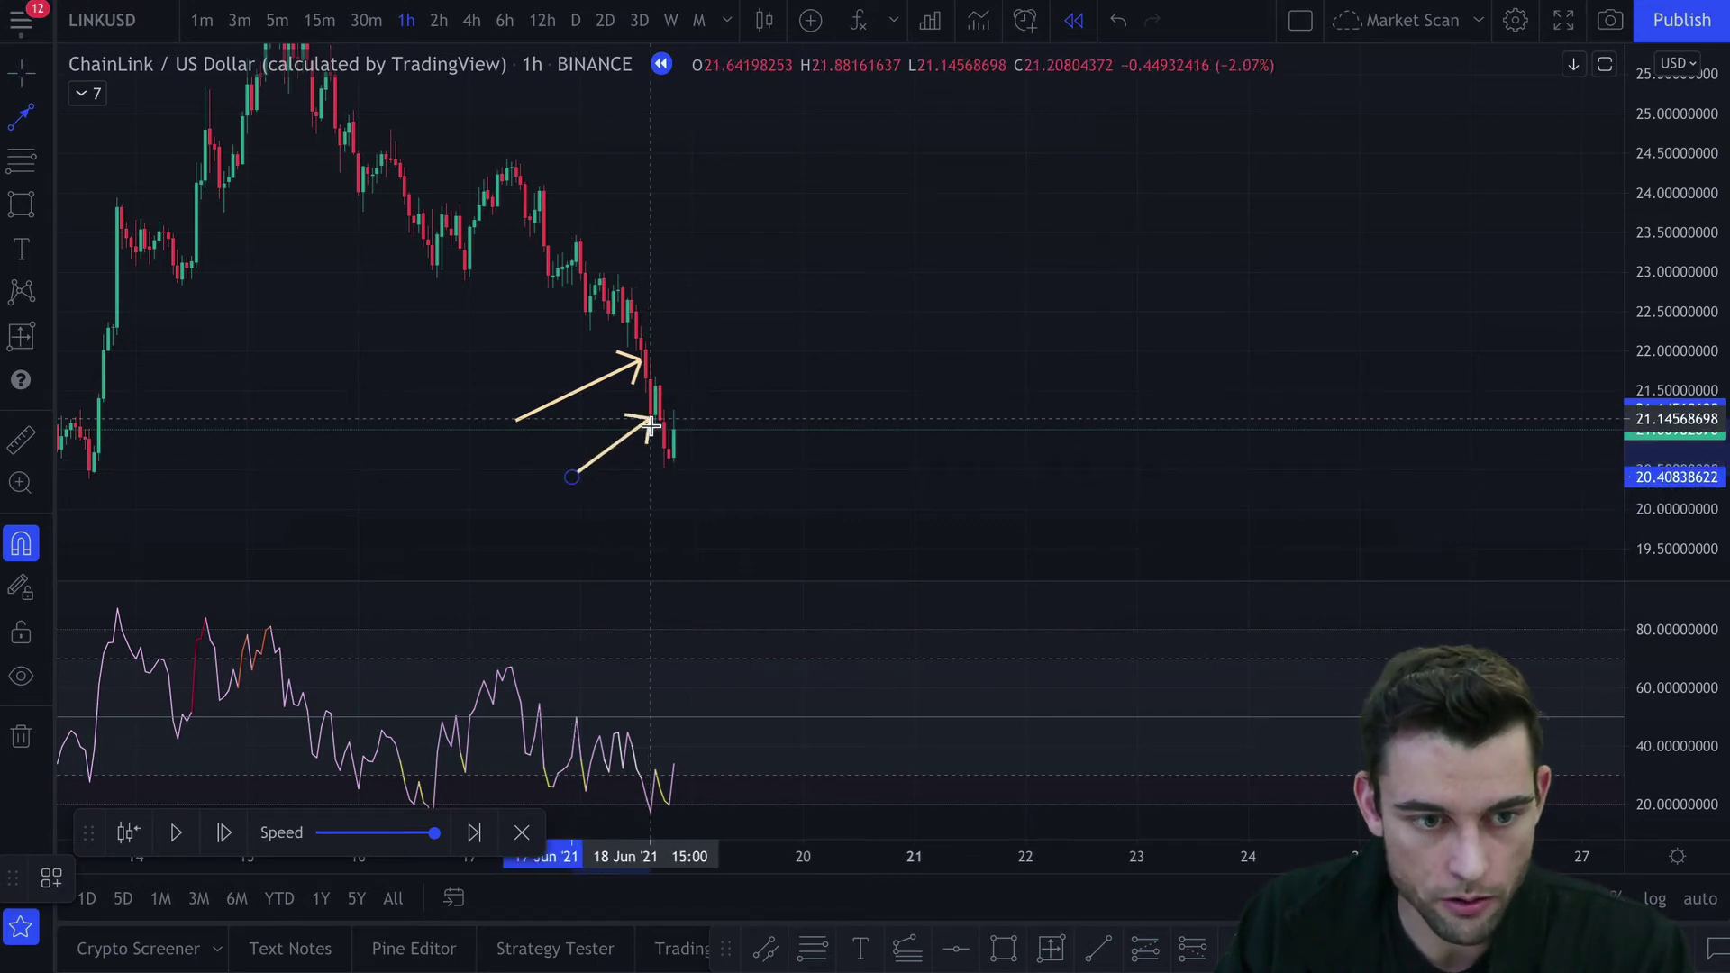
click(652, 418)
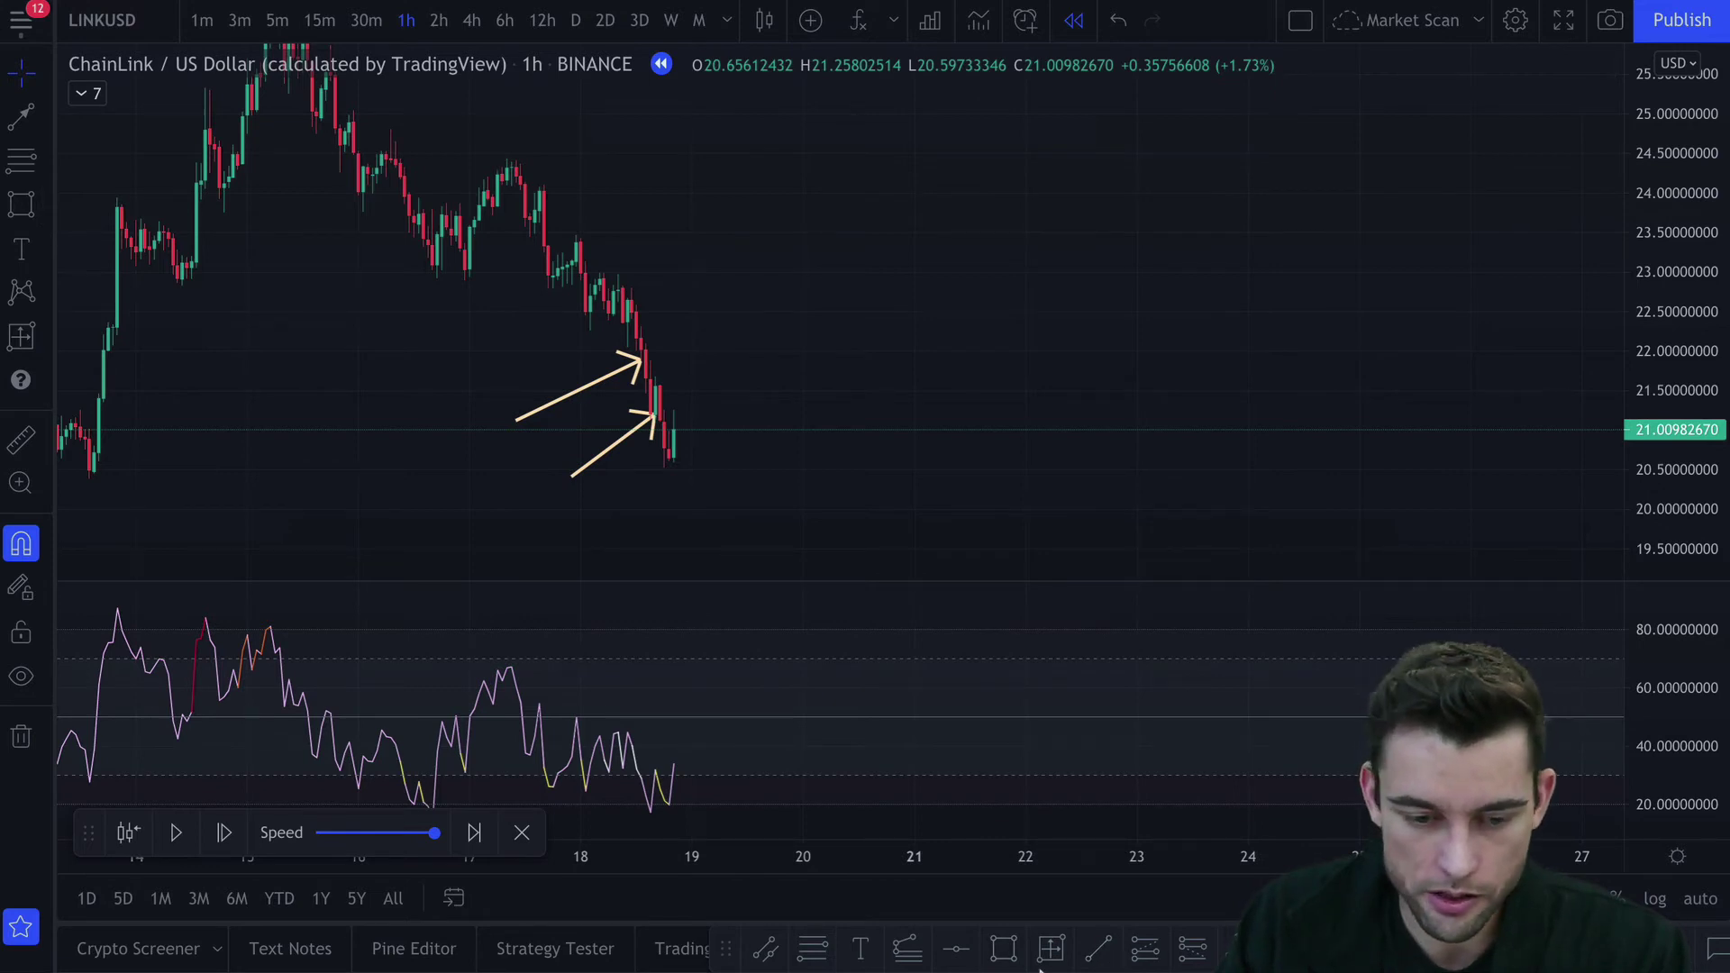
Place a horizontal line at about 21.35, between the two arrow tips, to mark the average entry price
click(955, 952)
click(855, 401)
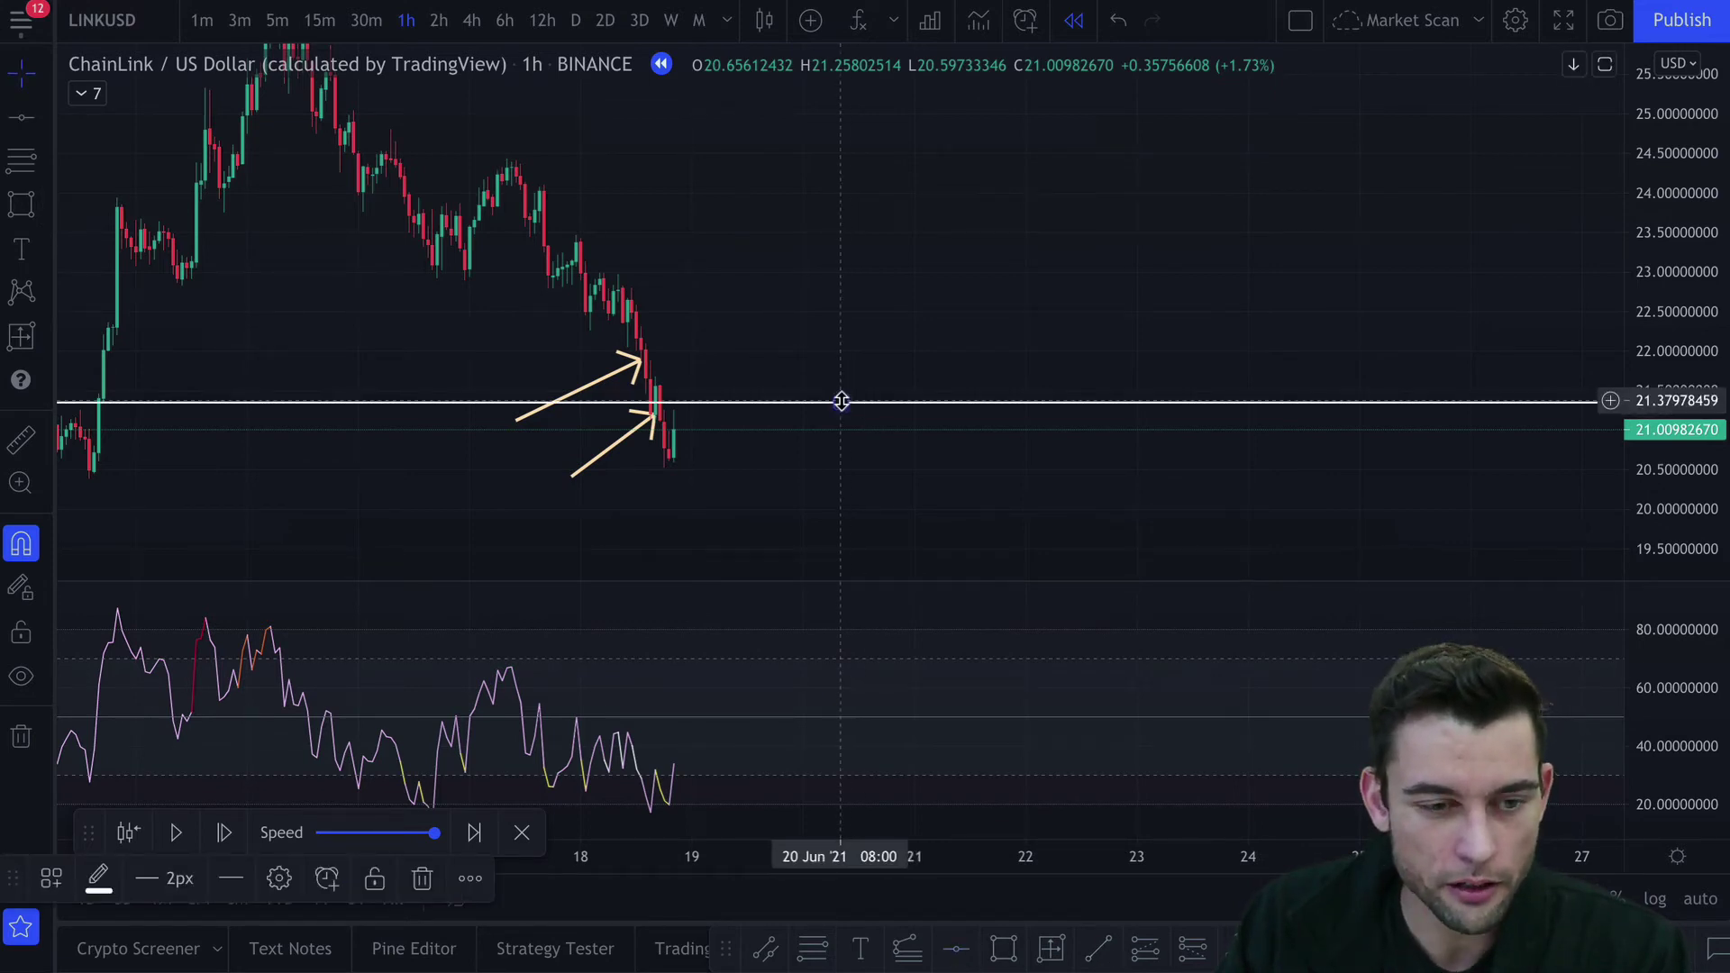
drag(842, 402, 840, 403)
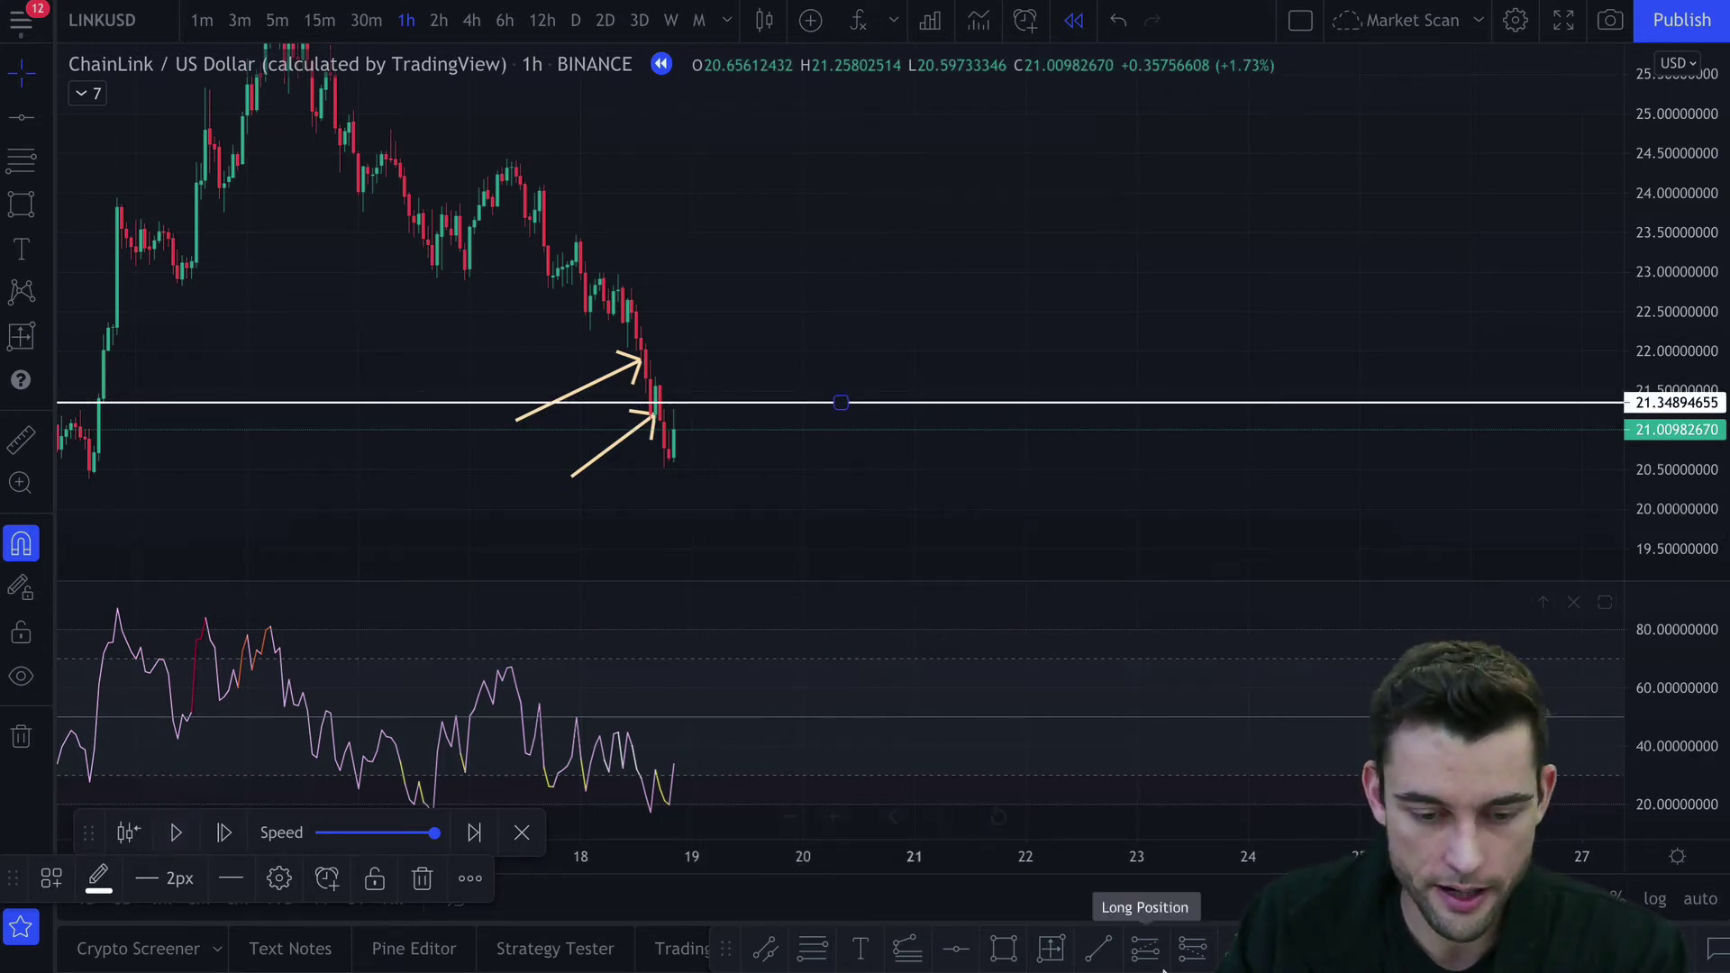
Temporarily measure a drop of about 3% from the second arrow's tip
click(1051, 948)
click(654, 420)
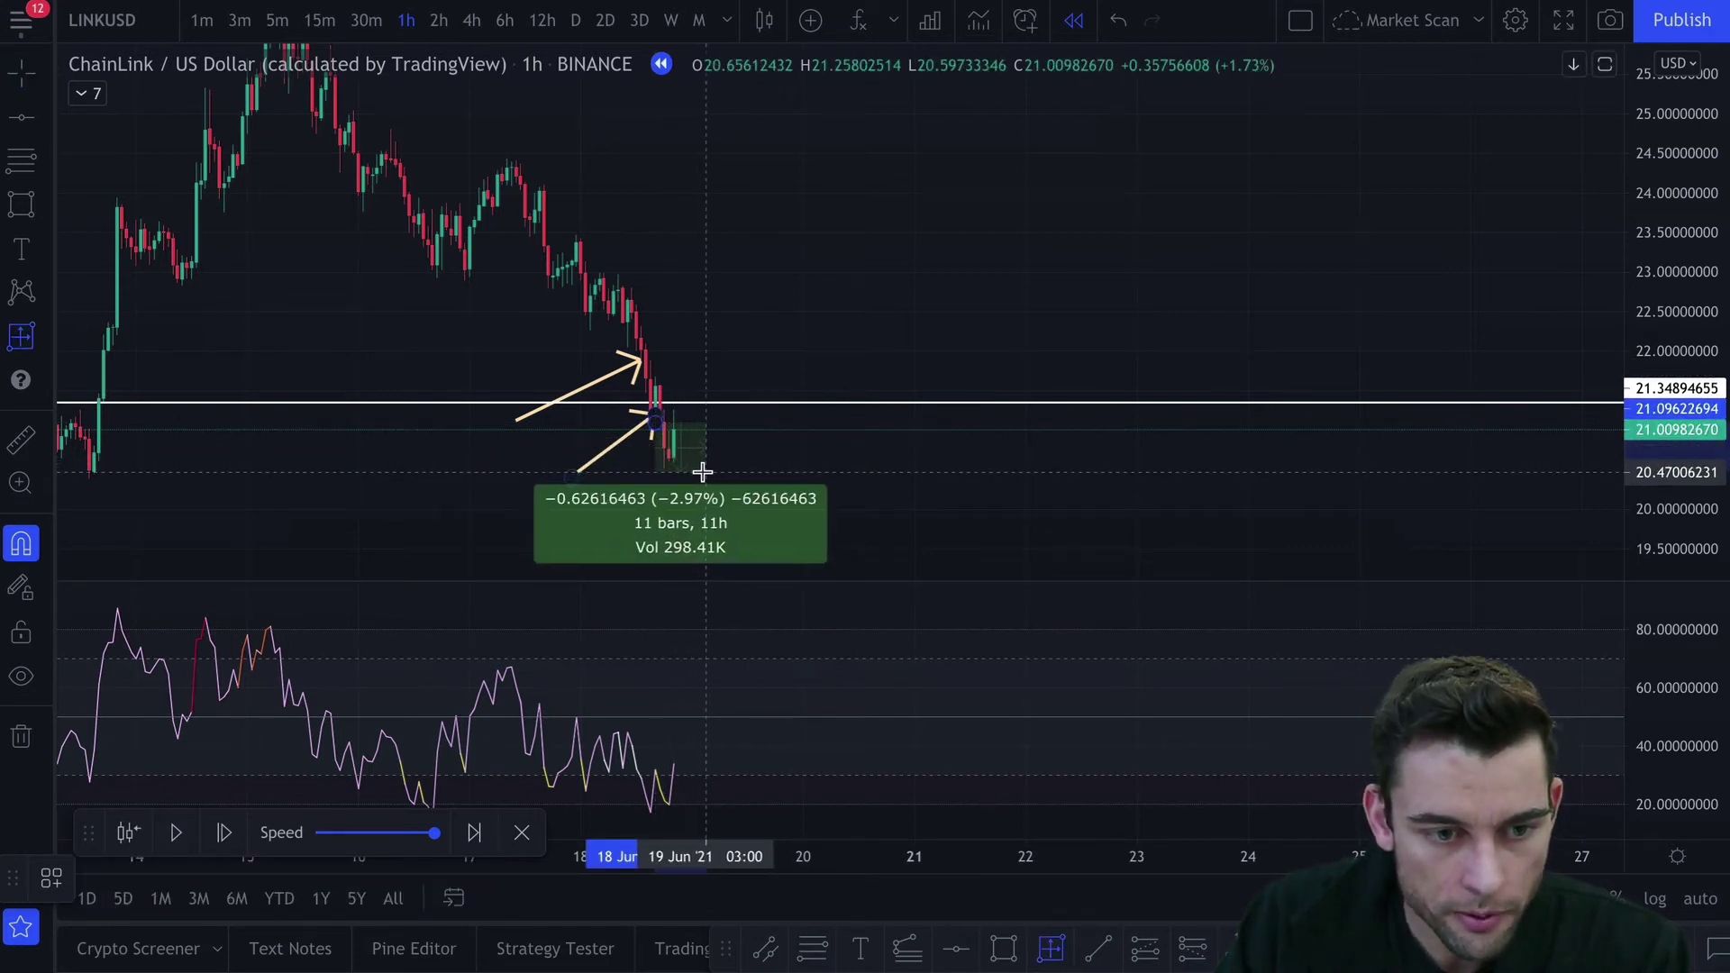
key(Escape)
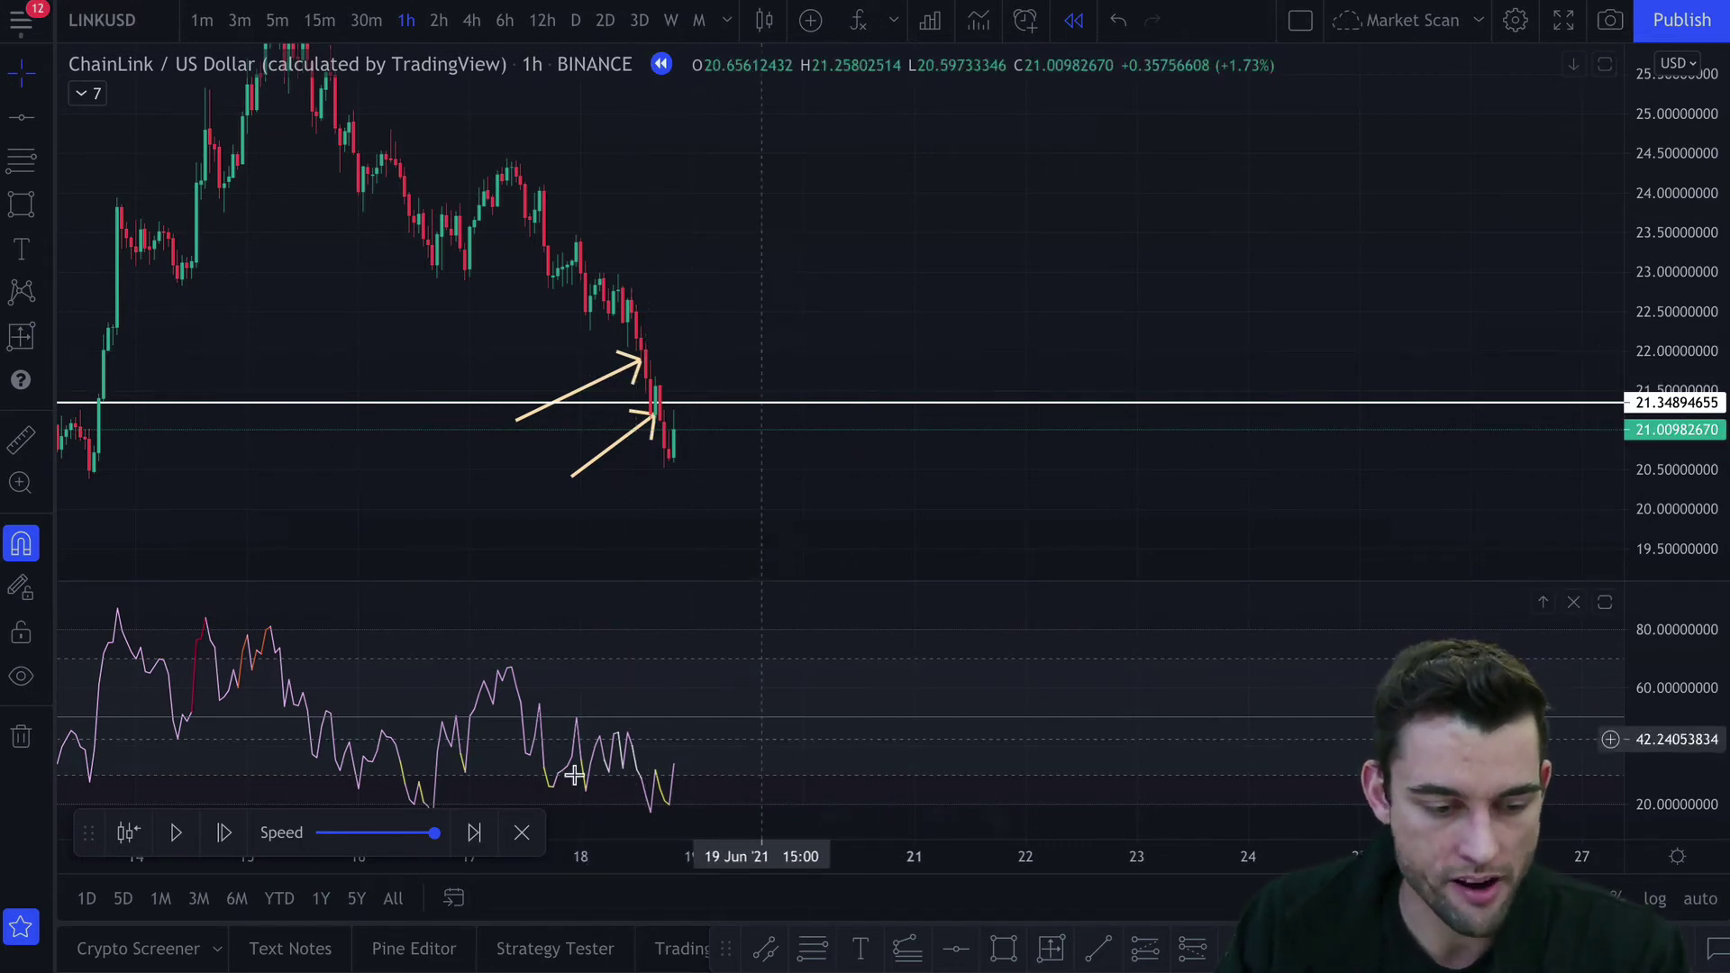
Advance the replay to the evening of 19 June and measure a rise of about 2.3% above the horizontal line
click(175, 834)
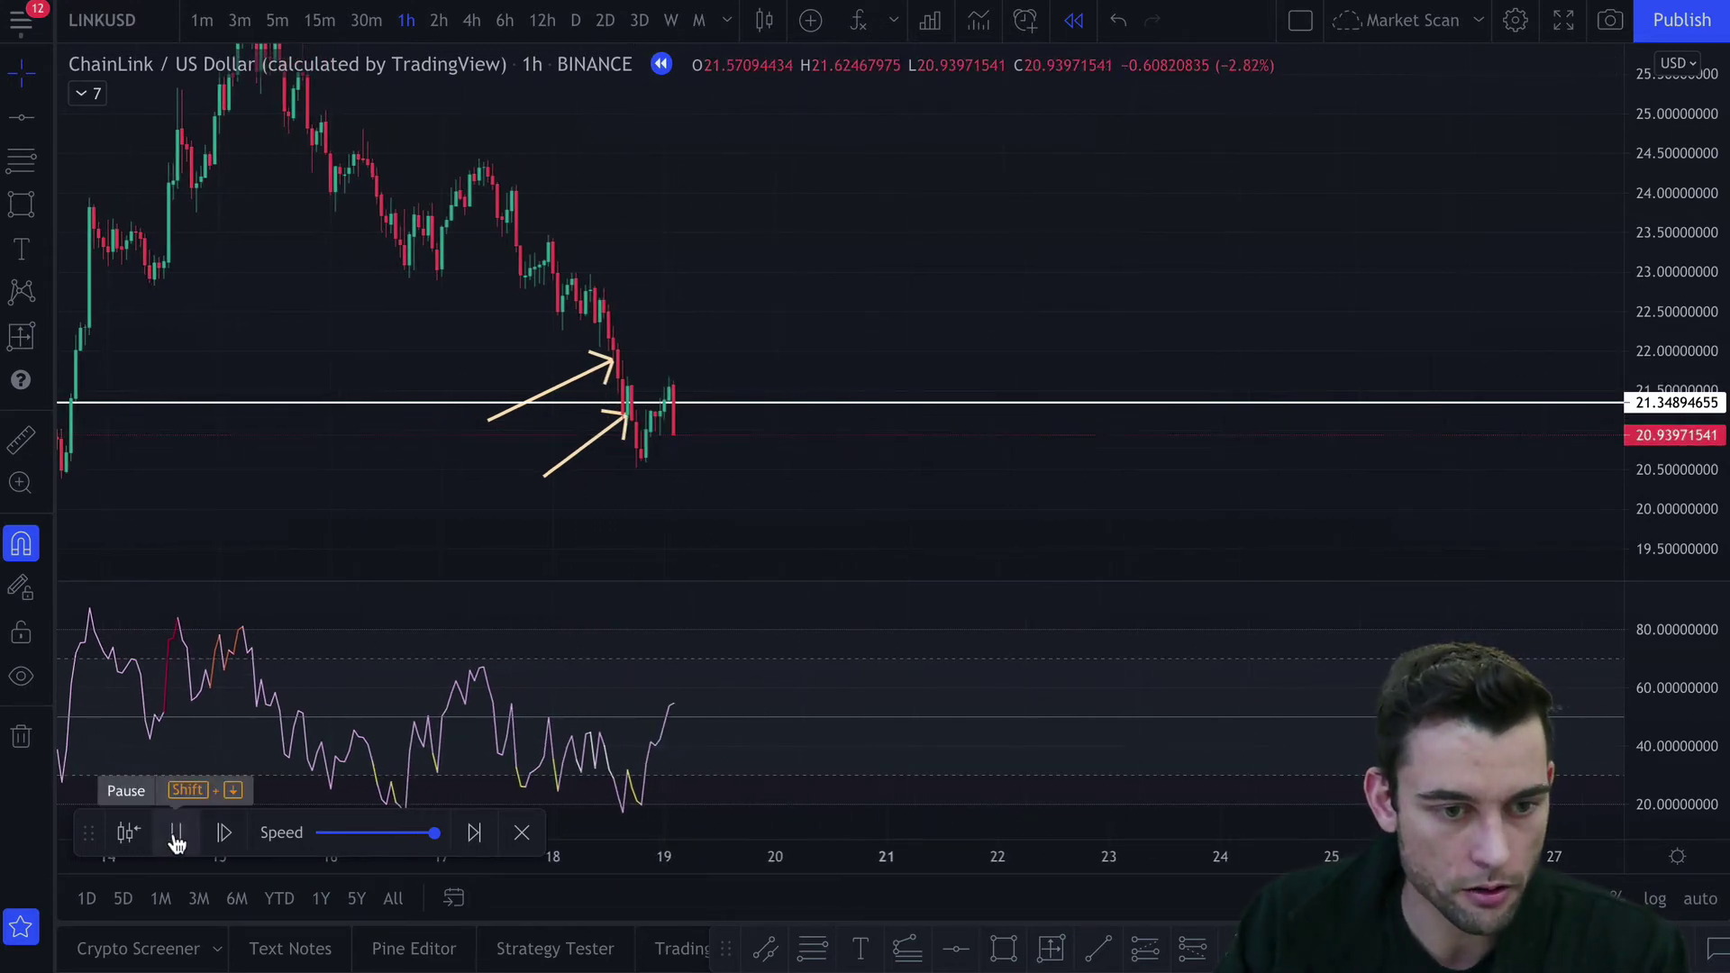
click(175, 834)
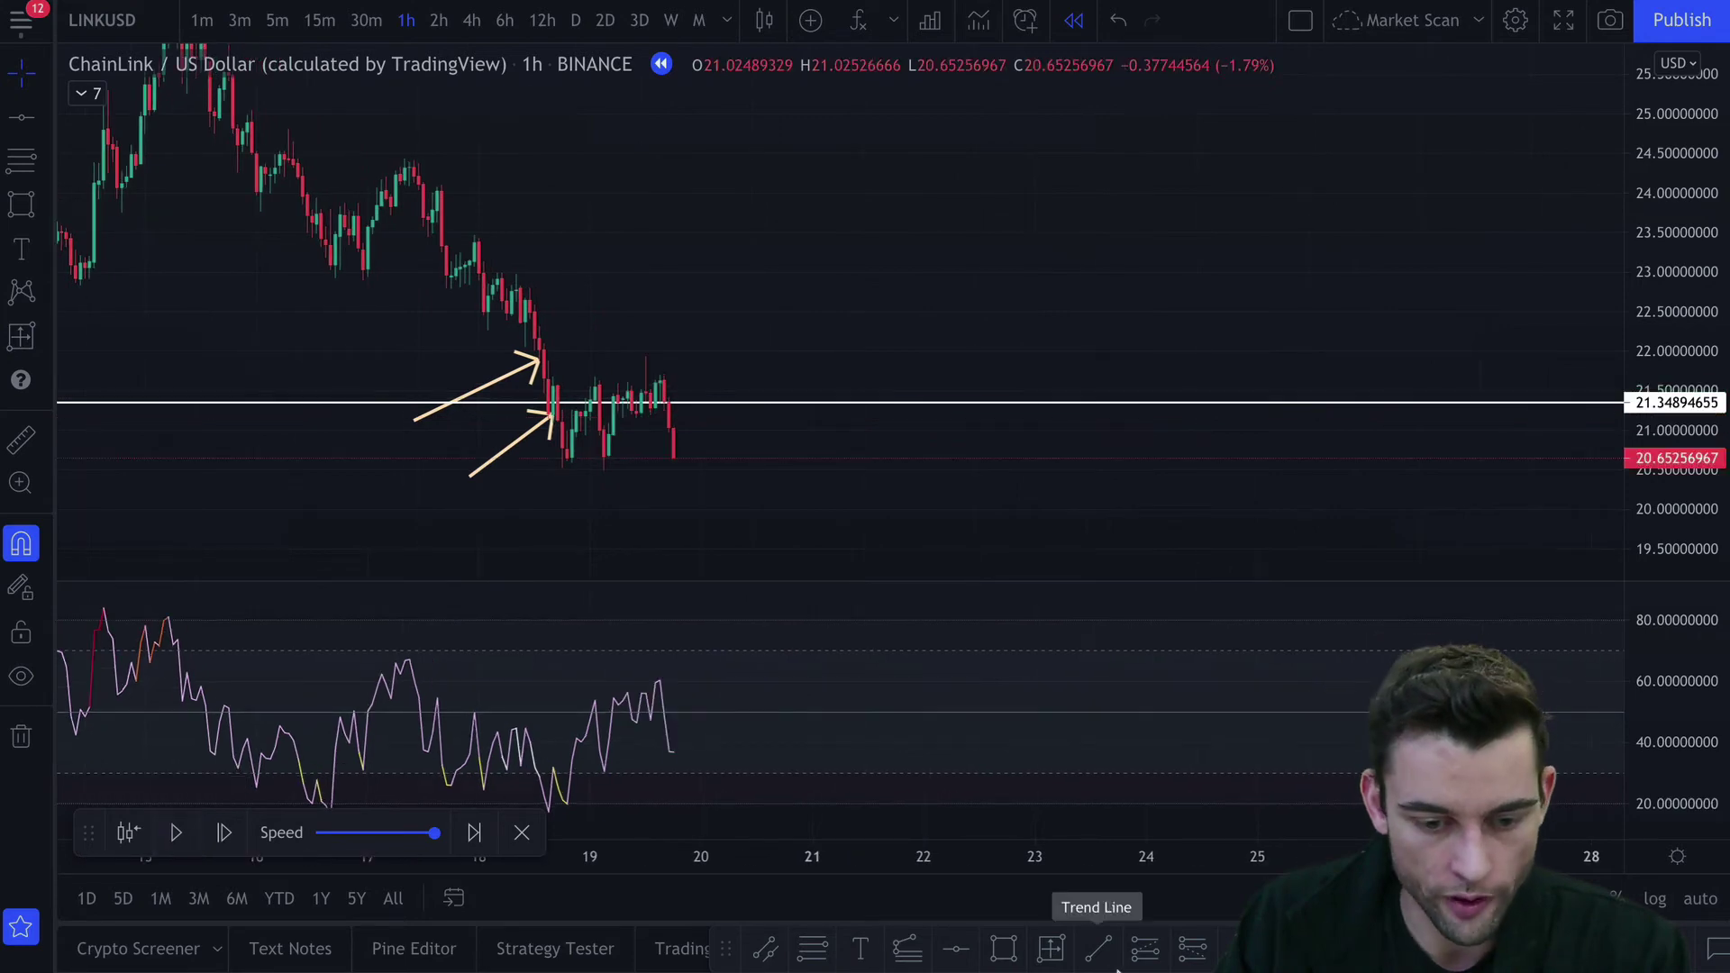
click(1051, 949)
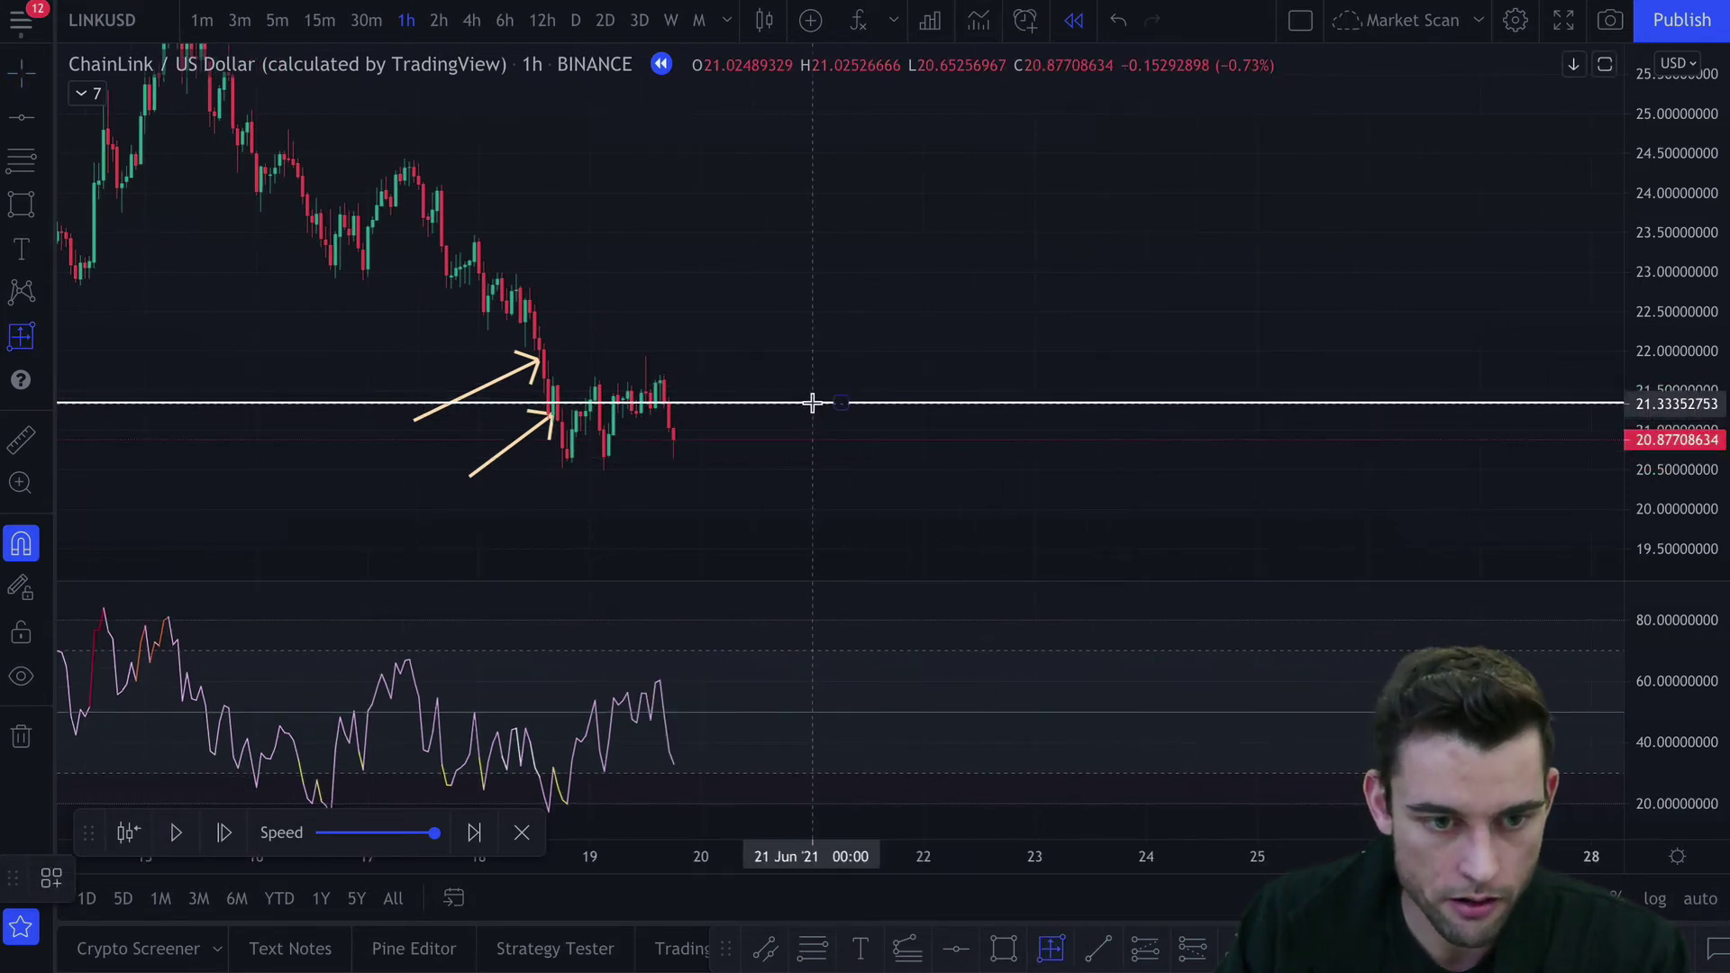
click(812, 402)
click(850, 363)
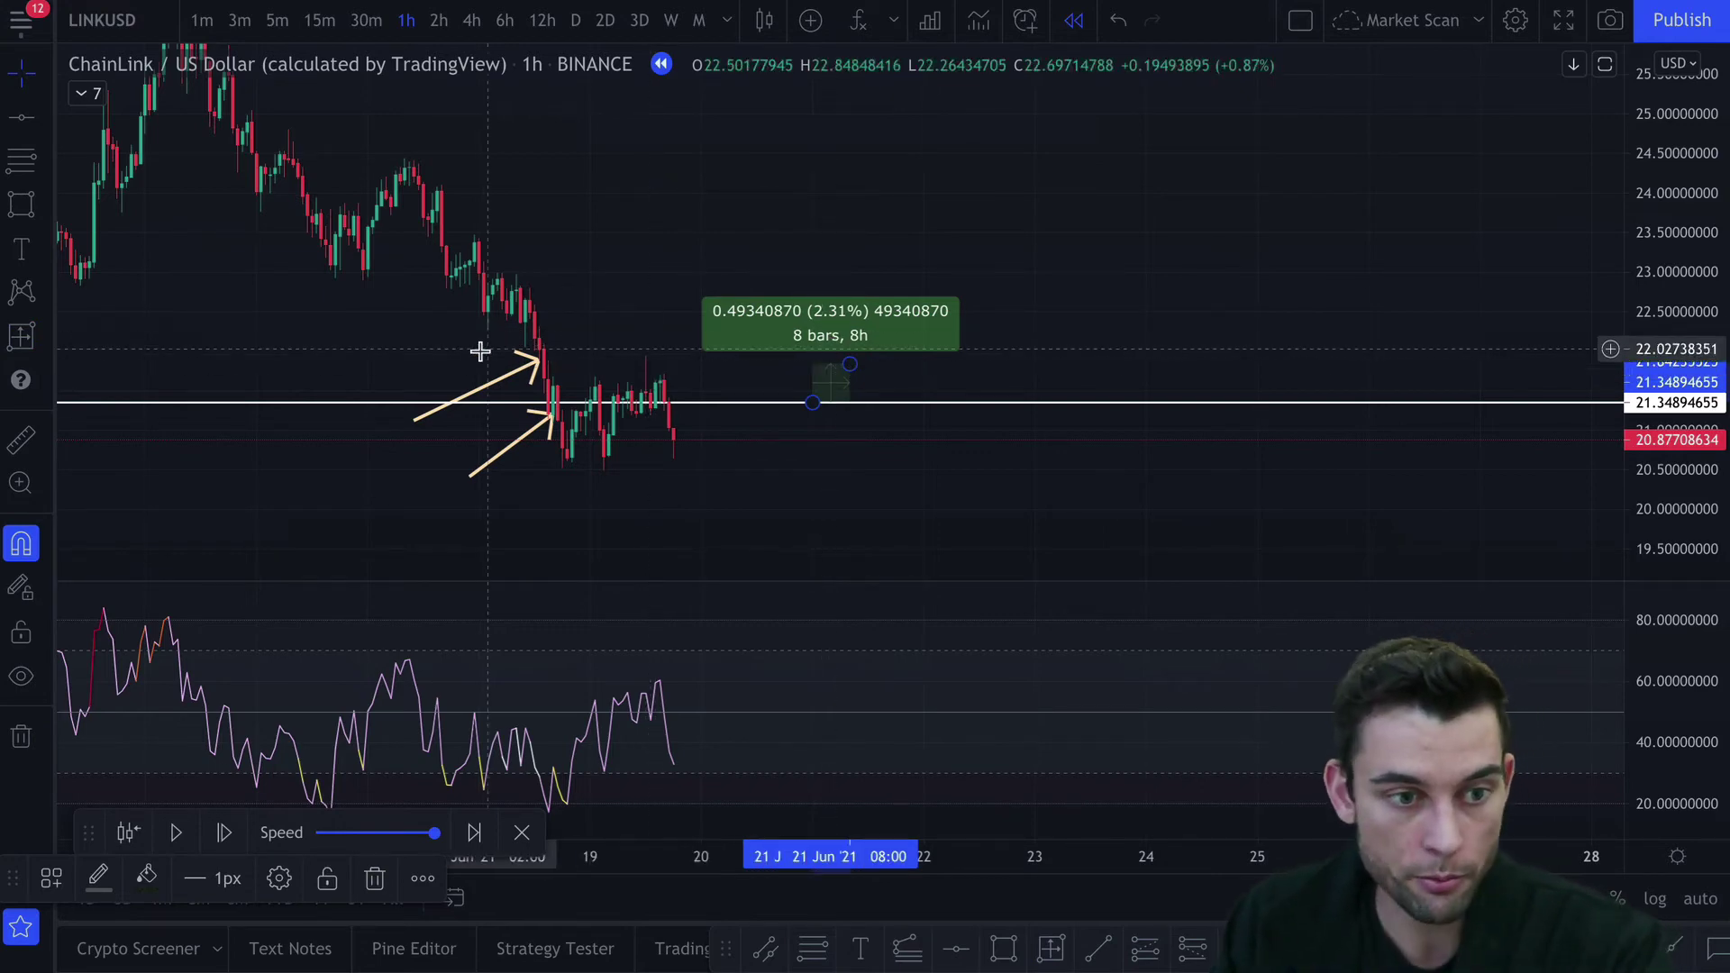
Delete the rise measurement and the upper arrow, and move the remaining arrow away from the recent candles
click(530, 370)
click(521, 405)
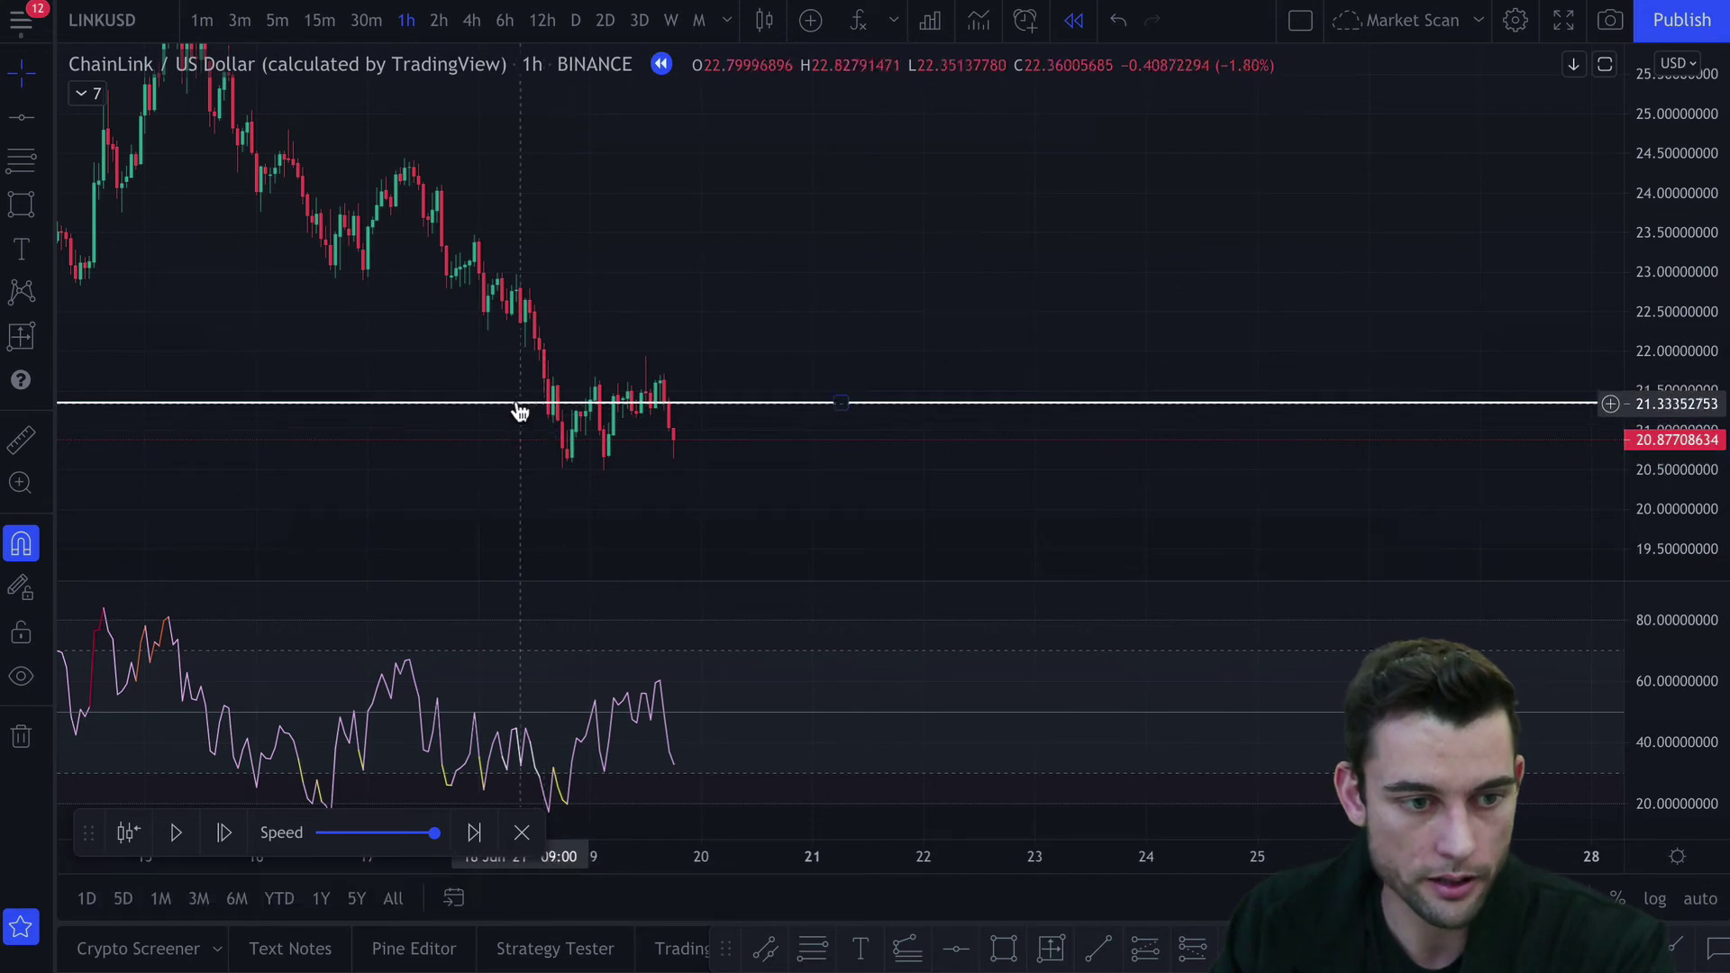
key(ctrl+z)
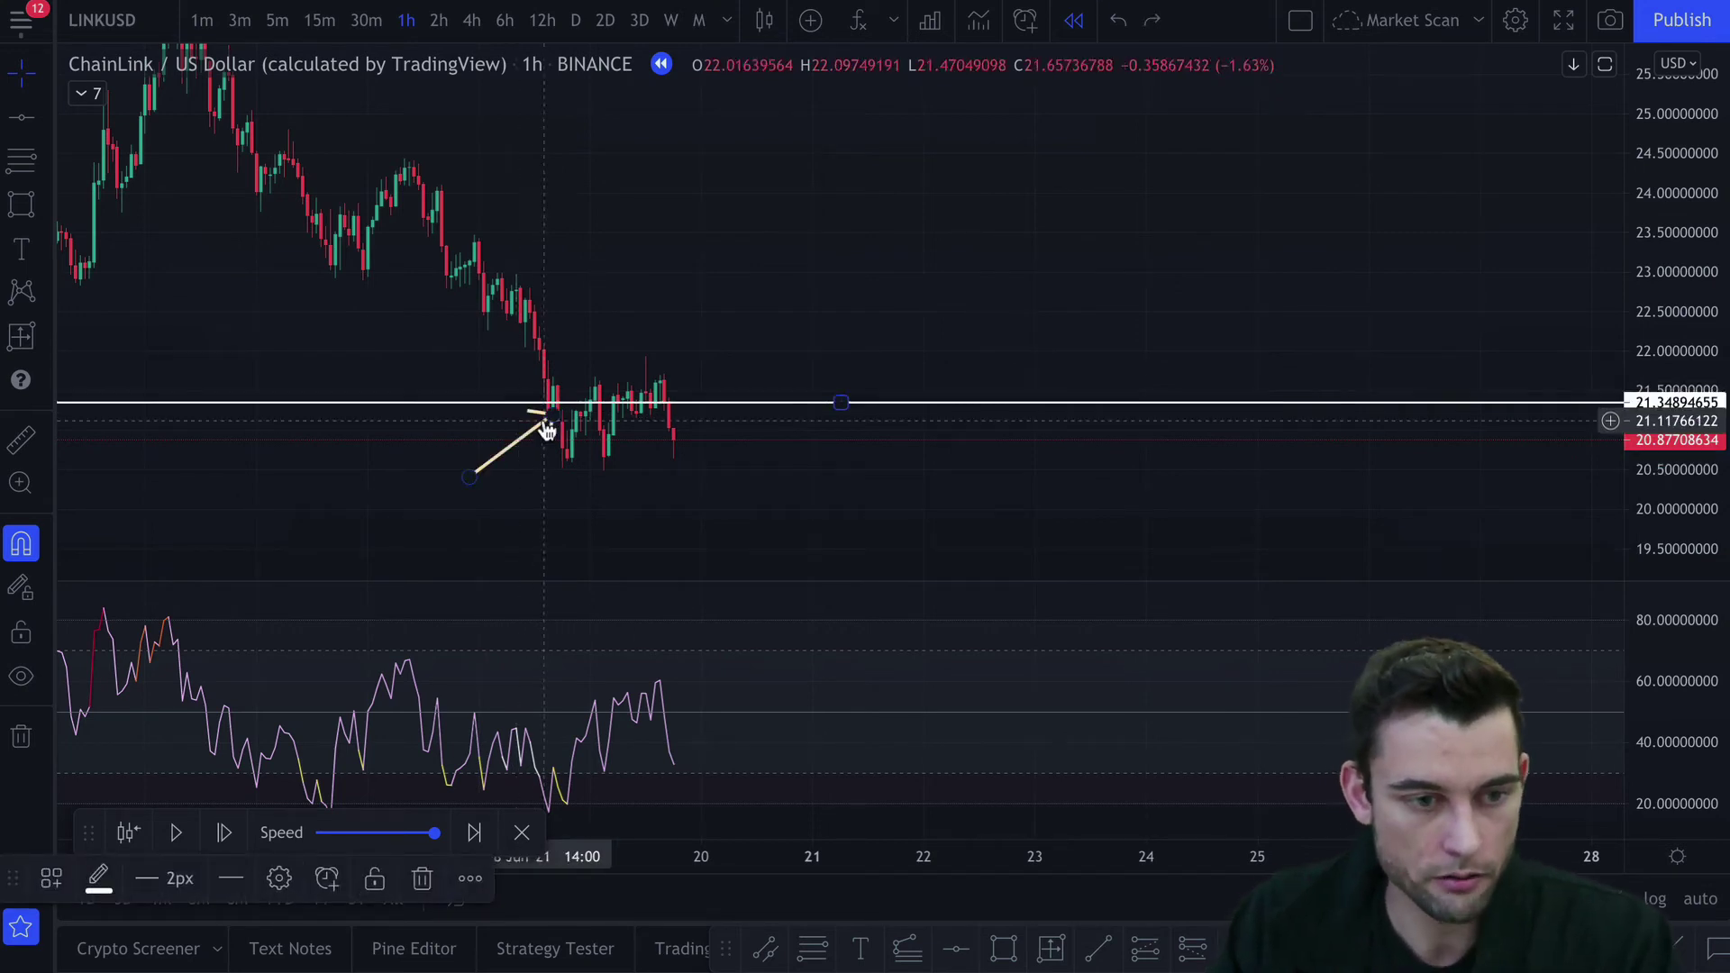
drag(509, 448, 238, 447)
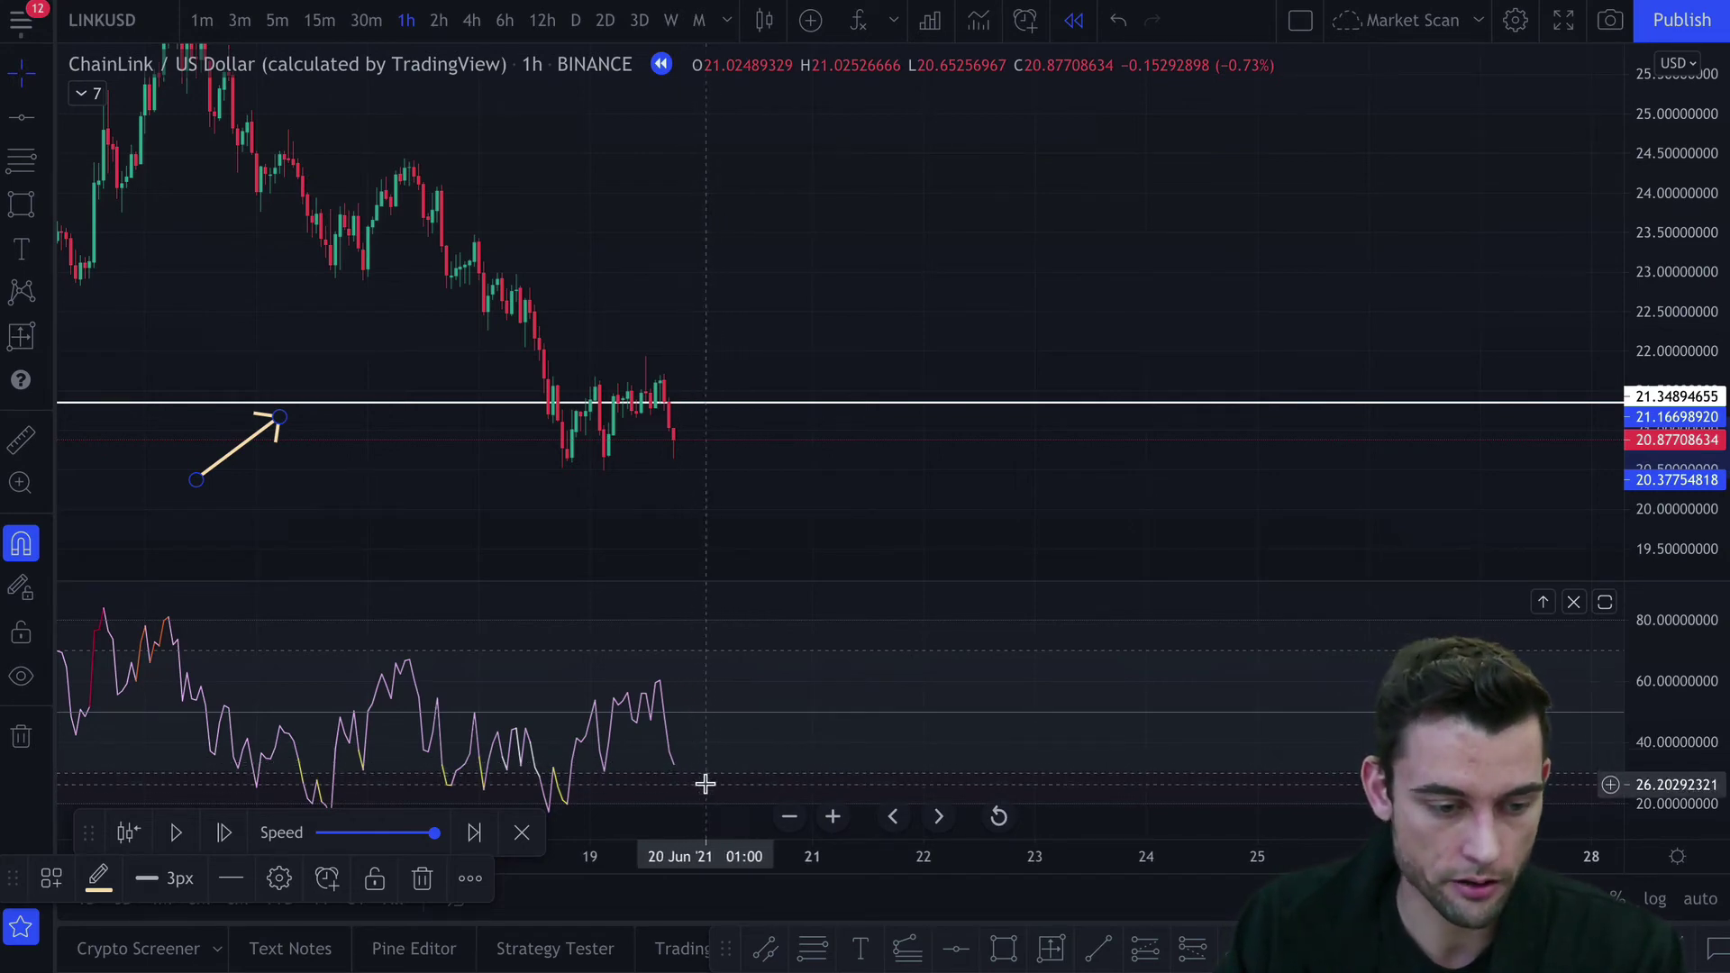
Advance the replay to early 20 June and move the arrow so it points at the 19 June 22:00 candle
click(177, 833)
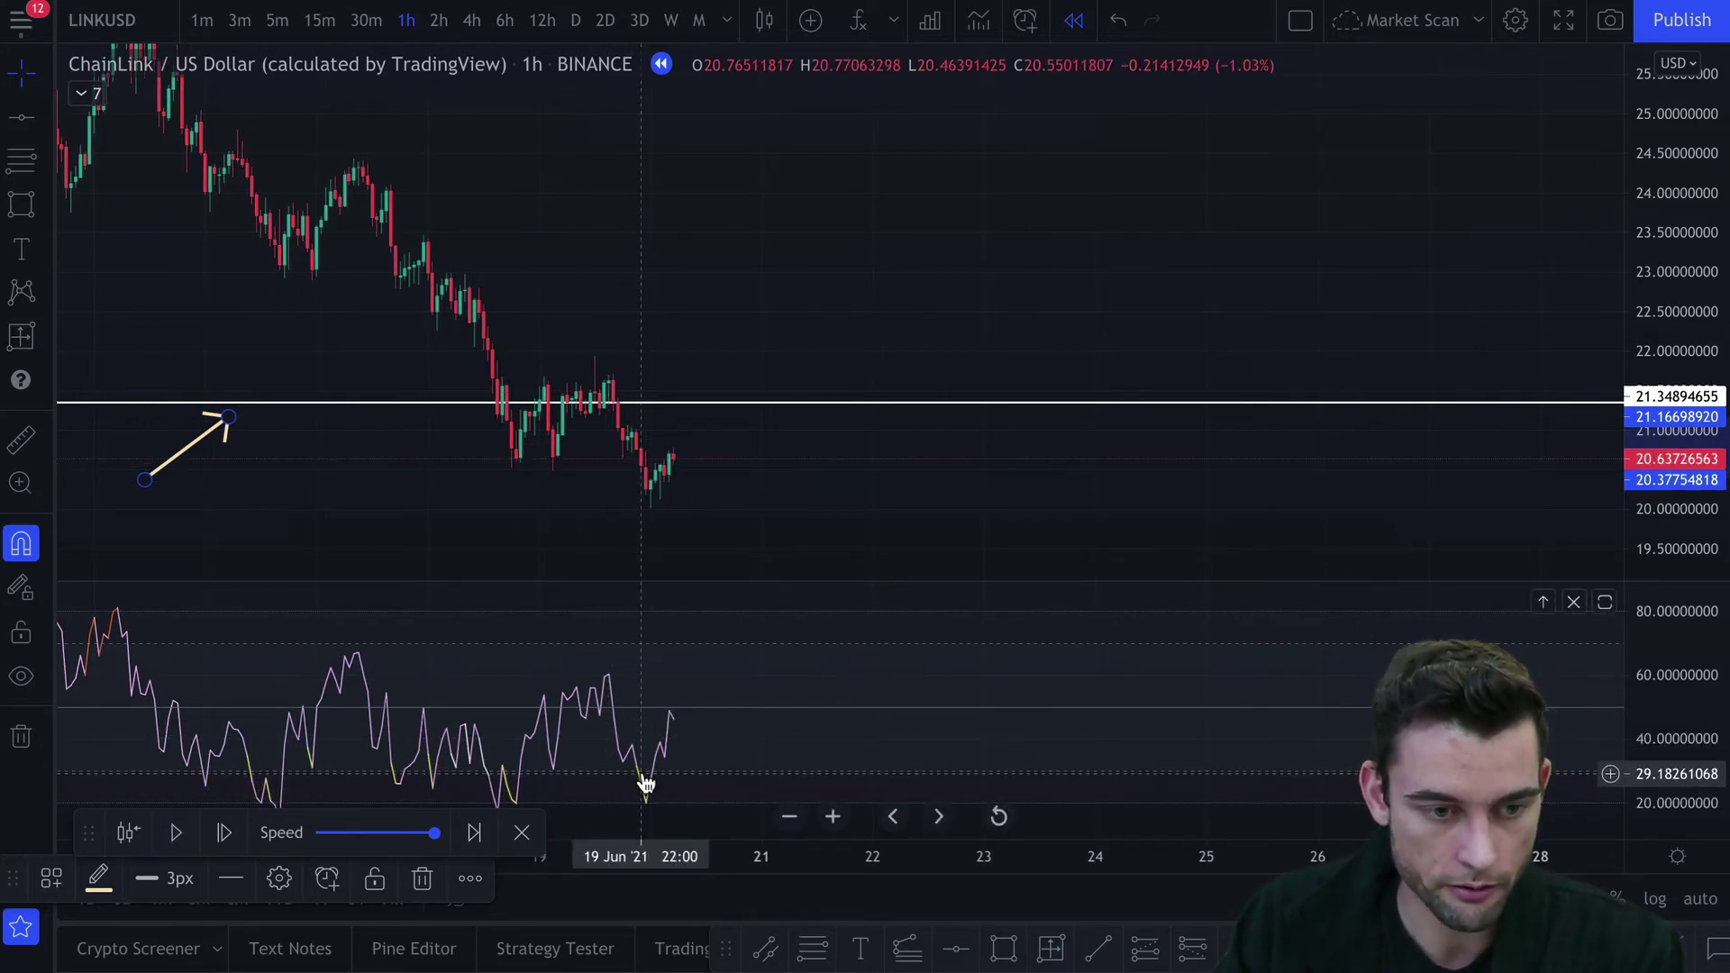
mouse_move(188, 440)
mouse_down()
mouse_move(616, 499)
mouse_move(640, 458)
mouse_move(641, 476)
mouse_up()
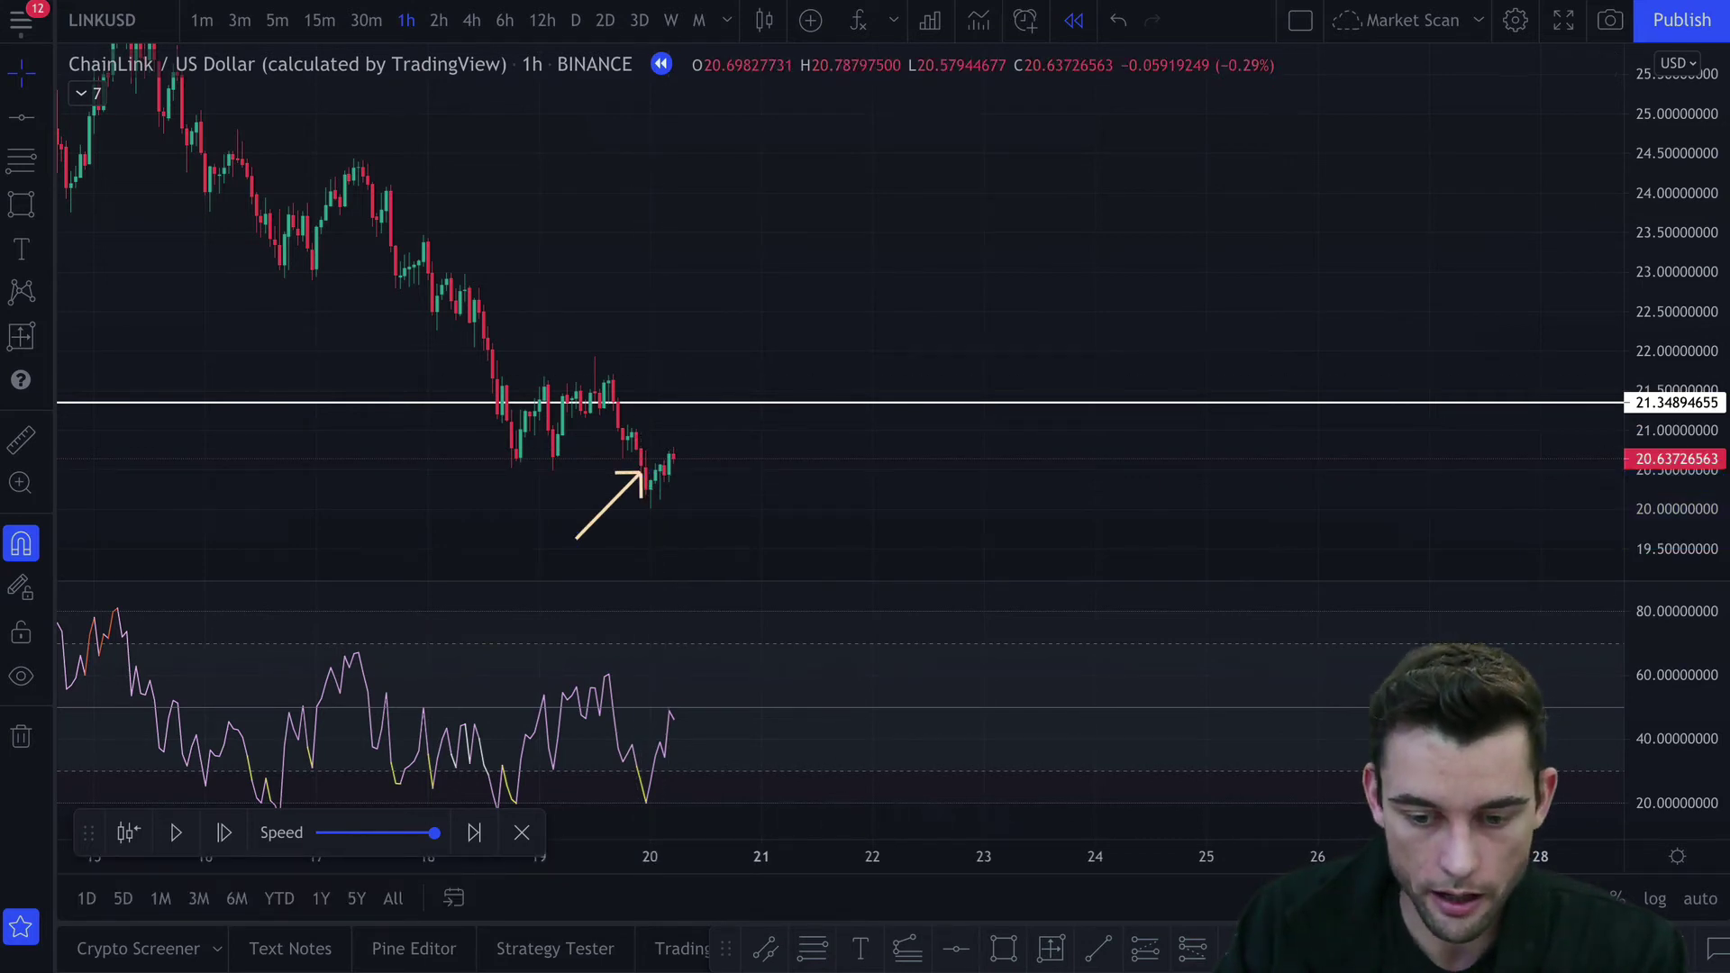
Measure a rise of about 2% from the arrow tip at the 19 June 22:00 candle
click(1051, 947)
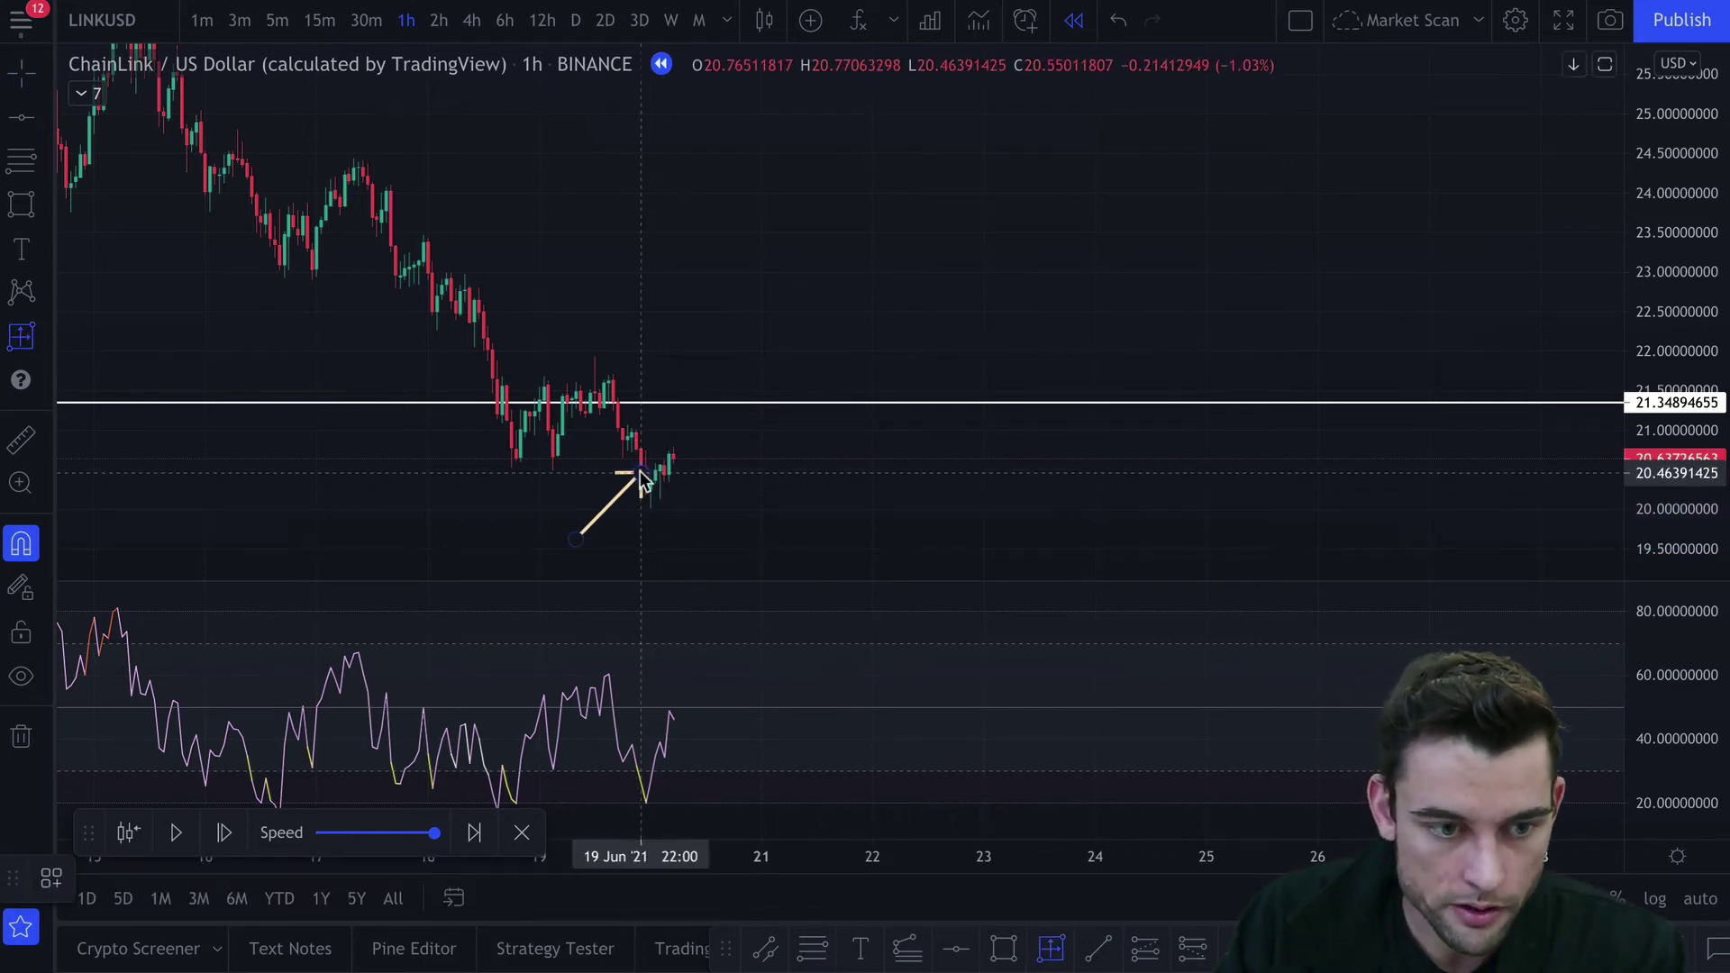
click(641, 473)
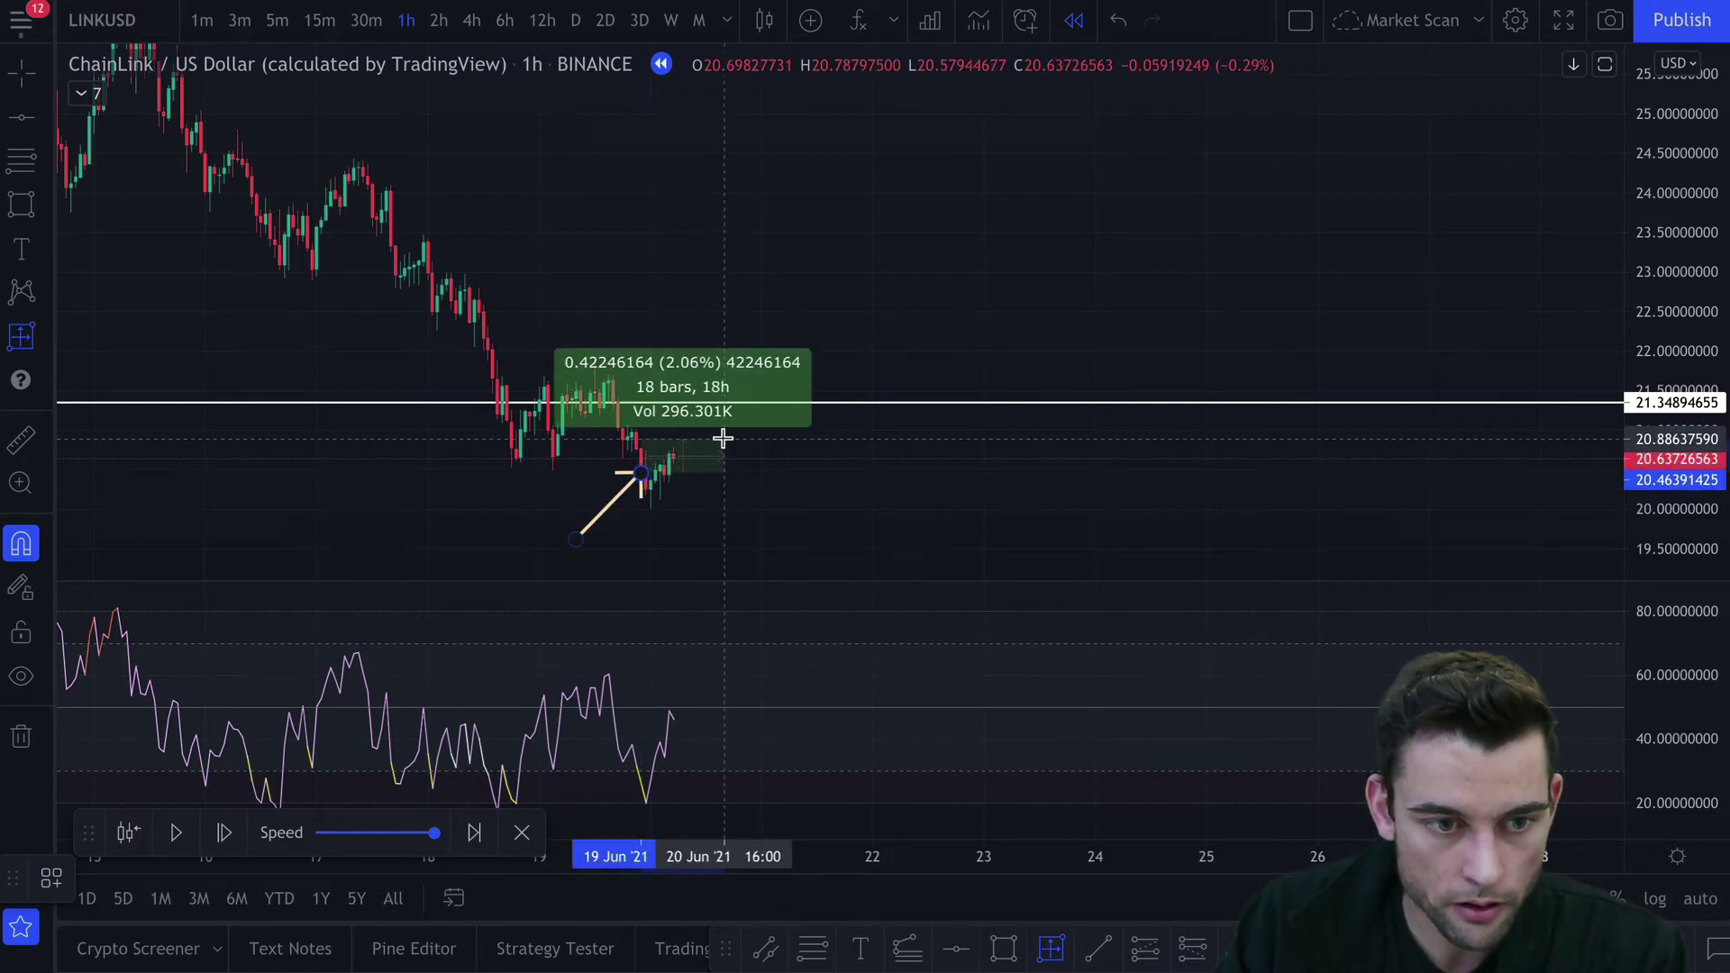
click(723, 439)
Advance the replay to early afternoon on 20 June and reshape the measurement into a drop of about 3% from the arrow tip
click(176, 832)
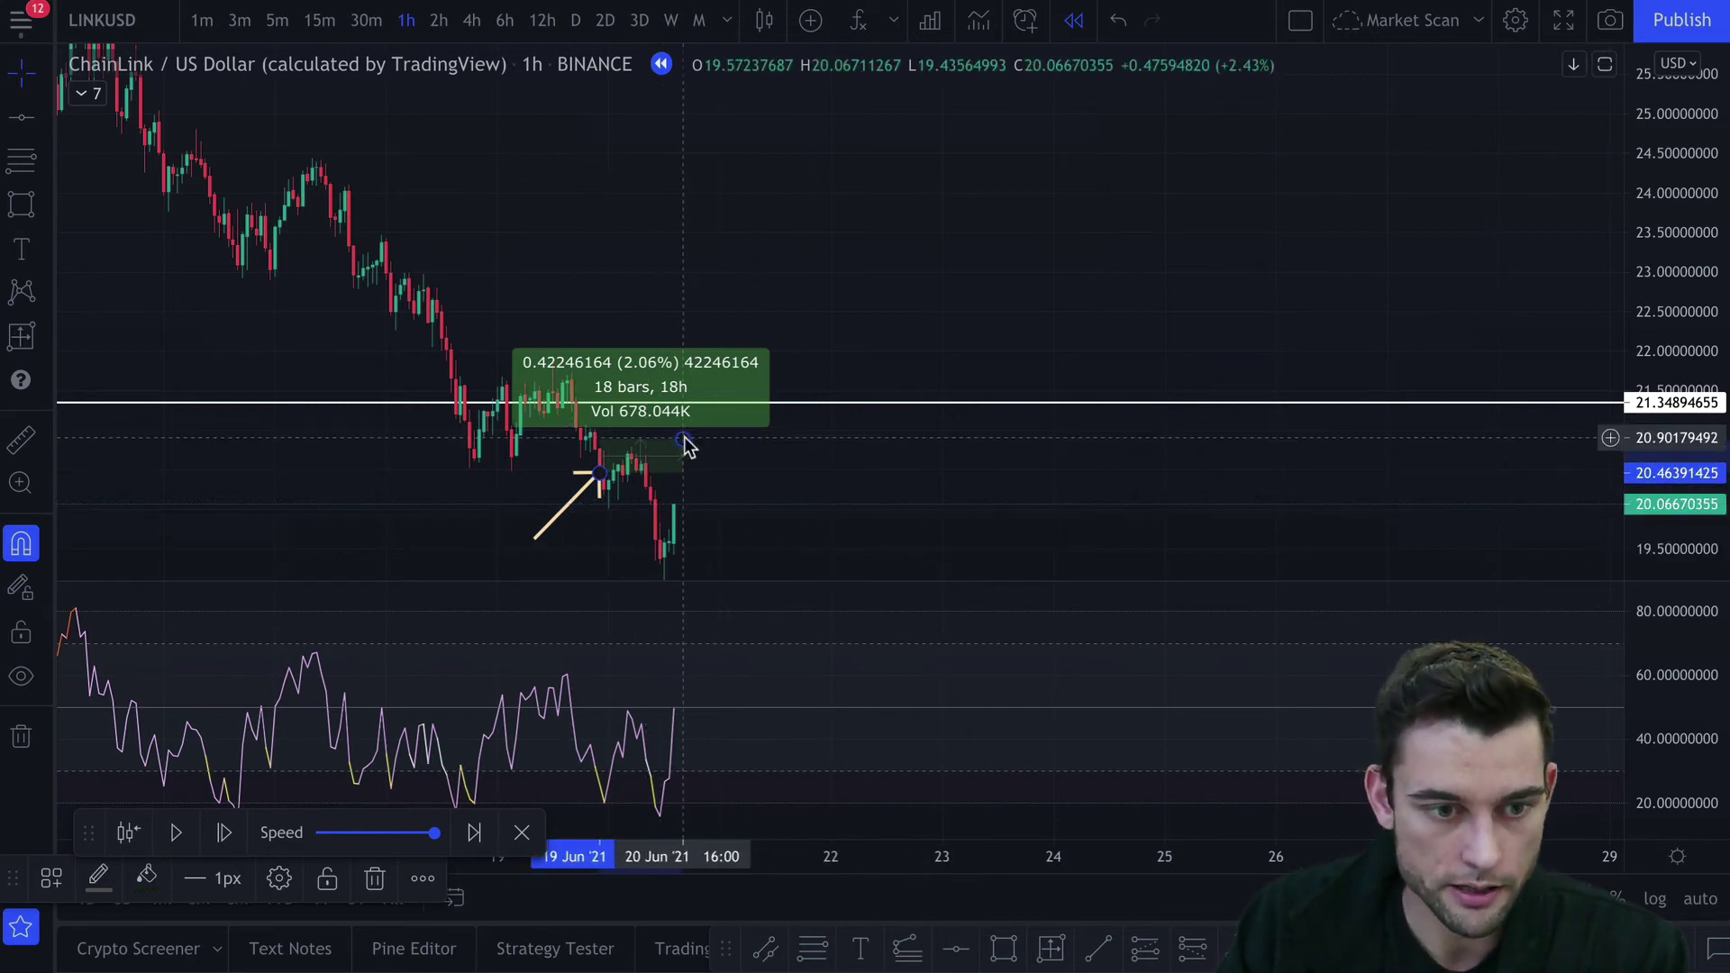
drag(683, 438, 816, 520)
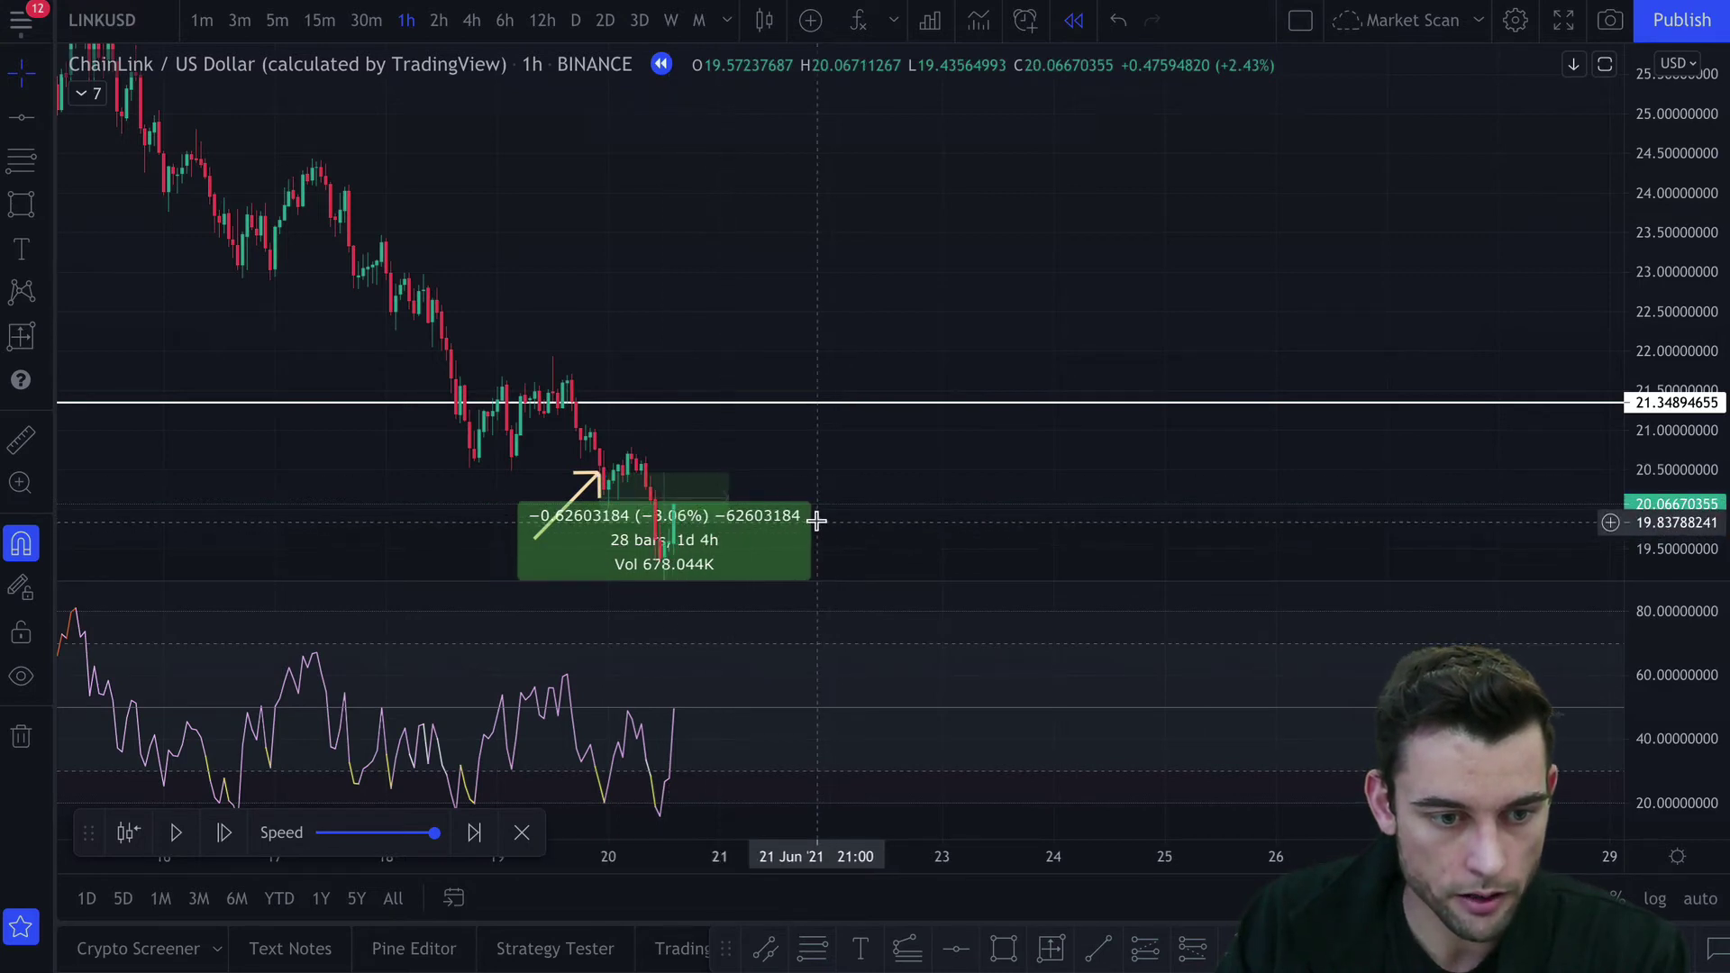
click(815, 521)
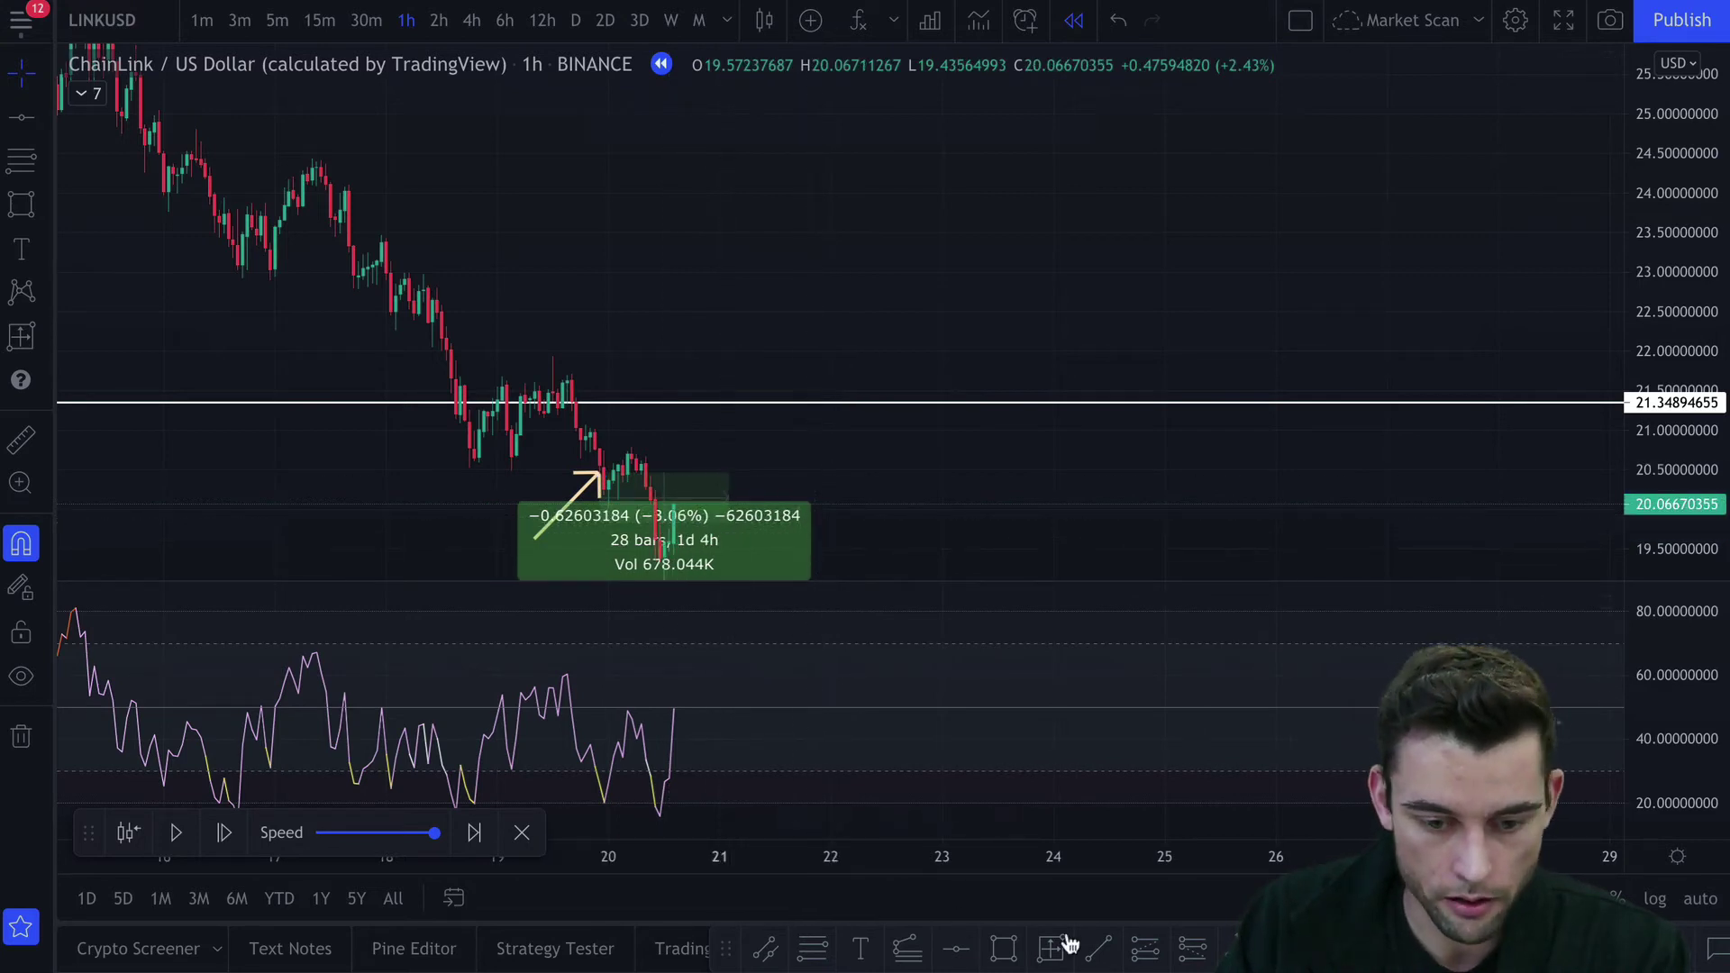
Draw a second arrow at the level 3% below the first, and shift the drop measurement down to start at its tip
click(766, 949)
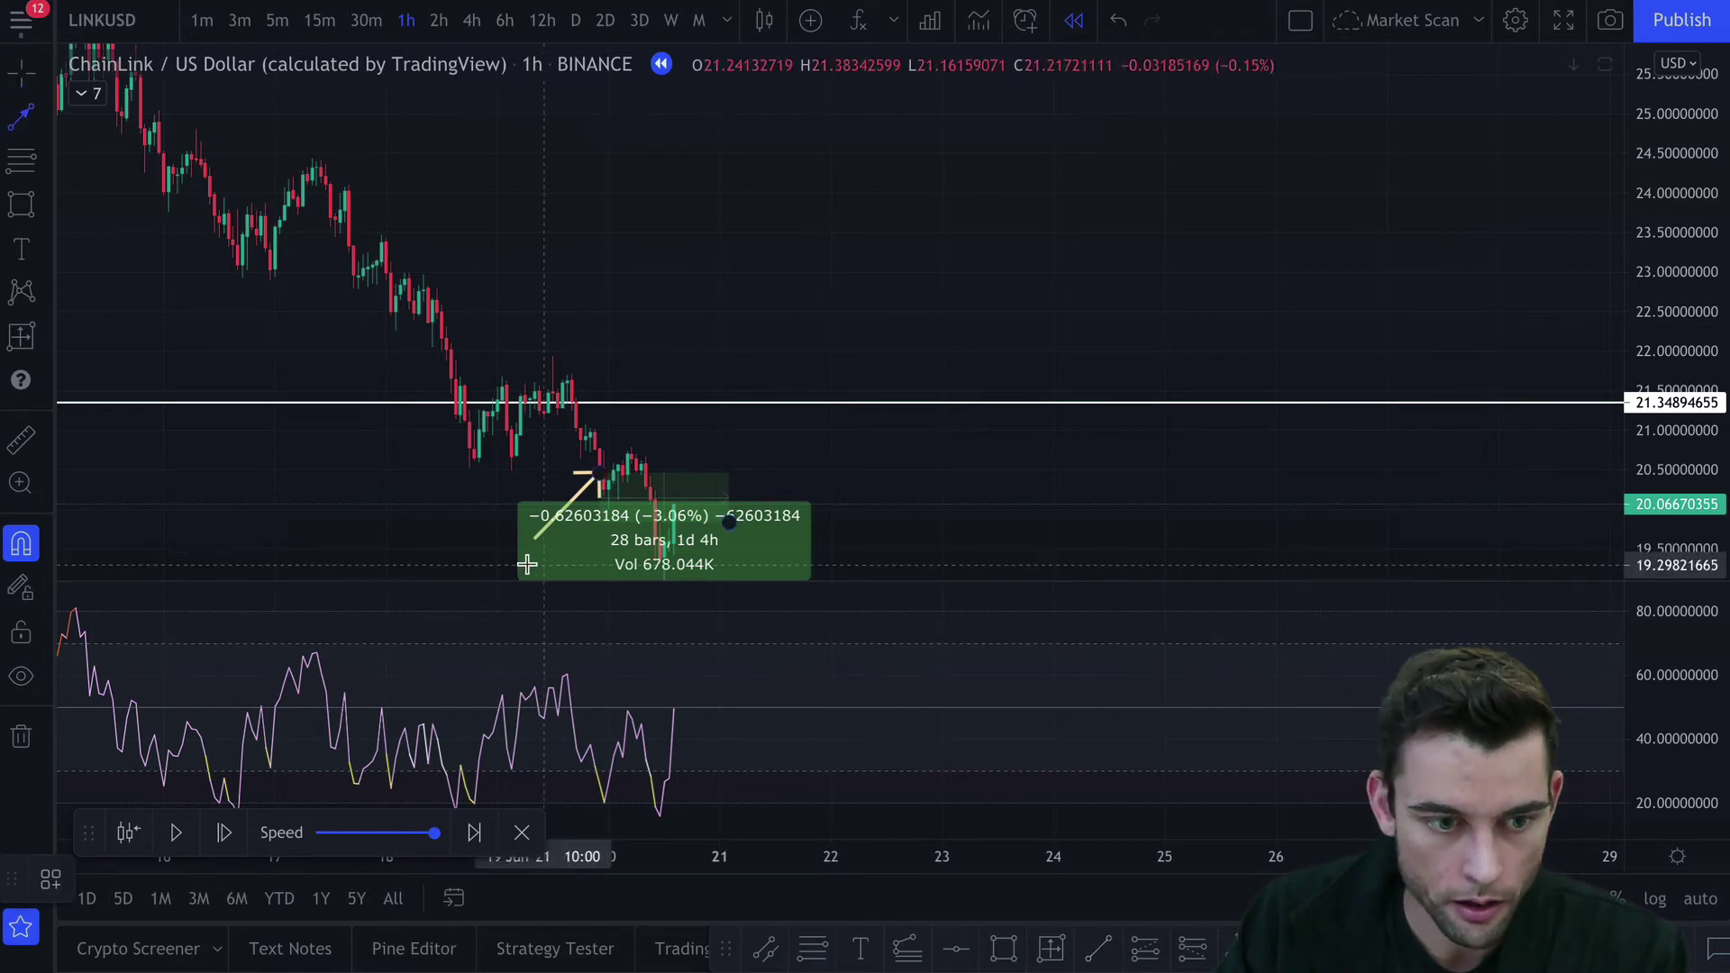
click(487, 571)
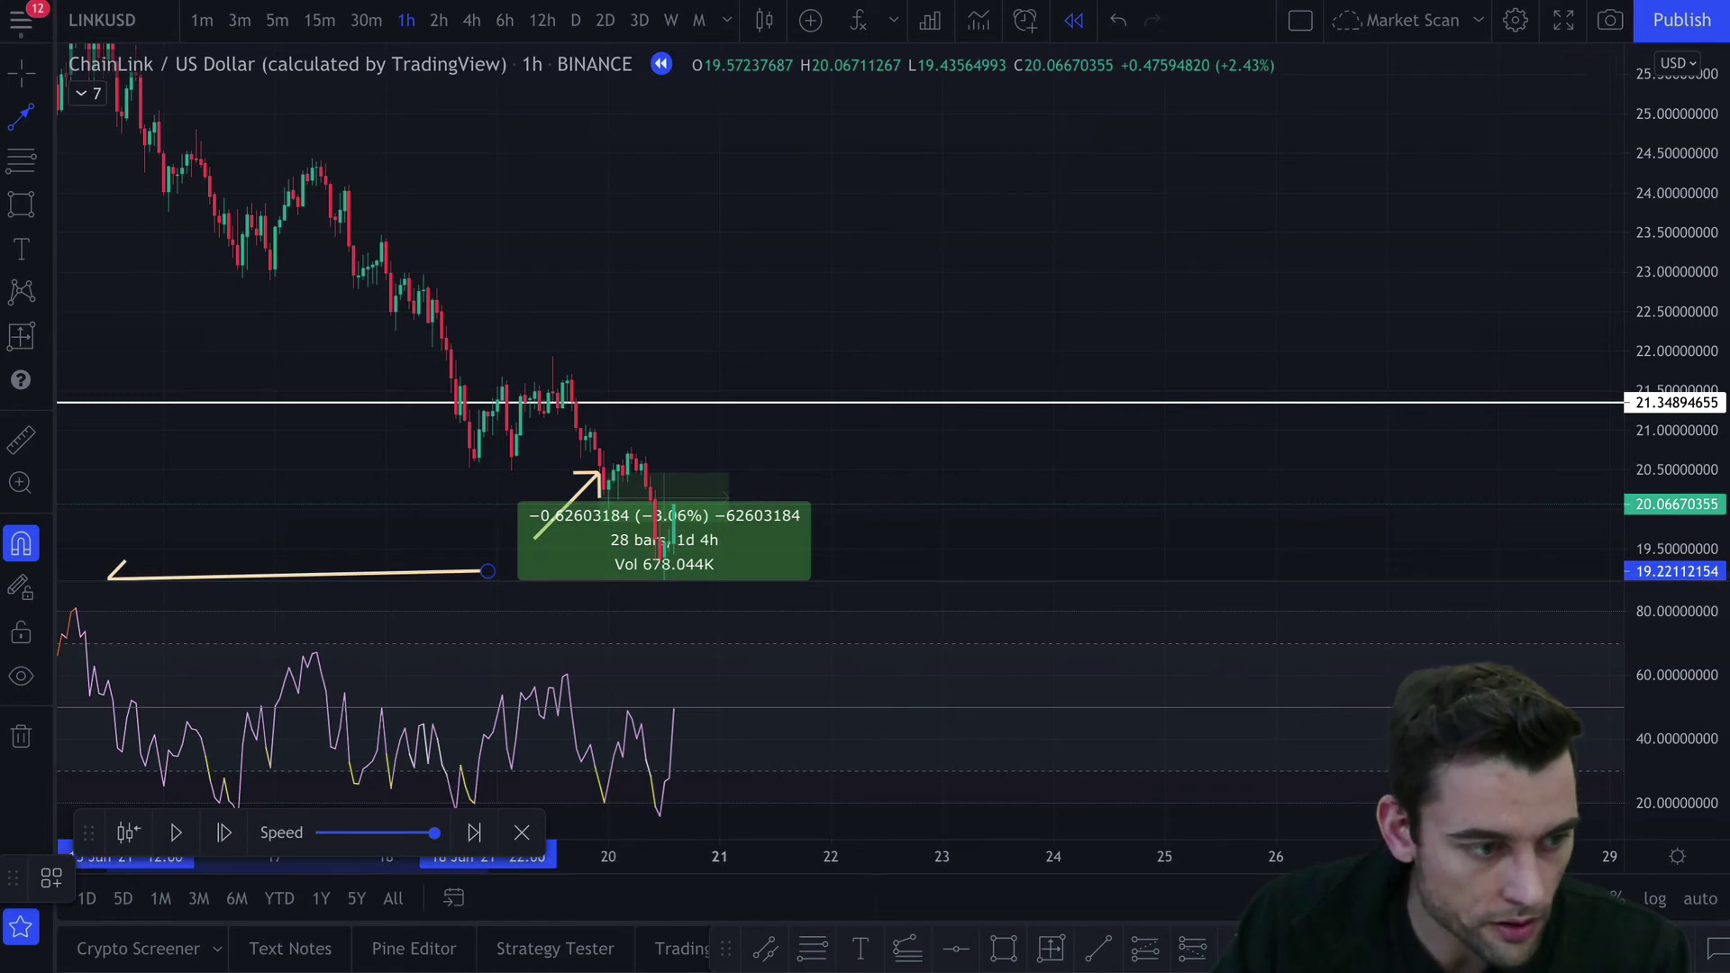
click(646, 520)
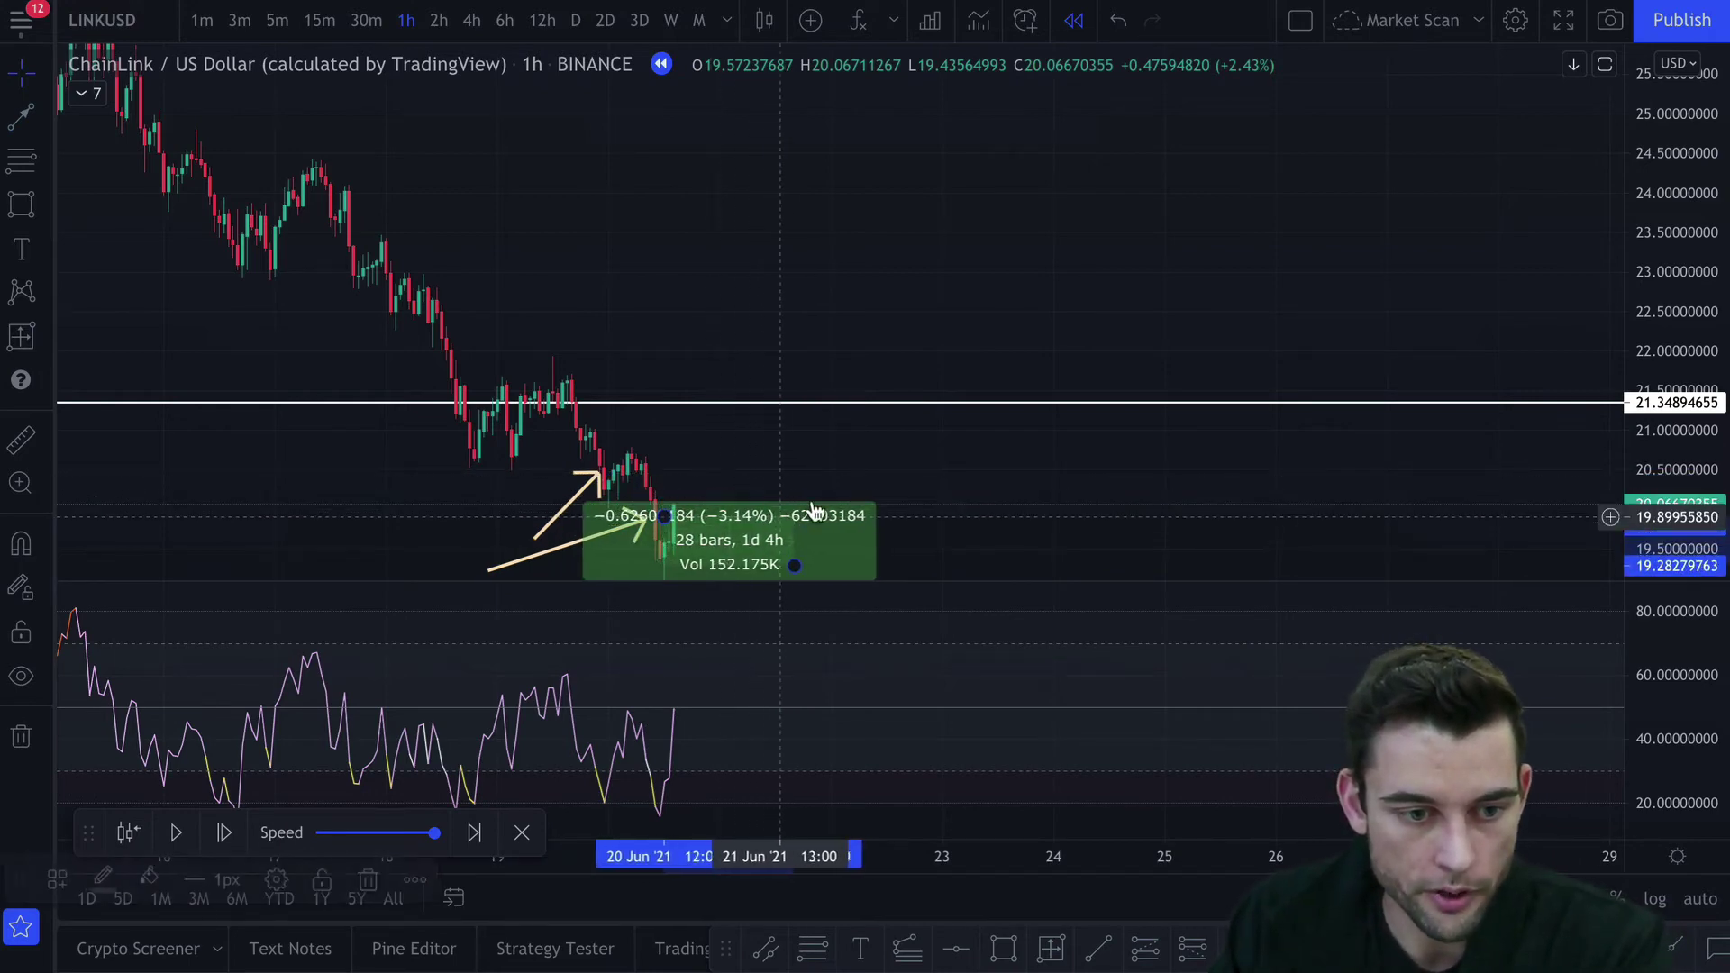
drag(961, 487, 988, 321)
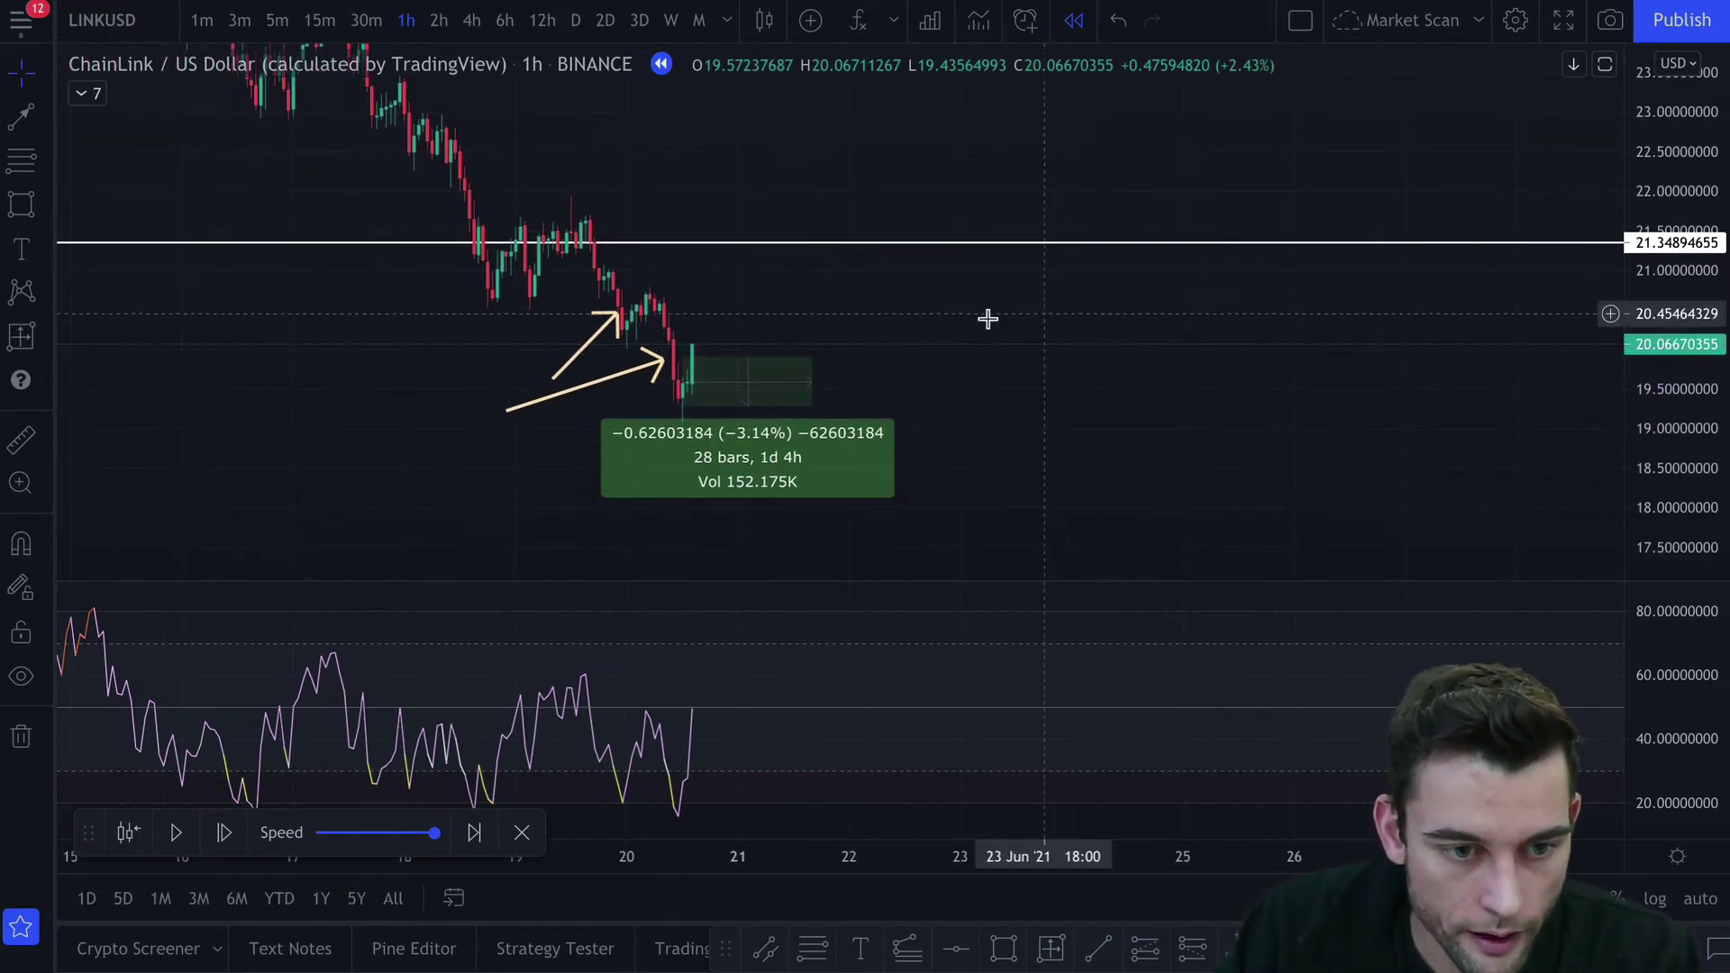
drag(759, 370, 746, 377)
Draw a third arrow pointing at the measurement's lower edge, and shorten the second arrow by moving its tail closer to the candles
click(22, 116)
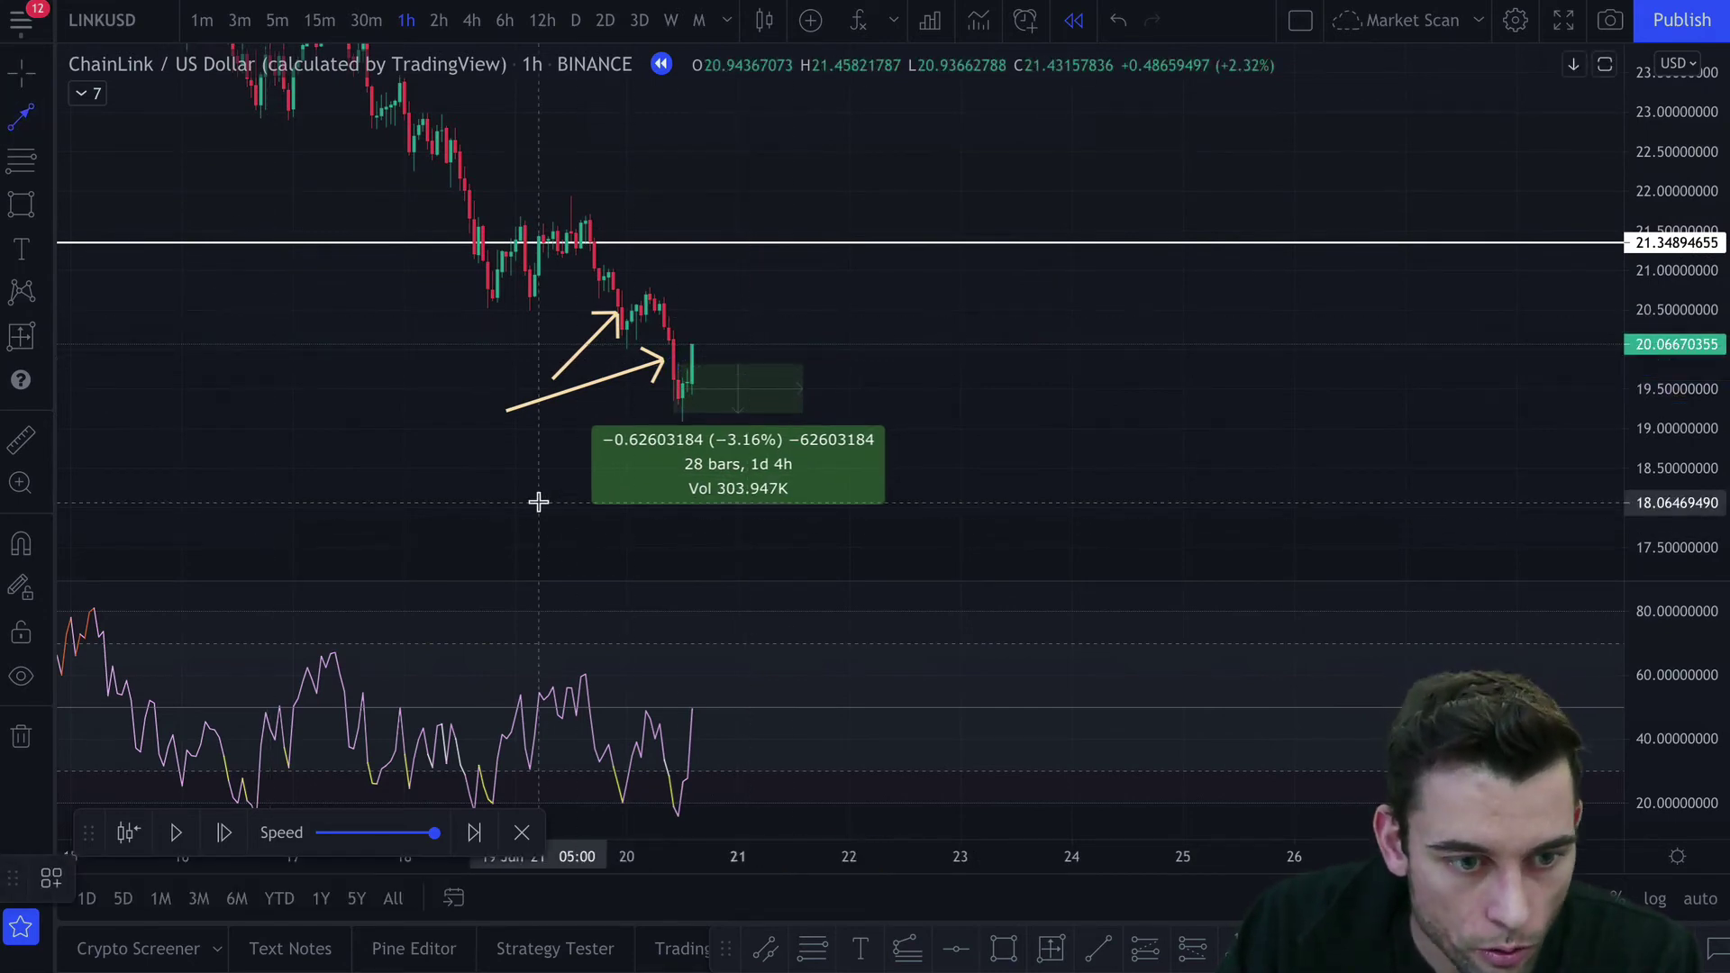
click(567, 455)
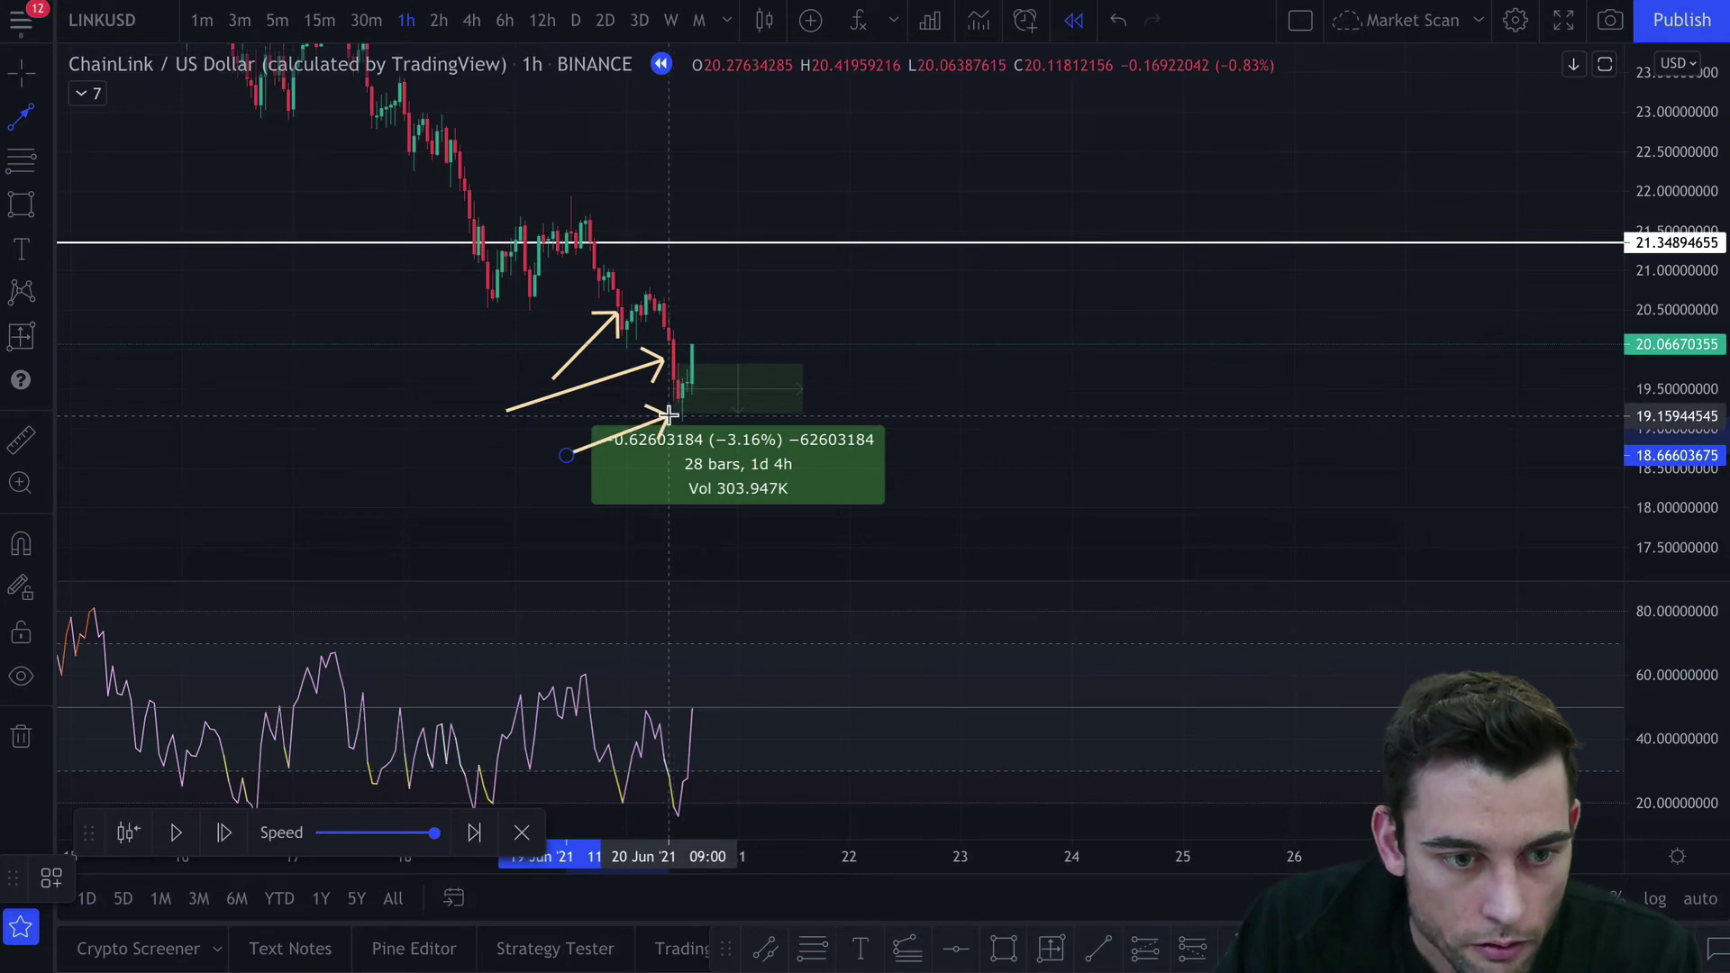
click(662, 411)
drag(506, 411, 558, 410)
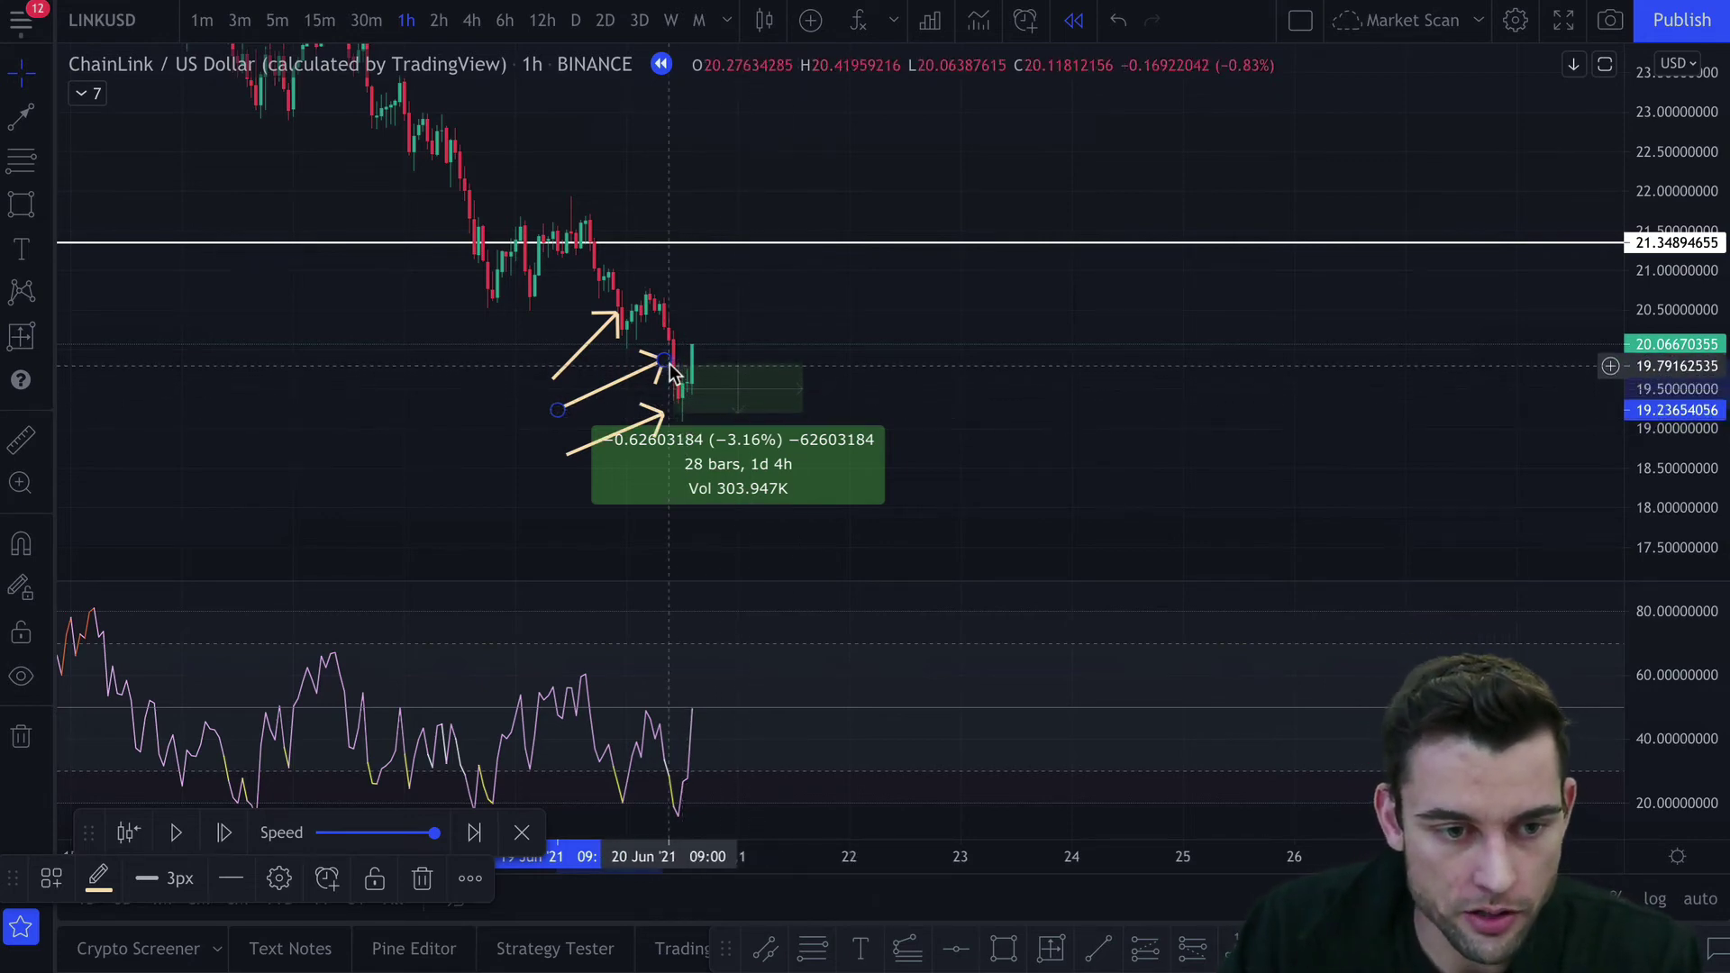
Delete the drop measurement and move the horizontal average-price line down to about 19.71, near the second arrow's tip
click(800, 367)
drag(894, 251, 945, 373)
Measure a rise of about 2% upward from the repositioned horizontal line
click(1048, 951)
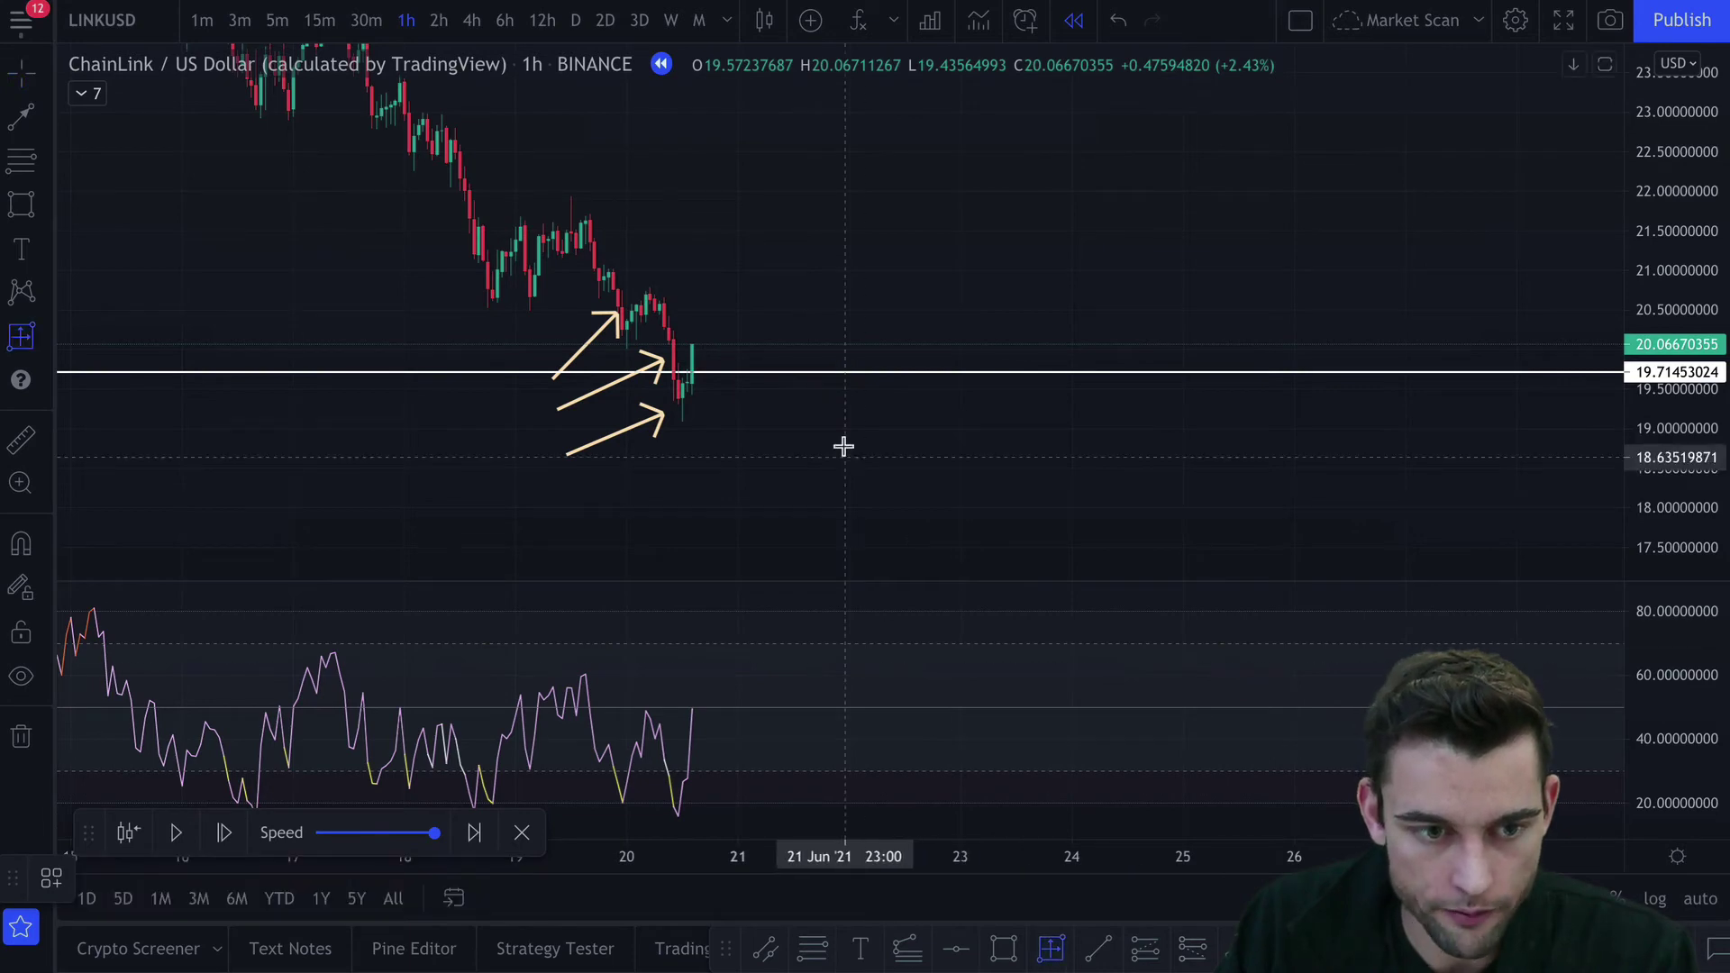
click(798, 372)
click(845, 341)
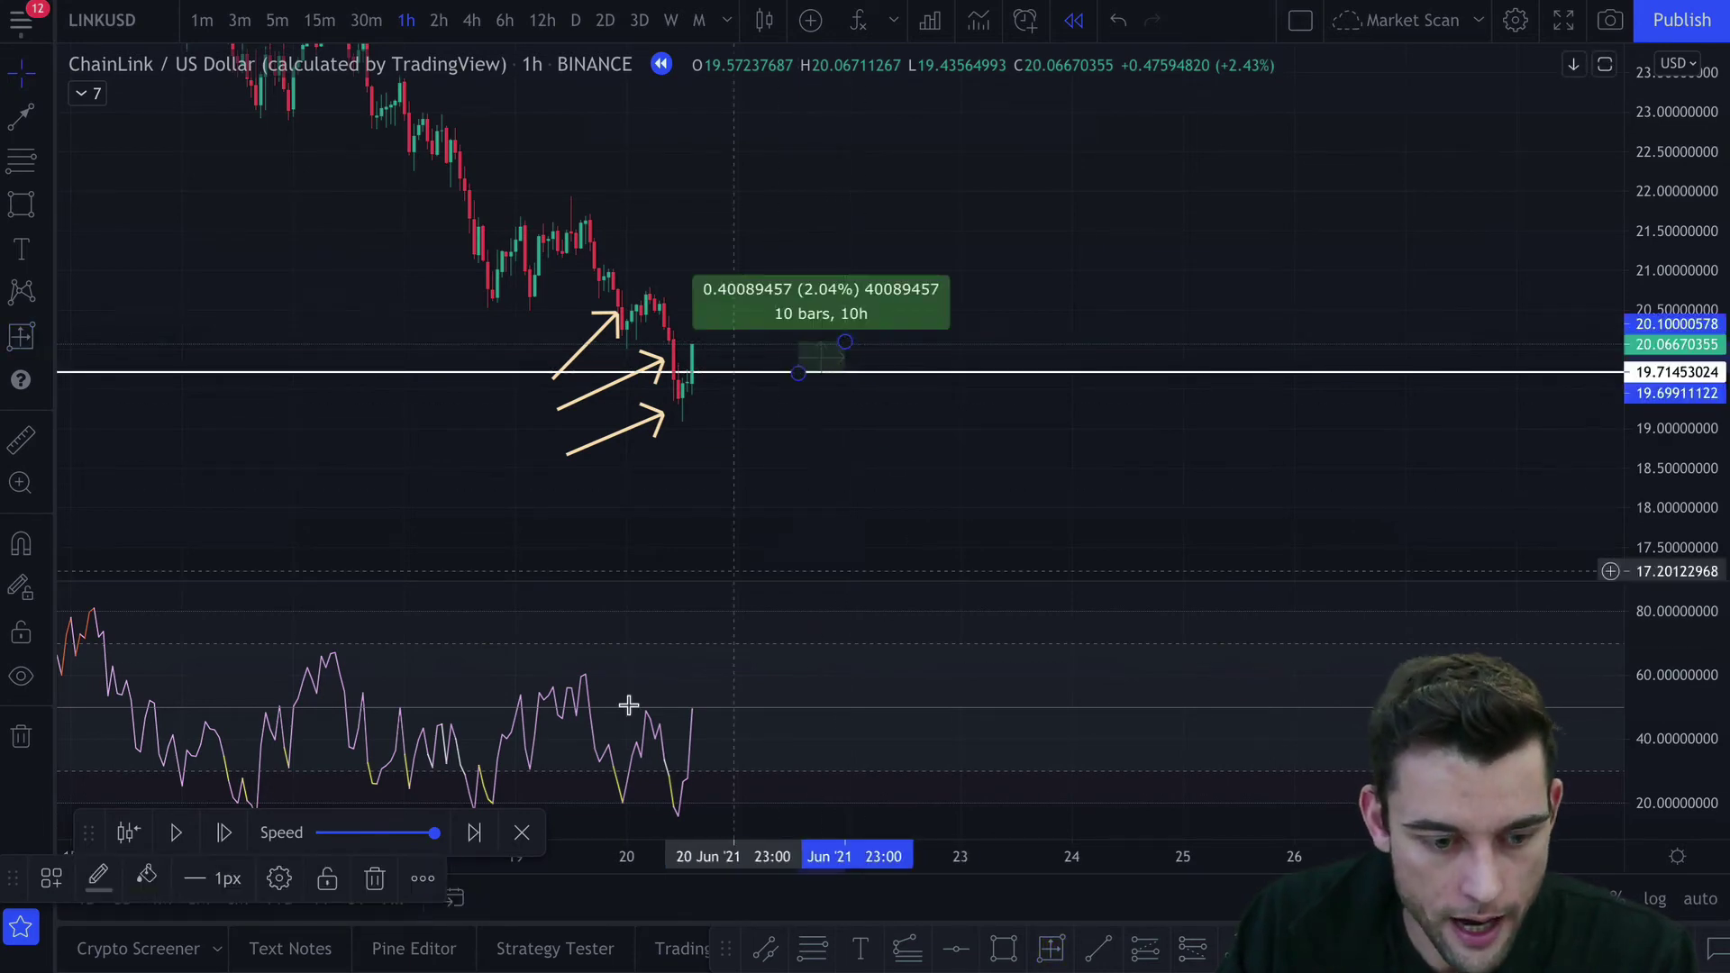
Advance the replay through the rebound to late evening on 20 June and remove the 2% rise measurement
click(177, 834)
click(177, 833)
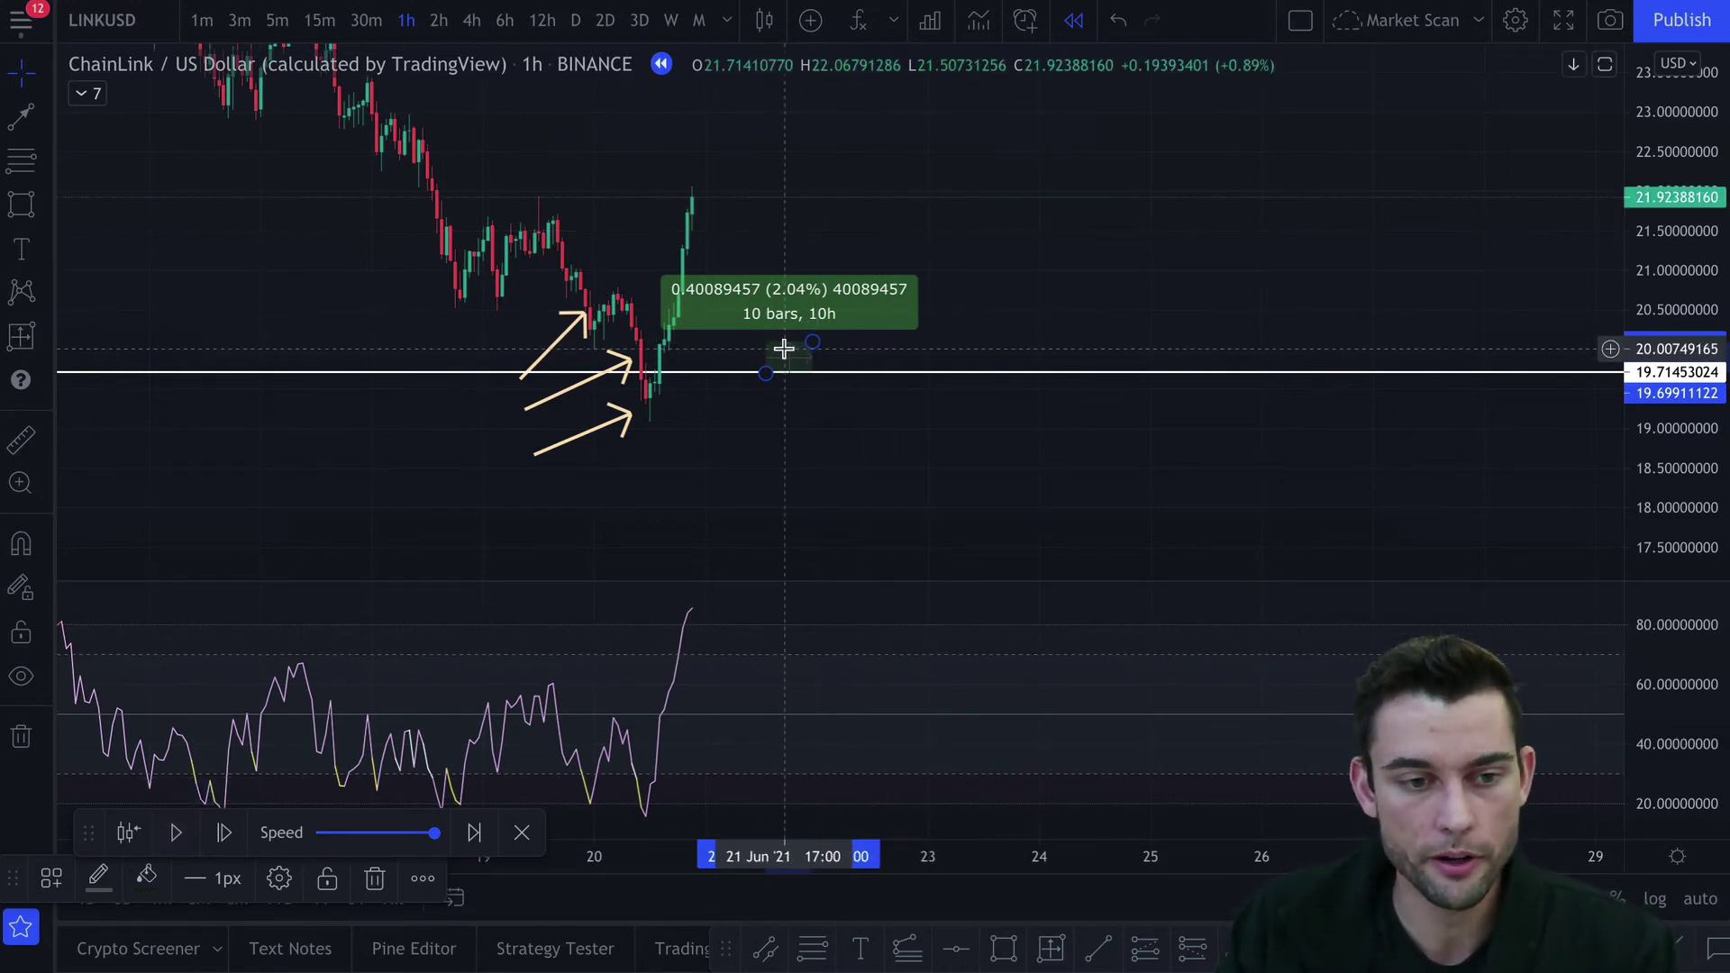
click(789, 429)
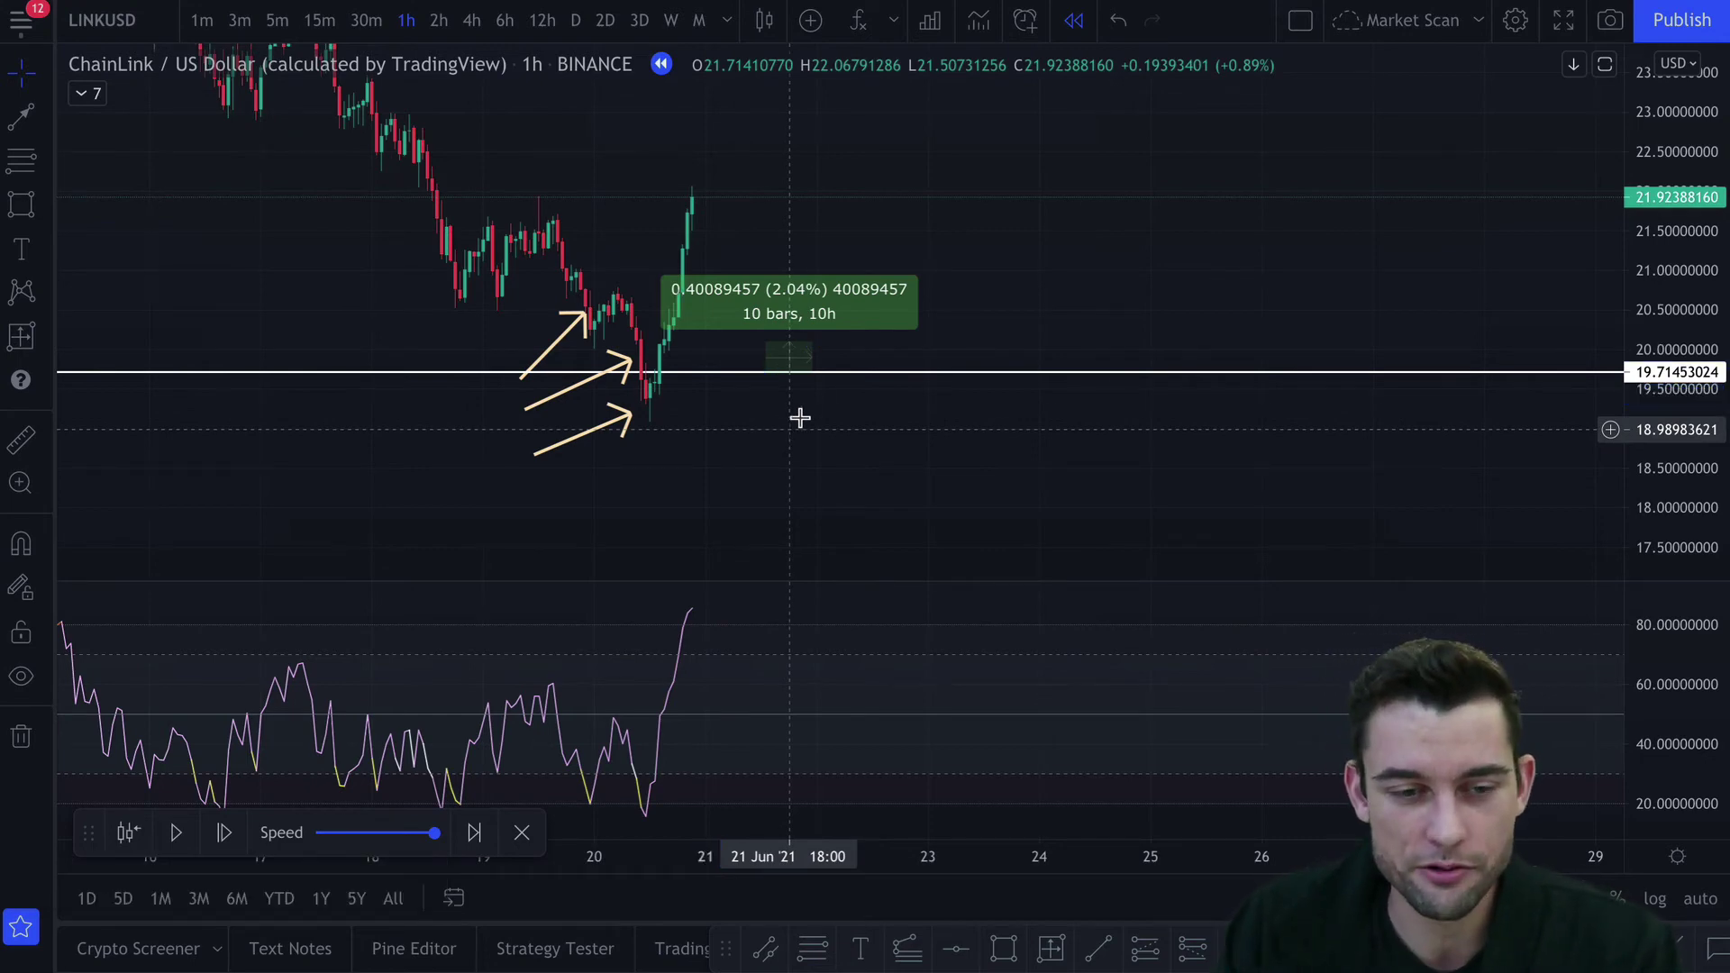
click(849, 310)
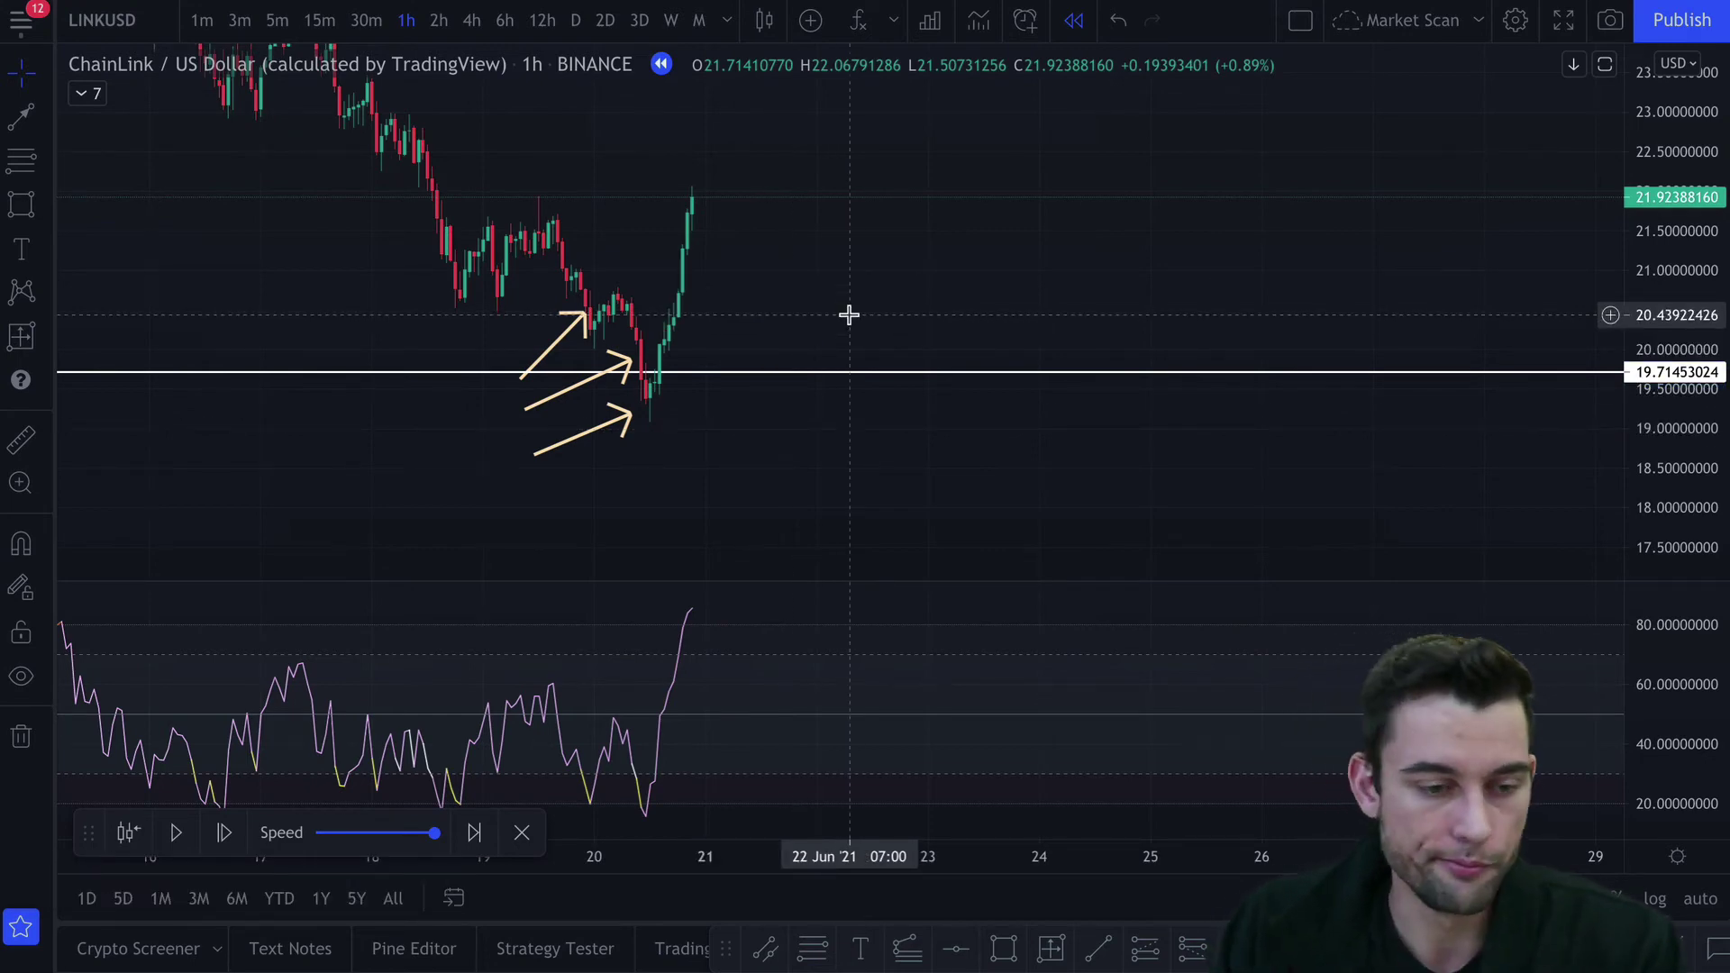
Play the LINKUSD replay through the sharp drop on 21 June and pause it
click(172, 834)
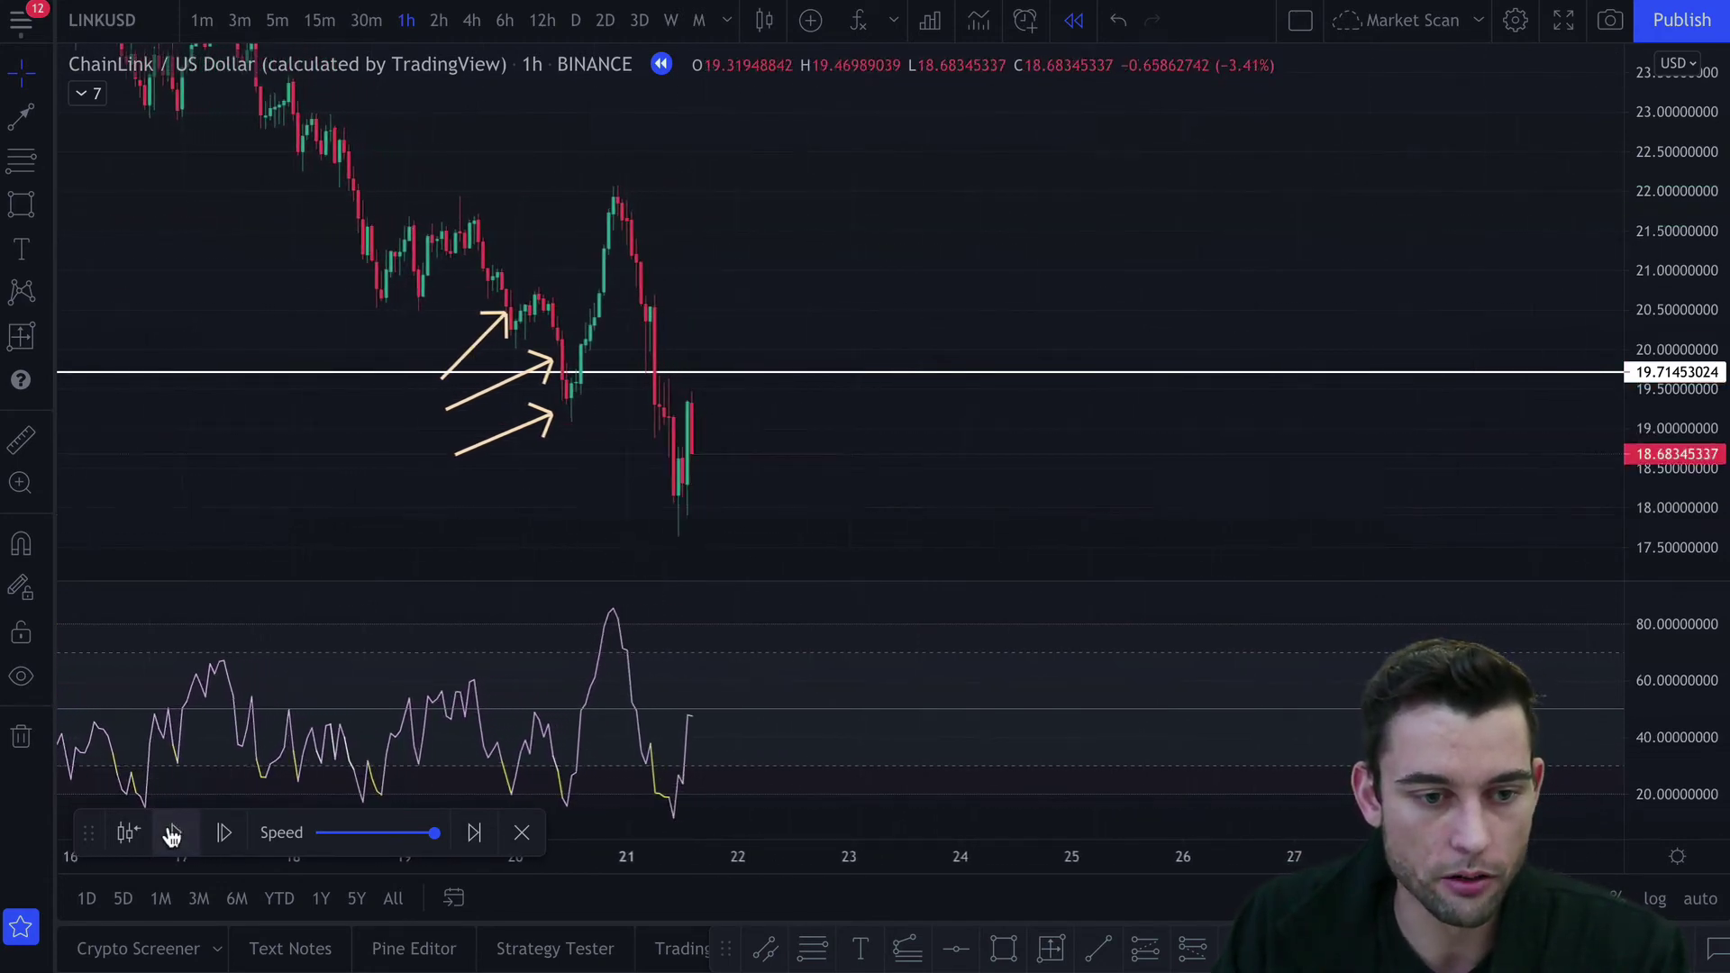
click(172, 835)
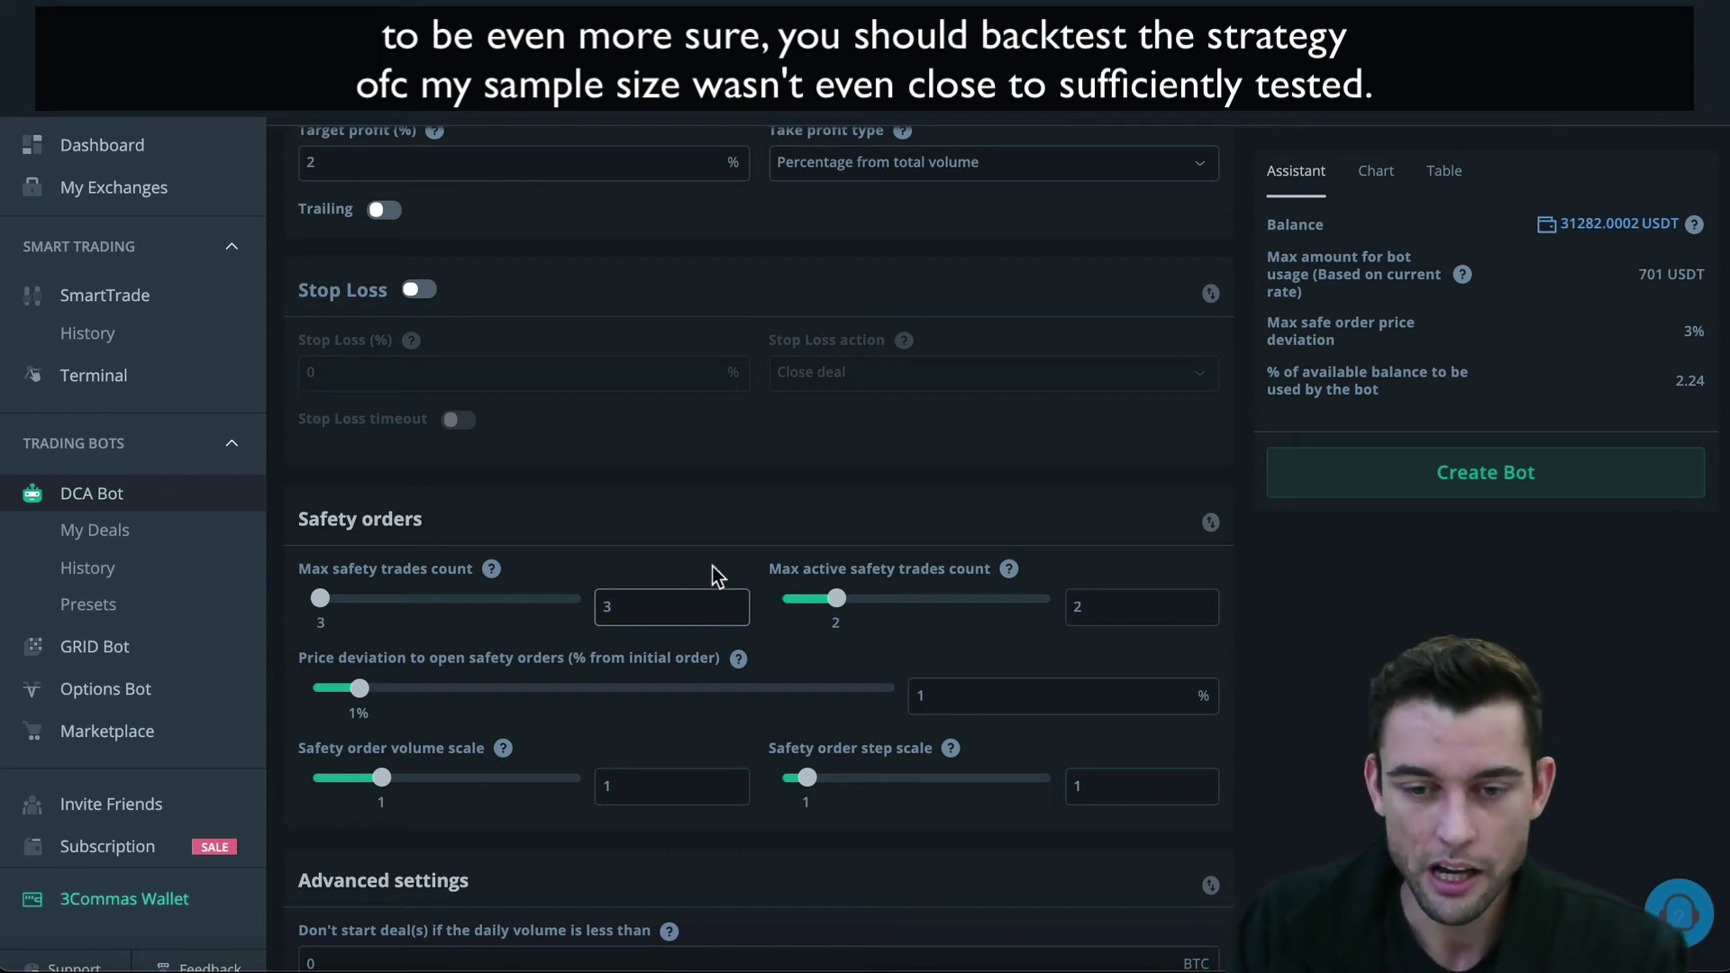
In the 3Commas DCA bot form, review the deal start condition and set the price deviation to open safety orders to 3%
scroll(716, 575, up, 1)
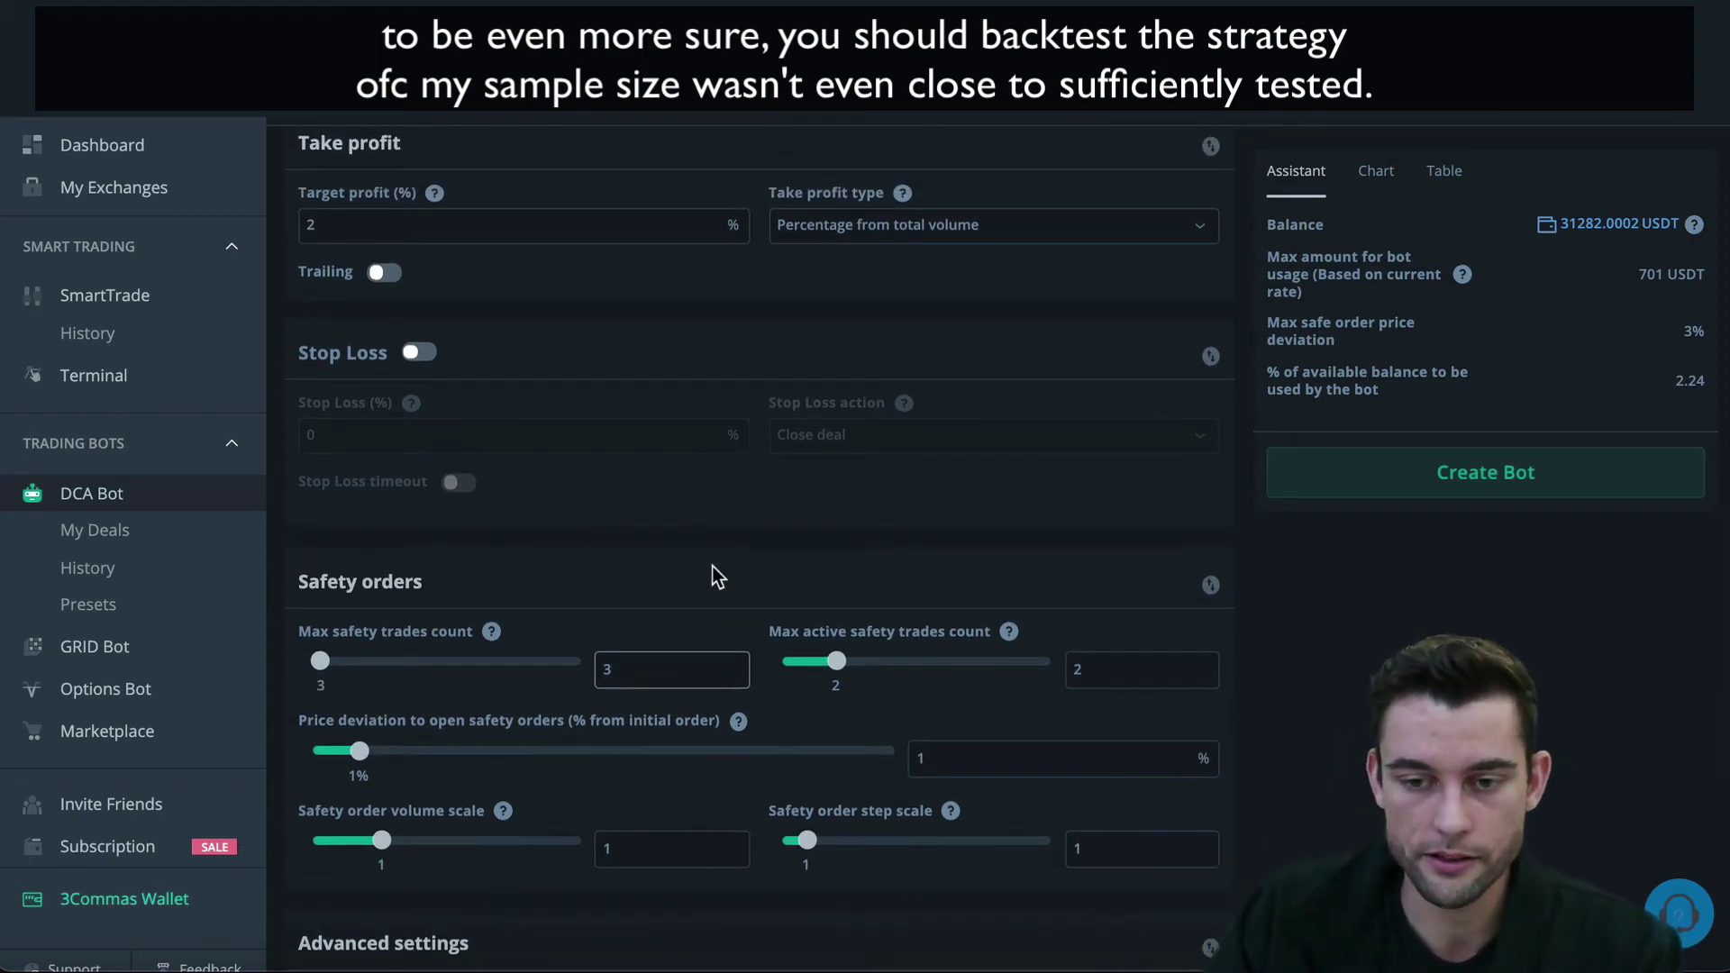
scroll(711, 577, up, 5)
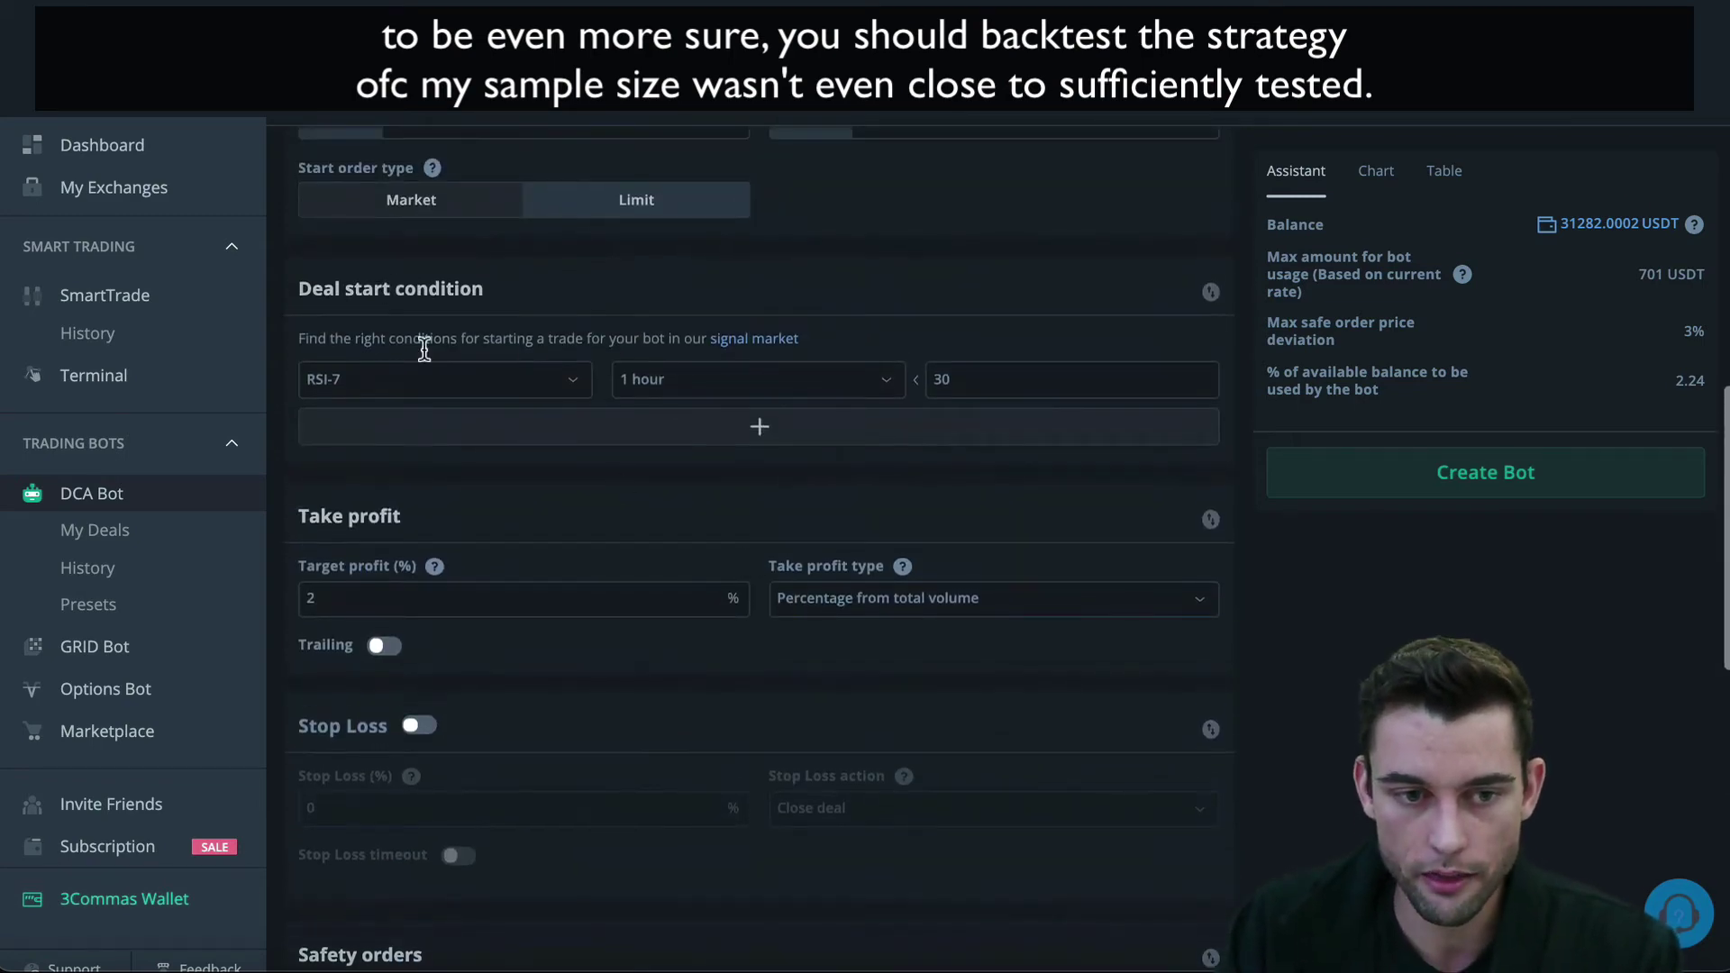
scroll(786, 874, down, 5)
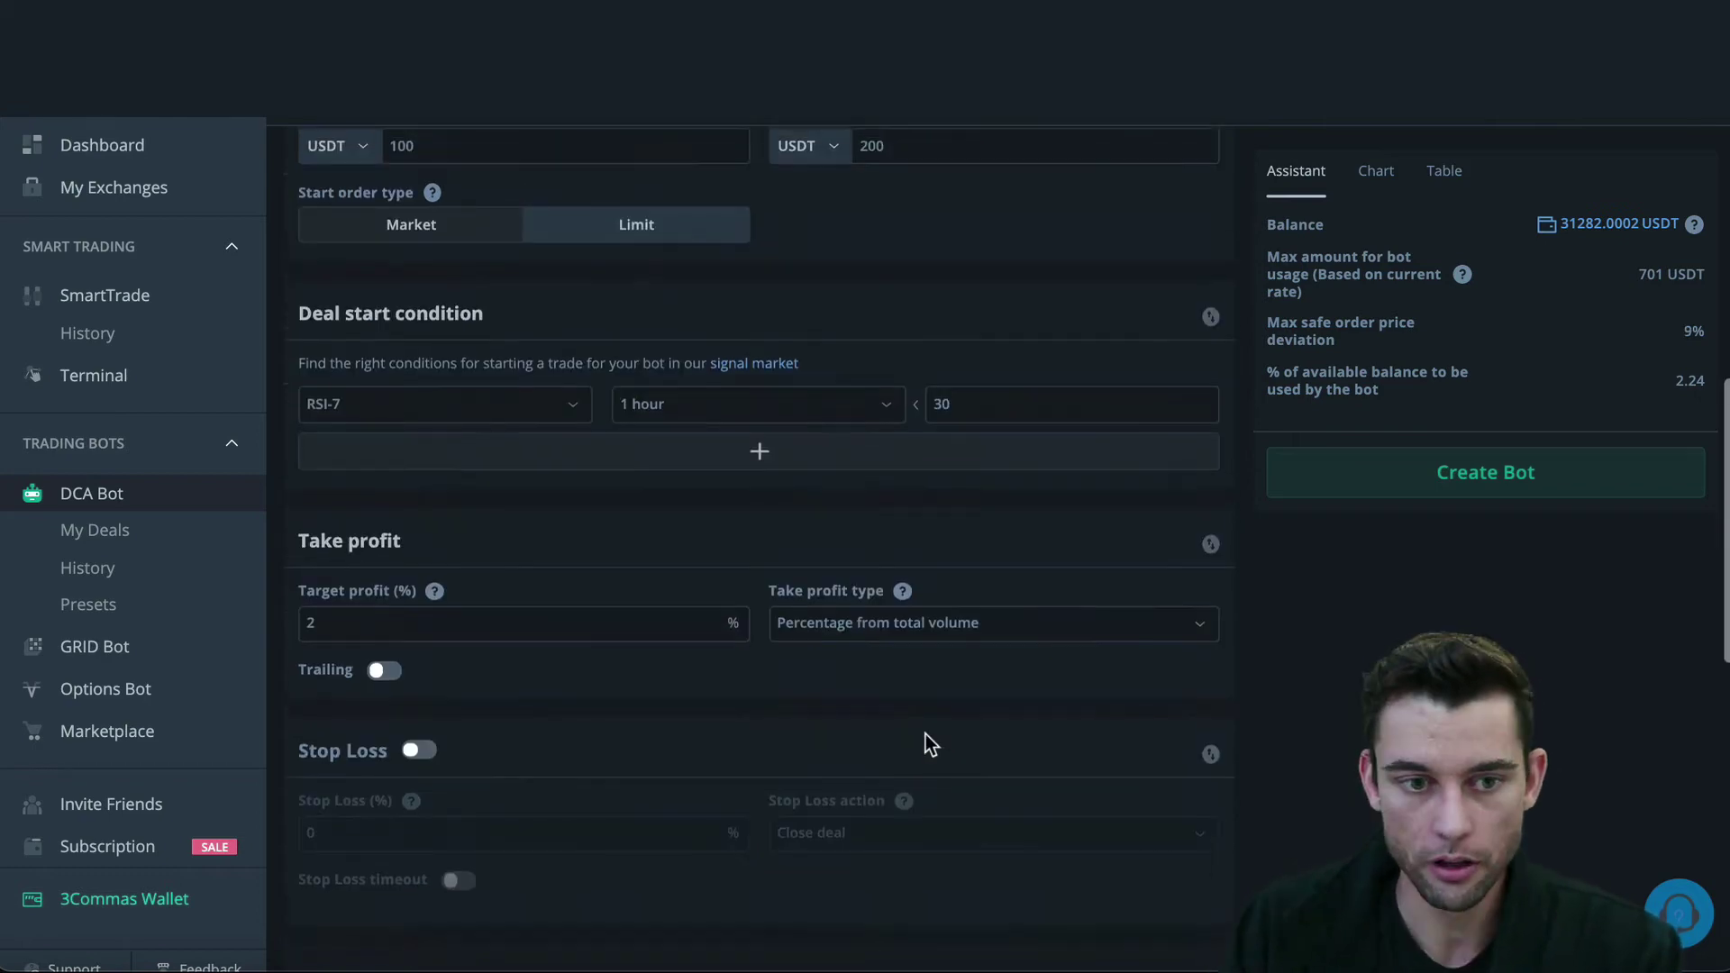
Check the base order size, the safety order size and the price deviation for opening safety orders
scroll(926, 733, down, 4)
scroll(926, 733, up, 5)
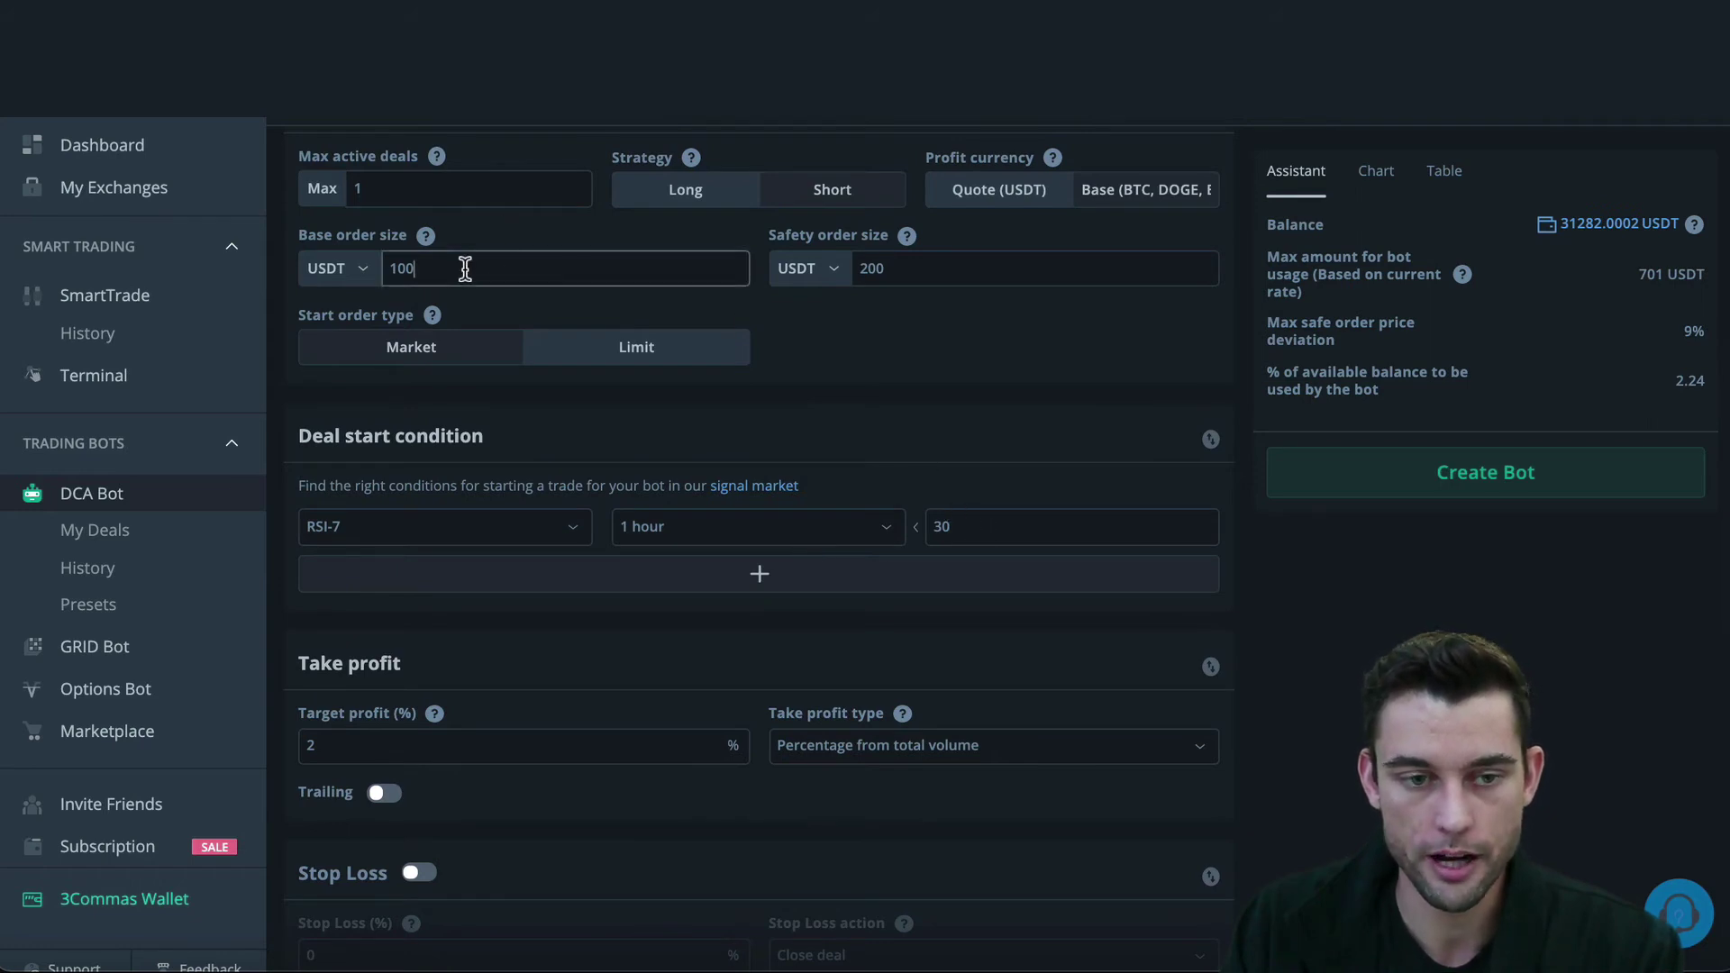
scroll(787, 454, down, 6)
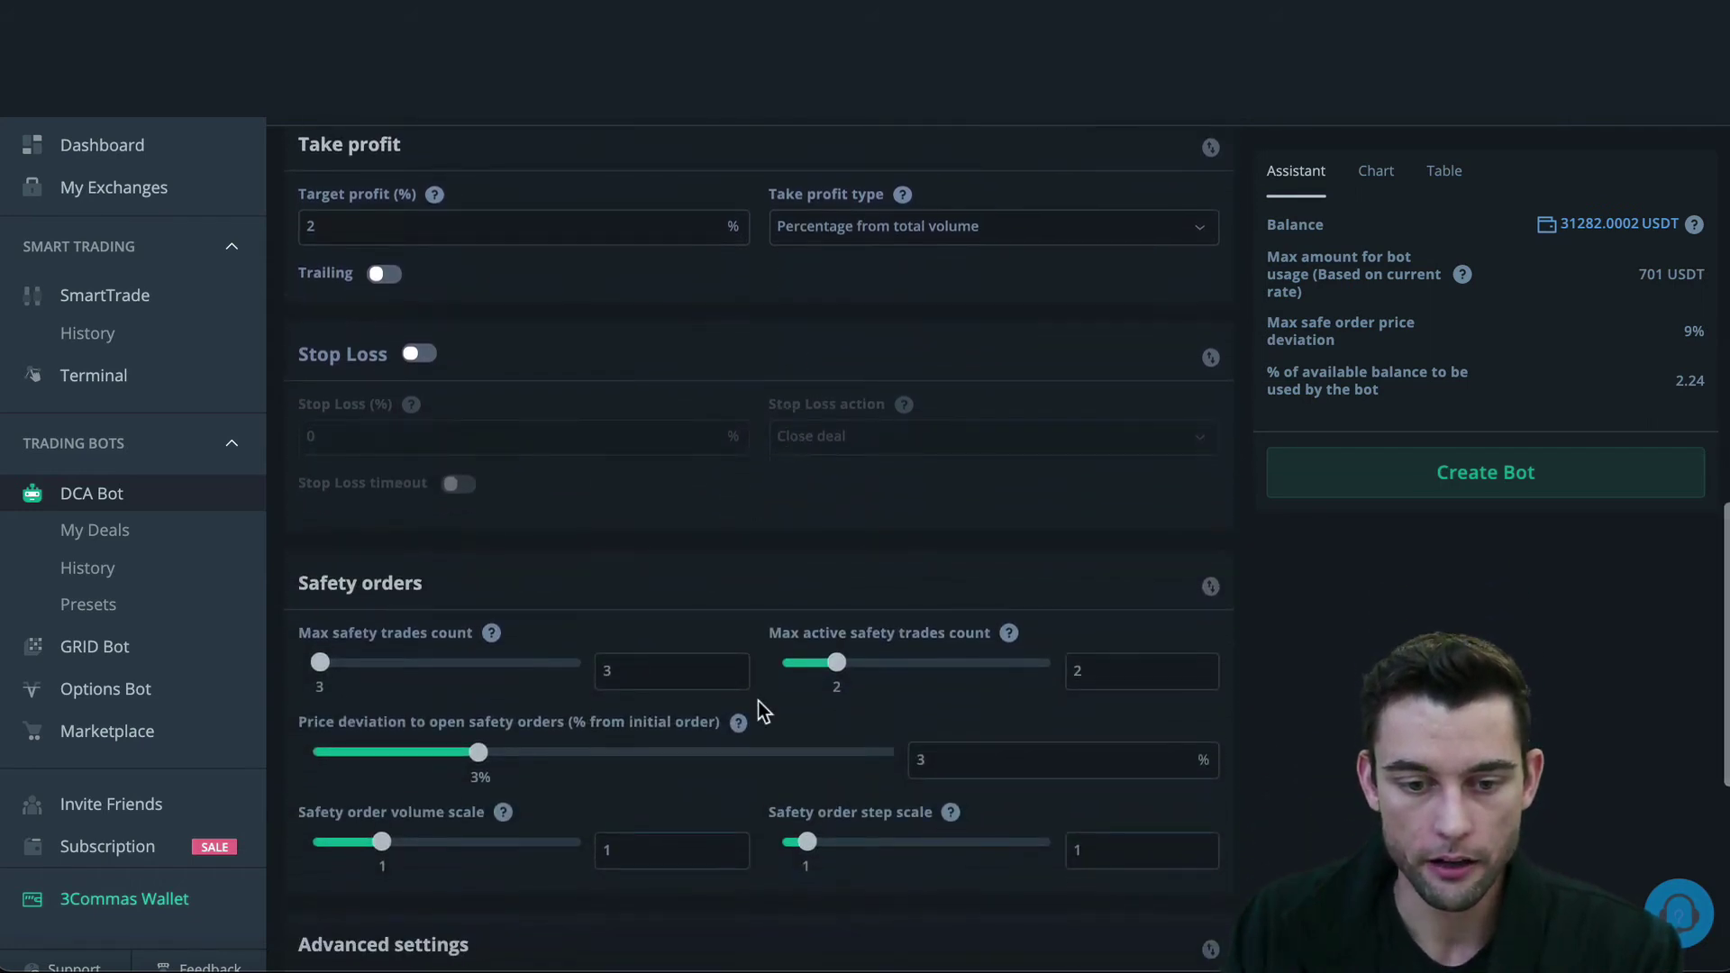
click(978, 764)
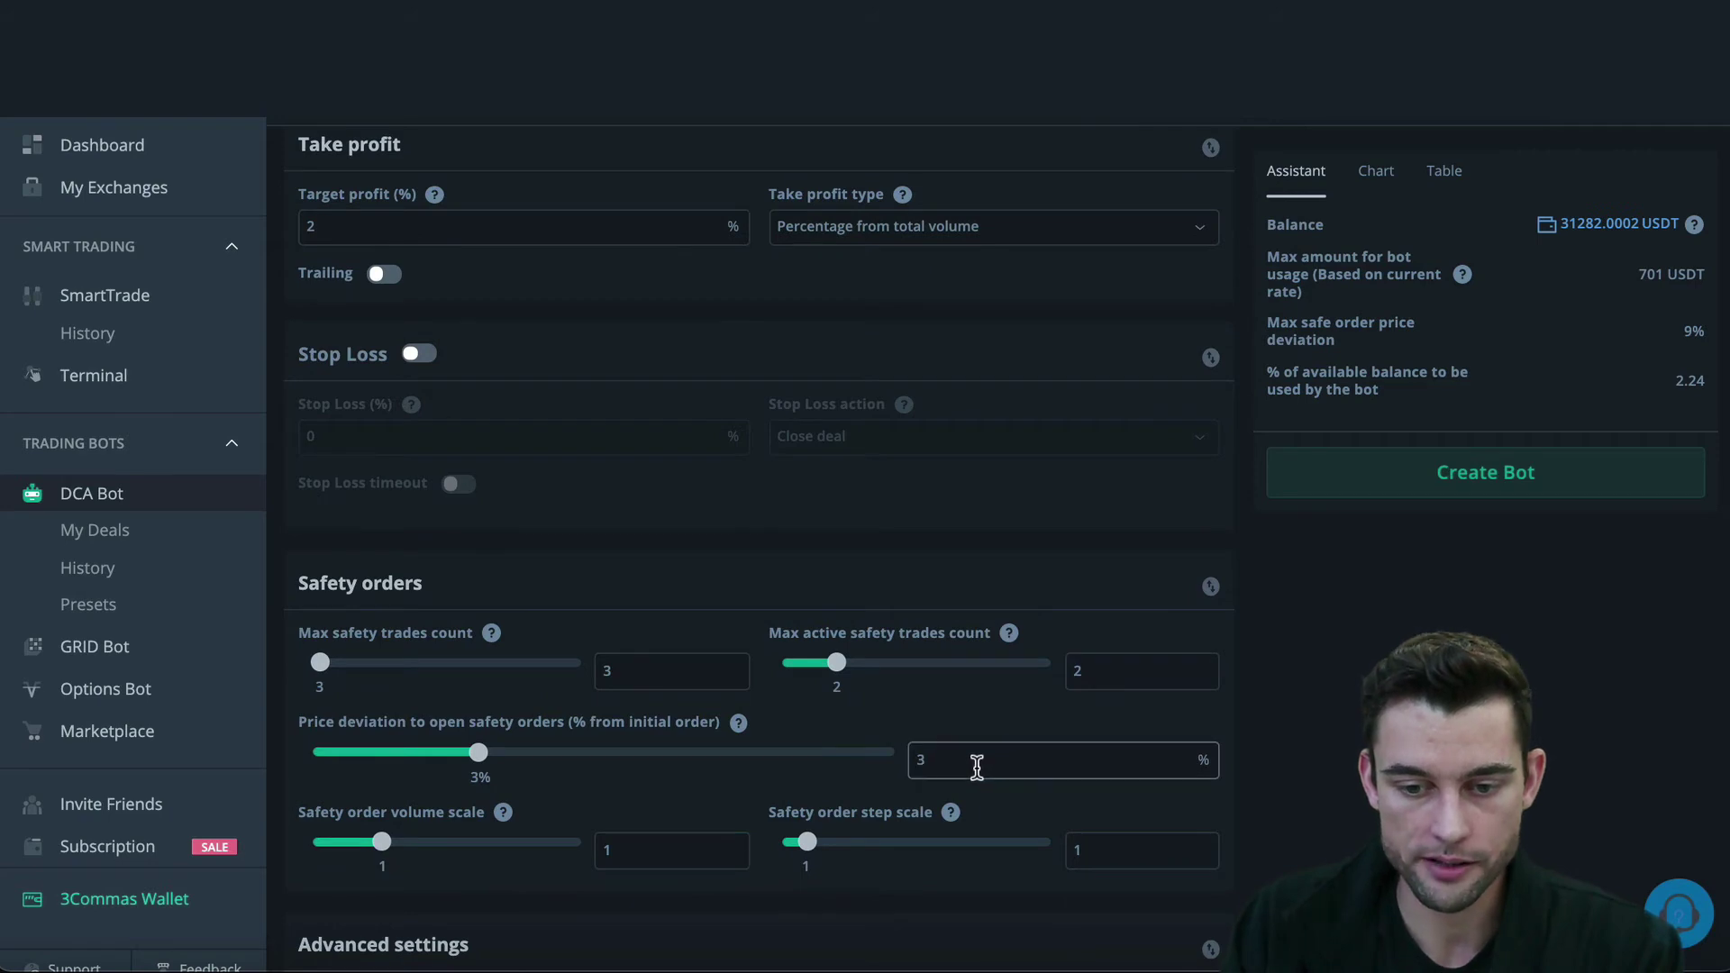
scroll(977, 766, up, 5)
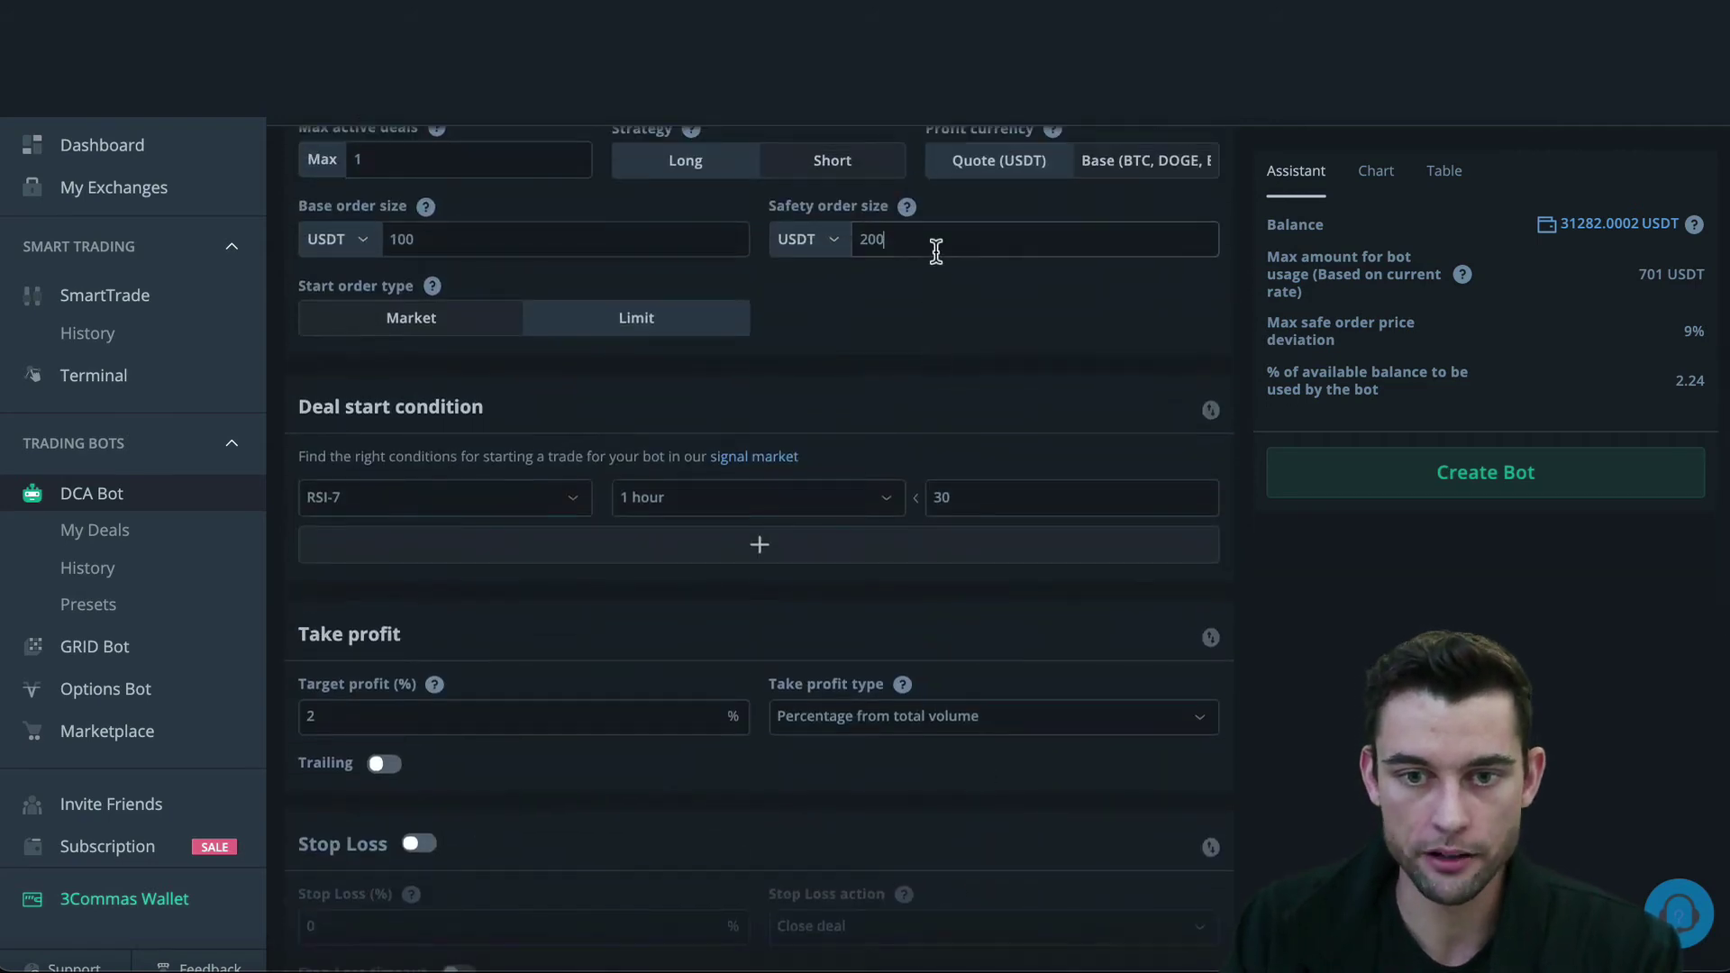
scroll(887, 696, down, 5)
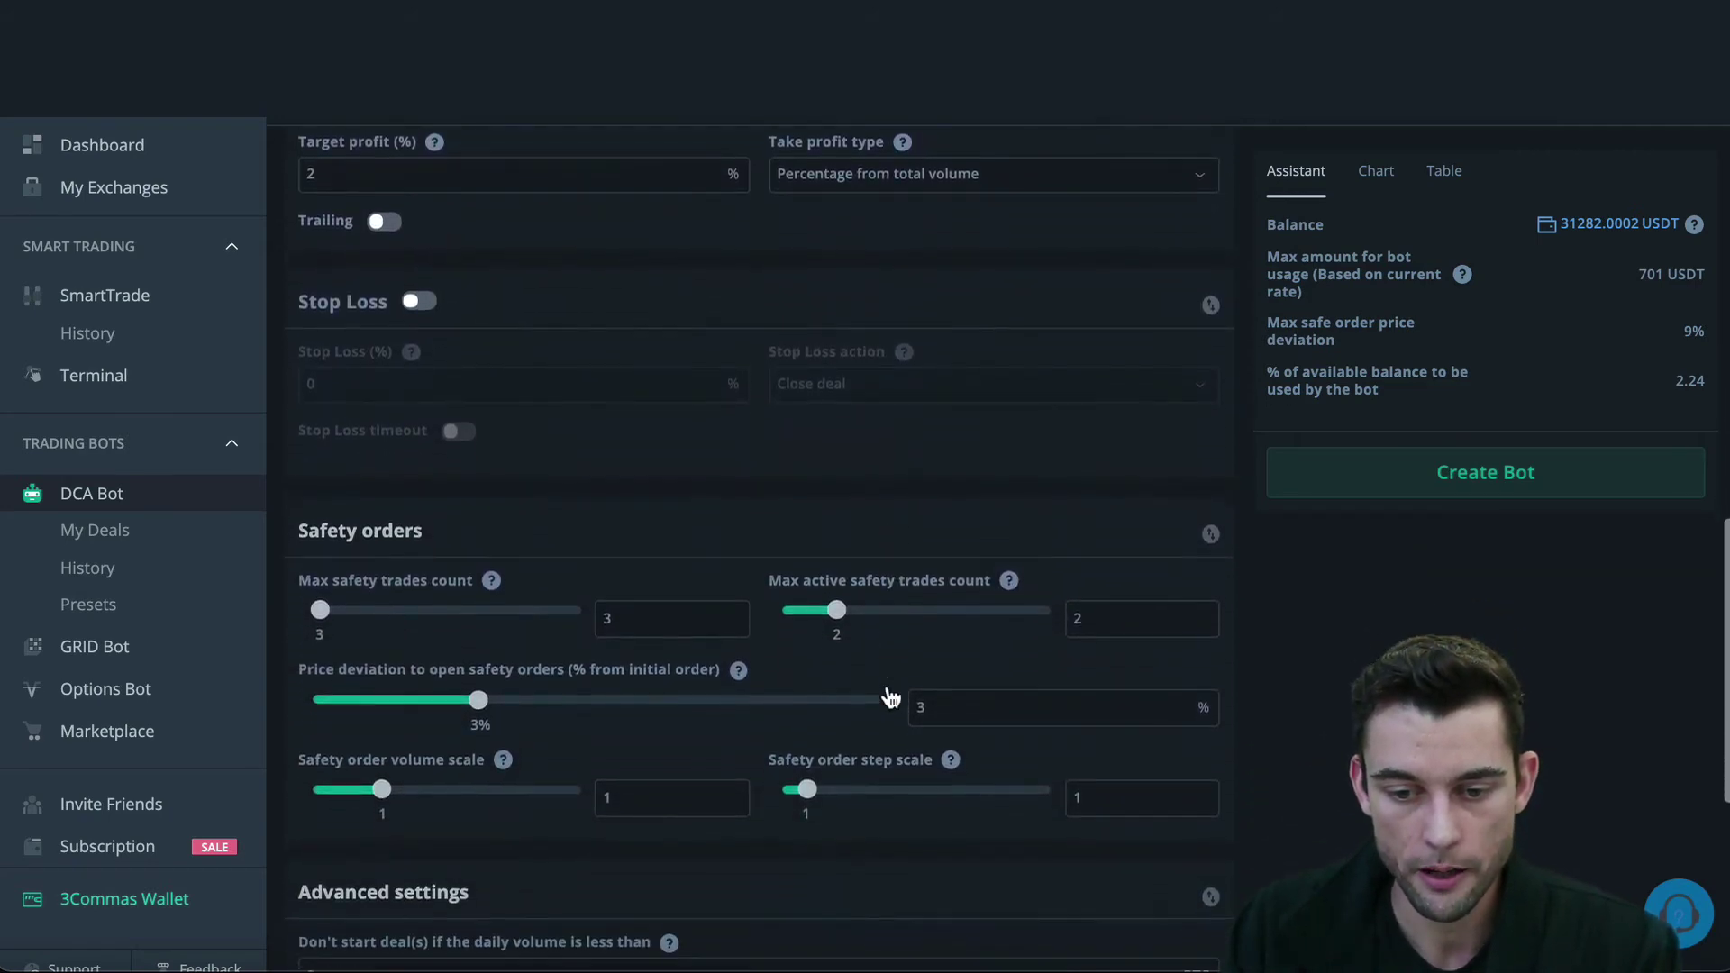
text(3)
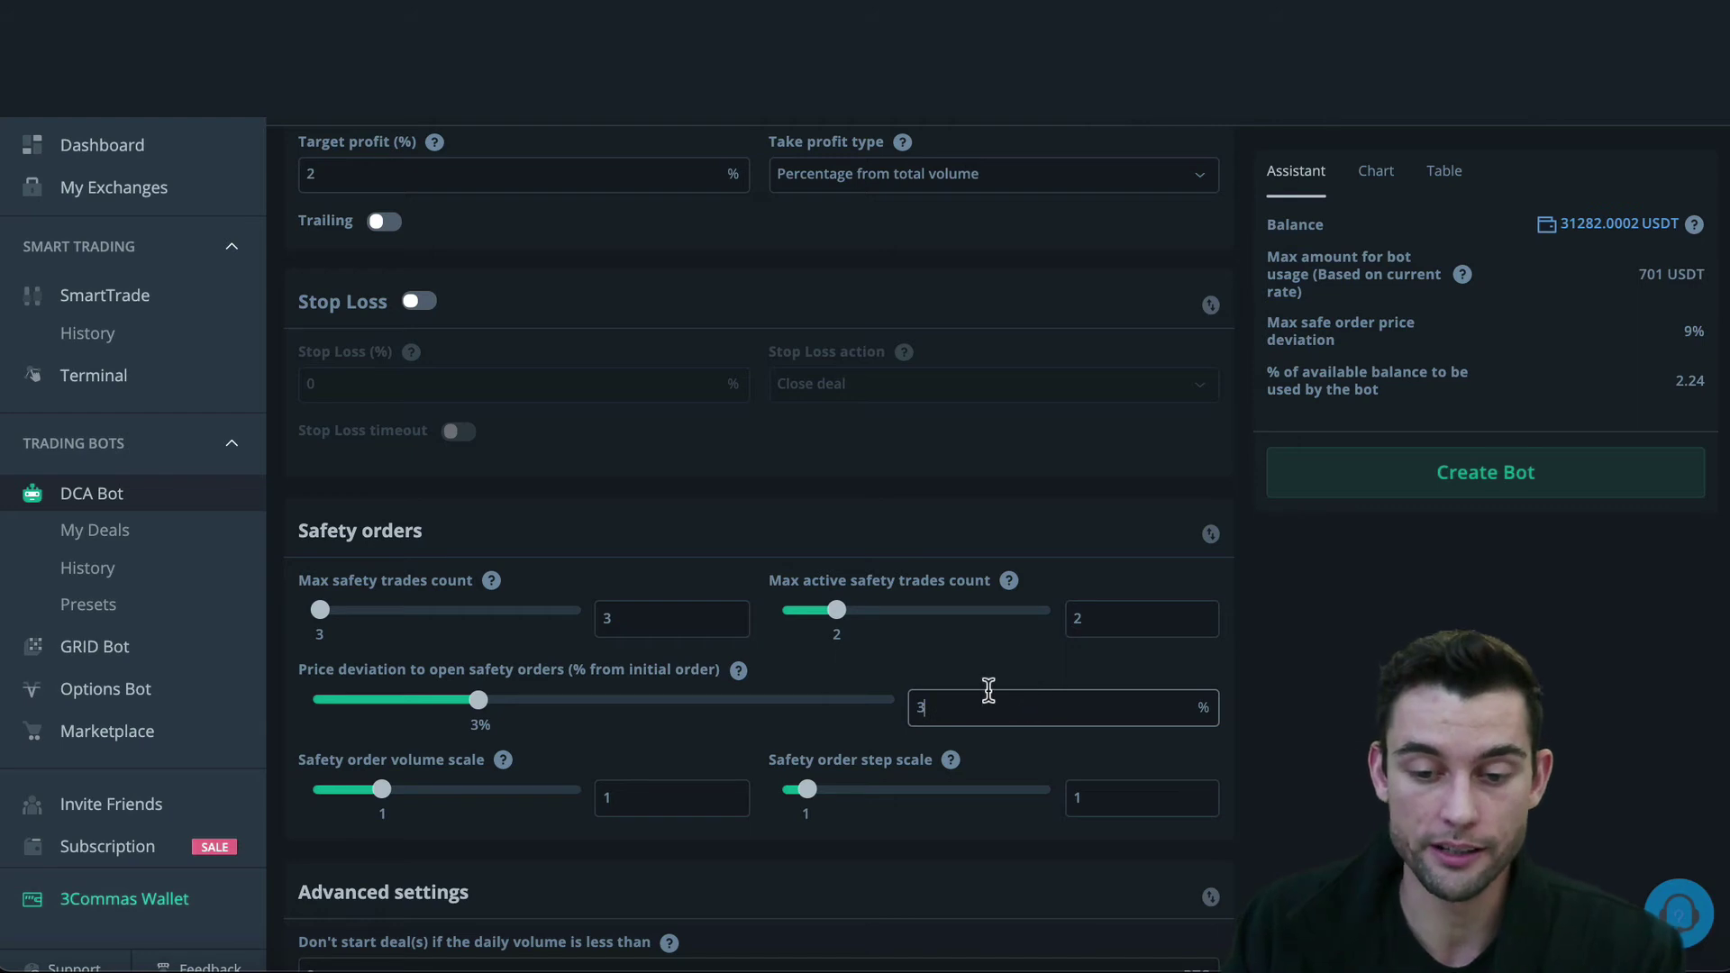
Compare the base order size with the safety order size in the strategy settings
scroll(900, 678, up, 5)
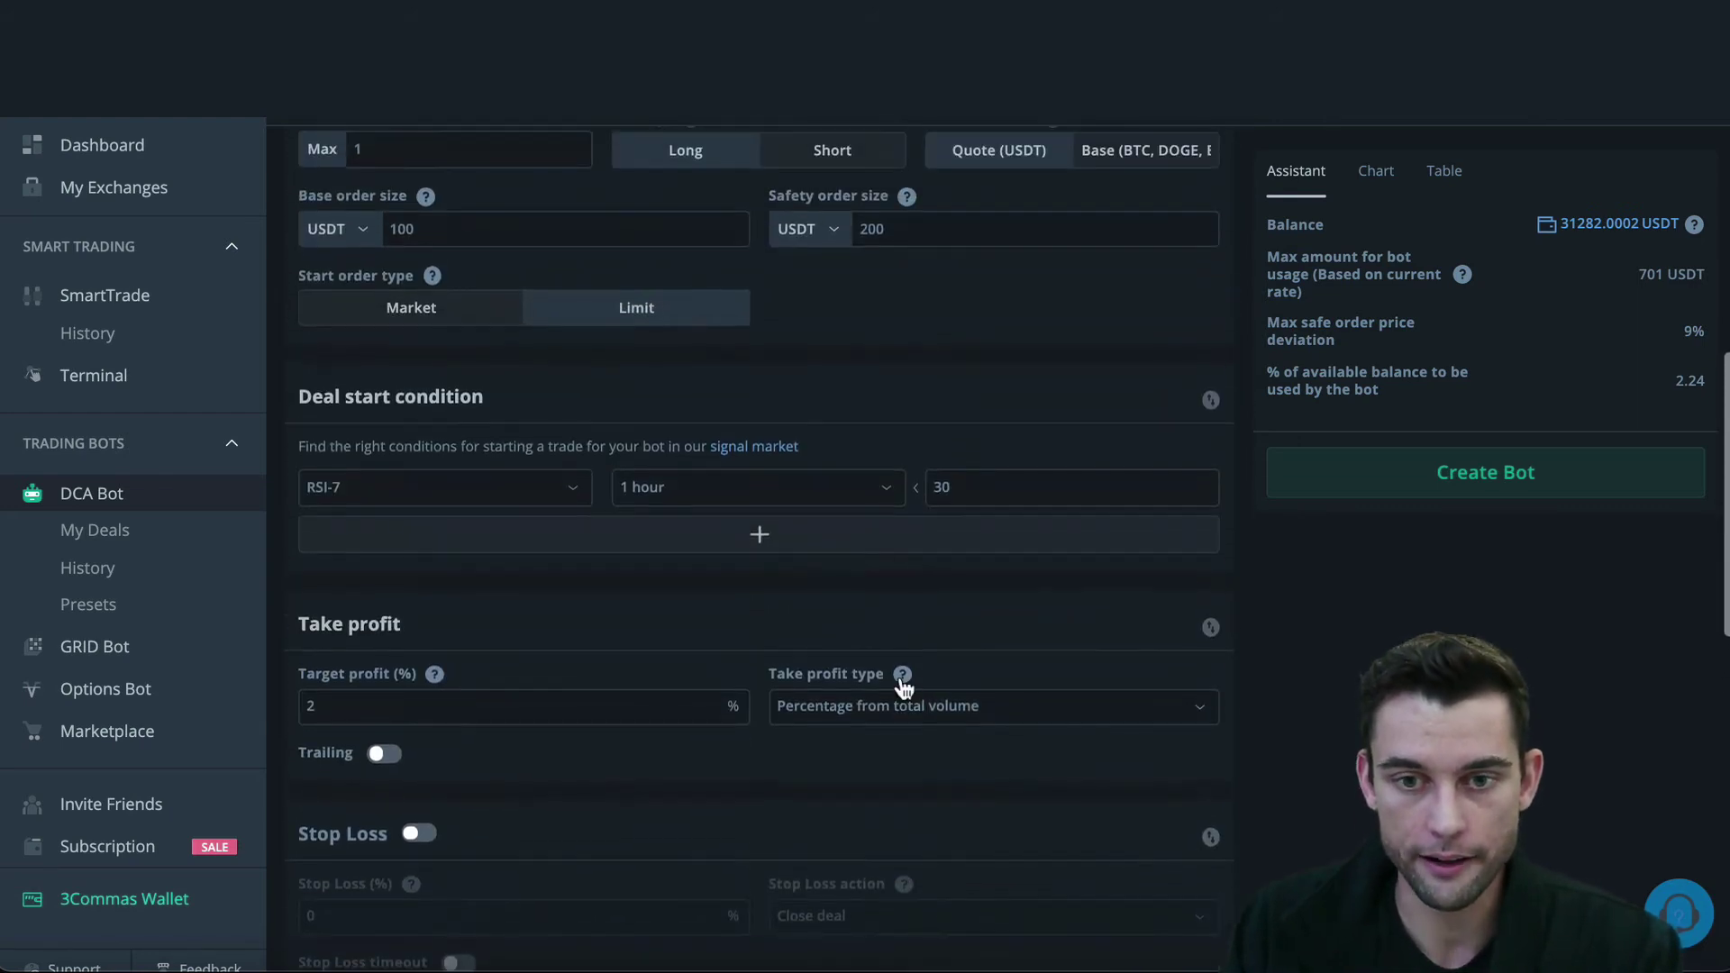
click(881, 229)
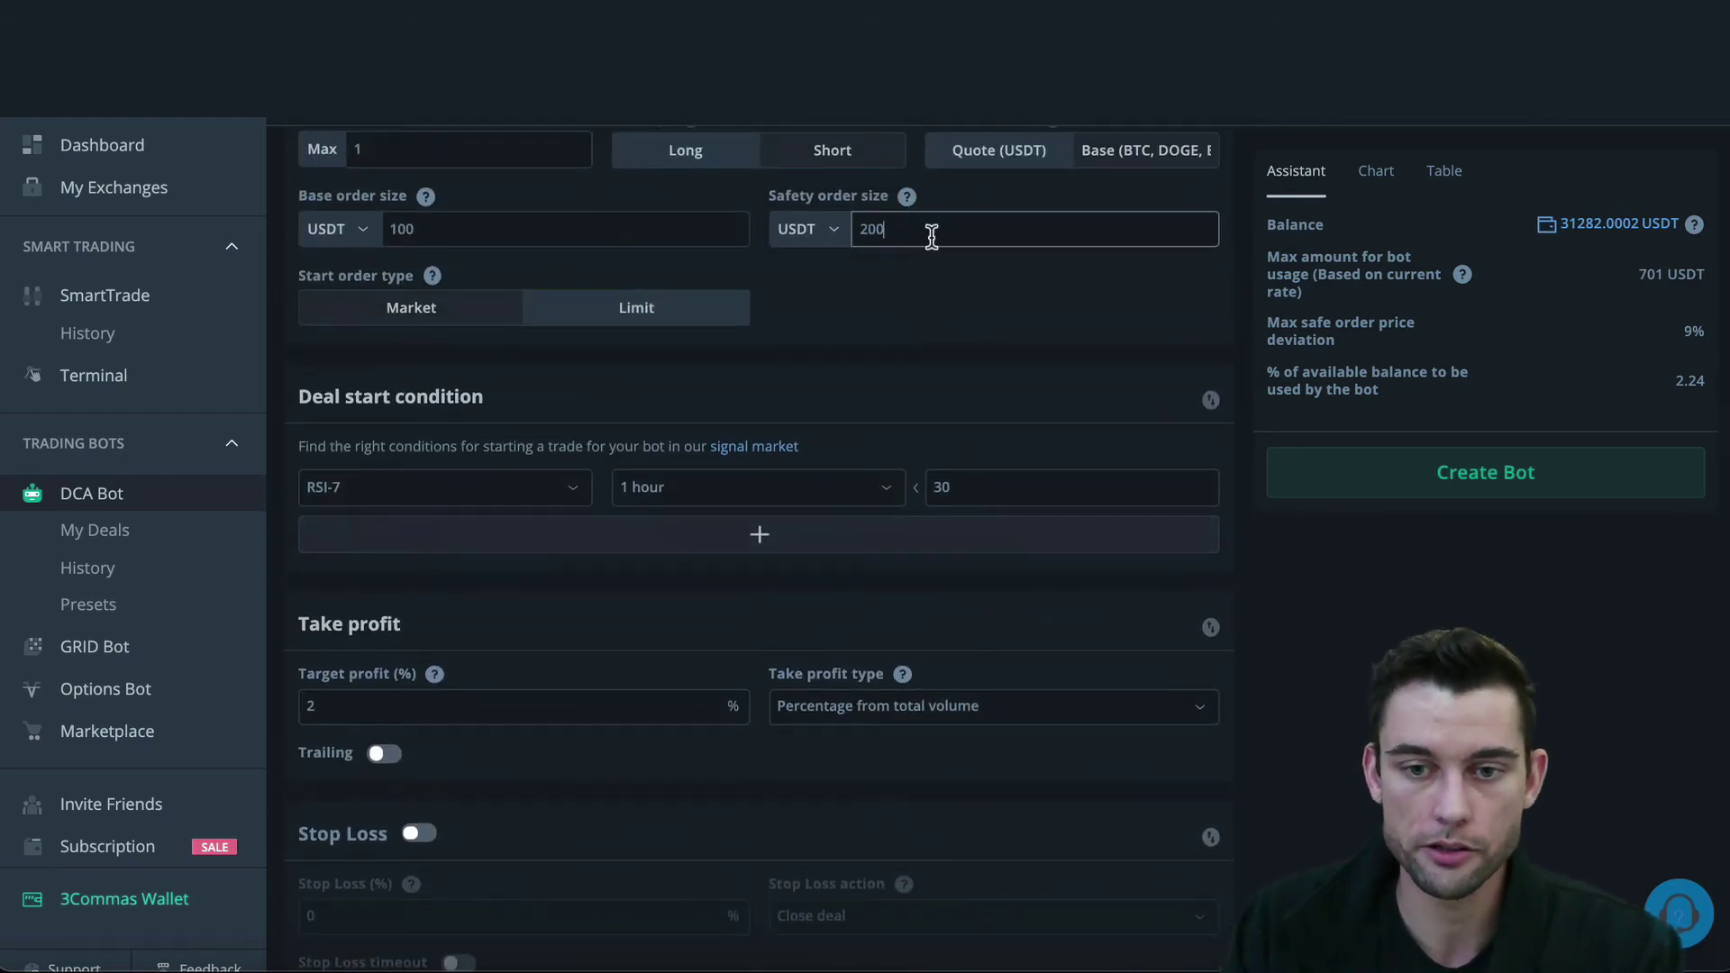
scroll(874, 486, down, 3)
scroll(874, 486, up, 3)
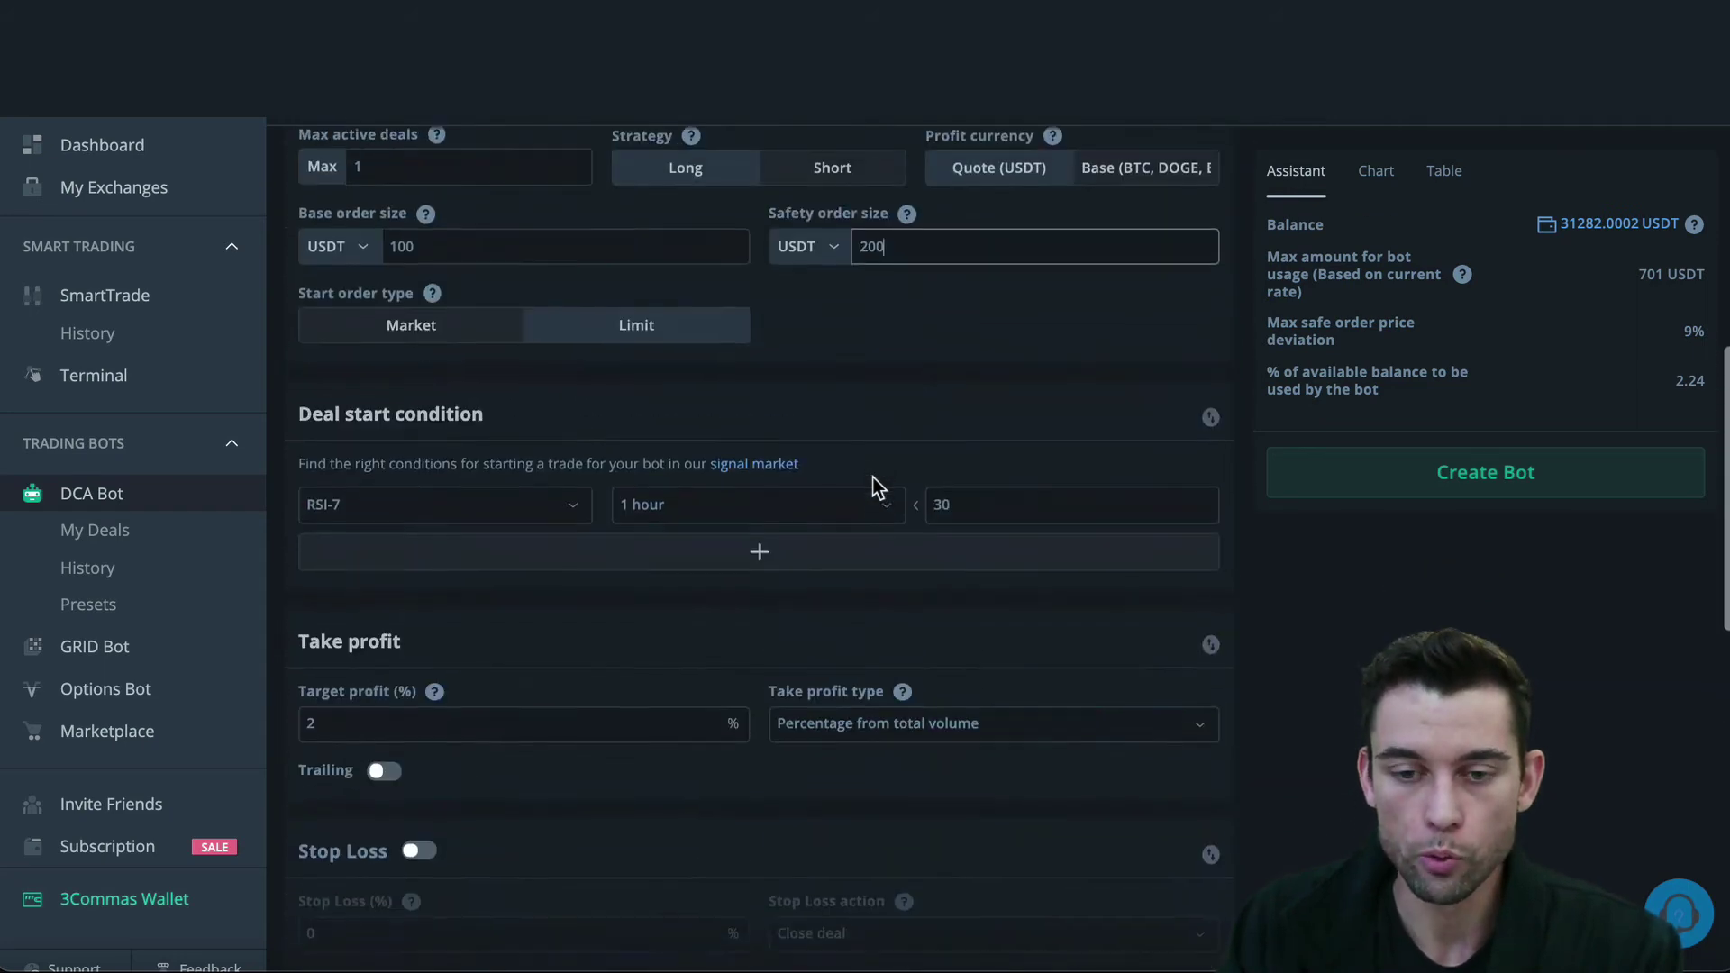
scroll(878, 487, up, 1)
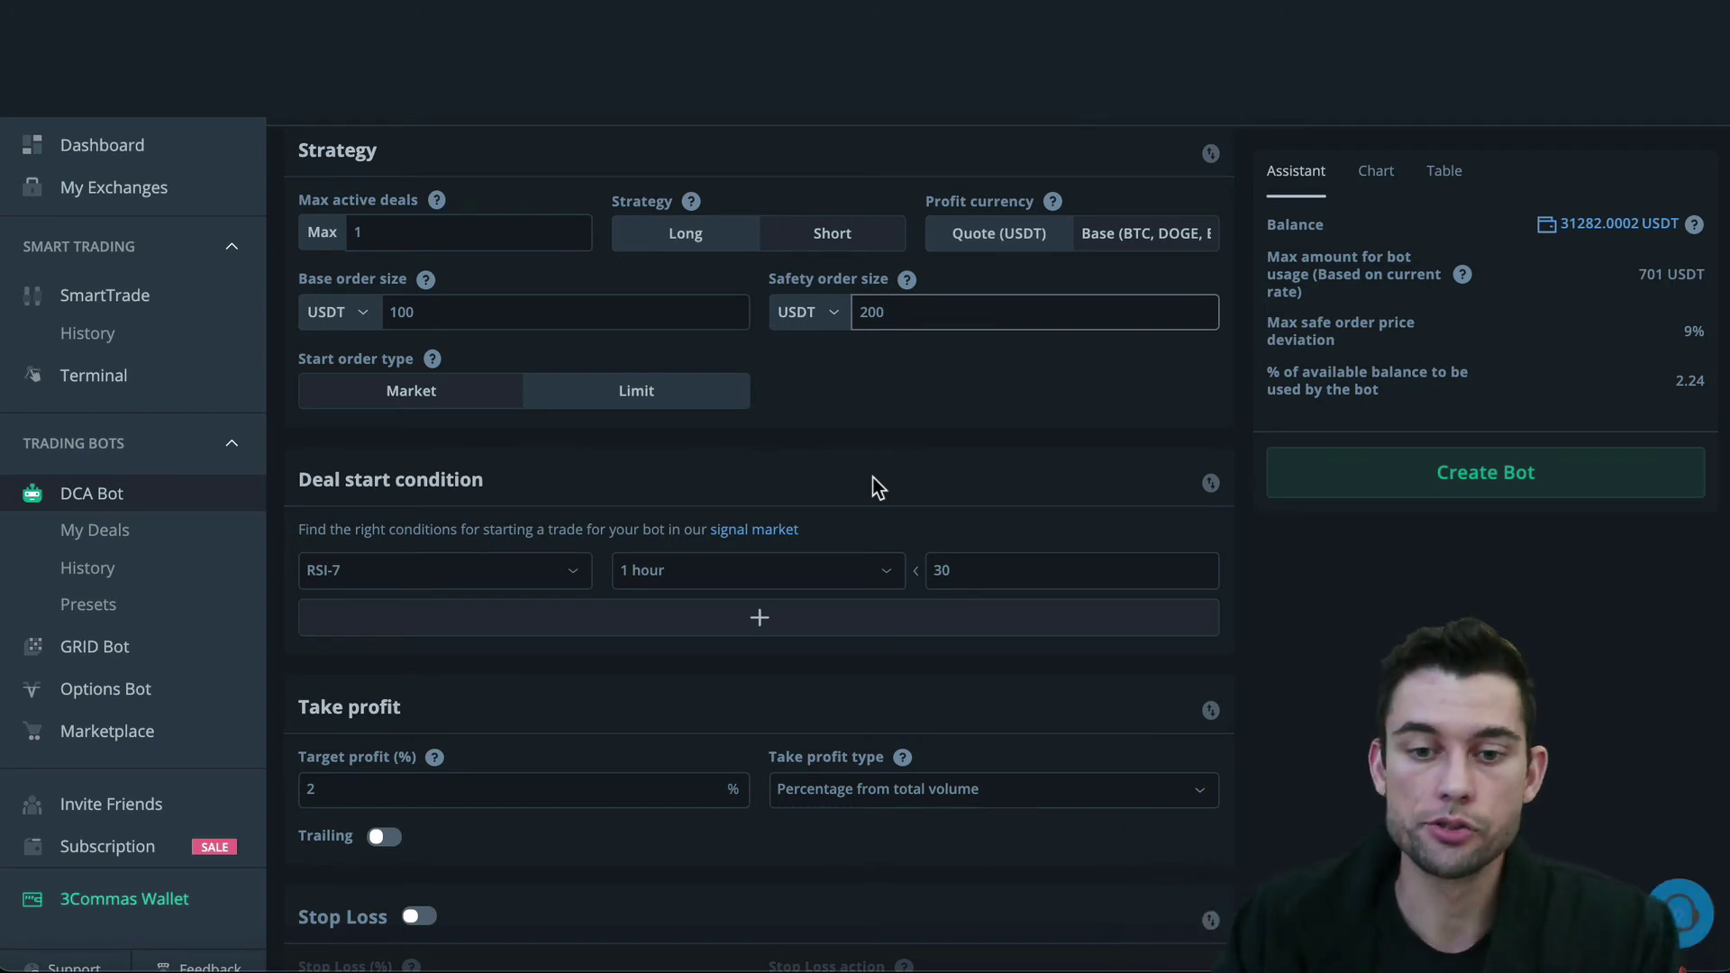
click(535, 311)
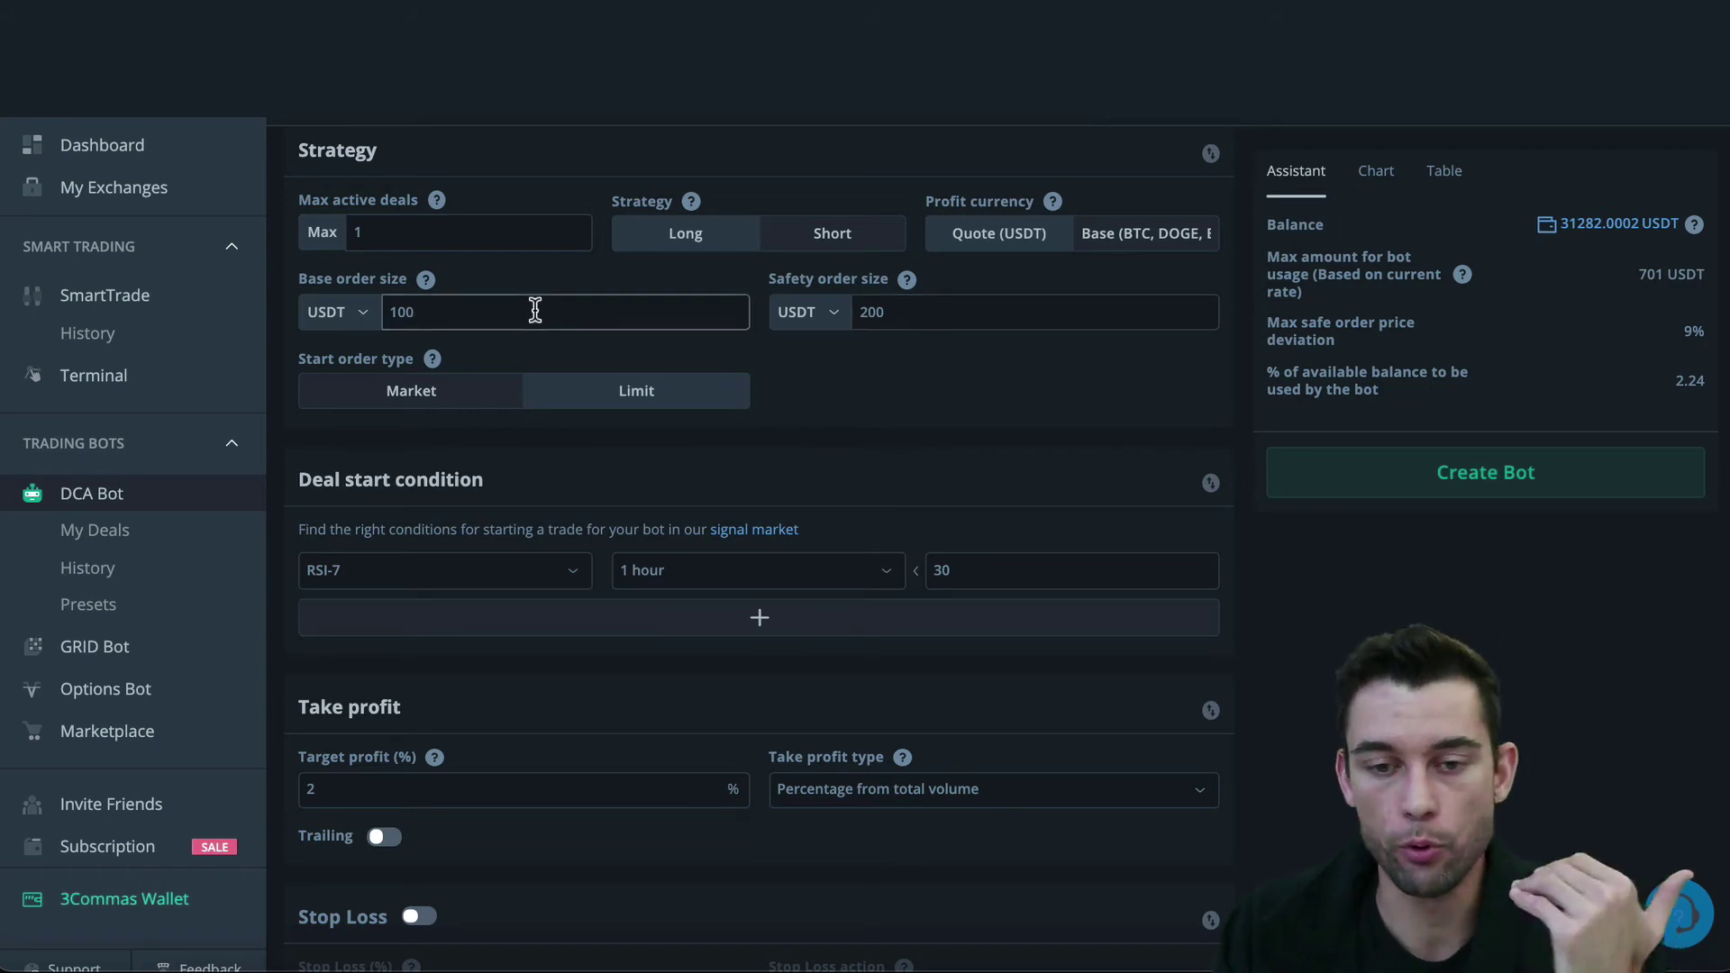
click(1073, 311)
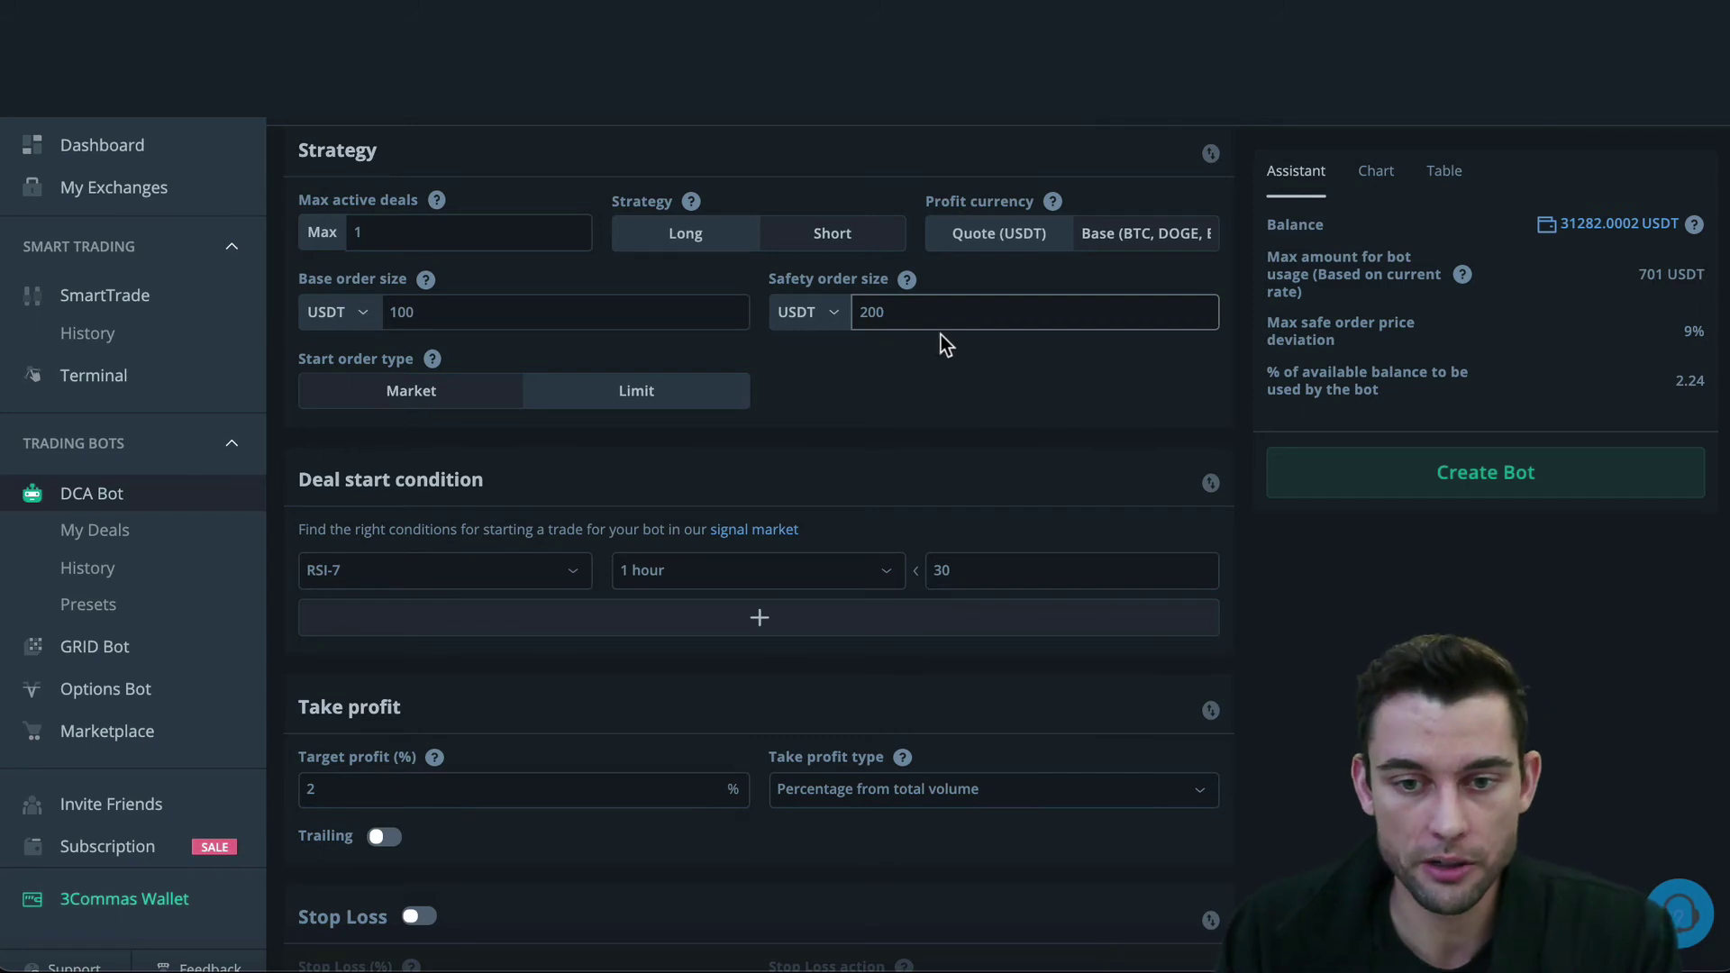
click(561, 311)
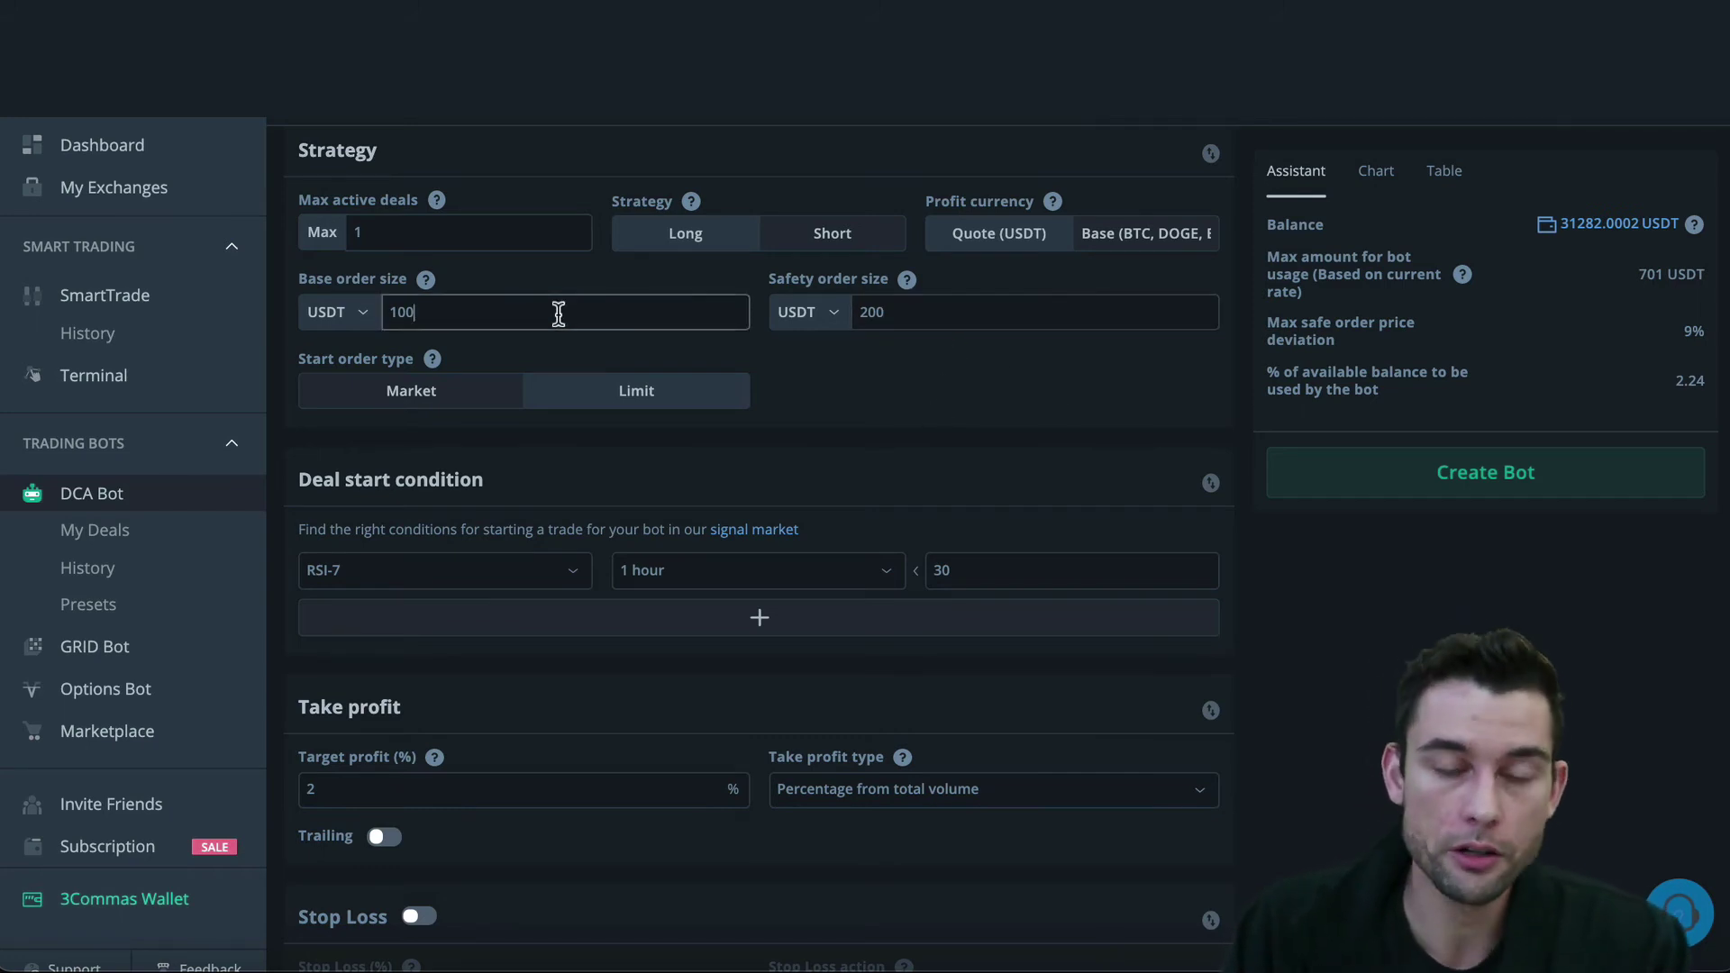
click(992, 303)
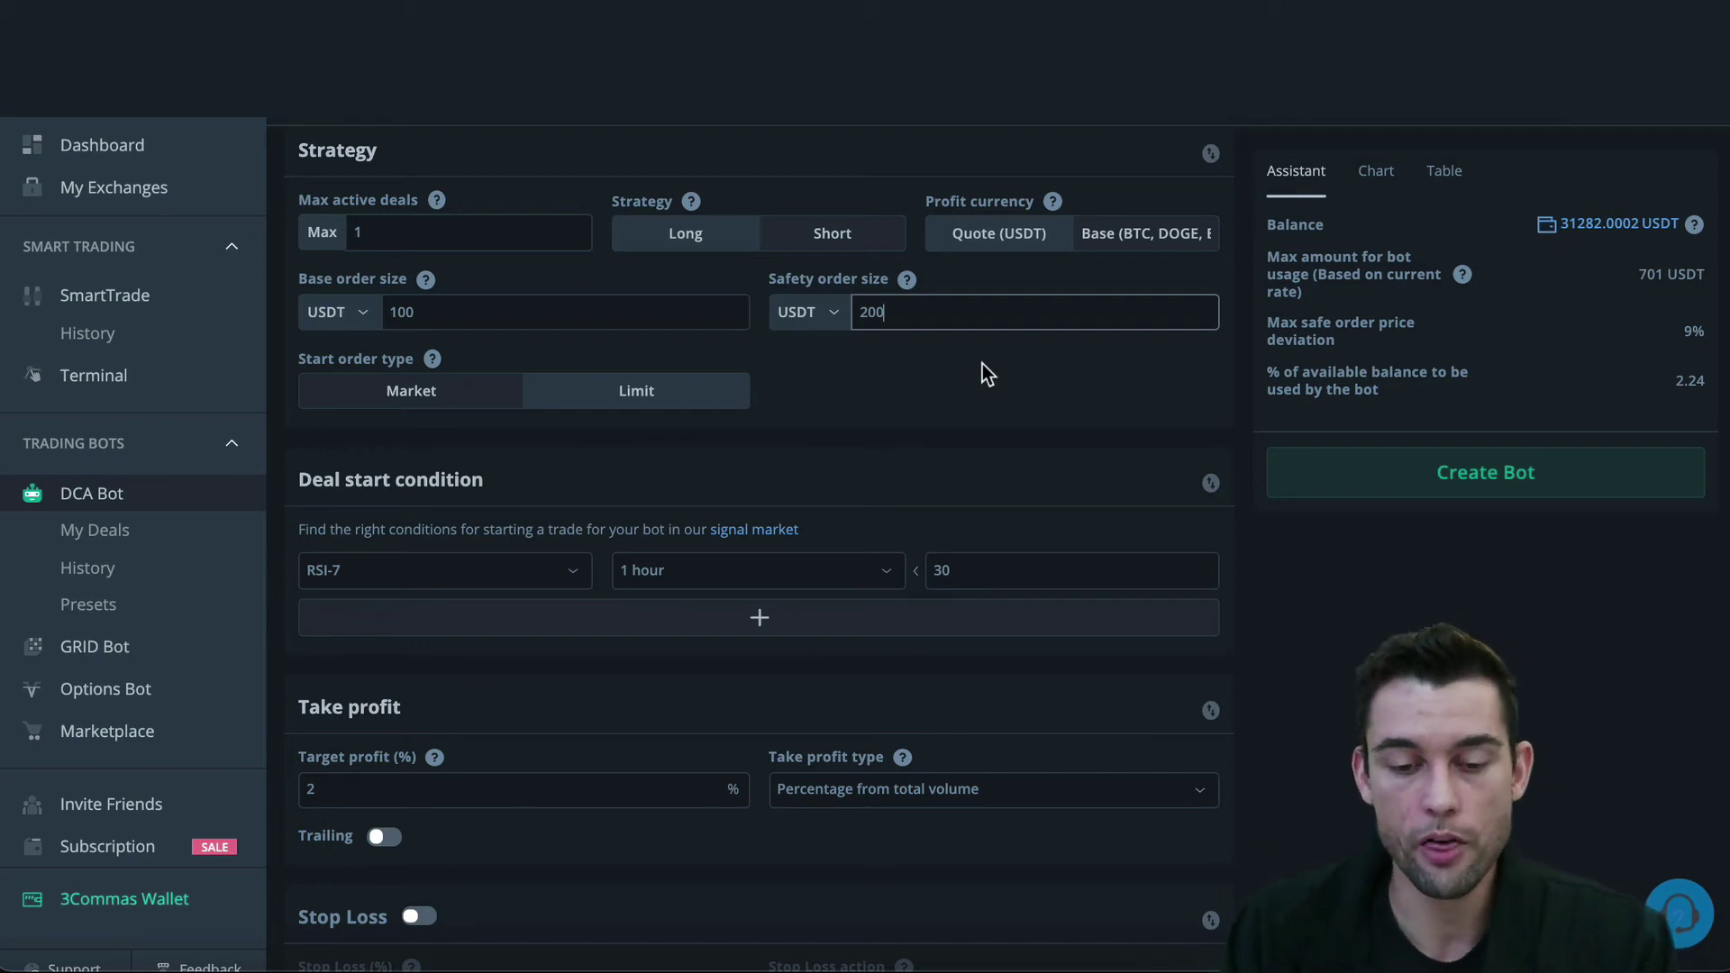
Examine the safety order volume scale together with the safety order size it multiplies
scroll(982, 363, down, 5)
scroll(982, 364, down, 2)
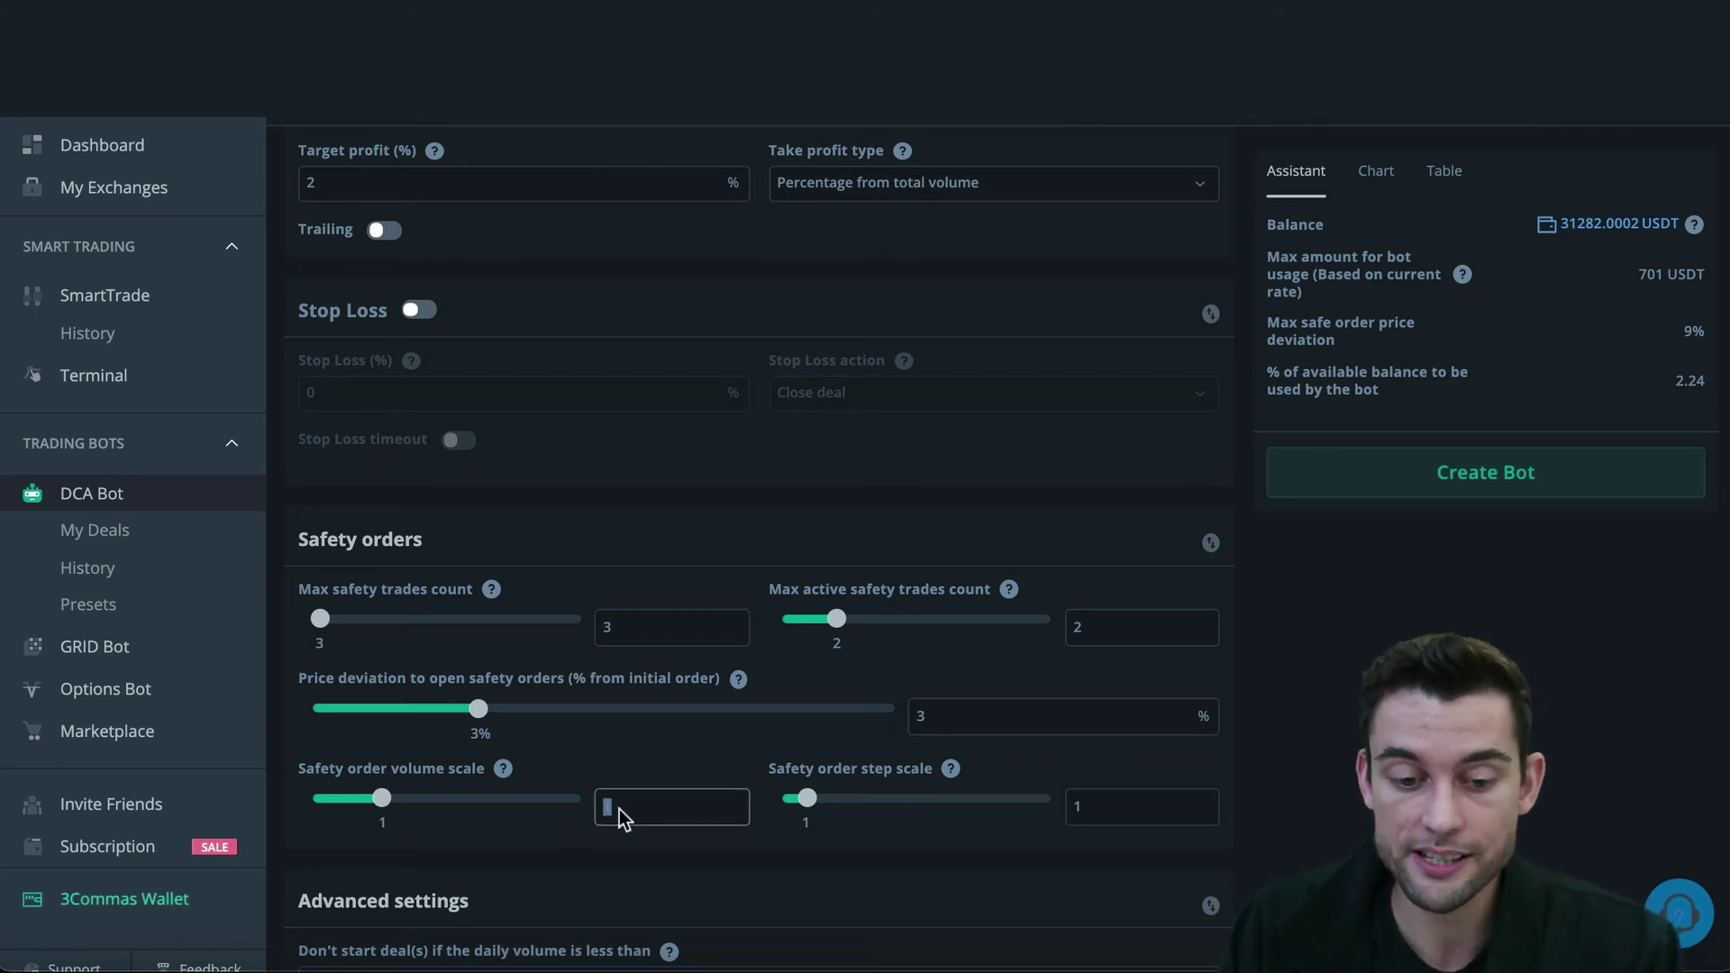
scroll(883, 195, up, 6)
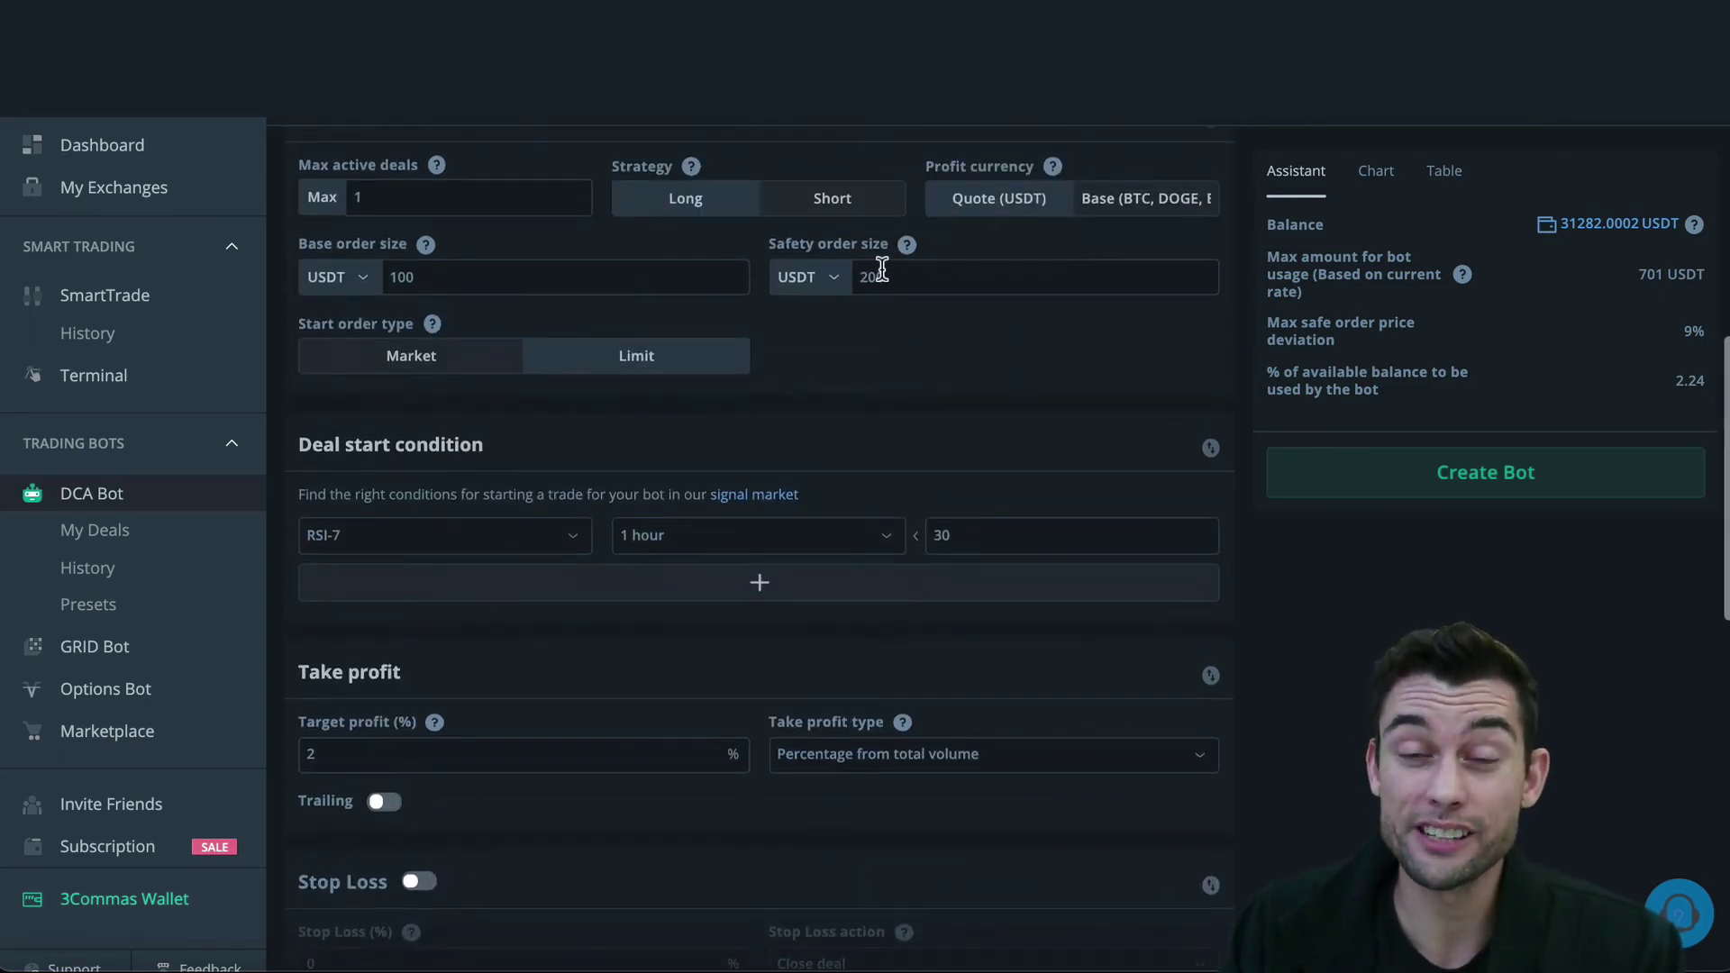
scroll(853, 598, down, 6)
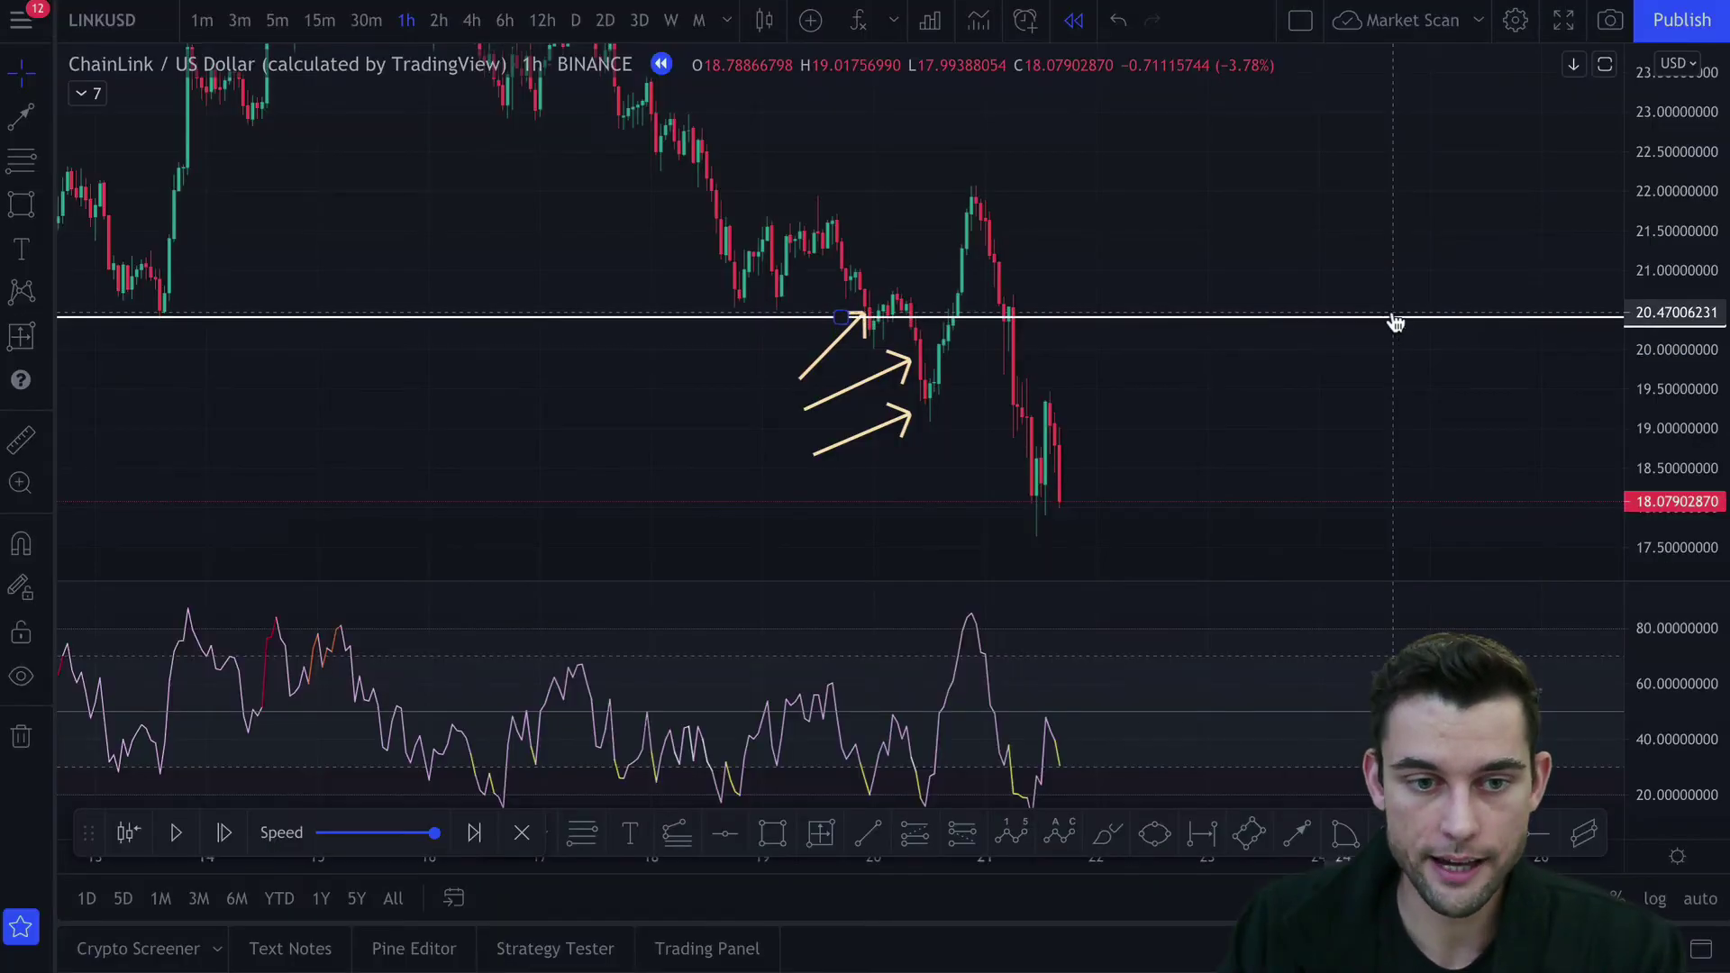
Label the horizontal line at the first arrow's tip on the LINKUSD chart "base order $100"
double_click(1398, 317)
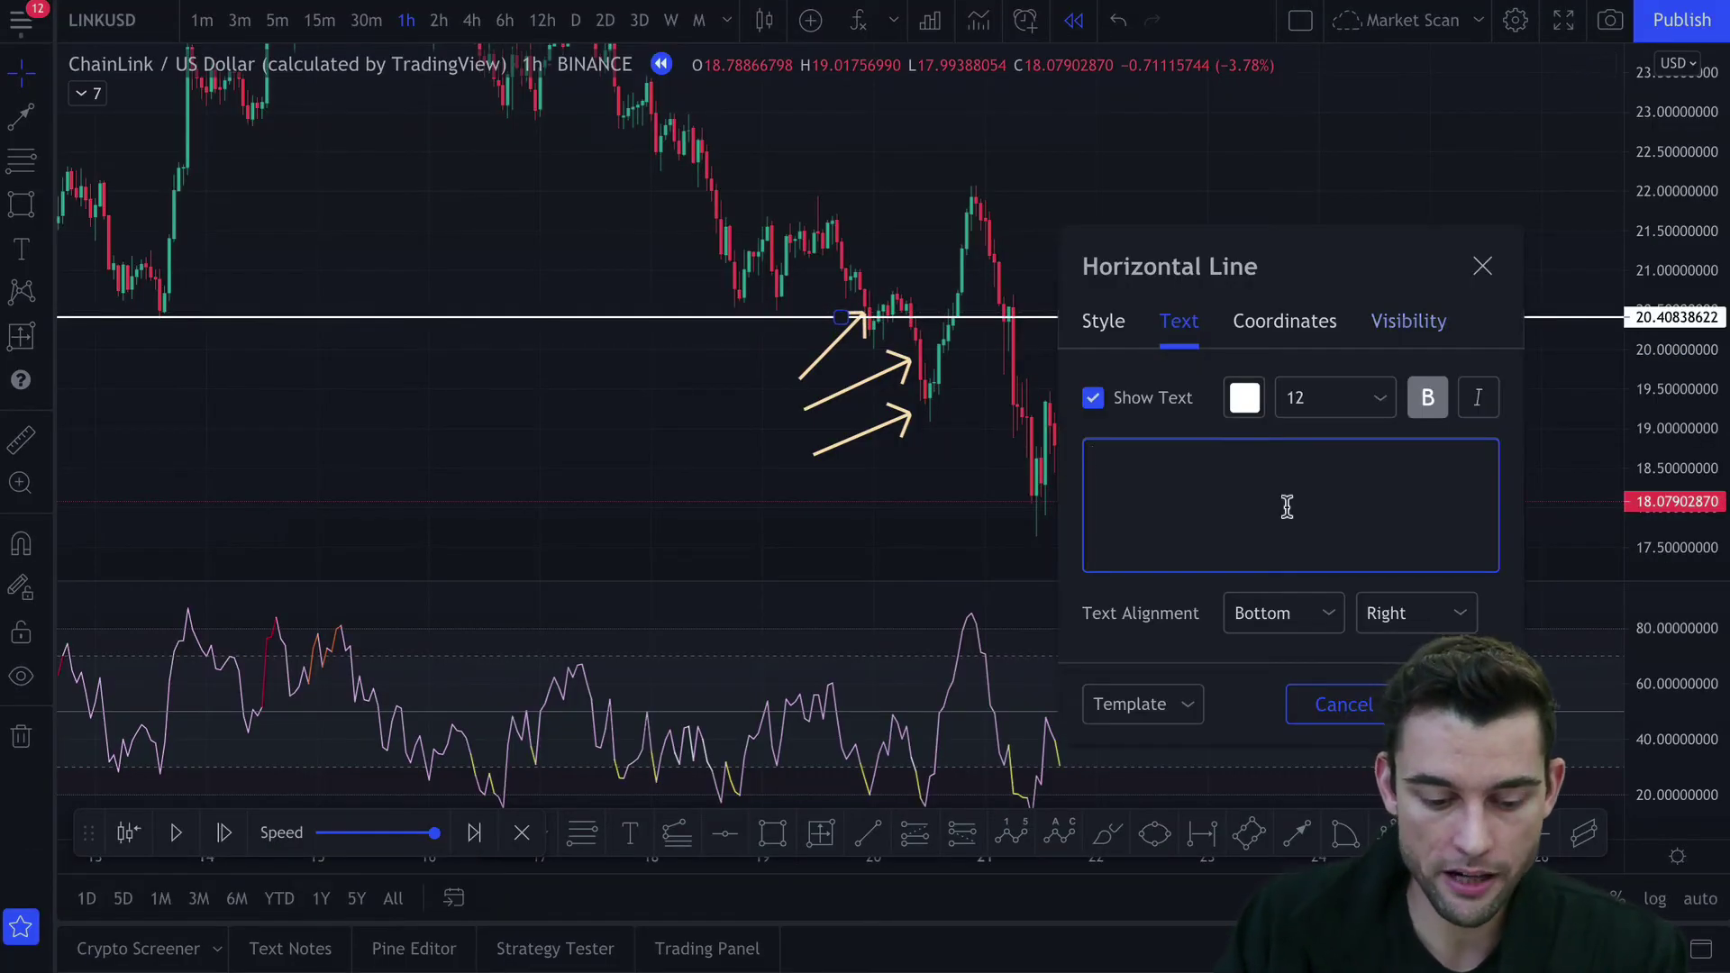
text(base order $100)
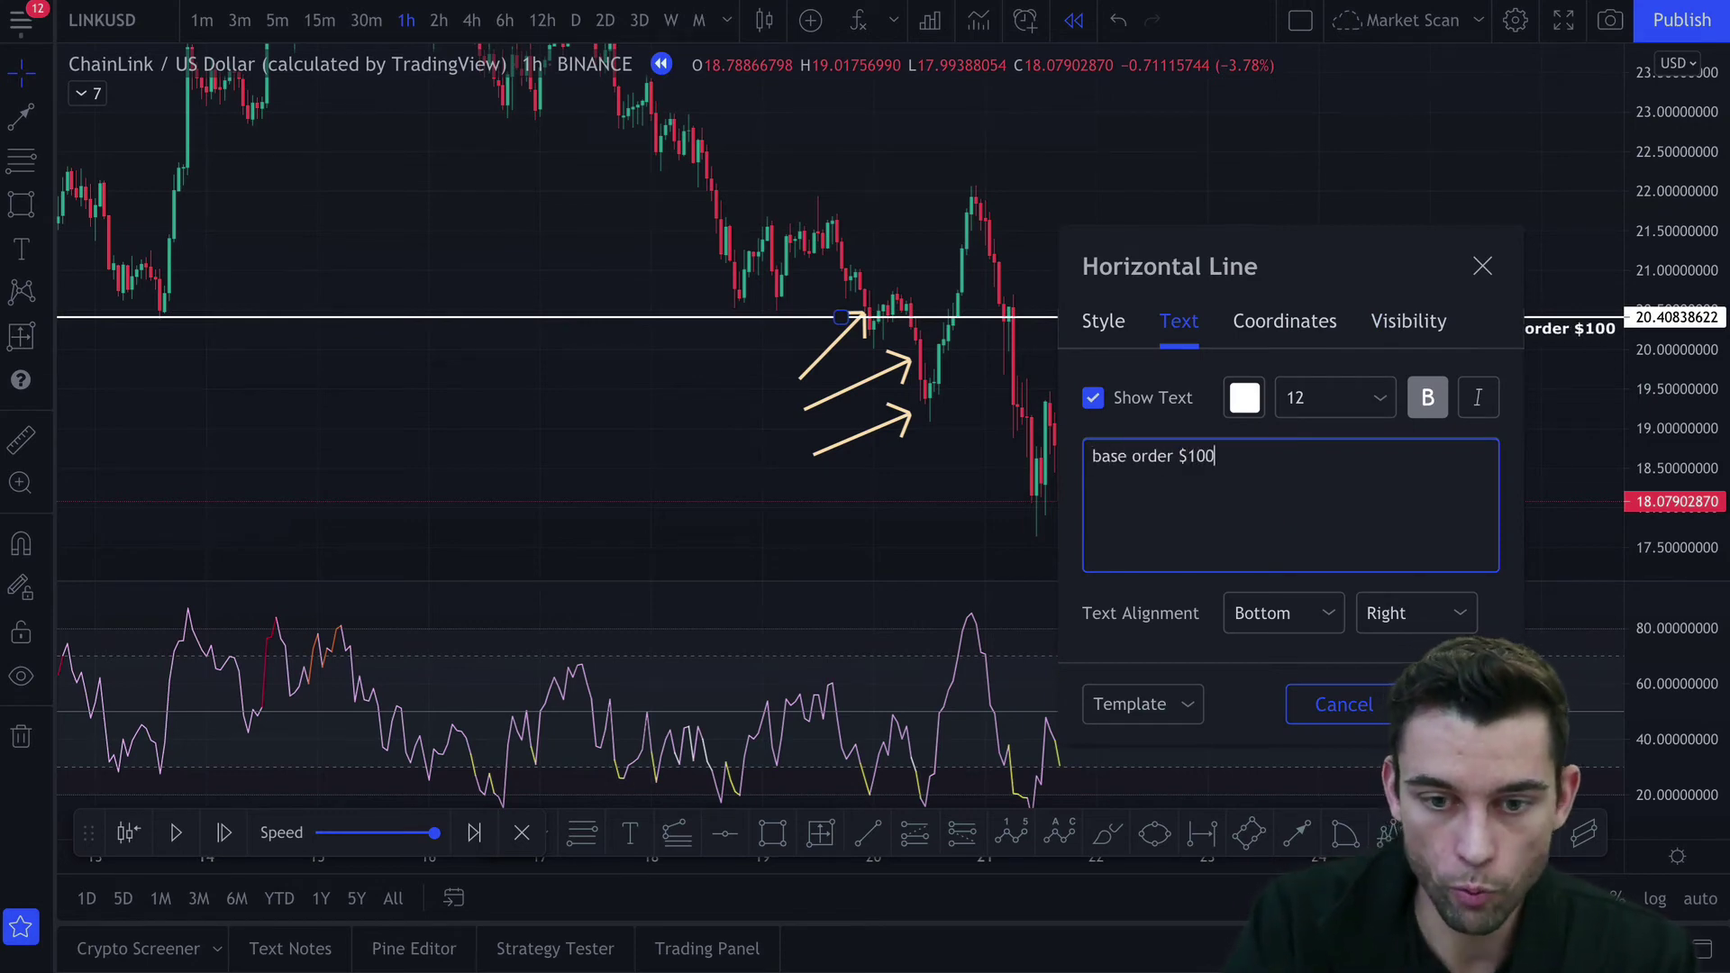
click(1453, 704)
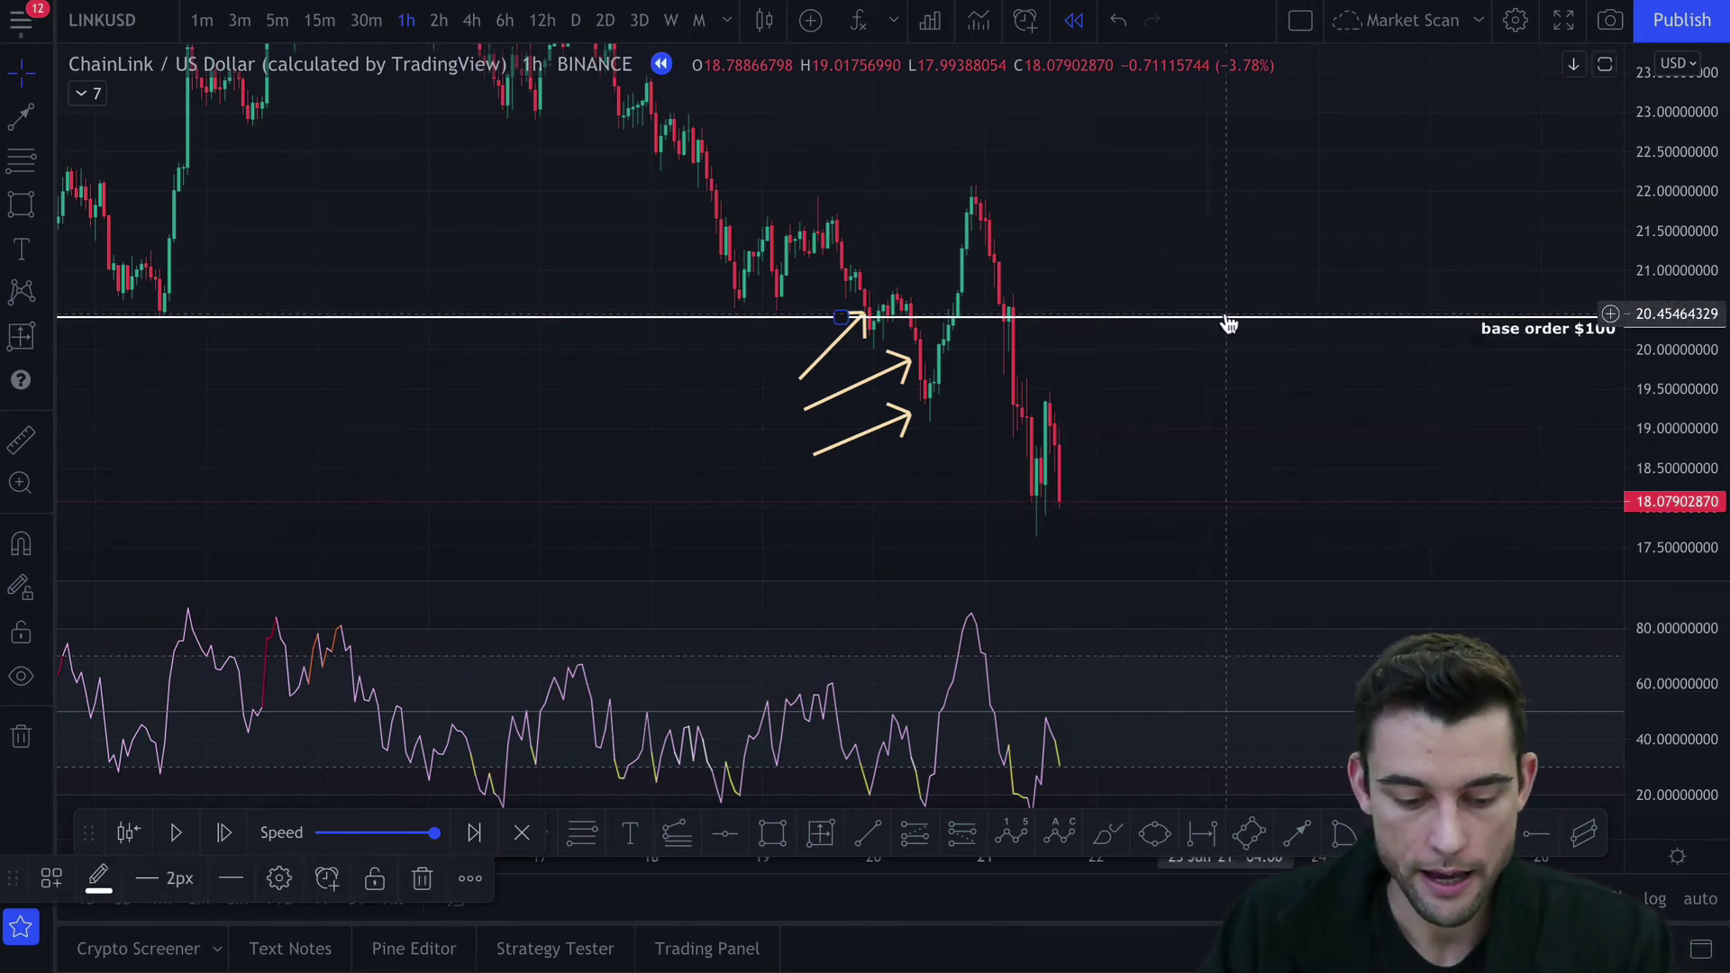
Copy the base order line down to about 19.90 at the second arrow's tip and label it "Safety Order 1 ($200)"
drag(1228, 323, 1209, 355)
double_click(1209, 356)
click(1115, 456)
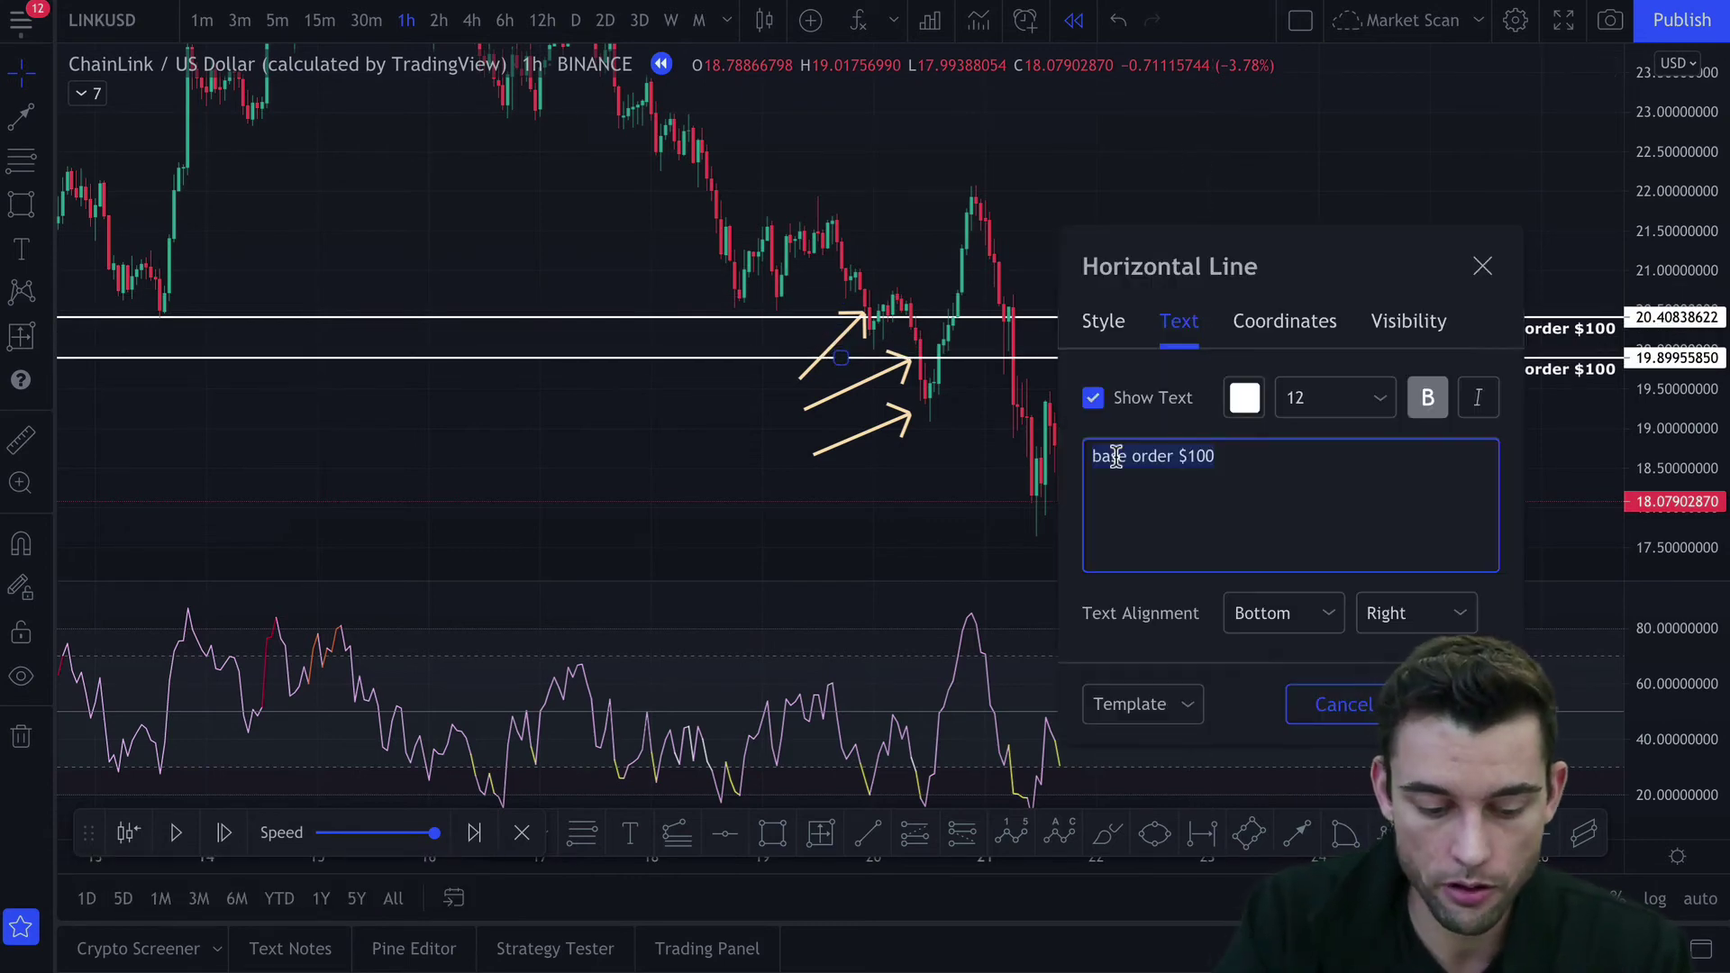
text(Safety Order 1 ()
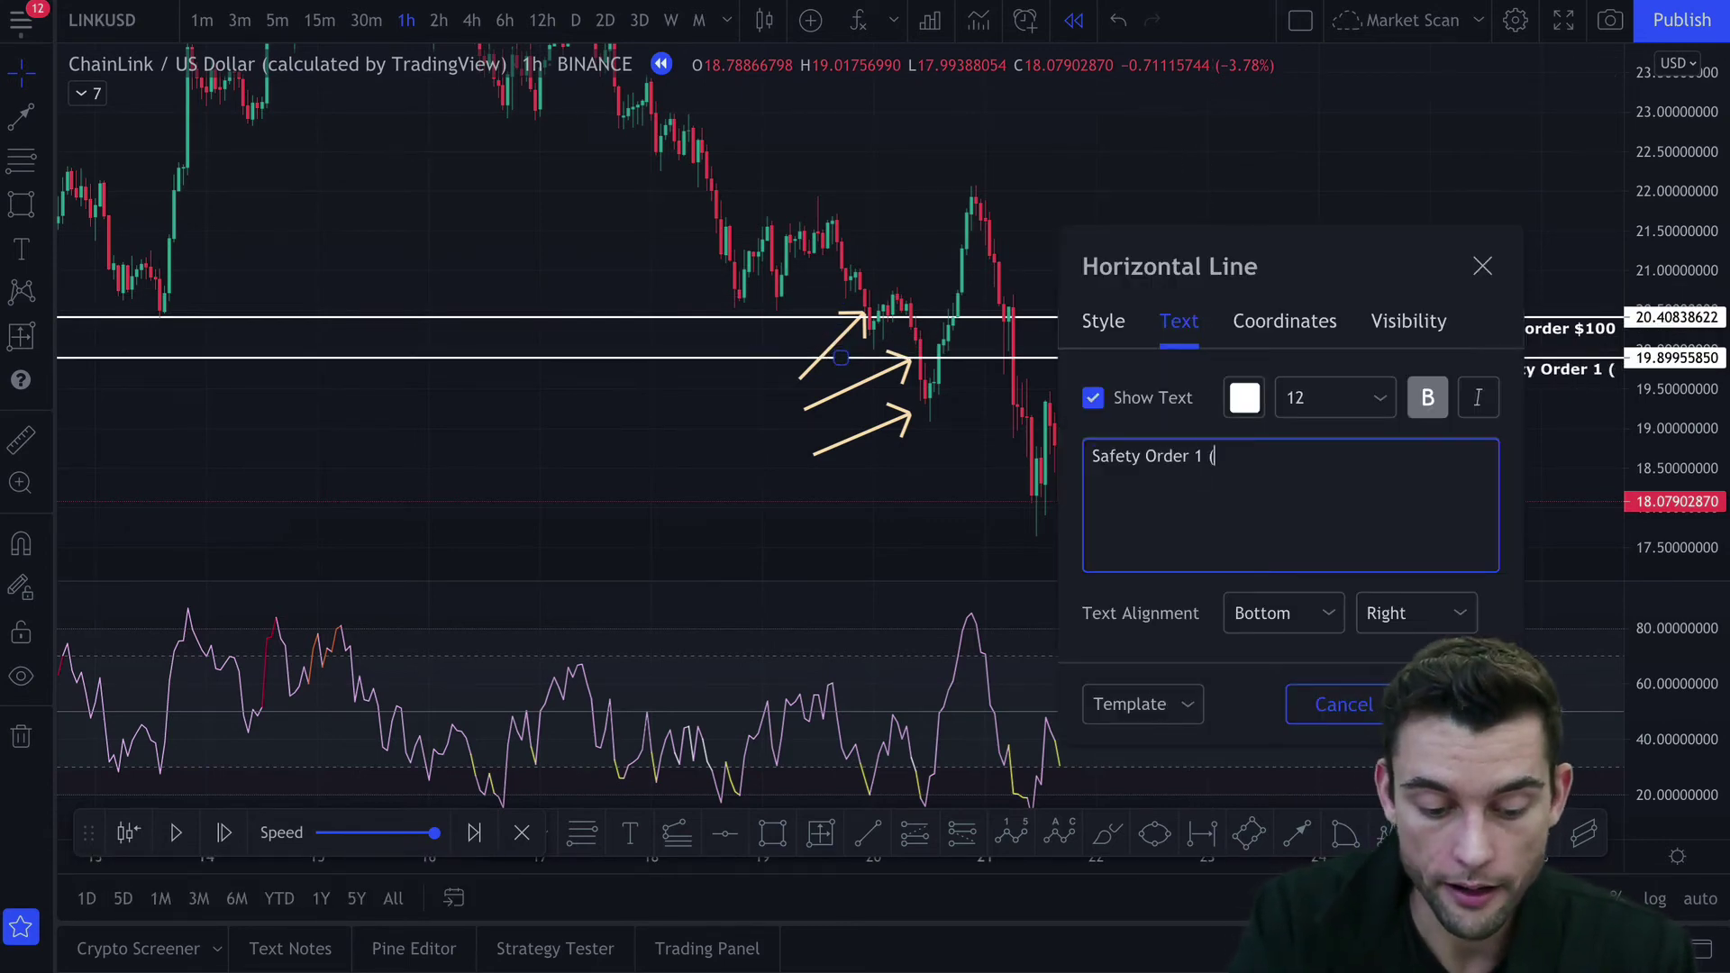
text($200))
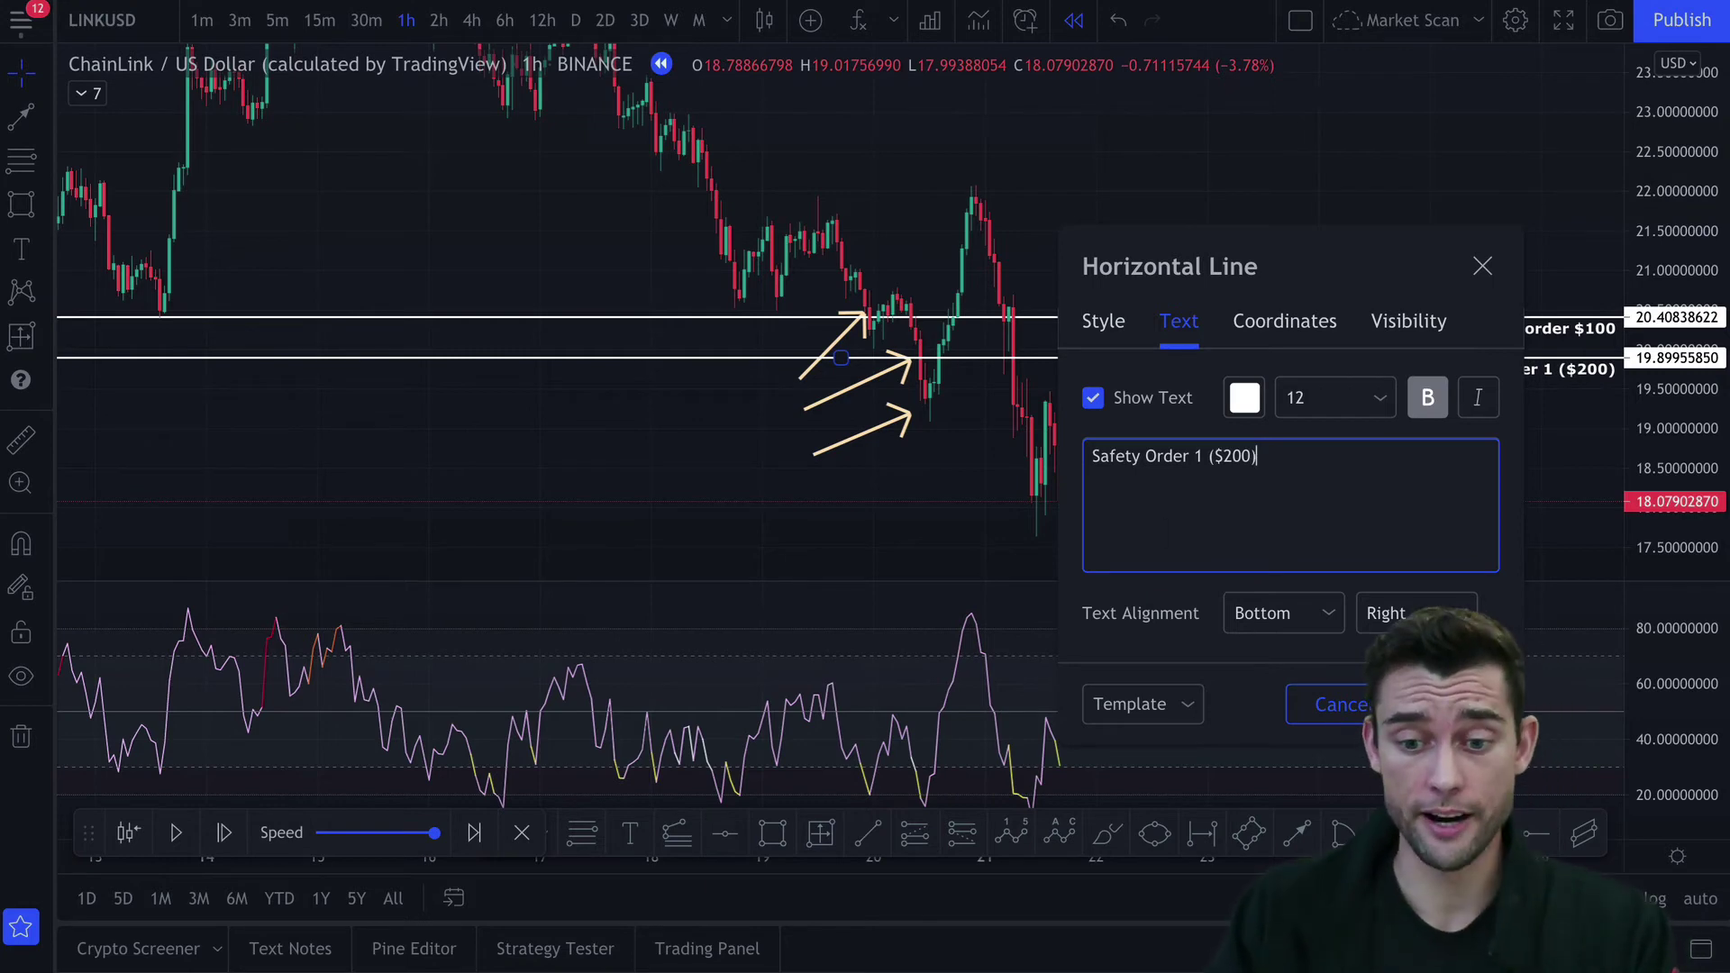
click(1450, 704)
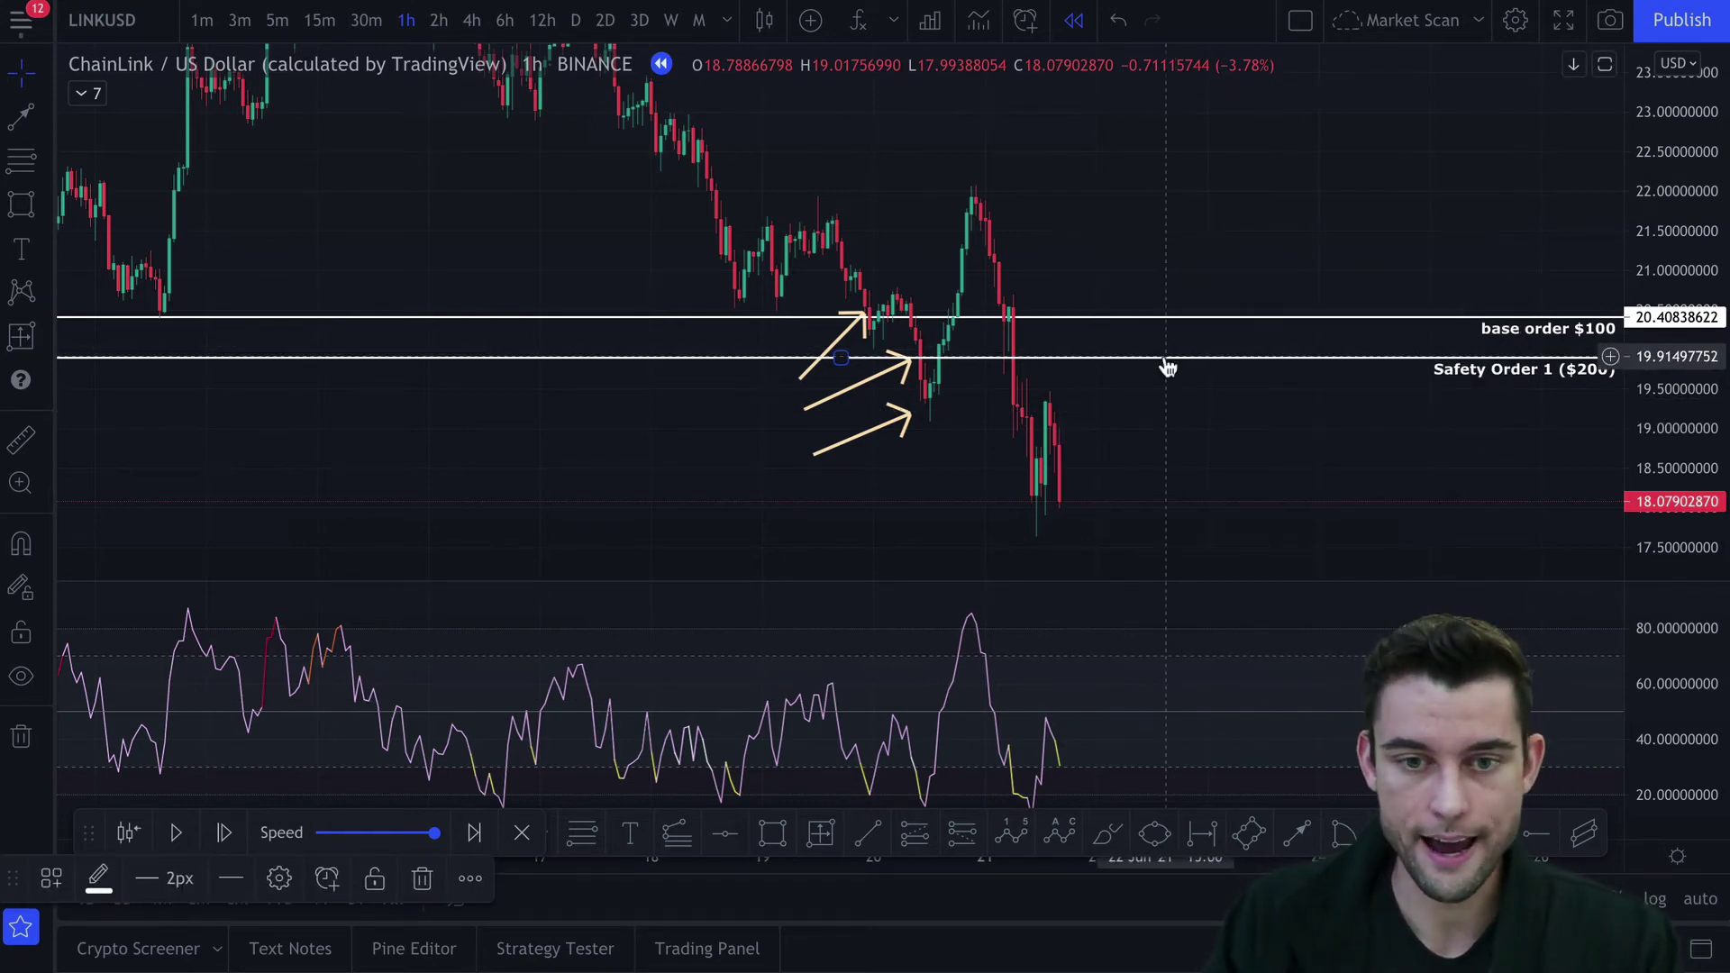
Copy the Safety Order 1 line down to about 19.34 near the third arrow and label it "Safety Order 2 ($200)"
drag(1168, 367, 1214, 409)
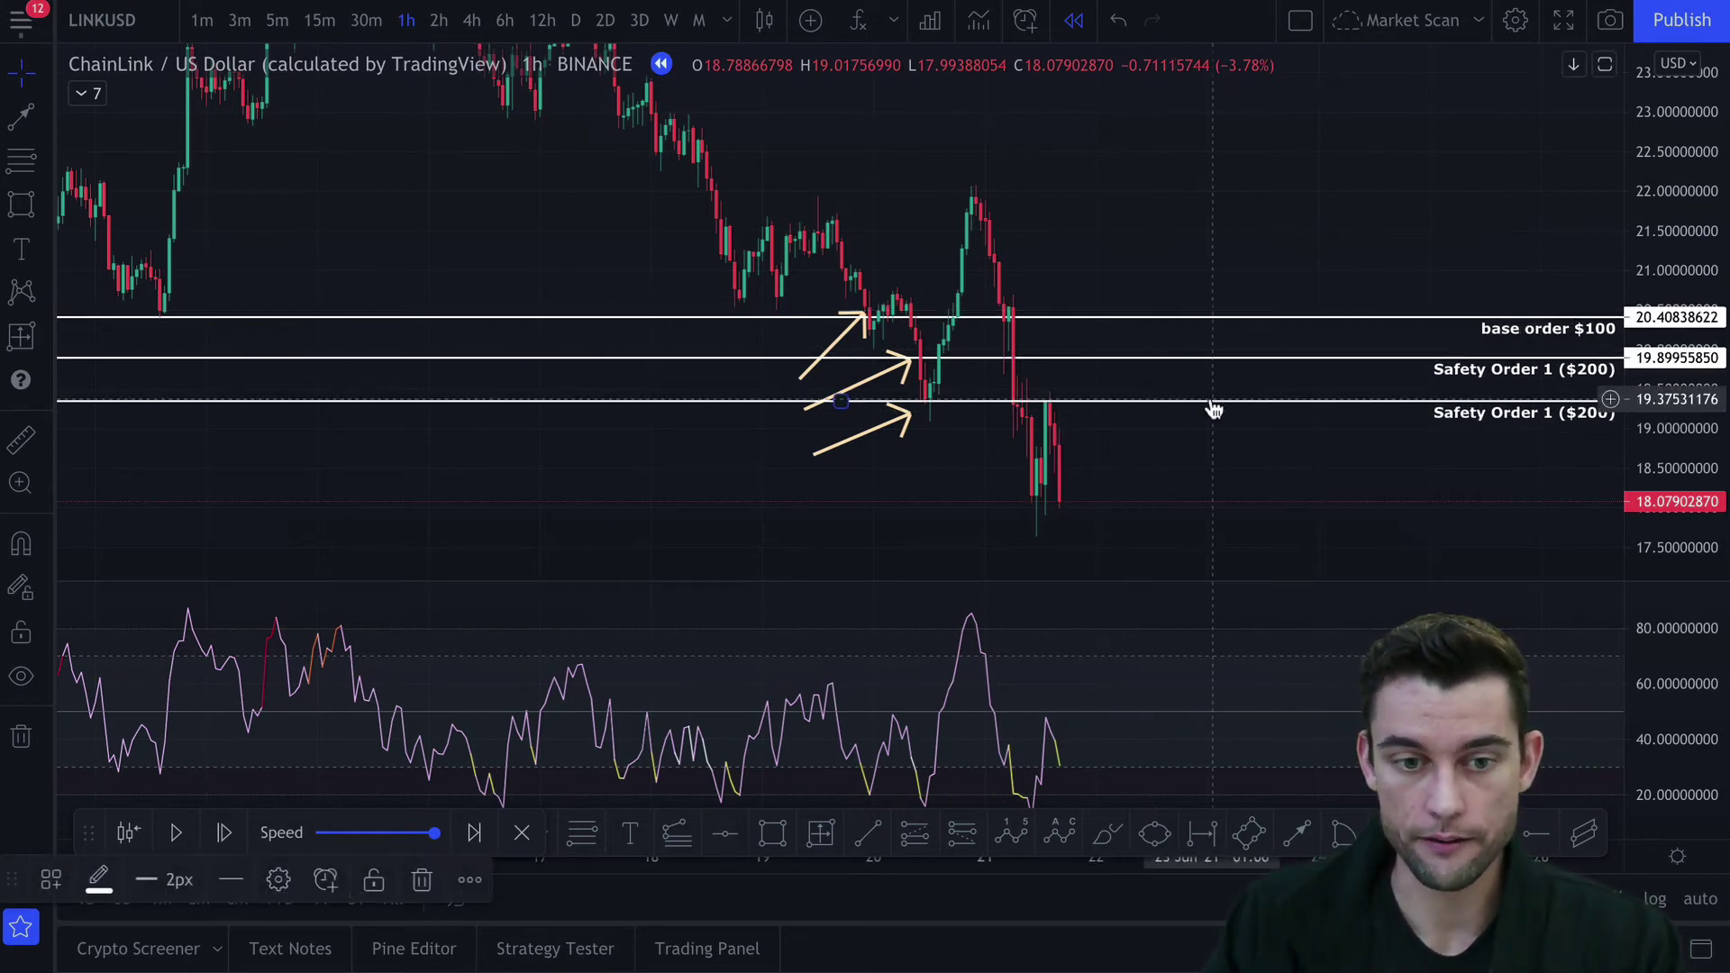
double_click(1212, 402)
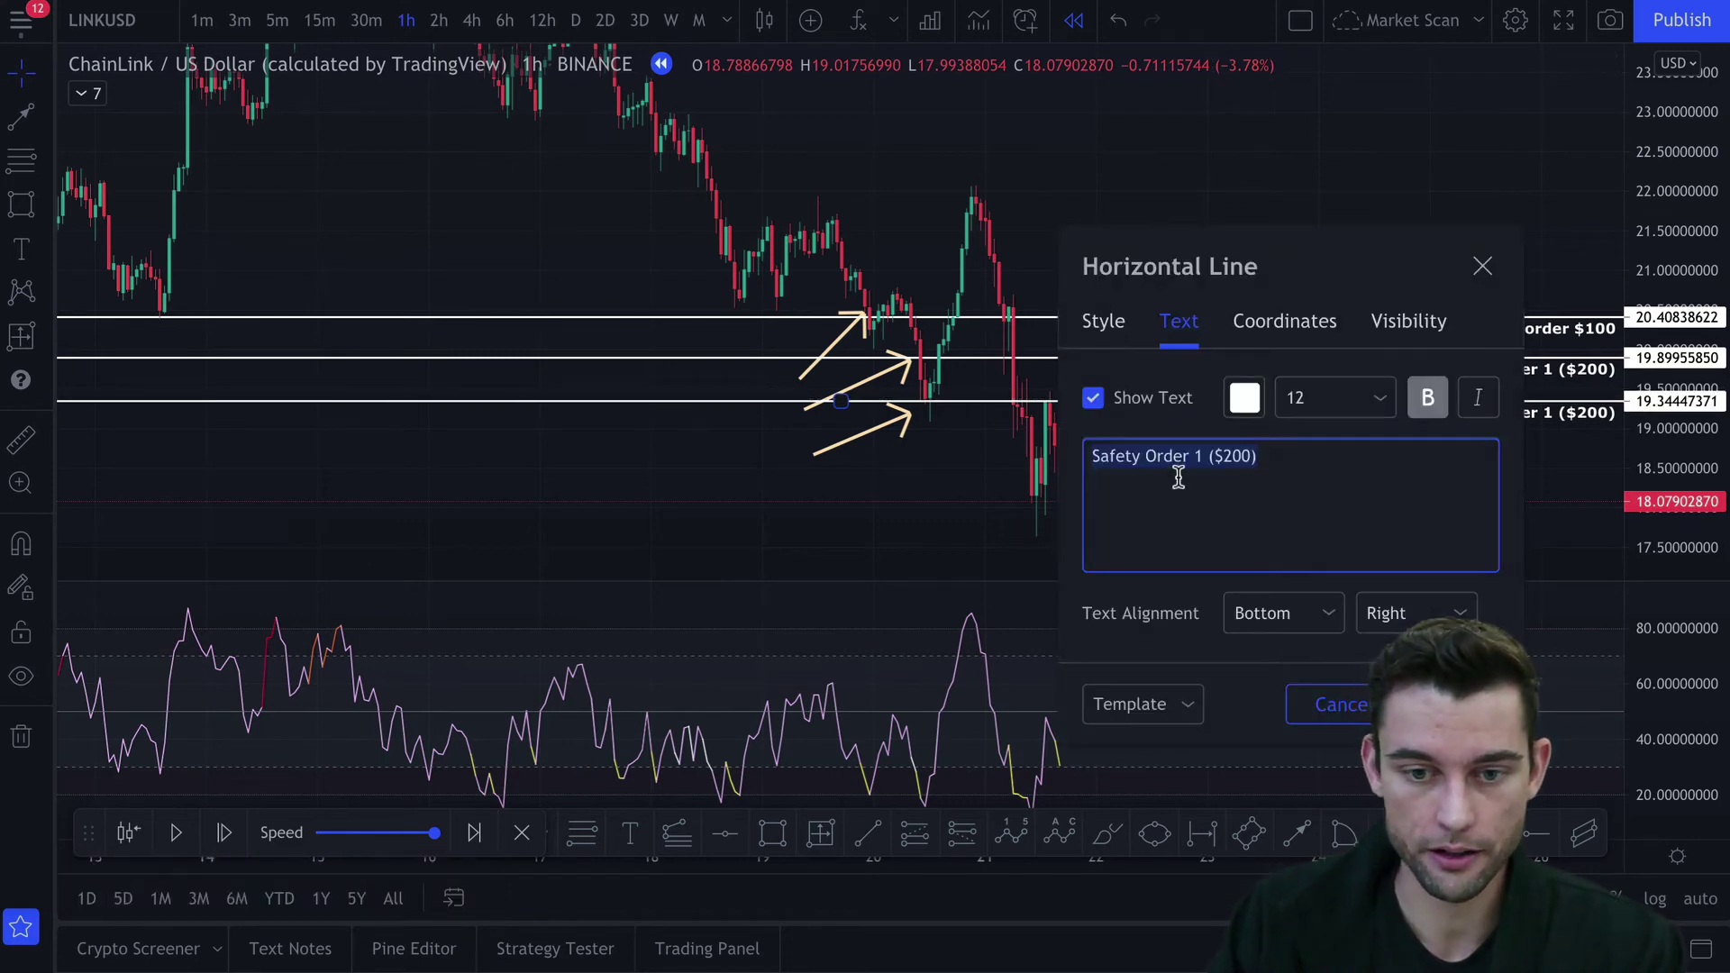
click(1201, 456)
key(BackSpace)
text(2)
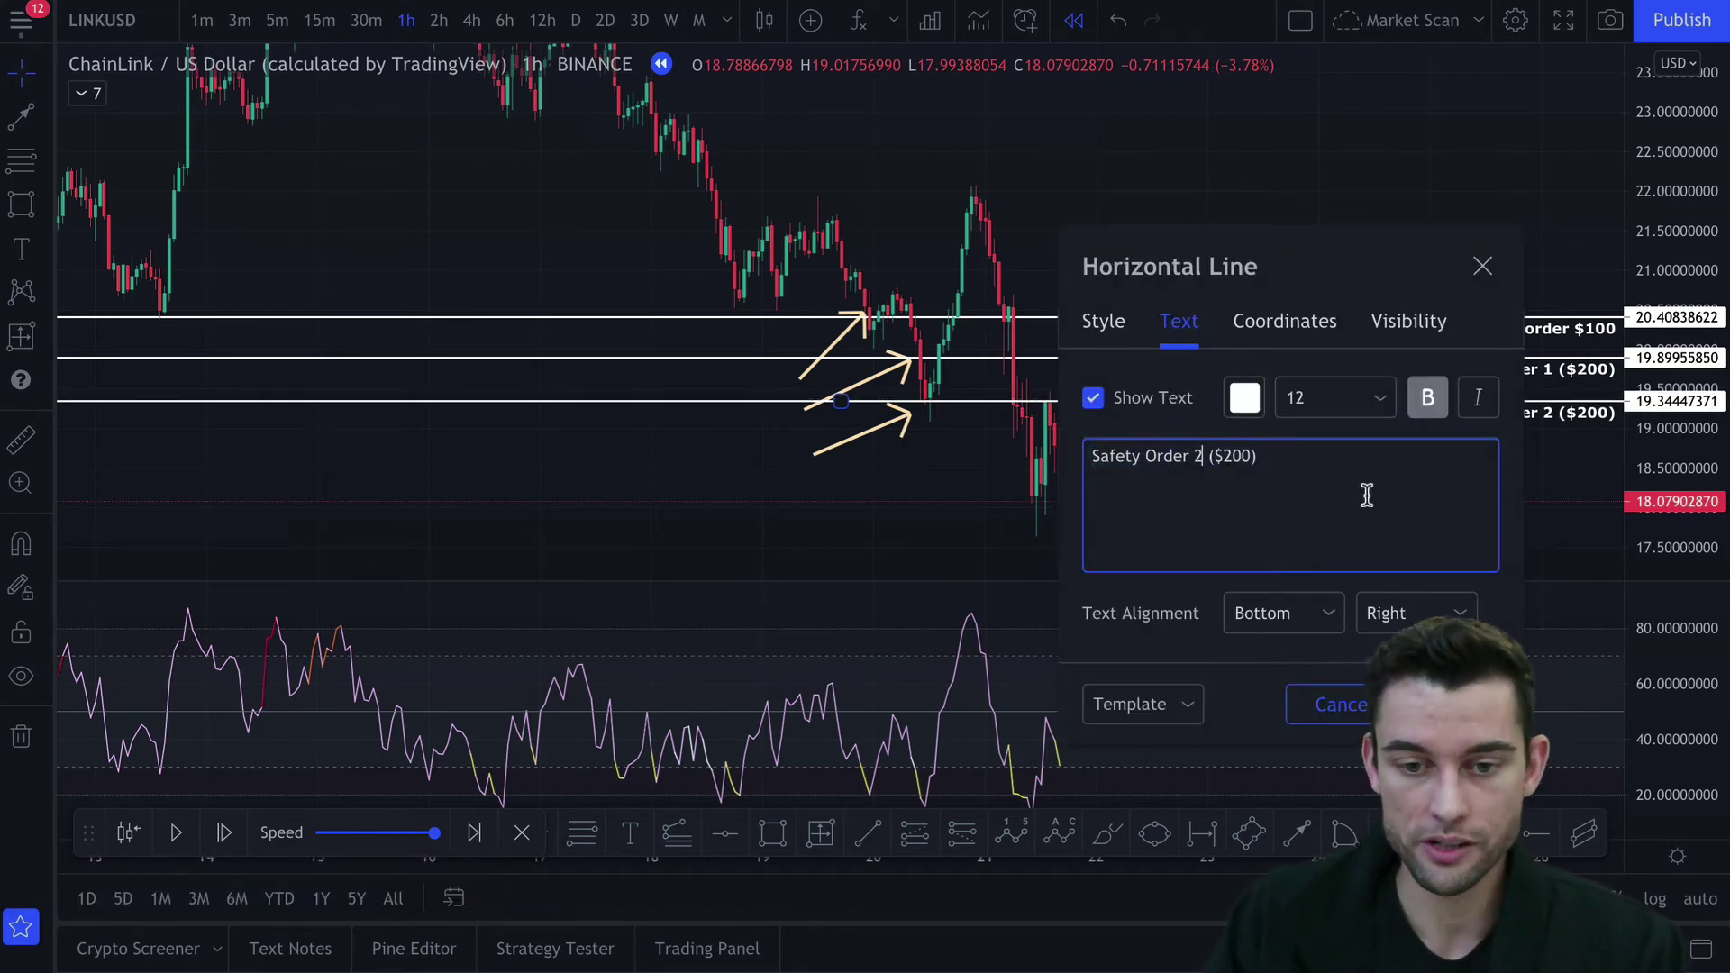
click(1450, 703)
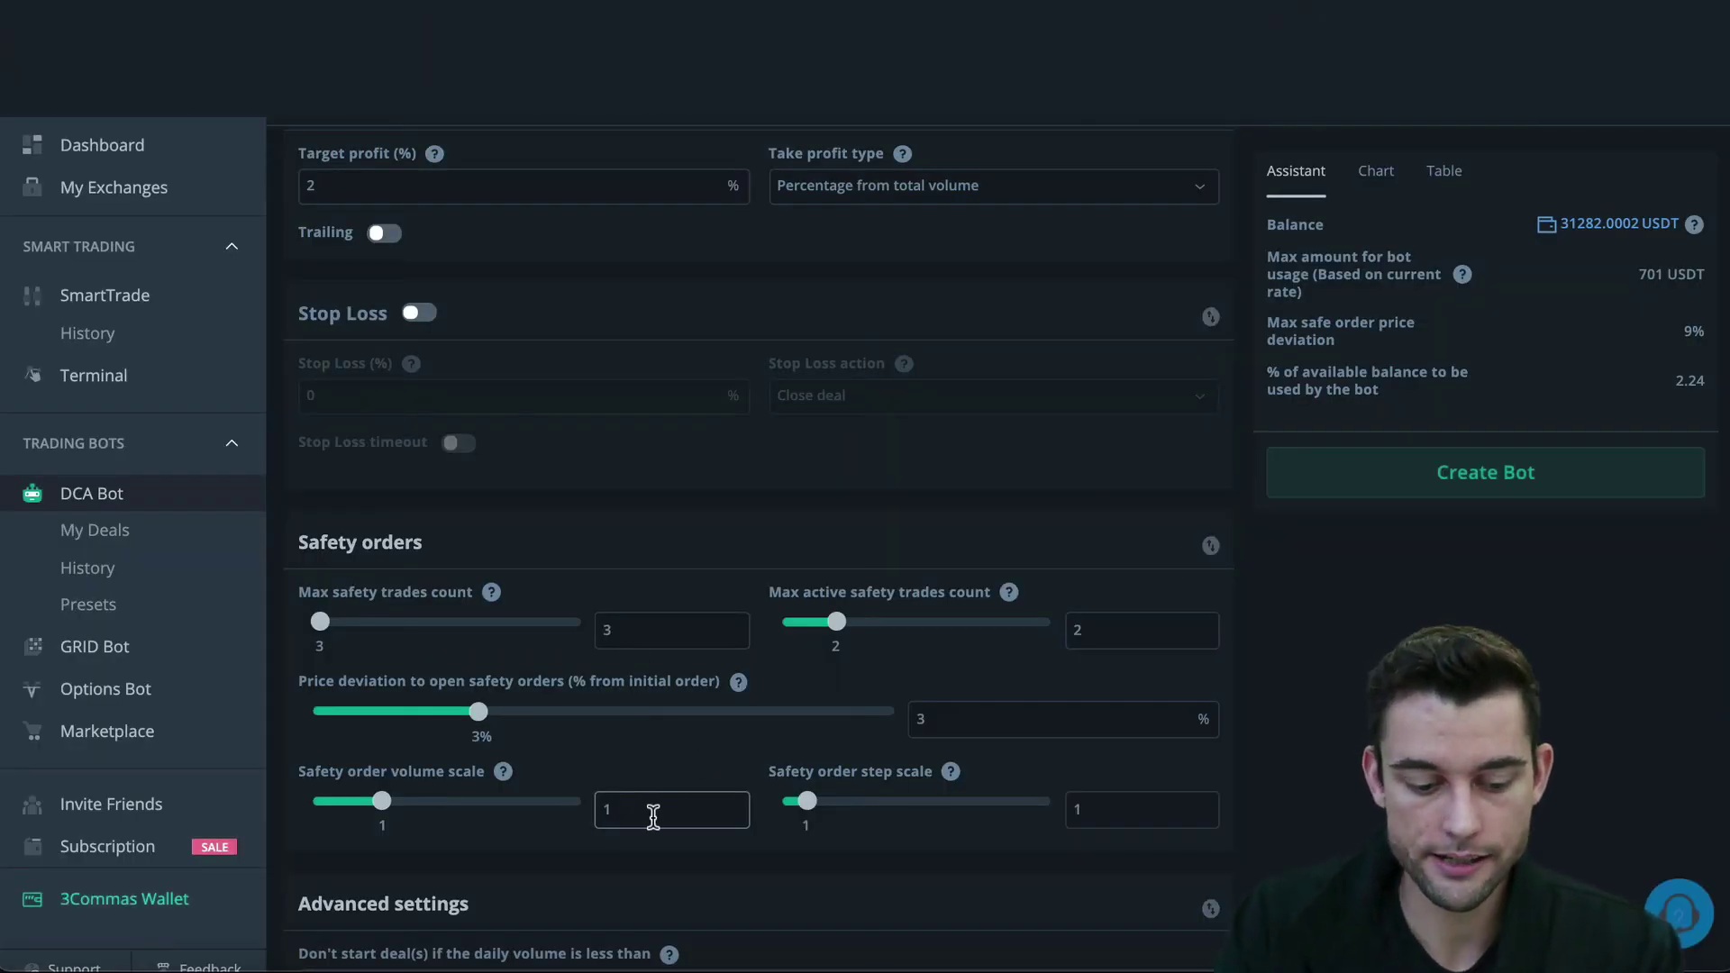
In the 3Commas bot form, set the safety order volume scale to 2 and inspect step 1 on the used-amount chart
key(BackSpace)
text(2)
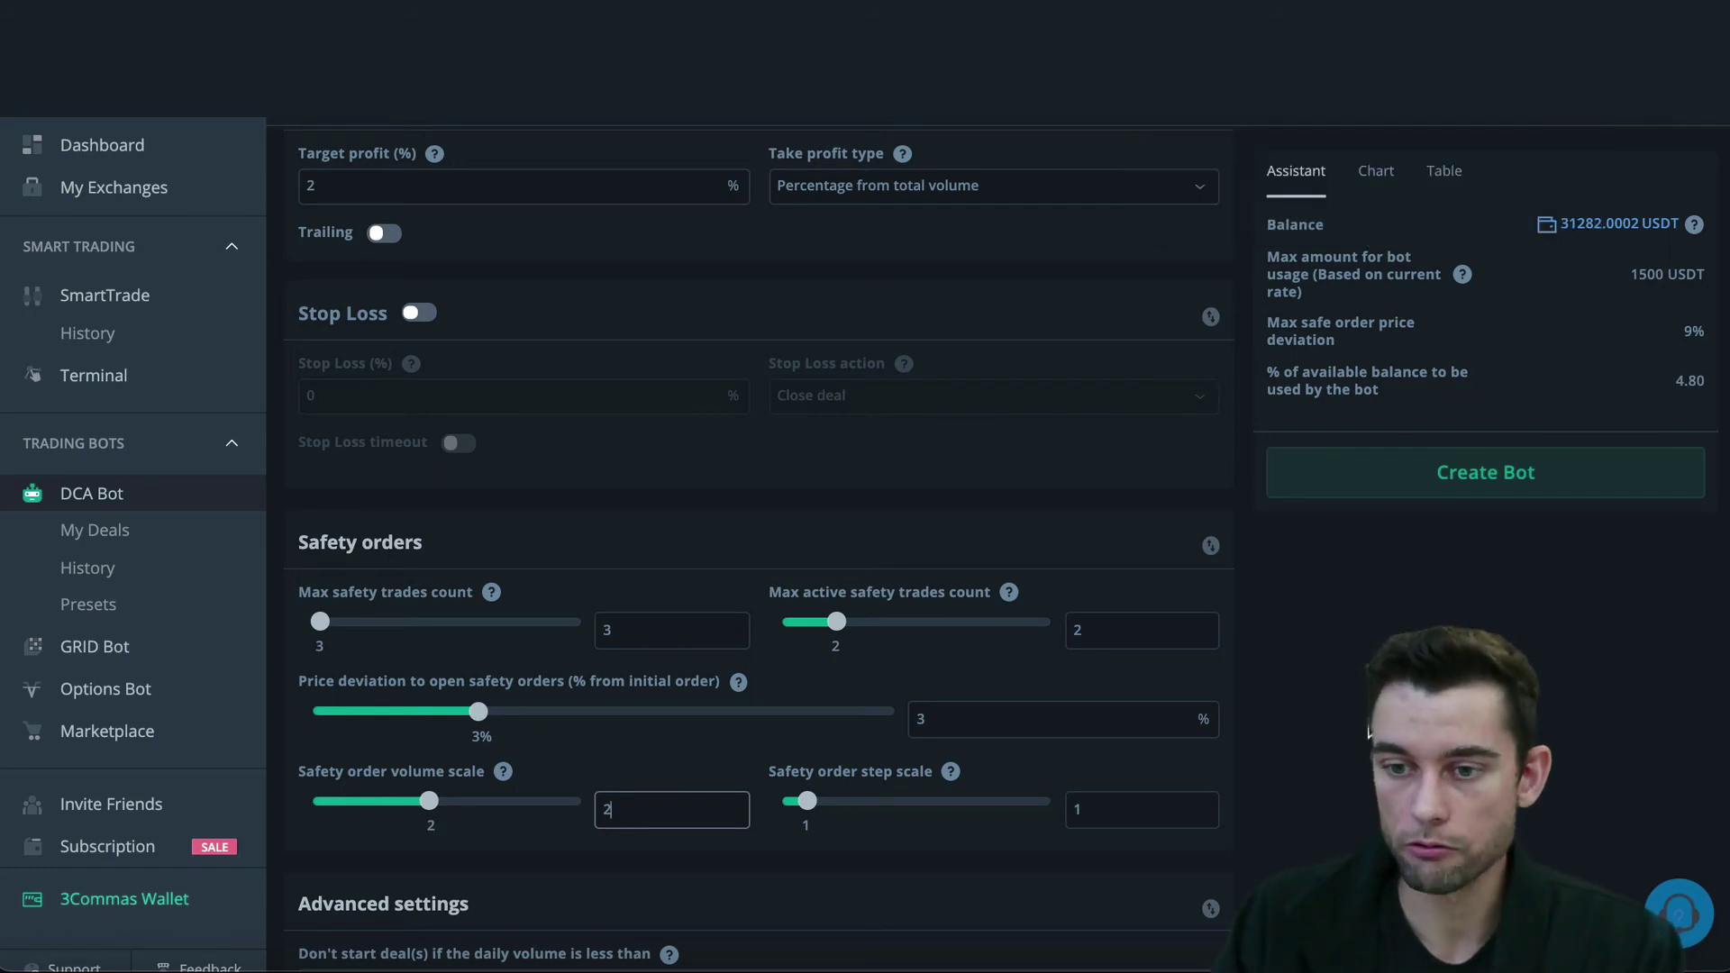
click(1383, 181)
mouse_move(1446, 560)
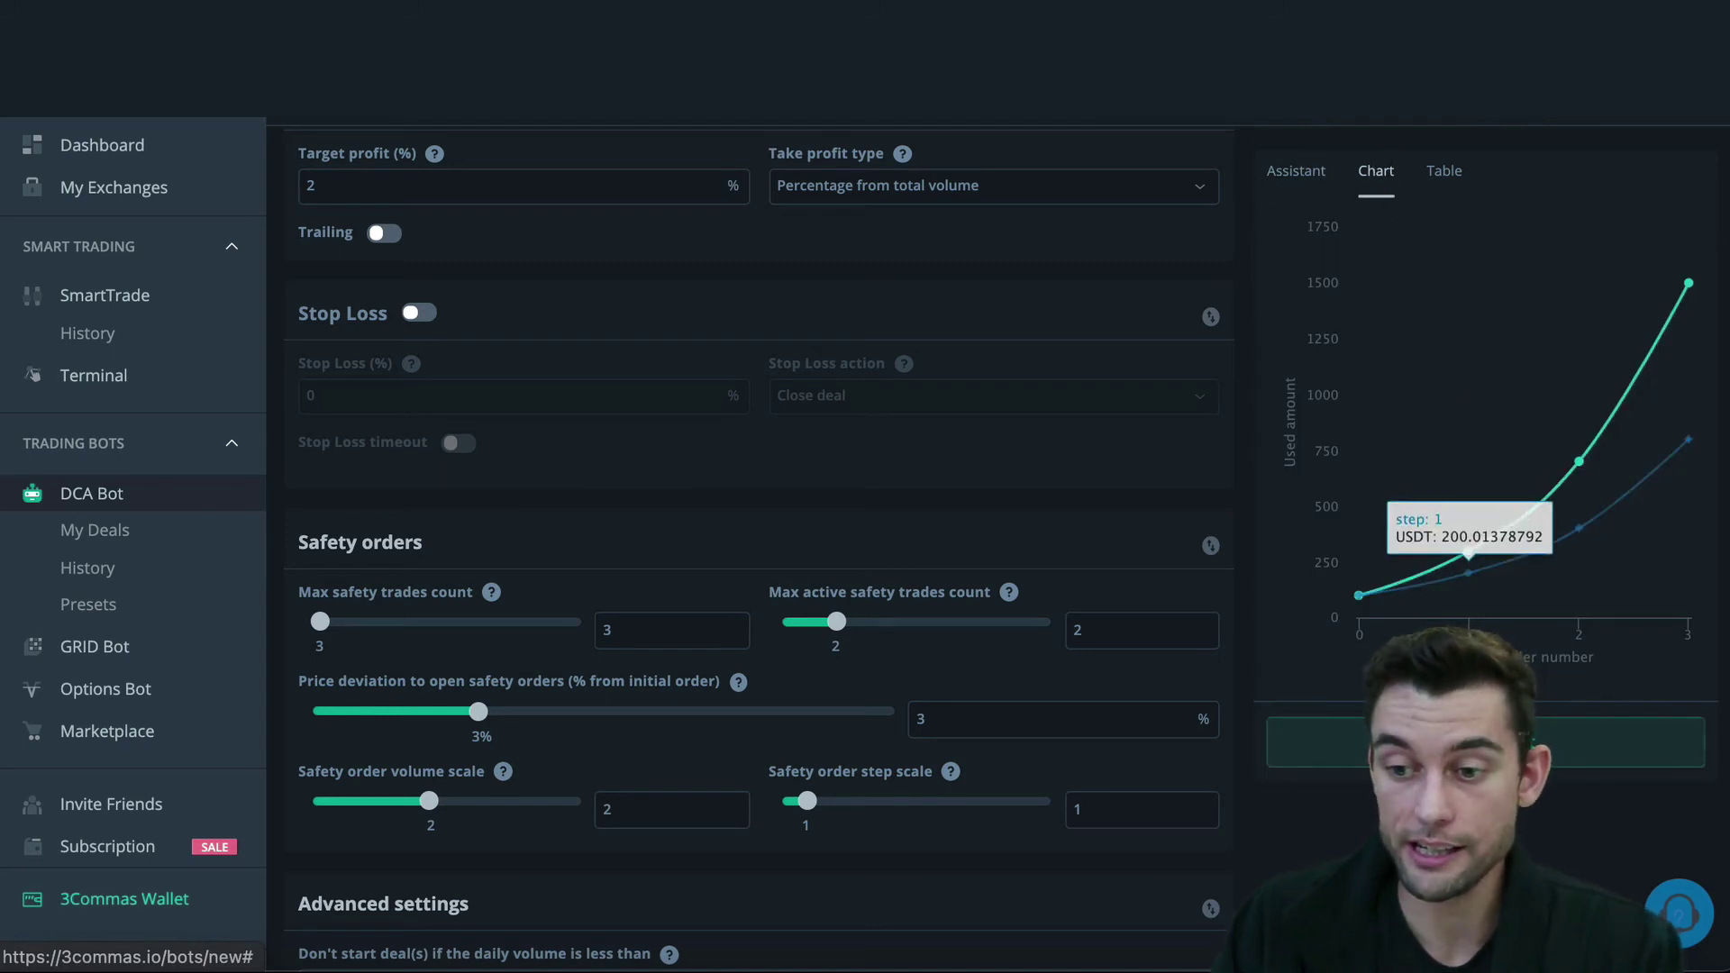
Set the safety order volume scale to 1 and inspect order steps 0 to 3 on the used-amount chart
mouse_move(1553, 411)
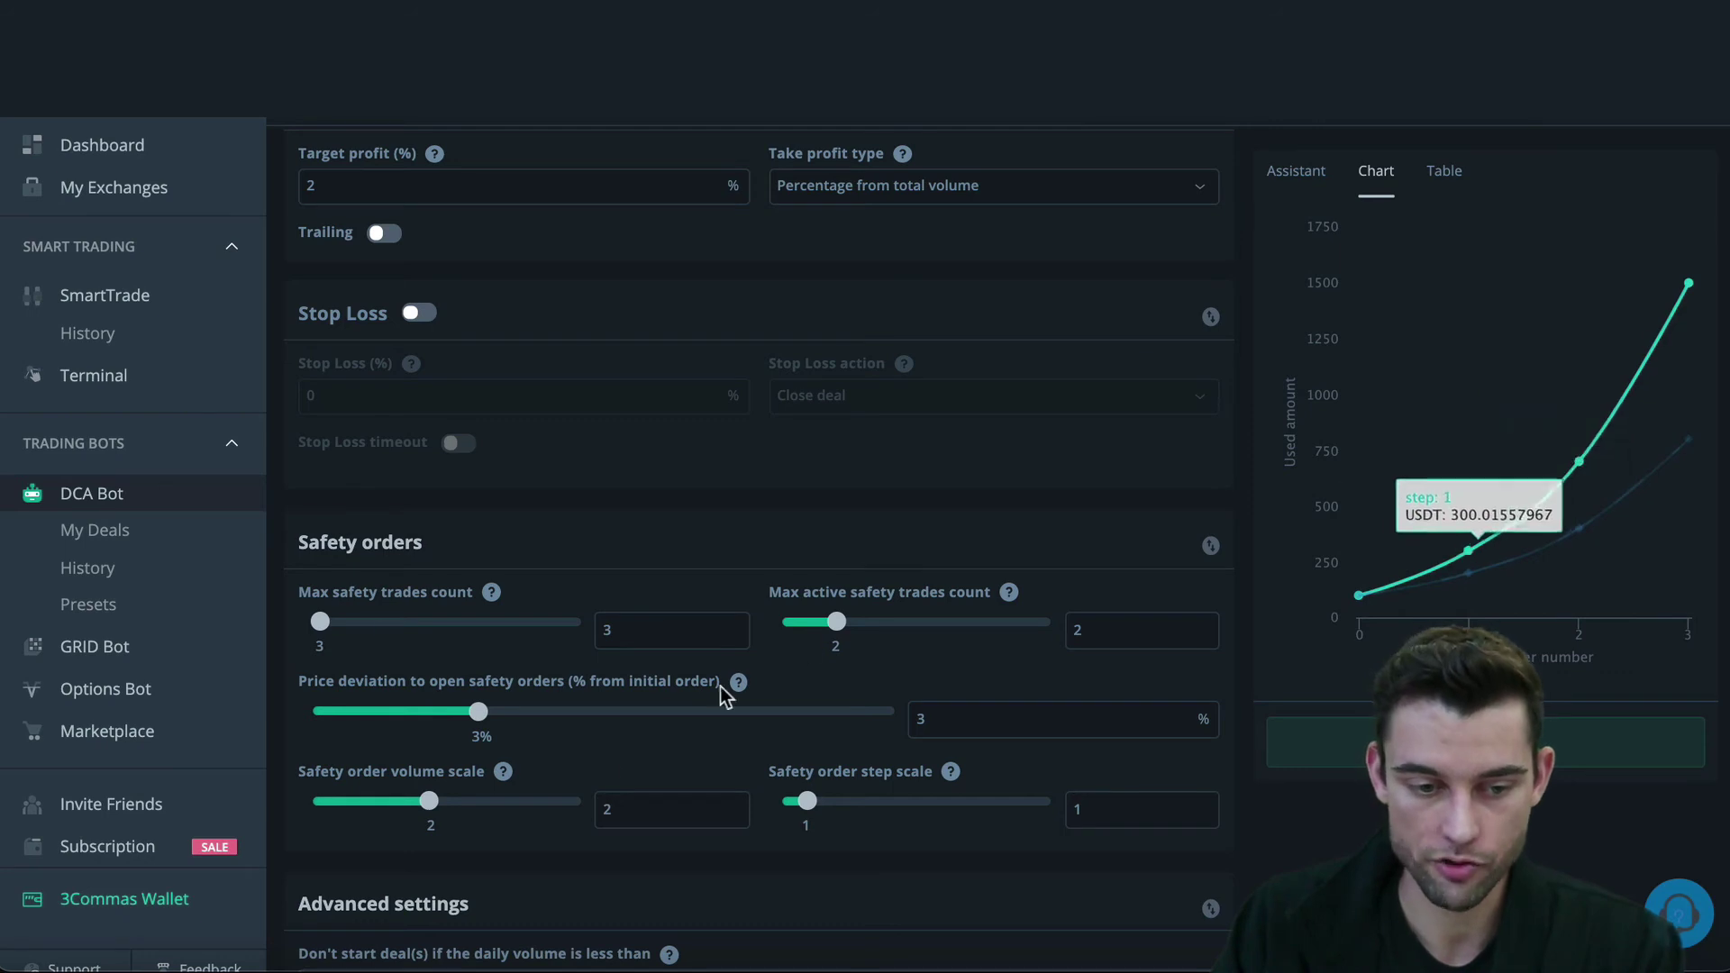
double_click(695, 816)
text(1)
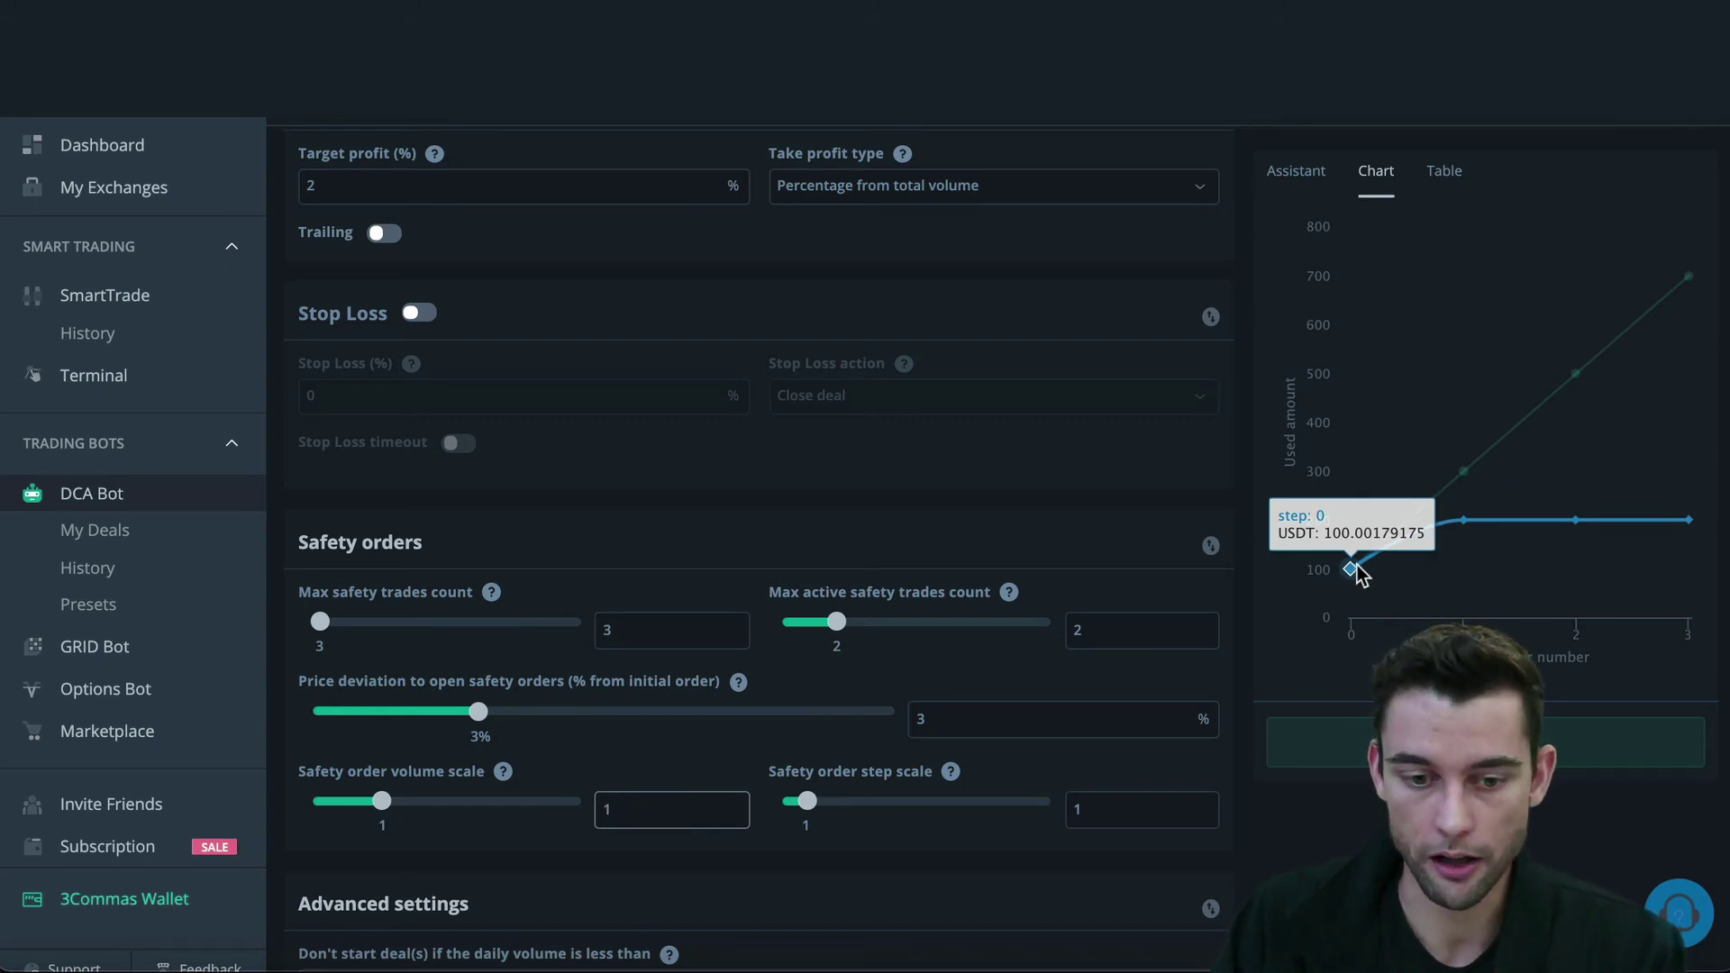
mouse_move(1461, 531)
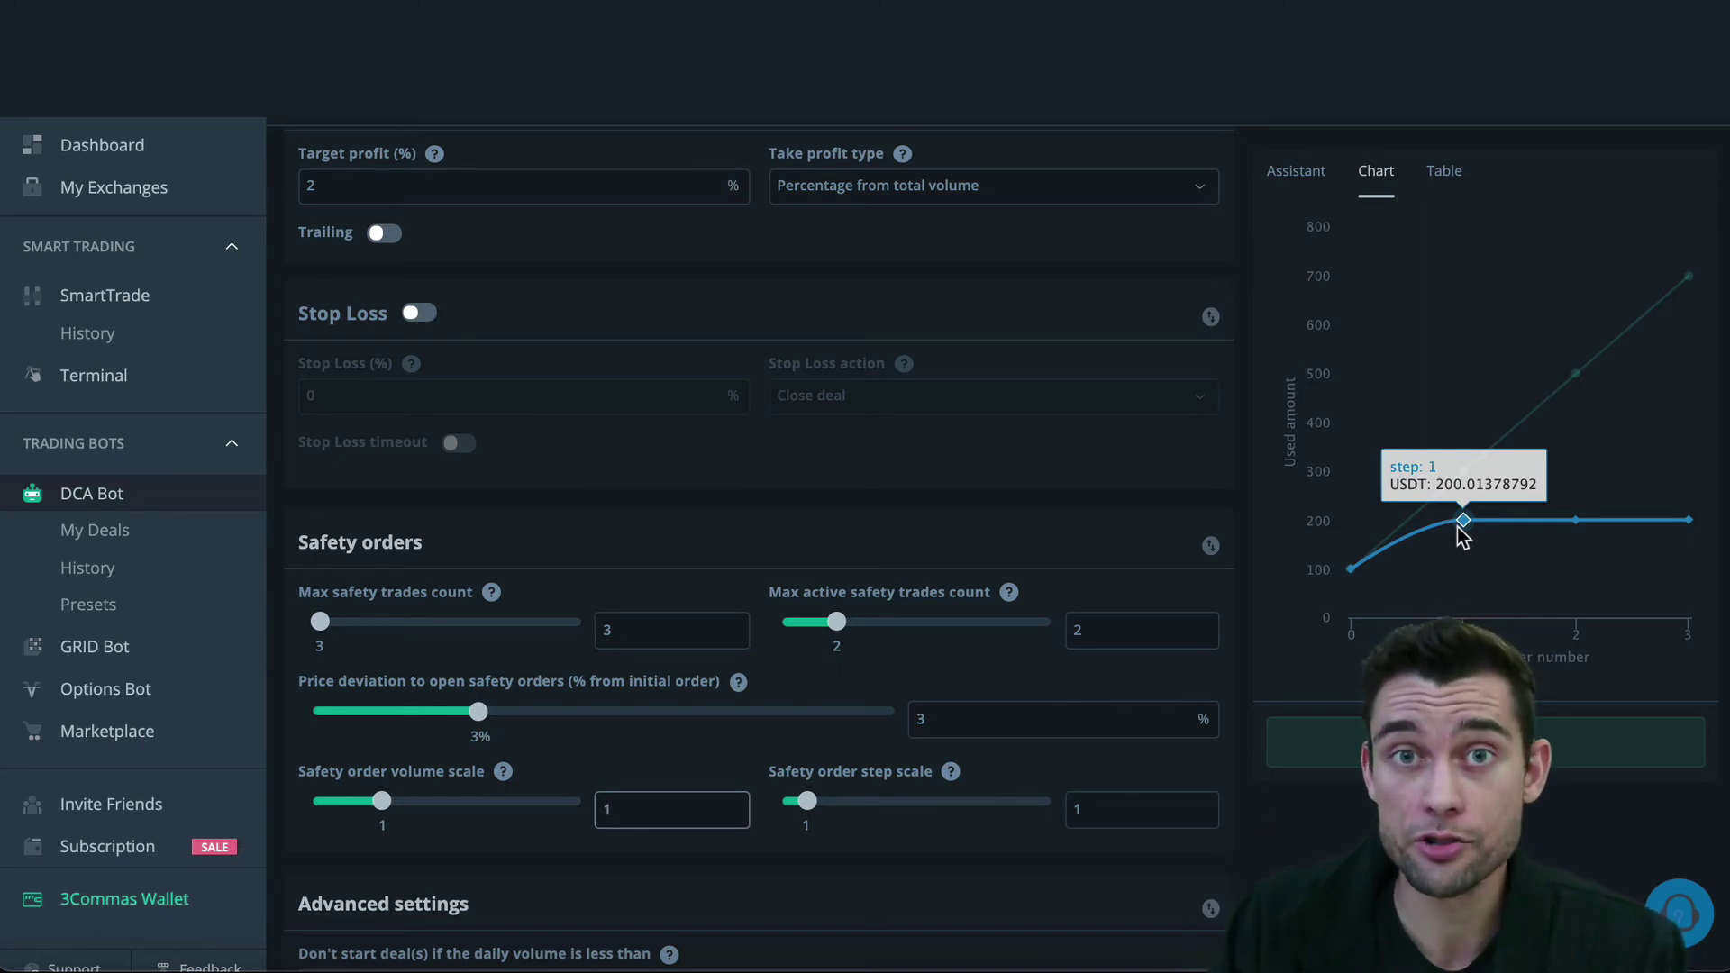
mouse_move(1541, 527)
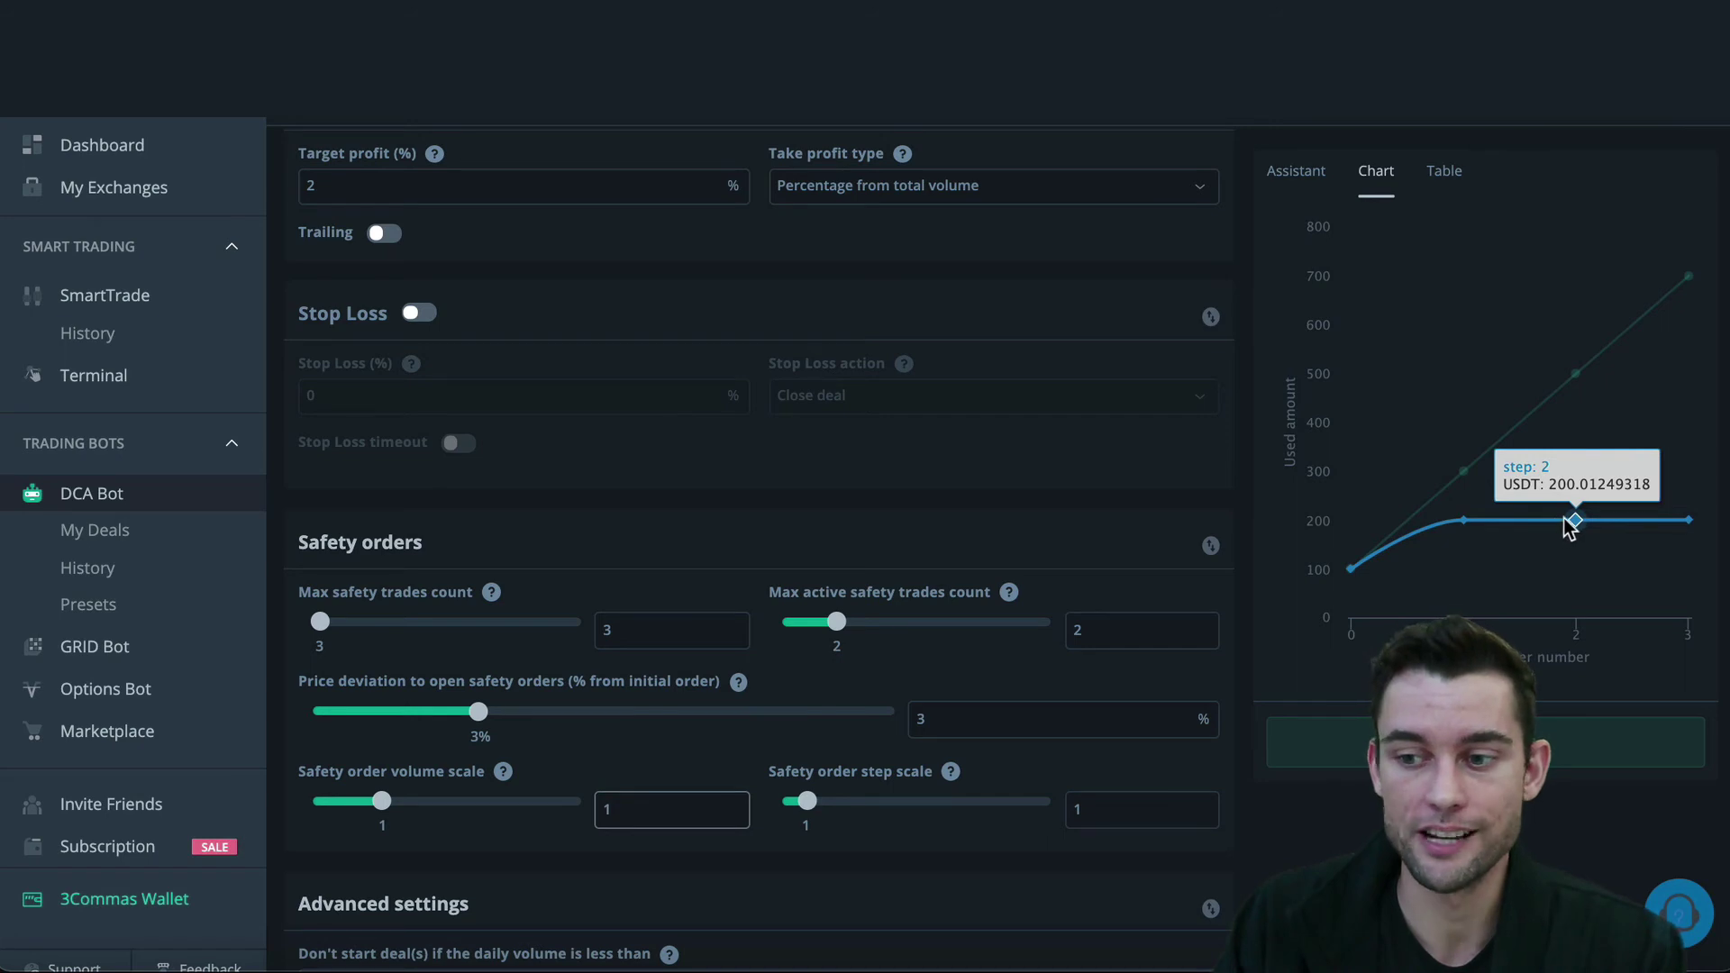
mouse_move(1671, 527)
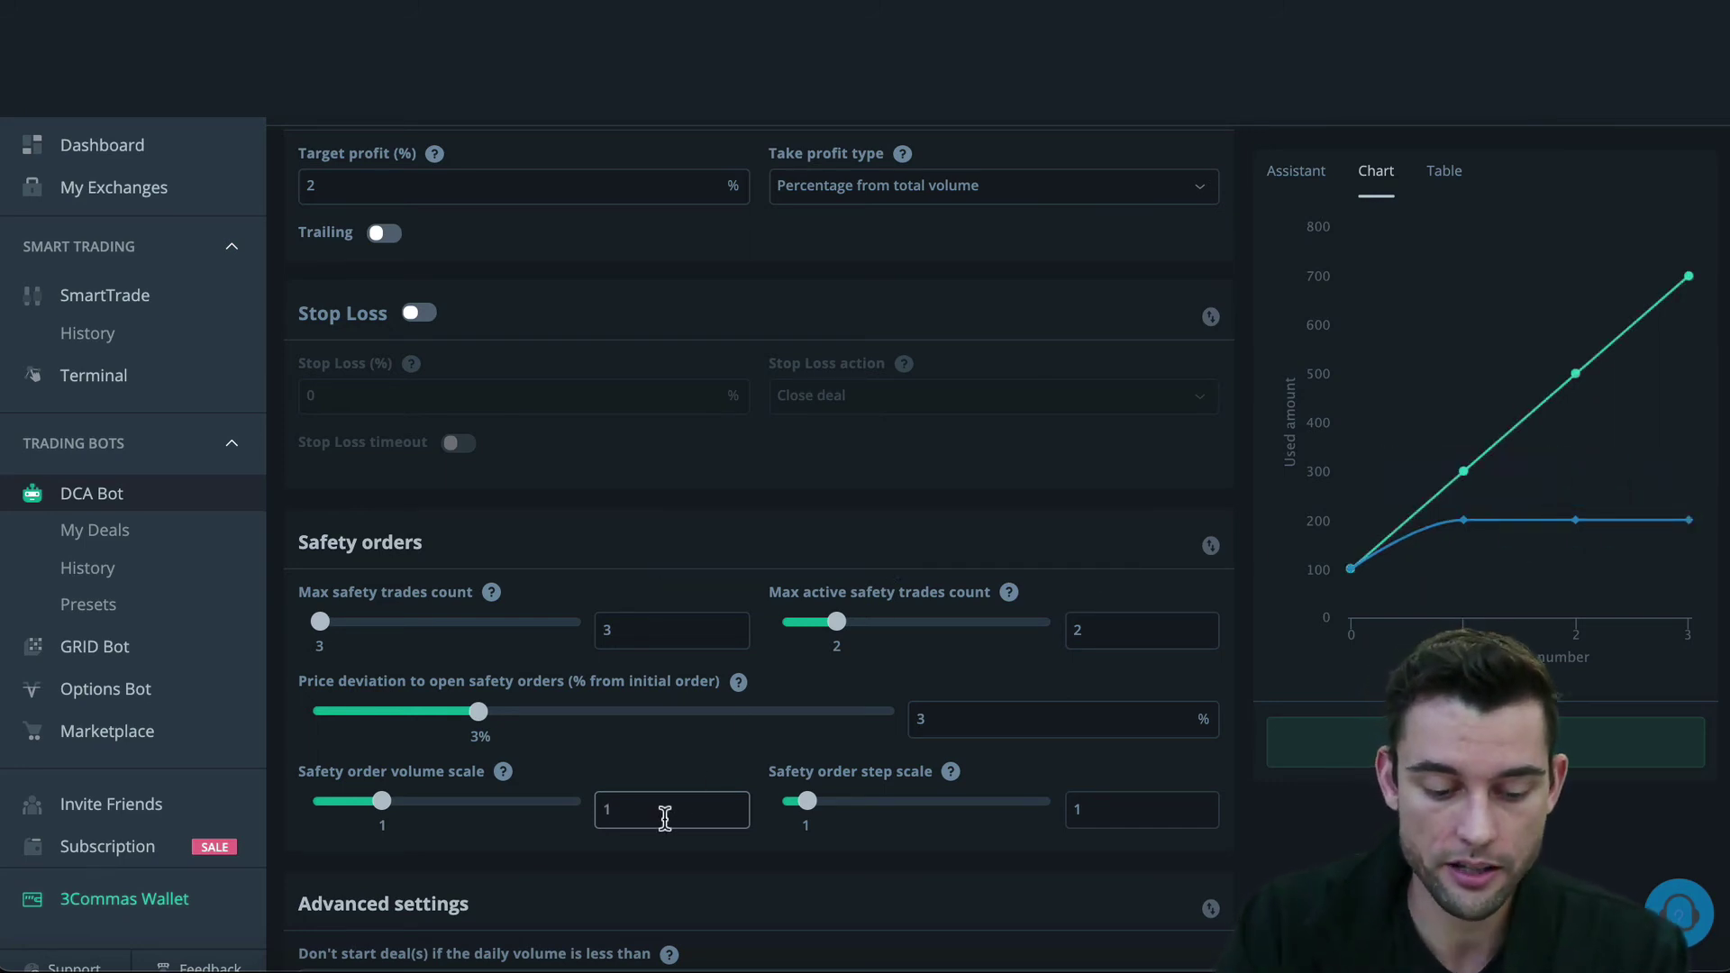
Set the safety order volume scale to 2 and compare it with the max safety trades count
key(BackSpace)
text(2)
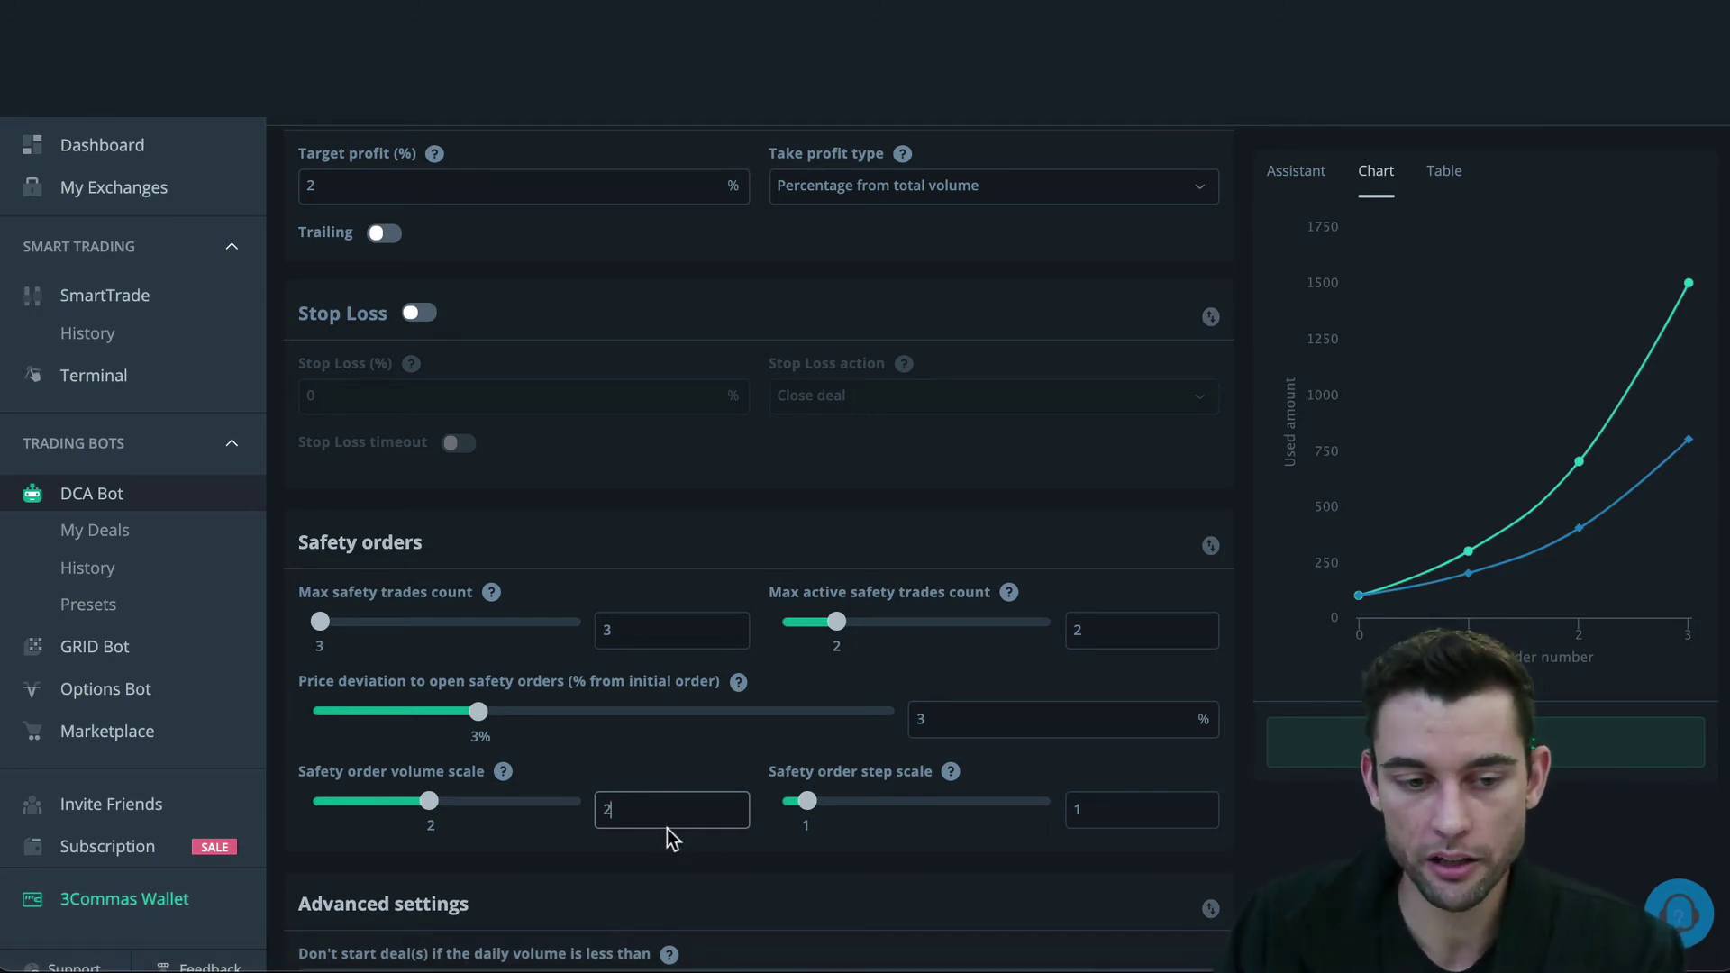
mouse_move(400, 607)
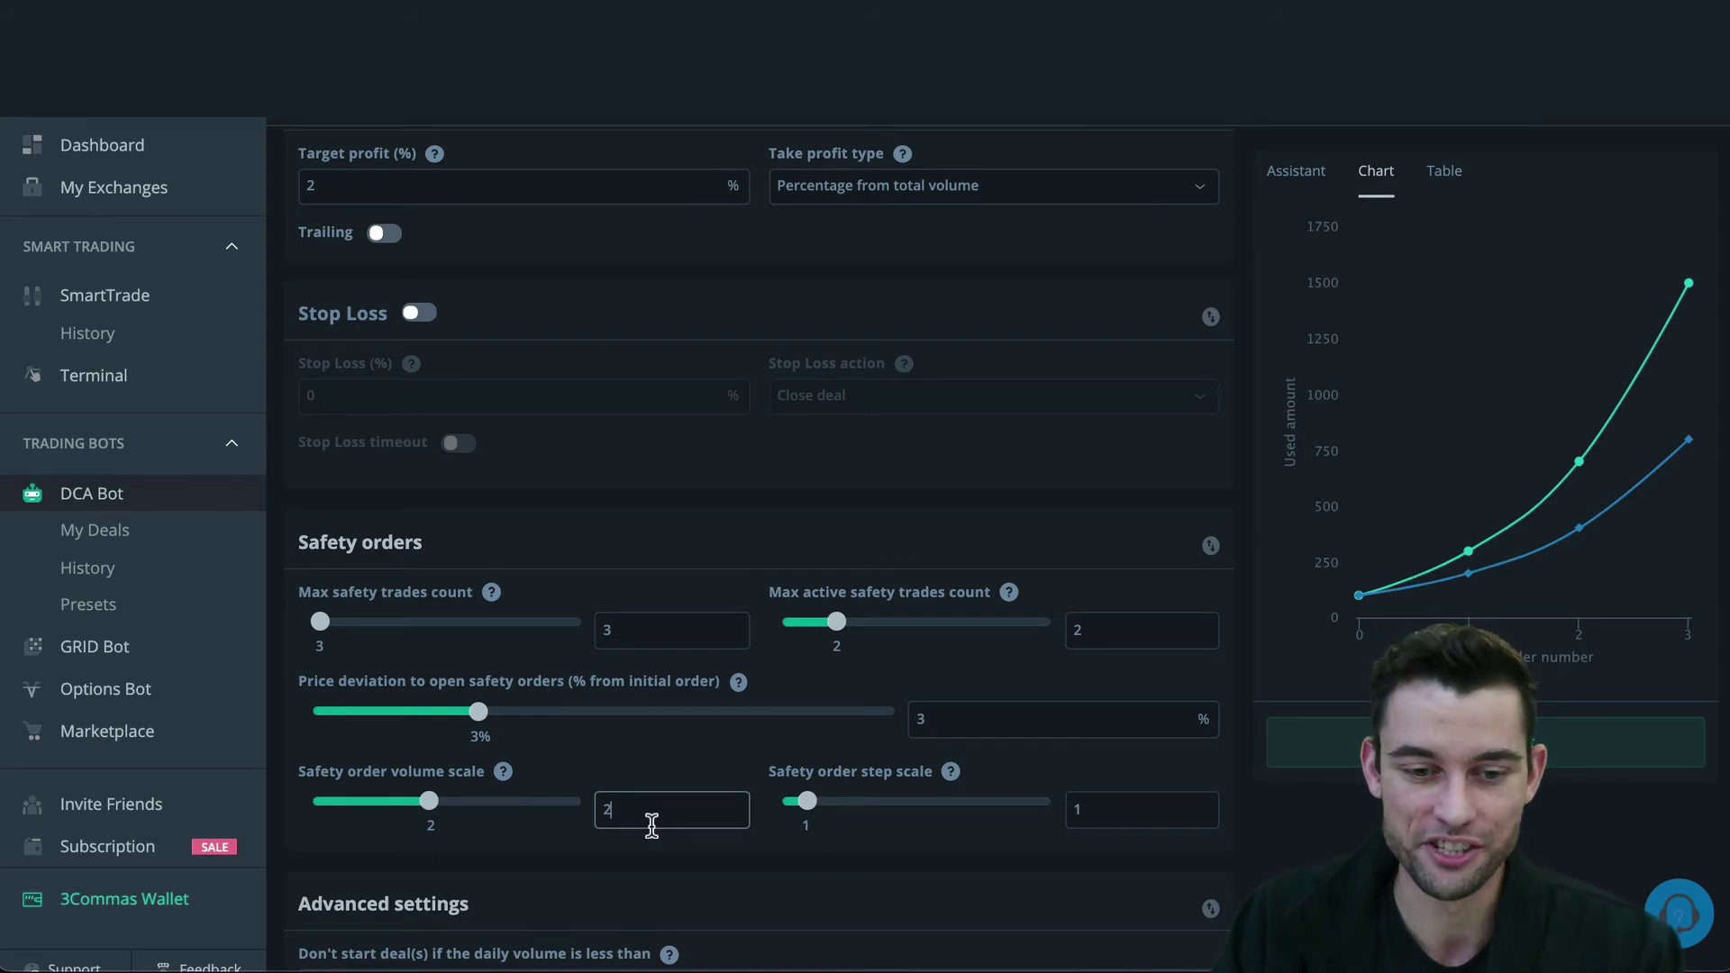
click(682, 628)
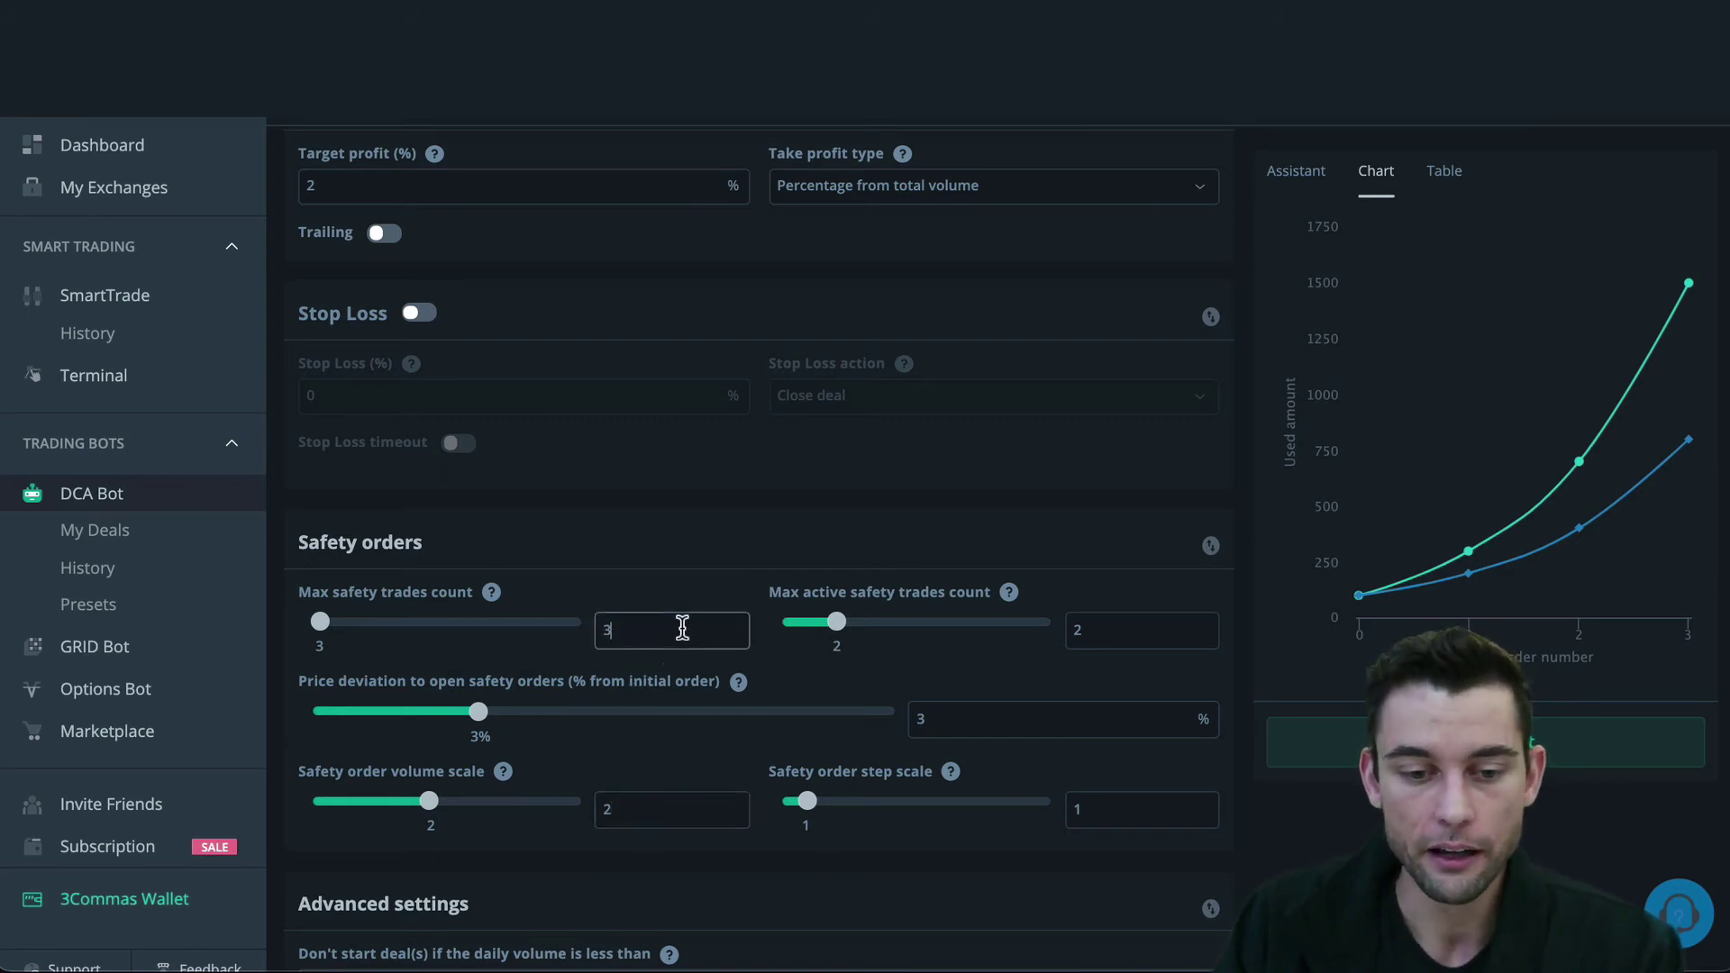
click(665, 793)
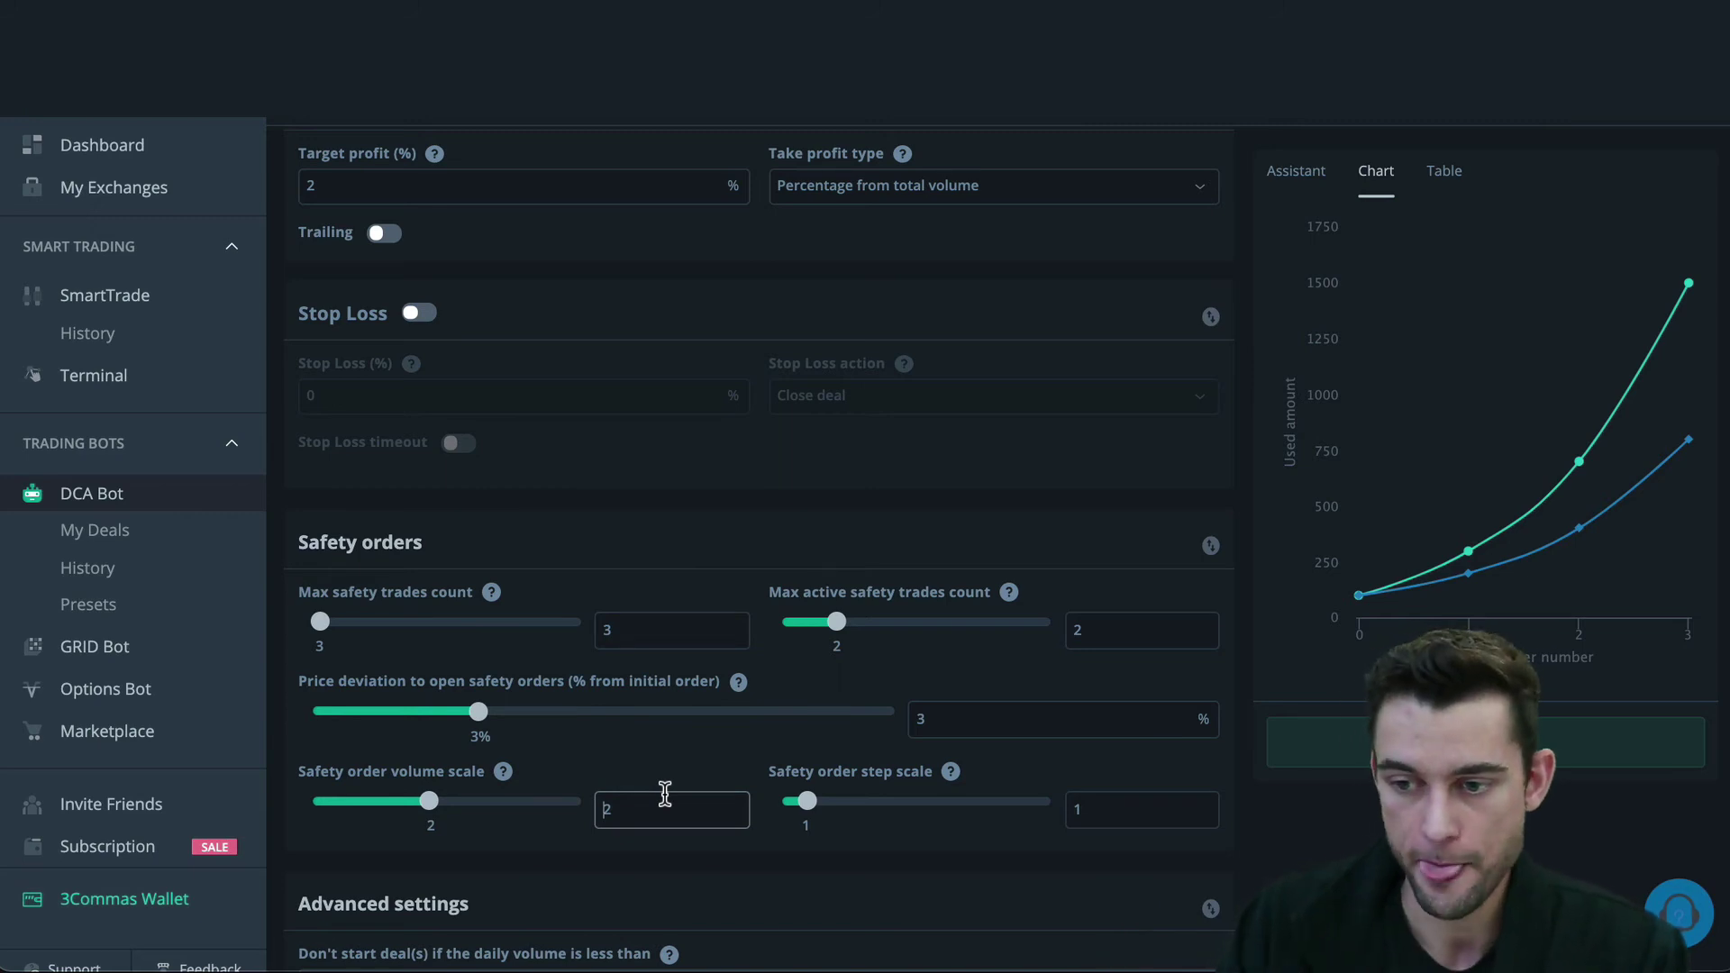
click(684, 626)
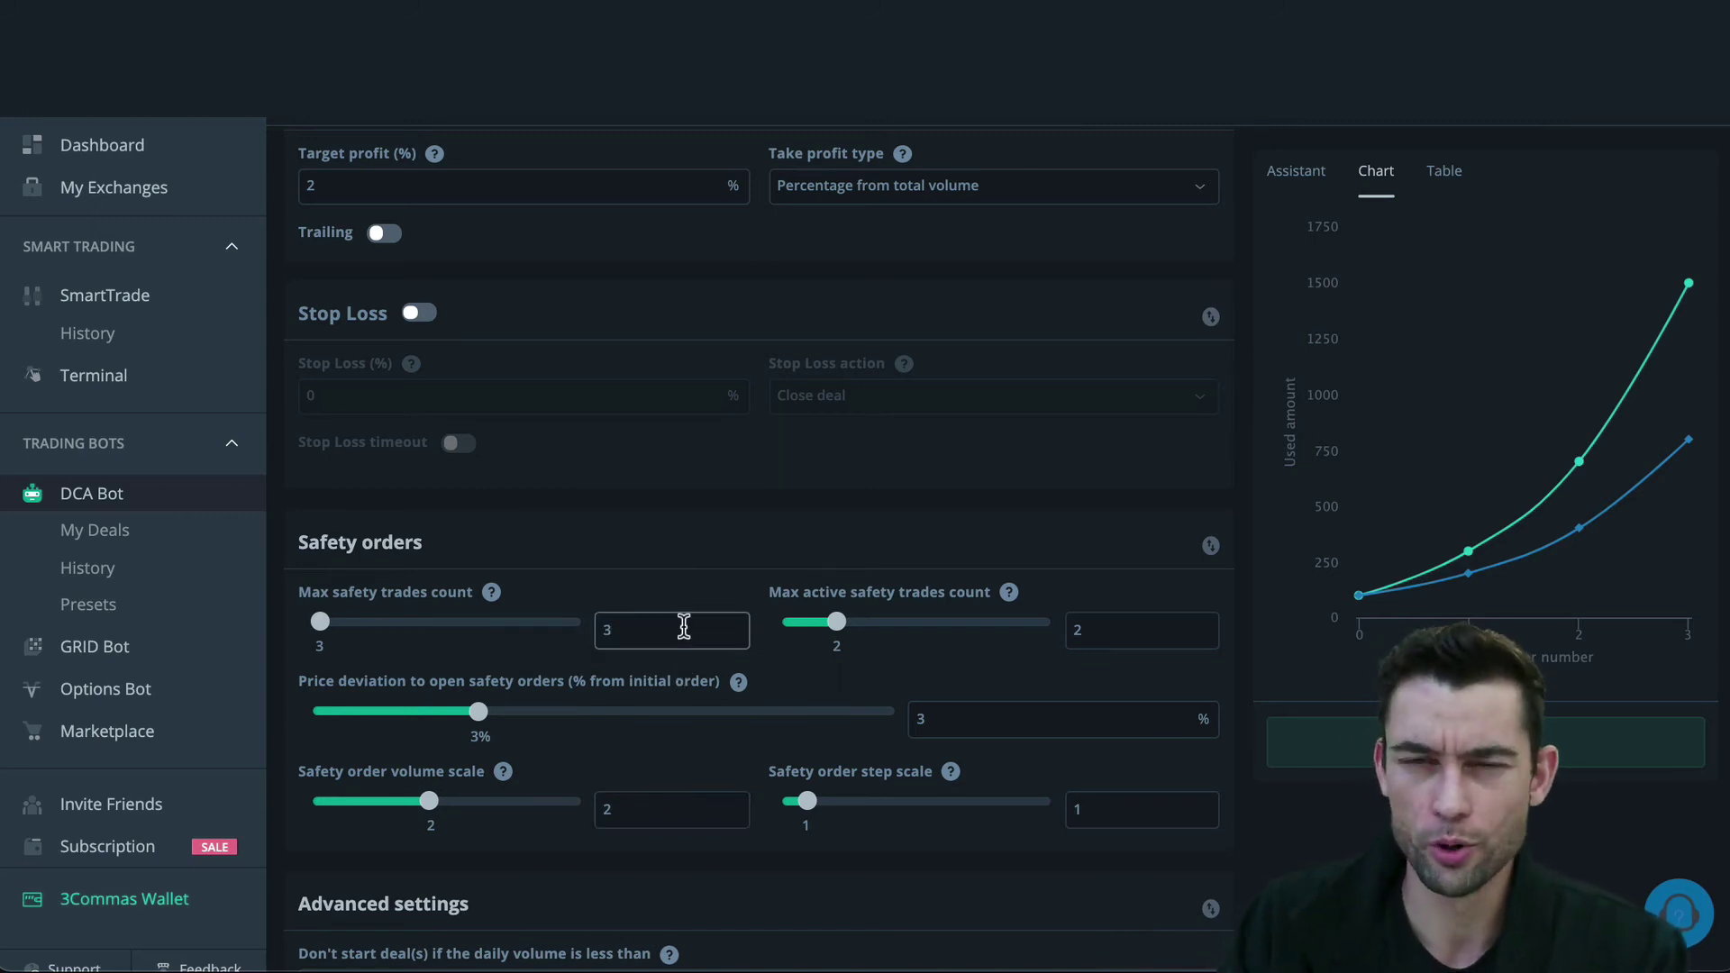
click(664, 812)
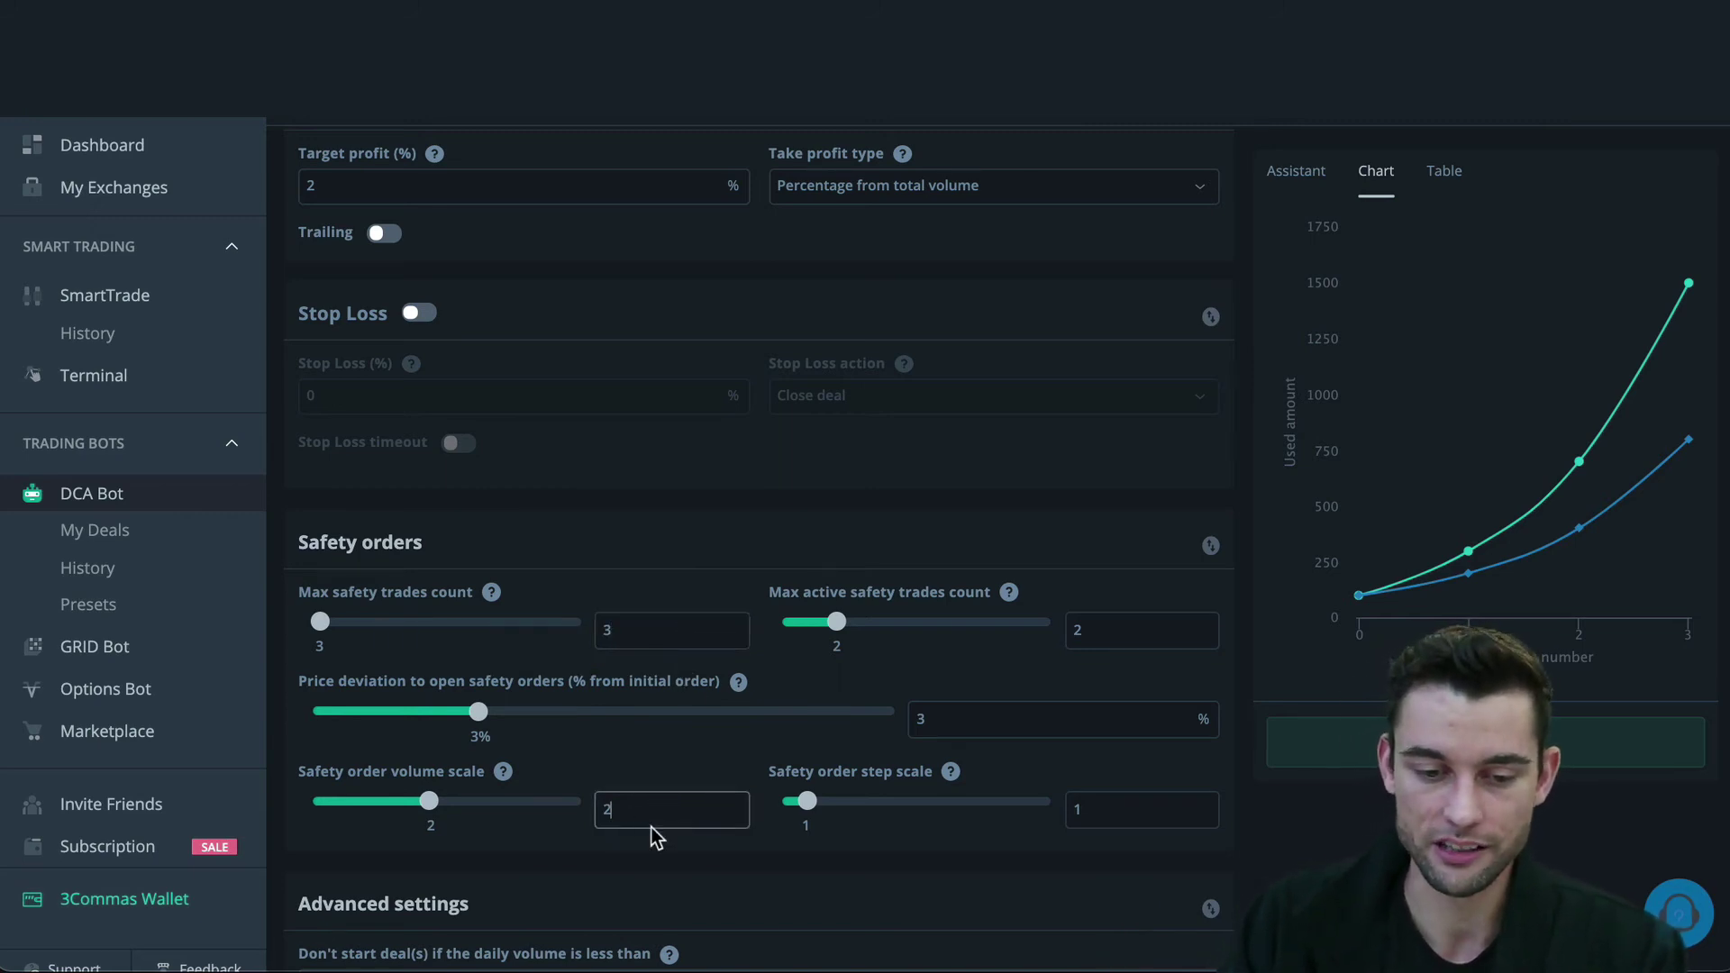
Try a safety order volume scale of 1.1, then 1.2, and return it to 1.1
key(BackSpace)
text(1.1)
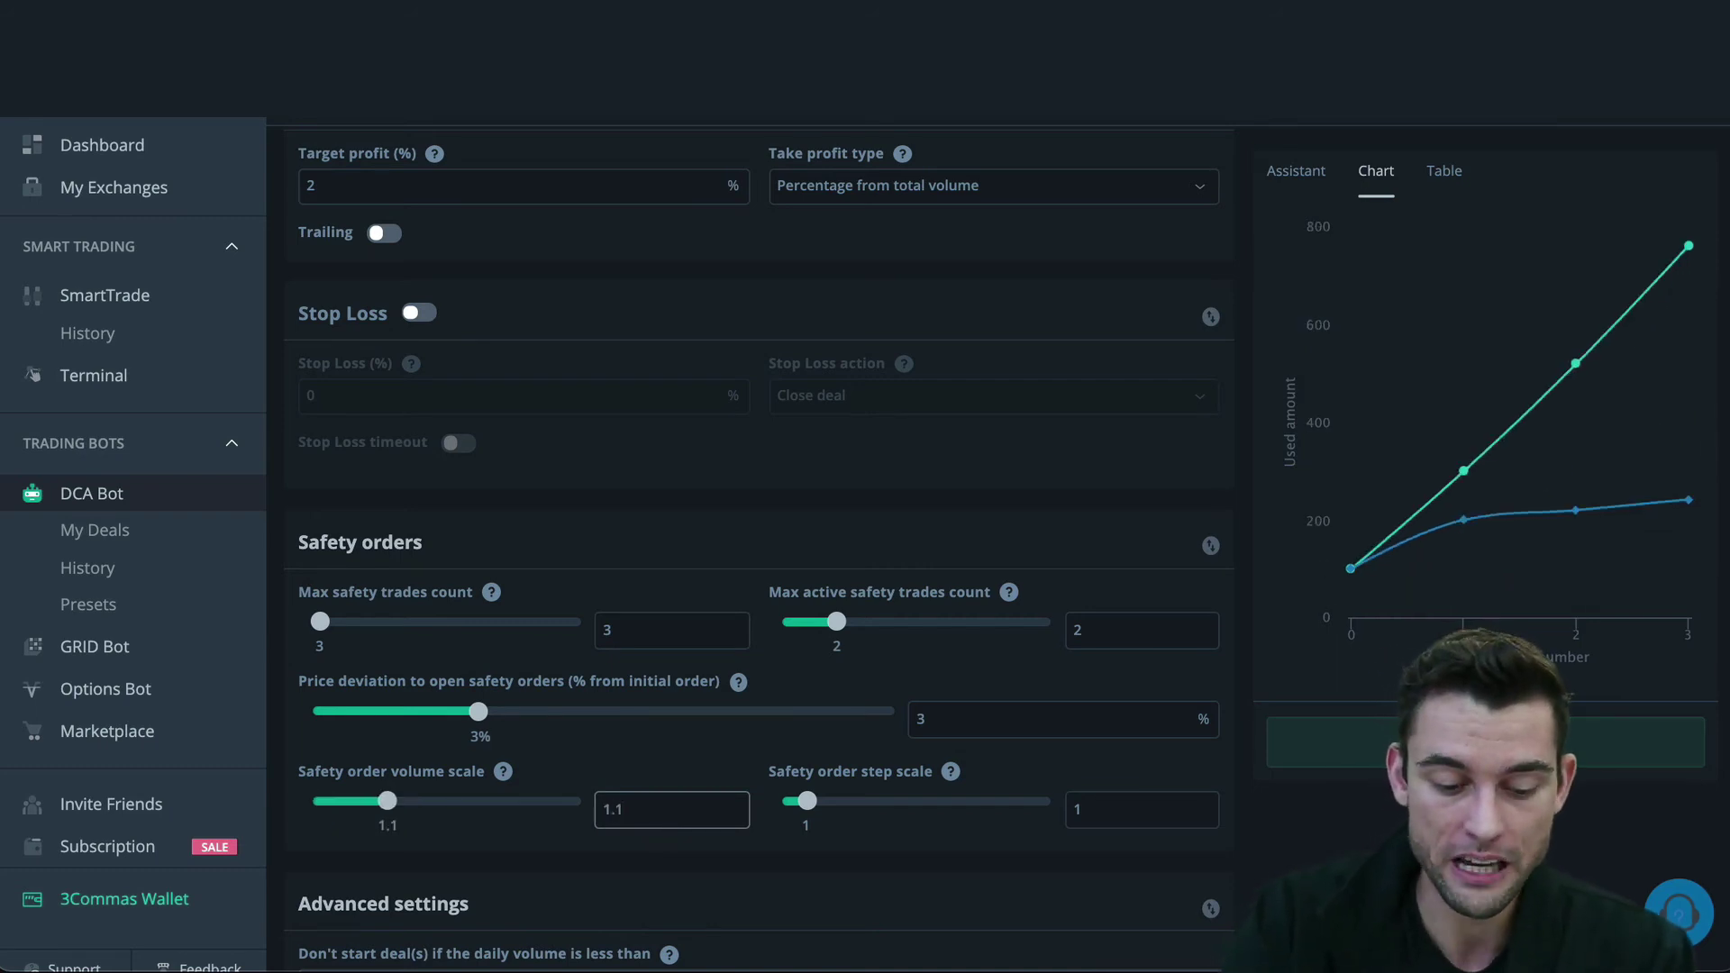
key(BackSpace)
text(2)
key(BackSpace)
text(1)
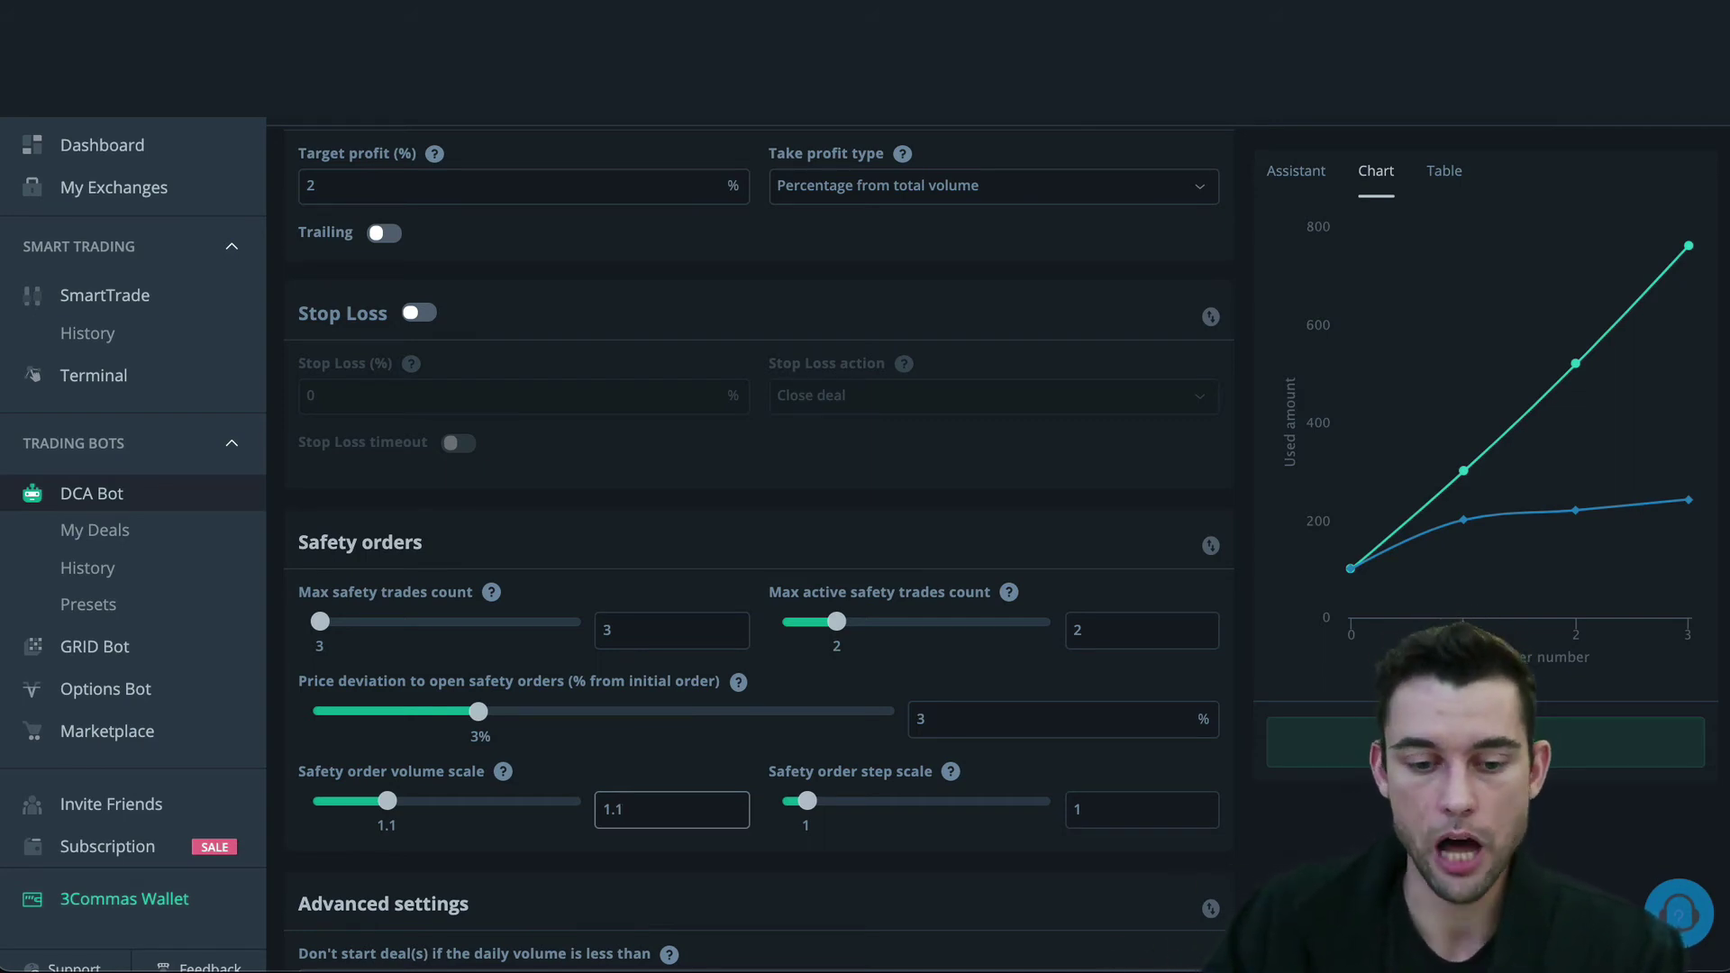
Set the safety order volume scale back to 2 and inspect step 0 on the used-amount chart
key(BackSpace)
key(BackSpace)
key(BackSpace)
text(2)
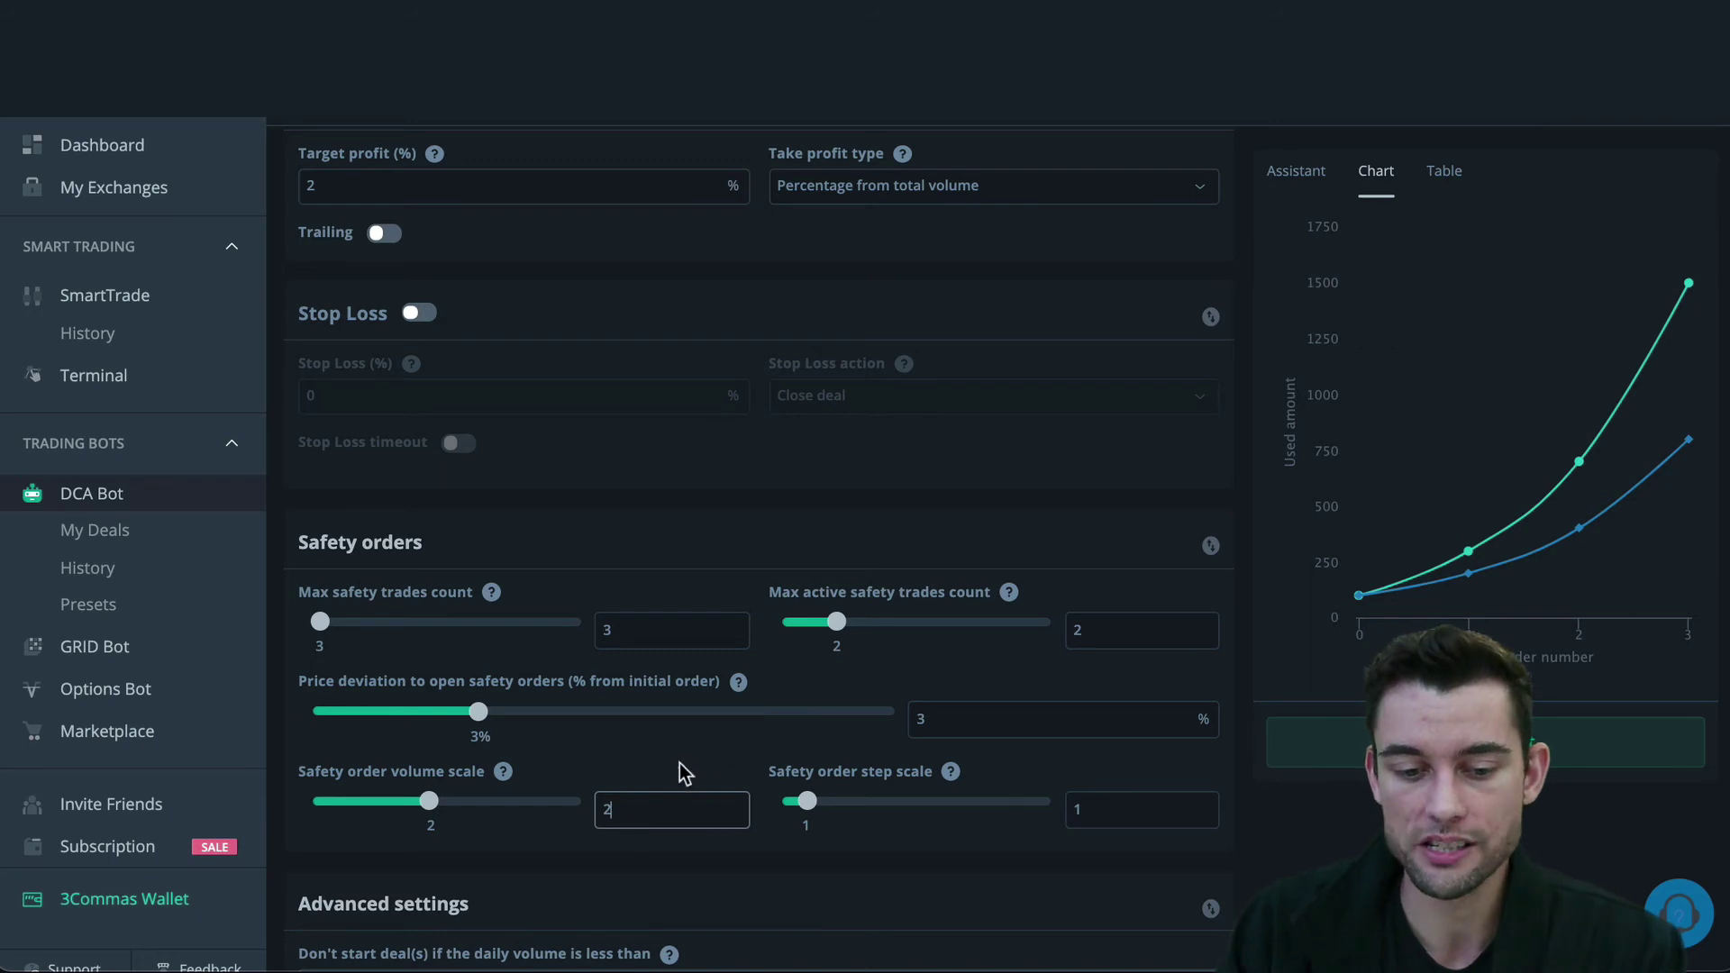
mouse_move(1360, 599)
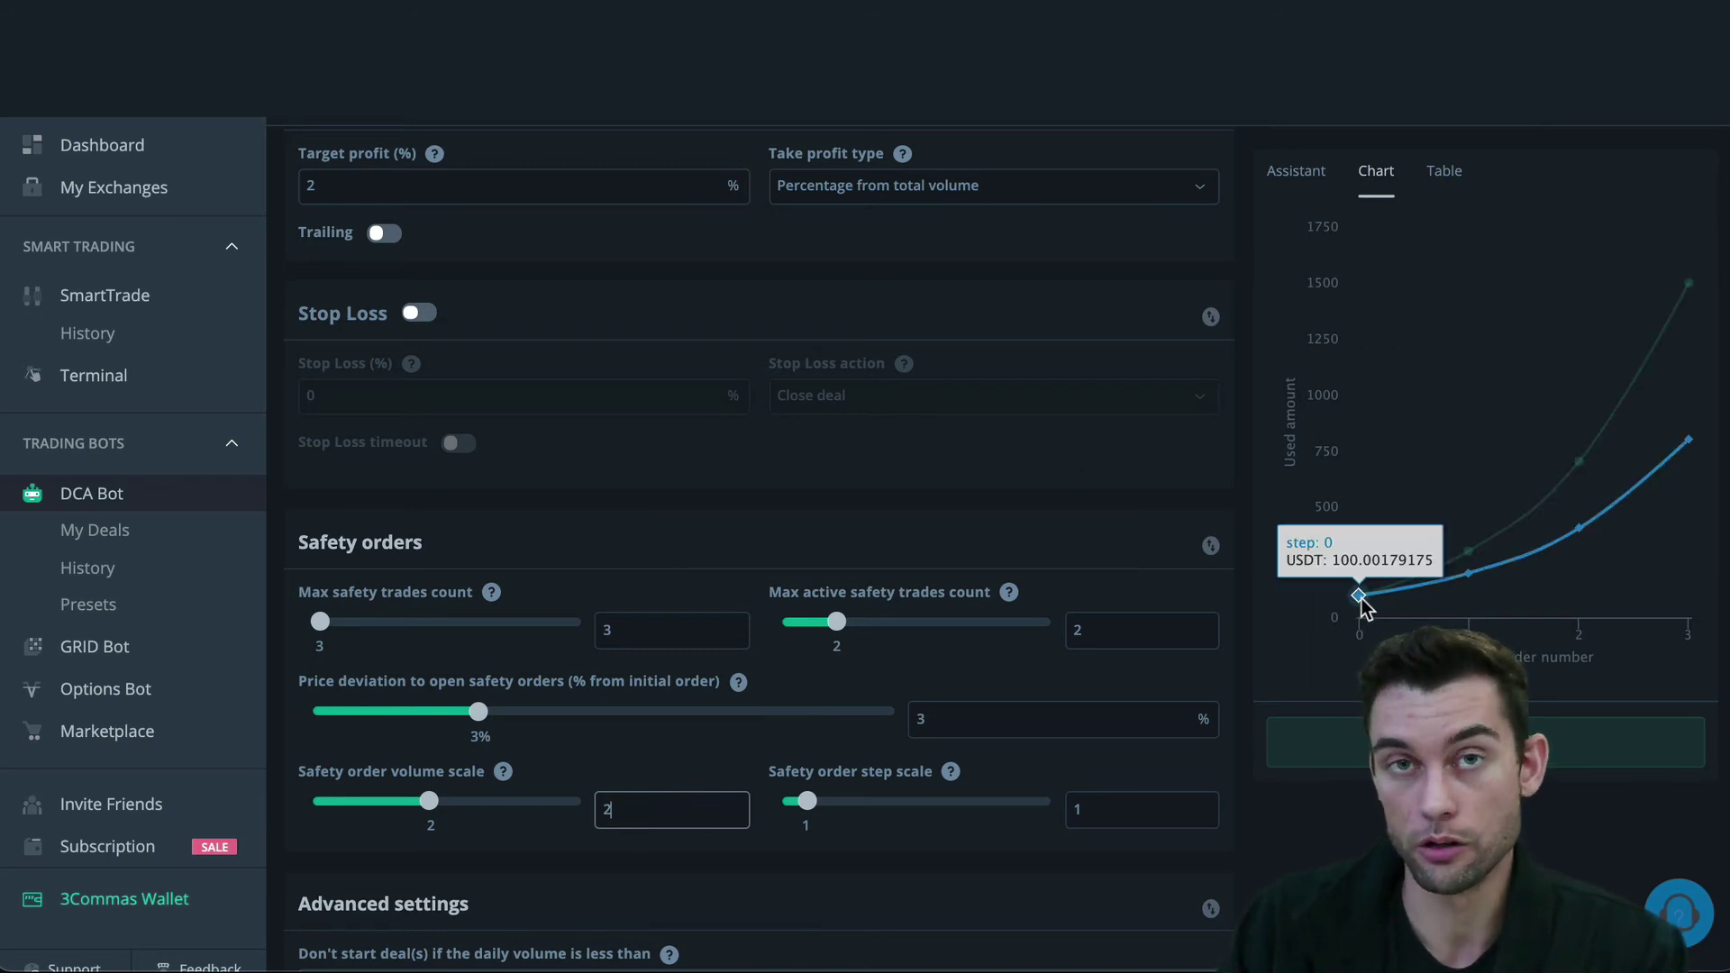
Compare the base order size, safety order size and volume scale with steps 1 and 2 on the used-amount chart
scroll(969, 515, up, 8)
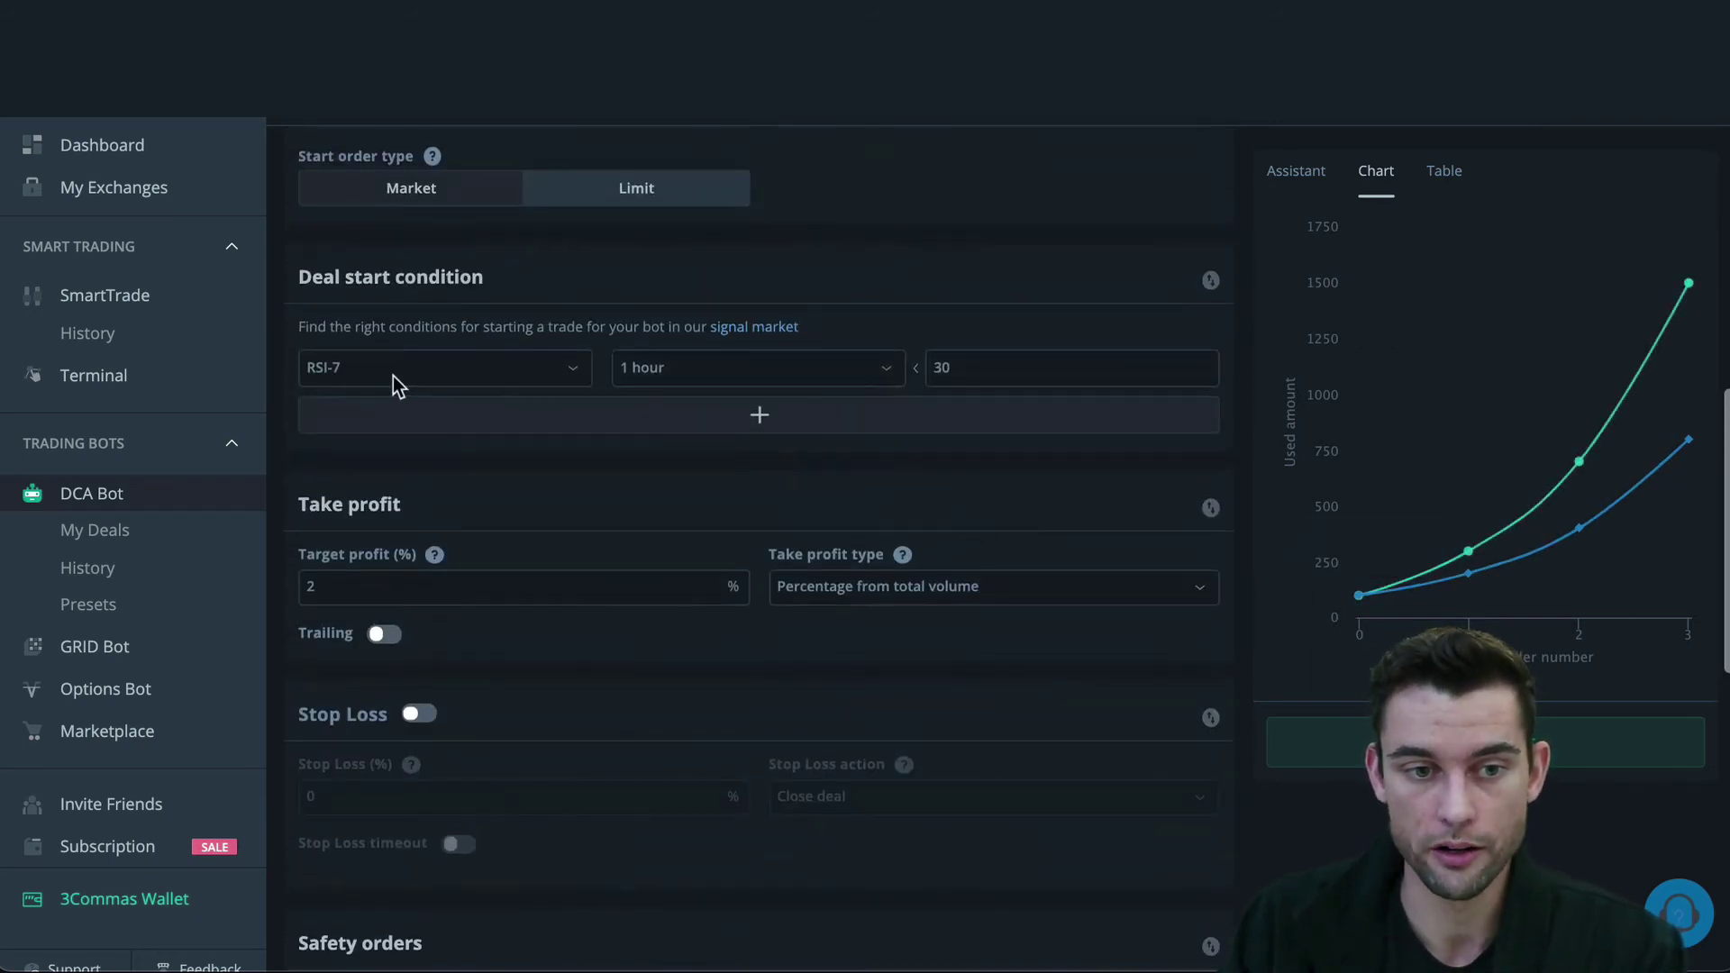
mouse_move(424, 531)
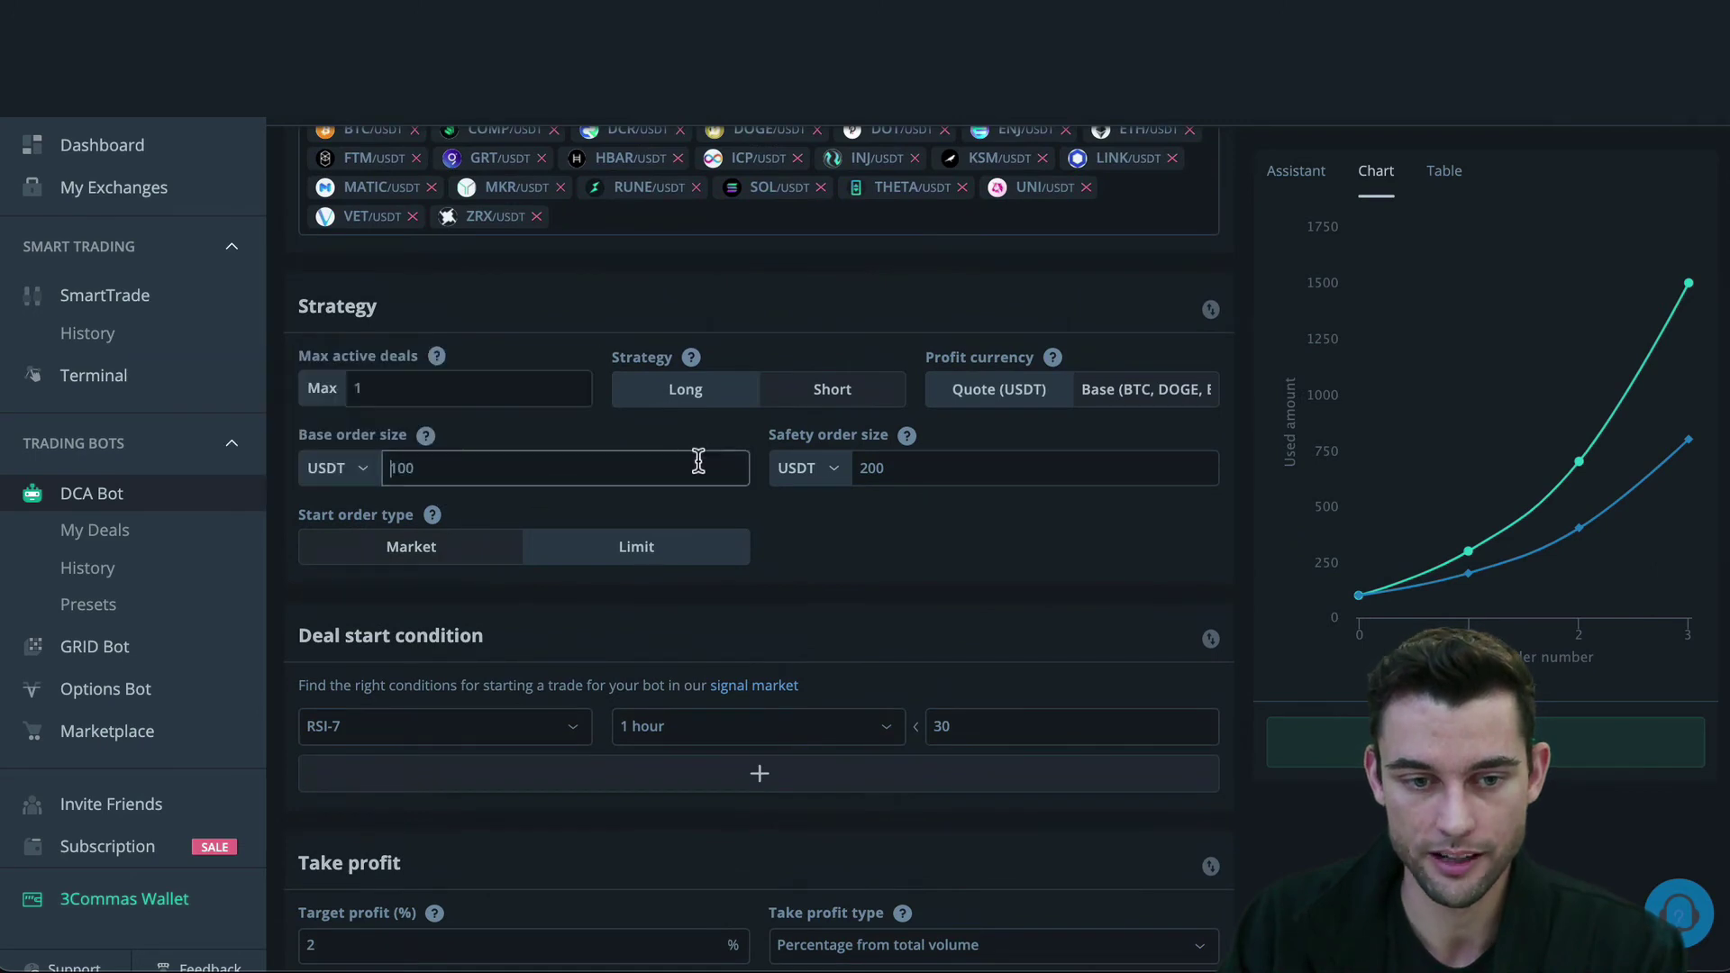
click(498, 463)
mouse_move(888, 444)
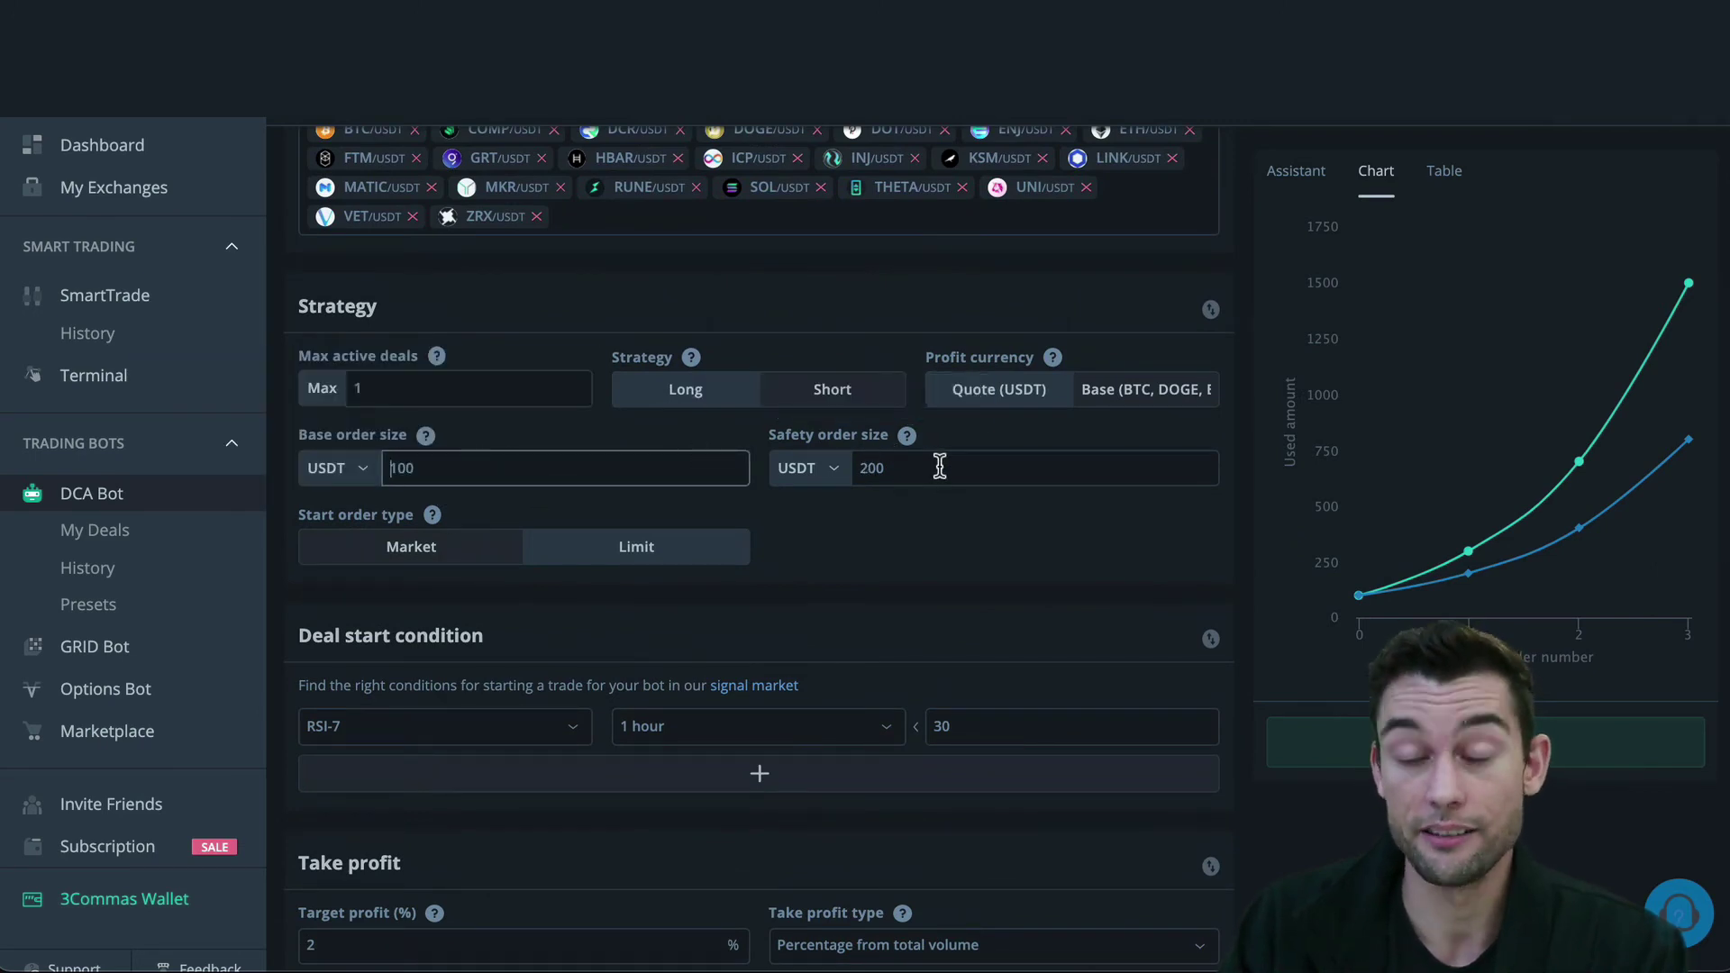
mouse_move(1481, 587)
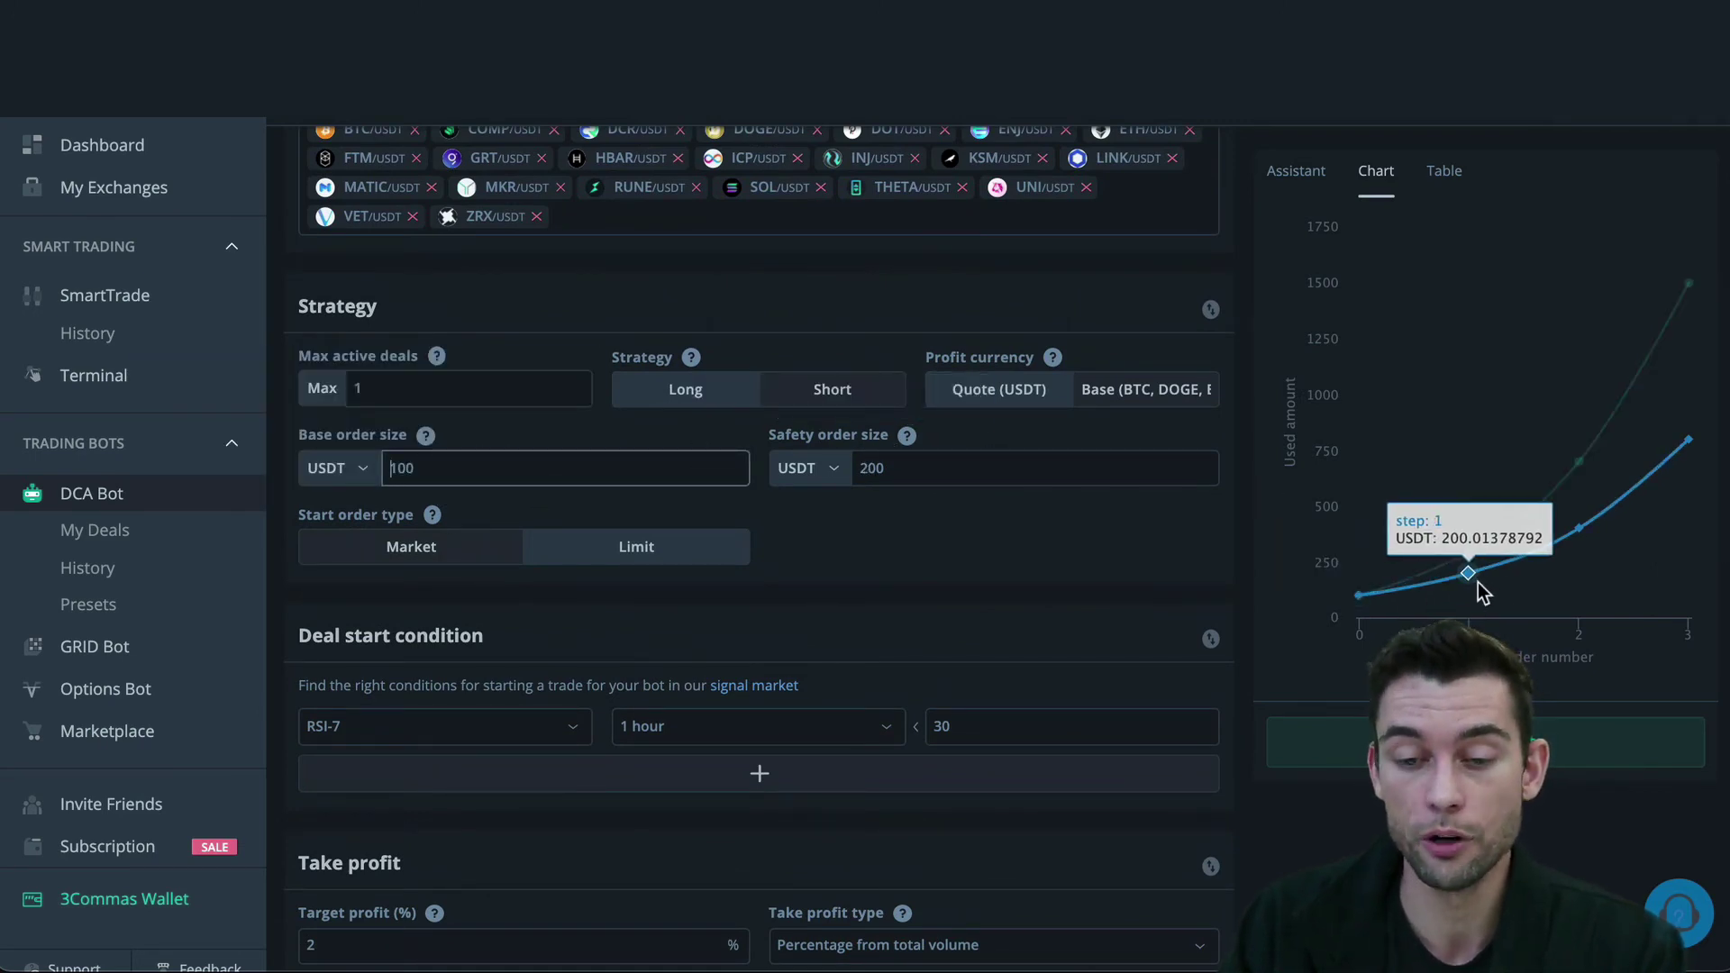
click(960, 473)
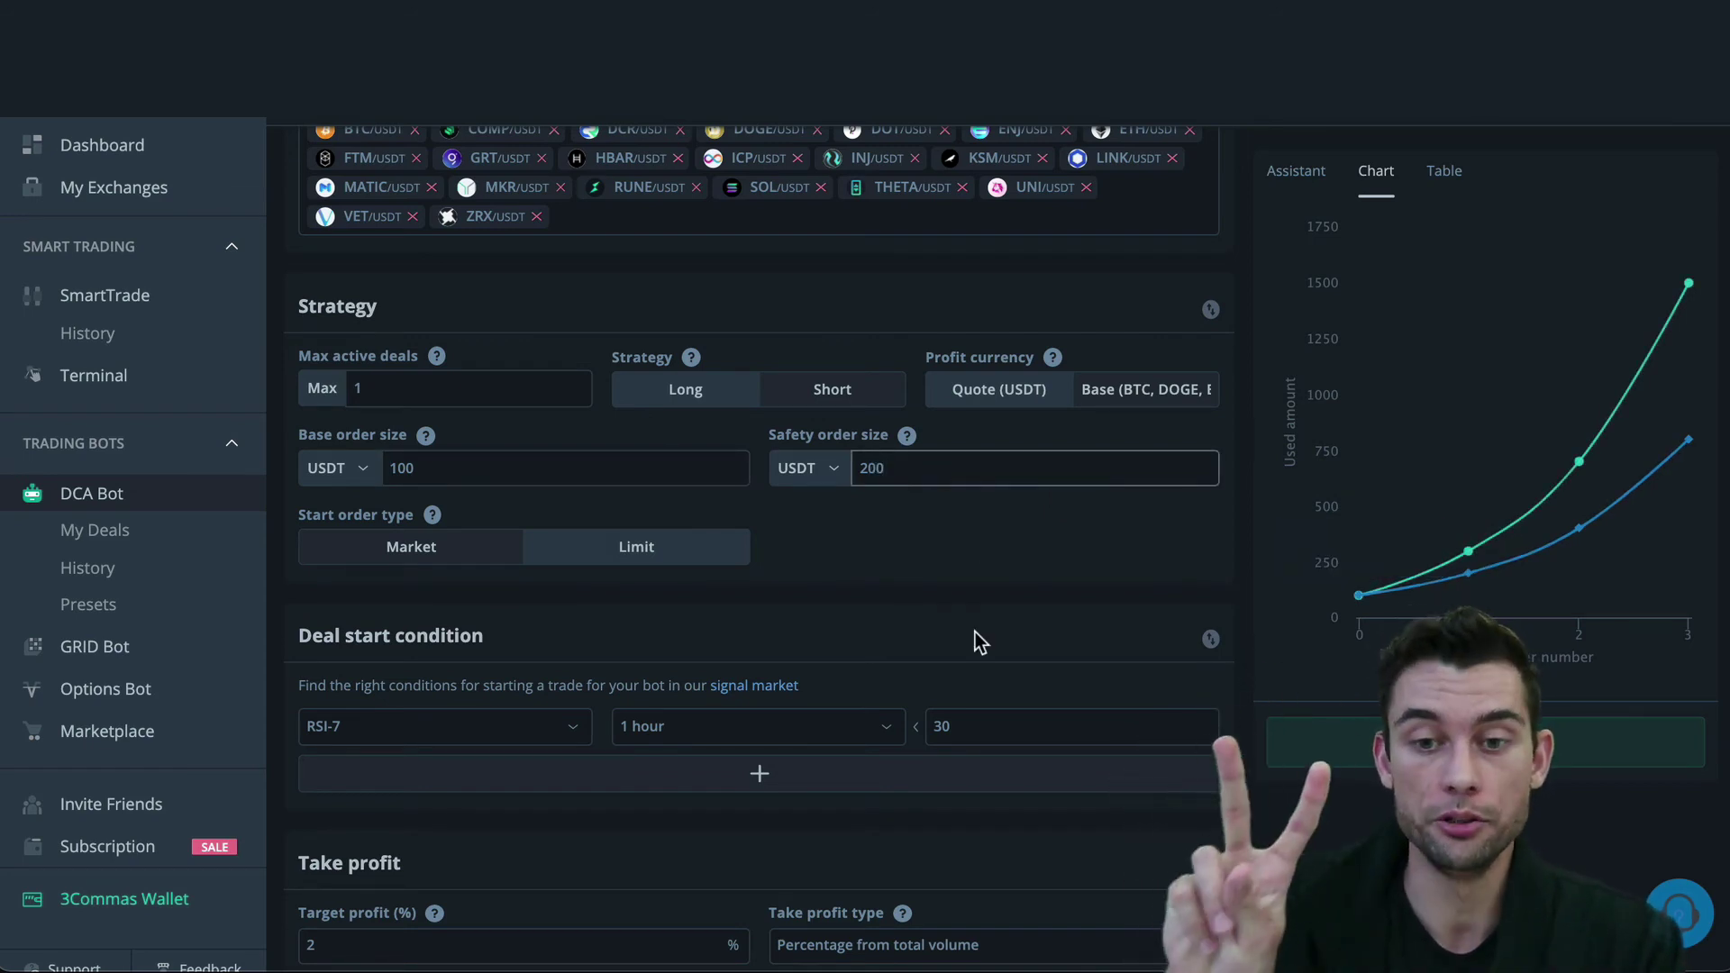
scroll(979, 641, down, 2)
scroll(766, 759, down, 4)
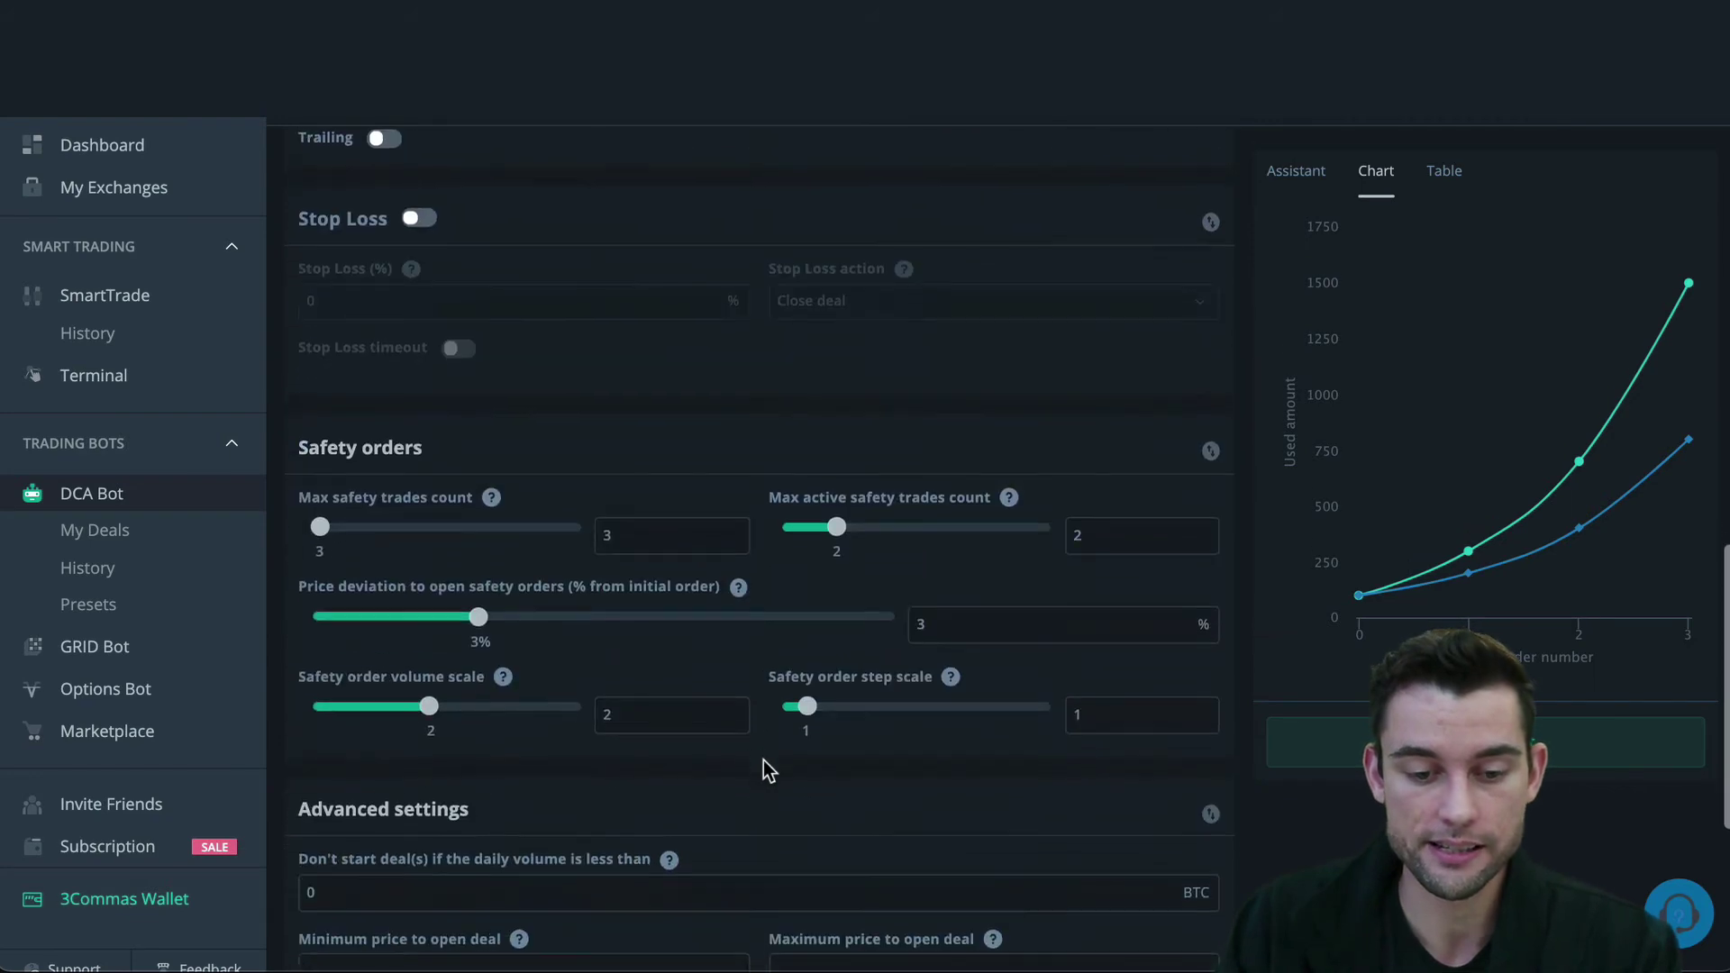
click(675, 726)
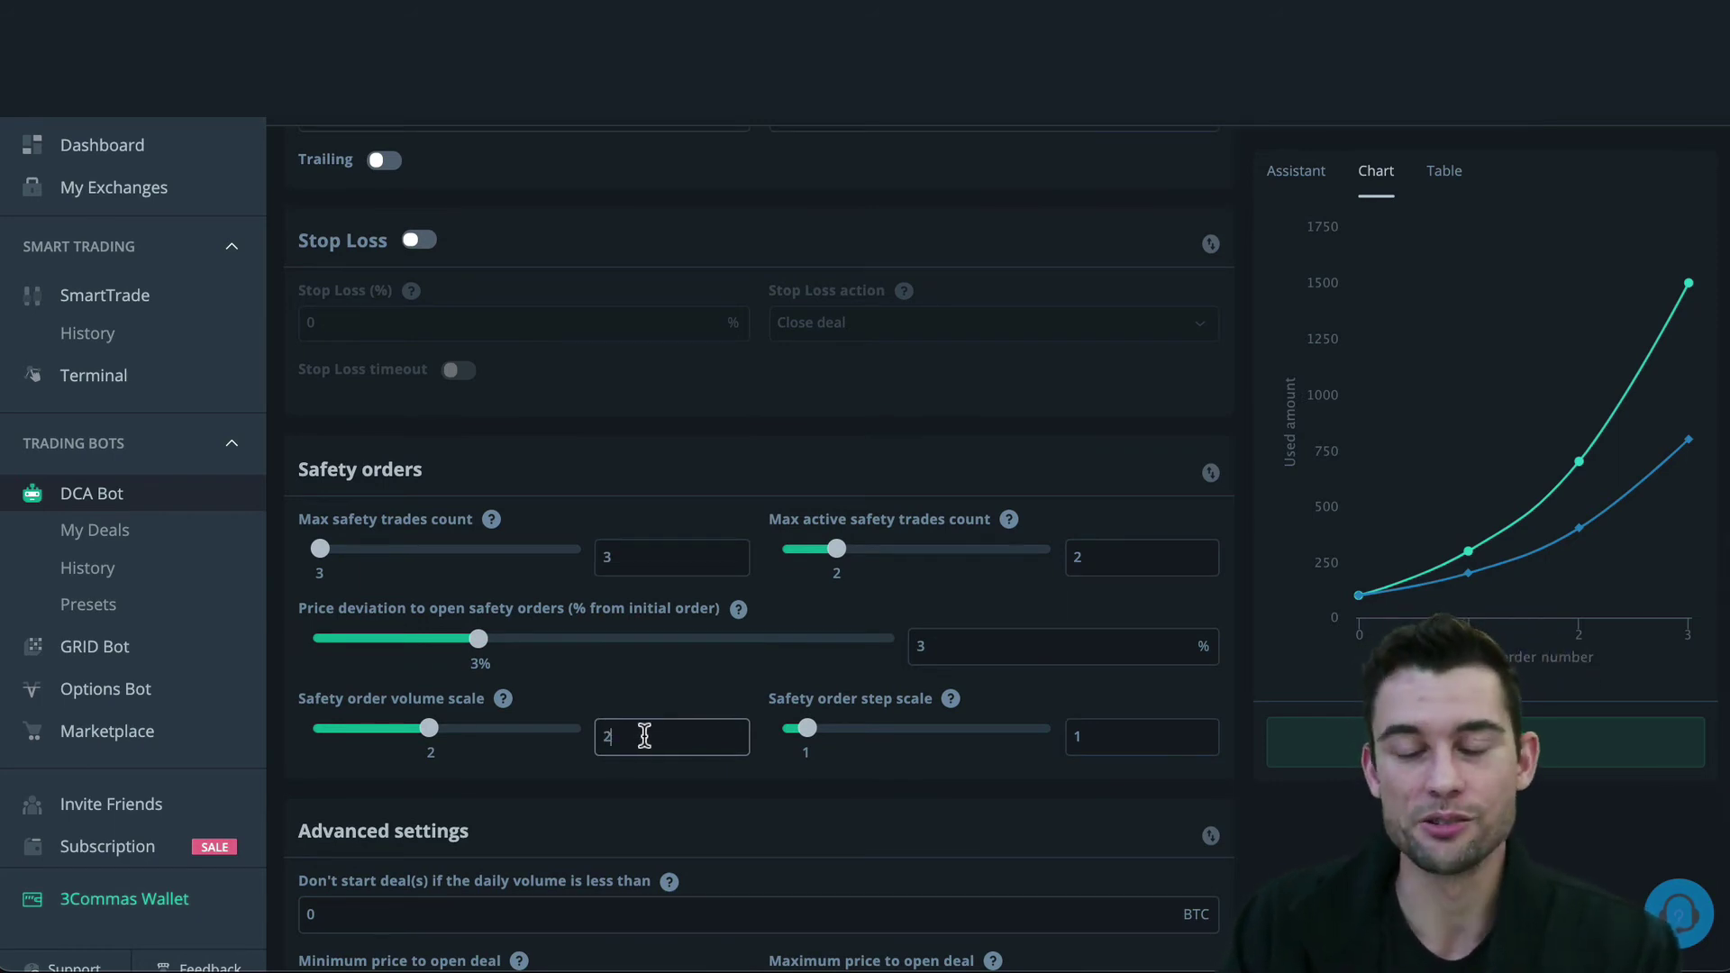
mouse_move(1579, 547)
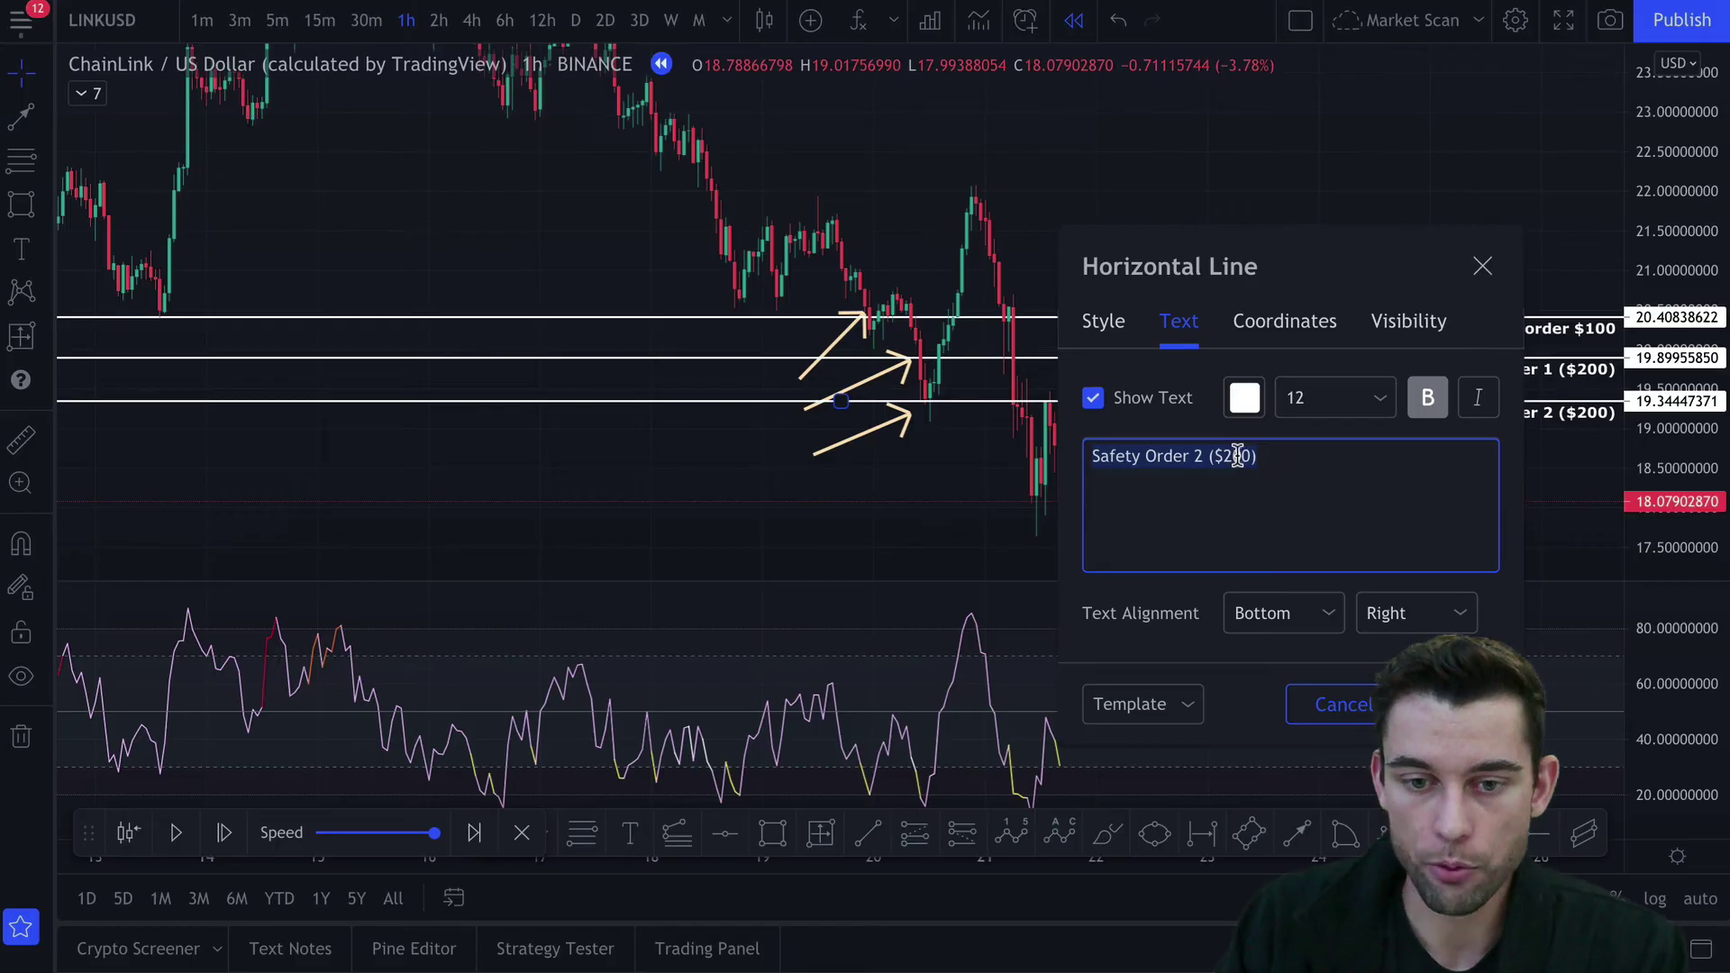
Switch to the LINKUSD chart in TradingView and change the lowest horizontal line's label to "Safety Order 2 ($400)"
key(BackSpace)
text(4)
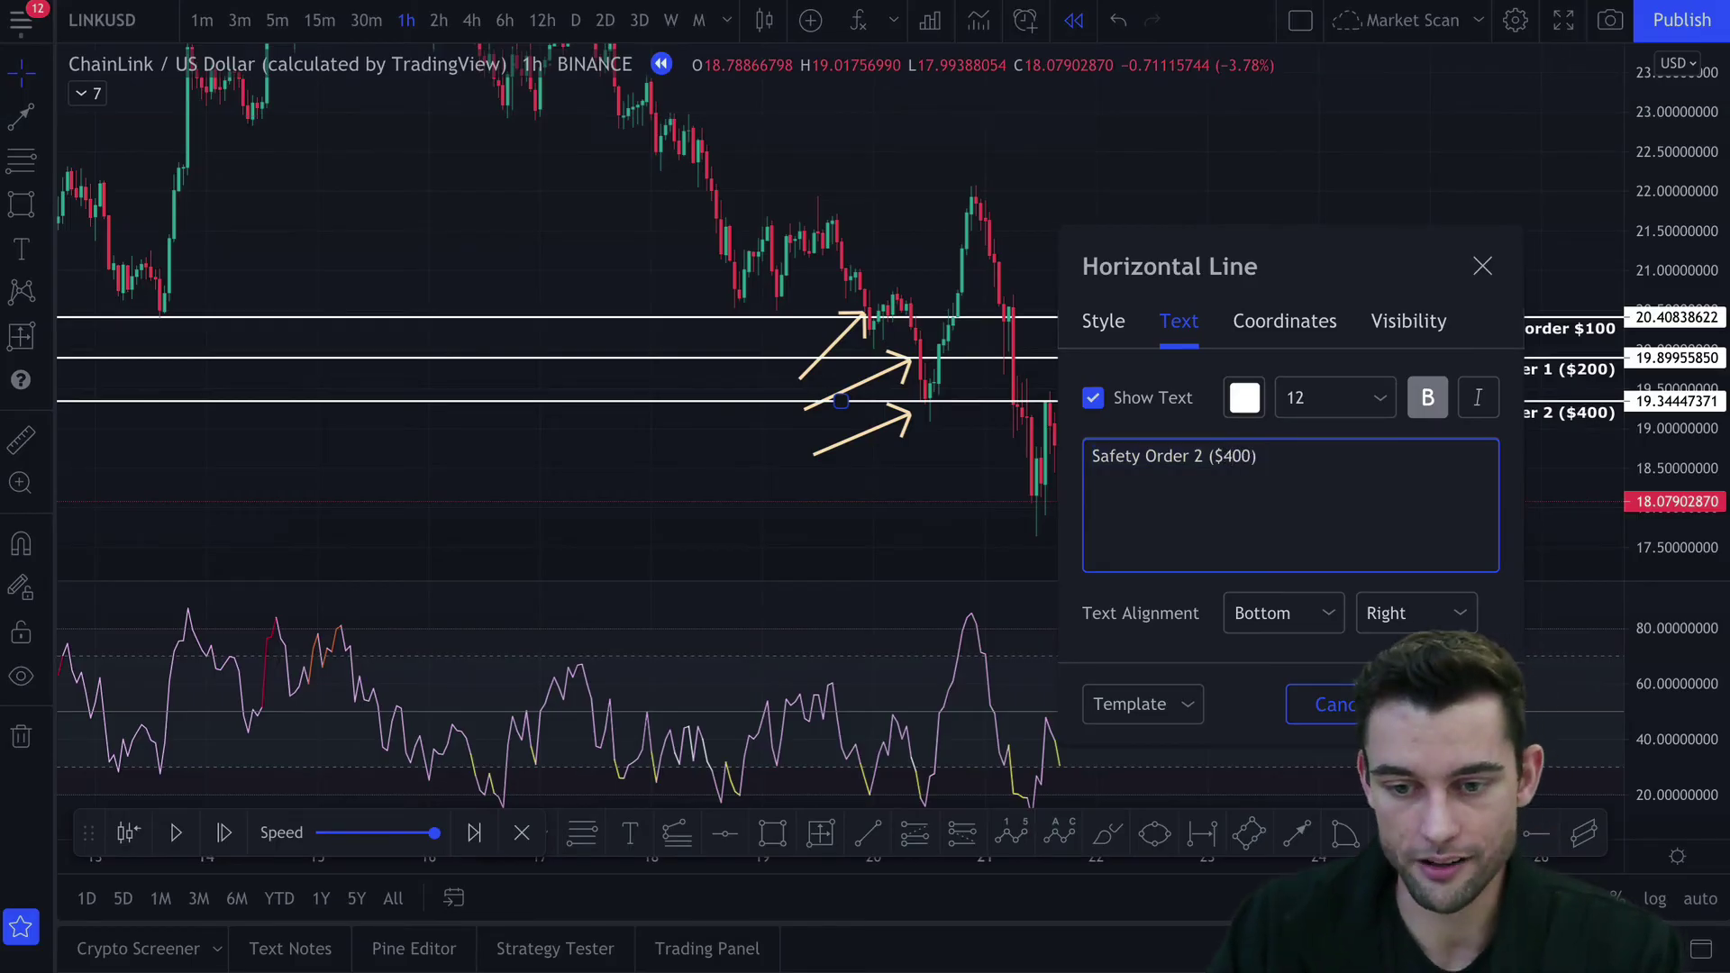
click(1451, 703)
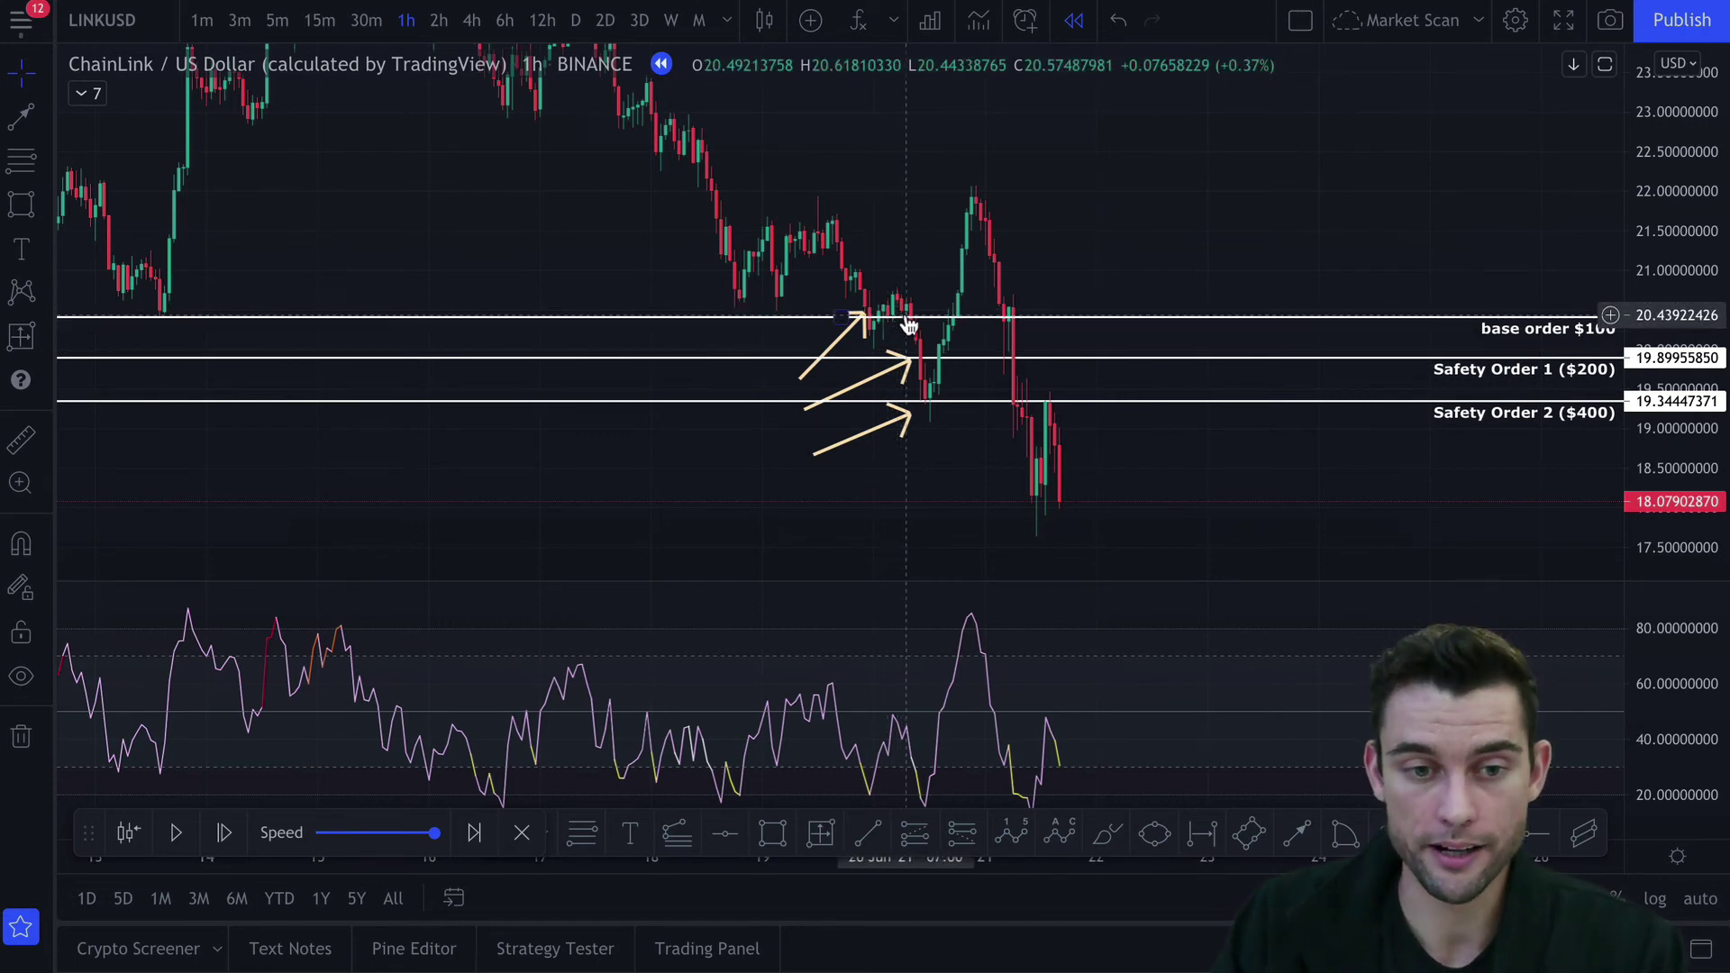
Draw a horizontal line at about 20.92, above the base order line, and colour it green
click(724, 832)
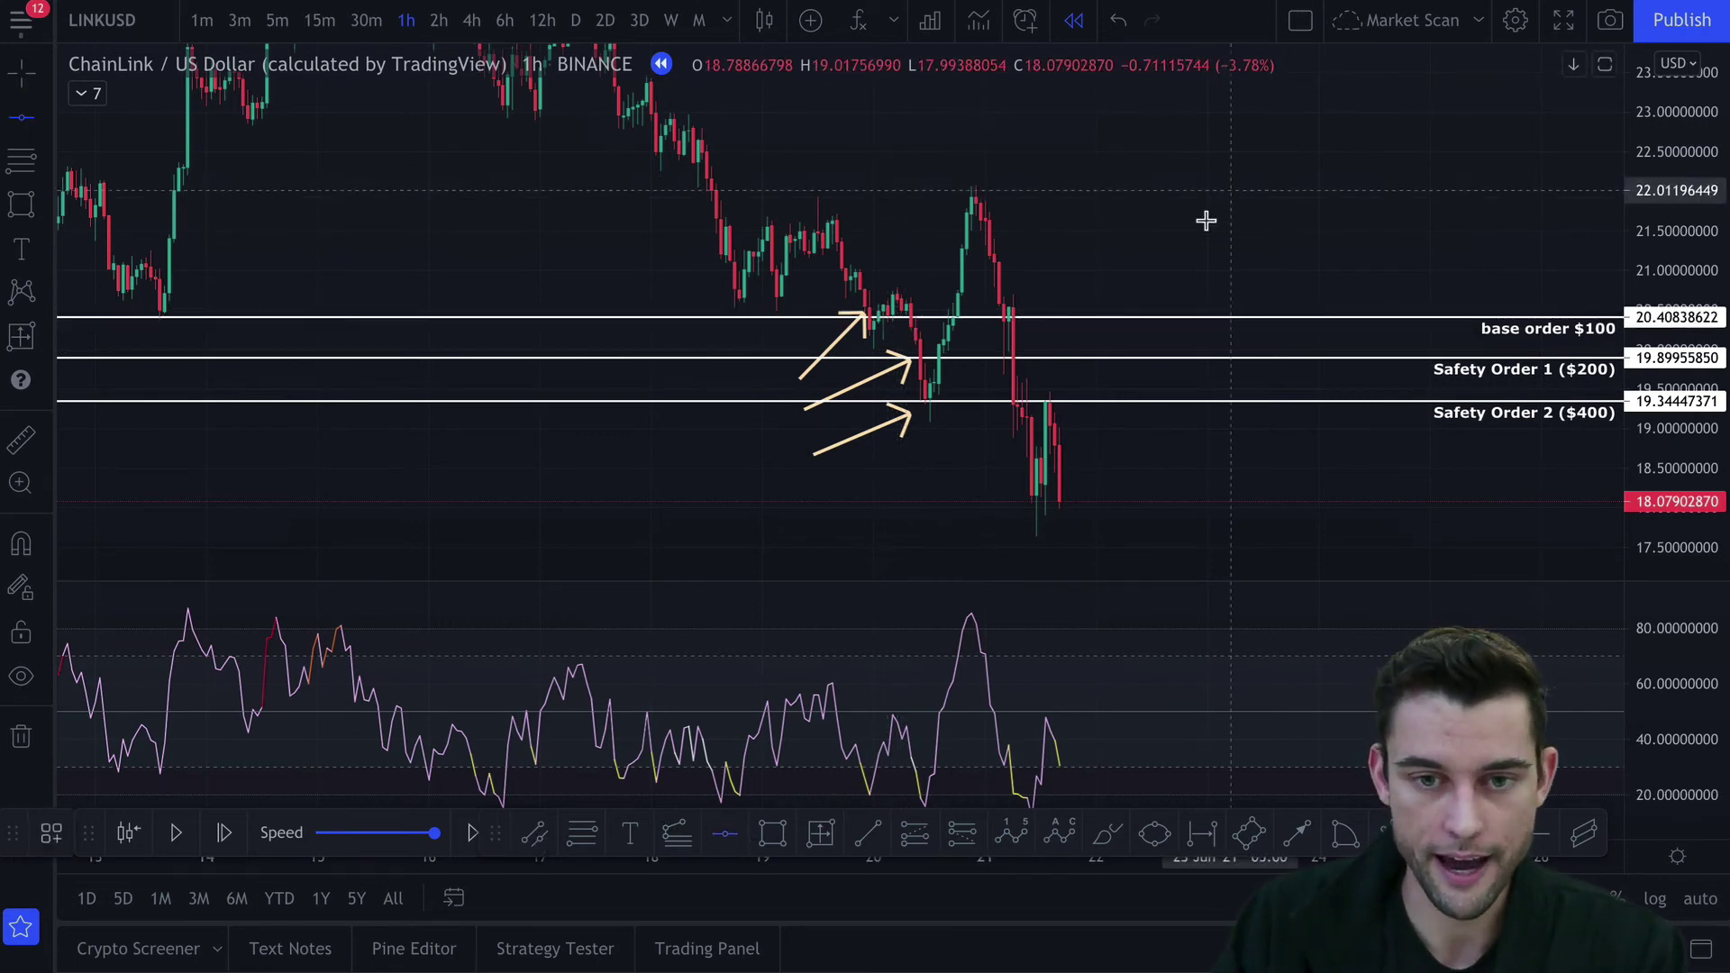
click(1133, 277)
double_click(1132, 280)
click(1104, 321)
click(1158, 394)
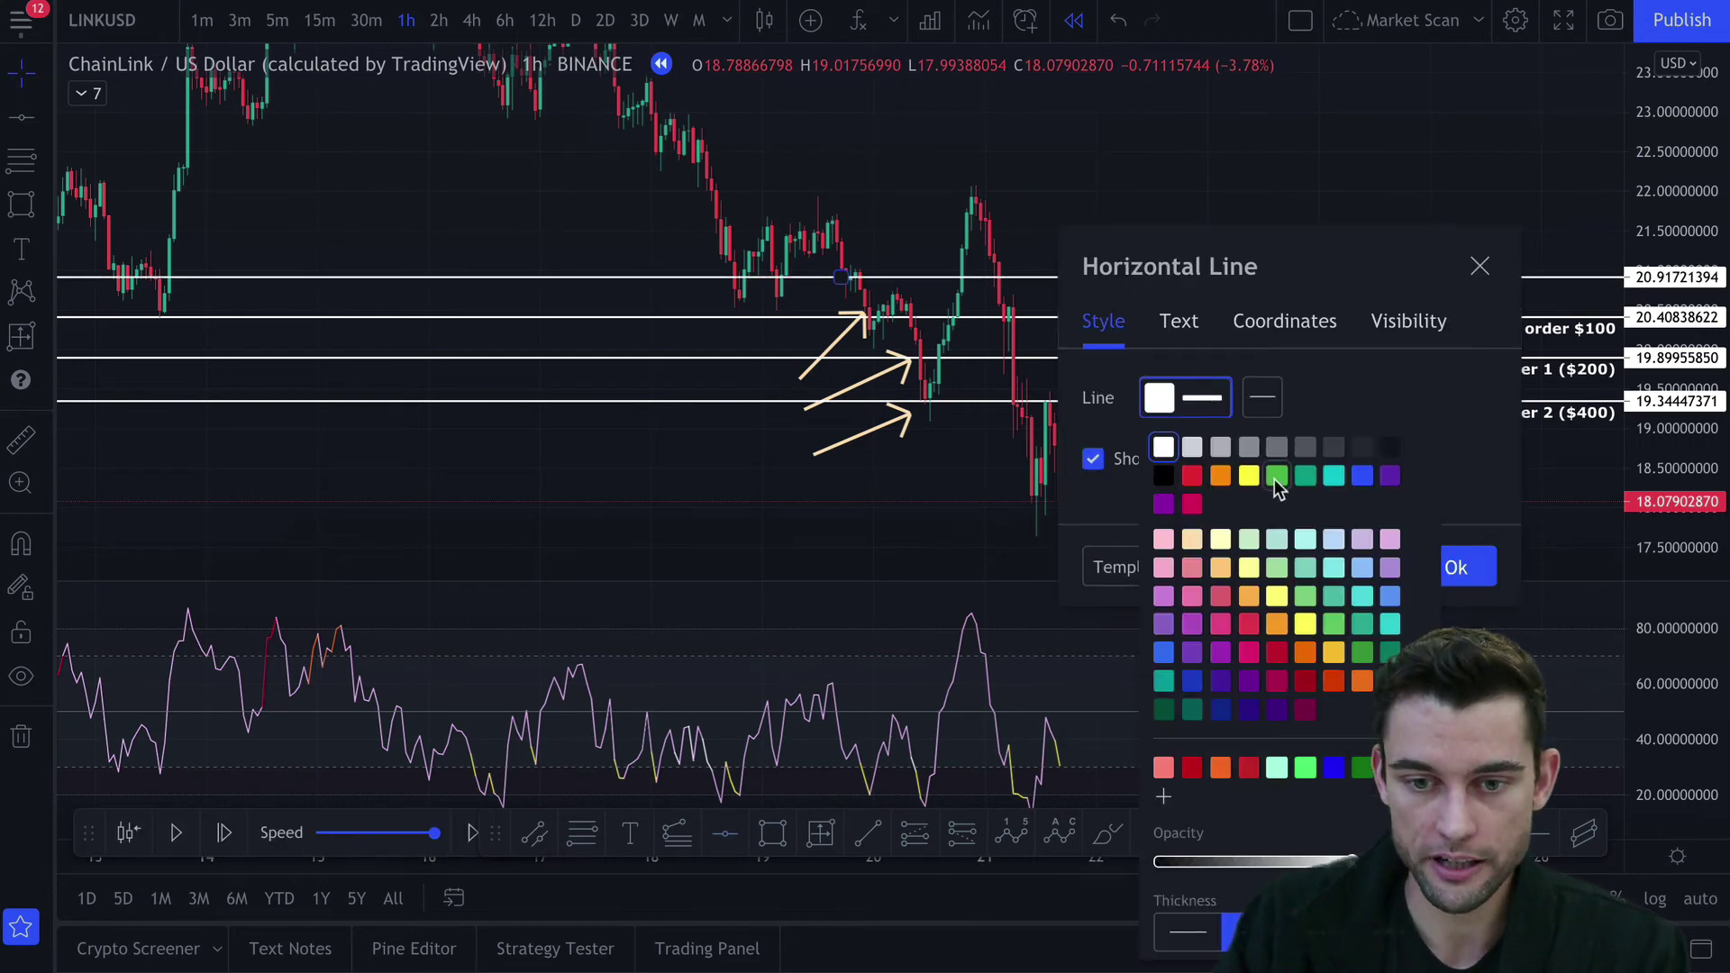
click(1274, 478)
Label the green horizontal line "average buy in price"
click(1179, 322)
text(avera)
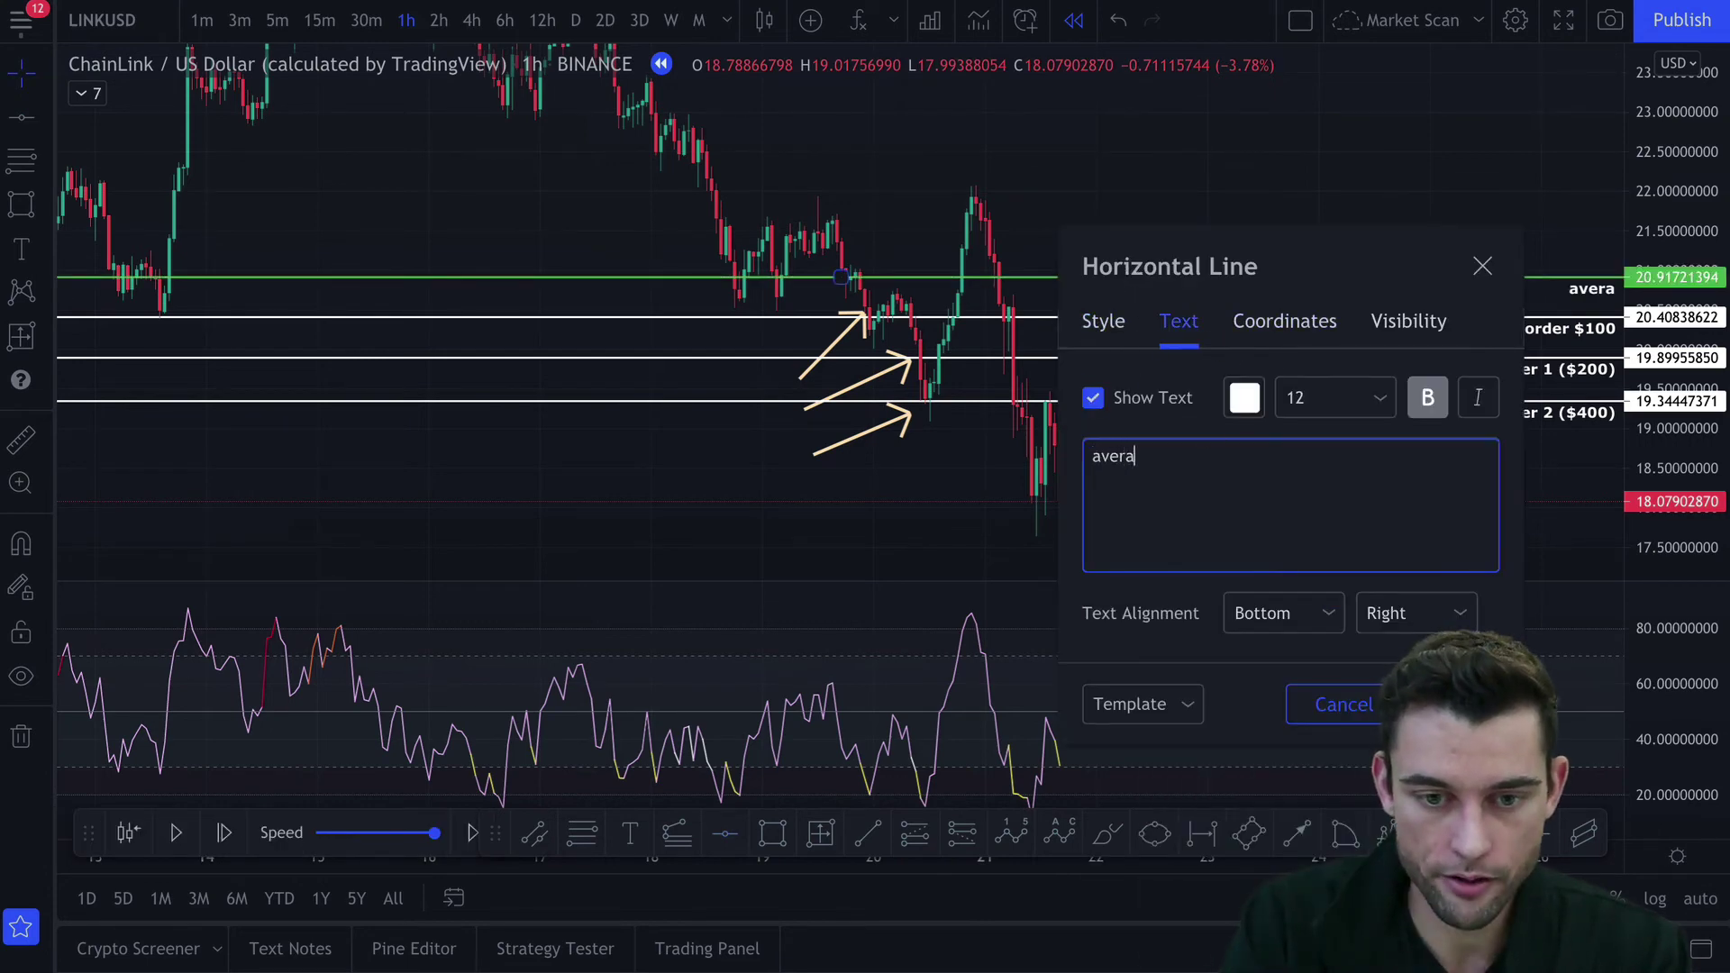
text(ge buy in price)
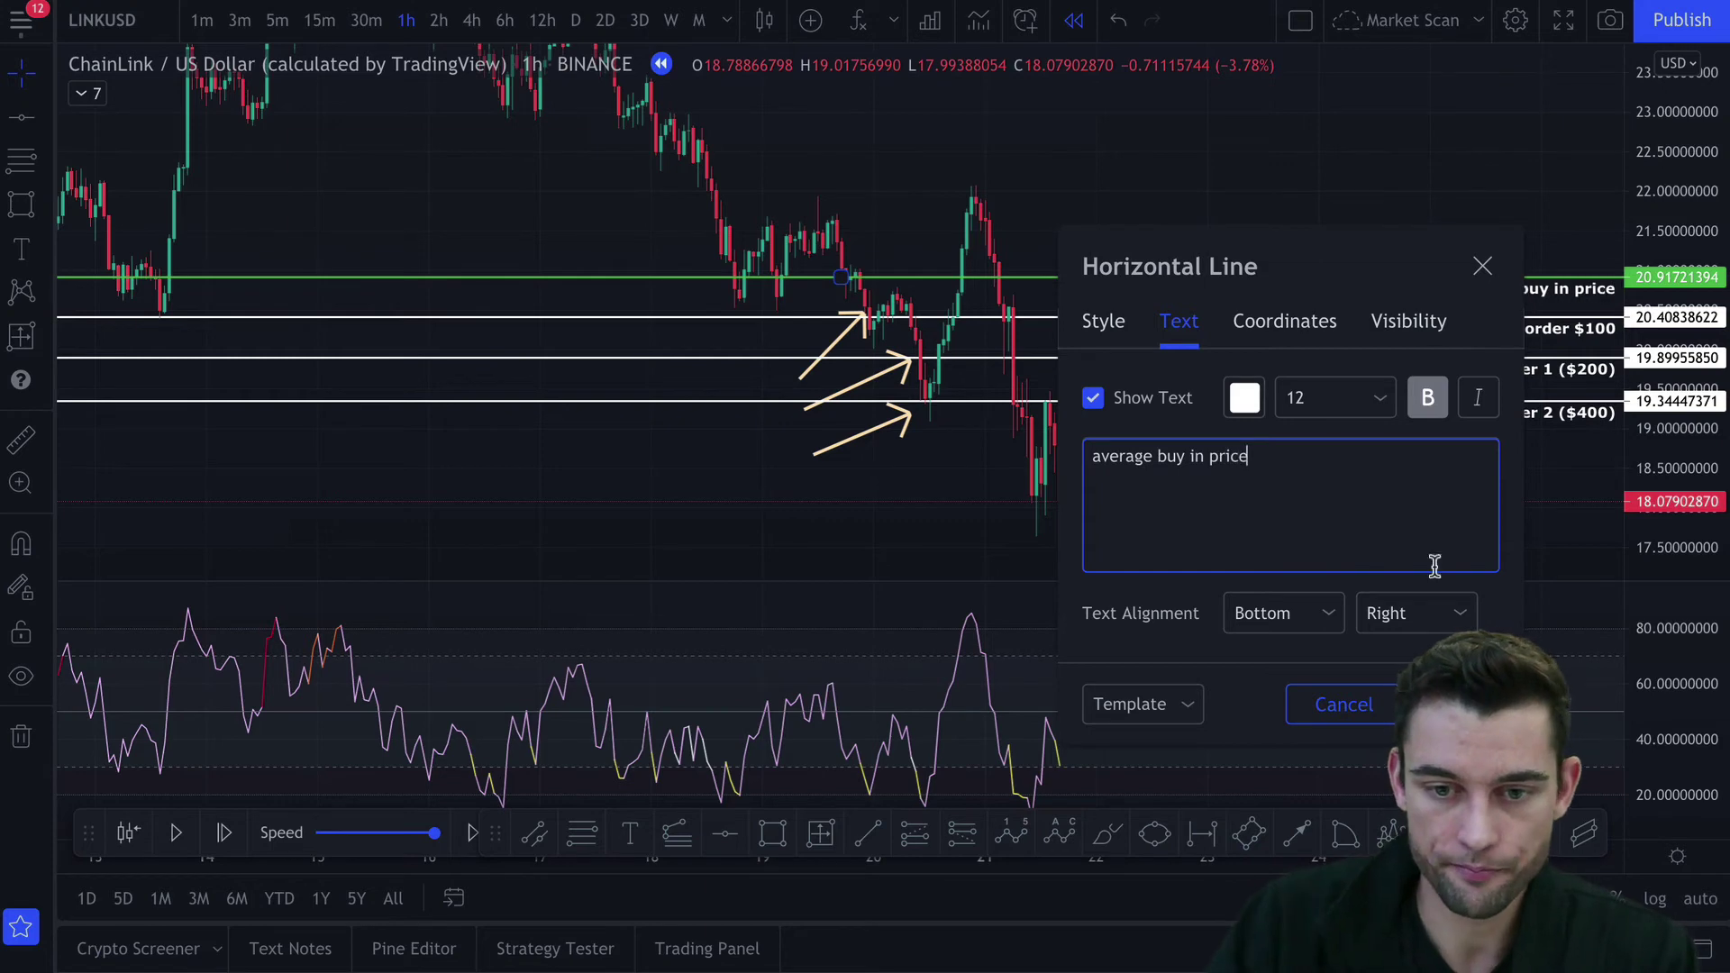
key(Return)
Move the average buy in price line down in stages to about 19.65, then back above the base order line to about 20.93
drag(1415, 286, 1441, 322)
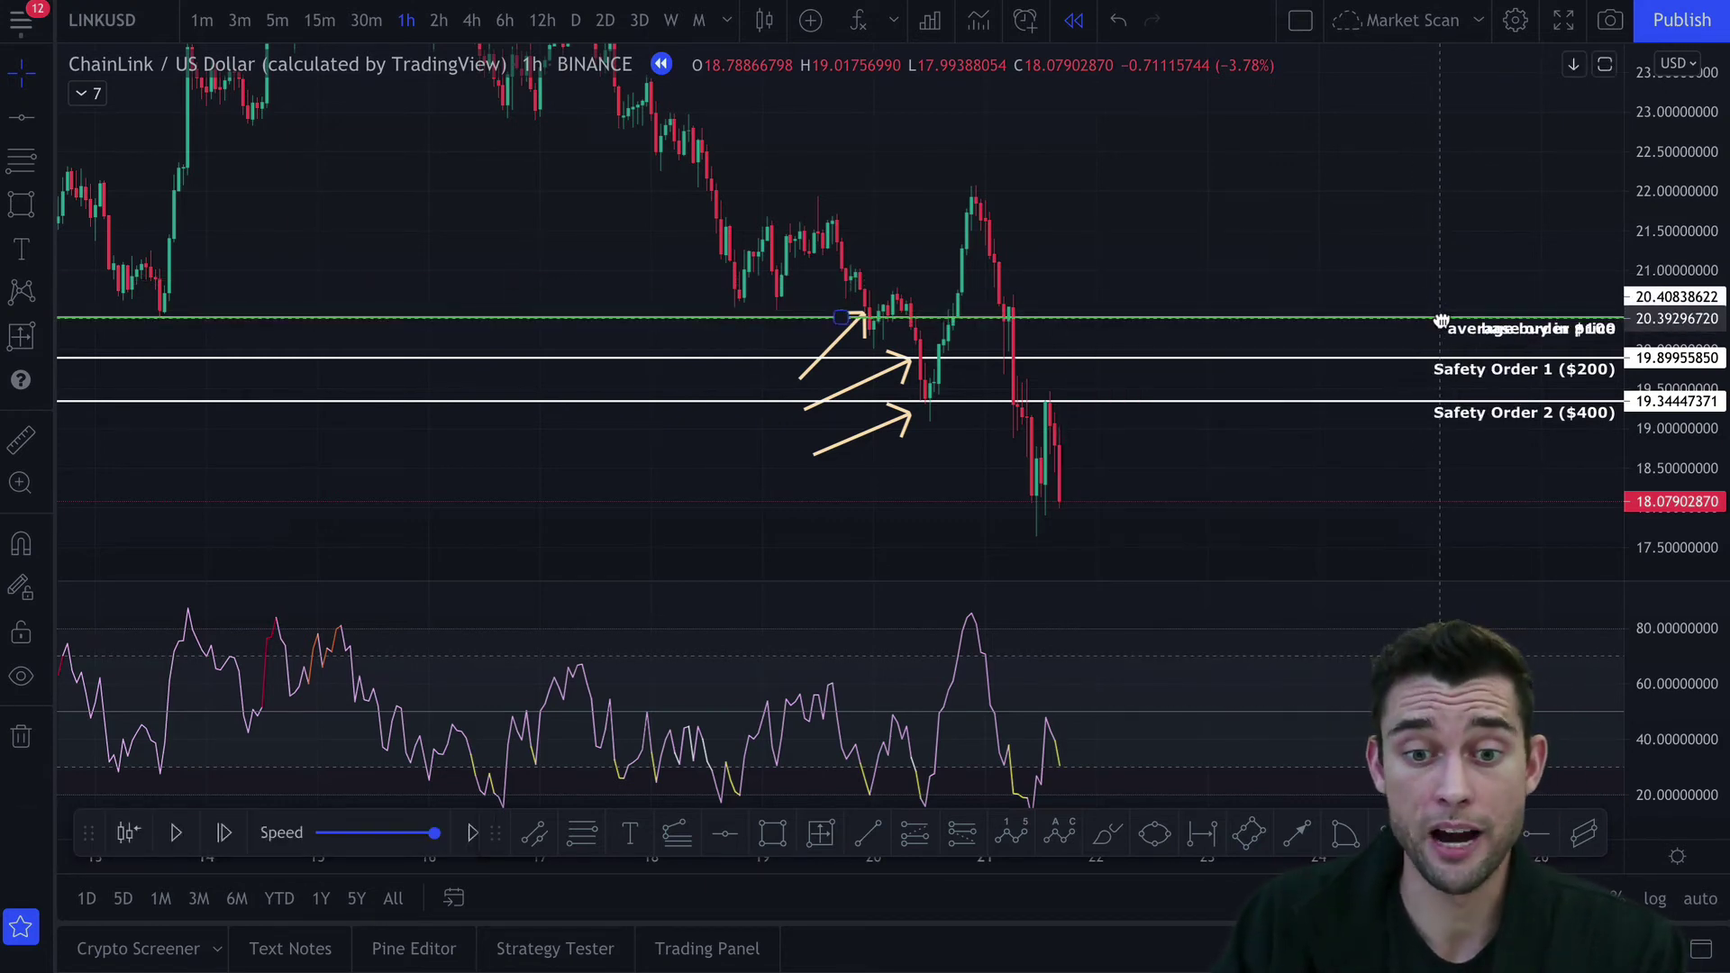
drag(1441, 323, 1443, 348)
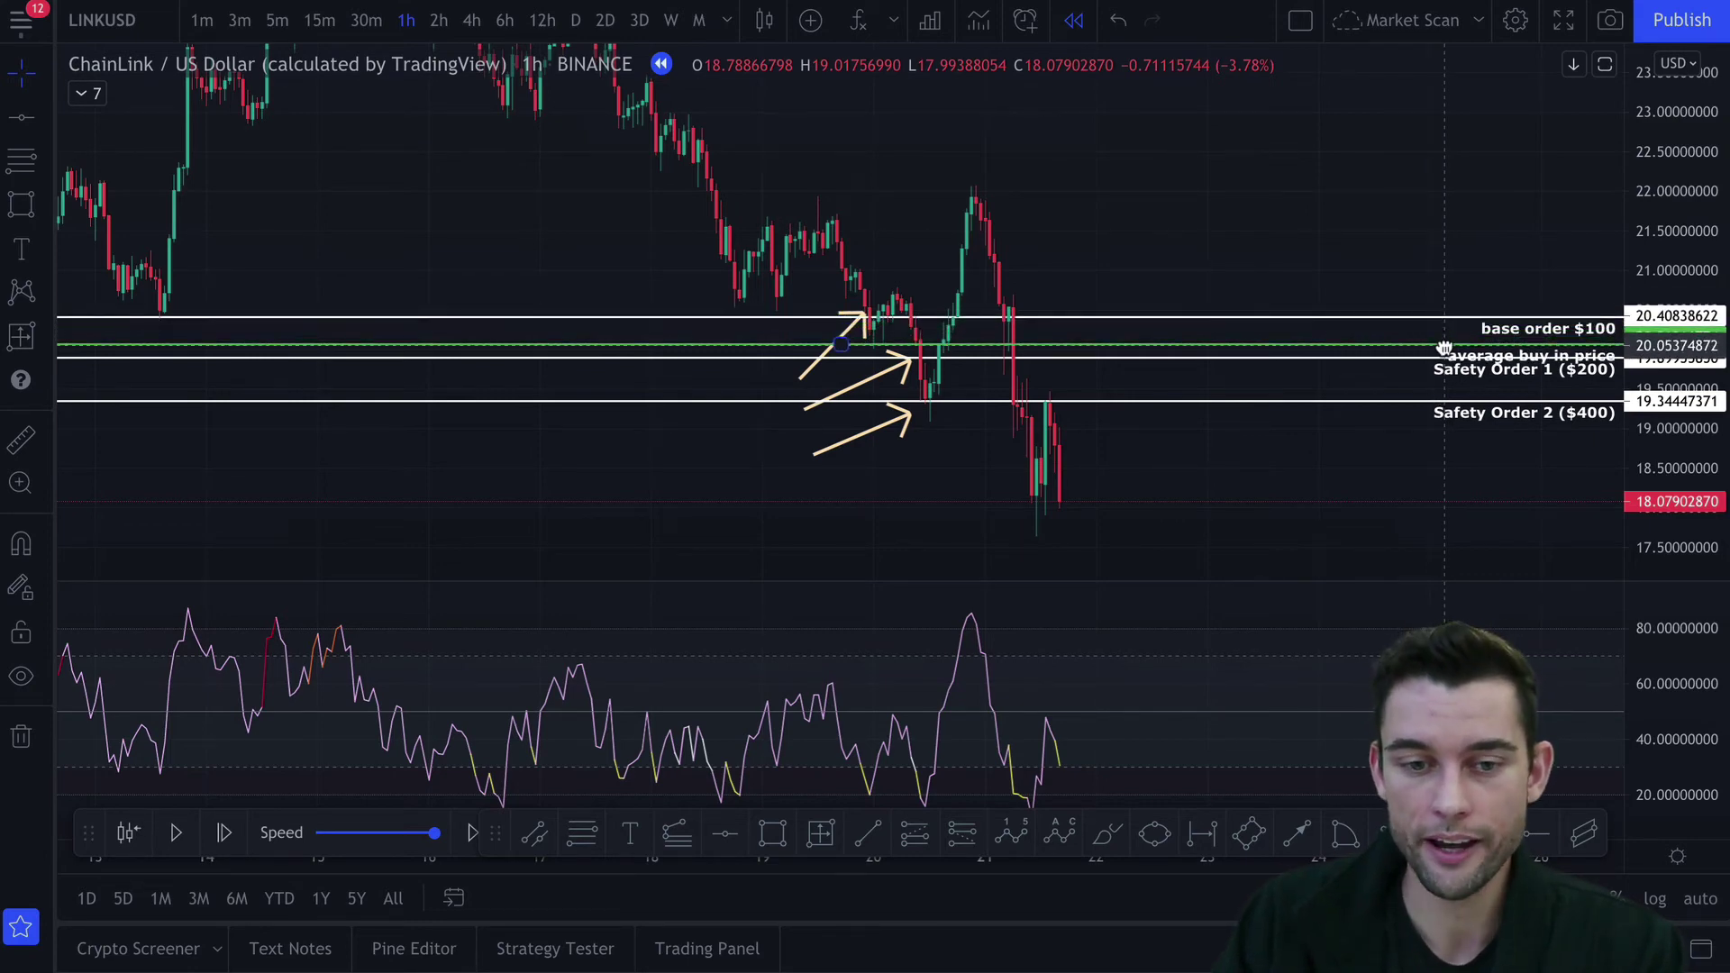
drag(1444, 349, 1443, 375)
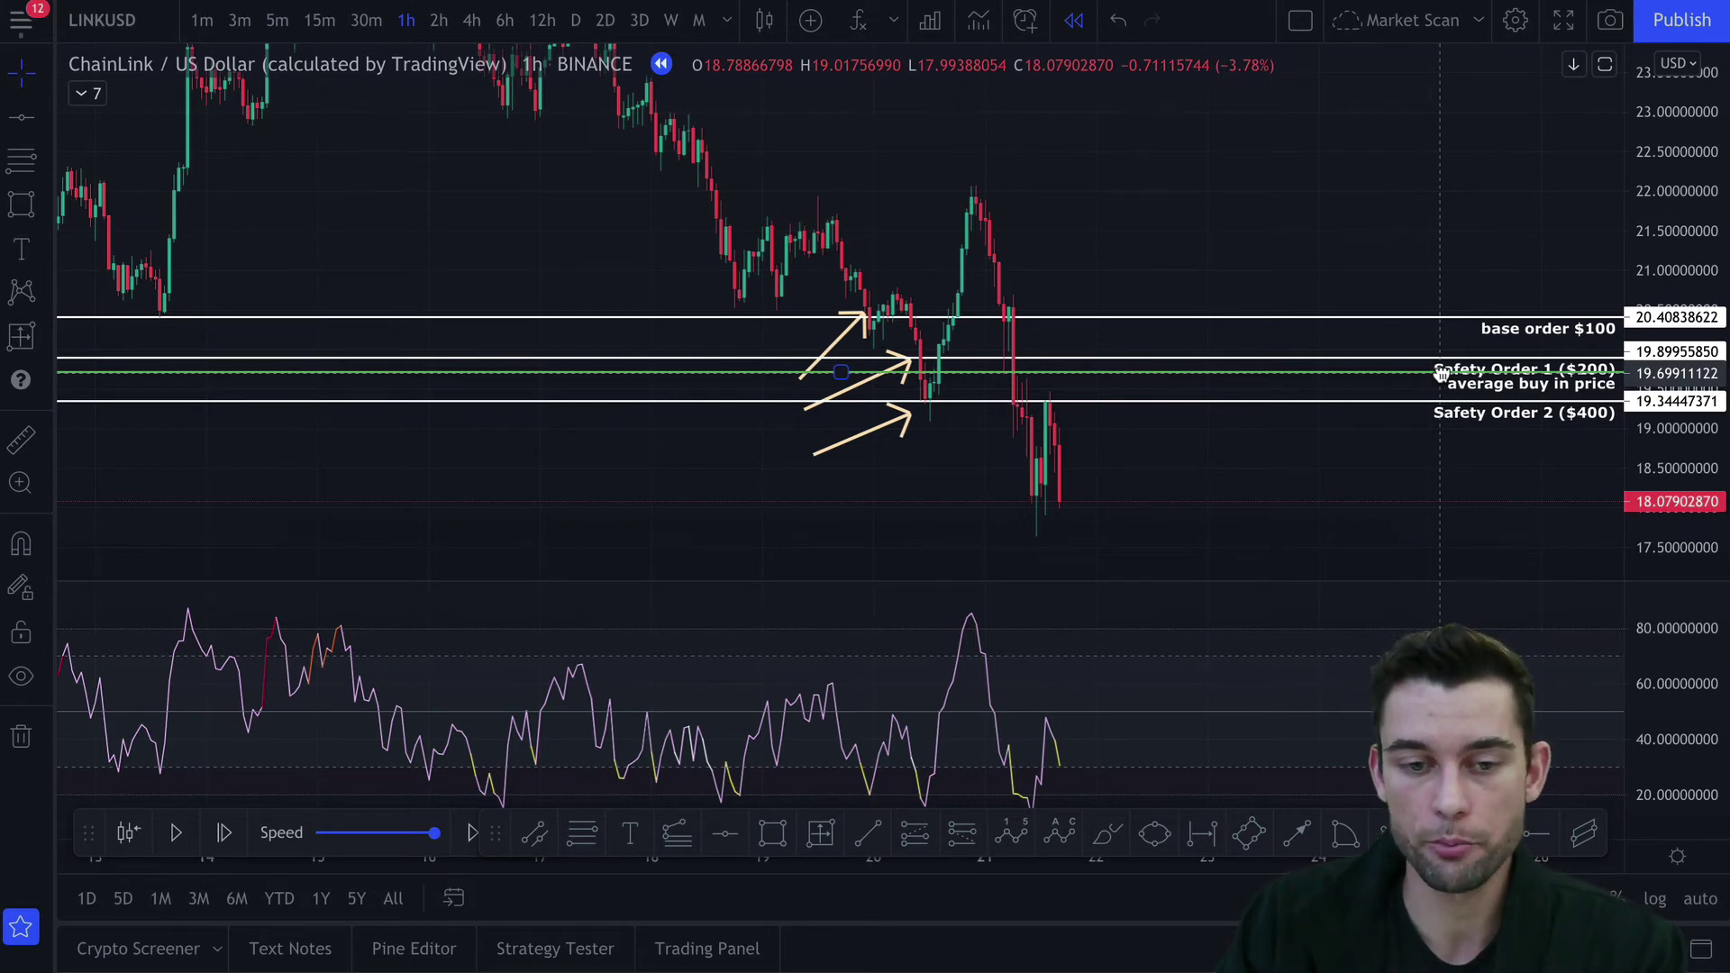
drag(1441, 375, 1438, 377)
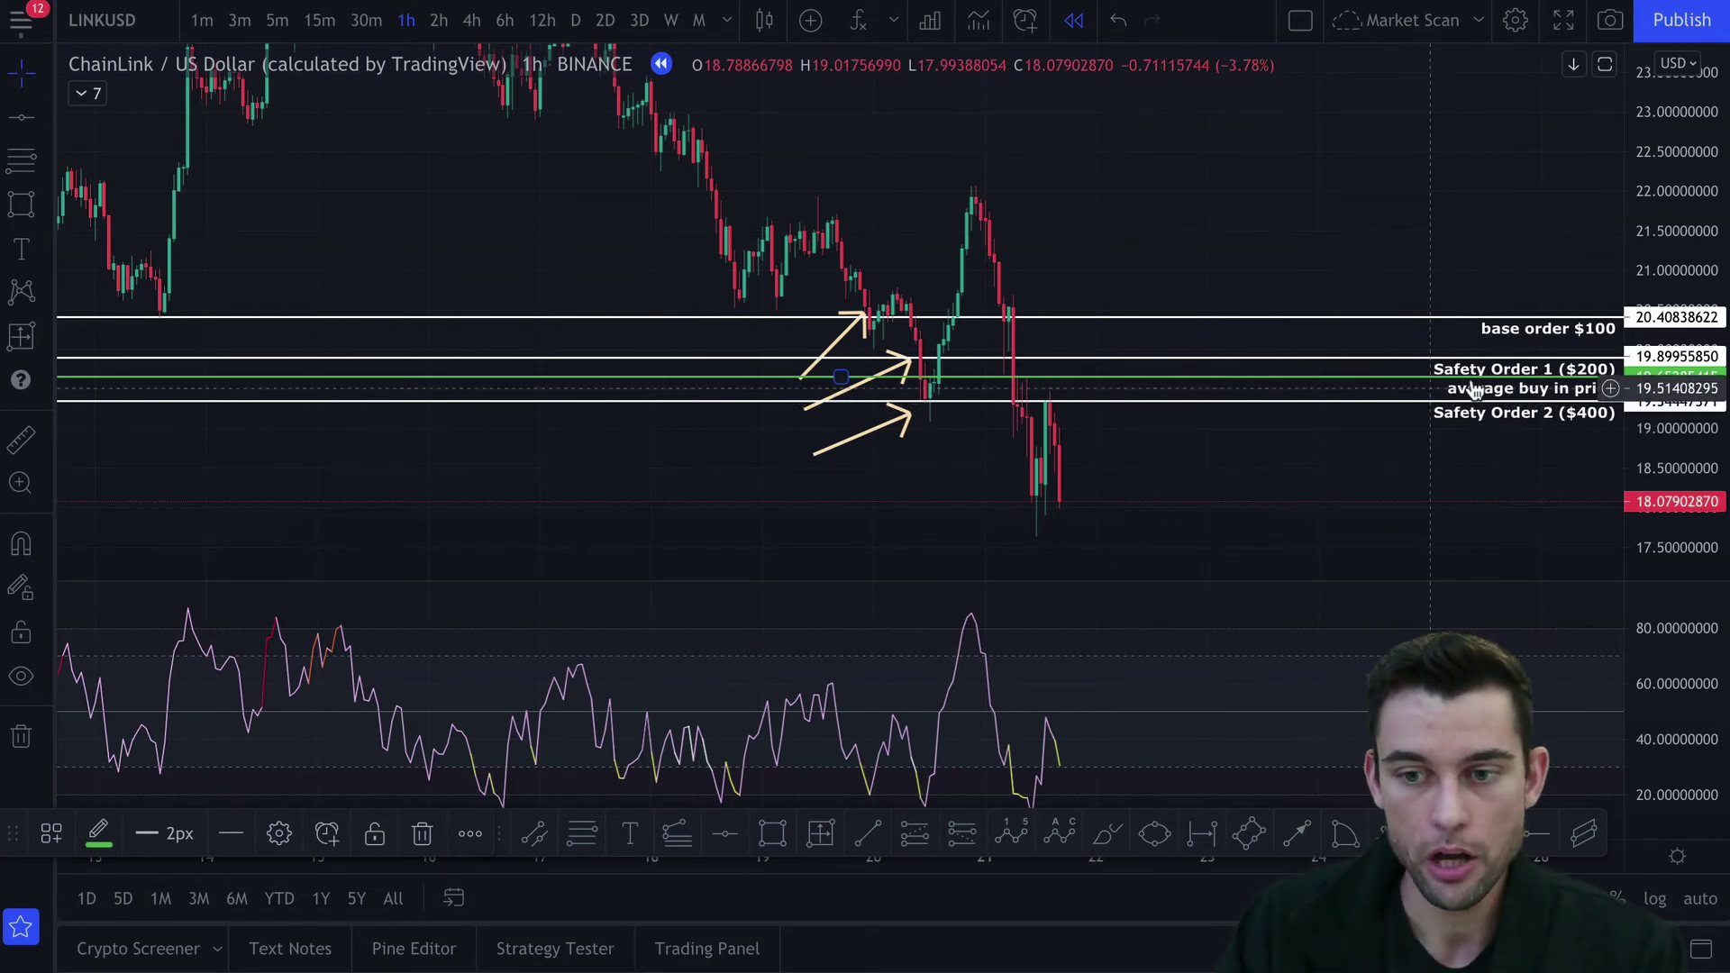
drag(1466, 370, 1461, 377)
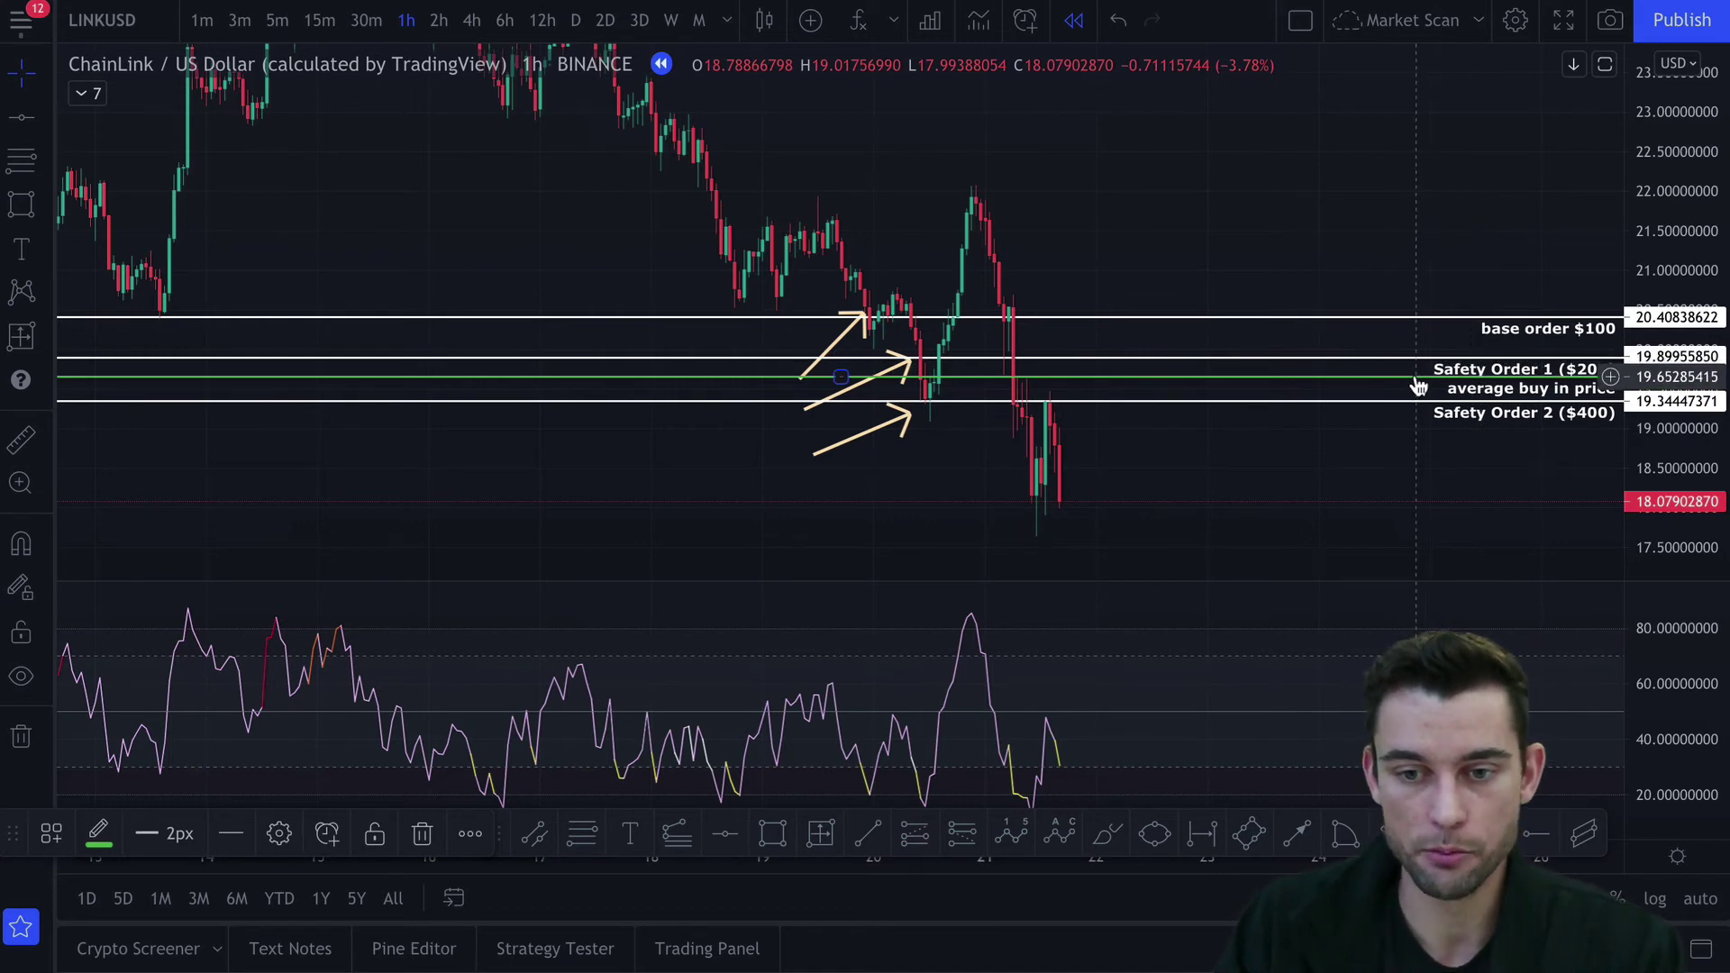
mouse_move(1418, 385)
mouse_down()
mouse_move(1417, 444)
mouse_move(1387, 249)
mouse_move(1397, 282)
mouse_up()
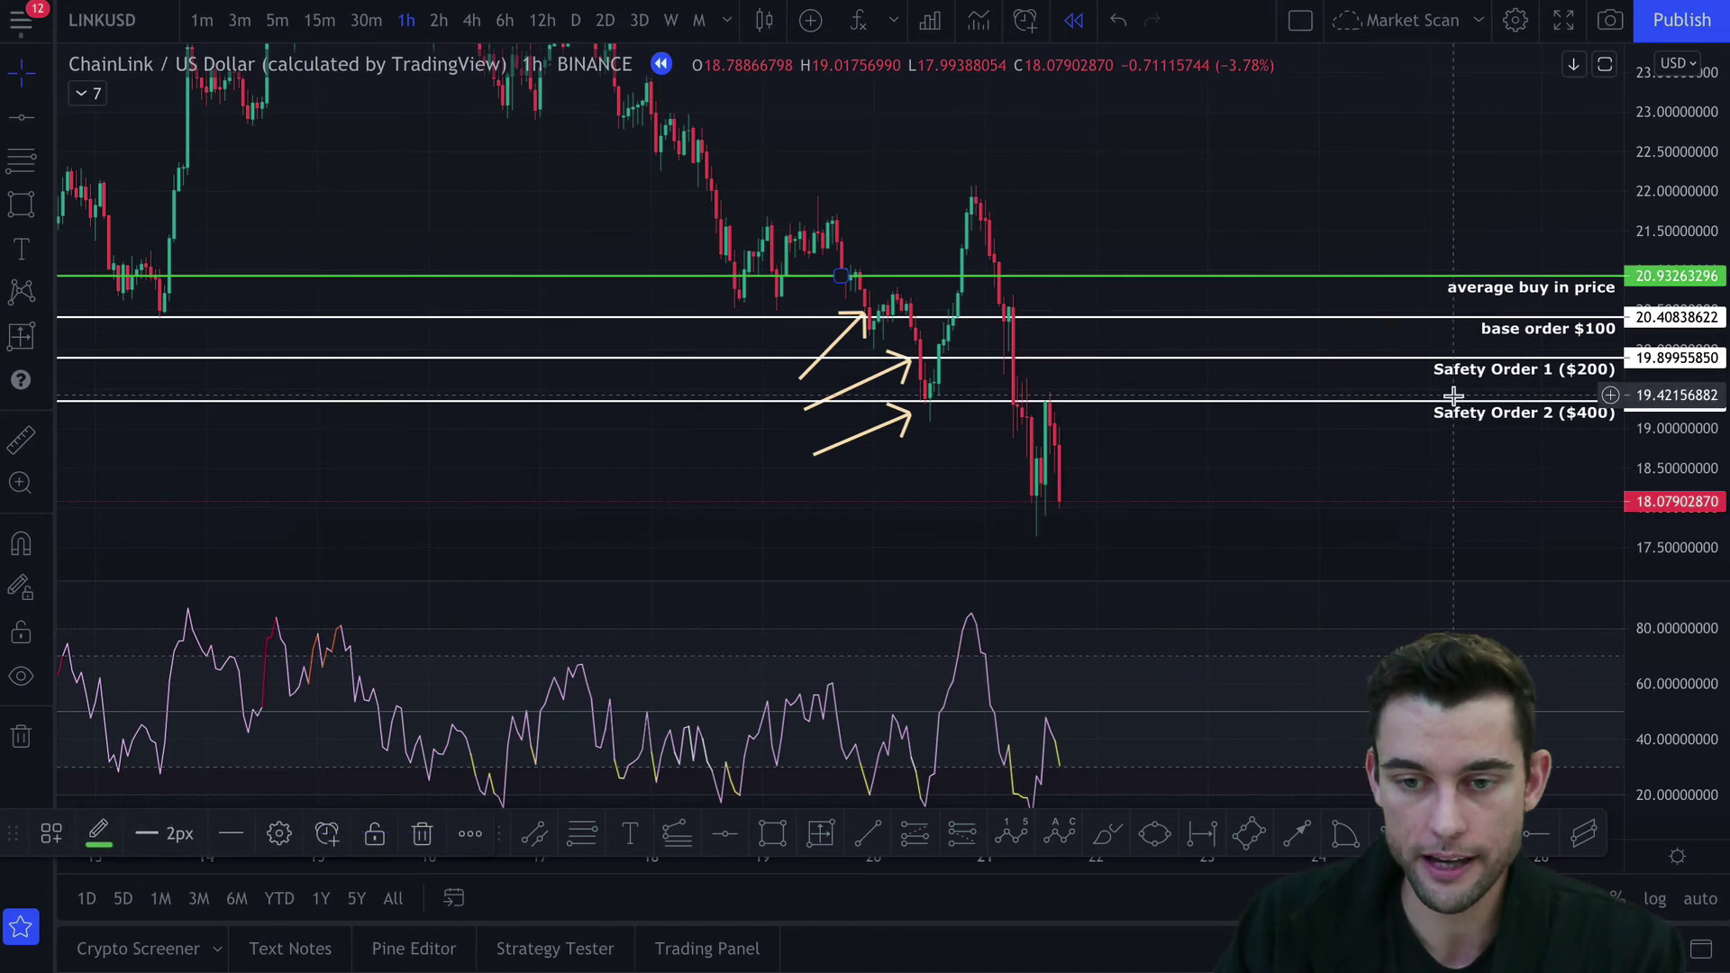
Duplicate the Safety Order 2 line at about 18.80 and label the copy "Safety Order 2 ($800)"
drag(1452, 399, 1477, 459)
double_click(1478, 460)
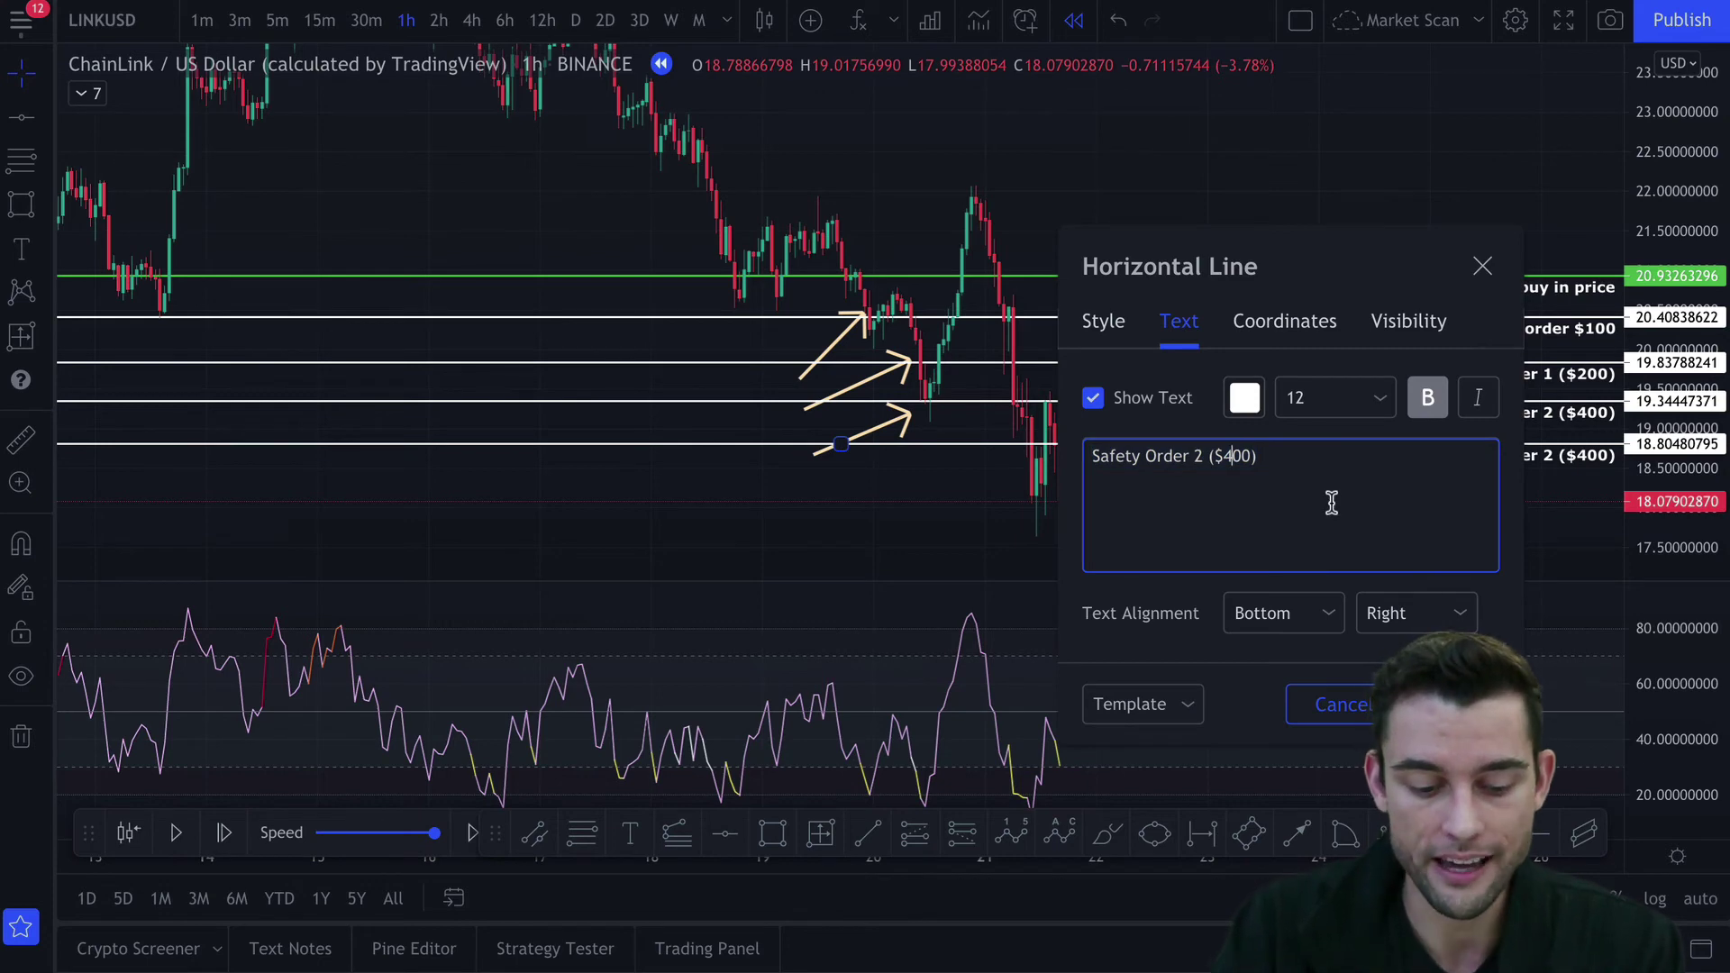
key(Left)
key(Left)
key(BackSpace)
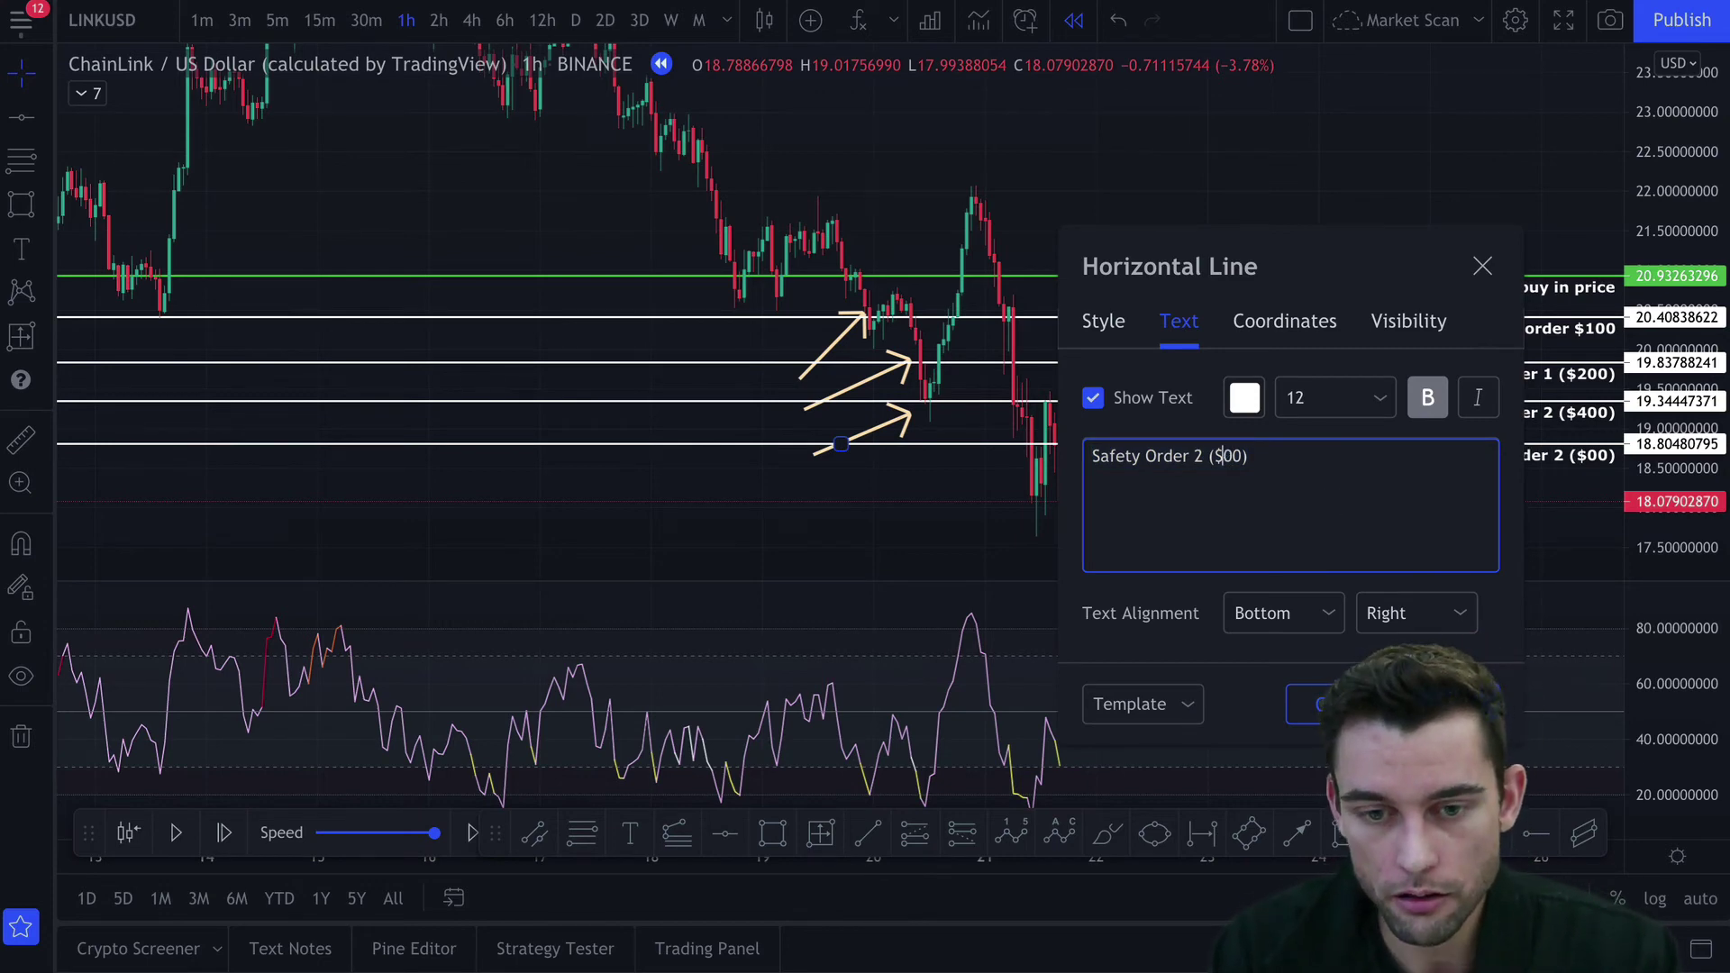
text(8)
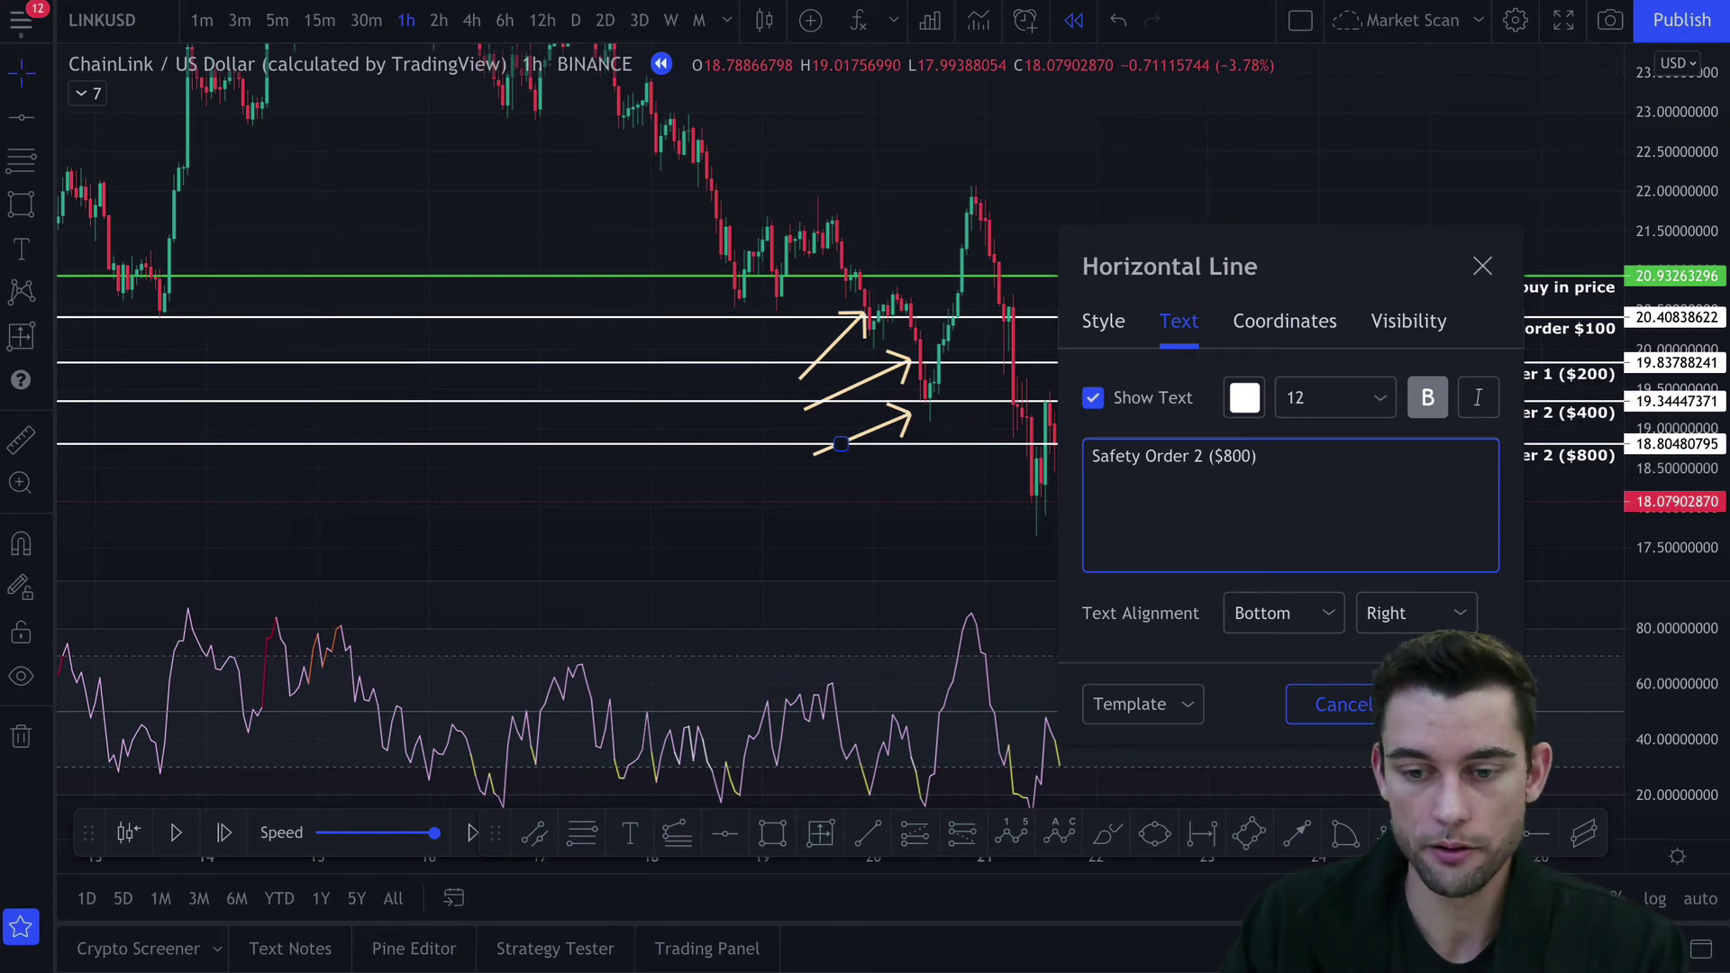
click(1575, 435)
click(1476, 484)
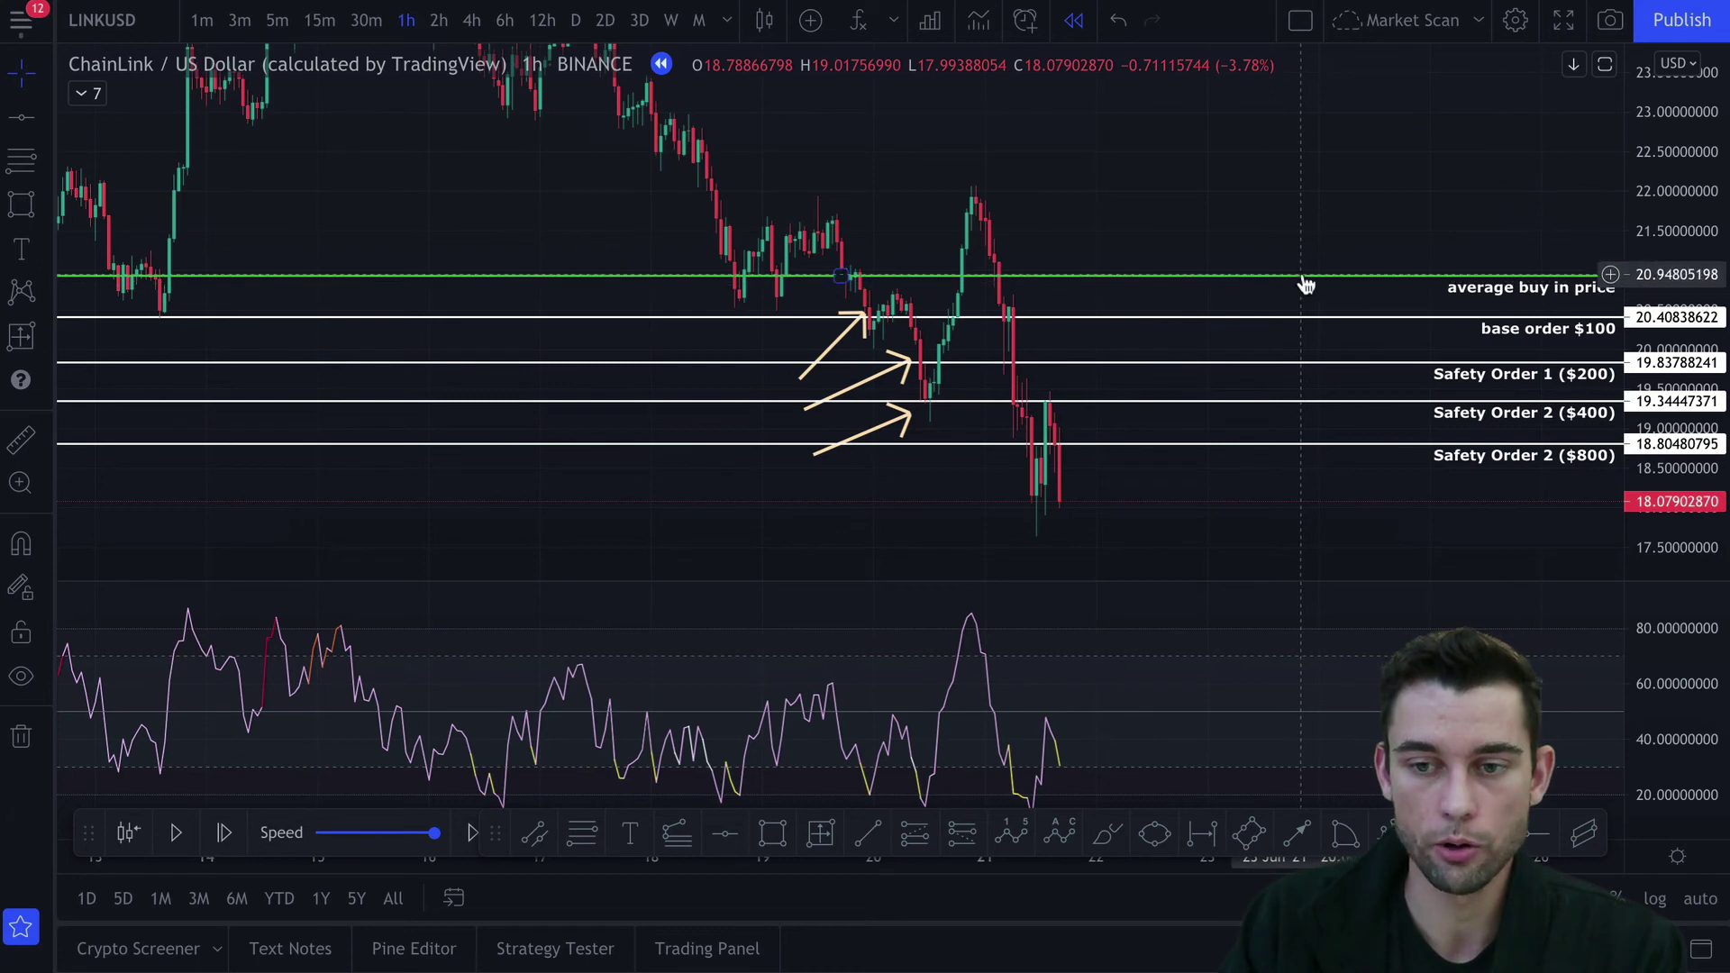
mouse_move(1305, 287)
mouse_down()
mouse_move(1313, 436)
mouse_move(1294, 224)
mouse_up()
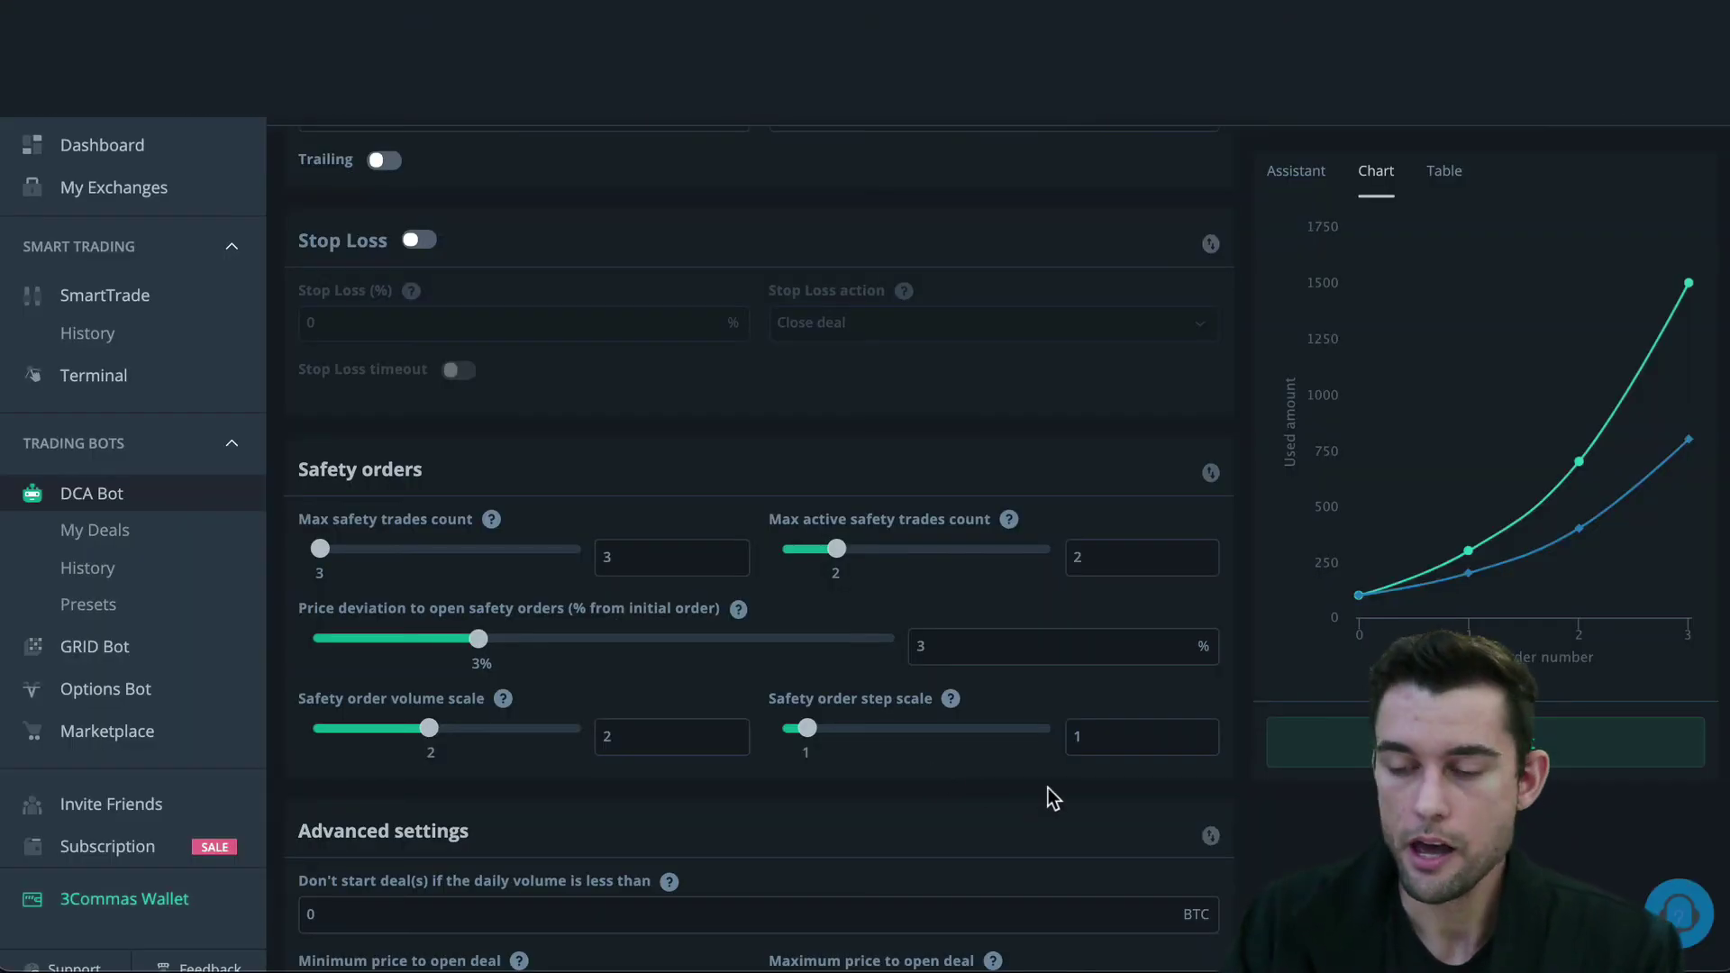
Switch to the 3Commas DCA bot form and examine the used amounts on the chart and the bot usage figures in the Assistant
mouse_move(1461, 539)
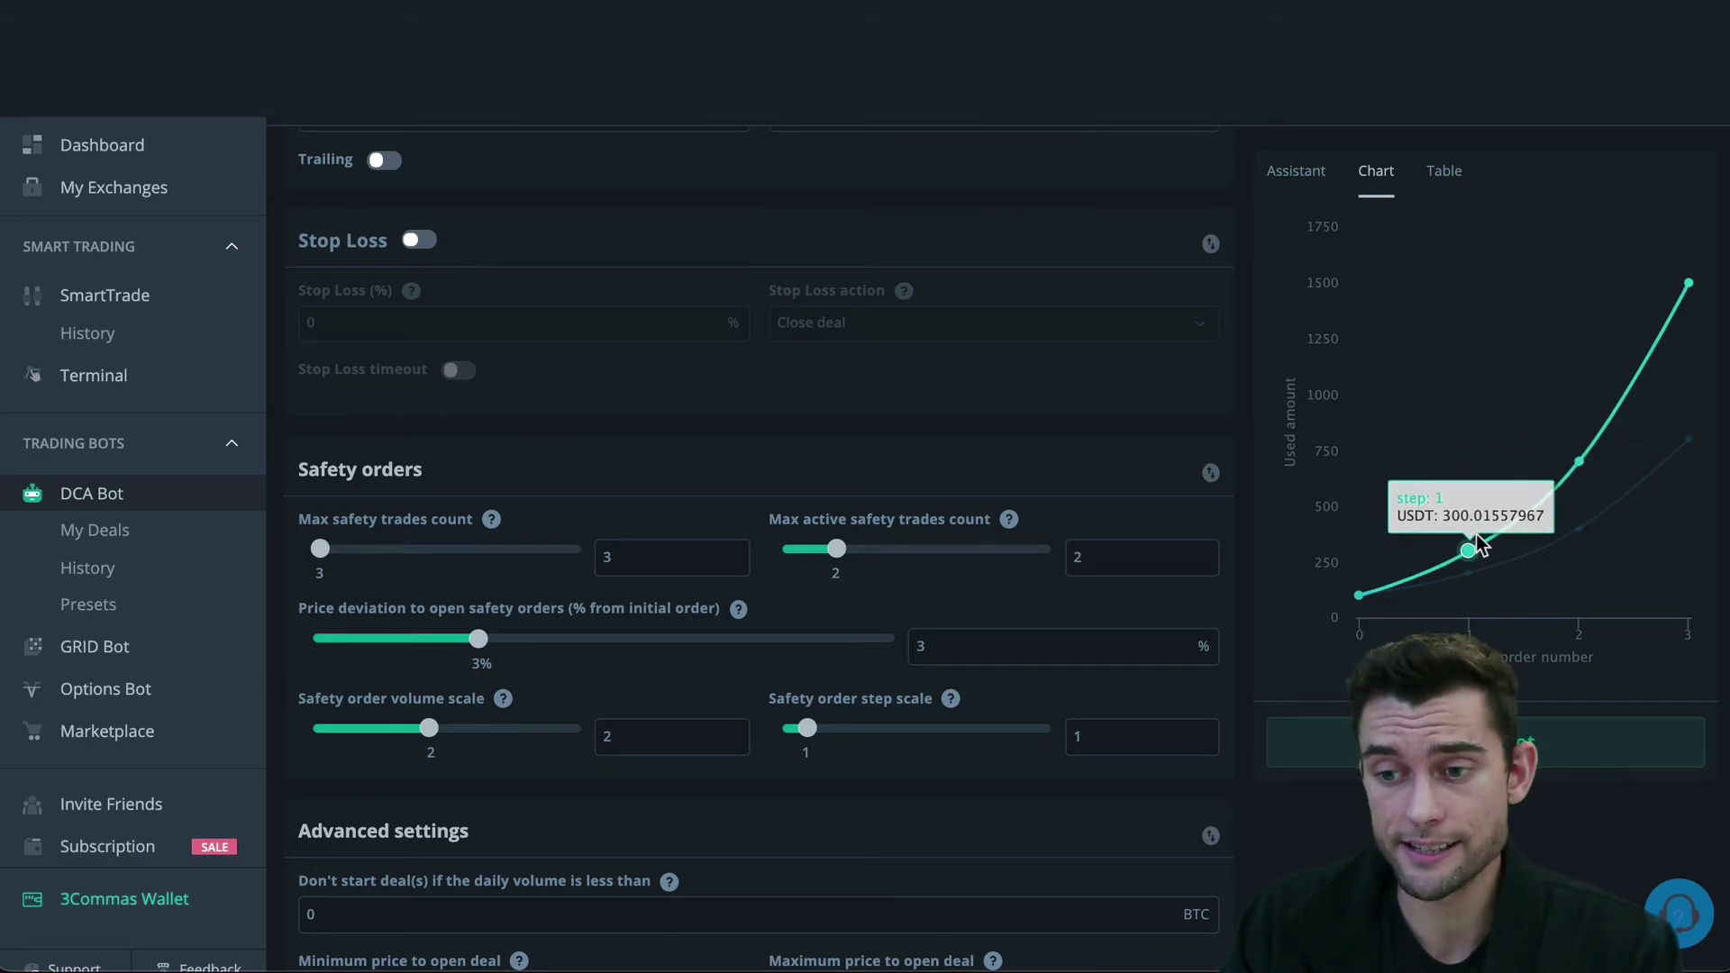
mouse_move(1659, 311)
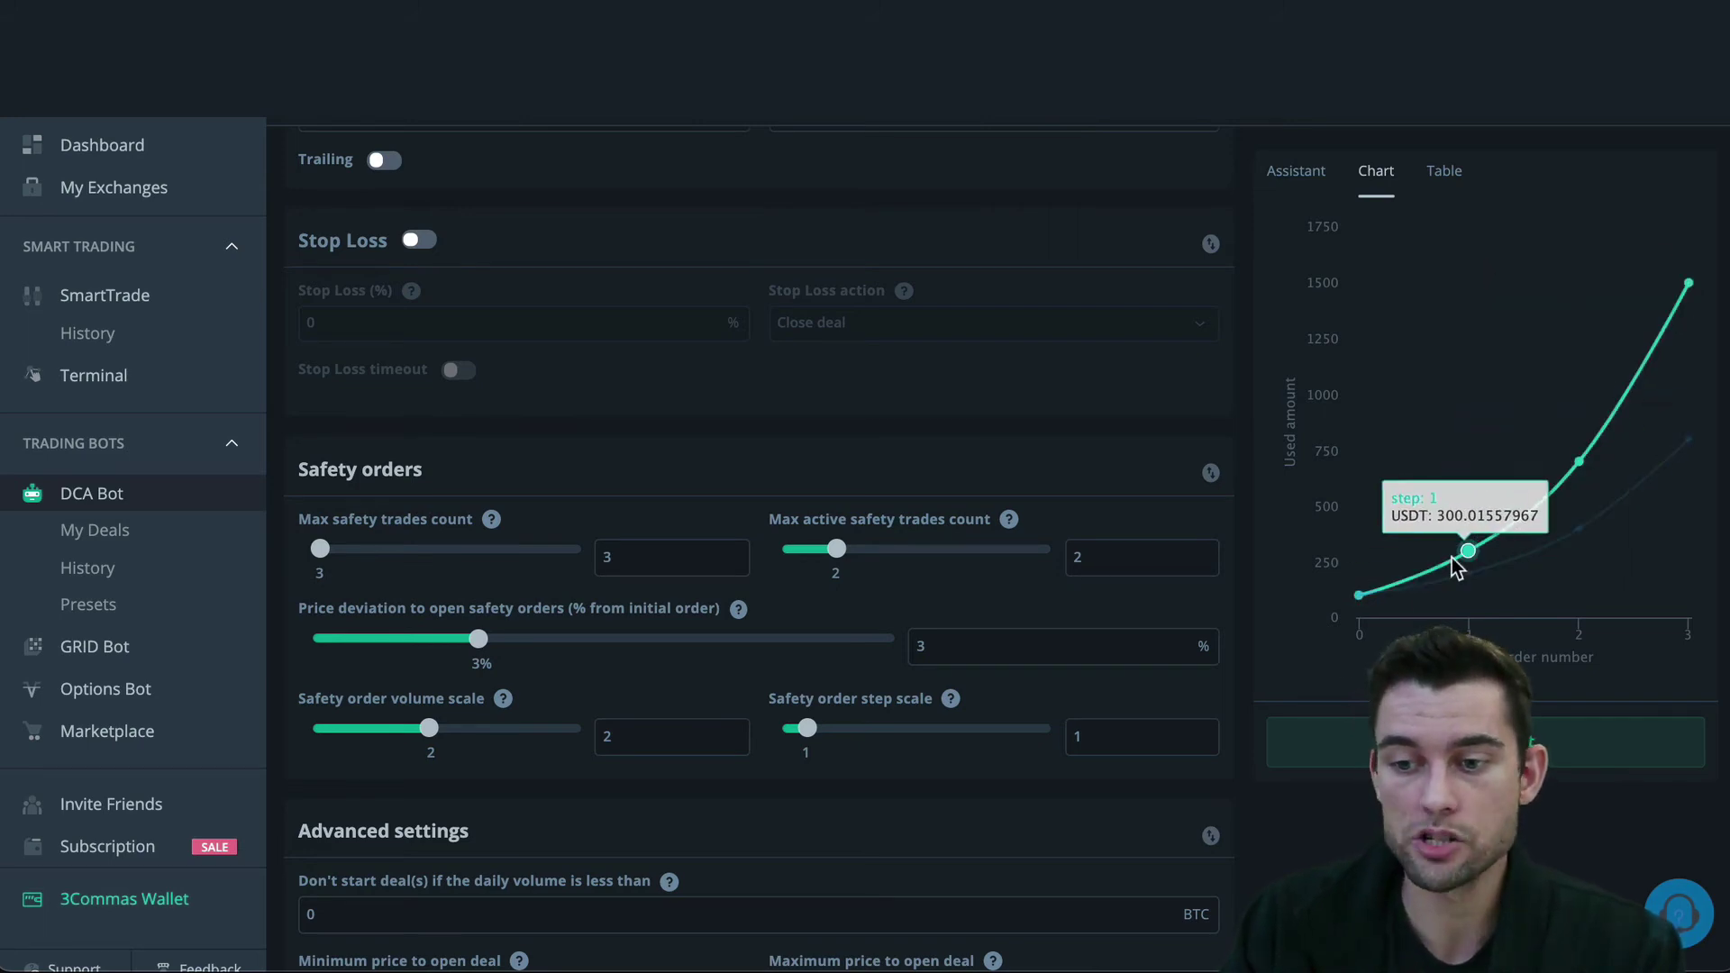
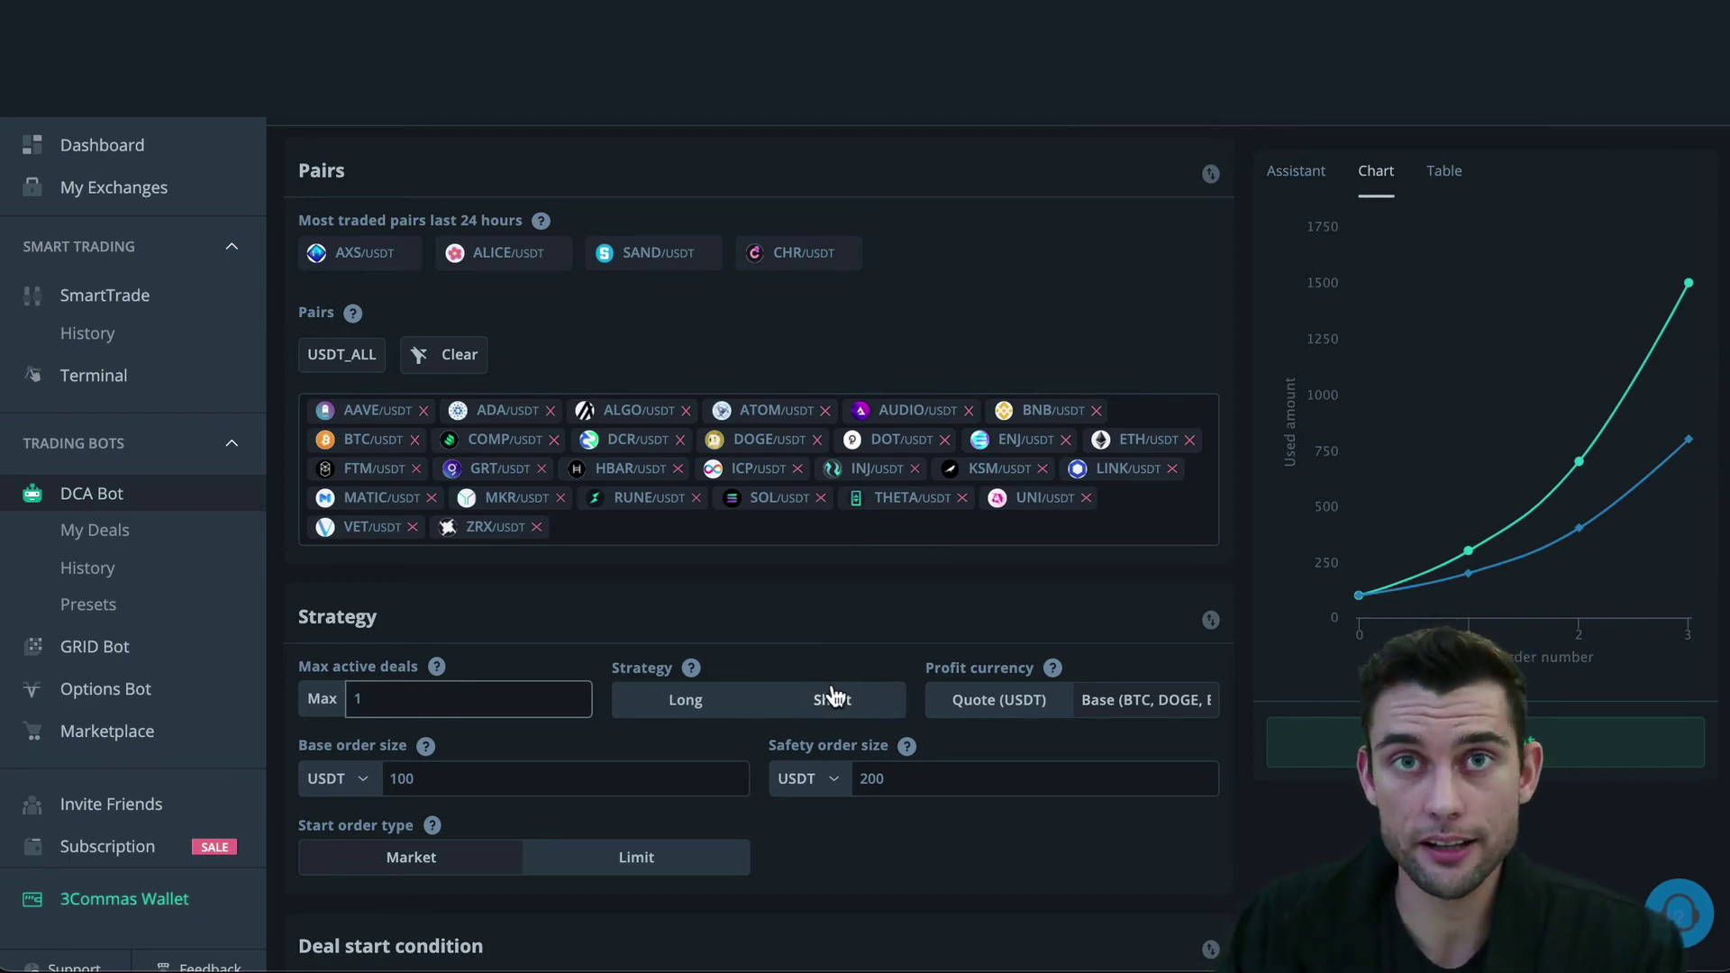
mouse_move(1690, 285)
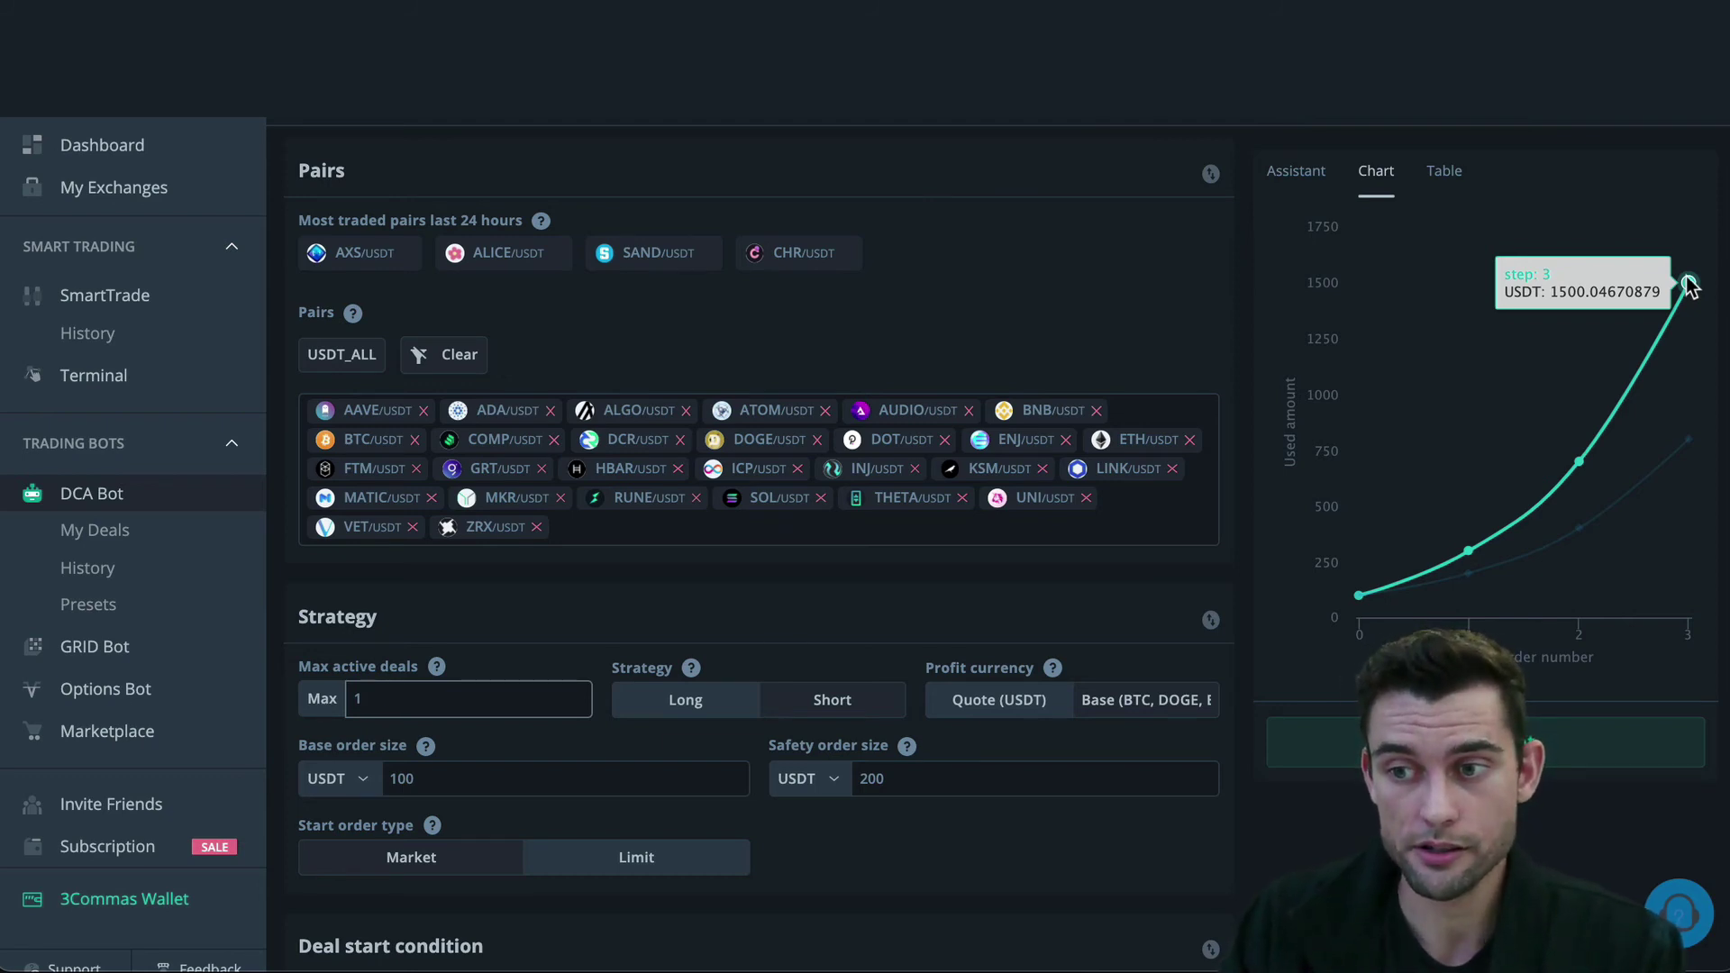
click(397, 694)
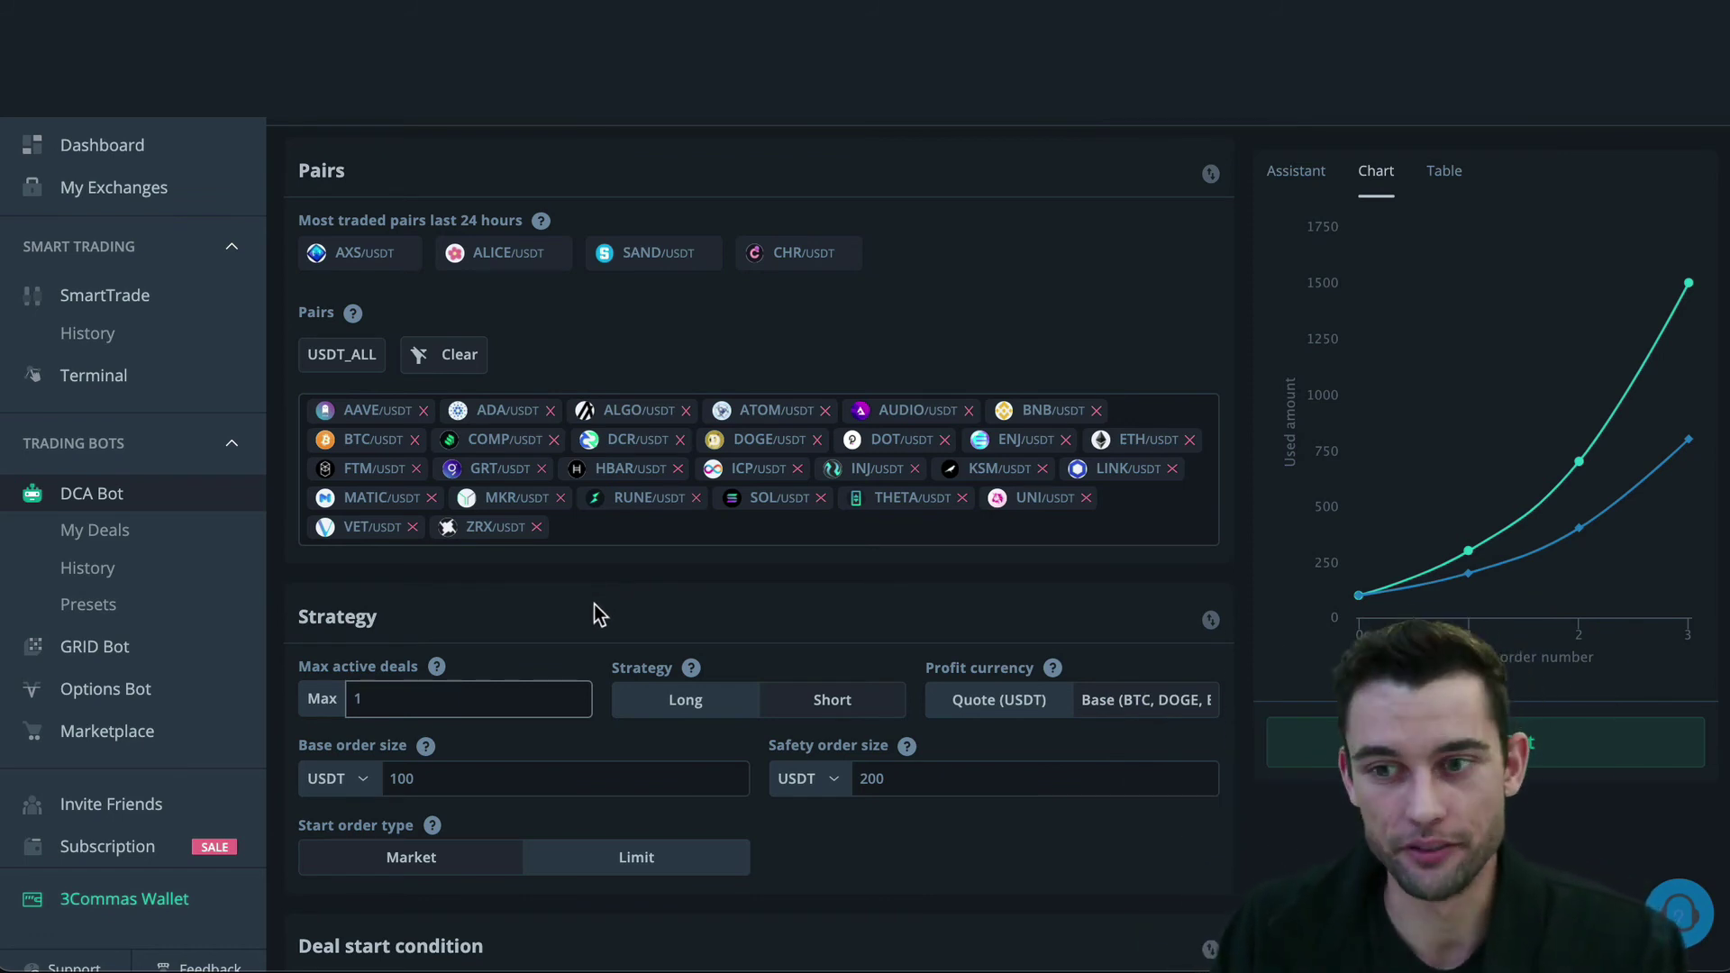
click(1290, 176)
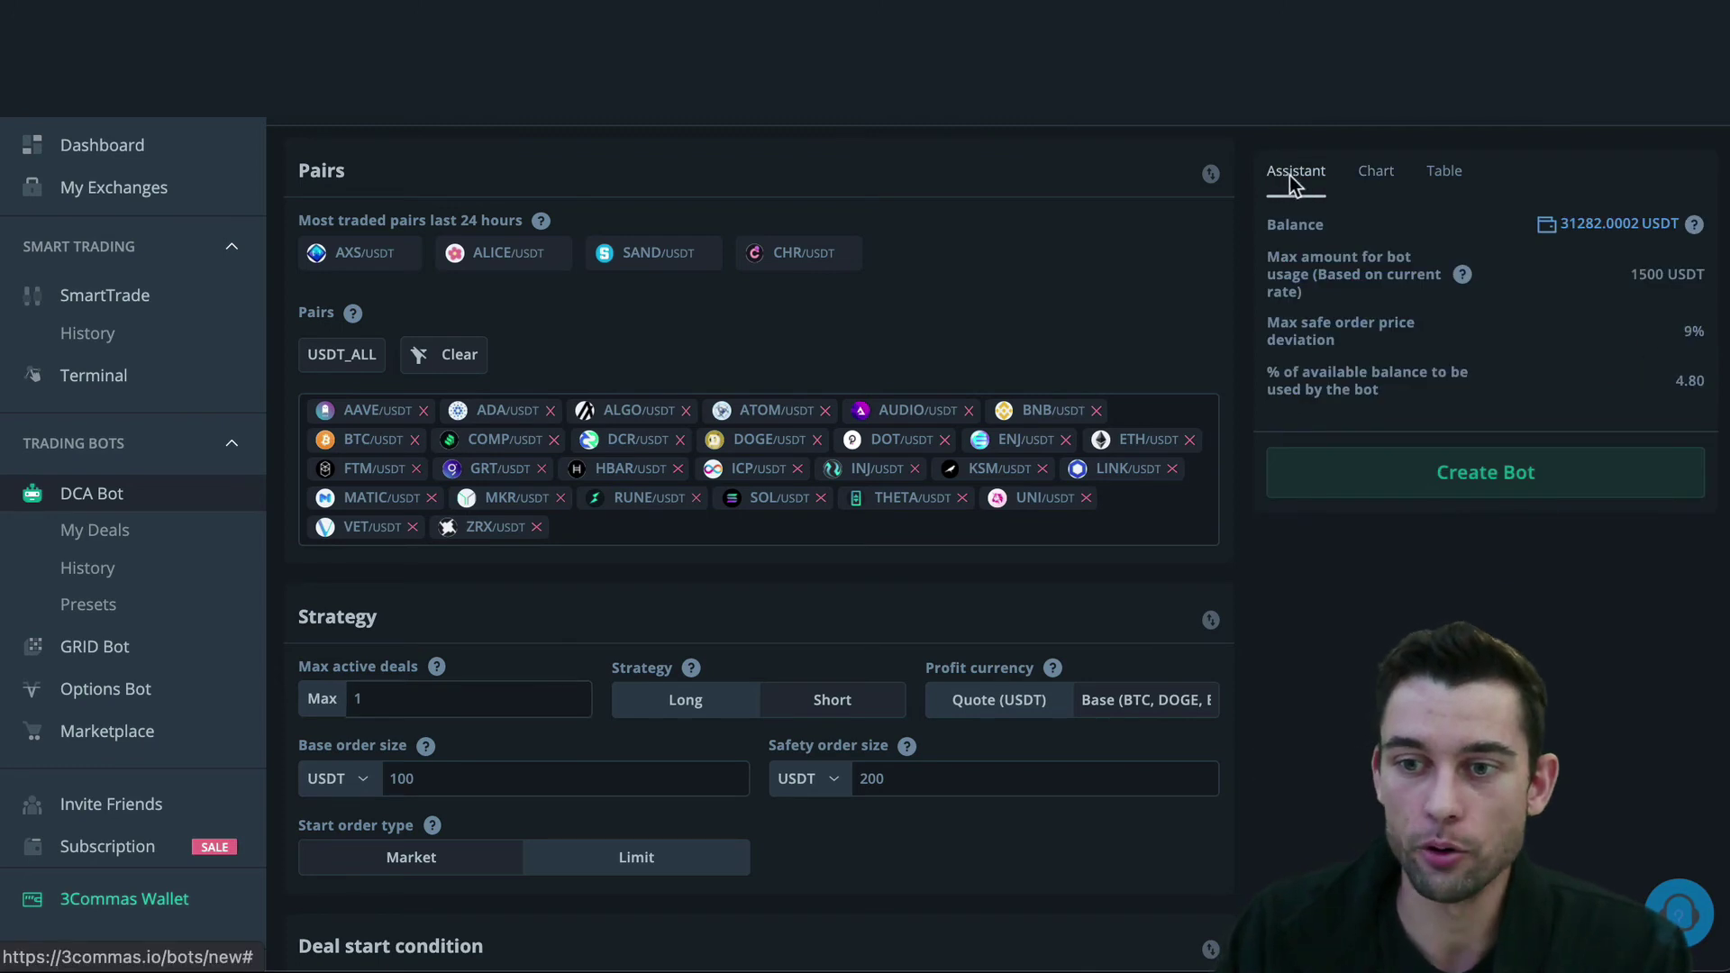
mouse_move(1304, 288)
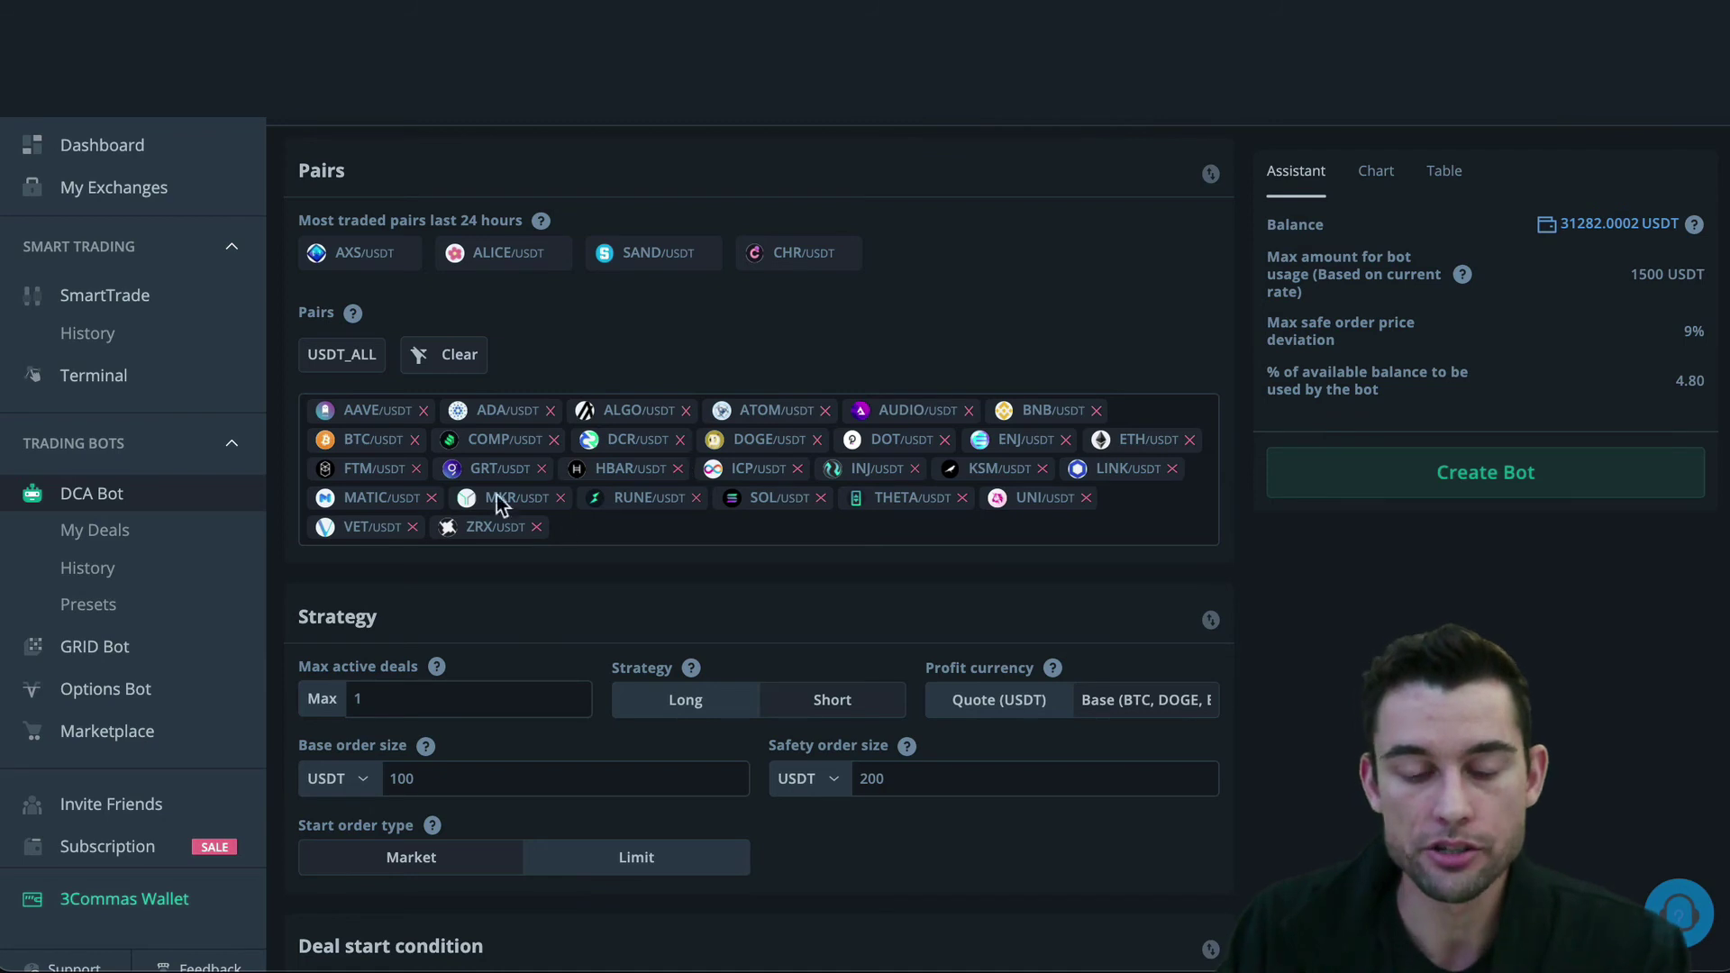
Set the DCA bot's max active deals to 5
click(401, 703)
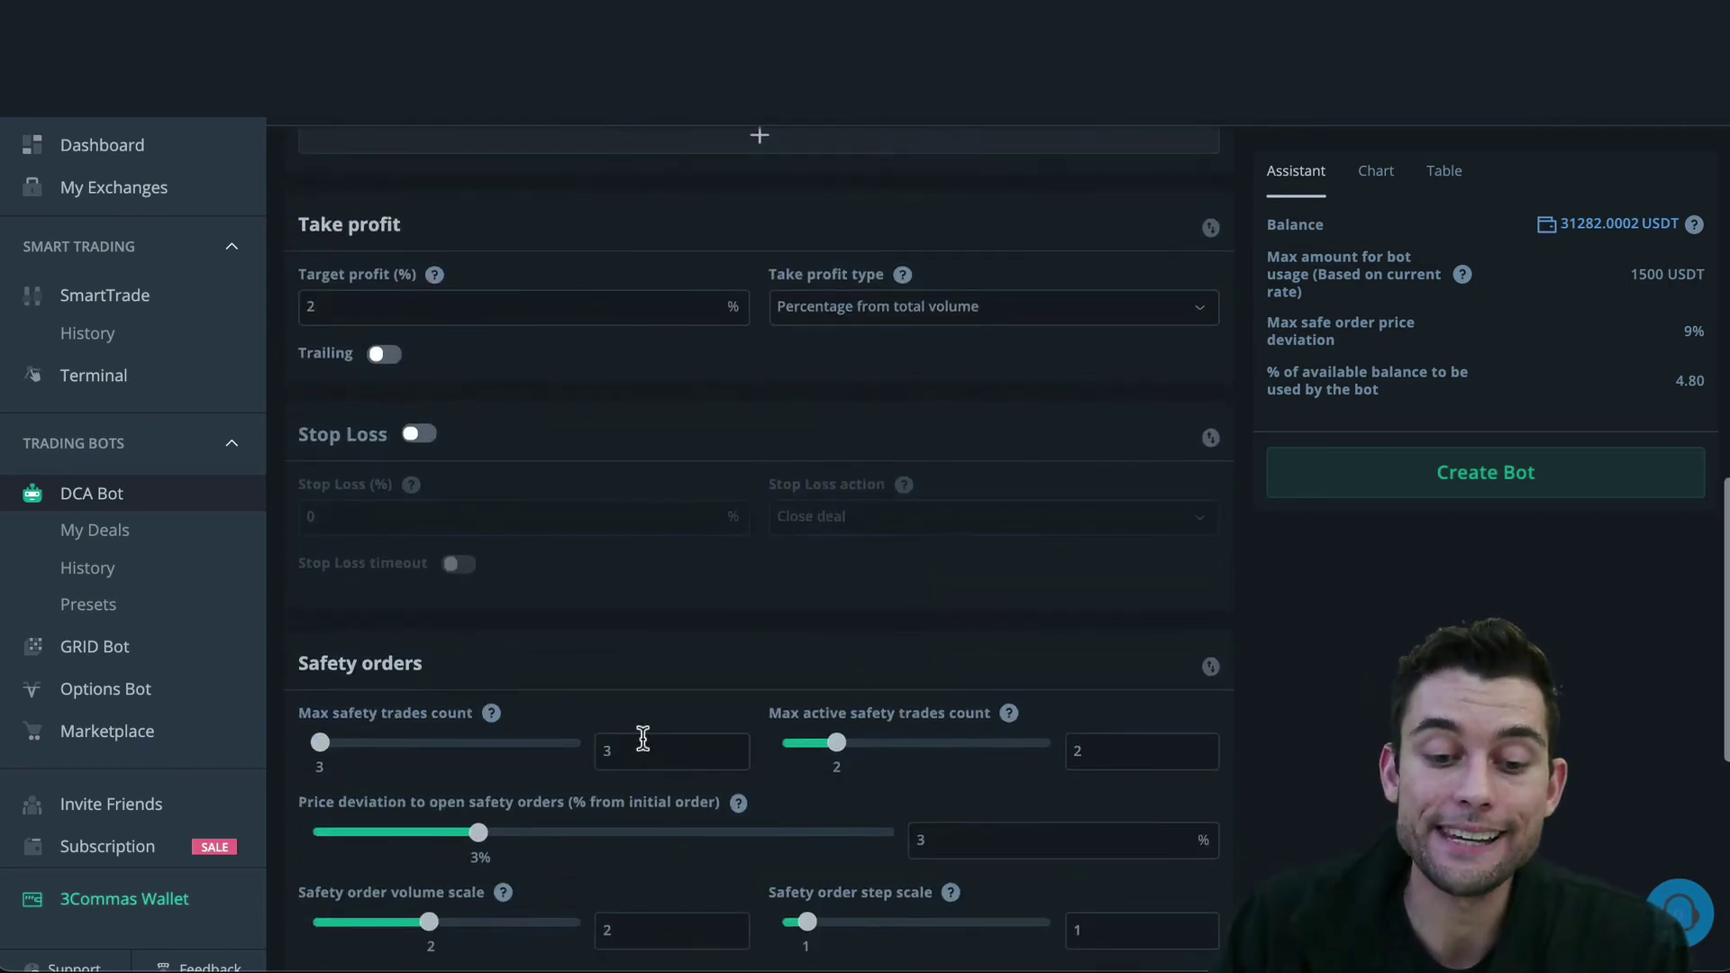
click(648, 746)
scroll(655, 746, up, 8)
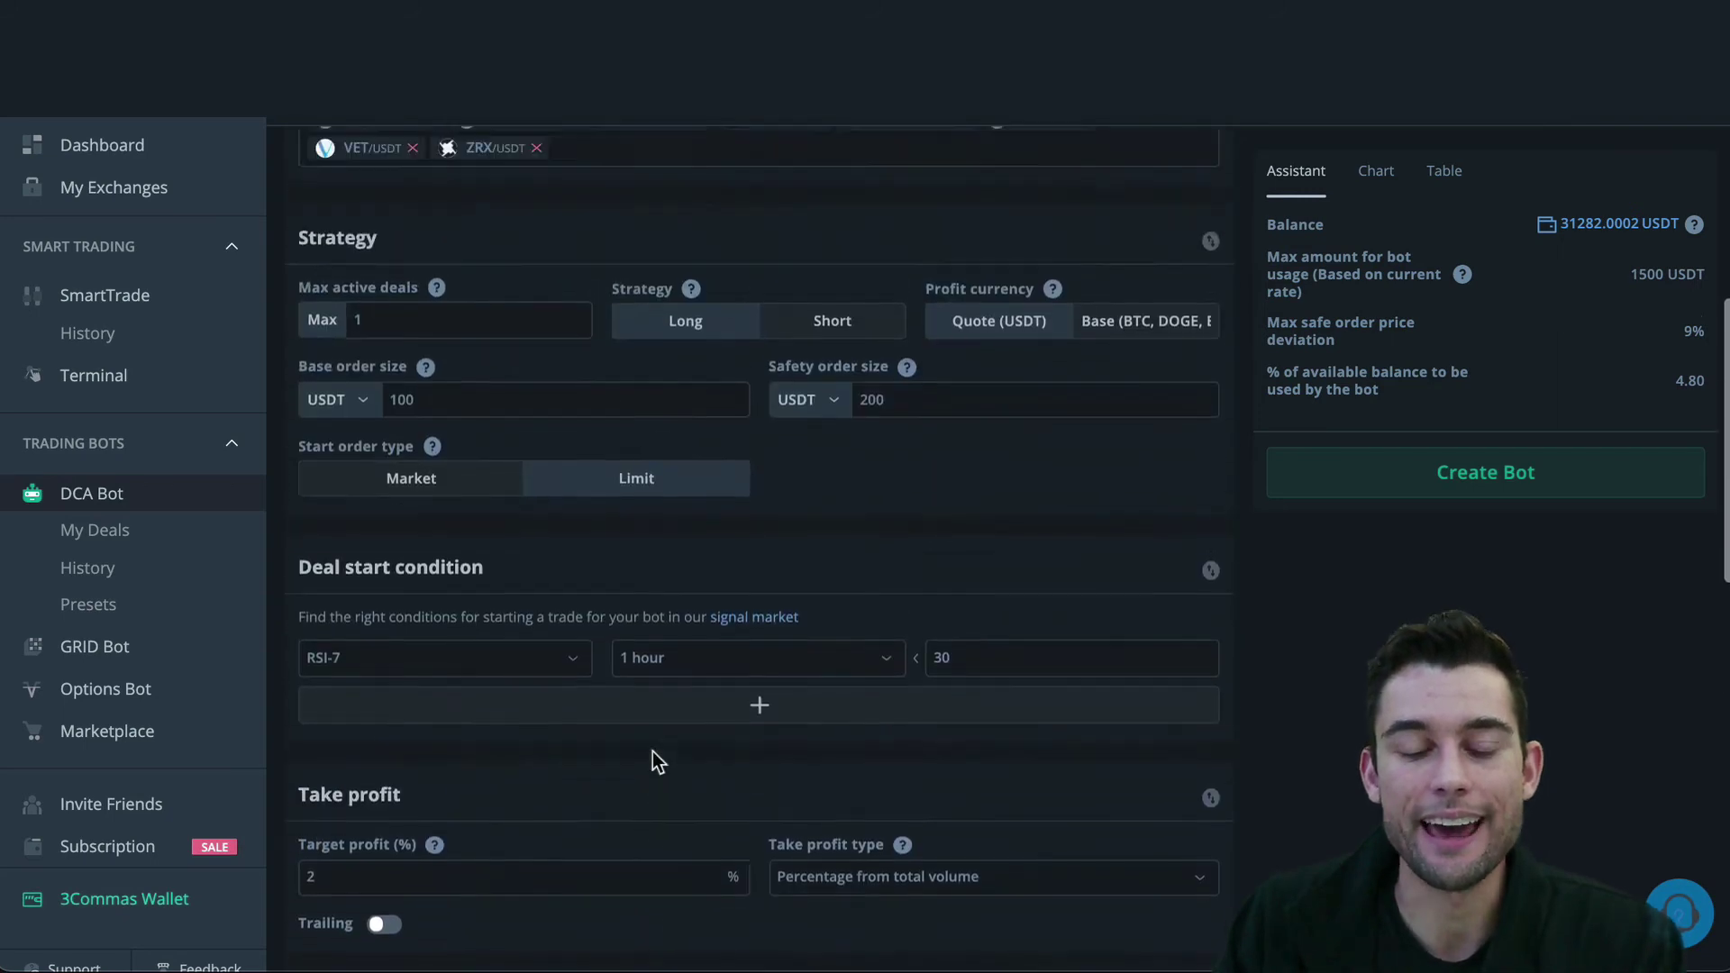
scroll(652, 750, up, 1)
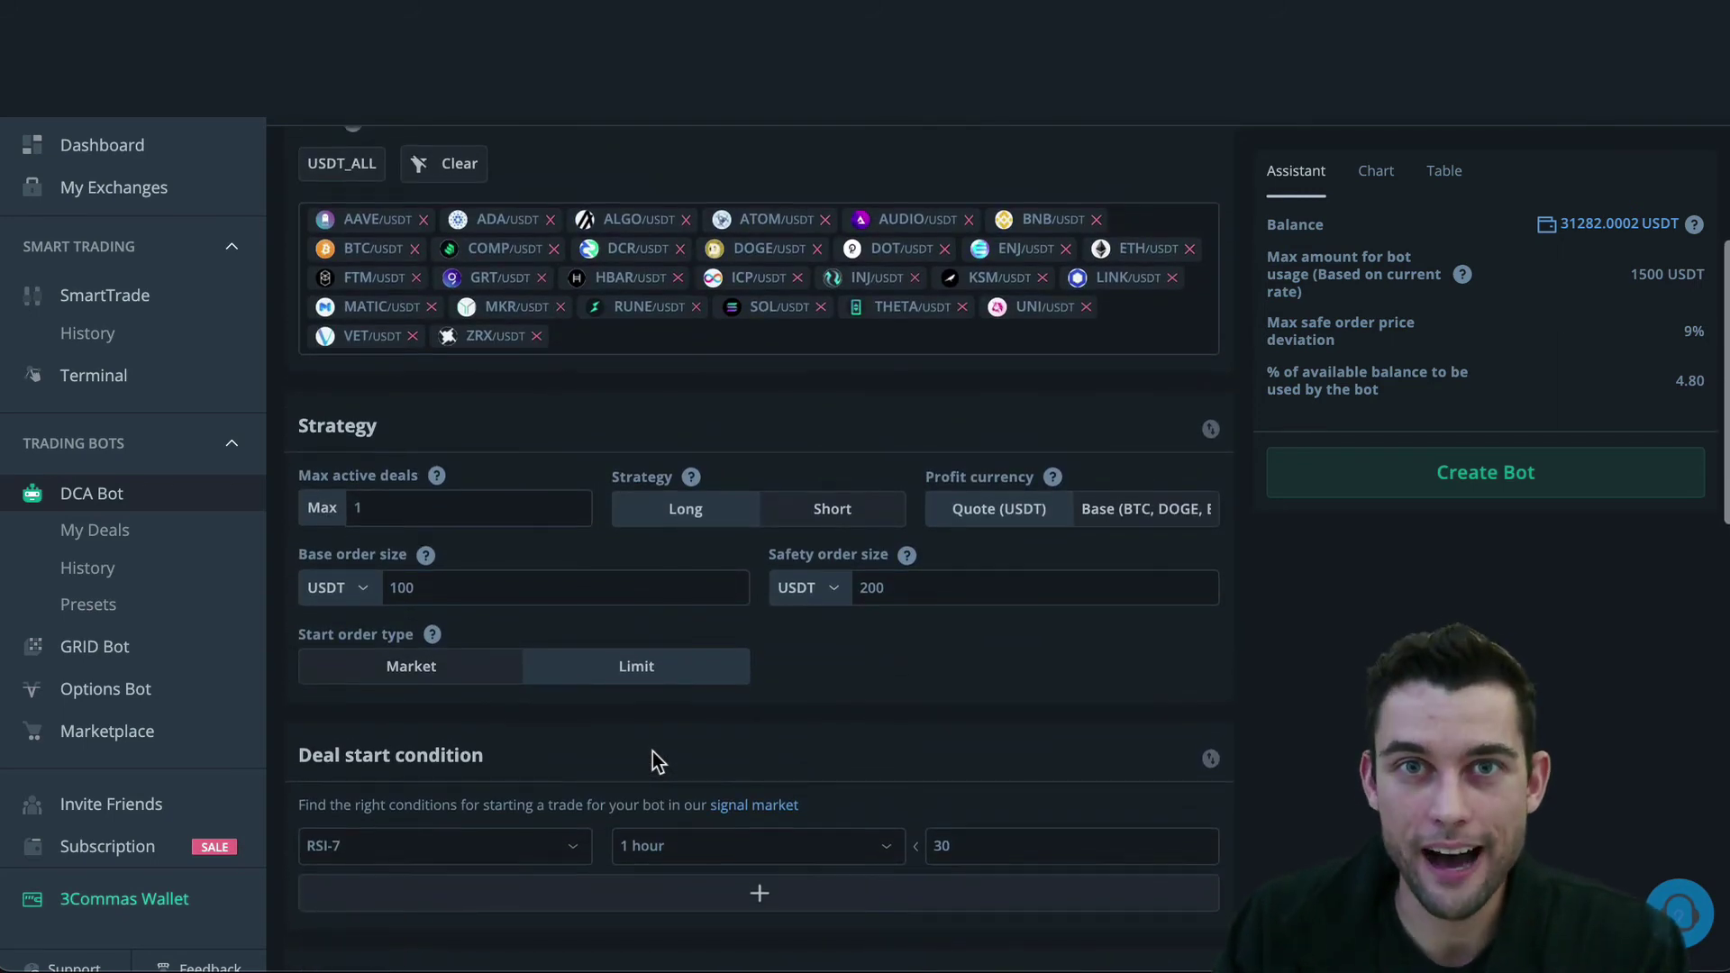
scroll(652, 751, up, 1)
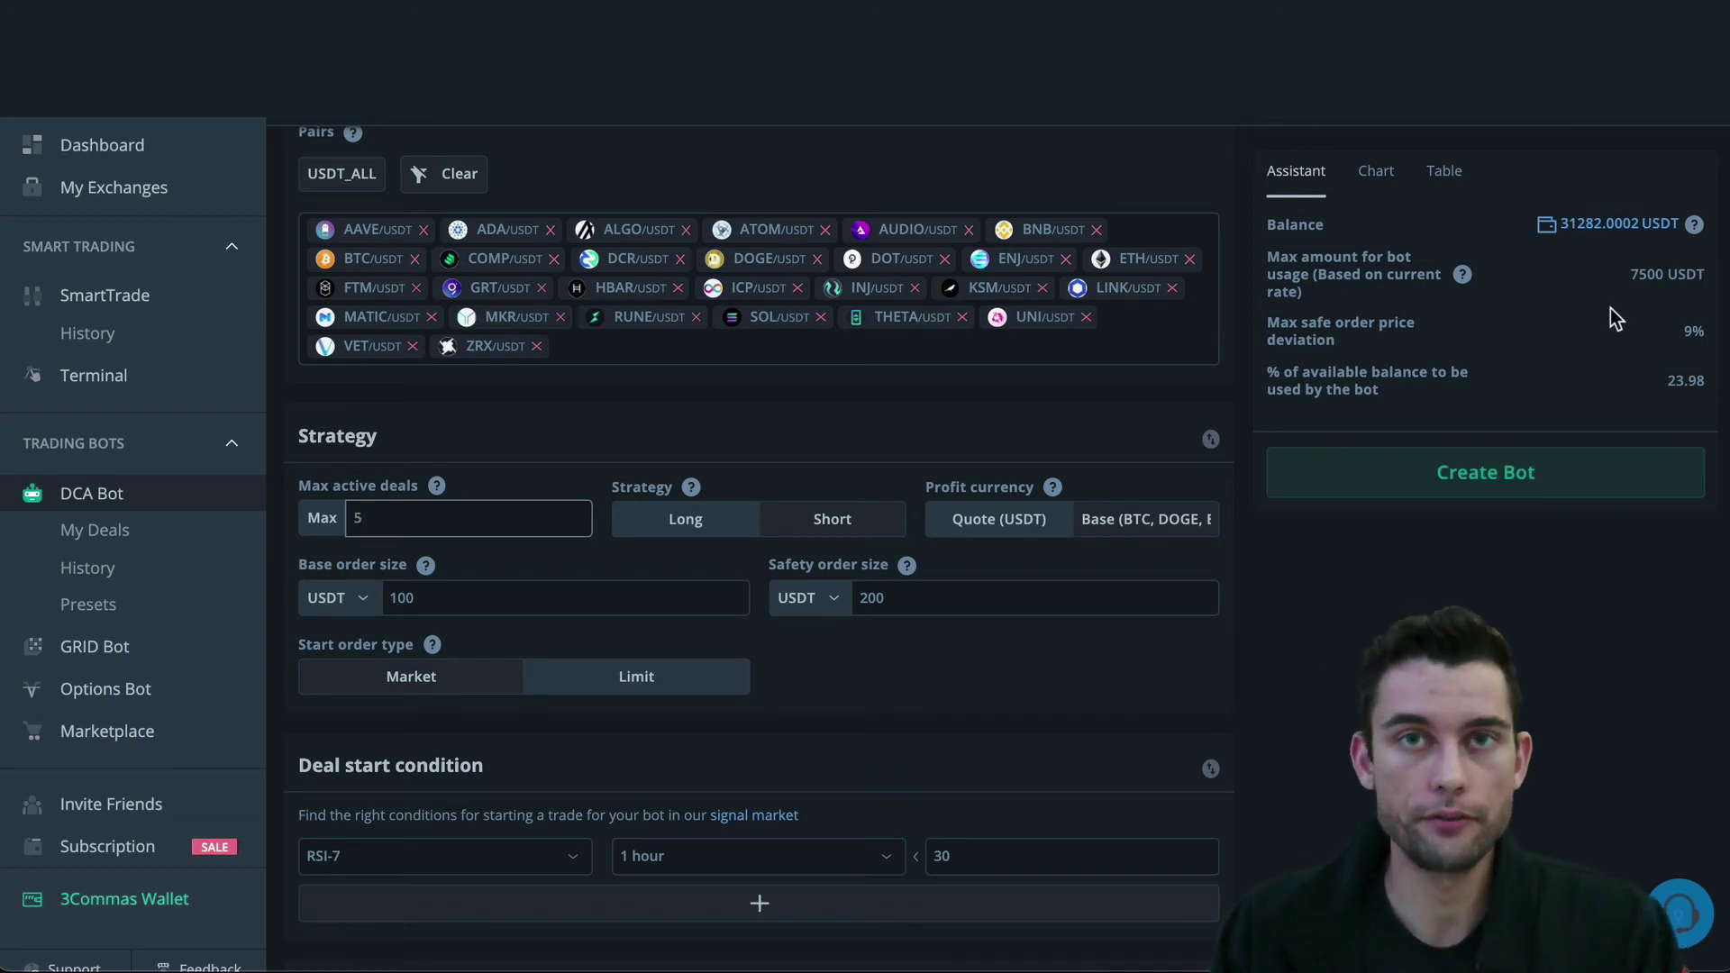
click(965, 710)
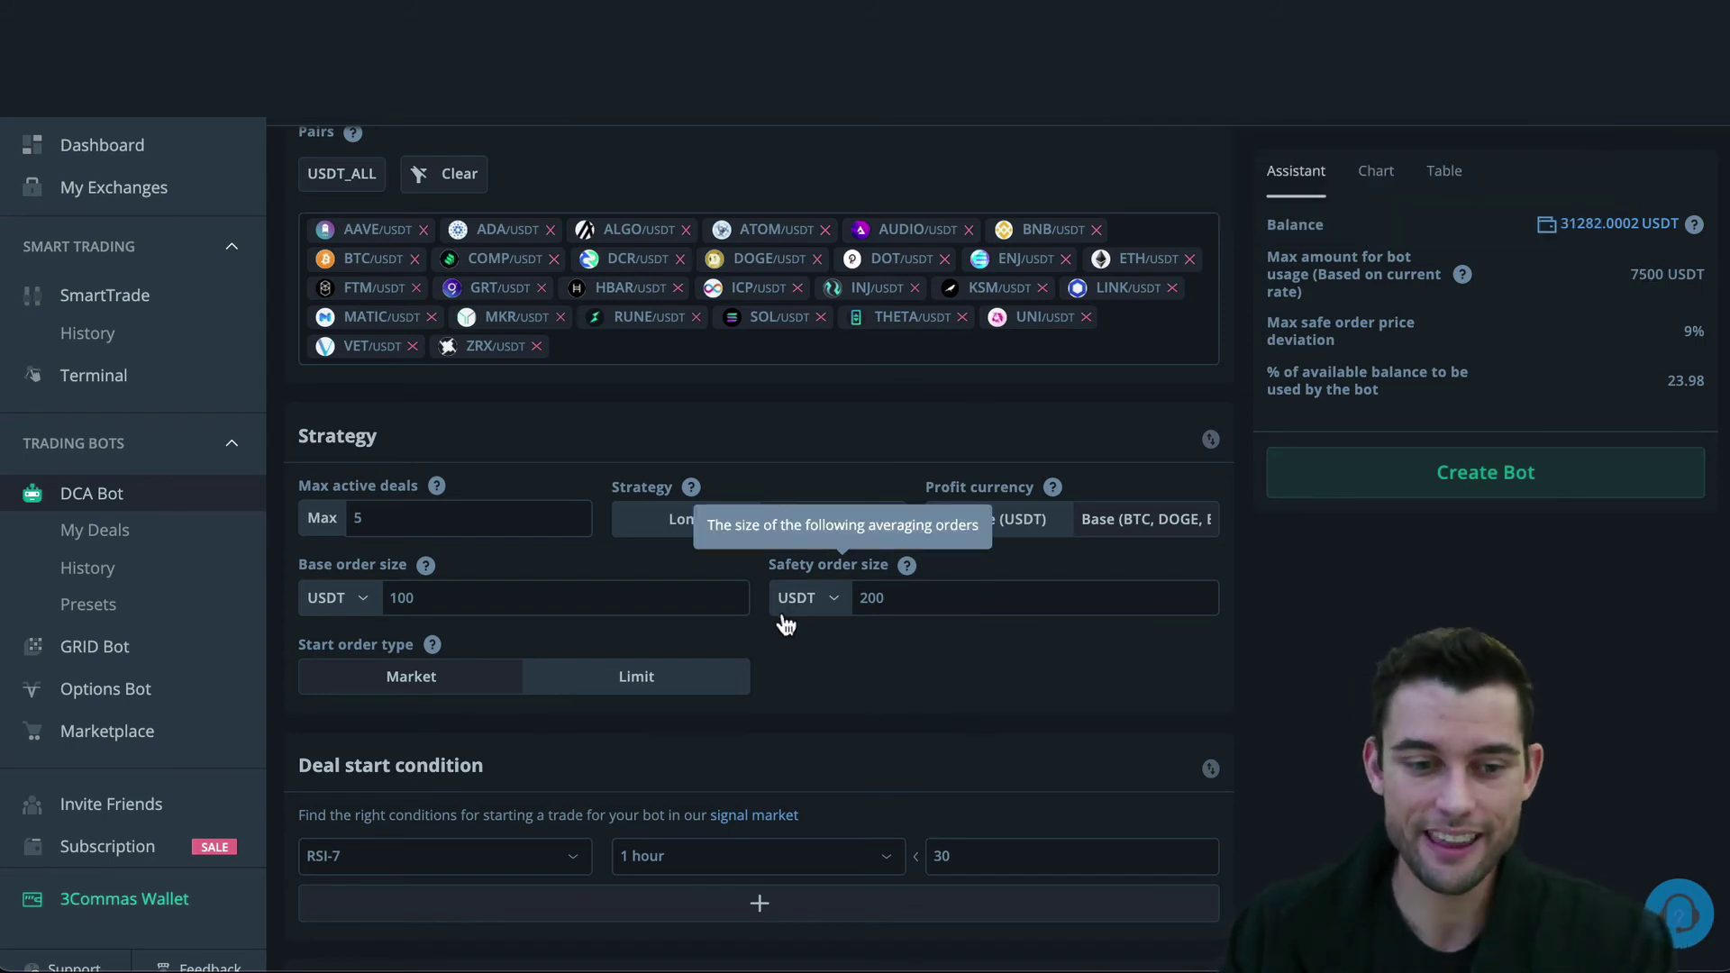
scroll(867, 707, down, 1)
click(360, 460)
text(5)
scroll(452, 398, up, 2)
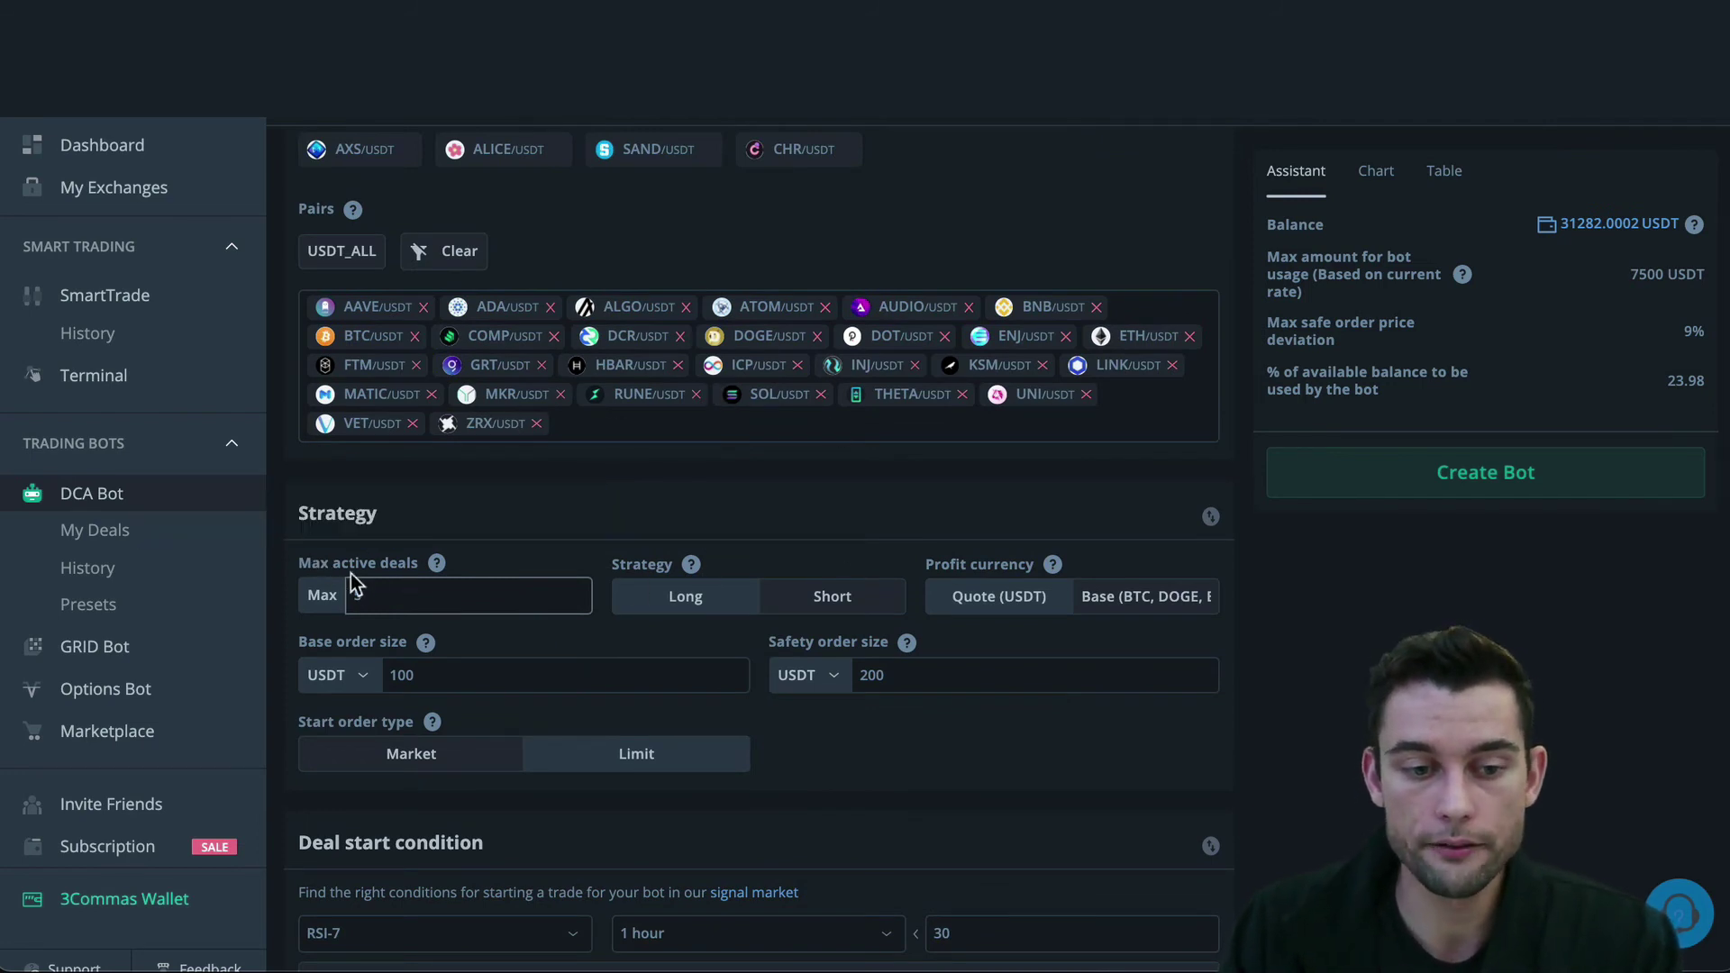
scroll(540, 649, down, 1)
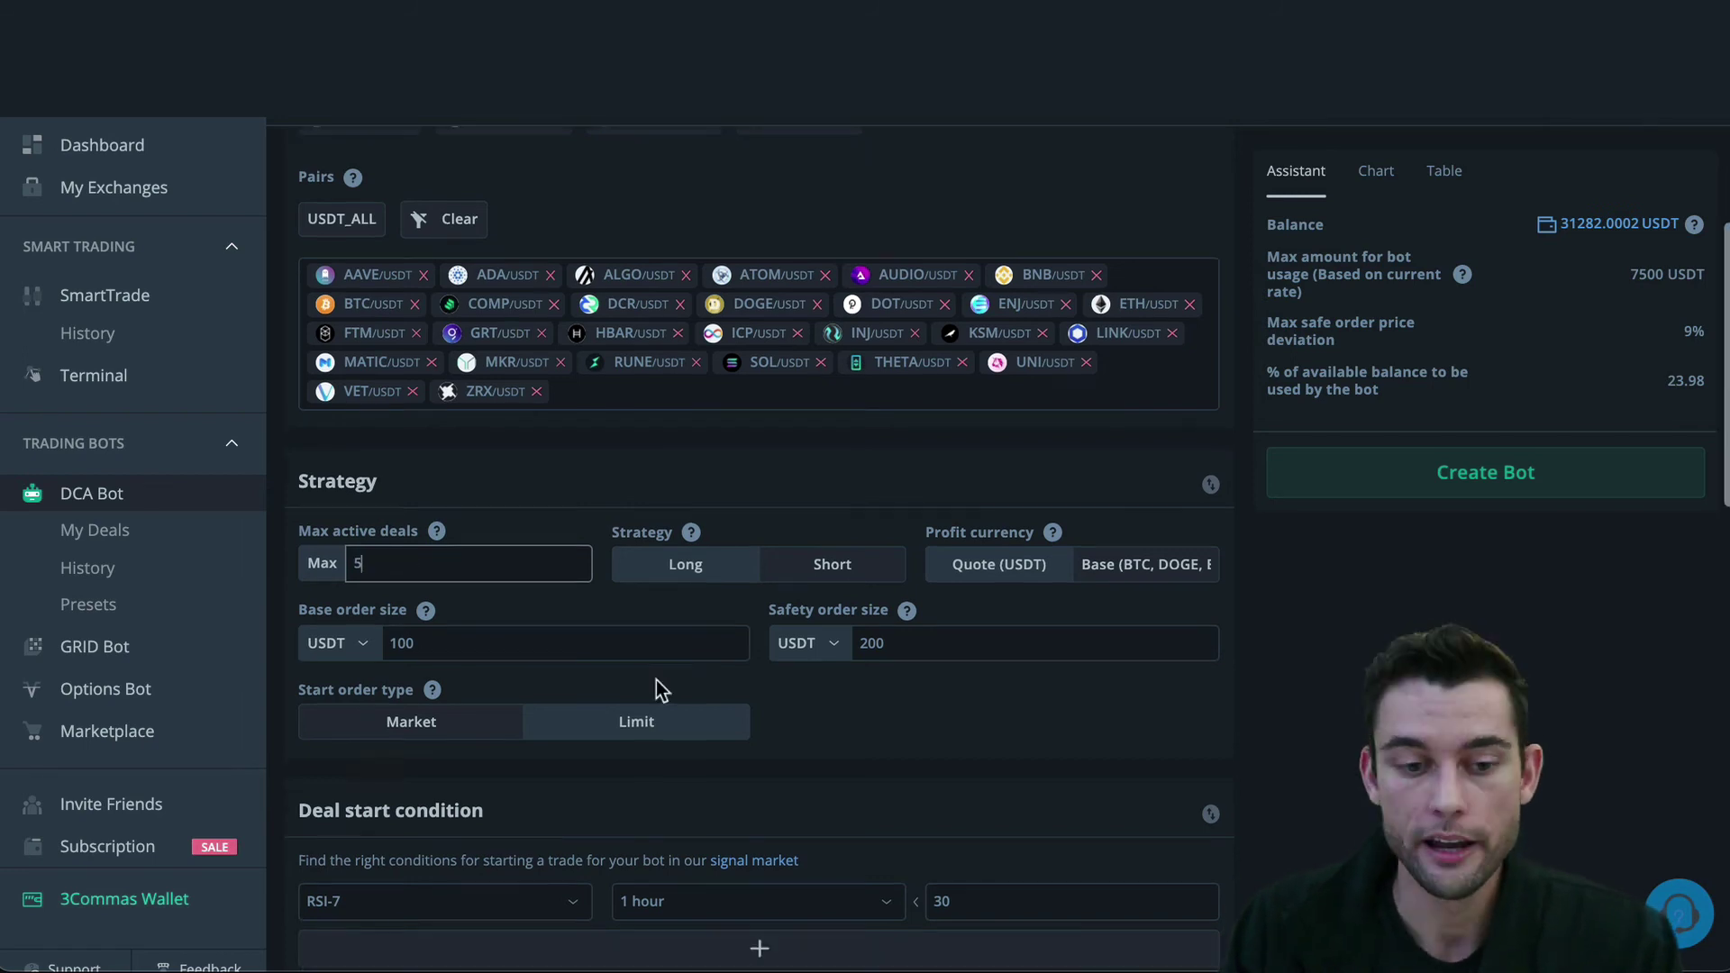
Review the base order size, safety order size, max safety trades count, price deviation and safety order volume scale
click(598, 641)
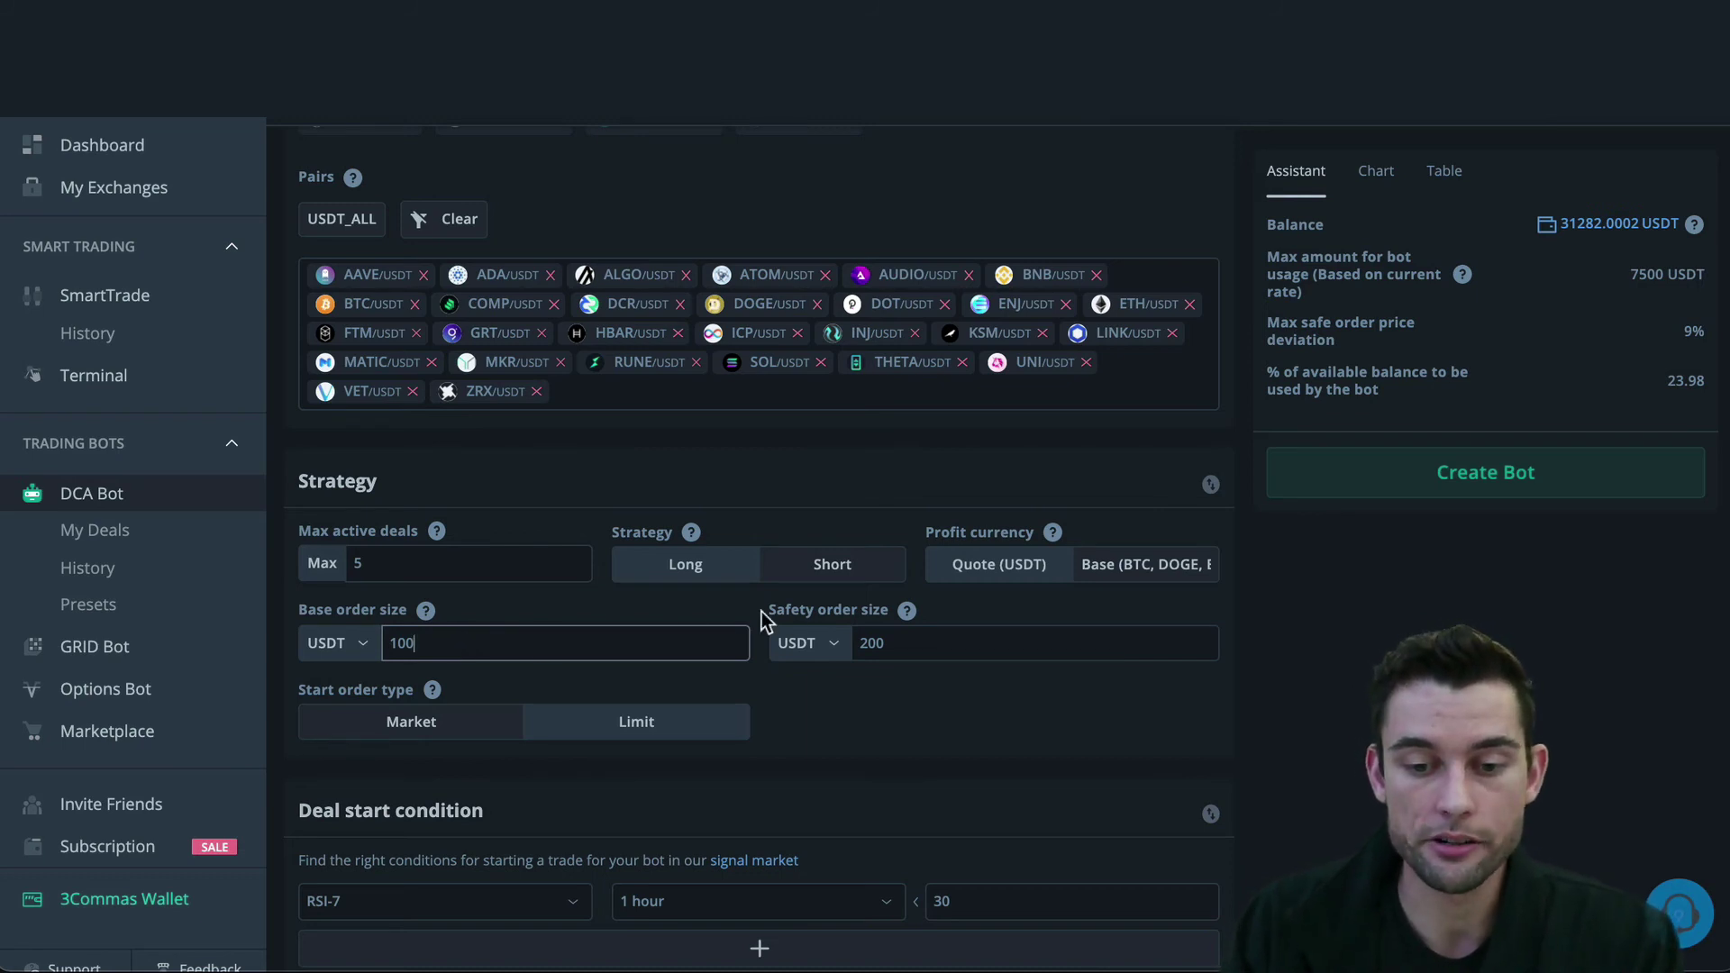
mouse_move(854, 611)
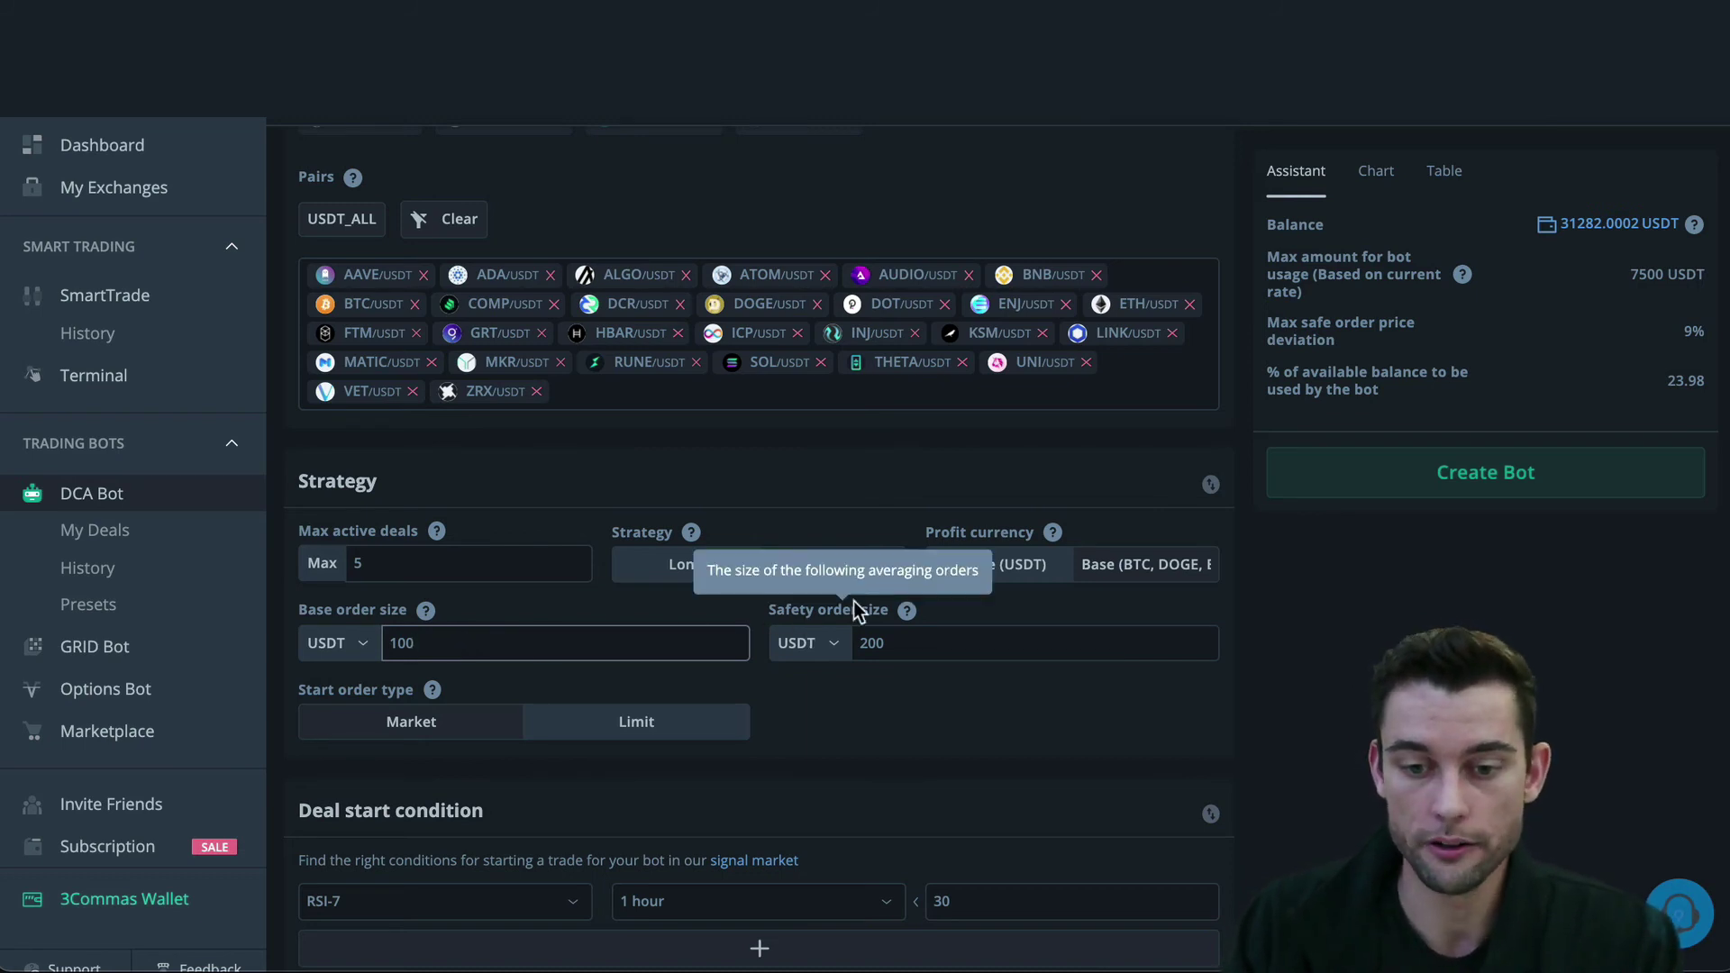
click(867, 647)
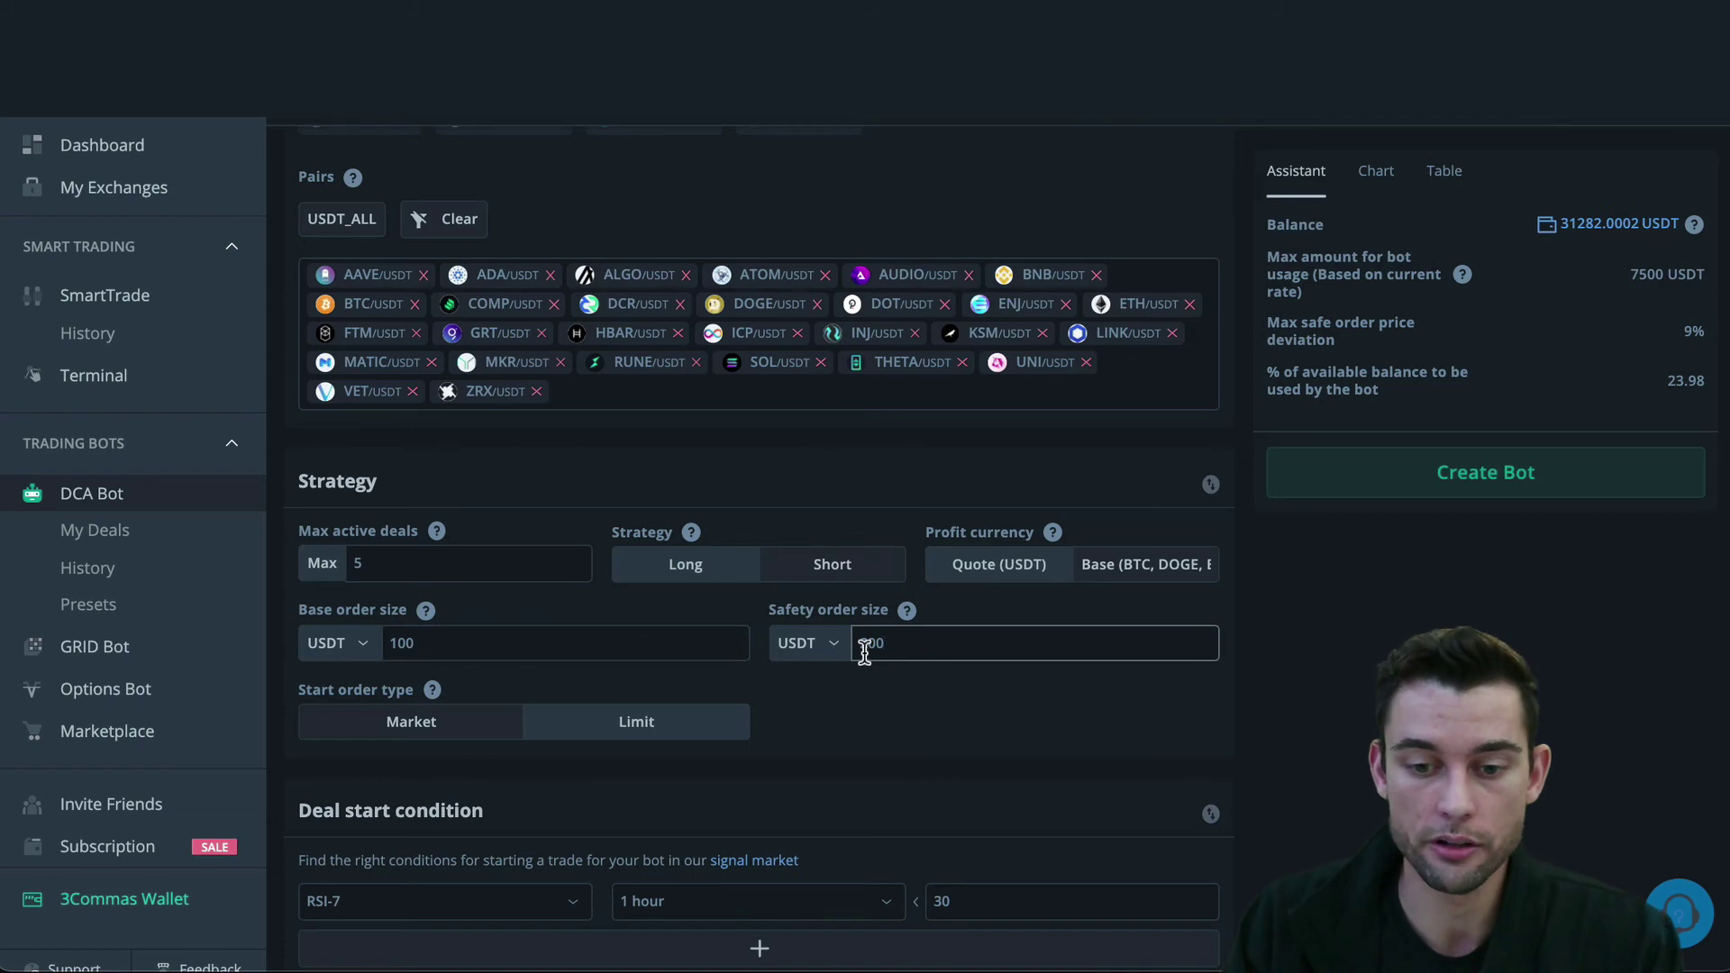
right_click(924, 652)
click(880, 699)
scroll(876, 691, down, 1)
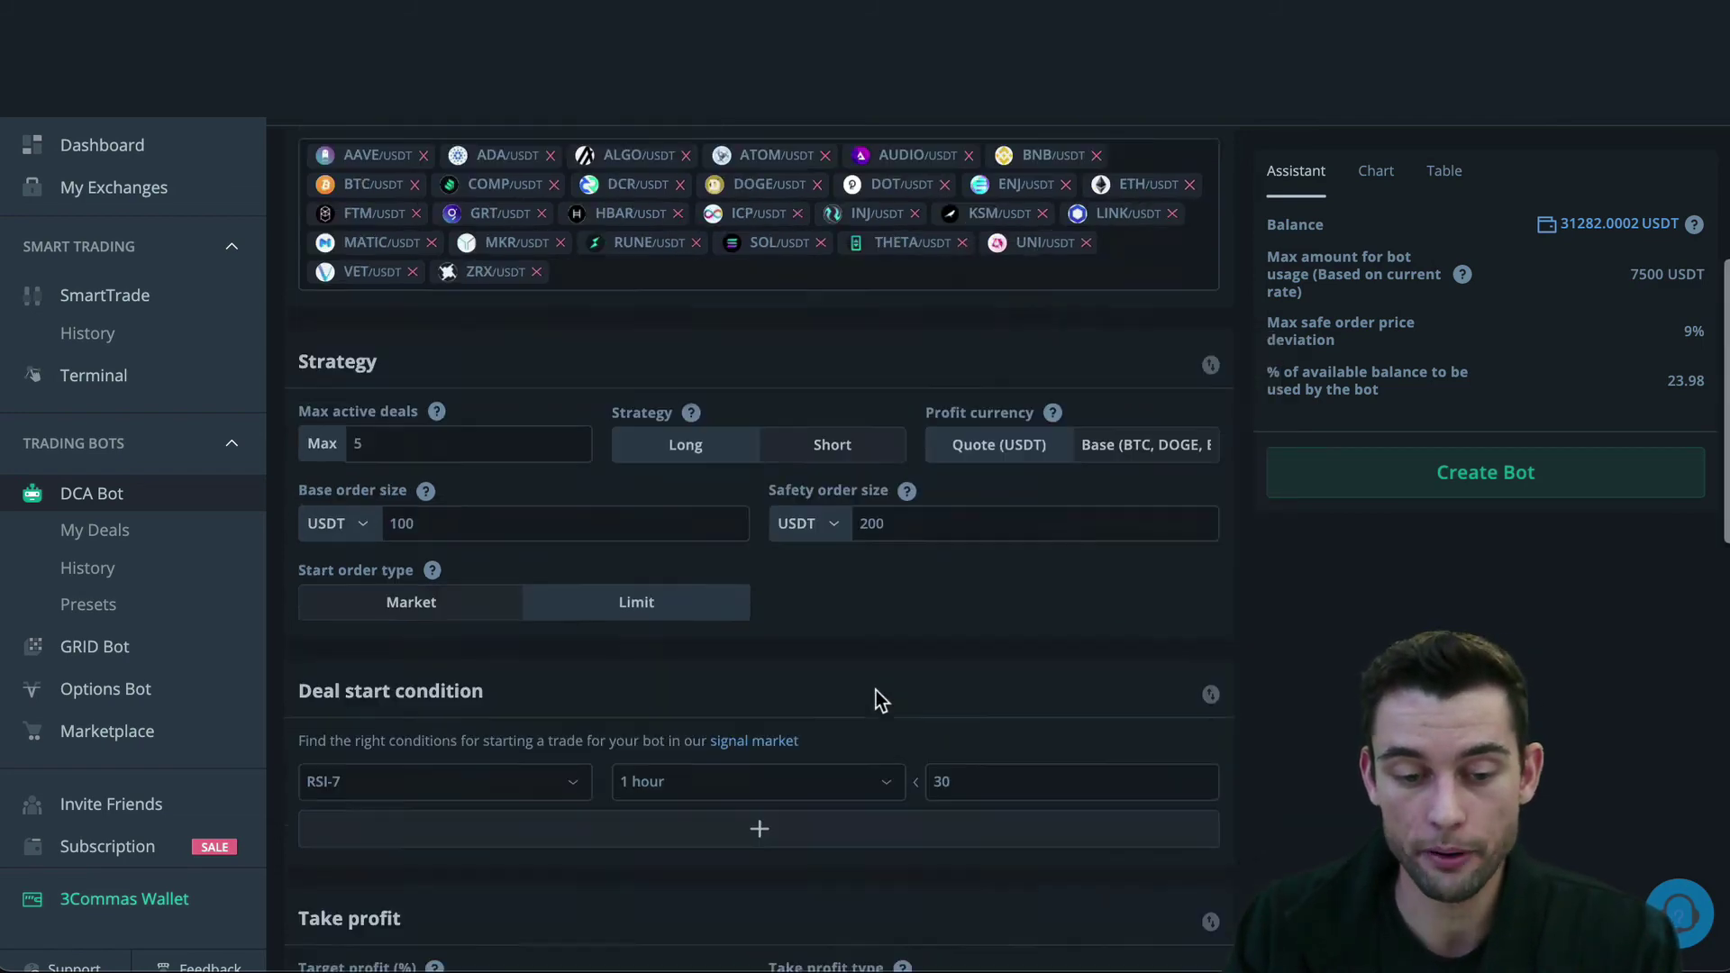
scroll(881, 701, down, 7)
click(927, 679)
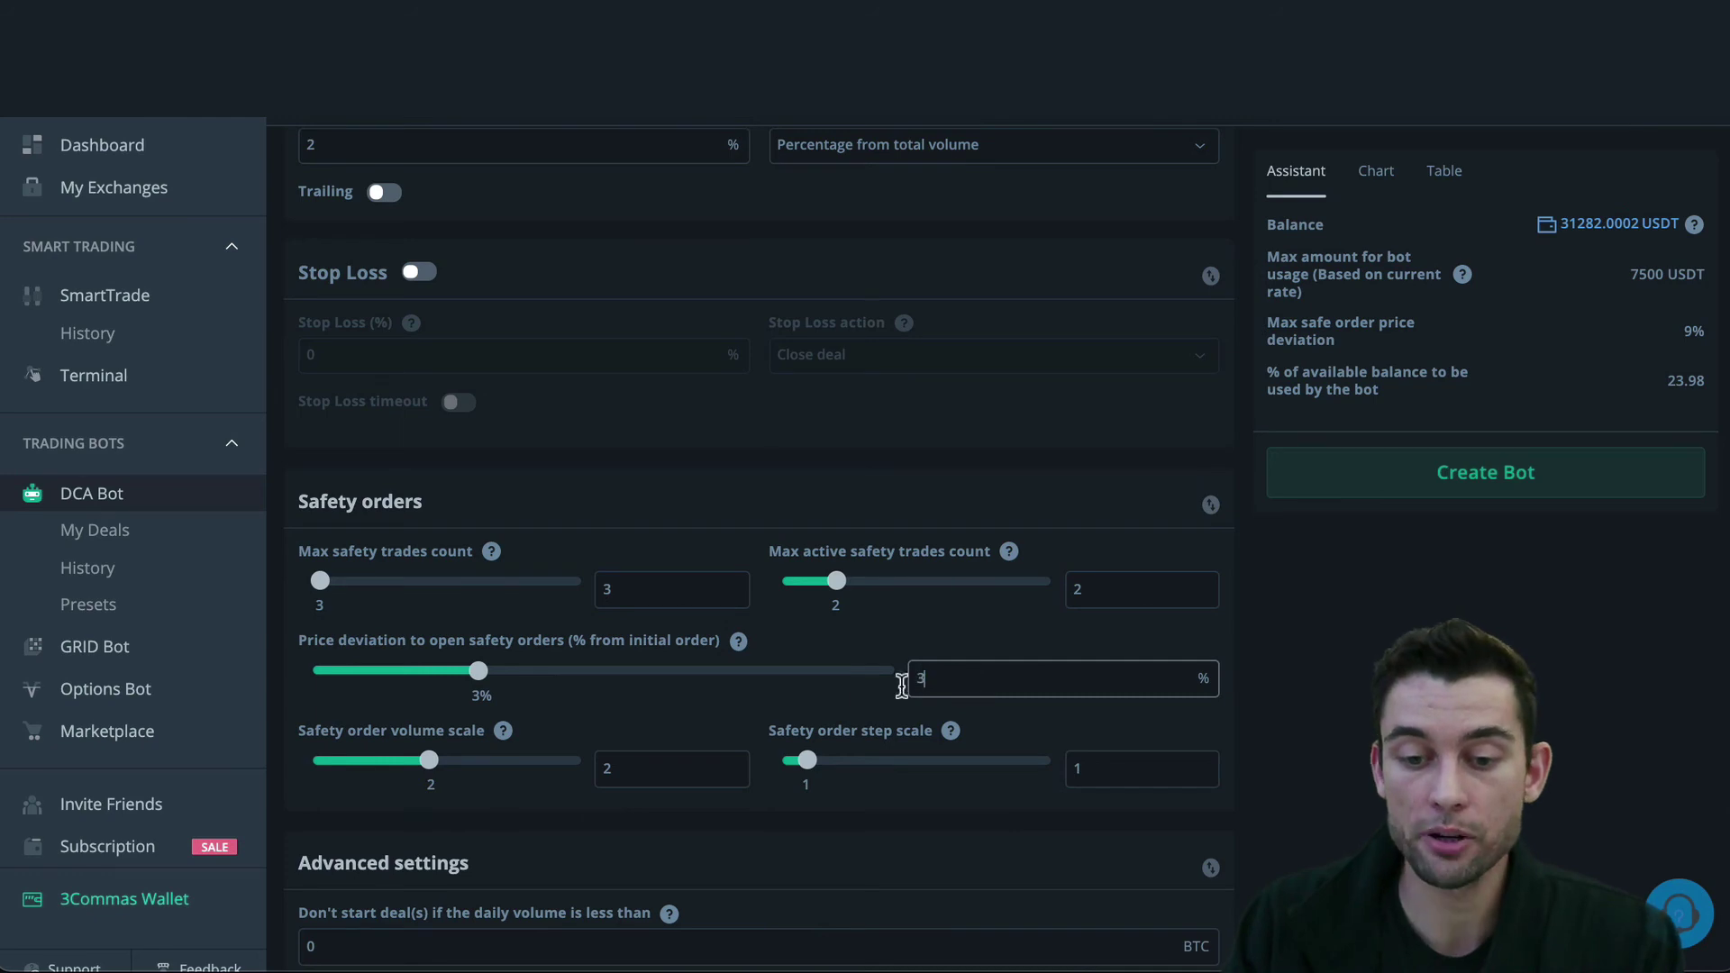
click(692, 590)
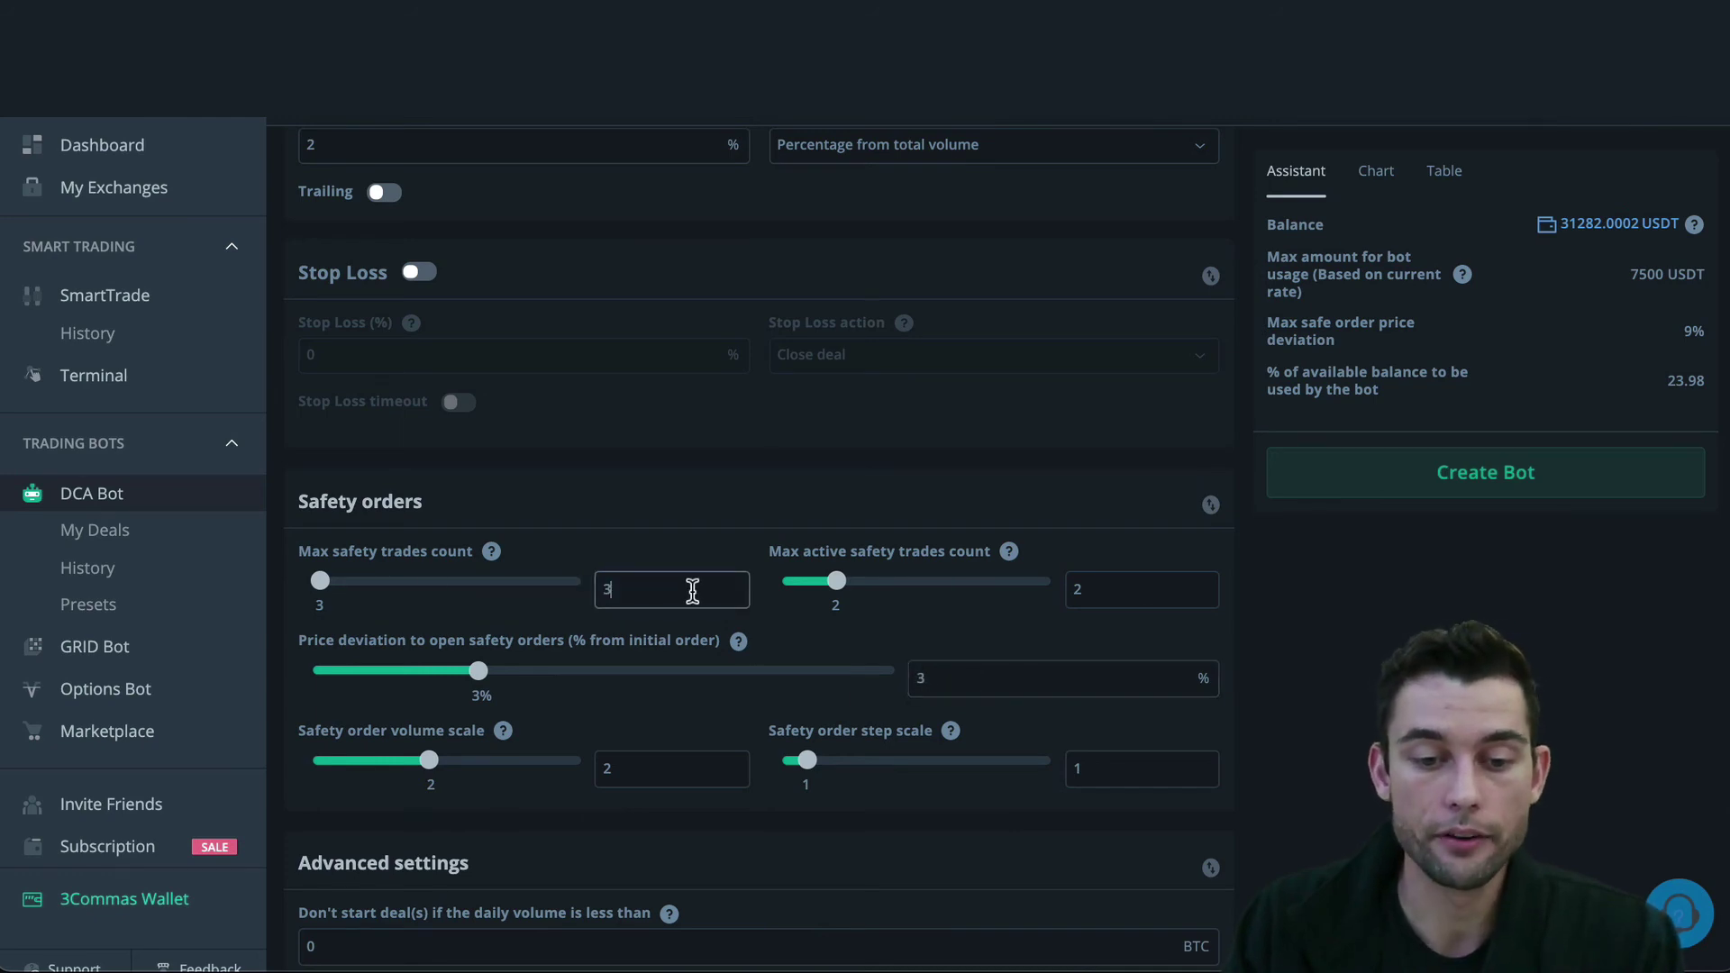
click(949, 664)
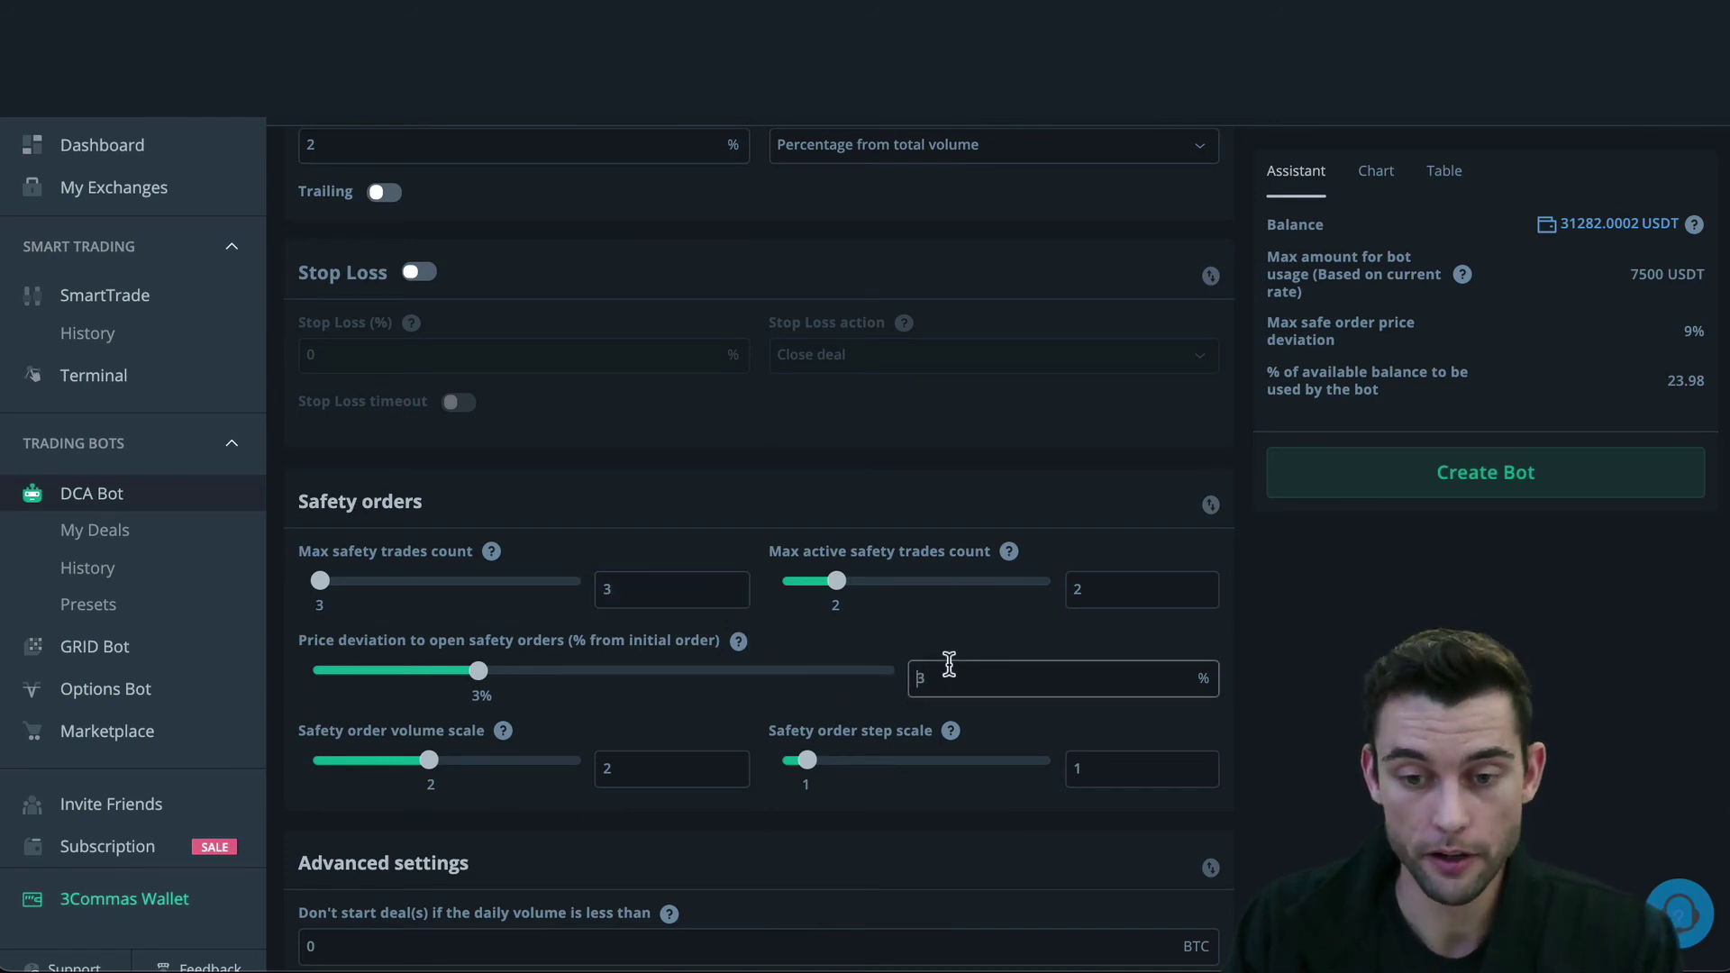
click(621, 770)
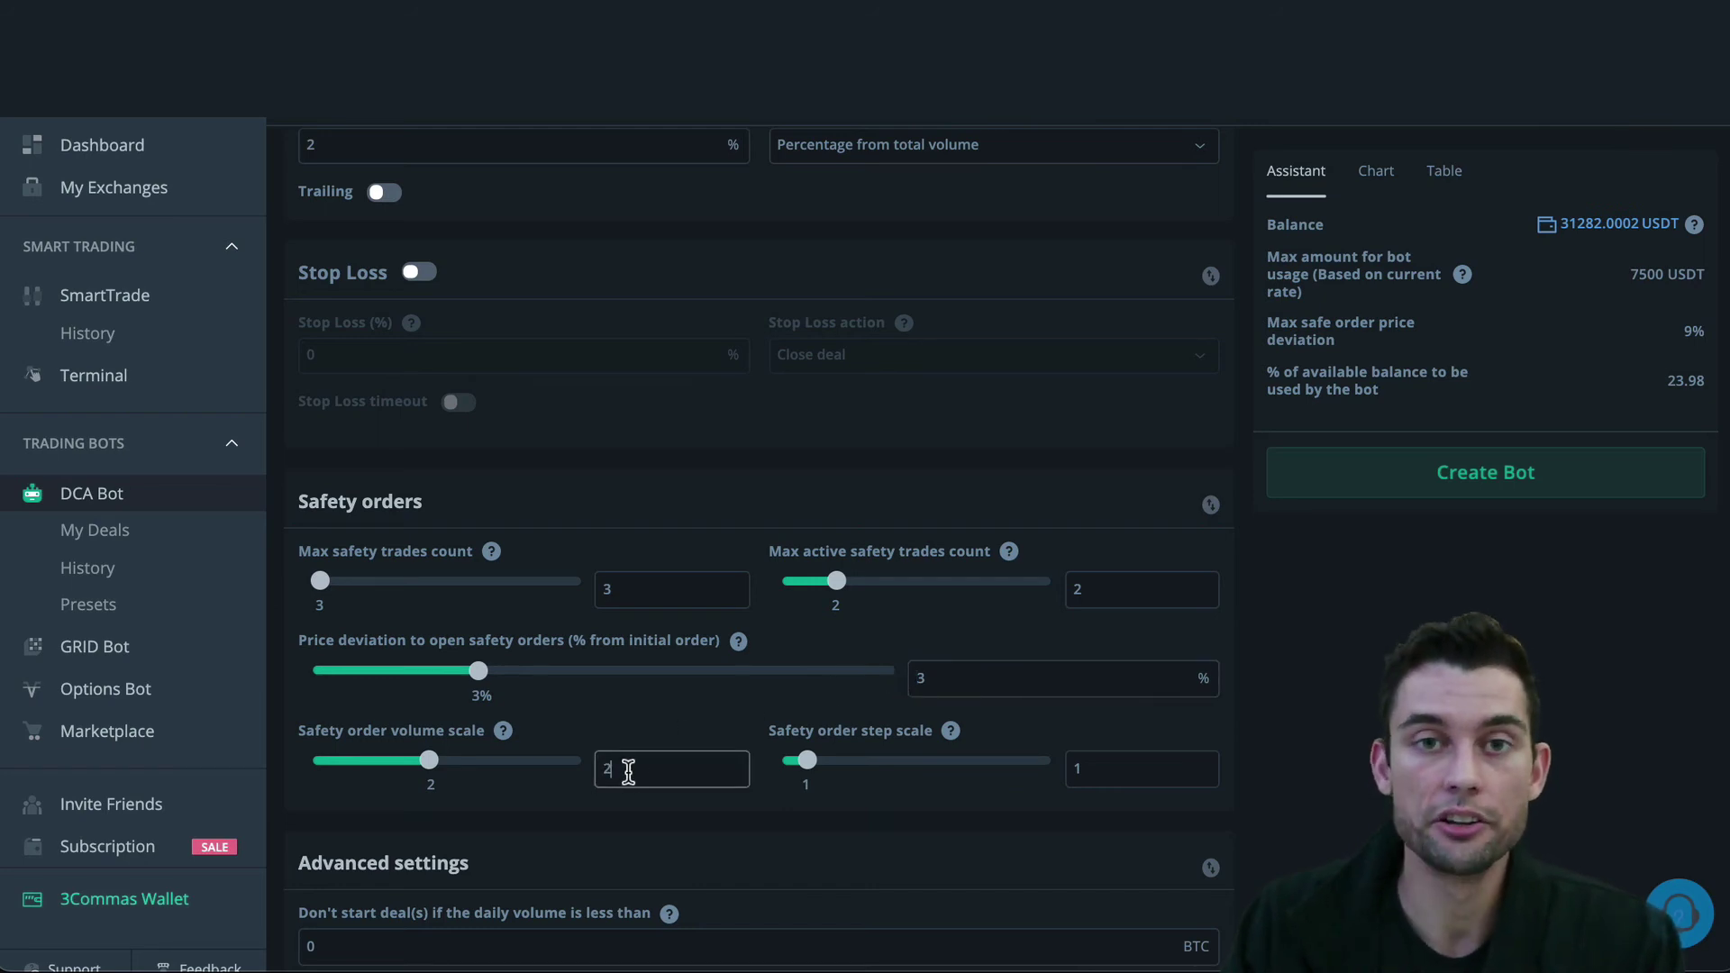
Compare the safety order size with the price deviation and safety order volume scale settings
scroll(629, 771, up, 1)
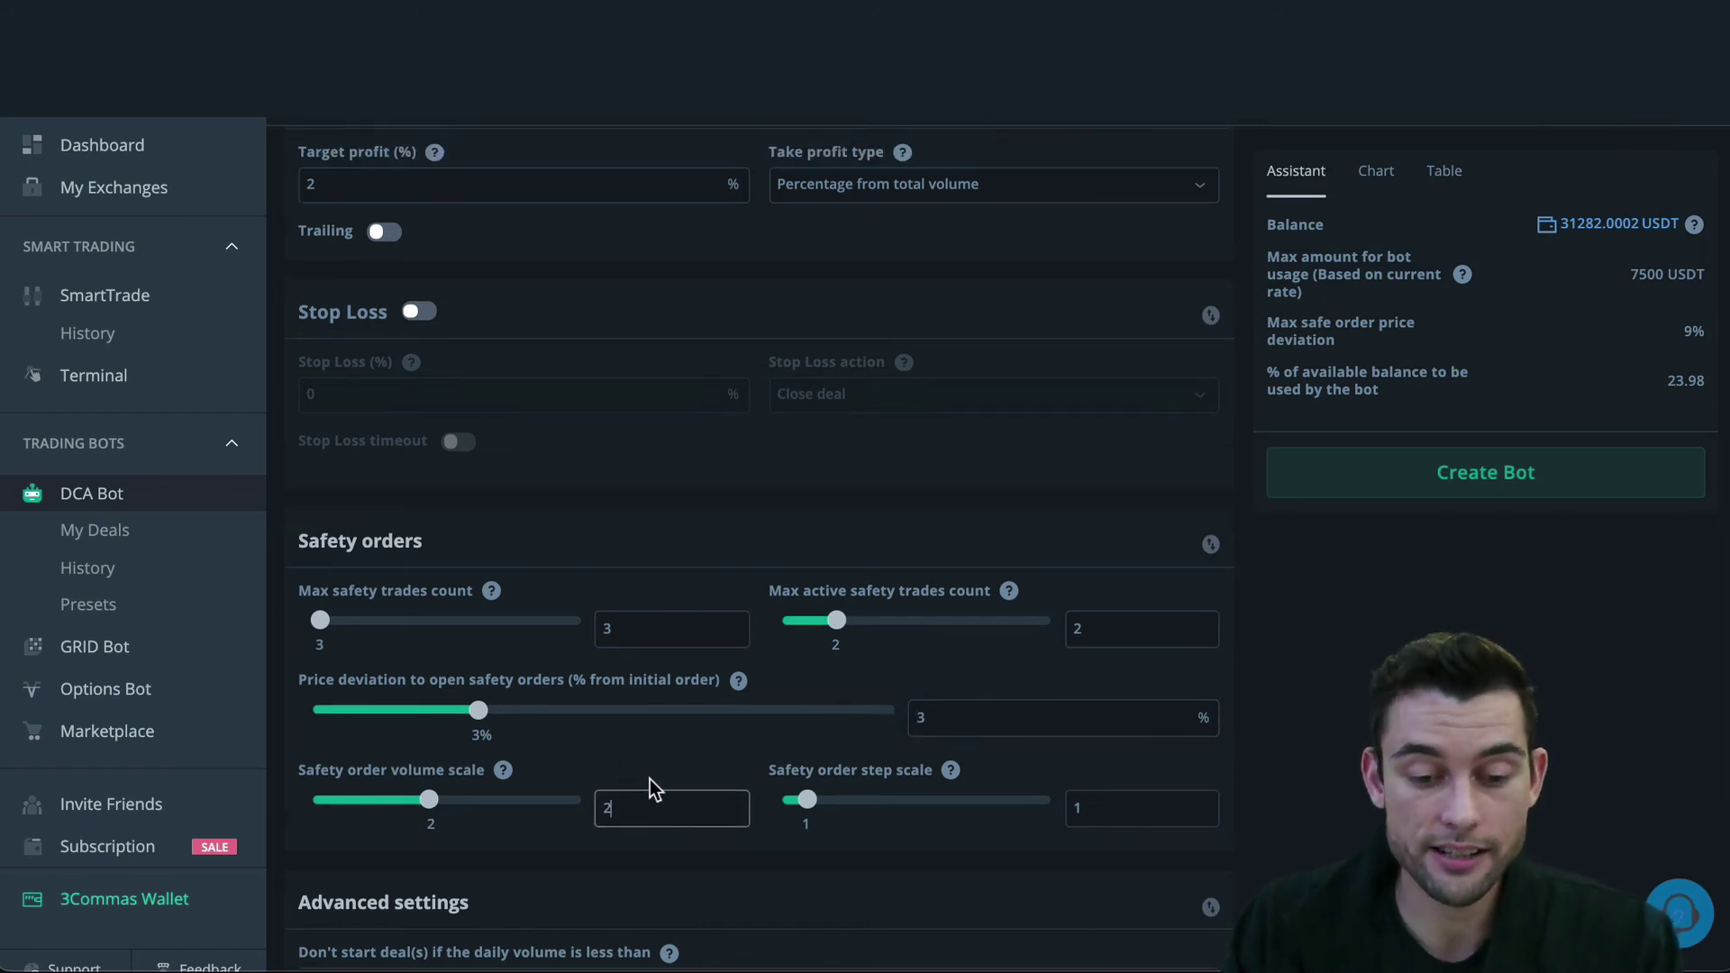
scroll(651, 780, up, 8)
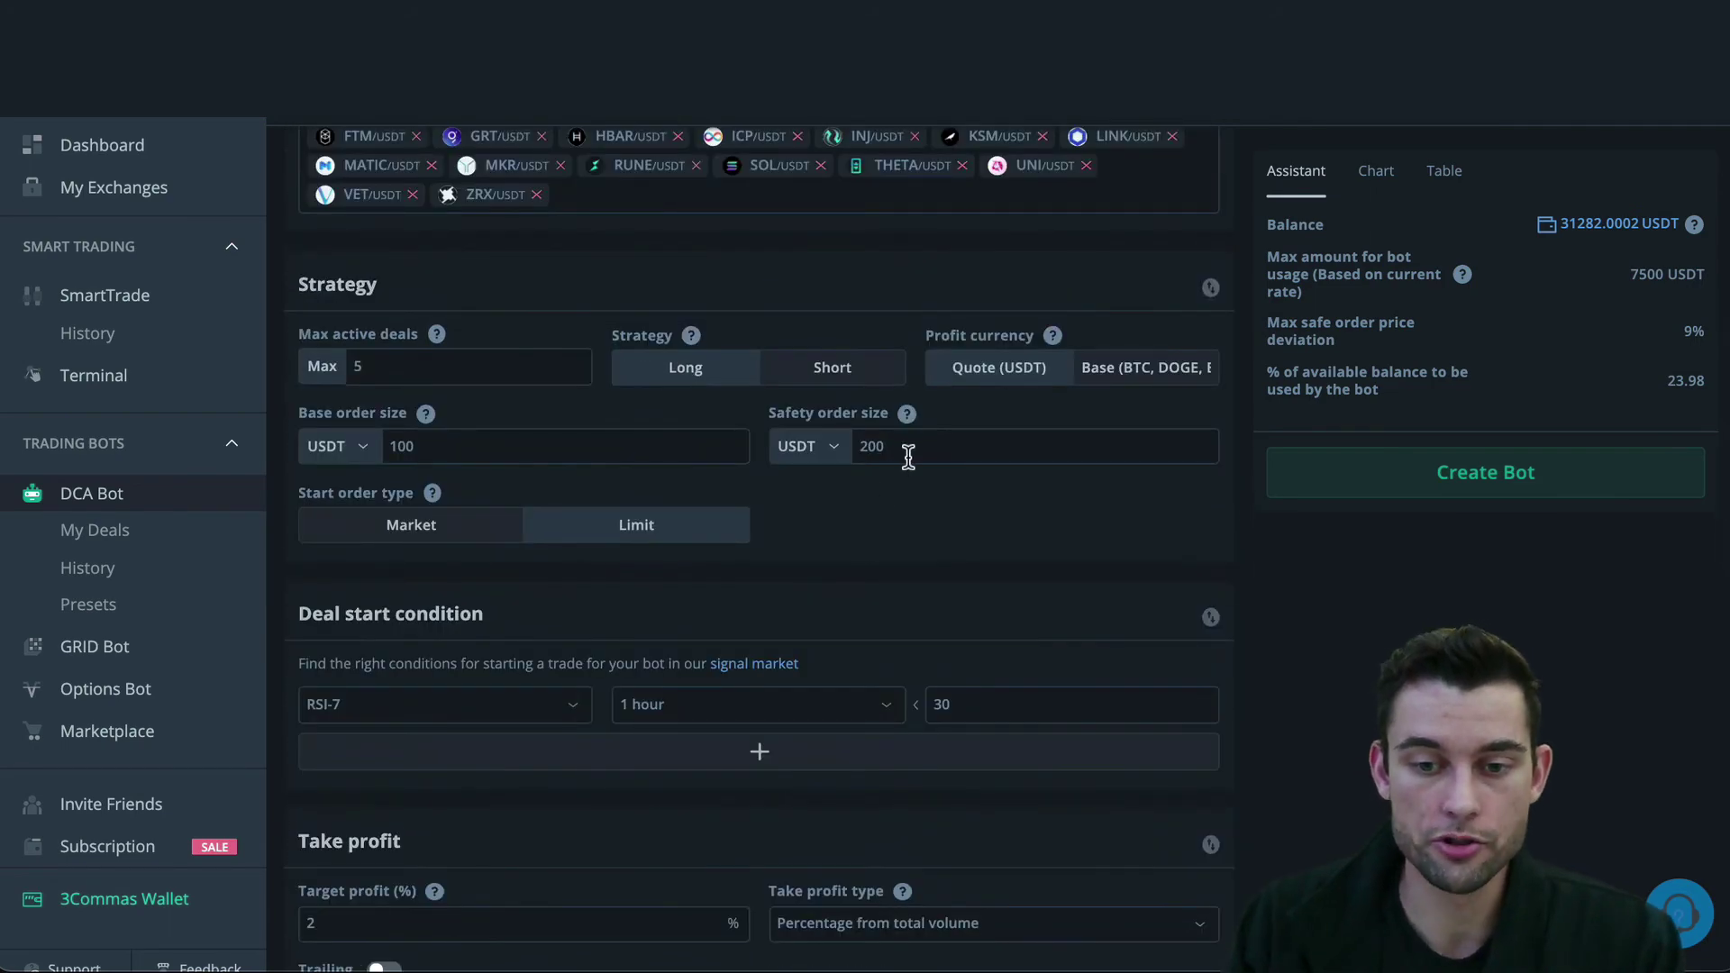
click(910, 454)
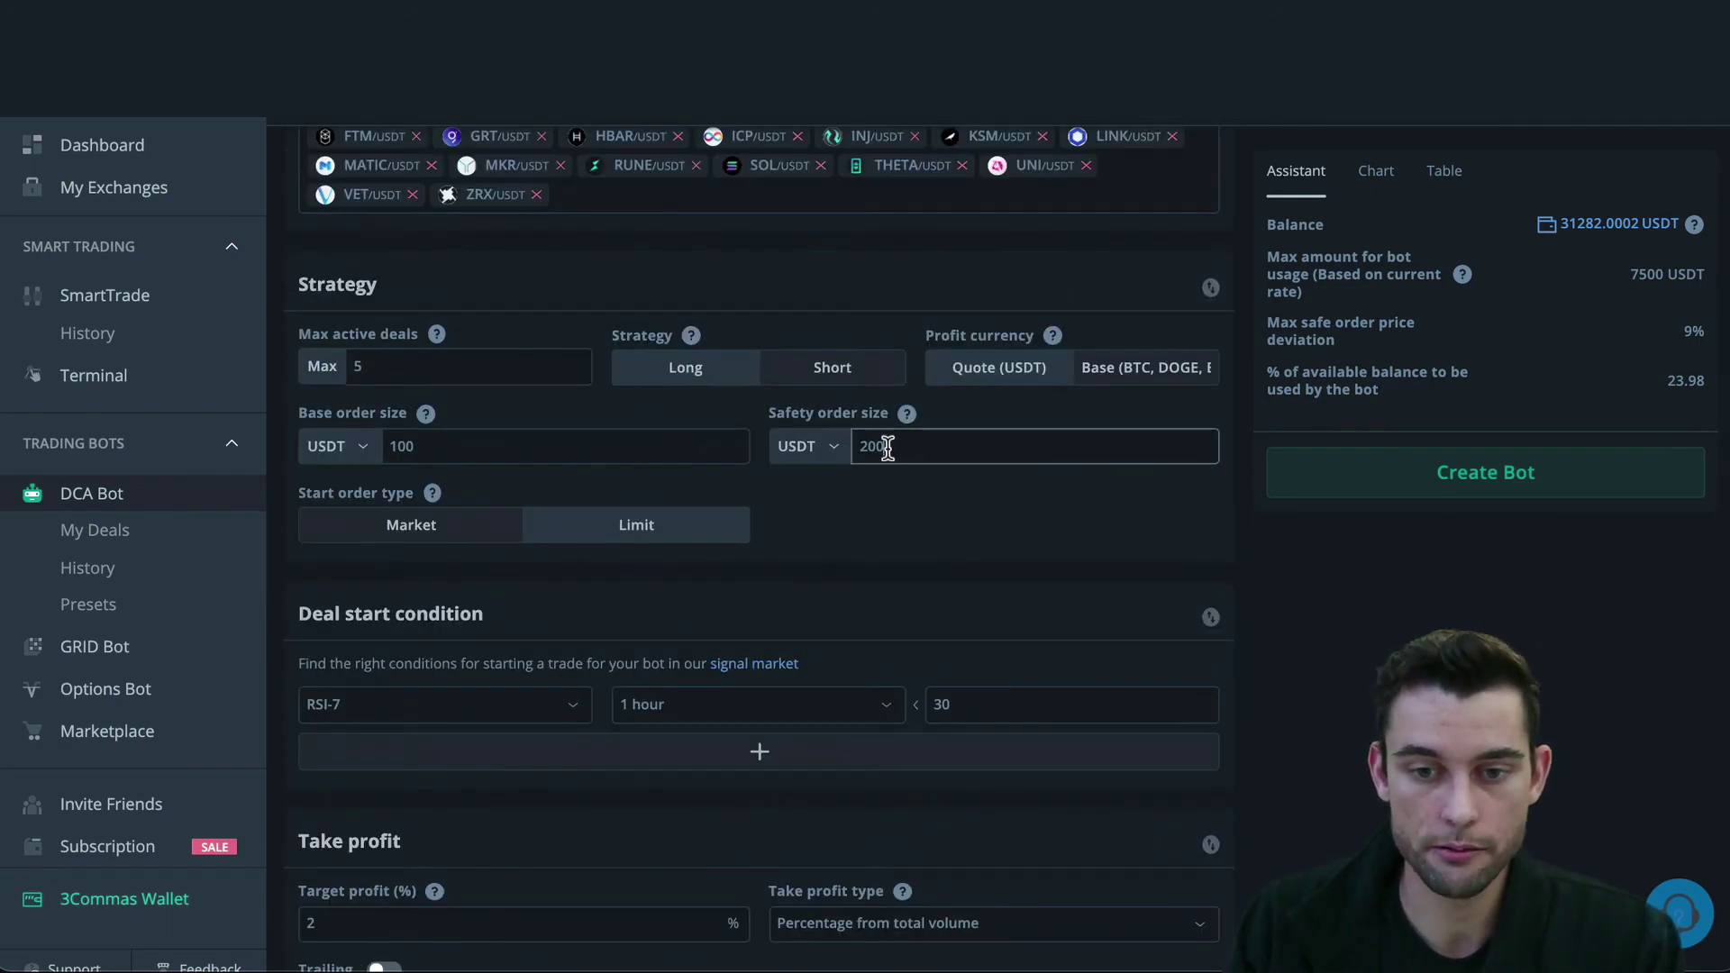
scroll(851, 581, down, 8)
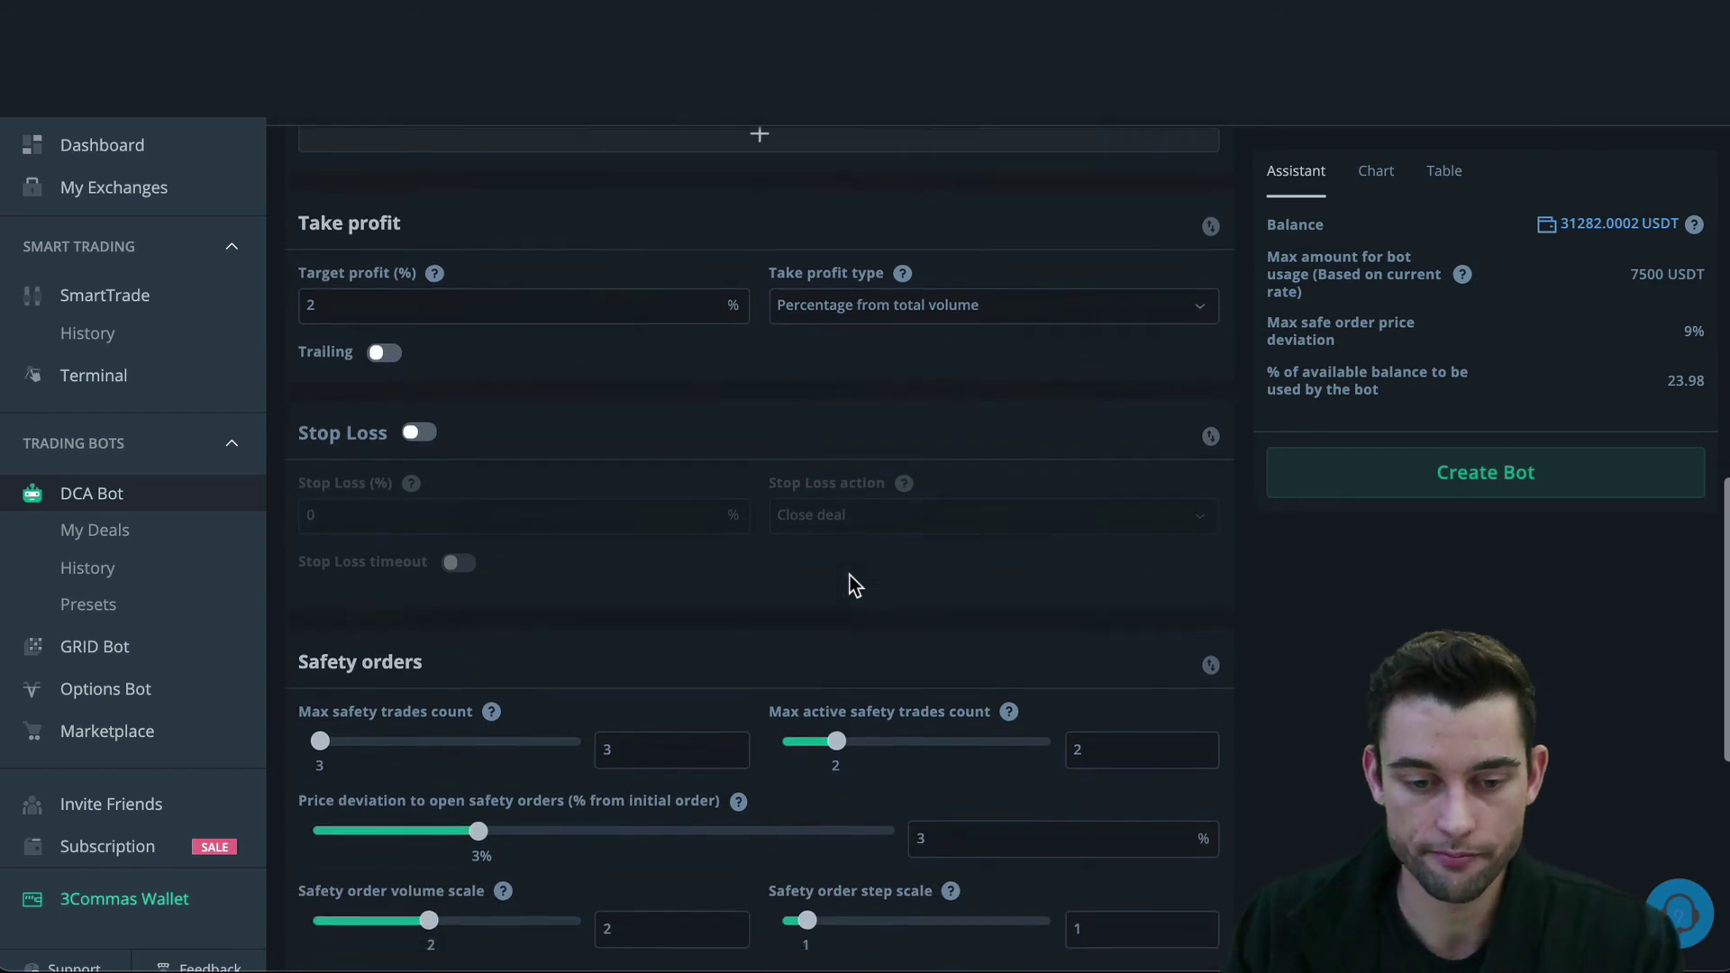
click(1012, 762)
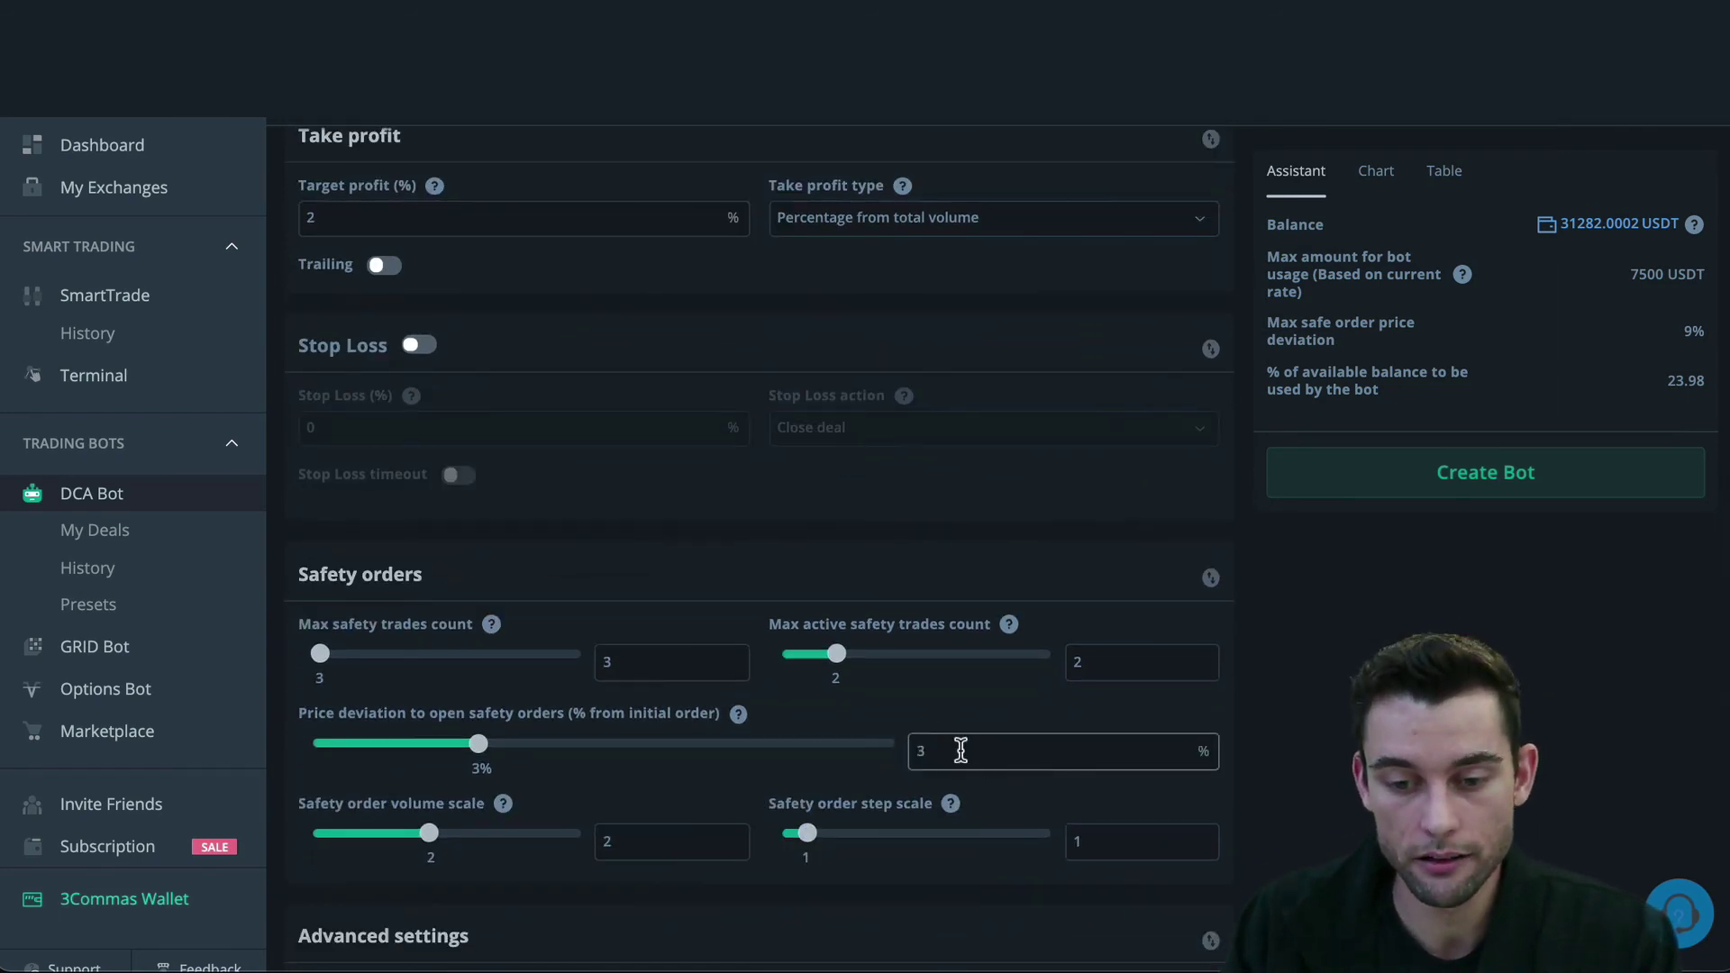
click(613, 841)
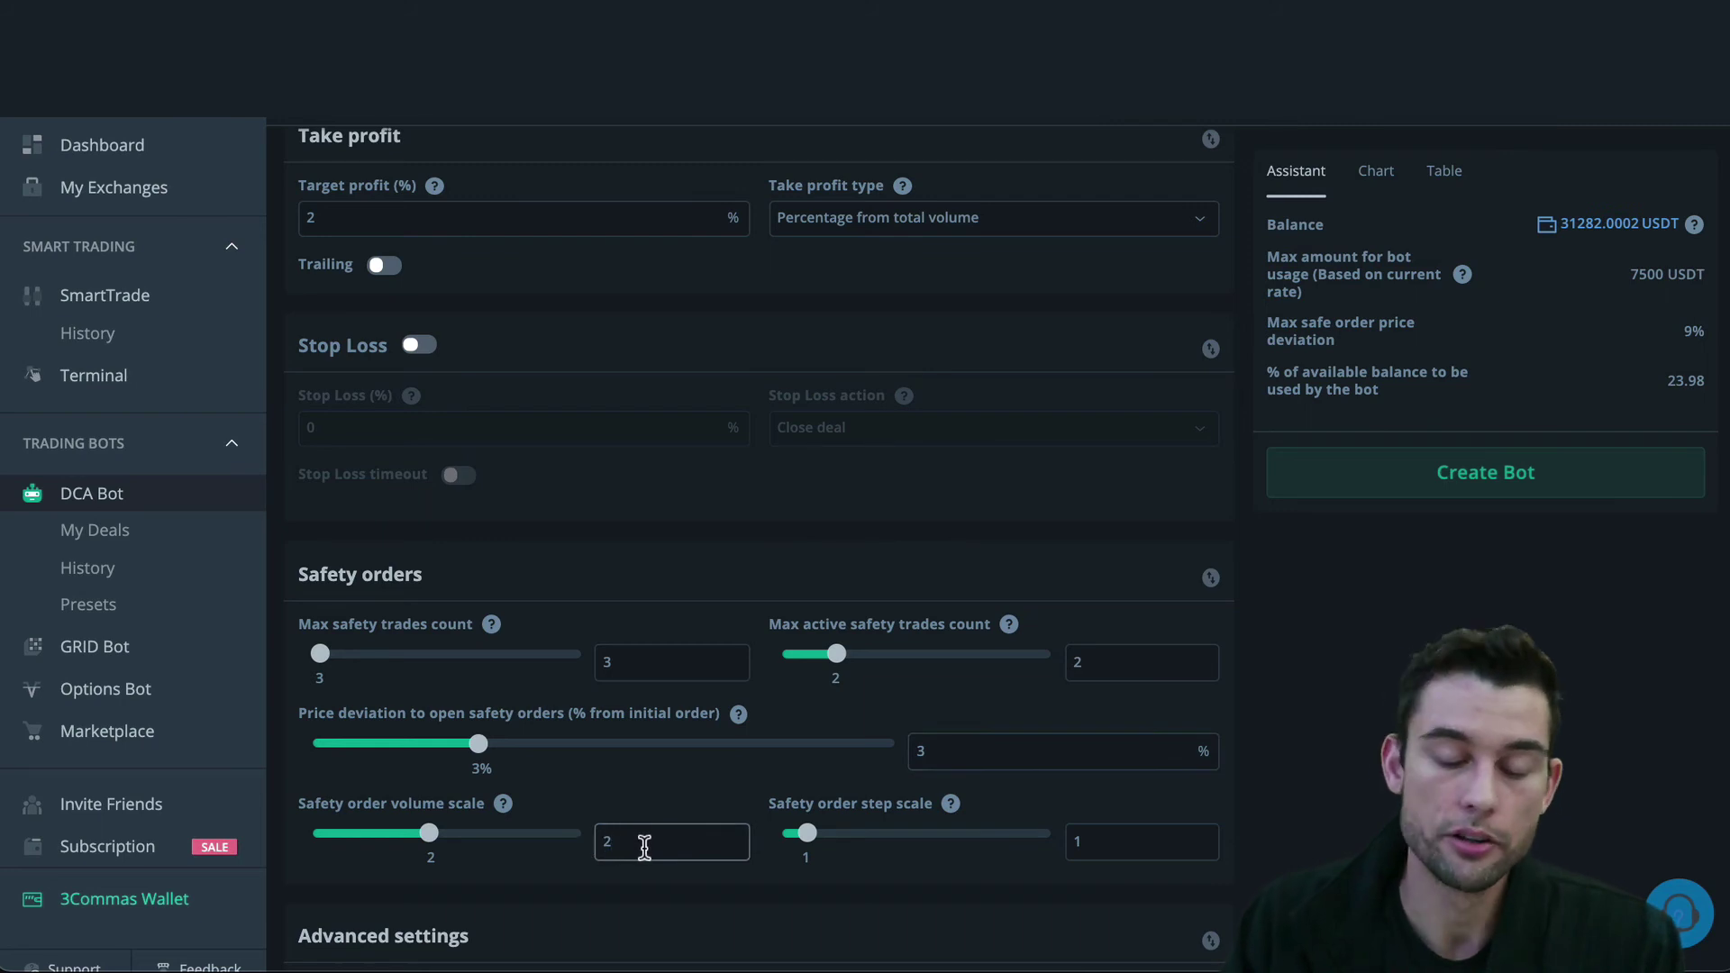
Show the used amount chart and inspect the individual order amounts at steps 2 and 3
click(1369, 185)
mouse_move(1581, 535)
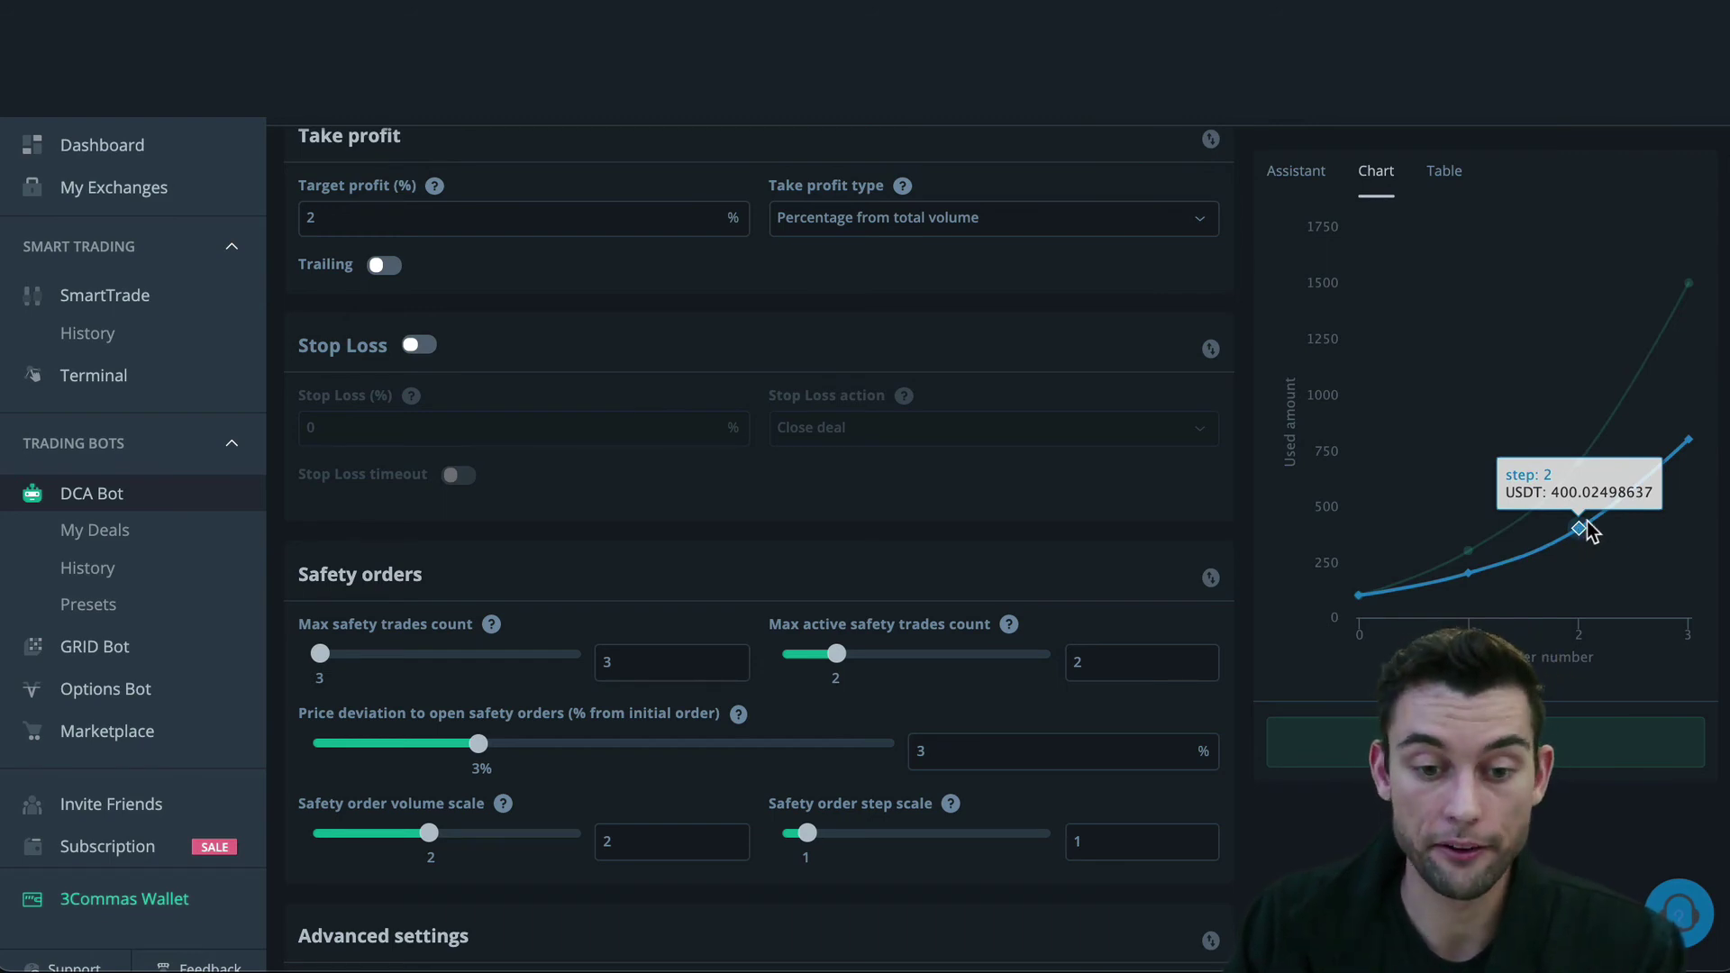
mouse_move(1683, 451)
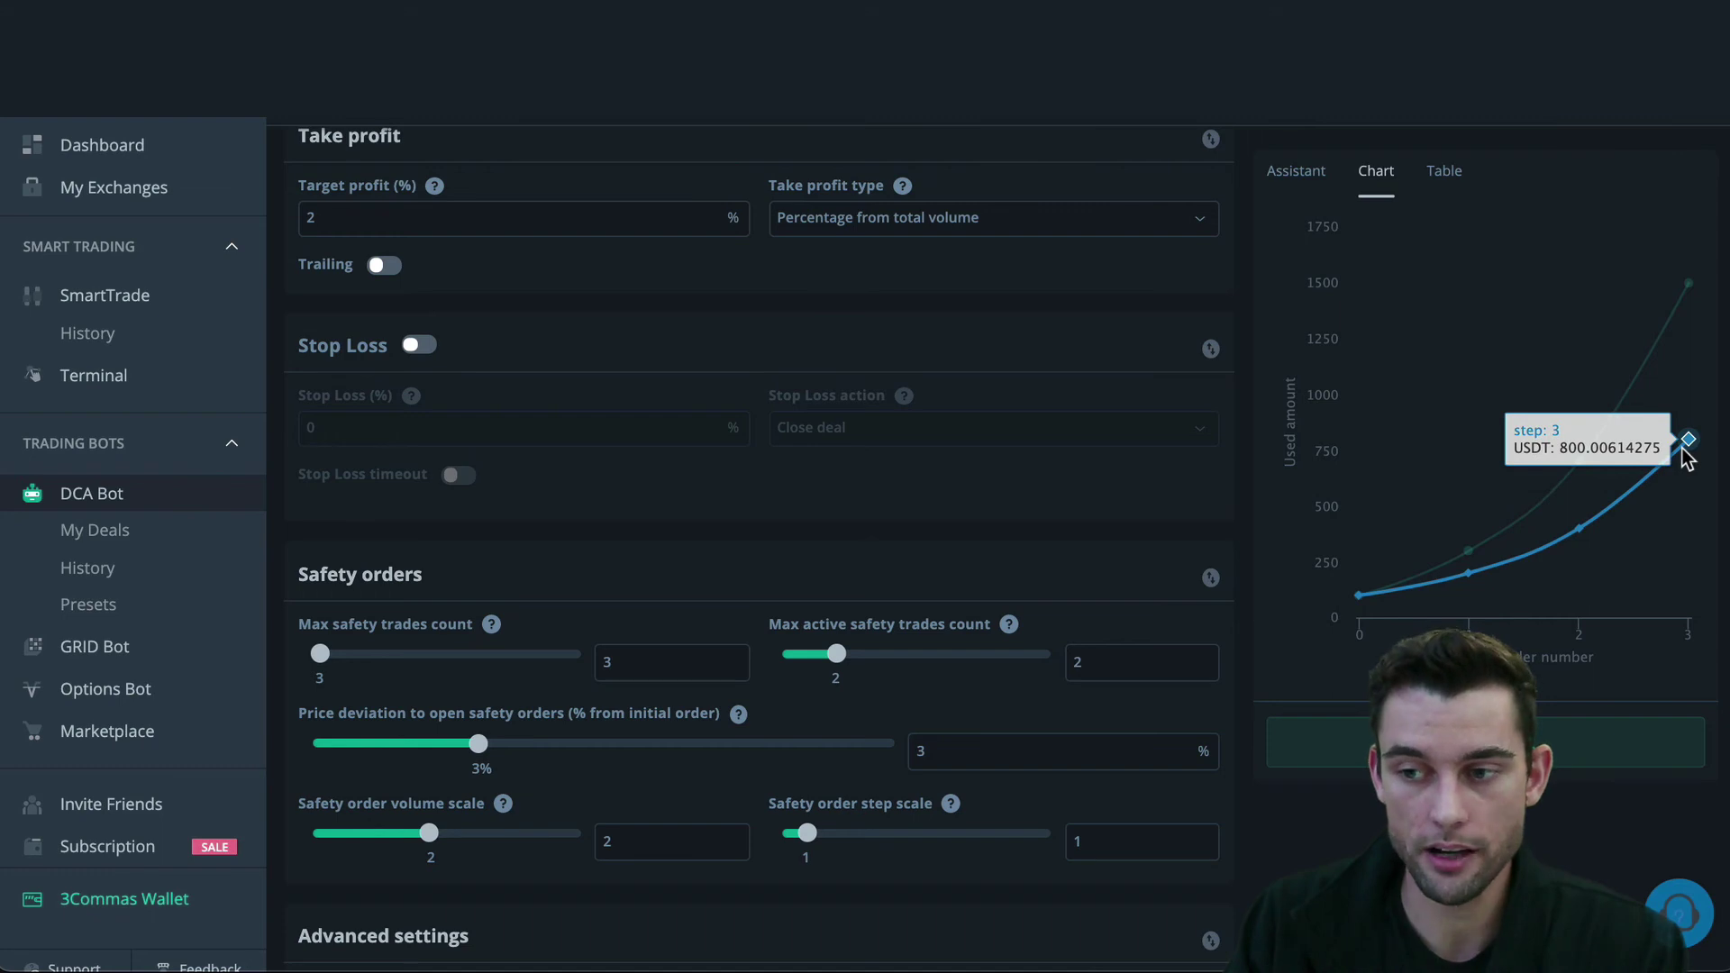
Inspect the total used amount at step 3 of the chart and compare it with the max active deals and the assistant's max bot usage
mouse_move(1678, 289)
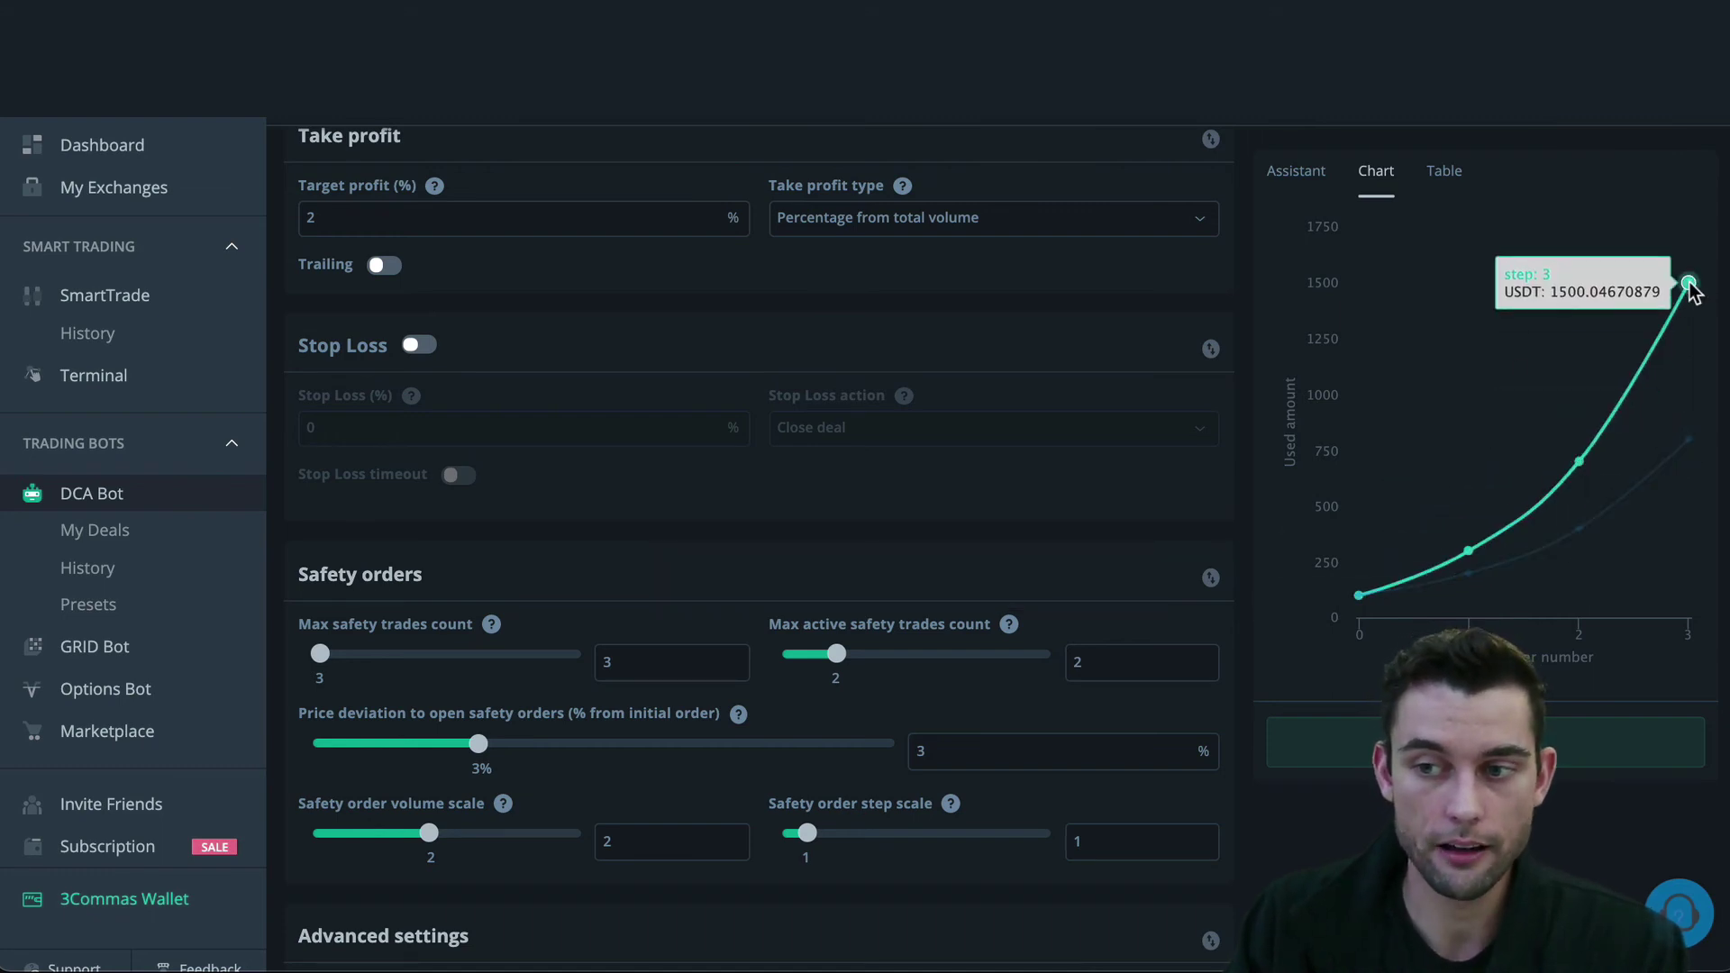
scroll(640, 587, up, 8)
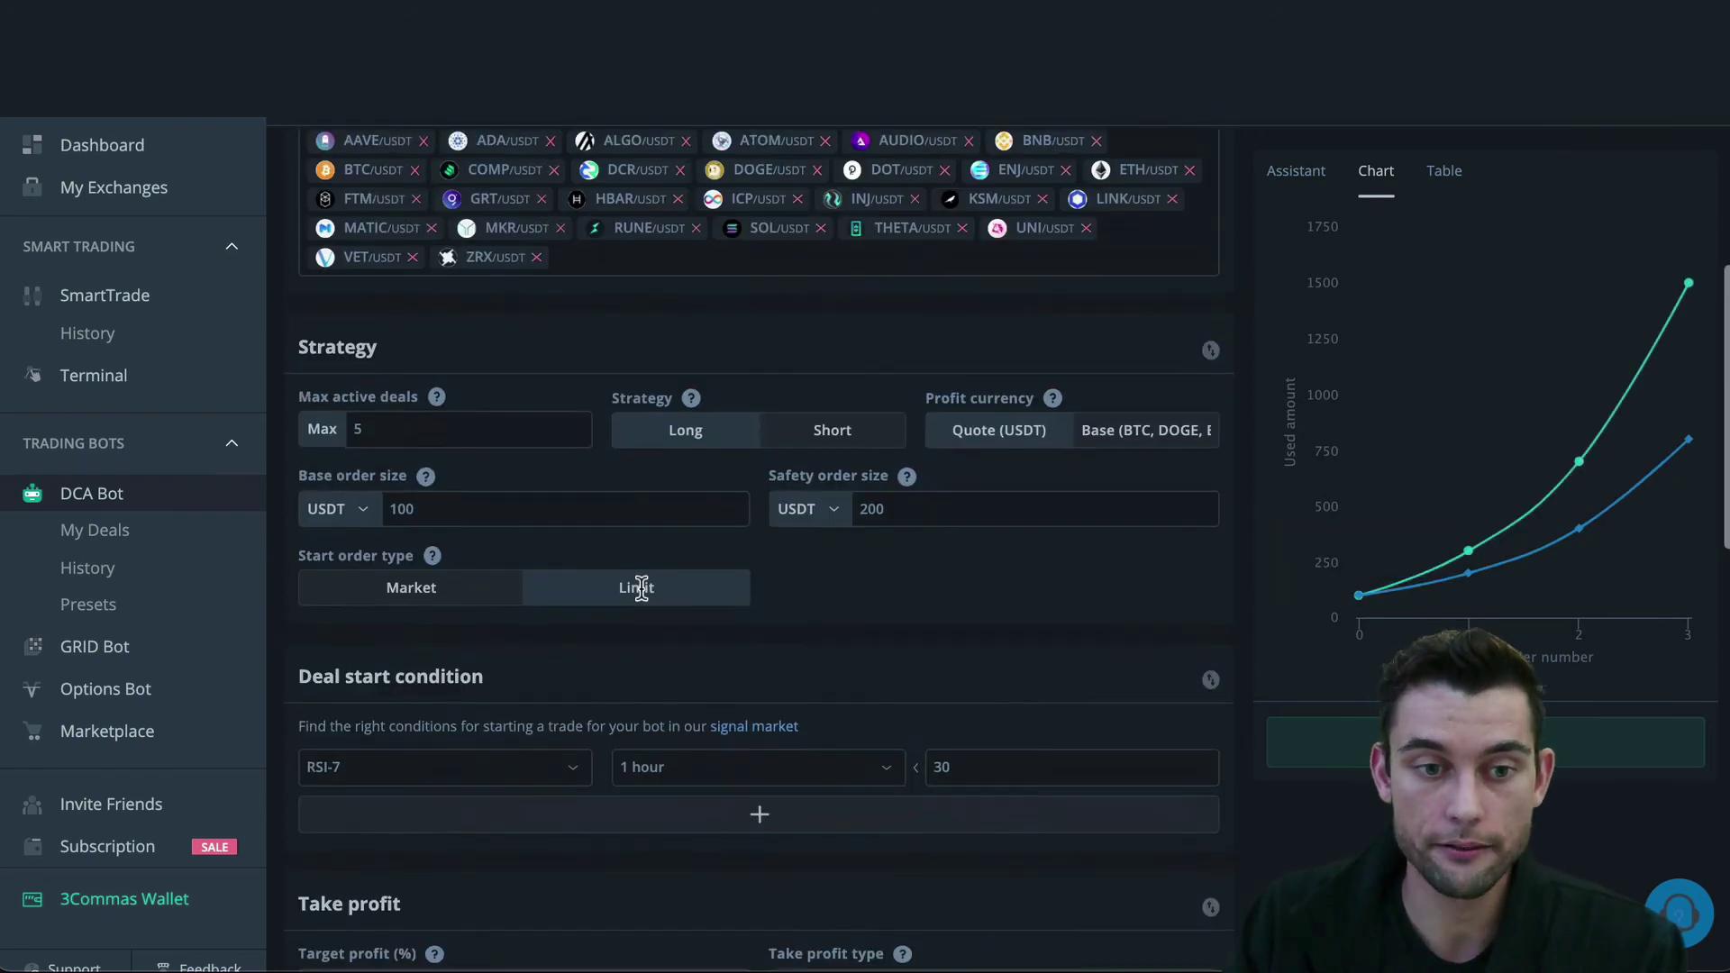
click(412, 429)
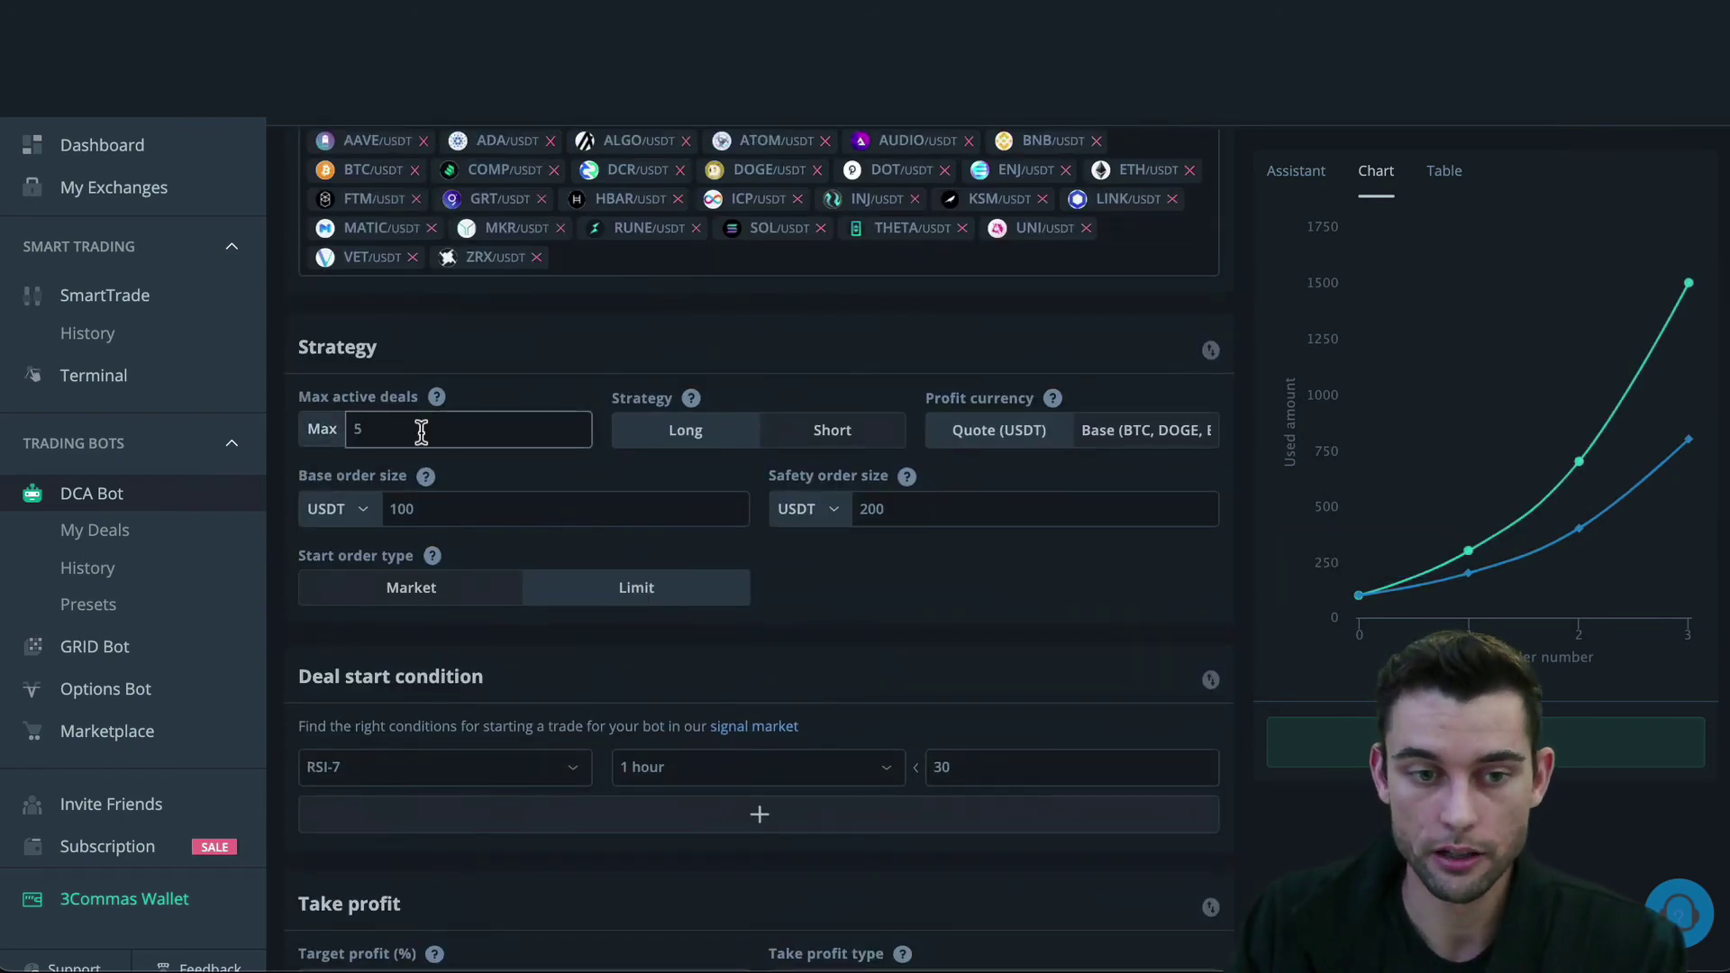
scroll(421, 432, up, 3)
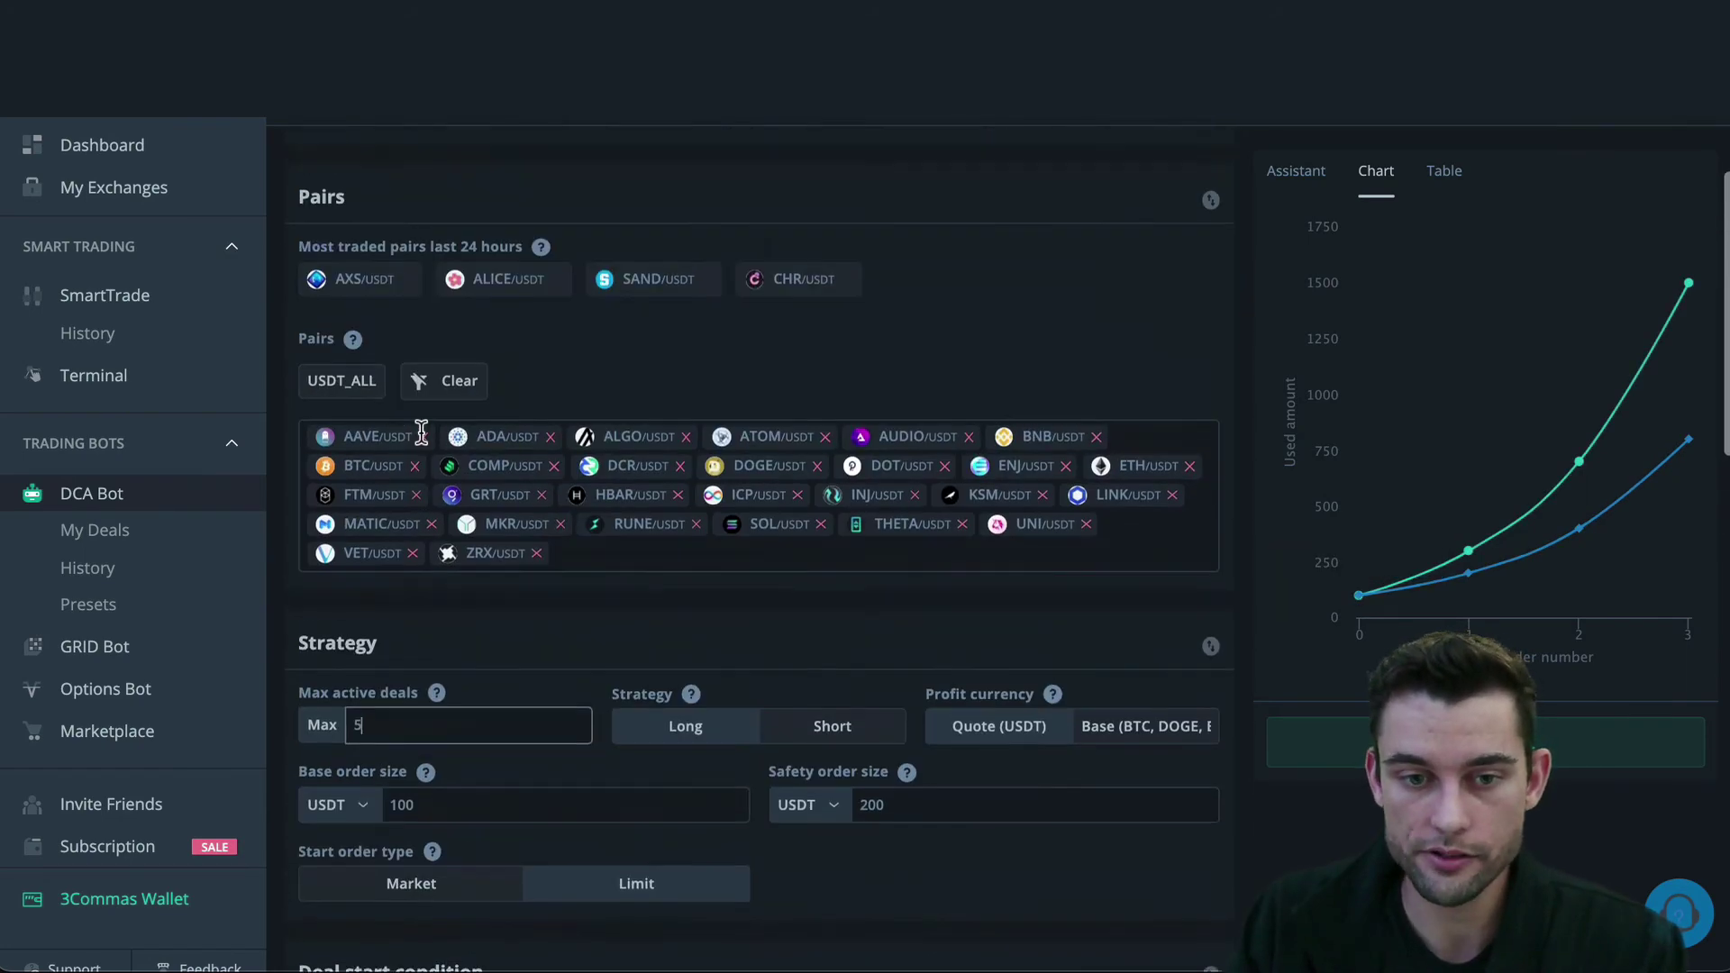
click(1290, 178)
drag(1628, 275, 1681, 276)
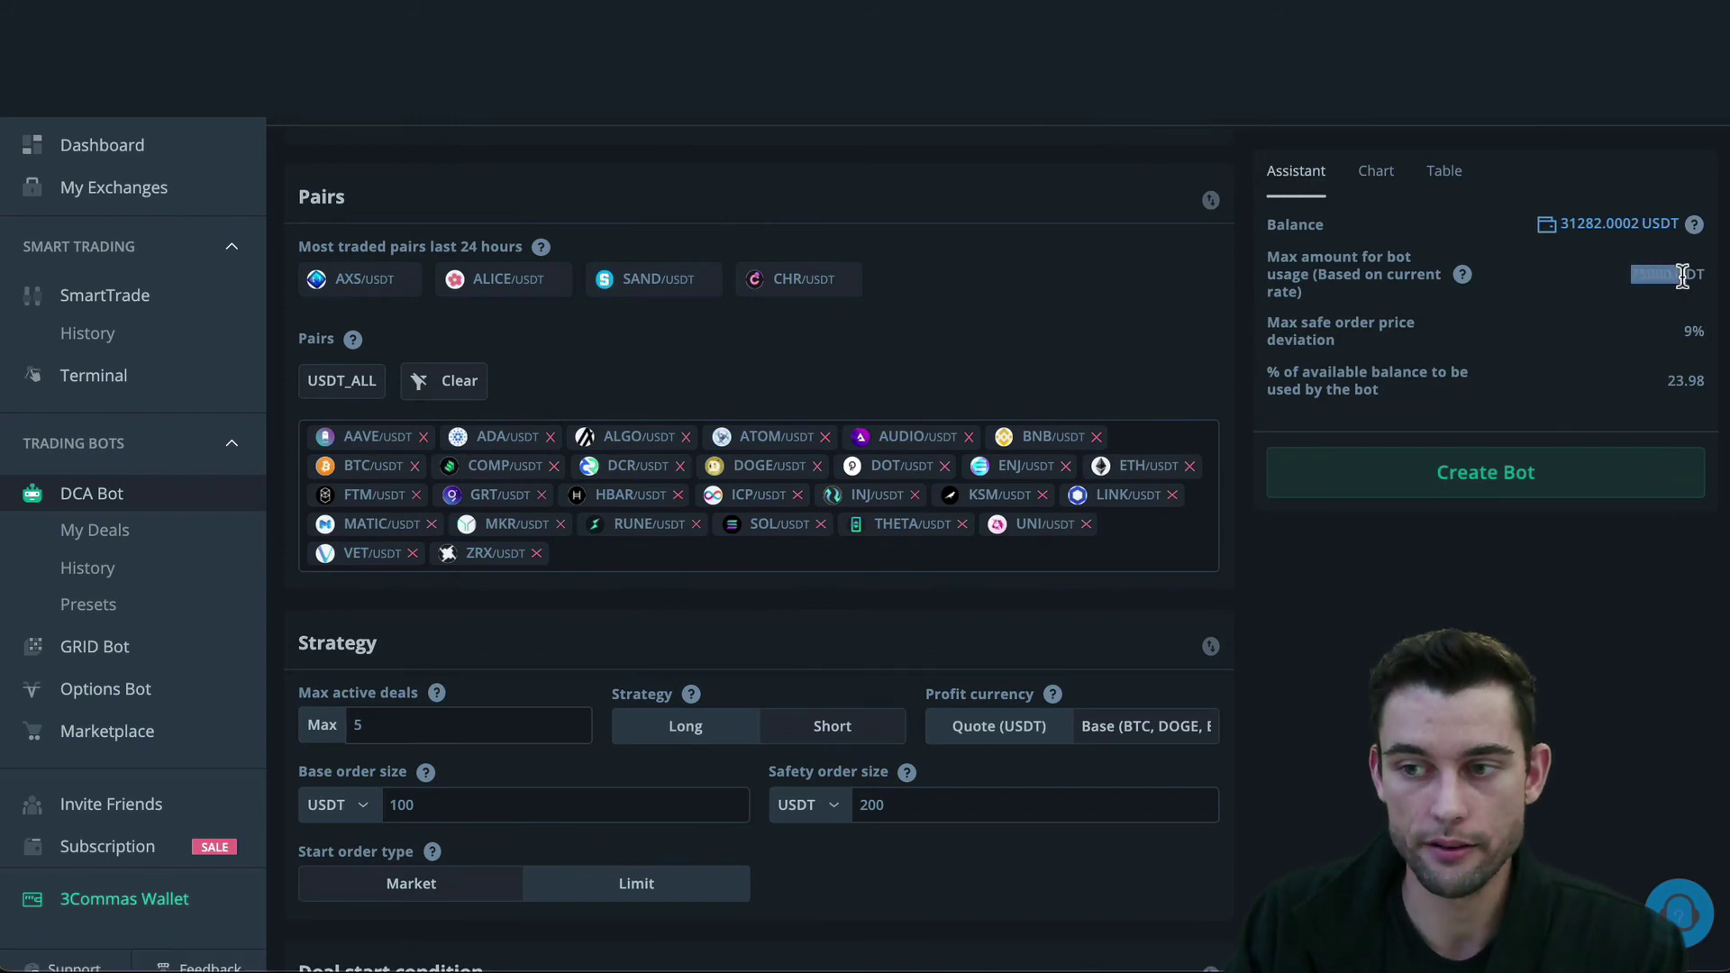
click(1641, 319)
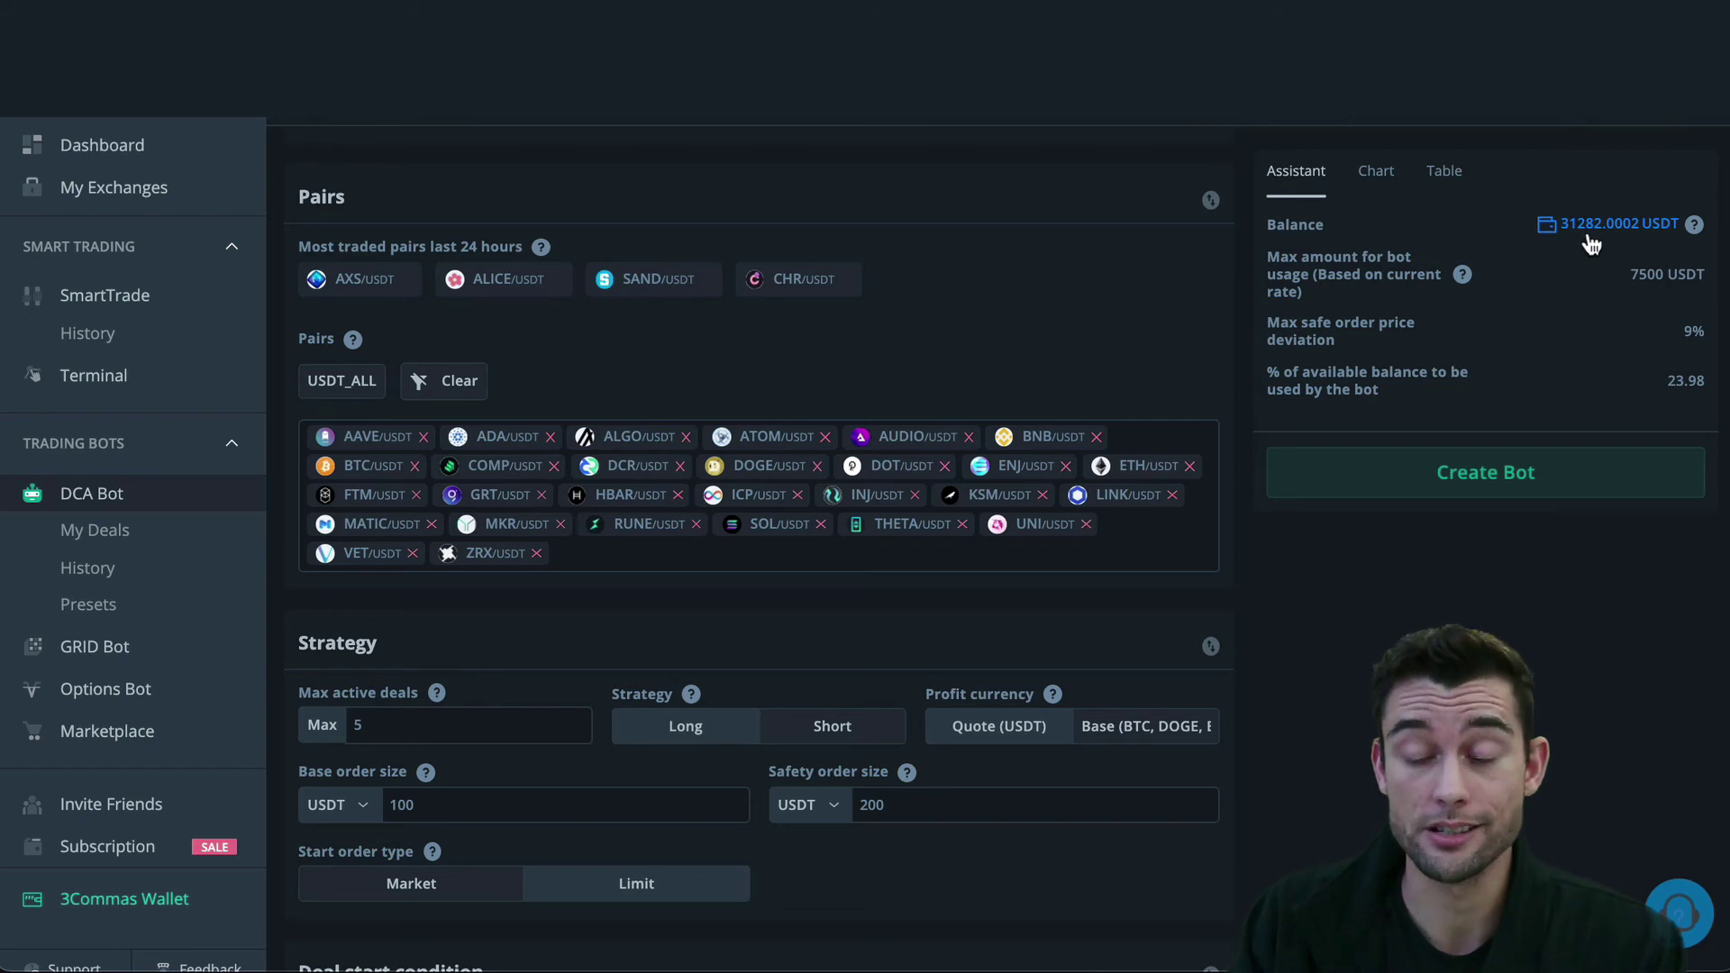
click(1655, 279)
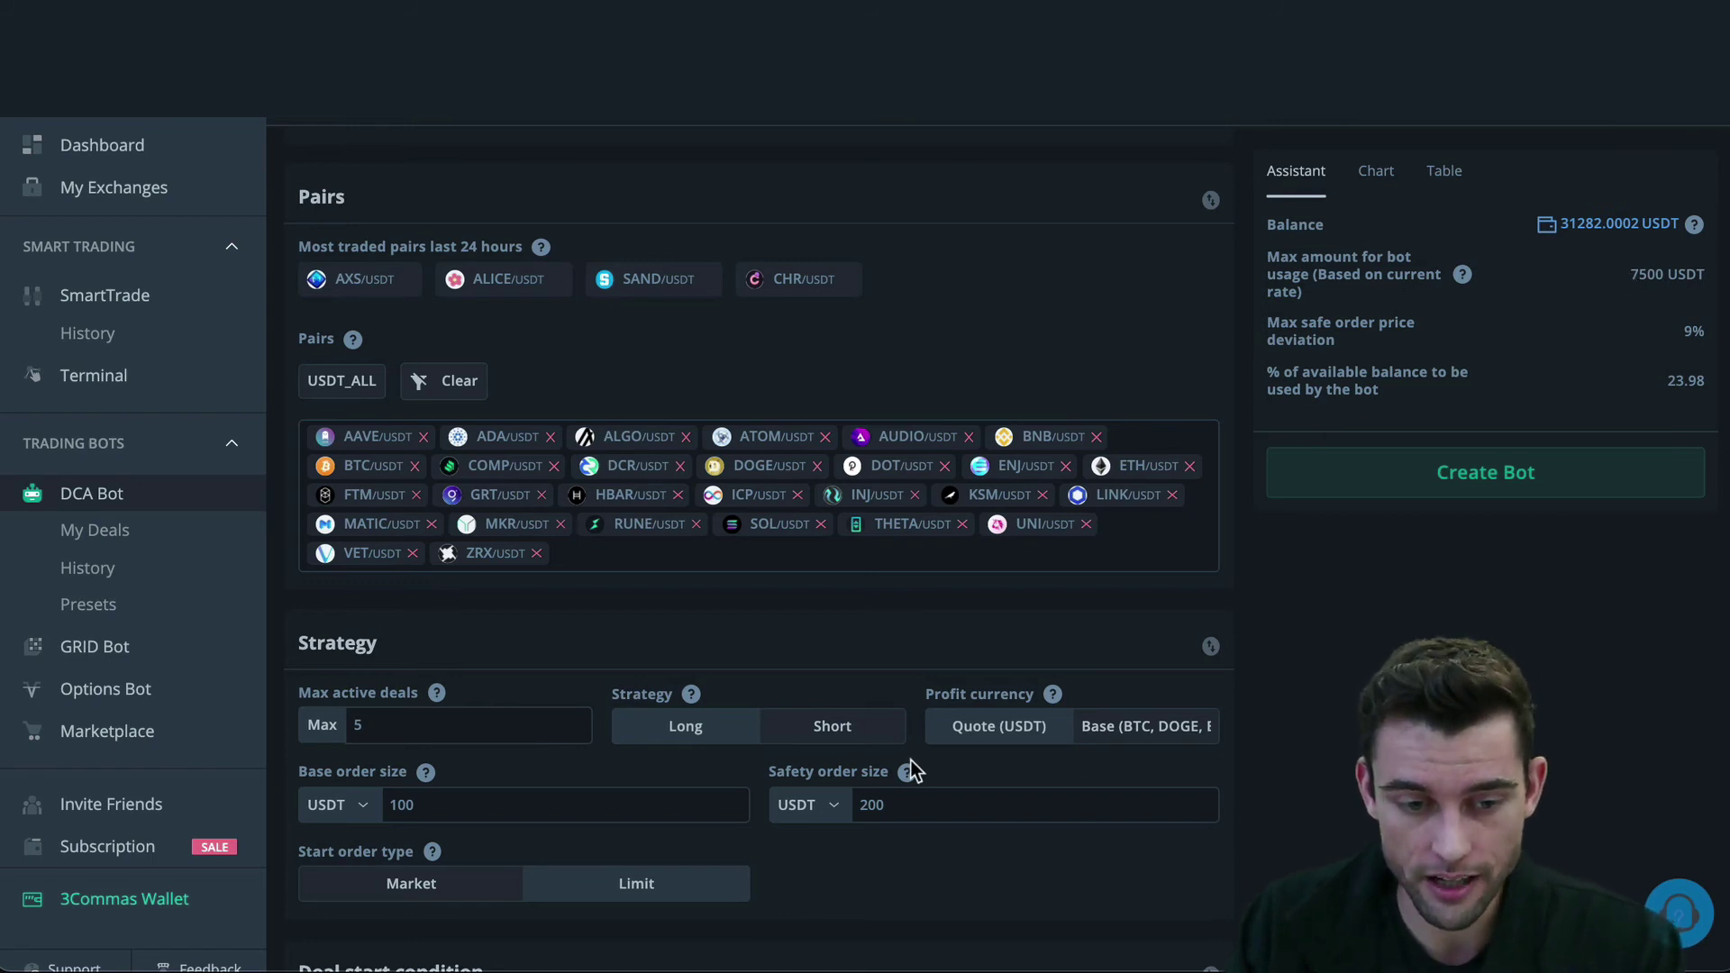
Set the base order size to 1000 USDT and the safety order size to 2000 USDT to test the bot's capital usage
click(388, 803)
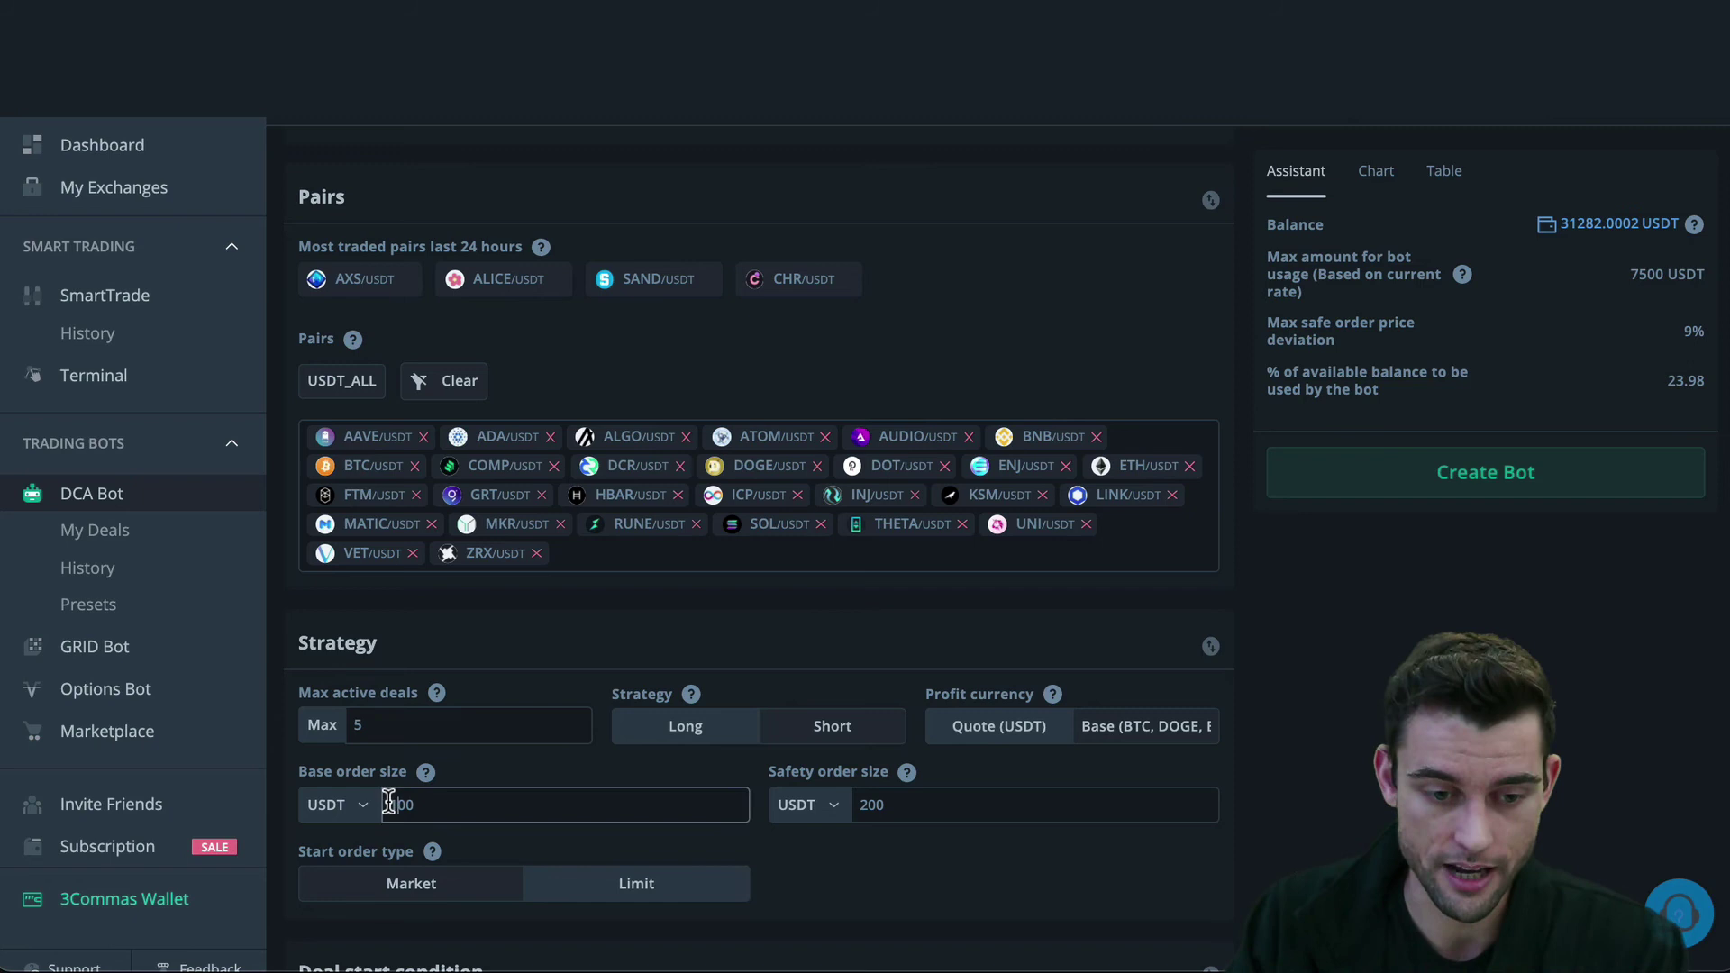
click(618, 807)
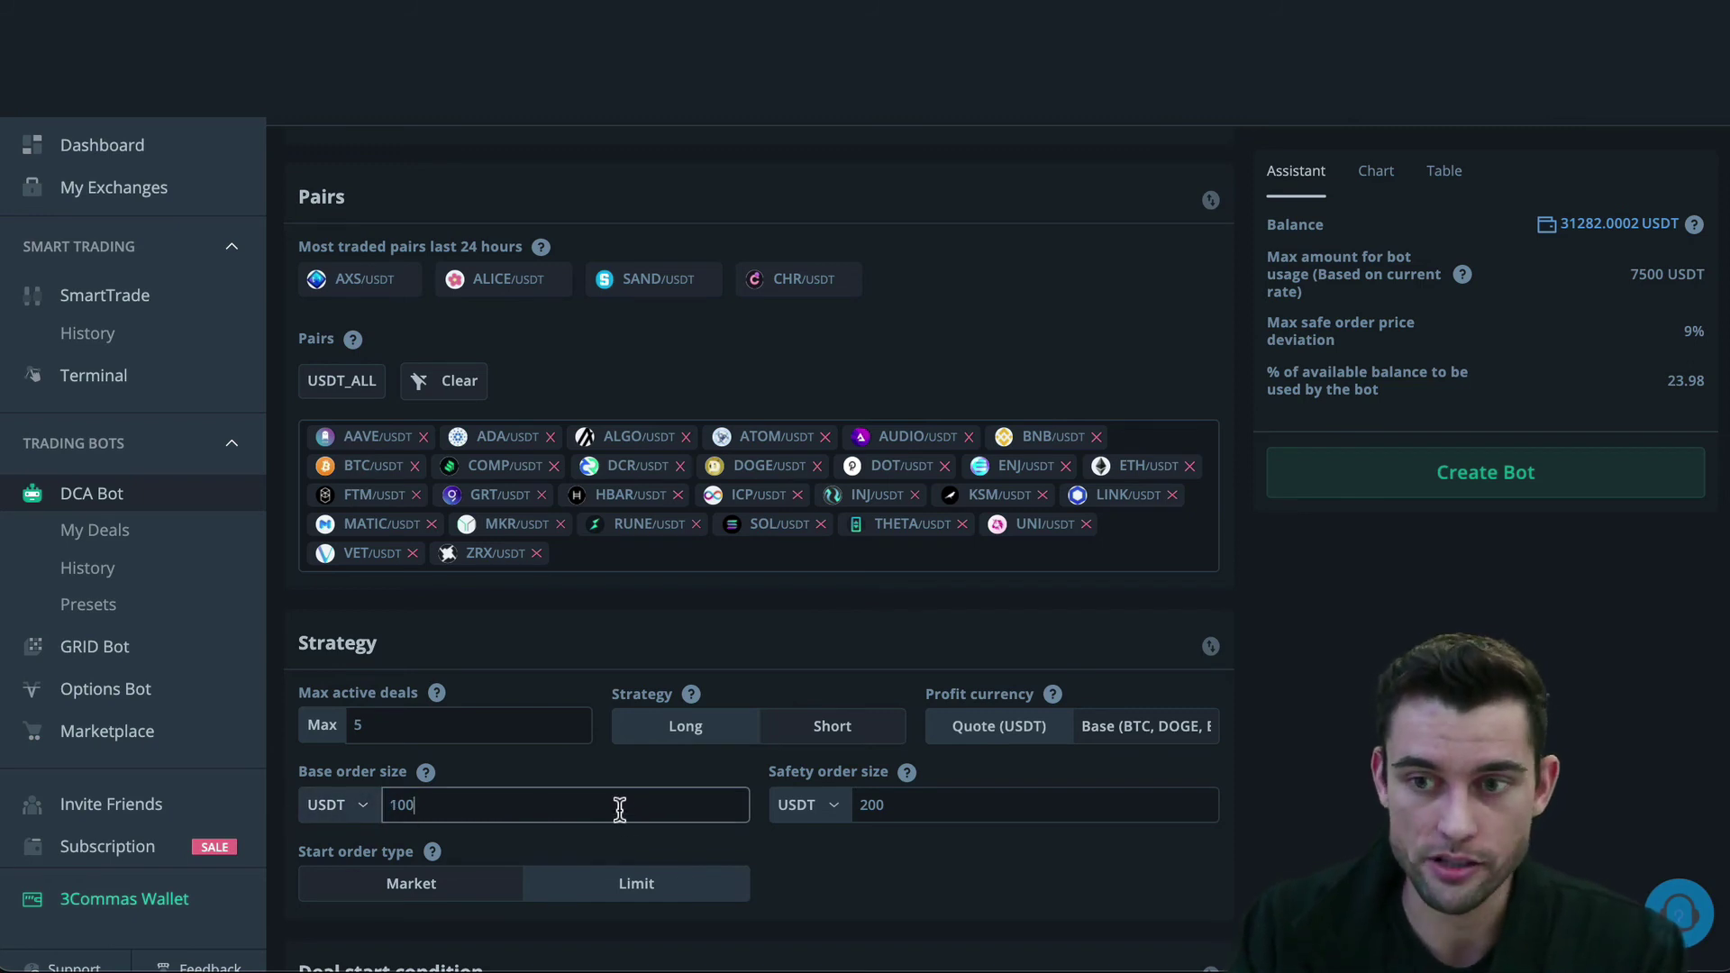
text(0)
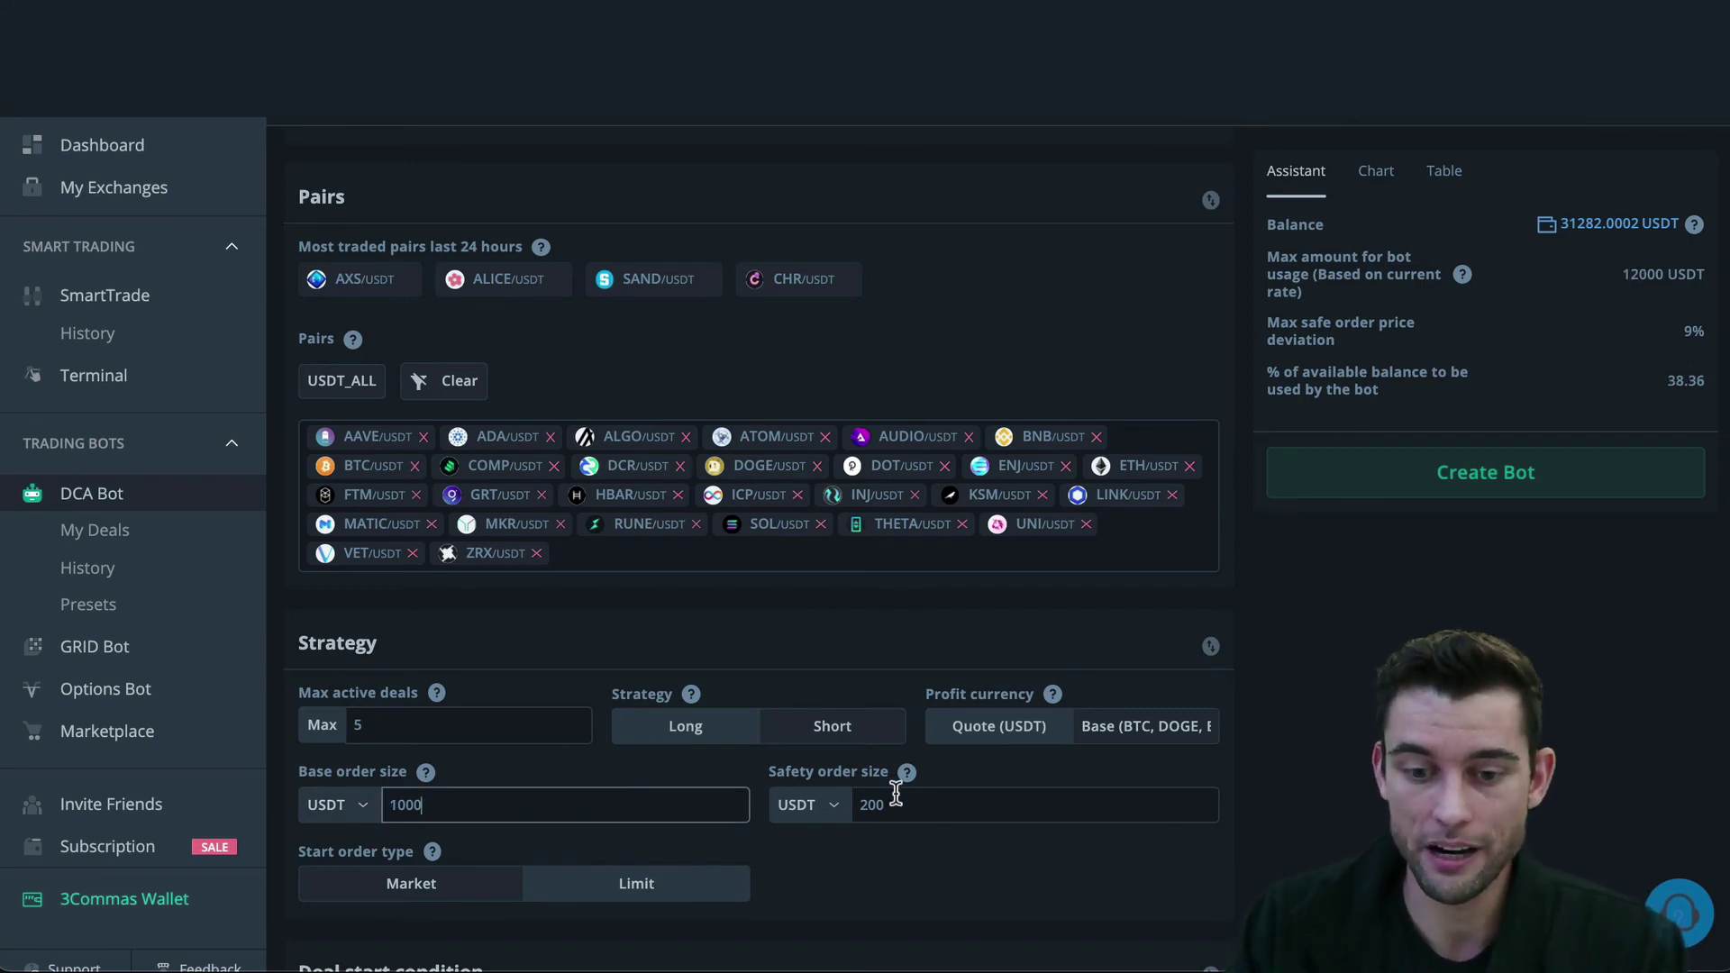
click(863, 804)
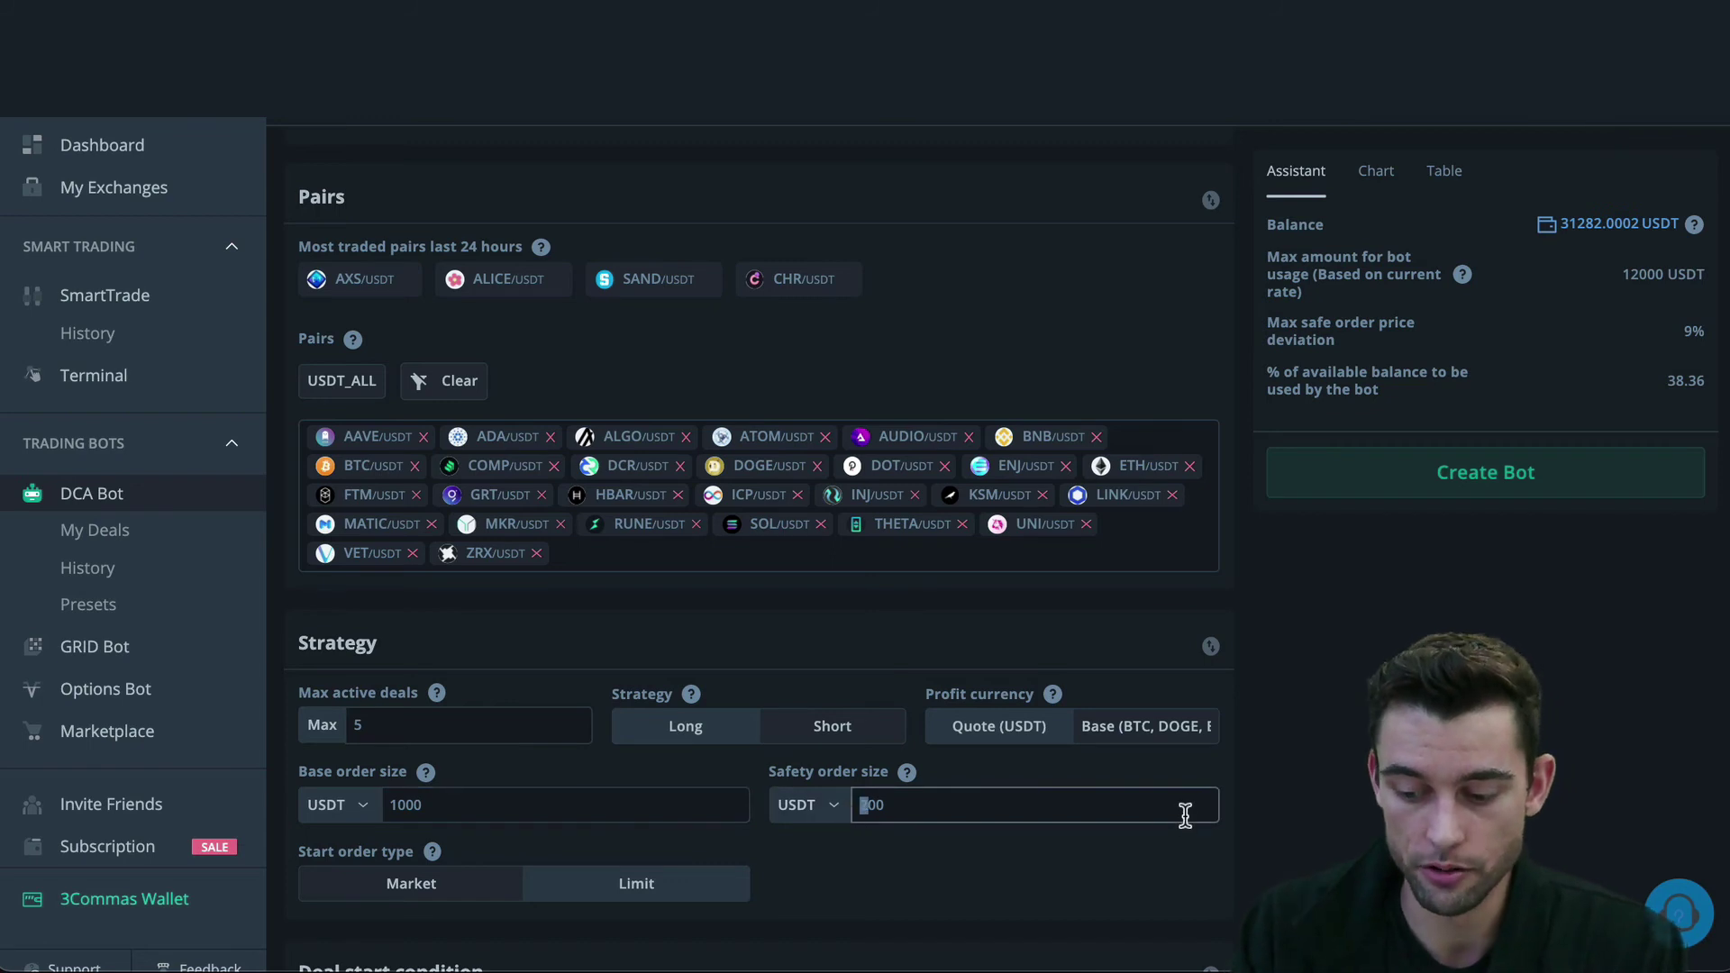
text(0)
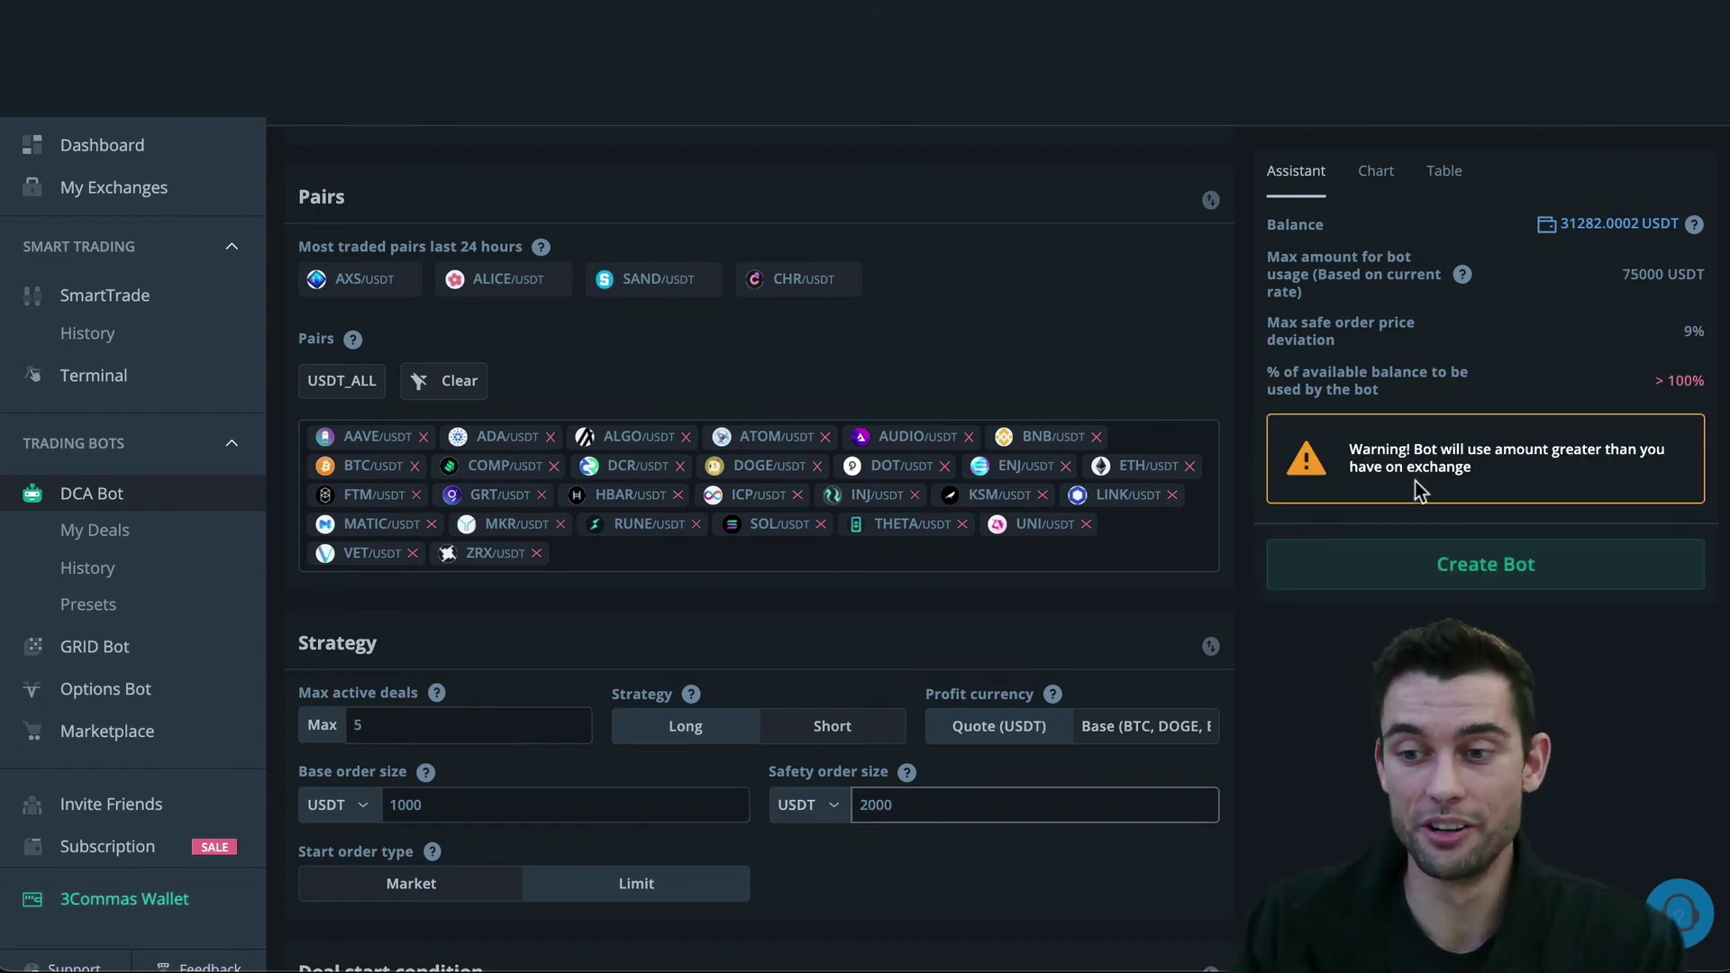
click(1613, 361)
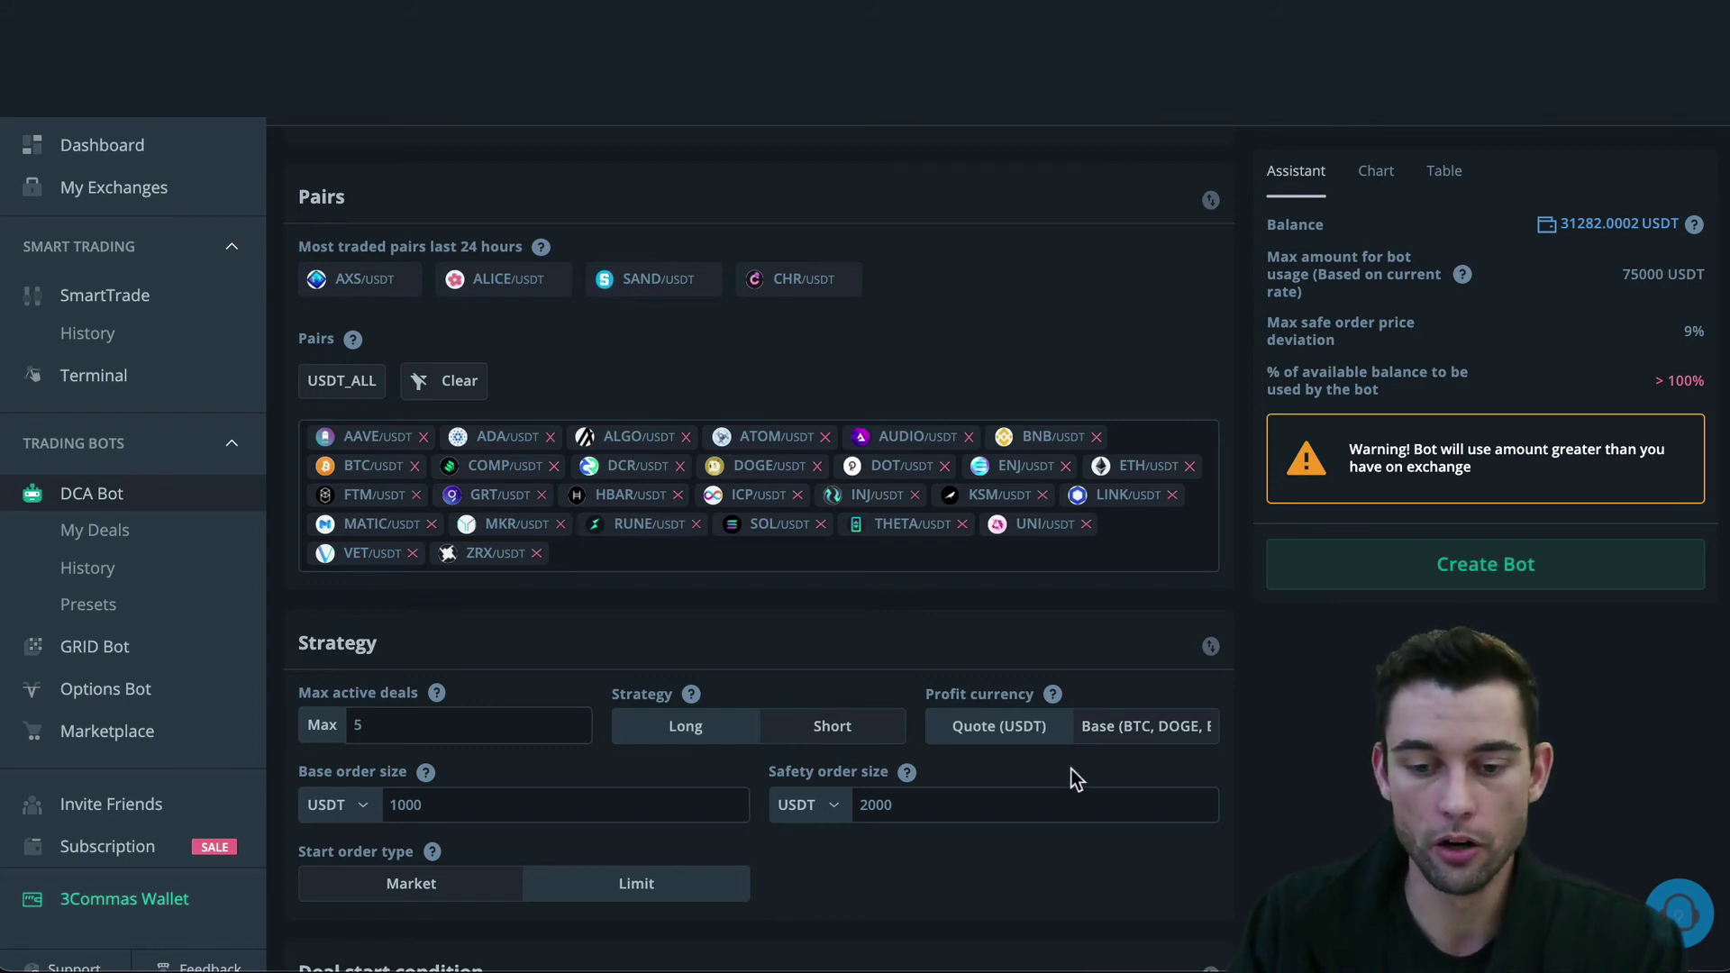
Reduce the base order size to 500 USDT and the safety order size to 1000 USDT
drag(585, 806, 383, 808)
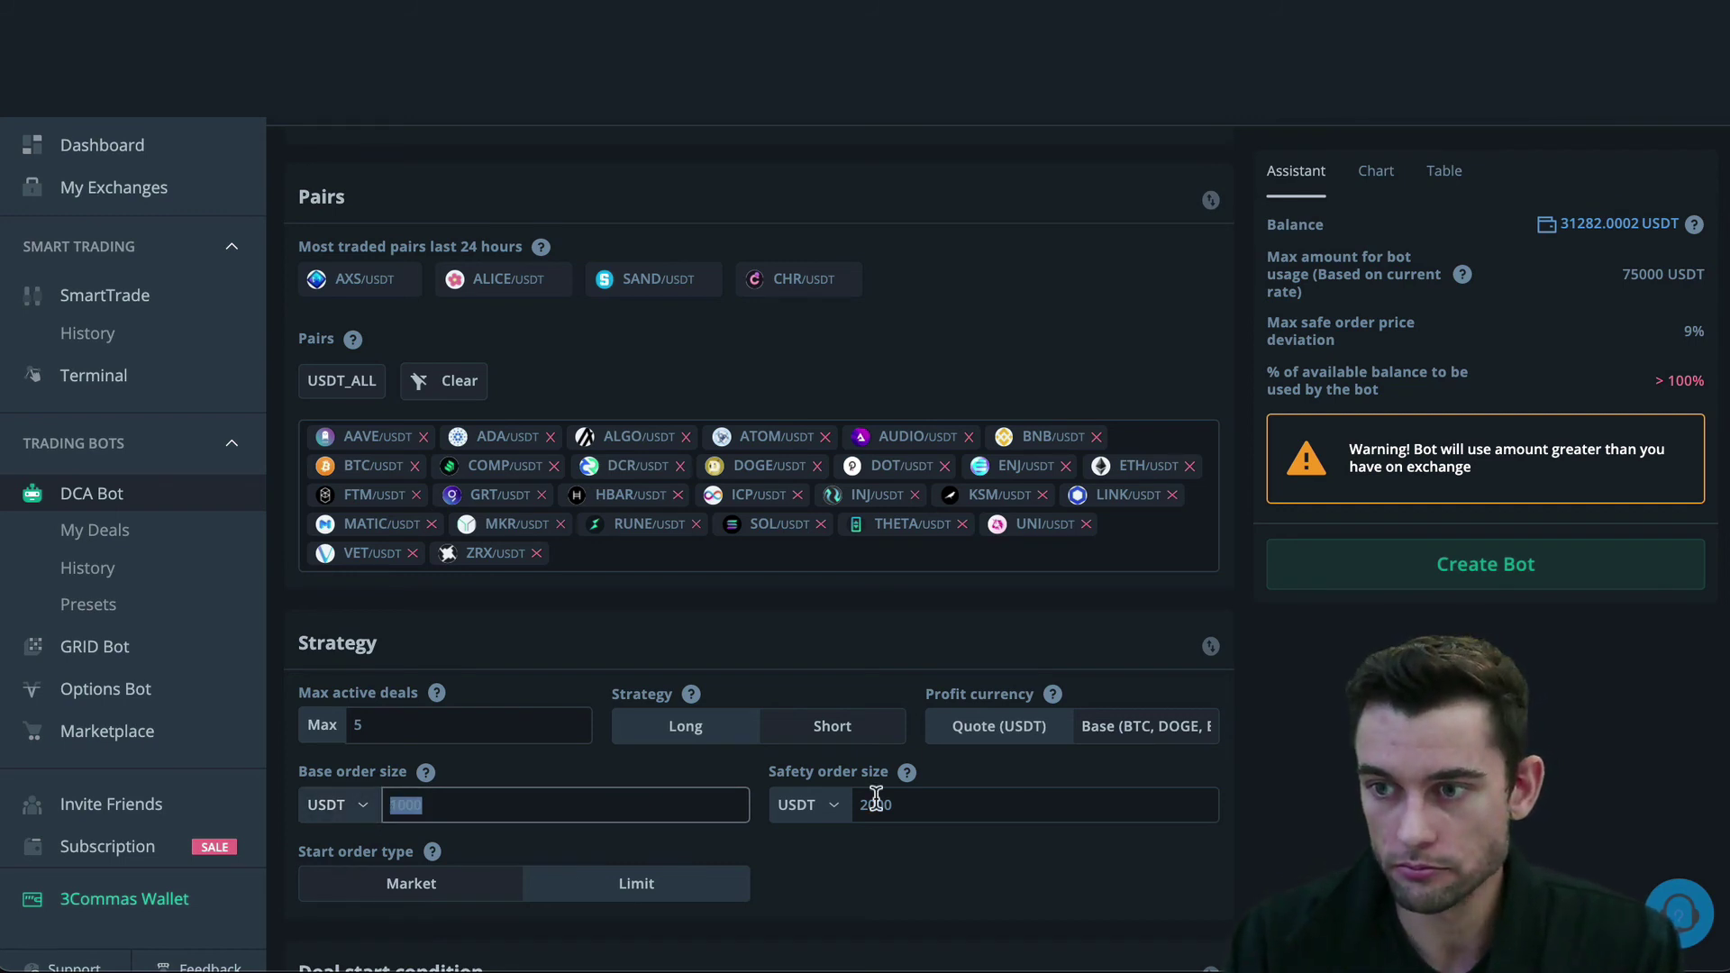
text(500)
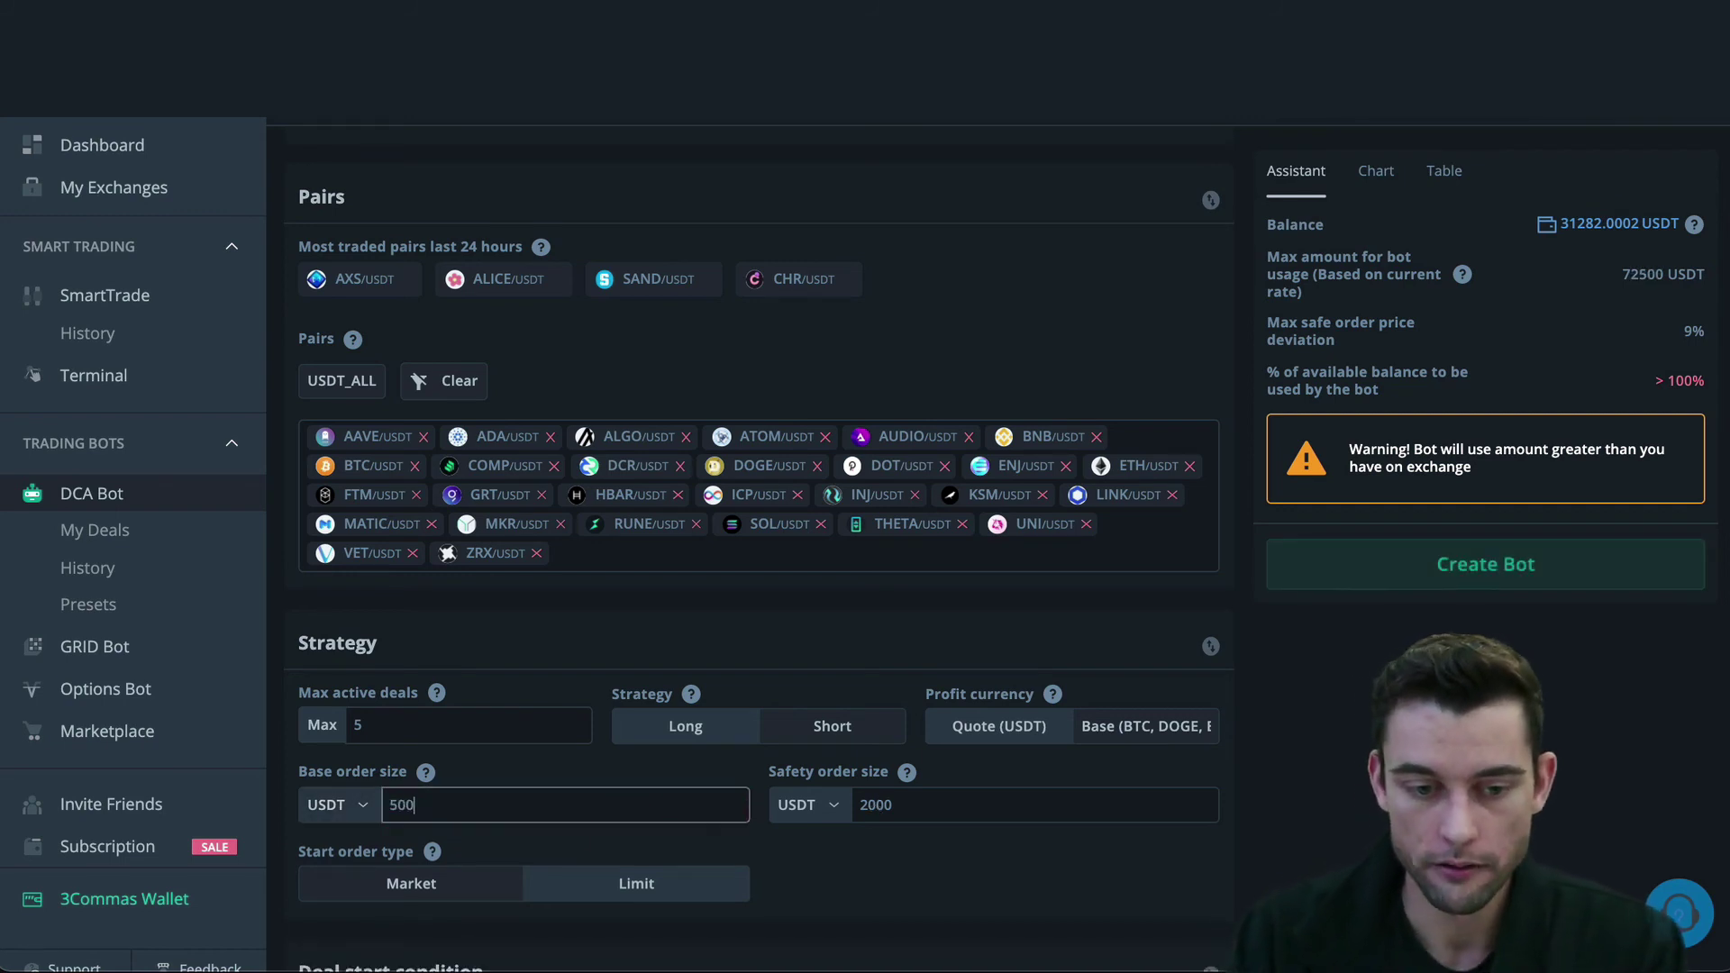
drag(1090, 815, 836, 814)
text(100)
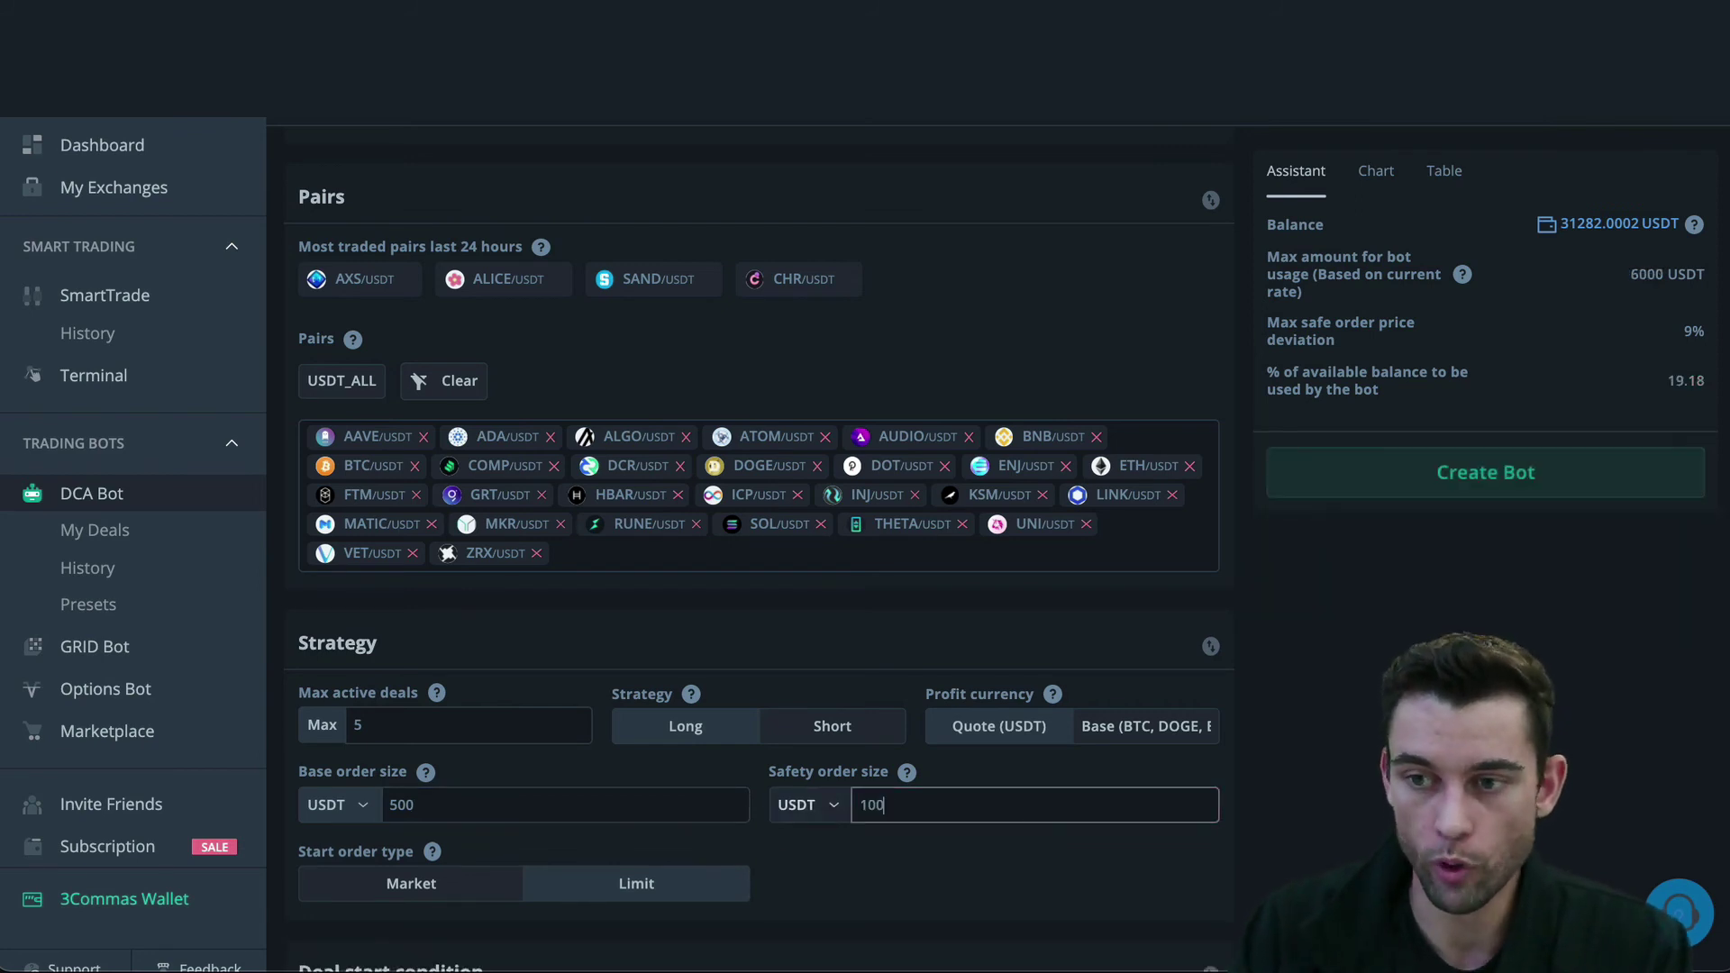
text(0)
click(1571, 362)
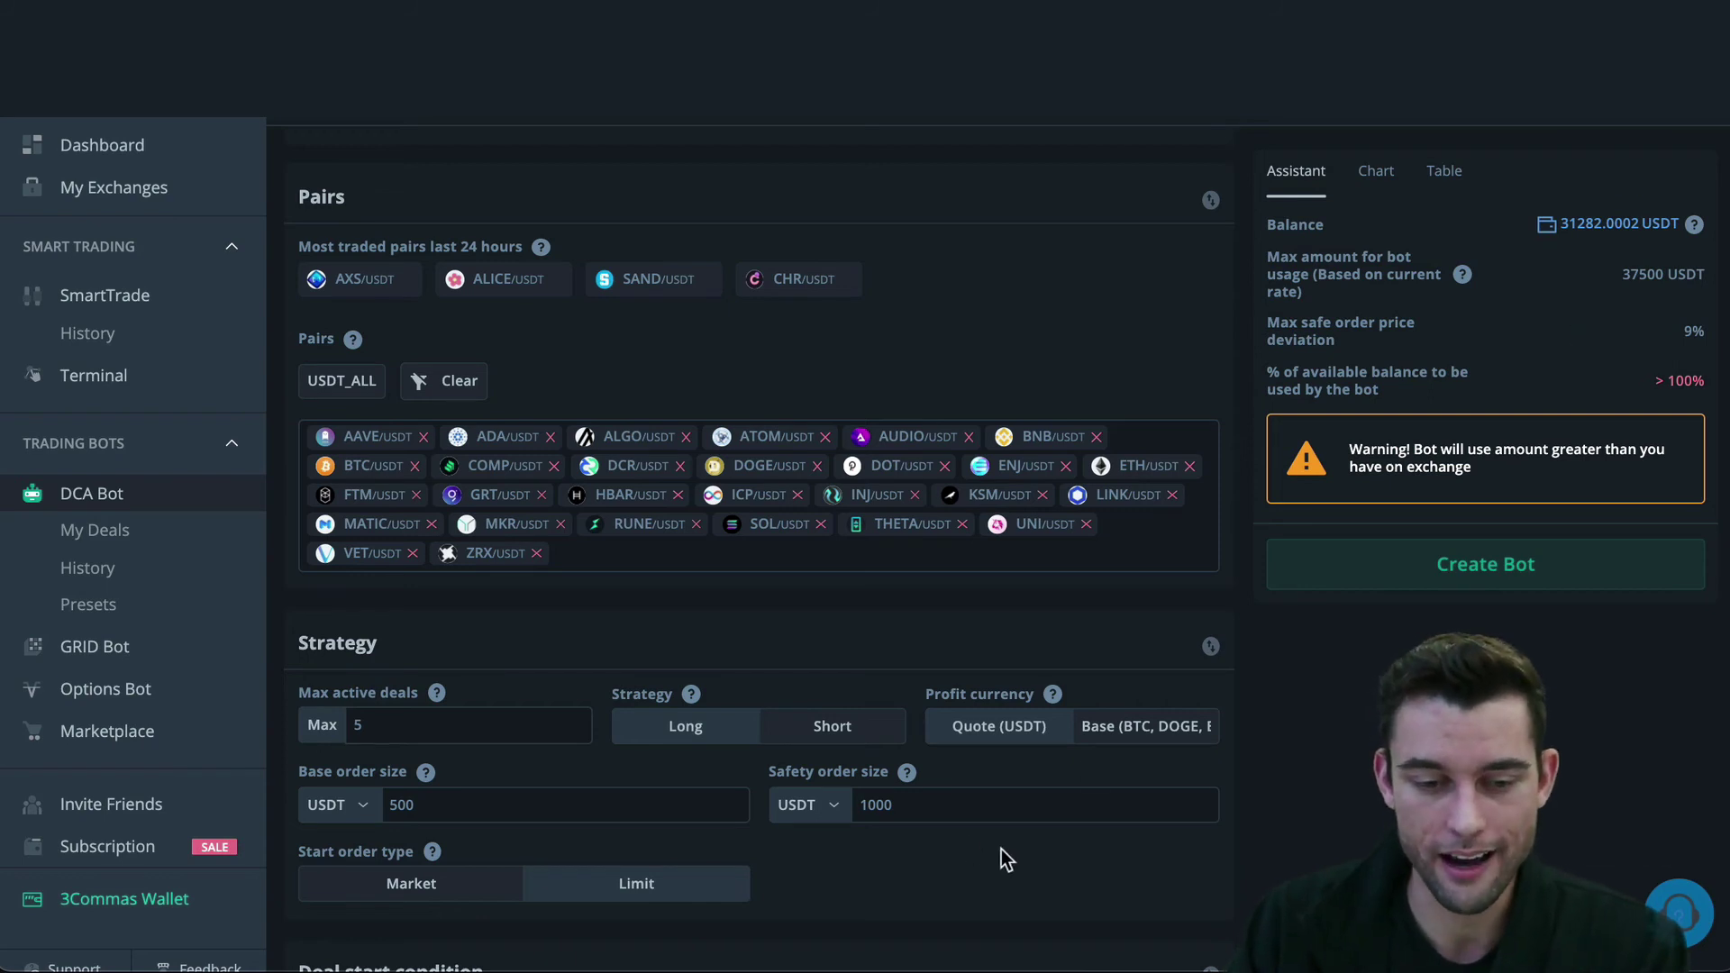
Set the base order size to 400 USDT and the safety order size to 800 USDT
double_click(430, 804)
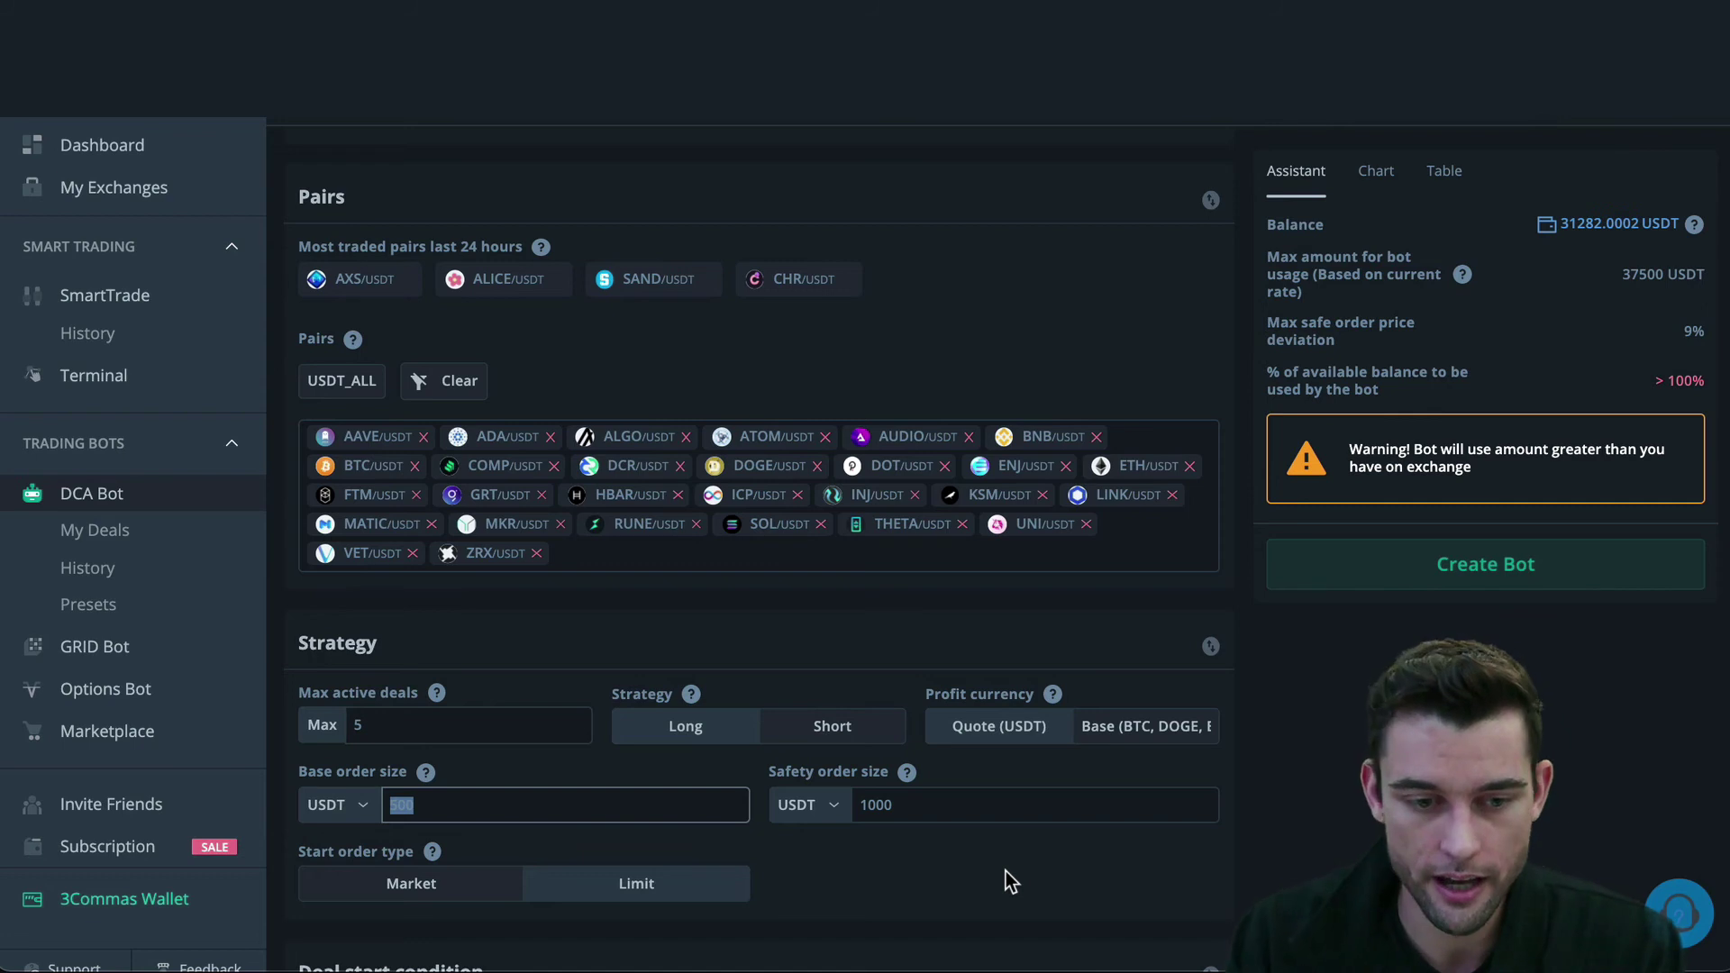
text(400)
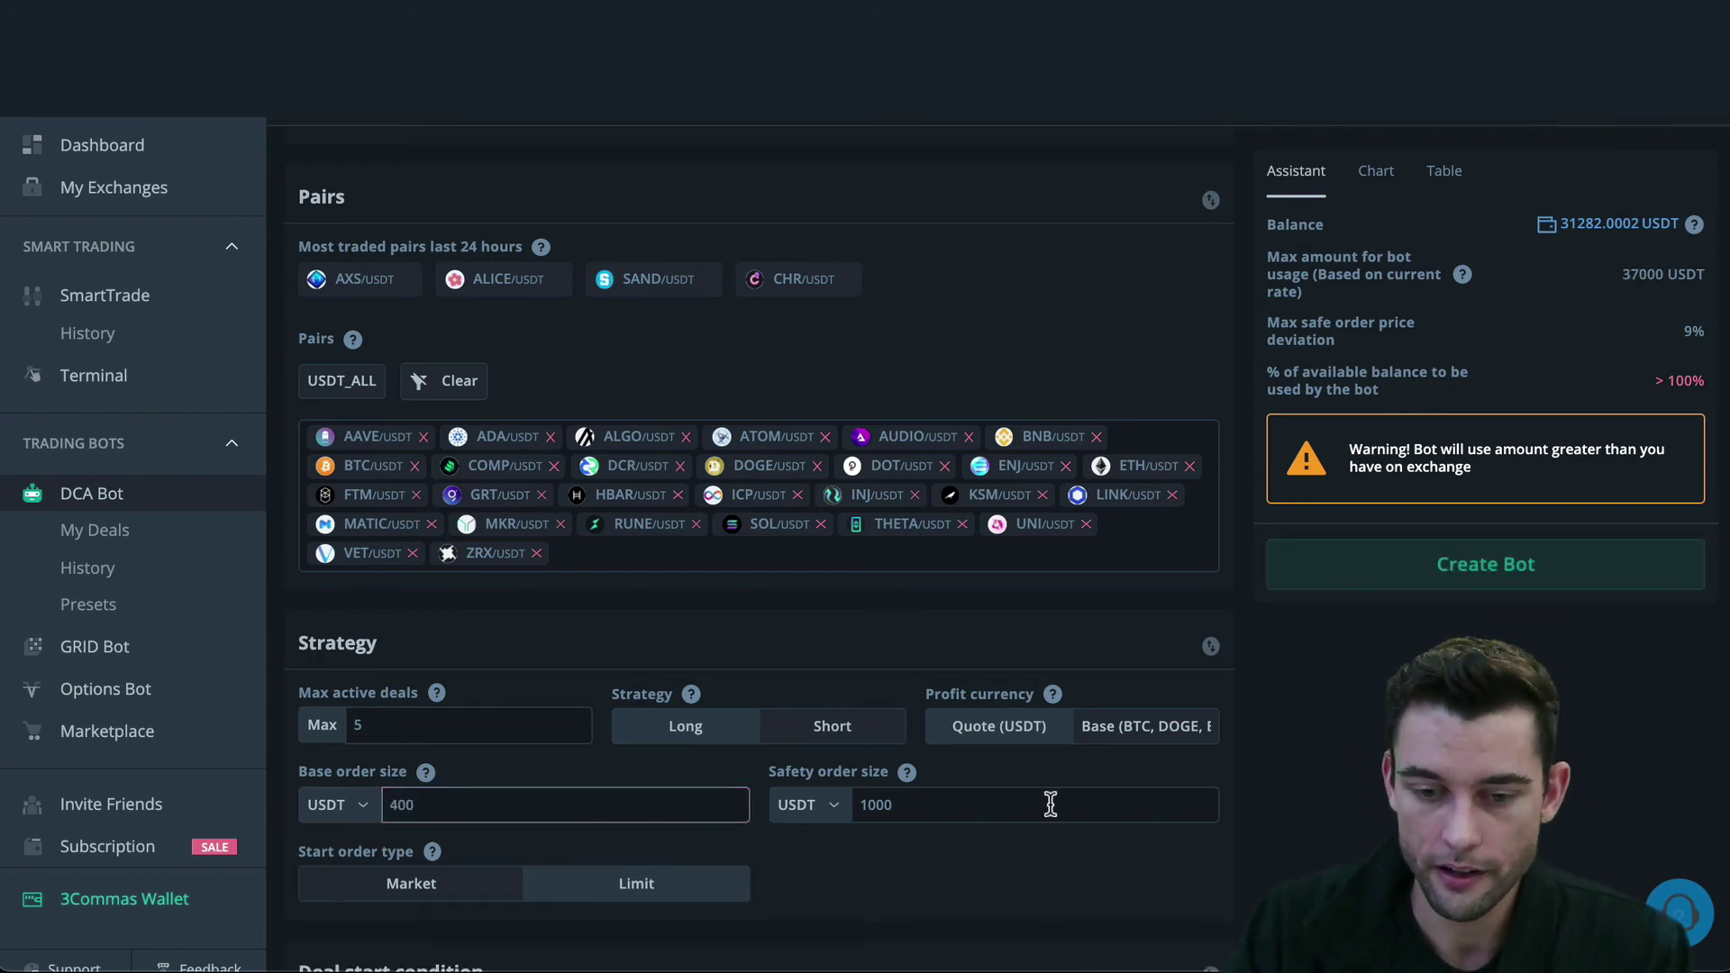
key(Tab)
text(800)
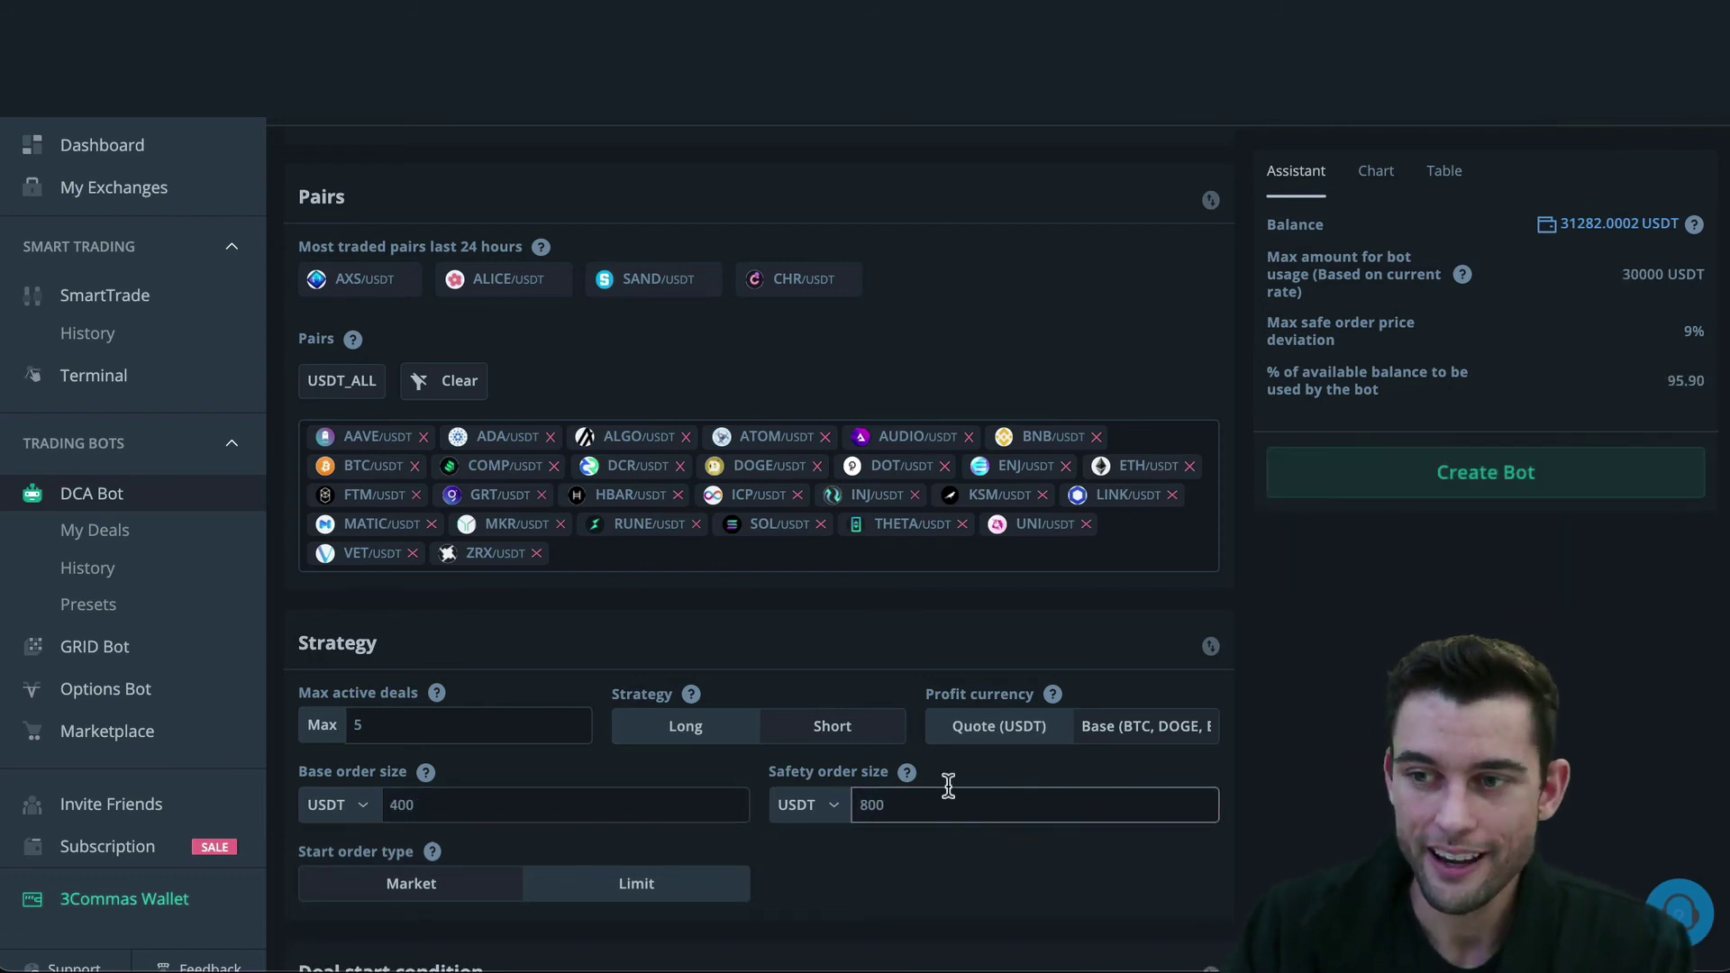
click(1333, 782)
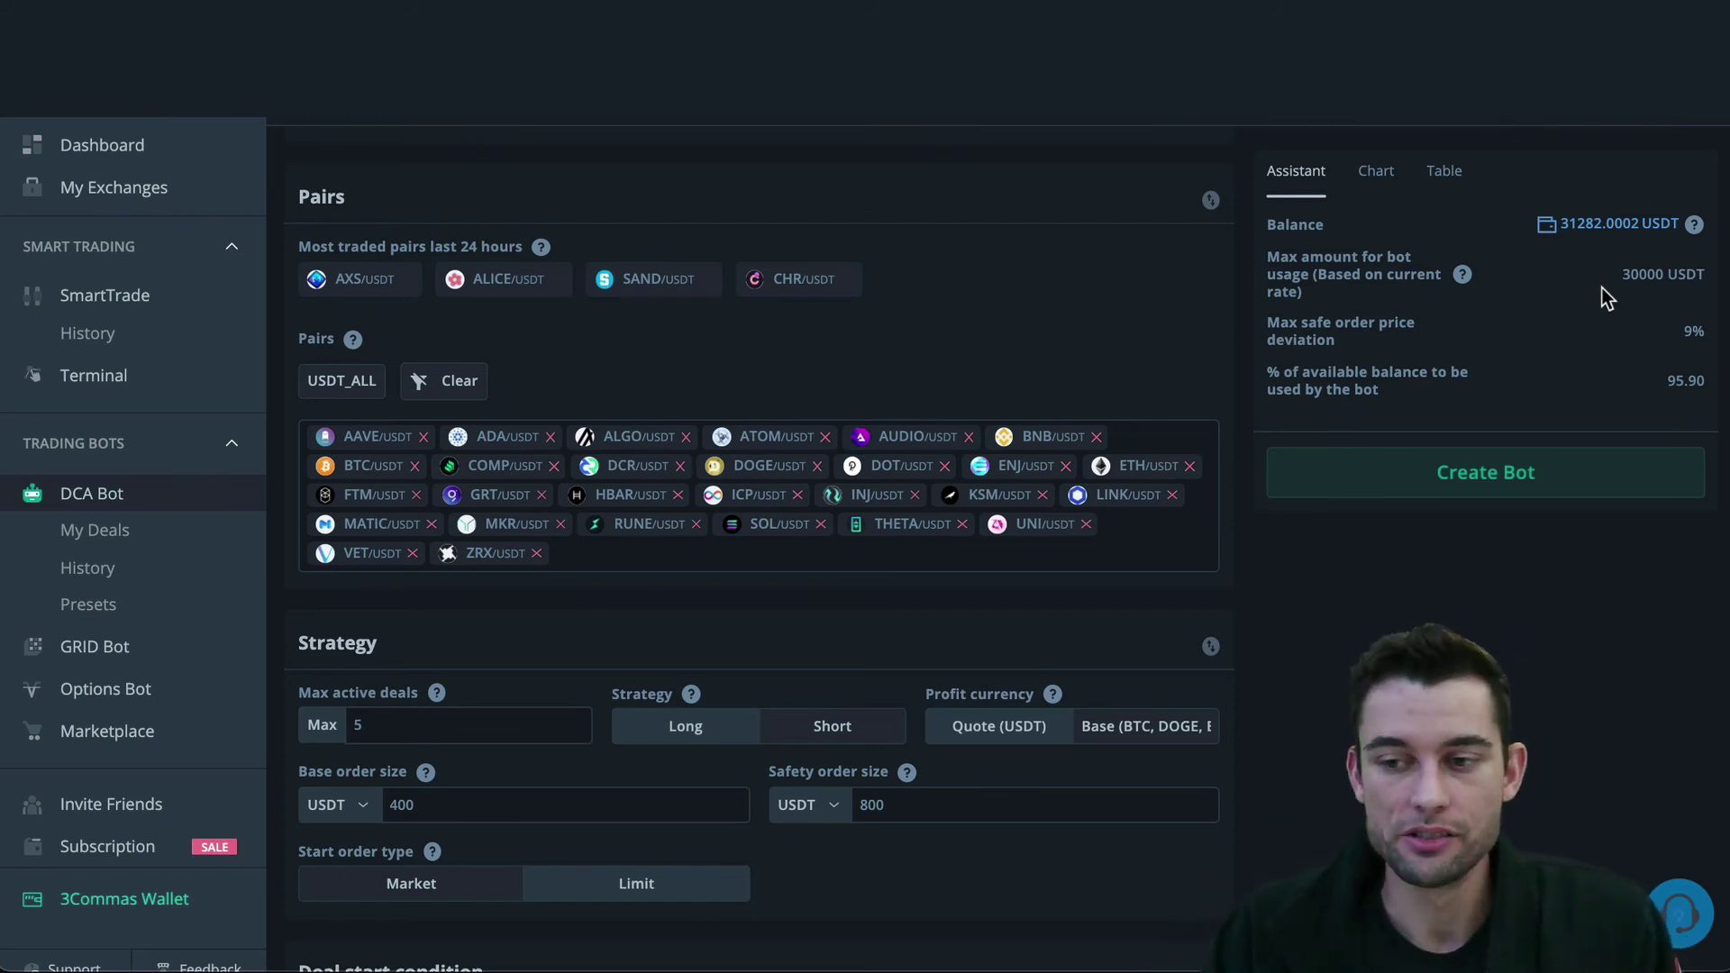
click(871, 805)
text(800)
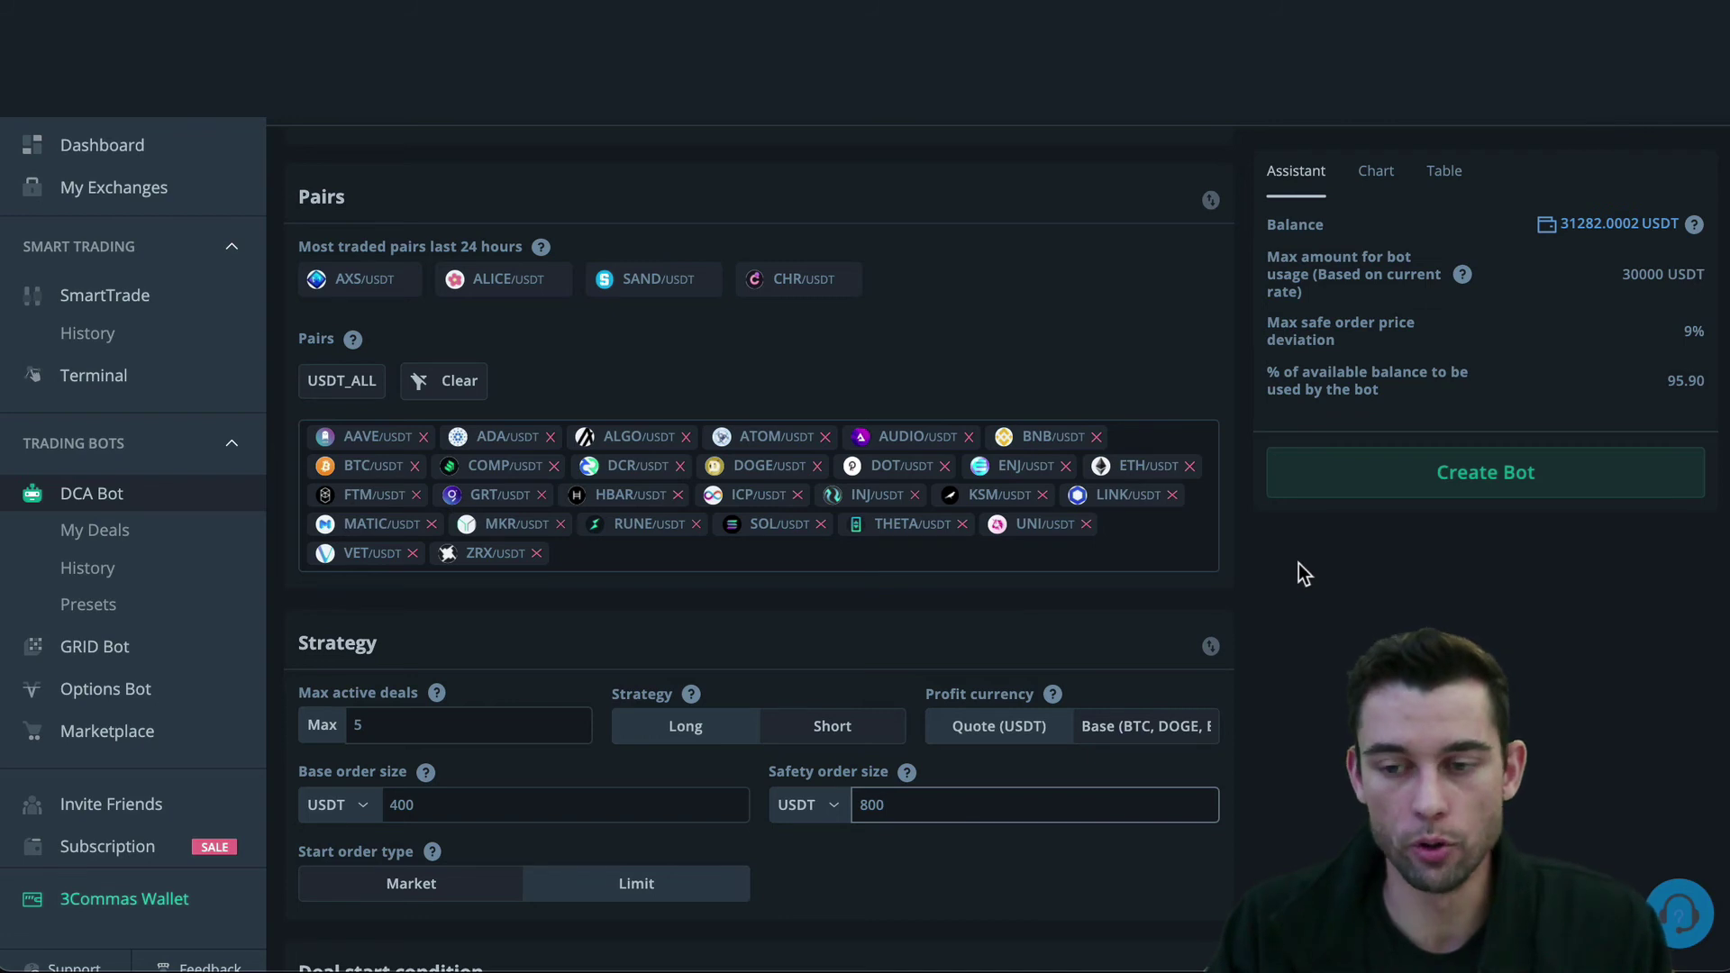
Read the explanation of the max amount for bot usage and check its value against the available balance
mouse_move(1374, 285)
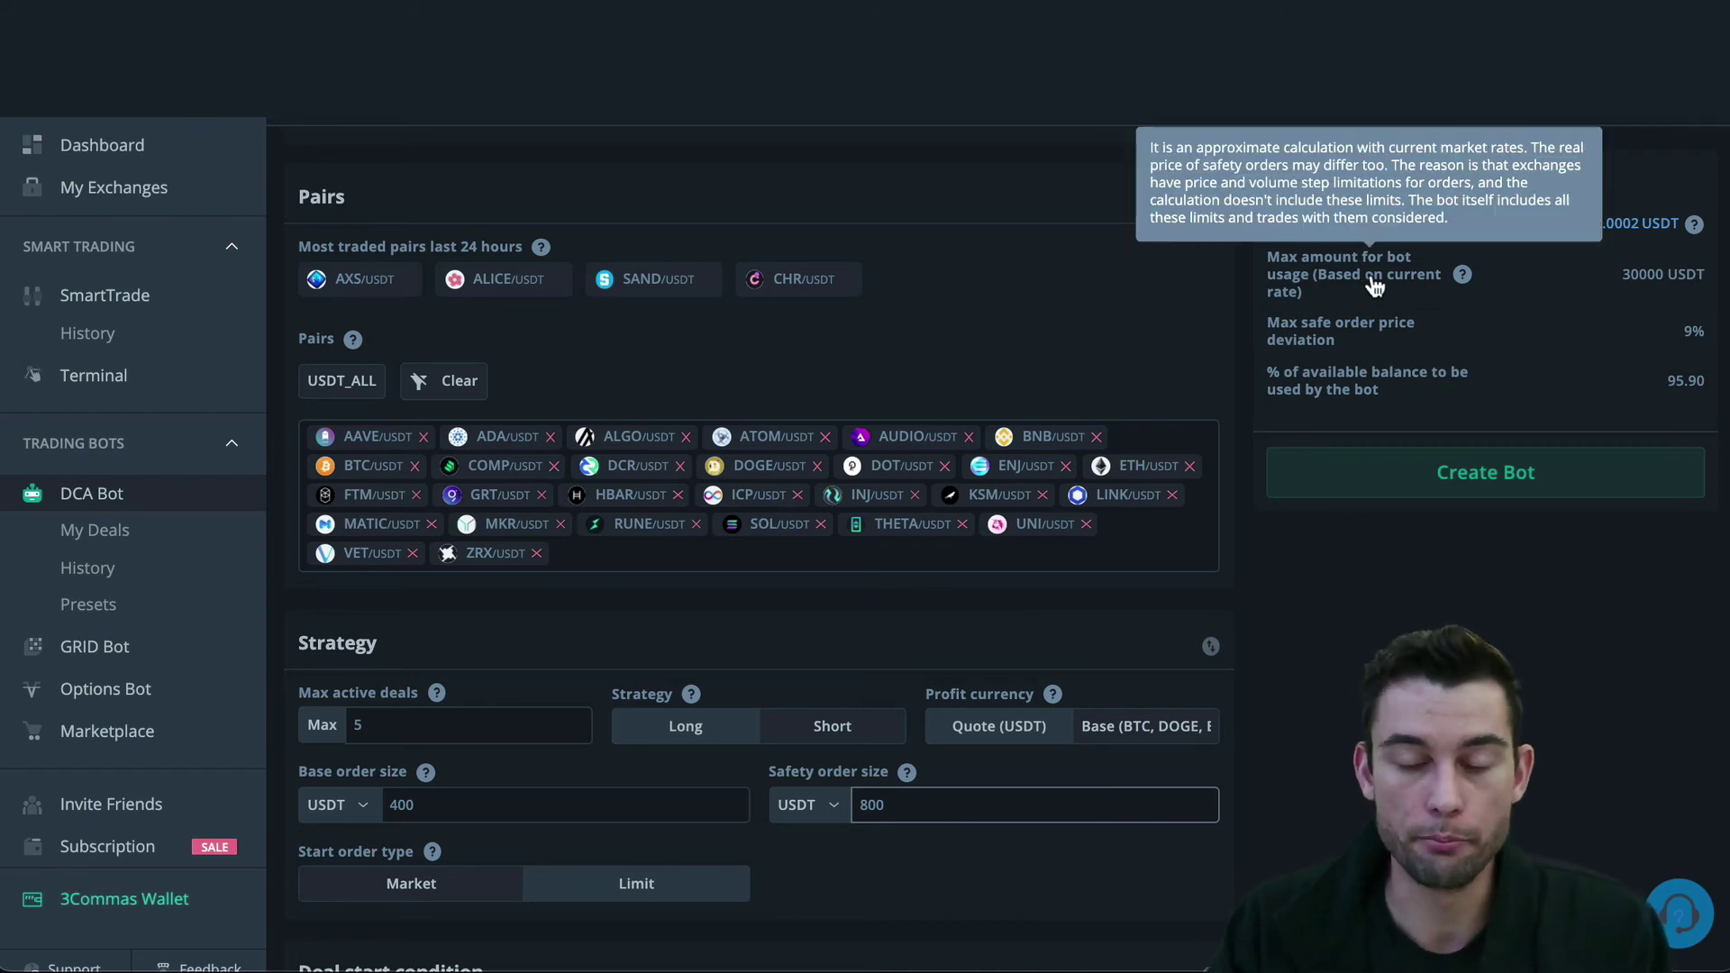
click(1607, 284)
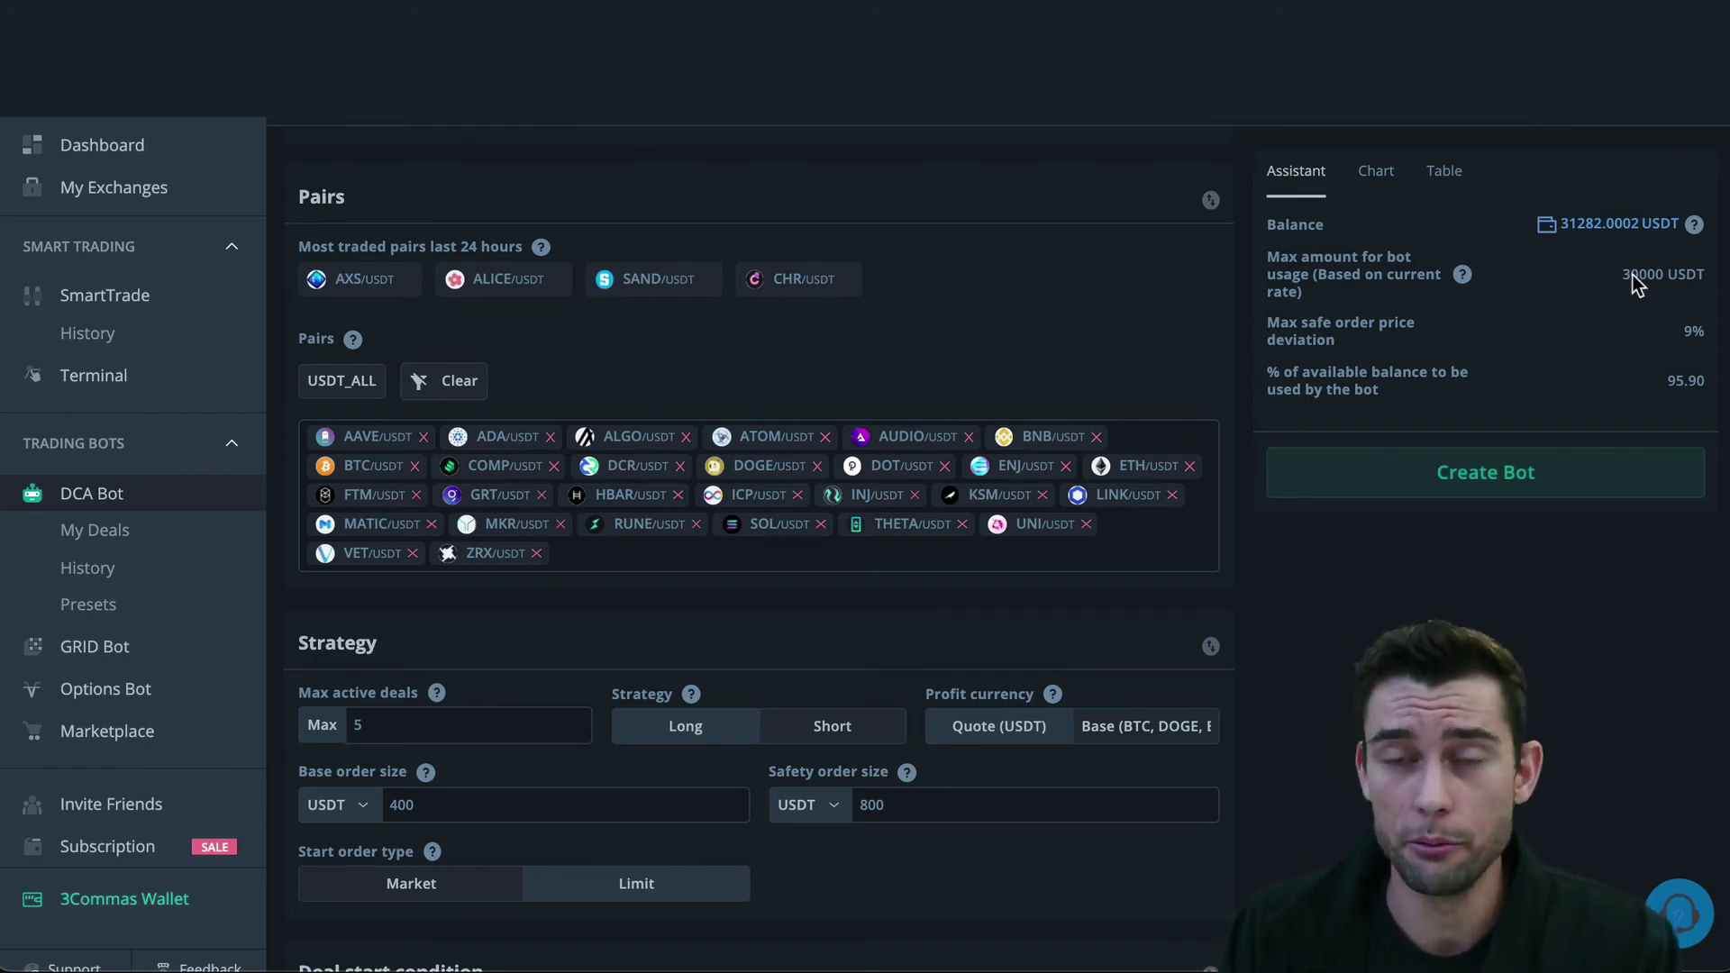
click(1647, 278)
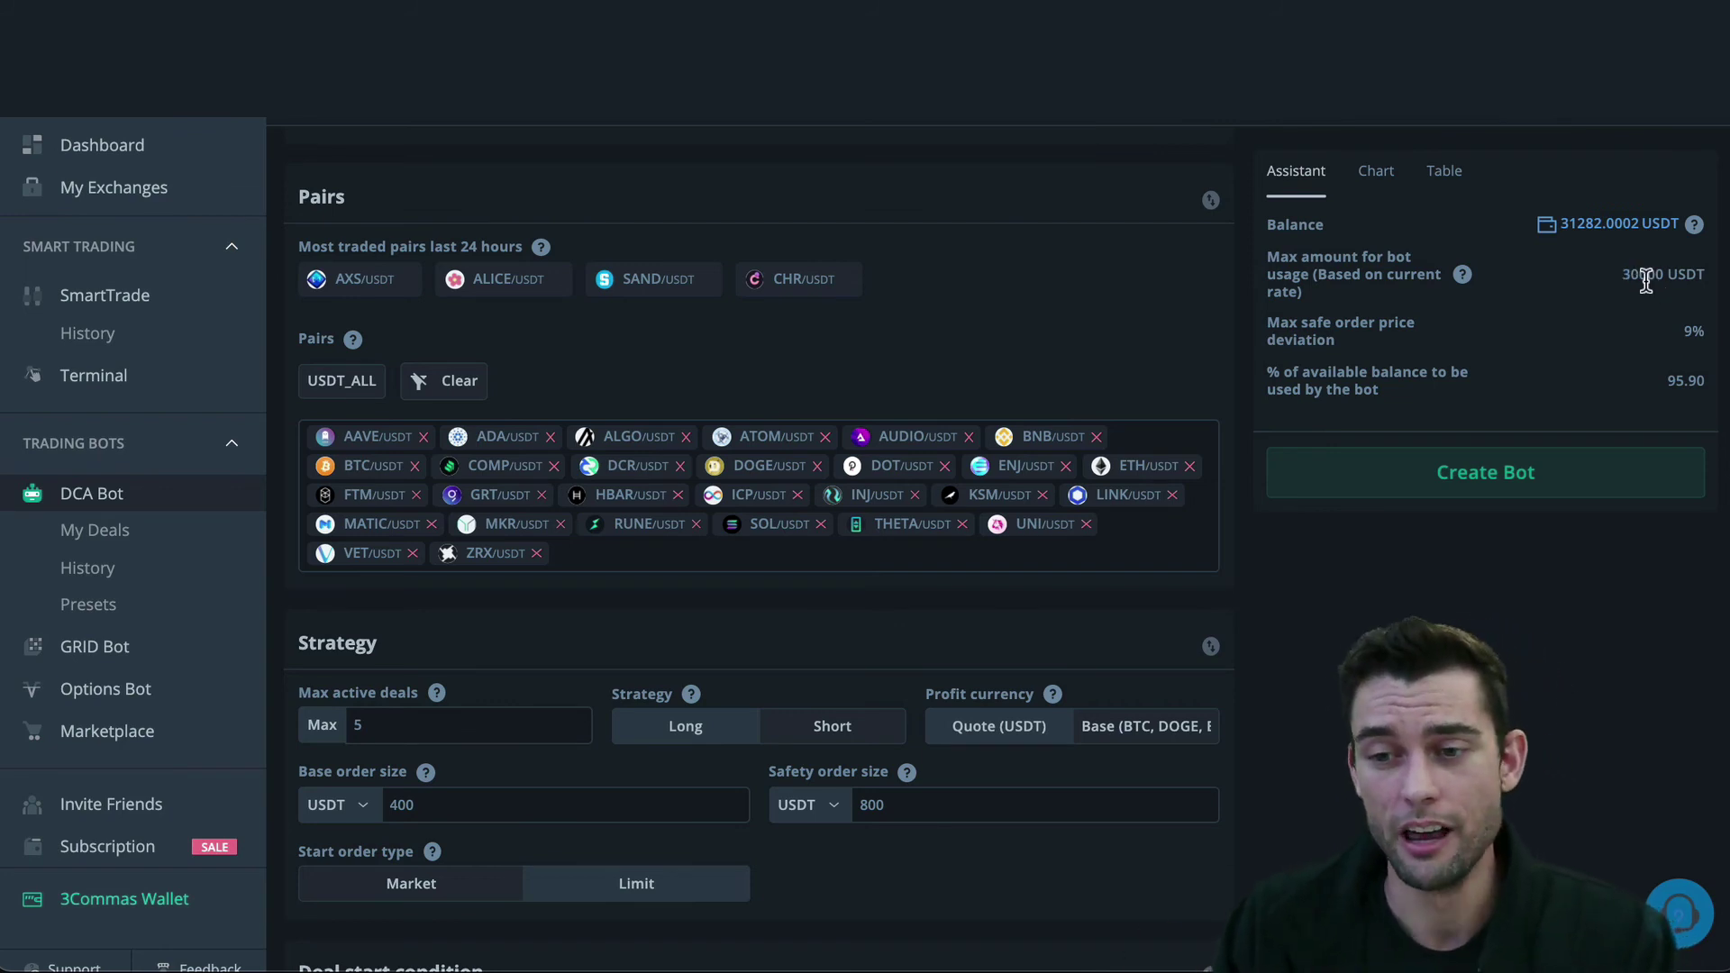
mouse_move(1431, 291)
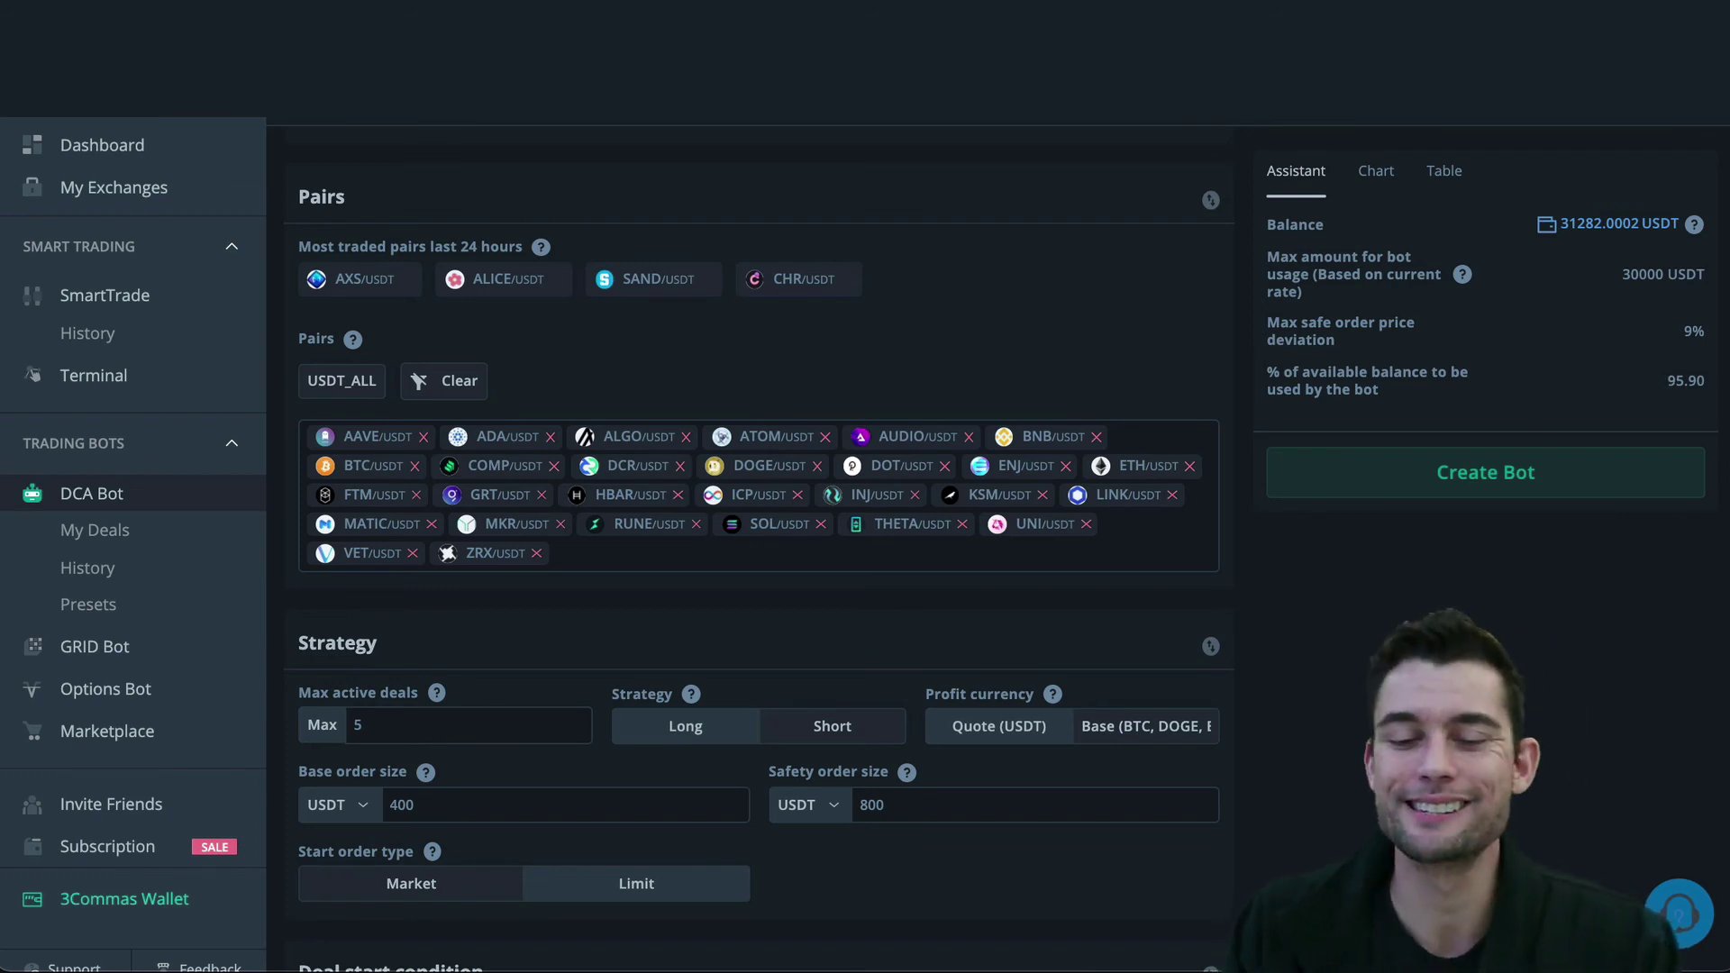
Review the deal start, take profit and safety order settings, including max active safety trades count and price deviation
scroll(1286, 757, down, 1)
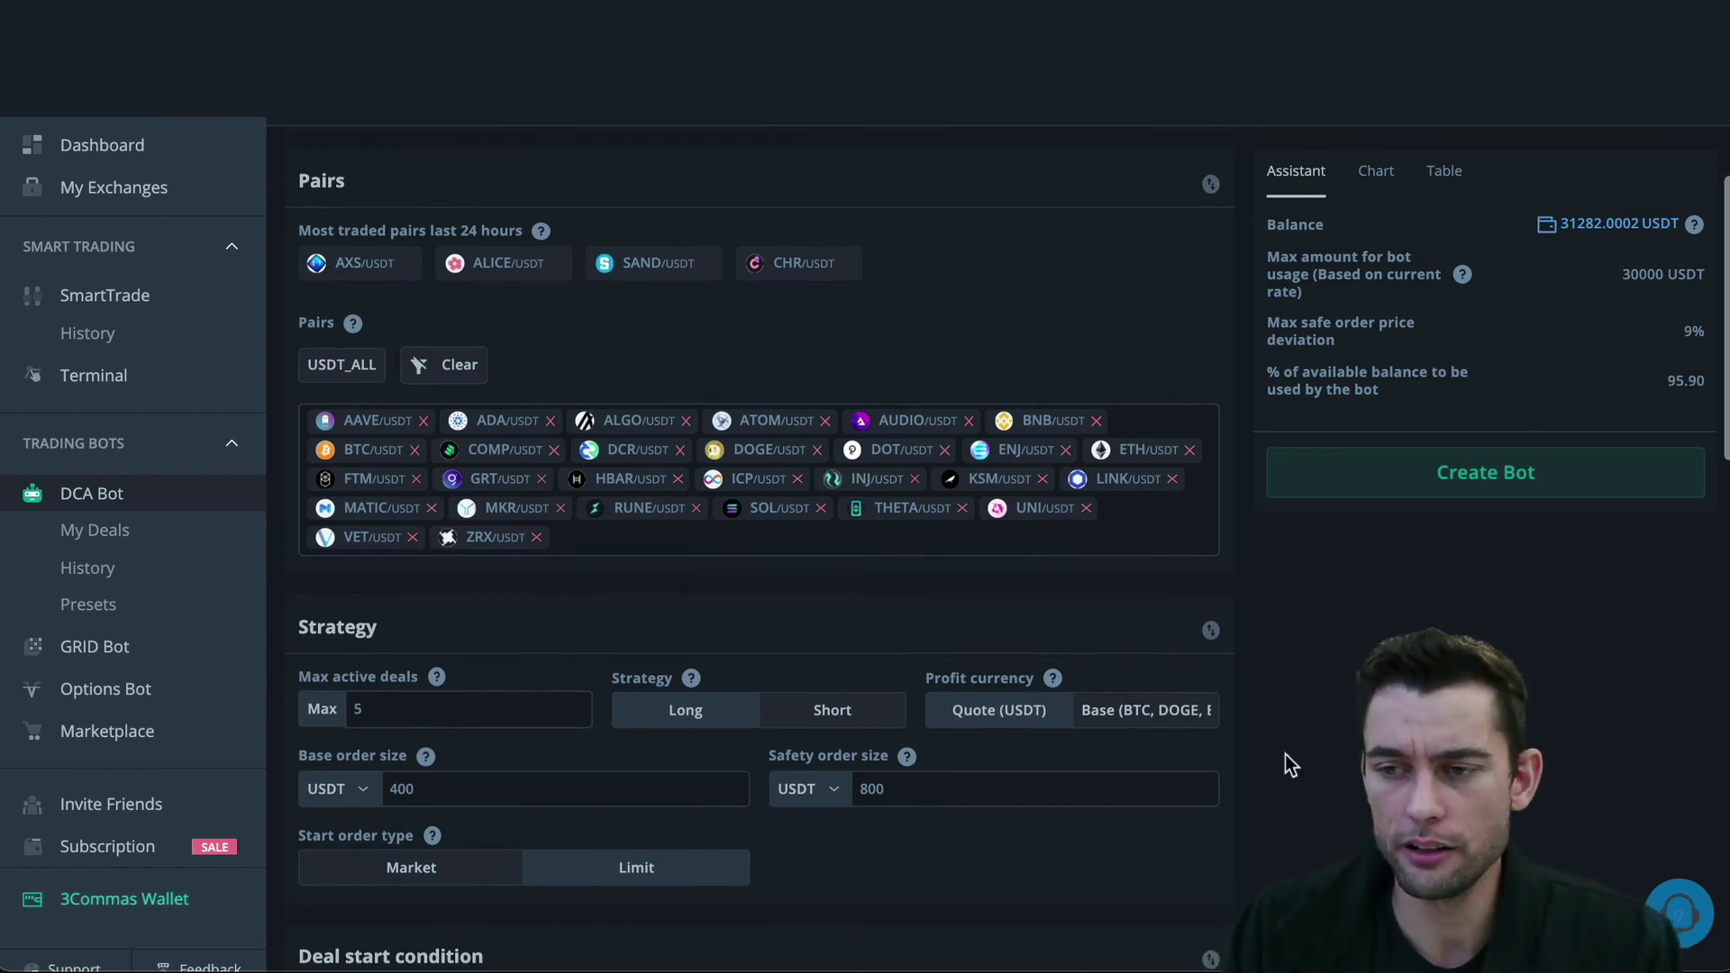
scroll(1285, 755, down, 3)
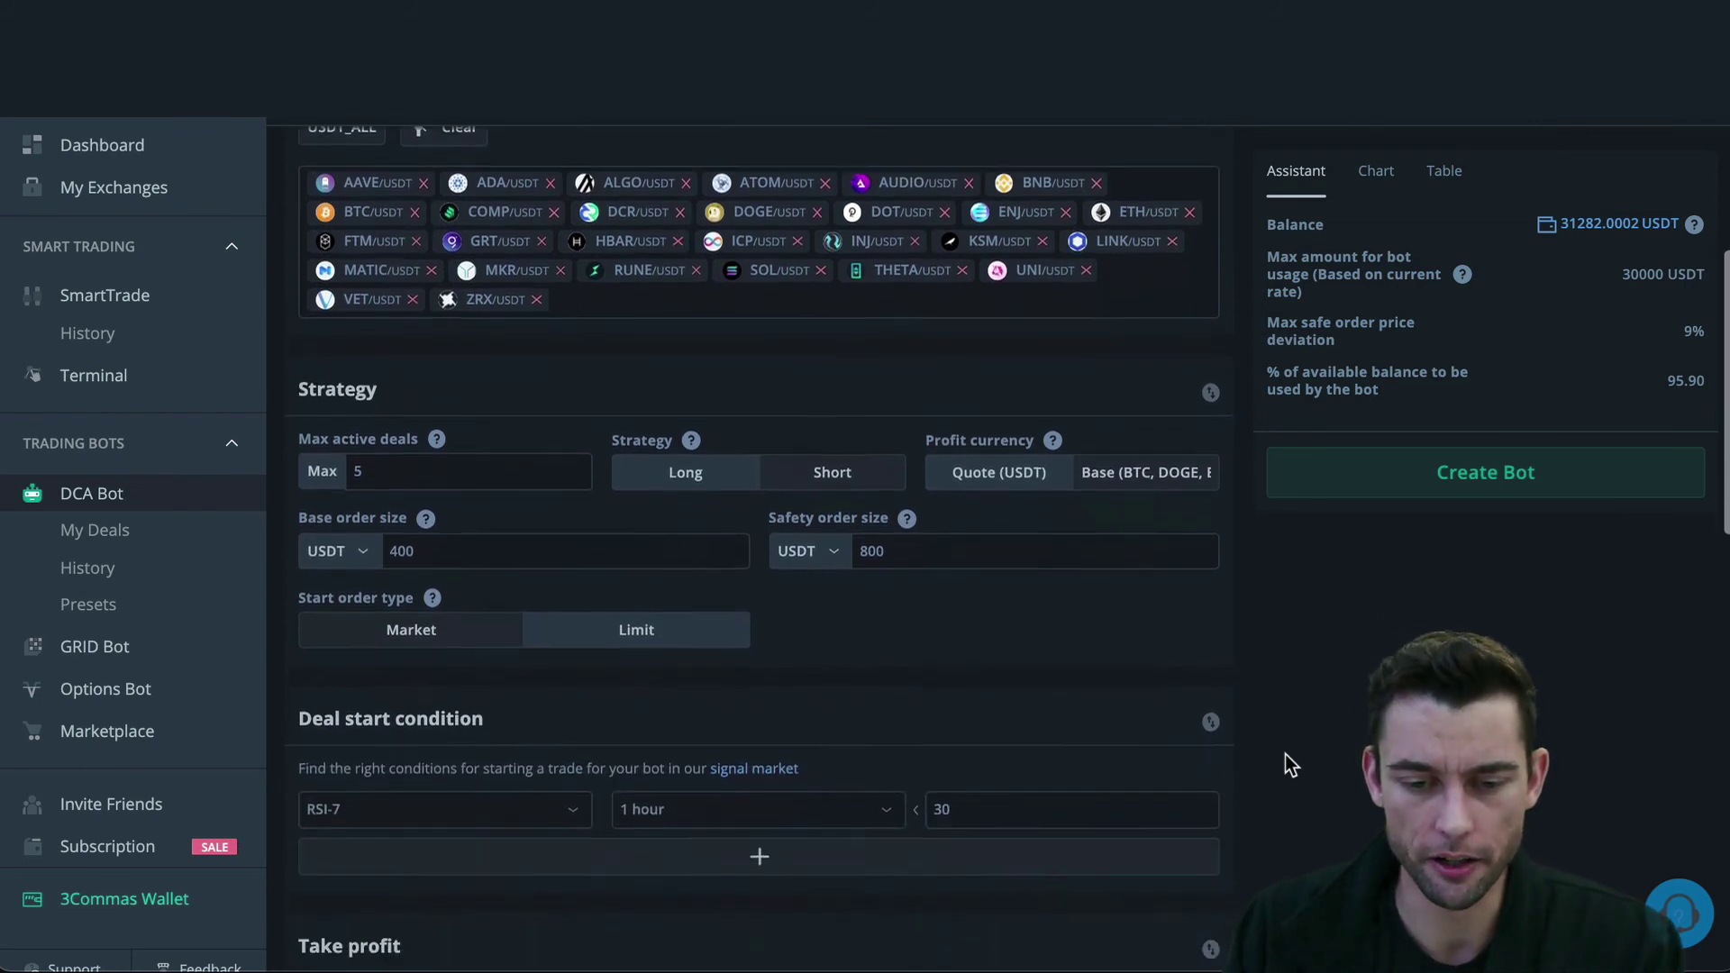
scroll(1285, 754, down, 6)
scroll(1096, 767, down, 1)
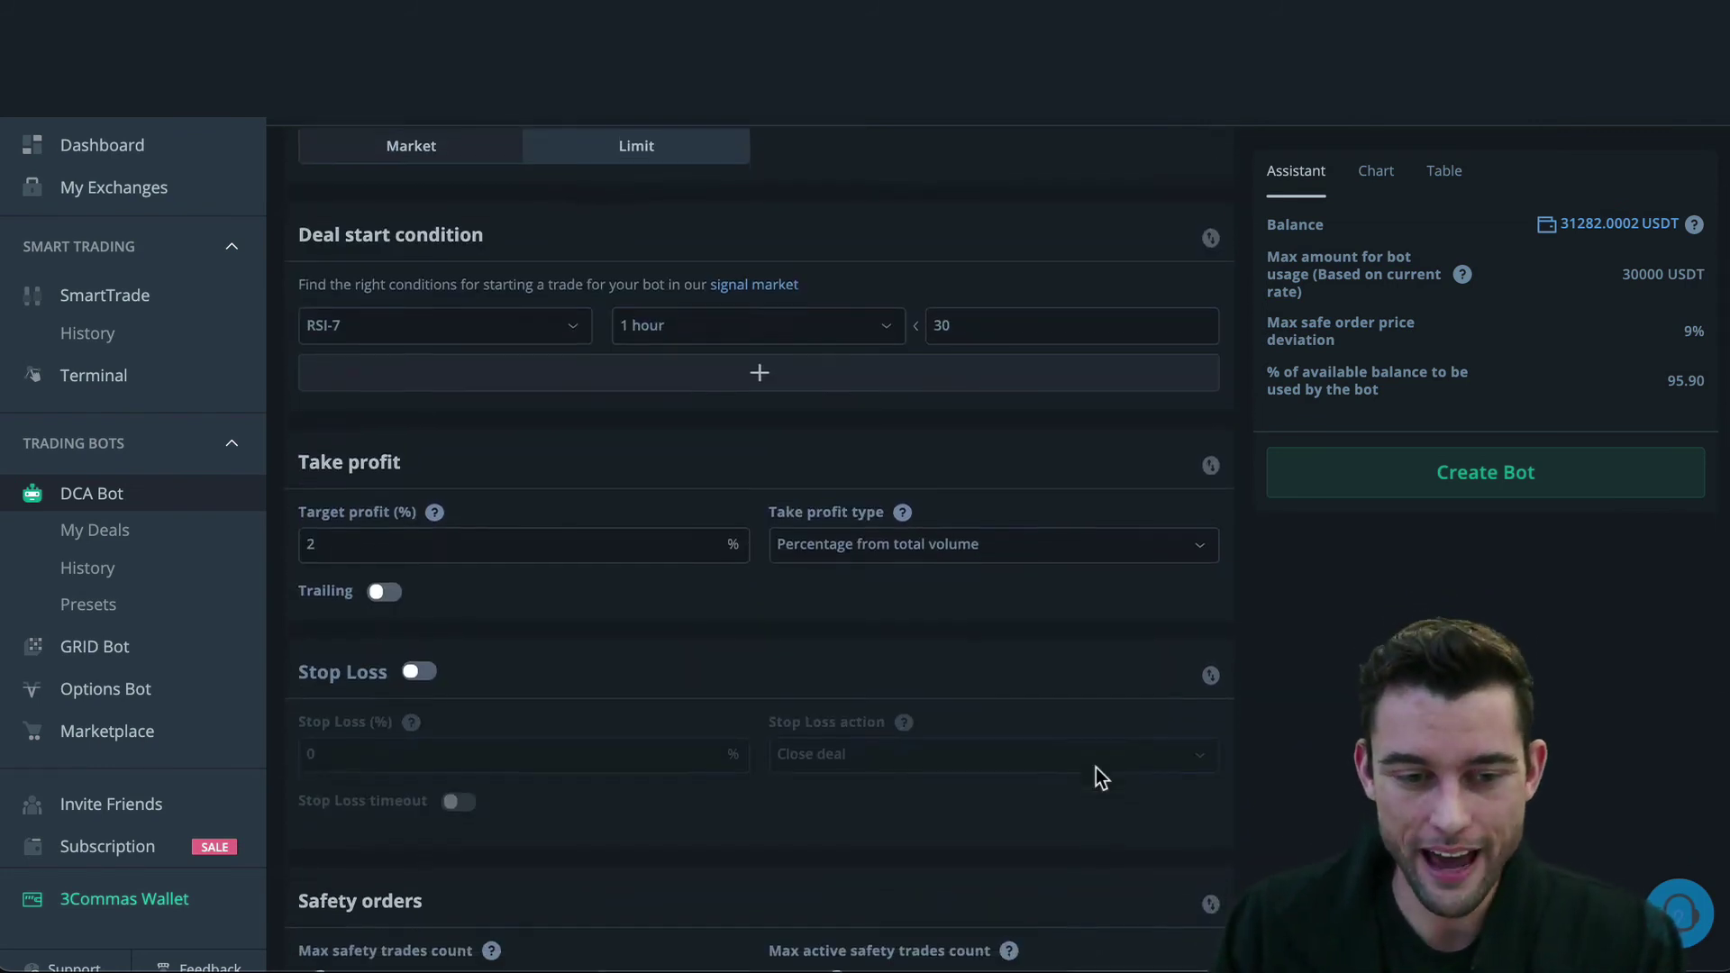
scroll(1095, 767, down, 1)
scroll(1091, 765, down, 1)
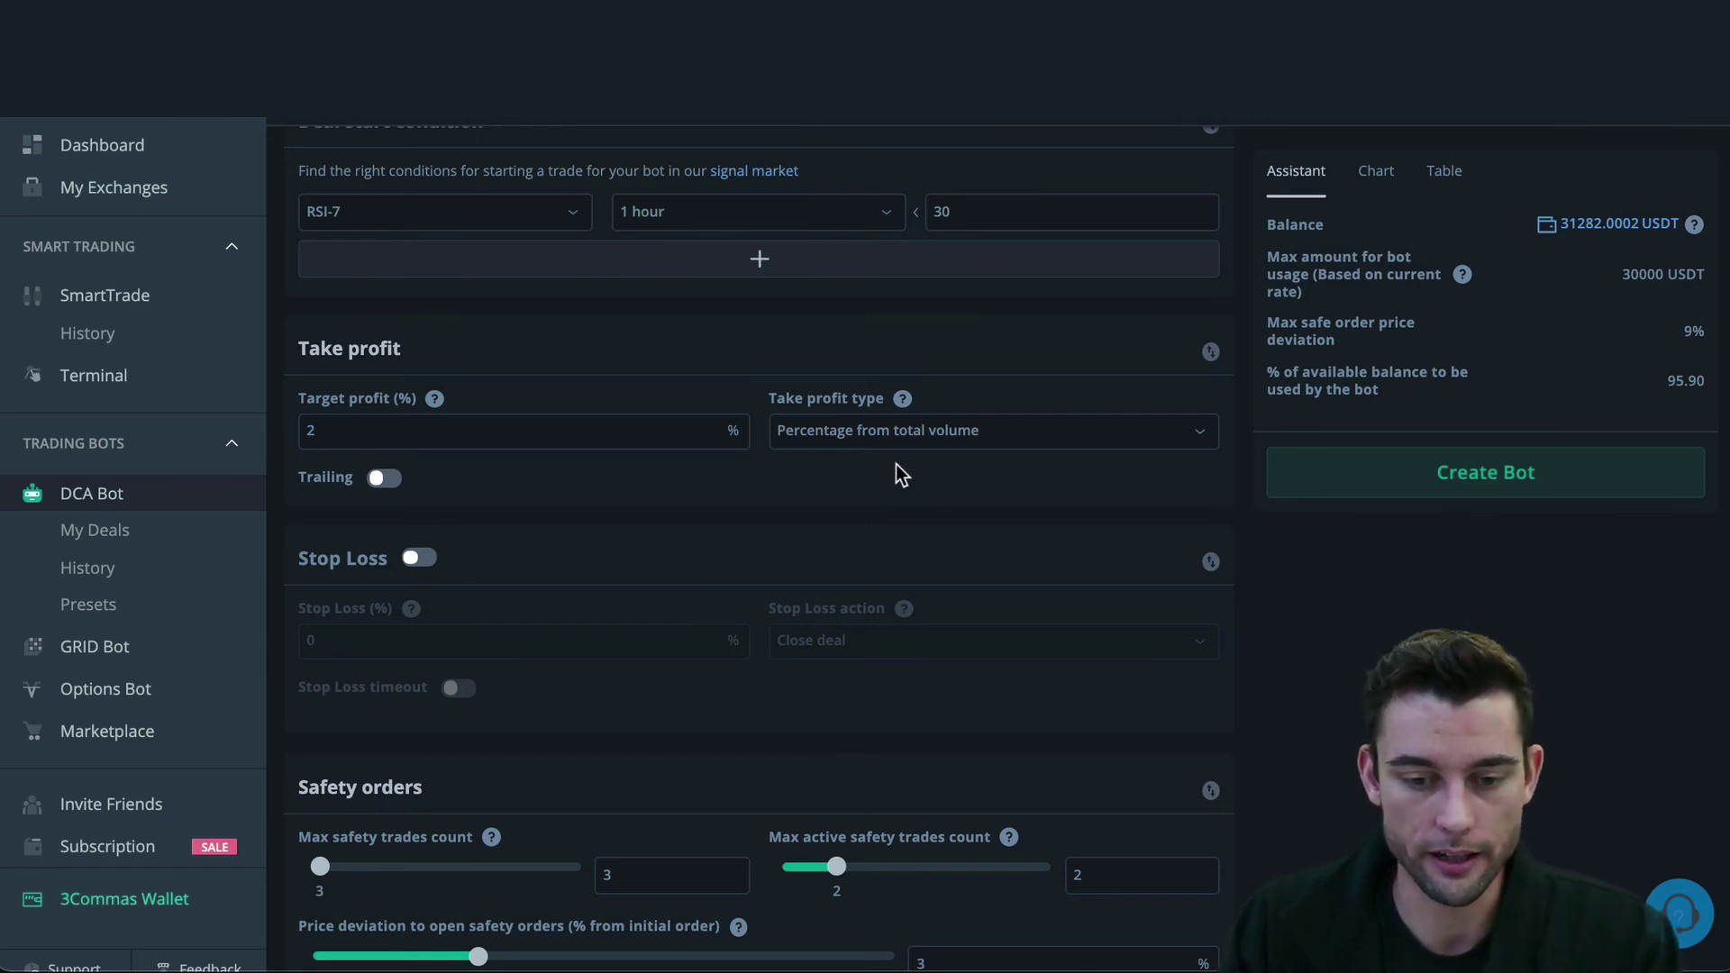
scroll(896, 463, down, 4)
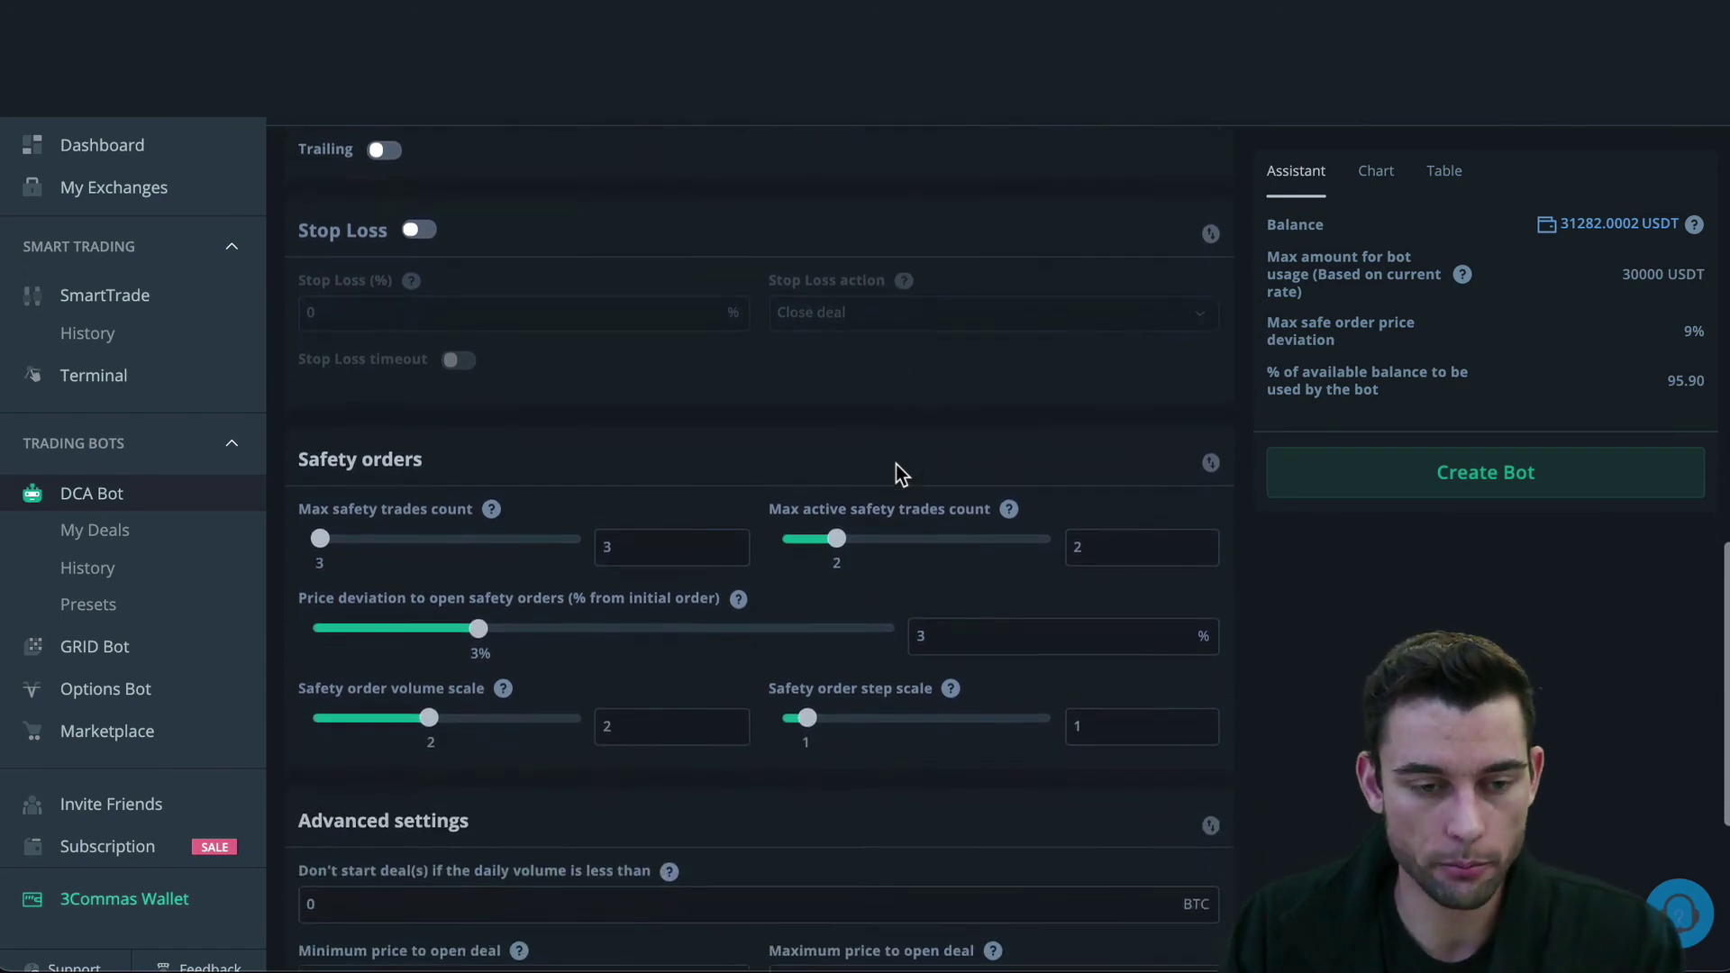
scroll(896, 463, down, 2)
mouse_move(719, 295)
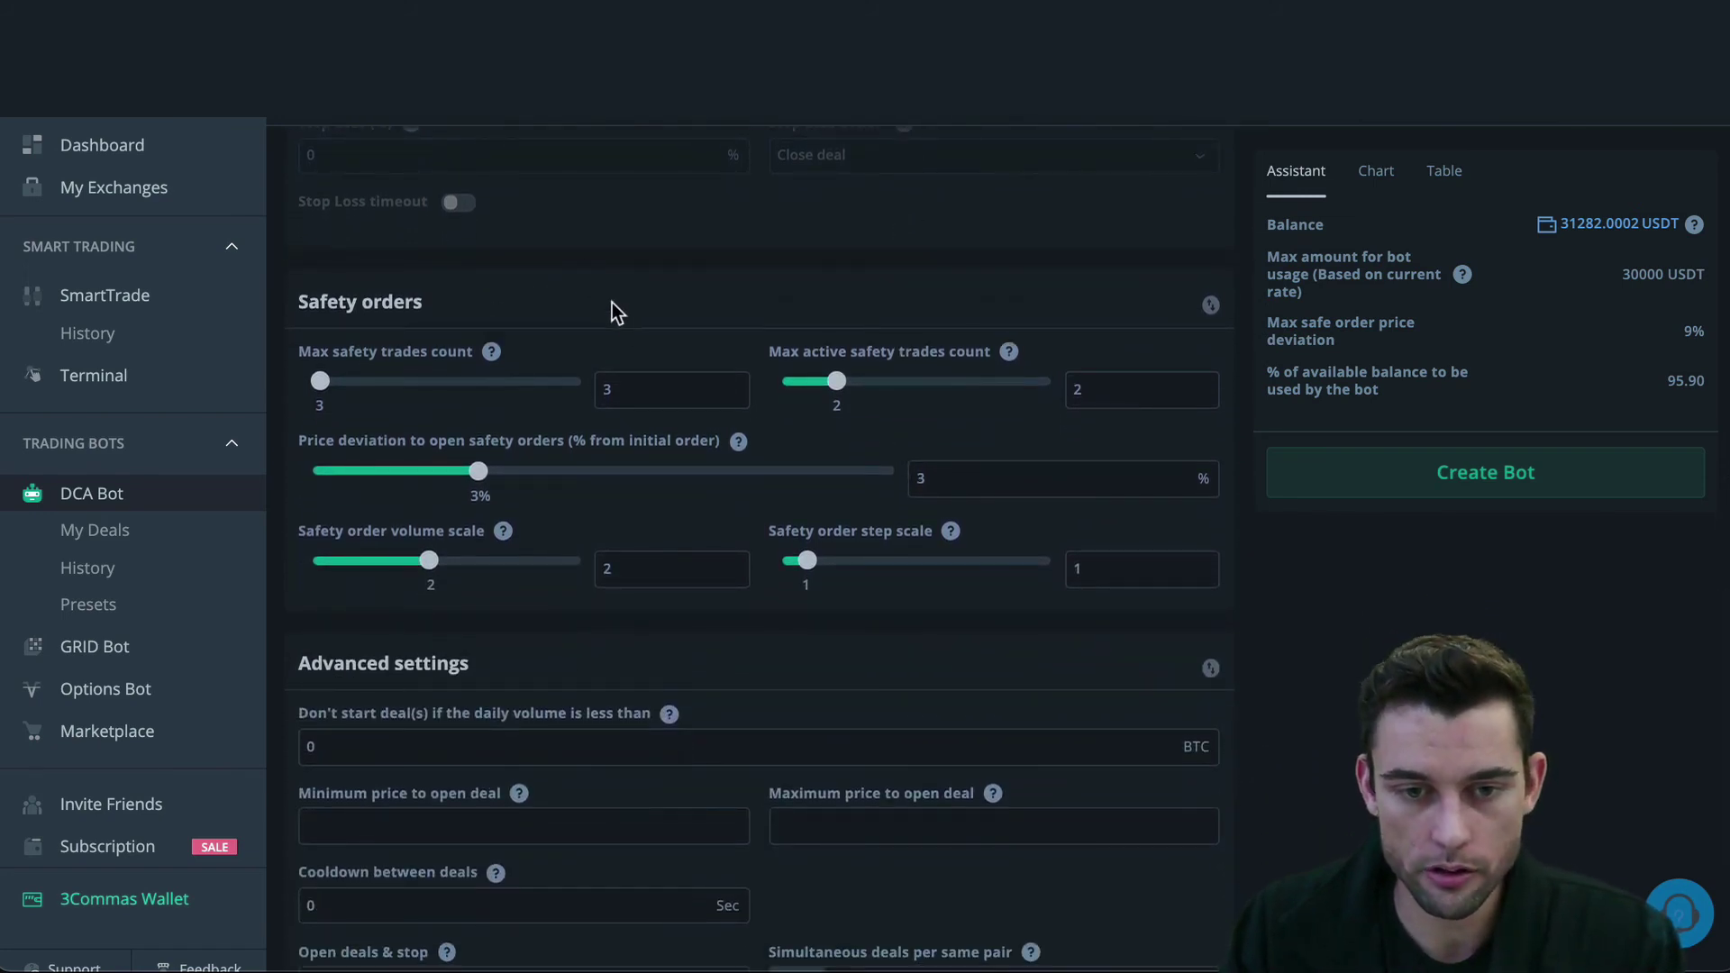
scroll(662, 256, down, 1)
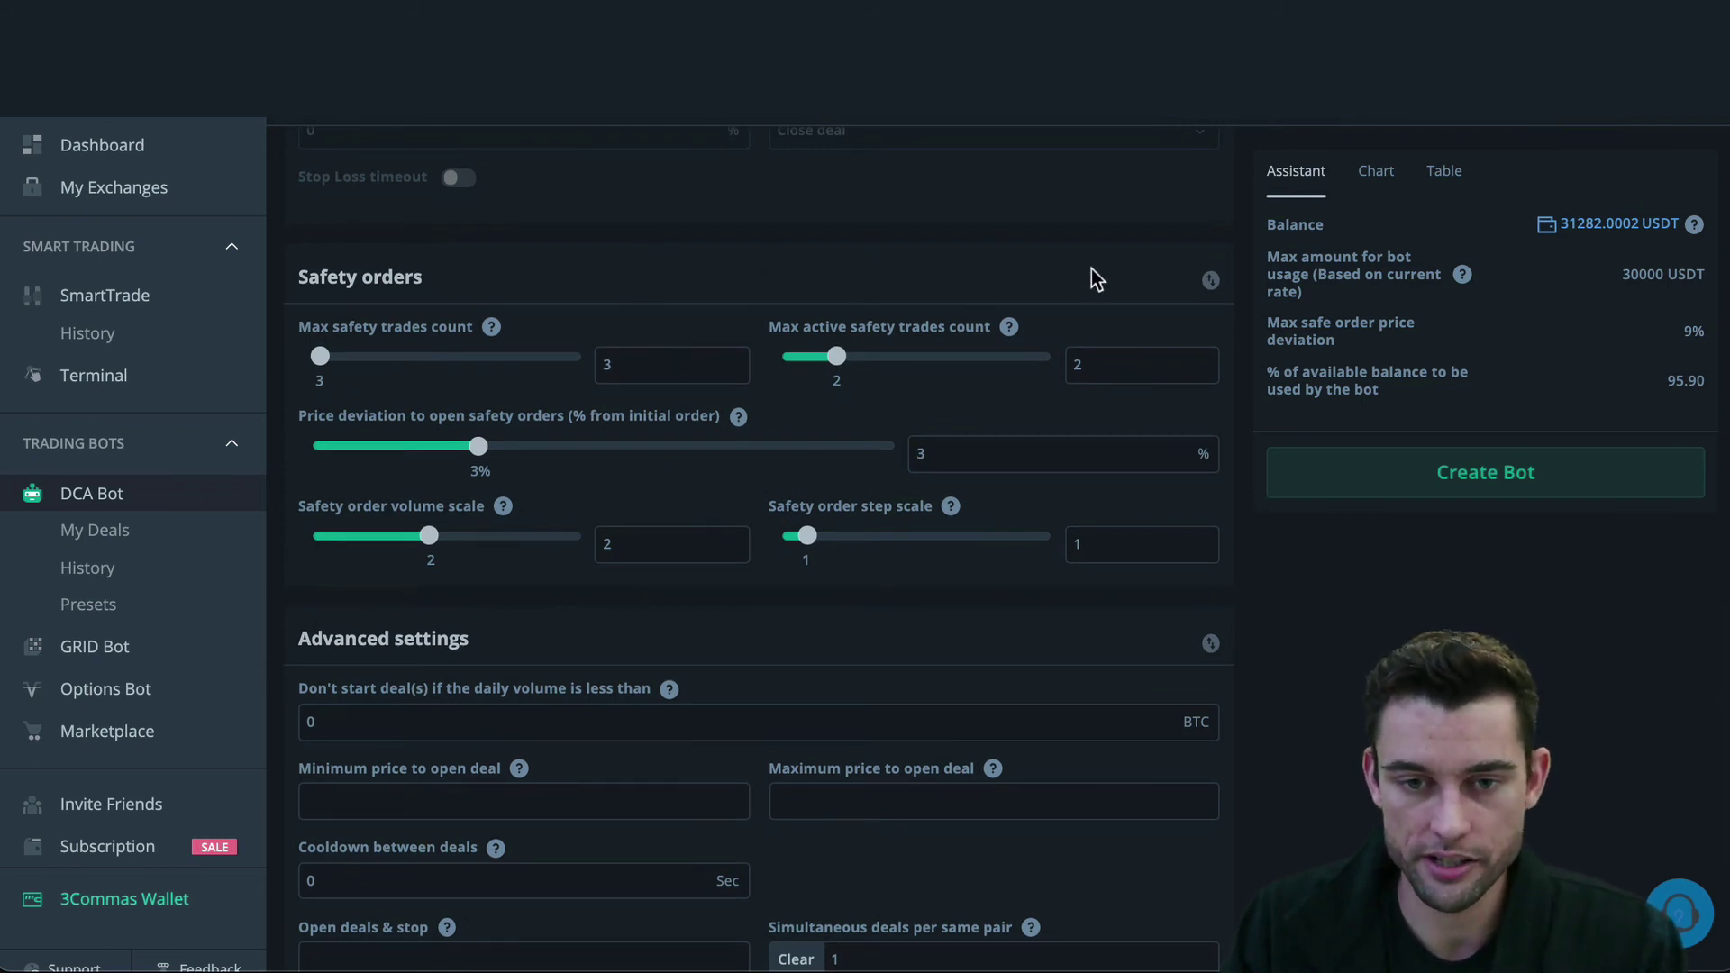
click(1109, 356)
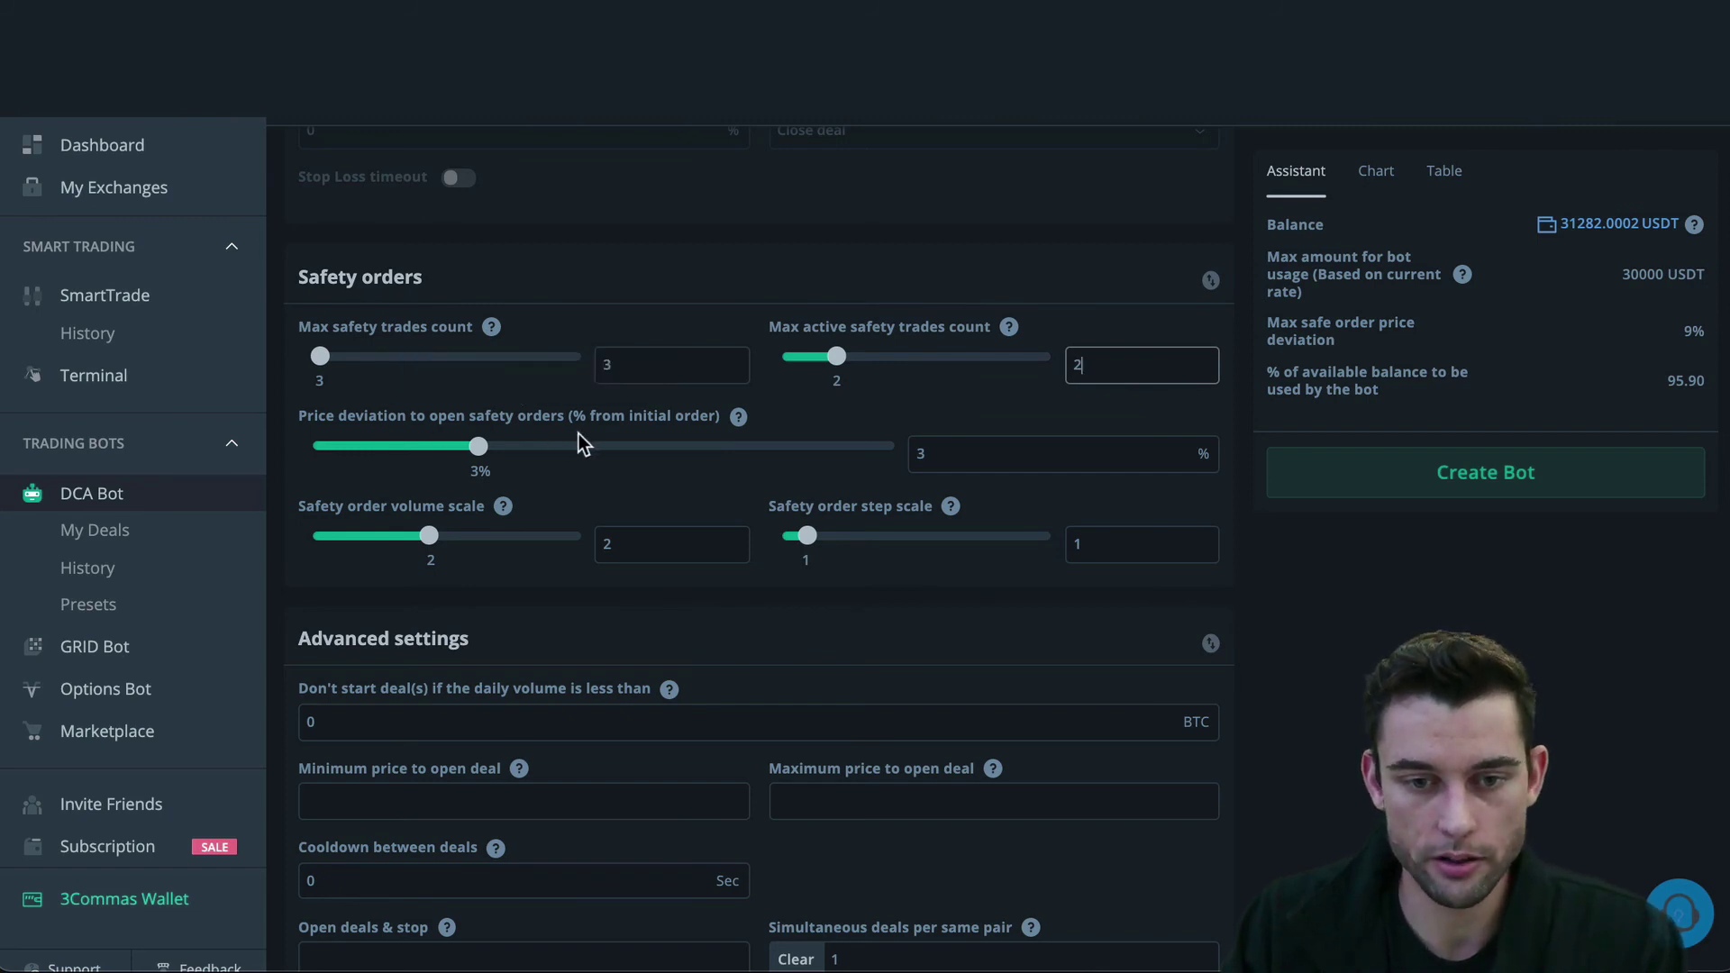
click(962, 460)
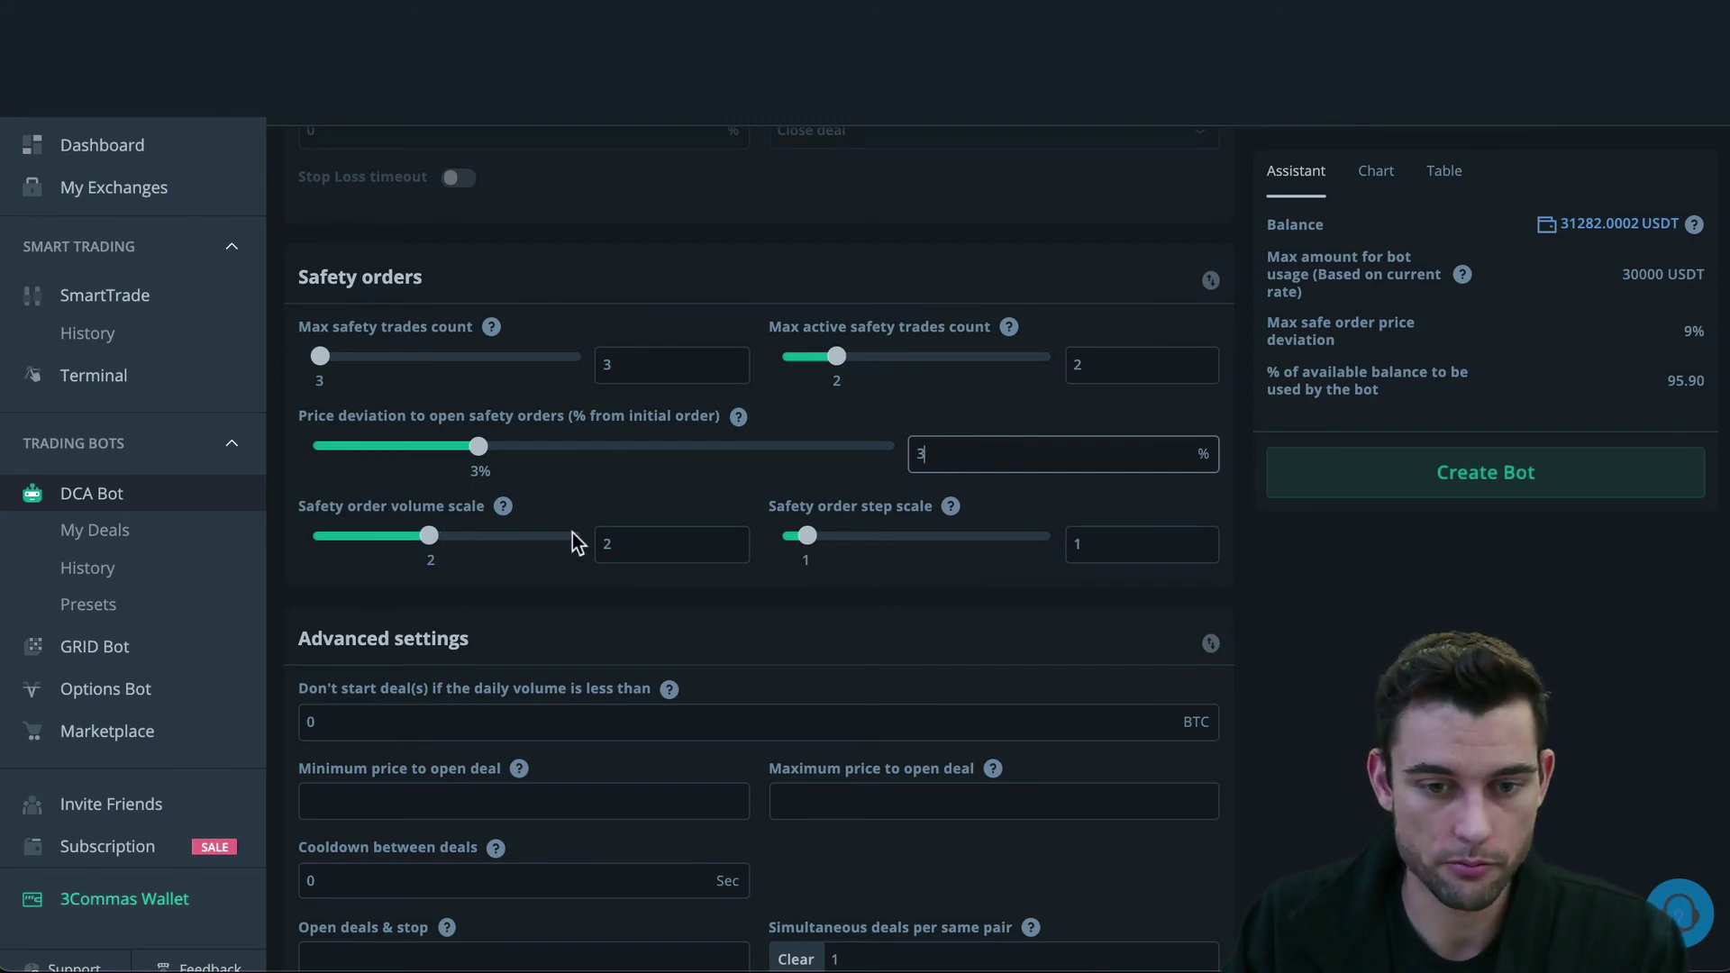
Try a safety order step scale of 2 and compare it with the price deviation to open safety orders
click(622, 543)
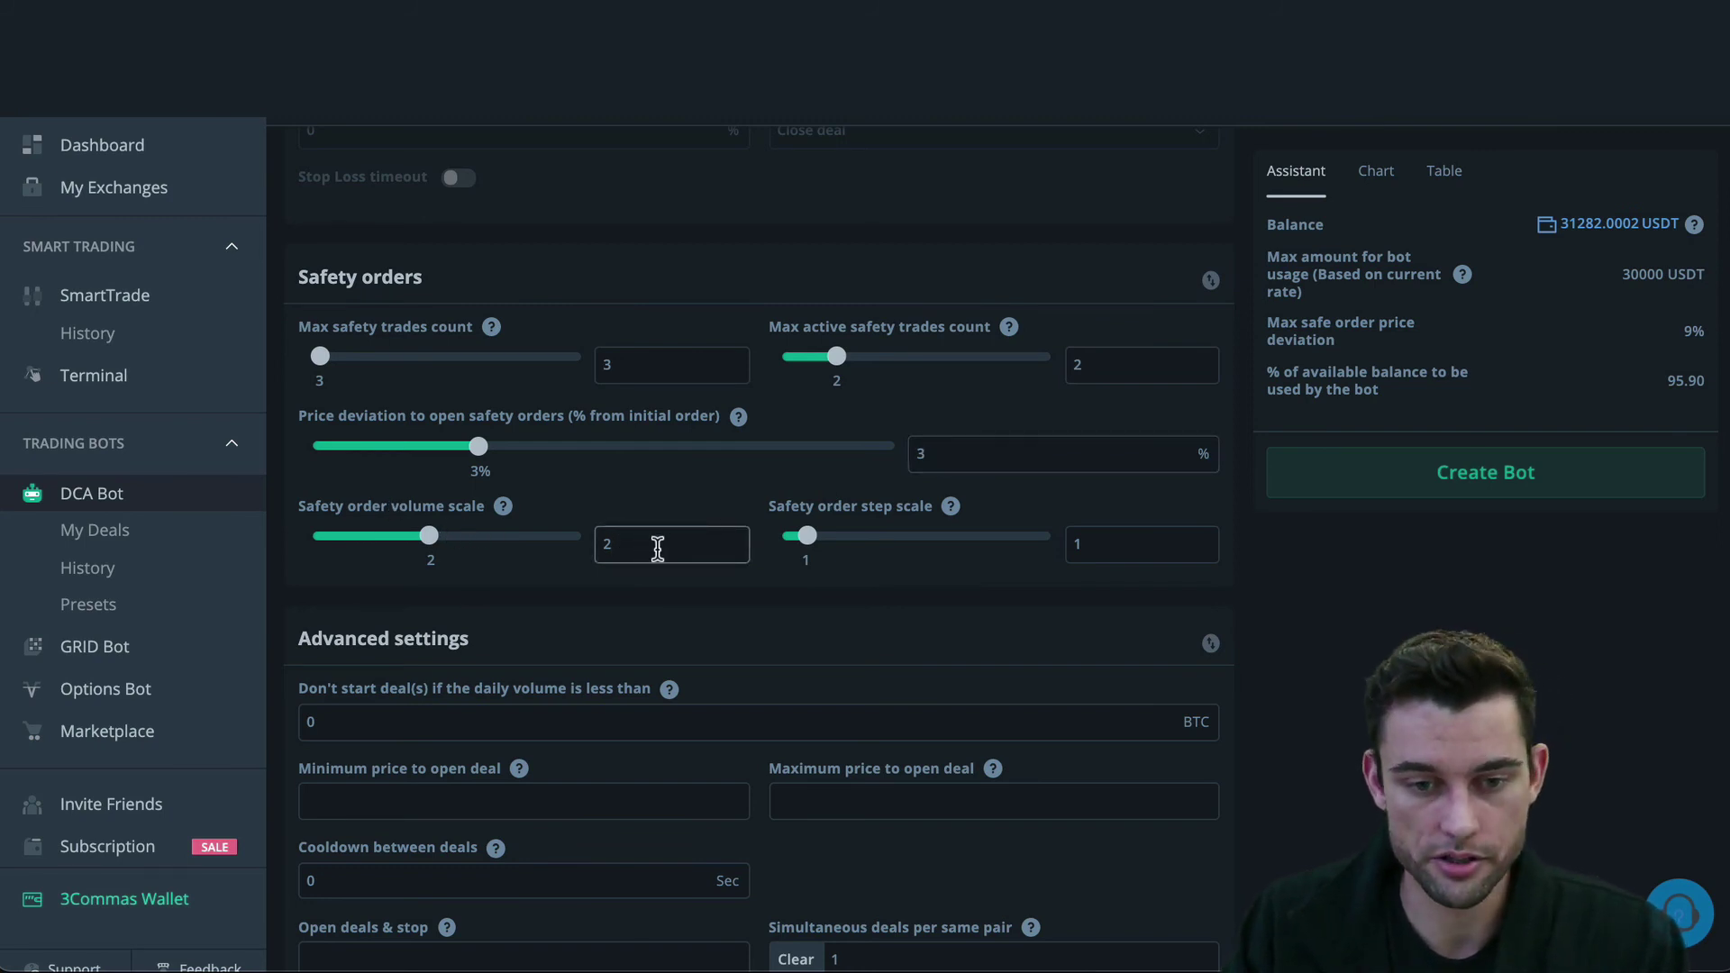
scroll(668, 545, down, 1)
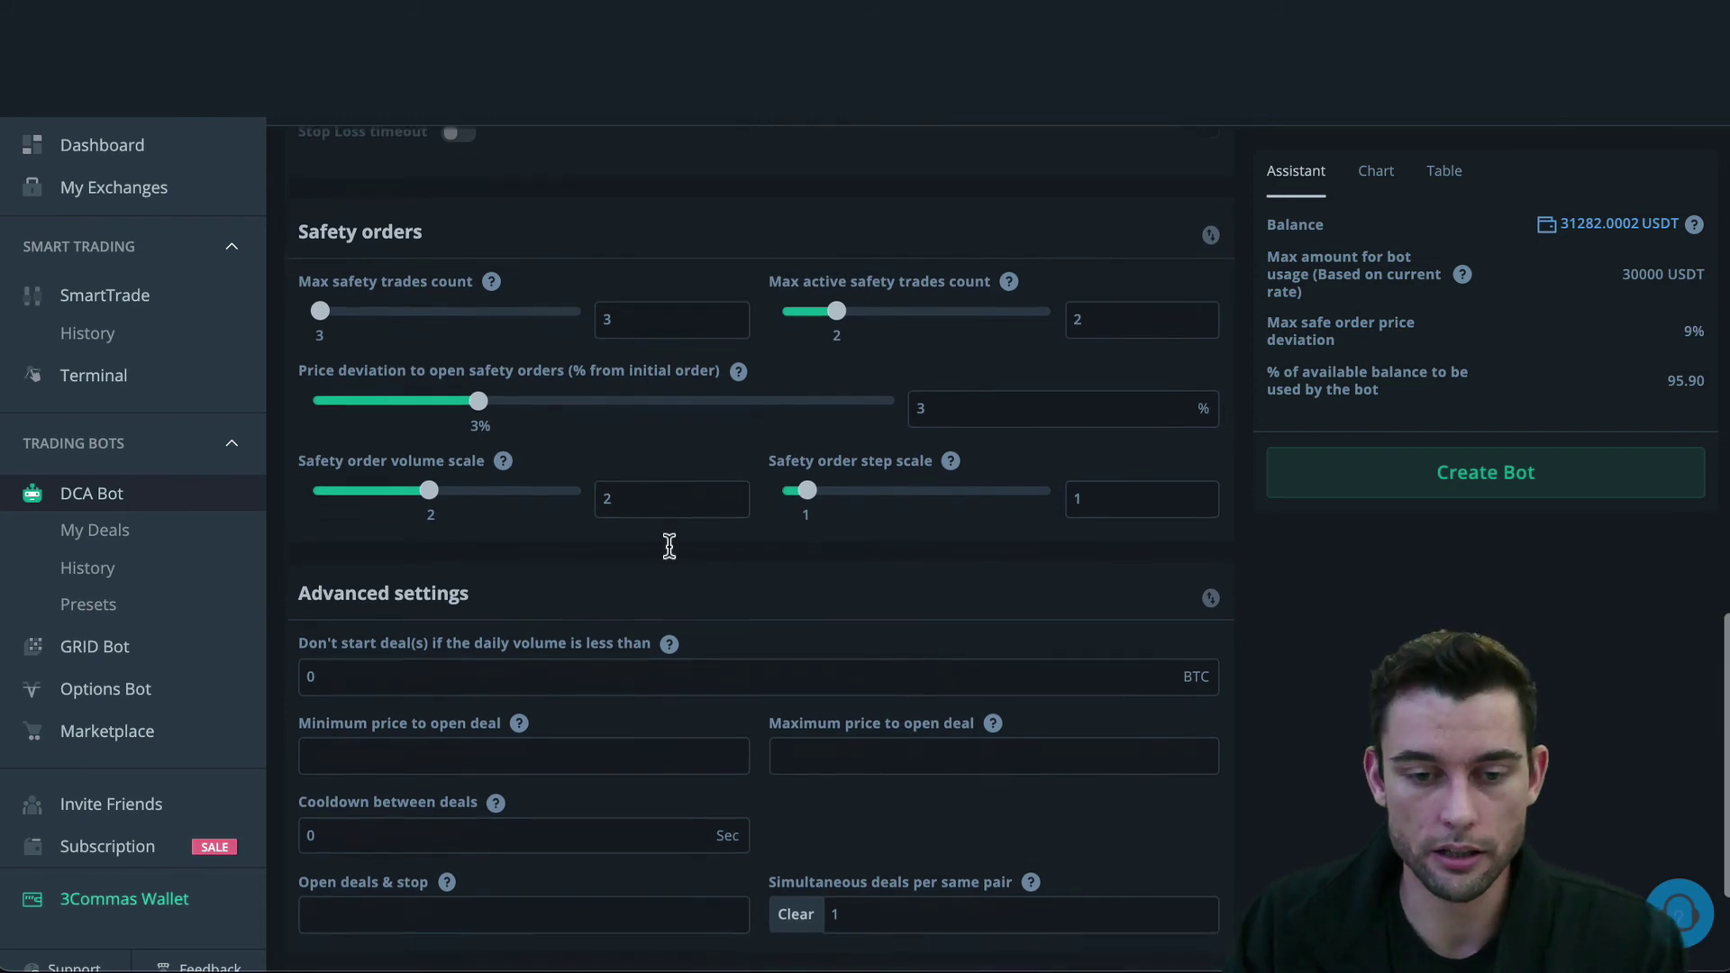
scroll(668, 545, down, 1)
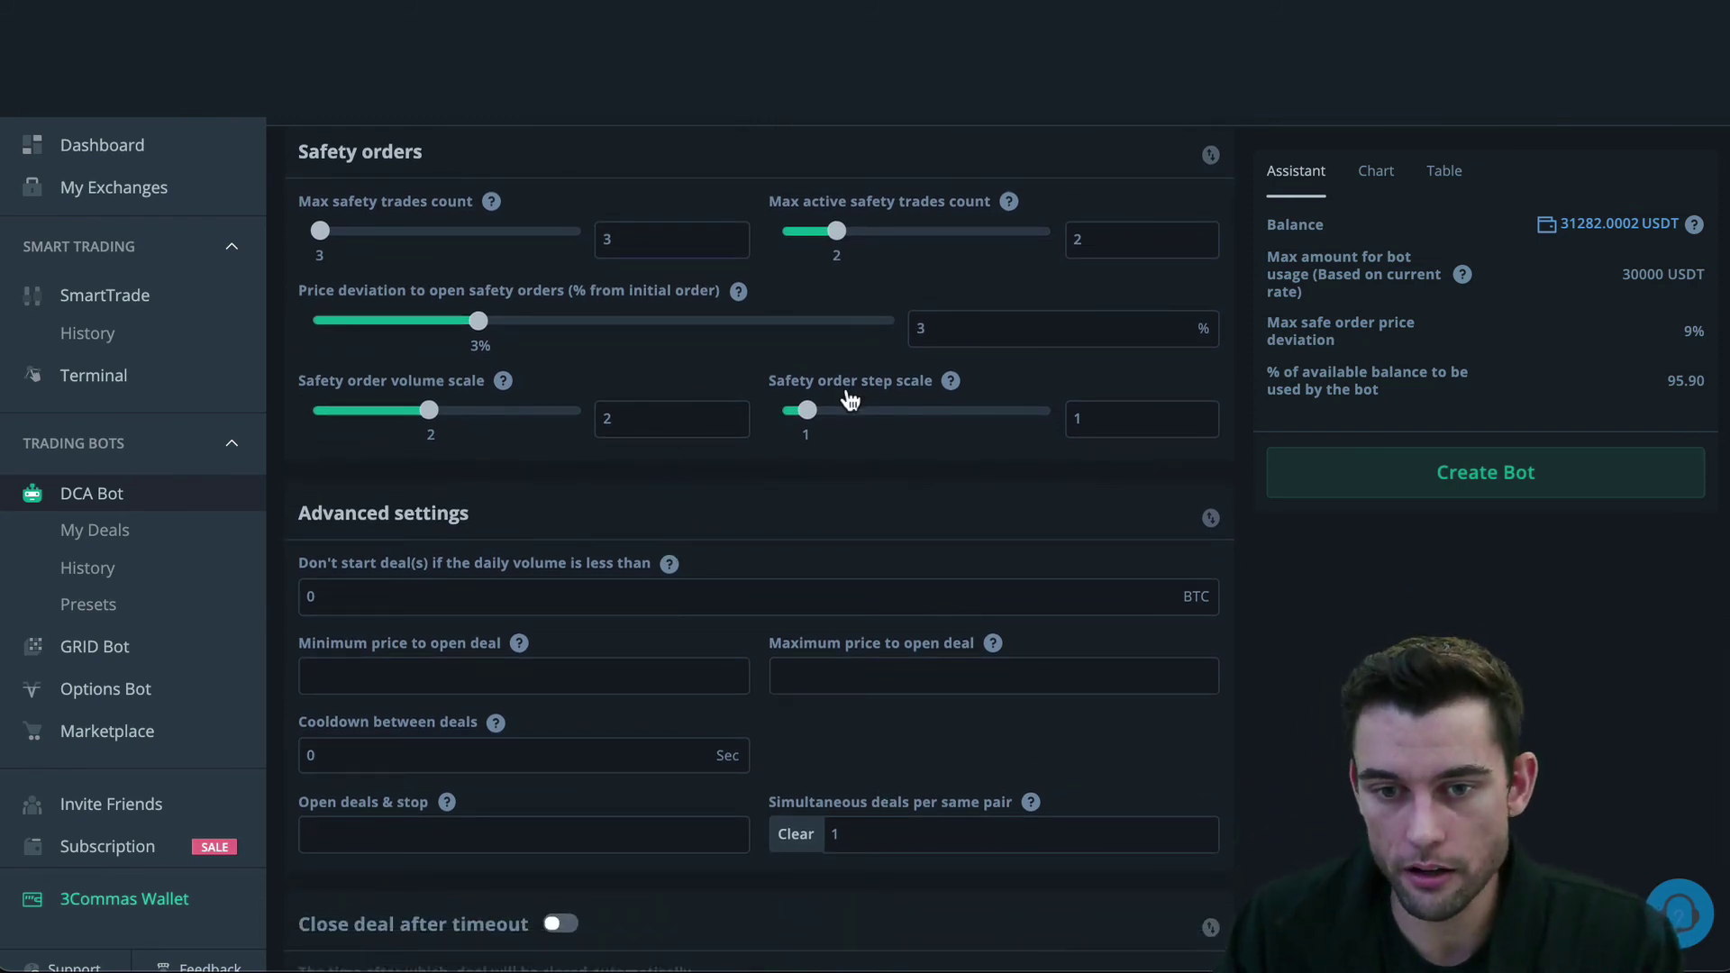
click(1080, 418)
text(1)
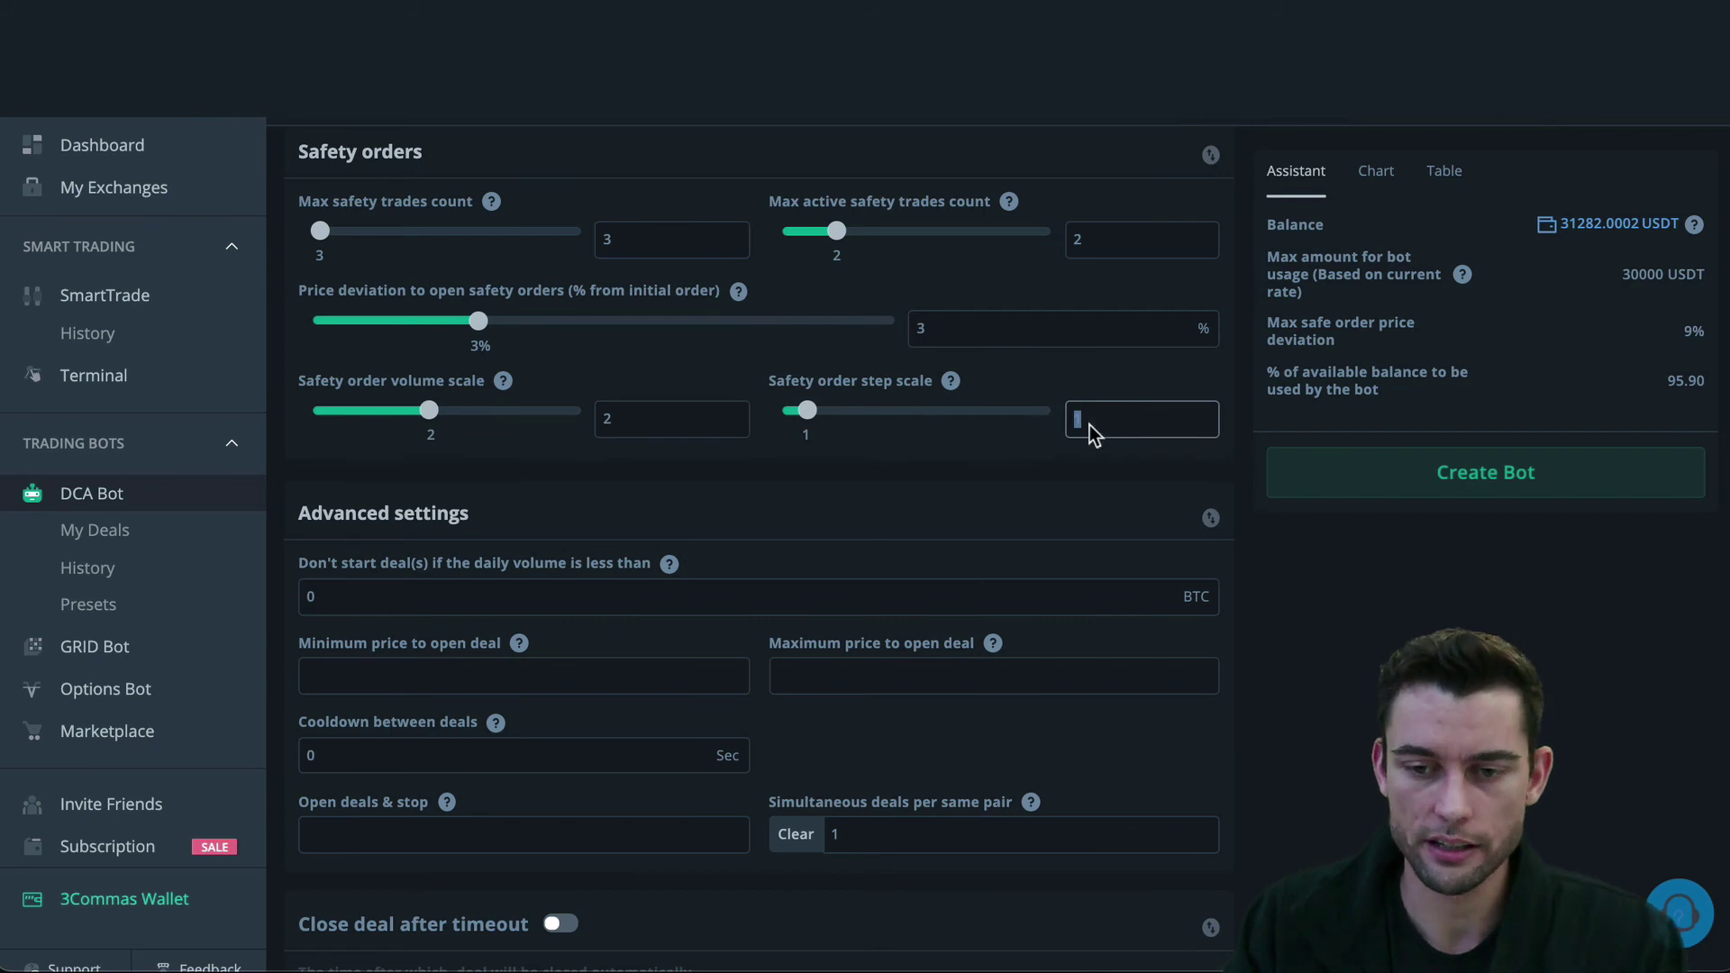
scroll(1118, 425, up, 1)
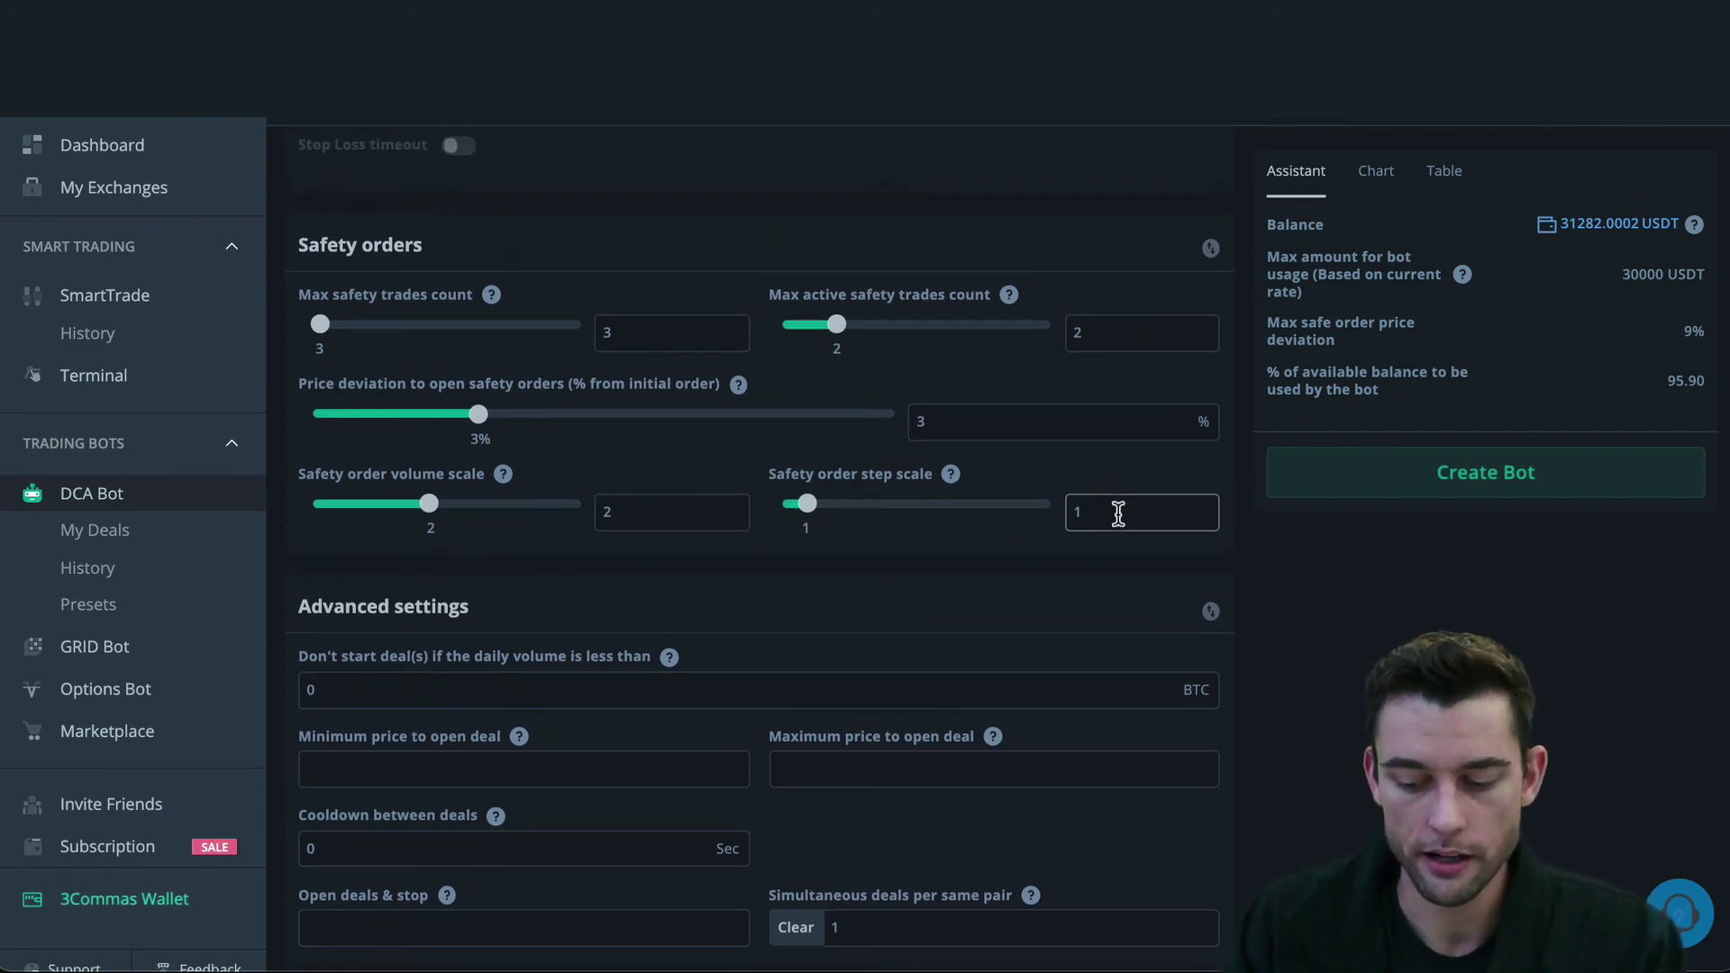
key(BackSpace)
text(2)
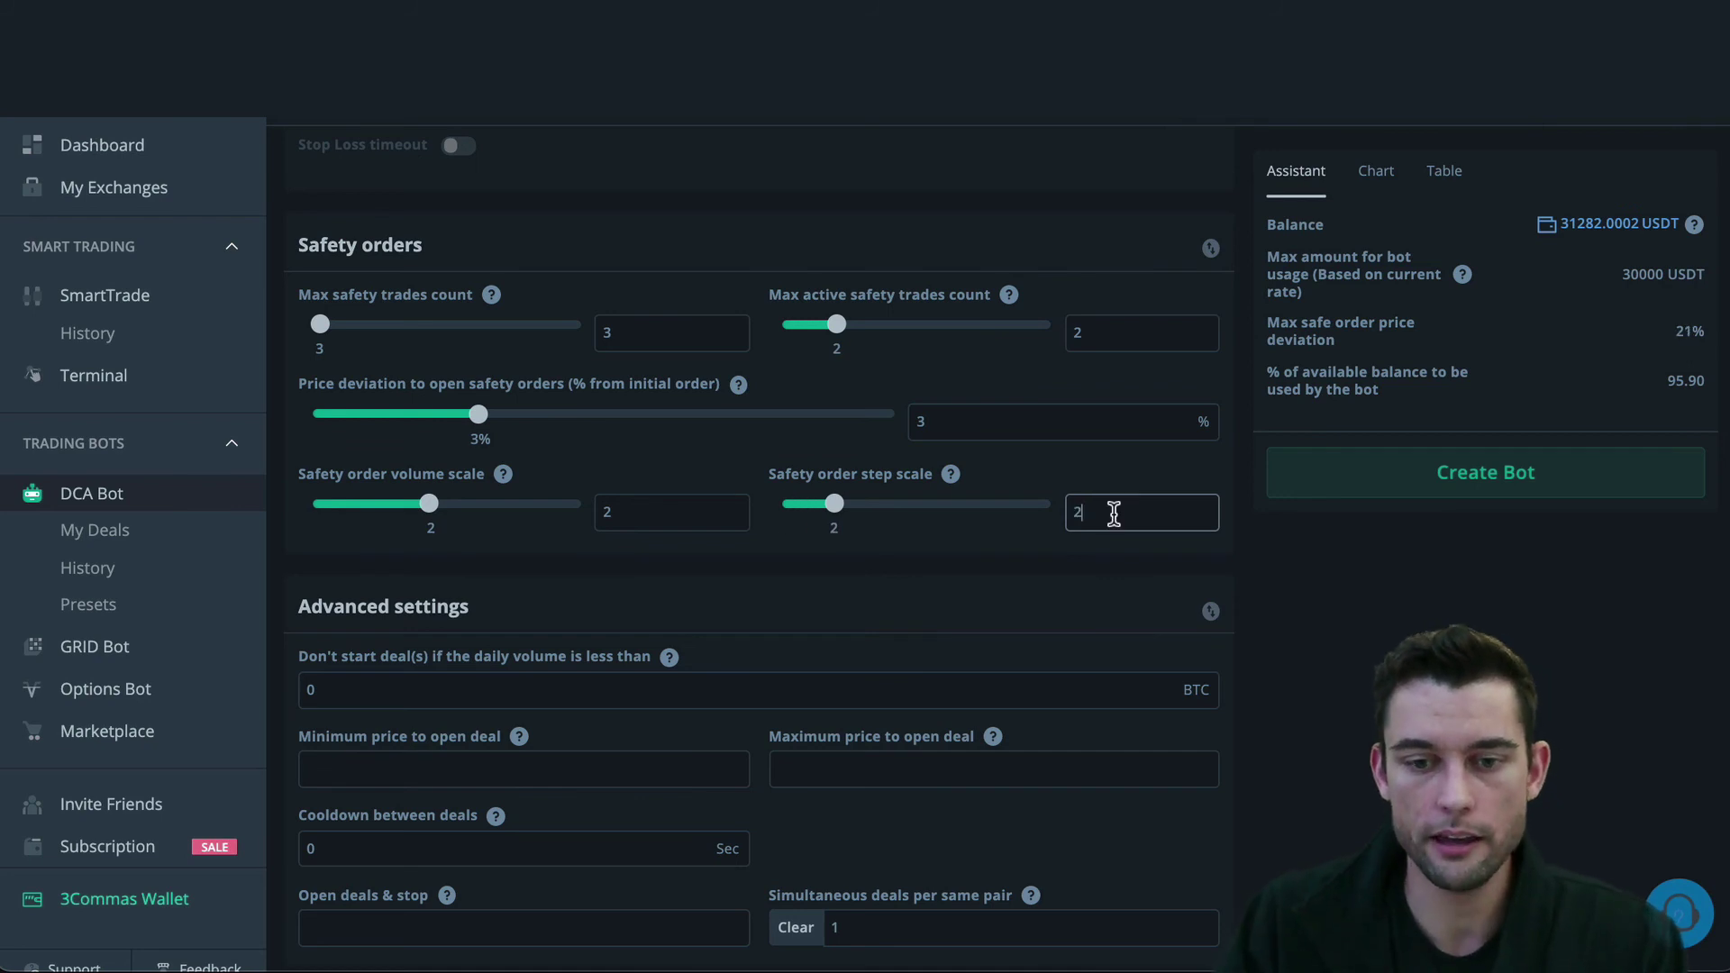
drag(1009, 431, 907, 424)
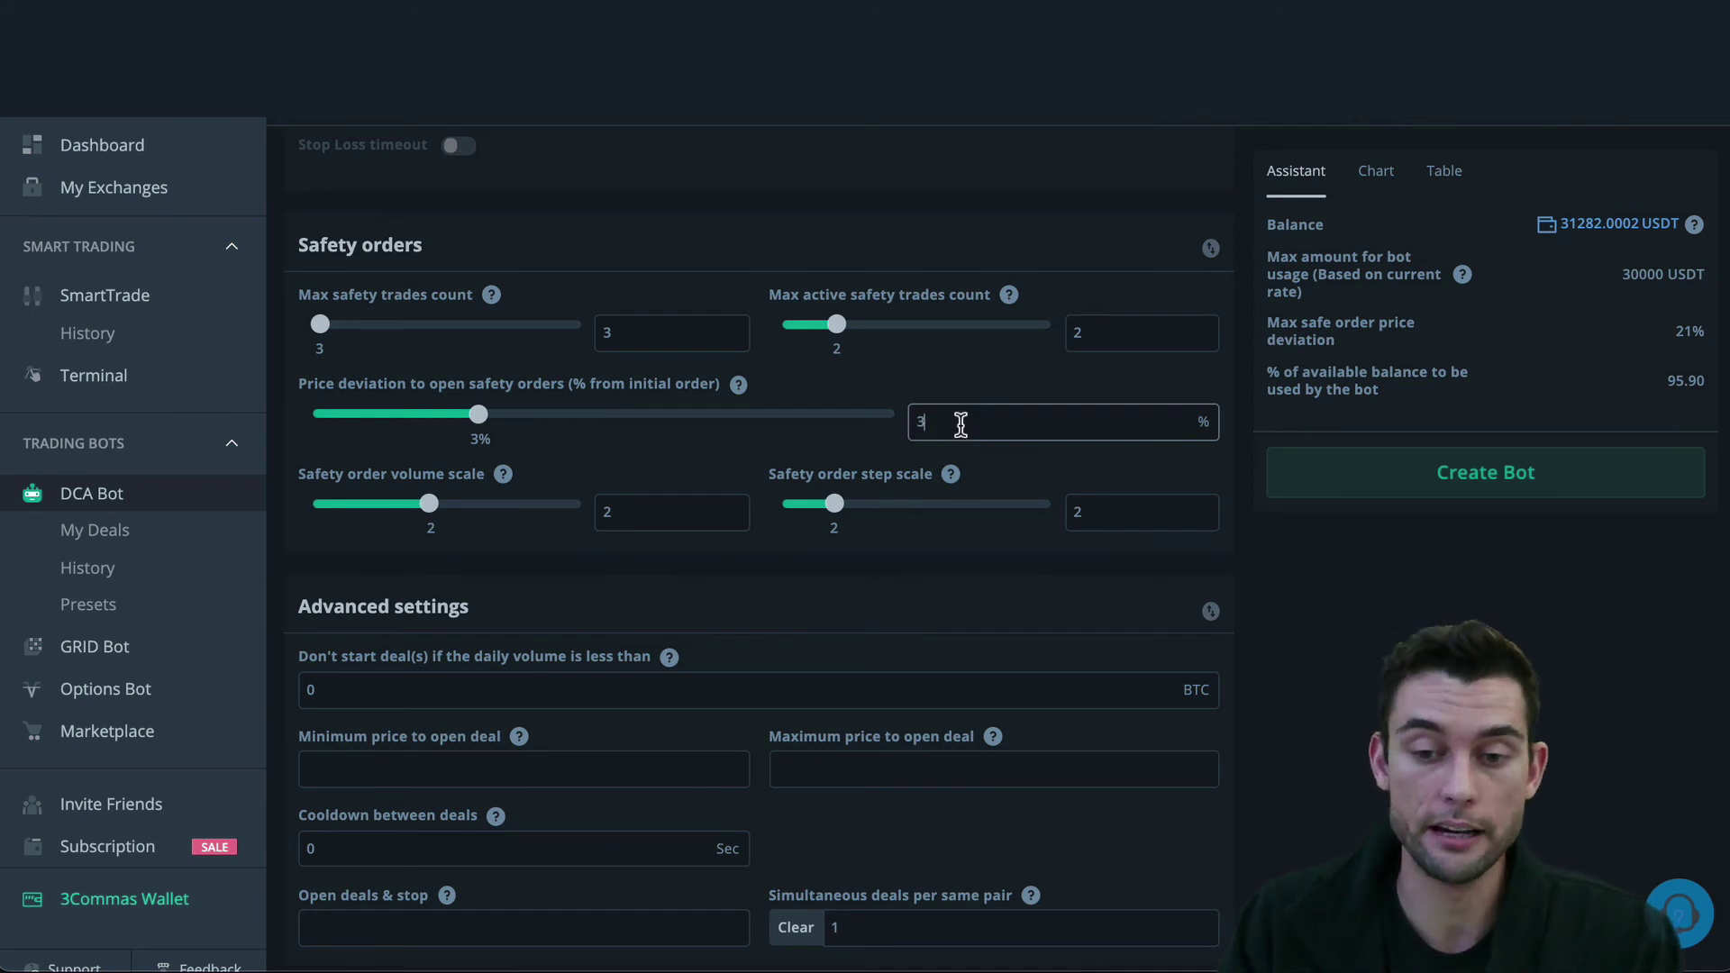
click(1077, 501)
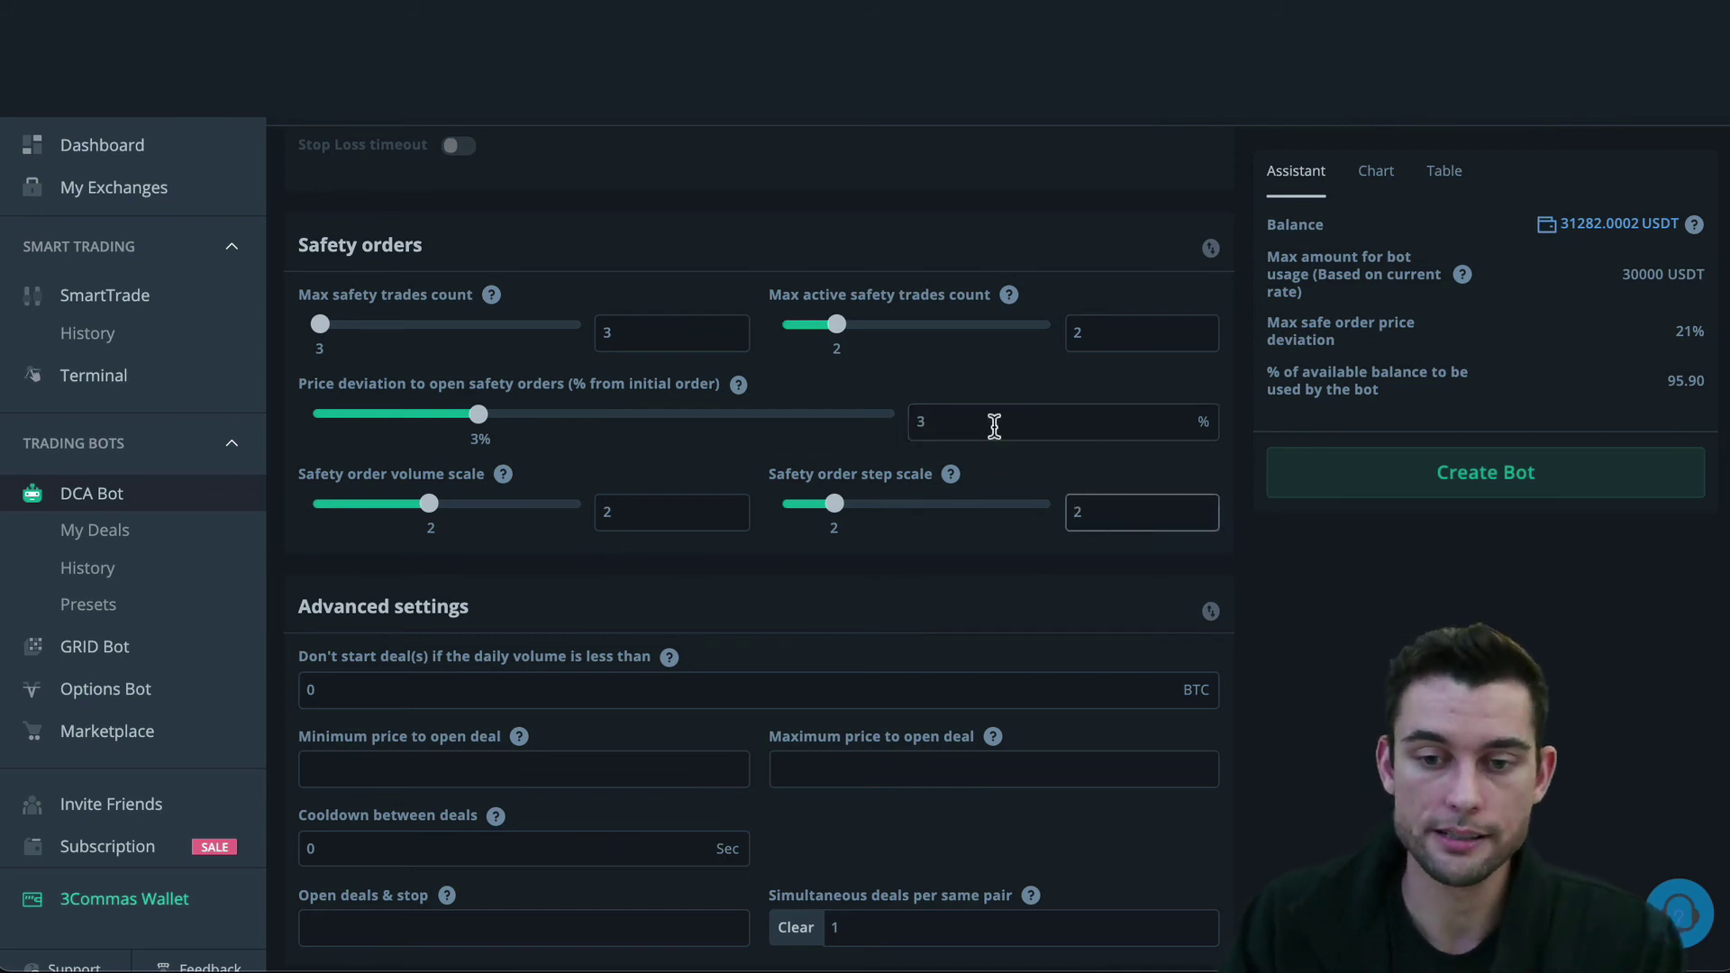
drag(994, 426, 915, 419)
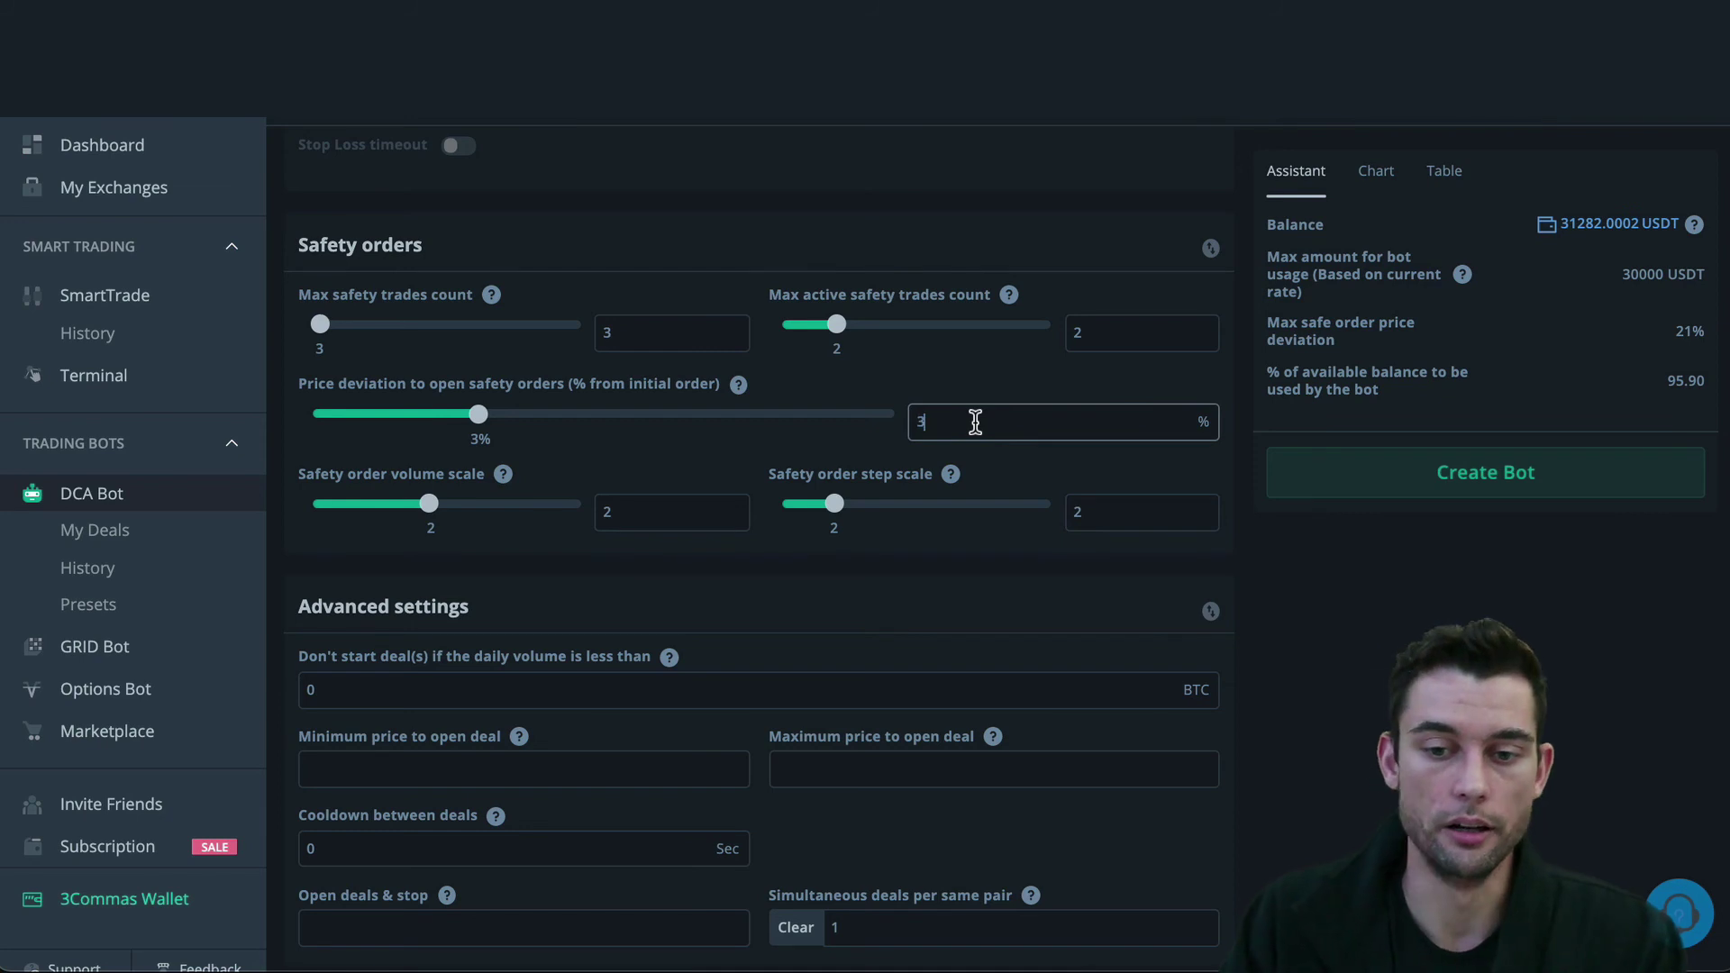
click(1080, 506)
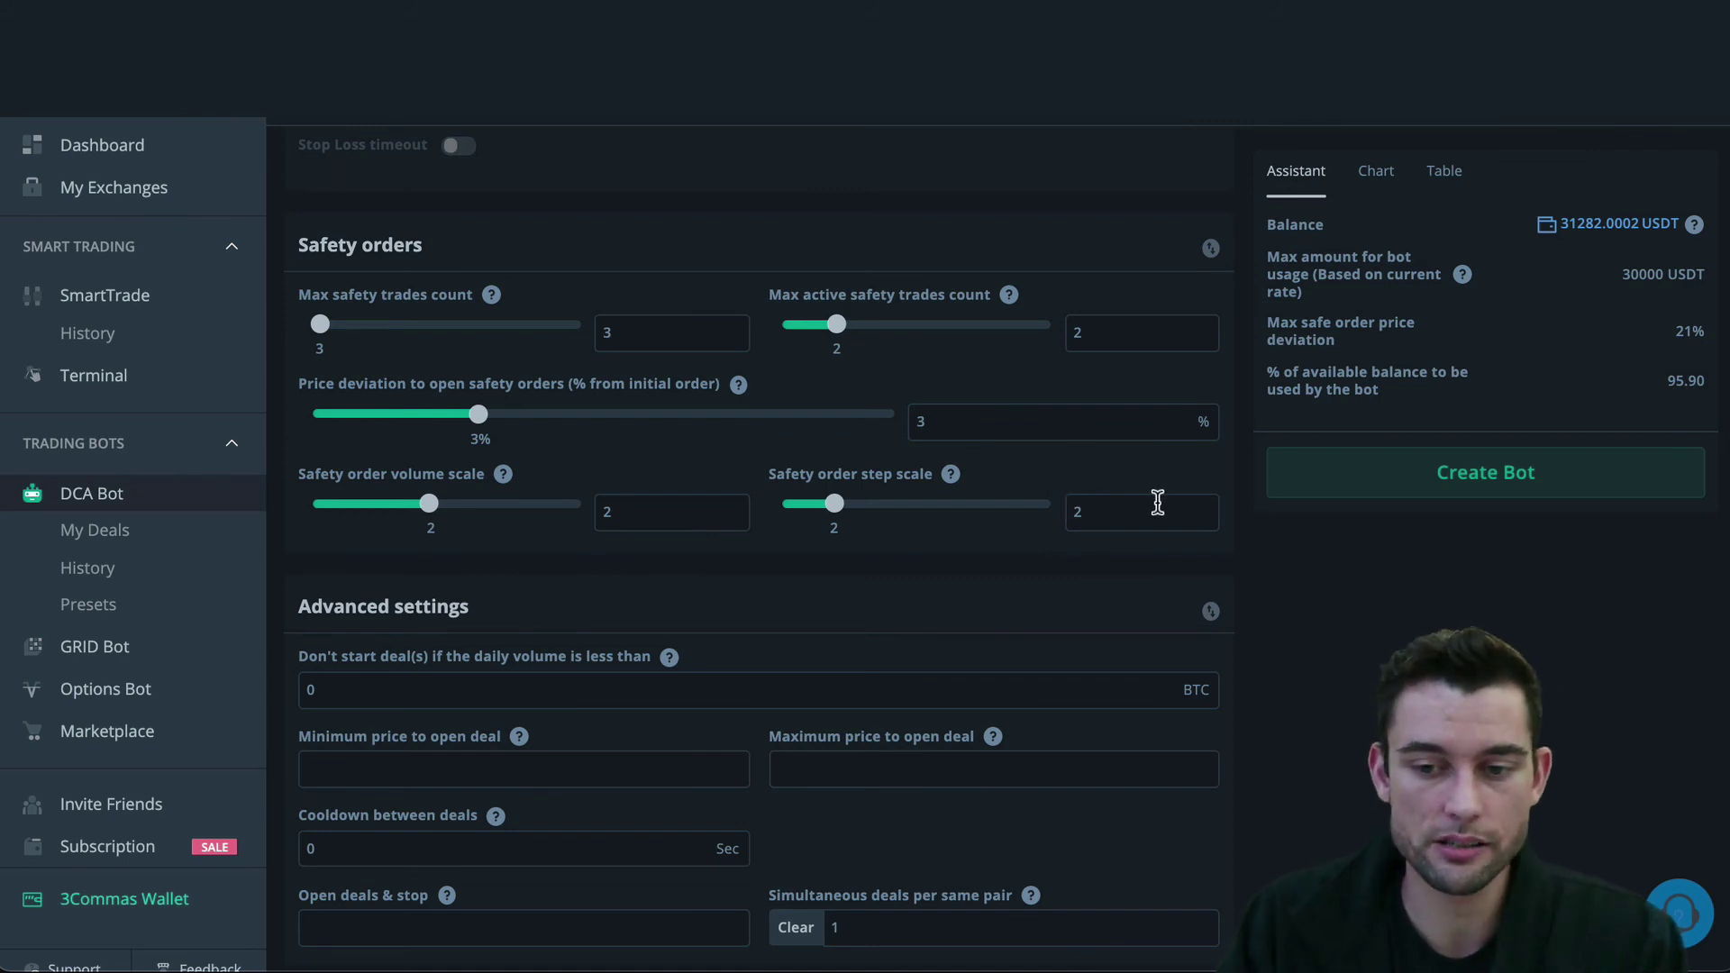
Try safety order step scales of 1.1 and 1.2, and return the step scale to 1
drag(1158, 507, 1024, 514)
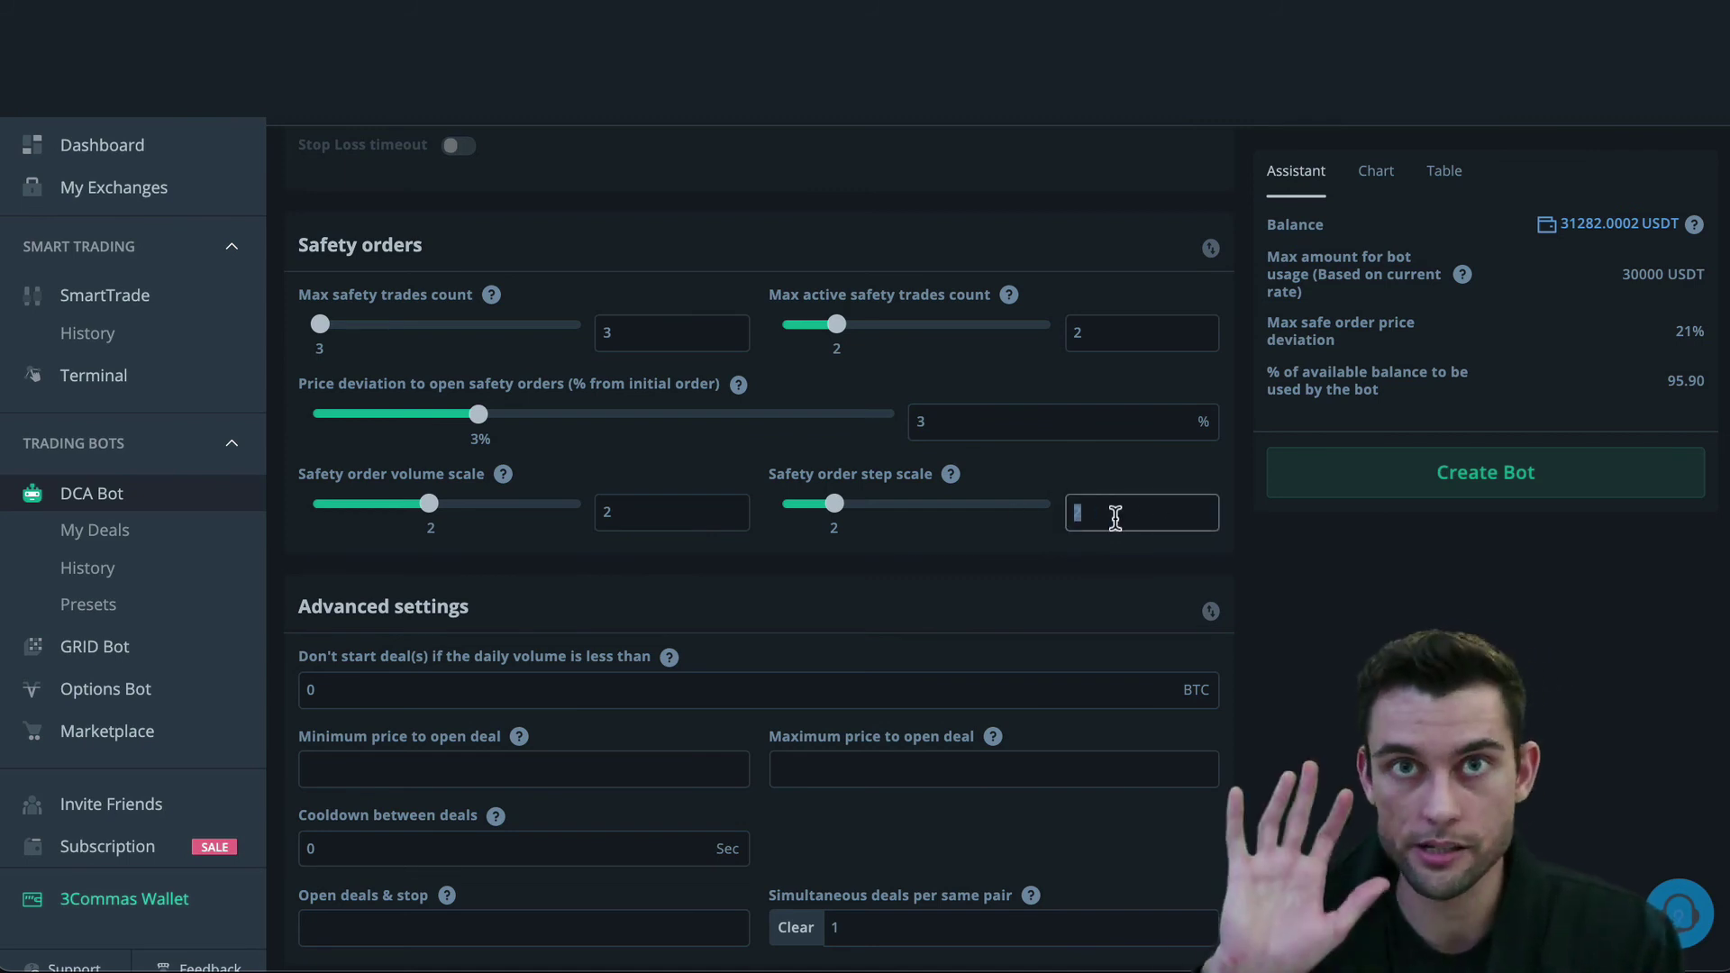
text(1)
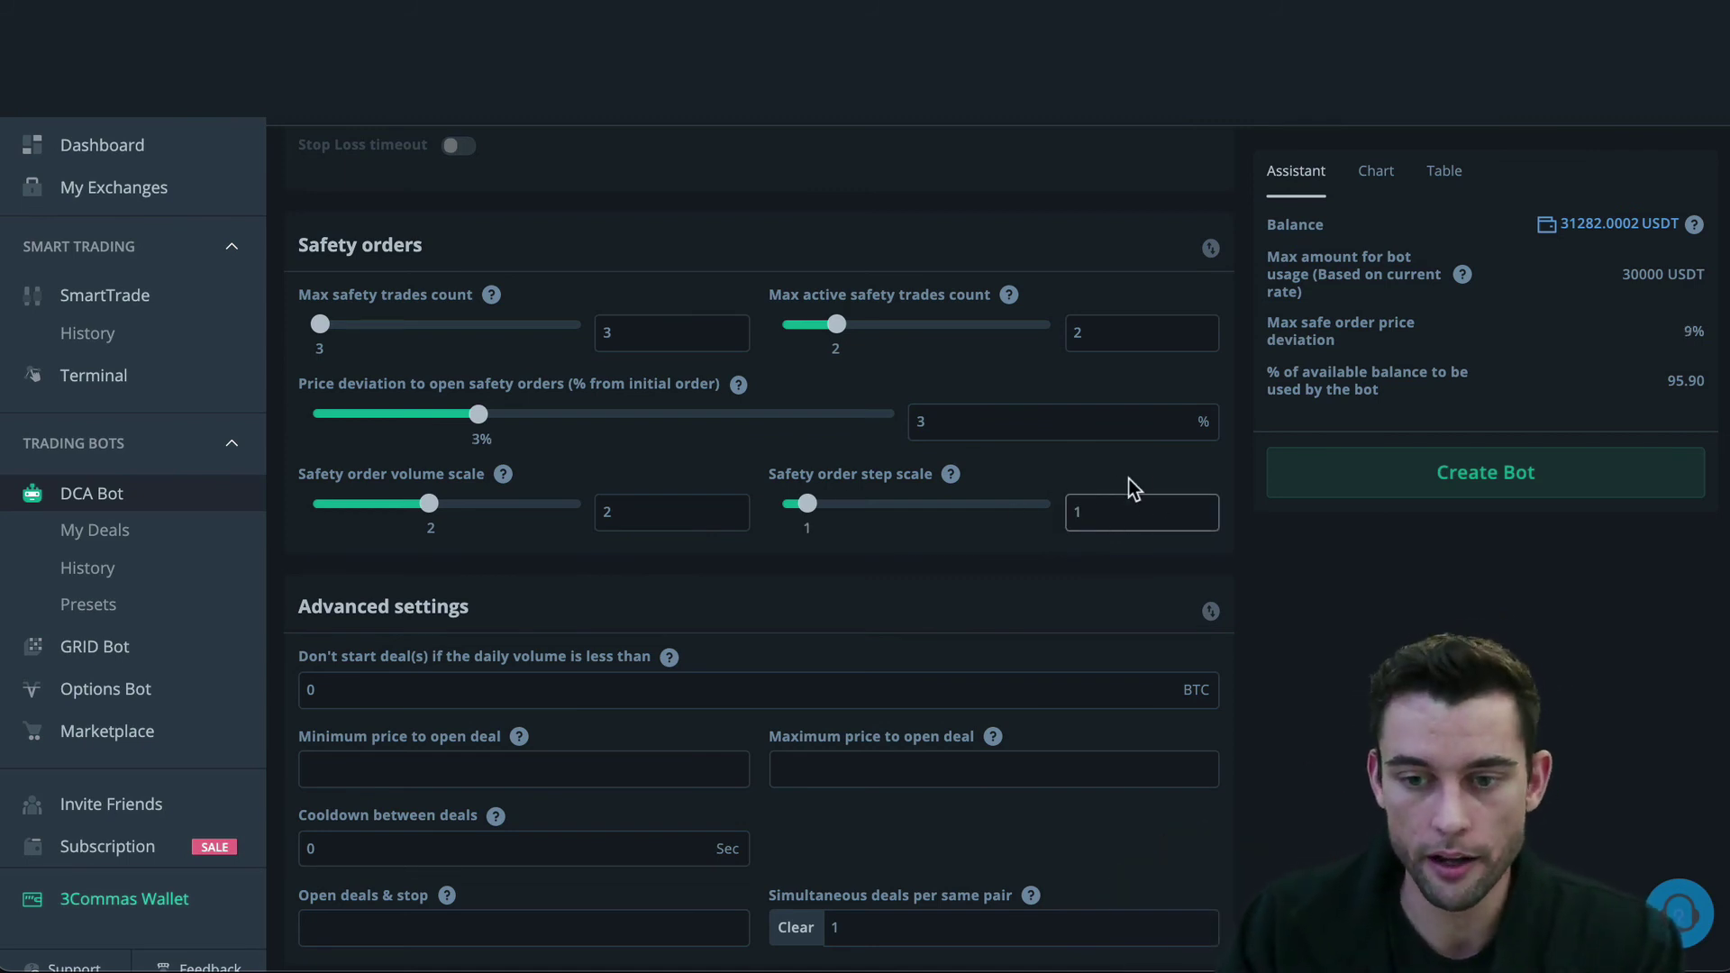
text(.1)
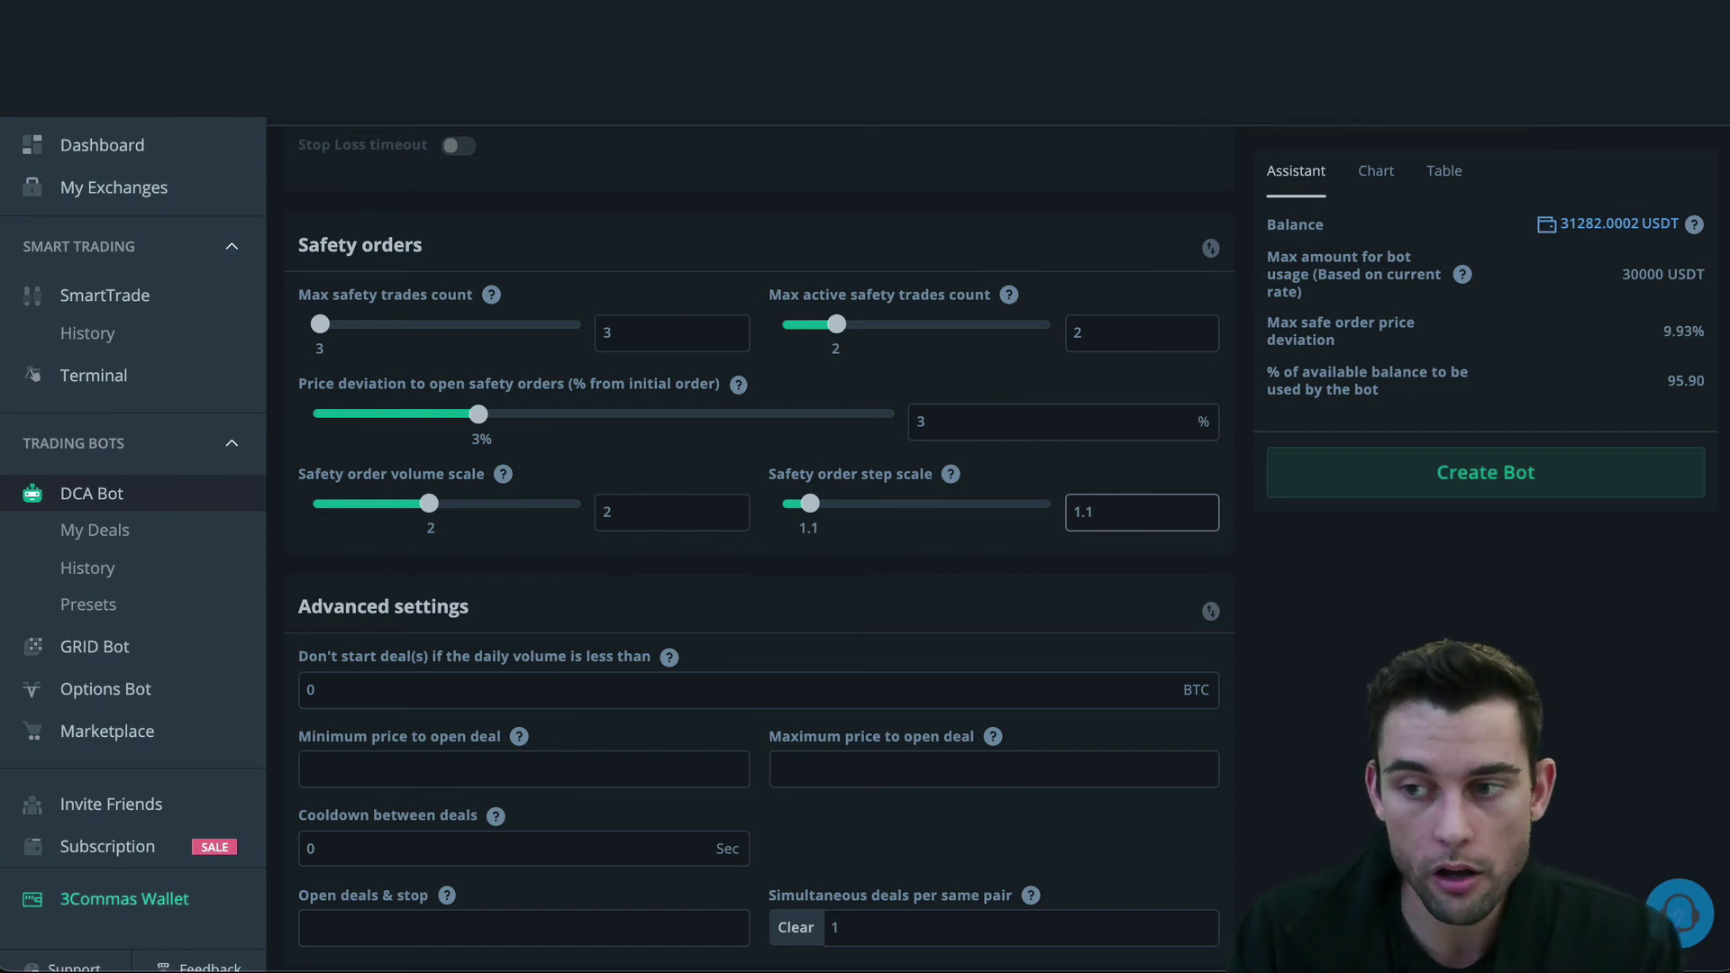
key(BackSpace)
text(2)
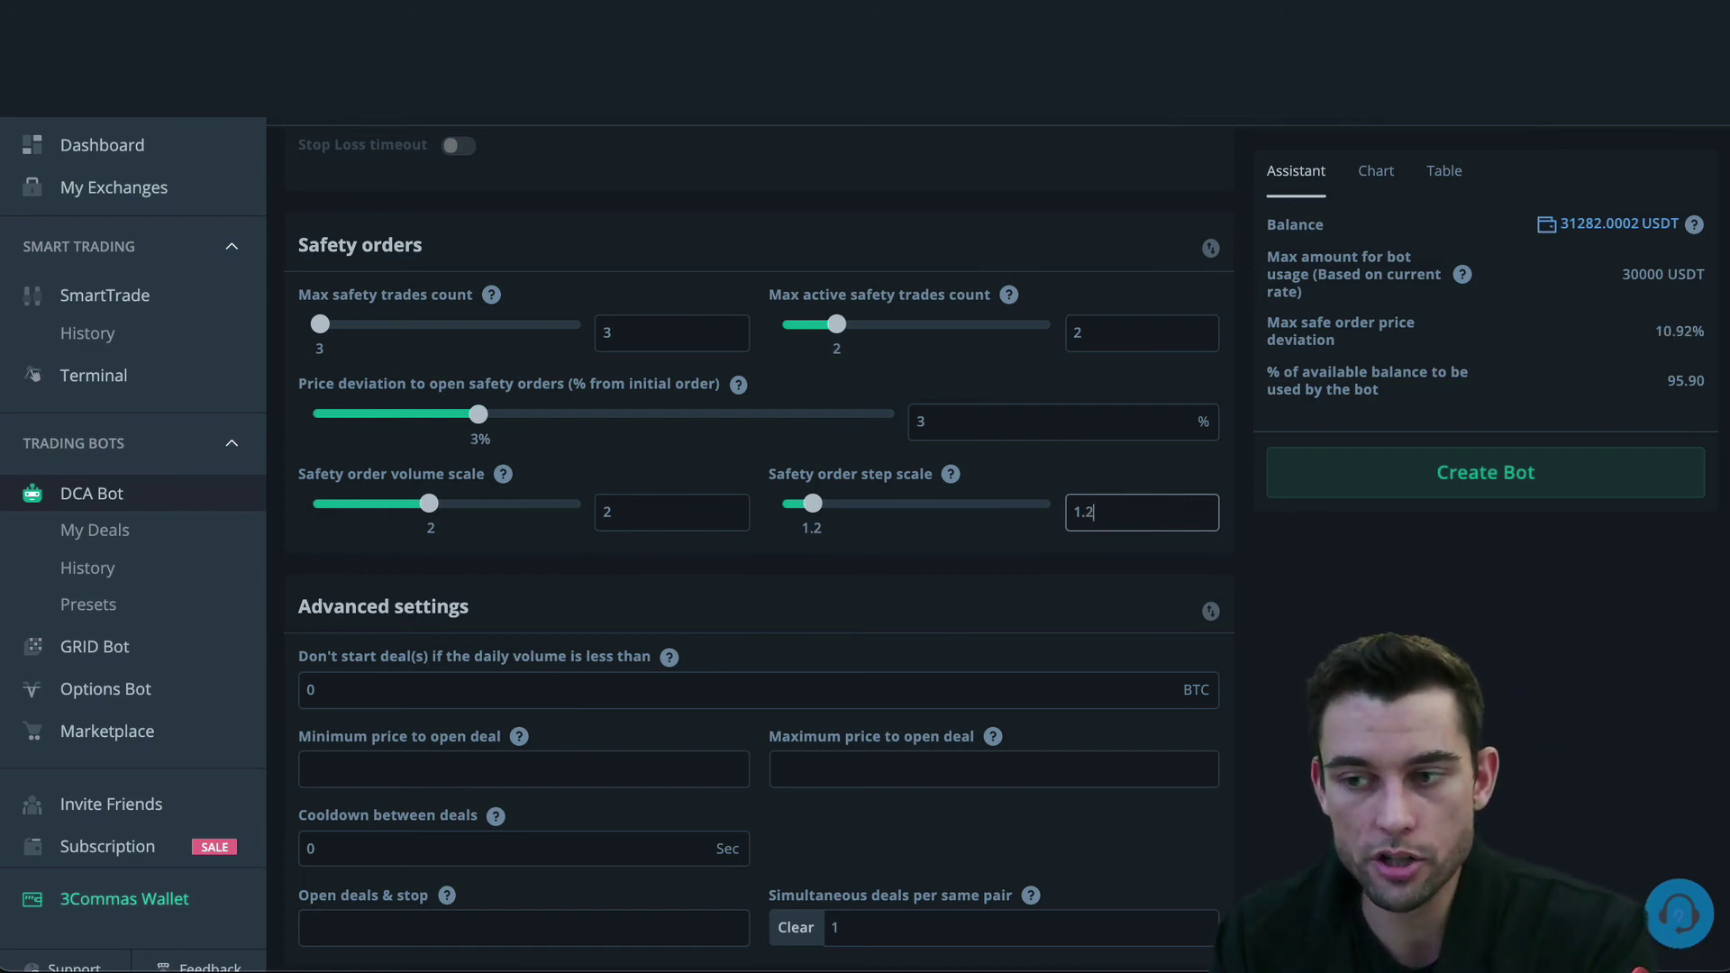
key(BackSpace)
key(BackSpace)
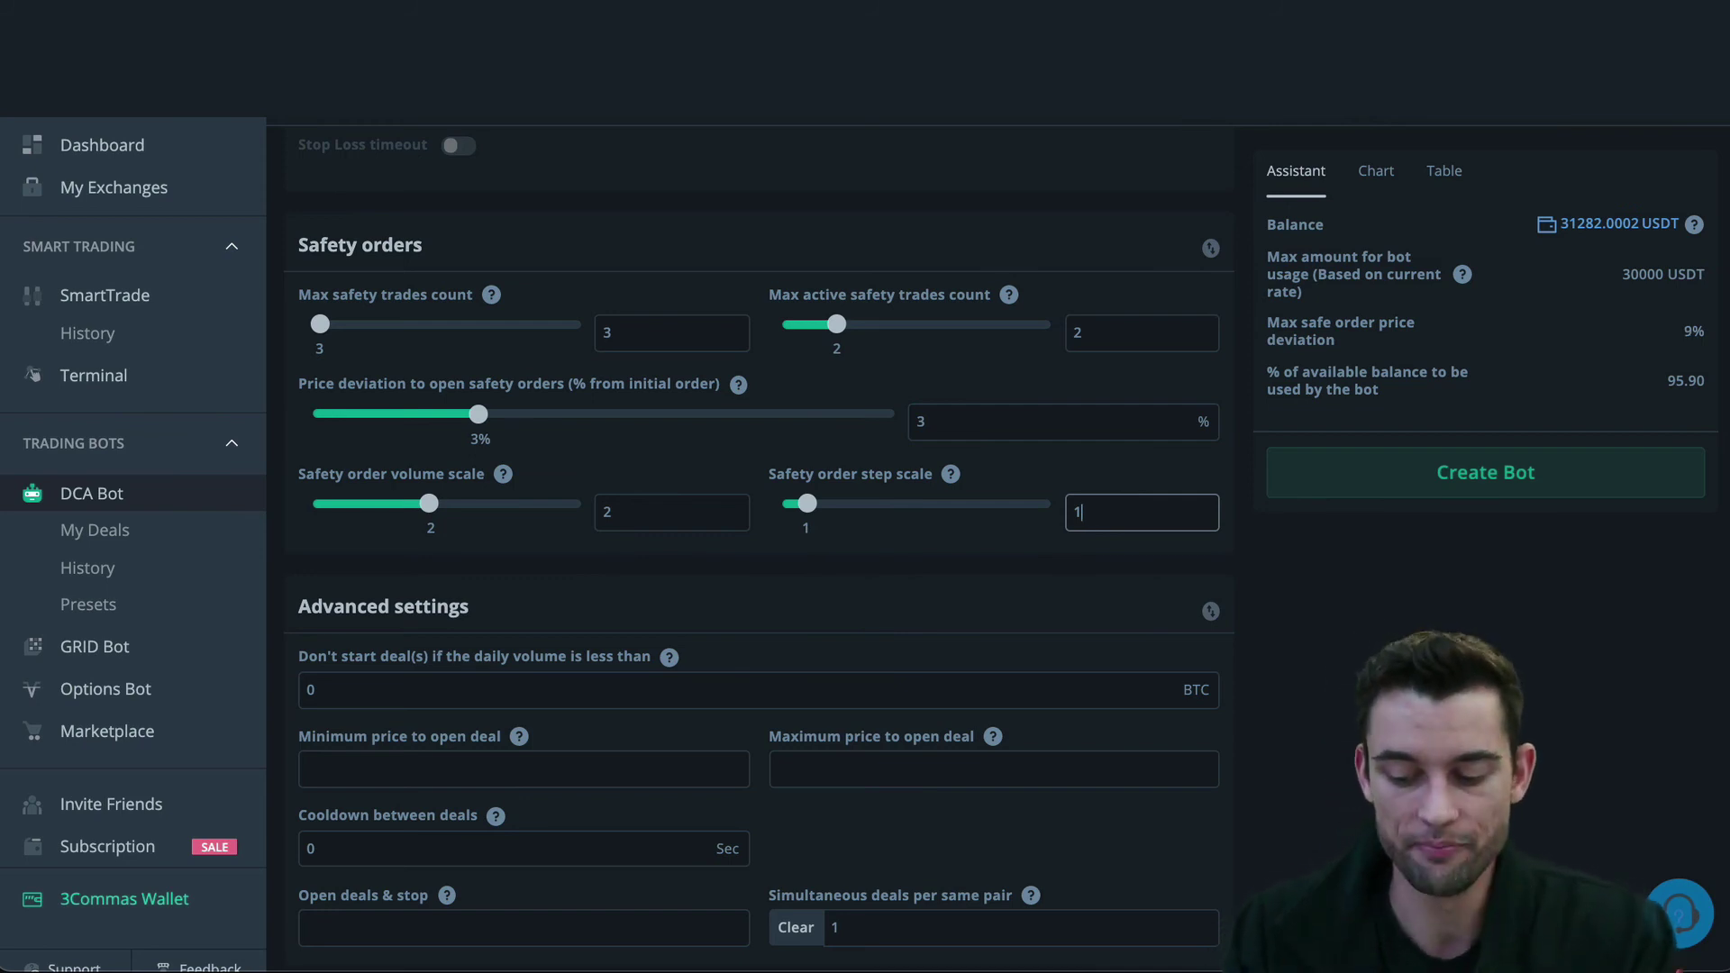
text(.1)
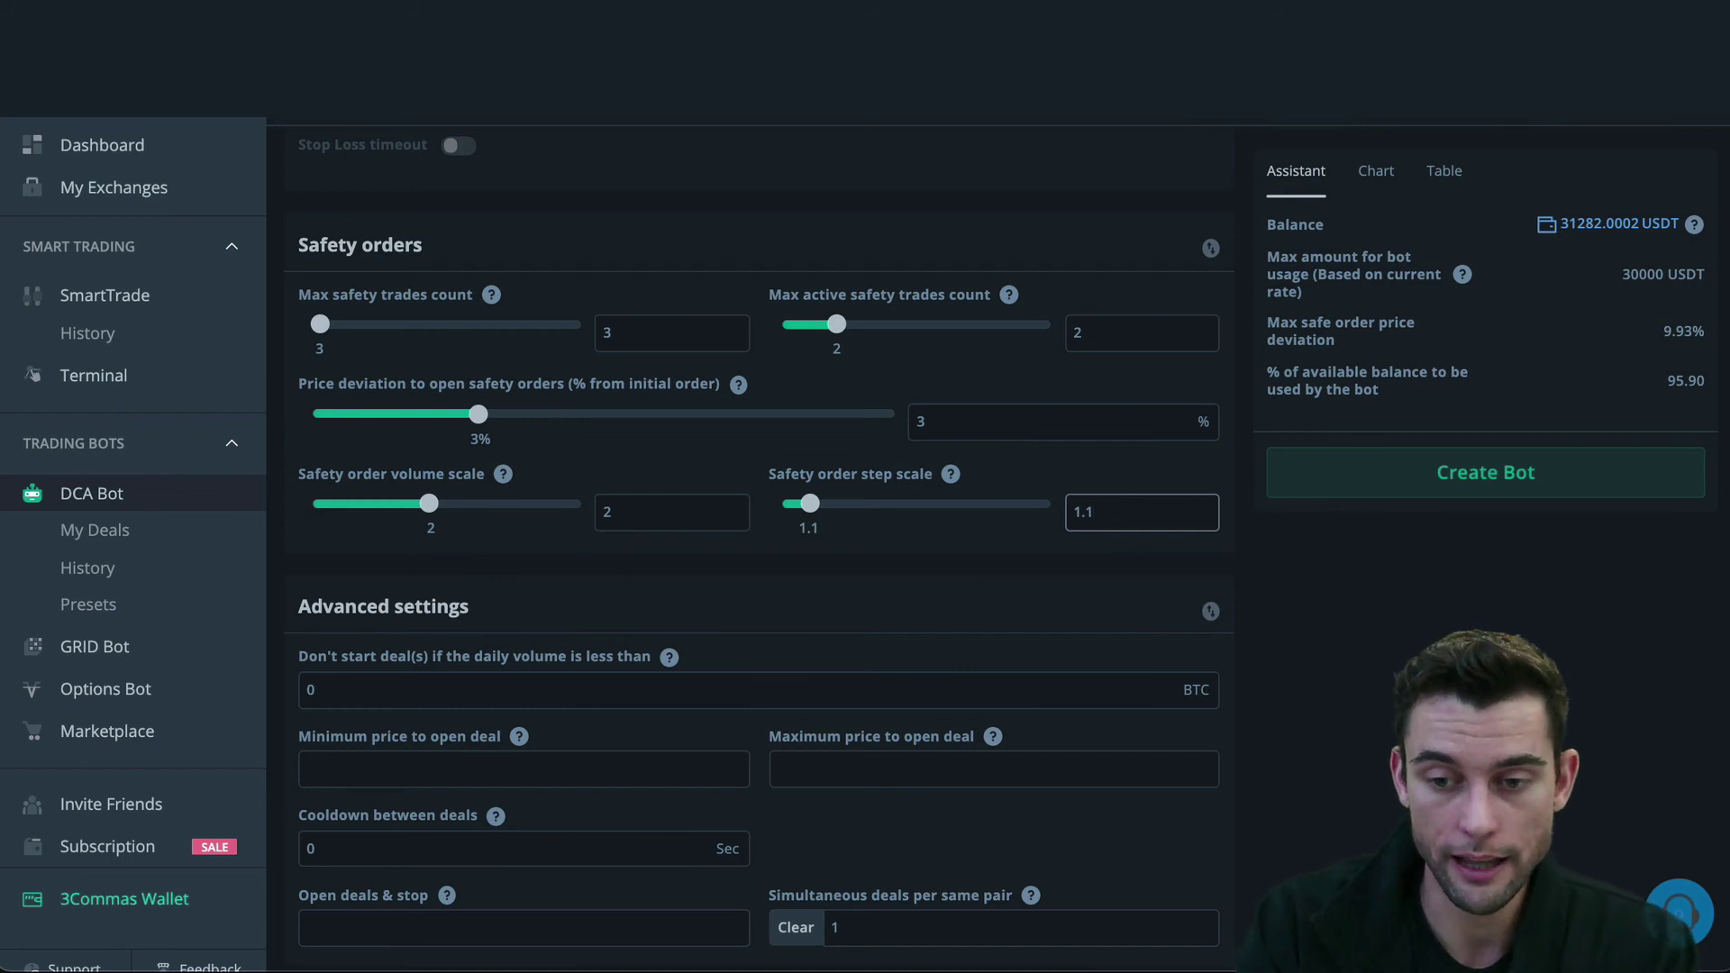
key(BackSpace)
key(BackSpace)
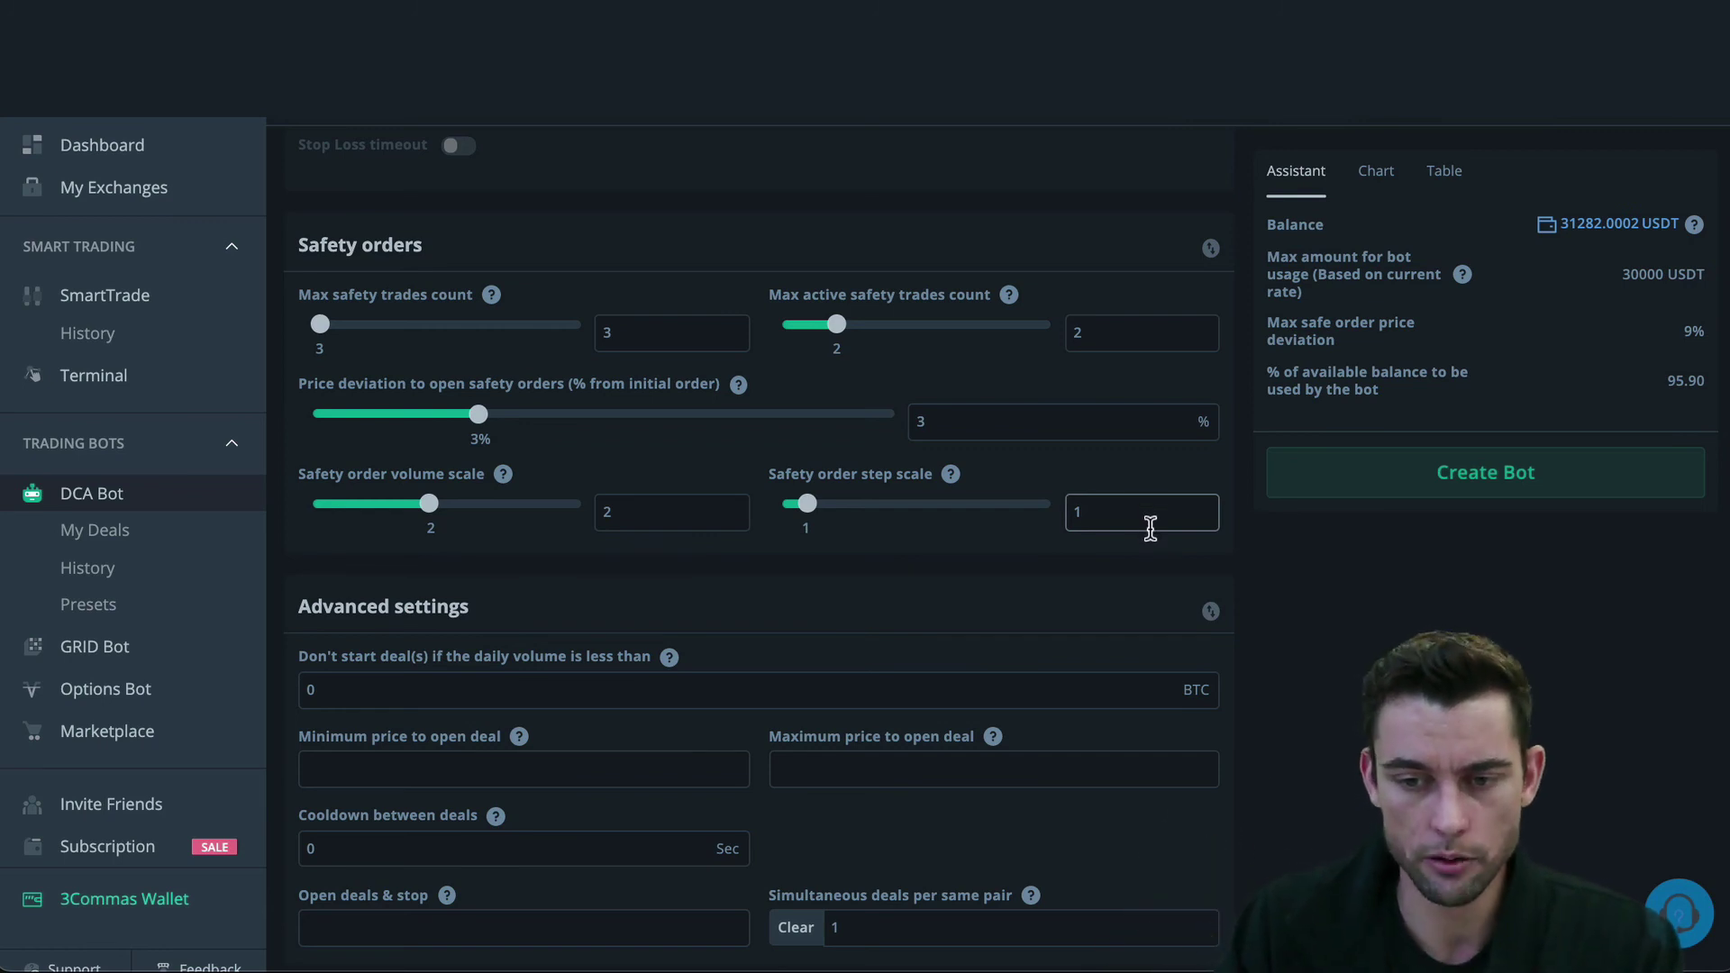
Look over the whole bot configuration, from the advanced settings to the main settings
scroll(872, 622, down, 3)
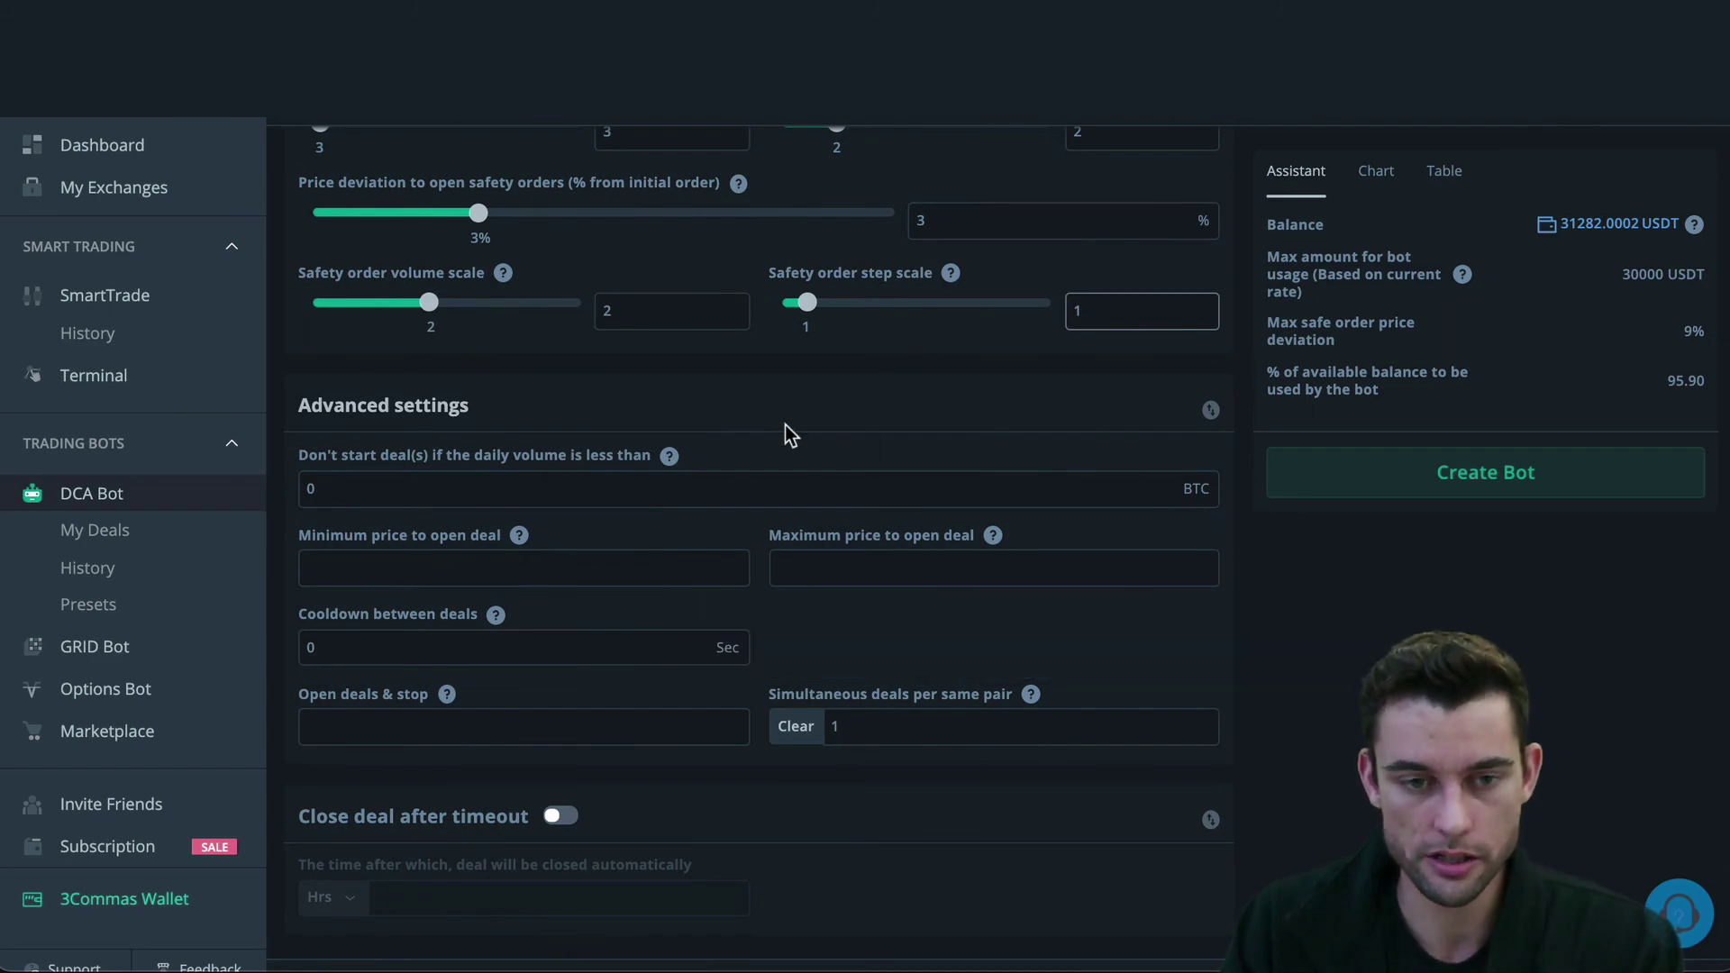
scroll(786, 424, up, 20)
scroll(880, 741, down, 6)
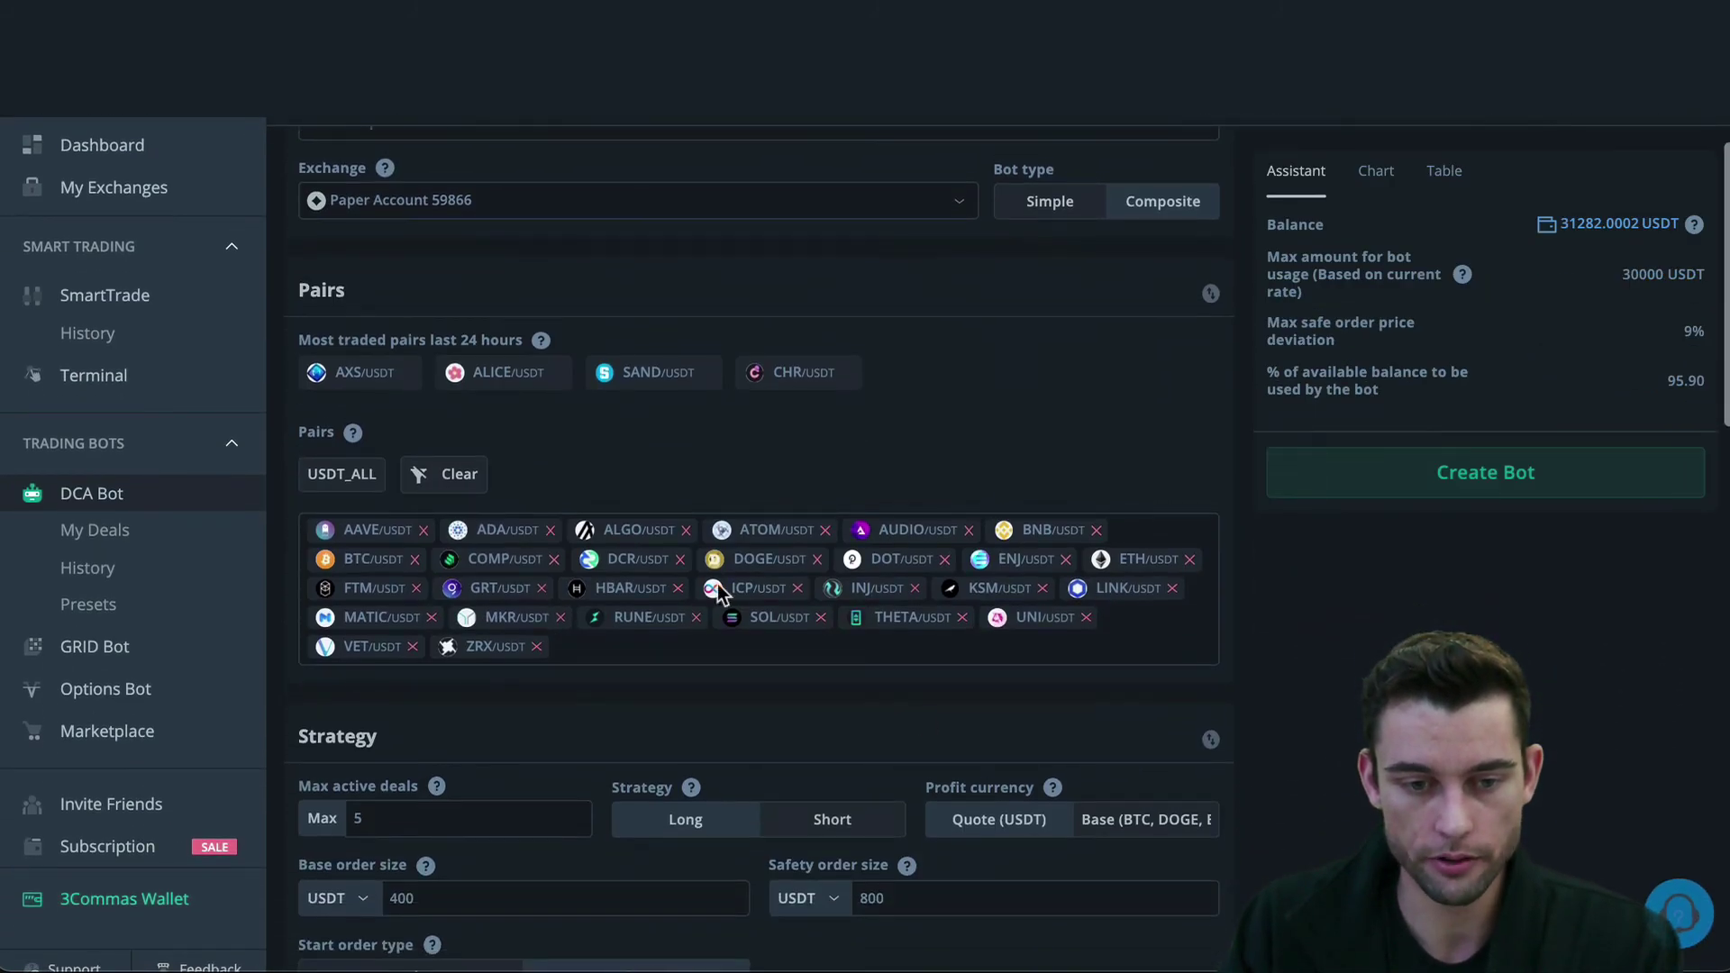
scroll(704, 653, down, 15)
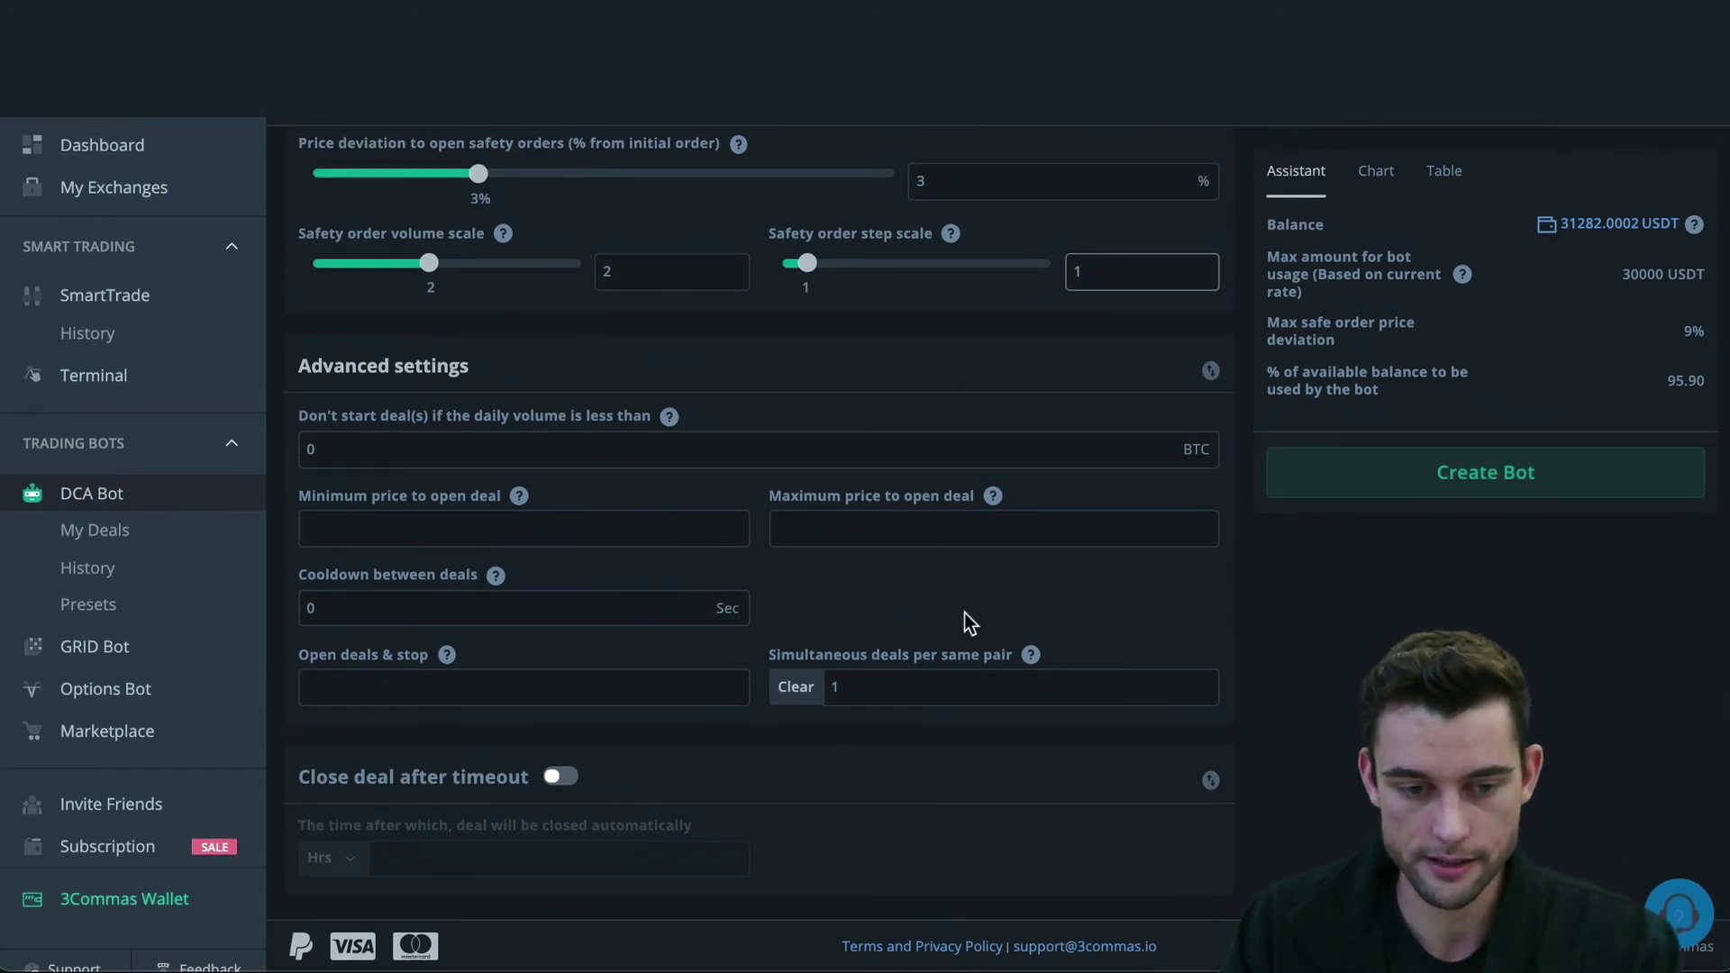
scroll(965, 613, up, 5)
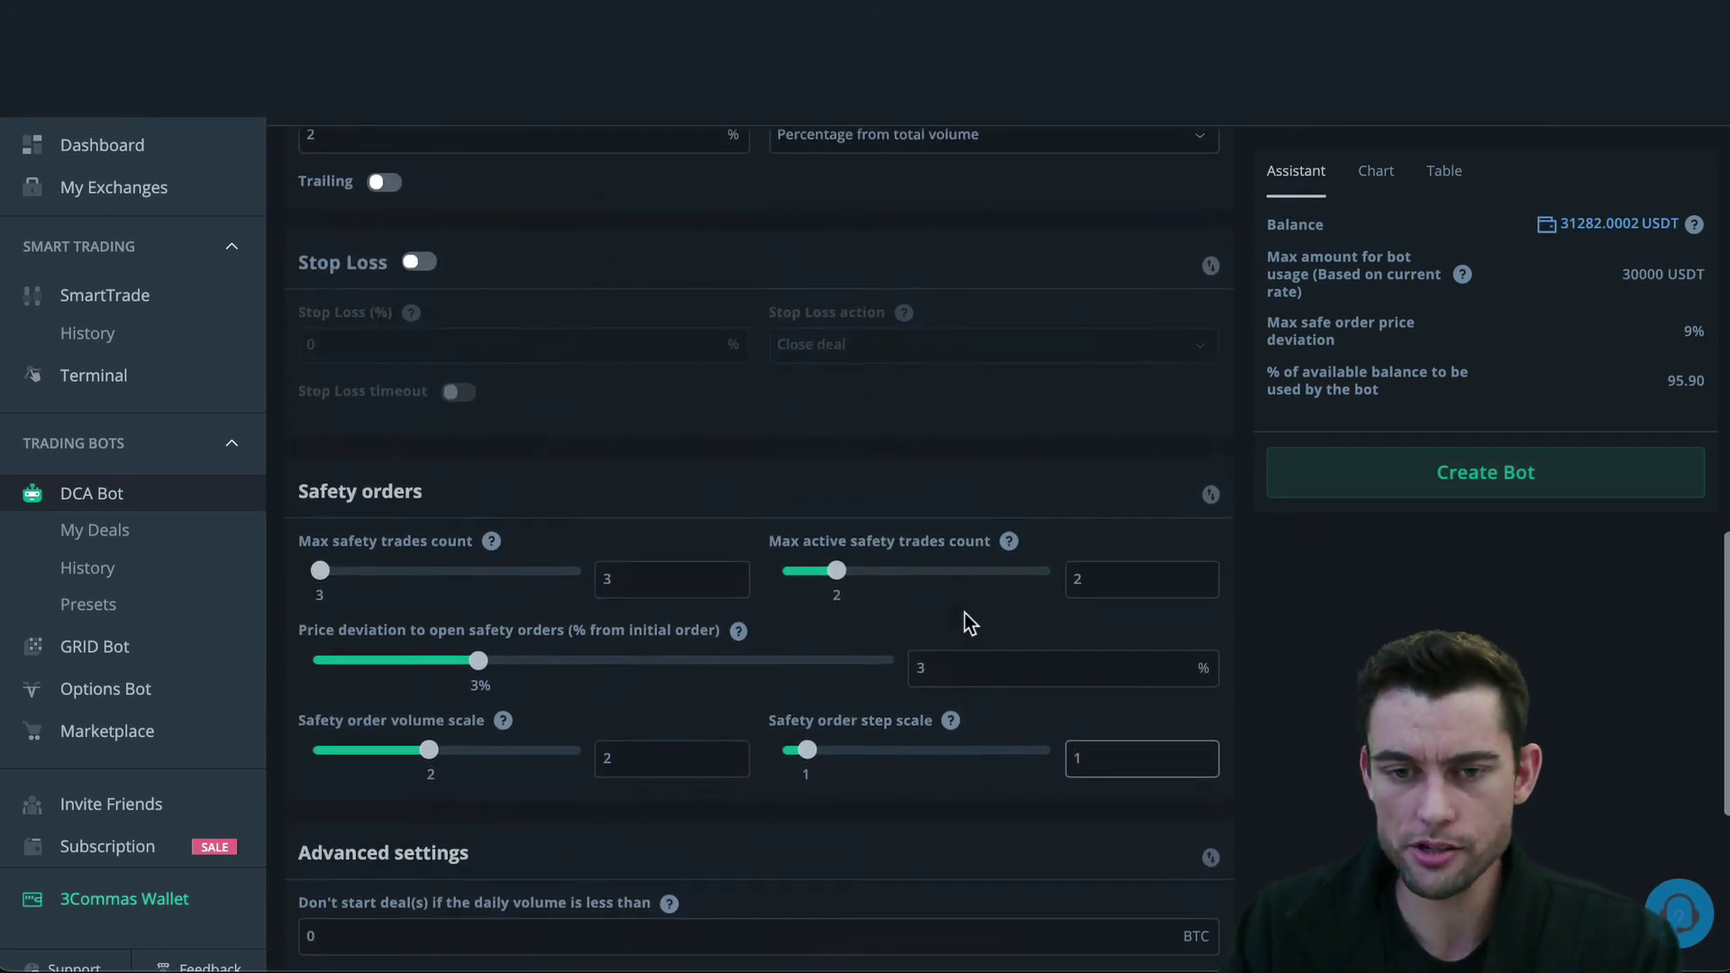
scroll(966, 616, up, 4)
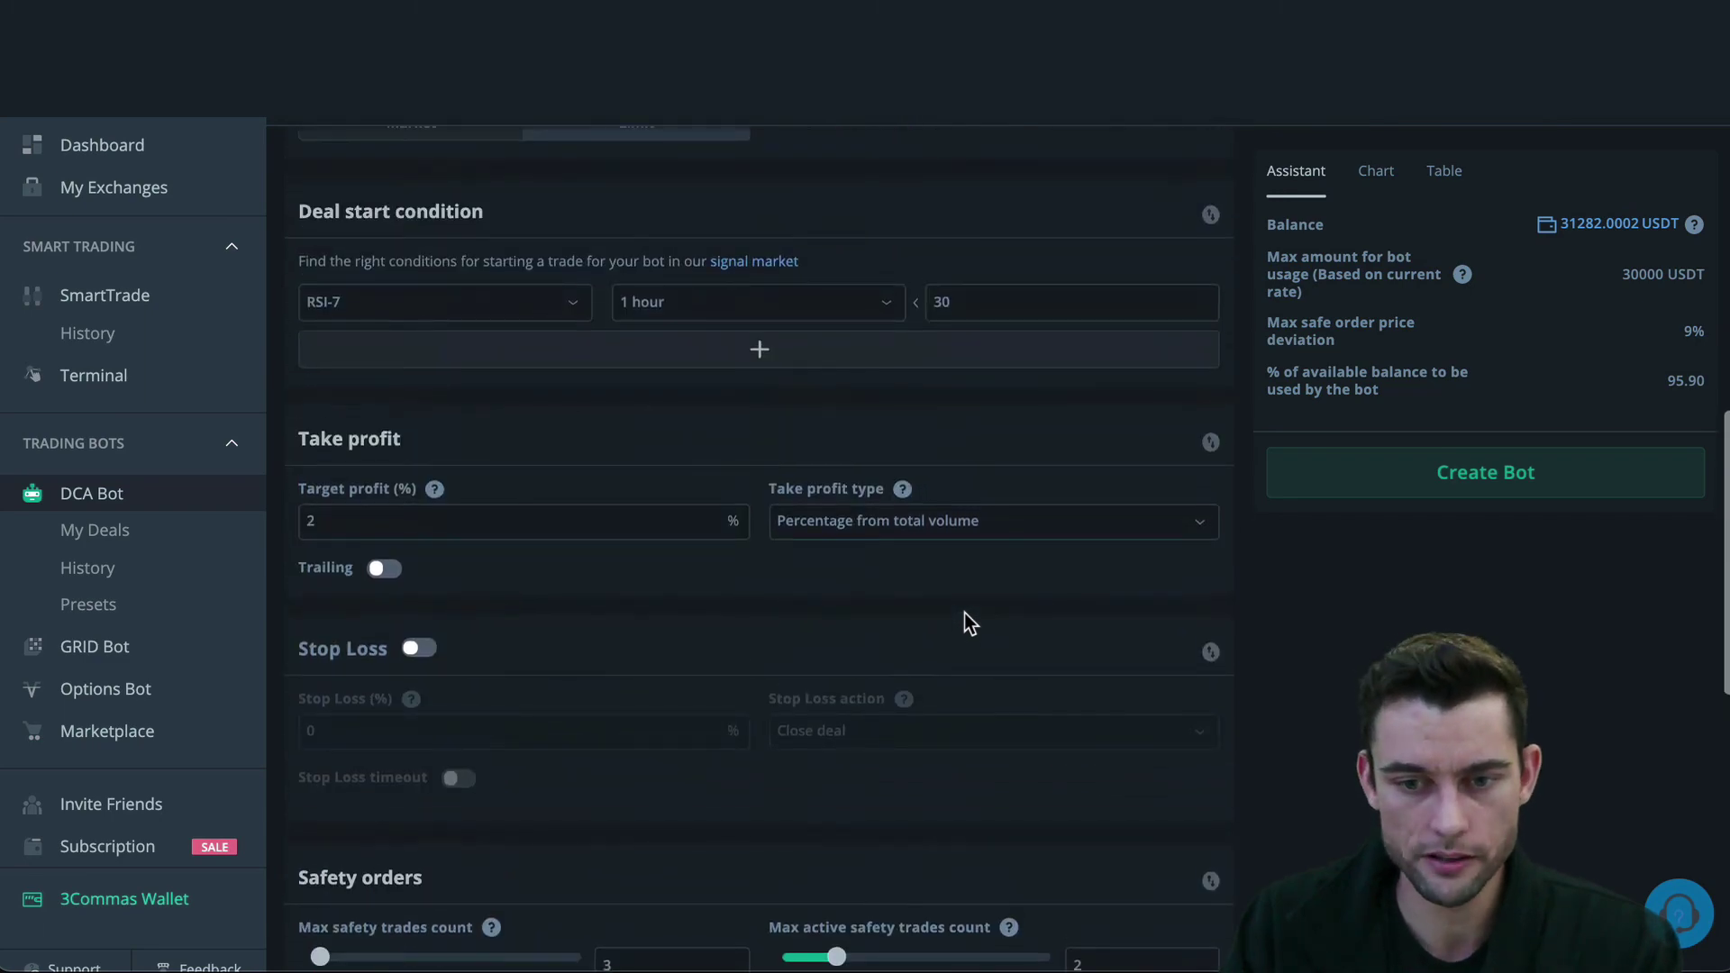
scroll(964, 613, up, 11)
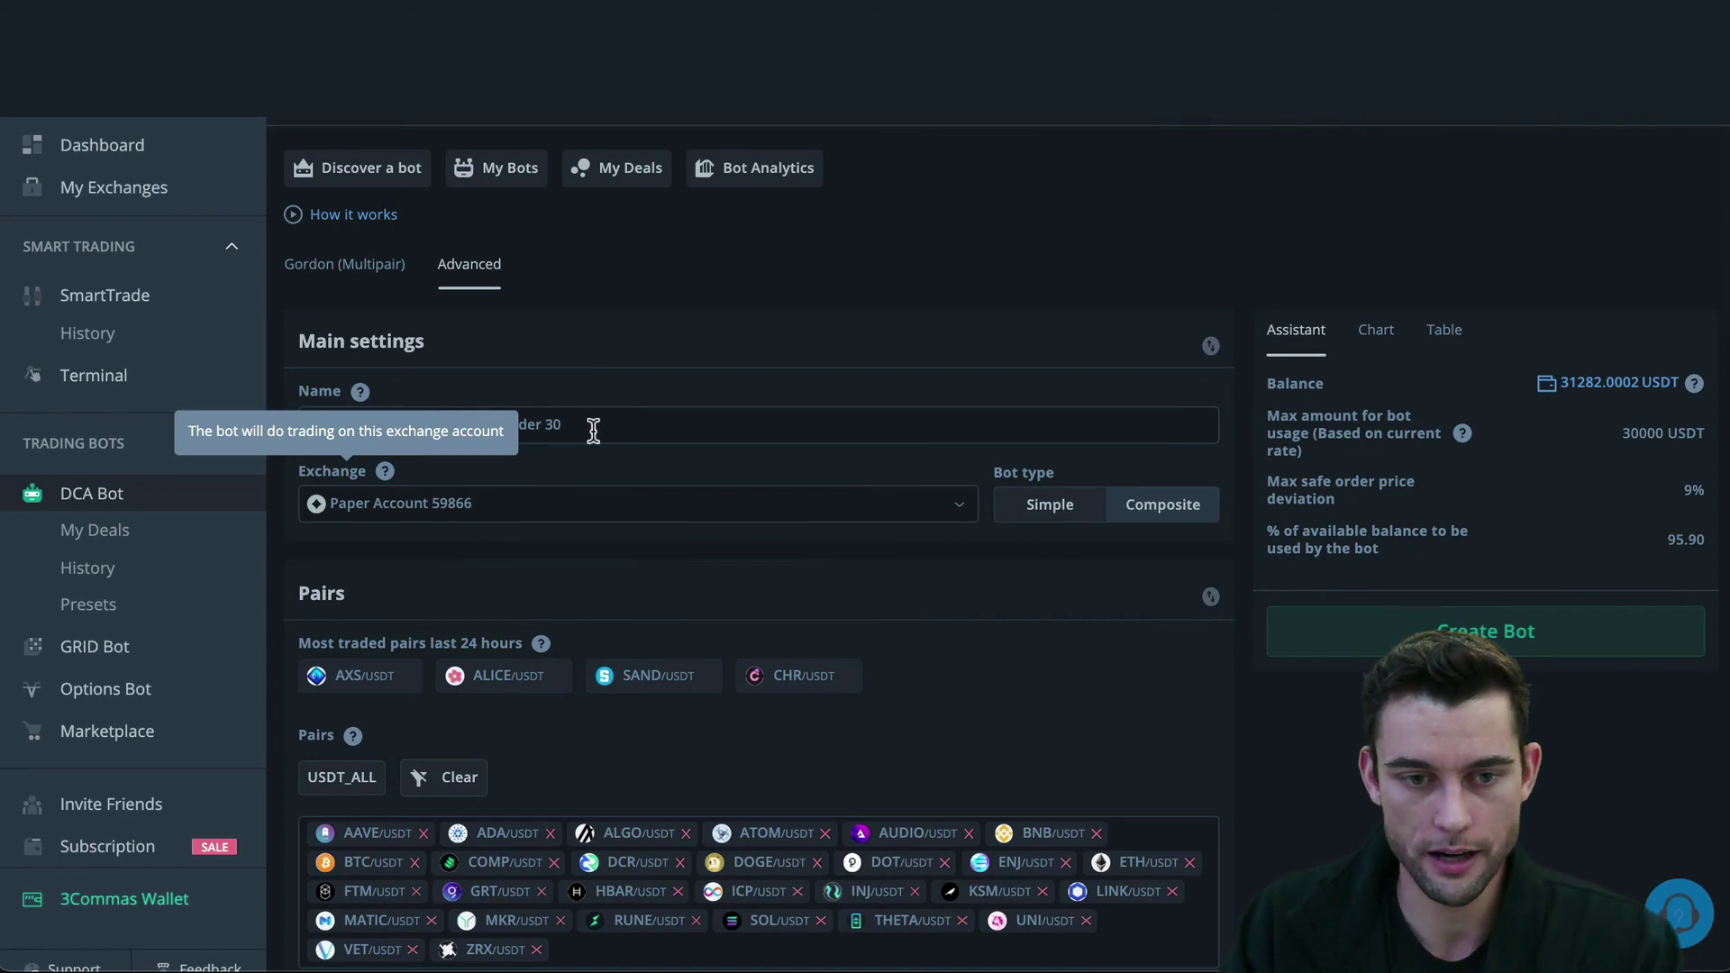
Review the bot name, trading pairs, max active deals, base order size and safety order size
click(660, 428)
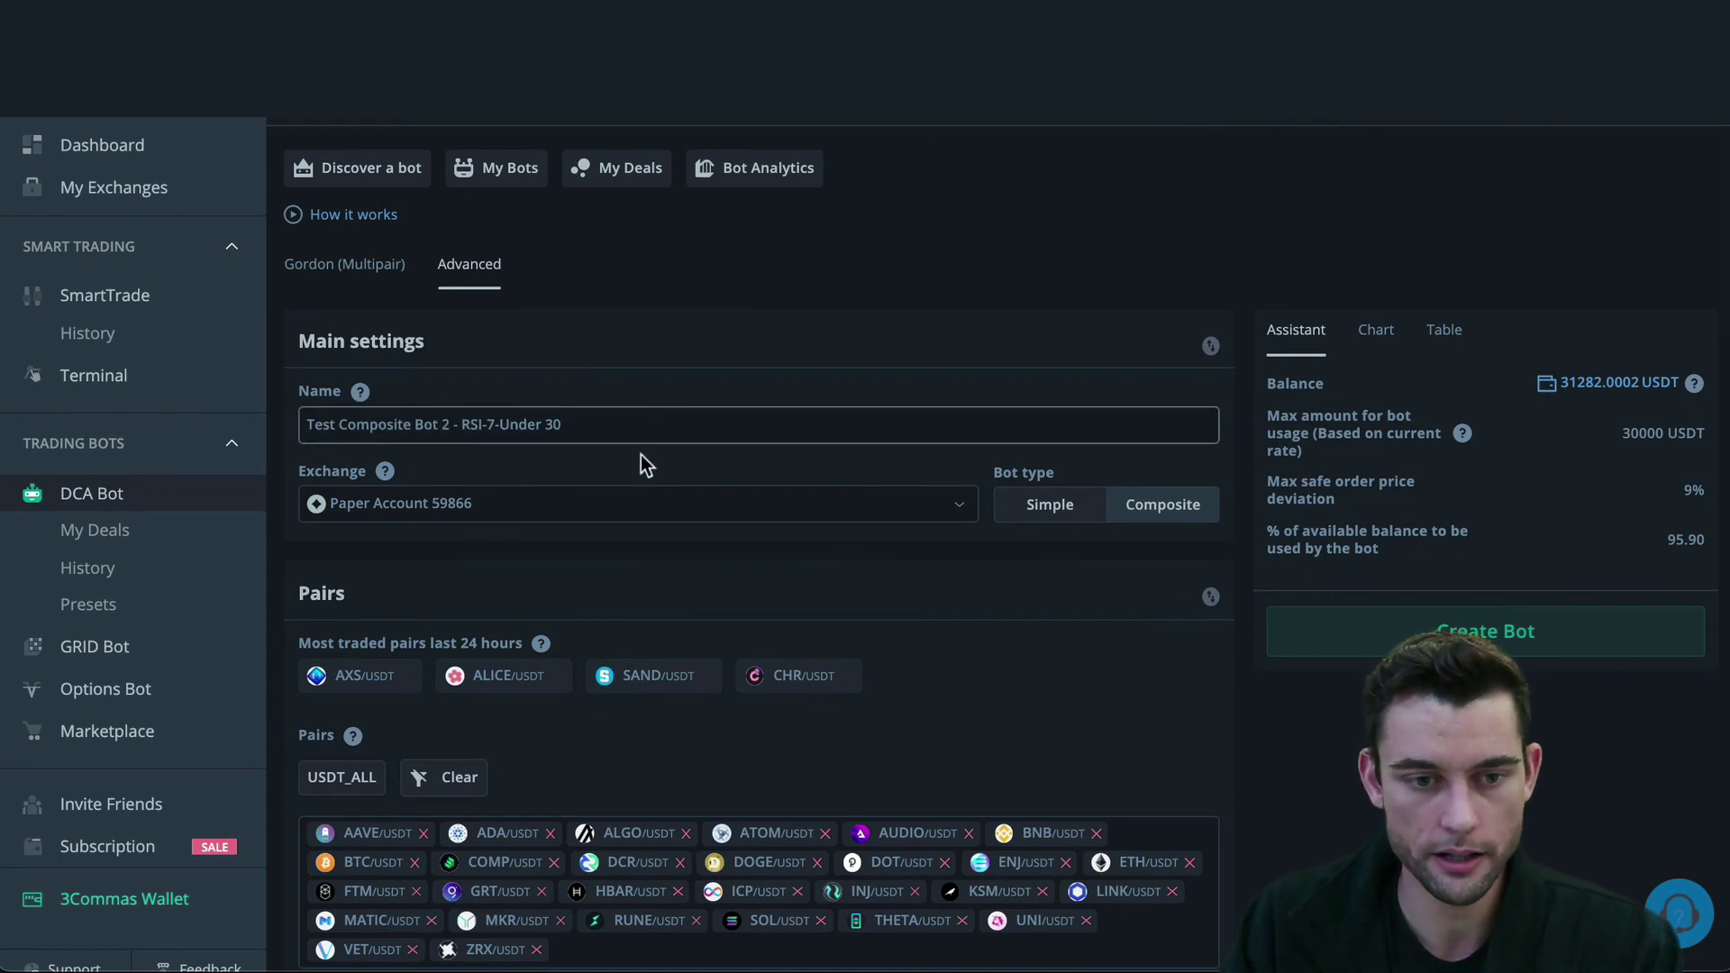
scroll(631, 559, down, 2)
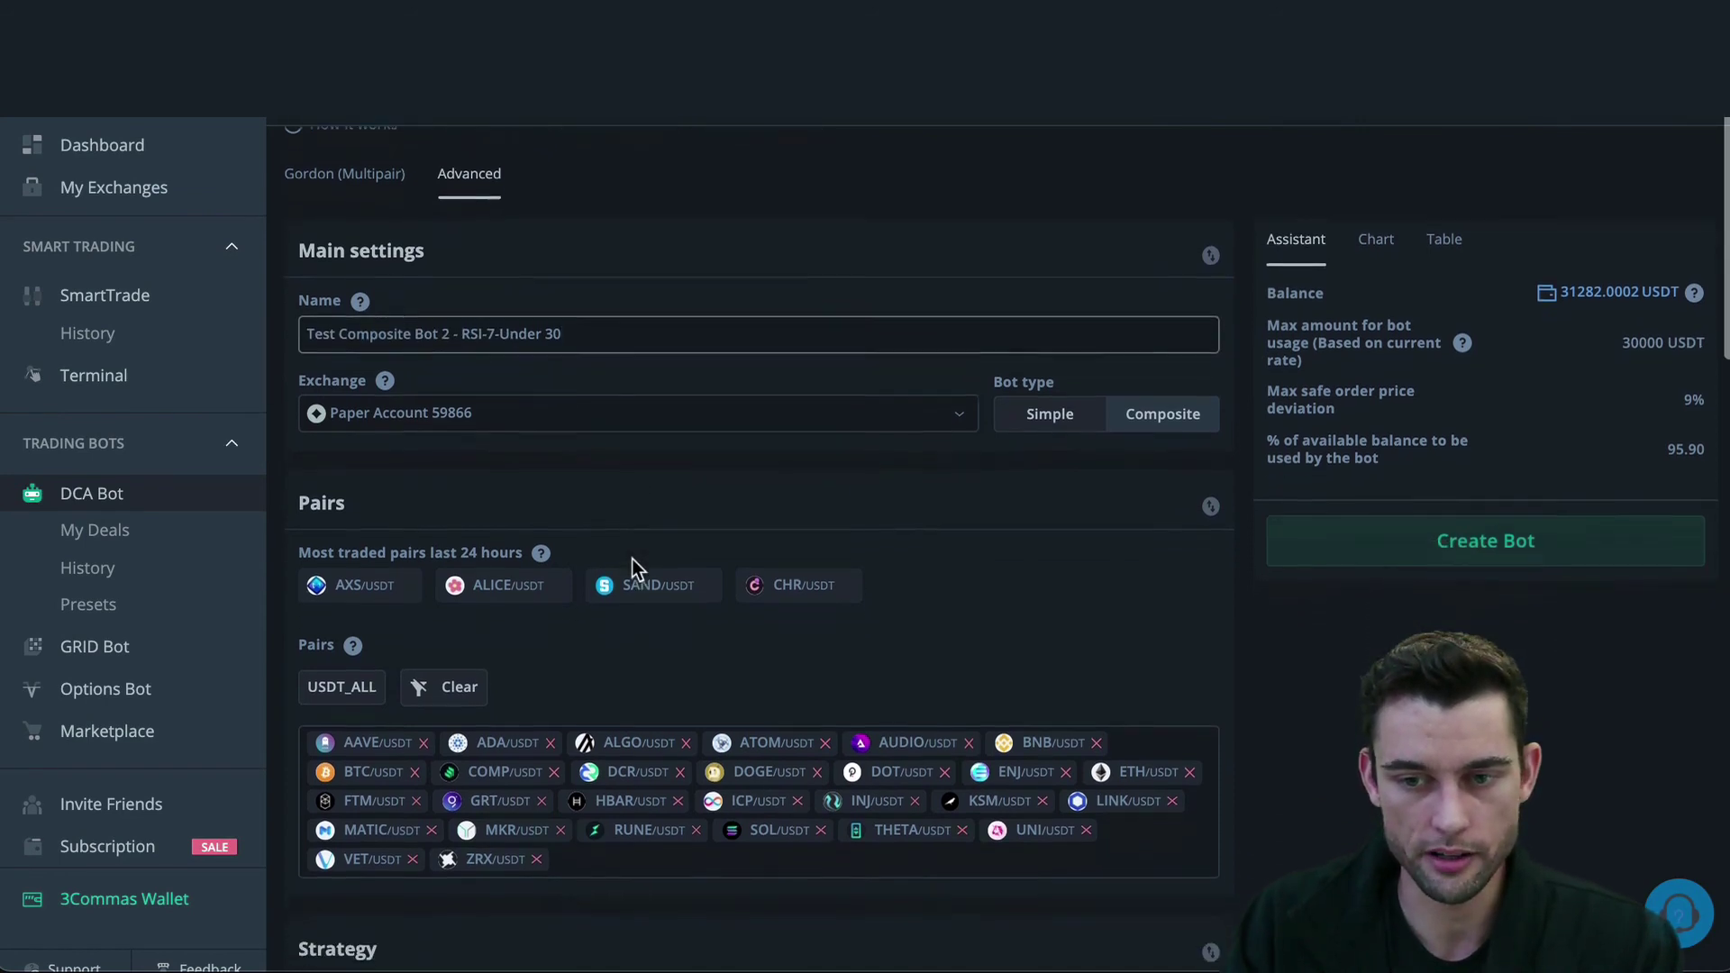
scroll(833, 635, down, 3)
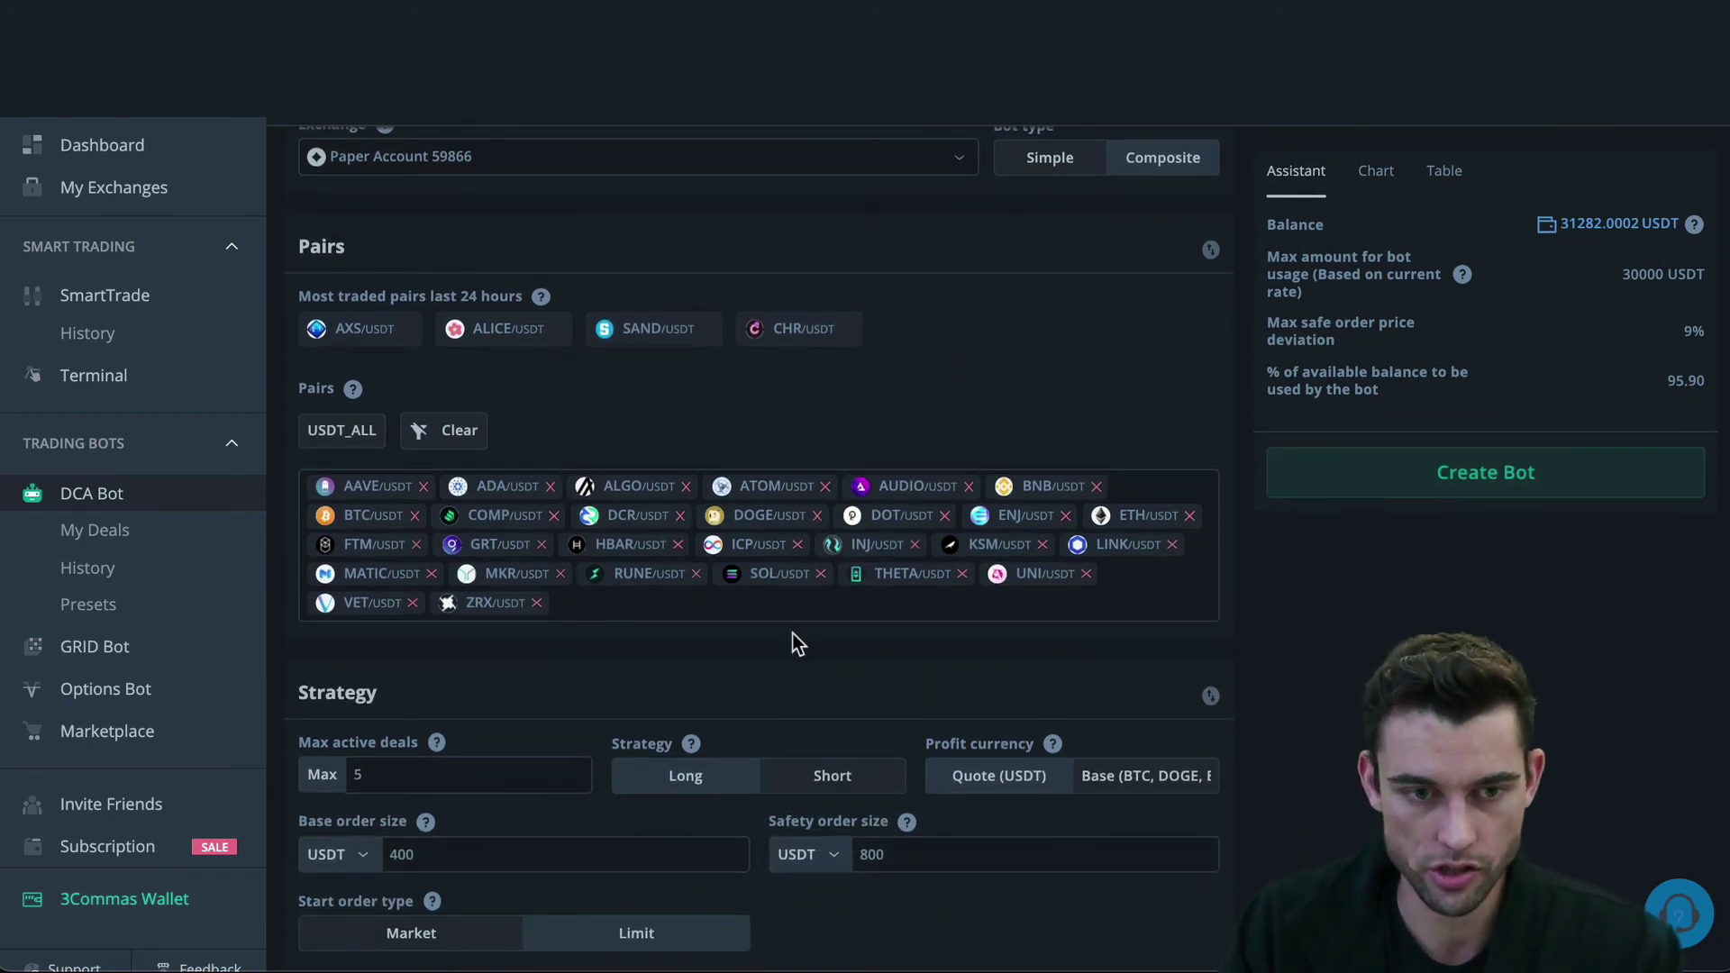
scroll(792, 641, down, 3)
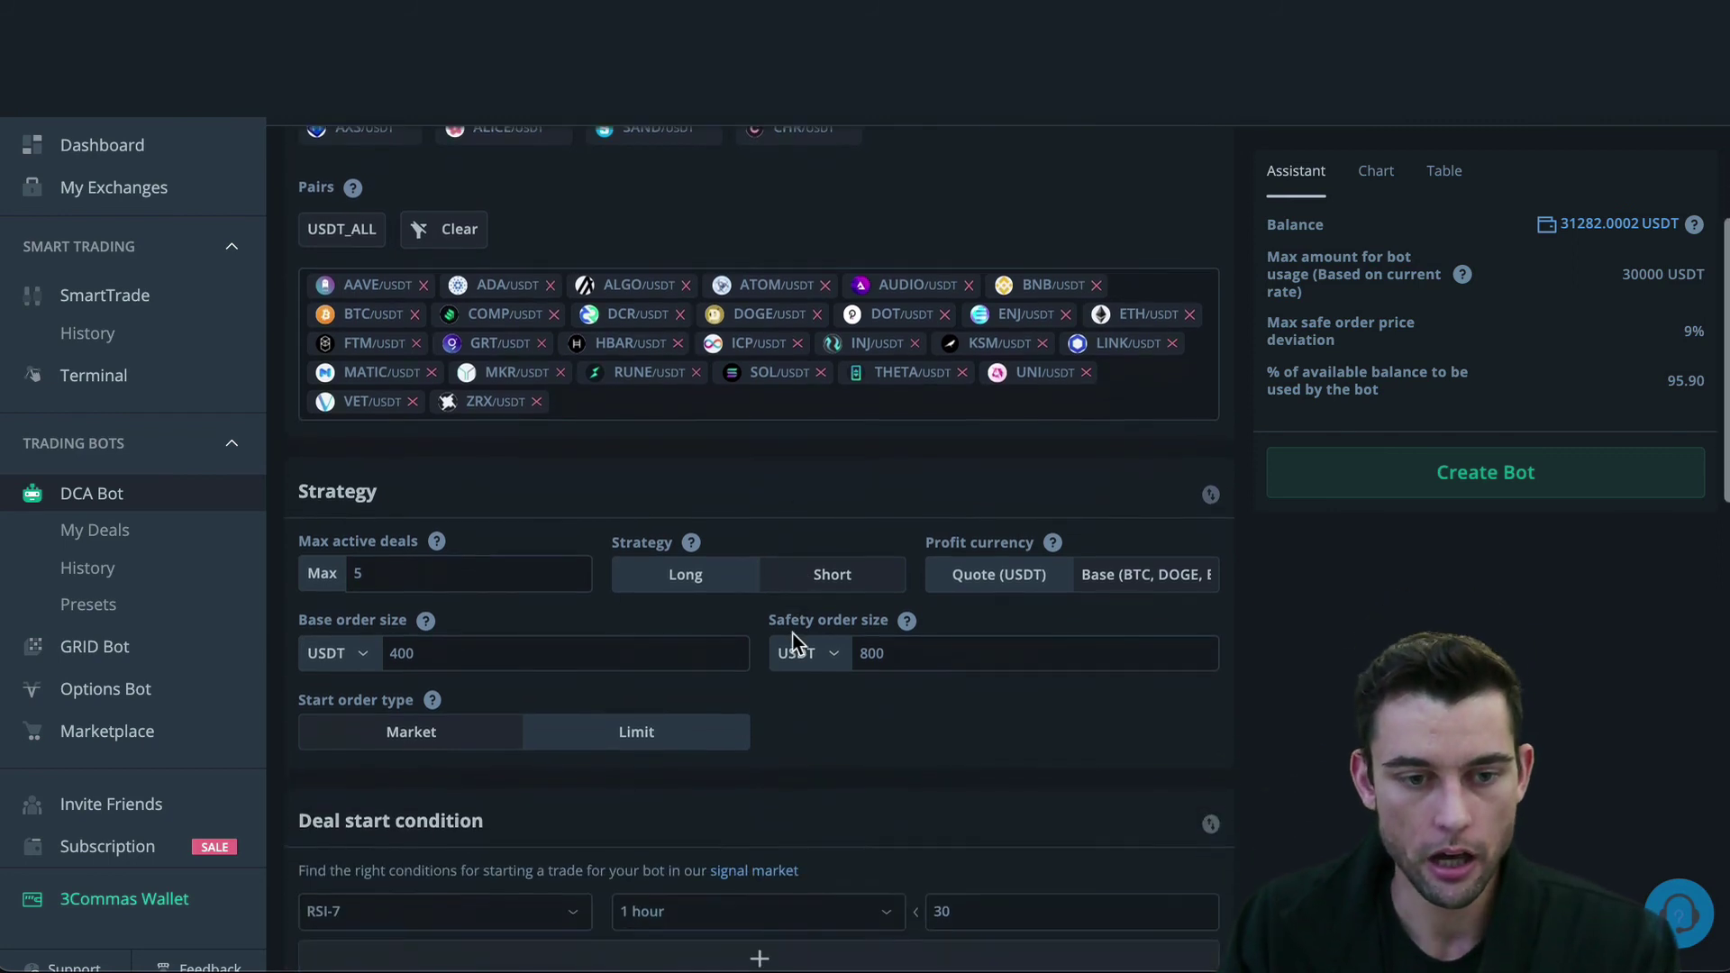
click(460, 573)
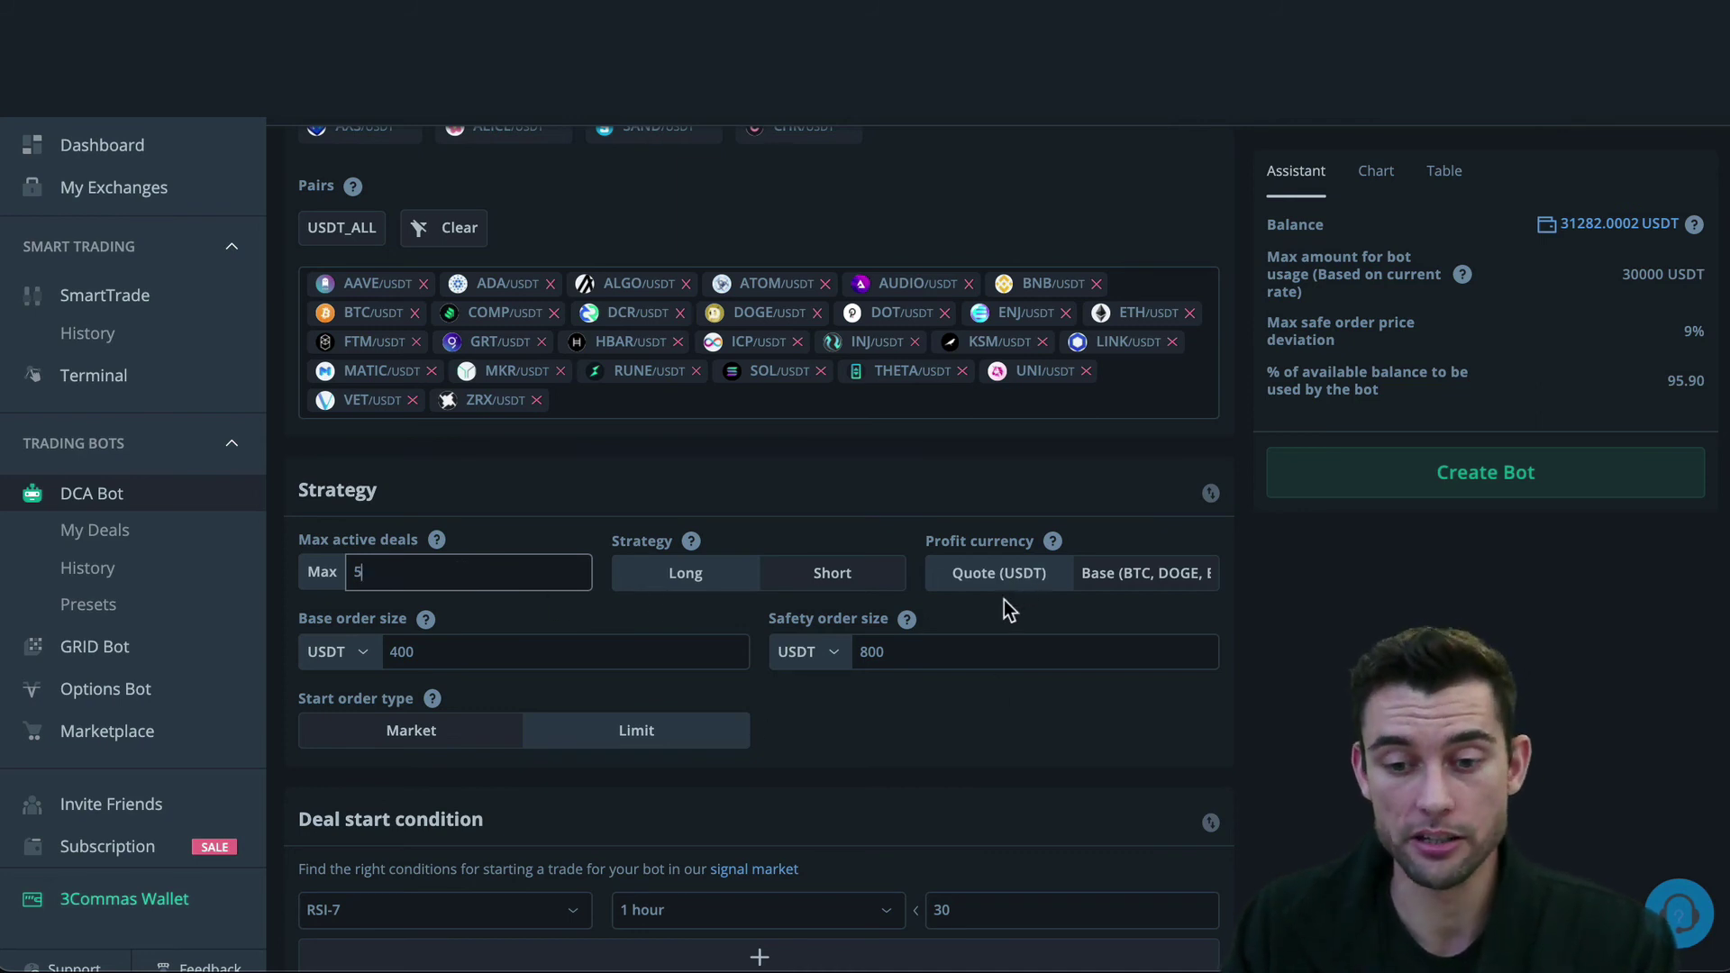
click(593, 648)
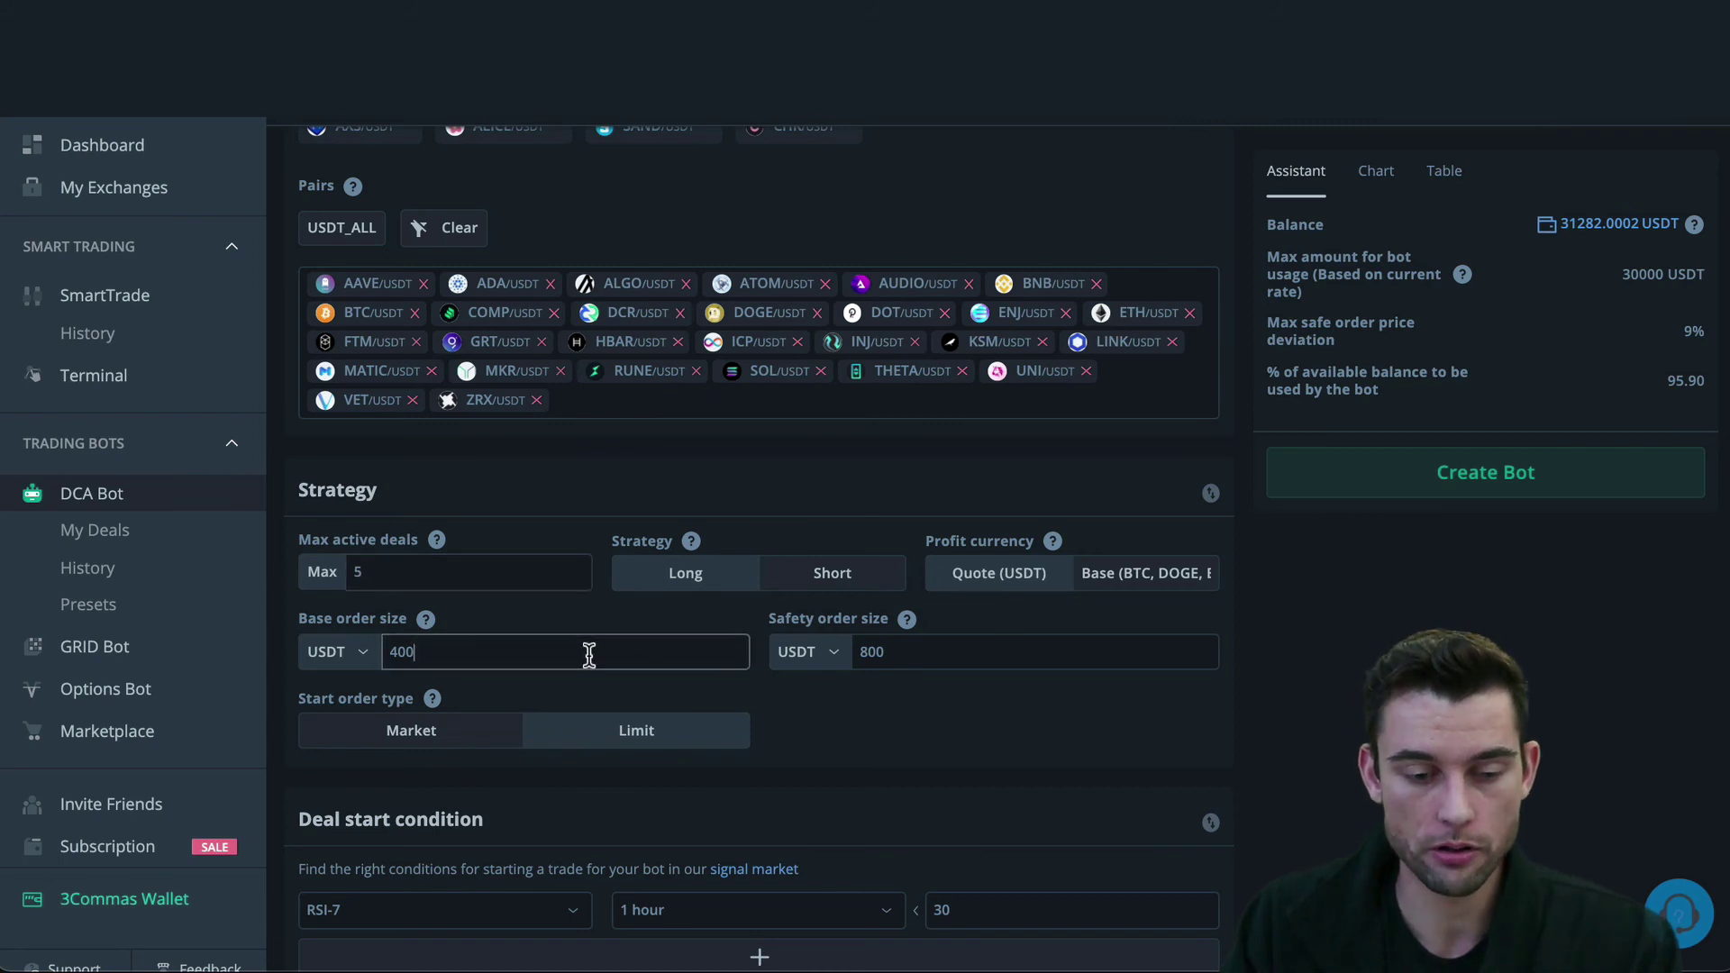
click(906, 657)
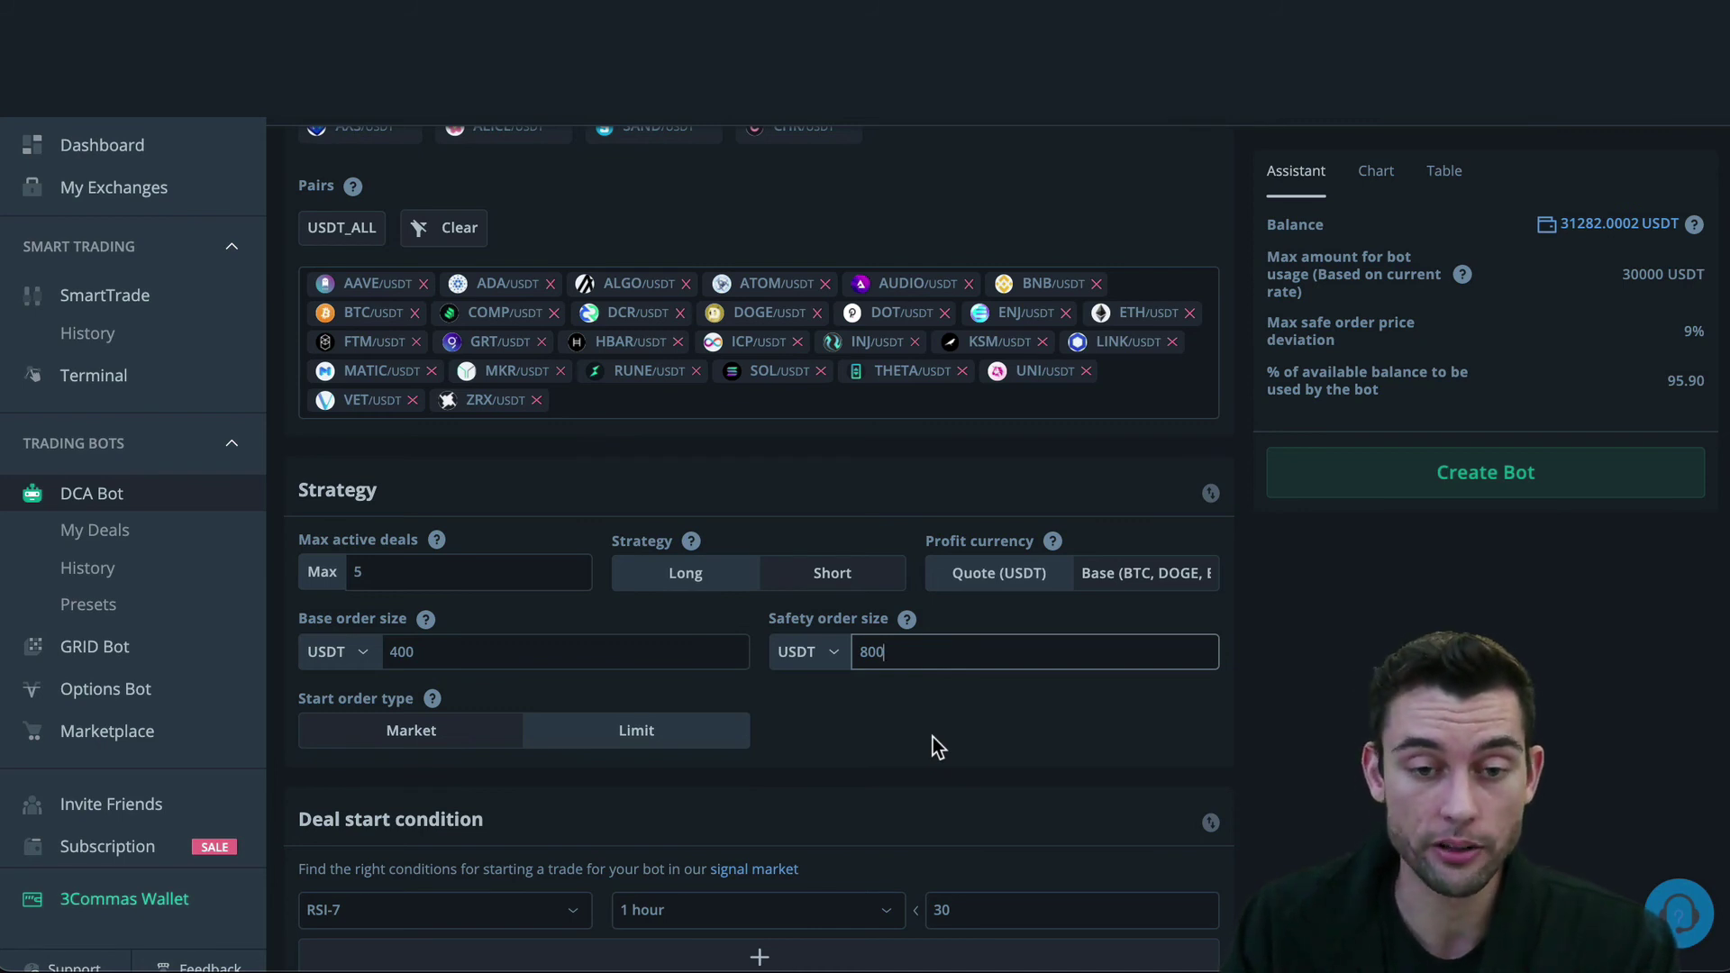
Review the start order type, deal start condition and target profit settings
scroll(971, 678, down, 1)
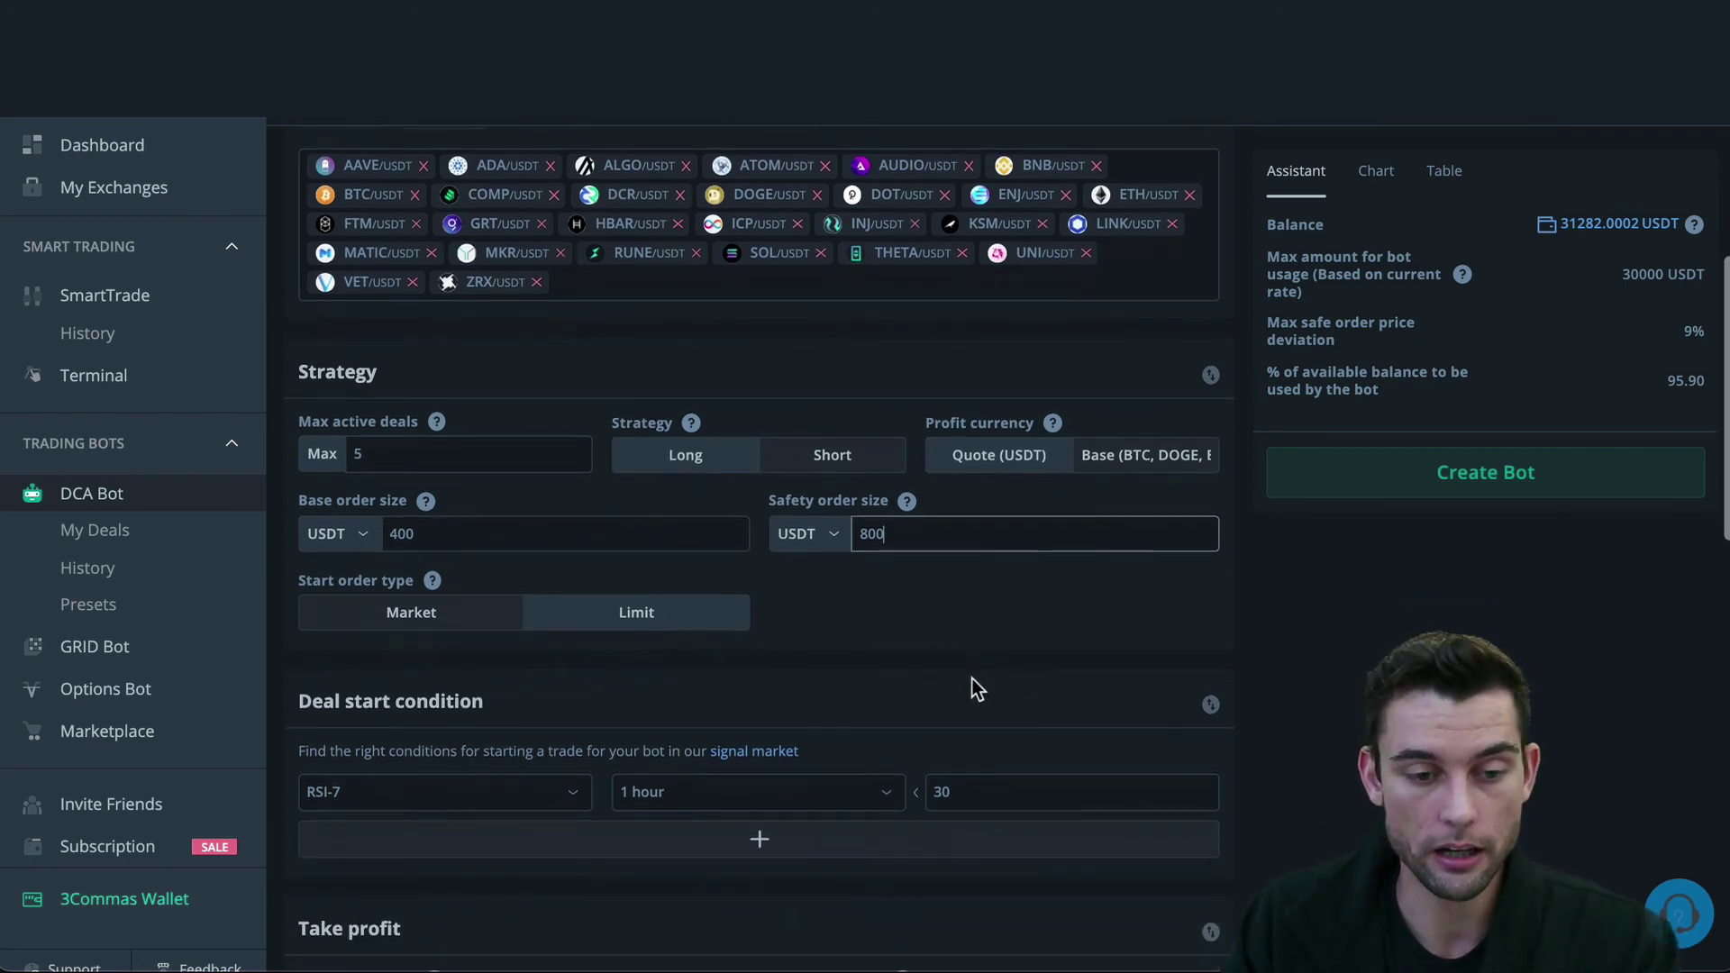
scroll(872, 638, down, 3)
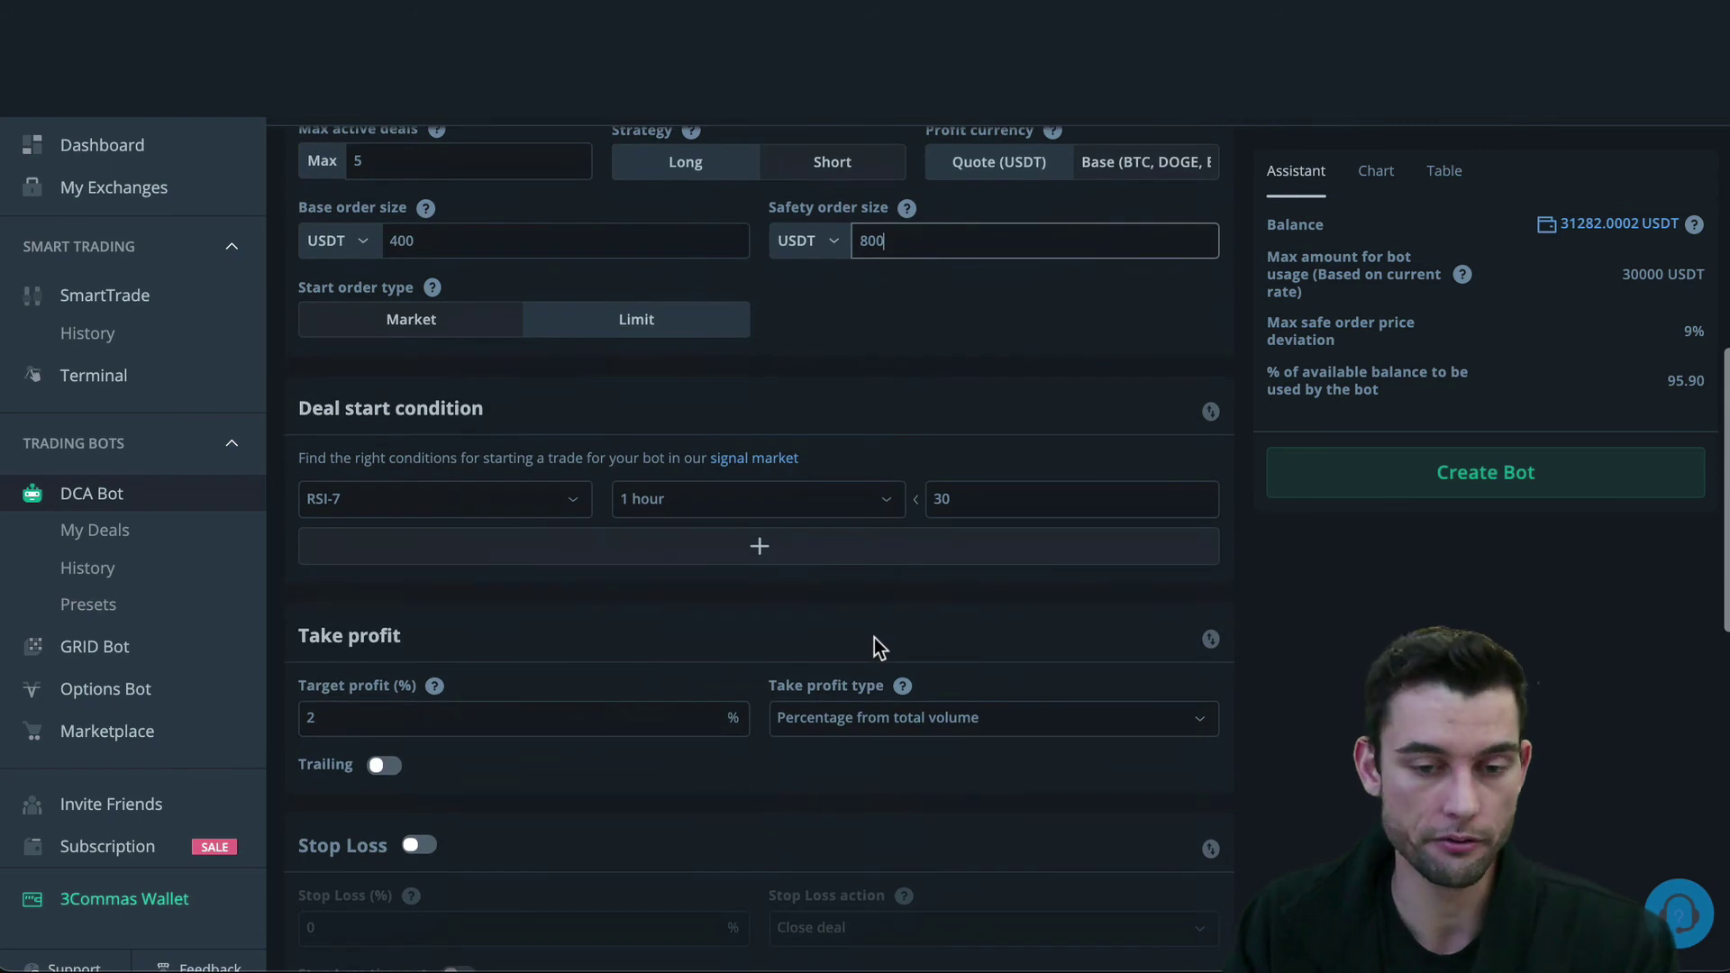
scroll(803, 705, down, 1)
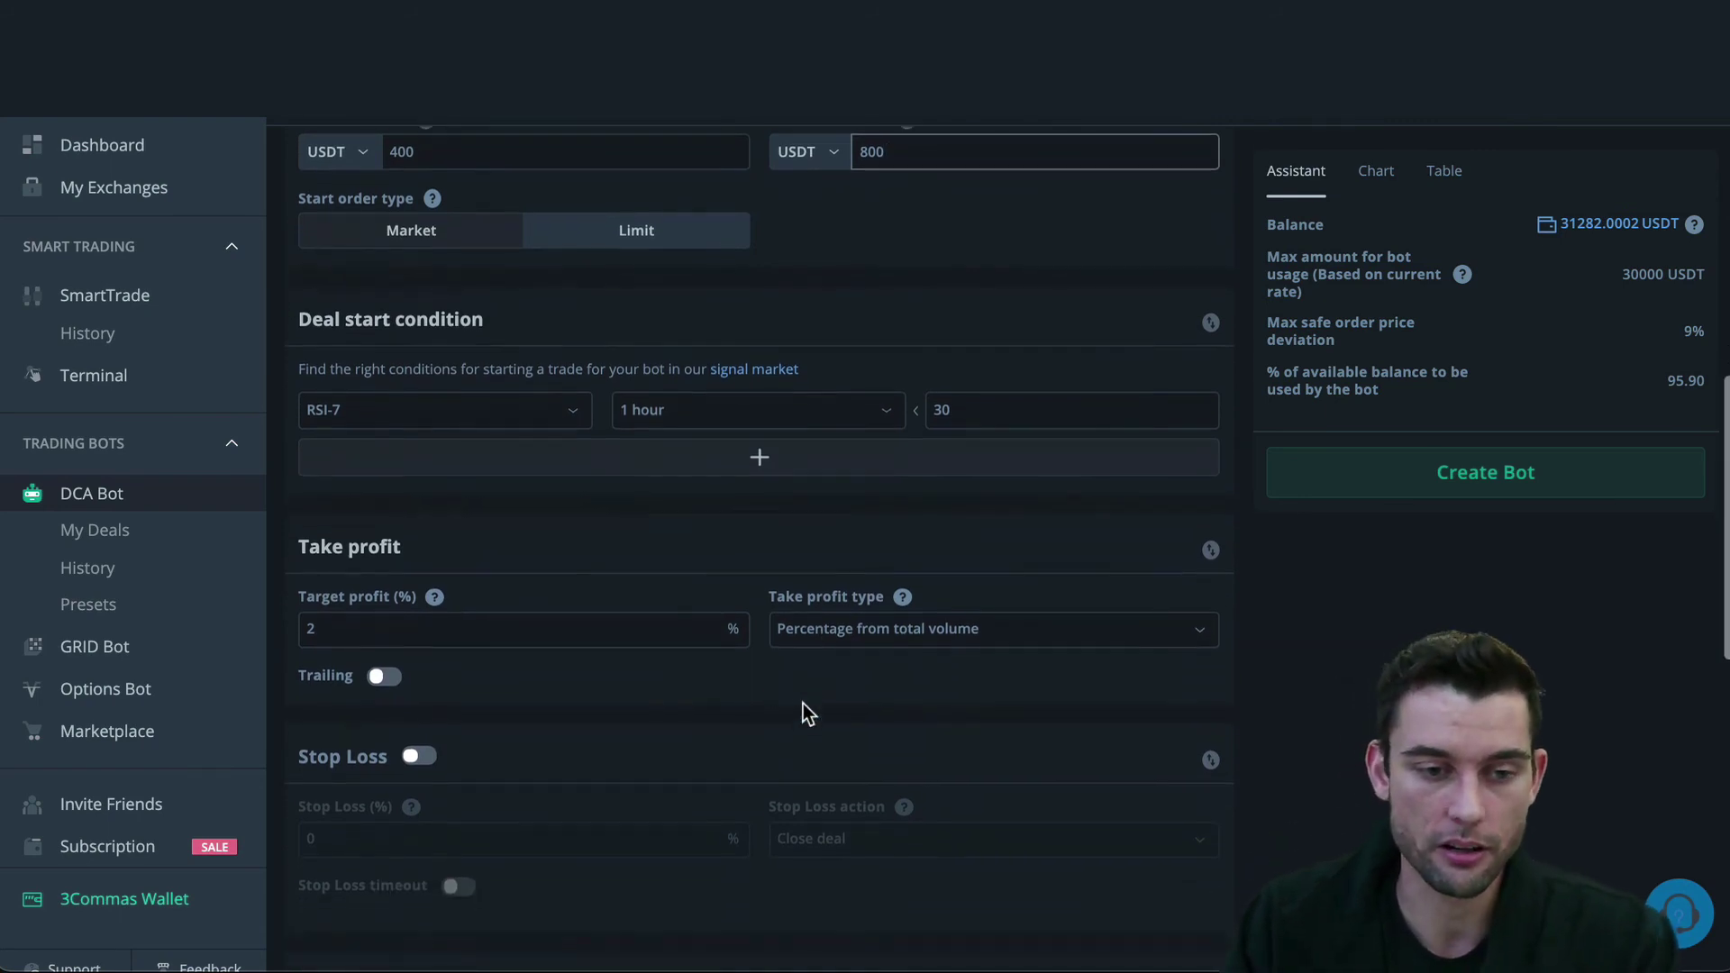
scroll(835, 577, down, 1)
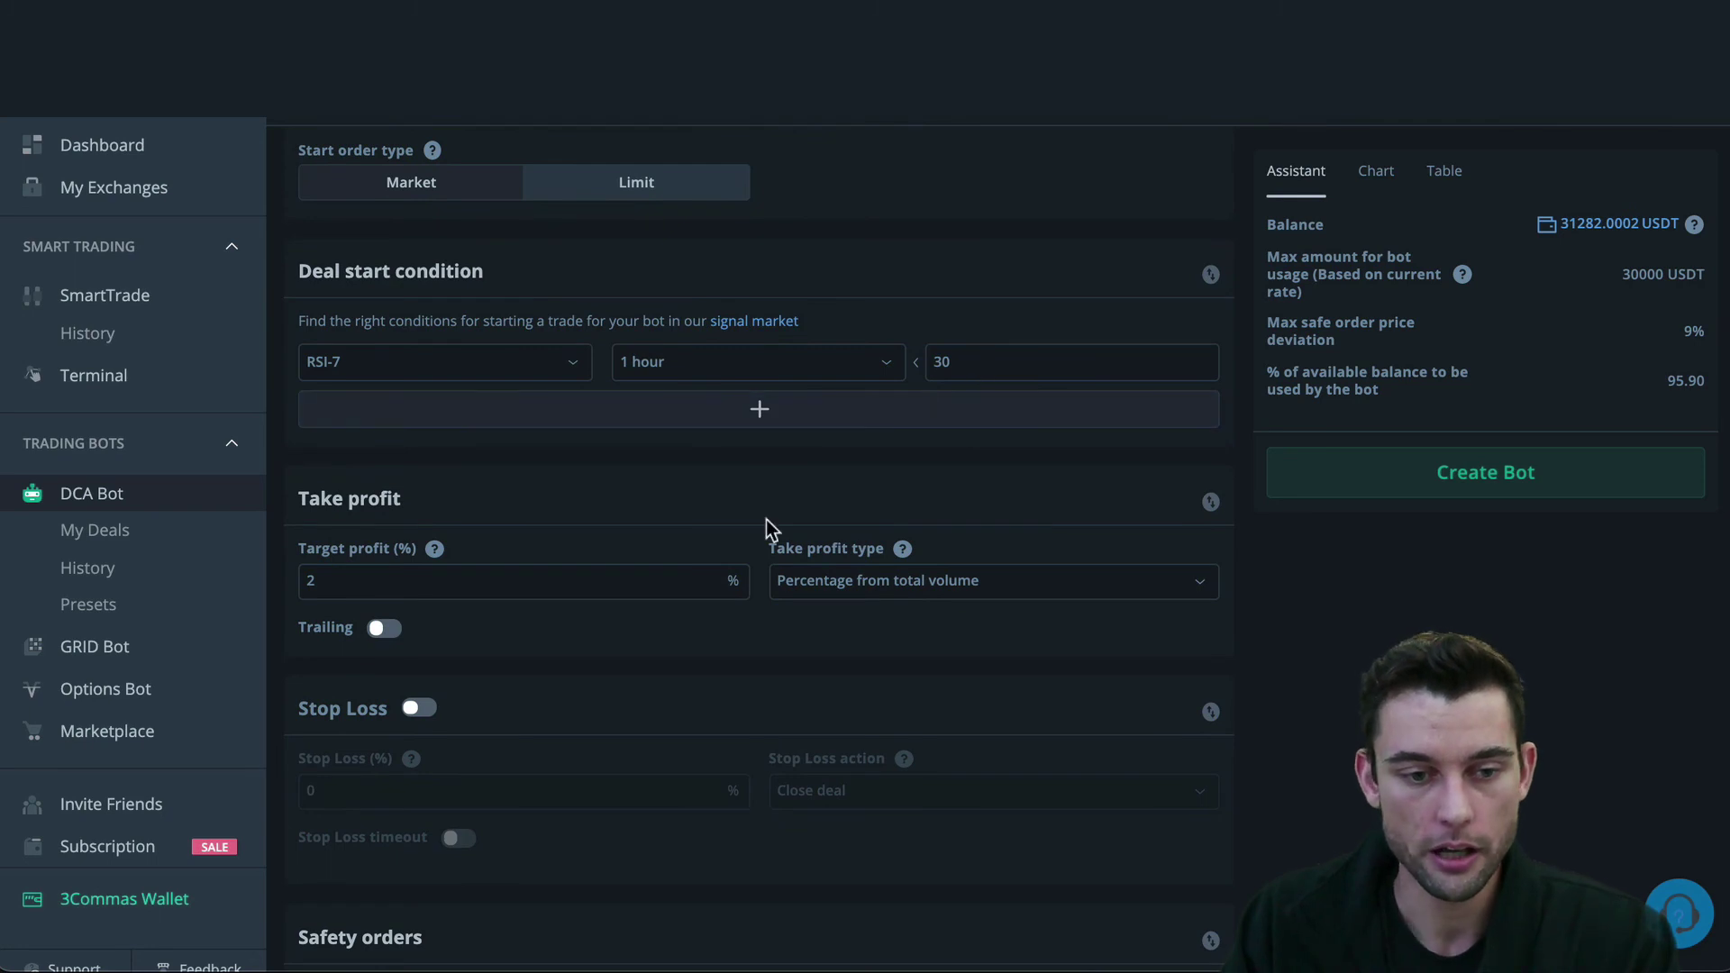
scroll(765, 528, down, 2)
click(587, 389)
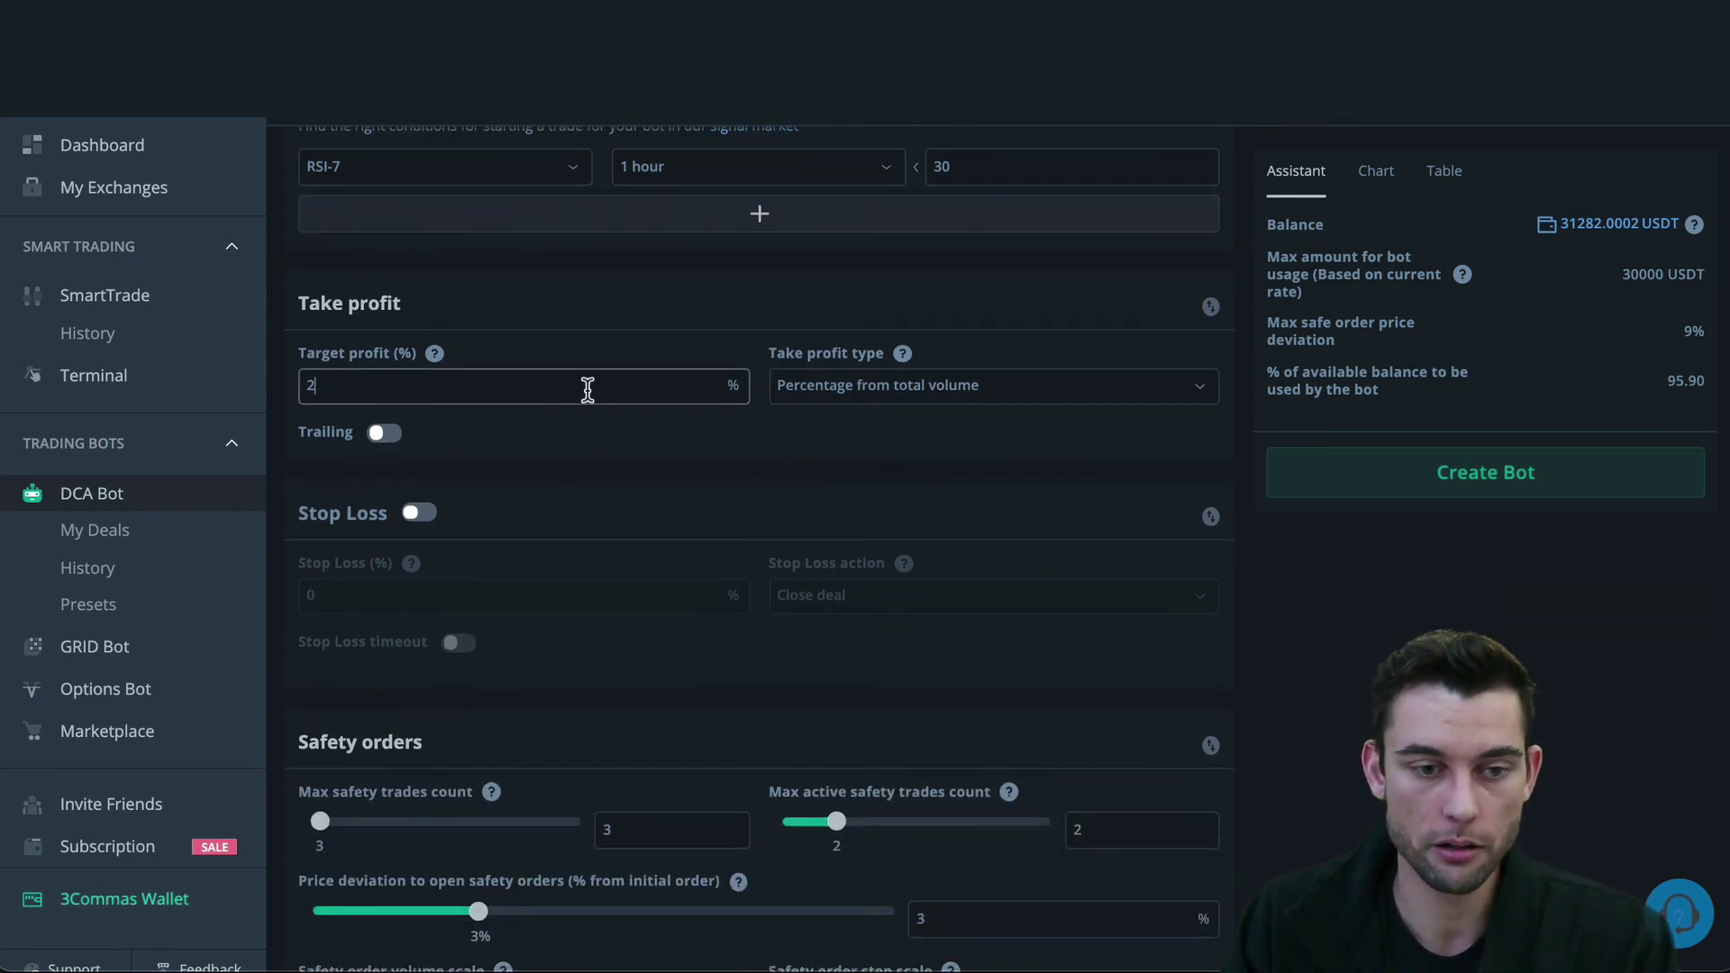
Review the take profit, stop loss and safety order settings, including the max active safety trades count
click(666, 510)
scroll(666, 507, down, 1)
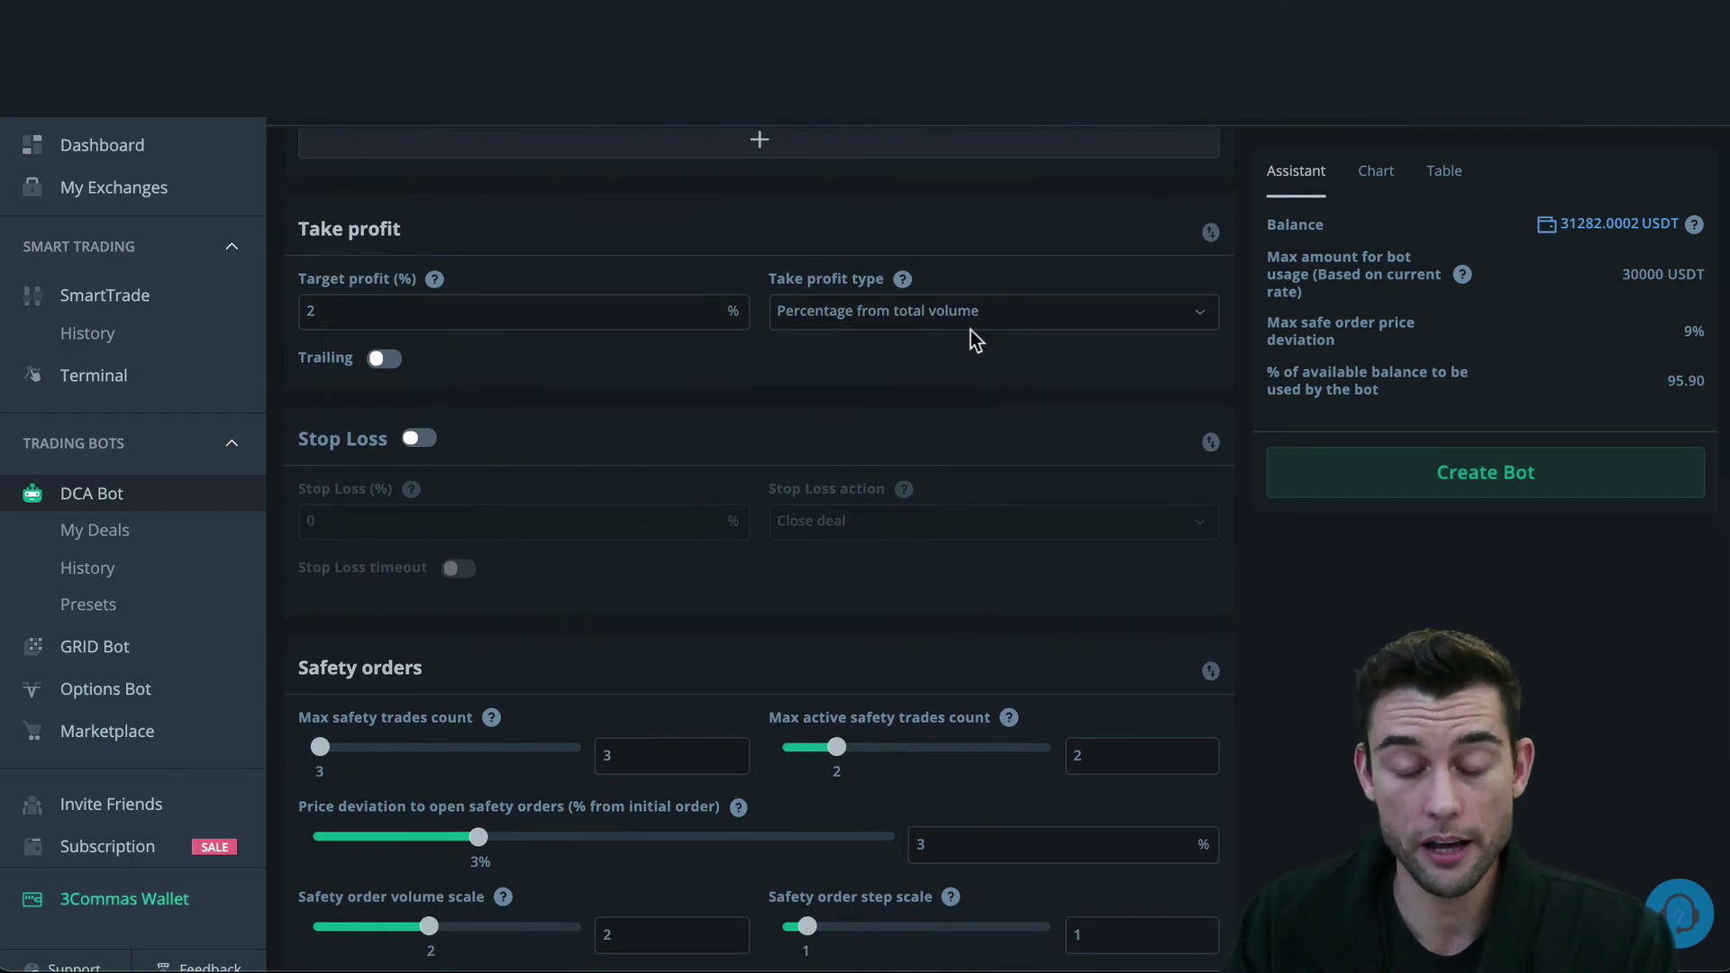
scroll(838, 427, down, 1)
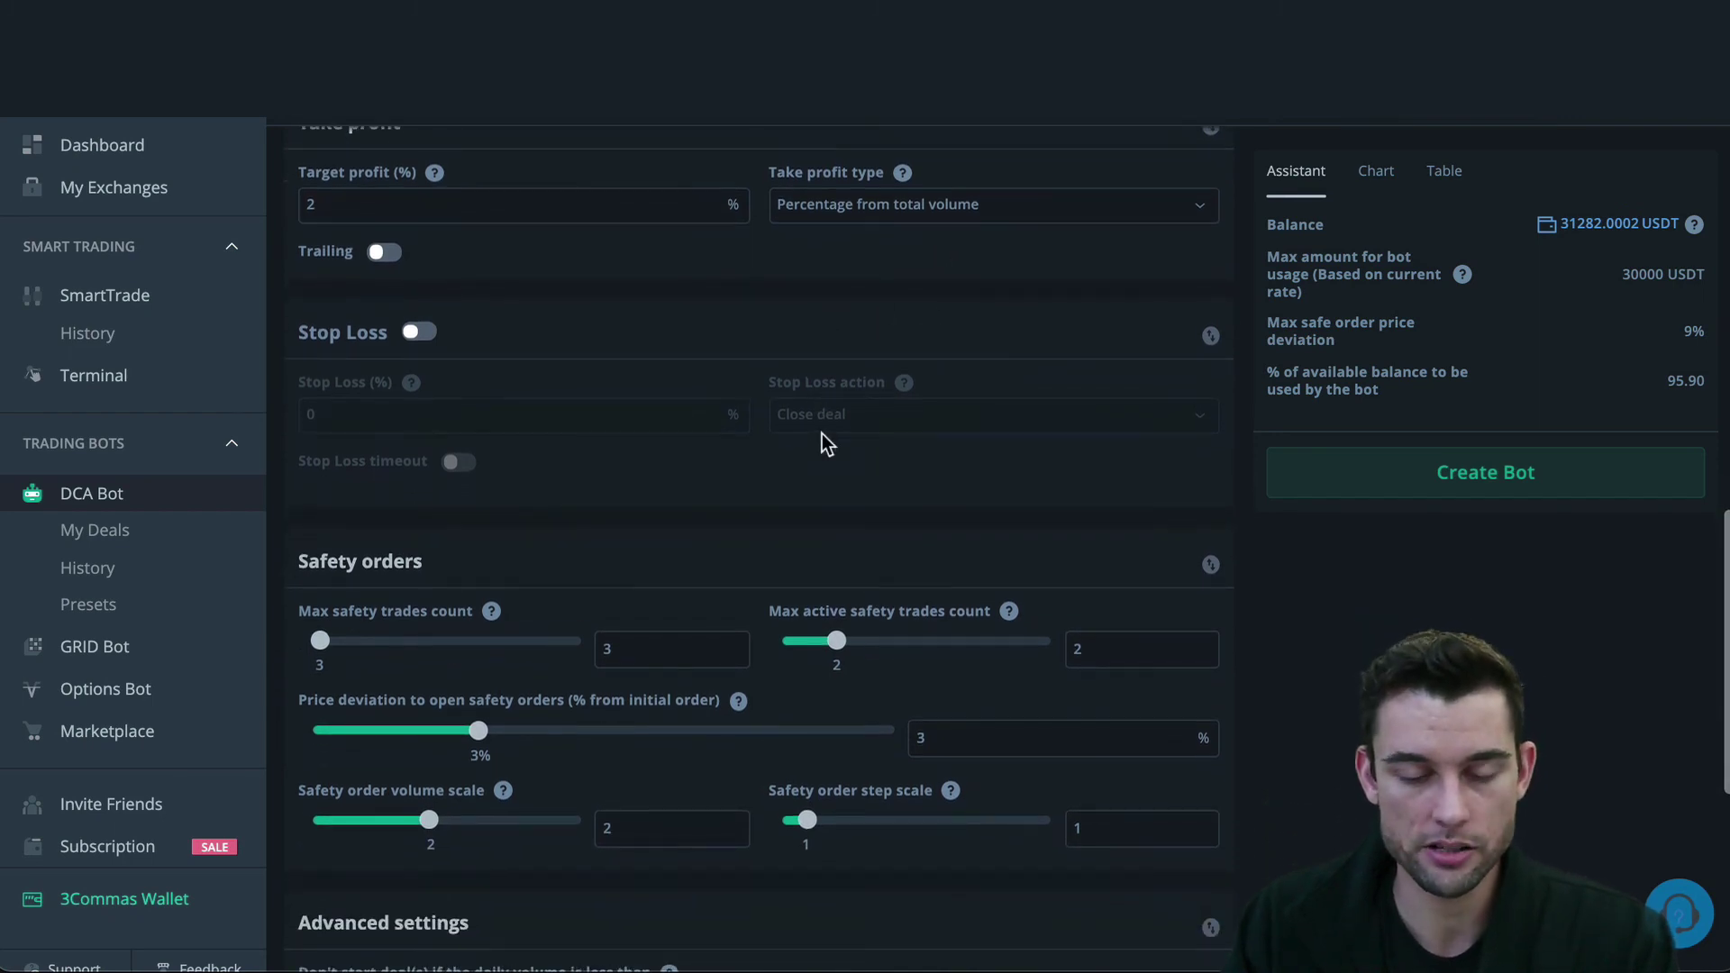
scroll(822, 435, down, 1)
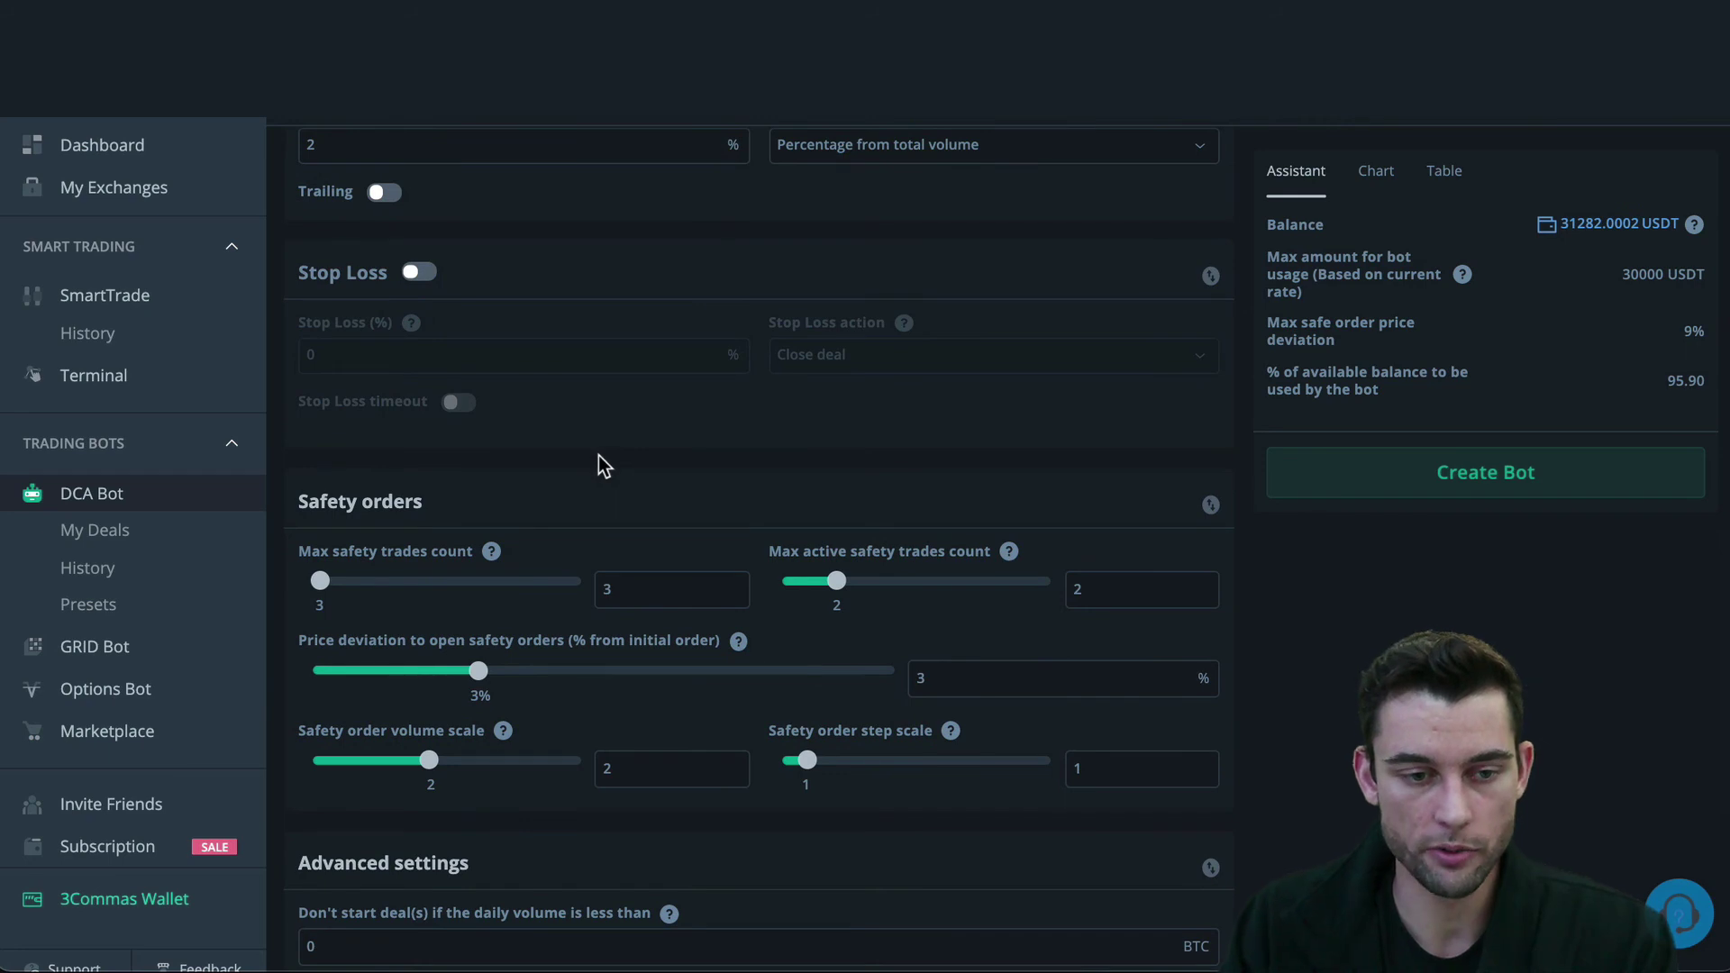
scroll(598, 455, down, 3)
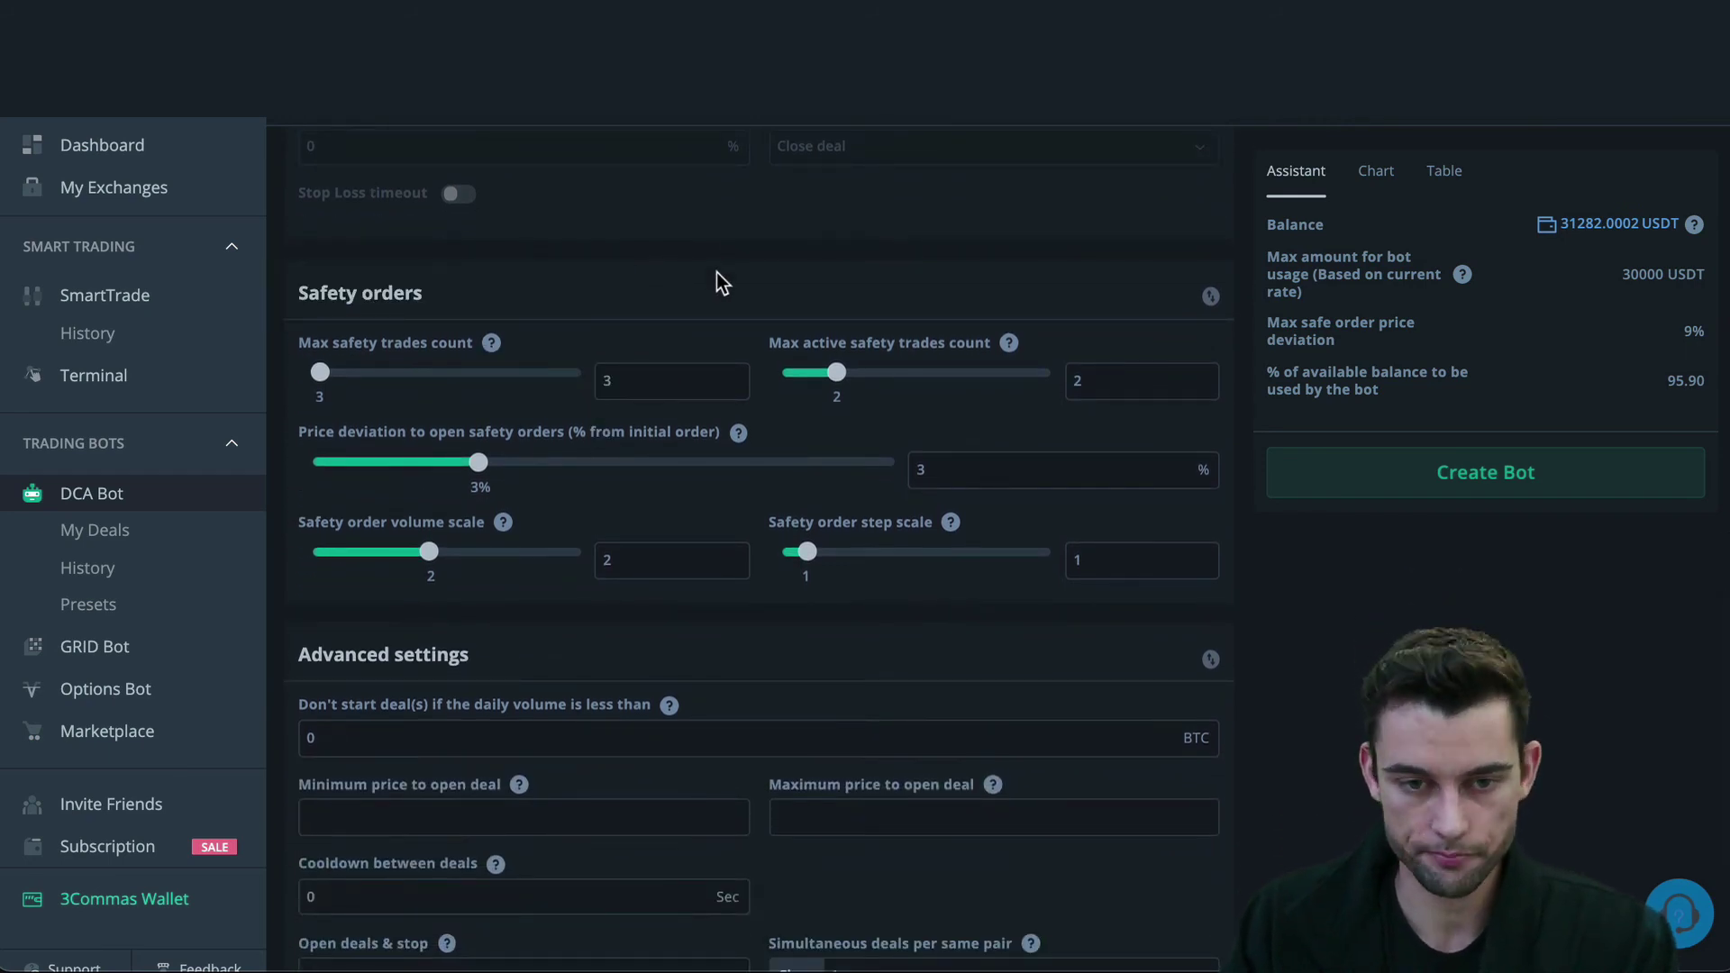
click(1120, 382)
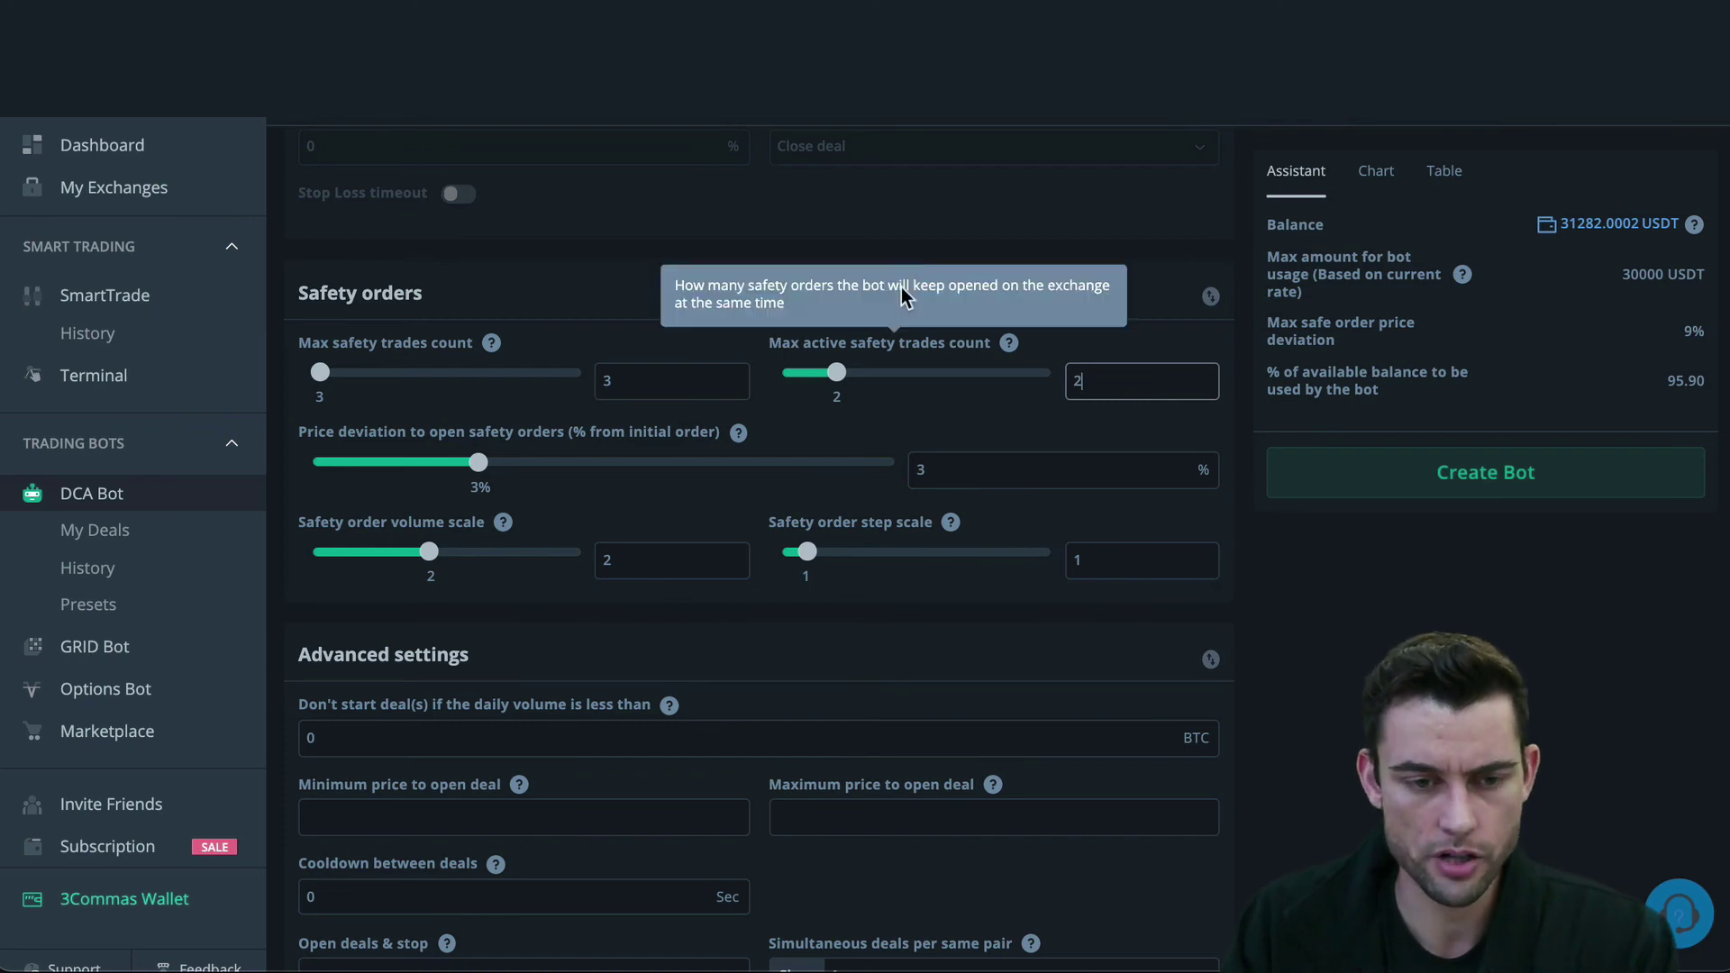
scroll(846, 187, down, 3)
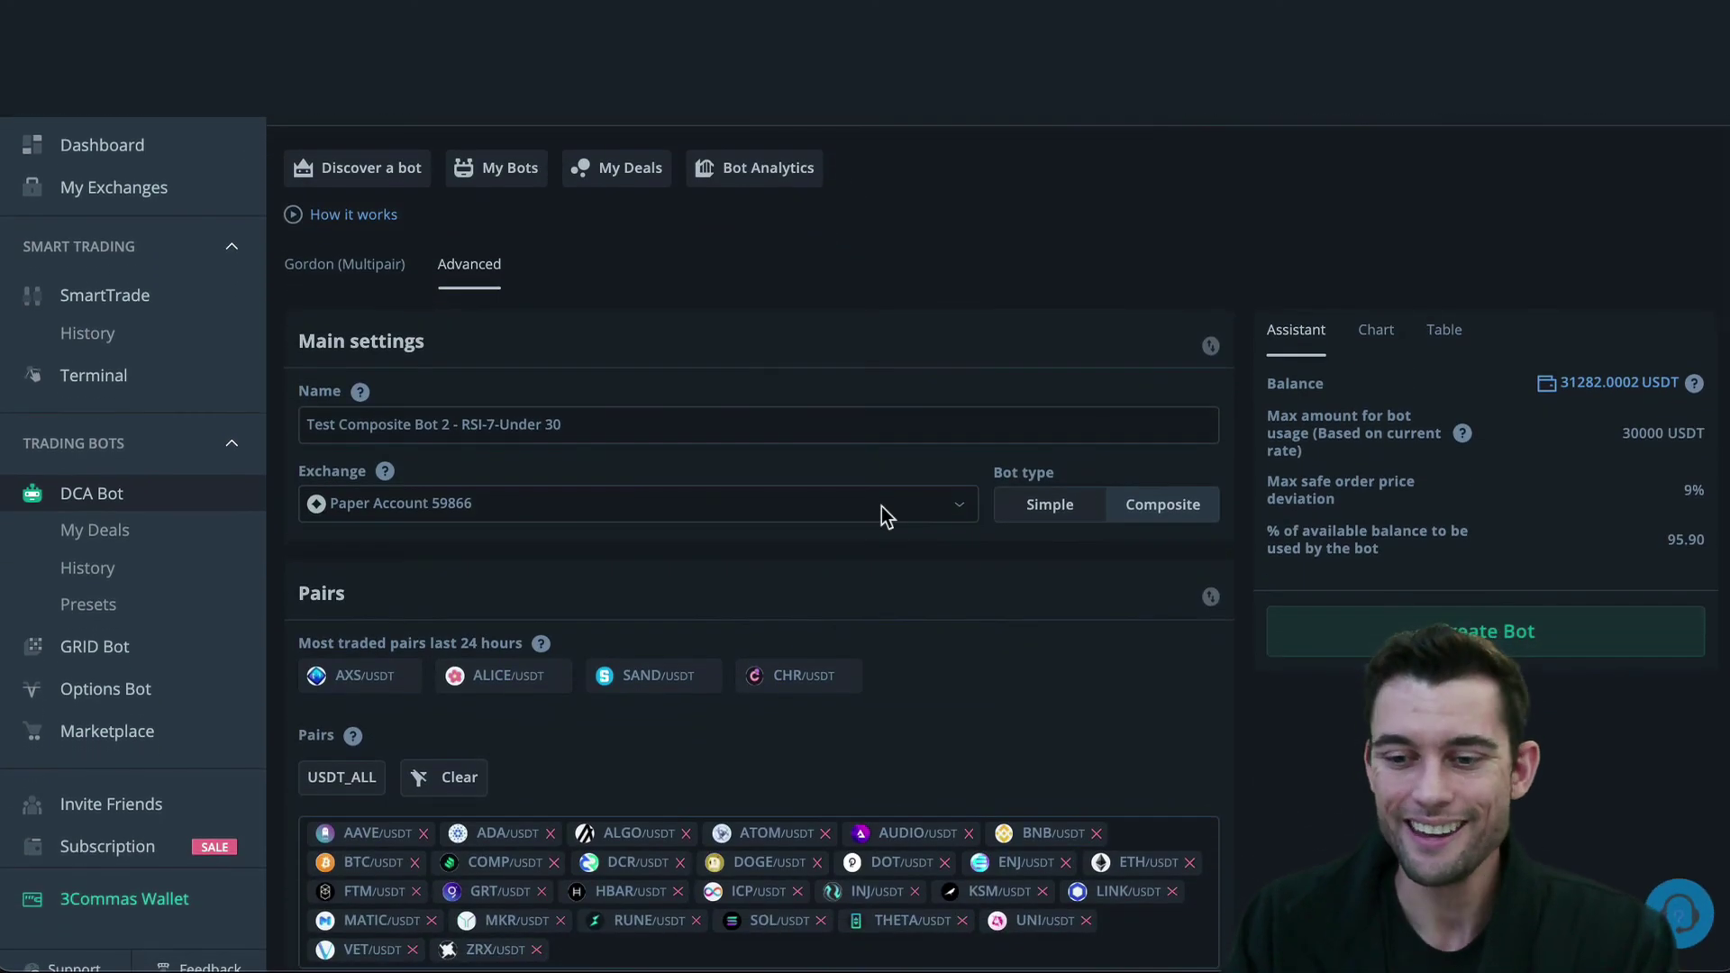
Create the composite bot "Test Composite Bot 2 - RSI-7-Under 30" and start it
click(1470, 635)
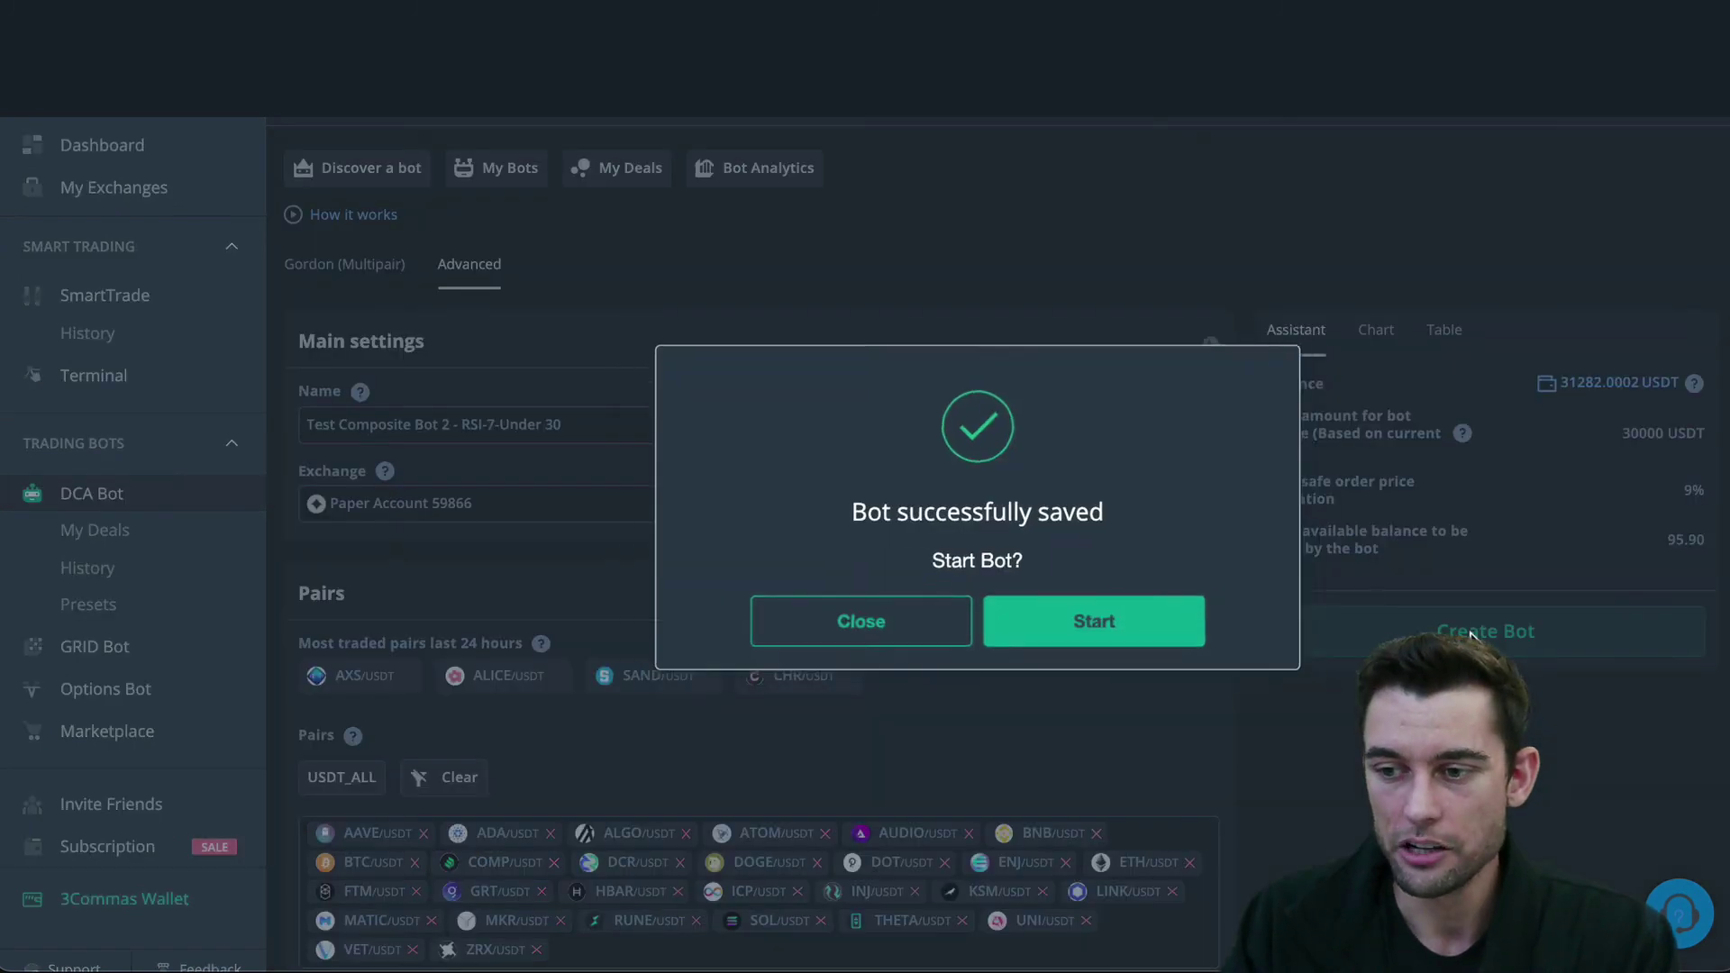
click(1145, 630)
click(1032, 626)
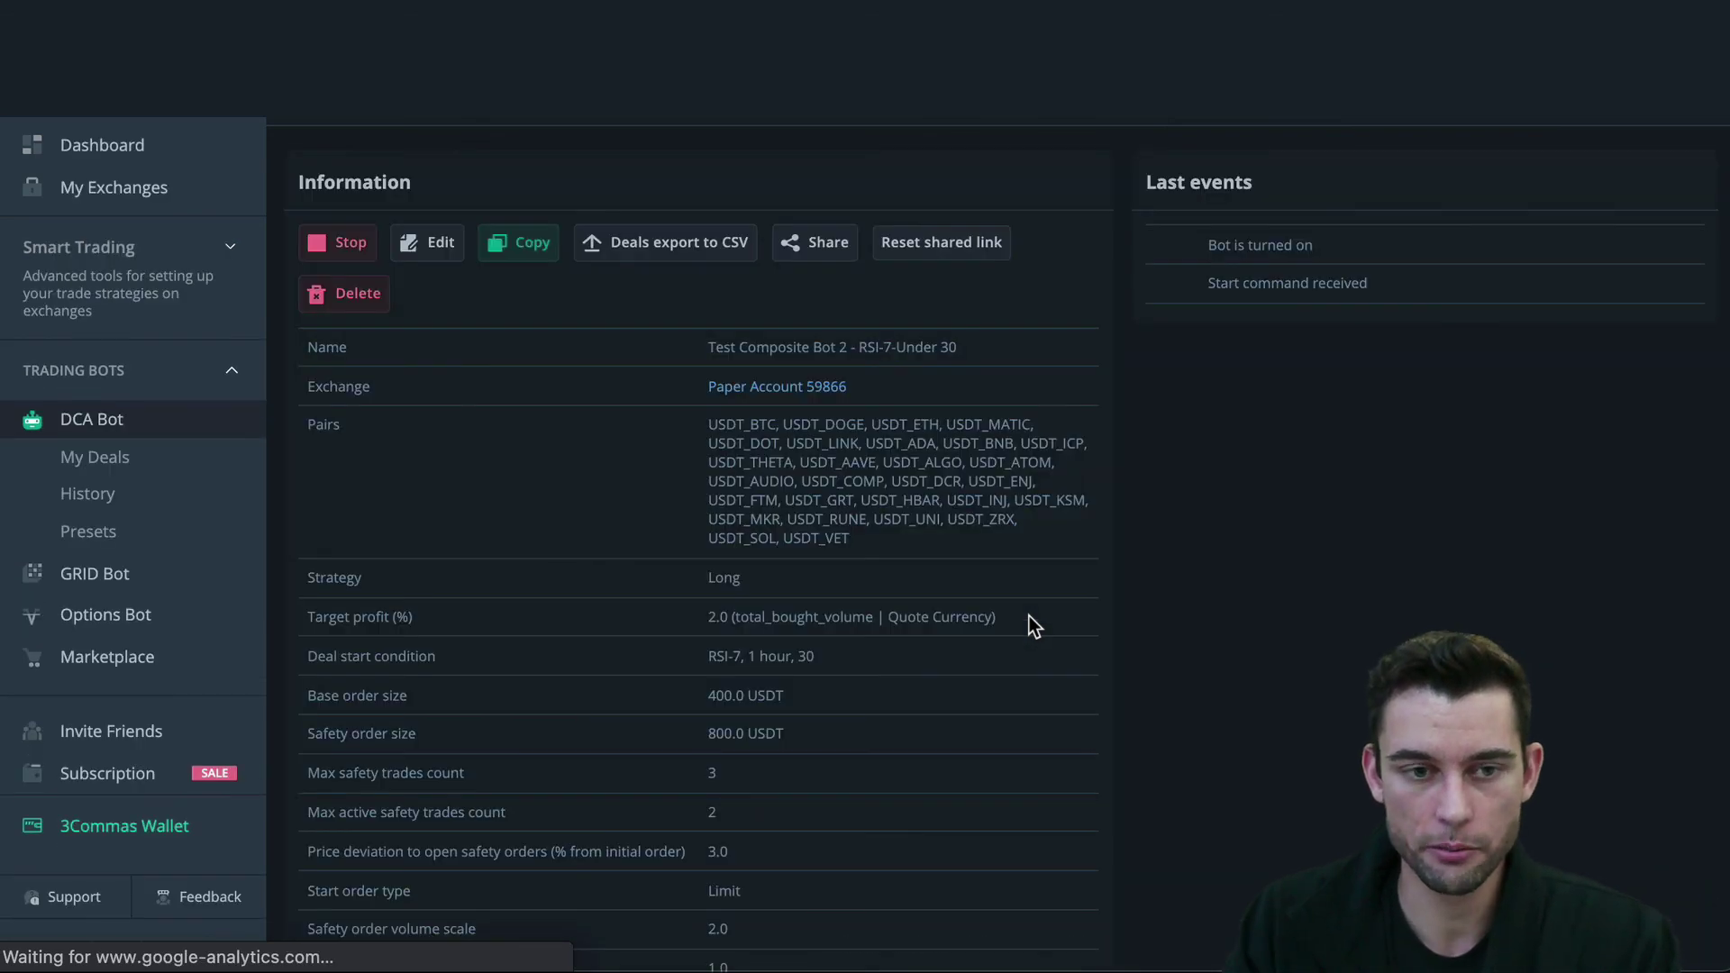
scroll(913, 761, down, 7)
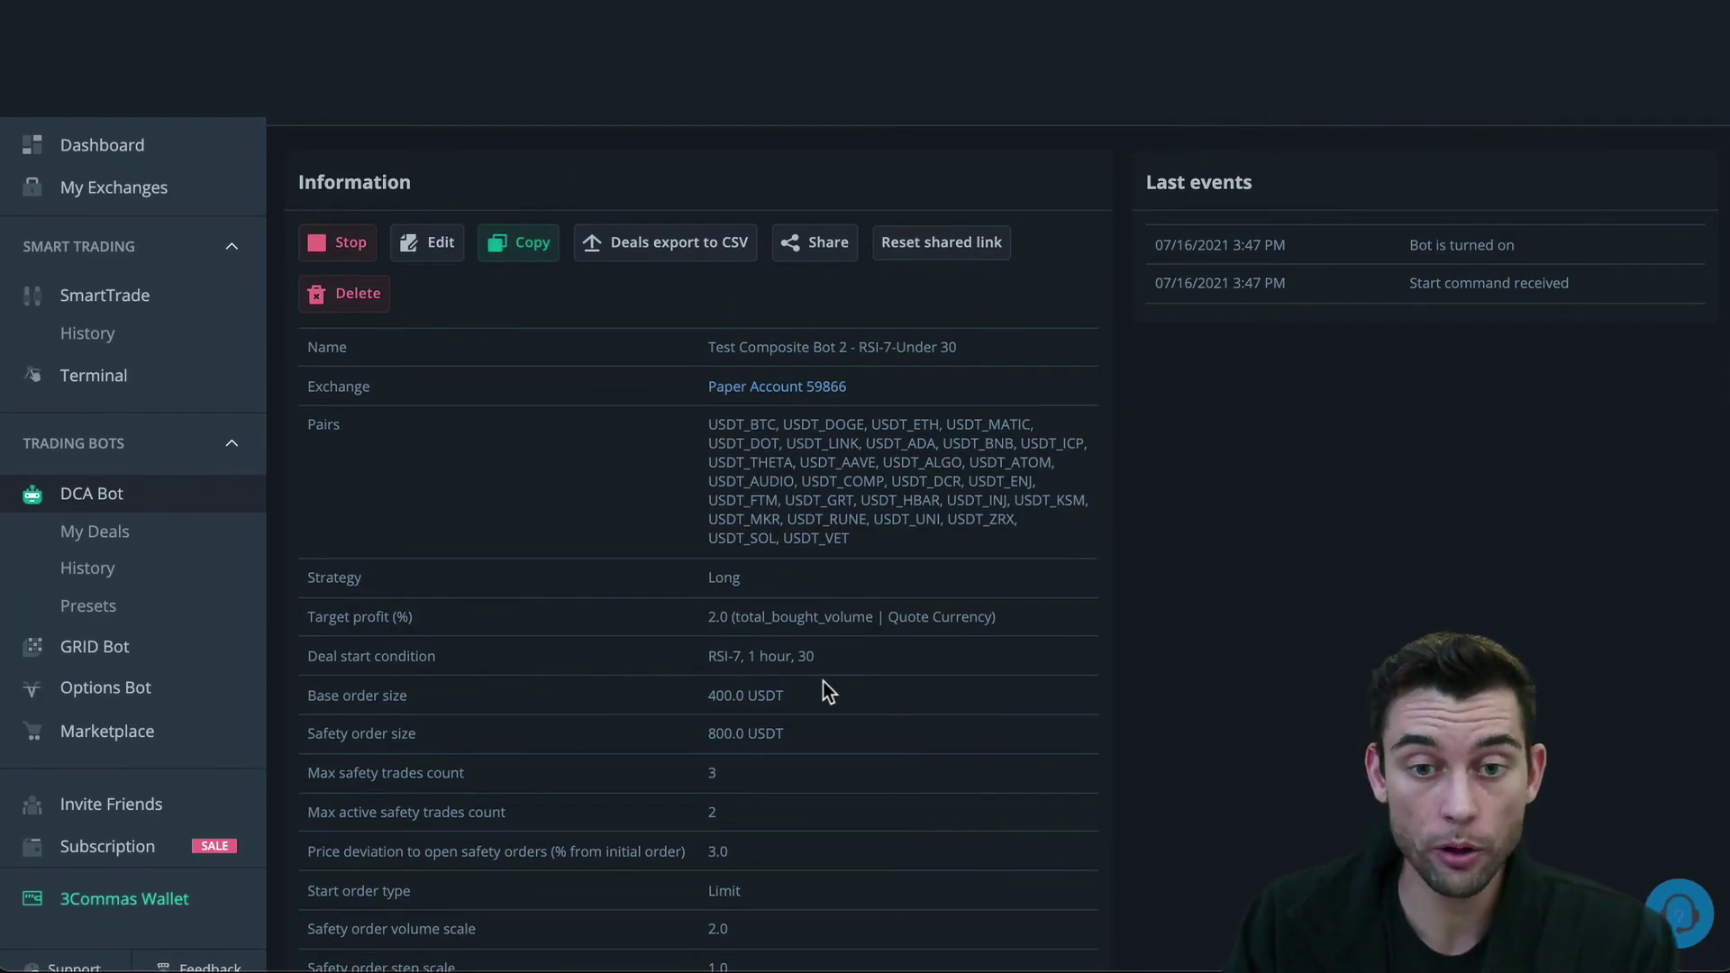
Review the active DCA deals with their overall stats, and look through the list of bots
click(136, 533)
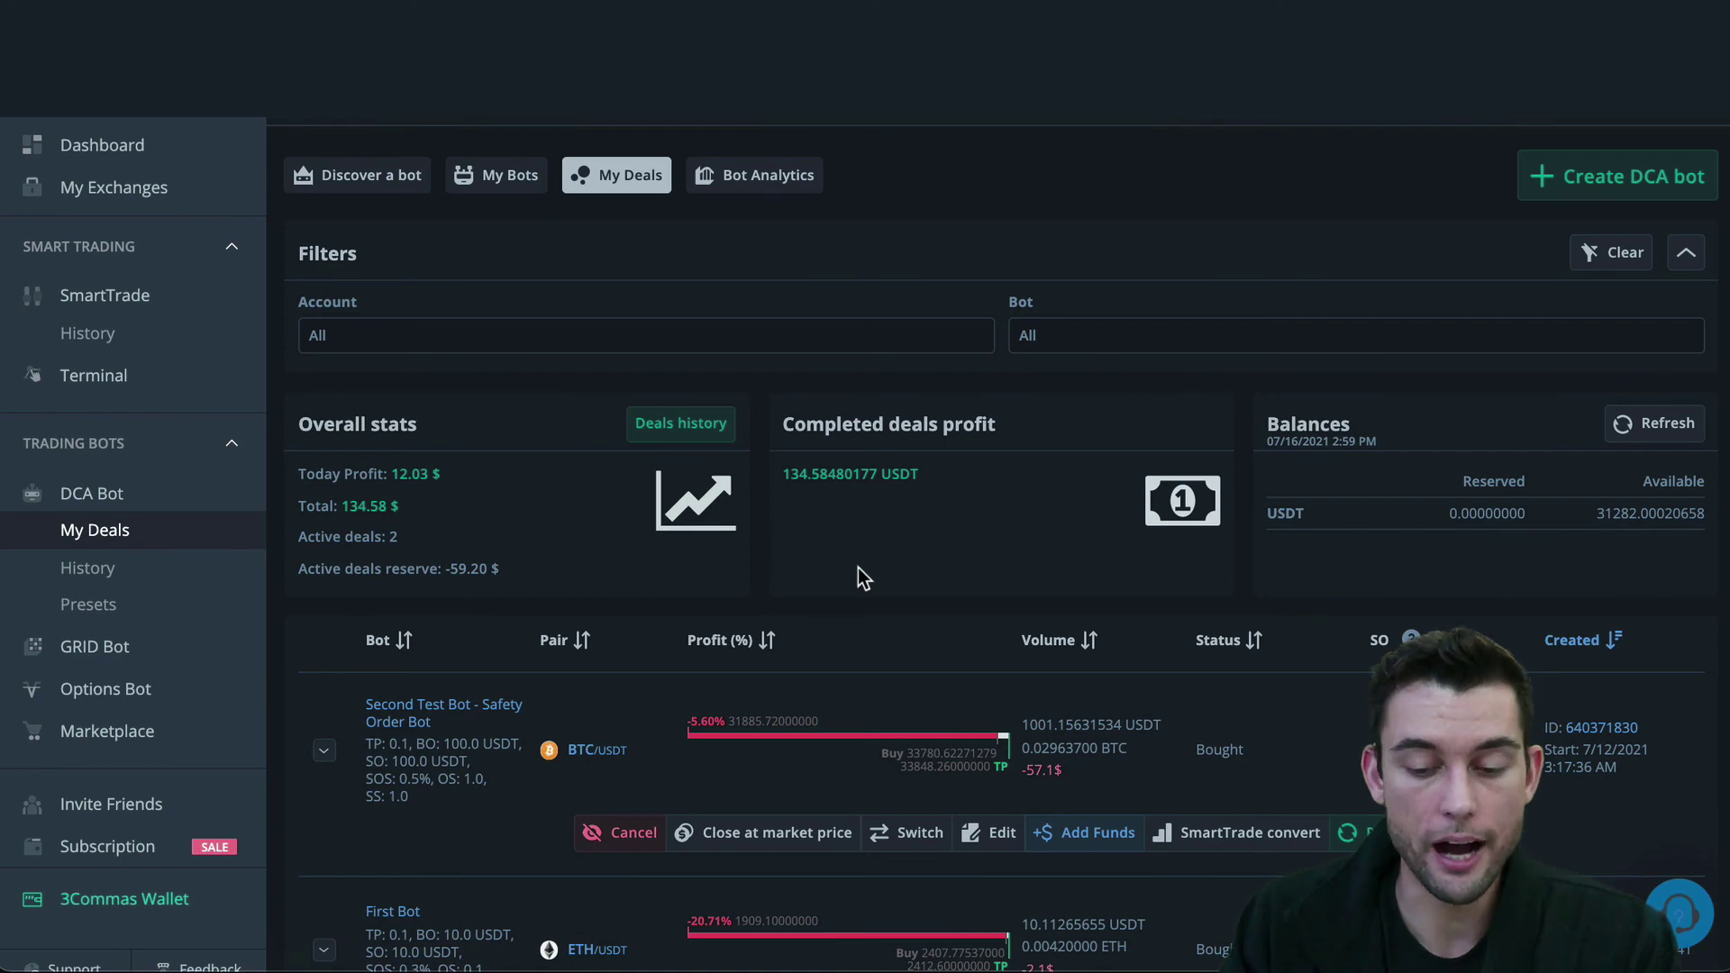
scroll(857, 567, down, 3)
scroll(858, 568, up, 3)
scroll(858, 568, down, 3)
scroll(858, 568, up, 2)
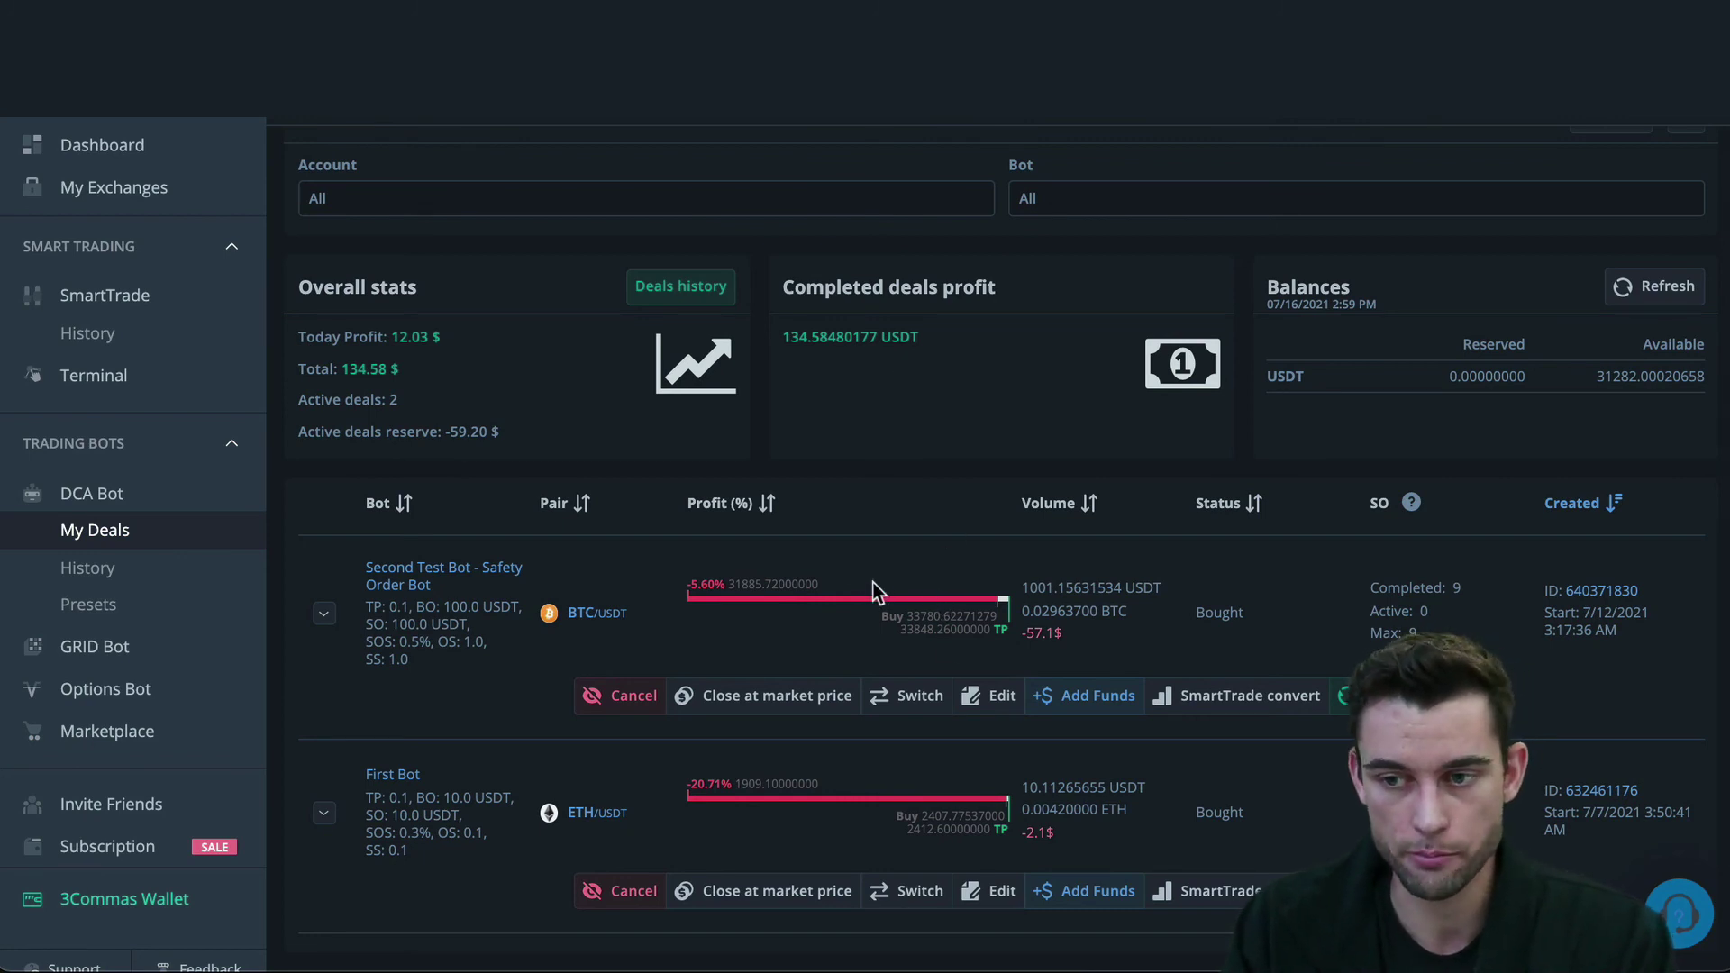
scroll(874, 590, up, 2)
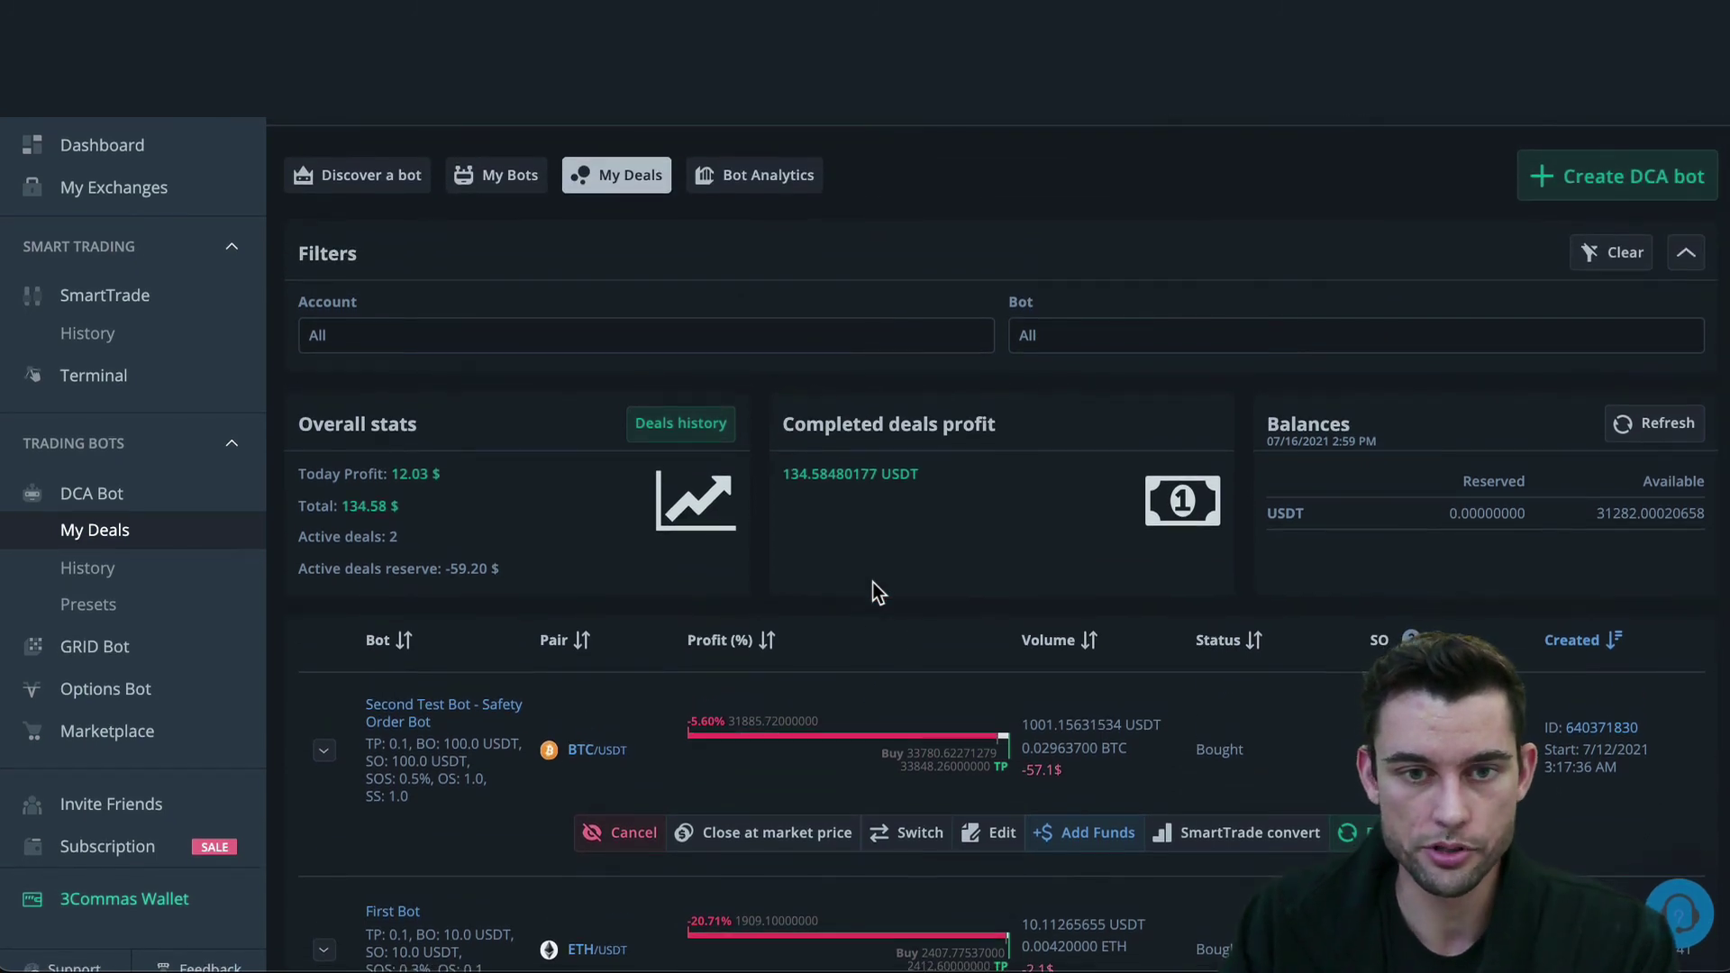
click(496, 174)
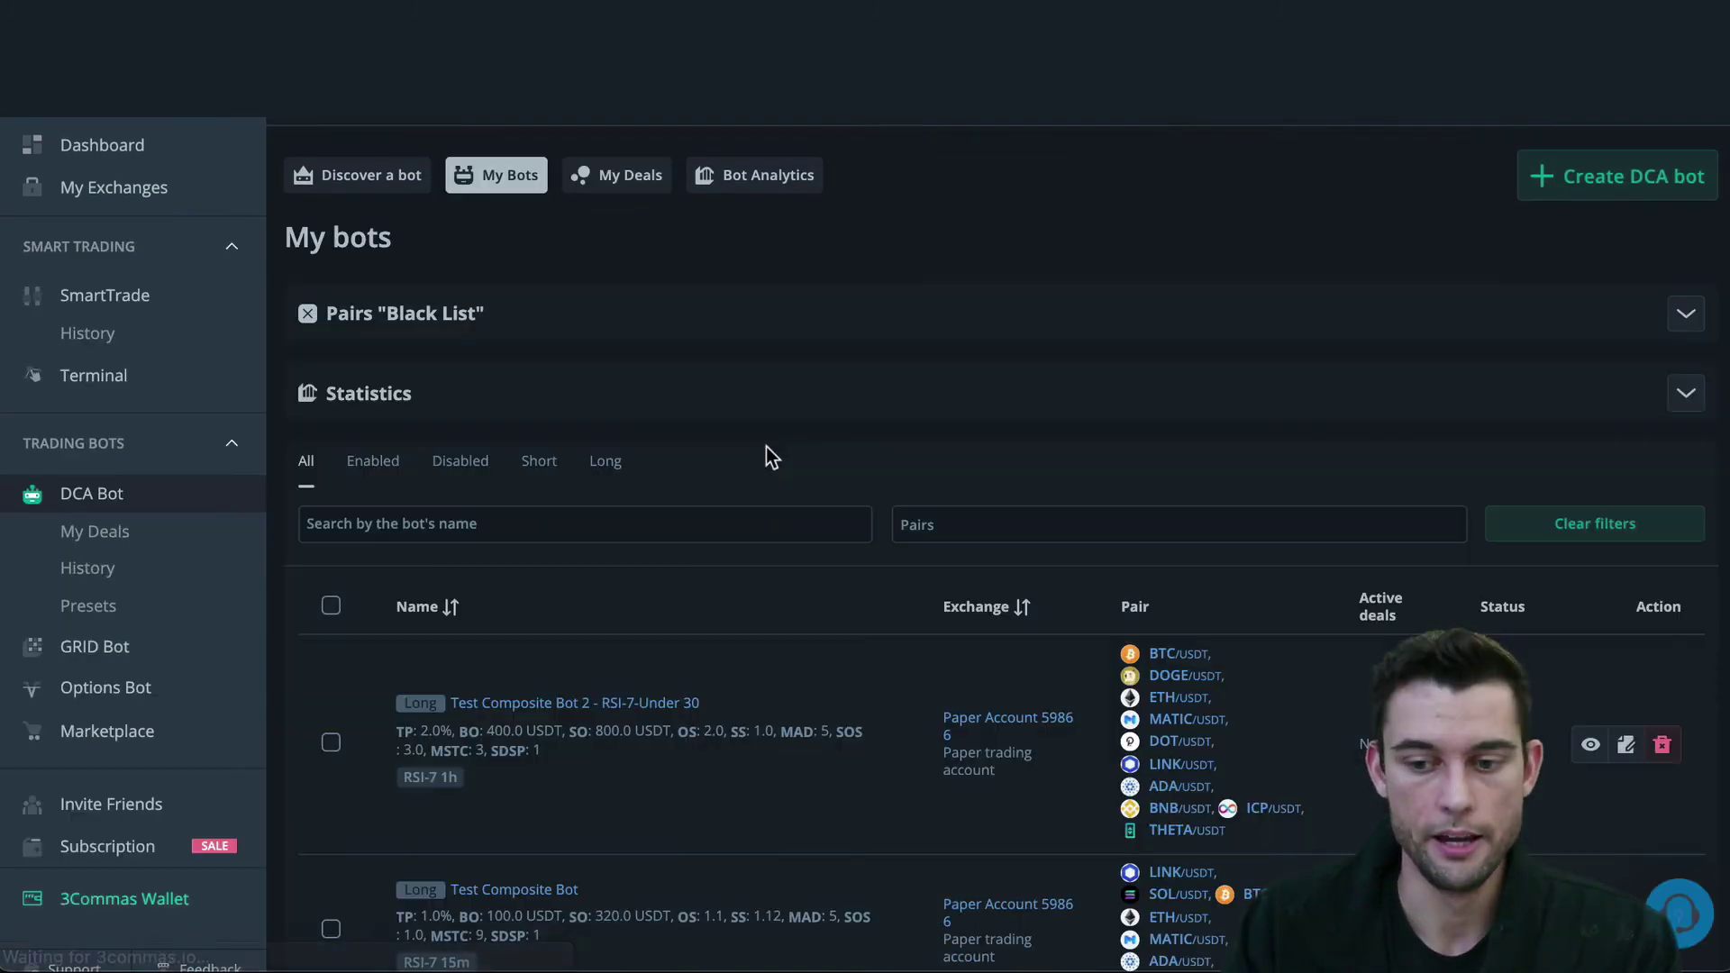
scroll(766, 447, down, 2)
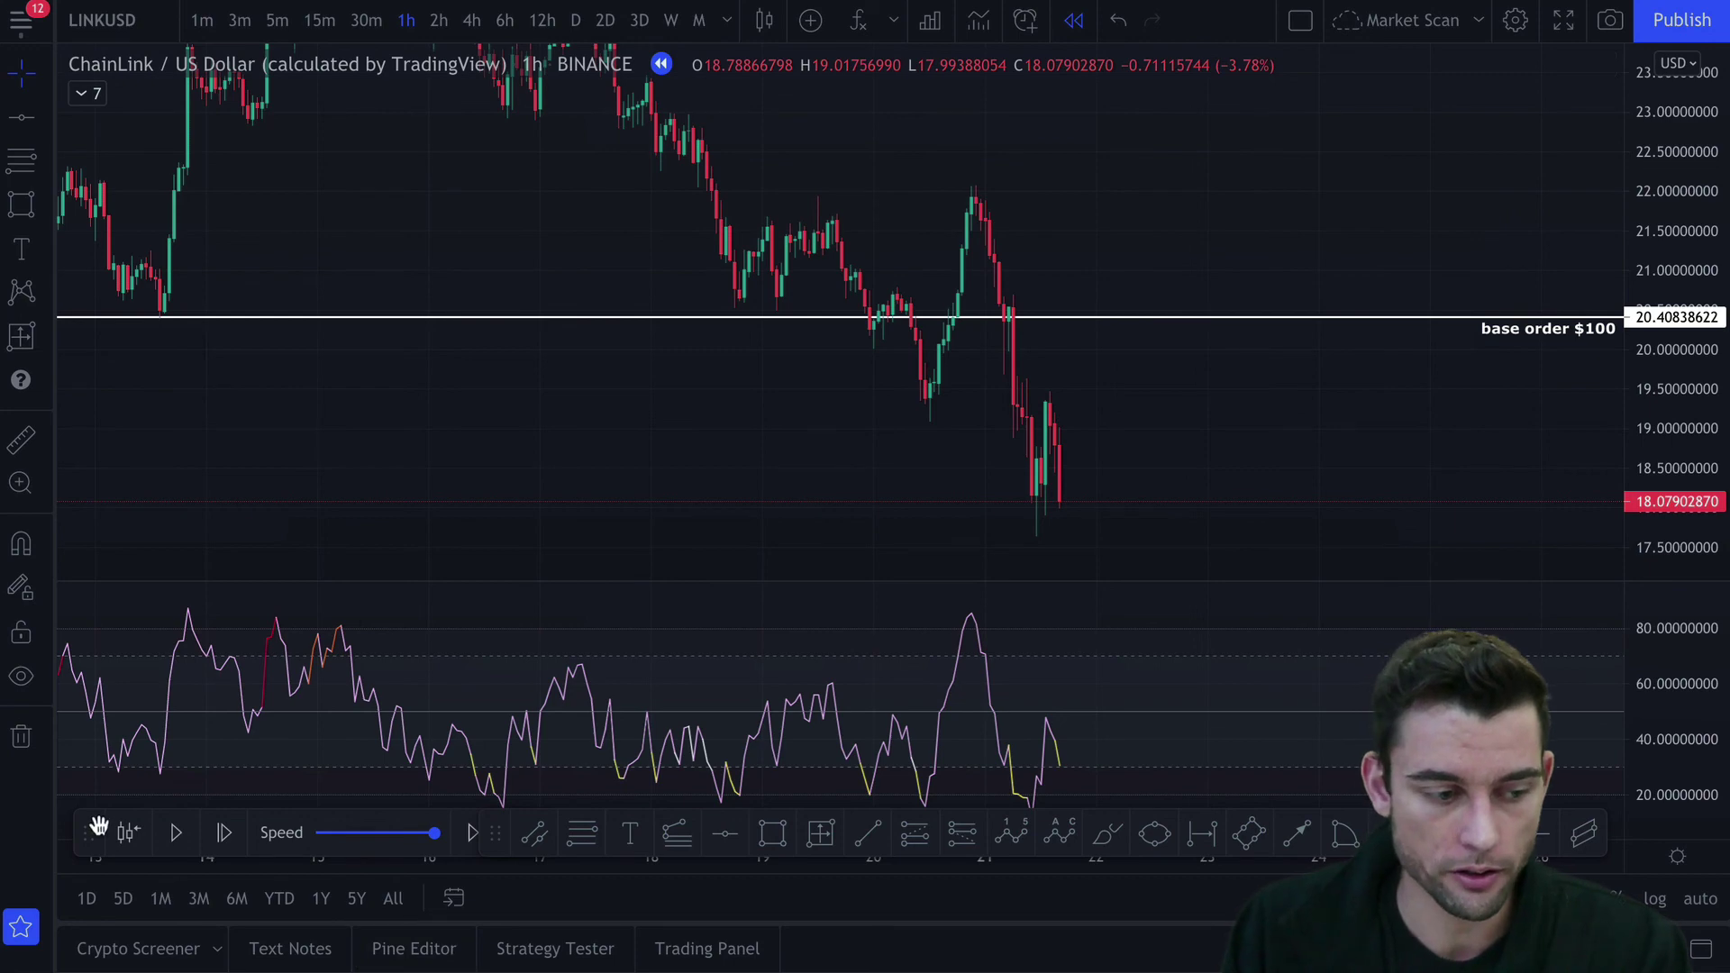
Switch to the LINKUSD chart in TradingView and move the replay controls and drawing tools off the RSI pane
drag(93, 829, 38, 862)
mouse_move(491, 830)
mouse_down()
mouse_move(529, 865)
mouse_move(537, 914)
mouse_up()
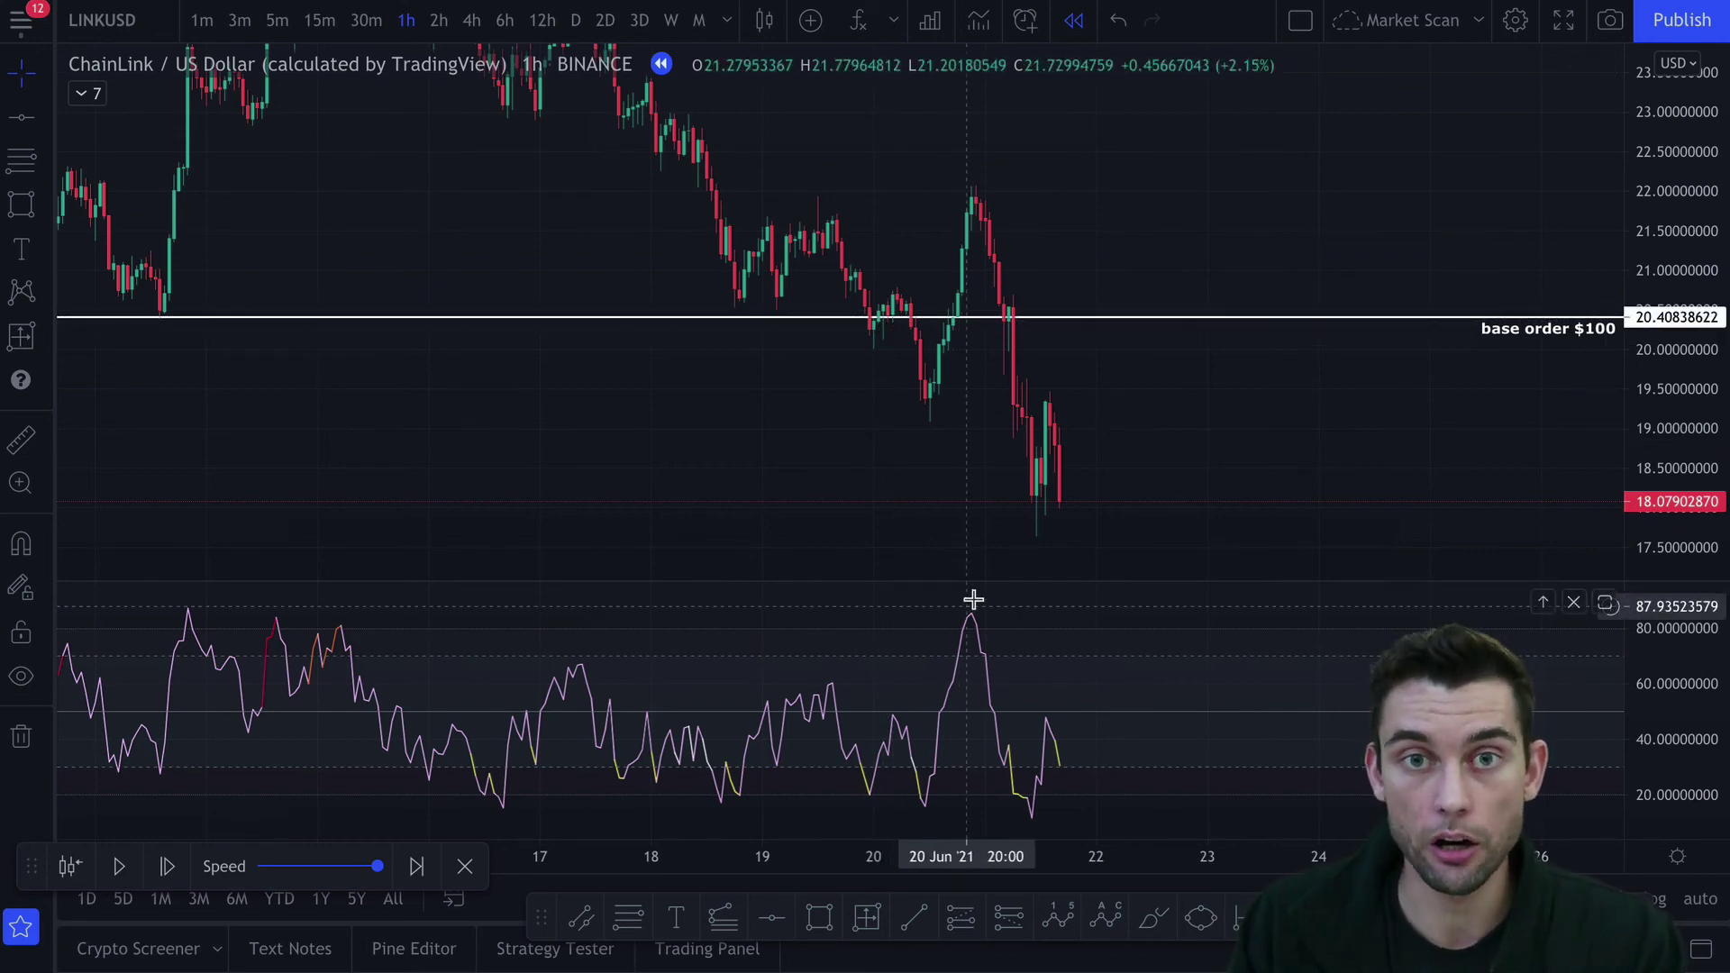
click(509, 317)
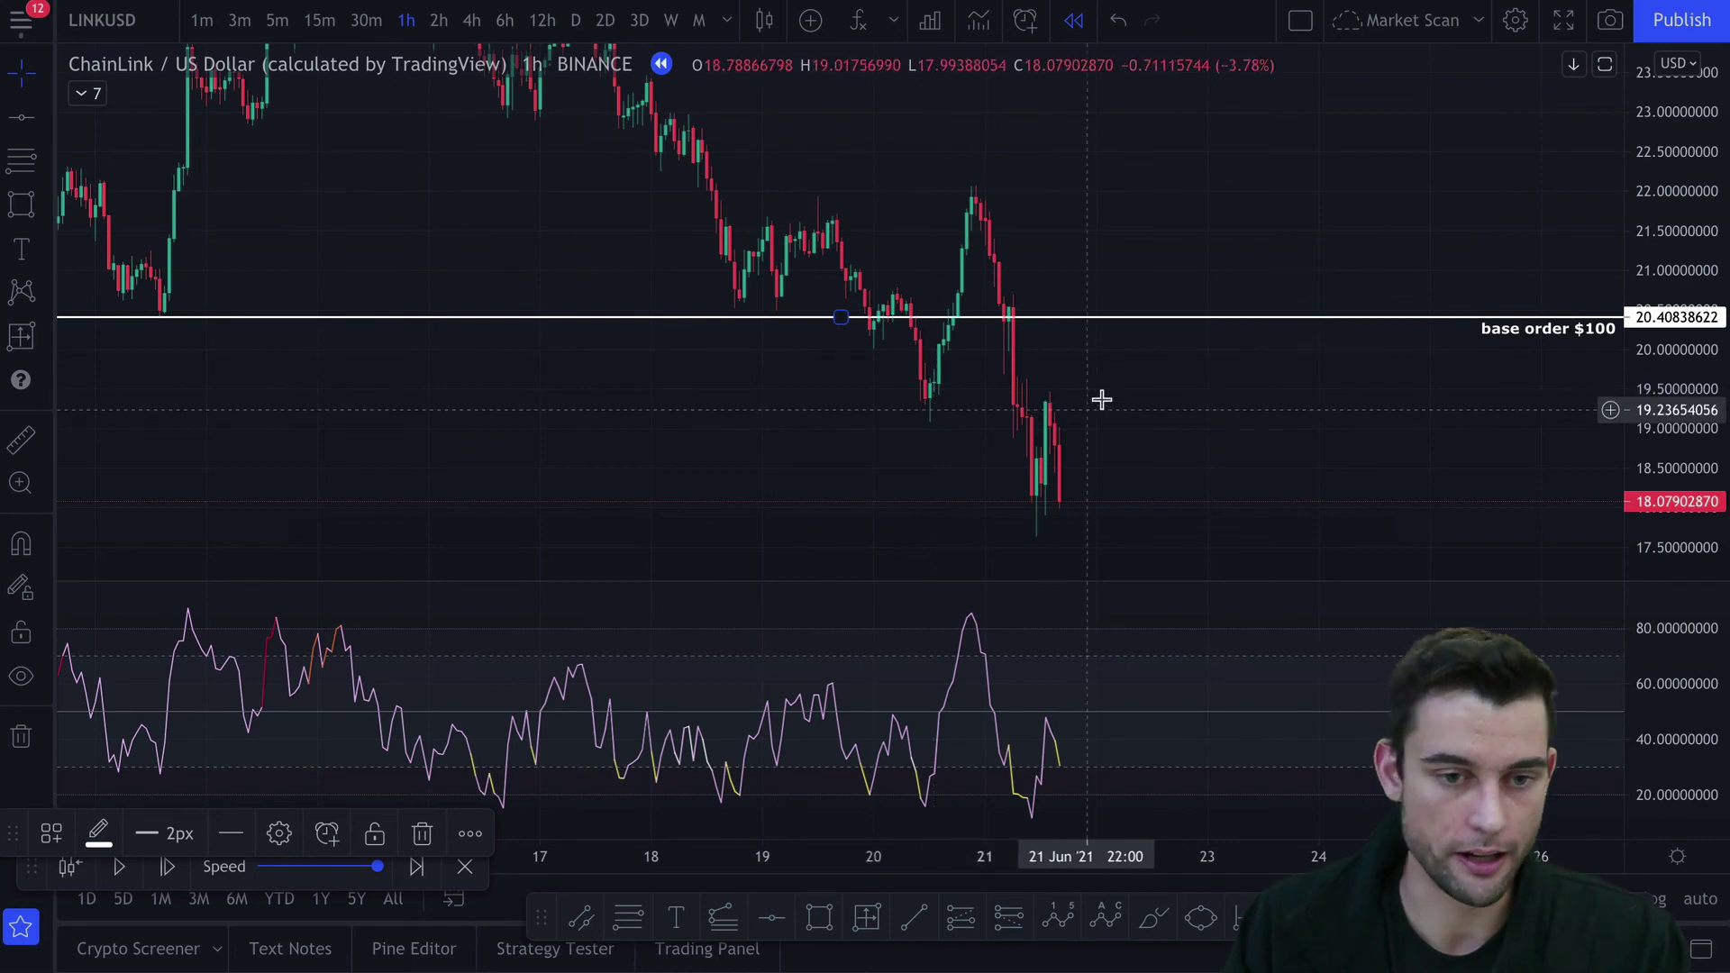
click(780, 343)
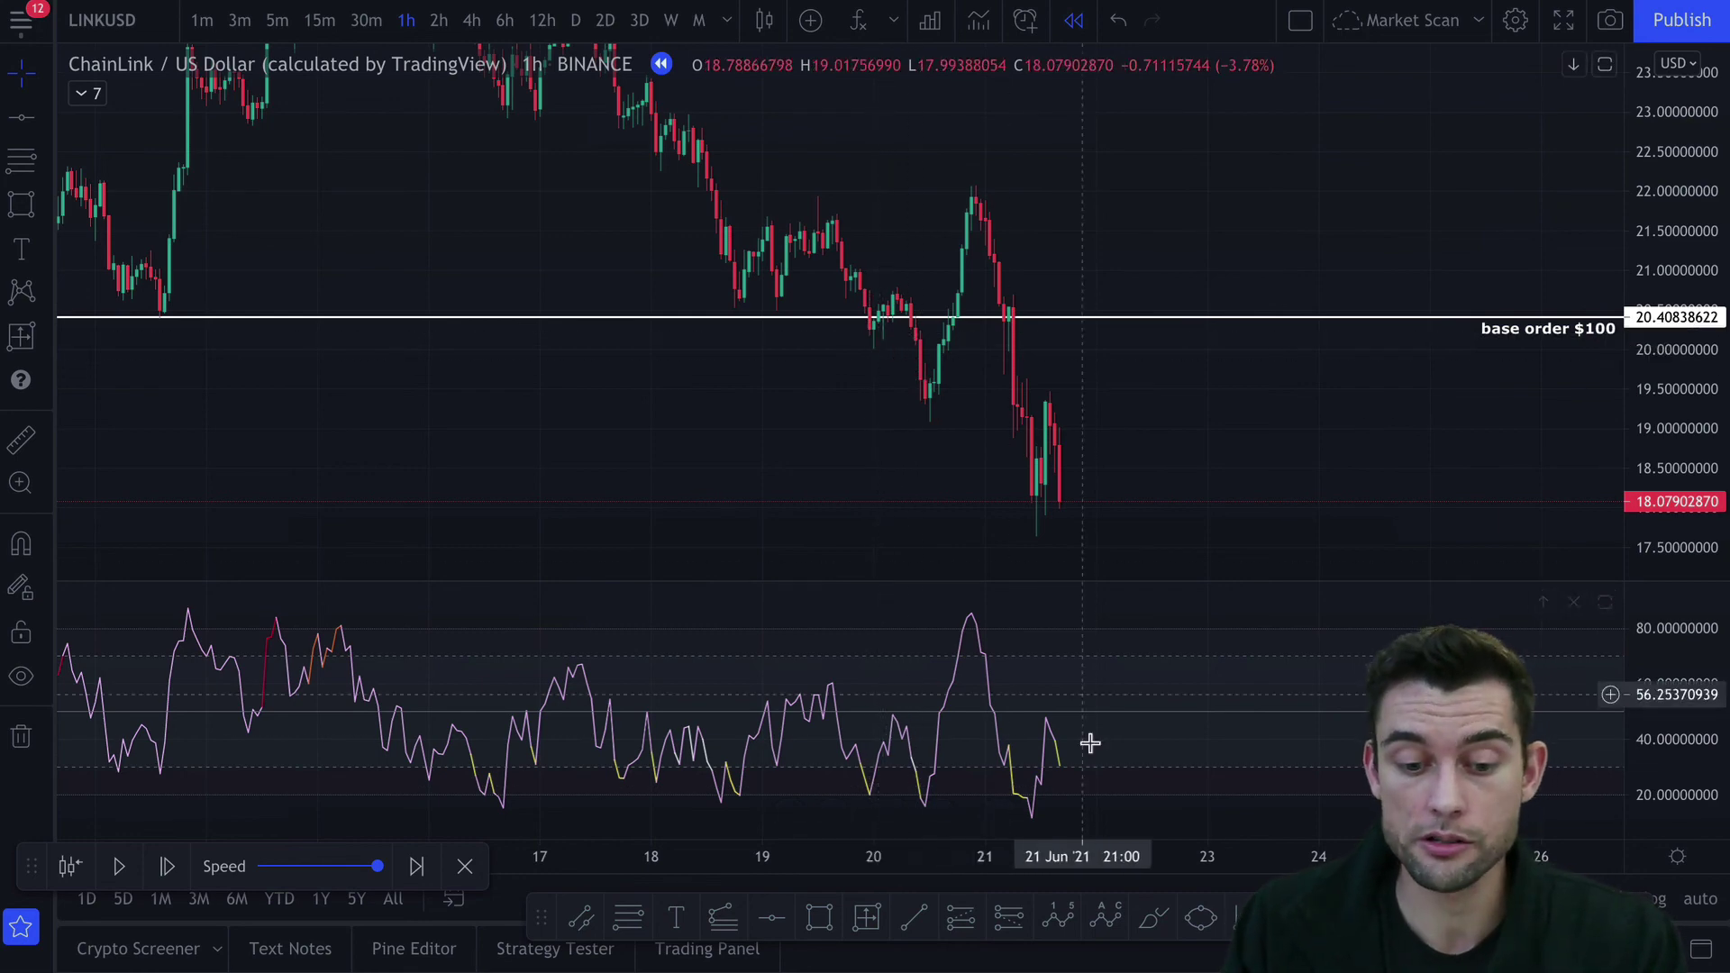
Measure a drop of about 3.25% below the base order line and mark its end with a horizontal line at about 19.73
click(883, 917)
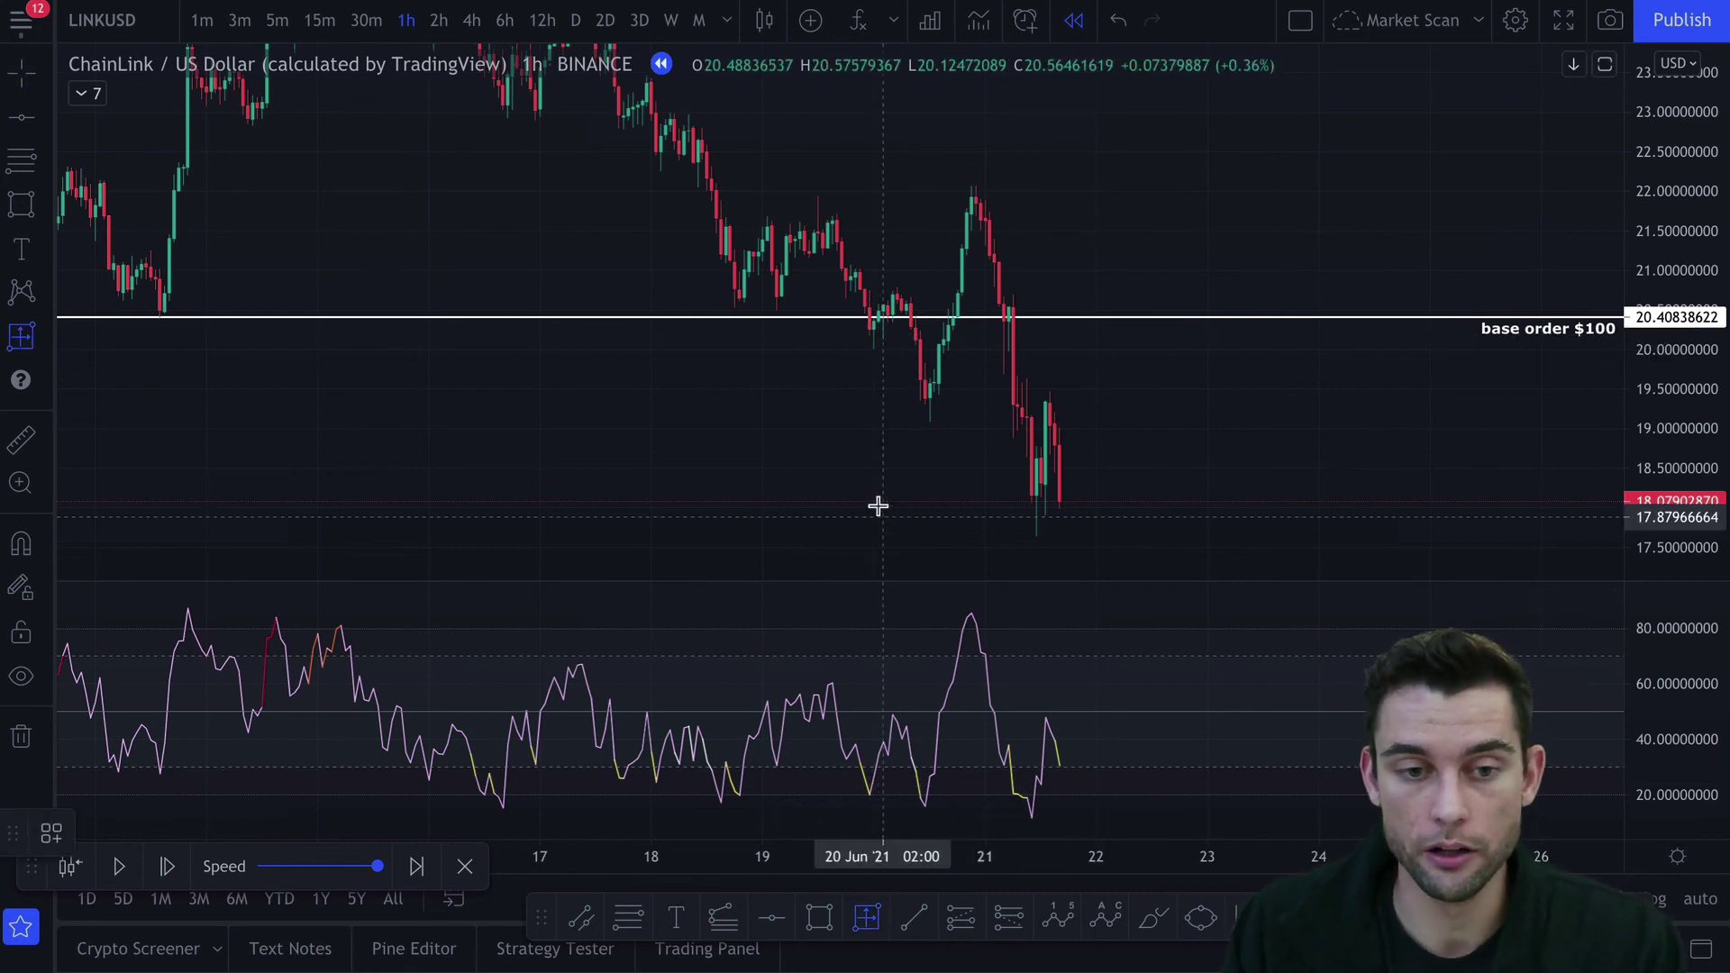
click(884, 318)
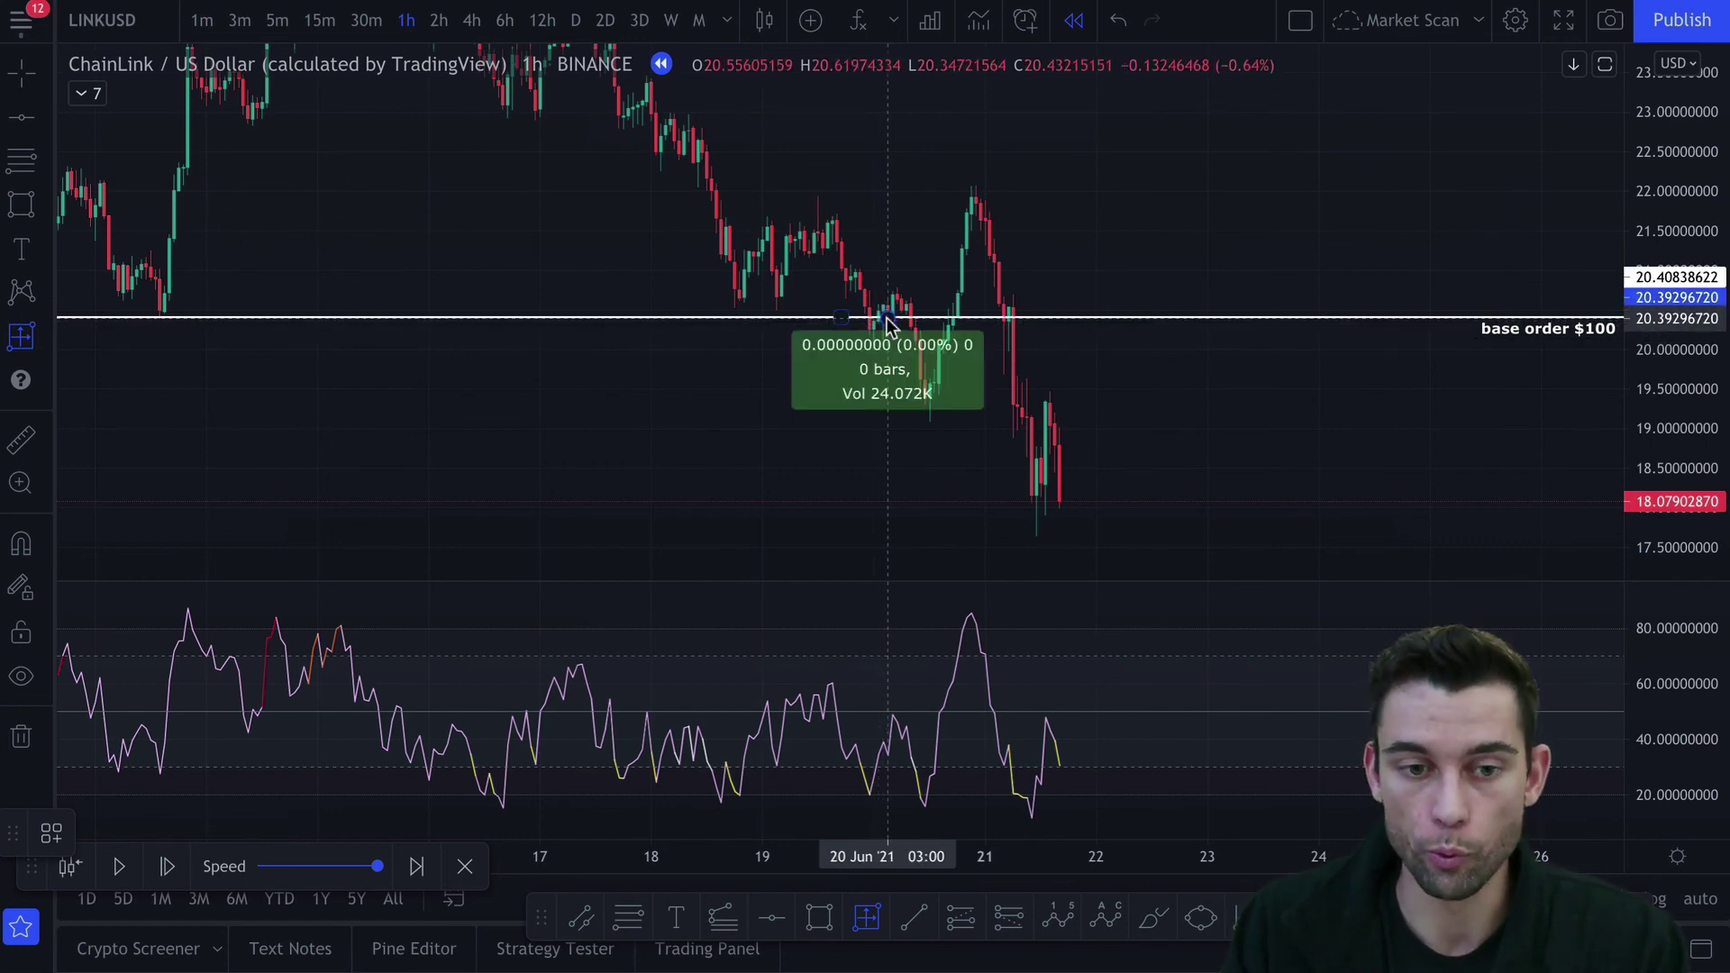
click(902, 370)
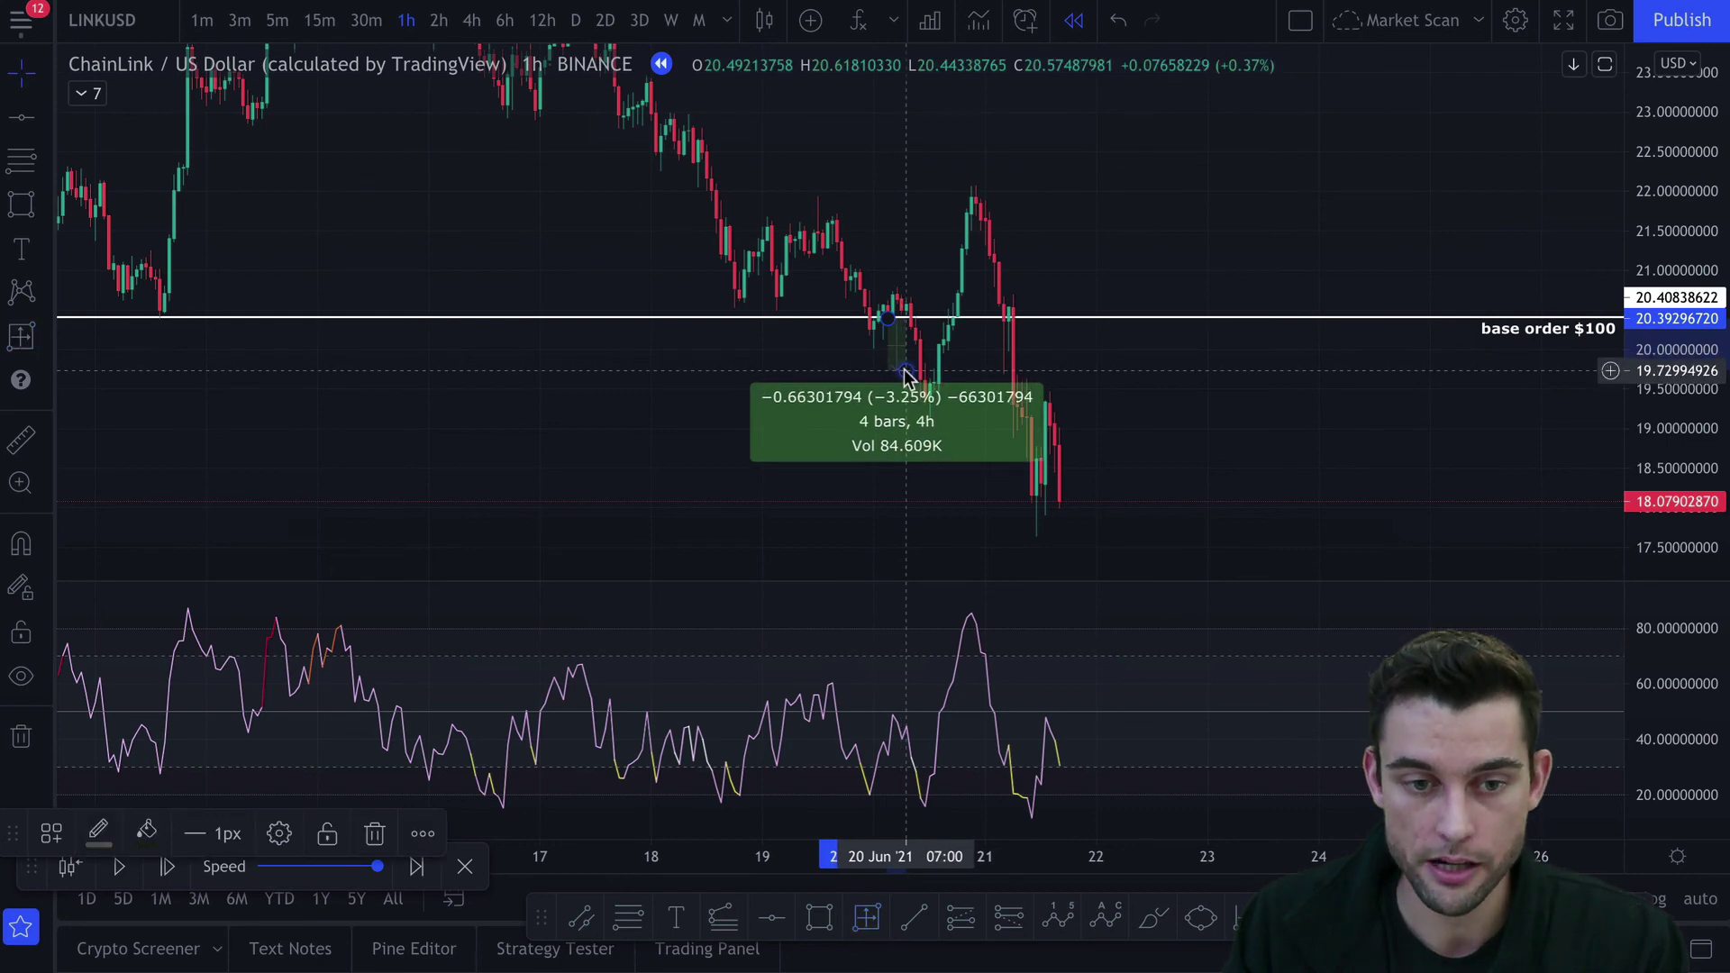
click(36, 116)
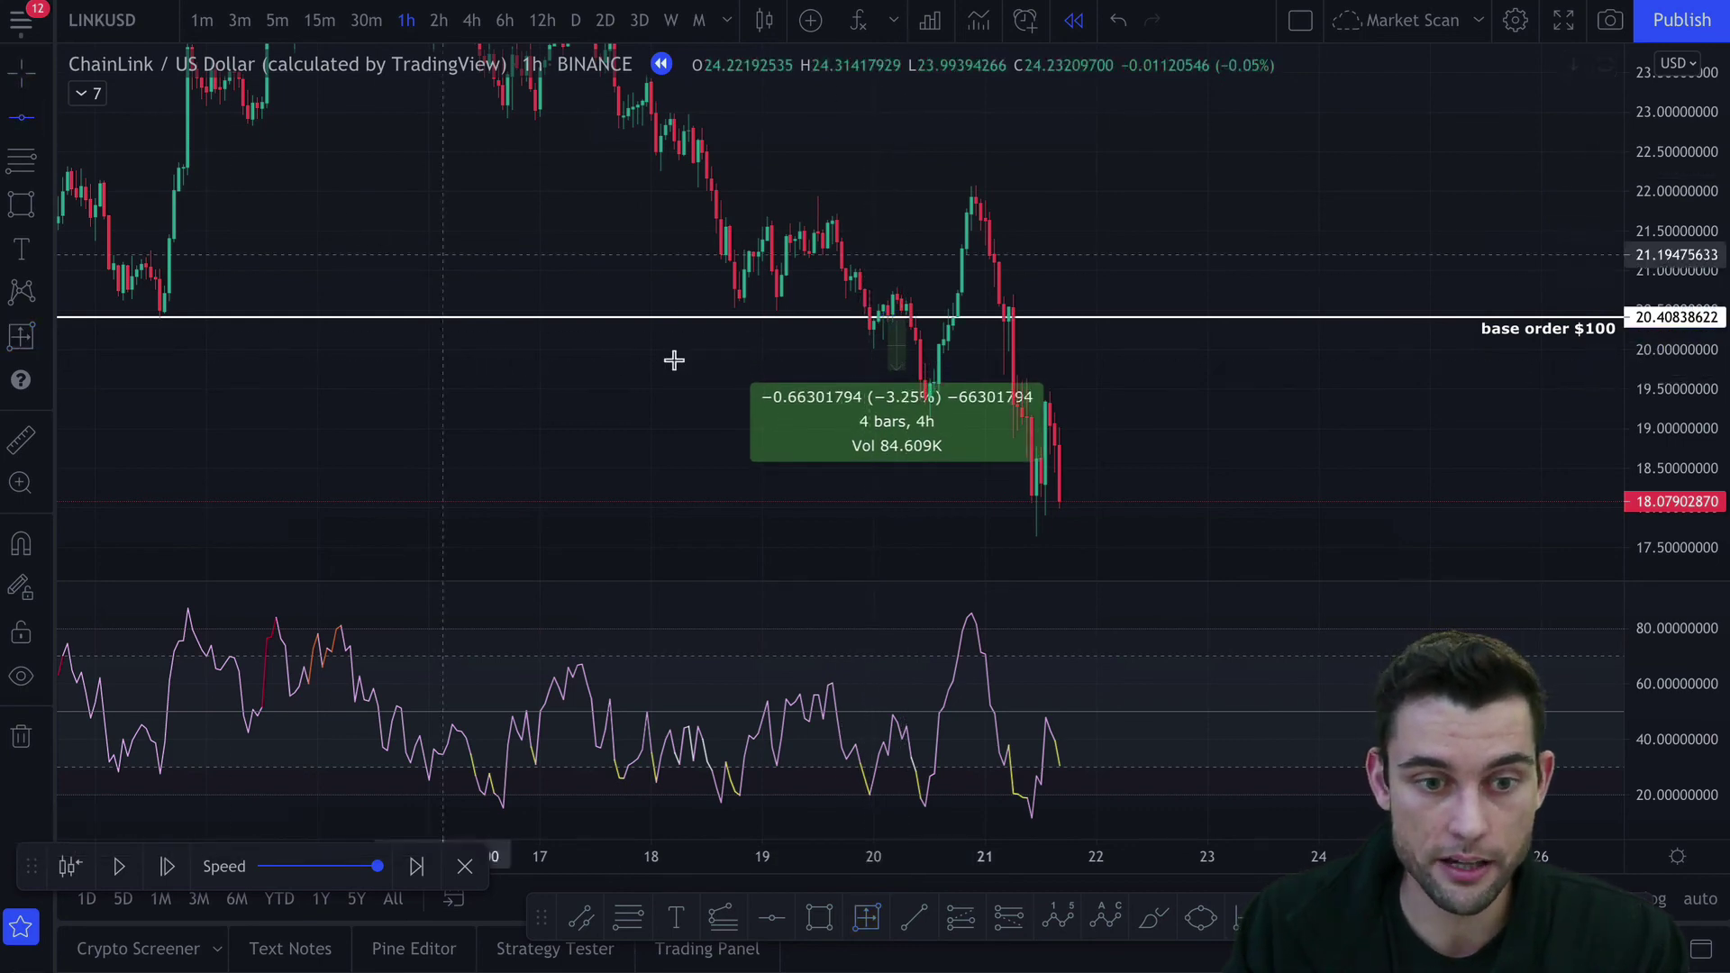
click(773, 370)
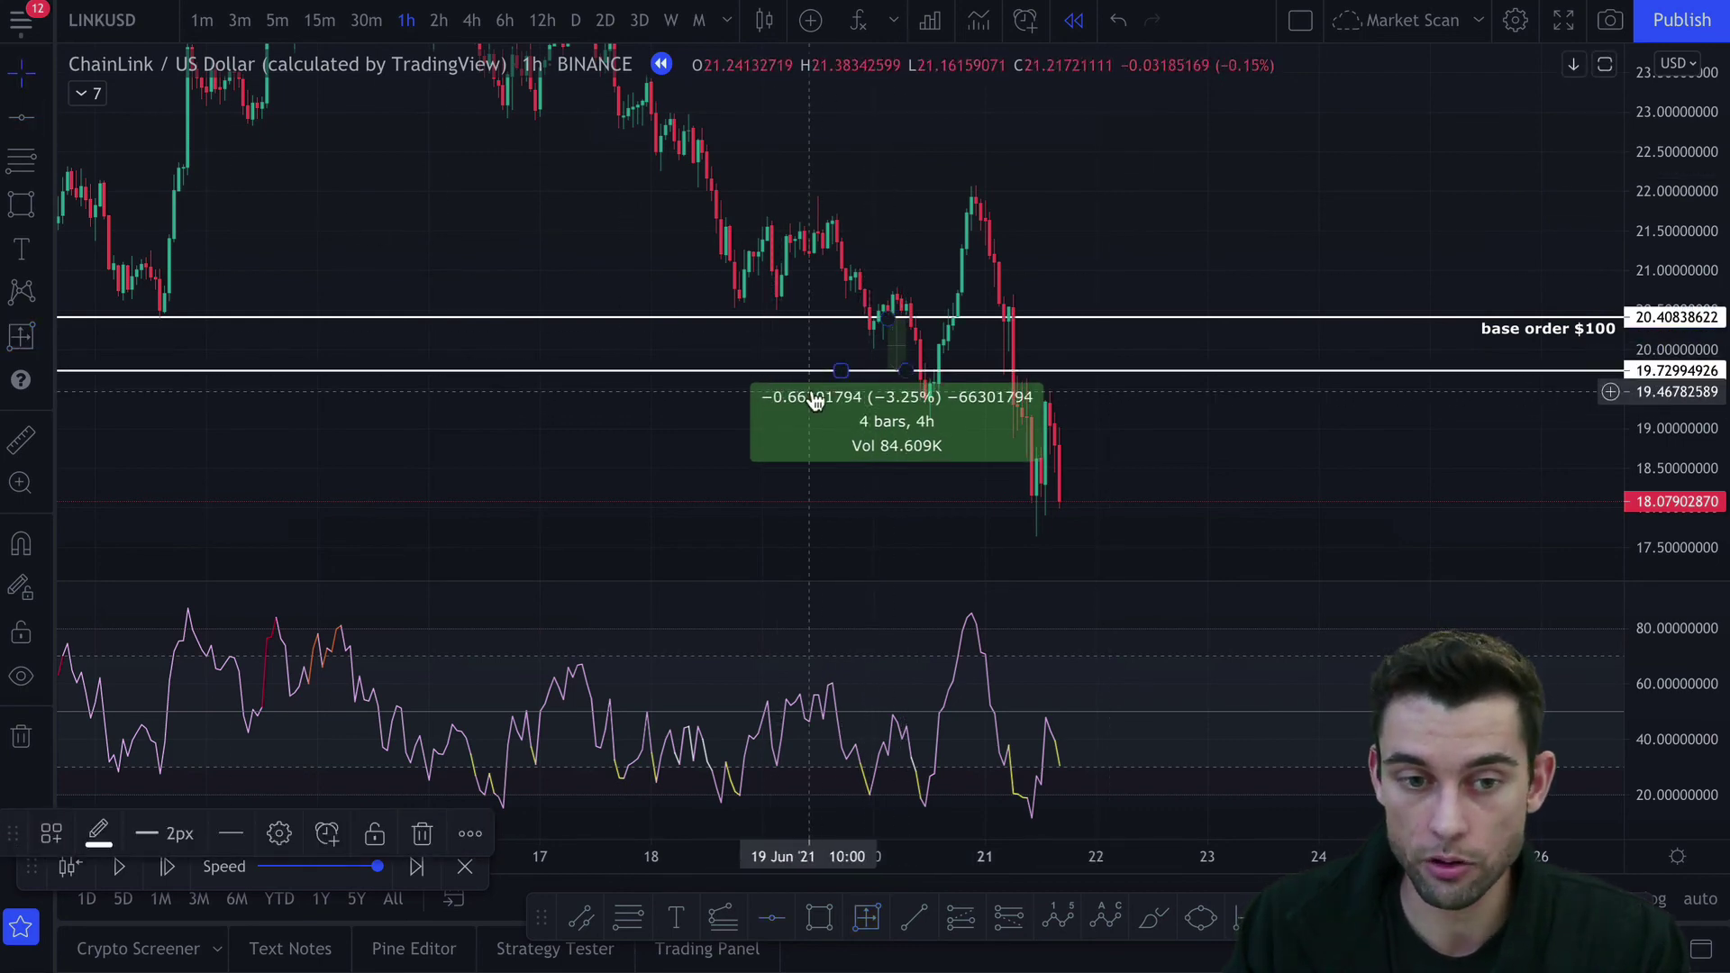
Move the measured range down to start at the first safety order line and add a horizontal line at about 19.13
drag(884, 375, 929, 405)
click(957, 372)
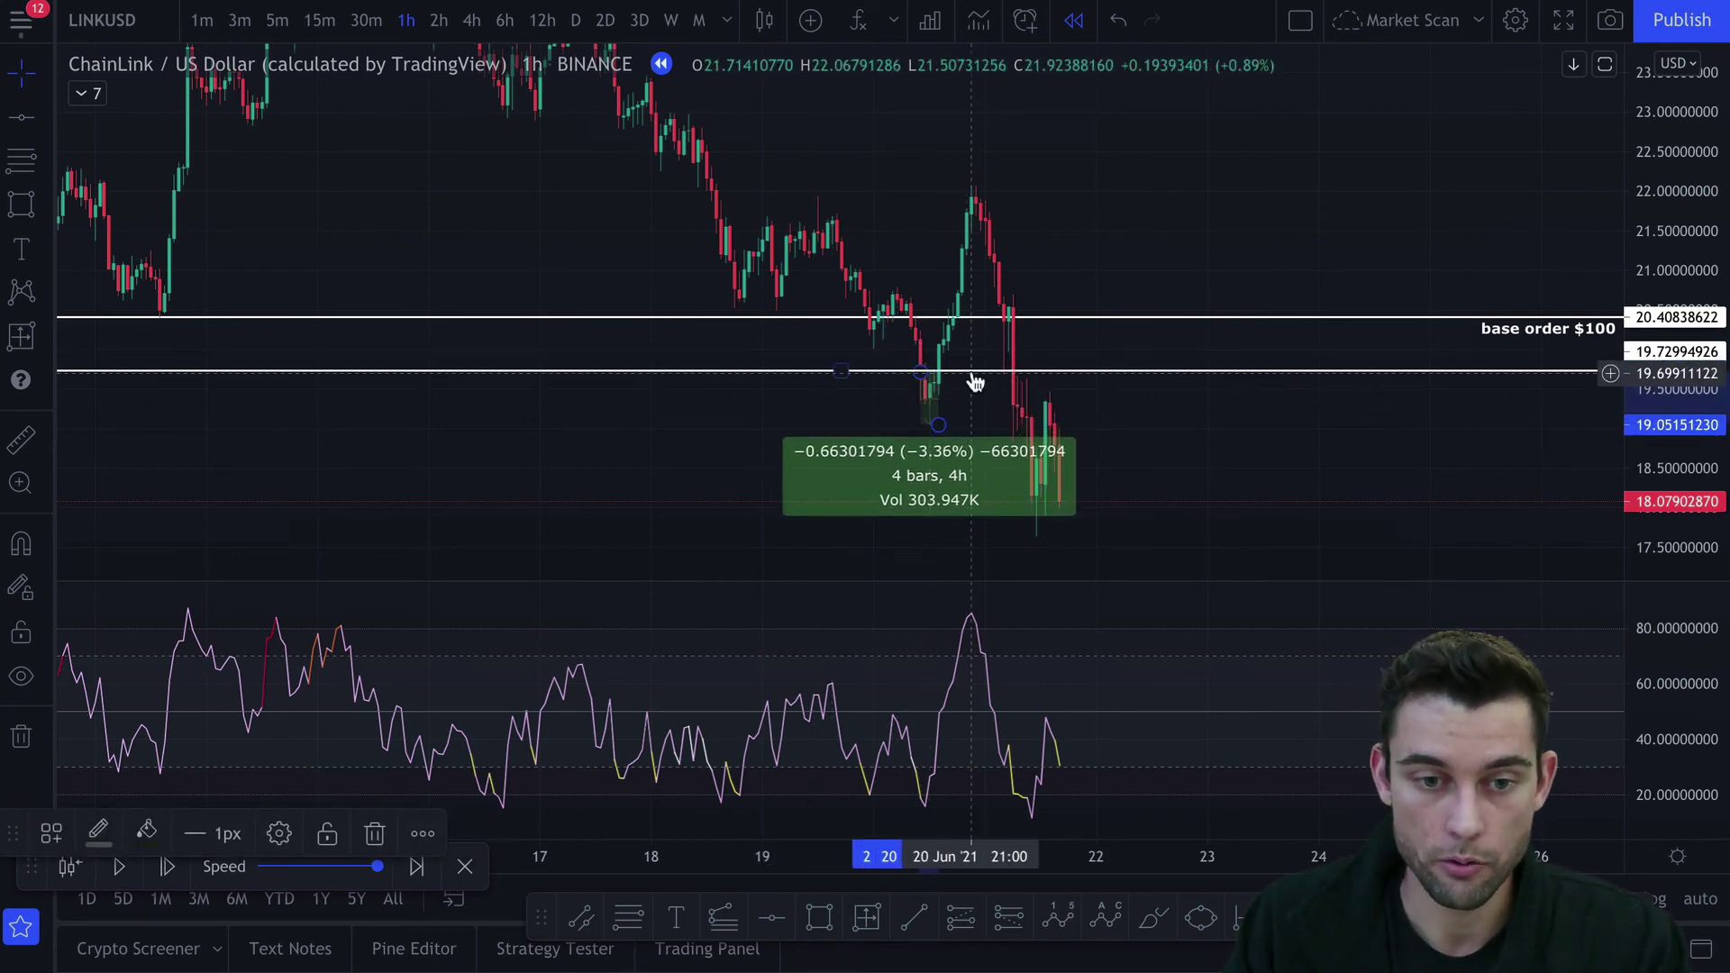
click(788, 917)
click(1244, 420)
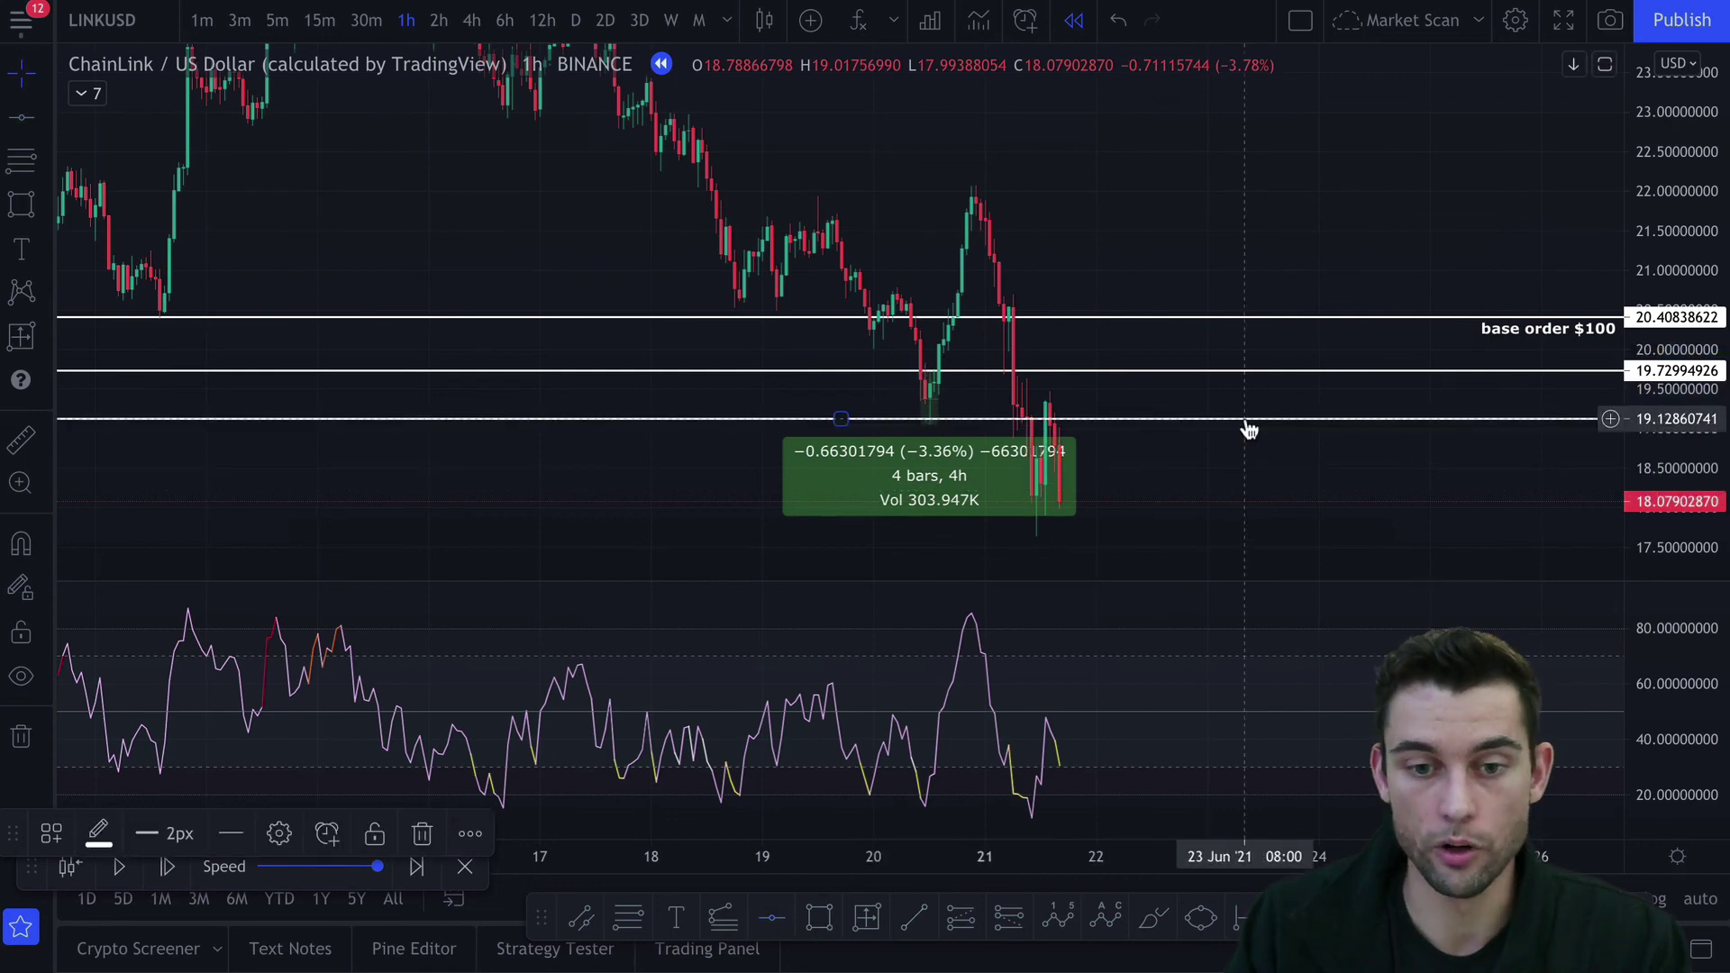
Move the measured range down to start at the lowest horizontal line
mouse_move(955, 495)
mouse_down()
mouse_move(978, 511)
mouse_move(959, 528)
mouse_up()
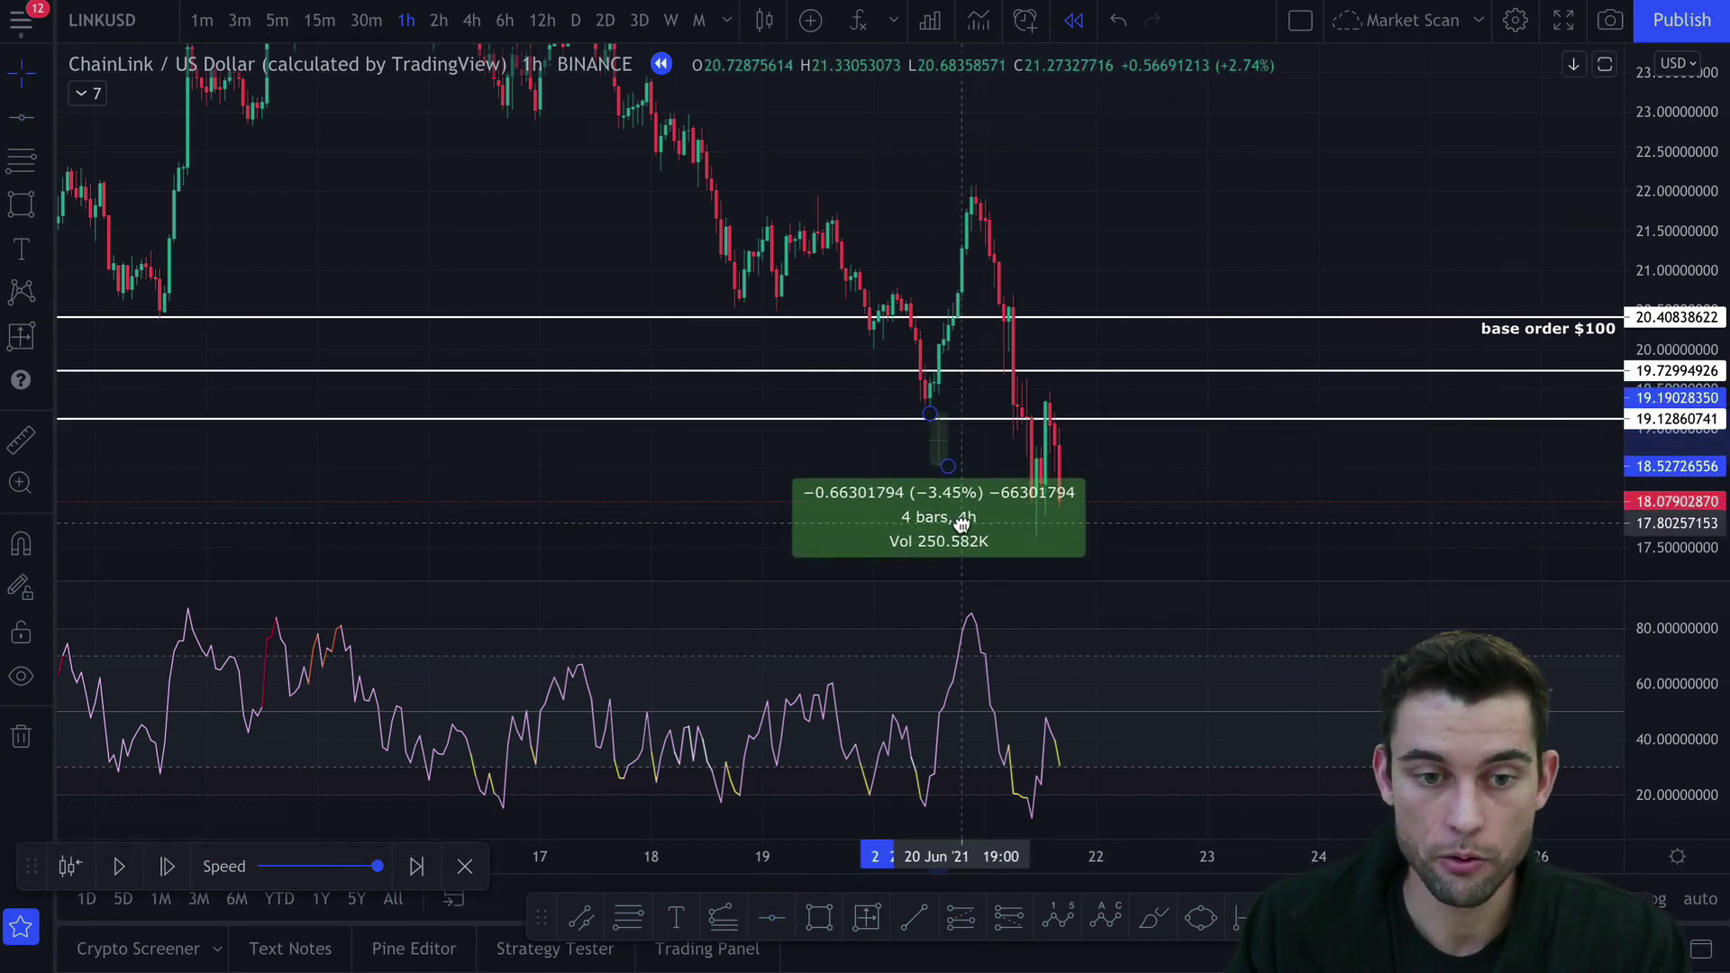